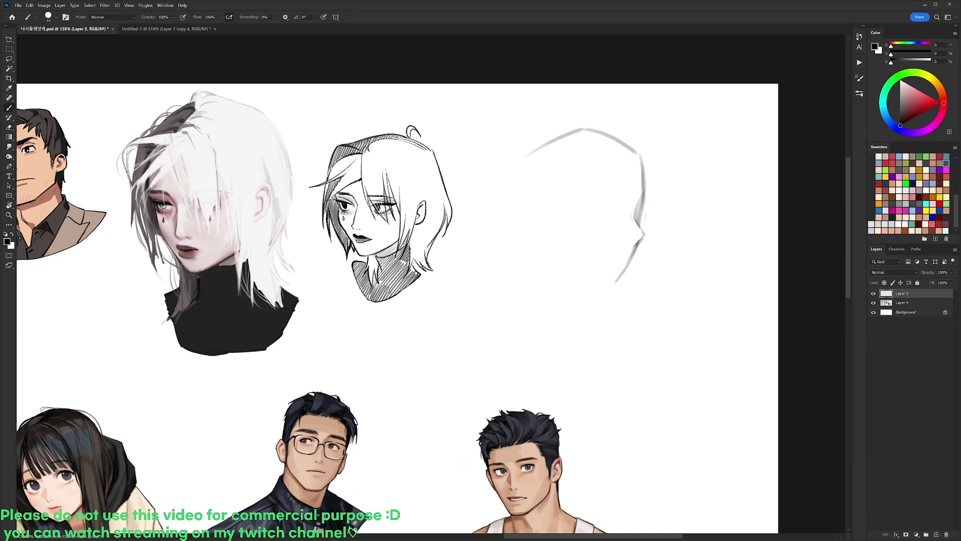
- Sketch the eye inside the new head outline and refine the profile line below the nose
{"action": "mouse_move", "coordinate": [594, 205]}
{"action": "left_mouse_down"}
{"action": "mouse_move", "coordinate": [614, 201]}
{"action": "mouse_move", "coordinate": [613, 211]}
{"action": "left_mouse_up"}
{"action": "key", "text": "e"}
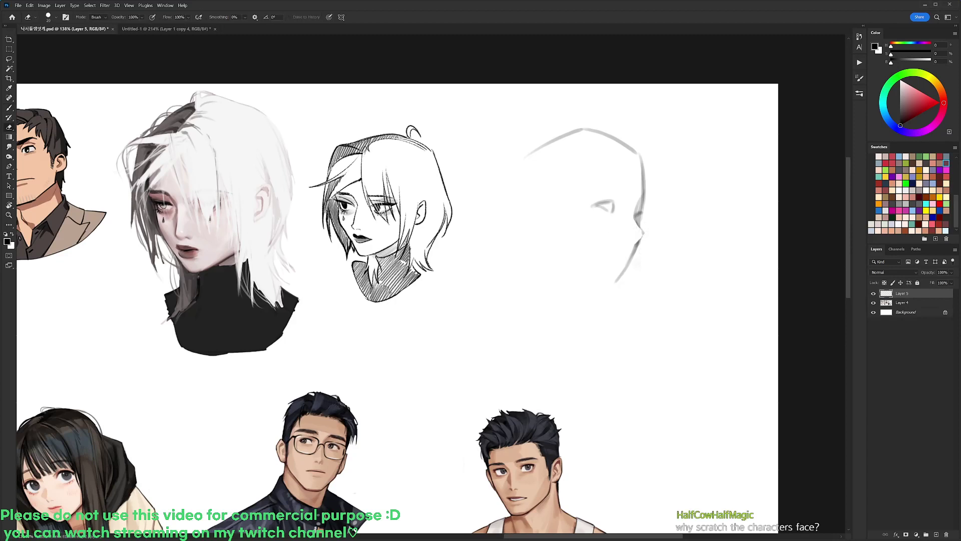
{"action": "key", "text": "b"}
{"action": "left_click_drag", "start_coordinate": [644, 232], "coordinate": [628, 274]}
{"action": "key", "text": "e"}
{"action": "key", "text": "b"}
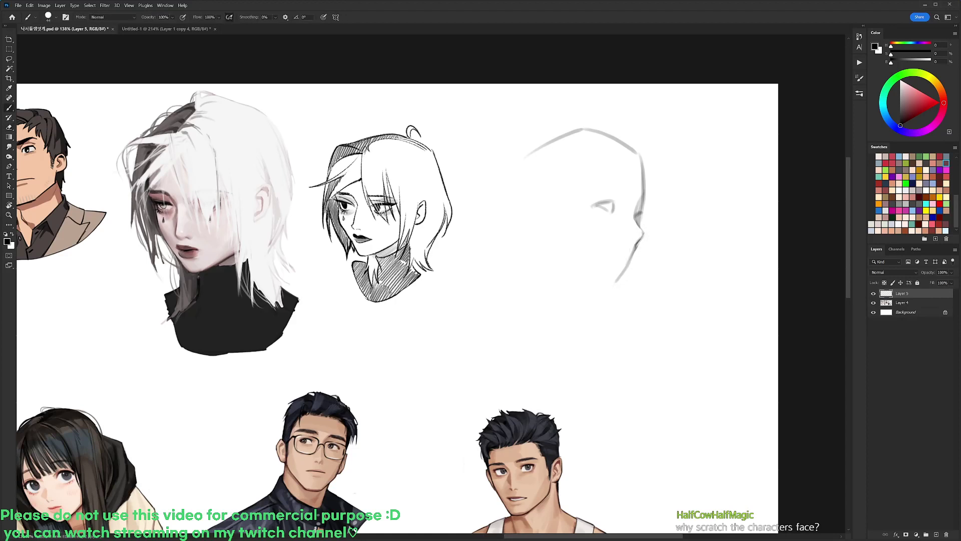
{"action": "key", "text": "e"}
{"action": "key", "text": "b"}
- Draw the jawline up from the chin, a curved rim line across the forehead, and a guide line beside the eye
{"action": "left_click_drag", "start_coordinate": [545, 250], "coordinate": [614, 283]}
{"action": "left_click_drag", "start_coordinate": [511, 226], "coordinate": [633, 161]}
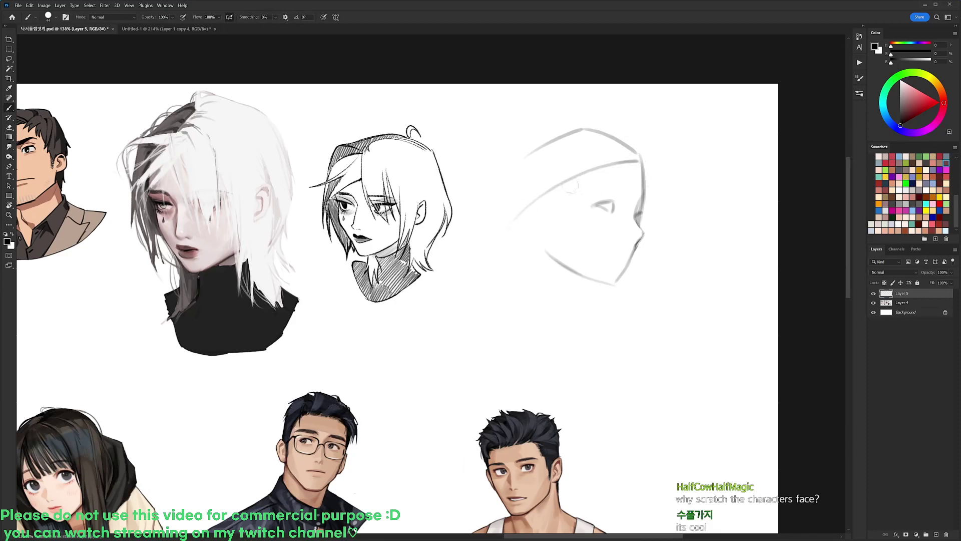
{"action": "left_click_drag", "start_coordinate": [568, 180], "coordinate": [582, 222]}
- Lasso the sketched eye, shift it slightly toward the front of the face, and clear the selection
{"action": "key", "text": "l"}
{"action": "mouse_move", "coordinate": [611, 186]}
{"action": "left_mouse_down"}
{"action": "mouse_move", "coordinate": [628, 206]}
{"action": "mouse_move", "coordinate": [622, 190]}
{"action": "mouse_move", "coordinate": [617, 203]}
{"action": "left_mouse_up"}
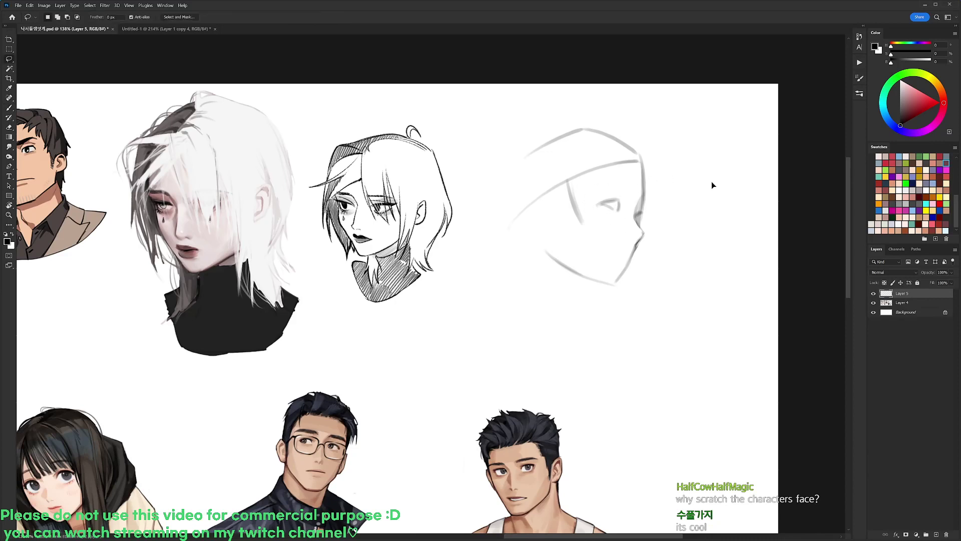
{"action": "left_click_drag", "start_coordinate": [712, 182], "coordinate": [675, 183]}
{"action": "key", "text": "ctrl+d"}
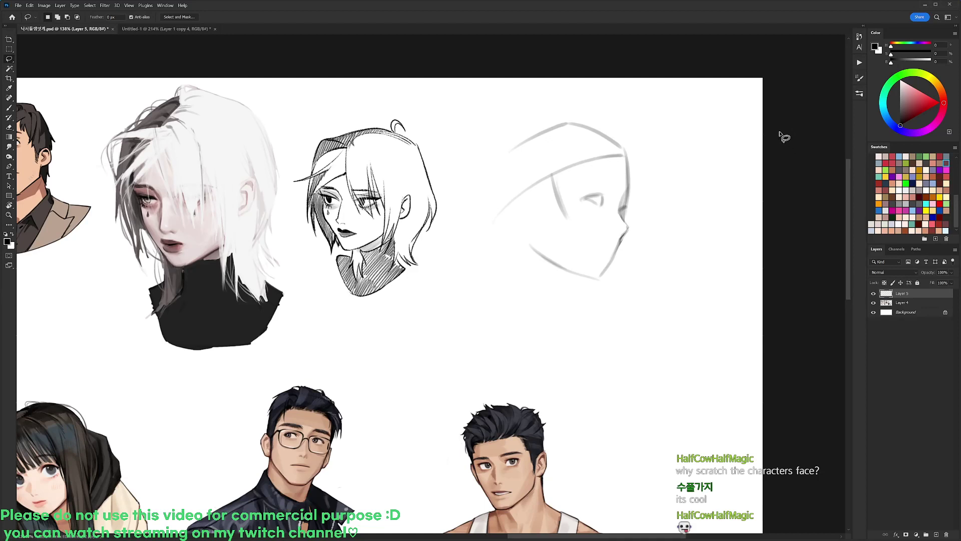
- Sketch and shade the angular helmet straps that meet at the ear behind the face
{"action": "key", "text": "b"}
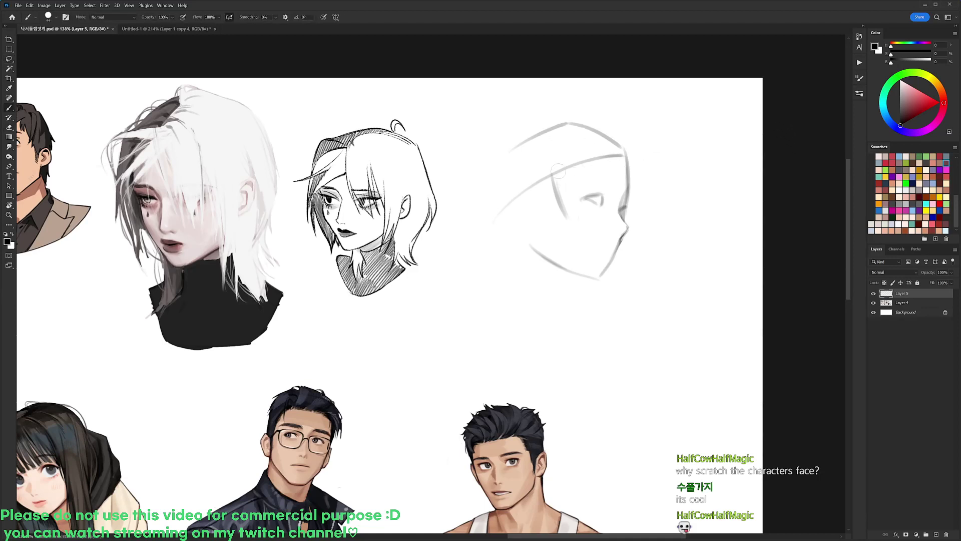
{"action": "left_click_drag", "start_coordinate": [558, 171], "coordinate": [569, 220]}
{"action": "mouse_move", "coordinate": [511, 205]}
{"action": "left_mouse_down"}
{"action": "mouse_move", "coordinate": [544, 230]}
{"action": "mouse_move", "coordinate": [572, 220]}
{"action": "left_mouse_up"}
{"action": "mouse_move", "coordinate": [542, 180]}
{"action": "left_mouse_down"}
{"action": "mouse_move", "coordinate": [548, 215]}
{"action": "mouse_move", "coordinate": [550, 178]}
{"action": "mouse_move", "coordinate": [554, 216]}
{"action": "mouse_move", "coordinate": [563, 216]}
{"action": "mouse_move", "coordinate": [560, 185]}
{"action": "mouse_move", "coordinate": [553, 216]}
{"action": "left_mouse_up"}
{"action": "key", "text": "e"}
{"action": "key", "text": "b"}
{"action": "mouse_move", "coordinate": [511, 203]}
{"action": "left_mouse_down"}
{"action": "mouse_move", "coordinate": [548, 204]}
{"action": "mouse_move", "coordinate": [520, 215]}
{"action": "mouse_move", "coordinate": [546, 209]}
{"action": "mouse_move", "coordinate": [548, 224]}
{"action": "mouse_move", "coordinate": [564, 203]}
{"action": "left_mouse_up"}
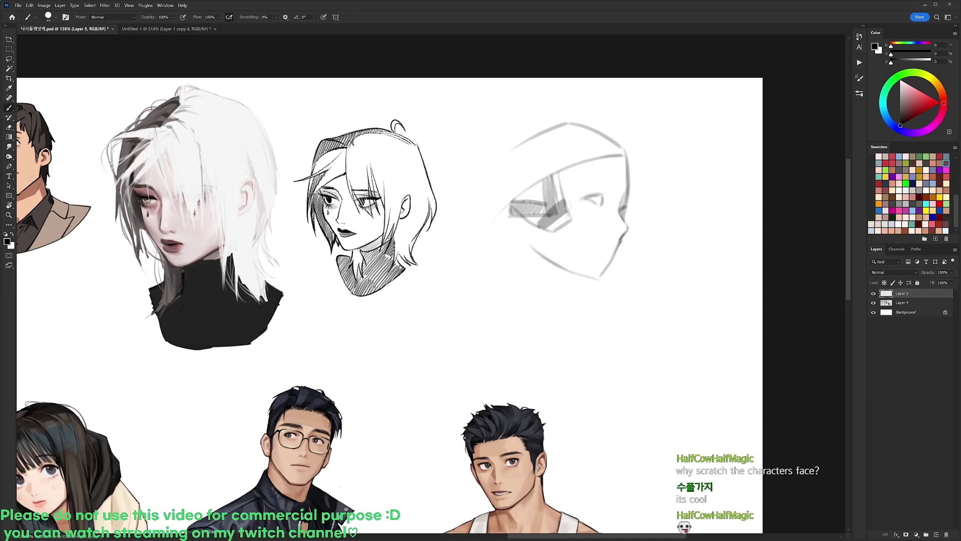
- Draw the helmet's diagonal side rim from the back of the head up toward the forehead and thicken it with repeated strokes
{"action": "key", "text": "e"}
{"action": "key", "text": "b"}
{"action": "left_click_drag", "start_coordinate": [487, 214], "coordinate": [589, 139]}
{"action": "key", "text": "ctrl+z"}
{"action": "left_click_drag", "start_coordinate": [489, 216], "coordinate": [602, 133]}
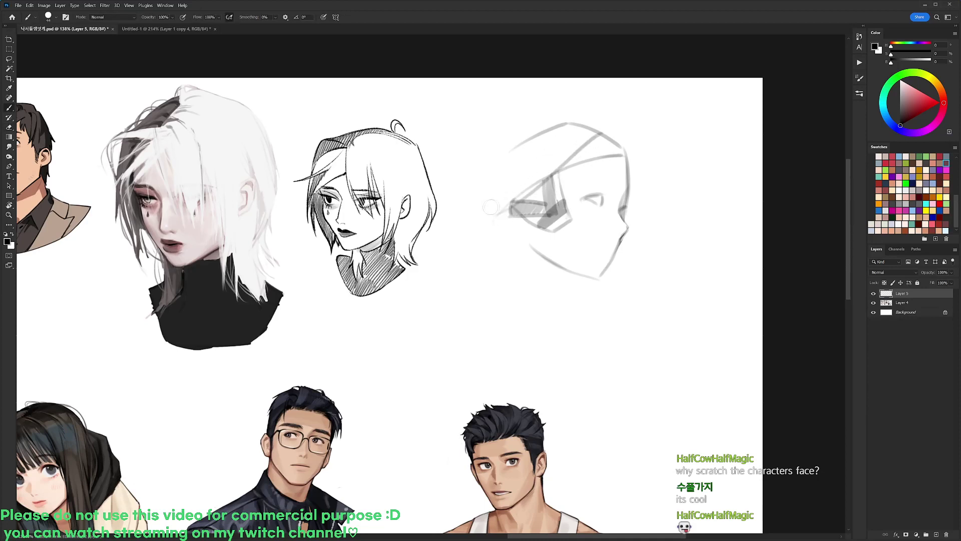
{"action": "left_click_drag", "start_coordinate": [491, 207], "coordinate": [576, 136]}
{"action": "left_click_drag", "start_coordinate": [491, 214], "coordinate": [576, 137]}
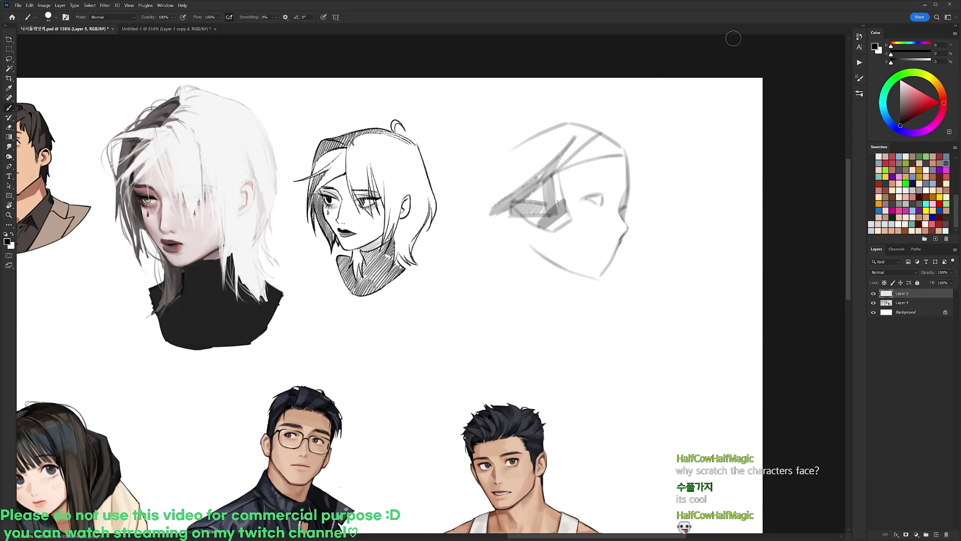
- Sketch the bangs over the forehead and extend the helmet rim past the front of the face
{"action": "mouse_move", "coordinate": [626, 158]}
{"action": "left_mouse_down"}
{"action": "mouse_move", "coordinate": [615, 196]}
{"action": "mouse_move", "coordinate": [599, 191]}
{"action": "mouse_move", "coordinate": [619, 195]}
{"action": "mouse_move", "coordinate": [569, 195]}
{"action": "left_mouse_up"}
{"action": "left_click_drag", "start_coordinate": [589, 164], "coordinate": [584, 170]}
{"action": "left_click_drag", "start_coordinate": [586, 169], "coordinate": [564, 200]}
{"action": "left_click_drag", "start_coordinate": [580, 164], "coordinate": [571, 191]}
{"action": "mouse_move", "coordinate": [590, 162]}
{"action": "left_mouse_down"}
{"action": "mouse_move", "coordinate": [577, 178]}
{"action": "mouse_move", "coordinate": [619, 144]}
{"action": "mouse_move", "coordinate": [645, 155]}
{"action": "left_mouse_up"}
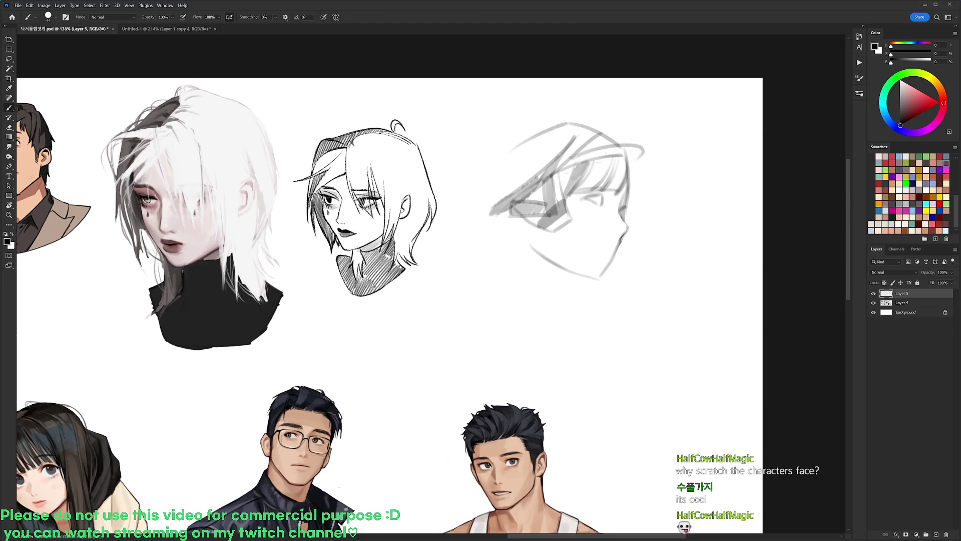
{"action": "mouse_move", "coordinate": [561, 171]}
{"action": "left_mouse_down"}
{"action": "mouse_move", "coordinate": [606, 146]}
{"action": "mouse_move", "coordinate": [634, 147]}
{"action": "mouse_move", "coordinate": [640, 153]}
{"action": "mouse_move", "coordinate": [628, 163]}
{"action": "mouse_move", "coordinate": [643, 158]}
{"action": "mouse_move", "coordinate": [593, 99]}
{"action": "mouse_move", "coordinate": [576, 97]}
{"action": "left_mouse_up"}
- Thicken and darken the helmet rim from the back corner to the front edge, rotating the canvas for the strokes
{"action": "key", "text": "e"}
{"action": "key", "text": "b"}
{"action": "key", "text": "r"}
{"action": "left_click_drag", "start_coordinate": [466, 193], "coordinate": [499, 147]}
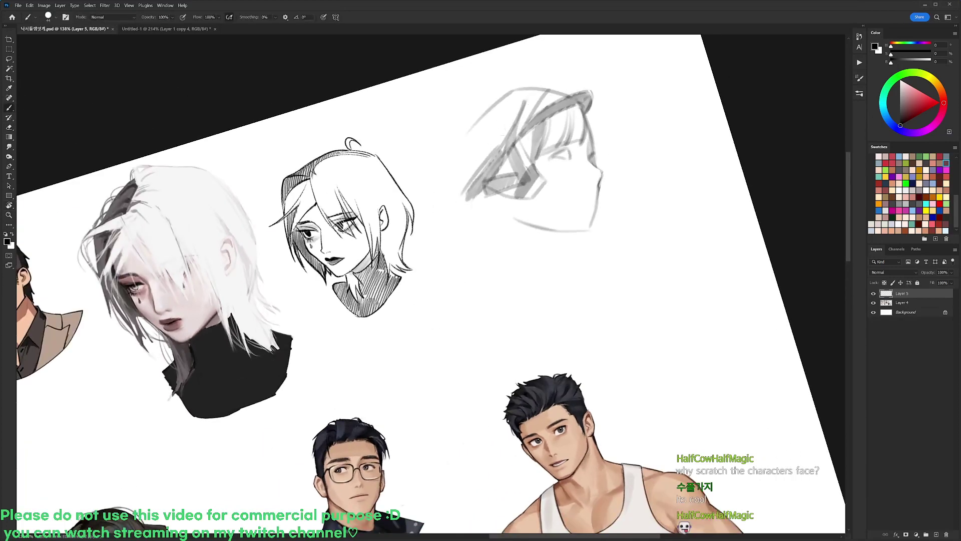
{"action": "key", "text": "ctrl+z"}
{"action": "mouse_move", "coordinate": [467, 189]}
{"action": "left_mouse_down"}
{"action": "mouse_move", "coordinate": [504, 145]}
{"action": "mouse_move", "coordinate": [473, 193]}
{"action": "left_mouse_up"}
{"action": "key", "text": "r"}
{"action": "left_click_drag", "start_coordinate": [623, 136], "coordinate": [650, 190]}
- Round off the chin by erasing its sharp corner and redrawing the contour below the mouth
{"action": "key", "text": "e"}
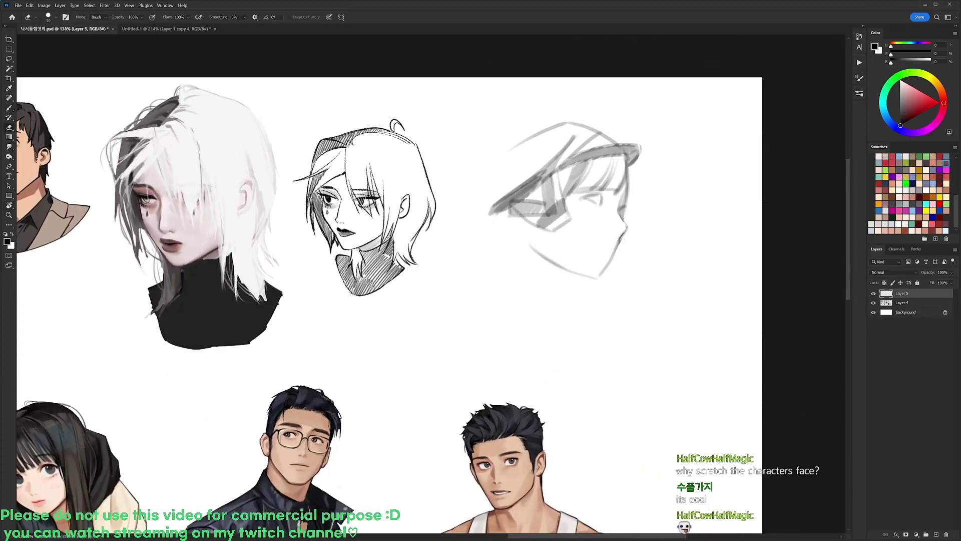
{"action": "mouse_move", "coordinate": [622, 242]}
{"action": "left_mouse_down"}
{"action": "mouse_move", "coordinate": [601, 282]}
{"action": "mouse_move", "coordinate": [619, 240]}
{"action": "mouse_move", "coordinate": [589, 277]}
{"action": "left_mouse_up"}
{"action": "key", "text": "b"}
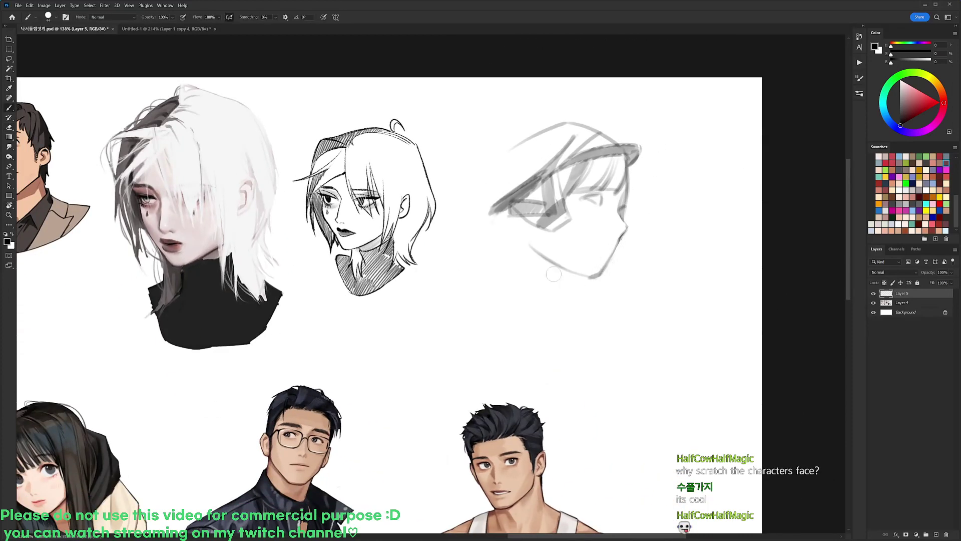
{"action": "key", "text": "e"}
- Draw a thick chin strap running from the ear junction down to the jaw on the rotated canvas
{"action": "key", "text": "r"}
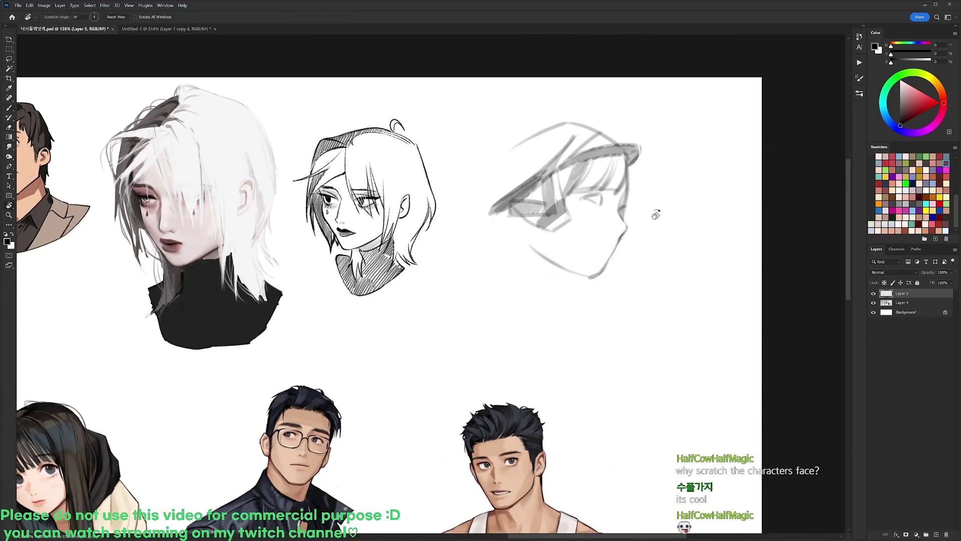
{"action": "left_click_drag", "start_coordinate": [651, 210], "coordinate": [587, 191]}
{"action": "key", "text": "b"}
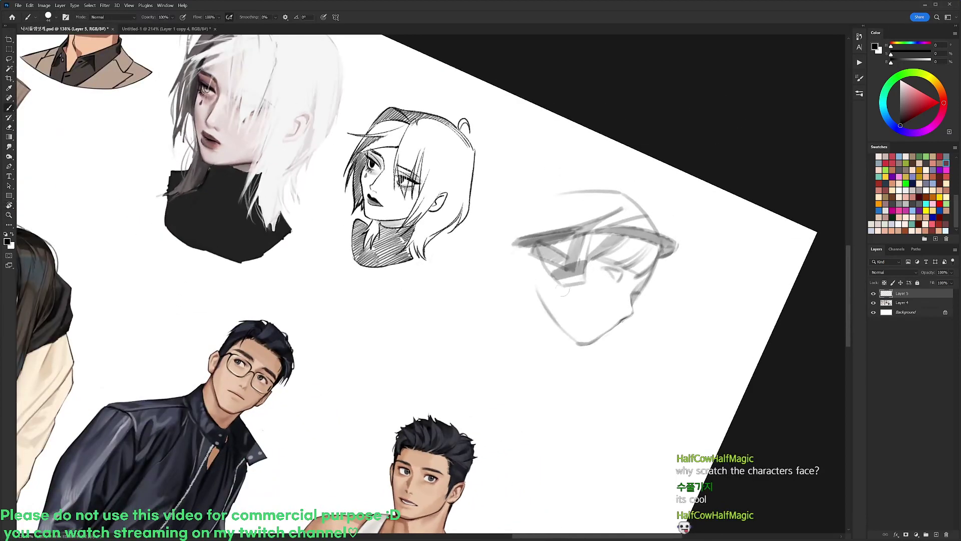
{"action": "mouse_move", "coordinate": [559, 274]}
{"action": "left_mouse_down"}
{"action": "mouse_move", "coordinate": [571, 341]}
{"action": "mouse_move", "coordinate": [568, 315]}
{"action": "left_mouse_up"}
{"action": "left_click_drag", "start_coordinate": [562, 278], "coordinate": [569, 329]}
{"action": "key", "text": "r"}
{"action": "left_click_drag", "start_coordinate": [598, 278], "coordinate": [564, 182]}
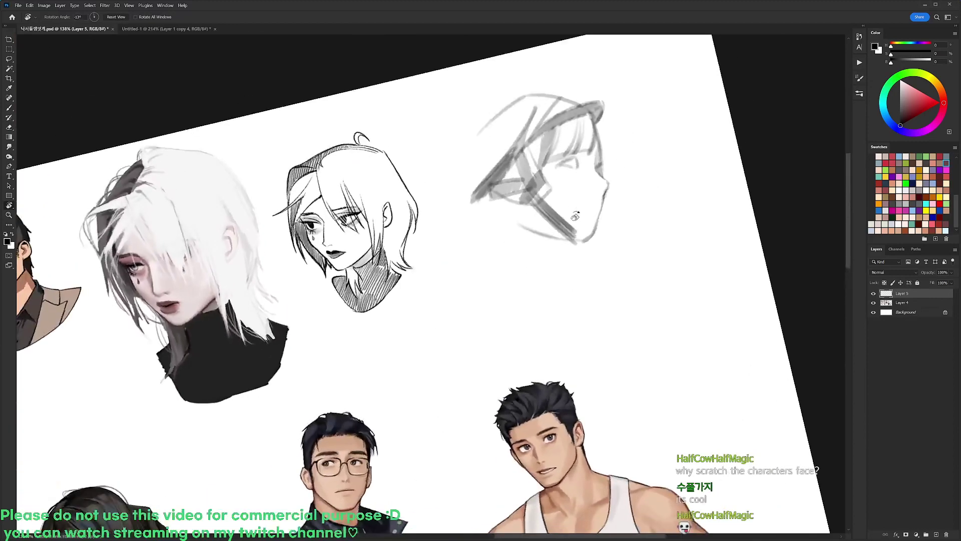
- Clean up the lower end of the chin strap, sketch the strap band around the chin, and set the canvas upright again
{"action": "key", "text": "e"}
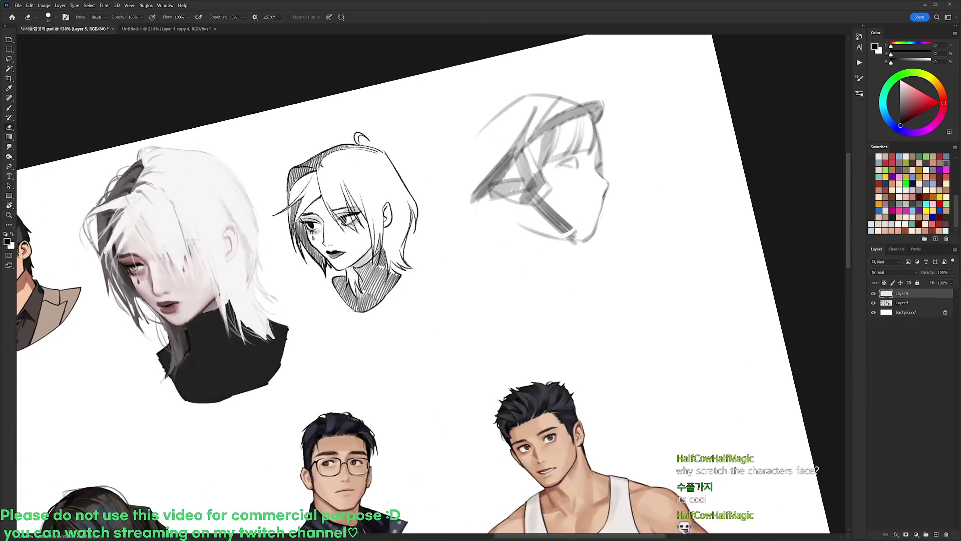
{"action": "mouse_move", "coordinate": [566, 237]}
{"action": "left_mouse_down"}
{"action": "mouse_move", "coordinate": [576, 233]}
{"action": "mouse_move", "coordinate": [571, 221]}
{"action": "mouse_move", "coordinate": [600, 239]}
{"action": "mouse_move", "coordinate": [574, 243]}
{"action": "left_mouse_up"}
{"action": "key", "text": "b"}
{"action": "key", "text": "e"}
{"action": "key", "text": "r"}
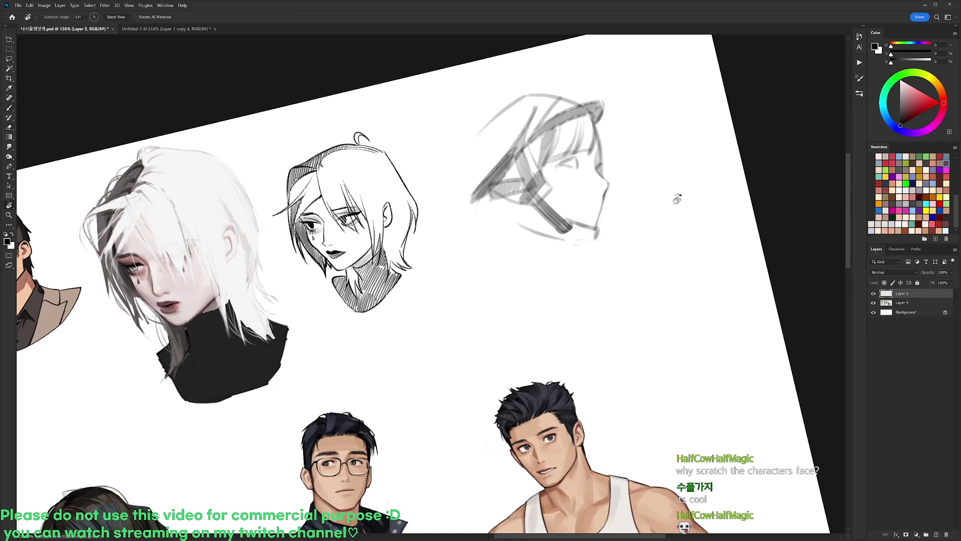
{"action": "left_click_drag", "start_coordinate": [678, 199], "coordinate": [671, 386]}
{"action": "key", "text": "b"}
{"action": "key", "text": "r"}
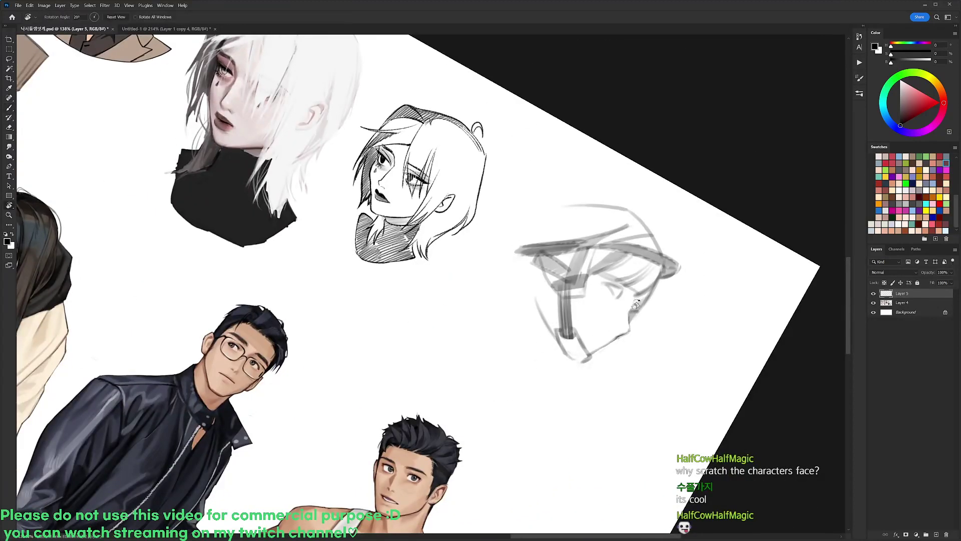
{"action": "left_click_drag", "start_coordinate": [661, 278], "coordinate": [632, 184]}
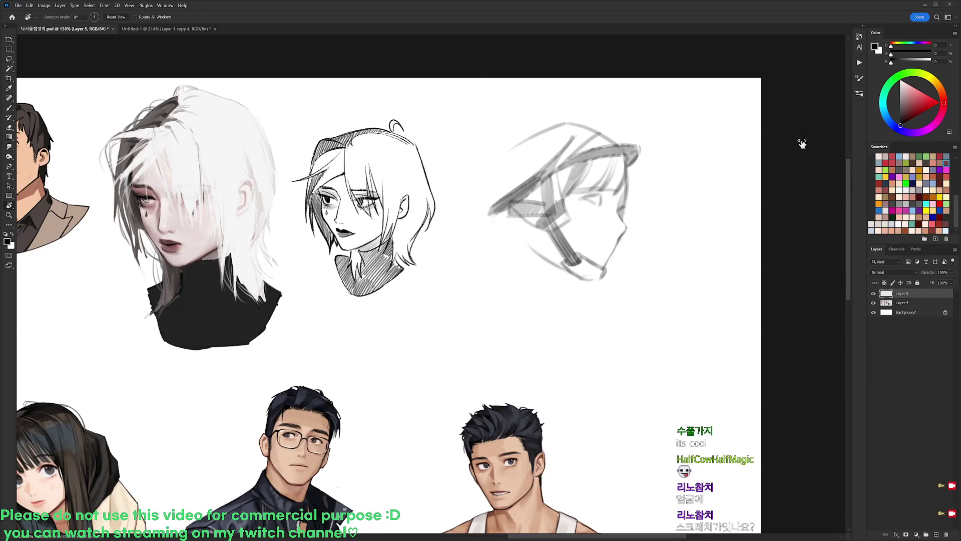
- Shade the hair behind the chin strap and sketch the band at the lower back of the helmet
{"action": "key", "text": "b"}
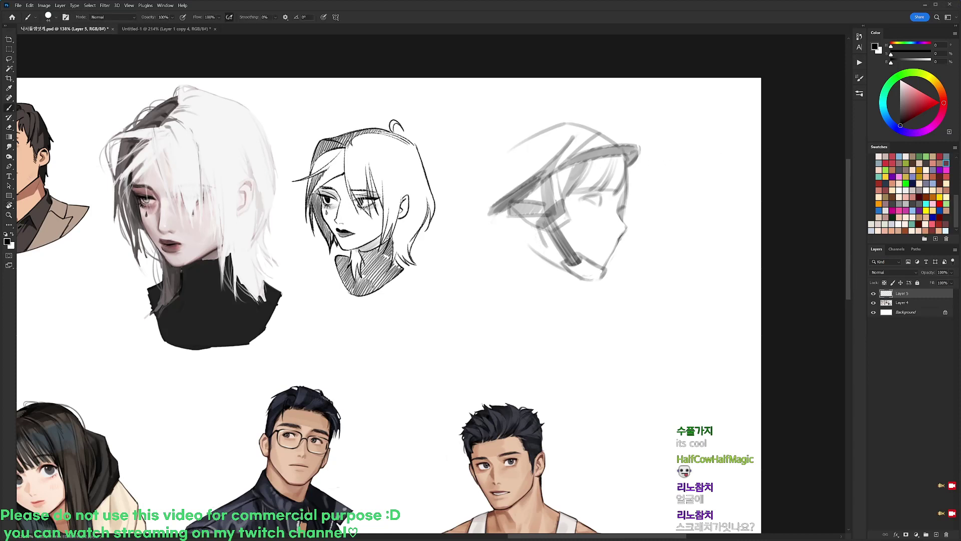
{"action": "left_click_drag", "start_coordinate": [540, 228], "coordinate": [549, 245]}
{"action": "left_click_drag", "start_coordinate": [510, 217], "coordinate": [532, 249]}
{"action": "mouse_move", "coordinate": [519, 219]}
{"action": "left_mouse_down"}
{"action": "mouse_move", "coordinate": [548, 248]}
{"action": "mouse_move", "coordinate": [569, 167]}
{"action": "mouse_move", "coordinate": [493, 171]}
{"action": "mouse_move", "coordinate": [488, 182]}
{"action": "left_mouse_up"}
{"action": "key", "text": "ctrl+z"}
{"action": "key", "text": "ctrl+z"}
{"action": "mouse_move", "coordinate": [502, 147]}
{"action": "left_mouse_down"}
{"action": "mouse_move", "coordinate": [478, 158]}
{"action": "mouse_move", "coordinate": [484, 177]}
{"action": "left_mouse_up"}
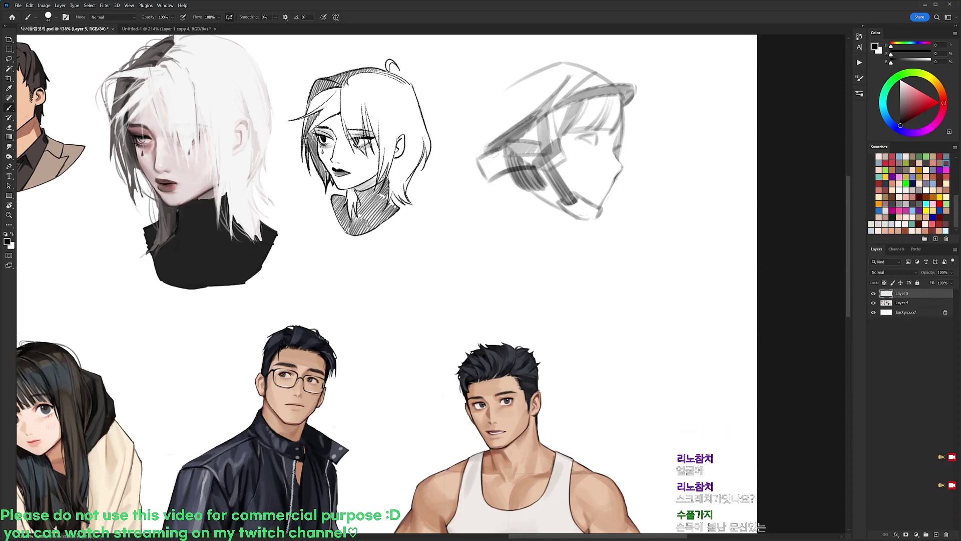
- Darken the lower edge of the helmet's back band and tidy its corner
{"action": "left_click_drag", "start_coordinate": [357, 336], "coordinate": [610, 200]}
{"action": "mouse_move", "coordinate": [420, 270]}
{"action": "left_mouse_down"}
{"action": "mouse_move", "coordinate": [646, 229]}
{"action": "mouse_move", "coordinate": [476, 281]}
{"action": "left_mouse_up"}
{"action": "left_click_drag", "start_coordinate": [573, 249], "coordinate": [417, 298]}
{"action": "left_click_drag", "start_coordinate": [576, 246], "coordinate": [414, 320]}
{"action": "left_click_drag", "start_coordinate": [590, 242], "coordinate": [494, 281]}
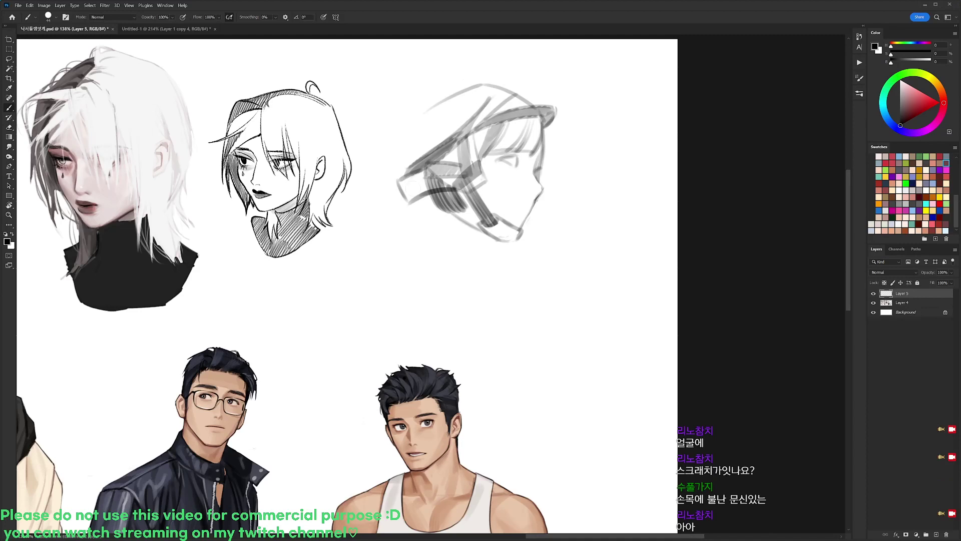
{"action": "key", "text": "e"}
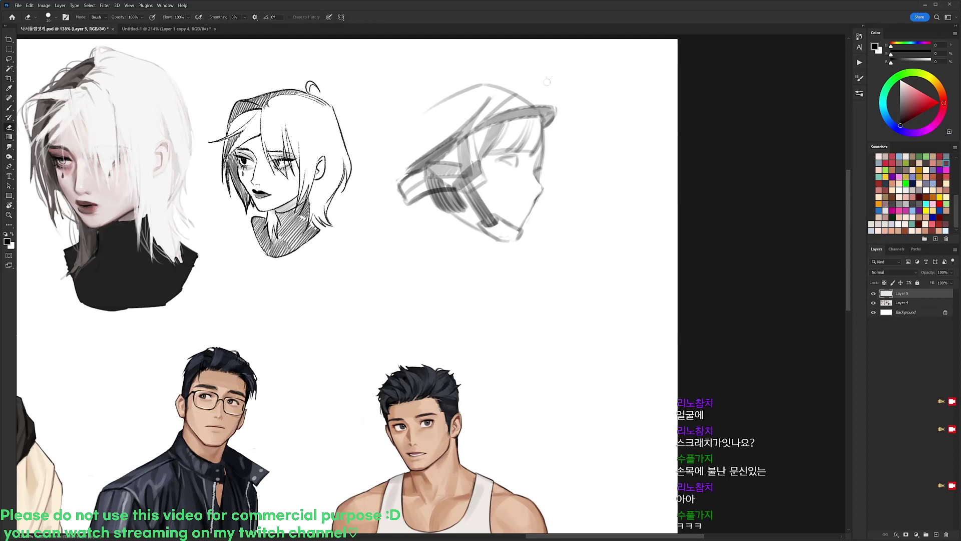
{"action": "key", "text": "b"}
- Draw the rounded outer dome of the helmet from the back rim to the front edge, rotating the canvas for the long curve
{"action": "mouse_move", "coordinate": [393, 167]}
{"action": "left_mouse_down"}
{"action": "mouse_move", "coordinate": [408, 170]}
{"action": "mouse_move", "coordinate": [401, 168]}
{"action": "mouse_move", "coordinate": [410, 148]}
{"action": "mouse_move", "coordinate": [390, 131]}
{"action": "mouse_move", "coordinate": [408, 97]}
{"action": "left_mouse_up"}
{"action": "key", "text": "r"}
{"action": "mouse_move", "coordinate": [548, 78]}
{"action": "left_mouse_down"}
{"action": "mouse_move", "coordinate": [461, 61]}
{"action": "mouse_move", "coordinate": [343, 179]}
{"action": "left_mouse_up"}
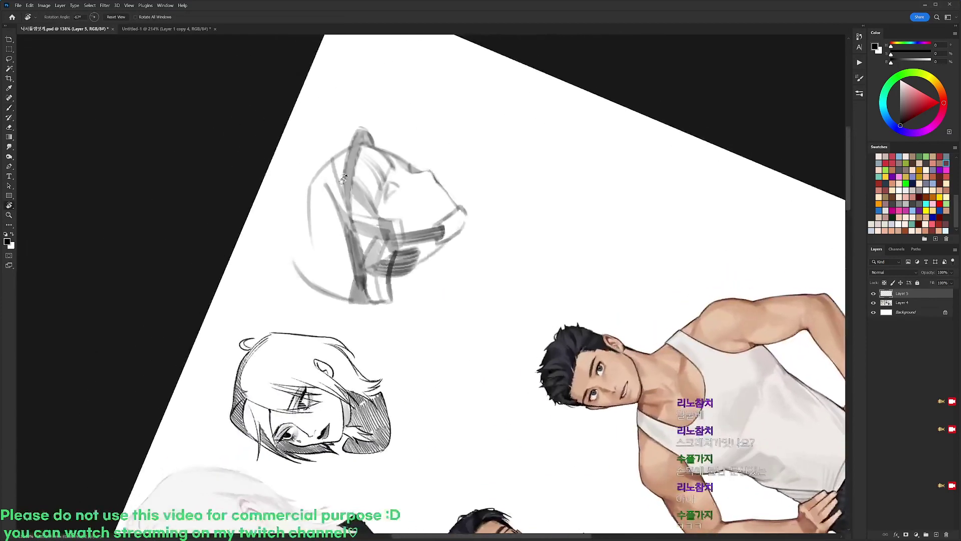
{"action": "key", "text": "b"}
{"action": "left_click_drag", "start_coordinate": [295, 266], "coordinate": [334, 142]}
{"action": "key", "text": "ctrl+z"}
{"action": "mouse_move", "coordinate": [295, 266]}
{"action": "left_mouse_down"}
{"action": "mouse_move", "coordinate": [281, 202]}
{"action": "mouse_move", "coordinate": [315, 145]}
{"action": "mouse_move", "coordinate": [354, 131]}
{"action": "left_mouse_up"}
{"action": "key", "text": "r"}
{"action": "mouse_move", "coordinate": [555, 110]}
{"action": "left_mouse_down"}
{"action": "mouse_move", "coordinate": [564, 118]}
{"action": "mouse_move", "coordinate": [542, 295]}
{"action": "left_mouse_up"}
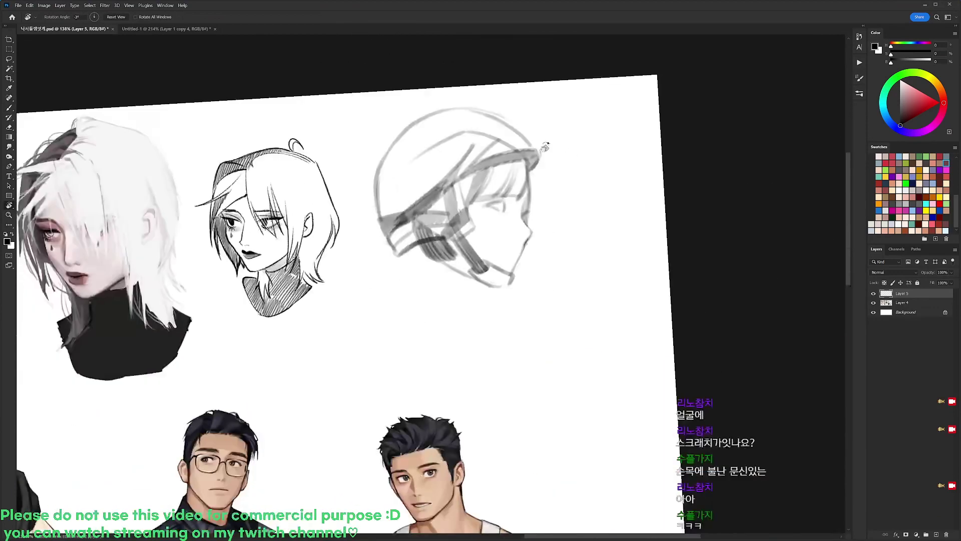
- Erase the old skull outline left inside the helmet dome
{"action": "key", "text": "e"}
{"action": "left_click_drag", "start_coordinate": [459, 134], "coordinate": [416, 158]}
{"action": "mouse_move", "coordinate": [476, 133]}
{"action": "left_mouse_down"}
{"action": "mouse_move", "coordinate": [446, 137]}
{"action": "mouse_move", "coordinate": [505, 143]}
{"action": "left_mouse_up"}
{"action": "key", "text": "b"}
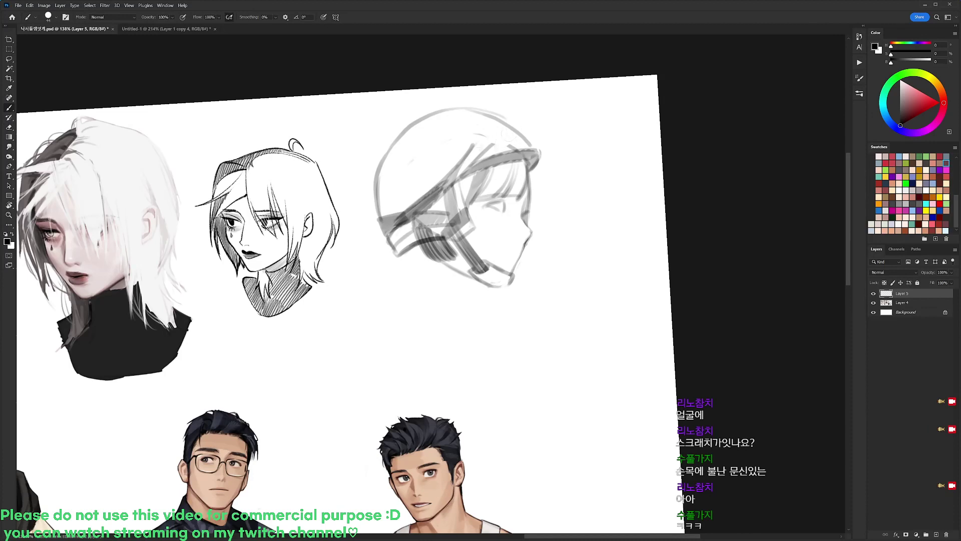
- Draw a short, dark visor above the front of the helmet rim and trim its tip
{"action": "mouse_move", "coordinate": [477, 155]}
{"action": "left_mouse_down"}
{"action": "mouse_move", "coordinate": [539, 144]}
{"action": "mouse_move", "coordinate": [485, 147]}
{"action": "mouse_move", "coordinate": [536, 136]}
{"action": "mouse_move", "coordinate": [503, 140]}
{"action": "mouse_move", "coordinate": [545, 144]}
{"action": "left_mouse_up"}
{"action": "key", "text": "e"}
{"action": "key", "text": "b"}
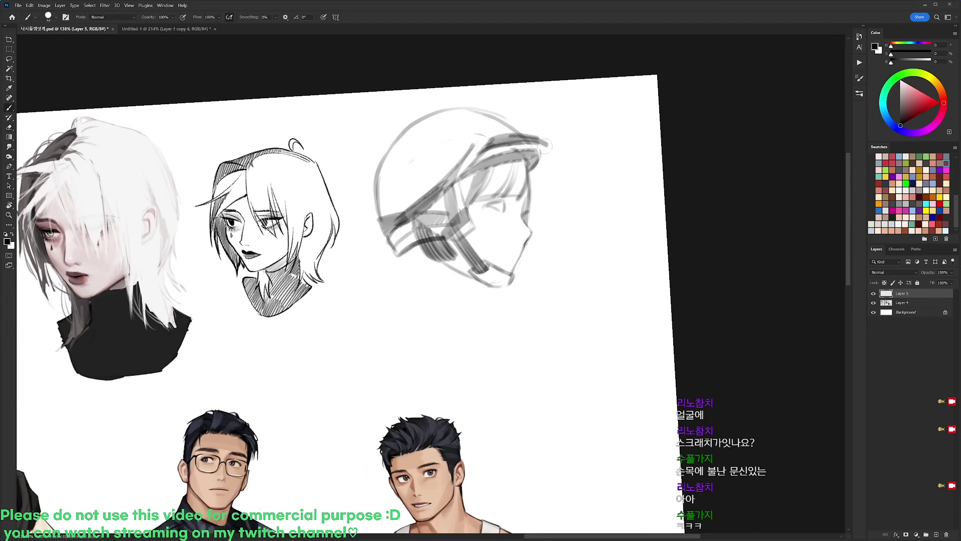
{"action": "key", "text": "e"}
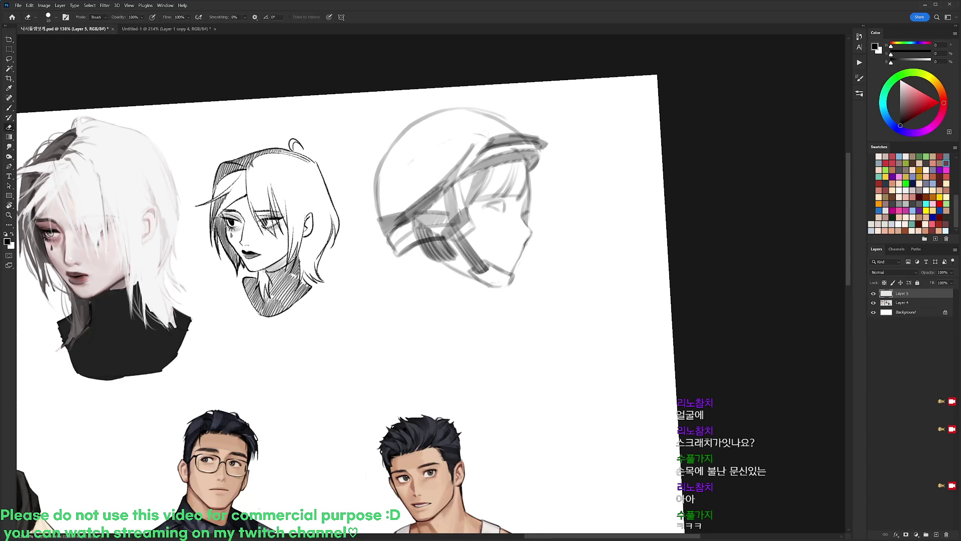
- Straighten the canvas, darken the hair strand beside the forehead, and refine the eye
{"action": "key", "text": "r"}
{"action": "left_click_drag", "start_coordinate": [568, 131], "coordinate": [578, 140]}
{"action": "mouse_move", "coordinate": [550, 176]}
{"action": "left_mouse_down"}
{"action": "mouse_move", "coordinate": [546, 138]}
{"action": "mouse_move", "coordinate": [532, 169]}
{"action": "left_mouse_up"}
{"action": "key", "text": "b"}
{"action": "left_click_drag", "start_coordinate": [541, 136], "coordinate": [532, 174]}
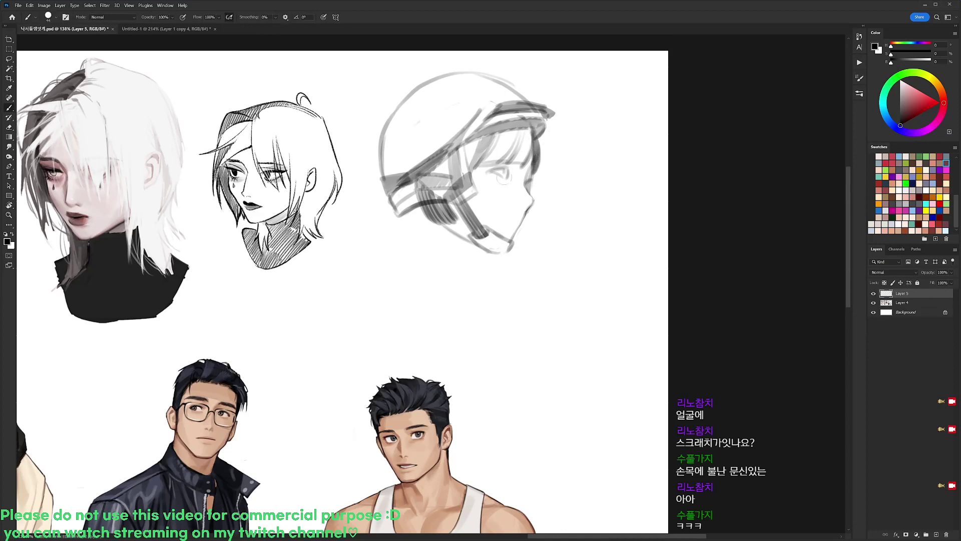
{"action": "key", "text": "e"}
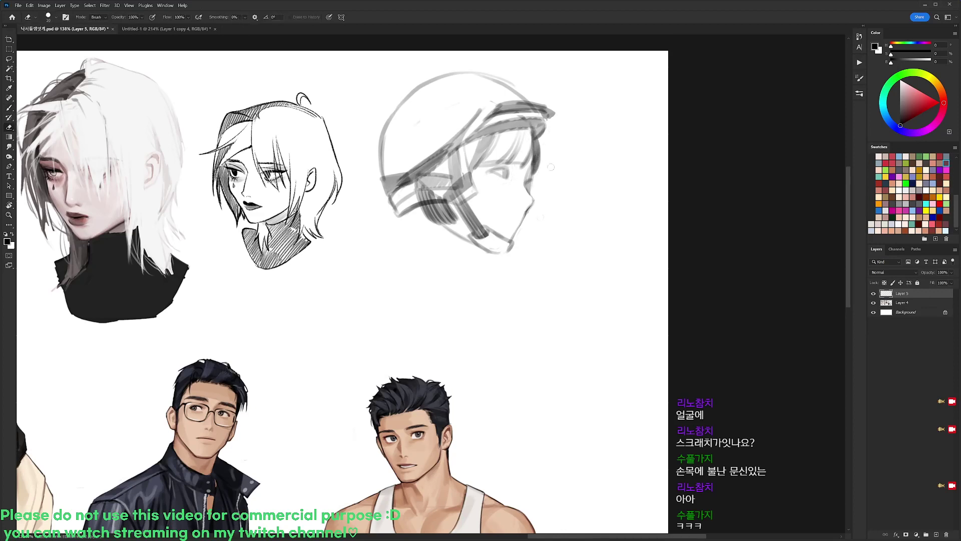
{"action": "key", "text": "b"}
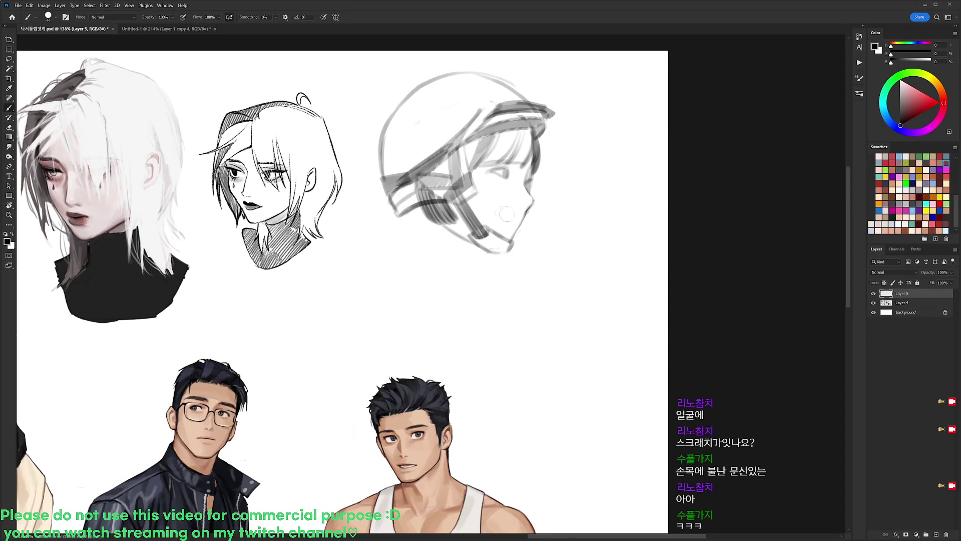
- Sketch the mouth line on the face just above the chin
{"action": "left_click_drag", "start_coordinate": [507, 215], "coordinate": [522, 219]}
{"action": "left_click_drag", "start_coordinate": [520, 224], "coordinate": [618, 219]}
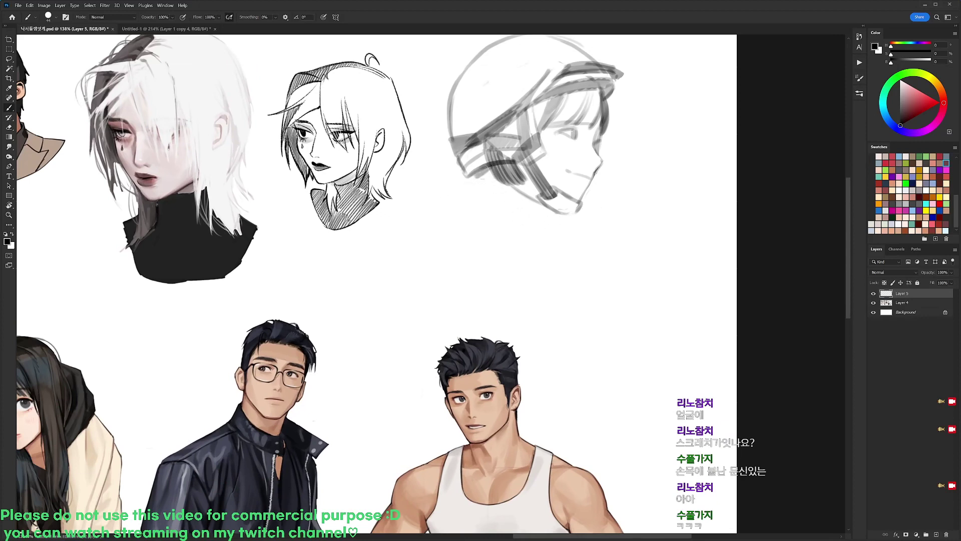
{"action": "key", "text": "e"}
{"action": "key", "text": "b"}
- Sketch the front line of the neck running down from beneath the jaw and chin strap
{"action": "left_click_drag", "start_coordinate": [485, 176], "coordinate": [447, 200]}
{"action": "key", "text": "ctrl+z"}
{"action": "key", "text": "e"}
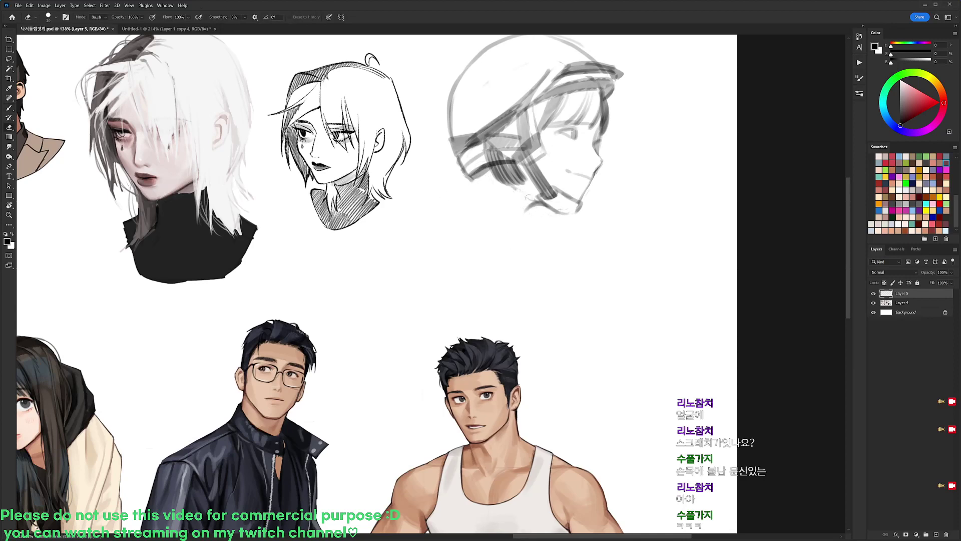
{"action": "key", "text": "b"}
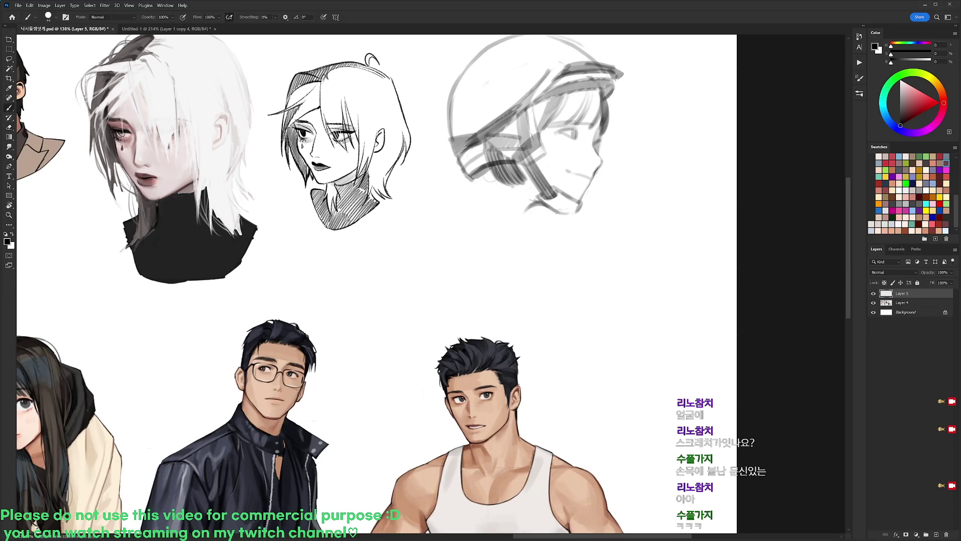
{"action": "mouse_move", "coordinate": [490, 174]}
{"action": "left_mouse_down"}
{"action": "mouse_move", "coordinate": [518, 211]}
{"action": "mouse_move", "coordinate": [513, 231]}
{"action": "left_mouse_up"}
{"action": "key", "text": "e"}
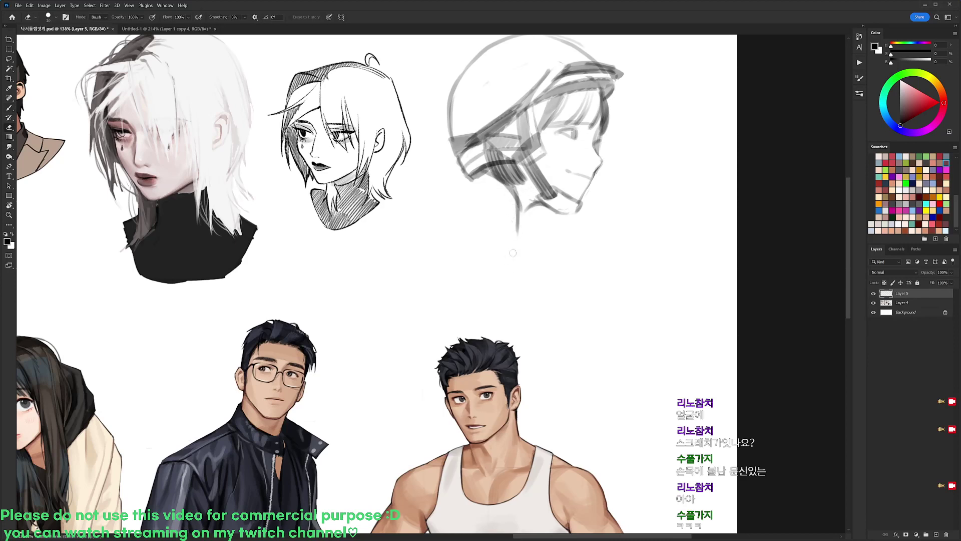
- Sketch the collar curve from the nape to the neck base and a long sloping line for the upper back
{"action": "key", "text": "b"}
{"action": "left_click_drag", "start_coordinate": [465, 183], "coordinate": [516, 238]}
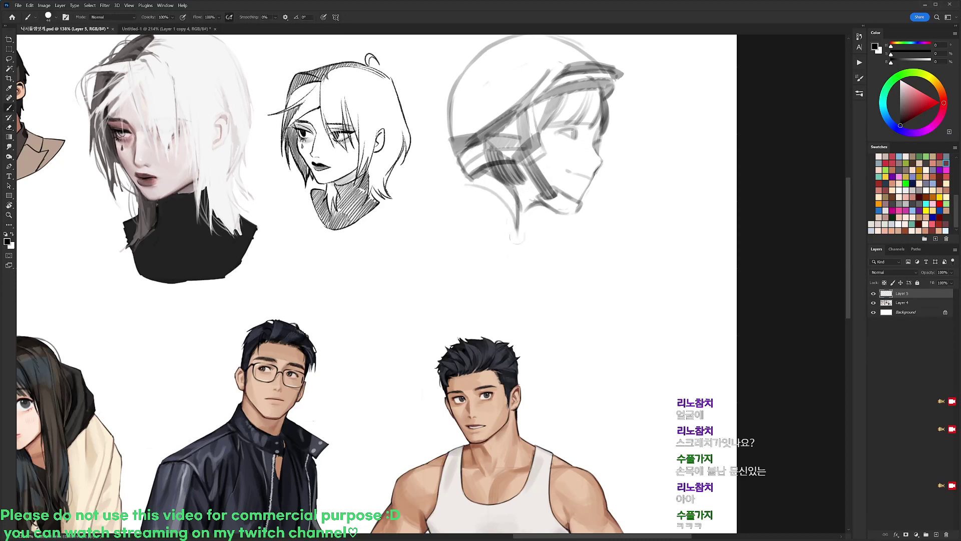
{"action": "mouse_move", "coordinate": [437, 205]}
{"action": "left_mouse_down"}
{"action": "mouse_move", "coordinate": [474, 180]}
{"action": "mouse_move", "coordinate": [409, 224]}
{"action": "left_mouse_up"}
{"action": "key", "text": "e"}
{"action": "key", "text": "b"}
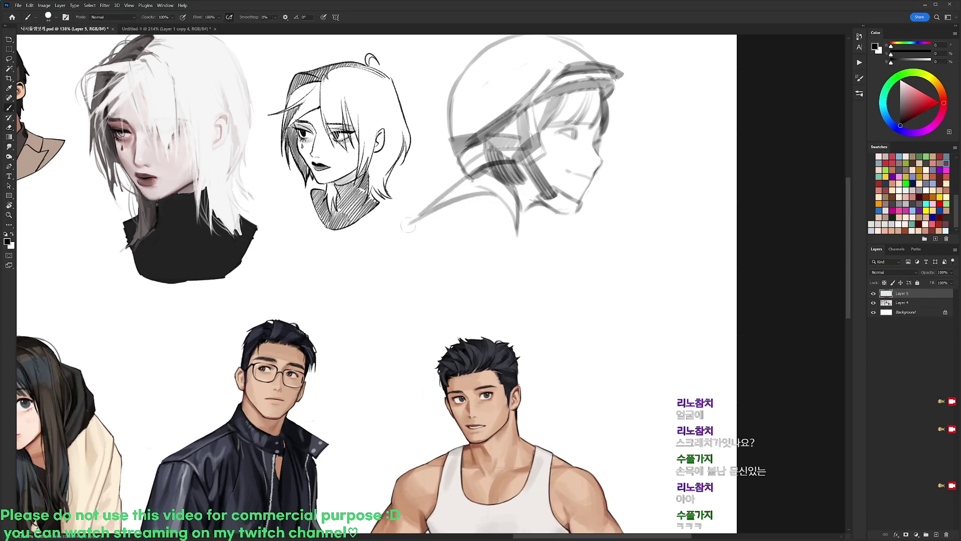
{"action": "left_click_drag", "start_coordinate": [458, 184], "coordinate": [403, 224]}
{"action": "key", "text": "e"}
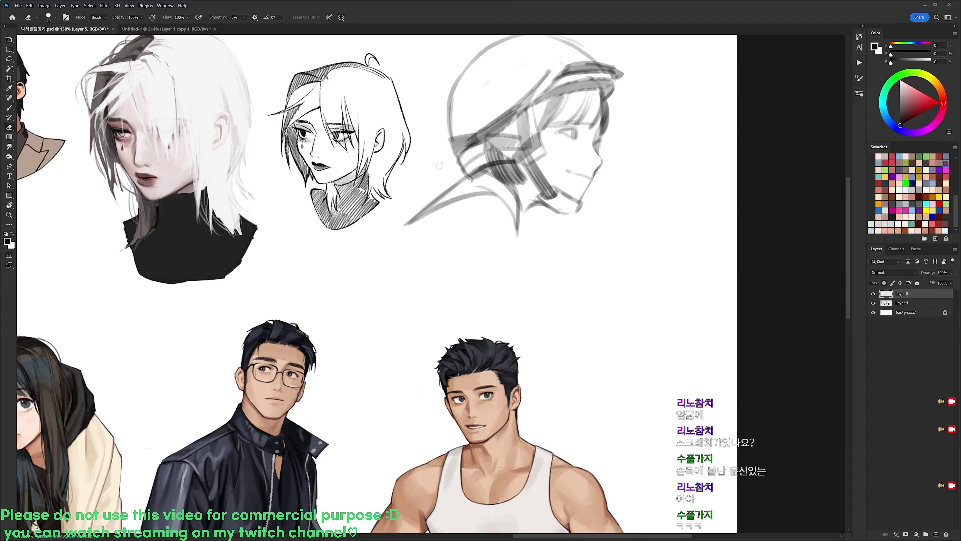
- Reinforce the nape behind the helmet and extend the back line further down and outward
{"action": "key", "text": "b"}
{"action": "mouse_move", "coordinate": [477, 173]}
{"action": "left_mouse_down"}
{"action": "mouse_move", "coordinate": [406, 225]}
{"action": "mouse_move", "coordinate": [445, 215]}
{"action": "left_mouse_up"}
{"action": "key", "text": "e"}
{"action": "key", "text": "b"}
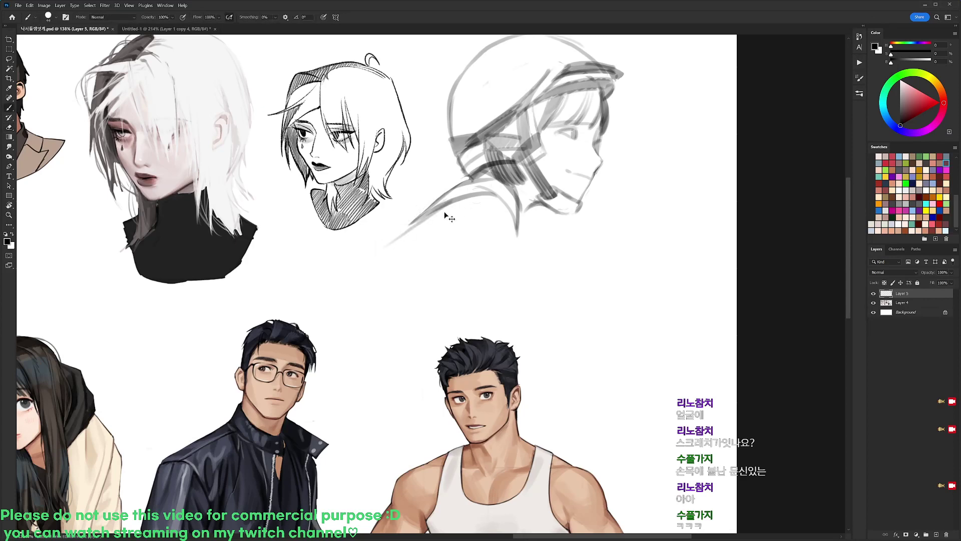
{"action": "key", "text": "ctrl+z"}
{"action": "mouse_move", "coordinate": [380, 248]}
{"action": "left_mouse_down"}
{"action": "mouse_move", "coordinate": [429, 214]}
{"action": "mouse_move", "coordinate": [363, 268]}
{"action": "left_mouse_up"}
{"action": "key", "text": "e"}
{"action": "key", "text": "b"}
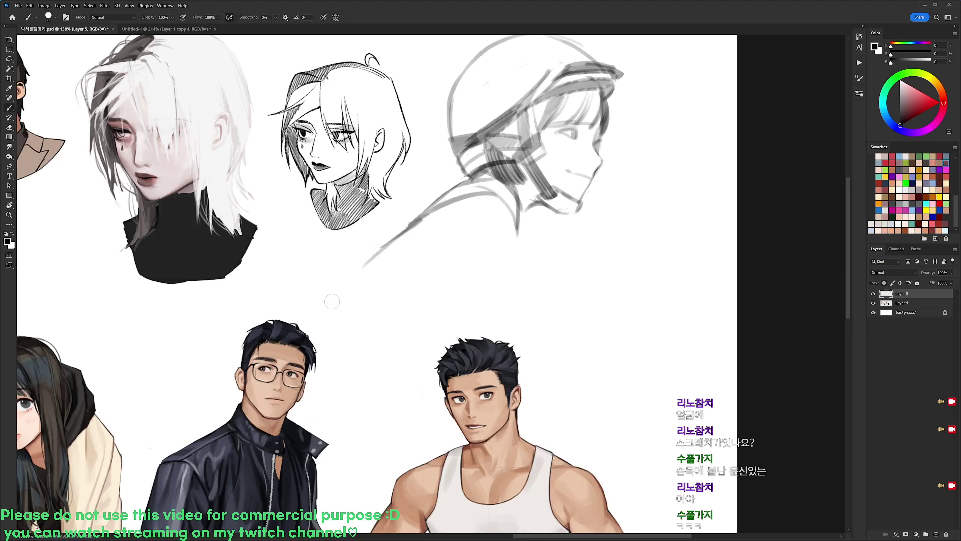
- Add a second line inside the back contour and extend the chest line downward from the collar
{"action": "left_click_drag", "start_coordinate": [418, 240], "coordinate": [466, 200]}
{"action": "left_click_drag", "start_coordinate": [514, 221], "coordinate": [517, 253]}
{"action": "key", "text": "e"}
{"action": "key", "text": "b"}
{"action": "left_click_drag", "start_coordinate": [503, 210], "coordinate": [516, 264]}
{"action": "left_click_drag", "start_coordinate": [516, 232], "coordinate": [517, 269]}
{"action": "key", "text": "e"}
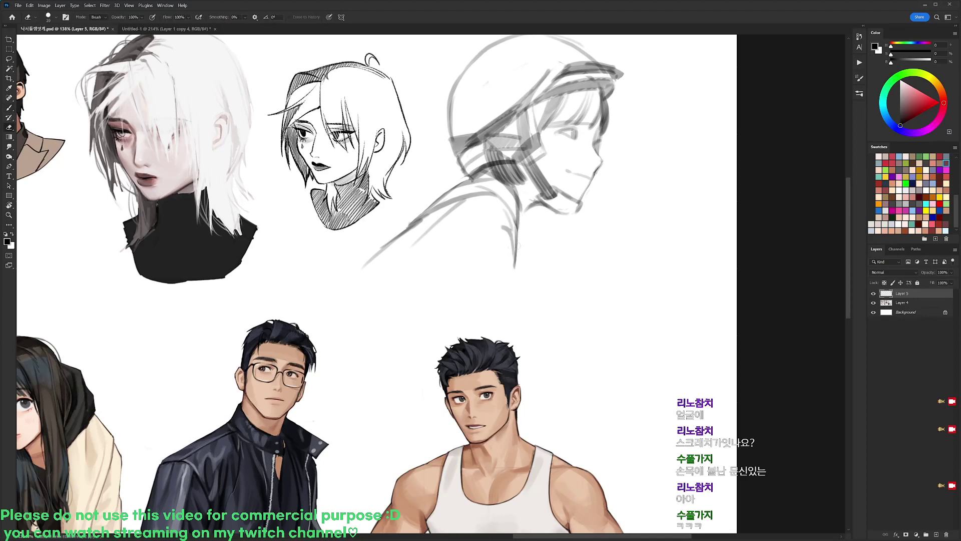
- Erase the old throat line below the chin strap and rework the front collar line to slope inward
{"action": "key", "text": "b"}
{"action": "key", "text": "e"}
{"action": "mouse_move", "coordinate": [529, 203]}
{"action": "left_mouse_down"}
{"action": "mouse_move", "coordinate": [525, 209]}
{"action": "mouse_move", "coordinate": [541, 201]}
{"action": "left_mouse_up"}
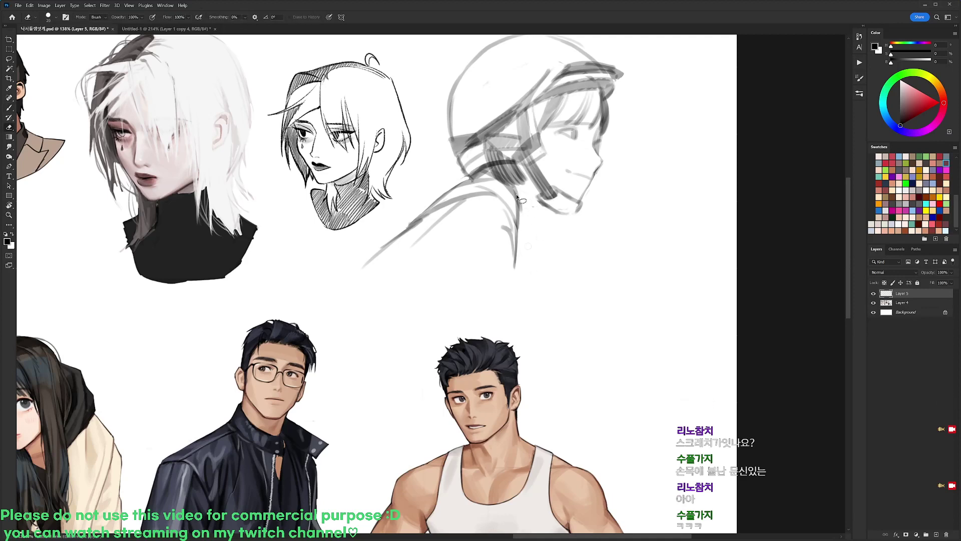
{"action": "key", "text": "l"}
{"action": "mouse_move", "coordinate": [523, 261]}
{"action": "left_mouse_down"}
{"action": "mouse_move", "coordinate": [501, 204]}
{"action": "mouse_move", "coordinate": [508, 254]}
{"action": "mouse_move", "coordinate": [555, 257]}
{"action": "left_mouse_up"}
{"action": "key", "text": "ctrl+d"}
{"action": "key", "text": "b"}
{"action": "key", "text": "e"}
{"action": "left_click_drag", "start_coordinate": [501, 199], "coordinate": [518, 237]}
{"action": "key", "text": "b"}
{"action": "key", "text": "e"}
{"action": "left_click_drag", "start_coordinate": [522, 193], "coordinate": [518, 236]}
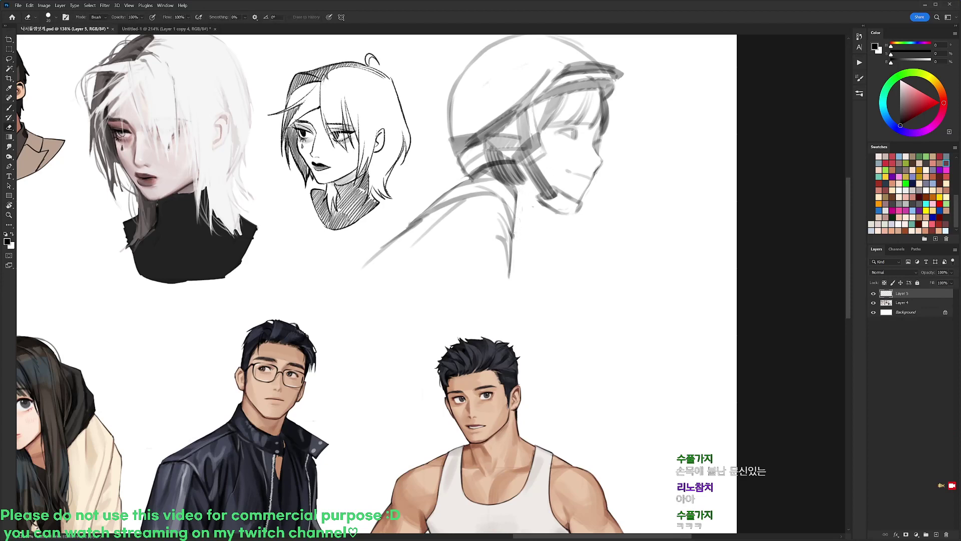
- Sketch a short throat mark under the jaw, lengthen the front chest line, and erase the fold strokes inside it
{"action": "key", "text": "b"}
{"action": "mouse_move", "coordinate": [515, 191]}
{"action": "left_mouse_down"}
{"action": "mouse_move", "coordinate": [514, 238]}
{"action": "mouse_move", "coordinate": [519, 220]}
{"action": "left_mouse_up"}
{"action": "key", "text": "e"}
{"action": "key", "text": "b"}
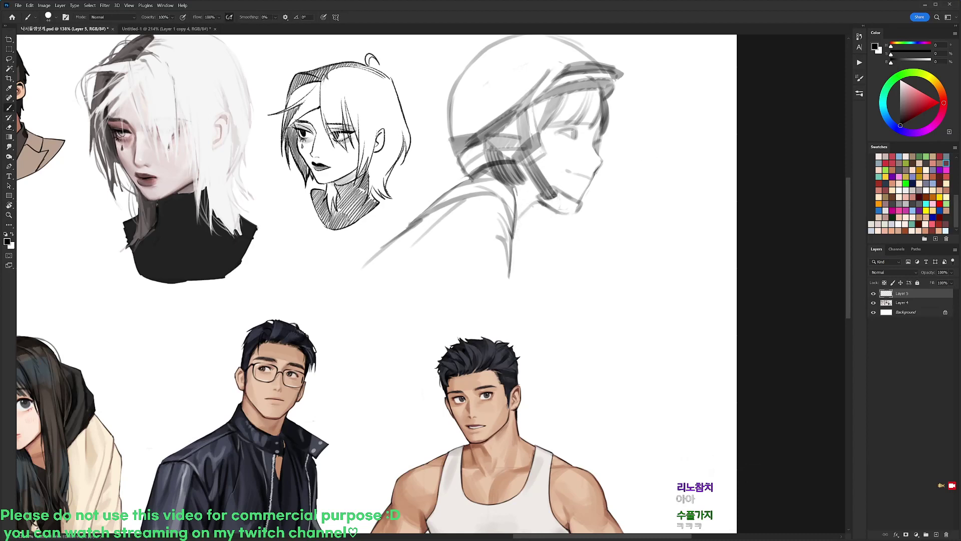
{"action": "left_click_drag", "start_coordinate": [532, 214], "coordinate": [545, 202]}
{"action": "left_click_drag", "start_coordinate": [510, 239], "coordinate": [501, 282]}
{"action": "key", "text": "e"}
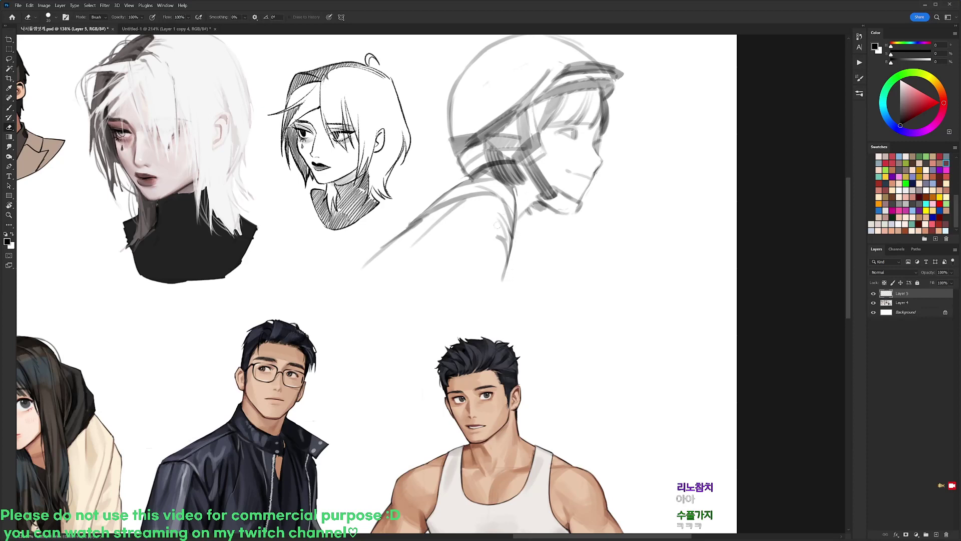
{"action": "left_click_drag", "start_coordinate": [501, 228], "coordinate": [508, 254]}
{"action": "left_click_drag", "start_coordinate": [496, 211], "coordinate": [509, 233]}
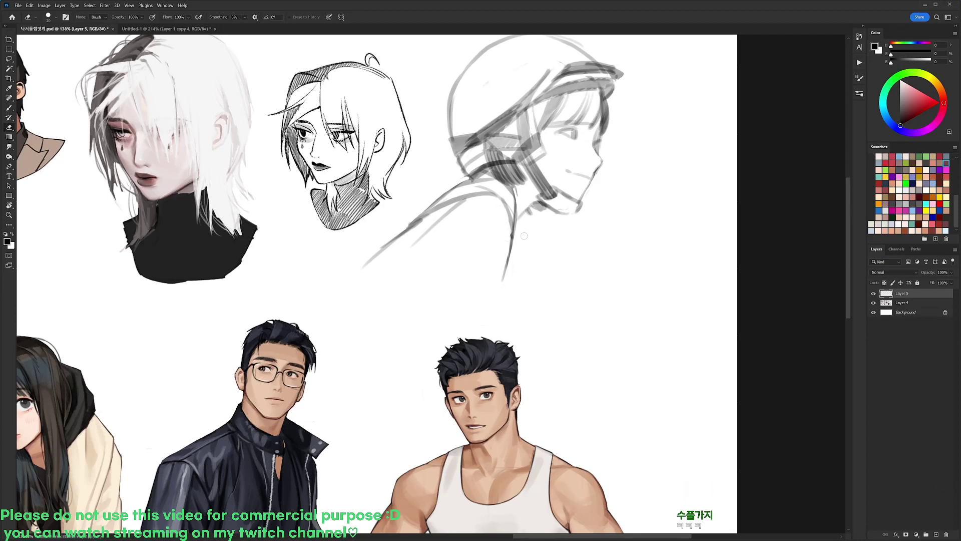
- Select the shoulder and torso sketch, enlarge it slightly, and shift it down and toward the back
{"action": "key", "text": "l"}
{"action": "mouse_move", "coordinate": [461, 179]}
{"action": "left_mouse_down"}
{"action": "mouse_move", "coordinate": [499, 184]}
{"action": "mouse_move", "coordinate": [512, 197]}
{"action": "mouse_move", "coordinate": [515, 235]}
{"action": "mouse_move", "coordinate": [469, 311]}
{"action": "mouse_move", "coordinate": [351, 277]}
{"action": "mouse_move", "coordinate": [463, 179]}
{"action": "left_mouse_up"}
{"action": "key", "text": "ctrl+t"}
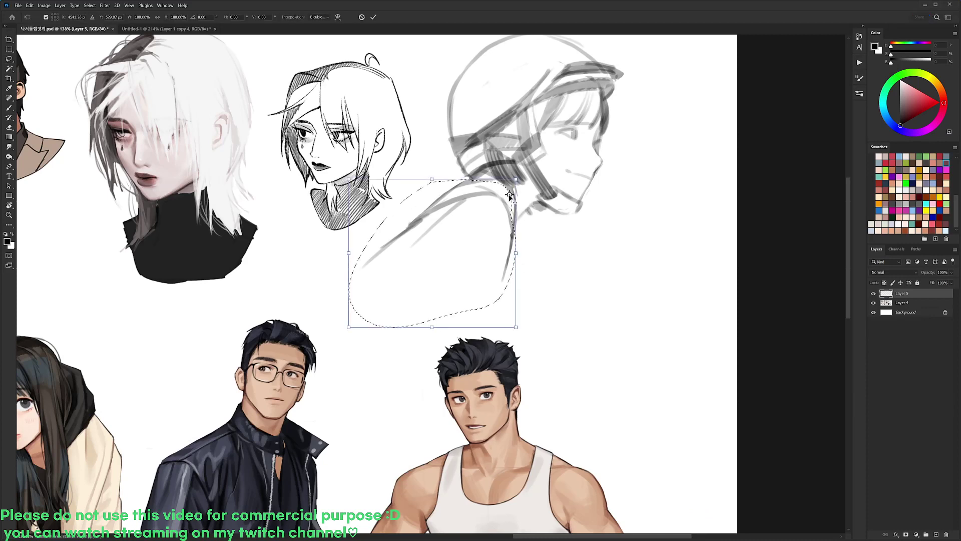
{"action": "left_click_drag", "start_coordinate": [349, 328], "coordinate": [329, 345]}
{"action": "left_click_drag", "start_coordinate": [488, 285], "coordinate": [488, 290]}
{"action": "key", "text": "Return"}
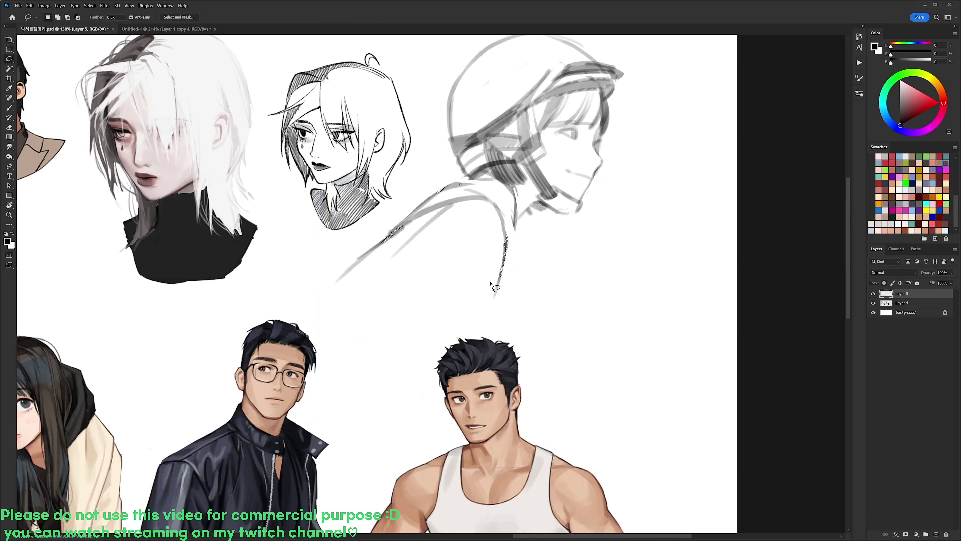
{"action": "key", "text": "ctrl+d"}
- Clean up the front collar line and sketch a short fold inside the chest contour
{"action": "key", "text": "e"}
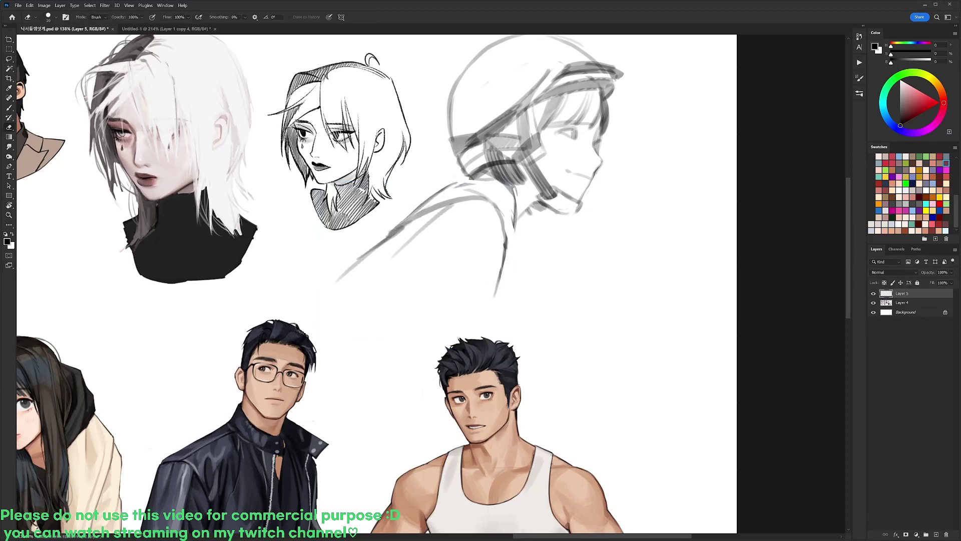
{"action": "key", "text": "b"}
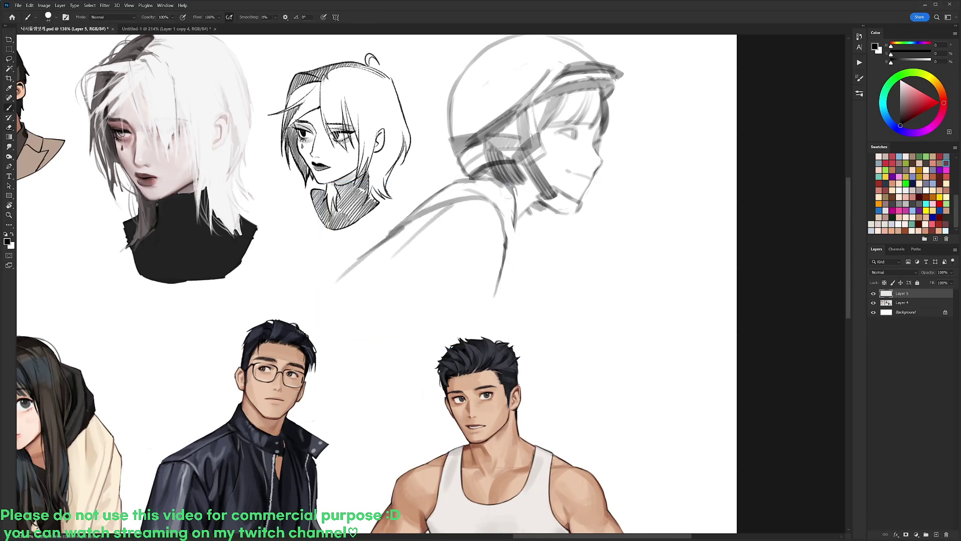
{"action": "key", "text": "e"}
{"action": "left_click_drag", "start_coordinate": [515, 190], "coordinate": [502, 275]}
{"action": "key", "text": "b"}
{"action": "key", "text": "e"}
{"action": "mouse_move", "coordinate": [513, 215]}
{"action": "left_mouse_down"}
{"action": "mouse_move", "coordinate": [506, 259]}
{"action": "mouse_move", "coordinate": [489, 232]}
{"action": "mouse_move", "coordinate": [499, 264]}
{"action": "mouse_move", "coordinate": [493, 249]}
{"action": "left_mouse_up"}
{"action": "key", "text": "b"}
{"action": "key", "text": "ctrl+z"}
{"action": "left_click_drag", "start_coordinate": [492, 261], "coordinate": [497, 278]}
{"action": "key", "text": "e"}
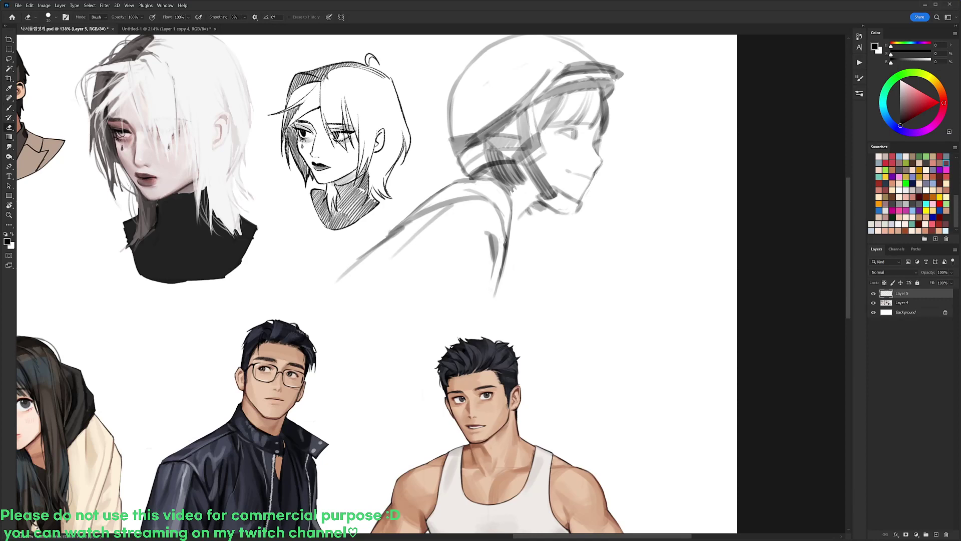
- Darken the front edge of the jacket and taper it to a point at the lower chest
{"action": "left_click_drag", "start_coordinate": [505, 238], "coordinate": [486, 293]}
{"action": "key", "text": "b"}
{"action": "left_click_drag", "start_coordinate": [502, 273], "coordinate": [484, 299]}
{"action": "left_click_drag", "start_coordinate": [495, 260], "coordinate": [483, 302]}
{"action": "left_click_drag", "start_coordinate": [492, 273], "coordinate": [487, 288]}
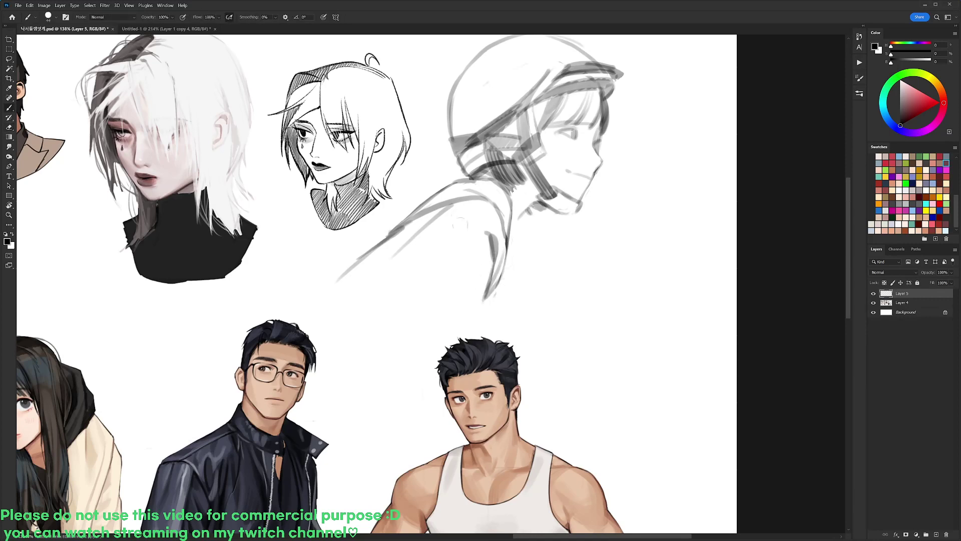
- Sketch the arm lines and armpit folds on the jacket, and close the bust with a horizontal bottom edge
{"action": "left_click_drag", "start_coordinate": [489, 229], "coordinate": [460, 266]}
{"action": "key", "text": "e"}
{"action": "mouse_move", "coordinate": [410, 241]}
{"action": "left_mouse_down"}
{"action": "mouse_move", "coordinate": [429, 225]}
{"action": "mouse_move", "coordinate": [384, 284]}
{"action": "left_mouse_up"}
{"action": "key", "text": "b"}
{"action": "left_click_drag", "start_coordinate": [404, 254], "coordinate": [387, 298]}
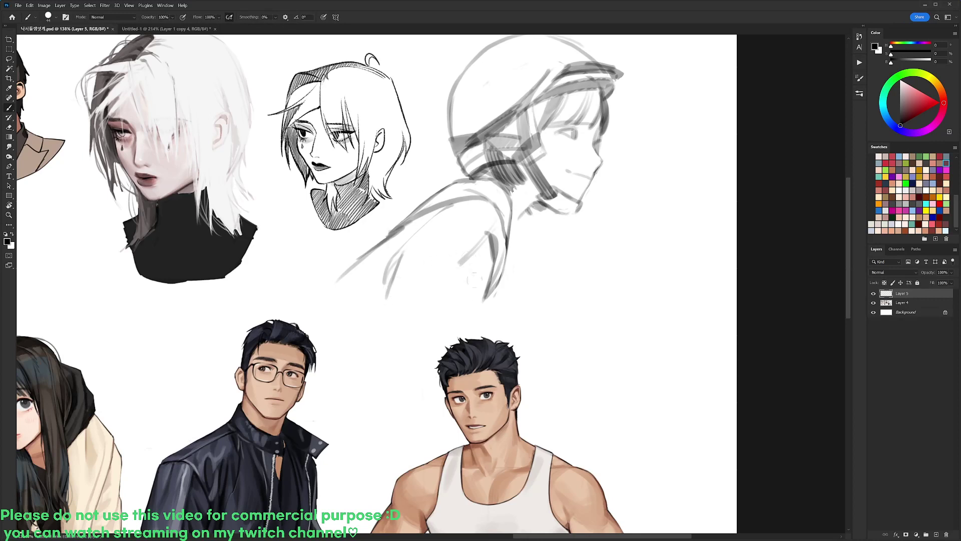
{"action": "left_click_drag", "start_coordinate": [473, 265], "coordinate": [477, 297]}
{"action": "left_click_drag", "start_coordinate": [458, 265], "coordinate": [455, 313]}
{"action": "mouse_move", "coordinate": [382, 312]}
{"action": "left_mouse_down"}
{"action": "mouse_move", "coordinate": [488, 307]}
{"action": "mouse_move", "coordinate": [498, 285]}
{"action": "left_mouse_up"}
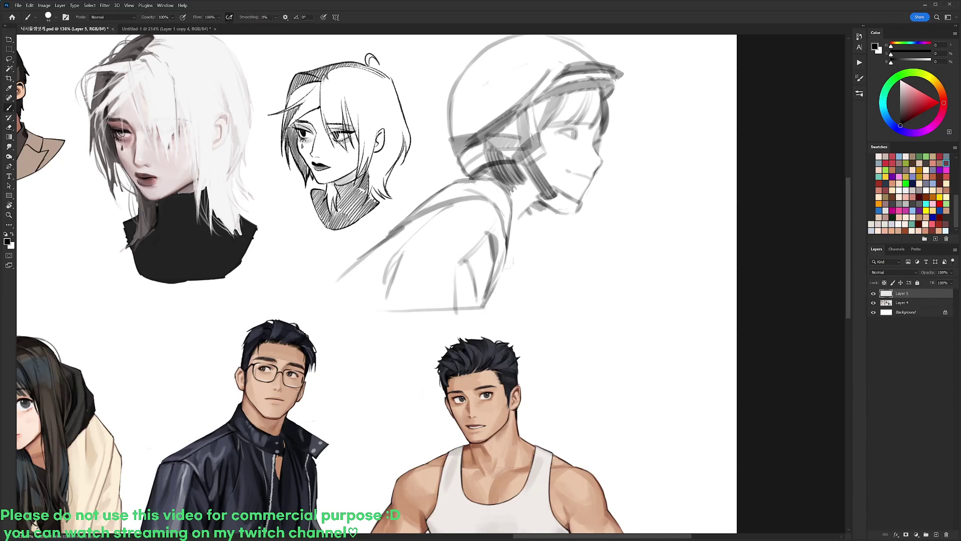
- Draw the throat line down to the far jacket opening, and close the upper arm with a slanted edge
{"action": "key", "text": "e"}
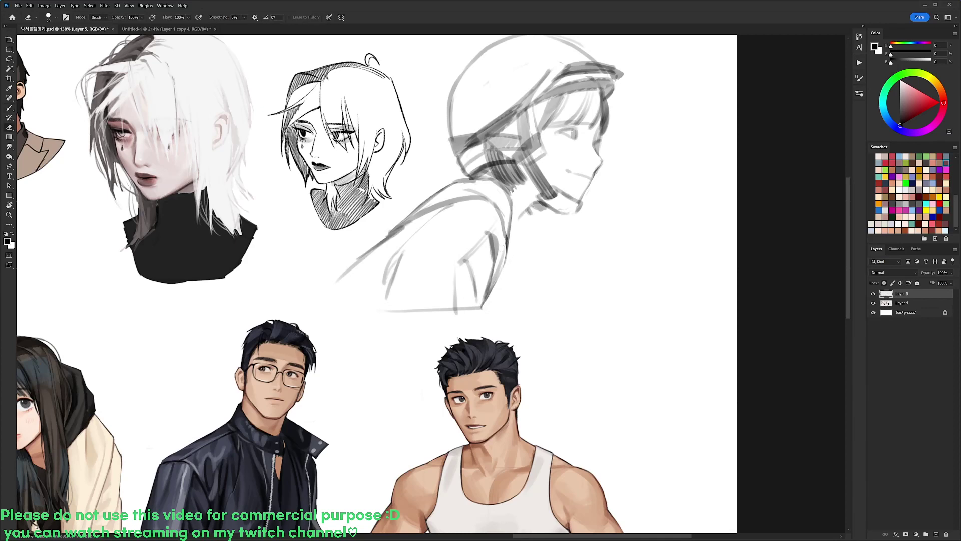
{"action": "key", "text": "b"}
{"action": "left_click_drag", "start_coordinate": [508, 221], "coordinate": [517, 273]}
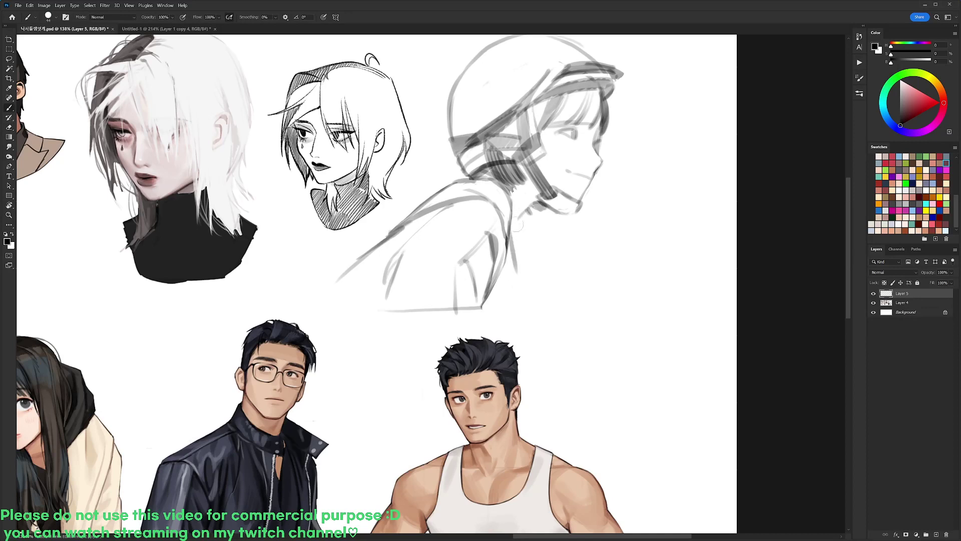
{"action": "left_click_drag", "start_coordinate": [536, 199], "coordinate": [507, 248]}
{"action": "mouse_move", "coordinate": [354, 265]}
{"action": "left_mouse_down"}
{"action": "mouse_move", "coordinate": [388, 305]}
{"action": "mouse_move", "coordinate": [371, 280]}
{"action": "mouse_move", "coordinate": [338, 281]}
{"action": "left_mouse_up"}
{"action": "key", "text": "e"}
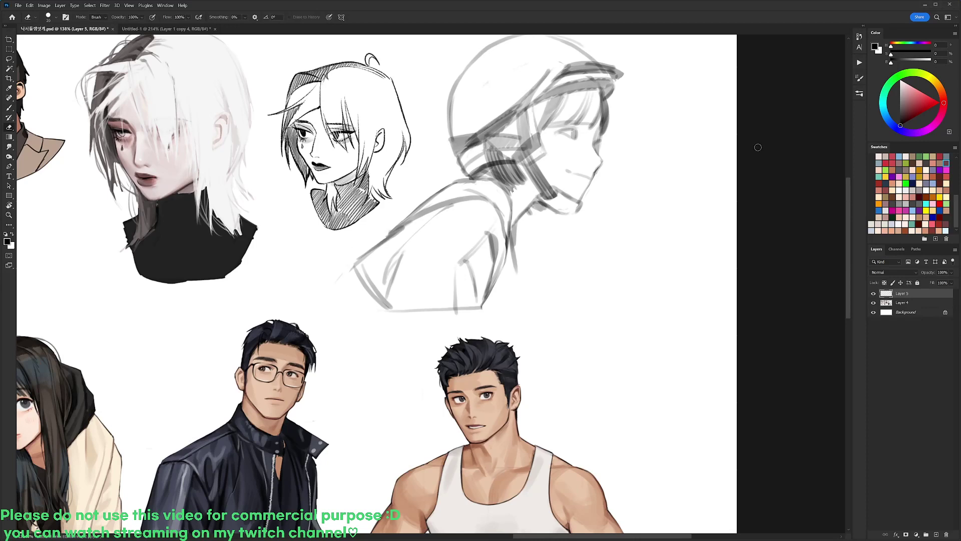
- Sketch the far chest contour with a small round detail at its base, and add a curved line in front of the face
{"action": "key", "text": "b"}
{"action": "mouse_move", "coordinate": [512, 253]}
{"action": "left_mouse_down"}
{"action": "mouse_move", "coordinate": [519, 292]}
{"action": "mouse_move", "coordinate": [496, 302]}
{"action": "mouse_move", "coordinate": [511, 298]}
{"action": "left_mouse_up"}
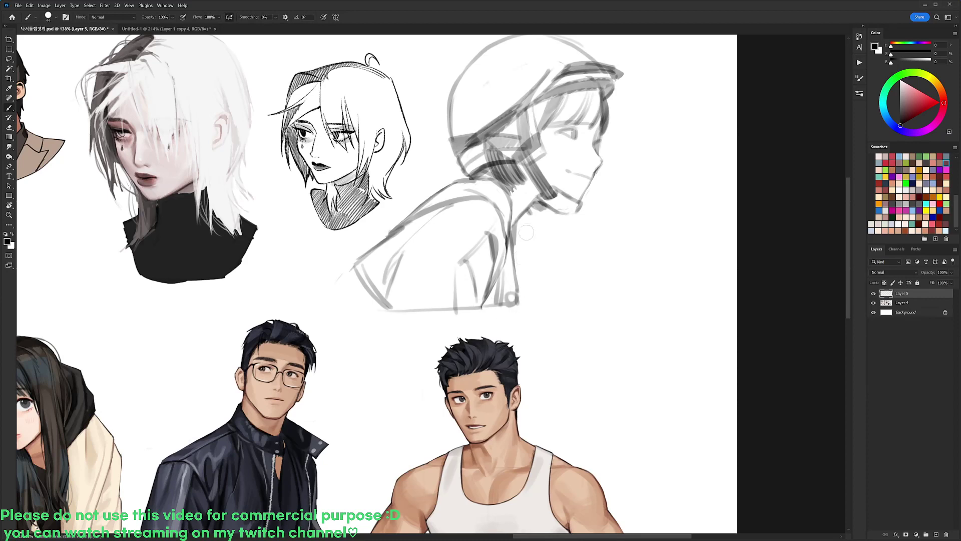
{"action": "mouse_move", "coordinate": [514, 225]}
{"action": "left_mouse_down"}
{"action": "mouse_move", "coordinate": [515, 256]}
{"action": "mouse_move", "coordinate": [534, 255]}
{"action": "mouse_move", "coordinate": [518, 301]}
{"action": "left_mouse_up"}
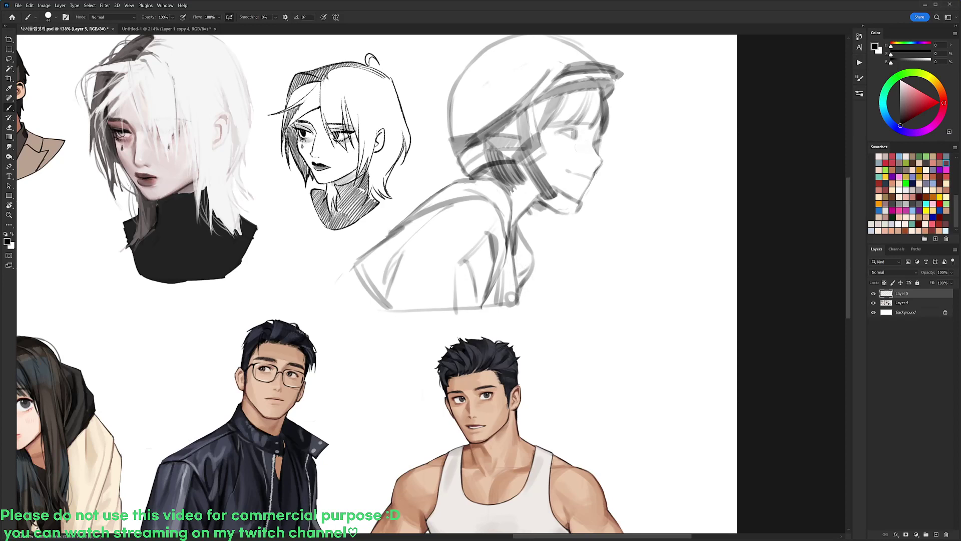
{"action": "mouse_move", "coordinate": [604, 129]}
{"action": "left_mouse_down"}
{"action": "mouse_move", "coordinate": [608, 181]}
{"action": "mouse_move", "coordinate": [612, 145]}
{"action": "mouse_move", "coordinate": [570, 203]}
{"action": "left_mouse_up"}
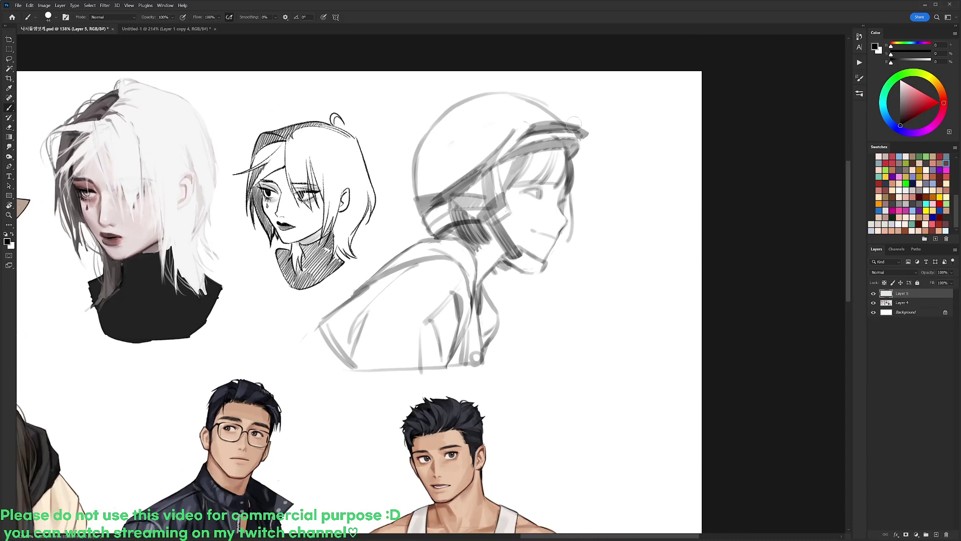
- Sketch a pair of rounded goggles resting on the helmet just above the visor
{"action": "mouse_move", "coordinate": [522, 107]}
{"action": "left_mouse_down"}
{"action": "mouse_move", "coordinate": [514, 119]}
{"action": "mouse_move", "coordinate": [530, 131]}
{"action": "mouse_move", "coordinate": [527, 100]}
{"action": "mouse_move", "coordinate": [546, 116]}
{"action": "left_mouse_up"}
{"action": "key", "text": "e"}
{"action": "key", "text": "b"}
{"action": "mouse_move", "coordinate": [544, 95]}
{"action": "left_mouse_down"}
{"action": "mouse_move", "coordinate": [531, 104]}
{"action": "mouse_move", "coordinate": [551, 115]}
{"action": "mouse_move", "coordinate": [534, 111]}
{"action": "mouse_move", "coordinate": [566, 121]}
{"action": "left_mouse_up"}
{"action": "key", "text": "e"}
{"action": "key", "text": "b"}
{"action": "key", "text": "e"}
{"action": "key", "text": "b"}
{"action": "key", "text": "e"}
{"action": "key", "text": "b"}
- Draw the goggle strap along the helmet rim from the goggles back toward the ear
{"action": "mouse_move", "coordinate": [569, 115]}
{"action": "left_mouse_down"}
{"action": "mouse_move", "coordinate": [526, 113]}
{"action": "mouse_move", "coordinate": [528, 97]}
{"action": "mouse_move", "coordinate": [511, 119]}
{"action": "mouse_move", "coordinate": [525, 132]}
{"action": "mouse_move", "coordinate": [486, 164]}
{"action": "left_mouse_up"}
{"action": "key", "text": "e"}
{"action": "key", "text": "b"}
{"action": "mouse_move", "coordinate": [517, 132]}
{"action": "left_mouse_down"}
{"action": "mouse_move", "coordinate": [487, 166]}
{"action": "mouse_move", "coordinate": [496, 162]}
{"action": "mouse_move", "coordinate": [489, 188]}
{"action": "left_mouse_up"}
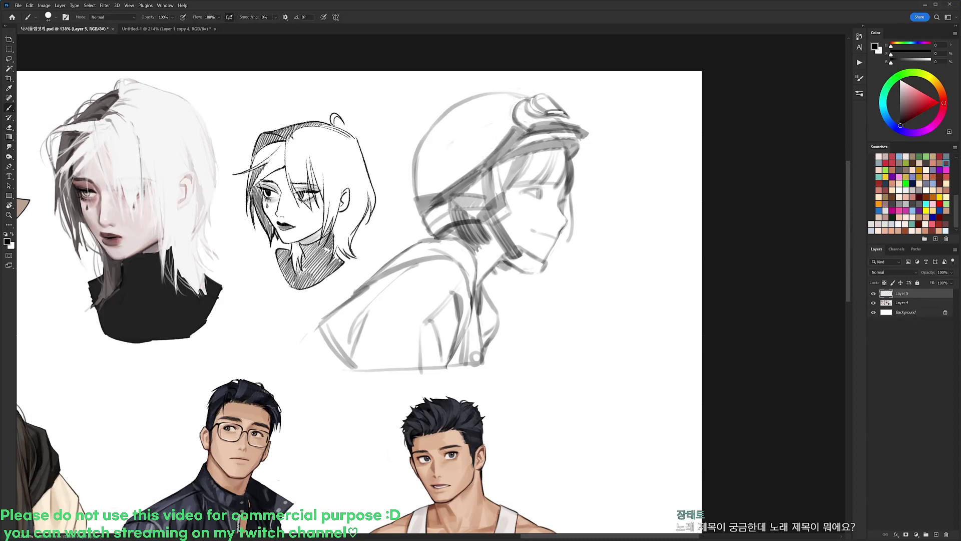
- Refine the visor's upper edge beneath the goggles and add a small round rivet where it meets the strap
{"action": "left_click_drag", "start_coordinate": [517, 125], "coordinate": [585, 129]}
{"action": "key", "text": "e"}
{"action": "key", "text": "b"}
{"action": "key", "text": "e"}
{"action": "key", "text": "b"}
{"action": "mouse_move", "coordinate": [566, 114]}
{"action": "left_mouse_down"}
{"action": "mouse_move", "coordinate": [588, 132]}
{"action": "mouse_move", "coordinate": [581, 120]}
{"action": "mouse_move", "coordinate": [580, 138]}
{"action": "left_mouse_up"}
{"action": "key", "text": "e"}
{"action": "key", "text": "b"}
{"action": "key", "text": "e"}
{"action": "key", "text": "b"}
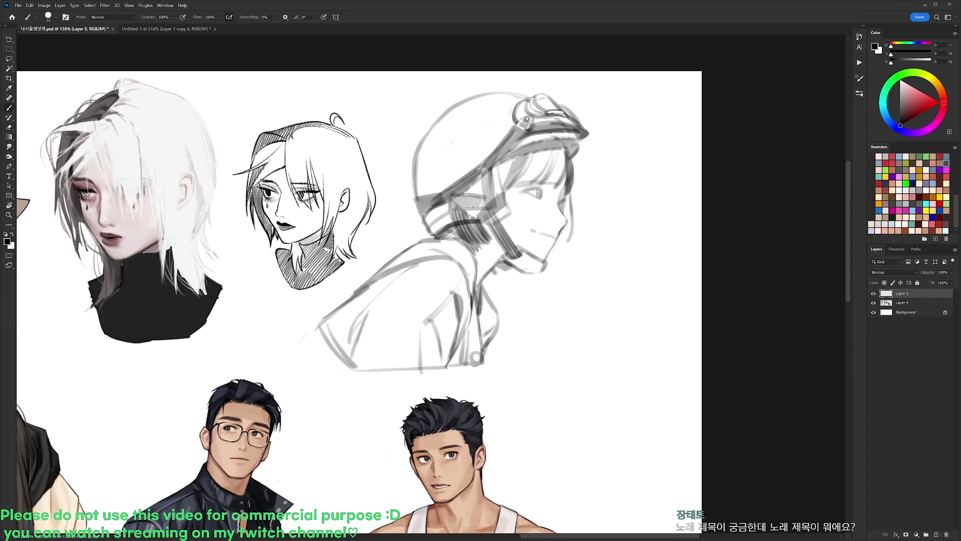
- Extend and round off the visor tip, and darken the back outline of the helmet dome
{"action": "key", "text": "e"}
{"action": "key", "text": "b"}
{"action": "mouse_move", "coordinate": [590, 138]}
{"action": "left_mouse_down"}
{"action": "mouse_move", "coordinate": [577, 160]}
{"action": "mouse_move", "coordinate": [586, 144]}
{"action": "left_mouse_up"}
{"action": "key", "text": "e"}
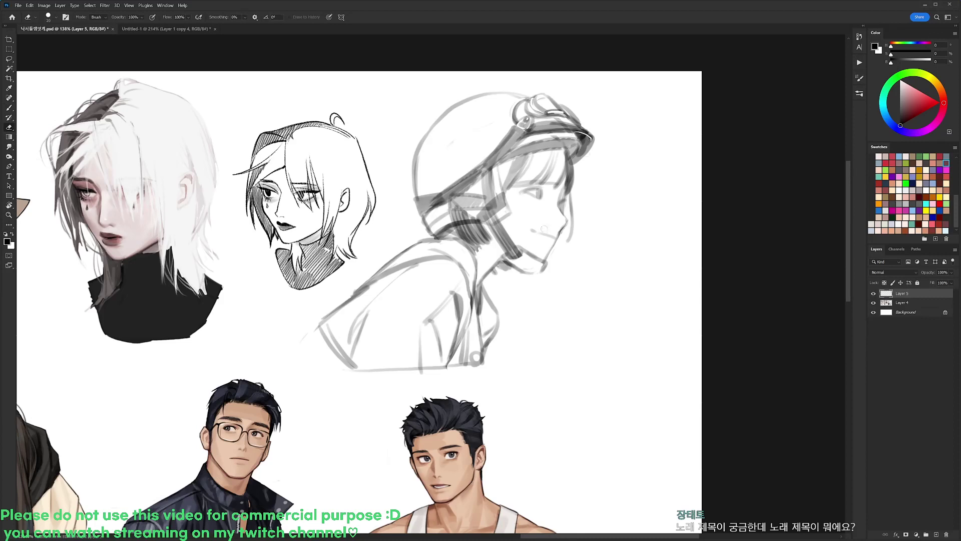
{"action": "key", "text": "b"}
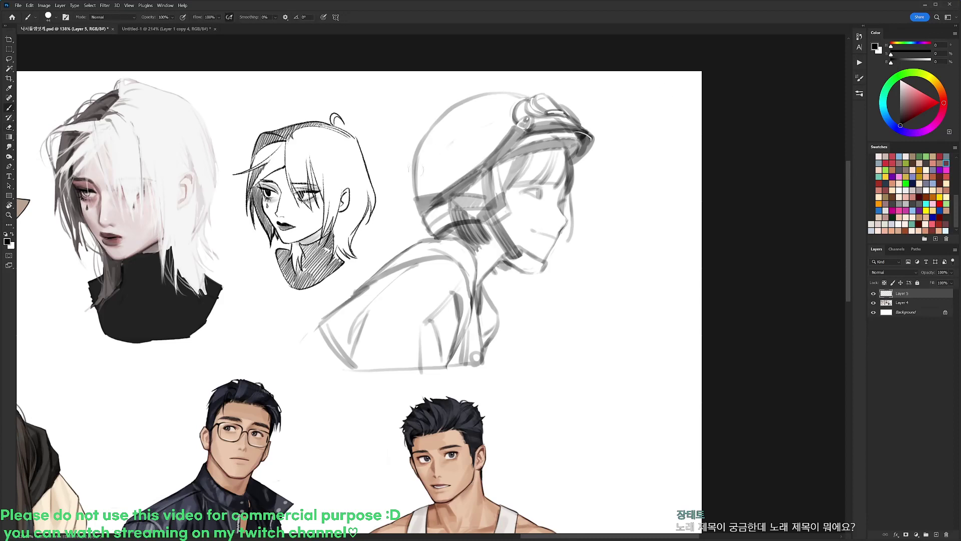
{"action": "mouse_move", "coordinate": [417, 155]}
{"action": "left_mouse_down"}
{"action": "mouse_move", "coordinate": [452, 109]}
{"action": "mouse_move", "coordinate": [497, 96]}
{"action": "left_mouse_up"}
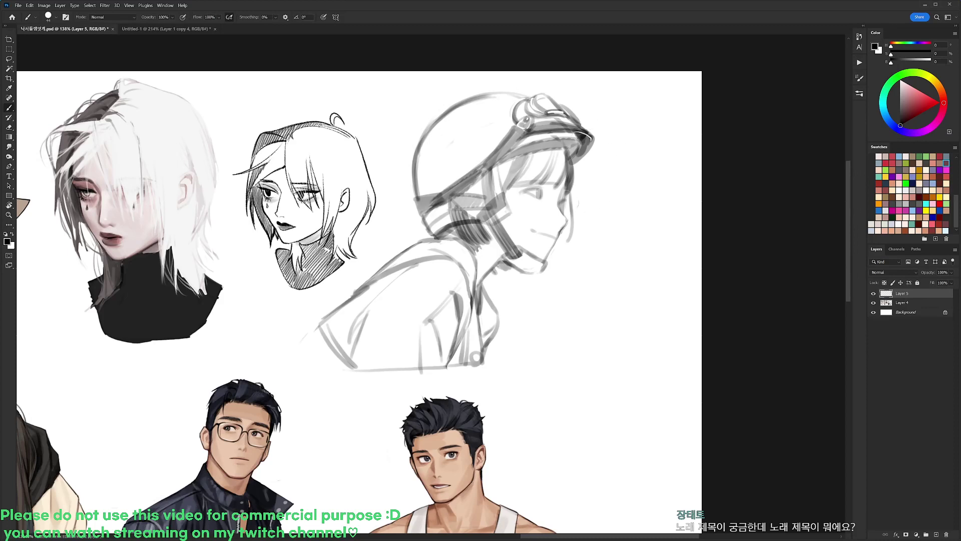
- Select the whole helmeted character sketch, move it away from the neighbouring portraits, and rotate it slightly
{"action": "key", "text": "l"}
{"action": "mouse_move", "coordinate": [523, 361]}
{"action": "left_mouse_down"}
{"action": "mouse_move", "coordinate": [422, 385]}
{"action": "mouse_move", "coordinate": [315, 370]}
{"action": "mouse_move", "coordinate": [312, 312]}
{"action": "mouse_move", "coordinate": [369, 259]}
{"action": "mouse_move", "coordinate": [393, 182]}
{"action": "mouse_move", "coordinate": [500, 57]}
{"action": "mouse_move", "coordinate": [624, 168]}
{"action": "left_mouse_up"}
{"action": "left_click_drag", "start_coordinate": [579, 212], "coordinate": [613, 202]}
{"action": "key", "text": "ctrl+t"}
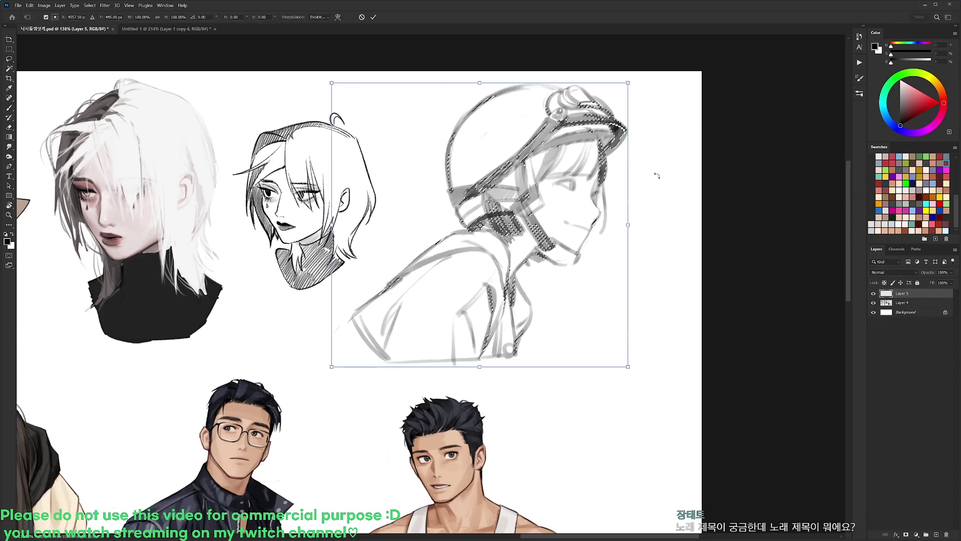
{"action": "mouse_move", "coordinate": [660, 177]}
{"action": "left_mouse_down"}
{"action": "mouse_move", "coordinate": [664, 190]}
{"action": "mouse_move", "coordinate": [651, 175]}
{"action": "left_mouse_up"}
{"action": "key", "text": "Return"}
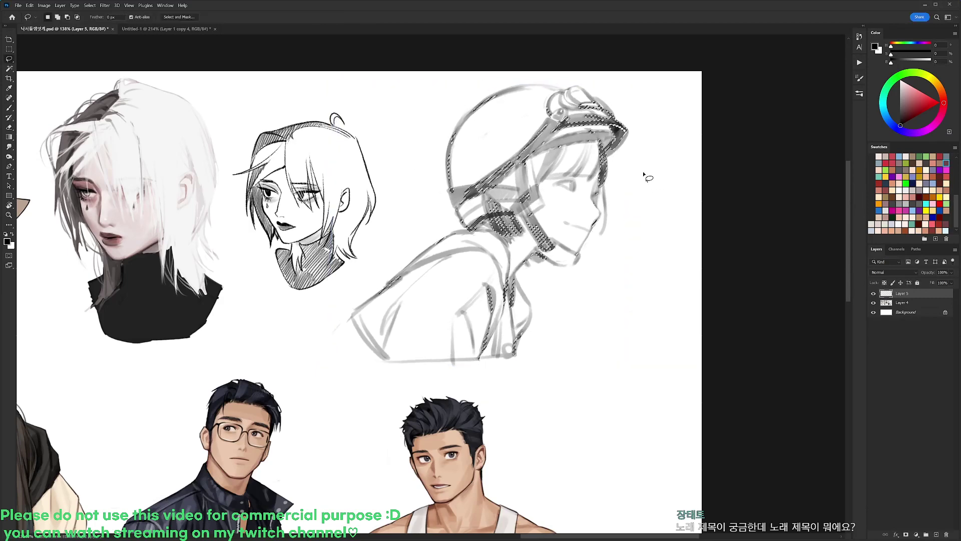
- Select the head and helmet, scale them down to about 93%, and reposition them over the shoulders
{"action": "key", "text": "ctrl+d"}
{"action": "mouse_move", "coordinate": [588, 263]}
{"action": "left_mouse_down"}
{"action": "mouse_move", "coordinate": [527, 269]}
{"action": "mouse_move", "coordinate": [536, 249]}
{"action": "mouse_move", "coordinate": [490, 230]}
{"action": "mouse_move", "coordinate": [466, 93]}
{"action": "mouse_move", "coordinate": [588, 277]}
{"action": "left_mouse_up"}
{"action": "key", "text": "ctrl+t"}
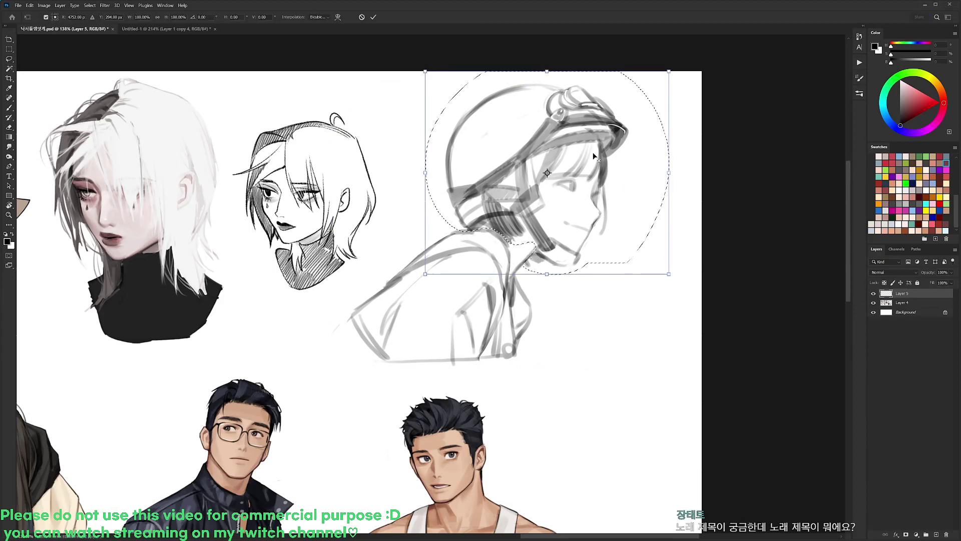
{"action": "left_click_drag", "start_coordinate": [429, 270], "coordinate": [451, 260]}
{"action": "left_click_drag", "start_coordinate": [630, 205], "coordinate": [633, 213]}
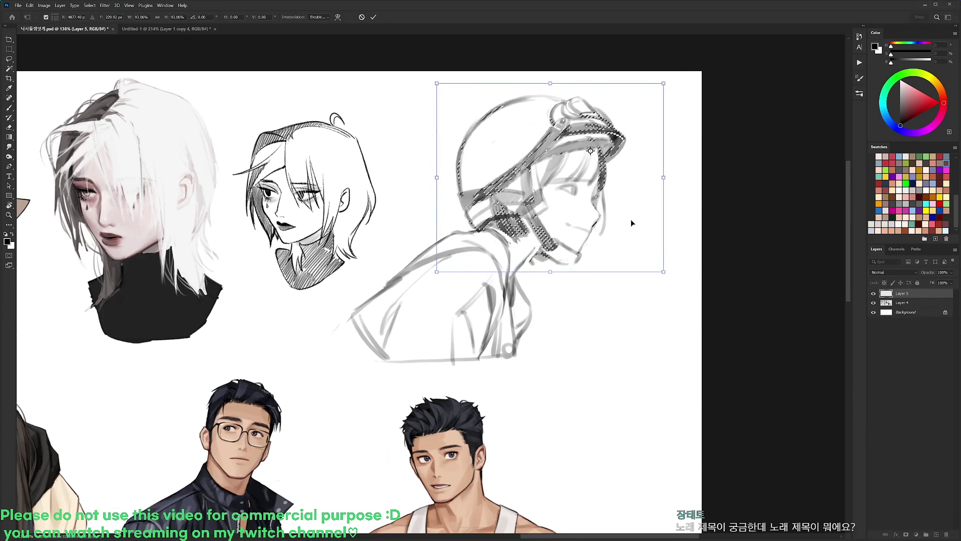
{"action": "key", "text": "Return"}
{"action": "key", "text": "ctrl+d"}
- Redraw the jacket's front opening just below the chin and neck
{"action": "key", "text": "e"}
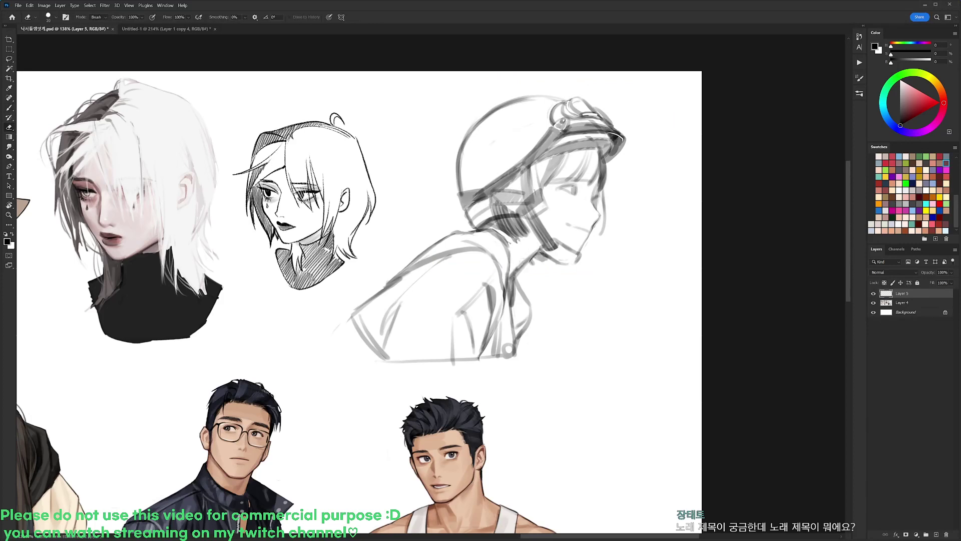
{"action": "key", "text": "b"}
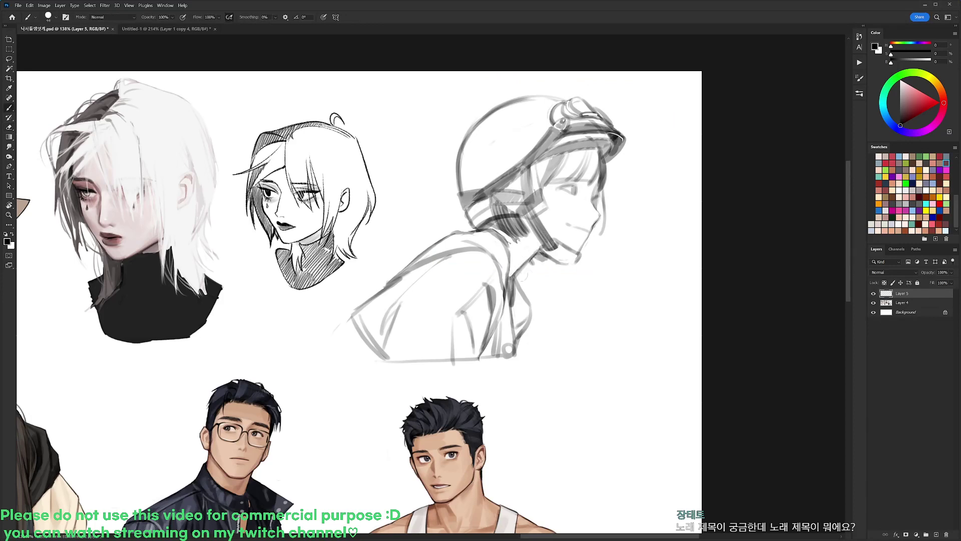
{"action": "left_click_drag", "start_coordinate": [520, 279], "coordinate": [530, 303]}
{"action": "key", "text": "e"}
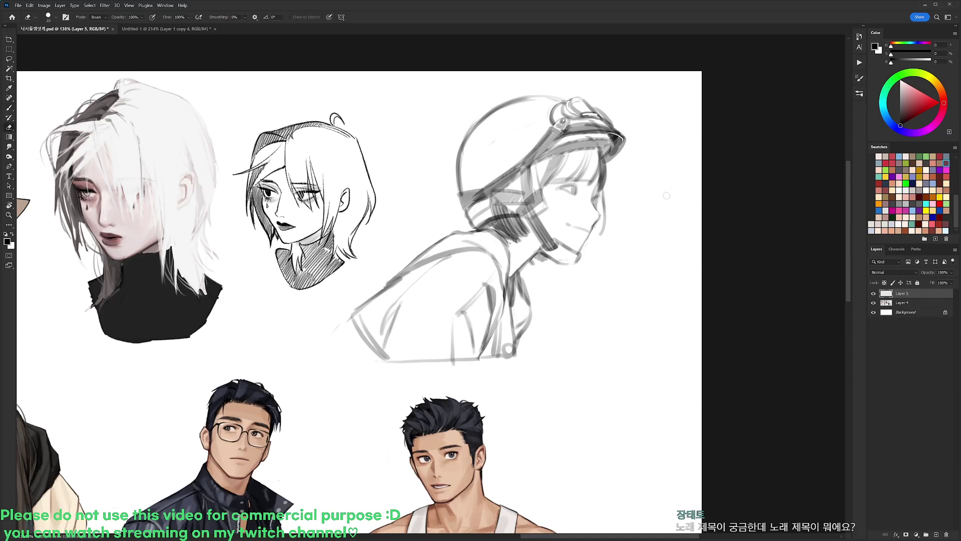
- Refine the jacket's back and shoulder outline, cleaning away the excess line down to the sleeve
{"action": "left_click_drag", "start_coordinate": [409, 262], "coordinate": [451, 240]}
{"action": "key", "text": "b"}
{"action": "key", "text": "e"}
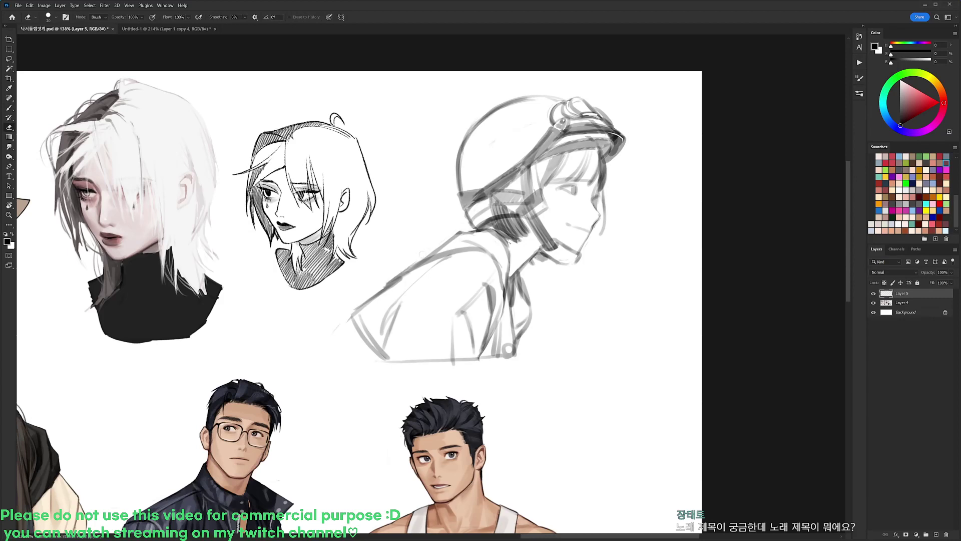
{"action": "key", "text": "b"}
{"action": "key", "text": "e"}
{"action": "left_click_drag", "start_coordinate": [394, 282], "coordinate": [357, 320]}
{"action": "key", "text": "b"}
{"action": "key", "text": "e"}
{"action": "key", "text": "b"}
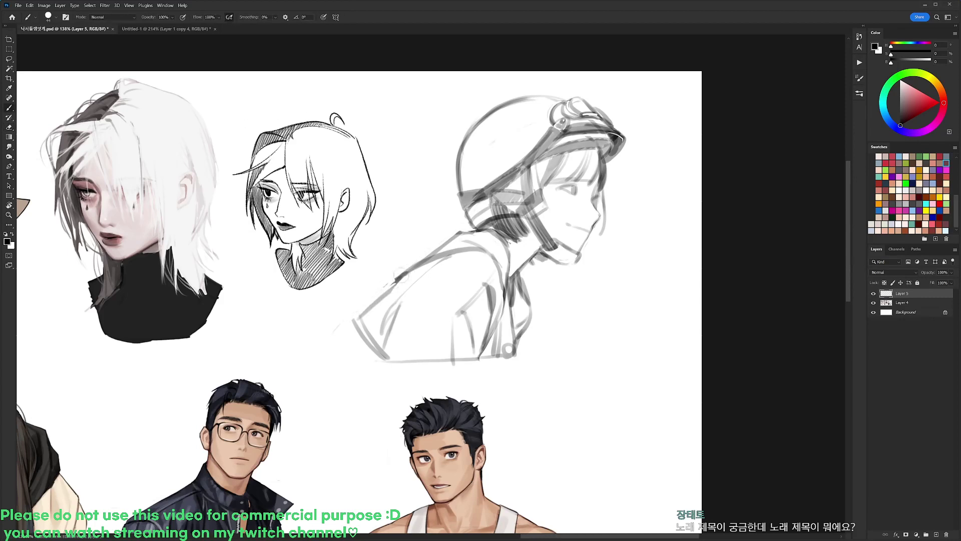
- Select the whole character, rotate it 1.5 degrees clockwise, and add a fold line on the sleeve
{"action": "key", "text": "b"}
{"action": "key", "text": "l"}
{"action": "mouse_move", "coordinate": [575, 331]}
{"action": "left_mouse_down"}
{"action": "mouse_move", "coordinate": [507, 382]}
{"action": "mouse_move", "coordinate": [388, 265]}
{"action": "mouse_move", "coordinate": [662, 107]}
{"action": "mouse_move", "coordinate": [666, 243]}
{"action": "left_mouse_up"}
{"action": "key", "text": "ctrl+t"}
{"action": "left_click_drag", "start_coordinate": [701, 152], "coordinate": [703, 158]}
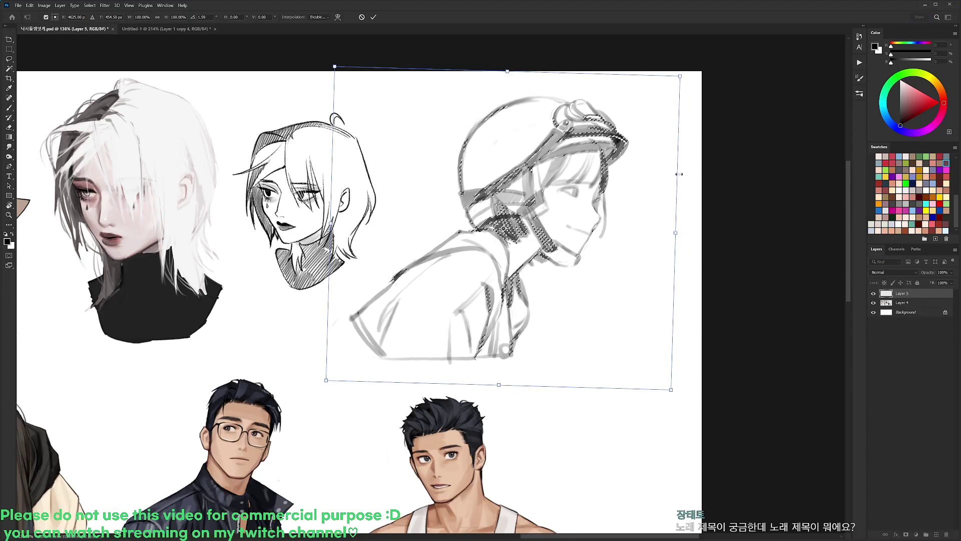
{"action": "key", "text": "Return"}
{"action": "key", "text": "ctrl+d"}
{"action": "key", "text": "b"}
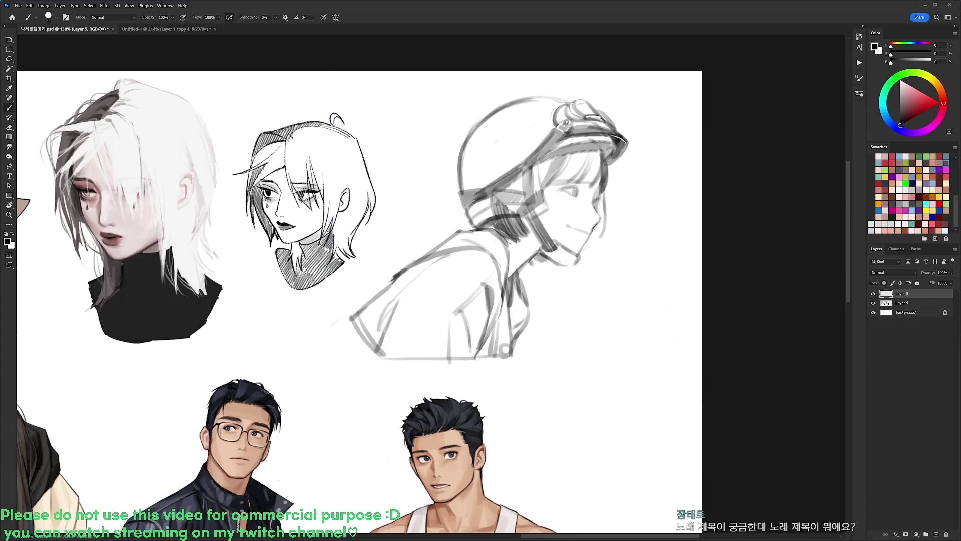
{"action": "mouse_move", "coordinate": [381, 315]}
{"action": "left_mouse_down"}
{"action": "mouse_move", "coordinate": [370, 343]}
{"action": "mouse_move", "coordinate": [374, 323]}
{"action": "left_mouse_up"}
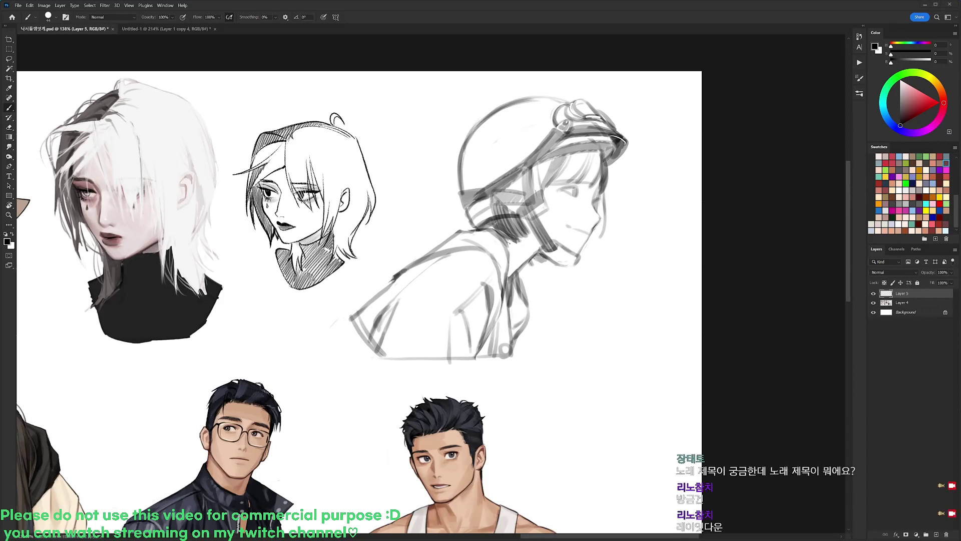
- Select the character's silhouette by removing the surrounding empty area from a loose selection, and contract it by 1 pixel
{"action": "key", "text": "l"}
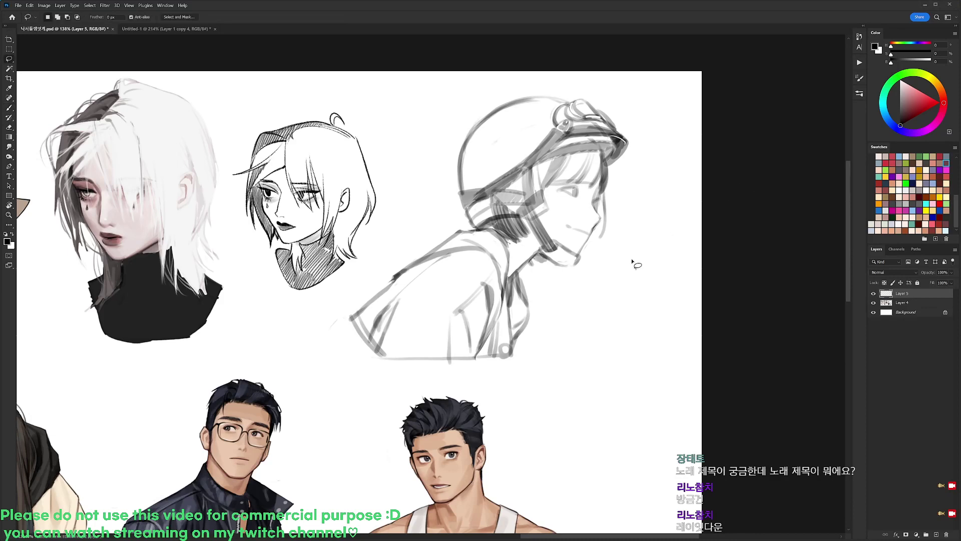
{"action": "mouse_move", "coordinate": [587, 311]}
{"action": "left_mouse_down"}
{"action": "mouse_move", "coordinate": [534, 373]}
{"action": "mouse_move", "coordinate": [436, 381]}
{"action": "mouse_move", "coordinate": [356, 288]}
{"action": "mouse_move", "coordinate": [447, 141]}
{"action": "mouse_move", "coordinate": [643, 100]}
{"action": "left_mouse_up"}
{"action": "key", "text": "w"}
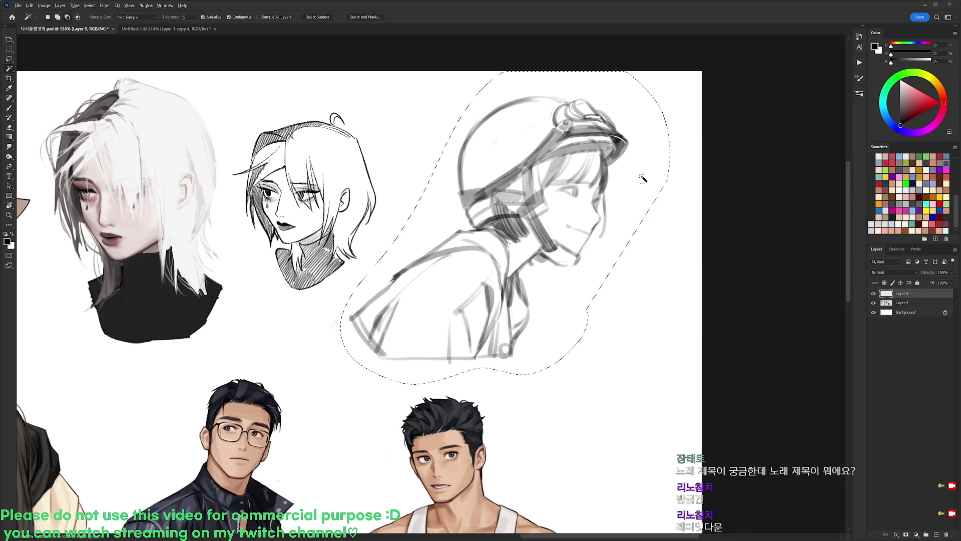
{"action": "key", "text": "alt+s"}
{"action": "key", "text": "m"}
{"action": "key", "text": "c"}
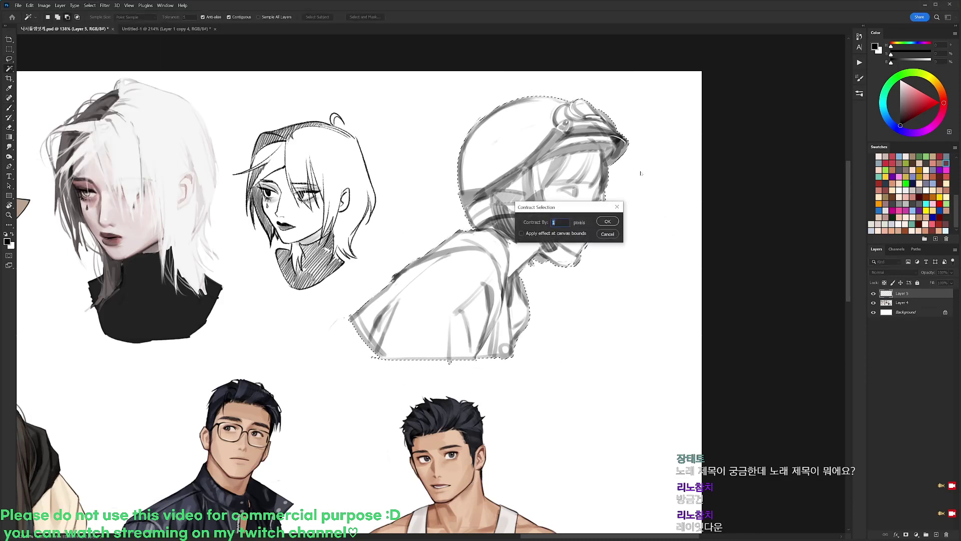
{"action": "key", "text": "Return"}
- Create a new layer beneath the sketch layer and fill the silhouette selection with a pale skin tone
{"action": "key", "text": "ctrl+shift+alt+n"}
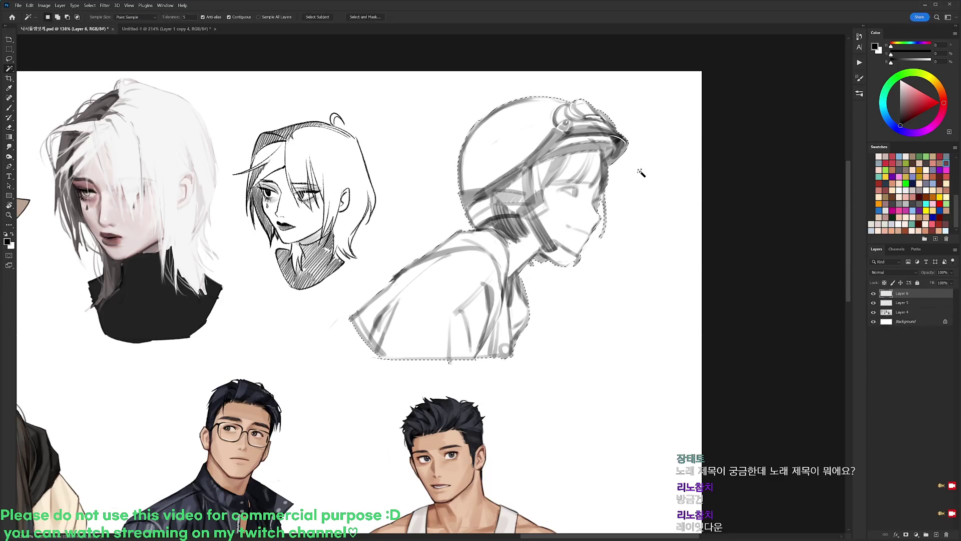
{"action": "key", "text": "ctrl+bracketleft"}
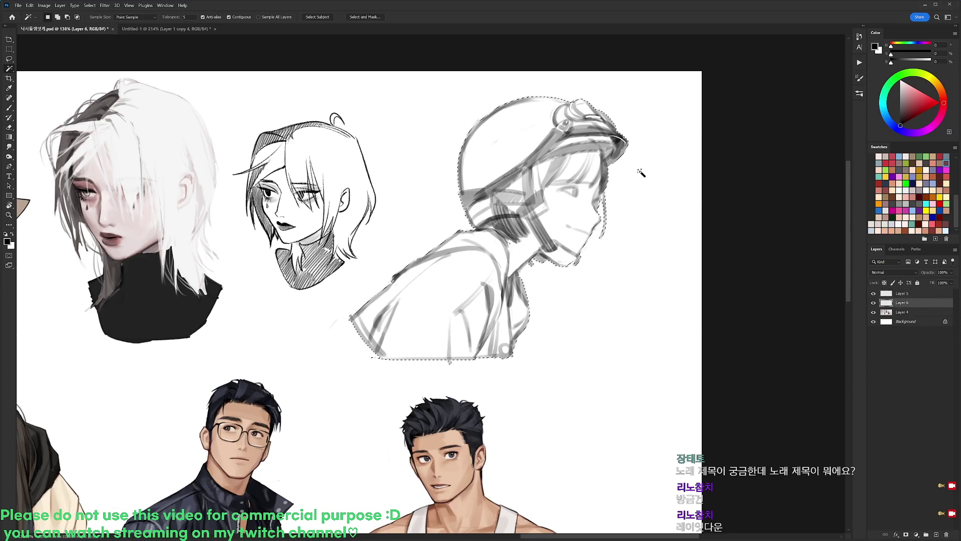
{"action": "key", "text": "b"}
{"action": "key", "text": "ctrl+d"}
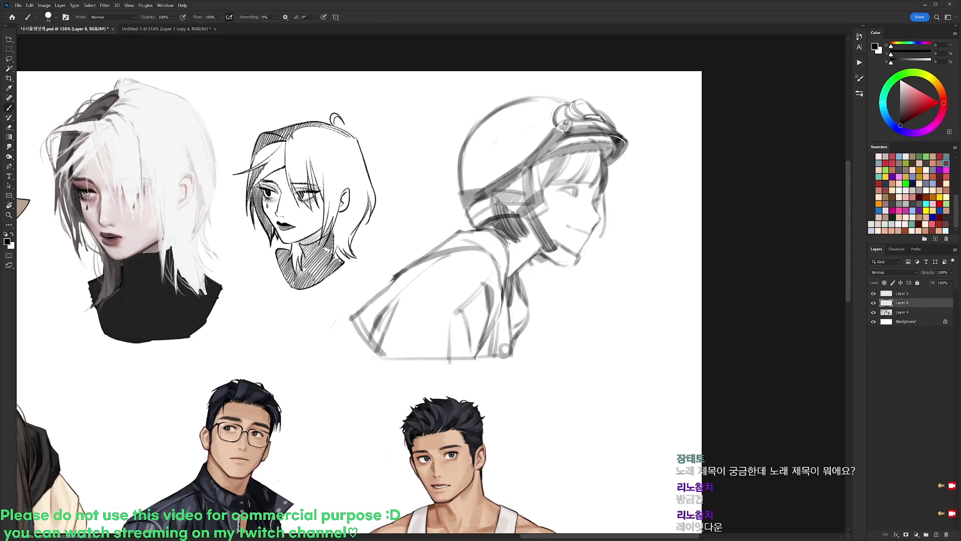
{"action": "key", "text": "ctrl+z"}
{"action": "left_click", "coordinate": [878, 231]}
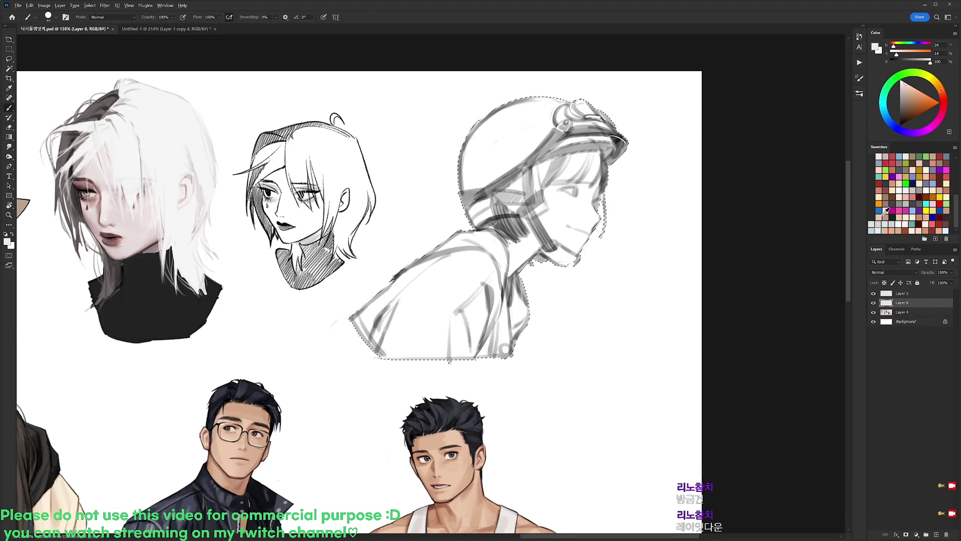
{"action": "key", "text": "alt+Delete"}
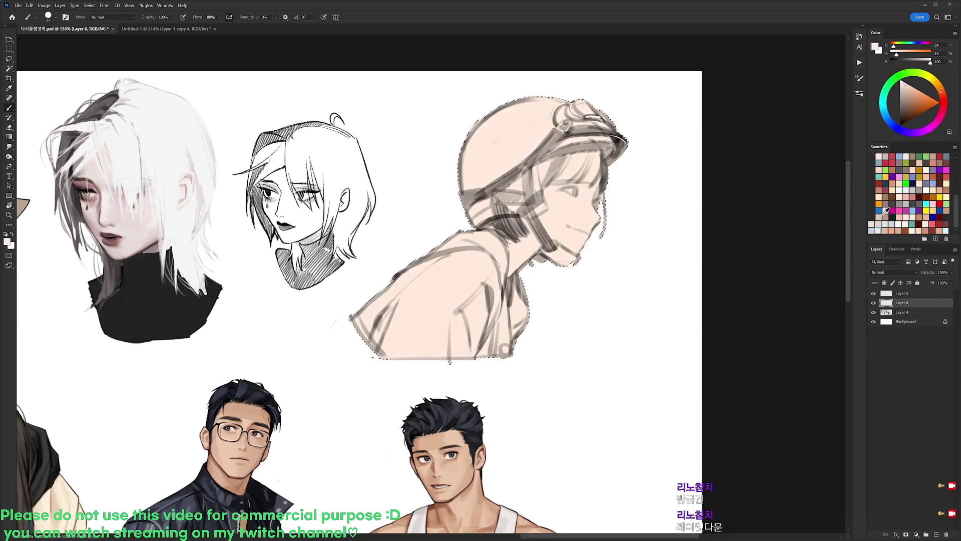
- Reduce the base fill's saturation to about -24 and clear the selection
{"action": "key", "text": "ctrl+u"}
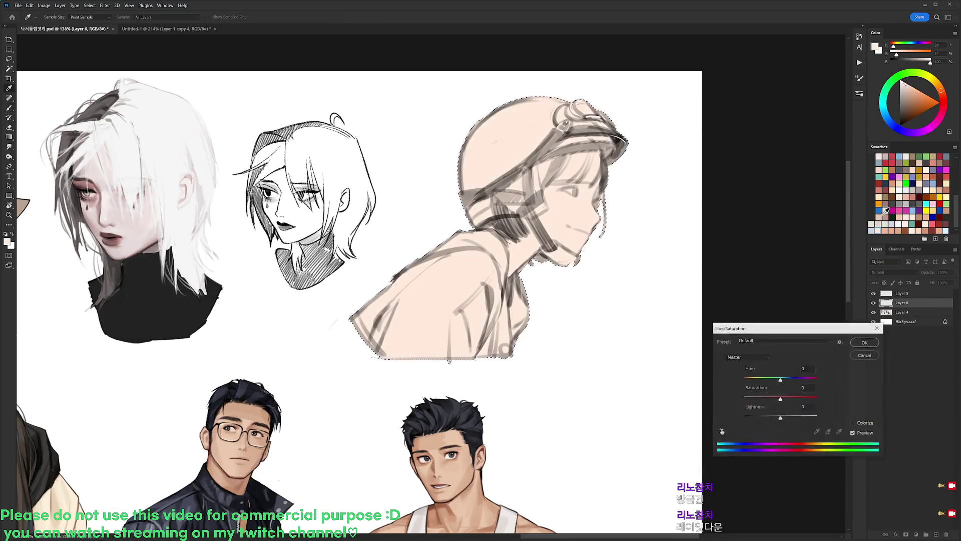
{"action": "left_click_drag", "start_coordinate": [770, 396], "coordinate": [767, 398]}
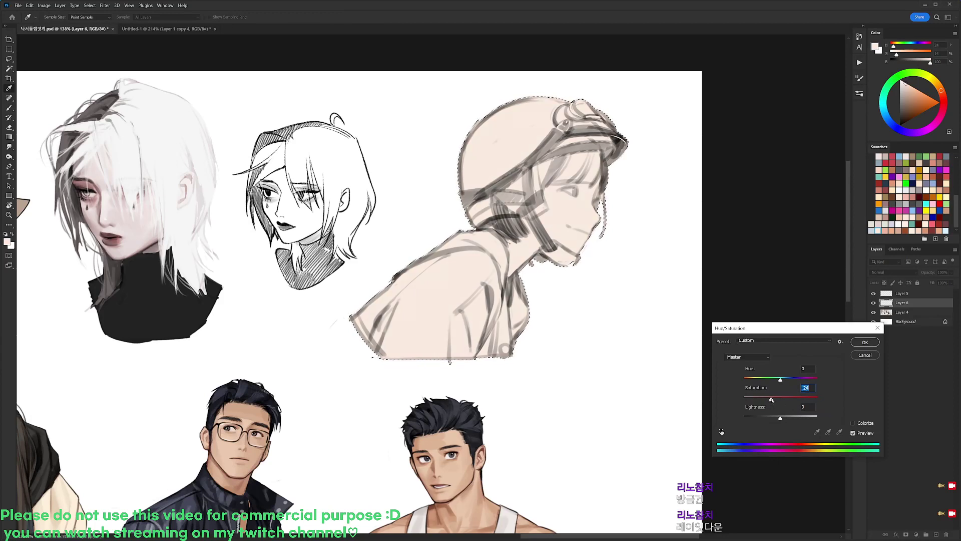
{"action": "left_click", "coordinate": [865, 341]}
{"action": "key", "text": "ctrl+d"}
- Lock the fill layer's transparent pixels and paint the helmet dome white with a larger hard round brush
{"action": "key", "text": "b"}
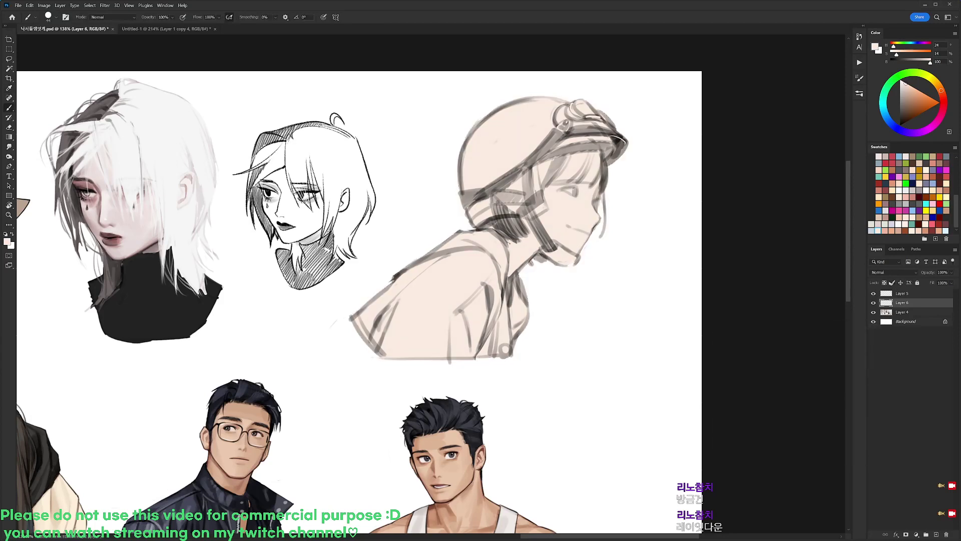
{"action": "right_click", "coordinate": [566, 210]}
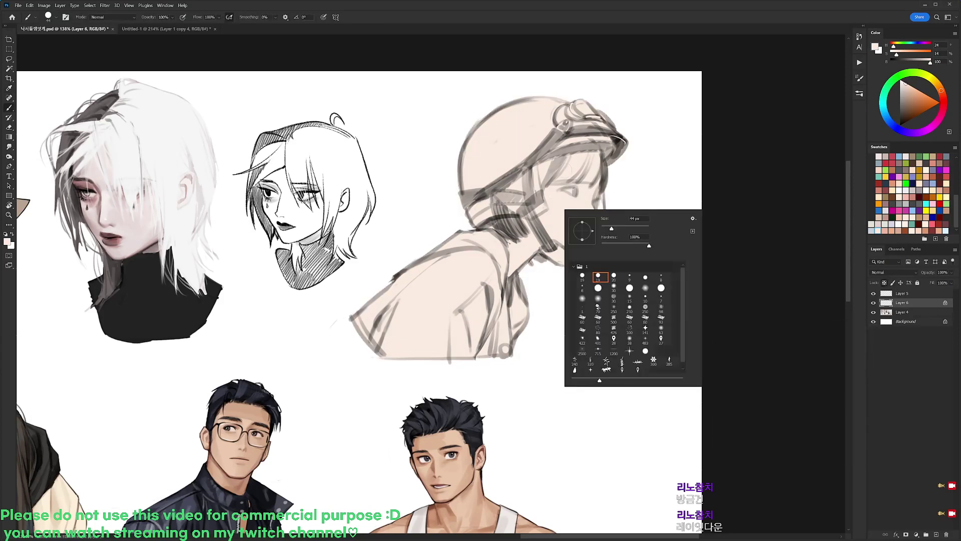
{"action": "left_click", "coordinate": [614, 277]}
{"action": "left_click", "coordinate": [652, 153]}
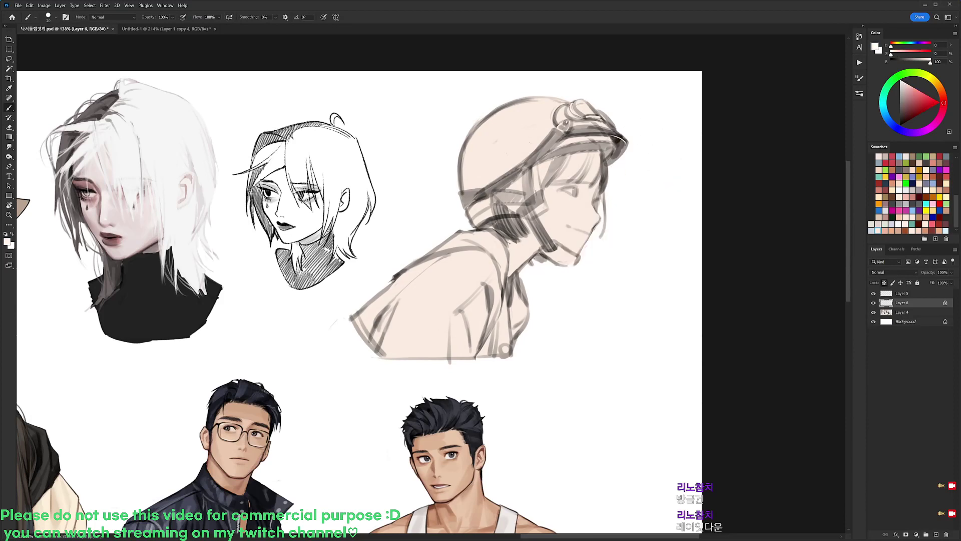
{"action": "right_click", "coordinate": [553, 190]}
{"action": "left_click_drag", "start_coordinate": [606, 198], "coordinate": [608, 198]}
{"action": "left_click", "coordinate": [650, 149]}
{"action": "mouse_move", "coordinate": [480, 182]}
{"action": "left_mouse_down"}
{"action": "mouse_move", "coordinate": [458, 182]}
{"action": "mouse_move", "coordinate": [512, 161]}
{"action": "mouse_move", "coordinate": [499, 160]}
{"action": "mouse_move", "coordinate": [499, 104]}
{"action": "mouse_move", "coordinate": [505, 139]}
{"action": "mouse_move", "coordinate": [549, 100]}
{"action": "mouse_move", "coordinate": [544, 121]}
{"action": "left_mouse_up"}
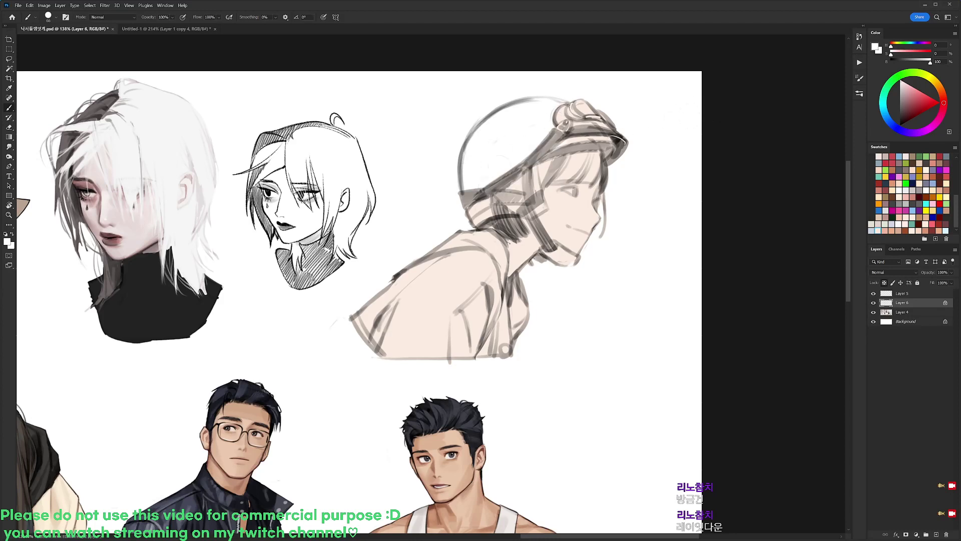
- Shade the lower back of the helmet dome and the area between goggles and visor in light warm grey
{"action": "left_click", "coordinate": [923, 61]}
{"action": "left_click_drag", "start_coordinate": [460, 161], "coordinate": [493, 184]}
{"action": "key", "text": "ctrl+z"}
{"action": "left_click_drag", "start_coordinate": [945, 89], "coordinate": [934, 80]}
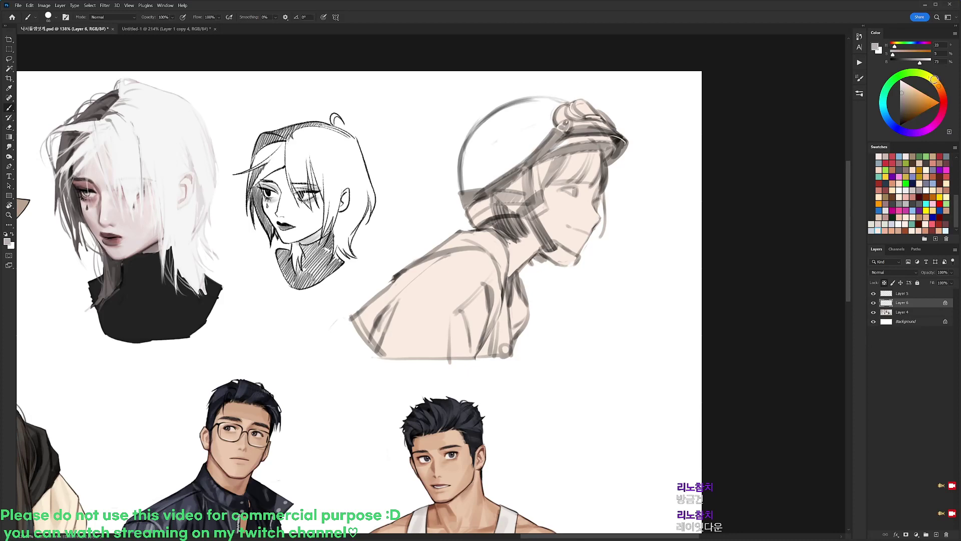
{"action": "mouse_move", "coordinate": [456, 167]}
{"action": "left_mouse_down"}
{"action": "mouse_move", "coordinate": [485, 178]}
{"action": "mouse_move", "coordinate": [466, 190]}
{"action": "left_mouse_up"}
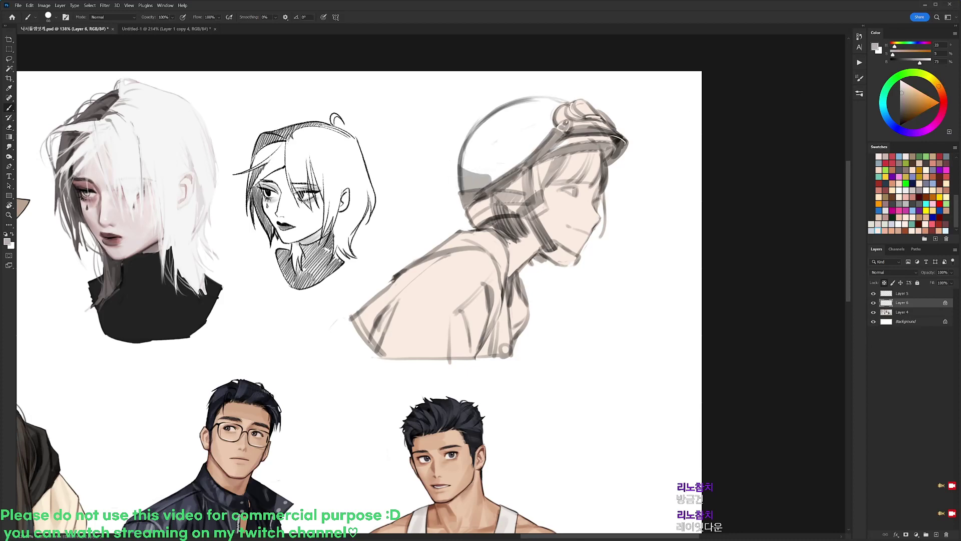
{"action": "key", "text": "ctrl+z"}
{"action": "left_click_drag", "start_coordinate": [921, 63], "coordinate": [926, 62]}
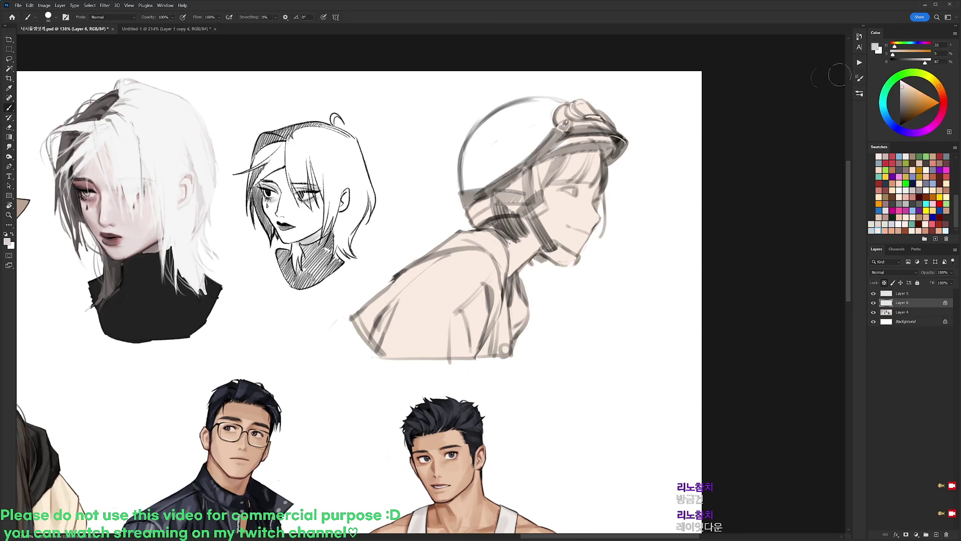
{"action": "mouse_move", "coordinate": [458, 167]}
{"action": "left_mouse_down"}
{"action": "mouse_move", "coordinate": [492, 183]}
{"action": "mouse_move", "coordinate": [456, 193]}
{"action": "mouse_move", "coordinate": [484, 197]}
{"action": "mouse_move", "coordinate": [515, 175]}
{"action": "left_mouse_up"}
{"action": "key", "text": "ctrl+z"}
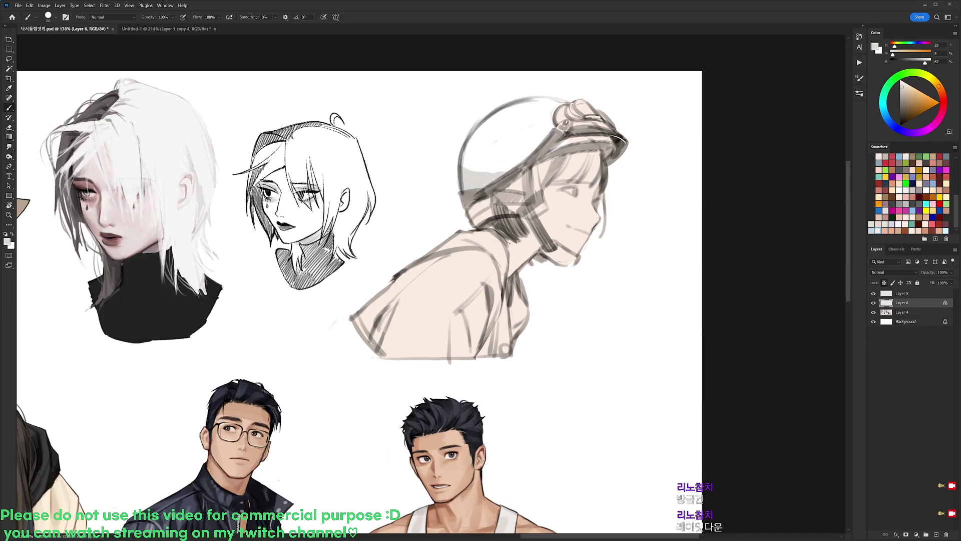
{"action": "left_click_drag", "start_coordinate": [567, 141], "coordinate": [604, 133]}
- Paint the helmet's rim strap and visor in dark slate blue-grey
{"action": "left_click", "coordinate": [899, 156]}
{"action": "left_click", "coordinate": [903, 107]}
{"action": "key", "text": "r"}
{"action": "left_click_drag", "start_coordinate": [729, 151], "coordinate": [704, 105]}
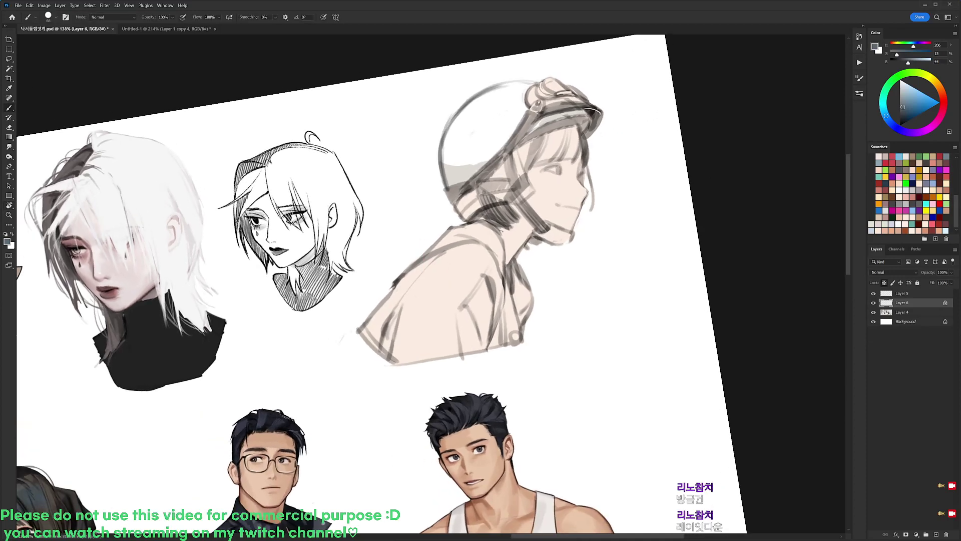
{"action": "mouse_move", "coordinate": [454, 205]}
{"action": "left_mouse_down"}
{"action": "mouse_move", "coordinate": [548, 126]}
{"action": "mouse_move", "coordinate": [586, 116]}
{"action": "mouse_move", "coordinate": [585, 133]}
{"action": "mouse_move", "coordinate": [601, 114]}
{"action": "left_mouse_up"}
{"action": "mouse_move", "coordinate": [501, 152]}
{"action": "left_mouse_down"}
{"action": "mouse_move", "coordinate": [535, 114]}
{"action": "mouse_move", "coordinate": [573, 105]}
{"action": "mouse_move", "coordinate": [593, 114]}
{"action": "left_mouse_up"}
{"action": "left_click_drag", "start_coordinate": [481, 182], "coordinate": [454, 210]}
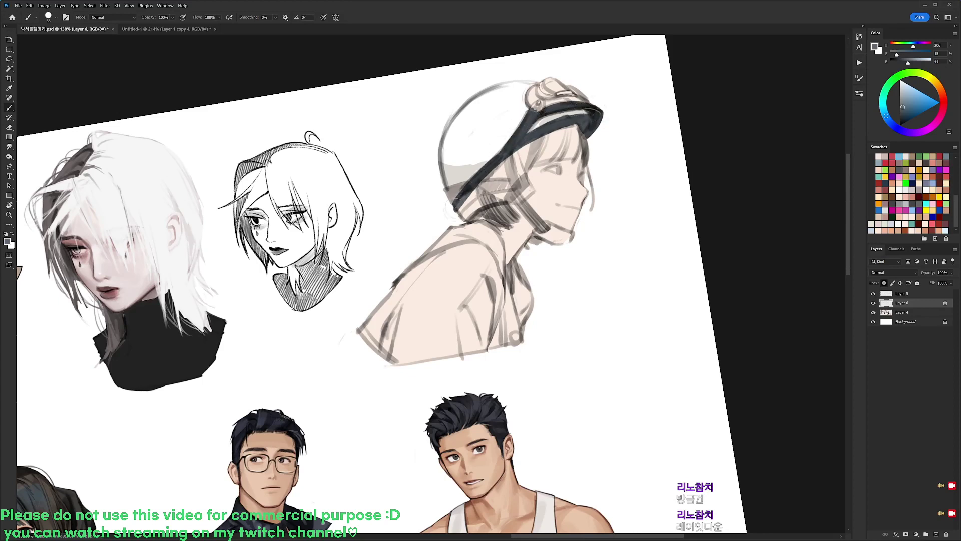
- Fill the helmet's ear flap and the lining at the back of the neck with the same dark slate
{"action": "key", "text": "r"}
{"action": "mouse_move", "coordinate": [636, 202]}
{"action": "left_mouse_down"}
{"action": "mouse_move", "coordinate": [641, 215]}
{"action": "mouse_move", "coordinate": [547, 433]}
{"action": "mouse_move", "coordinate": [478, 476]}
{"action": "left_mouse_up"}
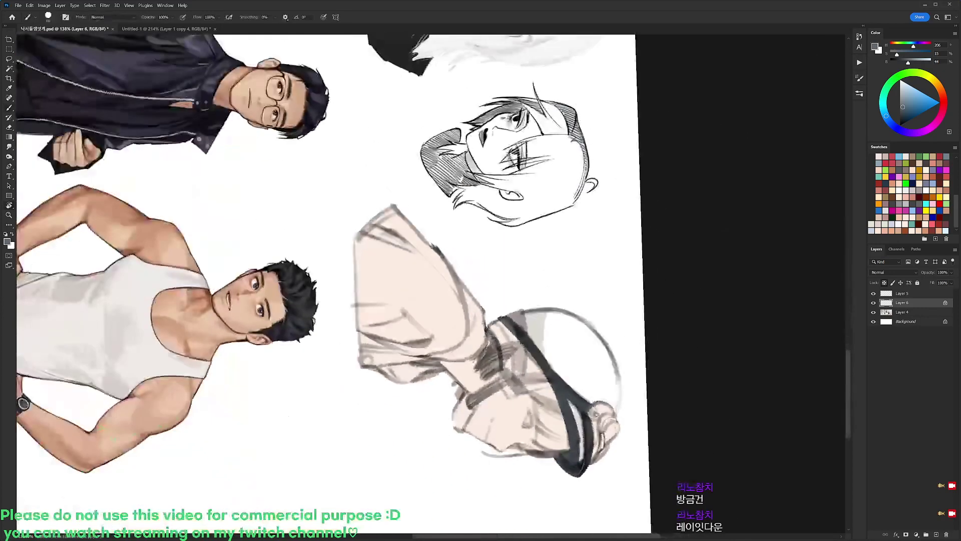
{"action": "mouse_move", "coordinate": [493, 324]}
{"action": "left_mouse_down"}
{"action": "mouse_move", "coordinate": [508, 373]}
{"action": "mouse_move", "coordinate": [516, 351]}
{"action": "mouse_move", "coordinate": [519, 368]}
{"action": "mouse_move", "coordinate": [503, 325]}
{"action": "mouse_move", "coordinate": [518, 320]}
{"action": "mouse_move", "coordinate": [524, 350]}
{"action": "mouse_move", "coordinate": [555, 300]}
{"action": "mouse_move", "coordinate": [529, 172]}
{"action": "mouse_move", "coordinate": [500, 215]}
{"action": "mouse_move", "coordinate": [528, 195]}
{"action": "mouse_move", "coordinate": [531, 219]}
{"action": "mouse_move", "coordinate": [528, 190]}
{"action": "mouse_move", "coordinate": [532, 236]}
{"action": "mouse_move", "coordinate": [523, 220]}
{"action": "mouse_move", "coordinate": [535, 224]}
{"action": "left_mouse_up"}
{"action": "key", "text": "r"}
{"action": "key", "text": "b"}
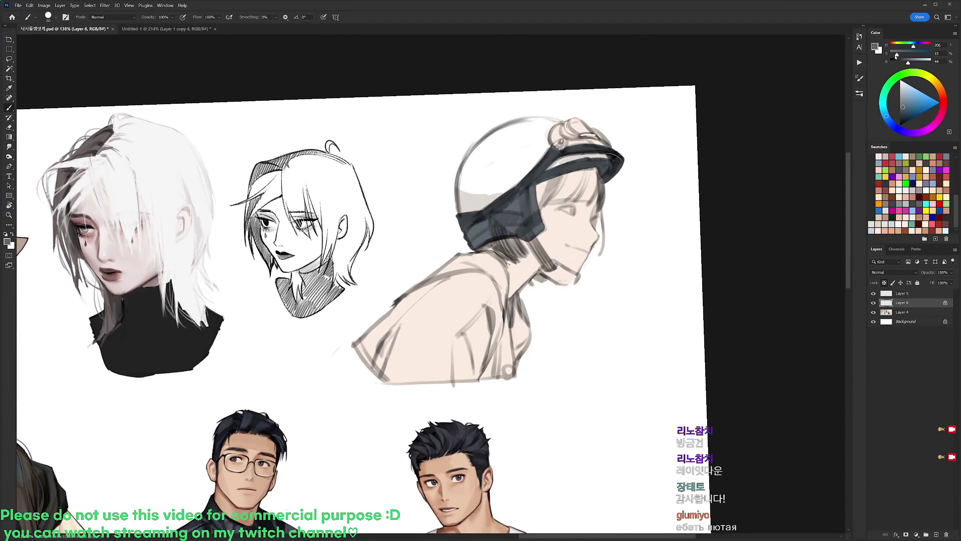
- Paint the hair at the nape below the helmet in a darker, less saturated grey
{"action": "left_click_drag", "start_coordinate": [907, 65], "coordinate": [904, 64]}
{"action": "mouse_move", "coordinate": [498, 234]}
{"action": "left_mouse_down"}
{"action": "mouse_move", "coordinate": [507, 254]}
{"action": "mouse_move", "coordinate": [490, 243]}
{"action": "mouse_move", "coordinate": [504, 234]}
{"action": "mouse_move", "coordinate": [479, 245]}
{"action": "mouse_move", "coordinate": [514, 243]}
{"action": "left_mouse_up"}
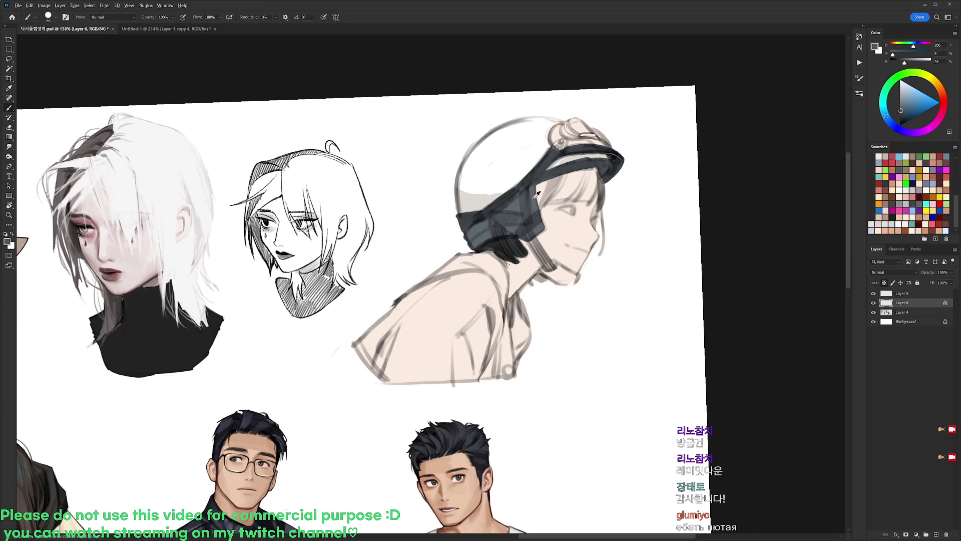
{"action": "left_click", "coordinate": [534, 196], "text": "alt"}
{"action": "left_click", "coordinate": [519, 239], "text": "alt"}
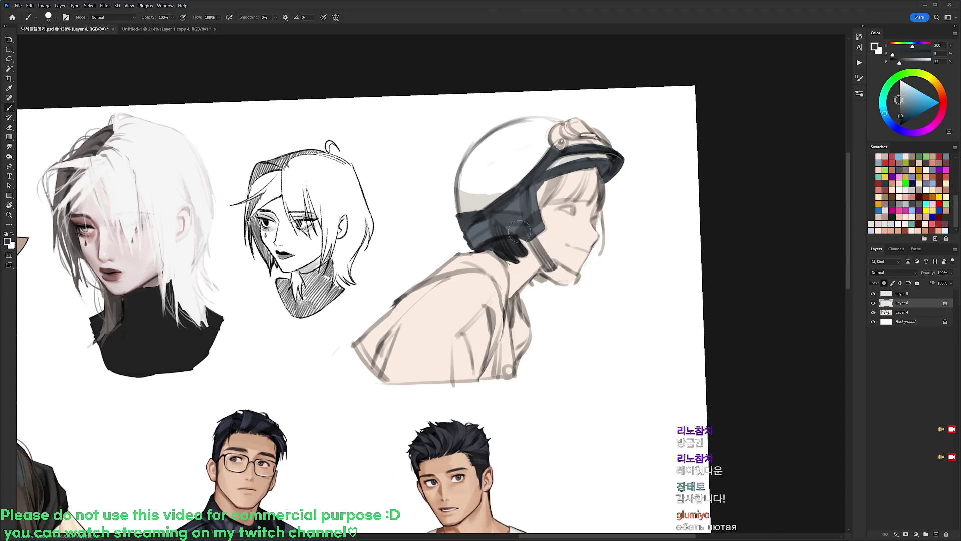
- Paint the fringe and the hair strands framing the face beneath the visor in near-black grey
{"action": "left_click", "coordinate": [514, 206], "text": "alt"}
{"action": "left_click_drag", "start_coordinate": [908, 63], "coordinate": [898, 66]}
{"action": "left_click_drag", "start_coordinate": [551, 179], "coordinate": [542, 206]}
{"action": "mouse_move", "coordinate": [564, 173]}
{"action": "left_mouse_down"}
{"action": "mouse_move", "coordinate": [552, 201]}
{"action": "mouse_move", "coordinate": [576, 175]}
{"action": "mouse_move", "coordinate": [566, 176]}
{"action": "mouse_move", "coordinate": [583, 196]}
{"action": "mouse_move", "coordinate": [595, 172]}
{"action": "mouse_move", "coordinate": [601, 211]}
{"action": "mouse_move", "coordinate": [602, 175]}
{"action": "mouse_move", "coordinate": [614, 346]}
{"action": "left_mouse_up"}
- Sample the slate colour from the ear flap and paint the chin strap down to the chin
{"action": "key", "text": "r"}
{"action": "left_click", "coordinate": [552, 270], "text": "alt"}
{"action": "mouse_move", "coordinate": [548, 290]}
{"action": "left_mouse_down"}
{"action": "mouse_move", "coordinate": [536, 309]}
{"action": "mouse_move", "coordinate": [537, 344]}
{"action": "left_mouse_up"}
{"action": "left_click_drag", "start_coordinate": [535, 339], "coordinate": [552, 372]}
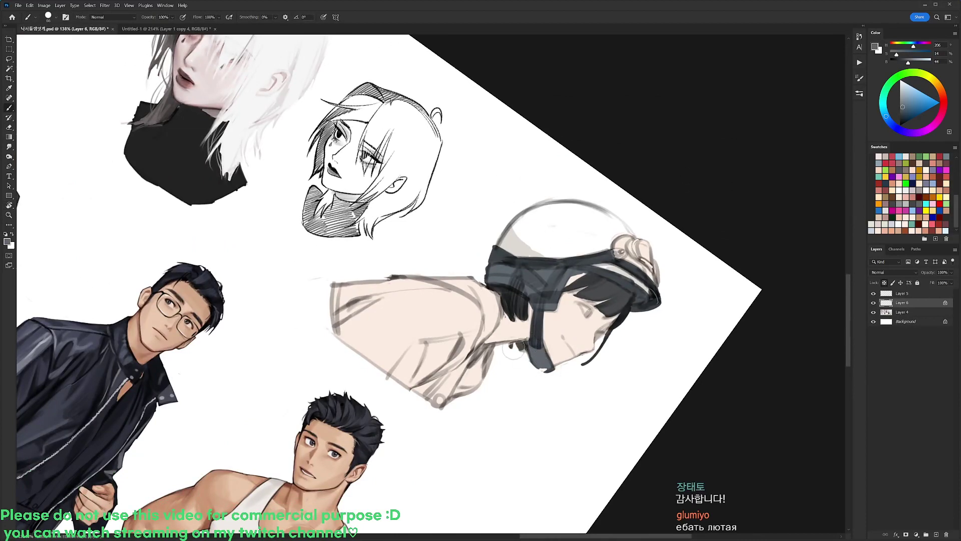
- Unlock the colour layer's transparent pixels to touch up the lower edge of the chin strap, and lock them again
{"action": "key", "text": "r"}
{"action": "left_click_drag", "start_coordinate": [615, 280], "coordinate": [603, 205]}
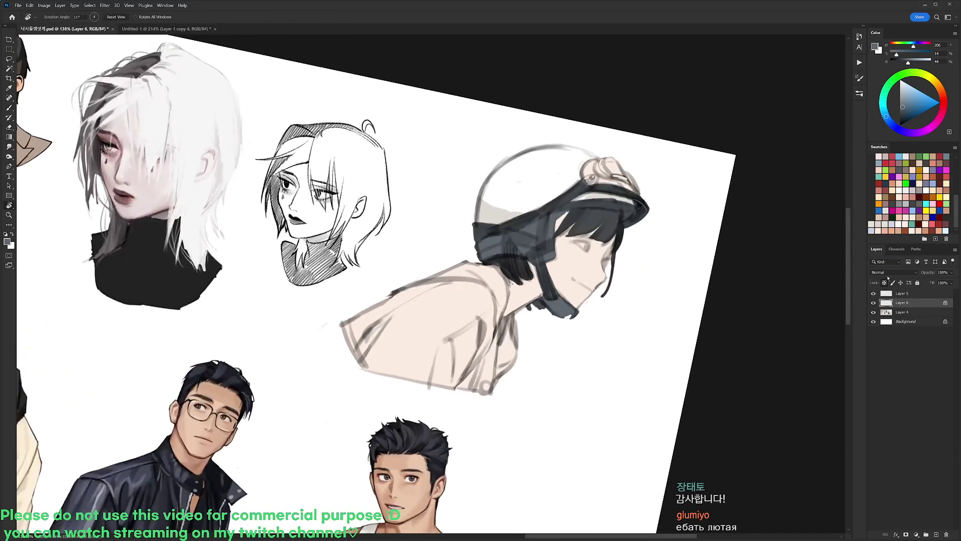
{"action": "left_click", "coordinate": [884, 282]}
{"action": "key", "text": "b"}
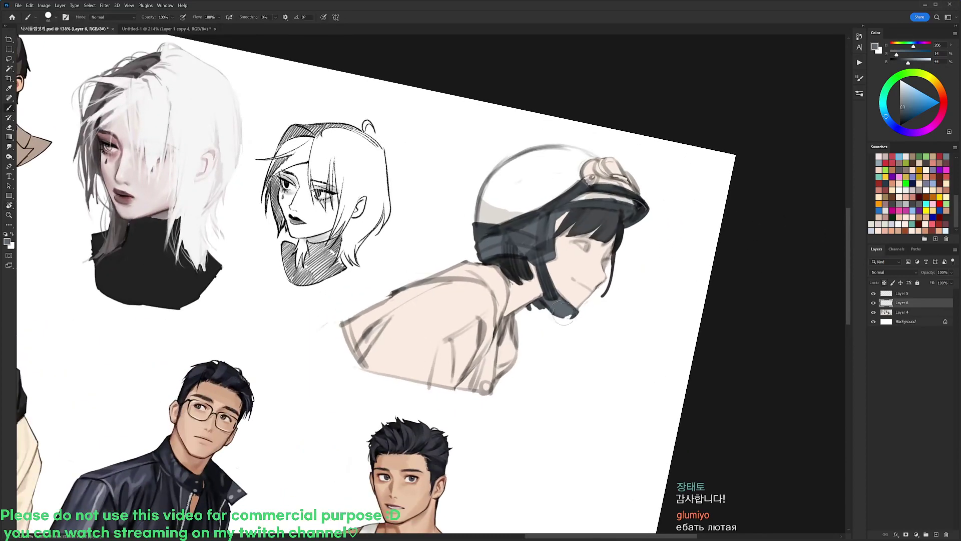
{"action": "left_click", "coordinate": [884, 283]}
- Paint the goggles on the helmet's front with a dark slate strap, a grey-blue lens and a white frame
{"action": "key", "text": "r"}
{"action": "left_click_drag", "start_coordinate": [704, 307], "coordinate": [692, 250]}
{"action": "key", "text": "space"}
{"action": "left_click_drag", "start_coordinate": [606, 222], "coordinate": [607, 252]}
{"action": "key", "text": "b"}
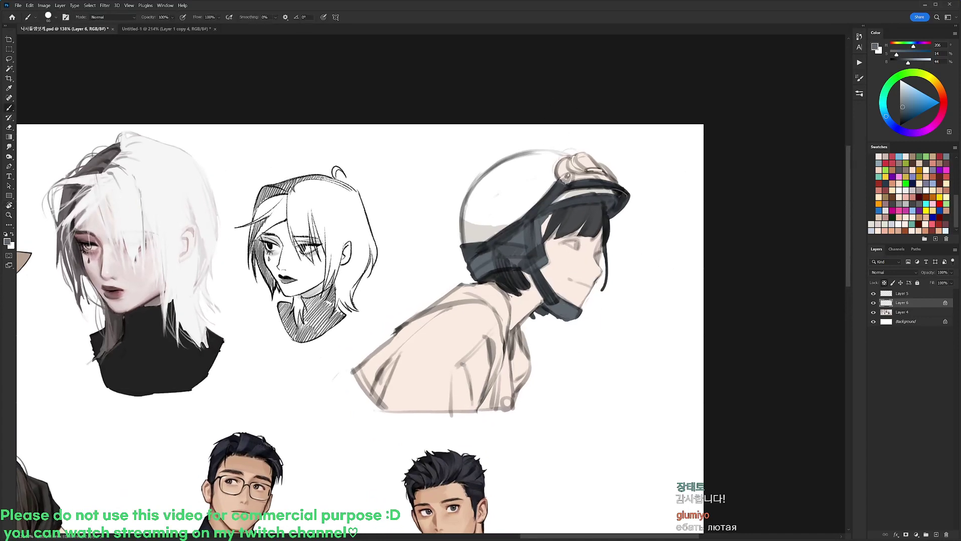
{"action": "mouse_move", "coordinate": [566, 176]}
{"action": "left_mouse_down"}
{"action": "mouse_move", "coordinate": [564, 167]}
{"action": "mouse_move", "coordinate": [576, 184]}
{"action": "mouse_move", "coordinate": [595, 181]}
{"action": "mouse_move", "coordinate": [579, 183]}
{"action": "mouse_move", "coordinate": [561, 166]}
{"action": "mouse_move", "coordinate": [570, 169]}
{"action": "left_mouse_up"}
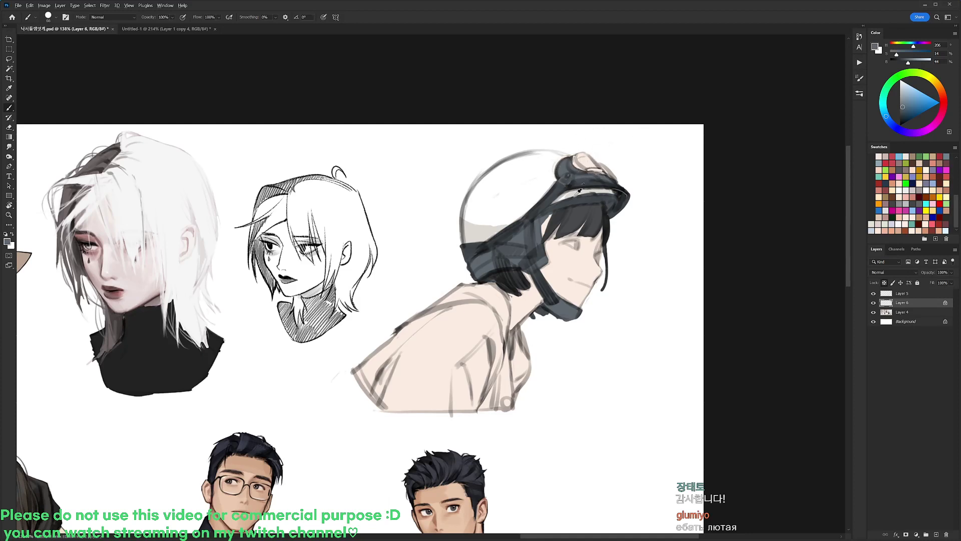
{"action": "left_click", "coordinate": [906, 94]}
{"action": "mouse_move", "coordinate": [580, 161]}
{"action": "left_mouse_down"}
{"action": "mouse_move", "coordinate": [596, 176]}
{"action": "mouse_move", "coordinate": [611, 172]}
{"action": "mouse_move", "coordinate": [563, 183]}
{"action": "left_mouse_up"}
{"action": "left_click", "coordinate": [618, 136], "text": "alt"}
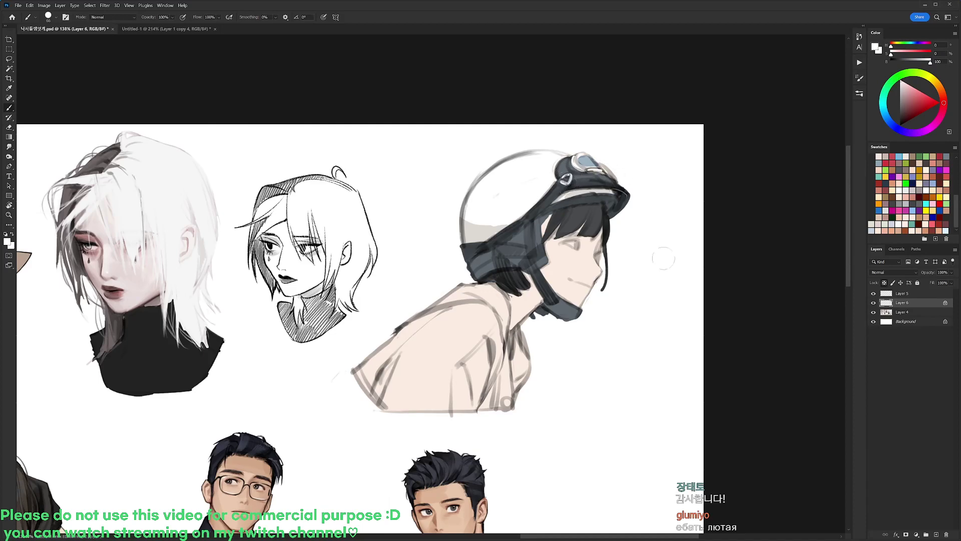
- Sample the near-black hair colour and fill in the hair at the temple beside the helmet's ear flap
{"action": "scroll", "coordinate": [663, 258], "scroll_direction": "down", "scroll_amount": 3}
{"action": "scroll", "coordinate": [642, 243], "scroll_direction": "up", "scroll_amount": 3}
{"action": "left_click", "coordinate": [561, 221], "text": "alt"}
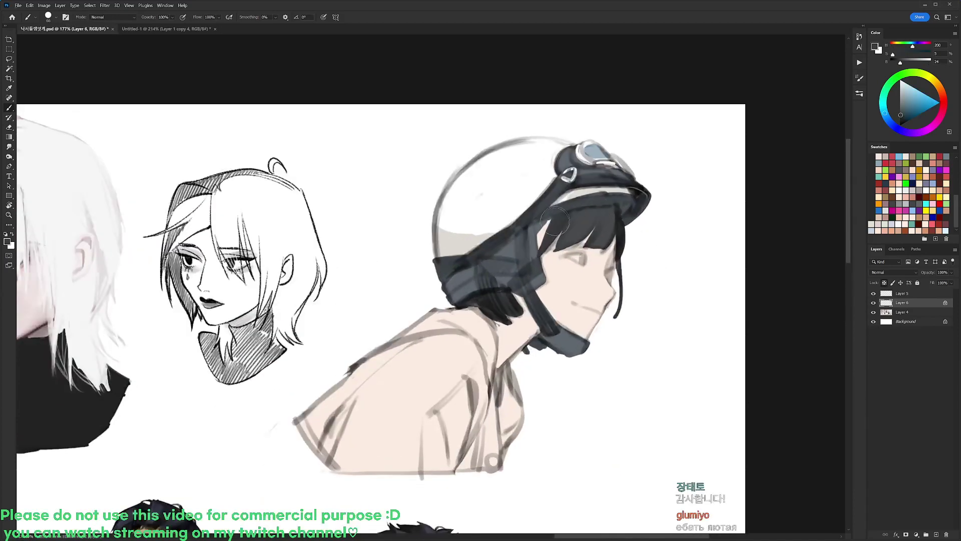
{"action": "mouse_move", "coordinate": [539, 233]}
{"action": "left_mouse_down"}
{"action": "mouse_move", "coordinate": [548, 221]}
{"action": "mouse_move", "coordinate": [543, 232]}
{"action": "left_mouse_up"}
- Outline the jacket's collar in a medium blue and fill the rest of the jacket with the same blue
{"action": "left_click_drag", "start_coordinate": [626, 269], "coordinate": [641, 208]}
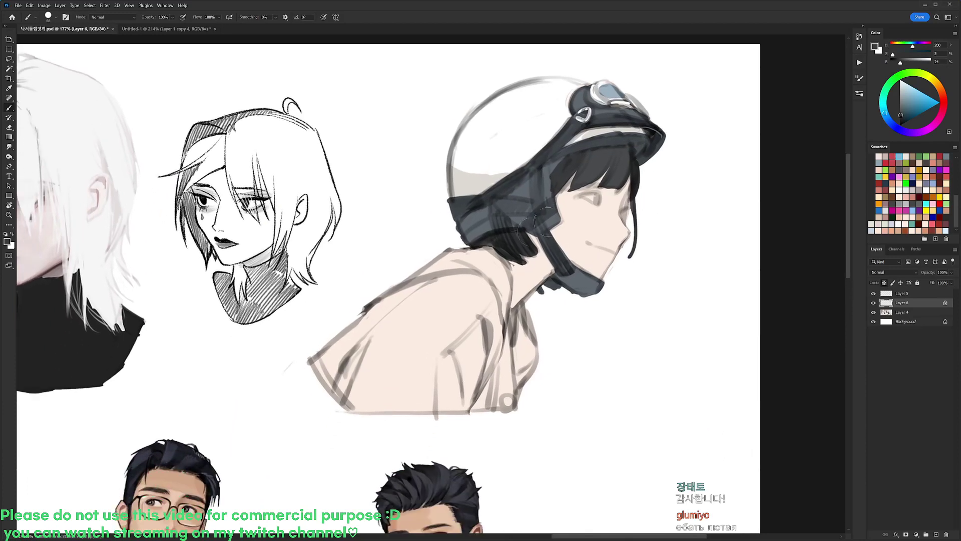
{"action": "left_click", "coordinate": [522, 191], "text": "alt"}
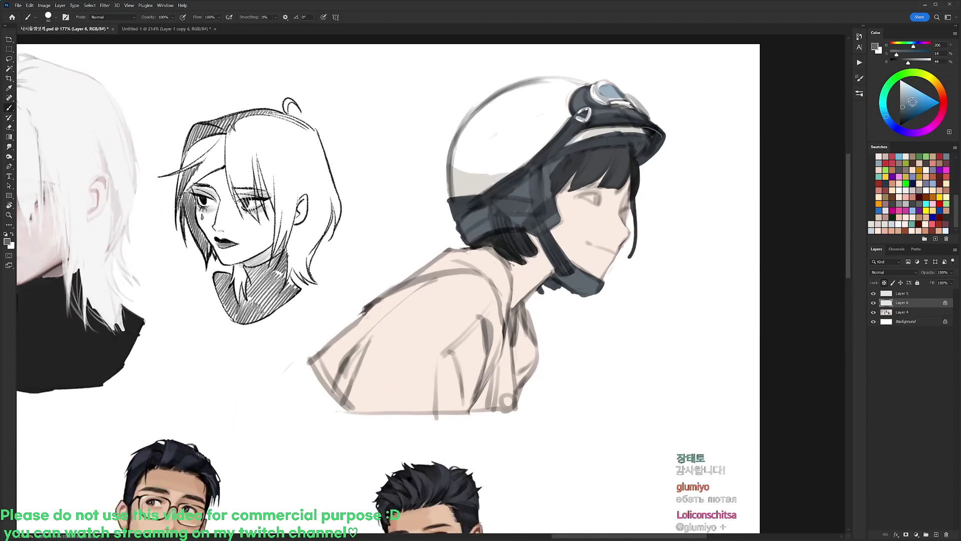
{"action": "left_click_drag", "start_coordinate": [912, 101], "coordinate": [919, 106]}
{"action": "left_click", "coordinate": [916, 54]}
{"action": "mouse_move", "coordinate": [453, 249]}
{"action": "left_mouse_down"}
{"action": "mouse_move", "coordinate": [499, 252]}
{"action": "mouse_move", "coordinate": [507, 319]}
{"action": "mouse_move", "coordinate": [528, 299]}
{"action": "left_mouse_up"}
{"action": "key", "text": "w"}
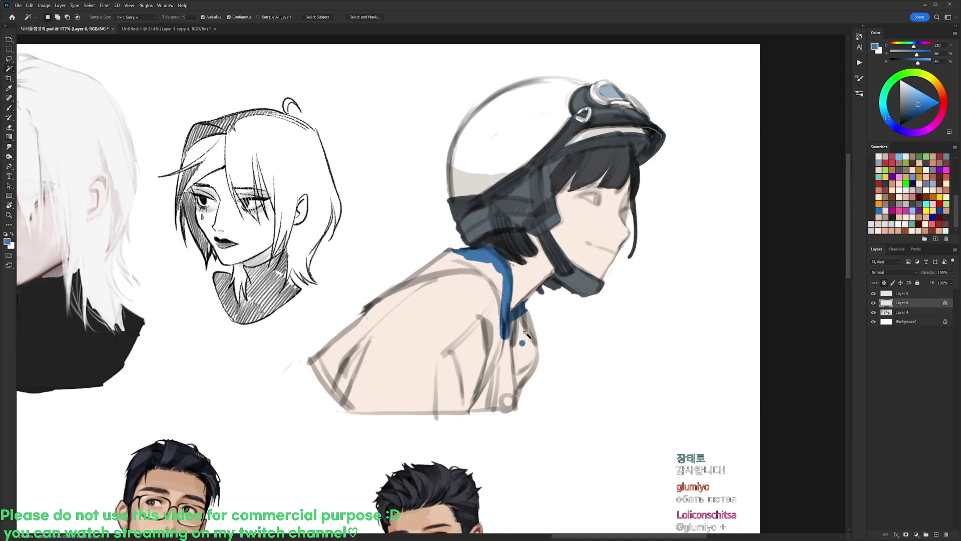
{"action": "left_click", "coordinate": [525, 332]}
{"action": "key", "text": "alt+BackSpace"}
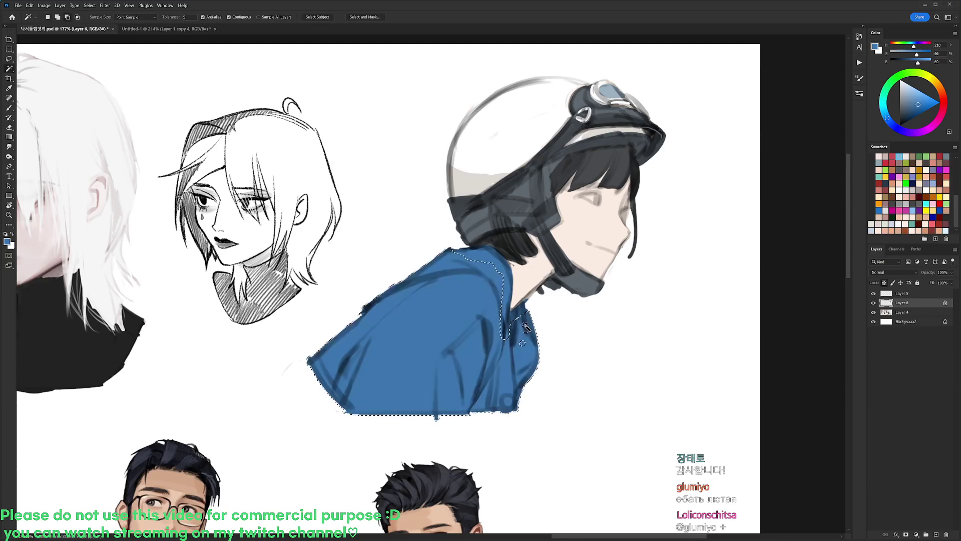
{"action": "key", "text": "ctrl+d"}
- Select the jacket area and paint a lighter blue over the shoulder and sleeve with a large hard round brush
{"action": "left_click", "coordinate": [458, 316]}
{"action": "key", "text": "b"}
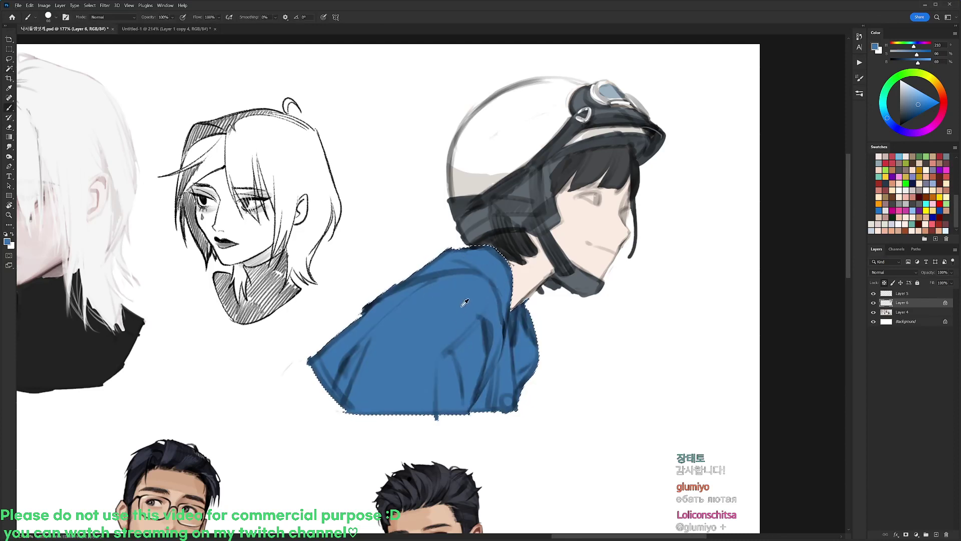
{"action": "right_click", "coordinate": [471, 301]}
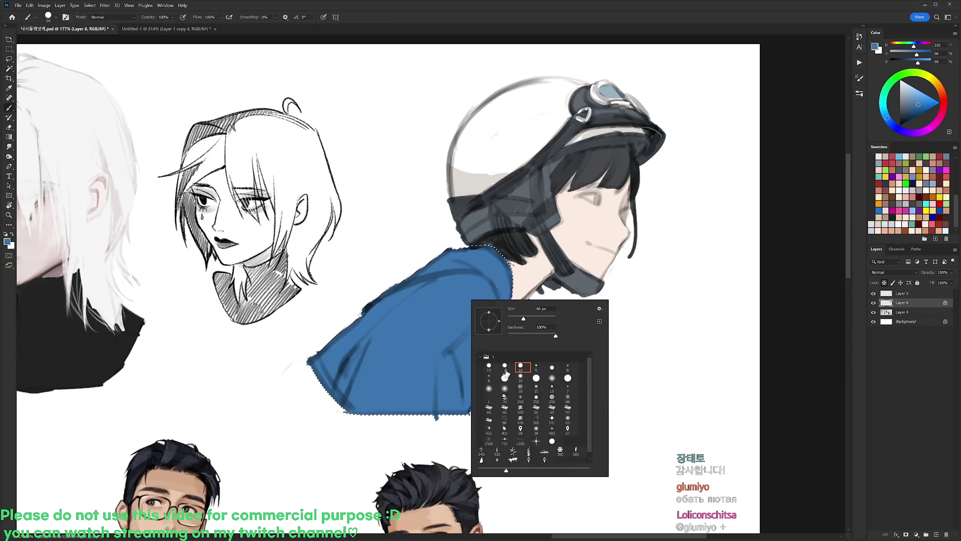
{"action": "left_click", "coordinate": [505, 369]}
{"action": "left_click_drag", "start_coordinate": [524, 318], "coordinate": [539, 319]}
{"action": "left_click", "coordinate": [511, 248]}
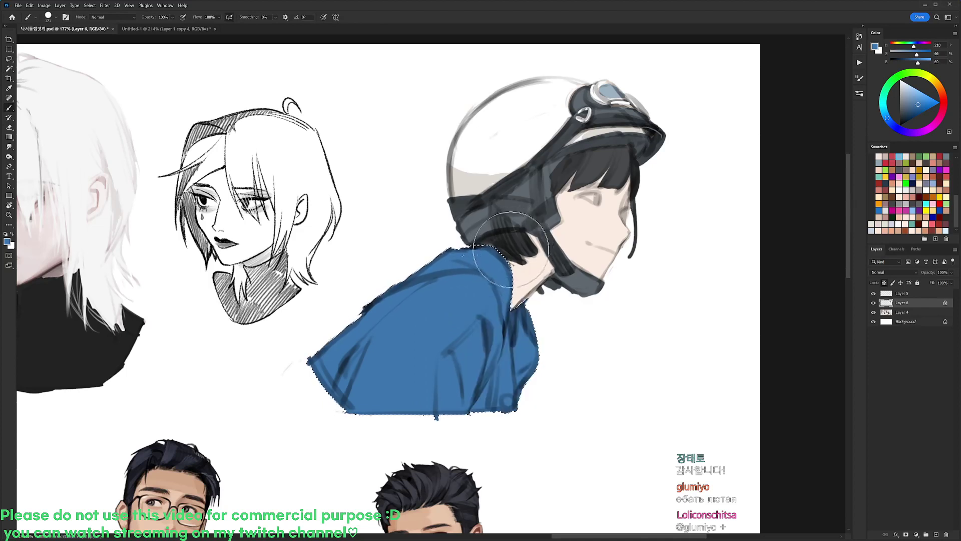
{"action": "key", "text": "x"}
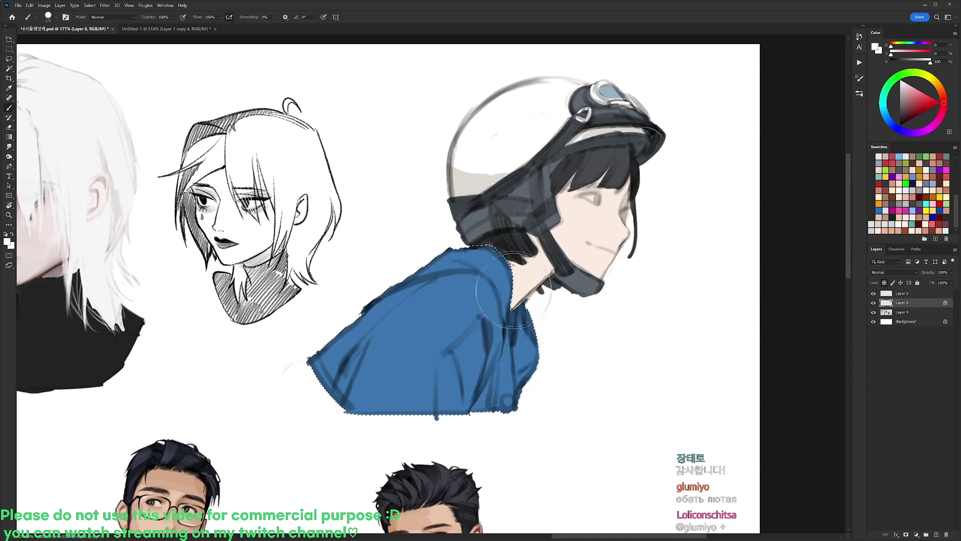
{"action": "left_click", "coordinate": [505, 273], "text": "alt"}
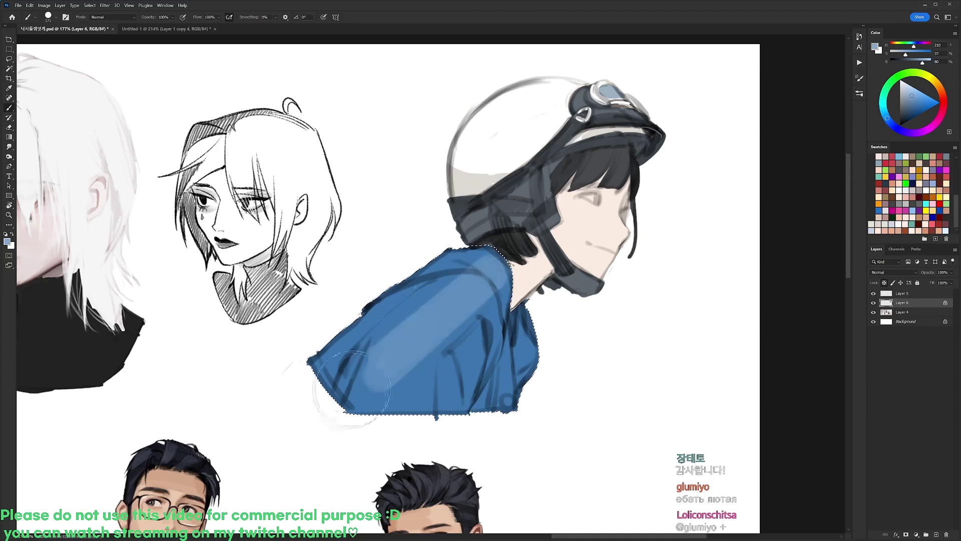
{"action": "left_click_drag", "start_coordinate": [480, 278], "coordinate": [403, 368]}
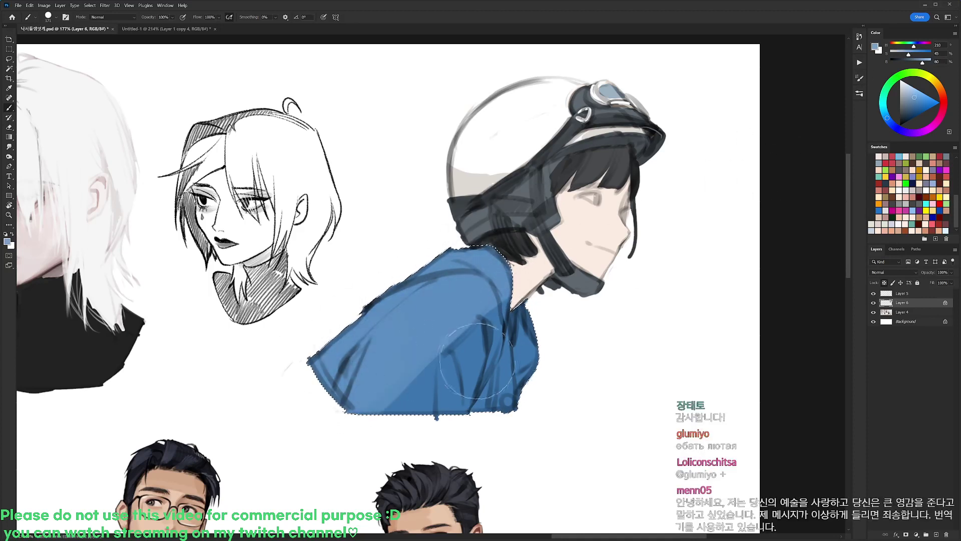
- Paint a dark blue shadow over the jacket's lower side and front, and clear the selection
{"action": "left_click", "coordinate": [449, 389], "text": "alt"}
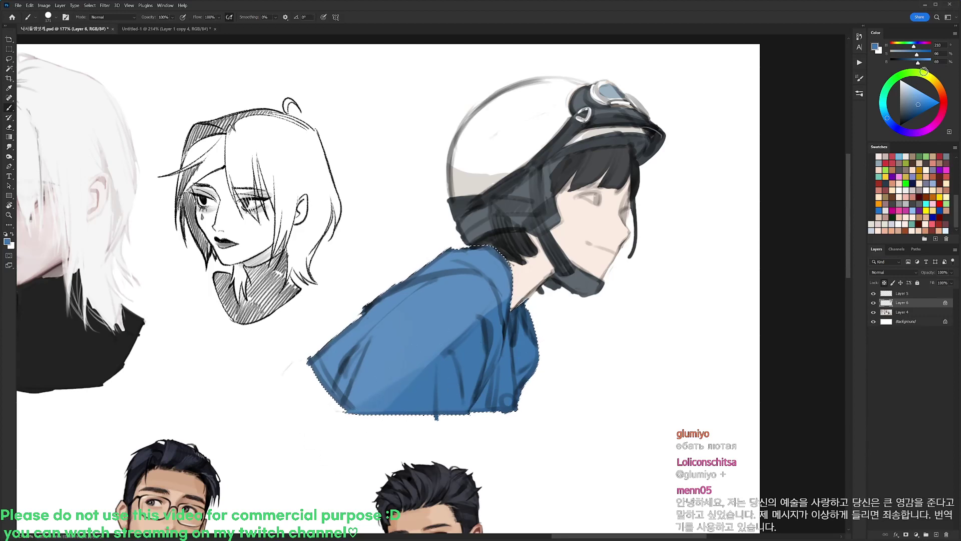
{"action": "left_click_drag", "start_coordinate": [918, 105], "coordinate": [906, 117]}
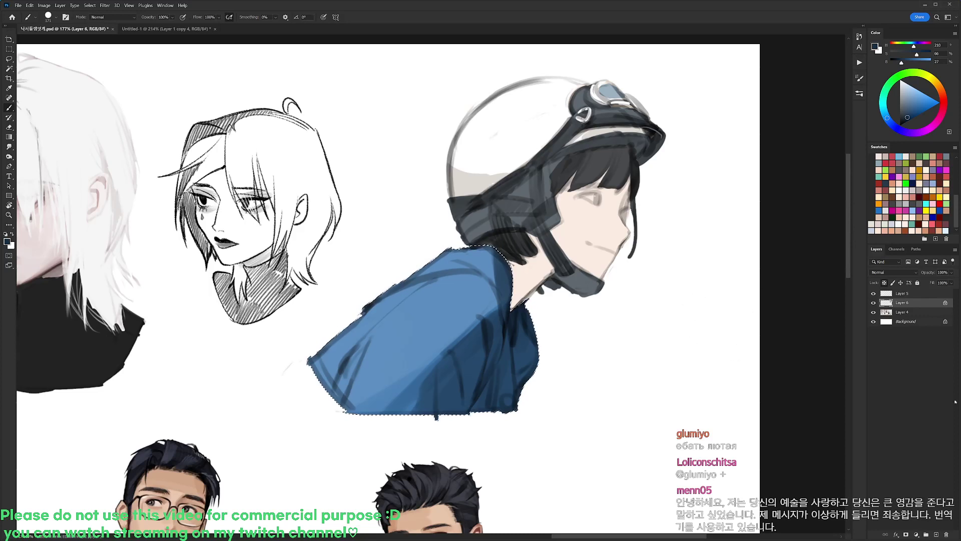
{"action": "key", "text": "ctrl+d"}
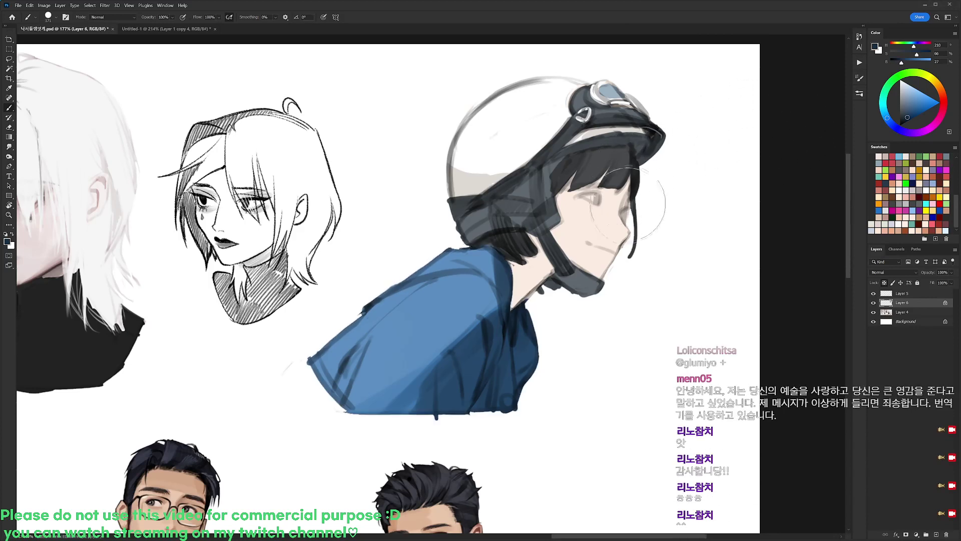
- Select the face and neck skin and shade it with warm orange under the fringe and on the neck
{"action": "key", "text": "w"}
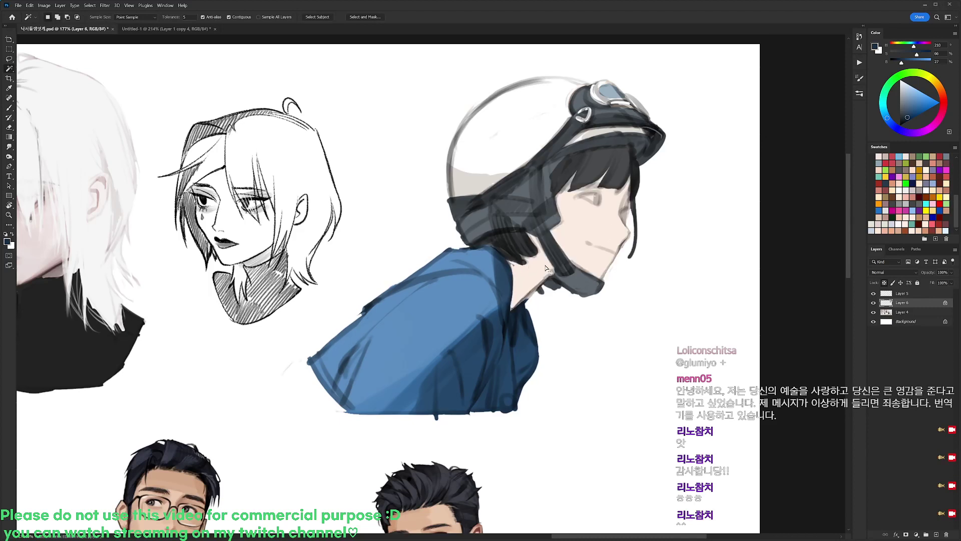
{"action": "left_click", "coordinate": [545, 267]}
{"action": "left_click", "coordinate": [574, 253], "text": "shift"}
{"action": "key", "text": "b"}
{"action": "left_click", "coordinate": [550, 268], "text": "alt"}
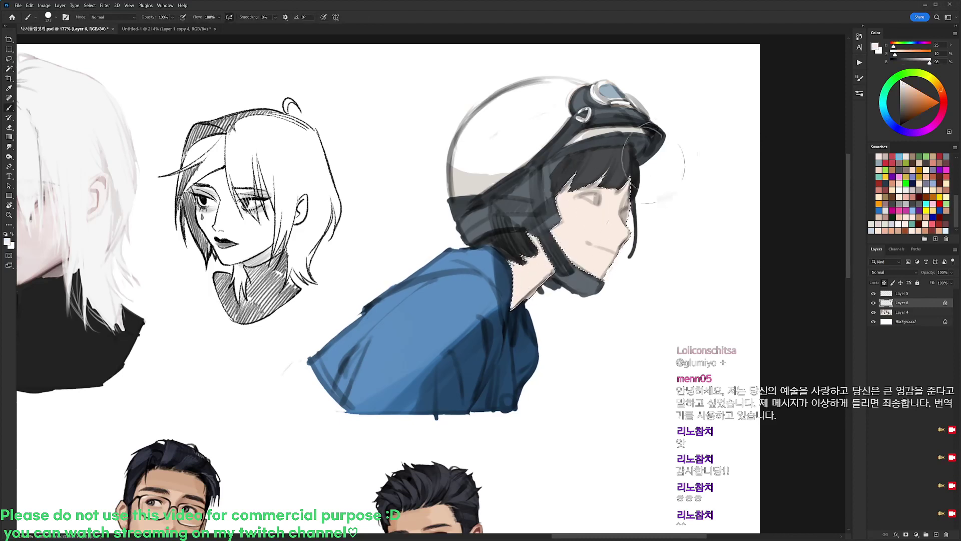
{"action": "left_click_drag", "start_coordinate": [909, 100], "coordinate": [918, 99]}
{"action": "mouse_move", "coordinate": [511, 253]}
{"action": "left_mouse_down"}
{"action": "mouse_move", "coordinate": [523, 245]}
{"action": "mouse_move", "coordinate": [517, 267]}
{"action": "left_mouse_up"}
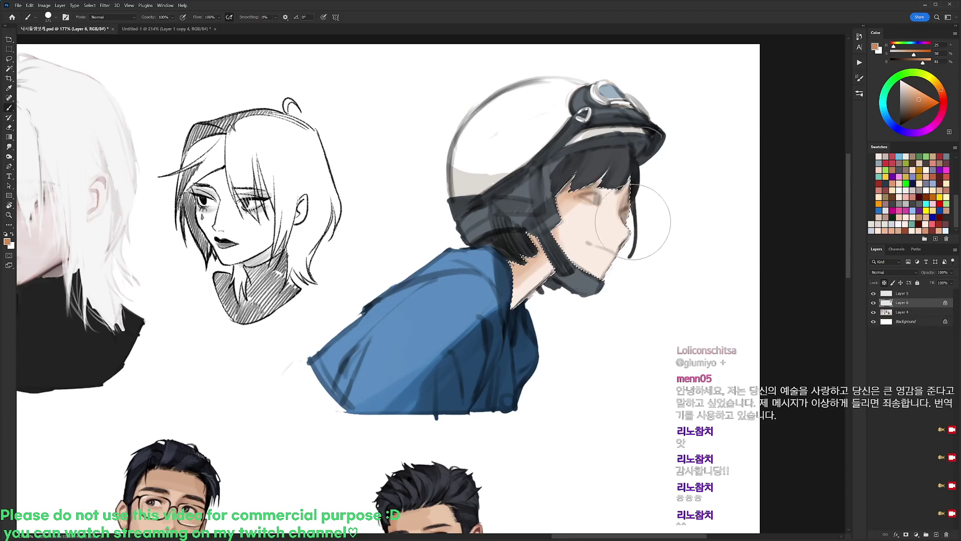
- Sample the blended skin tones and soften the face shading while deepening the shadow on the neck
{"action": "left_click", "coordinate": [568, 210], "text": "alt"}
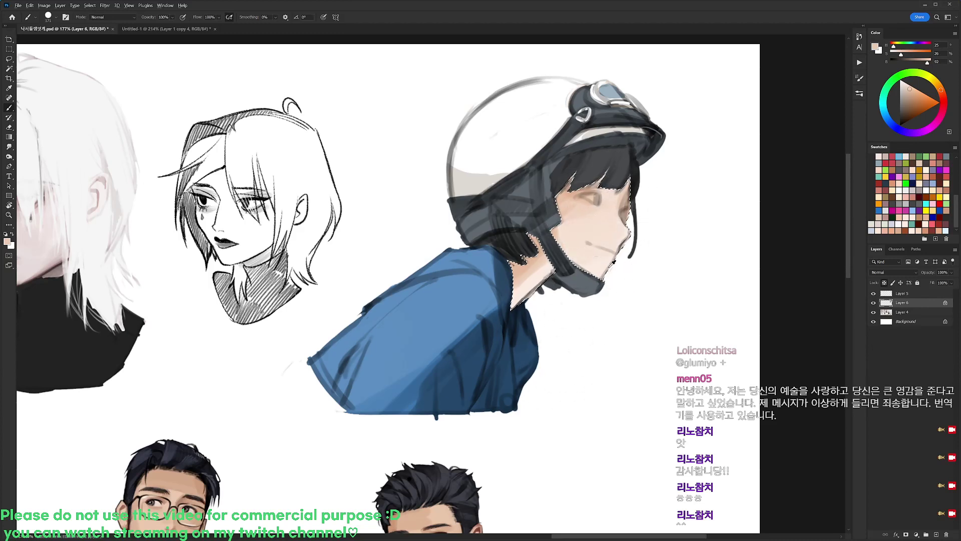
{"action": "left_click", "coordinate": [556, 284], "text": "alt"}
{"action": "left_click", "coordinate": [533, 264], "text": "alt"}
{"action": "mouse_move", "coordinate": [526, 273]}
{"action": "left_mouse_down"}
{"action": "mouse_move", "coordinate": [513, 313]}
{"action": "mouse_move", "coordinate": [517, 263]}
{"action": "mouse_move", "coordinate": [510, 289]}
{"action": "mouse_move", "coordinate": [522, 309]}
{"action": "mouse_move", "coordinate": [530, 280]}
{"action": "left_mouse_up"}
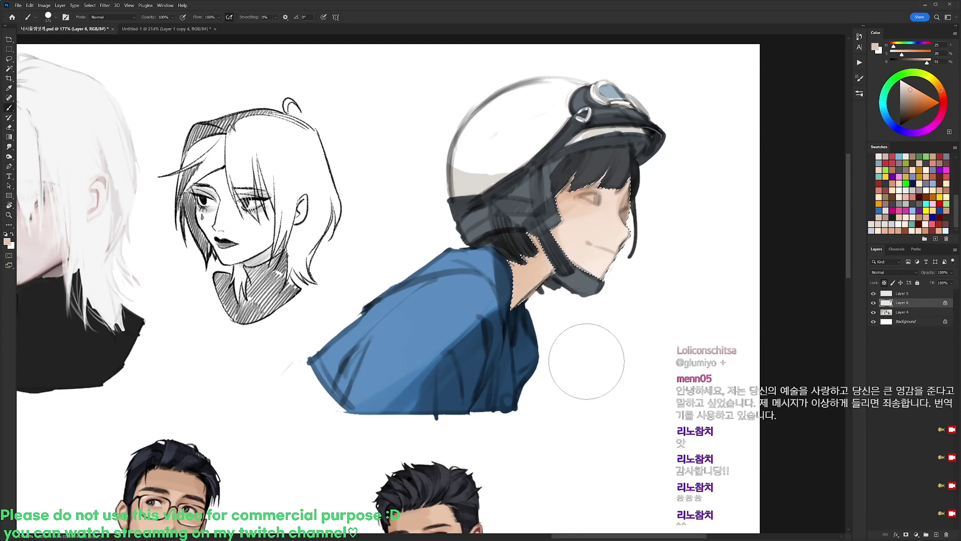
- Paint the white and the dark iris of the eye with sampled white and hair grey, using a 19 px hard round brush
{"action": "scroll", "coordinate": [720, 213], "scroll_direction": "down", "scroll_amount": 3}
{"action": "scroll", "coordinate": [681, 211], "scroll_direction": "up", "scroll_amount": 4}
{"action": "left_click", "coordinate": [679, 209], "text": "alt"}
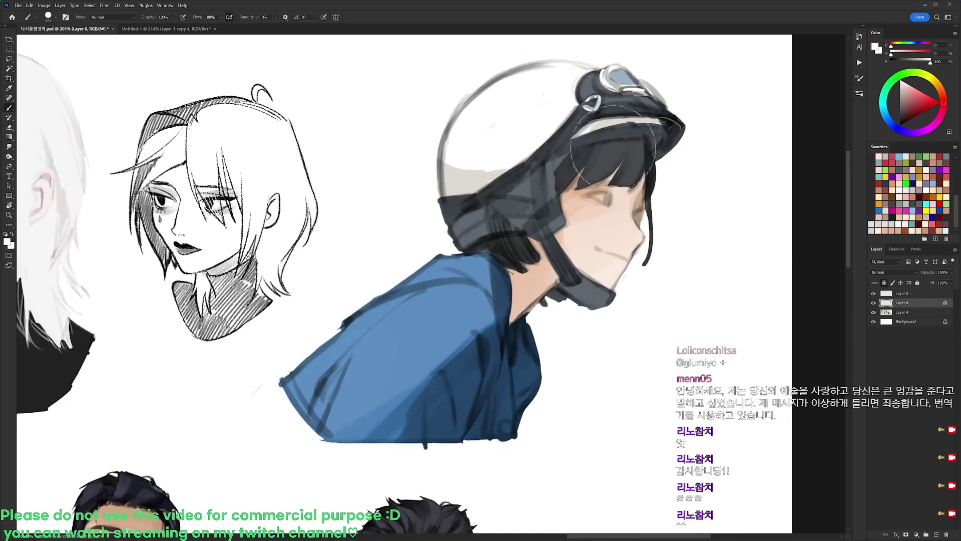
{"action": "right_click", "coordinate": [626, 172]}
{"action": "left_click", "coordinate": [663, 242]}
{"action": "double_click", "coordinate": [645, 241]}
{"action": "left_click", "coordinate": [633, 171], "text": "alt"}
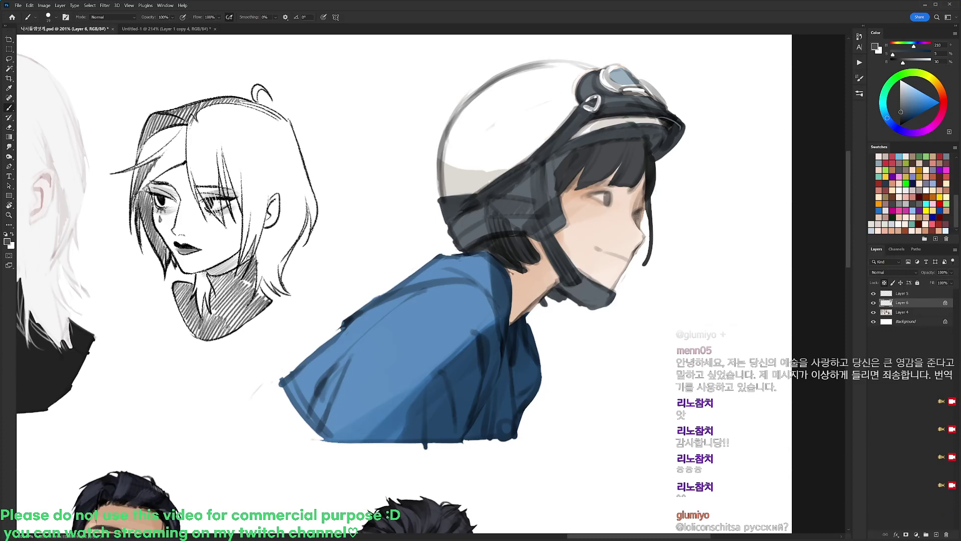
- Sample the peach skin shading to tint the nose and undo the last stroke
{"action": "left_click", "coordinate": [668, 232], "text": "alt"}
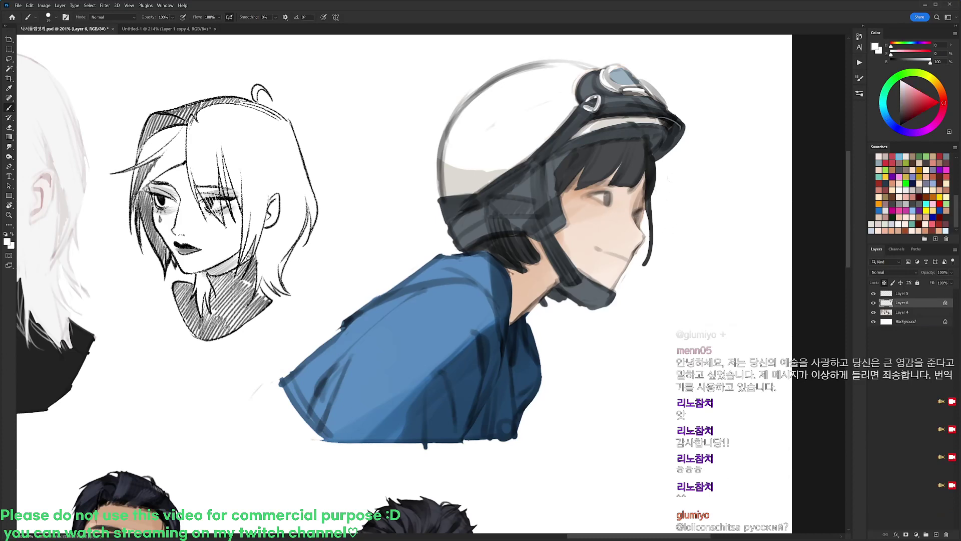
{"action": "right_click", "coordinate": [627, 220]}
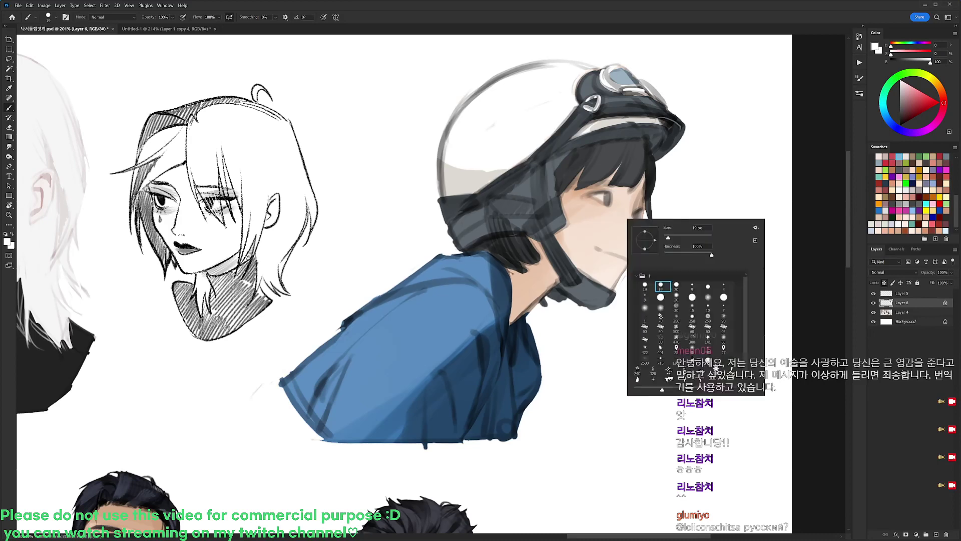
{"action": "left_click", "coordinate": [577, 191], "text": "alt"}
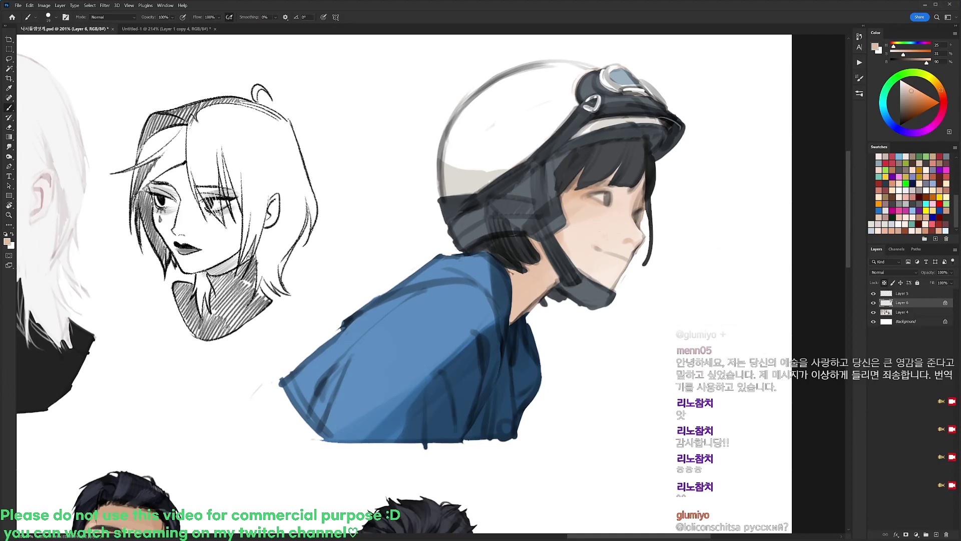
{"action": "key", "text": "ctrl+z"}
- Lock the sketch line layer's transparent pixels and recolour its lines with the dark red swatch
{"action": "left_click_drag", "start_coordinate": [706, 294], "coordinate": [623, 291]}
{"action": "left_click", "coordinate": [903, 294]}
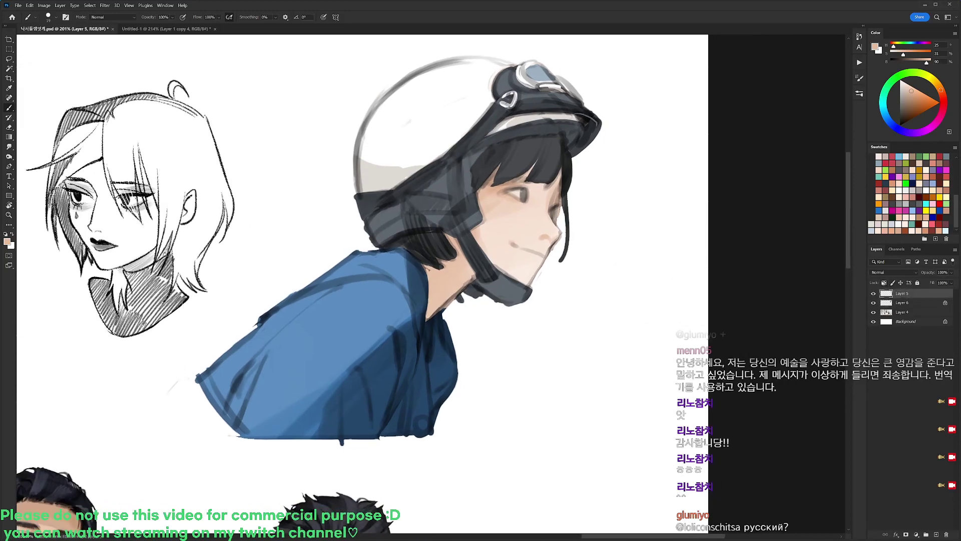
{"action": "left_click", "coordinate": [947, 162]}
{"action": "key", "text": "alt+BackSpace"}
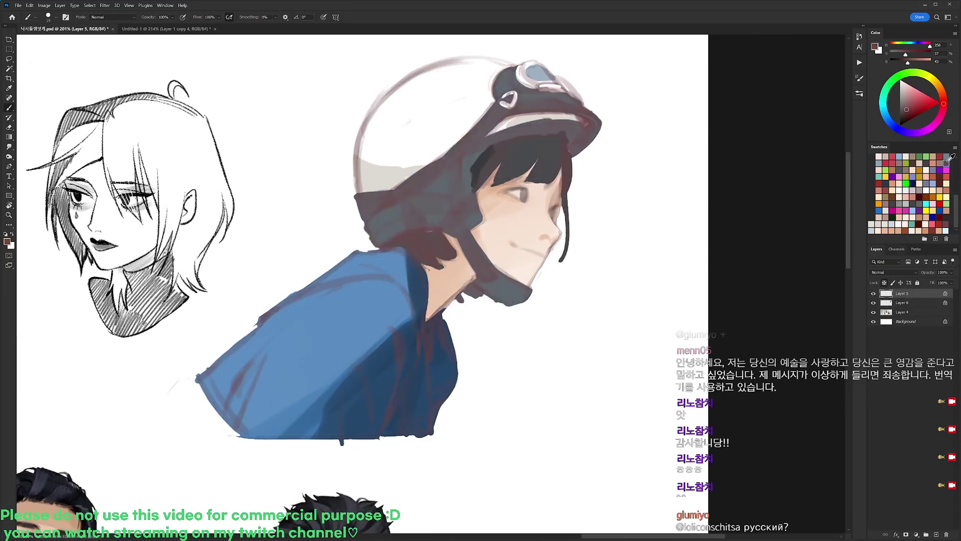
- Set the line layer's blend mode to Linear Burn and merge it into the colour layer below
{"action": "left_click", "coordinate": [894, 273]}
{"action": "left_click", "coordinate": [886, 313]}
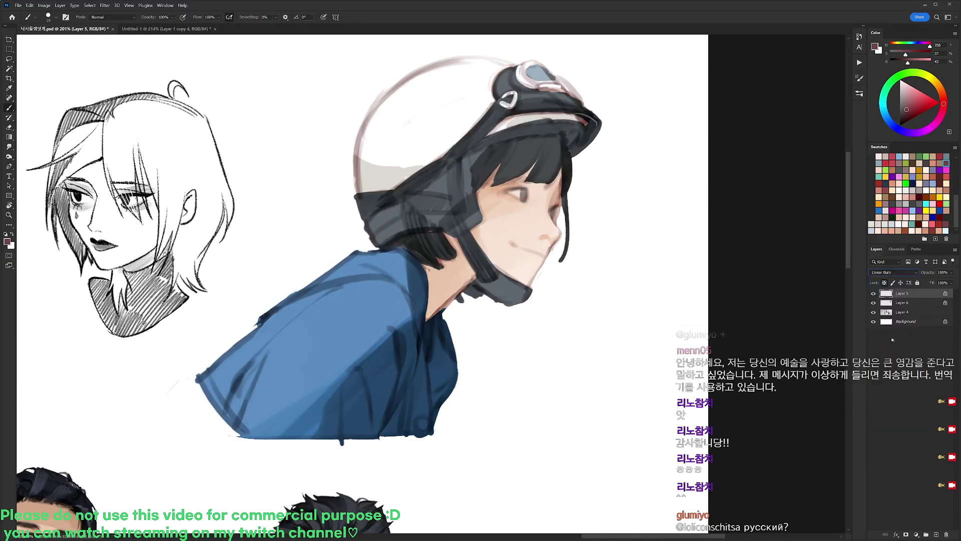
{"action": "left_click", "coordinate": [892, 339]}
{"action": "left_click", "coordinate": [913, 294]}
{"action": "key", "text": "ctrl+e"}
- Erase the rough reddish outline along the back of the white helmet shell
{"action": "left_click_drag", "start_coordinate": [598, 244], "coordinate": [655, 242]}
{"action": "right_click", "coordinate": [459, 139]}
{"action": "left_click", "coordinate": [511, 206]}
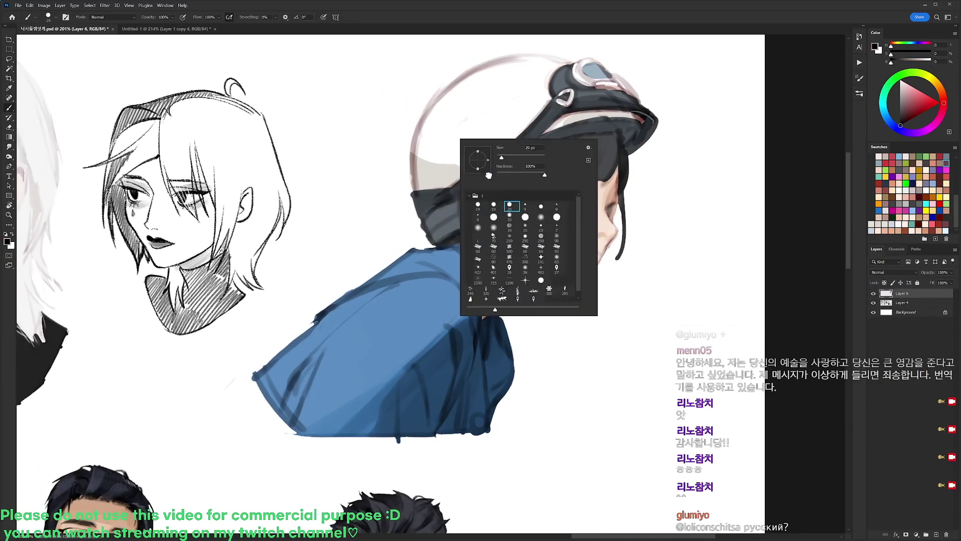
{"action": "left_click", "coordinate": [426, 143], "text": "alt"}
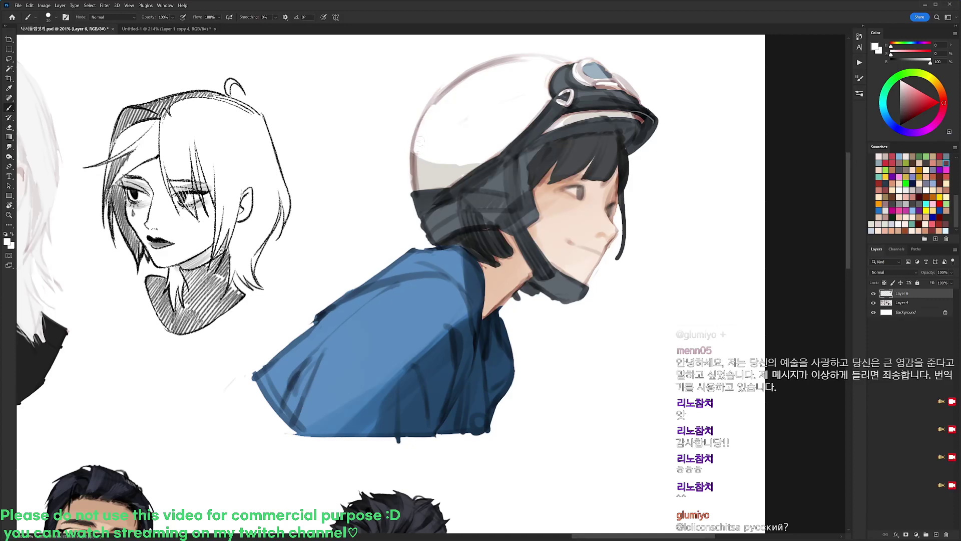
{"action": "key", "text": "r"}
{"action": "mouse_move", "coordinate": [458, 85]}
{"action": "left_mouse_down"}
{"action": "mouse_move", "coordinate": [344, 82]}
{"action": "mouse_move", "coordinate": [293, 160]}
{"action": "left_mouse_up"}
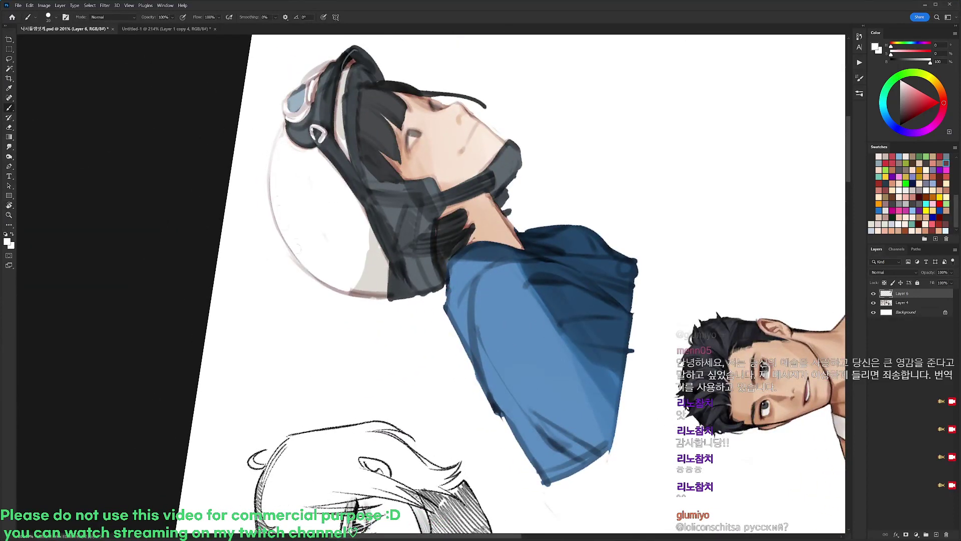
{"action": "key", "text": "e"}
{"action": "left_click_drag", "start_coordinate": [286, 260], "coordinate": [325, 292]}
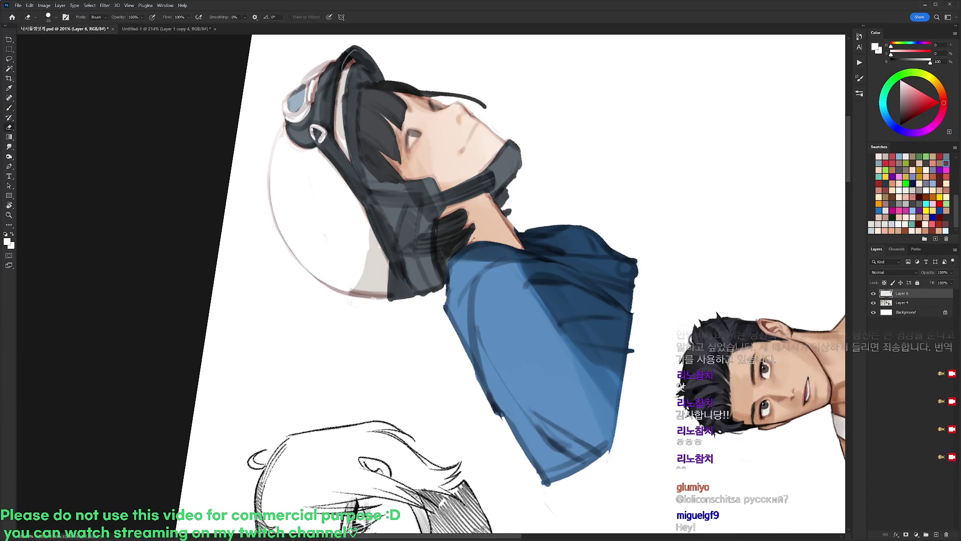
{"action": "key", "text": "r"}
{"action": "left_click_drag", "start_coordinate": [559, 159], "coordinate": [604, 330]}
{"action": "left_click_drag", "start_coordinate": [378, 183], "coordinate": [394, 248]}
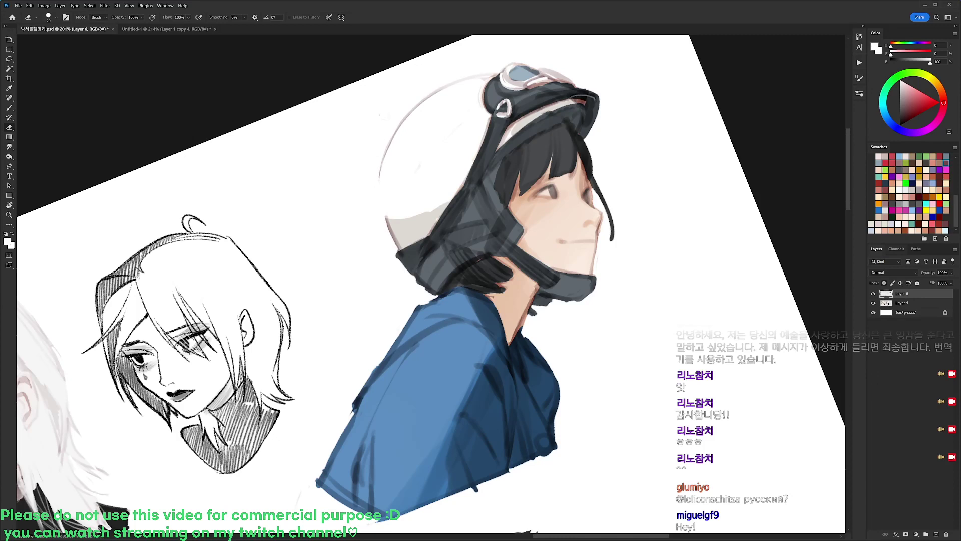
- Redraw the helmet shell's rear outline as a thin black line with a 9 px hard round brush
{"action": "key", "text": "b"}
{"action": "key", "text": "d"}
{"action": "right_click", "coordinate": [431, 173]}
{"action": "left_click", "coordinate": [496, 240]}
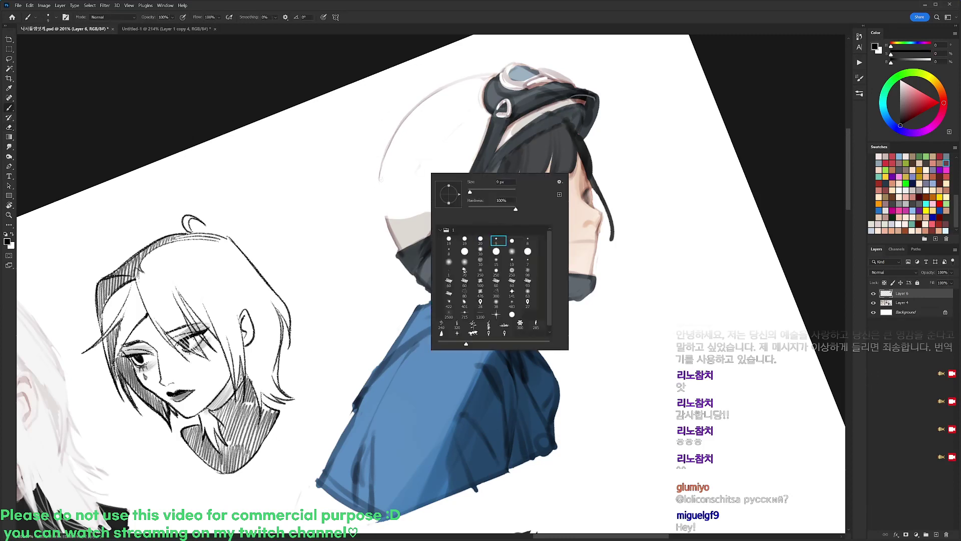
{"action": "key", "text": "Escape"}
{"action": "left_click_drag", "start_coordinate": [380, 195], "coordinate": [399, 247]}
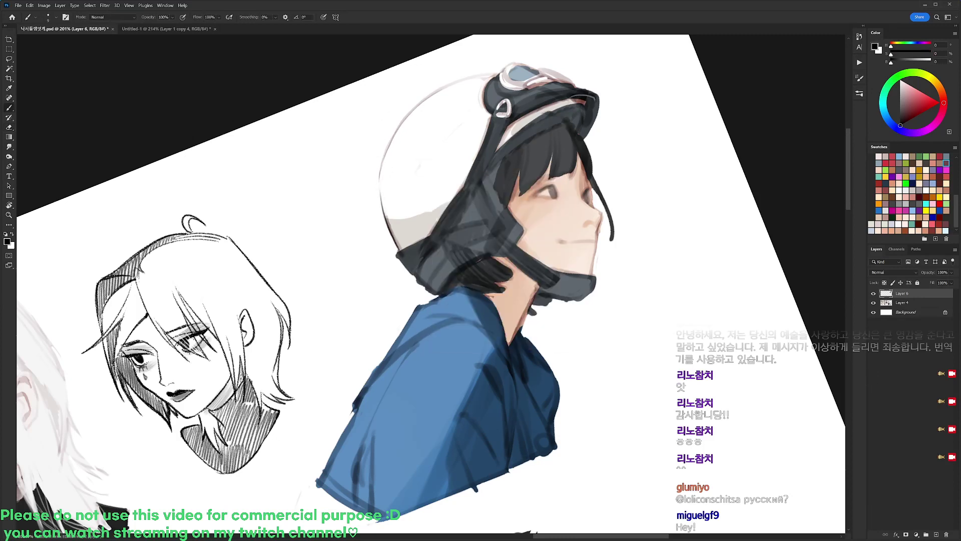
- Strengthen the black line at the back of the helmet and trim its inner edge with sampled white
{"action": "key", "text": "r"}
{"action": "left_click_drag", "start_coordinate": [393, 176], "coordinate": [319, 242]}
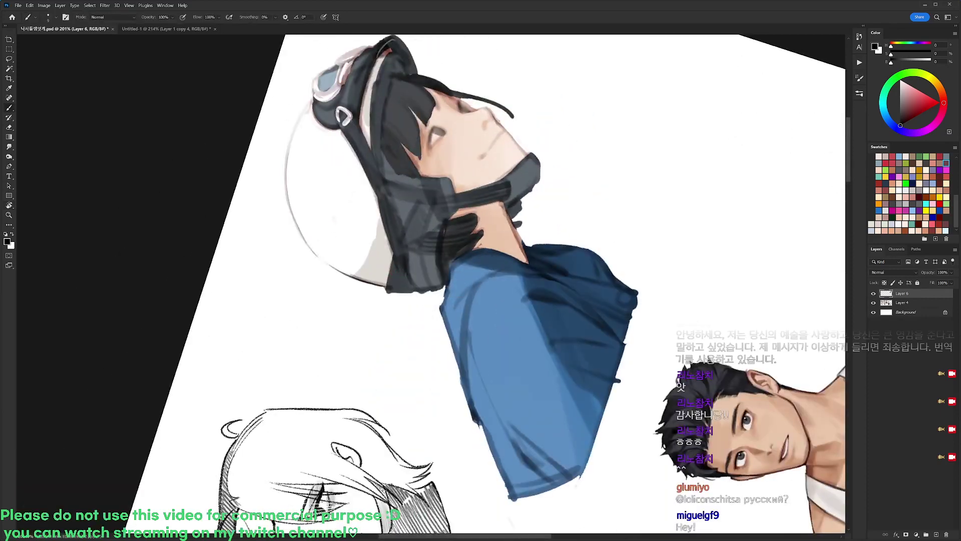
{"action": "key", "text": "e"}
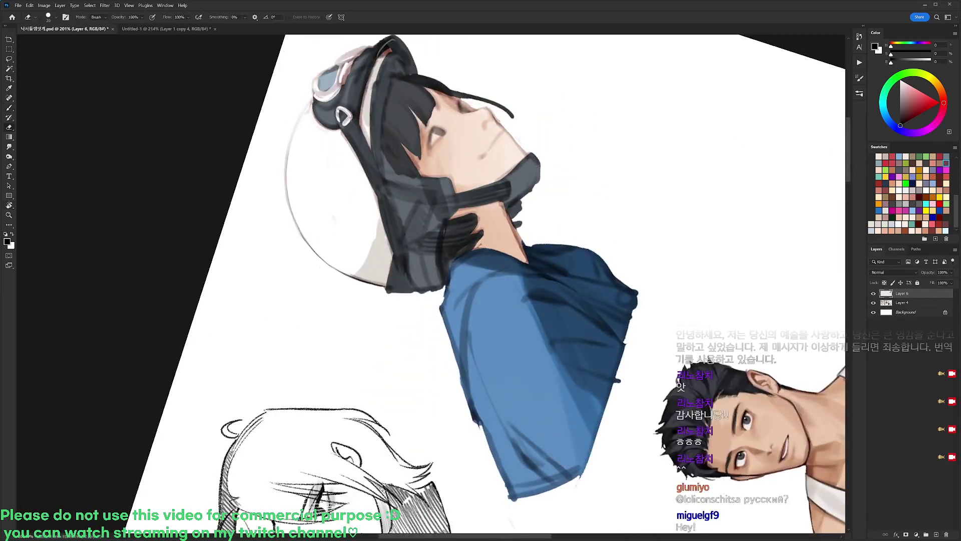
{"action": "key", "text": "b"}
{"action": "left_click_drag", "start_coordinate": [288, 194], "coordinate": [308, 244]}
{"action": "left_click", "coordinate": [297, 209], "text": "alt"}
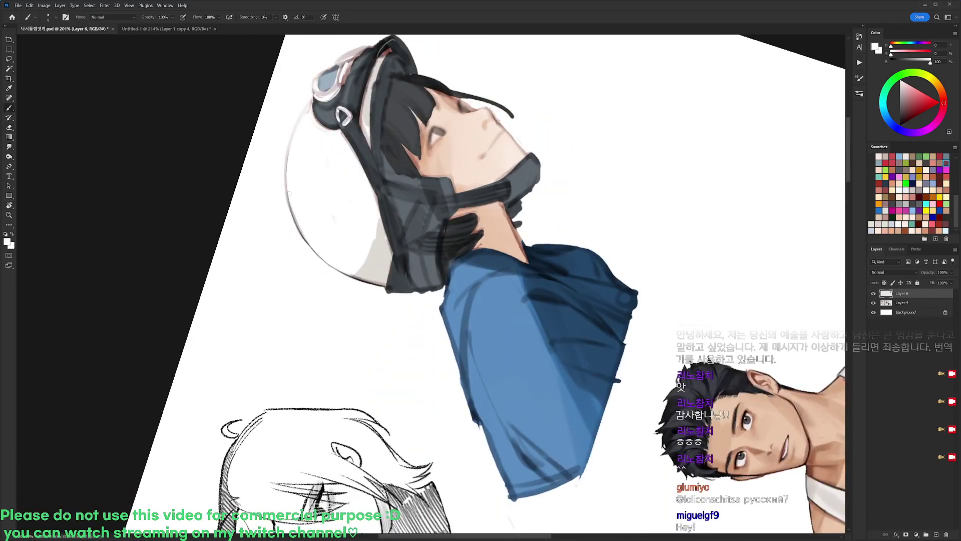
{"action": "left_click", "coordinate": [292, 215], "text": "alt"}
{"action": "left_click_drag", "start_coordinate": [288, 189], "coordinate": [294, 215]}
- Undo the last stroke and redraw the black shell outline where it meets the goggles
{"action": "key", "text": "space"}
{"action": "left_click_drag", "start_coordinate": [325, 142], "coordinate": [347, 177]}
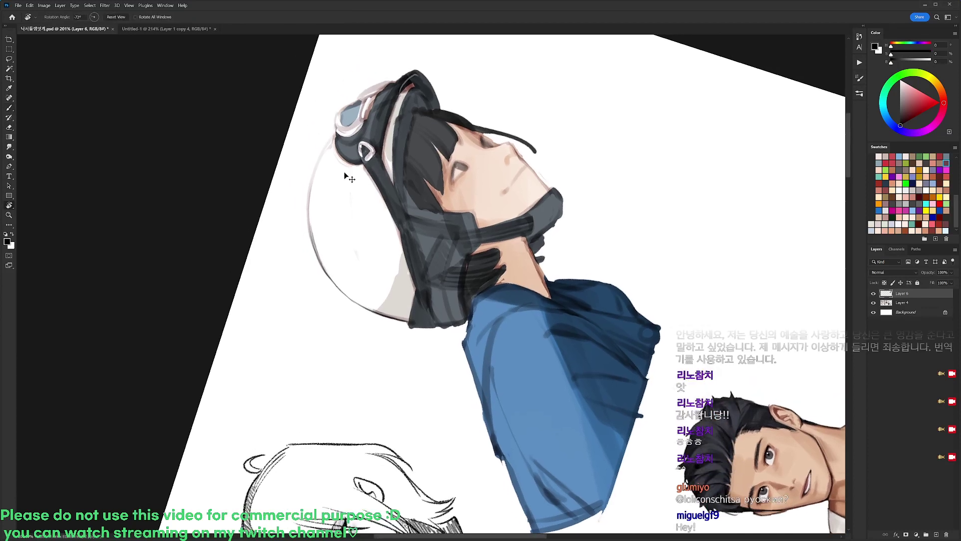
{"action": "key", "text": "ctrl+z"}
{"action": "mouse_move", "coordinate": [331, 140]}
{"action": "left_mouse_down"}
{"action": "mouse_move", "coordinate": [312, 173]}
{"action": "mouse_move", "coordinate": [347, 175]}
{"action": "left_mouse_up"}
{"action": "key", "text": "e"}
{"action": "key", "text": "r"}
{"action": "key", "text": "b"}
{"action": "mouse_move", "coordinate": [301, 222]}
{"action": "left_mouse_down"}
{"action": "mouse_move", "coordinate": [313, 268]}
{"action": "mouse_move", "coordinate": [383, 219]}
{"action": "mouse_move", "coordinate": [409, 212]}
{"action": "left_mouse_up"}
{"action": "key", "text": "r"}
{"action": "key", "text": "b"}
{"action": "left_click", "coordinate": [412, 215], "text": "alt"}
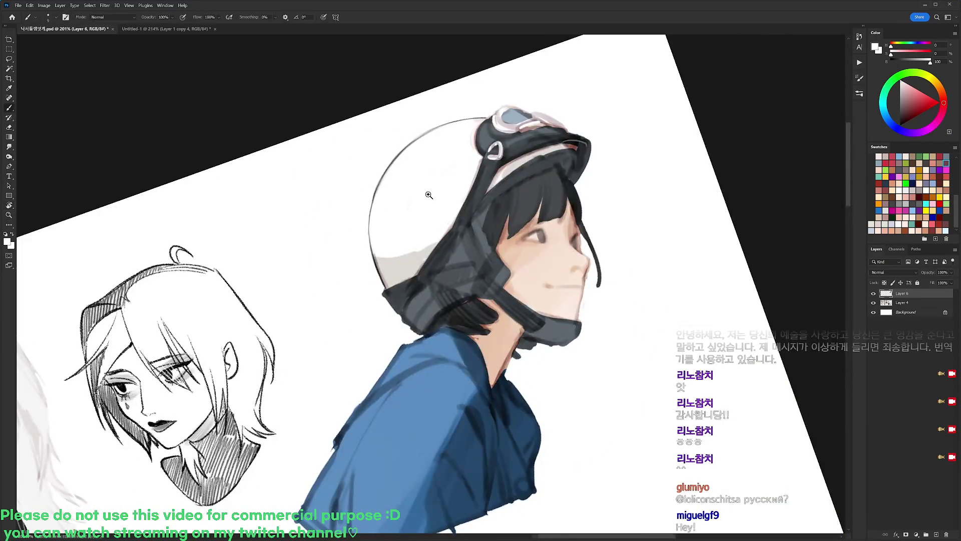
- Blend the grey shadow band at the base of the helmet shell into the white with sampled light greys
{"action": "left_click", "coordinate": [429, 195], "text": "alt"}
{"action": "key", "text": "r"}
{"action": "left_click_drag", "start_coordinate": [556, 165], "coordinate": [584, 207]}
{"action": "left_click", "coordinate": [476, 200], "text": "ctrl"}
{"action": "key", "text": "b"}
{"action": "right_click", "coordinate": [476, 197]}
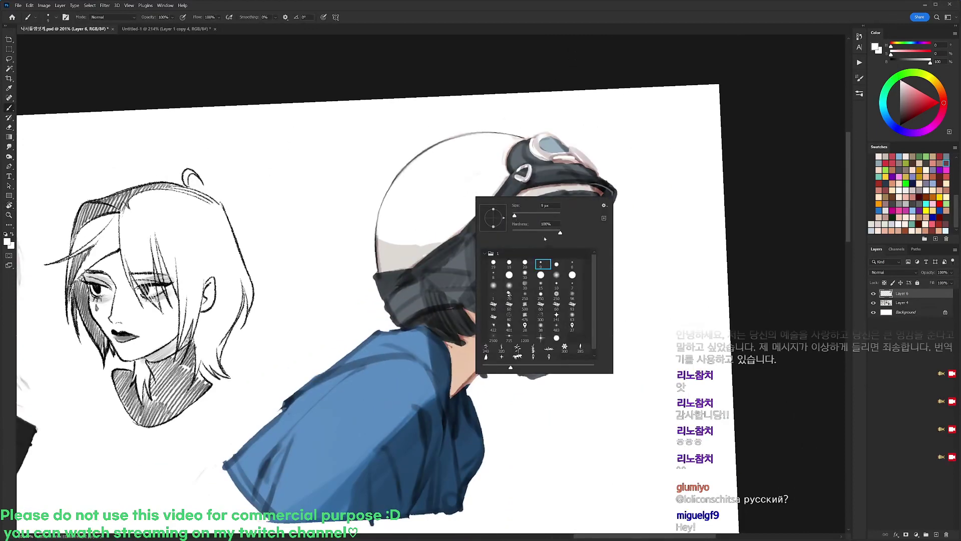
{"action": "left_click", "coordinate": [515, 264]}
{"action": "left_click", "coordinate": [399, 251], "text": "alt"}
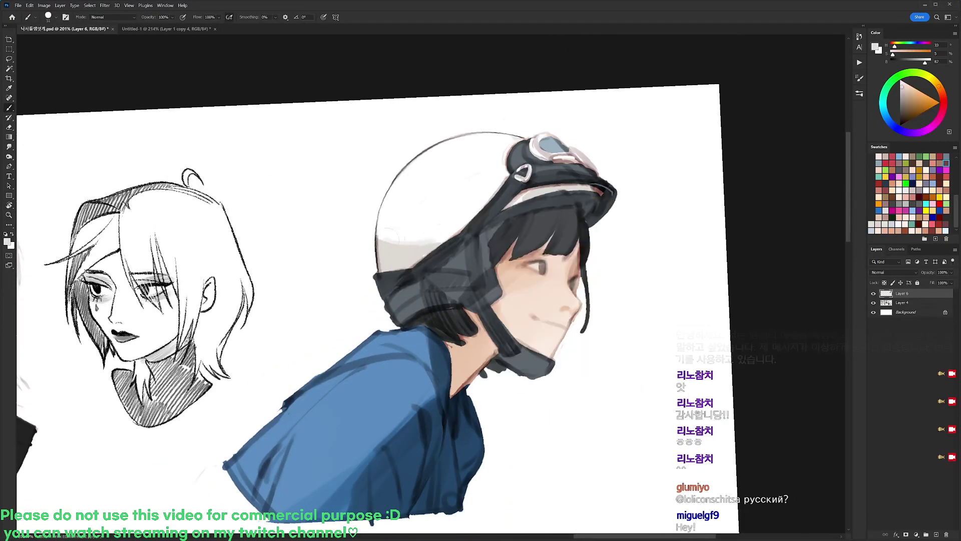
{"action": "left_click", "coordinate": [420, 241], "text": "alt"}
{"action": "mouse_move", "coordinate": [391, 237]}
{"action": "left_mouse_down"}
{"action": "mouse_move", "coordinate": [458, 230]}
{"action": "mouse_move", "coordinate": [431, 250]}
{"action": "left_mouse_up"}
{"action": "left_click", "coordinate": [434, 240], "text": "alt"}
{"action": "left_click", "coordinate": [394, 244], "text": "alt"}
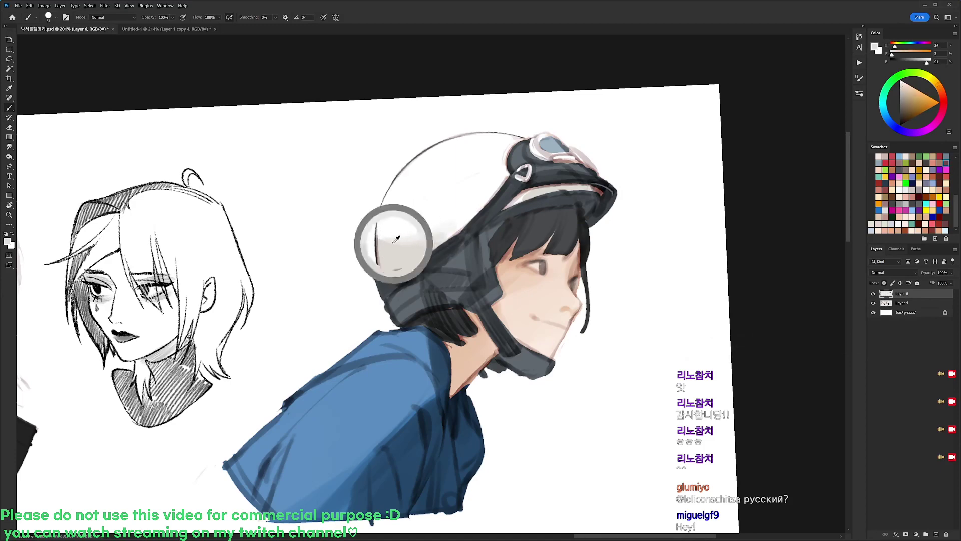
{"action": "left_click", "coordinate": [381, 232], "text": "alt"}
{"action": "left_click_drag", "start_coordinate": [440, 175], "coordinate": [400, 176]}
{"action": "key", "text": "r"}
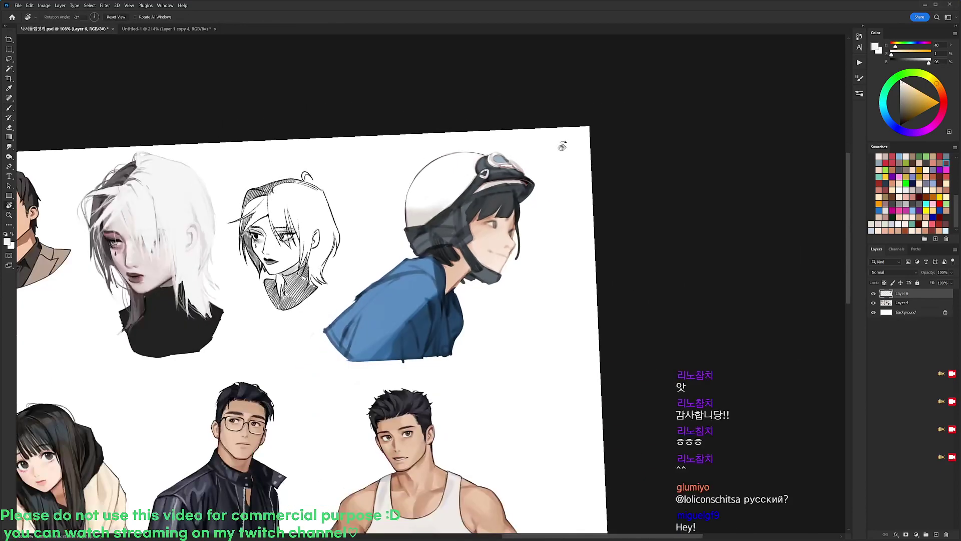
{"action": "key", "text": "Escape"}
{"action": "left_click_drag", "start_coordinate": [511, 163], "coordinate": [523, 163]}
{"action": "left_click_drag", "start_coordinate": [470, 206], "coordinate": [496, 206]}
{"action": "key", "text": "b"}
{"action": "key", "text": "d"}
{"action": "right_click", "coordinate": [472, 178]}
{"action": "left_click", "coordinate": [543, 251]}
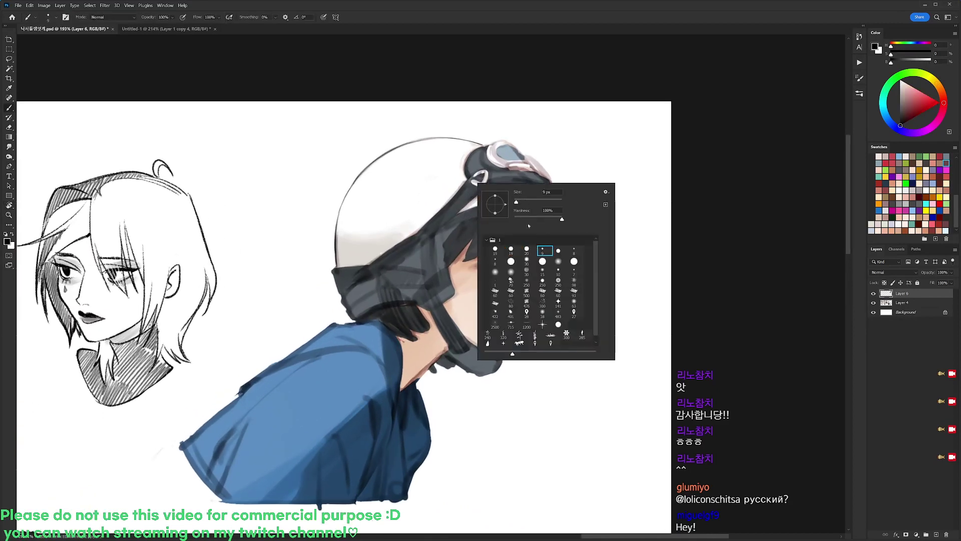
- Lighten the helmet's side strap, goggle band and rear rim with a sampled light blue-grey and an enlarged brush
{"action": "left_click", "coordinate": [511, 249]}
{"action": "left_click", "coordinate": [365, 353], "text": "alt"}
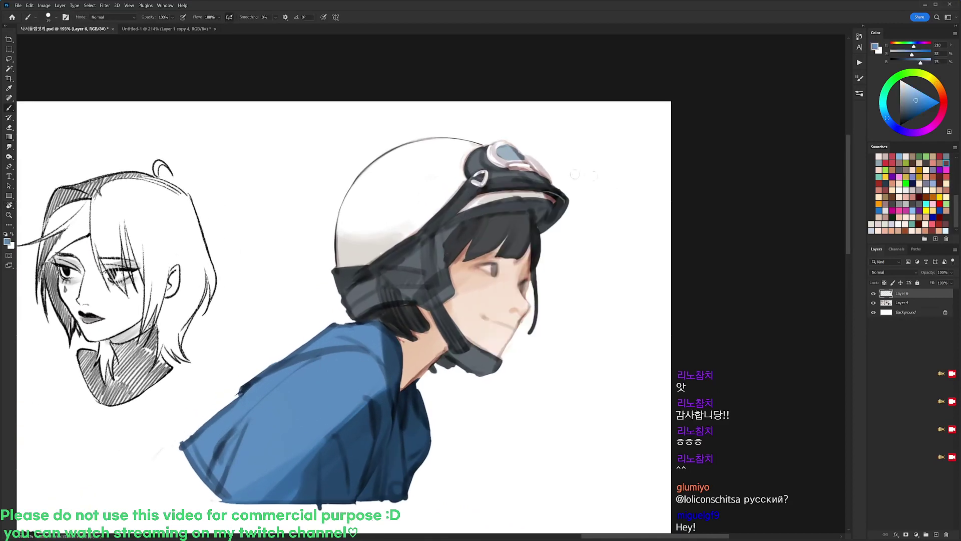
{"action": "left_click", "coordinate": [421, 184], "text": "alt"}
{"action": "left_click", "coordinate": [476, 160], "text": "alt"}
{"action": "right_click", "coordinate": [490, 194]}
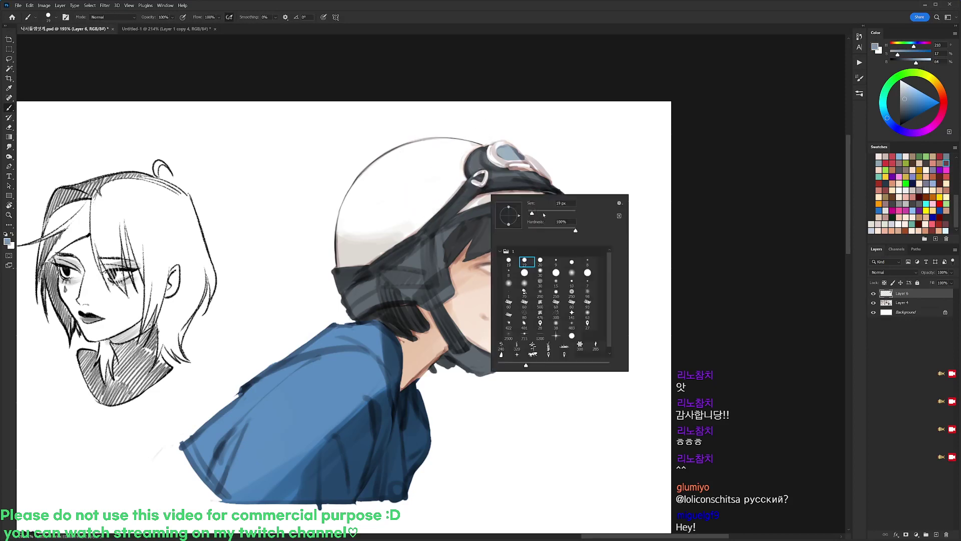
{"action": "left_click", "coordinate": [543, 214]}
{"action": "left_click_drag", "start_coordinate": [412, 202], "coordinate": [430, 171]}
{"action": "left_click", "coordinate": [431, 178], "text": "alt"}
{"action": "key", "text": "ctrl+z"}
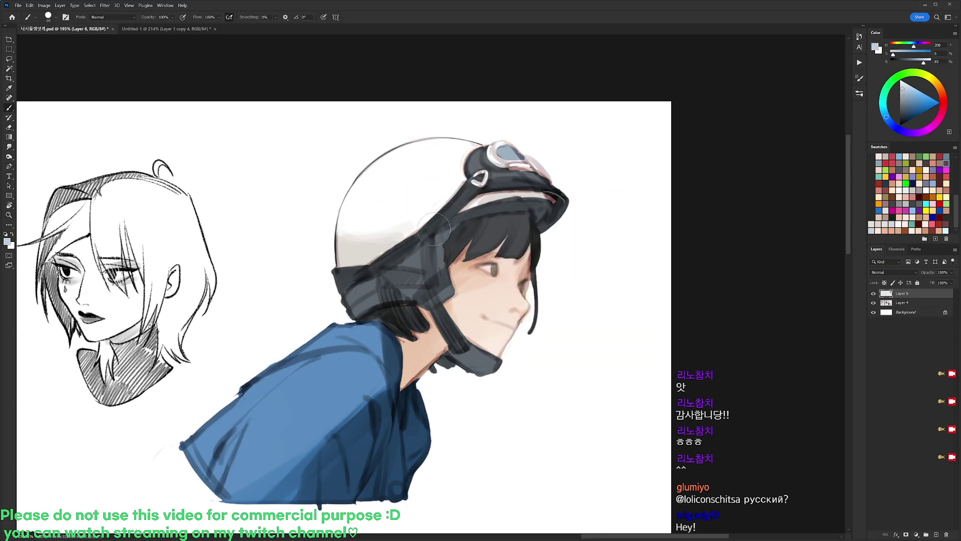
{"action": "left_click_drag", "start_coordinate": [434, 229], "coordinate": [470, 187]}
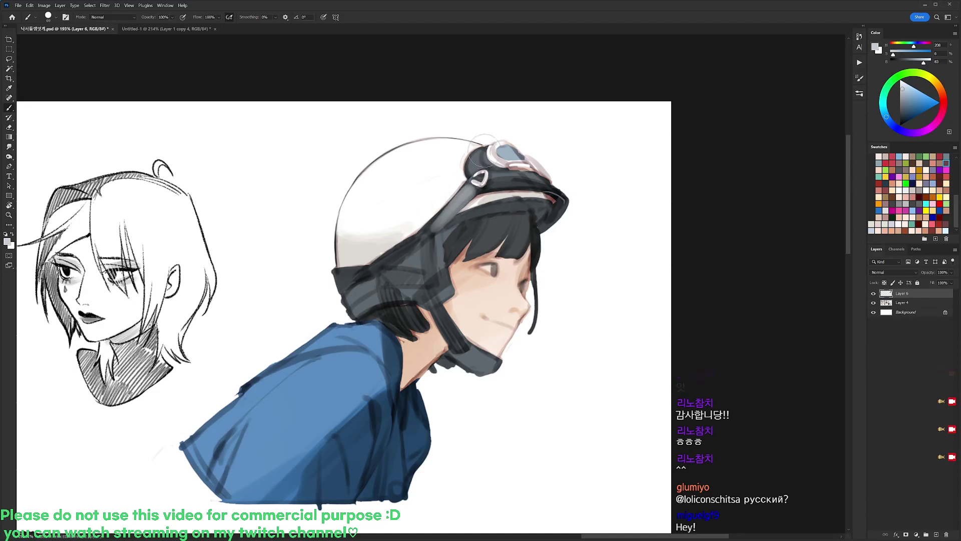
{"action": "left_click_drag", "start_coordinate": [498, 183], "coordinate": [528, 183]}
{"action": "left_click_drag", "start_coordinate": [344, 273], "coordinate": [356, 309]}
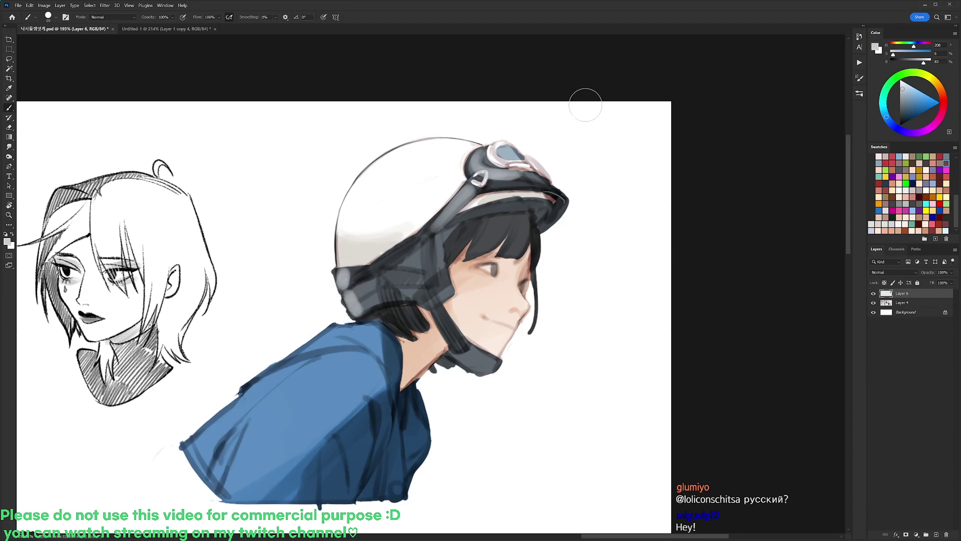
- Retouch the shell's rear edge just above the dark rim with sampled white, using the 9 px brush
{"action": "key", "text": "d"}
{"action": "right_click", "coordinate": [410, 220]}
{"action": "left_click", "coordinate": [479, 301]}
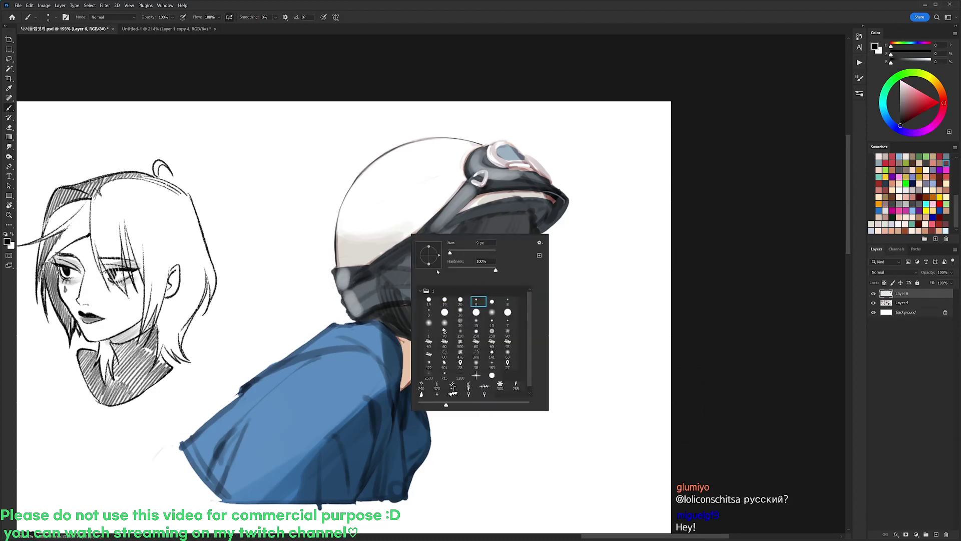
{"action": "left_click", "coordinate": [350, 213], "text": "alt"}
{"action": "left_click_drag", "start_coordinate": [336, 233], "coordinate": [338, 266]}
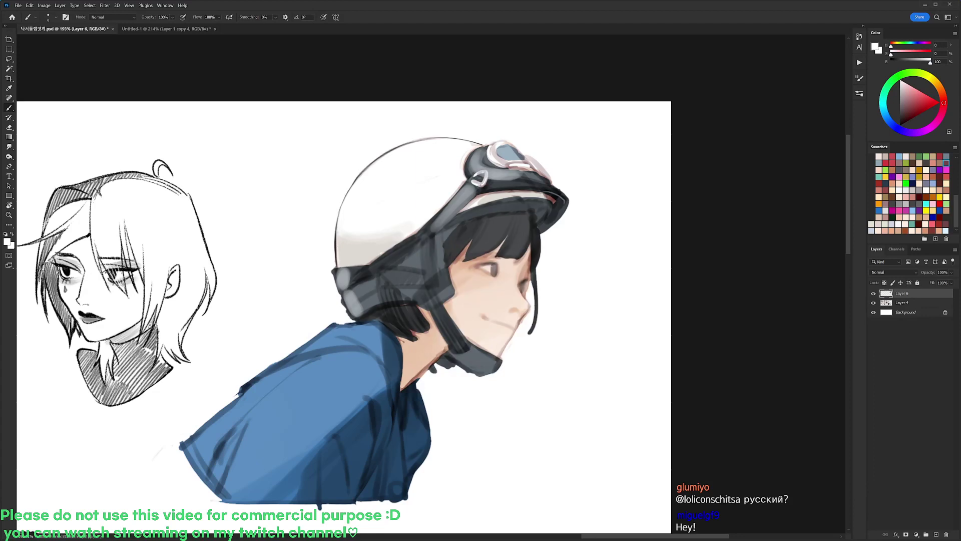
{"action": "key", "text": "d"}
{"action": "key", "text": "e"}
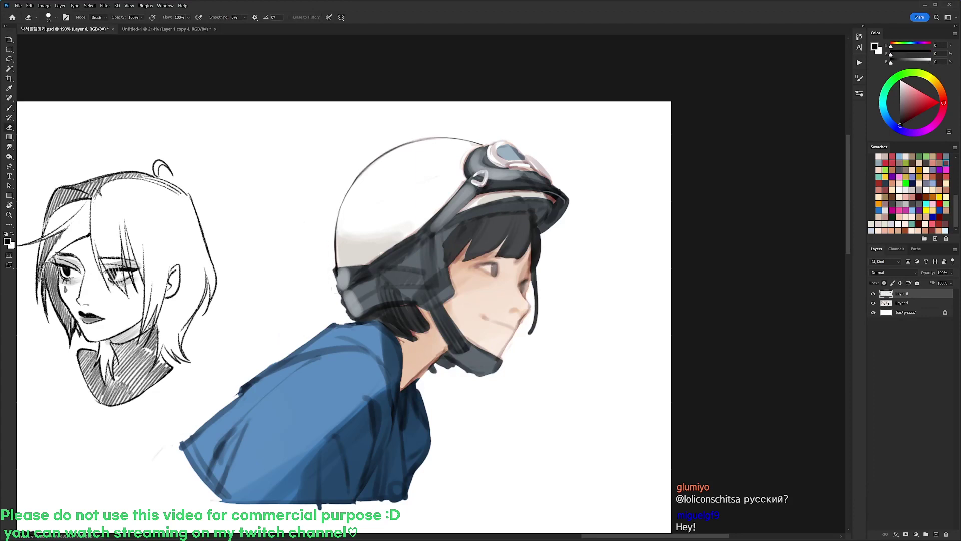
{"action": "key", "text": "b"}
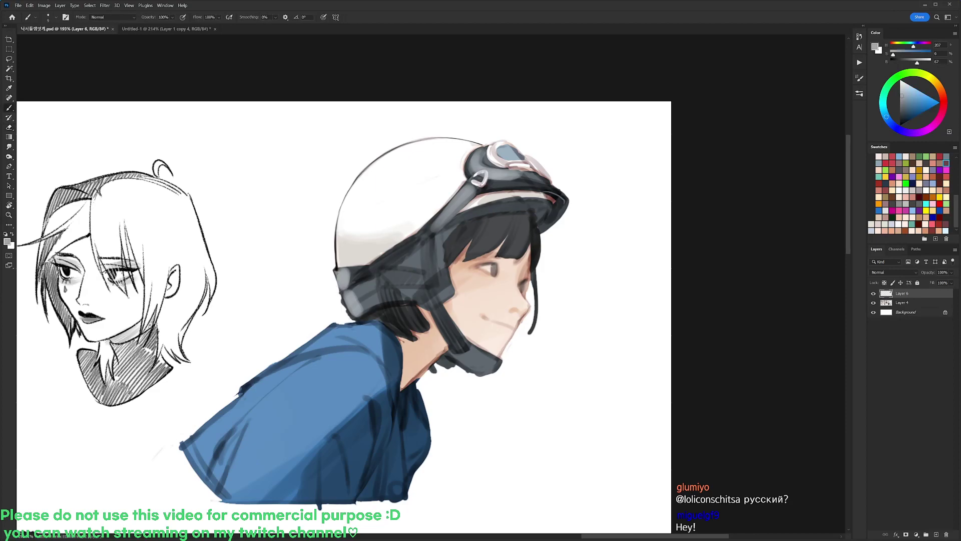
- Clean up the border between the shaded shell base and the dark rear rim with sampled light grey
{"action": "key", "text": "r"}
{"action": "mouse_move", "coordinate": [614, 196]}
{"action": "left_mouse_down"}
{"action": "mouse_move", "coordinate": [629, 236]}
{"action": "mouse_move", "coordinate": [534, 456]}
{"action": "left_mouse_up"}
{"action": "left_click", "coordinate": [441, 189], "text": "alt"}
{"action": "left_click", "coordinate": [452, 200], "text": "alt"}
{"action": "left_click_drag", "start_coordinate": [446, 186], "coordinate": [441, 209]}
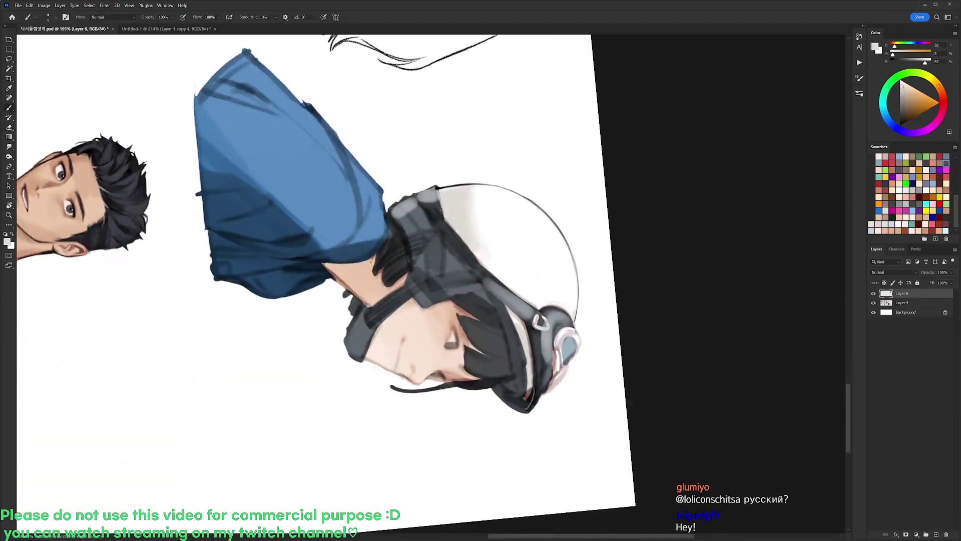
{"action": "key", "text": "d"}
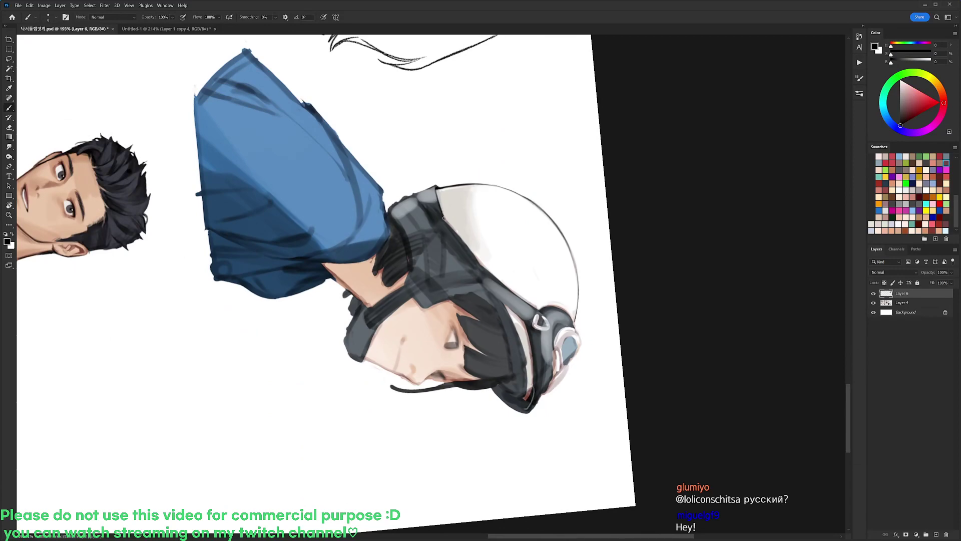
{"action": "left_click", "coordinate": [449, 215], "text": "alt"}
- Sharpen the dark upper edge of the helmet's side padding with a sampled dark grey
{"action": "key", "text": "r"}
{"action": "left_click_drag", "start_coordinate": [499, 295], "coordinate": [423, 242]}
{"action": "left_click_drag", "start_coordinate": [486, 216], "coordinate": [495, 238]}
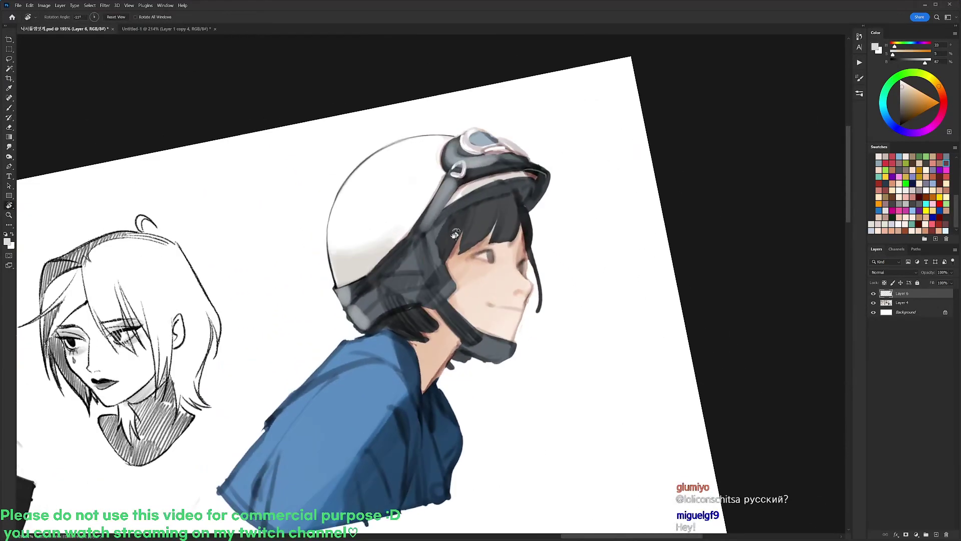
{"action": "key", "text": "b"}
{"action": "key", "text": "d"}
{"action": "left_click", "coordinate": [400, 259], "text": "alt"}
{"action": "mouse_move", "coordinate": [385, 260]}
{"action": "left_mouse_down"}
{"action": "mouse_move", "coordinate": [403, 238]}
{"action": "mouse_move", "coordinate": [374, 265]}
{"action": "left_mouse_up"}
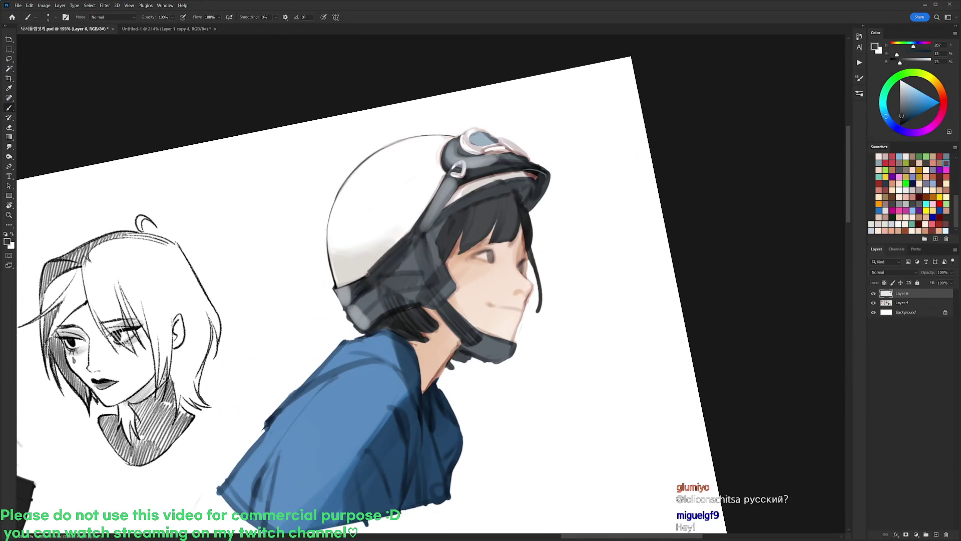
{"action": "left_click", "coordinate": [368, 272], "text": "alt"}
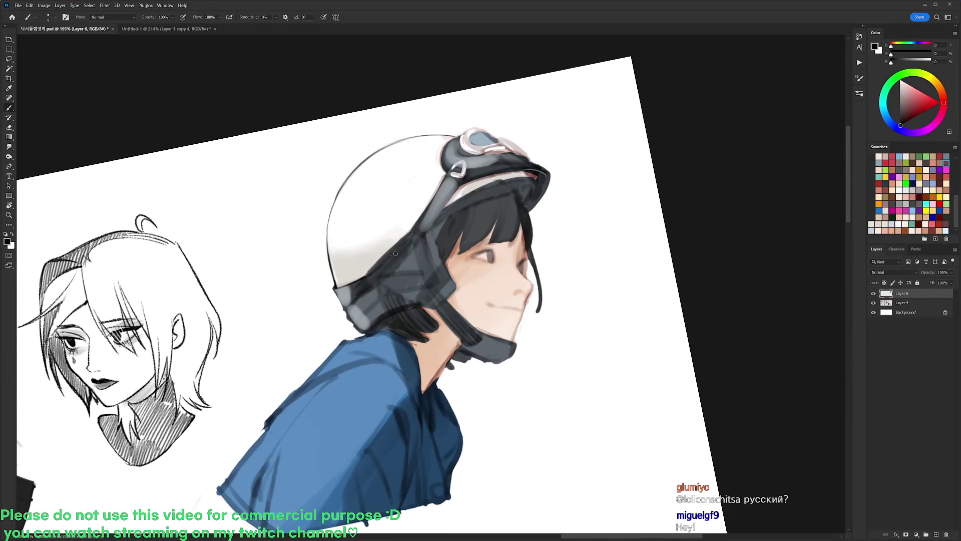
- Refine the edge between the white shell and the side strap with sampled light and dark greys
{"action": "key", "text": "r"}
{"action": "left_click_drag", "start_coordinate": [530, 140], "coordinate": [395, 120]}
{"action": "left_click", "coordinate": [368, 215], "text": "alt"}
{"action": "left_click_drag", "start_coordinate": [371, 222], "coordinate": [383, 275]}
{"action": "key", "text": "d"}
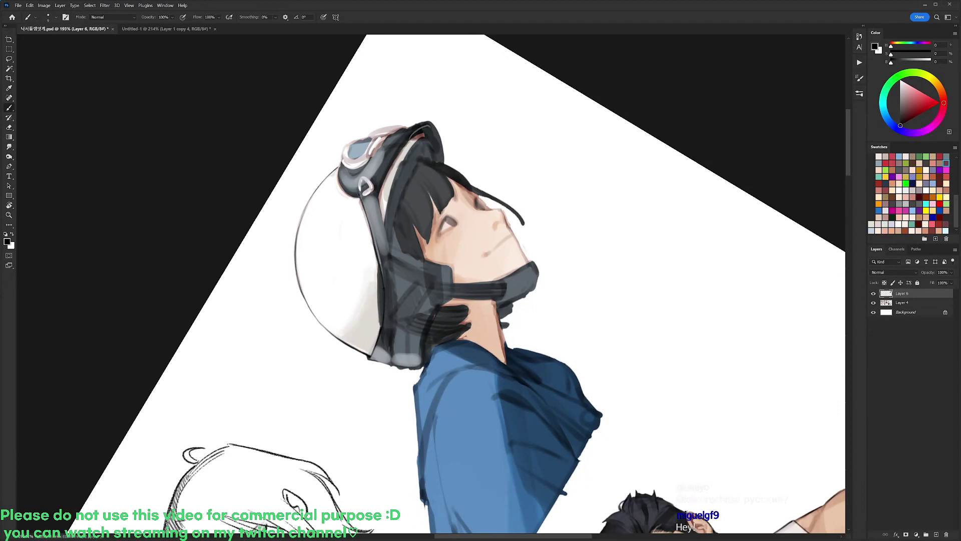
{"action": "left_click", "coordinate": [383, 237], "text": "alt"}
{"action": "left_click_drag", "start_coordinate": [368, 209], "coordinate": [377, 255]}
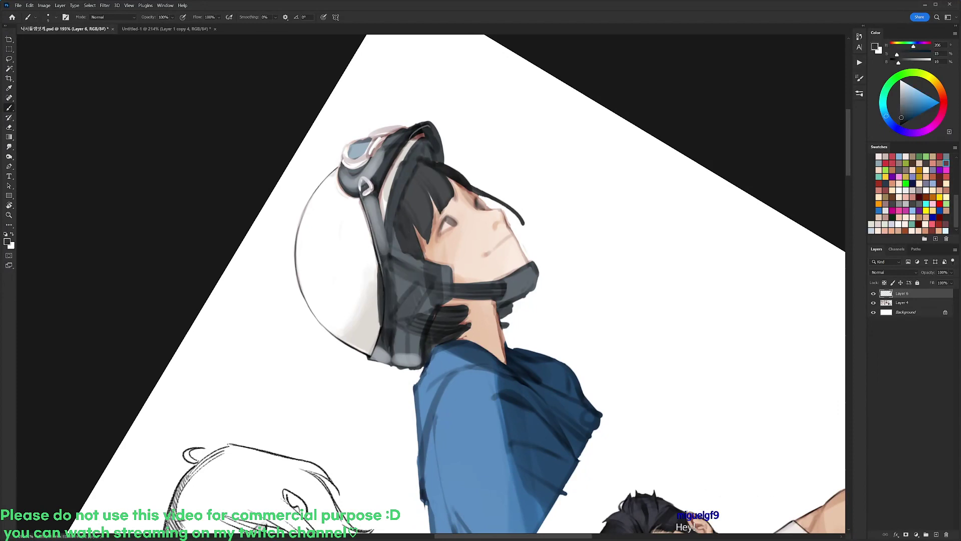
- Draw a thin black contour along the lower part of the strap where it borders the shell
{"action": "left_click", "coordinate": [385, 286], "text": "alt"}
{"action": "key", "text": "d"}
{"action": "mouse_move", "coordinate": [380, 287]}
{"action": "left_mouse_down"}
{"action": "mouse_move", "coordinate": [376, 261]}
{"action": "mouse_move", "coordinate": [379, 299]}
{"action": "left_mouse_up"}
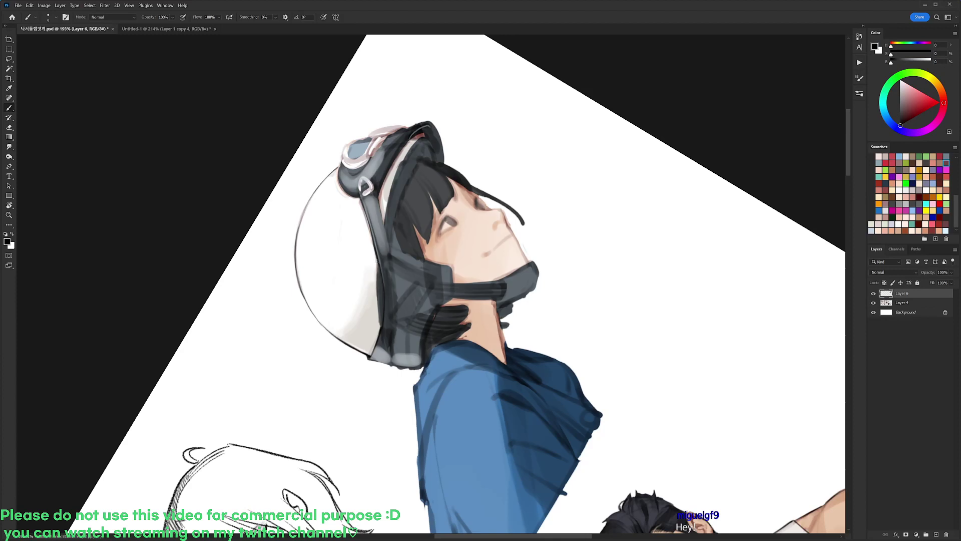
{"action": "left_click_drag", "start_coordinate": [377, 263], "coordinate": [380, 327]}
{"action": "key", "text": "r"}
{"action": "left_click_drag", "start_coordinate": [452, 165], "coordinate": [489, 177]}
{"action": "key", "text": "b"}
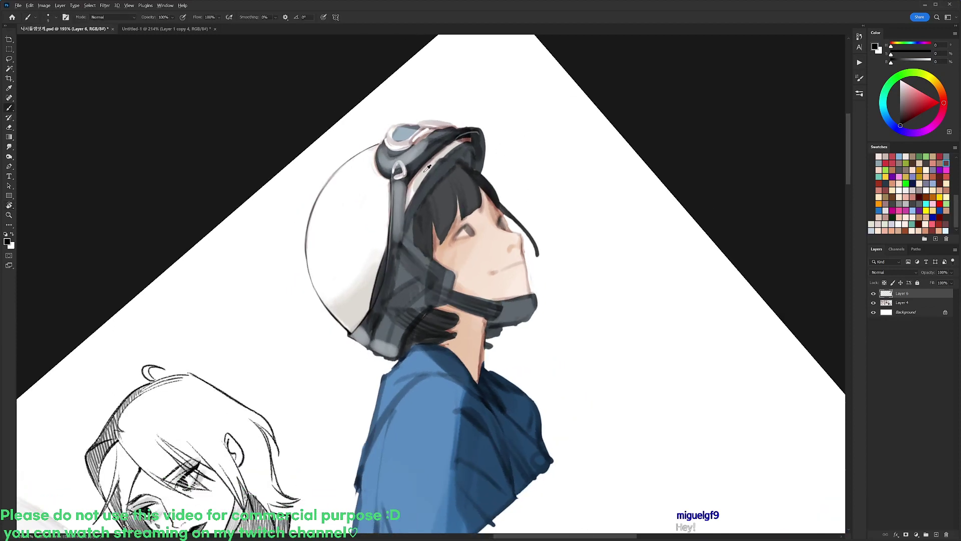
- Refine the dark edge where the goggle band meets the pale inner trim, using a larger round brush and a sampled colour
{"action": "right_click", "coordinate": [445, 127]}
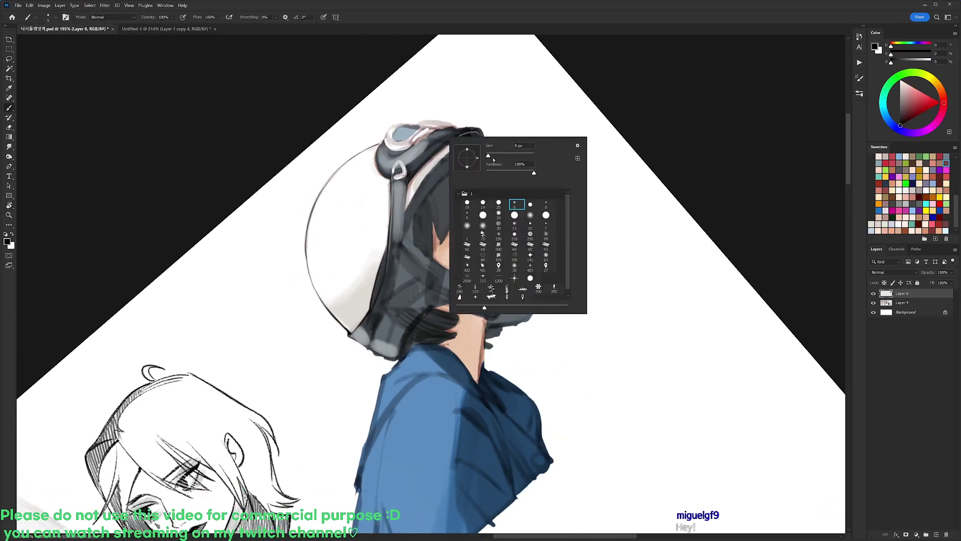
{"action": "left_click", "coordinate": [484, 202]}
{"action": "left_click", "coordinate": [420, 167], "text": "alt"}
{"action": "left_click_drag", "start_coordinate": [421, 171], "coordinate": [455, 145]}
- Draw a thin black contour along the front edge of the side strap's upper half
{"action": "key", "text": "r"}
{"action": "left_click_drag", "start_coordinate": [471, 100], "coordinate": [420, 94]}
{"action": "key", "text": "b"}
{"action": "right_click", "coordinate": [399, 156]}
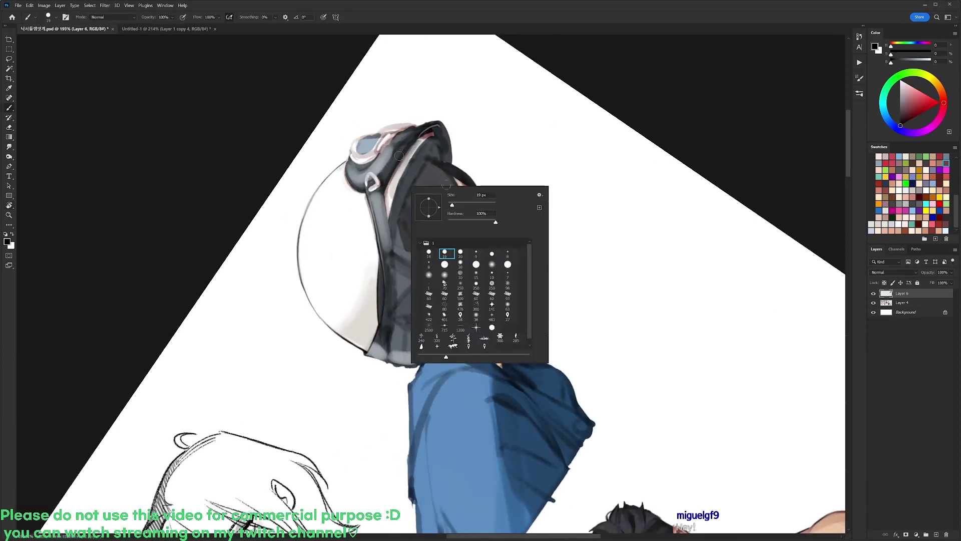
{"action": "left_click", "coordinate": [475, 258]}
{"action": "left_click", "coordinate": [382, 197], "text": "alt"}
{"action": "key", "text": "d"}
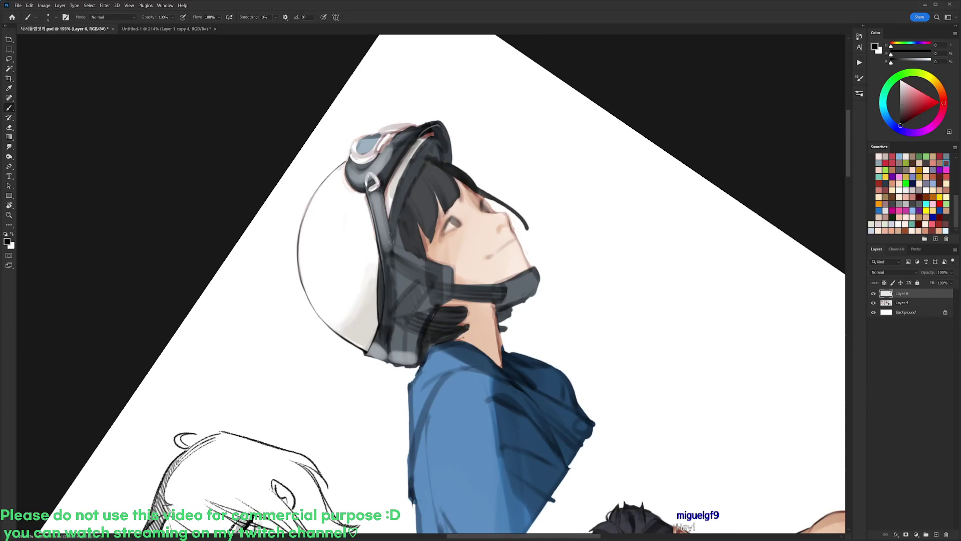
{"action": "left_click_drag", "start_coordinate": [385, 209], "coordinate": [389, 249]}
- Darken the boundary between the lower strap and the helmet's side padding with black and a sampled dark tone
{"action": "key", "text": "r"}
{"action": "mouse_move", "coordinate": [564, 245]}
{"action": "left_mouse_down"}
{"action": "mouse_move", "coordinate": [547, 362]}
{"action": "mouse_move", "coordinate": [335, 350]}
{"action": "left_mouse_up"}
{"action": "key", "text": "b"}
{"action": "right_click", "coordinate": [500, 244]}
{"action": "left_click", "coordinate": [534, 311]}
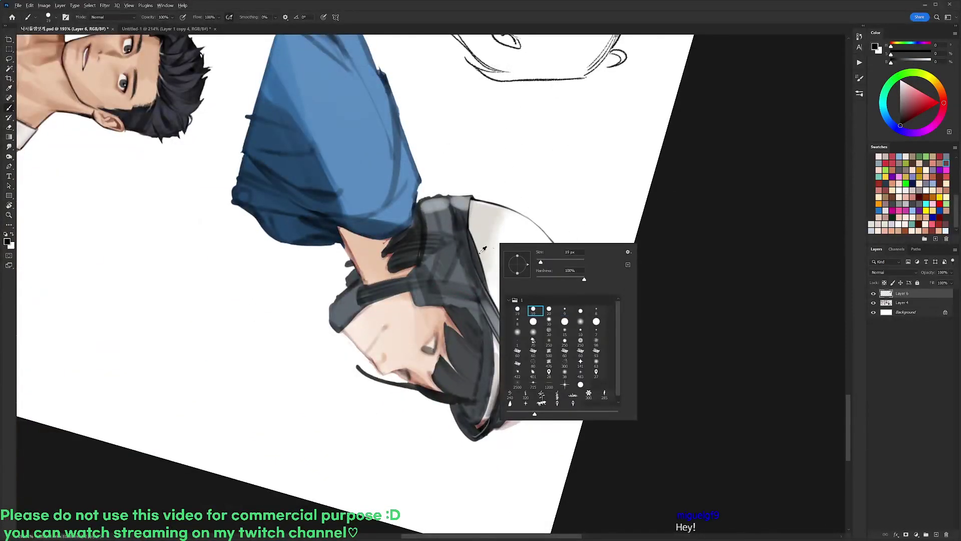
{"action": "left_click", "coordinate": [459, 241], "text": "alt"}
{"action": "key", "text": "d"}
{"action": "left_click_drag", "start_coordinate": [456, 213], "coordinate": [477, 281]}
{"action": "left_click", "coordinate": [478, 291], "text": "alt"}
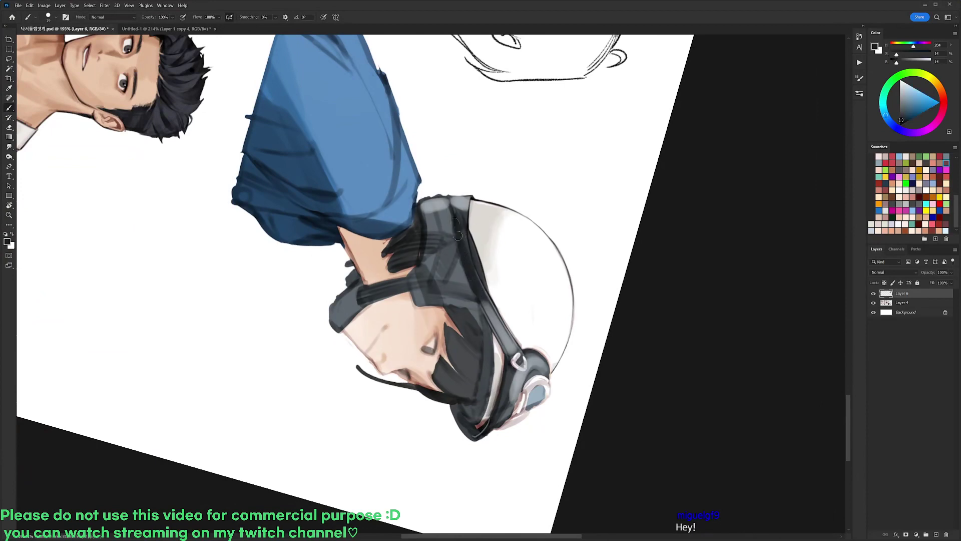
- Sharpen the strap's lower half with thin strokes of sampled light grey and black
{"action": "right_click", "coordinate": [475, 186]}
{"action": "left_click", "coordinate": [553, 279]}
{"action": "left_click", "coordinate": [505, 331], "text": "alt"}
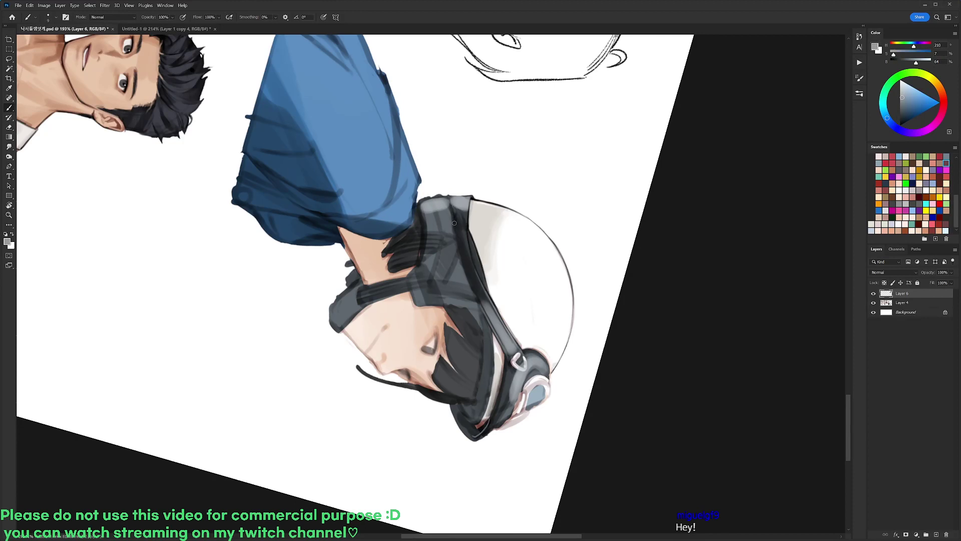
{"action": "key", "text": "d"}
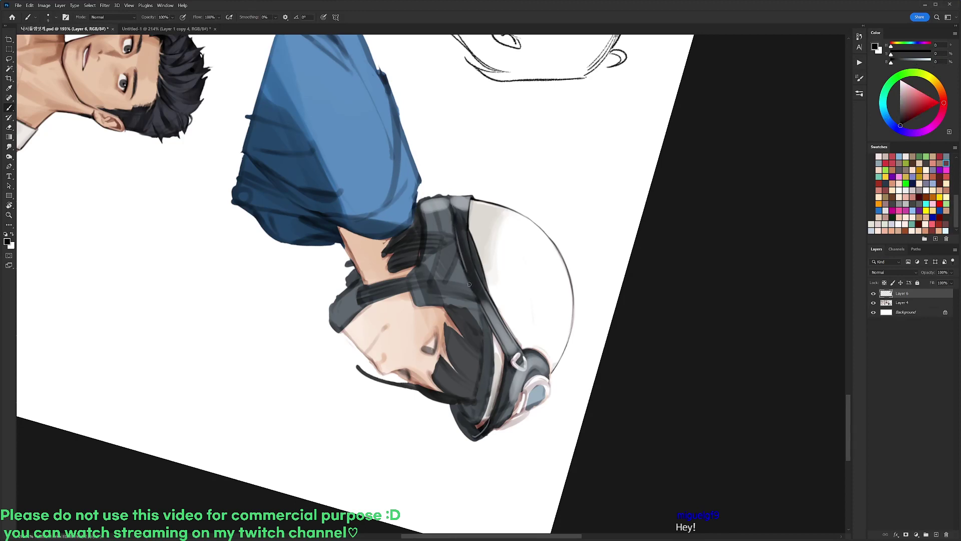
{"action": "left_click", "coordinate": [455, 226], "text": "alt"}
{"action": "left_click", "coordinate": [467, 207], "text": "alt"}
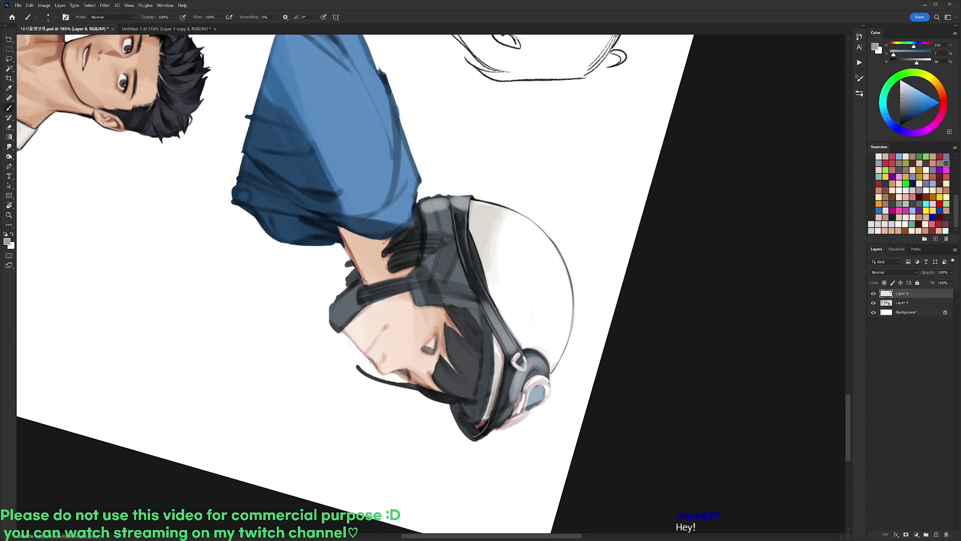
{"action": "key", "text": "d"}
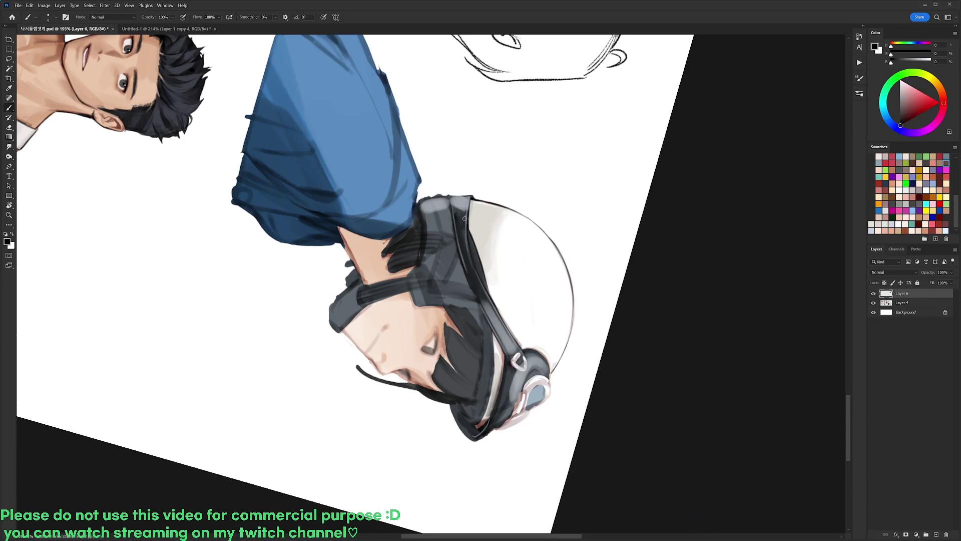
{"action": "left_click", "coordinate": [473, 289], "text": "alt"}
{"action": "key", "text": "d"}
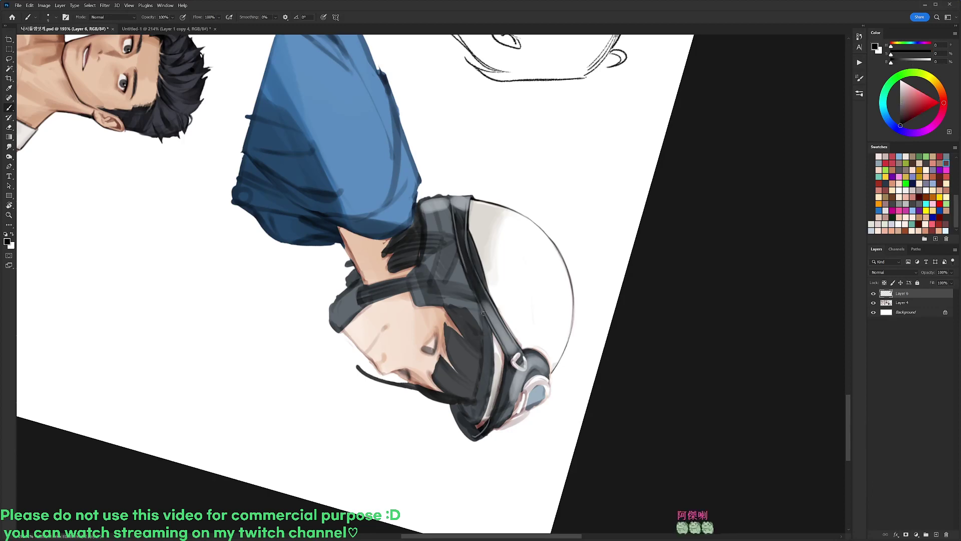
- Clean up the white shell beside the goggle band and strap buckle with sampled off-white
{"action": "key", "text": "r"}
{"action": "mouse_move", "coordinate": [530, 220]}
{"action": "left_mouse_down"}
{"action": "mouse_move", "coordinate": [496, 169]}
{"action": "mouse_move", "coordinate": [271, 143]}
{"action": "mouse_move", "coordinate": [258, 157]}
{"action": "left_mouse_up"}
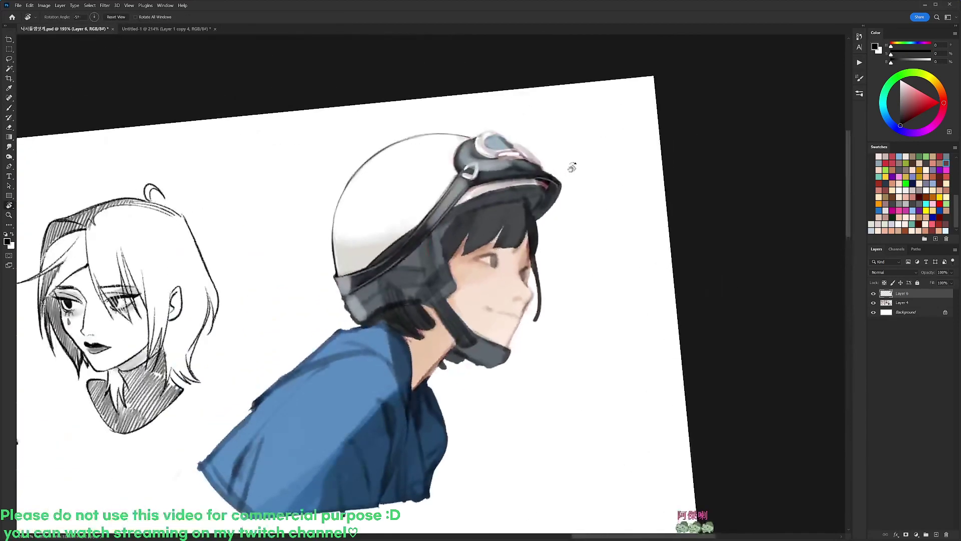
{"action": "left_click_drag", "start_coordinate": [572, 167], "coordinate": [519, 123]}
{"action": "left_click", "coordinate": [402, 181], "text": "alt"}
{"action": "left_click_drag", "start_coordinate": [411, 182], "coordinate": [399, 146]}
{"action": "left_click", "coordinate": [401, 164], "text": "alt"}
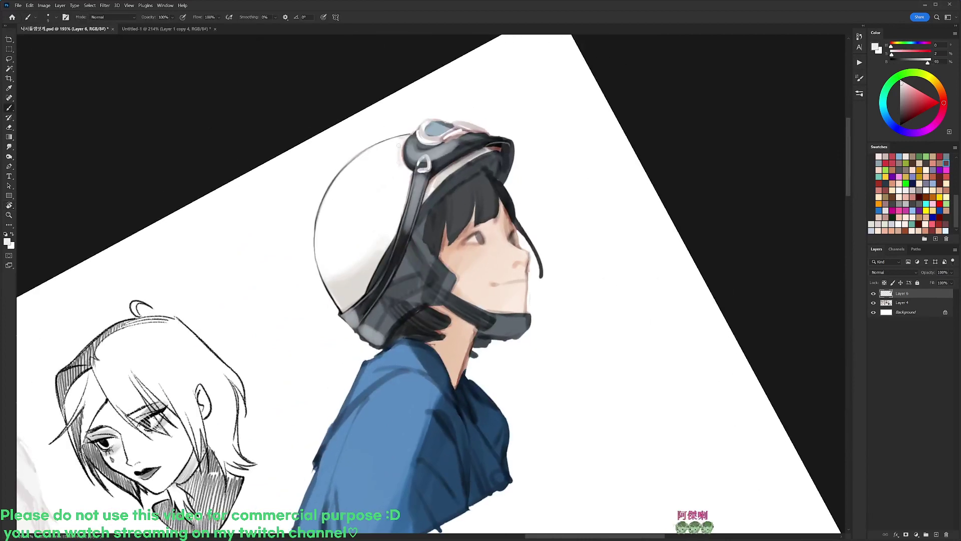
{"action": "left_click", "coordinate": [406, 161], "text": "alt"}
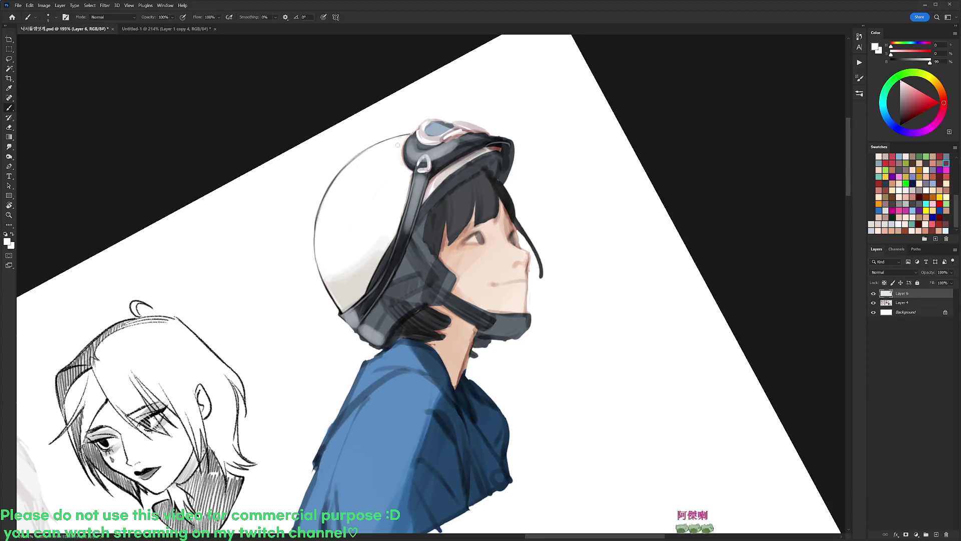
- Define the dark edge between the side strap and the helmet's front rim with black and sampled greys
{"action": "key", "text": "r"}
{"action": "mouse_move", "coordinate": [689, 125]}
{"action": "left_mouse_down"}
{"action": "mouse_move", "coordinate": [686, 133]}
{"action": "mouse_move", "coordinate": [673, 108]}
{"action": "left_mouse_up"}
{"action": "key", "text": "d"}
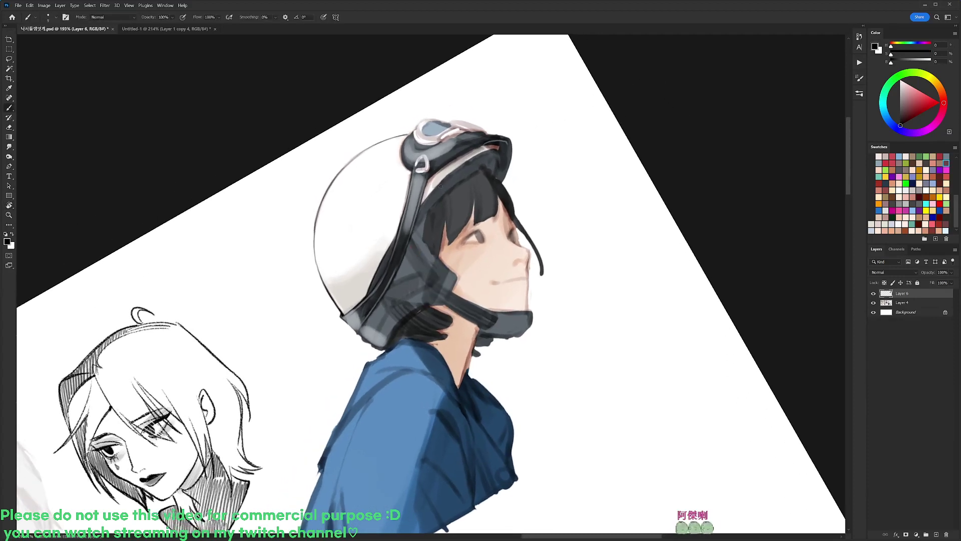
{"action": "left_click", "coordinate": [420, 200], "text": "alt"}
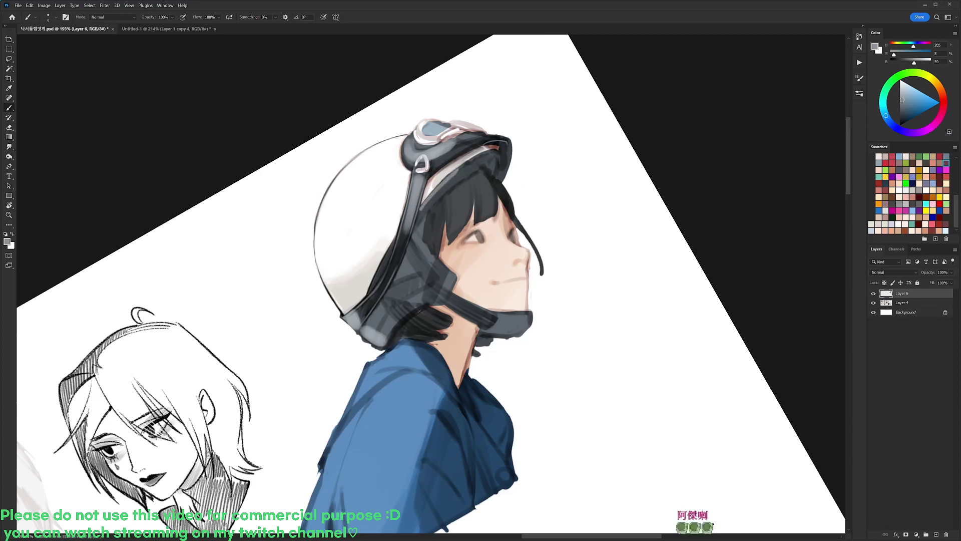
{"action": "key", "text": "d"}
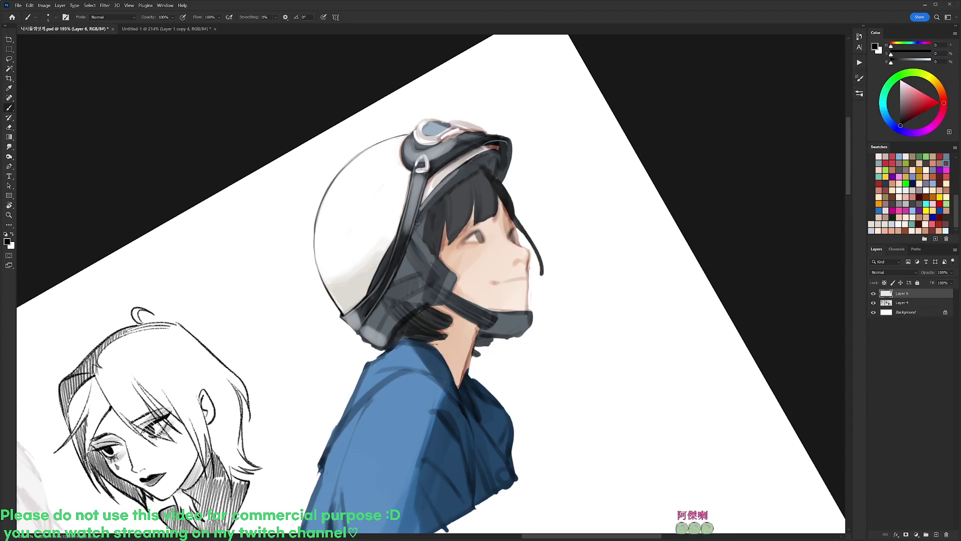
{"action": "left_click_drag", "start_coordinate": [424, 214], "coordinate": [438, 191]}
{"action": "left_click", "coordinate": [420, 216], "text": "alt"}
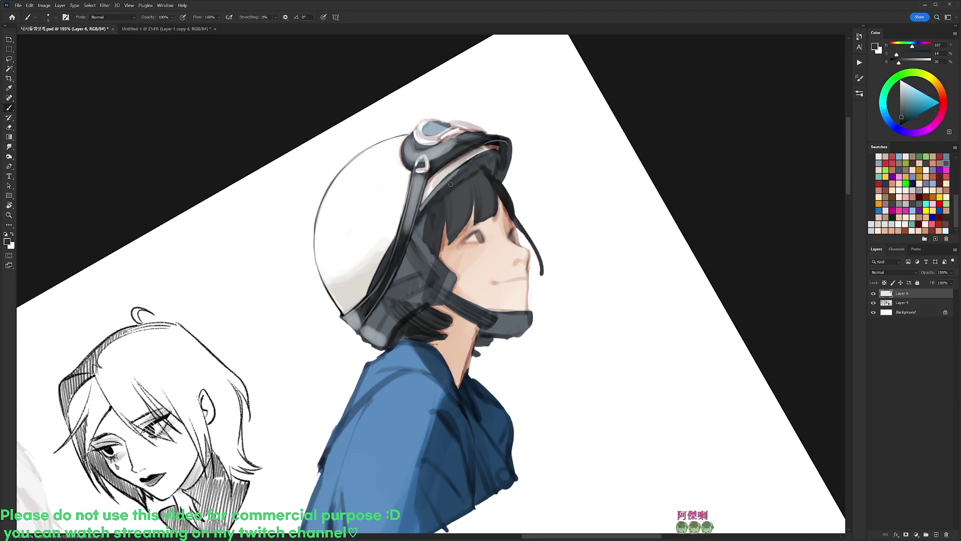
- Rework the edges of the pale trim under the visor with sampled dark grey, brownish grey and black
{"action": "key", "text": "r"}
{"action": "mouse_move", "coordinate": [550, 200]}
{"action": "left_mouse_down"}
{"action": "mouse_move", "coordinate": [453, 88]}
{"action": "mouse_move", "coordinate": [346, 179]}
{"action": "left_mouse_up"}
{"action": "left_click", "coordinate": [343, 220], "text": "alt"}
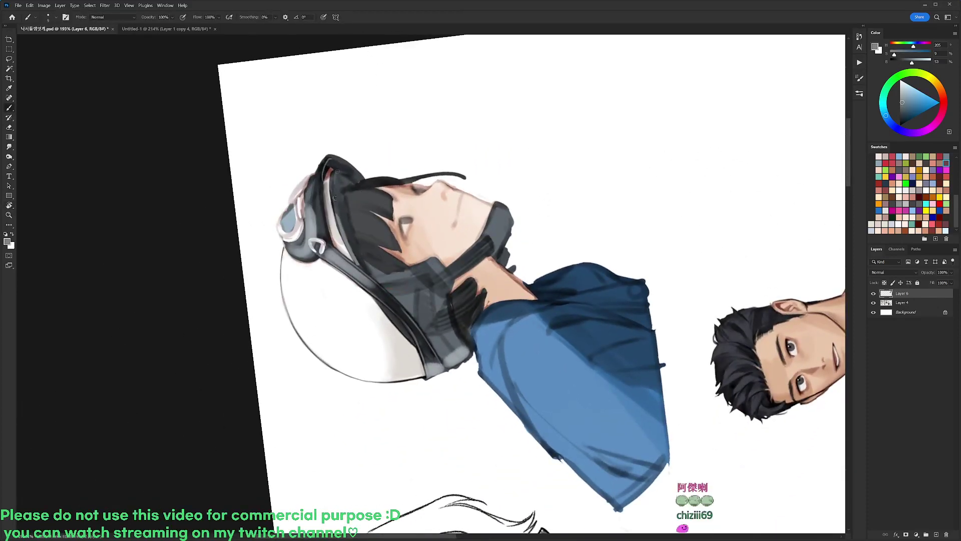
{"action": "left_click", "coordinate": [330, 191], "text": "alt"}
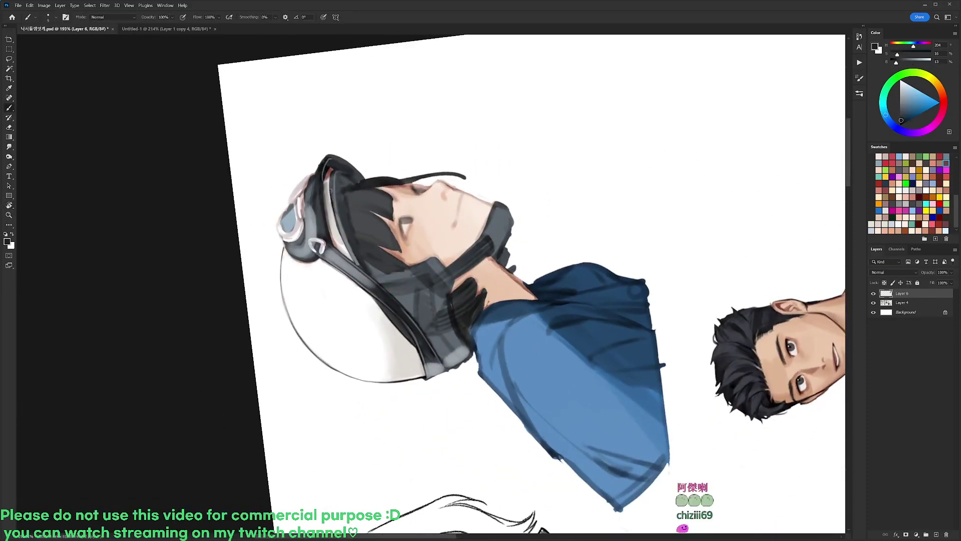
{"action": "left_click_drag", "start_coordinate": [332, 196], "coordinate": [334, 173]}
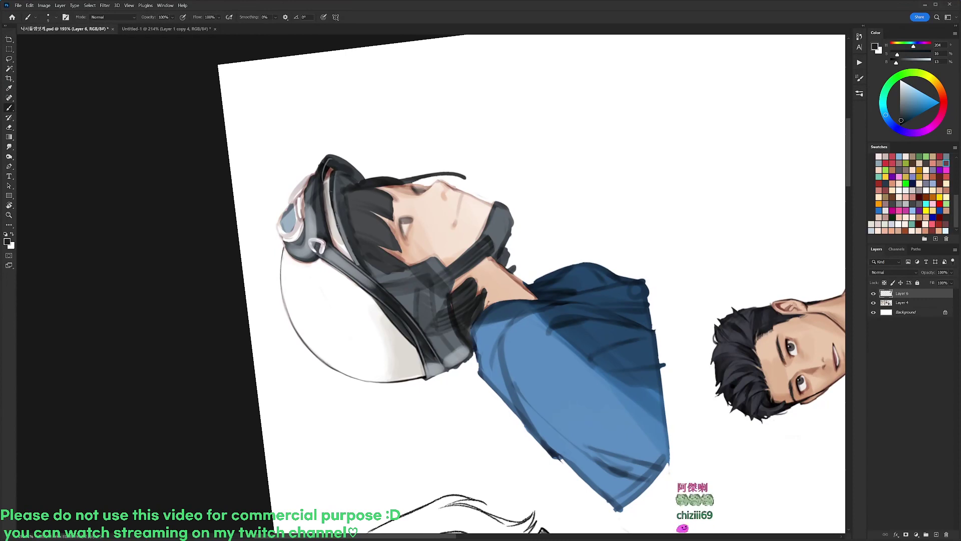
{"action": "left_click", "coordinate": [329, 192], "text": "alt"}
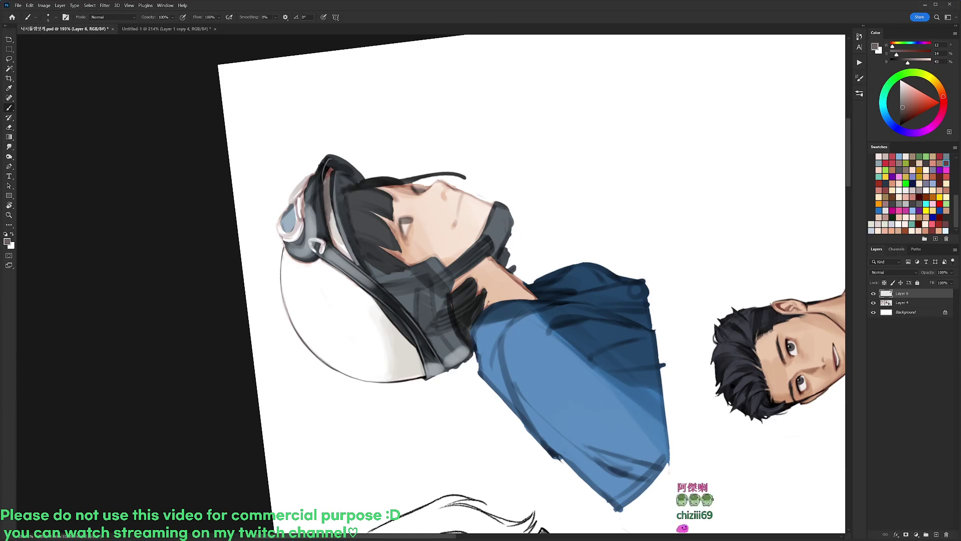
{"action": "key", "text": "d"}
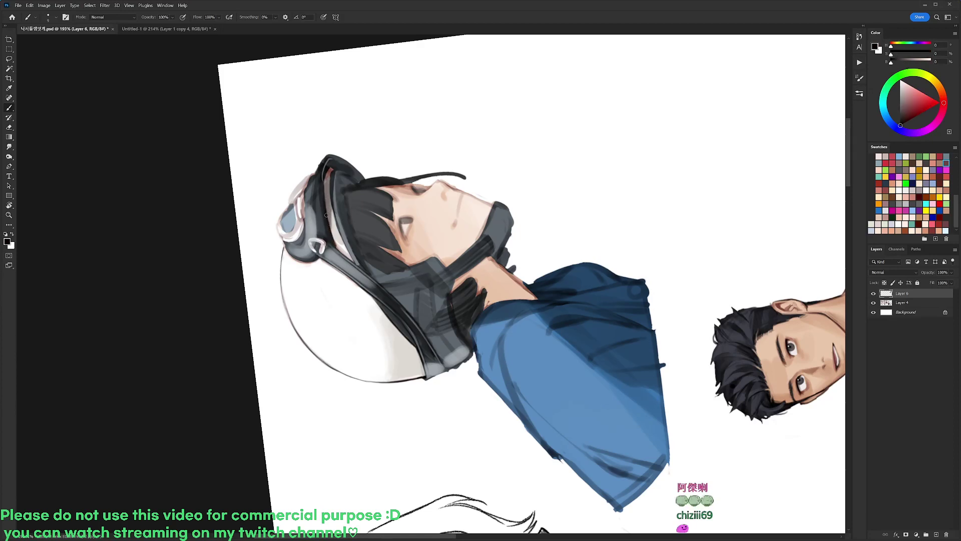
- Refine the helmet's dark front rim above the hair with thin strokes of black and sampled dark greys
{"action": "key", "text": "r"}
{"action": "mouse_move", "coordinate": [562, 84]}
{"action": "left_mouse_down"}
{"action": "mouse_move", "coordinate": [523, 228]}
{"action": "mouse_move", "coordinate": [510, 189]}
{"action": "mouse_move", "coordinate": [501, 191]}
{"action": "left_mouse_up"}
{"action": "key", "text": "b"}
{"action": "key", "text": "r"}
{"action": "key", "text": "b"}
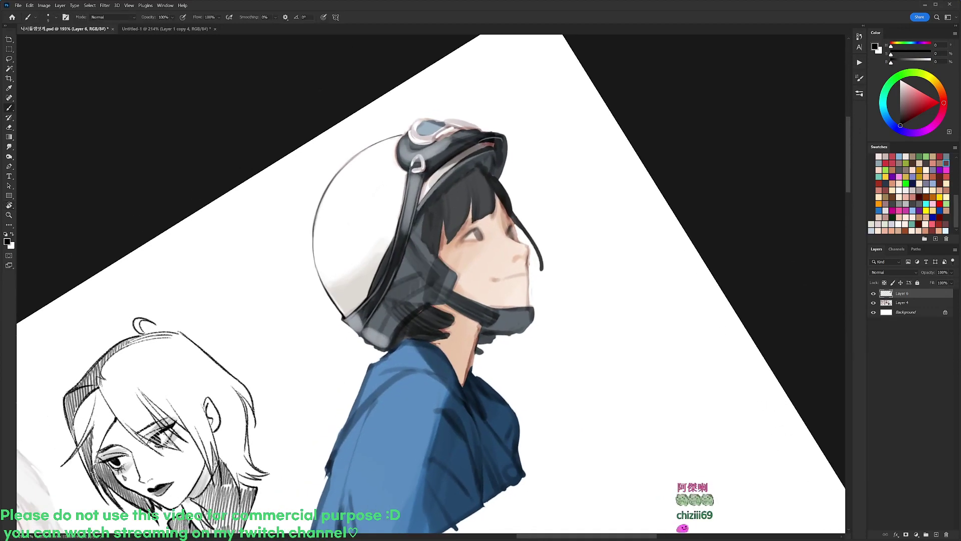
{"action": "left_click", "coordinate": [438, 203], "text": "alt"}
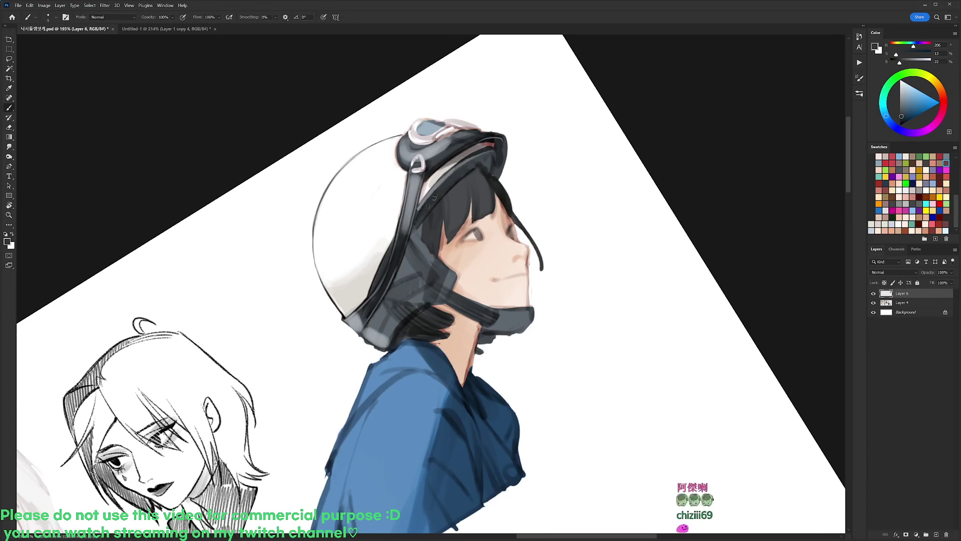
{"action": "left_click", "coordinate": [477, 165], "text": "alt"}
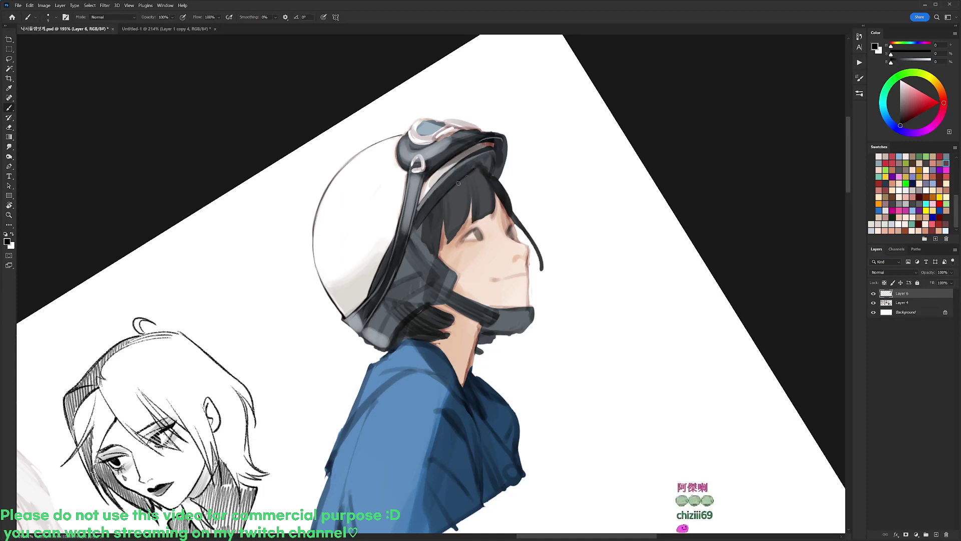
{"action": "left_click", "coordinate": [484, 154], "text": "alt"}
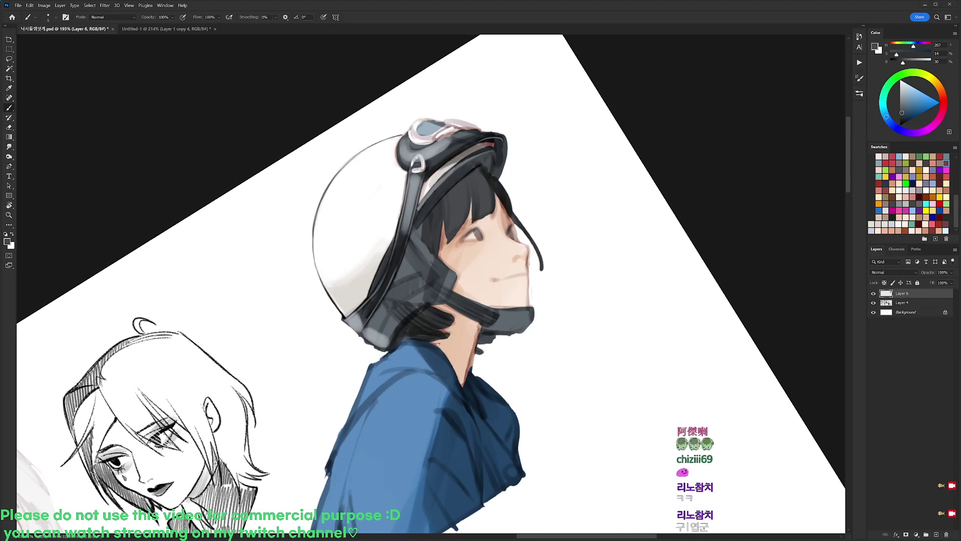
- Shade the front of the helmet rim above the fringe with sampled greys, using a larger round brush
{"action": "key", "text": "r"}
{"action": "left_click_drag", "start_coordinate": [531, 132], "coordinate": [577, 202]}
{"action": "key", "text": "d"}
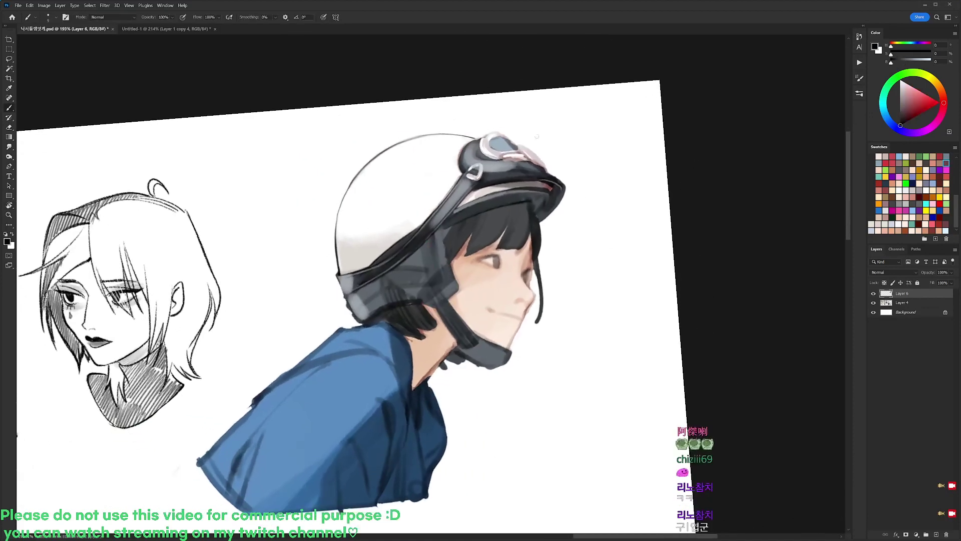
{"action": "right_click", "coordinate": [539, 135]}
{"action": "double_click", "coordinate": [573, 212]}
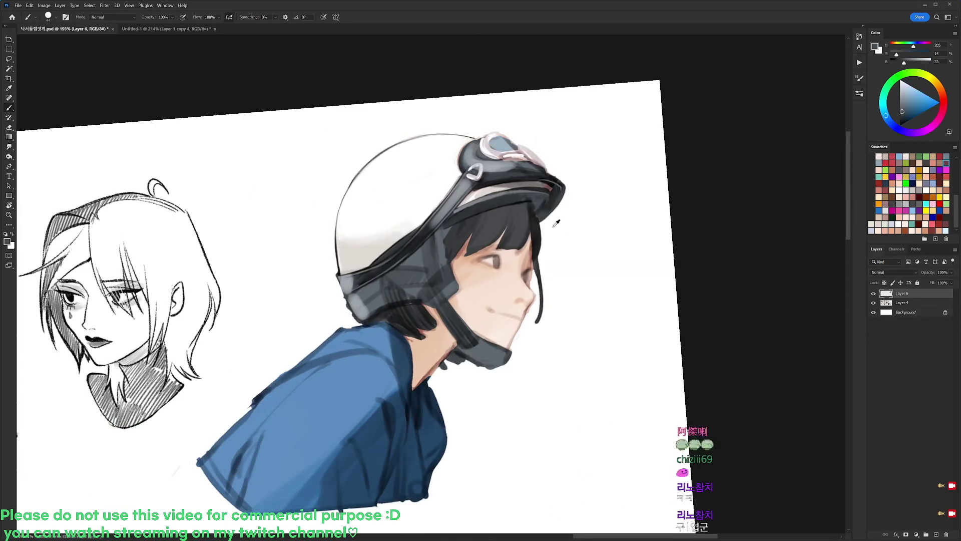
{"action": "key", "text": "x"}
{"action": "left_click", "coordinate": [537, 201], "text": "alt"}
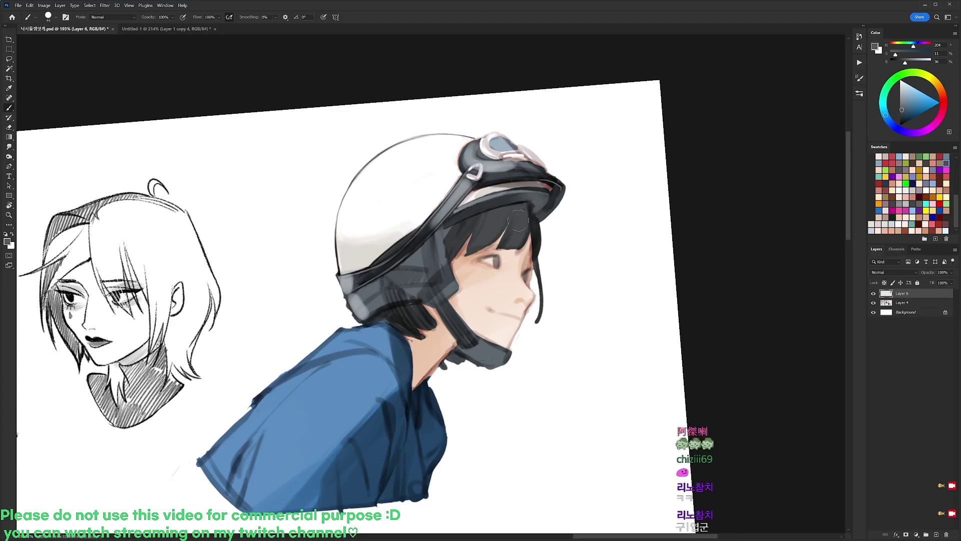
{"action": "key", "text": "d"}
- Refine the light grey highlight on the helmet's front rim with a smaller round brush and sampled mid-grey
{"action": "right_click", "coordinate": [552, 157]}
{"action": "left_click", "coordinate": [590, 225]}
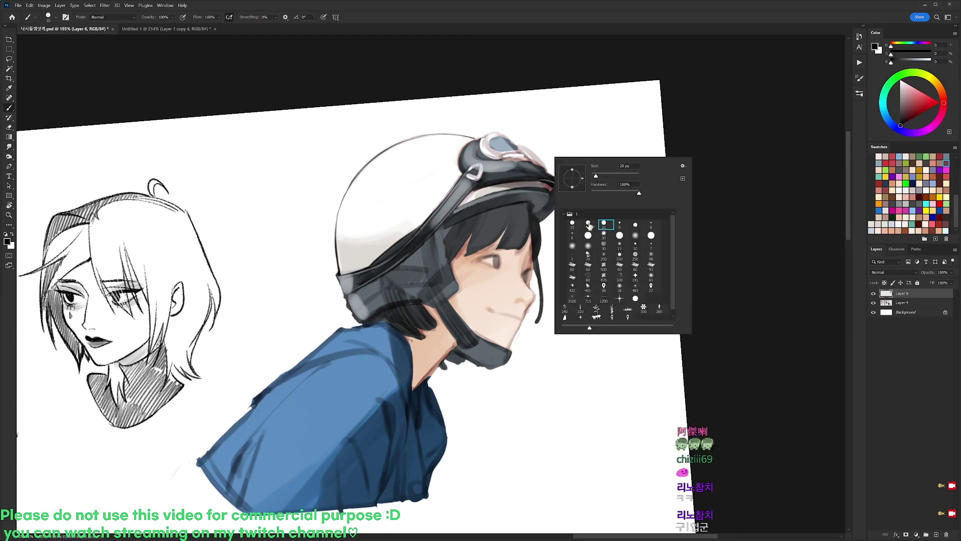
{"action": "left_click", "coordinate": [508, 192], "text": "alt"}
{"action": "key", "text": "r"}
{"action": "left_click_drag", "start_coordinate": [559, 204], "coordinate": [392, 133]}
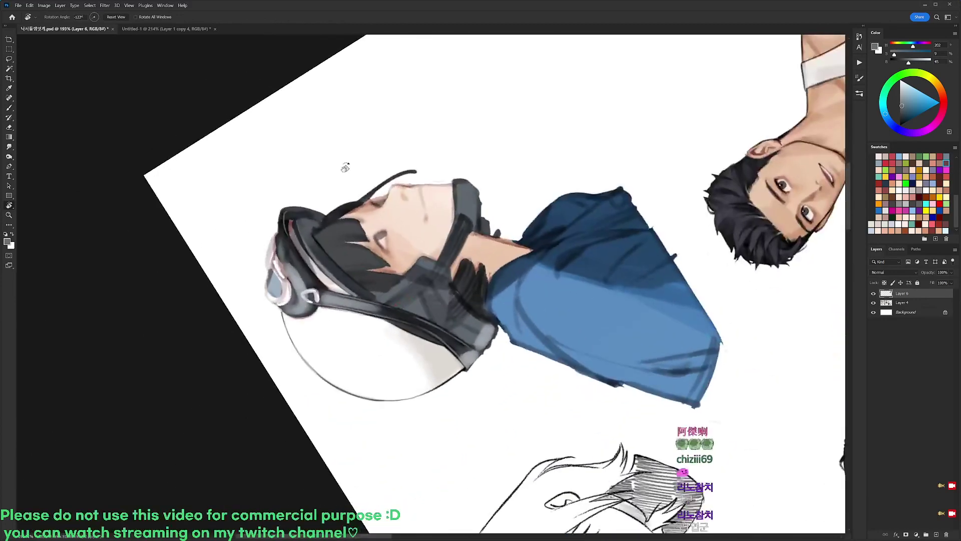
{"action": "key", "text": "d"}
{"action": "key", "text": "b"}
{"action": "key", "text": "x"}
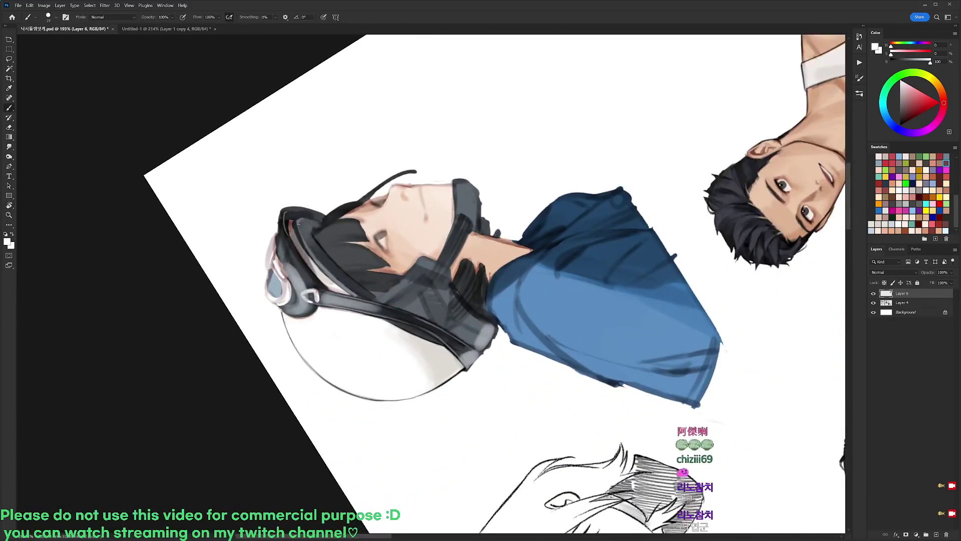
{"action": "left_click", "coordinate": [299, 223], "text": "alt"}
- Paint over the reddish end of the trim at the visor's front tip with sampled dark grey and black
{"action": "key", "text": "r"}
{"action": "mouse_move", "coordinate": [521, 200]}
{"action": "left_mouse_down"}
{"action": "mouse_move", "coordinate": [521, 393]}
{"action": "mouse_move", "coordinate": [491, 400]}
{"action": "left_mouse_up"}
{"action": "key", "text": "d"}
{"action": "key", "text": "b"}
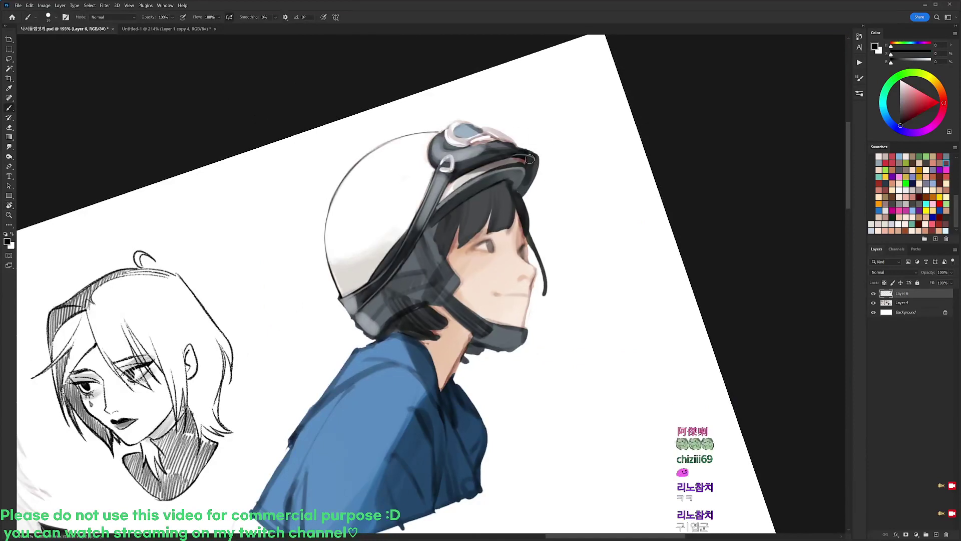
{"action": "left_click", "coordinate": [531, 162], "text": "alt"}
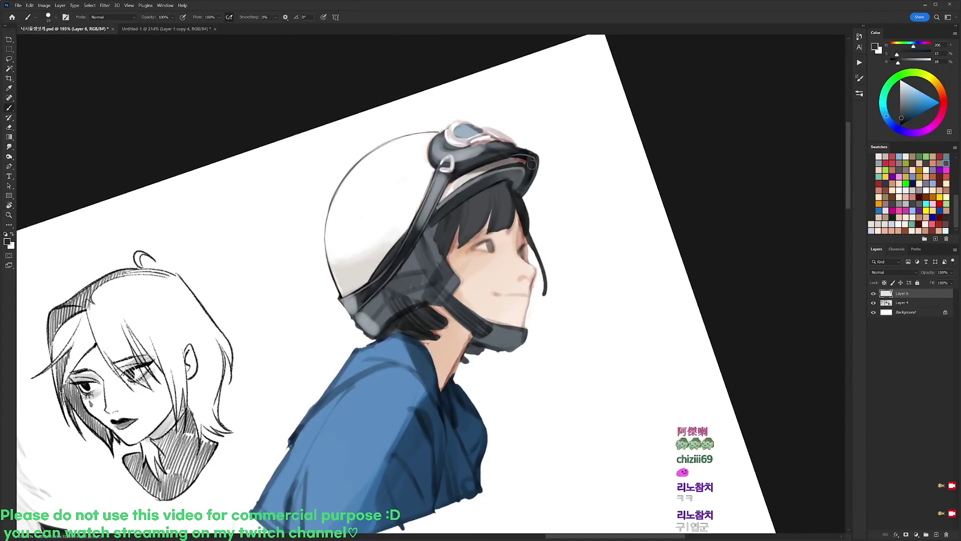
{"action": "key", "text": "d"}
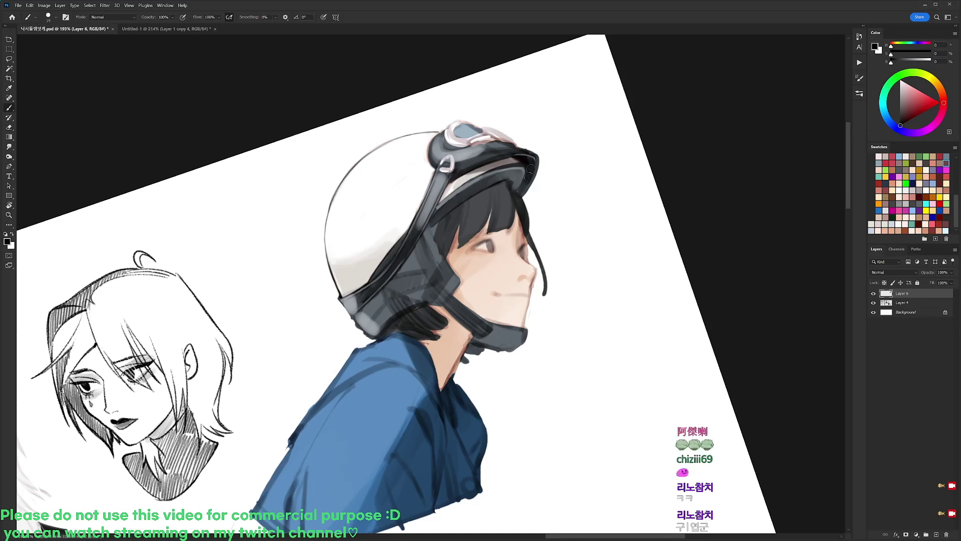
- Paint thin highlights along the dark helmet band beneath the goggles with a small round brush and sampled blue-greys
{"action": "key", "text": "r"}
{"action": "mouse_move", "coordinate": [530, 170]}
{"action": "left_mouse_down"}
{"action": "mouse_move", "coordinate": [519, 146]}
{"action": "mouse_move", "coordinate": [402, 124]}
{"action": "left_mouse_up"}
{"action": "key", "text": "b"}
{"action": "right_click", "coordinate": [390, 123]}
{"action": "double_click", "coordinate": [467, 231]}
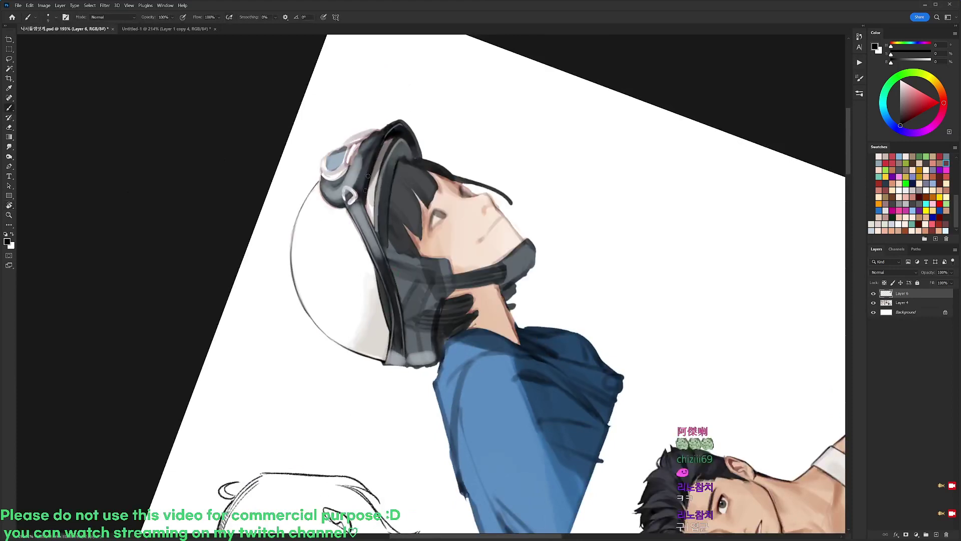
{"action": "left_click_drag", "start_coordinate": [387, 207], "coordinate": [492, 210]}
{"action": "key", "text": "r"}
{"action": "left_click_drag", "start_coordinate": [526, 157], "coordinate": [487, 136]}
{"action": "key", "text": "b"}
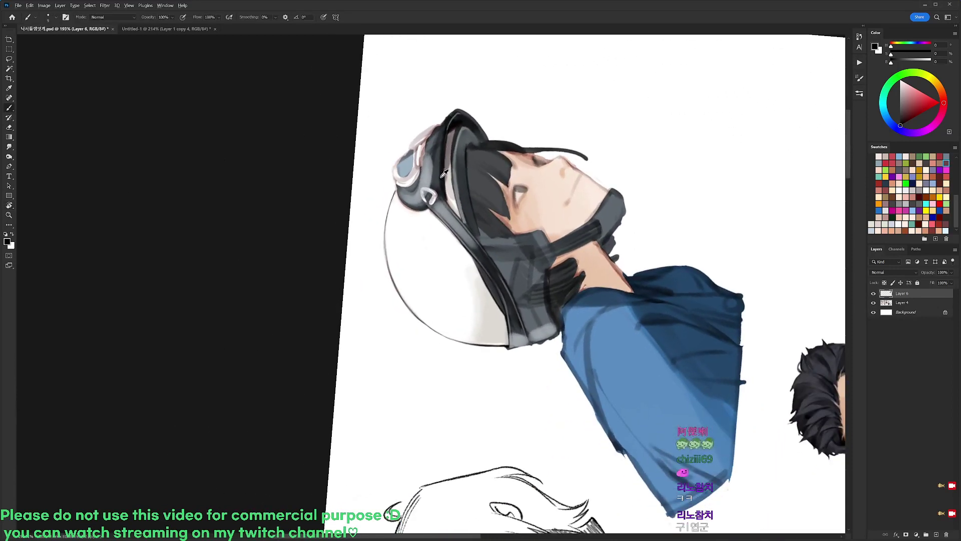
{"action": "left_click", "coordinate": [436, 175], "text": "alt"}
{"action": "left_click", "coordinate": [906, 97]}
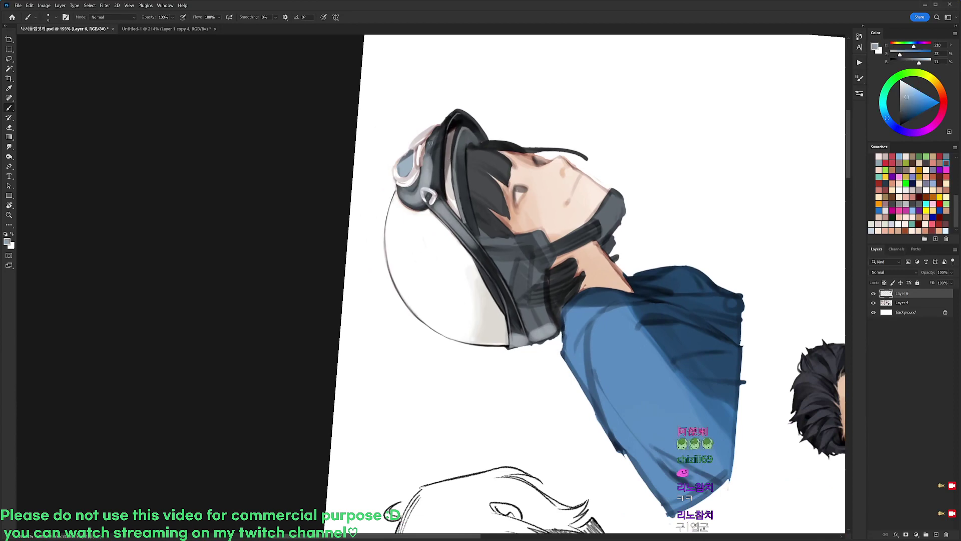
{"action": "left_click_drag", "start_coordinate": [435, 176], "coordinate": [437, 164]}
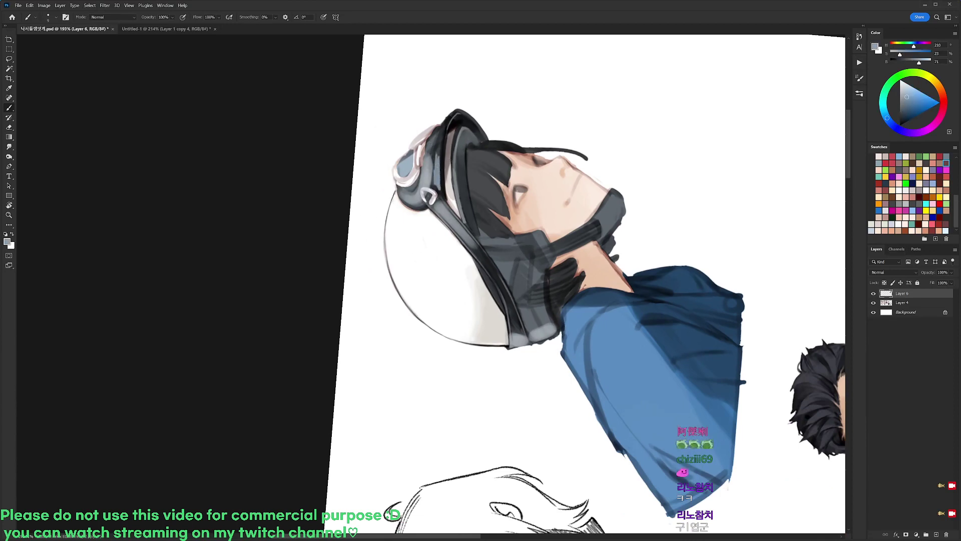
{"action": "left_click", "coordinate": [436, 166], "text": "alt"}
{"action": "left_click_drag", "start_coordinate": [439, 156], "coordinate": [447, 120]}
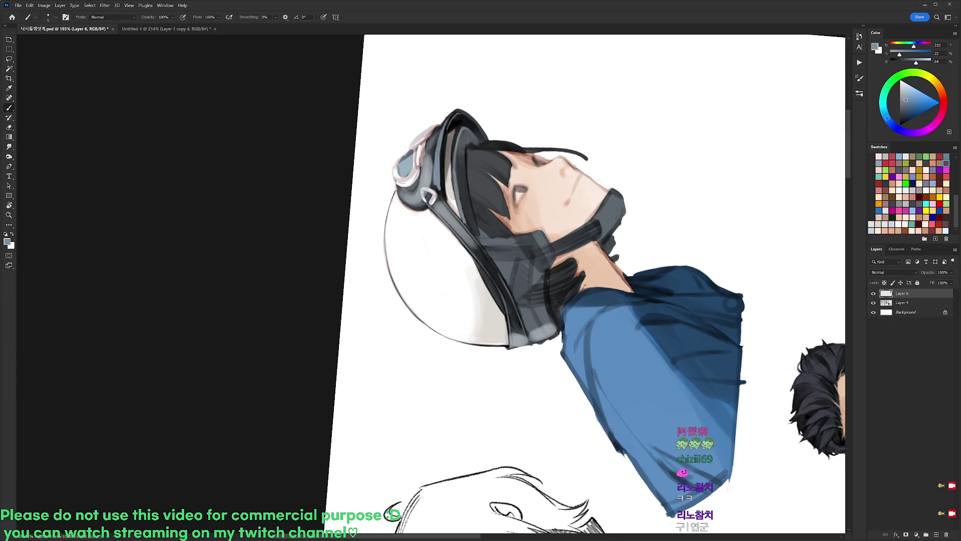
- Touch up the front of the dark band below the goggles with sampled mid-grey
{"action": "key", "text": "e"}
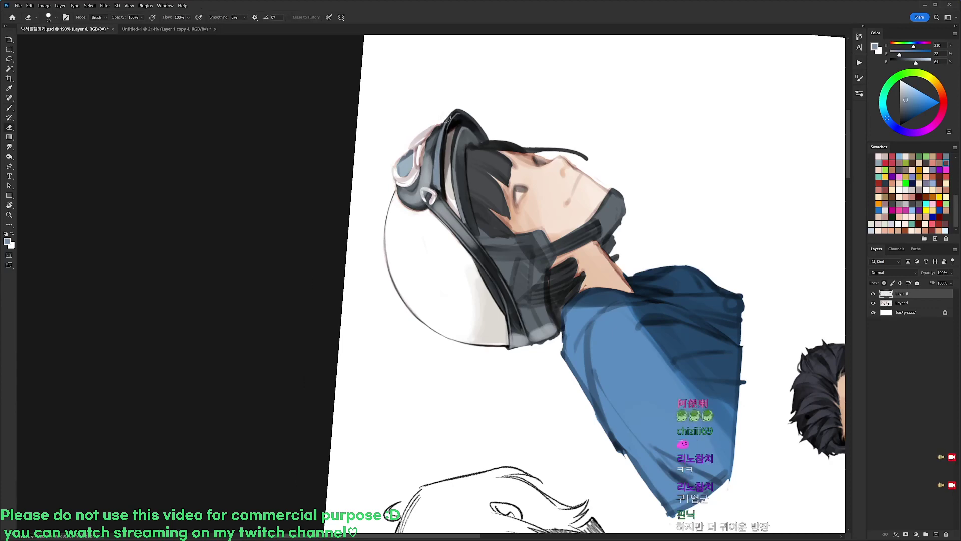
{"action": "key", "text": "r"}
{"action": "left_click_drag", "start_coordinate": [549, 65], "coordinate": [644, 355]}
{"action": "key", "text": "b"}
{"action": "key", "text": "d"}
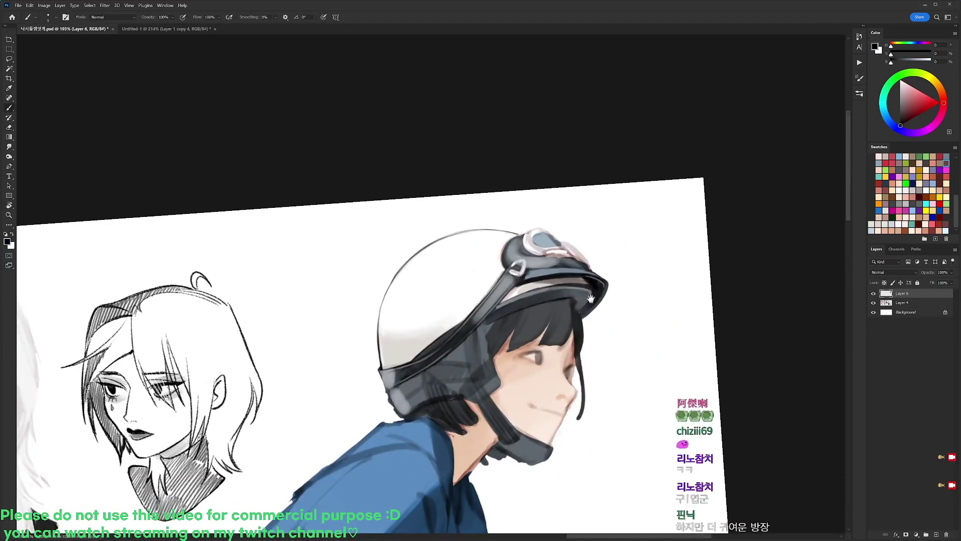
{"action": "left_click_drag", "start_coordinate": [590, 299], "coordinate": [613, 243]}
{"action": "left_click", "coordinate": [560, 217], "text": "alt"}
{"action": "left_click_drag", "start_coordinate": [549, 223], "coordinate": [553, 215]}
- Refine the dark trim at the helmet's lower rear edge with sampled dark grey and black
{"action": "scroll", "coordinate": [559, 210], "scroll_direction": "down", "scroll_amount": 3}
{"action": "key", "text": "r"}
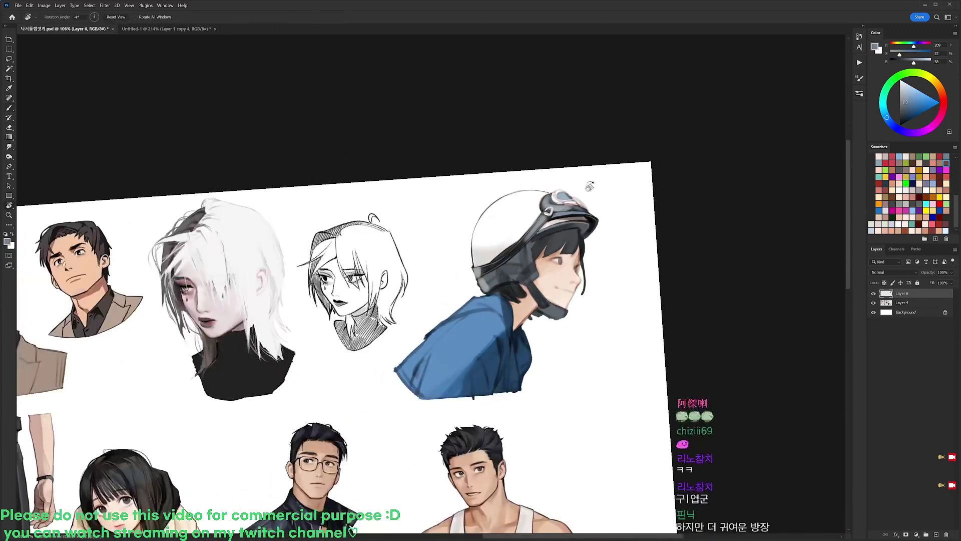
{"action": "left_click_drag", "start_coordinate": [590, 187], "coordinate": [605, 229]}
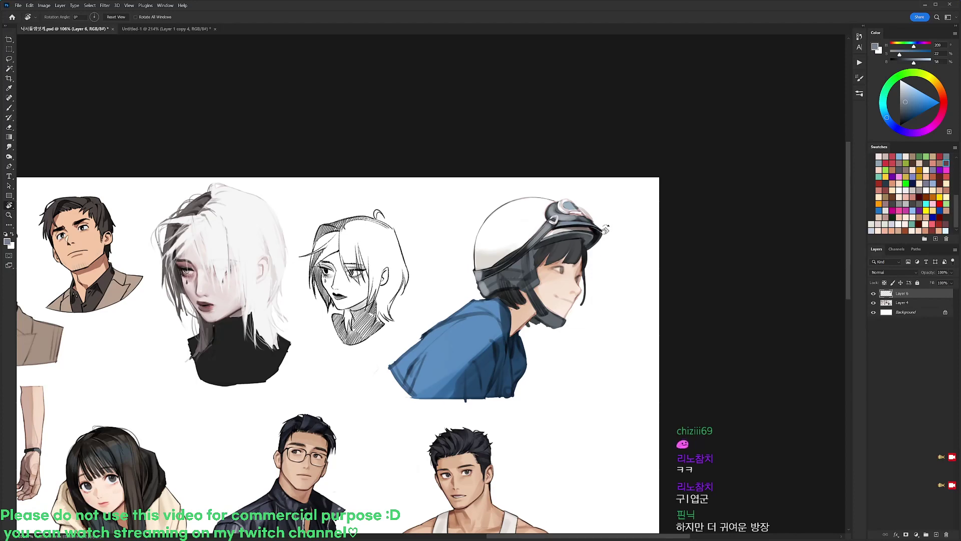
{"action": "key", "text": "b"}
{"action": "scroll", "coordinate": [477, 264], "scroll_direction": "up", "scroll_amount": 5}
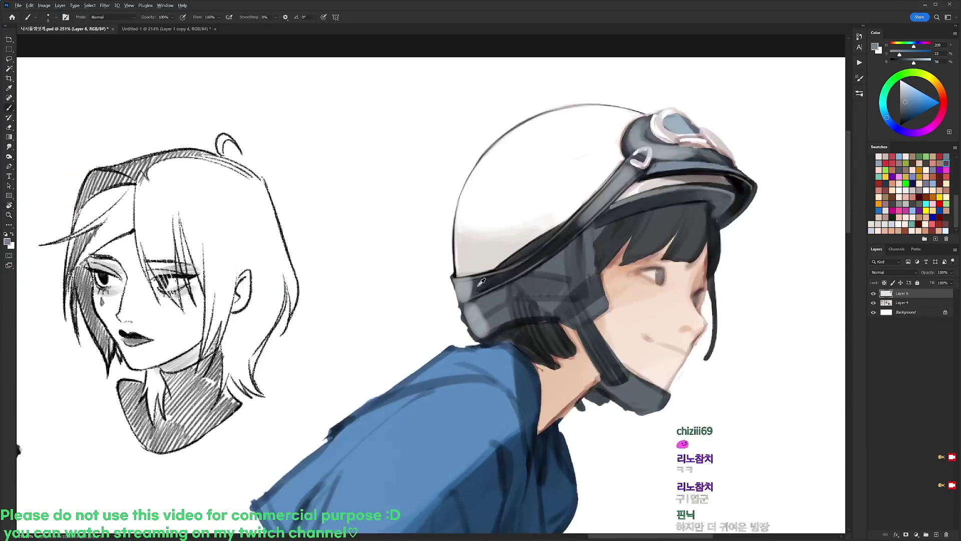
{"action": "left_click", "coordinate": [482, 281], "text": "alt"}
{"action": "key", "text": "d"}
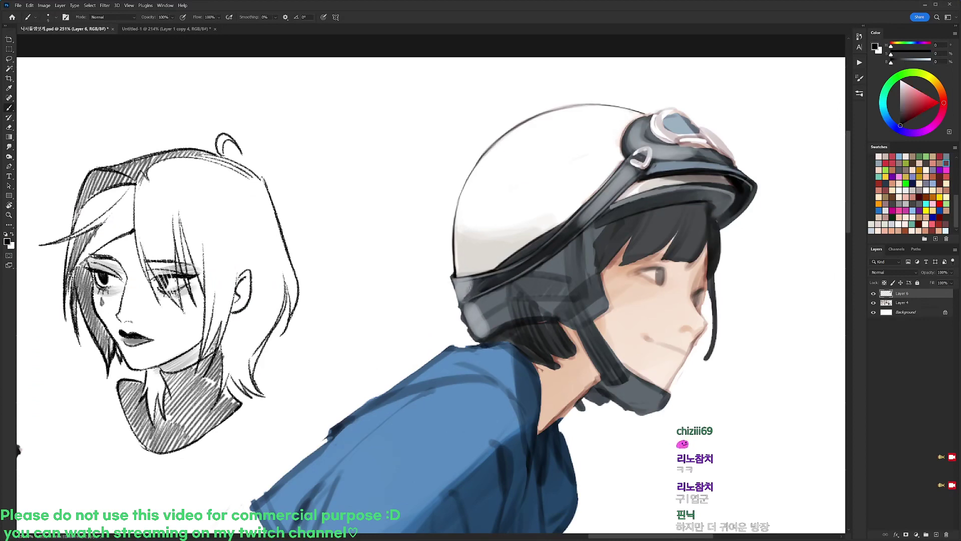
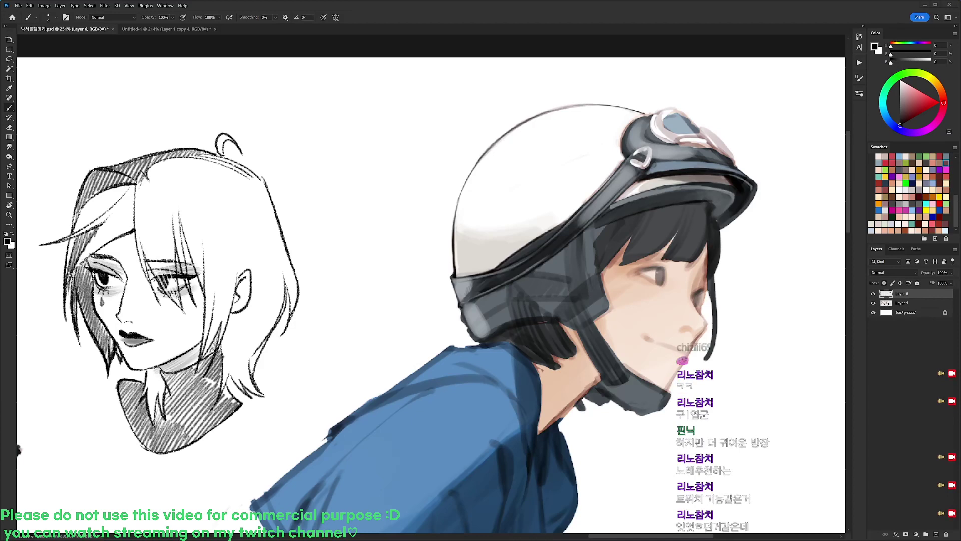
- Clean up the helmet shell's outline from the back up to the goggles with sampled white and black
{"action": "left_click", "coordinate": [483, 202], "text": "alt"}
{"action": "left_click_drag", "start_coordinate": [497, 209], "coordinate": [451, 210]}
{"action": "scroll", "coordinate": [566, 188], "scroll_direction": "up", "scroll_amount": 3}
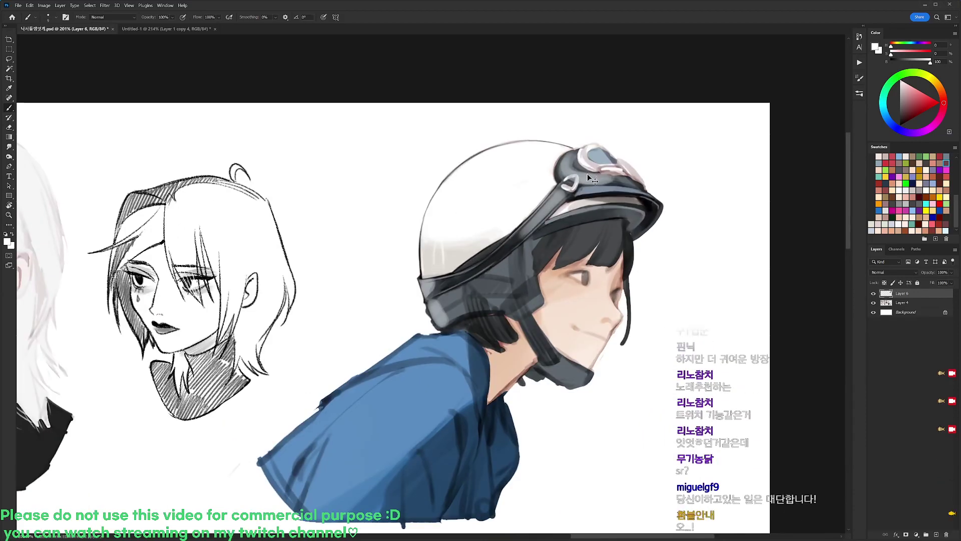
{"action": "left_click_drag", "start_coordinate": [608, 171], "coordinate": [576, 188]}
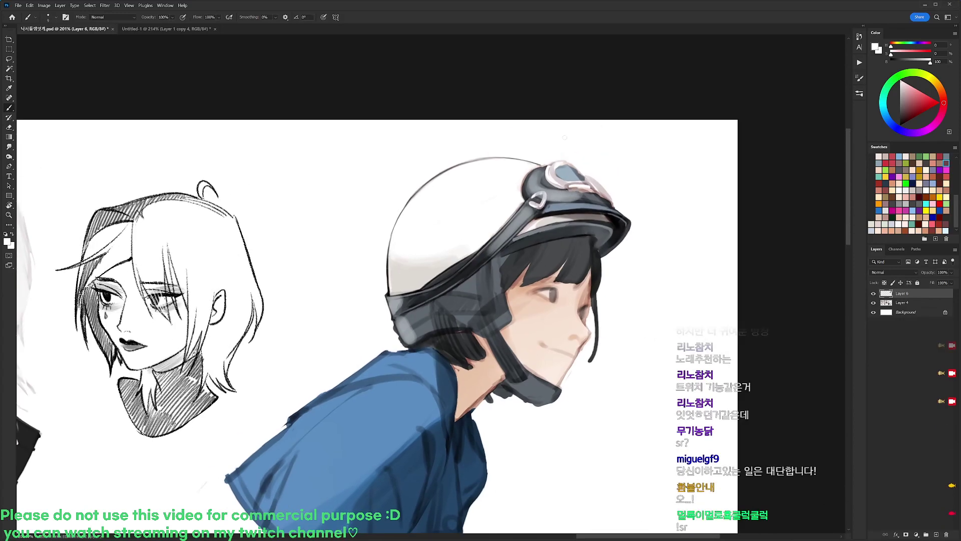
{"action": "key", "text": "d"}
{"action": "mouse_move", "coordinate": [530, 156]}
{"action": "left_mouse_down"}
{"action": "mouse_move", "coordinate": [541, 156]}
{"action": "mouse_move", "coordinate": [521, 195]}
{"action": "left_mouse_up"}
{"action": "left_click", "coordinate": [532, 175], "text": "alt"}
{"action": "left_click", "coordinate": [518, 202], "text": "alt"}
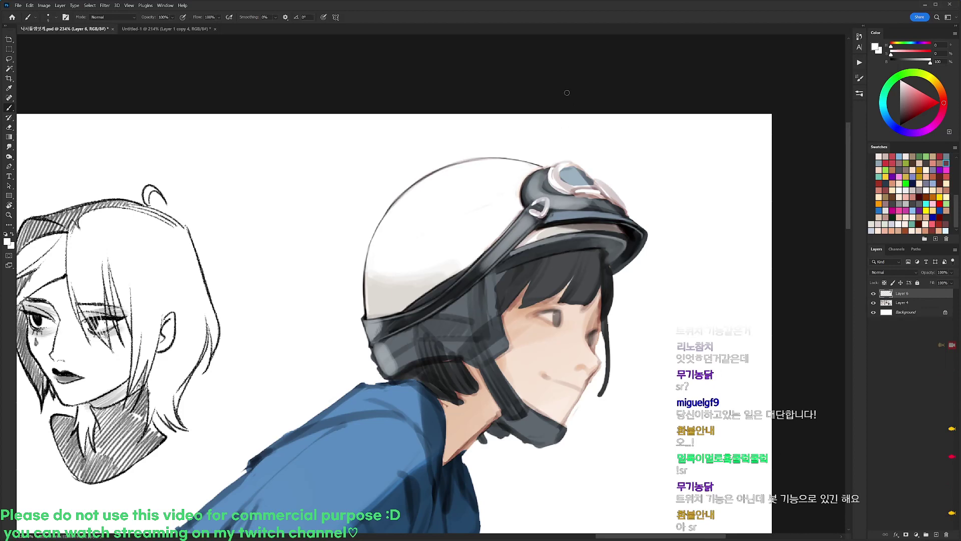
- Block in a broader white side frame around the goggles with a 20 px round brush and sampled white and greys
{"action": "key", "text": "d"}
{"action": "left_click", "coordinate": [553, 177], "text": "alt"}
{"action": "mouse_move", "coordinate": [544, 175]}
{"action": "left_mouse_down"}
{"action": "mouse_move", "coordinate": [541, 190]}
{"action": "mouse_move", "coordinate": [572, 192]}
{"action": "left_mouse_up"}
{"action": "right_click", "coordinate": [591, 174]}
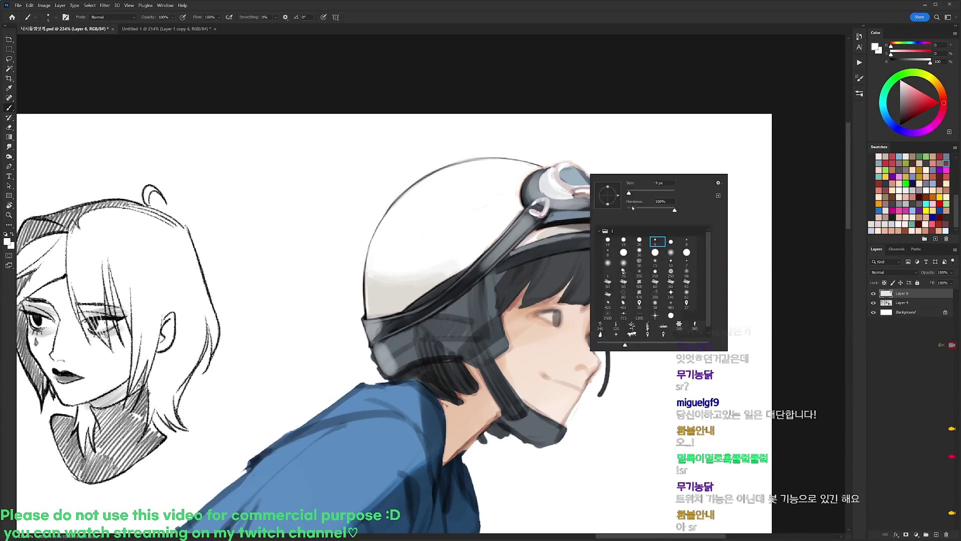
{"action": "left_click", "coordinate": [639, 242]}
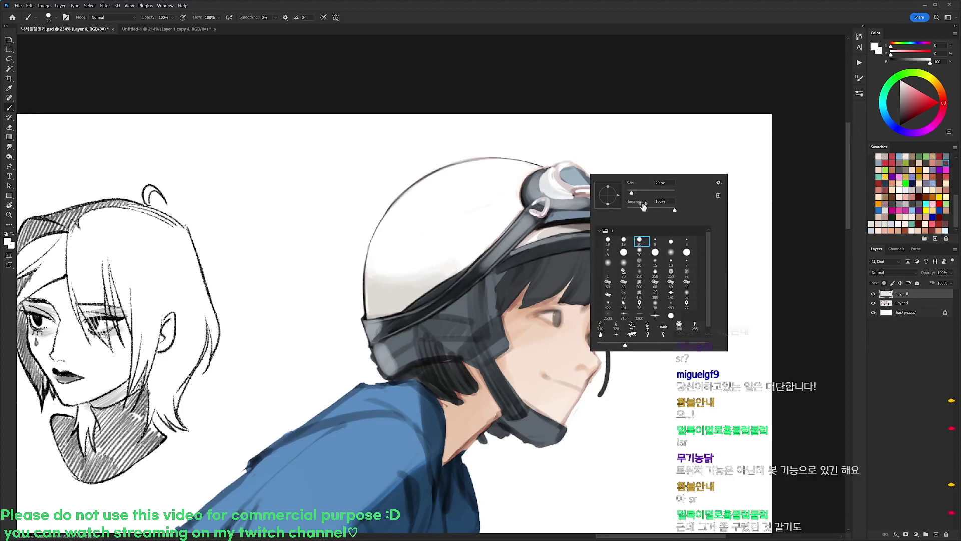
{"action": "left_click", "coordinate": [552, 174], "text": "alt"}
{"action": "mouse_move", "coordinate": [549, 171]}
{"action": "left_mouse_down"}
{"action": "mouse_move", "coordinate": [543, 192]}
{"action": "mouse_move", "coordinate": [559, 181]}
{"action": "mouse_move", "coordinate": [548, 194]}
{"action": "mouse_move", "coordinate": [571, 196]}
{"action": "mouse_move", "coordinate": [552, 184]}
{"action": "mouse_move", "coordinate": [589, 194]}
{"action": "mouse_move", "coordinate": [659, 294]}
{"action": "mouse_move", "coordinate": [565, 391]}
{"action": "left_mouse_up"}
{"action": "left_click", "coordinate": [560, 171], "text": "alt"}
{"action": "left_click", "coordinate": [572, 180], "text": "alt"}
- Shape the curved goggle frame and the area around the lens with sampled white and light blue-grey
{"action": "key", "text": "r"}
{"action": "left_click_drag", "start_coordinate": [517, 312], "coordinate": [474, 220]}
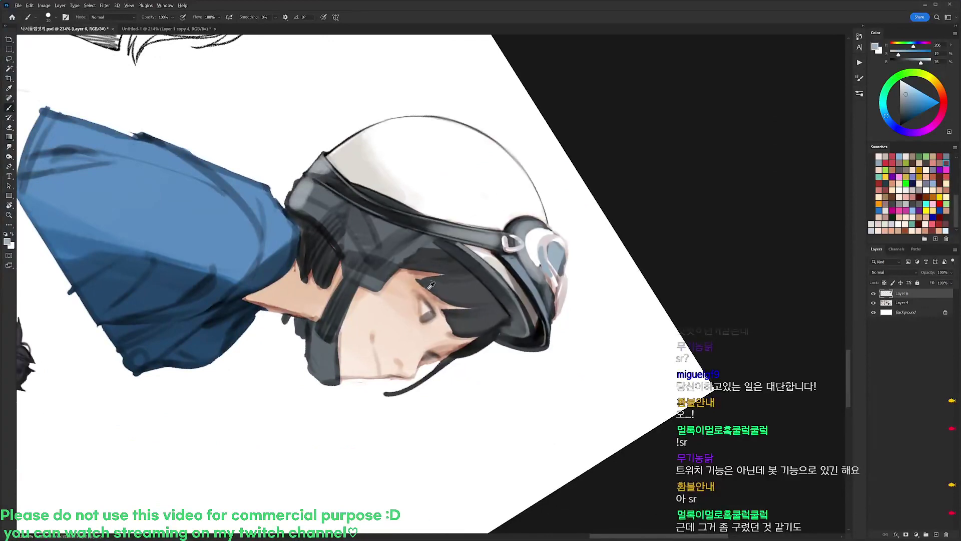
{"action": "left_click", "coordinate": [429, 285], "text": "alt"}
{"action": "mouse_move", "coordinate": [542, 261]}
{"action": "left_mouse_down"}
{"action": "mouse_move", "coordinate": [553, 270]}
{"action": "mouse_move", "coordinate": [549, 282]}
{"action": "mouse_move", "coordinate": [375, 200]}
{"action": "mouse_move", "coordinate": [415, 234]}
{"action": "left_mouse_up"}
{"action": "left_click", "coordinate": [535, 251], "text": "alt"}
{"action": "key", "text": "r"}
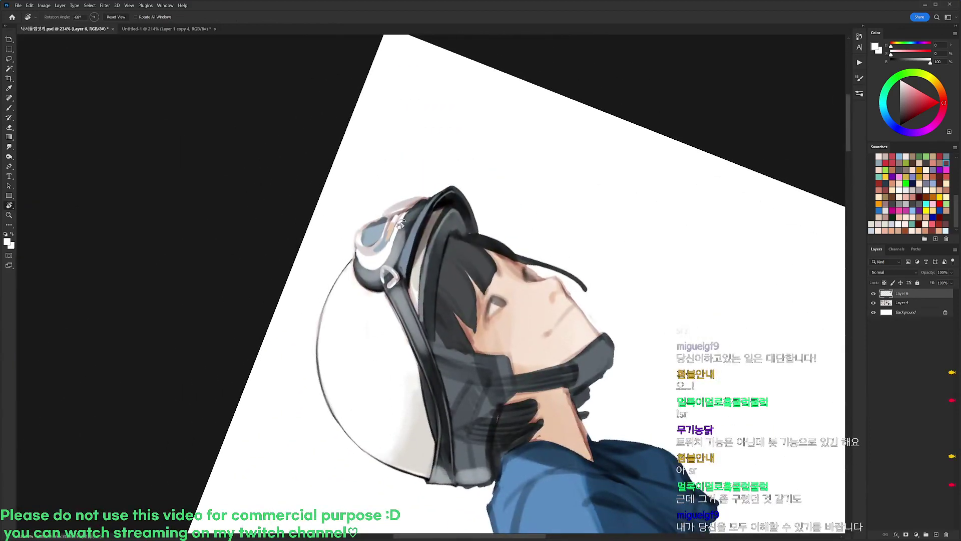
{"action": "key", "text": "b"}
{"action": "left_click", "coordinate": [382, 242], "text": "alt"}
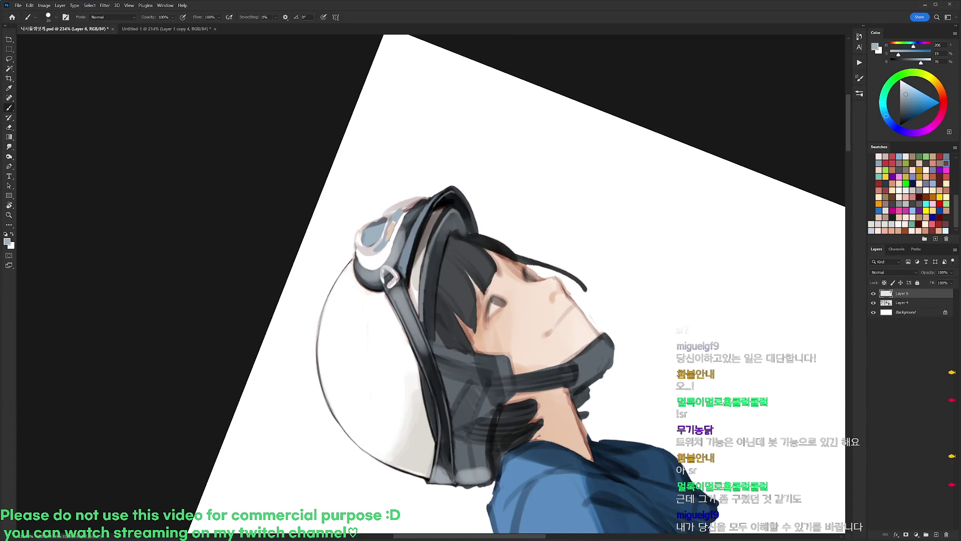
- Smooth the curve of the goggle frame around the lens with sampled white
{"action": "key", "text": "r"}
{"action": "left_click_drag", "start_coordinate": [540, 231], "coordinate": [414, 418]}
{"action": "key", "text": "b"}
{"action": "left_click", "coordinate": [503, 237], "text": "alt"}
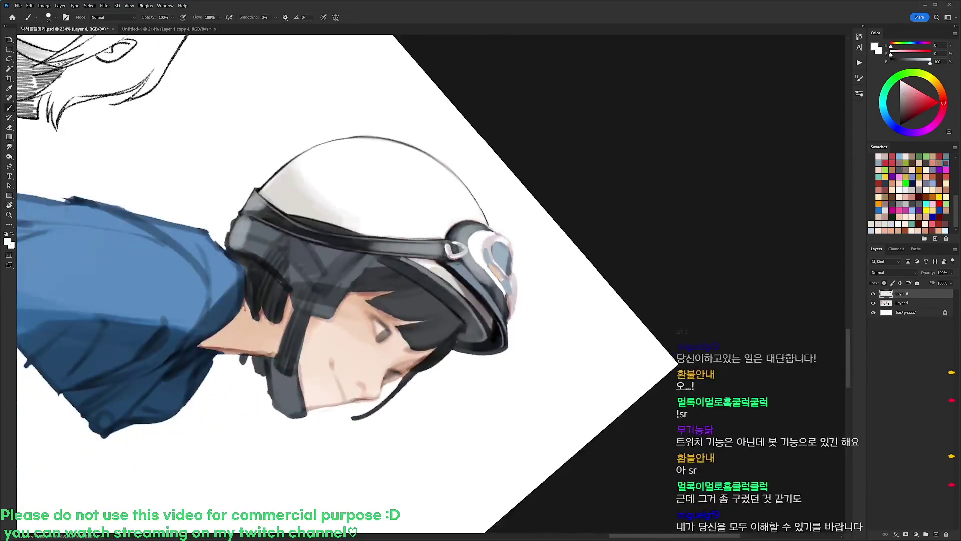
{"action": "mouse_move", "coordinate": [496, 239]}
{"action": "left_mouse_down"}
{"action": "mouse_move", "coordinate": [490, 256]}
{"action": "mouse_move", "coordinate": [505, 276]}
{"action": "left_mouse_up"}
- Draw small dark vent holes in the white goggle frame with a thin round brush, using black and sampled grey
{"action": "key", "text": "d"}
{"action": "right_click", "coordinate": [476, 216]}
{"action": "double_click", "coordinate": [546, 286]}
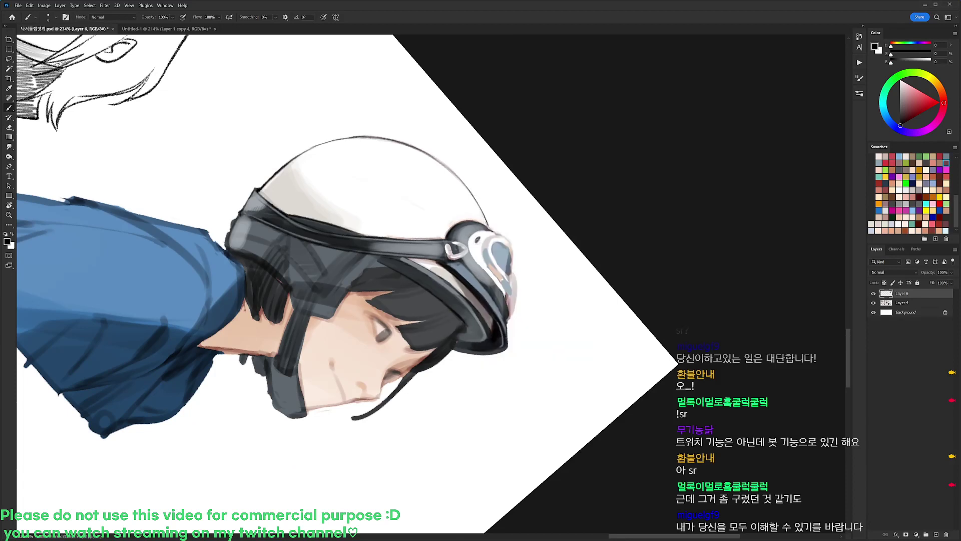
{"action": "left_click", "coordinate": [474, 229], "text": "alt"}
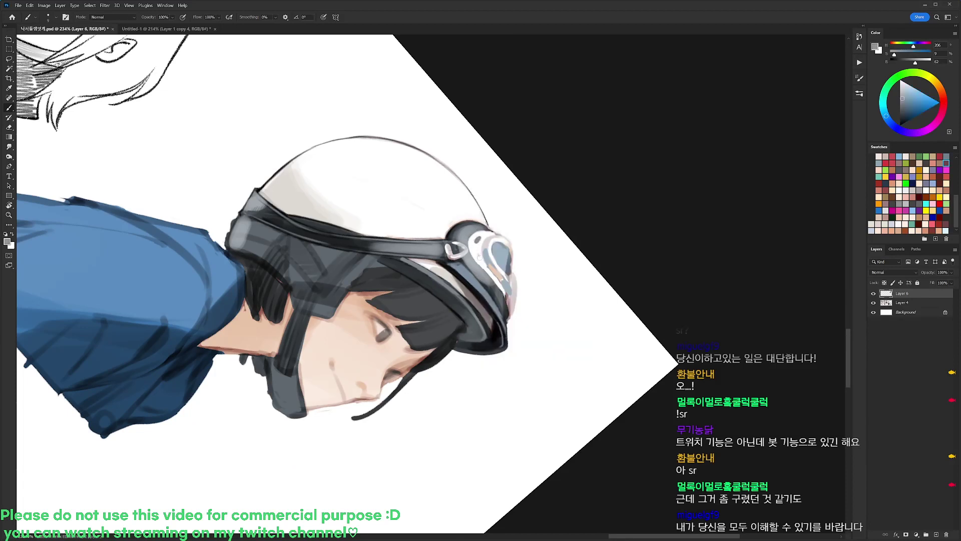
{"action": "key", "text": "d"}
{"action": "left_click_drag", "start_coordinate": [469, 238], "coordinate": [493, 285]}
- Refine the holes and rear edge of the goggle frame with sampled colour, black and white
{"action": "key", "text": "r"}
{"action": "mouse_move", "coordinate": [521, 236]}
{"action": "left_mouse_down"}
{"action": "mouse_move", "coordinate": [465, 167]}
{"action": "mouse_move", "coordinate": [345, 243]}
{"action": "left_mouse_up"}
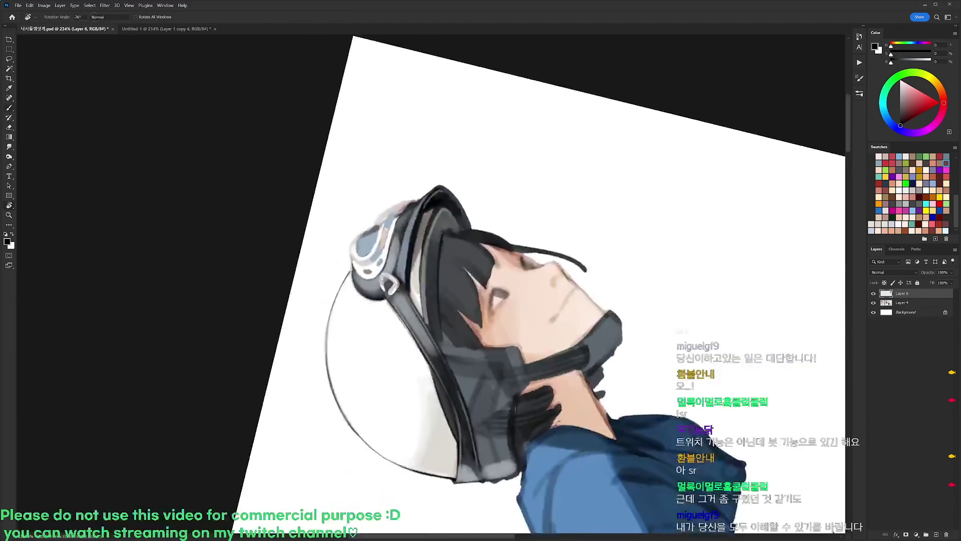
{"action": "left_click", "coordinate": [368, 260], "text": "alt"}
{"action": "key", "text": "d"}
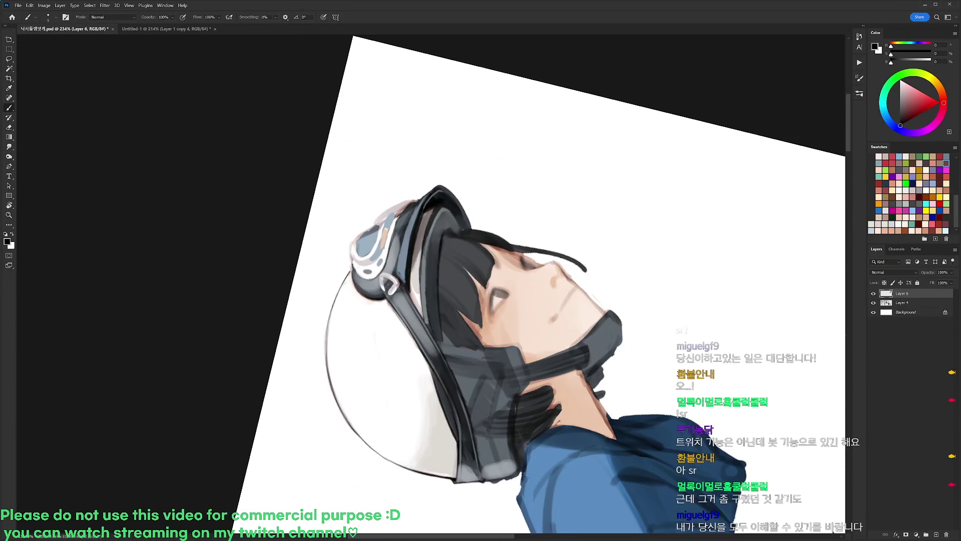
{"action": "key", "text": "x"}
{"action": "left_click_drag", "start_coordinate": [358, 265], "coordinate": [358, 277]}
{"action": "key", "text": "x"}
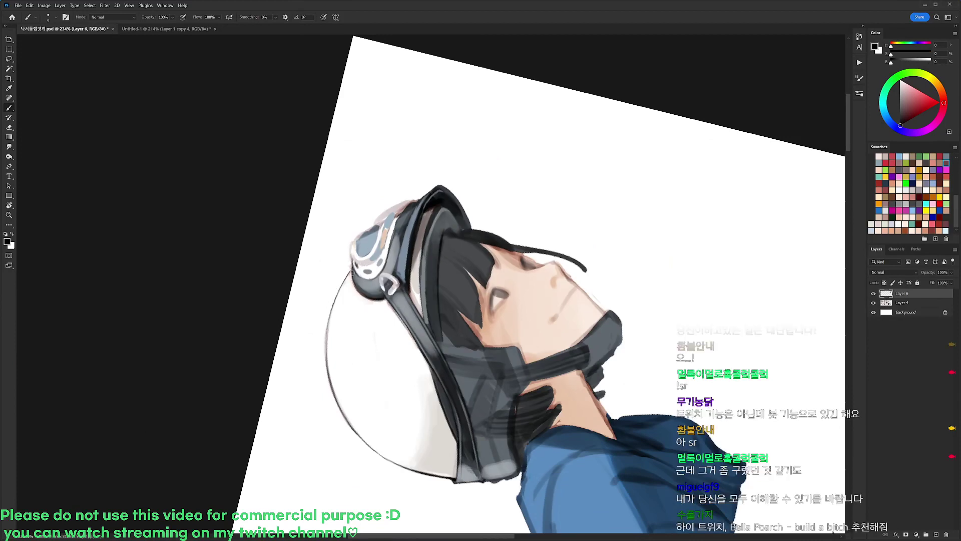
- Rework the metal strap buckle beside the goggles with sampled light grey and black
{"action": "key", "text": "e"}
{"action": "key", "text": "r"}
{"action": "mouse_move", "coordinate": [574, 162]}
{"action": "left_mouse_down"}
{"action": "mouse_move", "coordinate": [599, 200]}
{"action": "mouse_move", "coordinate": [411, 426]}
{"action": "left_mouse_up"}
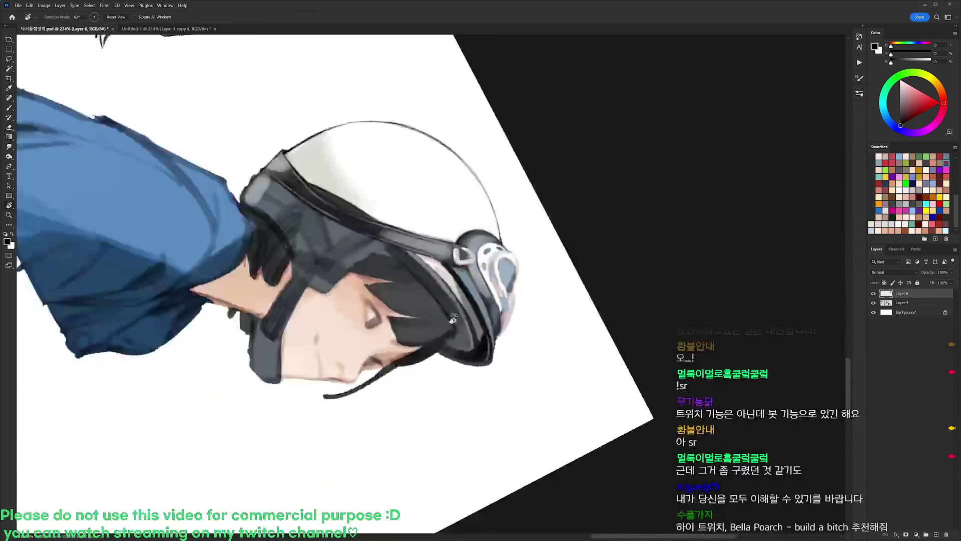
{"action": "key", "text": "b"}
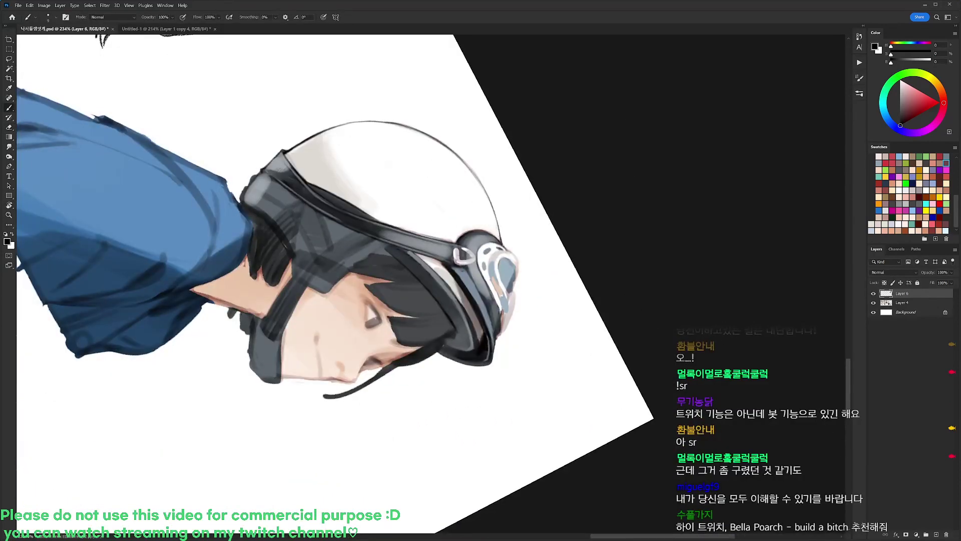
{"action": "left_click", "coordinate": [473, 246], "text": "alt"}
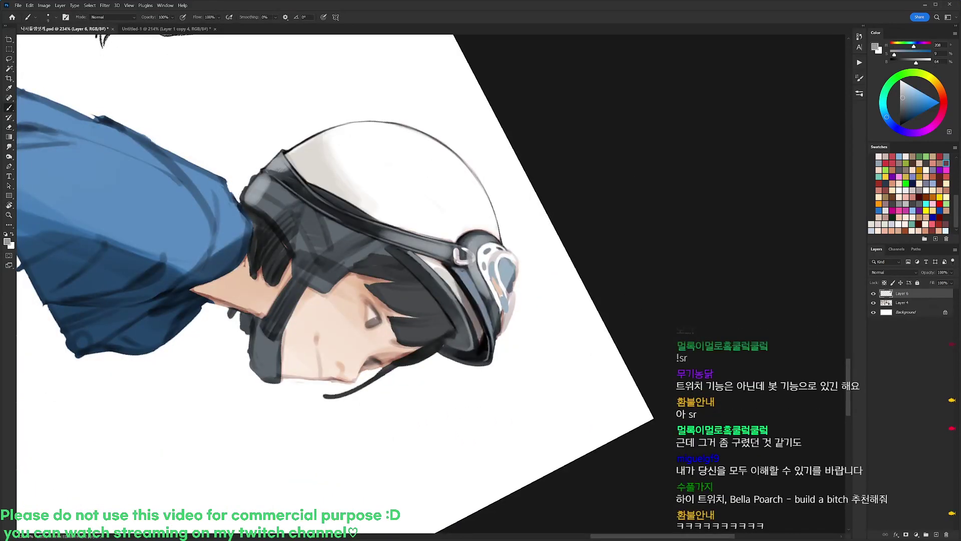
{"action": "left_click", "coordinate": [481, 257], "text": "alt"}
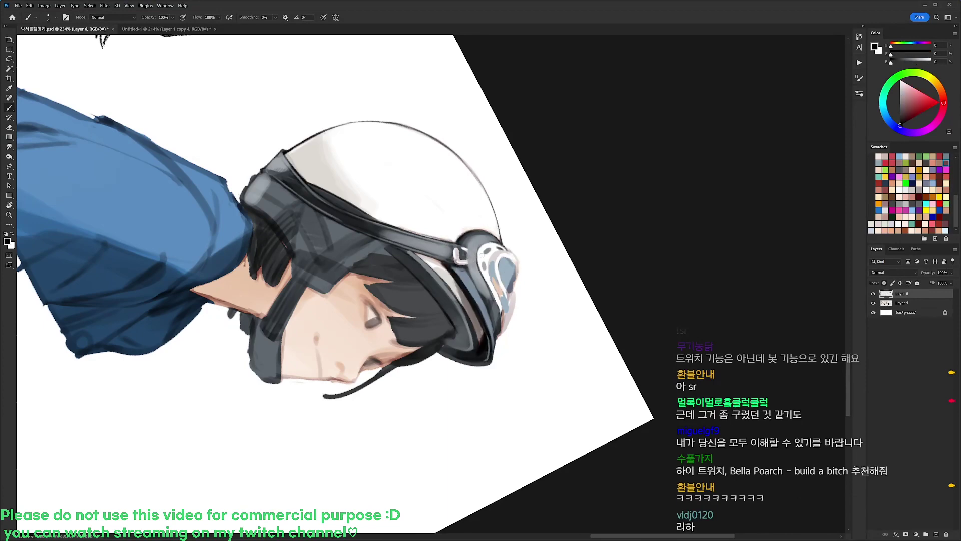
- Paint a triangular link joining the strap buckle to the goggle frame with sampled light grey and white, switching to a 20 px brush
{"action": "key", "text": "r"}
{"action": "left_click_drag", "start_coordinate": [562, 232], "coordinate": [393, 161]}
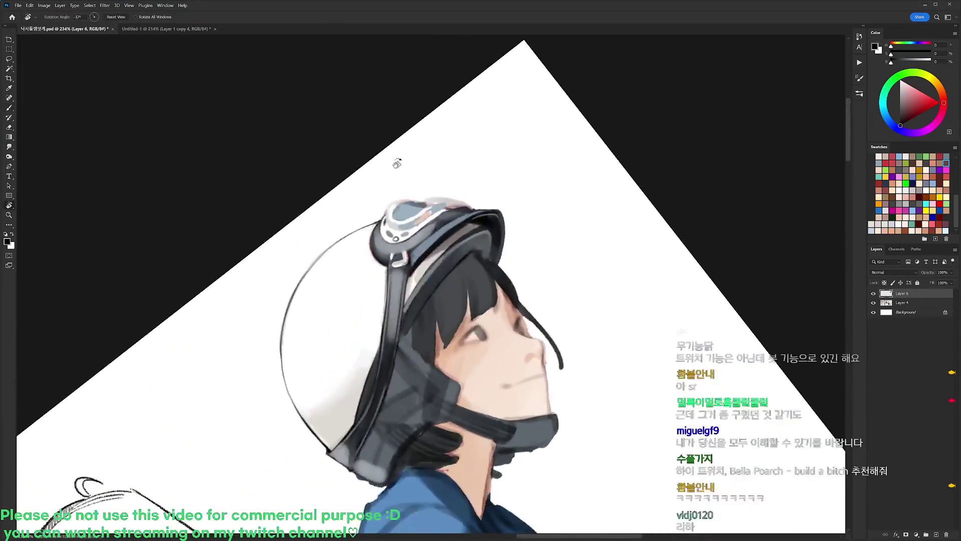
{"action": "key", "text": "b"}
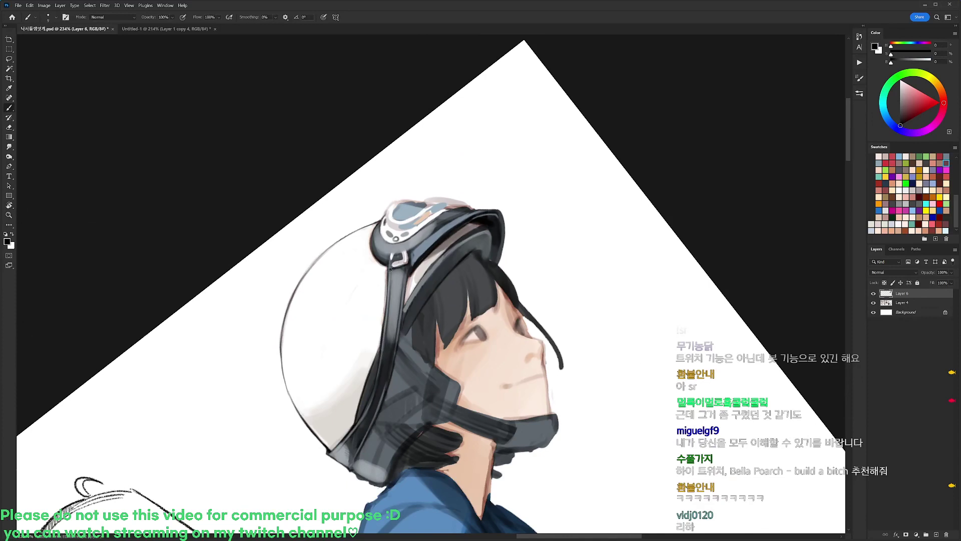
{"action": "left_click", "coordinate": [407, 255], "text": "alt"}
{"action": "left_click_drag", "start_coordinate": [391, 254], "coordinate": [387, 267]}
{"action": "right_click", "coordinate": [486, 172]}
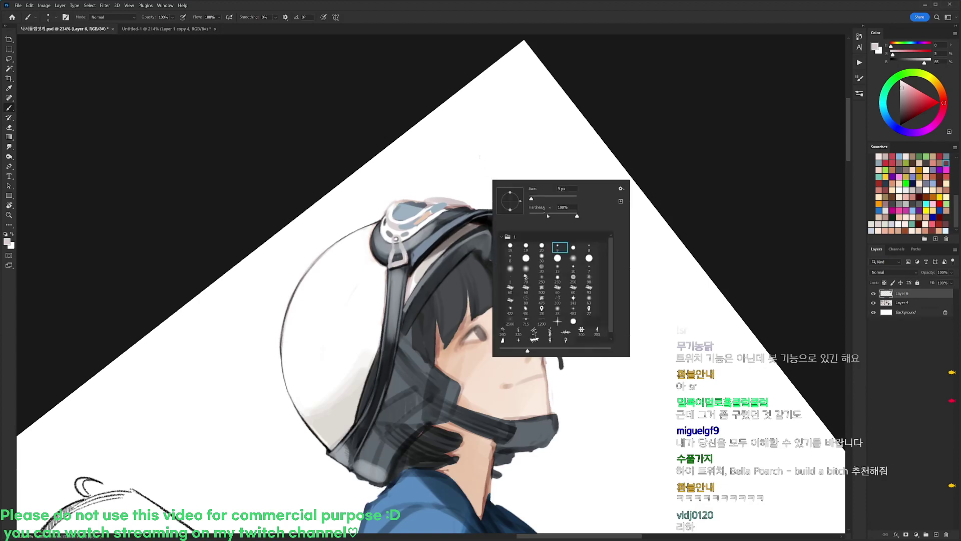
{"action": "left_click", "coordinate": [542, 249]}
{"action": "left_click", "coordinate": [532, 167], "text": "alt"}
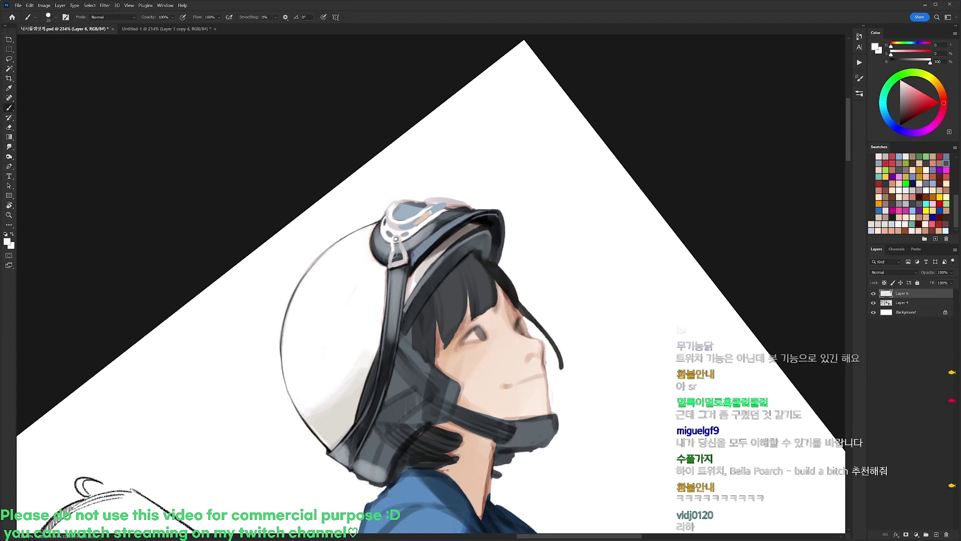
{"action": "left_click_drag", "start_coordinate": [392, 251], "coordinate": [387, 265]}
- Define the buckle link and the lower edge of the goggle frame with thin black and sampled-colour strokes
{"action": "left_click", "coordinate": [407, 257], "text": "alt"}
{"action": "right_click", "coordinate": [465, 277]}
{"action": "double_click", "coordinate": [461, 298]}
{"action": "mouse_move", "coordinate": [384, 258]}
{"action": "left_mouse_down"}
{"action": "mouse_move", "coordinate": [388, 266]}
{"action": "mouse_move", "coordinate": [436, 225]}
{"action": "left_mouse_up"}
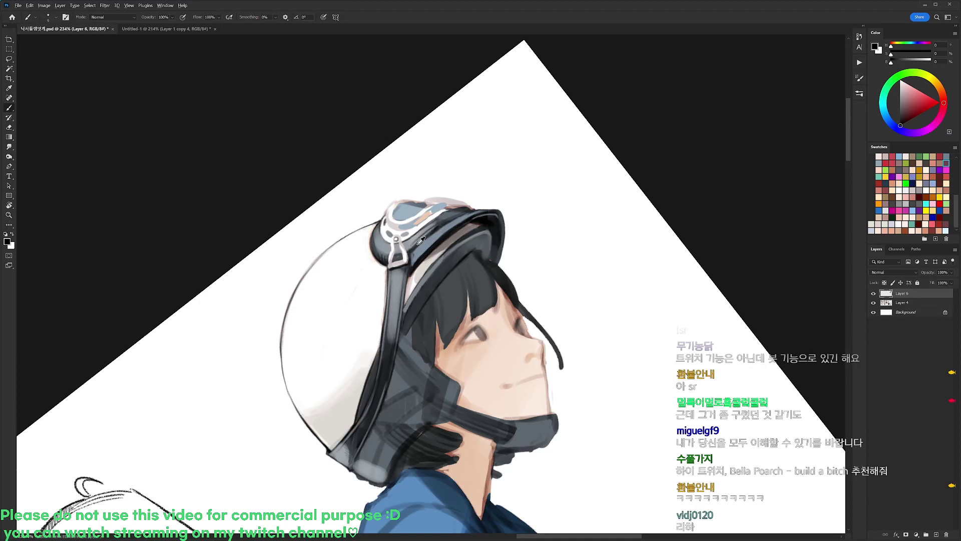
- Repaint the front half of the goggle frame and lens with sampled colour, black and white
{"action": "left_click", "coordinate": [425, 236], "text": "alt"}
{"action": "key", "text": "d"}
{"action": "key", "text": "r"}
{"action": "mouse_move", "coordinate": [692, 138]}
{"action": "left_mouse_down"}
{"action": "mouse_move", "coordinate": [655, 130]}
{"action": "mouse_move", "coordinate": [561, 65]}
{"action": "left_mouse_up"}
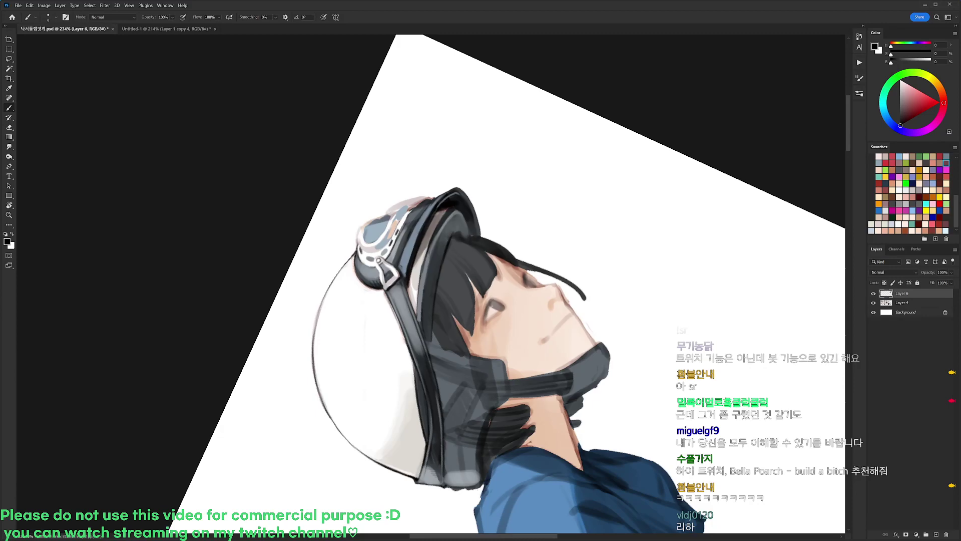
{"action": "key", "text": "r"}
{"action": "left_click_drag", "start_coordinate": [401, 215], "coordinate": [503, 225]}
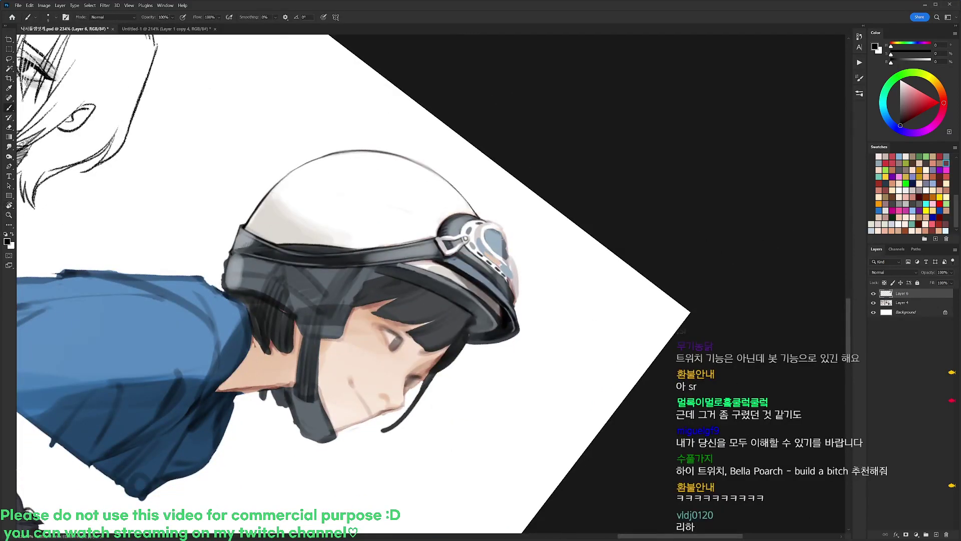
{"action": "left_click", "coordinate": [502, 225], "text": "alt"}
{"action": "key", "text": "d"}
{"action": "left_click_drag", "start_coordinate": [497, 222], "coordinate": [507, 260]}
{"action": "key", "text": "x"}
{"action": "key", "text": "x"}
{"action": "left_click_drag", "start_coordinate": [488, 246], "coordinate": [501, 255]}
- Define the goggles' lower front edge down to the visor with sampled blue-grey and black strokes
{"action": "left_click", "coordinate": [517, 264], "text": "alt"}
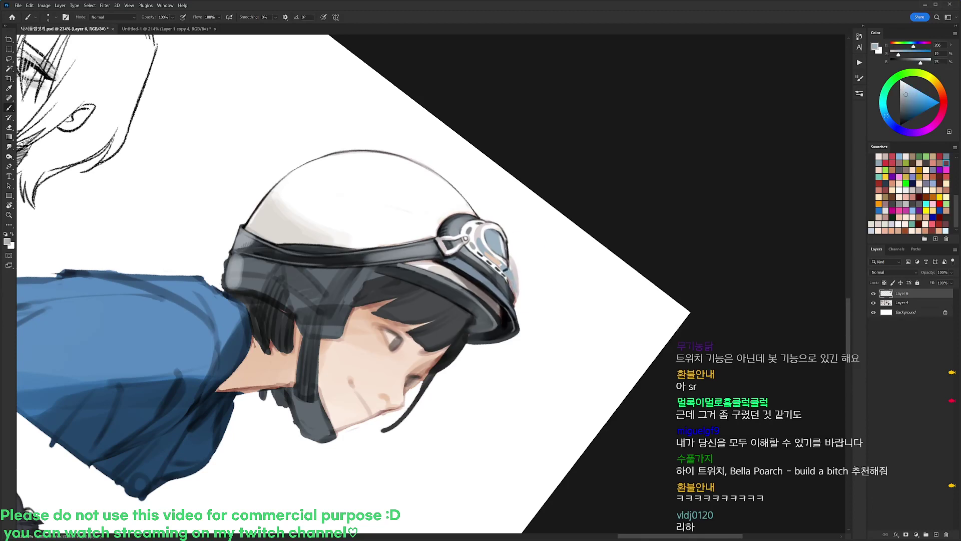
{"action": "key", "text": "d"}
{"action": "left_click_drag", "start_coordinate": [505, 270], "coordinate": [511, 305]}
{"action": "left_click", "coordinate": [522, 282], "text": "alt"}
{"action": "key", "text": "d"}
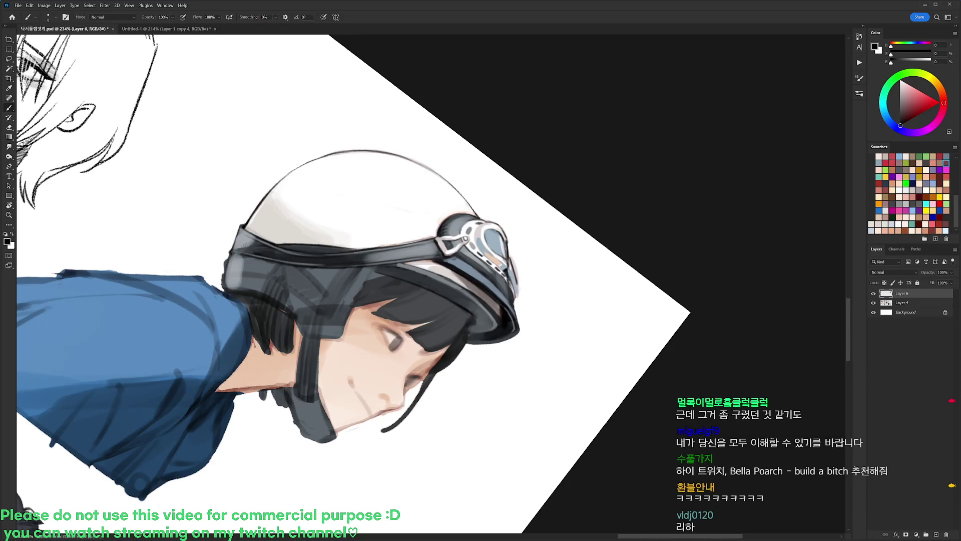
{"action": "key", "text": "e"}
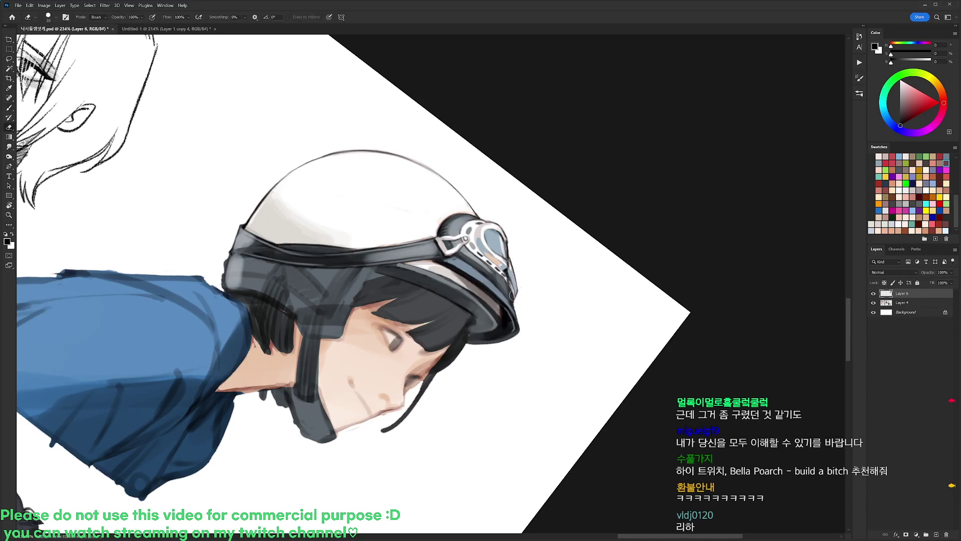
{"action": "key", "text": "b"}
{"action": "left_click_drag", "start_coordinate": [508, 266], "coordinate": [515, 287]}
{"action": "key", "text": "x"}
{"action": "key", "text": "x"}
- Clean up the front outline of the goggles with the Eraser and a thin black brush
{"action": "mouse_move", "coordinate": [482, 230]}
{"action": "left_mouse_down"}
{"action": "mouse_move", "coordinate": [491, 254]}
{"action": "mouse_move", "coordinate": [536, 165]}
{"action": "left_mouse_up"}
{"action": "key", "text": "r"}
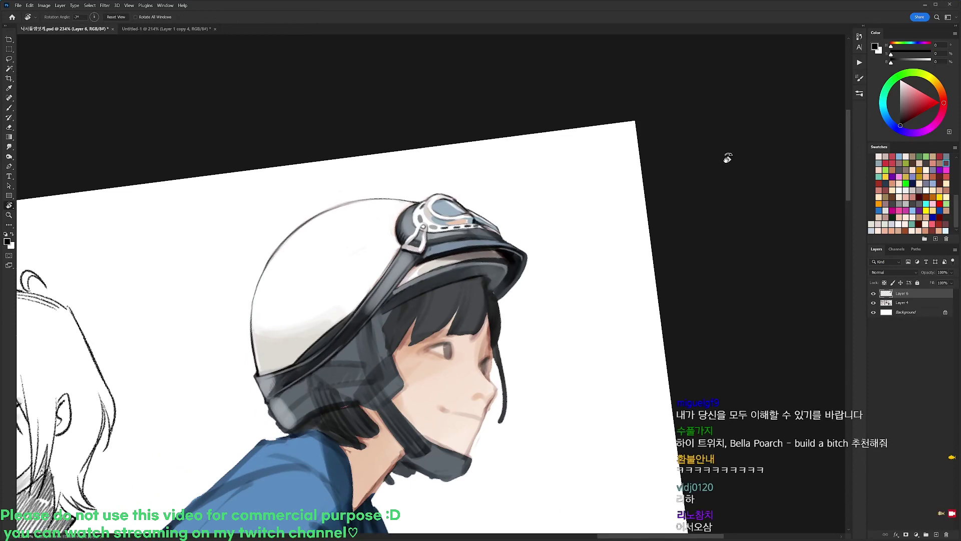
{"action": "left_click_drag", "start_coordinate": [692, 189], "coordinate": [706, 164]}
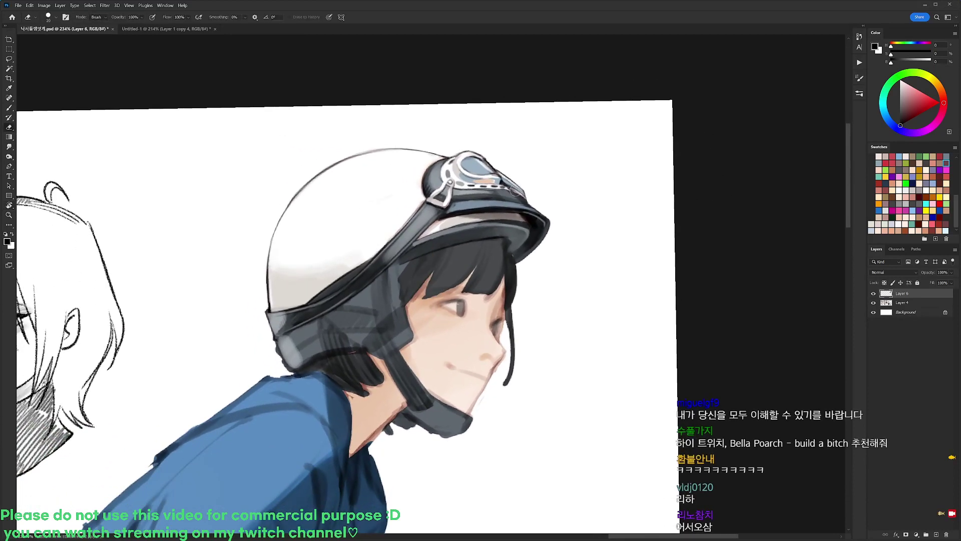
{"action": "left_click_drag", "start_coordinate": [553, 163], "coordinate": [561, 170]}
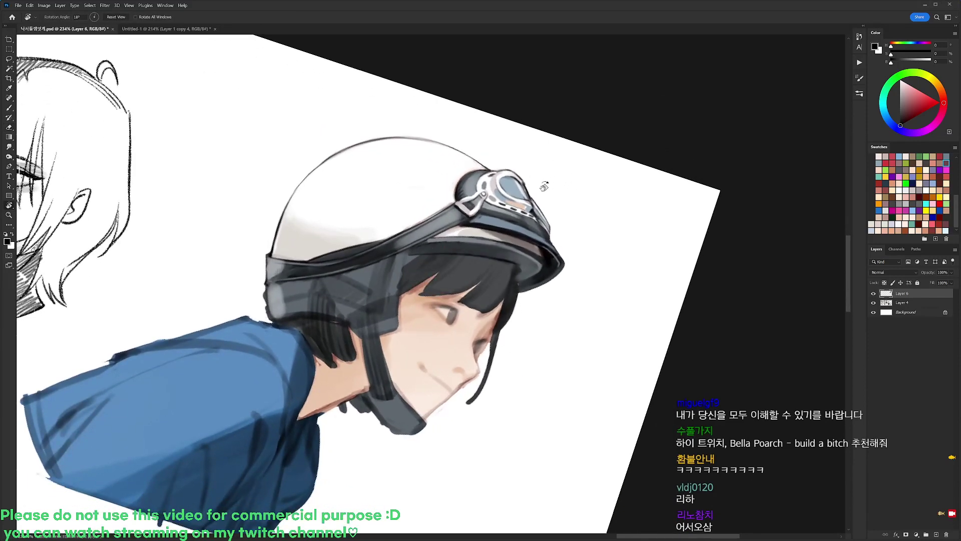
{"action": "key", "text": "e"}
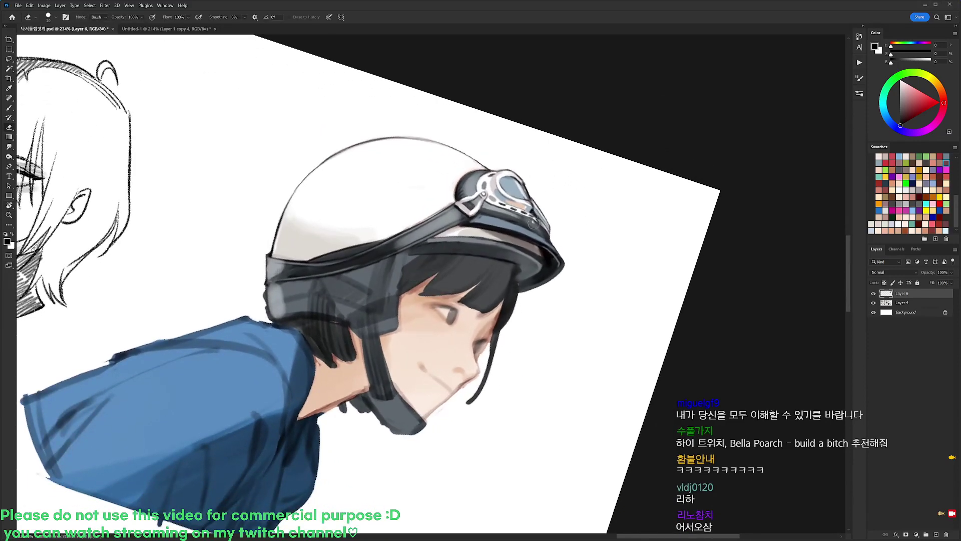
{"action": "key", "text": "b"}
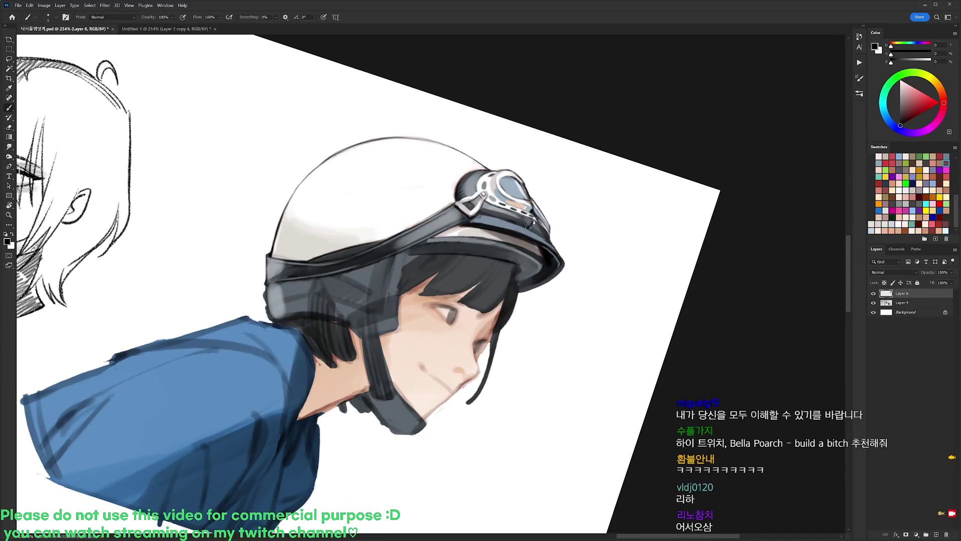
{"action": "mouse_move", "coordinate": [559, 212]}
{"action": "left_mouse_down"}
{"action": "mouse_move", "coordinate": [512, 101]}
{"action": "mouse_move", "coordinate": [425, 164]}
{"action": "left_mouse_up"}
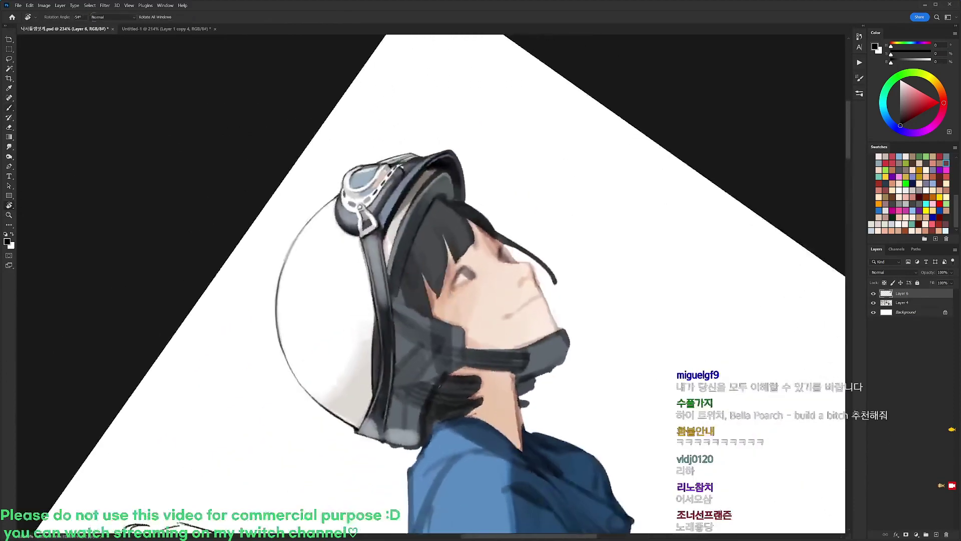
- Shade the small fitting at the front end of the goggles with sampled blue-greys and black
{"action": "left_click", "coordinate": [424, 165], "text": "alt"}
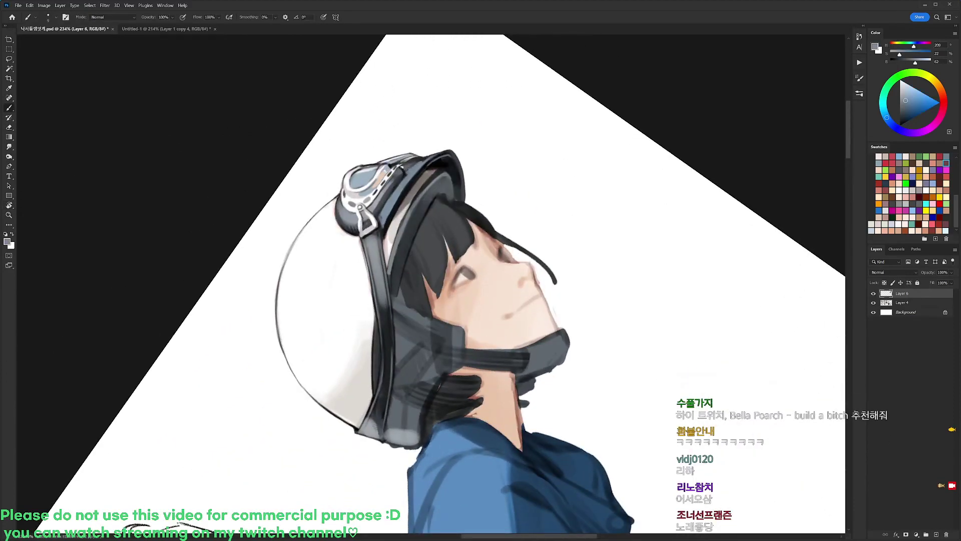
{"action": "key", "text": "r"}
{"action": "left_click_drag", "start_coordinate": [565, 212], "coordinate": [520, 396]}
{"action": "left_click", "coordinate": [543, 234], "text": "alt"}
{"action": "left_click", "coordinate": [544, 236], "text": "alt"}
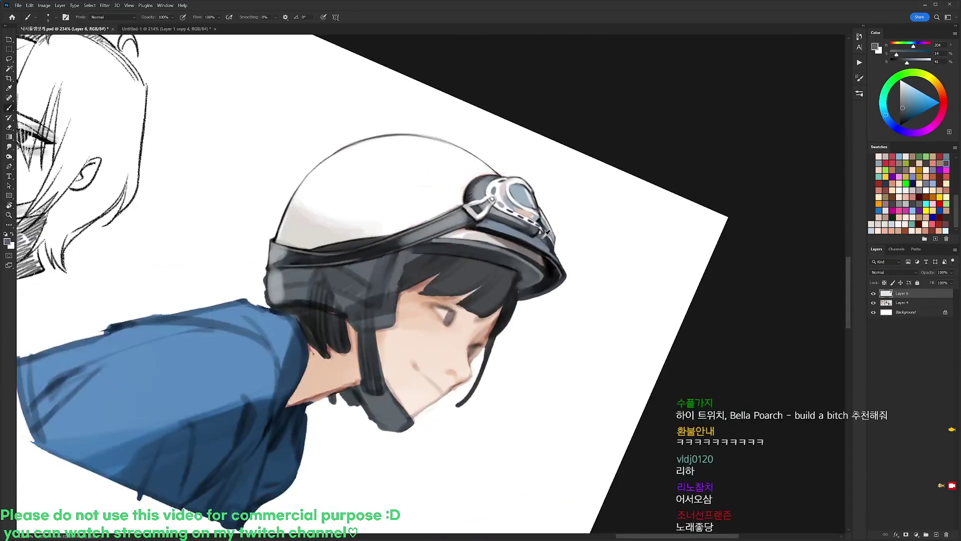
{"action": "key", "text": "d"}
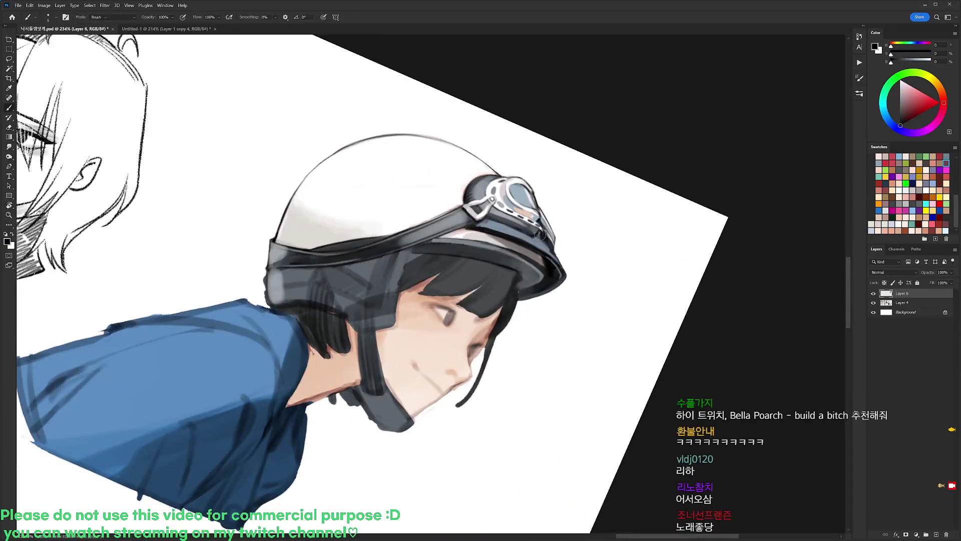
{"action": "key", "text": "b"}
{"action": "left_click", "coordinate": [543, 239], "text": "alt"}
{"action": "key", "text": "d"}
- Touch up the goggles' front fitting with sampled grey and black, and erase stray paint along its outer edge
{"action": "left_click", "coordinate": [557, 258], "text": "alt"}
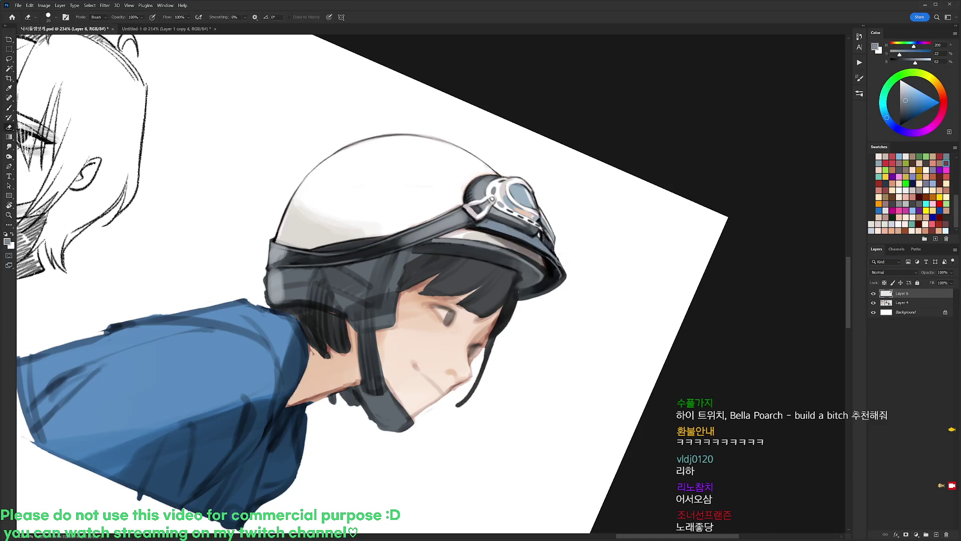
{"action": "key", "text": "d"}
{"action": "key", "text": "e"}
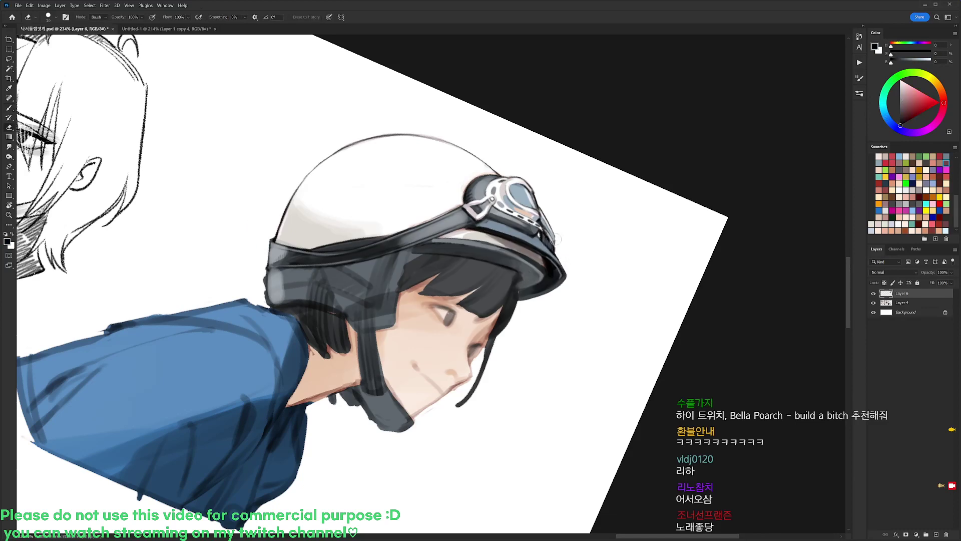
{"action": "left_click_drag", "start_coordinate": [554, 238], "coordinate": [552, 245]}
{"action": "key", "text": "b"}
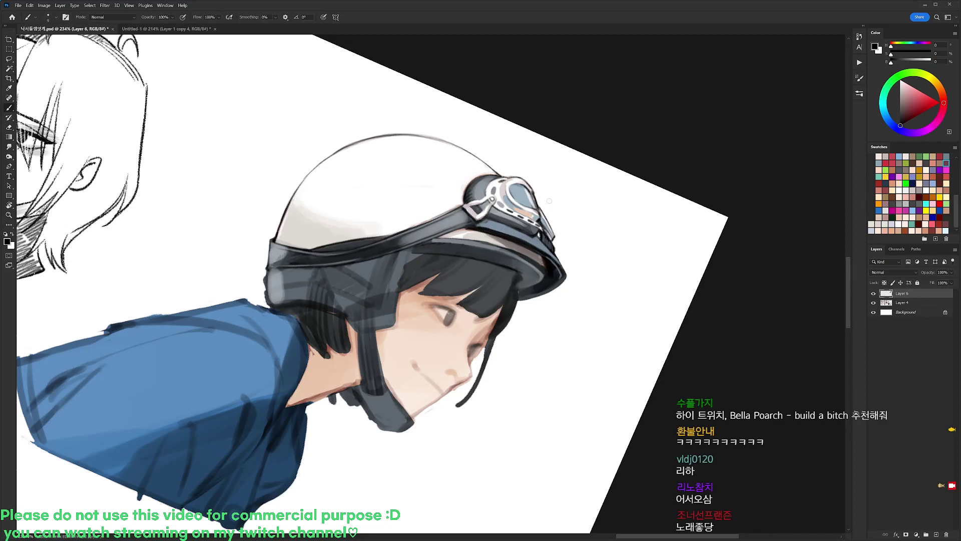
{"action": "key", "text": "z"}
{"action": "key", "text": "r"}
{"action": "left_click_drag", "start_coordinate": [593, 131], "coordinate": [575, 100]}
{"action": "scroll", "coordinate": [478, 179], "scroll_direction": "up", "scroll_amount": 2}
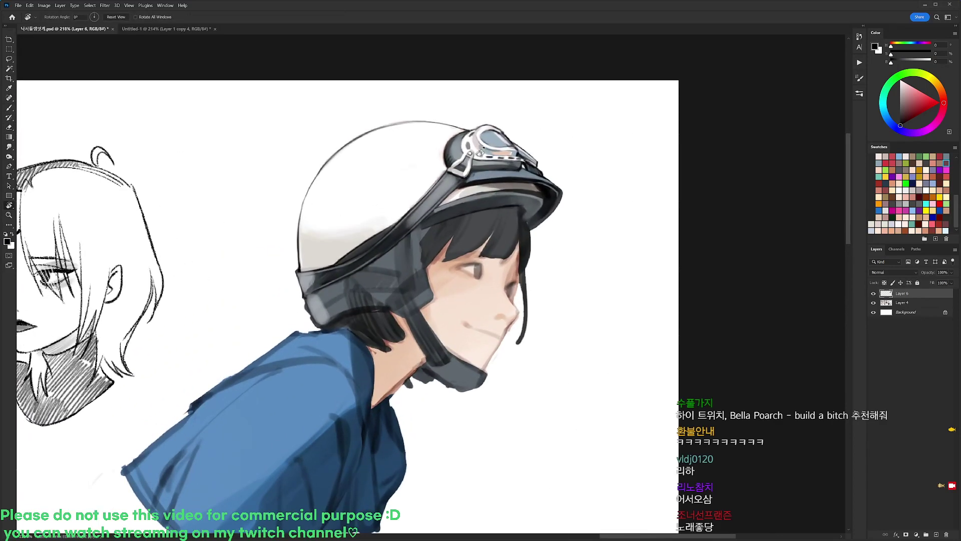
- Refine the strap buckle and the strap end beneath it with sampled colour and black
{"action": "key", "text": "b"}
{"action": "left_click", "coordinate": [478, 172], "text": "alt"}
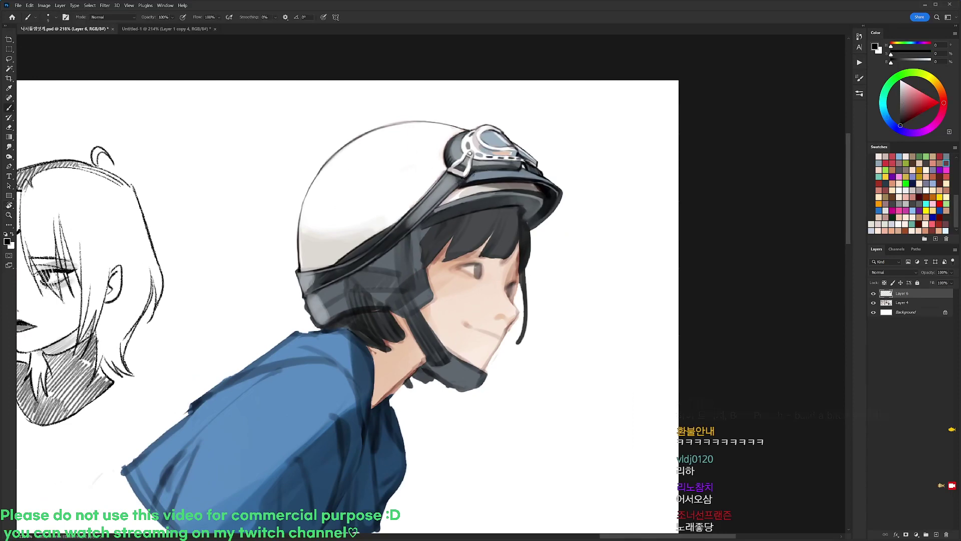
{"action": "left_click", "coordinate": [457, 185], "text": "alt"}
{"action": "key", "text": "d"}
{"action": "scroll", "coordinate": [483, 164], "scroll_direction": "down", "scroll_amount": 5}
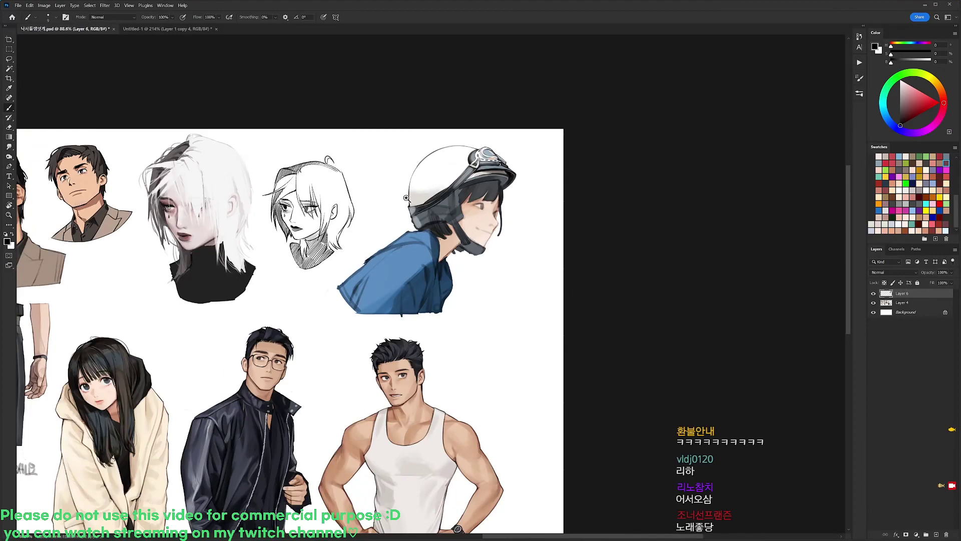
{"action": "mouse_move", "coordinate": [406, 197]}
{"action": "left_mouse_down"}
{"action": "mouse_move", "coordinate": [529, 200]}
{"action": "mouse_move", "coordinate": [430, 154]}
{"action": "left_mouse_up"}
- Outline the rear corner below the helmet strap with sampled dark grey and black, and erase the excess along its edge
{"action": "key", "text": "r"}
{"action": "left_click", "coordinate": [412, 250], "text": "alt"}
{"action": "mouse_move", "coordinate": [401, 242]}
{"action": "left_mouse_down"}
{"action": "mouse_move", "coordinate": [392, 254]}
{"action": "mouse_move", "coordinate": [402, 243]}
{"action": "mouse_move", "coordinate": [398, 257]}
{"action": "mouse_move", "coordinate": [405, 254]}
{"action": "left_mouse_up"}
{"action": "key", "text": "r"}
{"action": "left_click_drag", "start_coordinate": [431, 223], "coordinate": [507, 251]}
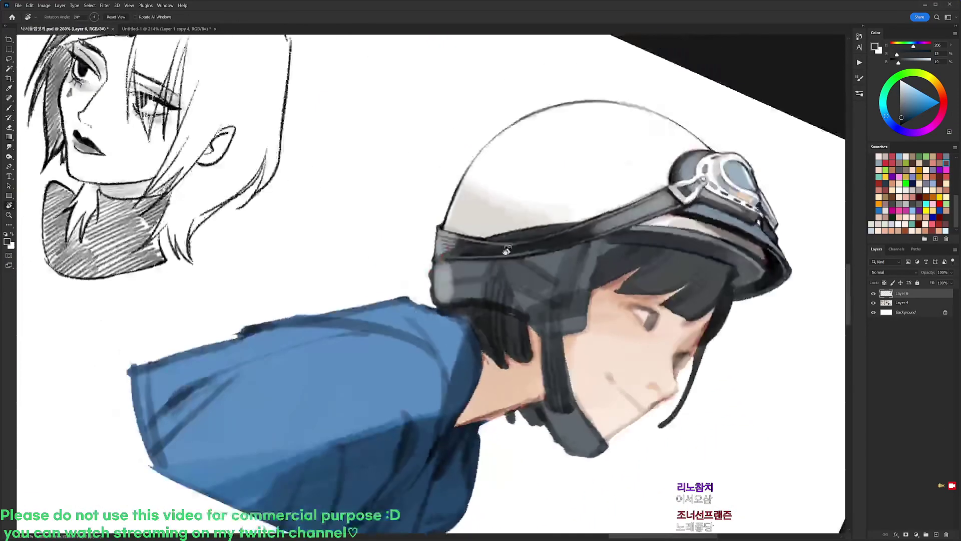
{"action": "left_click_drag", "start_coordinate": [548, 211], "coordinate": [503, 207]}
{"action": "left_click", "coordinate": [479, 238], "text": "alt"}
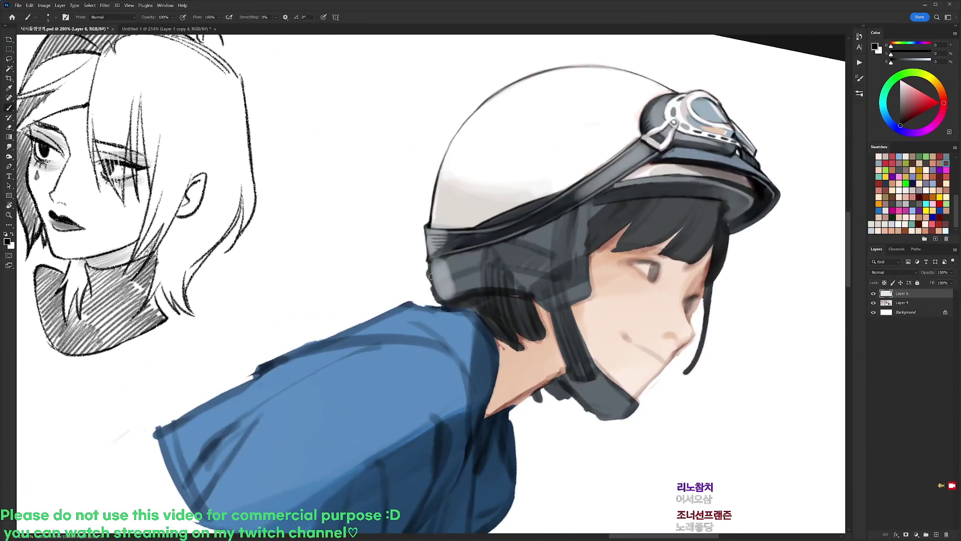
{"action": "left_click_drag", "start_coordinate": [432, 275], "coordinate": [451, 256]}
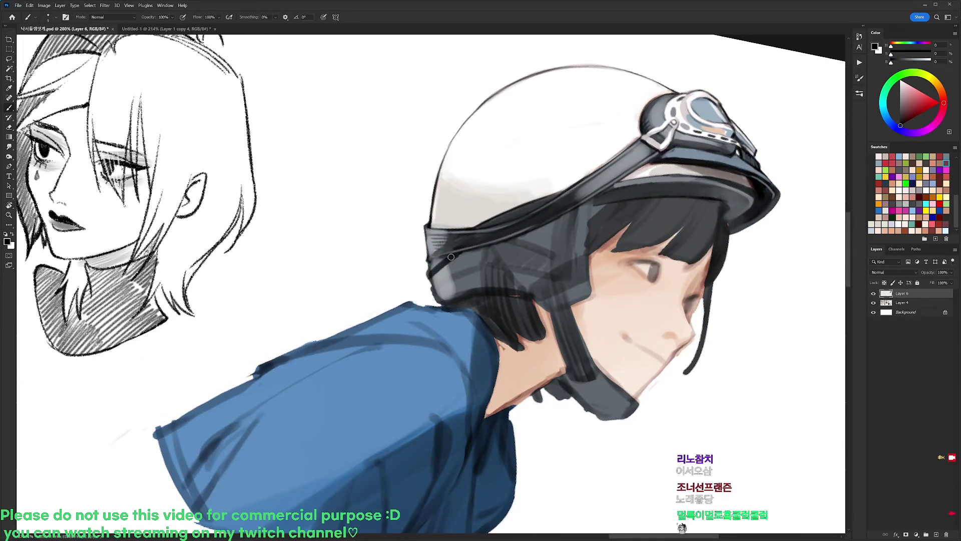
{"action": "key", "text": "e"}
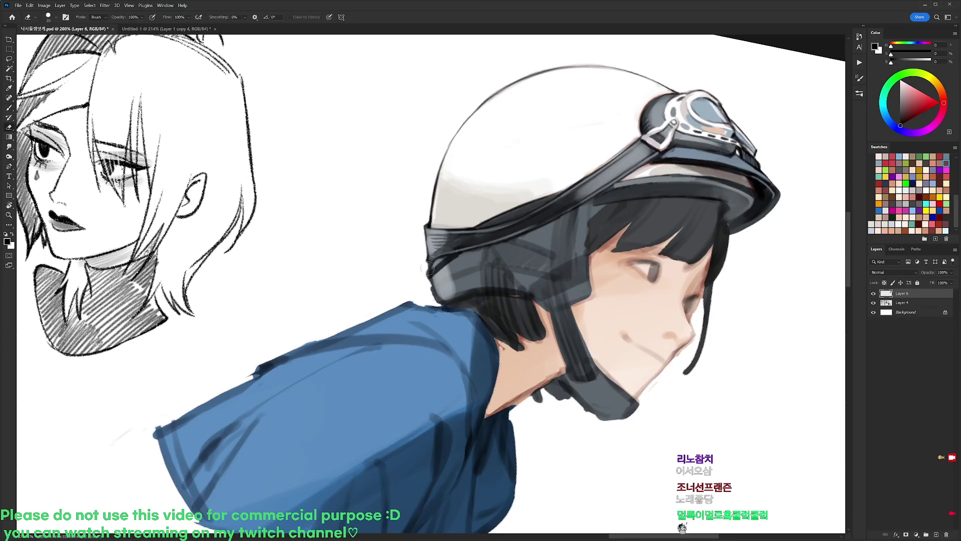
{"action": "left_click_drag", "start_coordinate": [428, 259], "coordinate": [431, 290]}
- Paint the rear part of the helmet's ear pad with sampled dark grey
{"action": "key", "text": "r"}
{"action": "left_click_drag", "start_coordinate": [596, 220], "coordinate": [615, 243]}
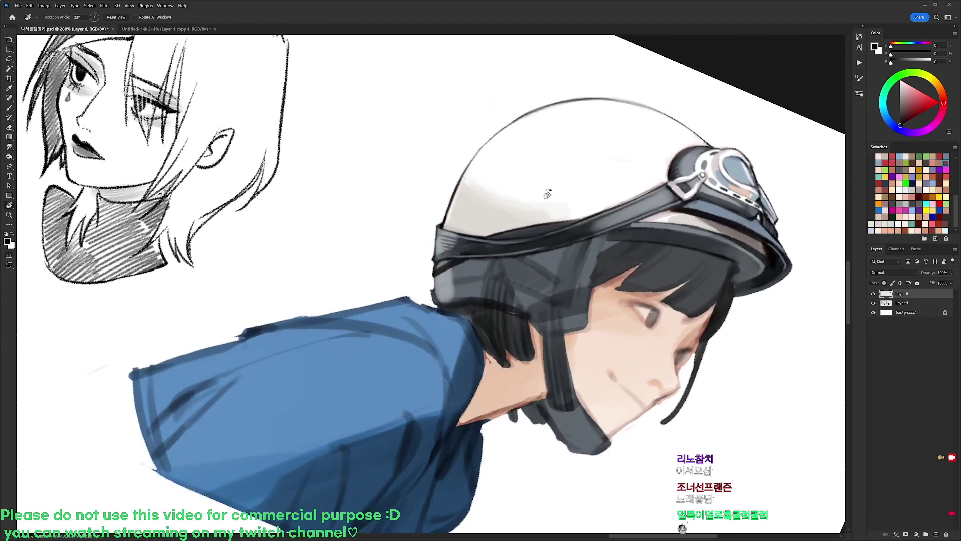
{"action": "key", "text": "b"}
{"action": "key", "text": "r"}
{"action": "left_click_drag", "start_coordinate": [451, 399], "coordinate": [463, 319]}
{"action": "key", "text": "b"}
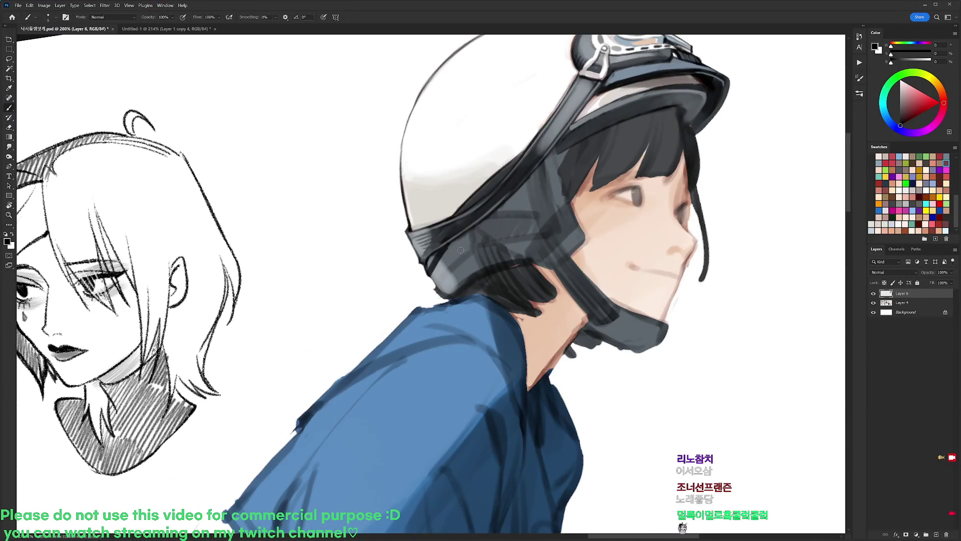
{"action": "left_click", "coordinate": [447, 253], "text": "alt"}
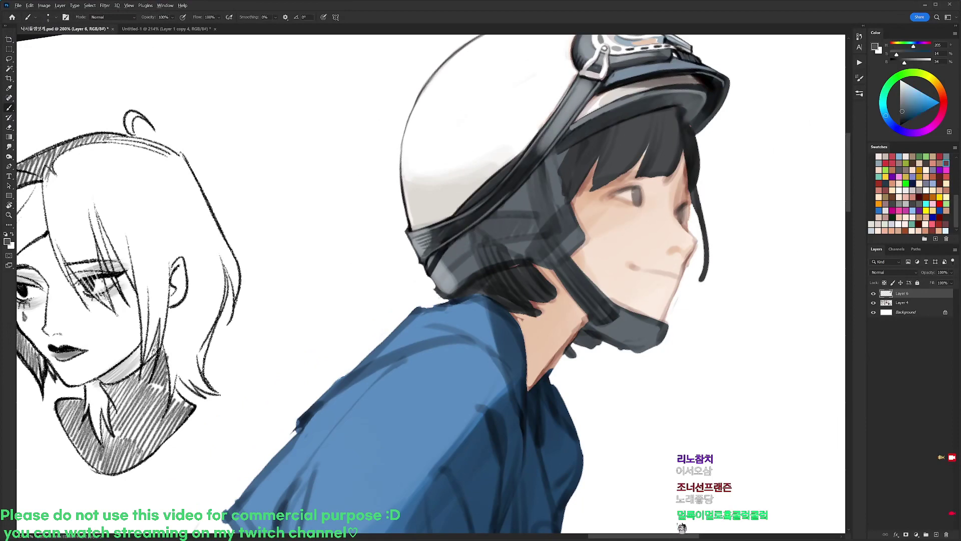
{"action": "mouse_move", "coordinate": [467, 254]}
{"action": "left_mouse_down"}
{"action": "mouse_move", "coordinate": [446, 272]}
{"action": "mouse_move", "coordinate": [448, 263]}
{"action": "left_mouse_up"}
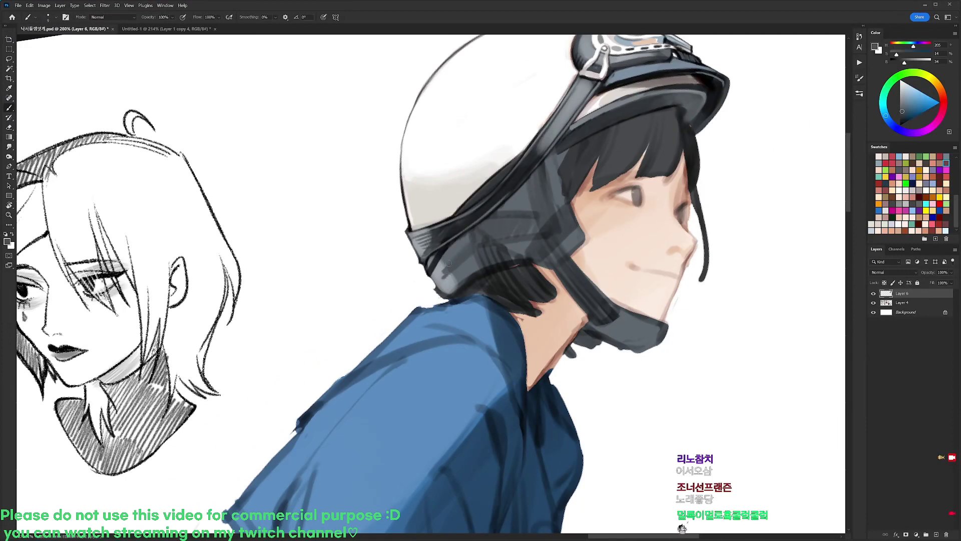
- Try covering the ear pad and its sketch lines with sampled dark greys using a 72 px brush
{"action": "left_click", "coordinate": [475, 223], "text": "alt"}
{"action": "right_click", "coordinate": [470, 225]}
{"action": "left_click", "coordinate": [508, 293]}
{"action": "left_click", "coordinate": [549, 173], "text": "alt"}
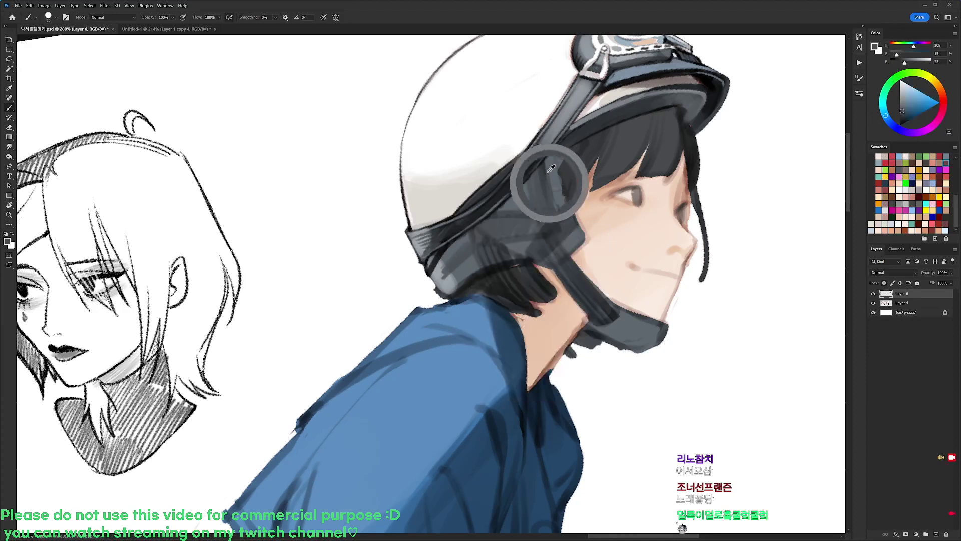
{"action": "left_click", "coordinate": [543, 148], "text": "alt"}
{"action": "mouse_move", "coordinate": [461, 246]}
{"action": "left_mouse_down"}
{"action": "mouse_move", "coordinate": [447, 267]}
{"action": "mouse_move", "coordinate": [480, 262]}
{"action": "mouse_move", "coordinate": [471, 290]}
{"action": "left_mouse_up"}
- Switch to a smaller brush and define the fold at the rear of the ear pad with black and sampled blue-grey
{"action": "left_click", "coordinate": [486, 216], "text": "alt"}
{"action": "right_click", "coordinate": [485, 216]}
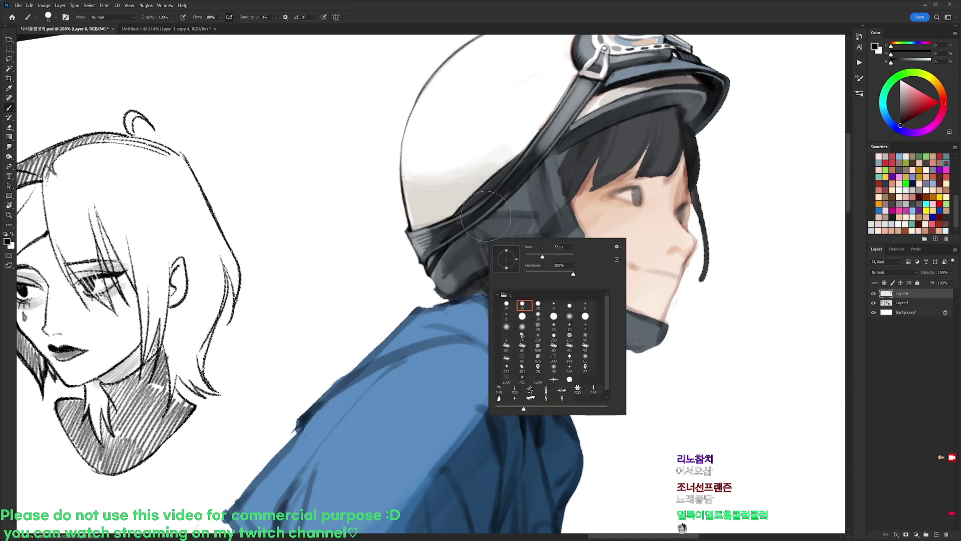
{"action": "left_click", "coordinate": [522, 304]}
{"action": "key", "text": "Return"}
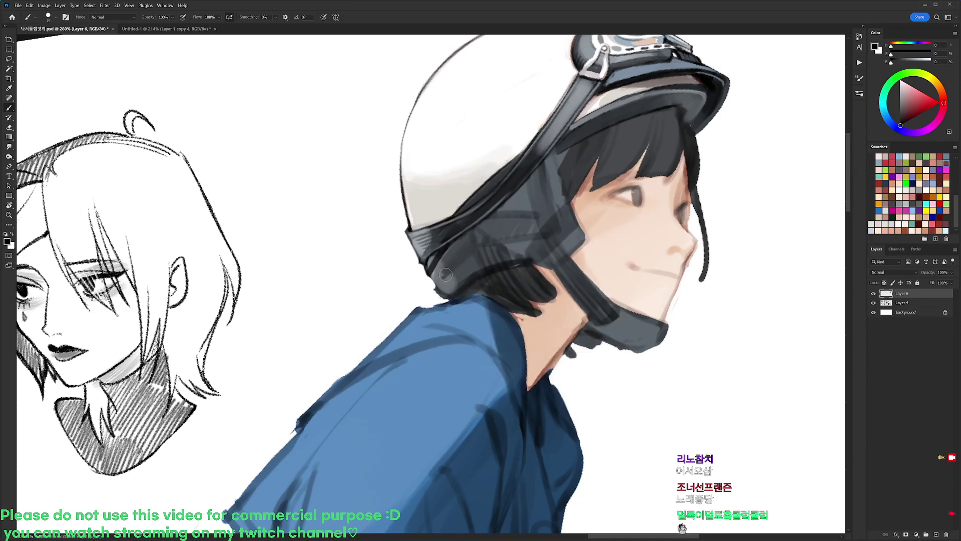
{"action": "left_click", "coordinate": [457, 270], "text": "alt"}
{"action": "left_click_drag", "start_coordinate": [443, 274], "coordinate": [466, 255]}
{"action": "left_click", "coordinate": [465, 256], "text": "alt"}
{"action": "left_click", "coordinate": [460, 262], "text": "alt"}
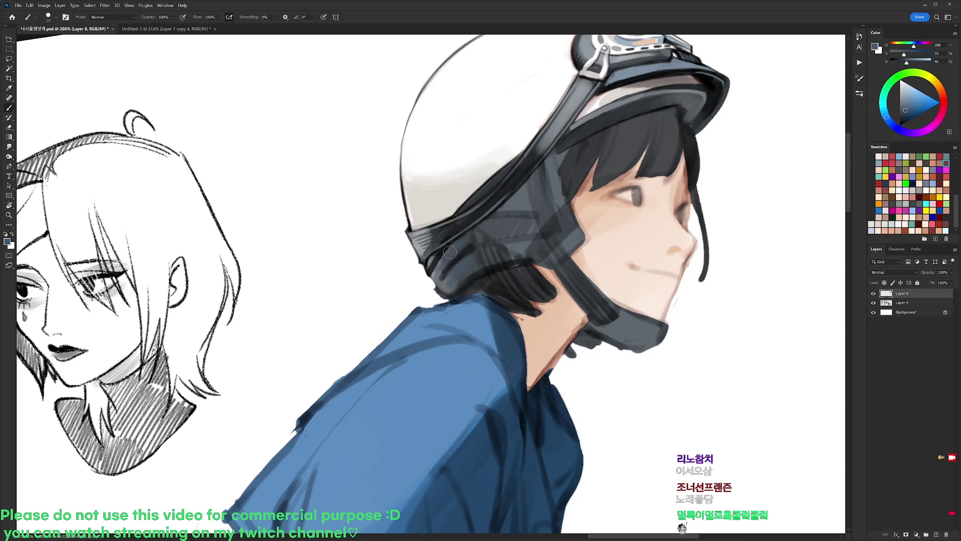
- Paint a light highlight along the ear pad's rear fold with sampled white, and erase the excess at its outer edge
{"action": "key", "text": "r"}
{"action": "left_click_drag", "start_coordinate": [455, 226], "coordinate": [463, 230]}
{"action": "key", "text": "d"}
{"action": "right_click", "coordinate": [463, 230]}
{"action": "left_click", "coordinate": [412, 294], "text": "alt"}
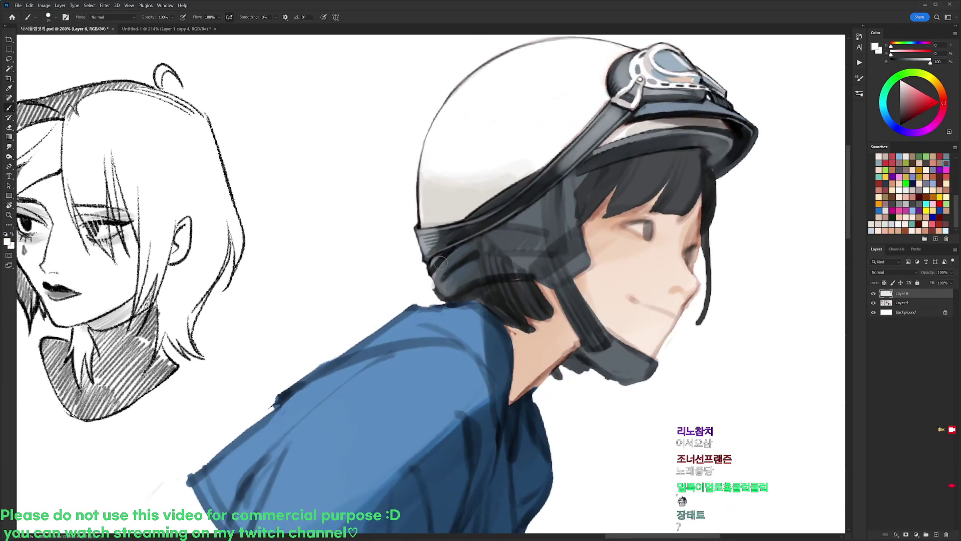
{"action": "key", "text": "x"}
{"action": "key", "text": "x"}
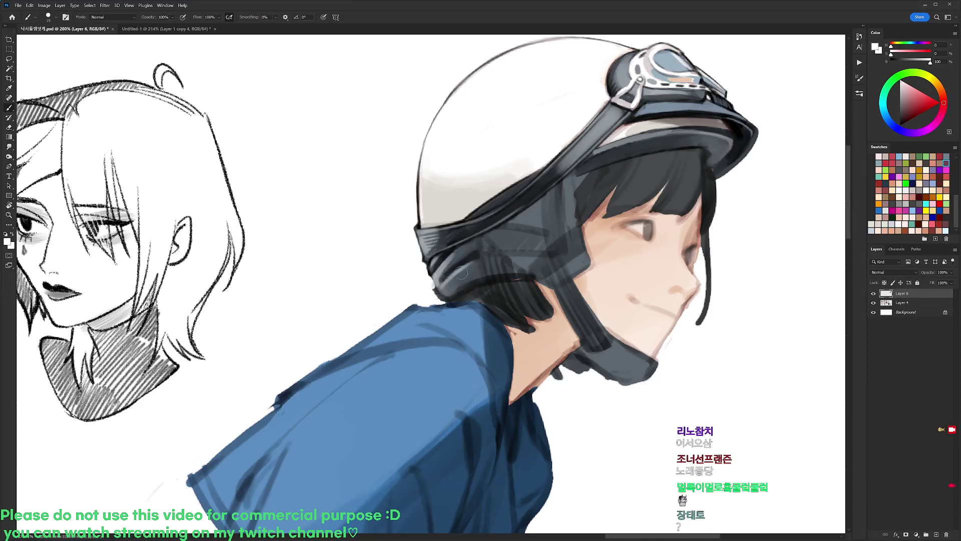
{"action": "key", "text": "e"}
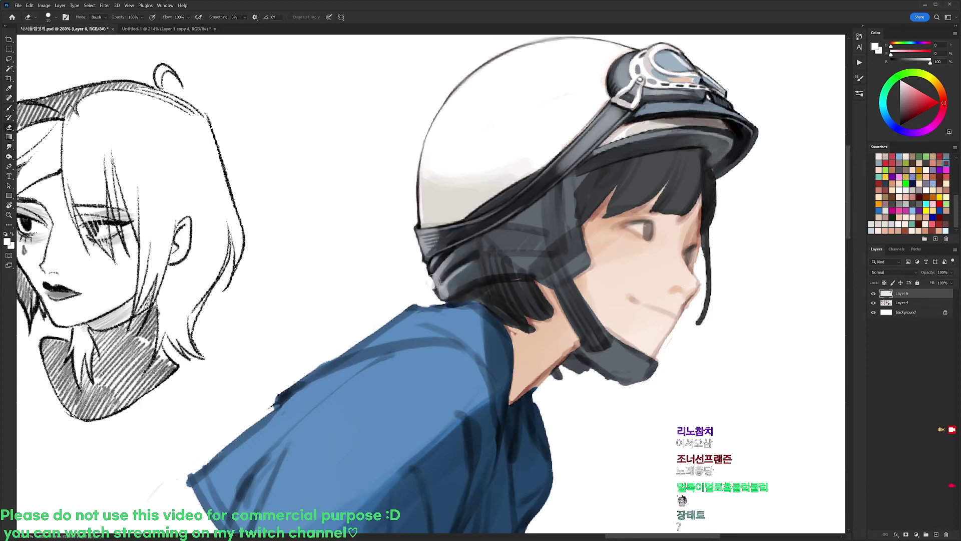
- Switch to a small hard brush and outline the ear pad's rear edge and folds with black and sampled dark grey
{"action": "key", "text": "b"}
{"action": "key", "text": "d"}
{"action": "right_click", "coordinate": [452, 248]}
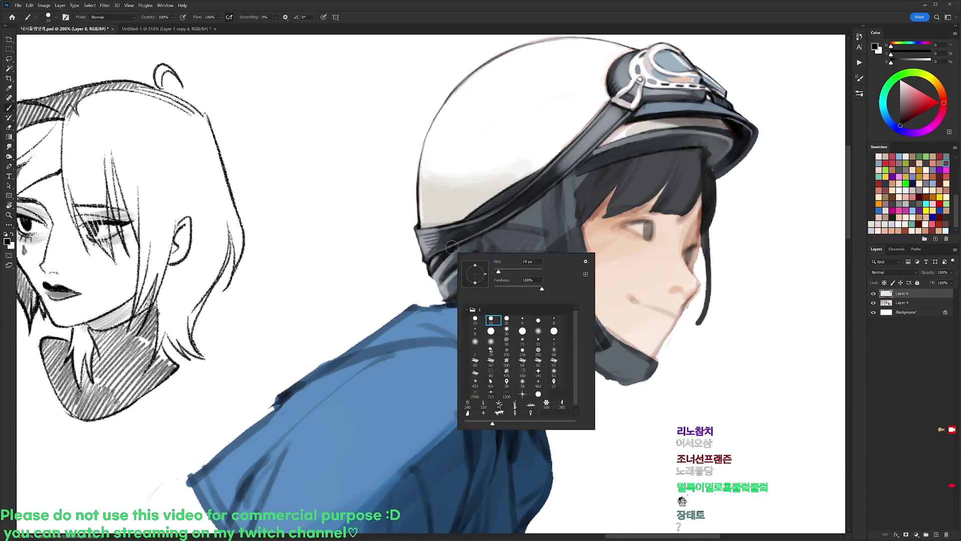
{"action": "left_click", "coordinate": [524, 321]}
{"action": "left_click_drag", "start_coordinate": [432, 270], "coordinate": [447, 300]}
{"action": "key", "text": "r"}
{"action": "left_click_drag", "start_coordinate": [511, 228], "coordinate": [476, 197]}
{"action": "left_click", "coordinate": [459, 241], "text": "alt"}
{"action": "left_click_drag", "start_coordinate": [460, 241], "coordinate": [456, 249]}
{"action": "key", "text": "d"}
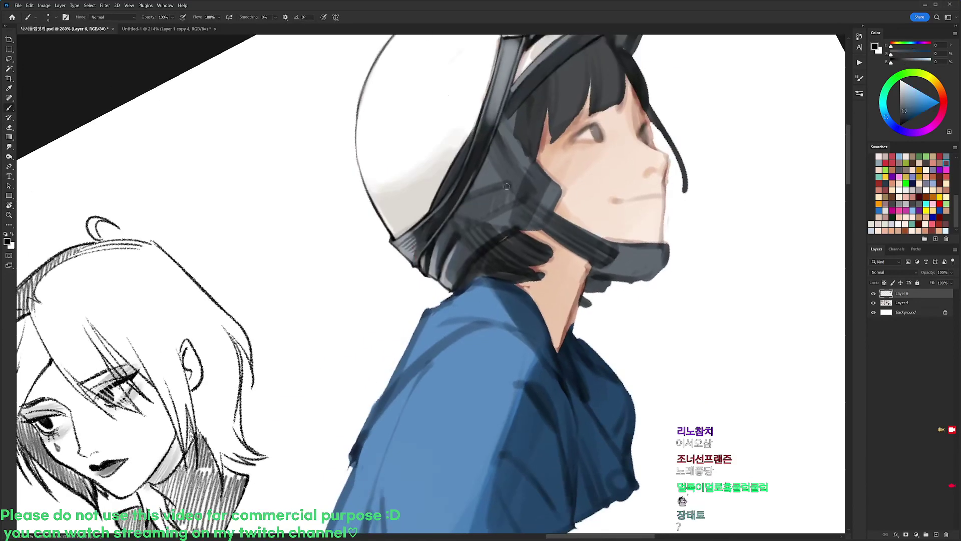
- Draw the seams dividing the ear pad in black, and shade around them with sampled dark grey using a larger brush
{"action": "key", "text": "r"}
{"action": "left_click_drag", "start_coordinate": [506, 187], "coordinate": [573, 251]}
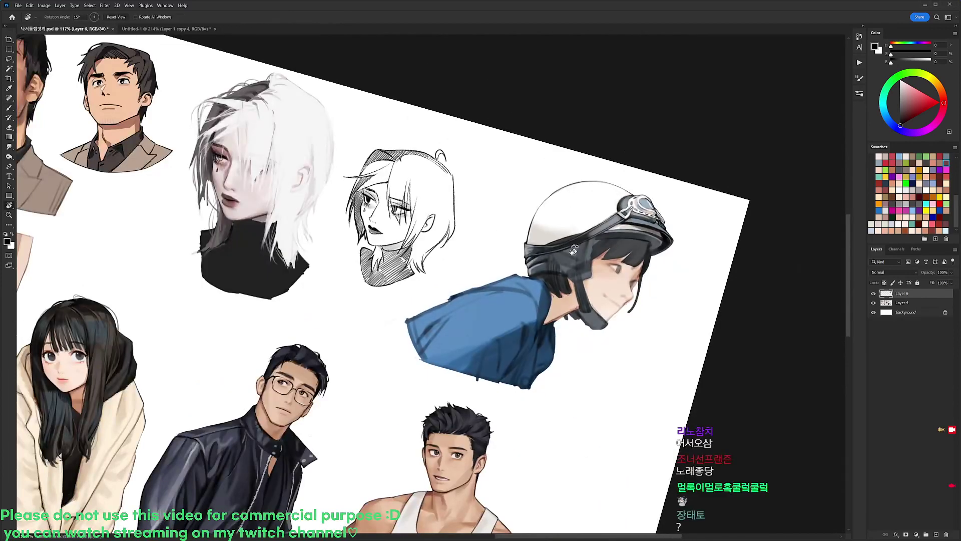
{"action": "scroll", "coordinate": [574, 251], "scroll_direction": "up", "scroll_amount": 4}
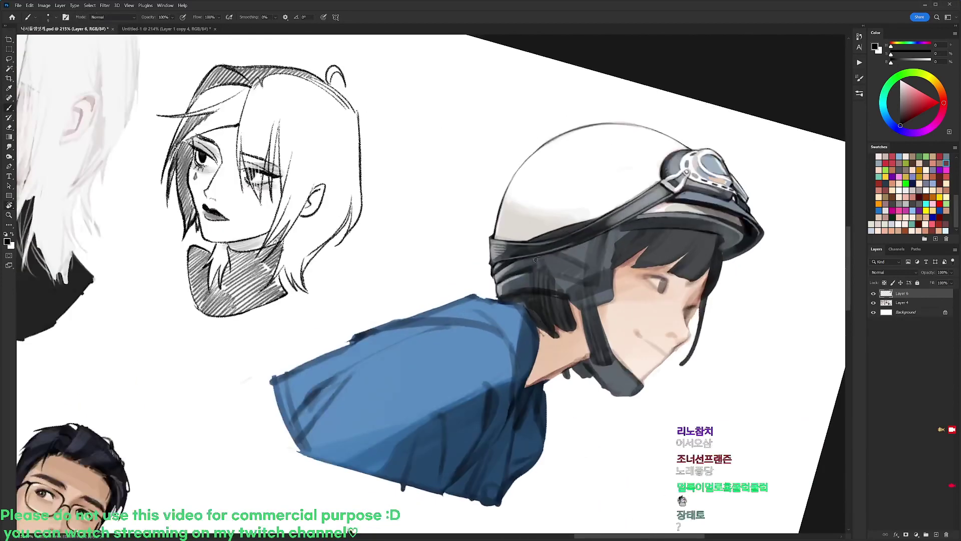
{"action": "key", "text": "r"}
{"action": "left_click_drag", "start_coordinate": [534, 253], "coordinate": [523, 339]}
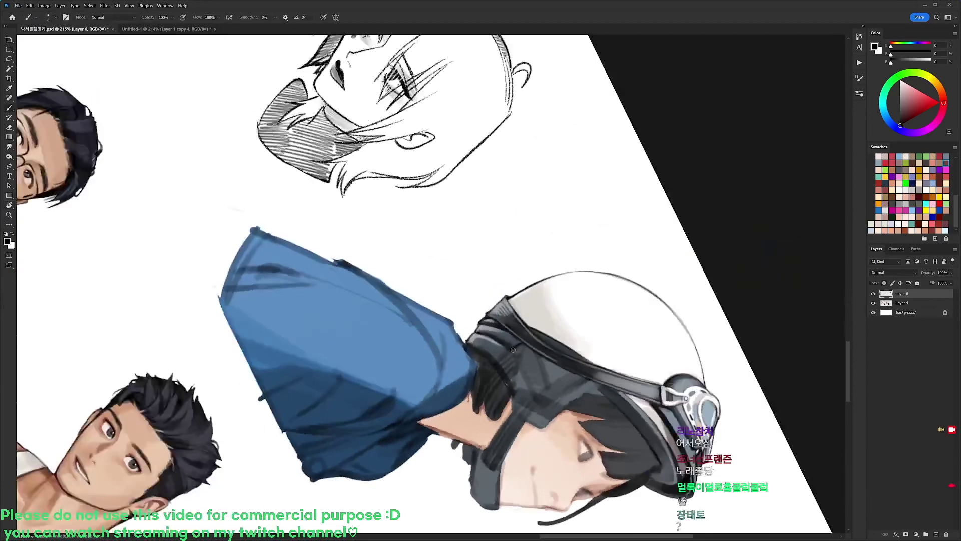
{"action": "scroll", "coordinate": [525, 370], "scroll_direction": "down", "scroll_amount": 5}
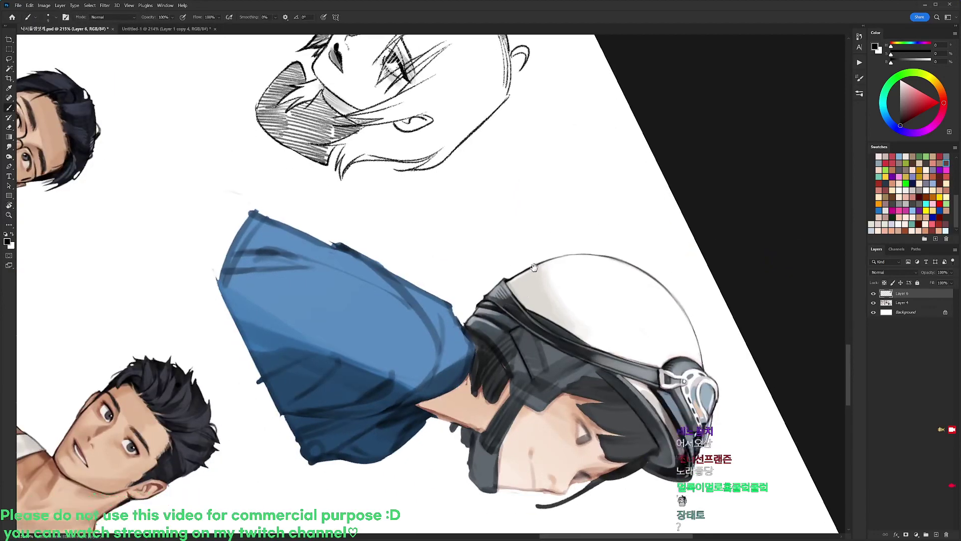
{"action": "right_click", "coordinate": [523, 228]}
{"action": "double_click", "coordinate": [559, 300]}
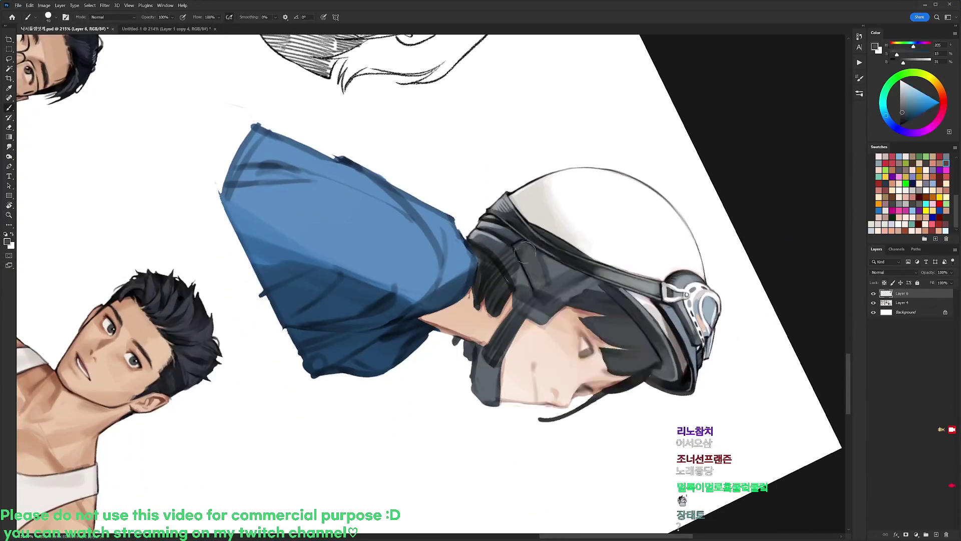
{"action": "left_click", "coordinate": [532, 285], "text": "alt"}
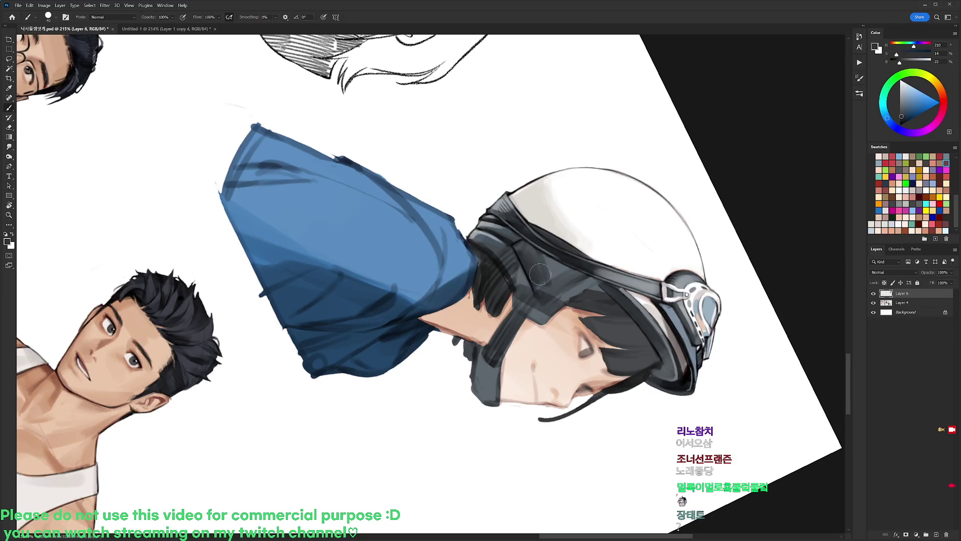
- Shade the raised block of the ear pad just below the helmet strap with sampled dark grey and blue-grey
{"action": "key", "text": "r"}
{"action": "mouse_move", "coordinate": [578, 227]}
{"action": "left_mouse_down"}
{"action": "mouse_move", "coordinate": [442, 119]}
{"action": "mouse_move", "coordinate": [408, 121]}
{"action": "left_mouse_up"}
{"action": "key", "text": "b"}
{"action": "left_click", "coordinate": [401, 211], "text": "alt"}
{"action": "left_click", "coordinate": [405, 193], "text": "alt"}
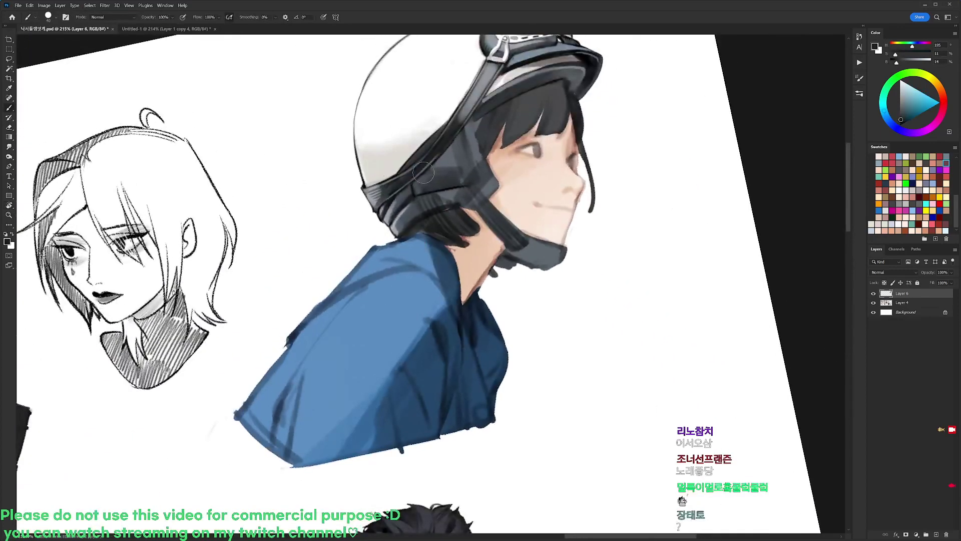
{"action": "left_click", "coordinate": [423, 182], "text": "alt"}
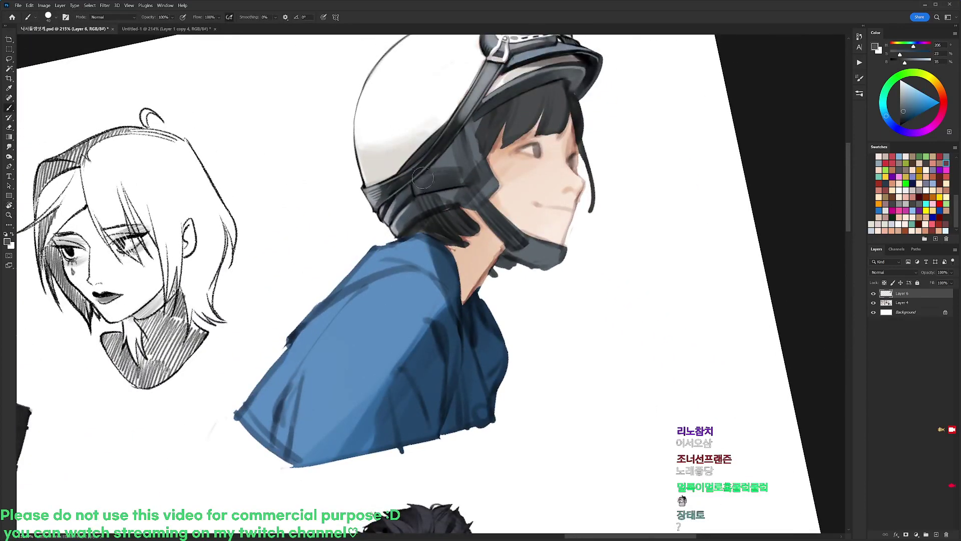
{"action": "left_click", "coordinate": [428, 124], "text": "alt"}
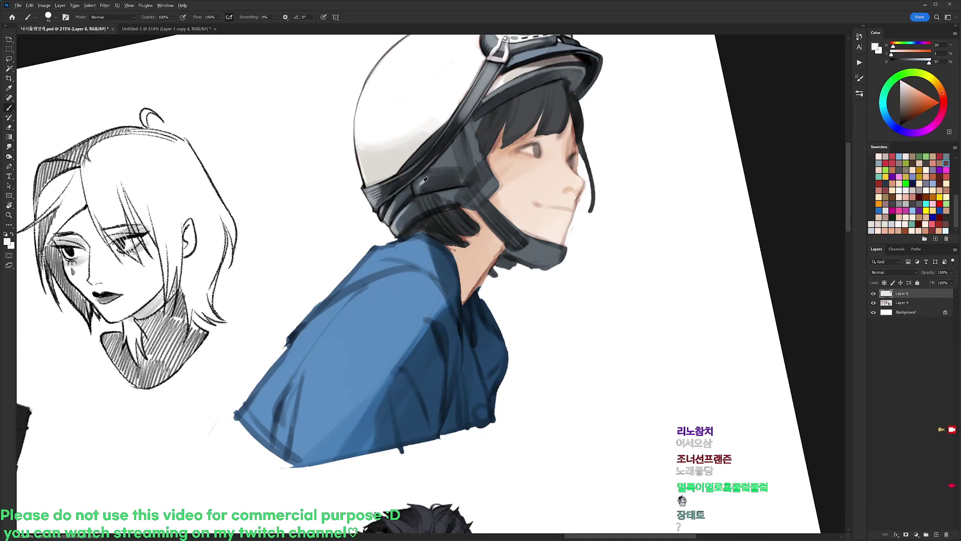
{"action": "left_click", "coordinate": [418, 187], "text": "alt"}
- Add a sampled grey highlight at the front end of the ear pad's raised block and darken its upper edge with black
{"action": "key", "text": "r"}
{"action": "left_click_drag", "start_coordinate": [526, 149], "coordinate": [546, 166]}
{"action": "key", "text": "b"}
{"action": "key", "text": "d"}
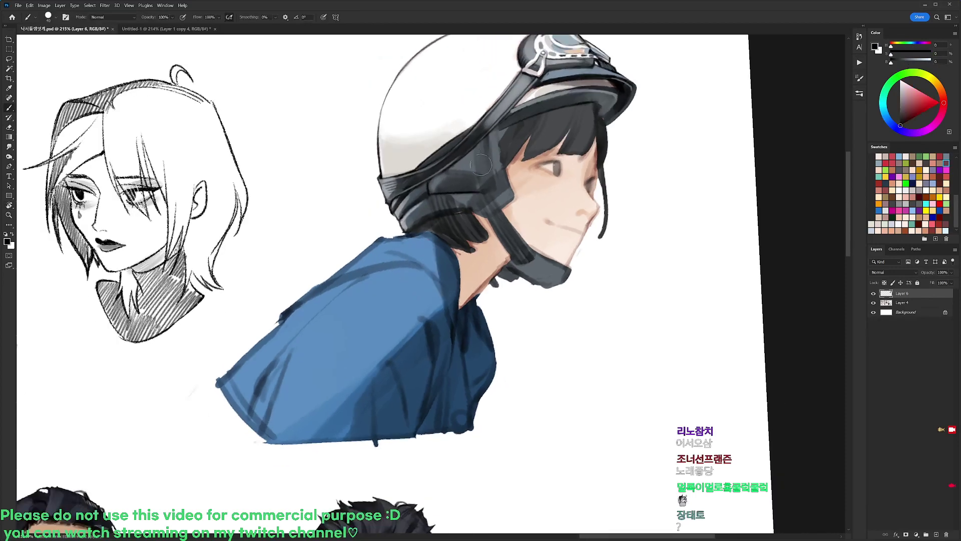
{"action": "left_click", "coordinate": [453, 122], "text": "alt"}
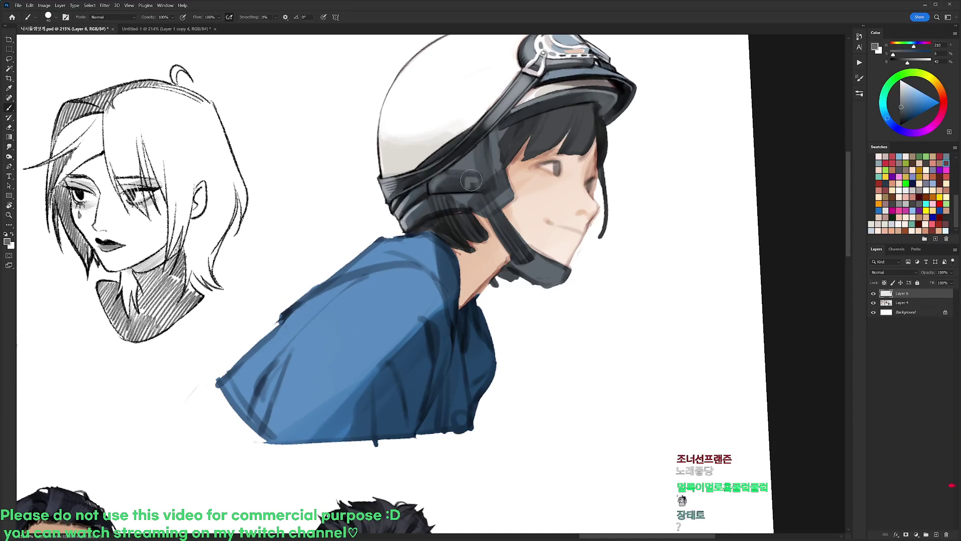
{"action": "left_click_drag", "start_coordinate": [470, 183], "coordinate": [477, 189]}
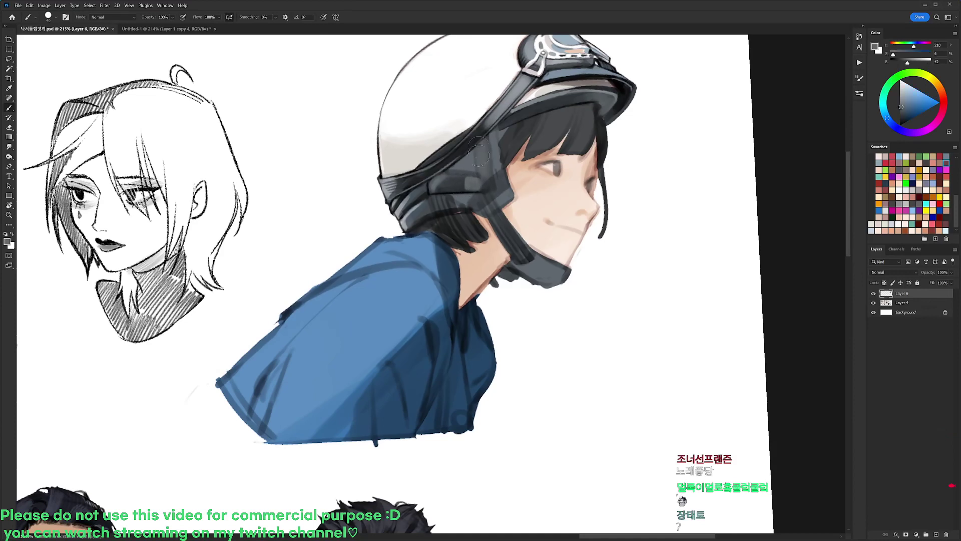
{"action": "key", "text": "d"}
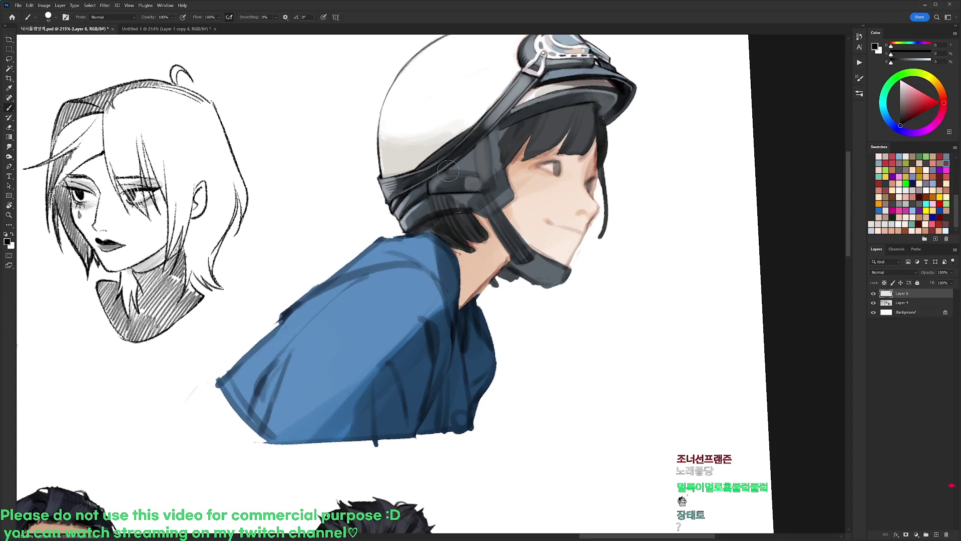
{"action": "left_click_drag", "start_coordinate": [448, 171], "coordinate": [470, 172]}
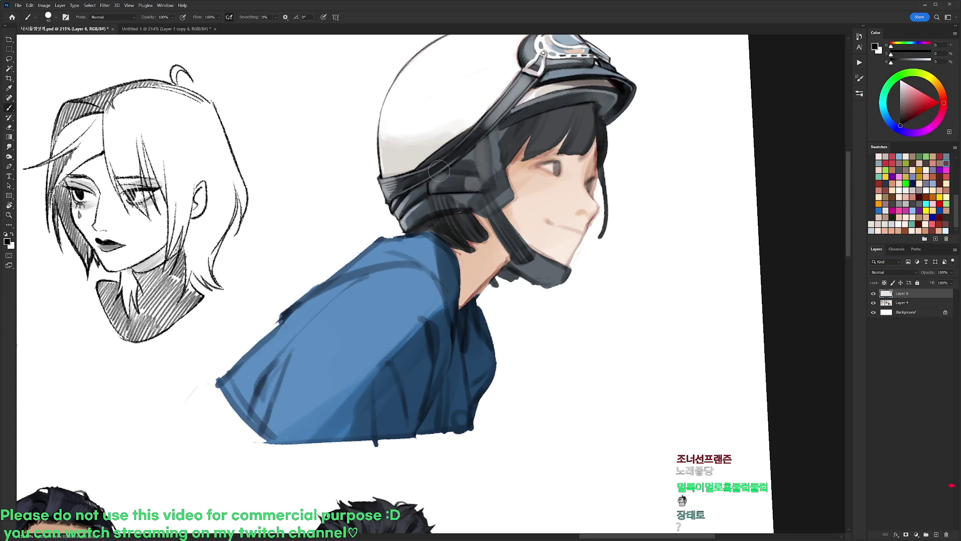
- Switch to a smaller brush and outline the raised block on the ear pad with black and sampled grey
{"action": "right_click", "coordinate": [468, 172]}
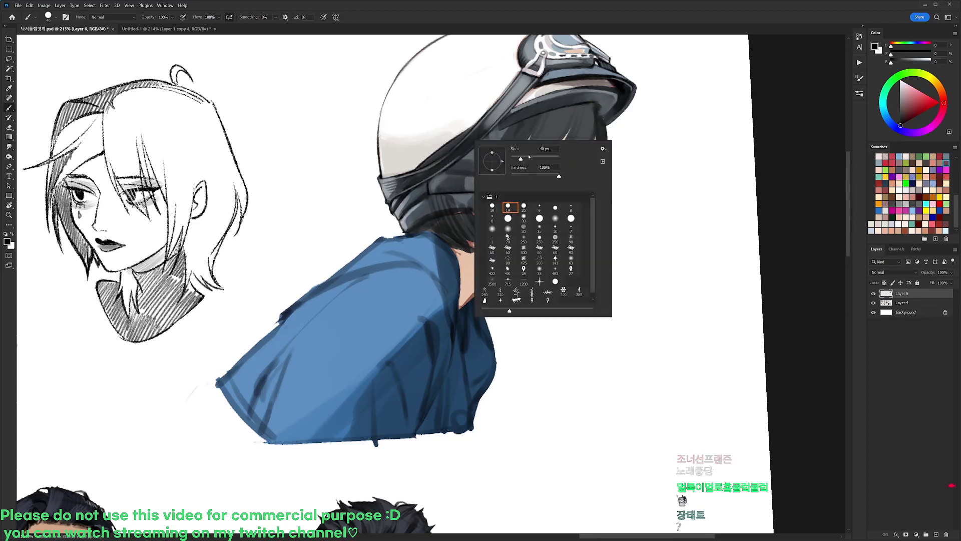
{"action": "left_click", "coordinate": [456, 168], "text": "alt"}
{"action": "key", "text": "d"}
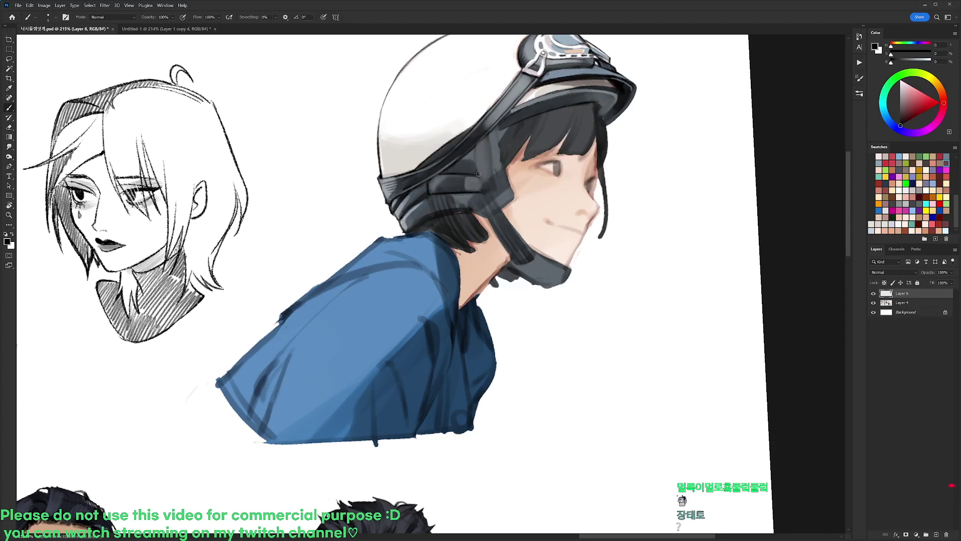
{"action": "key", "text": "r"}
{"action": "left_click_drag", "start_coordinate": [478, 173], "coordinate": [546, 265]}
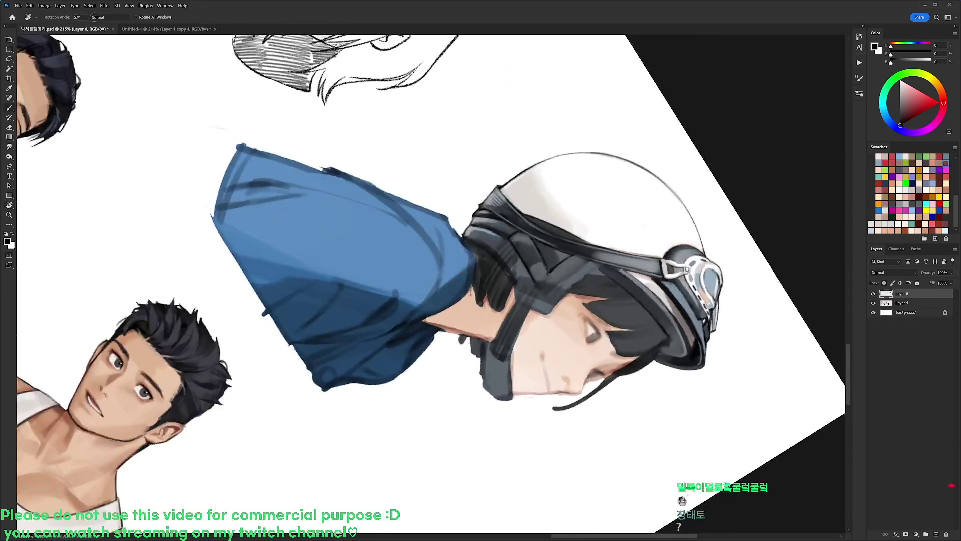
{"action": "left_click", "coordinate": [555, 275], "text": "alt"}
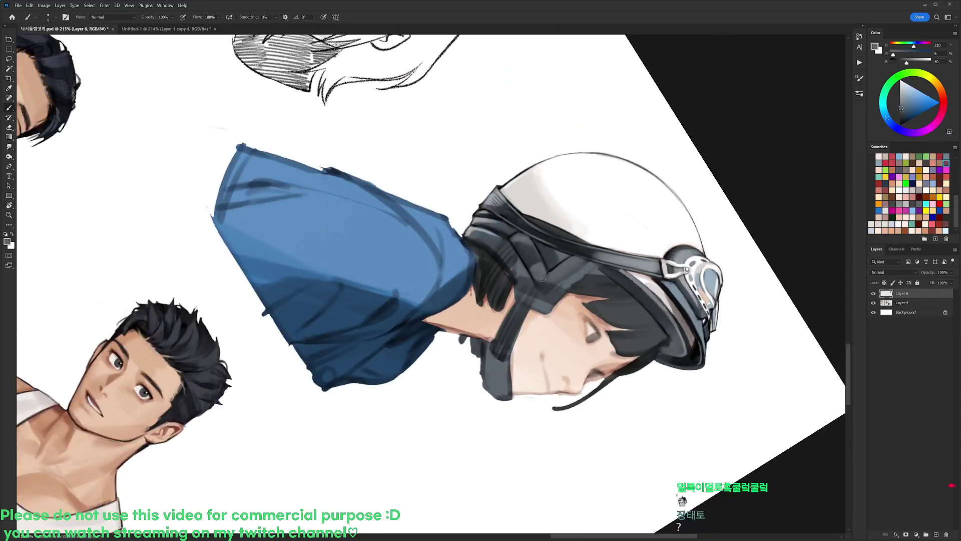
{"action": "key", "text": "d"}
{"action": "key", "text": "r"}
{"action": "left_click_drag", "start_coordinate": [543, 277], "coordinate": [529, 280]}
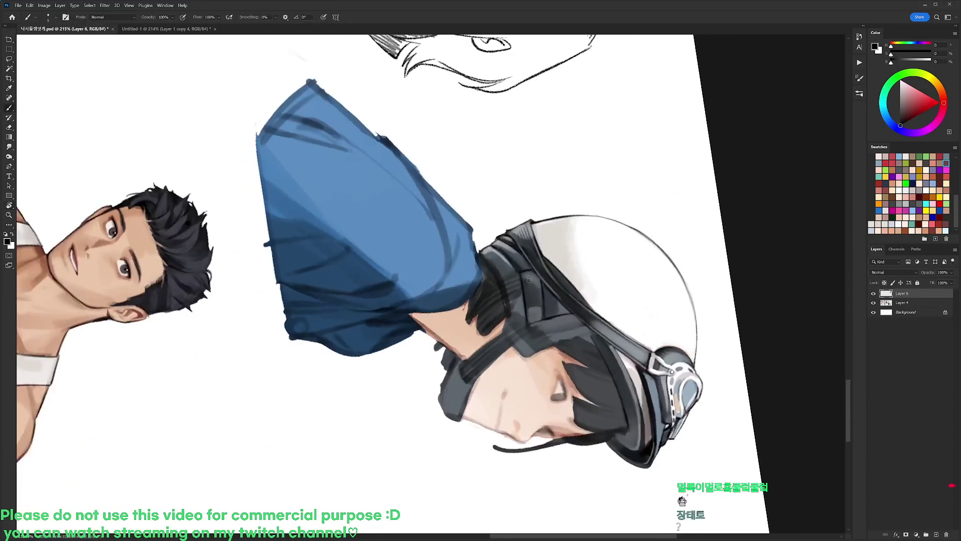
- Sharpen the raised block's front end with sampled grey and black, and line the vertical band in front of it in black
{"action": "left_click", "coordinate": [532, 315], "text": "alt"}
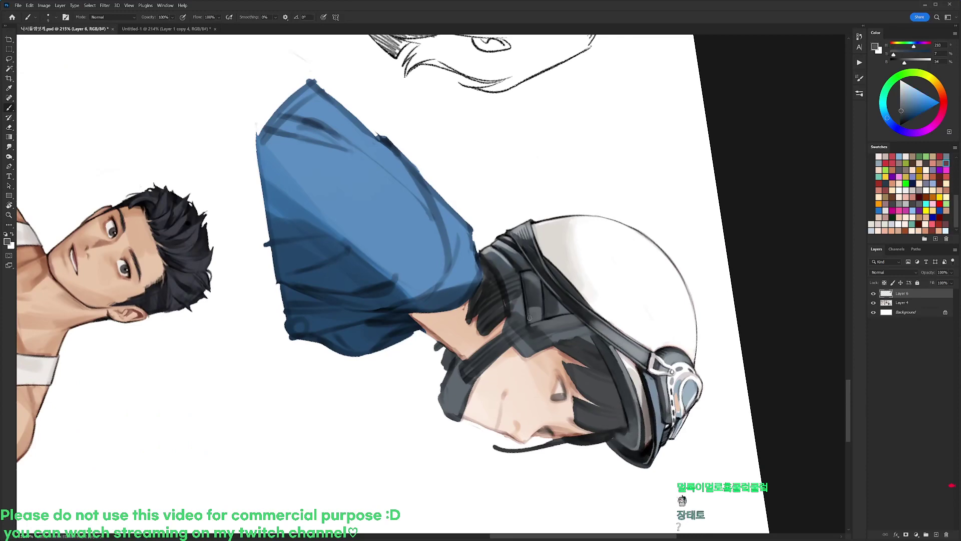
{"action": "key", "text": "d"}
{"action": "left_click", "coordinate": [539, 315], "text": "alt"}
{"action": "key", "text": "r"}
{"action": "mouse_move", "coordinate": [607, 276]}
{"action": "left_mouse_down"}
{"action": "mouse_move", "coordinate": [402, 94]}
{"action": "mouse_move", "coordinate": [389, 96]}
{"action": "left_mouse_up"}
{"action": "key", "text": "d"}
{"action": "left_click_drag", "start_coordinate": [474, 156], "coordinate": [478, 183]}
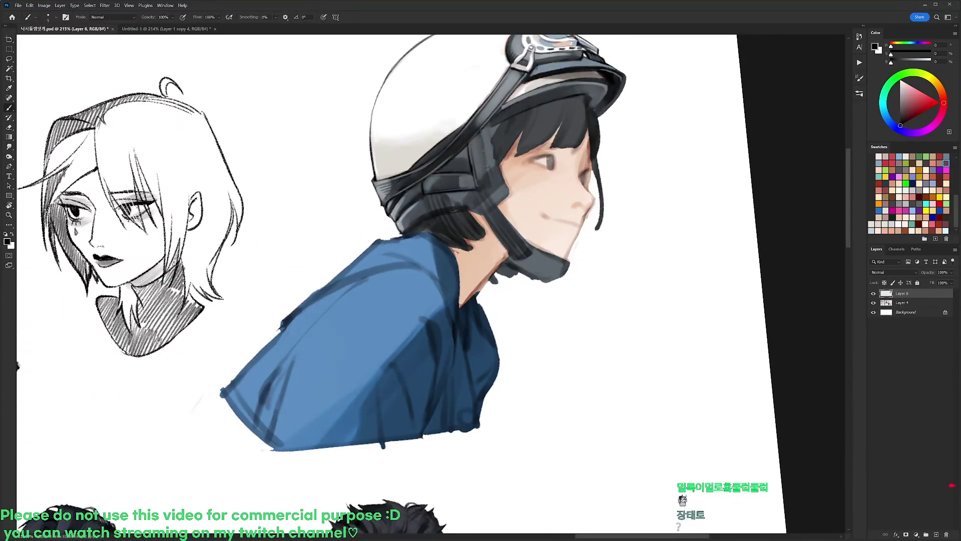
- Define the vertical band beside the hair with black and sampled grey, adding blue-grey highlights sampled from the goggles and visor
{"action": "left_click", "coordinate": [486, 159], "text": "alt"}
{"action": "key", "text": "d"}
{"action": "left_click", "coordinate": [550, 70], "text": "alt"}
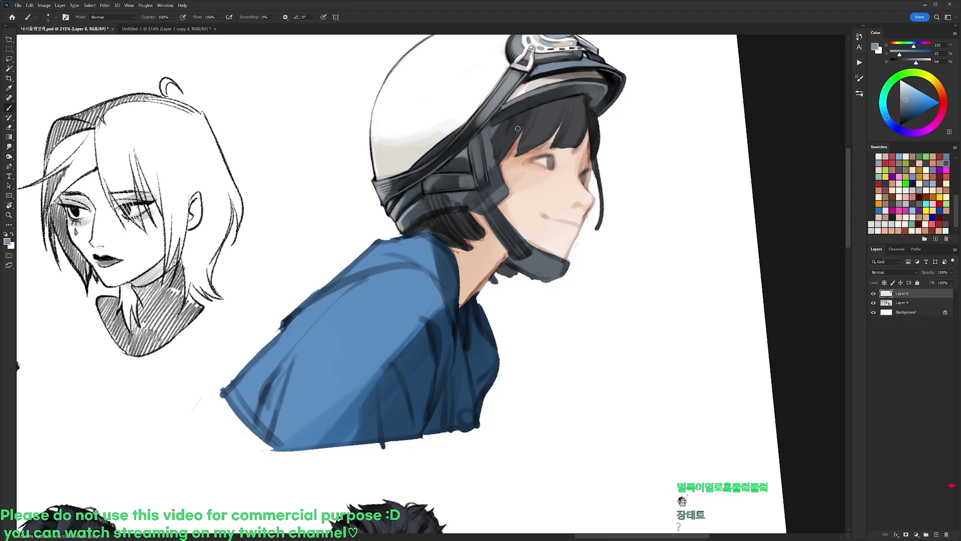
{"action": "key", "text": "d"}
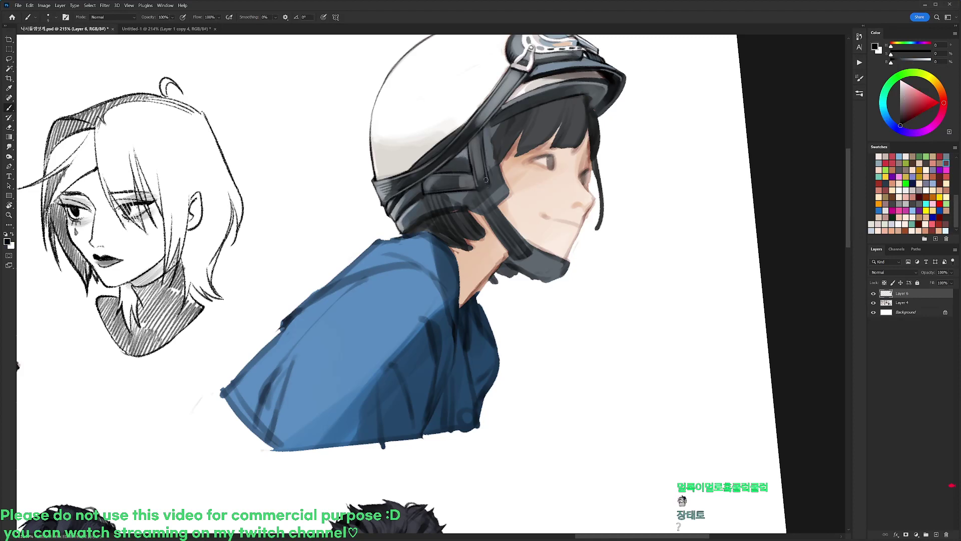
{"action": "scroll", "coordinate": [496, 143], "scroll_direction": "up", "scroll_amount": 1}
{"action": "left_click", "coordinate": [484, 157], "text": "alt"}
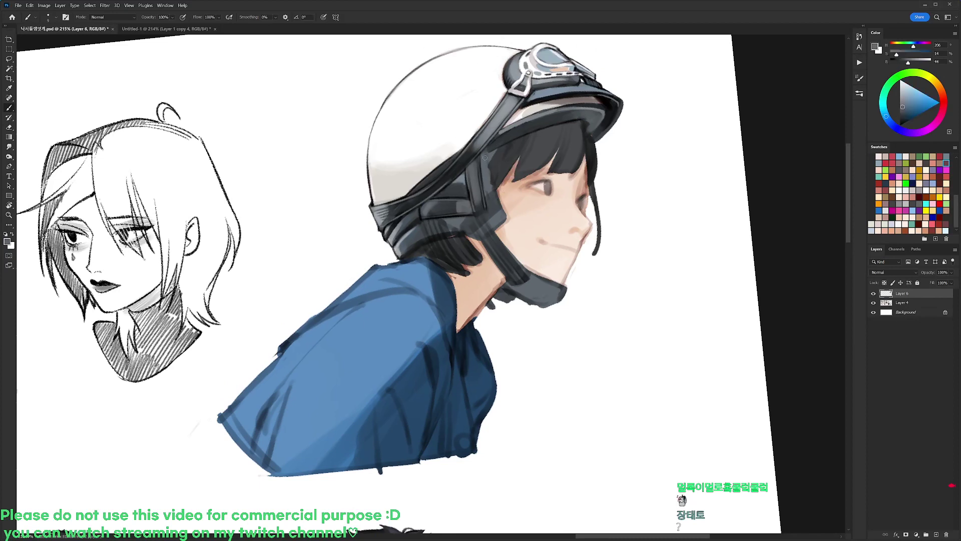
{"action": "left_click", "coordinate": [547, 91], "text": "alt"}
{"action": "key", "text": "d"}
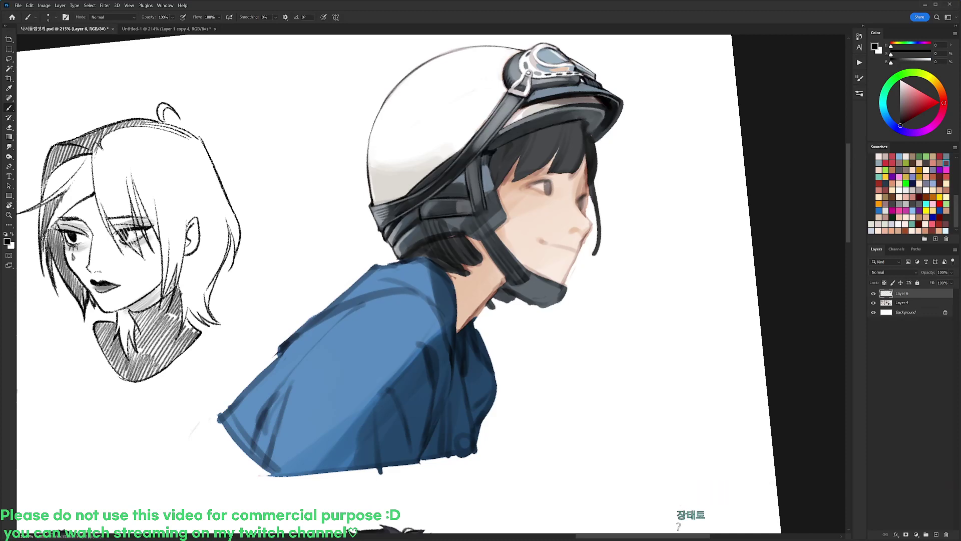
- Define the strap junction plate below the vertical band with black and sampled greys
{"action": "left_click", "coordinate": [474, 205], "text": "alt"}
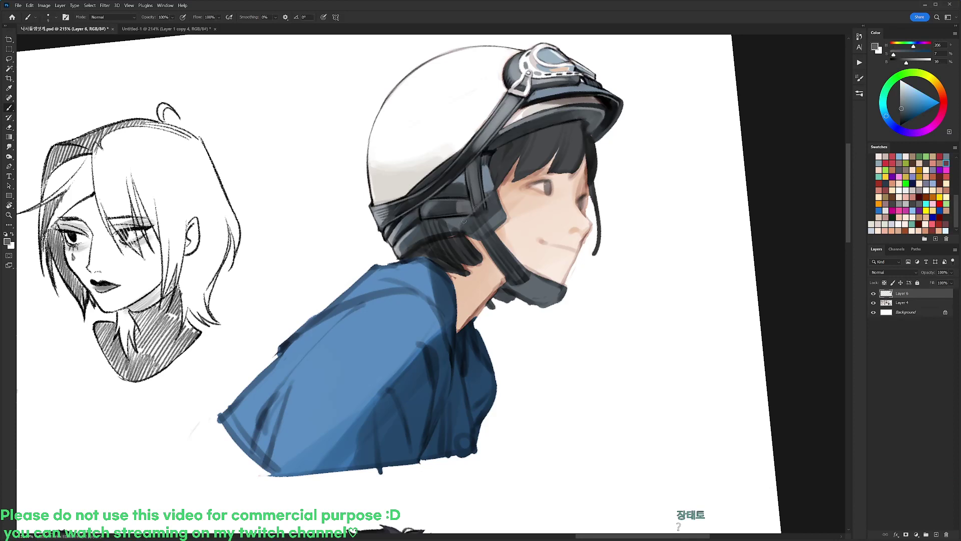
{"action": "left_click", "coordinate": [491, 197], "text": "alt"}
{"action": "key", "text": "d"}
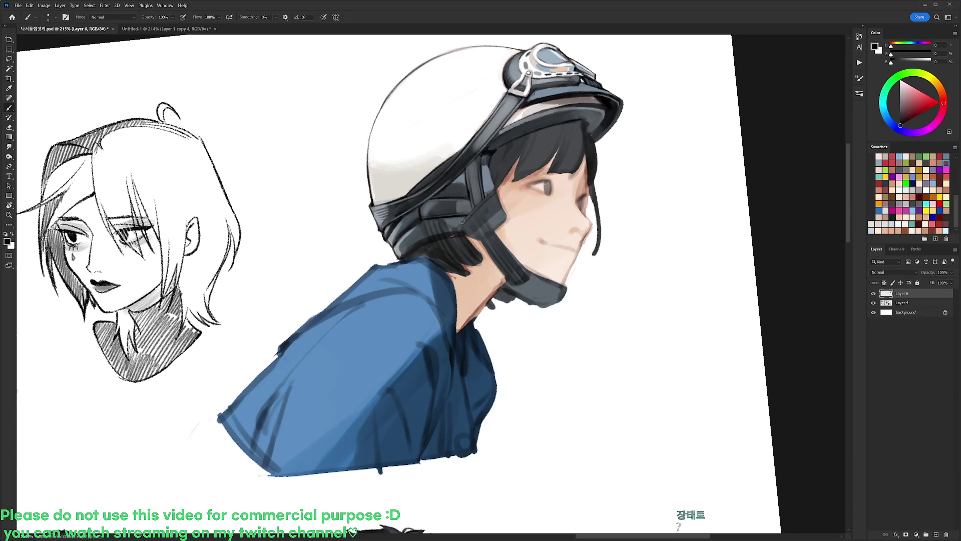
{"action": "left_click", "coordinate": [479, 190], "text": "alt"}
{"action": "left_click", "coordinate": [575, 320], "text": "alt"}
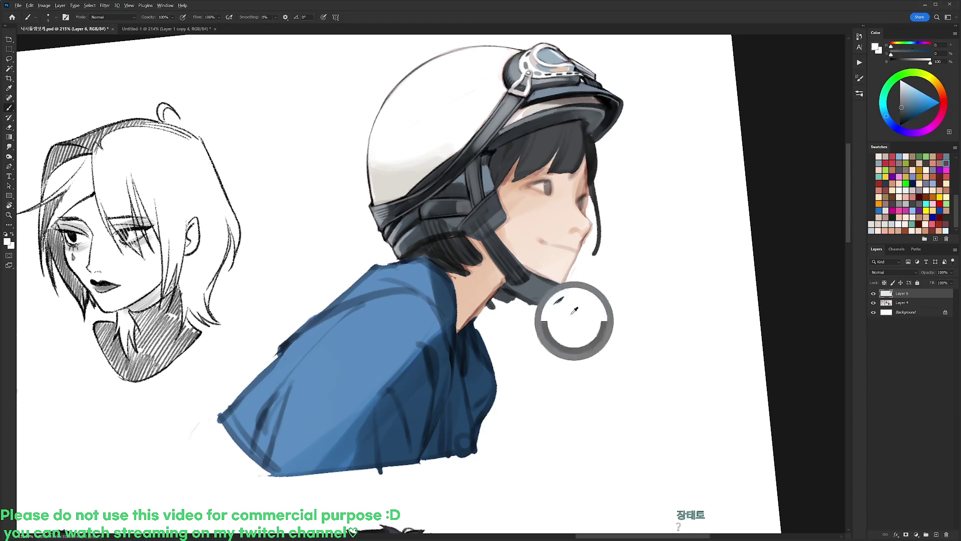
{"action": "key", "text": "d"}
- Switch to a larger brush and shade the strap junction plate with sampled dark blue-grey and black
{"action": "right_click", "coordinate": [493, 204]}
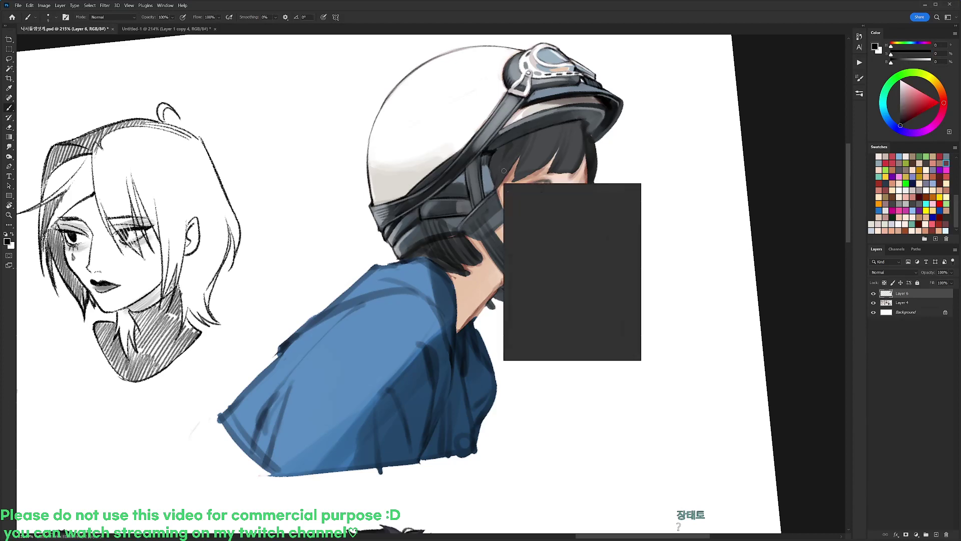
{"action": "left_click", "coordinate": [484, 209], "text": "alt"}
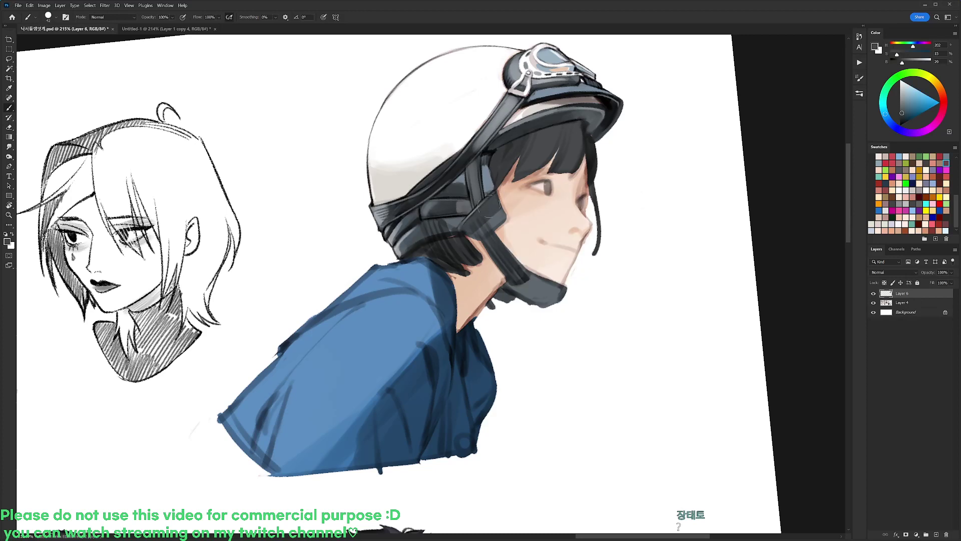
{"action": "key", "text": "d"}
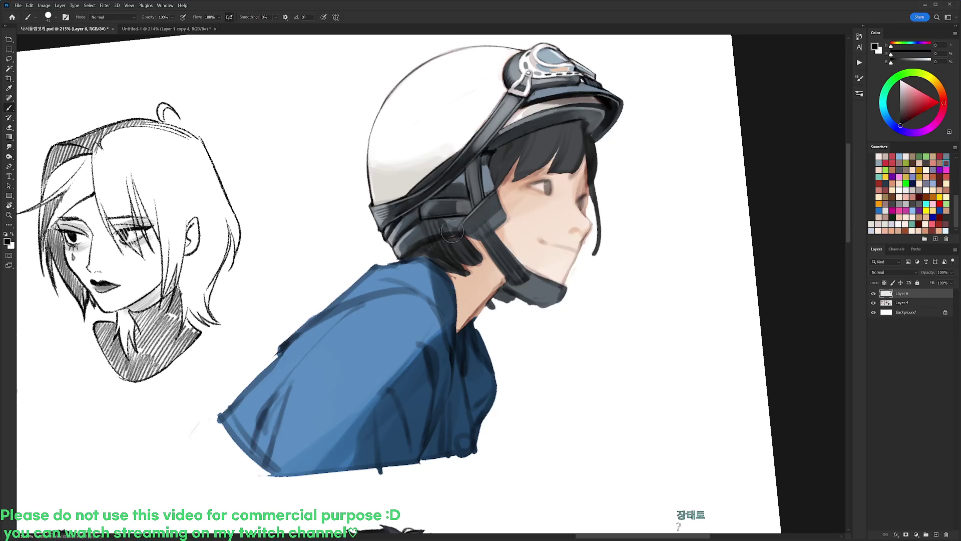
{"action": "left_click", "coordinate": [473, 223], "text": "alt"}
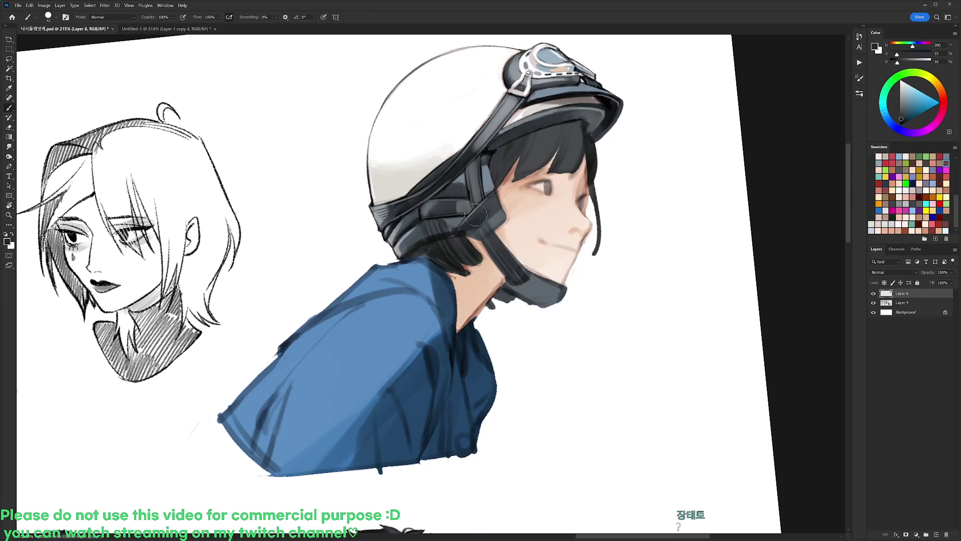
{"action": "key", "text": "d"}
- Outline the strap junction plate with a smaller brush in black, adding edge highlights in blue-grey sampled from the vertical band
{"action": "right_click", "coordinate": [486, 221]}
{"action": "left_click", "coordinate": [487, 223]}
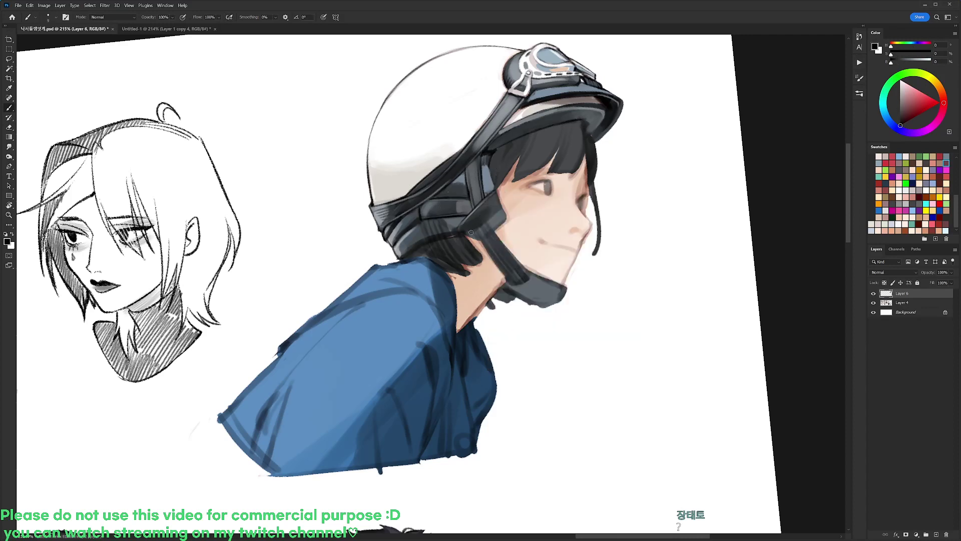
{"action": "left_click", "coordinate": [490, 184], "text": "alt"}
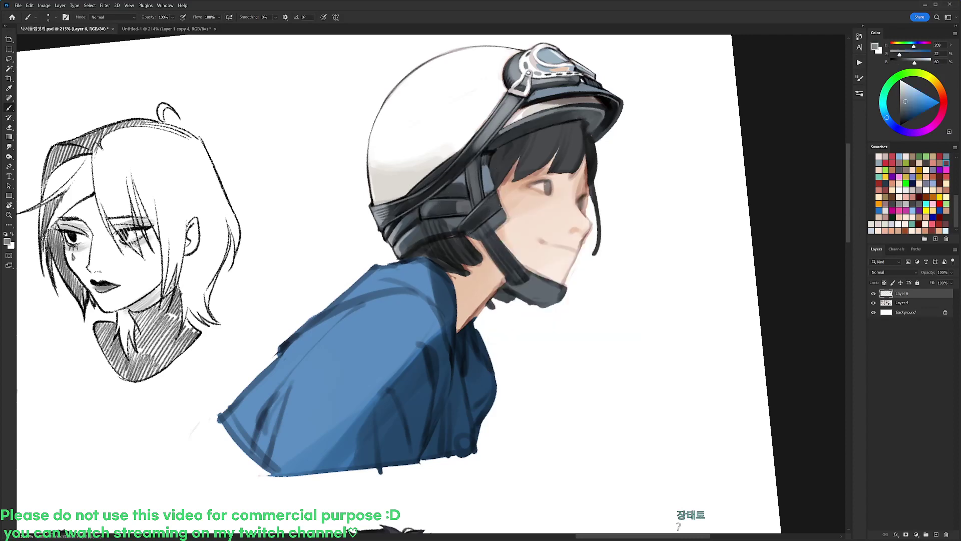
{"action": "key", "text": "d"}
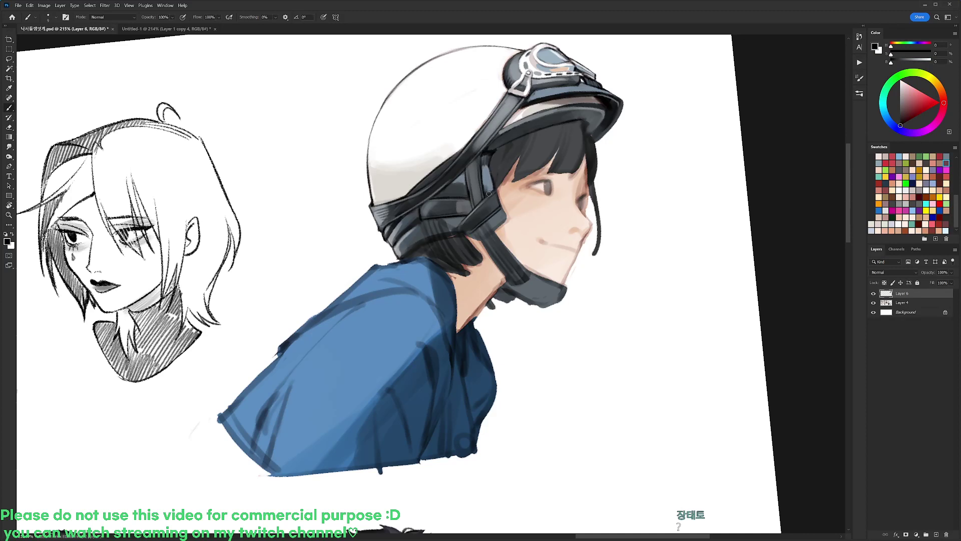
- Add a black accent and a white highlight to the vertical band beside the hair, and save the document
{"action": "left_click_drag", "start_coordinate": [488, 157], "coordinate": [484, 174]}
{"action": "left_click", "coordinate": [354, 141], "text": "alt"}
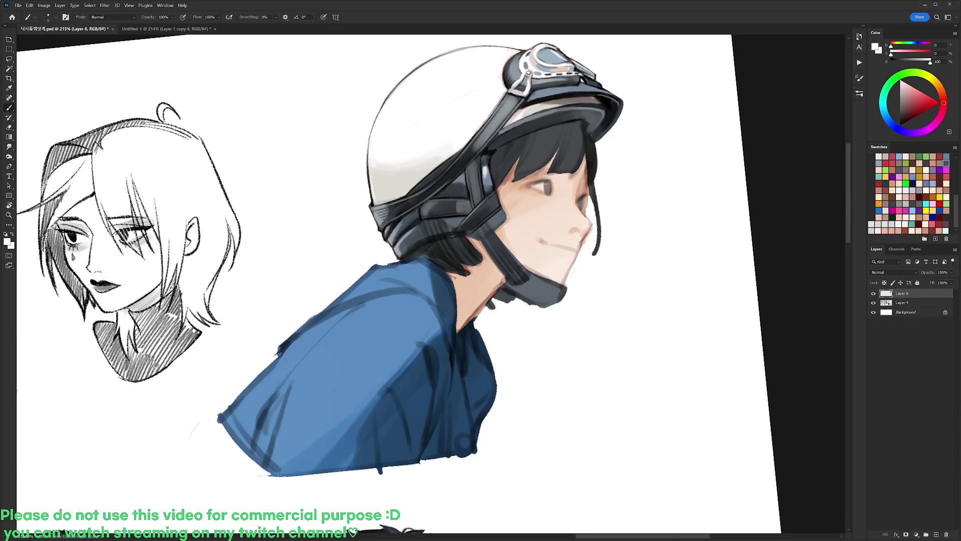
{"action": "left_click_drag", "start_coordinate": [521, 165], "coordinate": [560, 178]}
{"action": "key", "text": "r"}
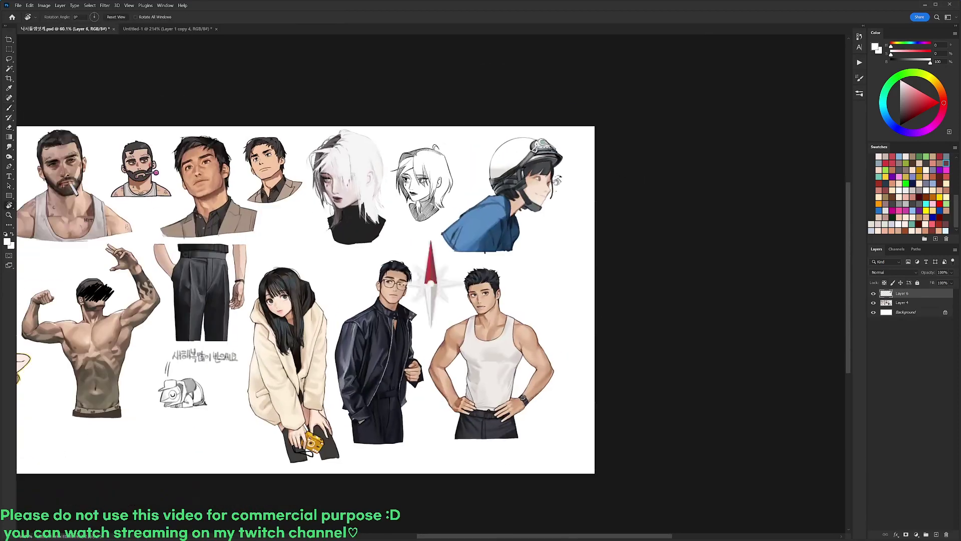
{"action": "scroll", "coordinate": [563, 167], "scroll_direction": "up", "scroll_amount": 5}
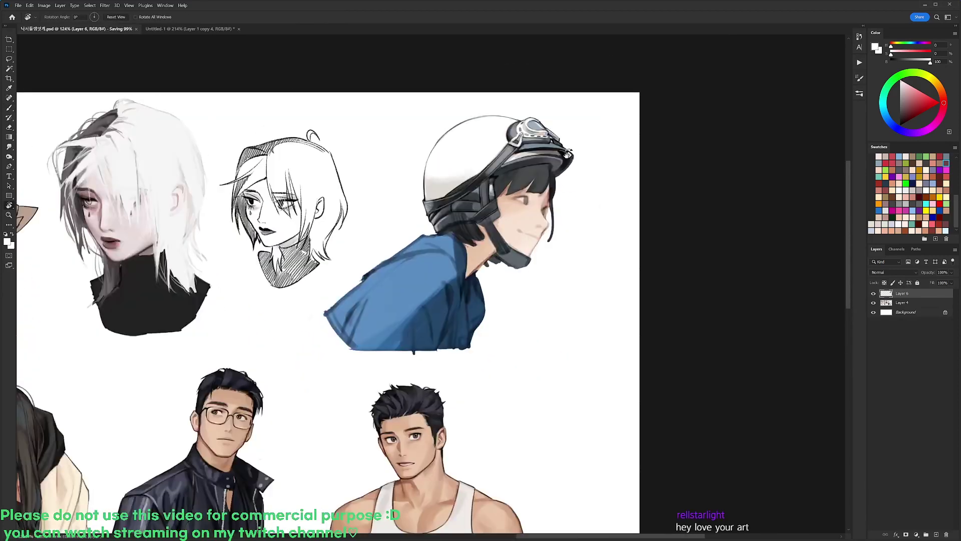
{"action": "left_click_drag", "start_coordinate": [548, 176], "coordinate": [570, 176]}
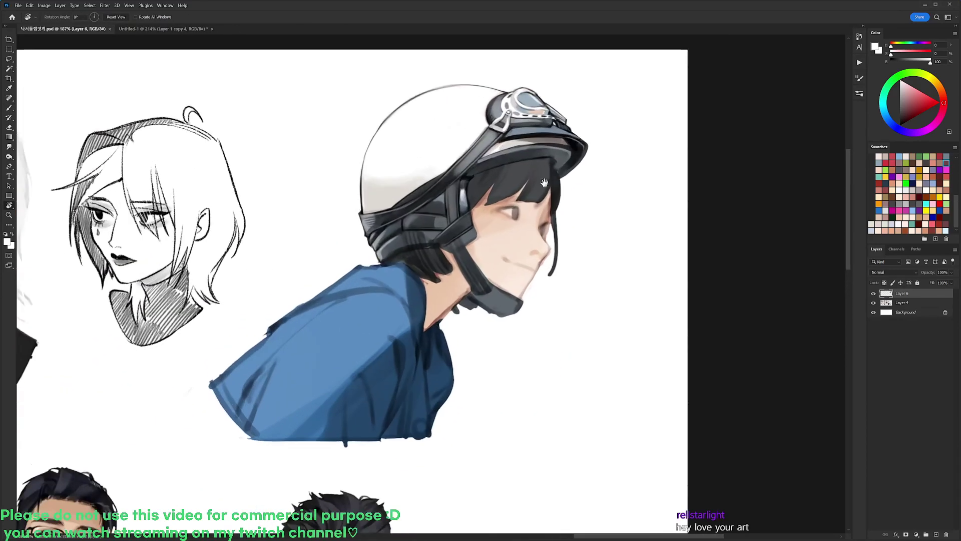
{"action": "left_click_drag", "start_coordinate": [467, 214], "coordinate": [479, 184]}
- Refine the lower end of the vertical band where it meets the strap junction plate with black and sampled grey
{"action": "key", "text": "b"}
{"action": "key", "text": "d"}
{"action": "left_click", "coordinate": [483, 175], "text": "alt"}
{"action": "key", "text": "d"}
{"action": "left_click", "coordinate": [480, 199], "text": "alt"}
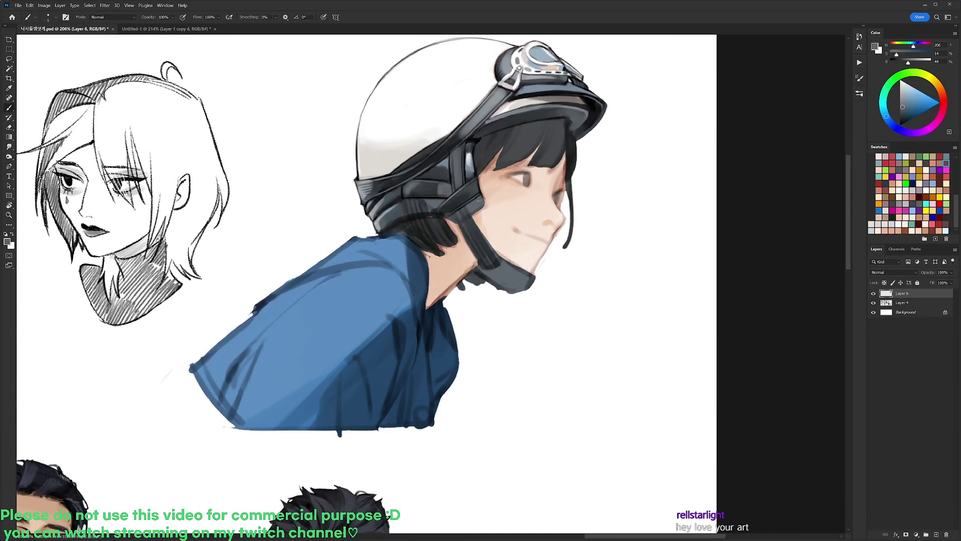
- Paint the front of the strap junction plate in sampled blue-grey and sharpen its edges in black with a smaller brush
{"action": "right_click", "coordinate": [518, 179]}
{"action": "double_click", "coordinate": [569, 245]}
{"action": "left_click_drag", "start_coordinate": [488, 200], "coordinate": [479, 215]}
{"action": "key", "text": "d"}
{"action": "right_click", "coordinate": [500, 160]}
{"action": "double_click", "coordinate": [556, 234]}
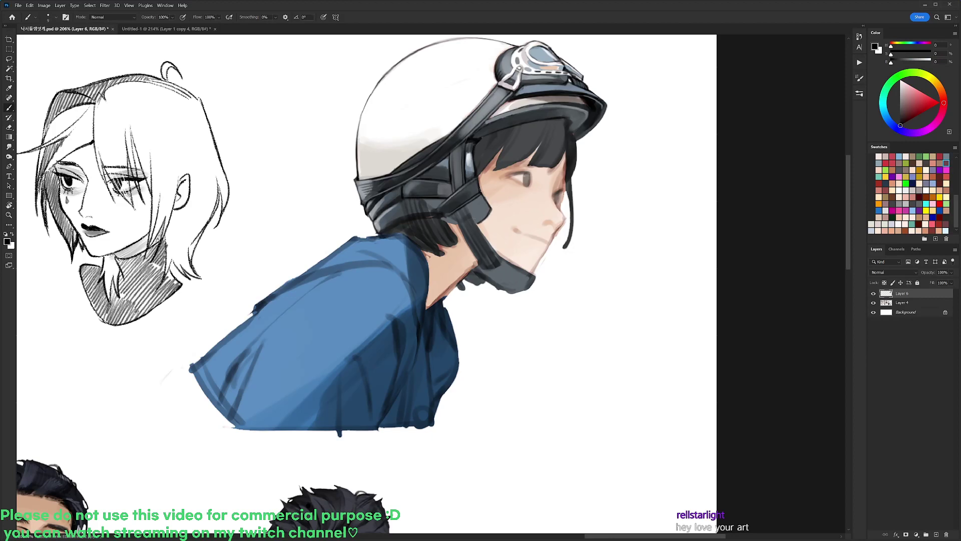
- Switch to a larger brush and blend the strap junction plate's shading with sampled greys and black
{"action": "right_click", "coordinate": [467, 212]}
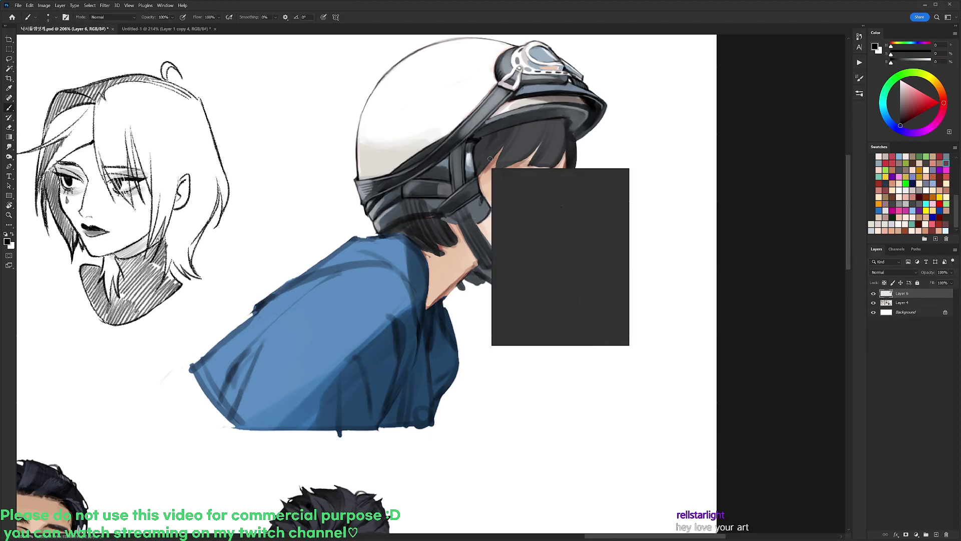
{"action": "double_click", "coordinate": [558, 236]}
{"action": "left_click", "coordinate": [478, 202], "text": "alt"}
{"action": "key", "text": "d"}
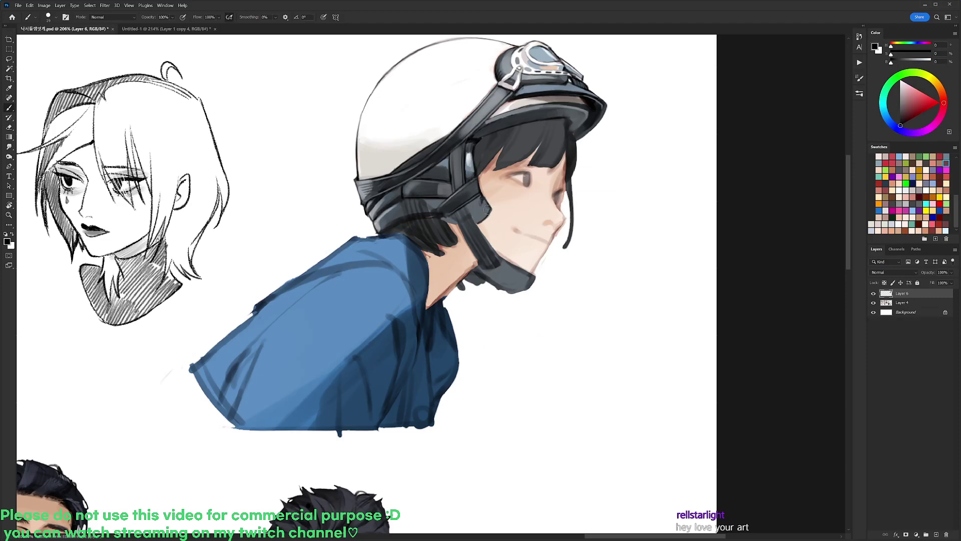
{"action": "left_click", "coordinate": [481, 212], "text": "alt"}
{"action": "left_click", "coordinate": [478, 207], "text": "alt"}
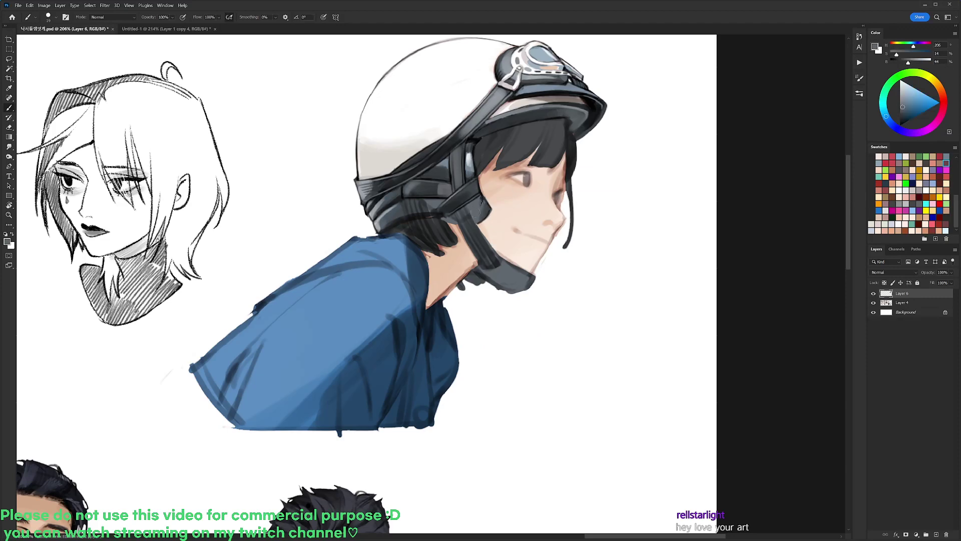
{"action": "key", "text": "d"}
- Shape the chin strap below the junction plate with sampled dark grey and black, trimming its cheek-side edge with sampled skin tone
{"action": "key", "text": "r"}
{"action": "mouse_move", "coordinate": [471, 210]}
{"action": "left_mouse_down"}
{"action": "mouse_move", "coordinate": [490, 260]}
{"action": "mouse_move", "coordinate": [477, 246]}
{"action": "left_mouse_up"}
{"action": "left_click", "coordinate": [474, 222], "text": "alt"}
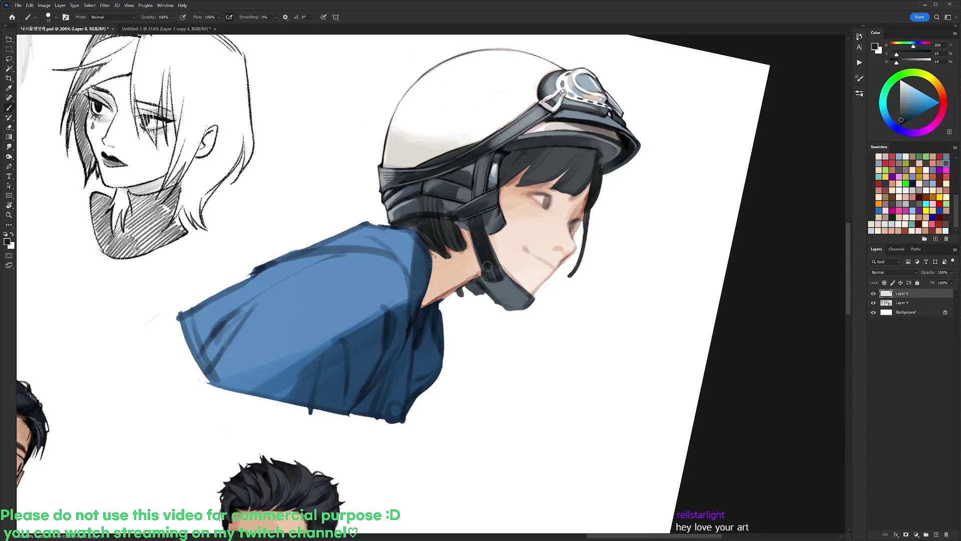
{"action": "left_click", "coordinate": [489, 240], "text": "alt"}
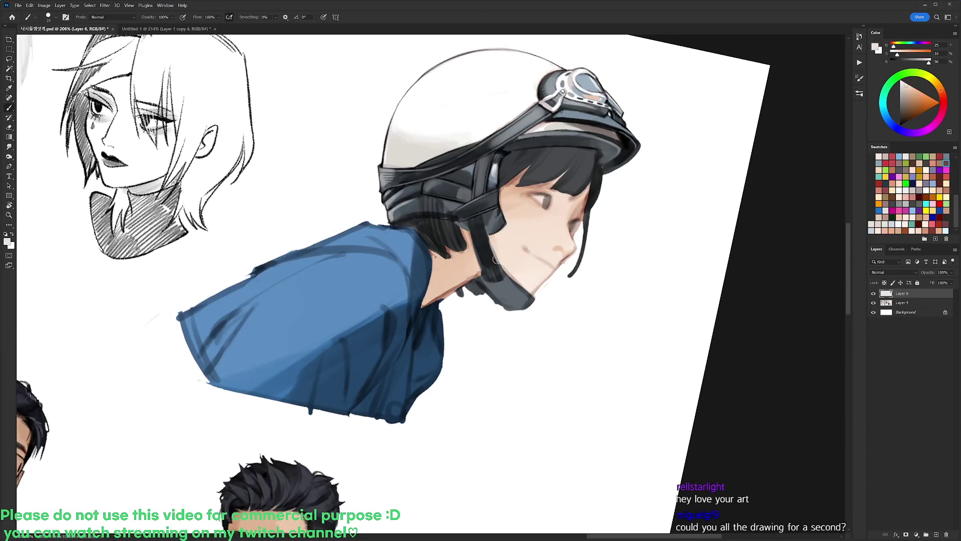
{"action": "left_click", "coordinate": [472, 226], "text": "alt"}
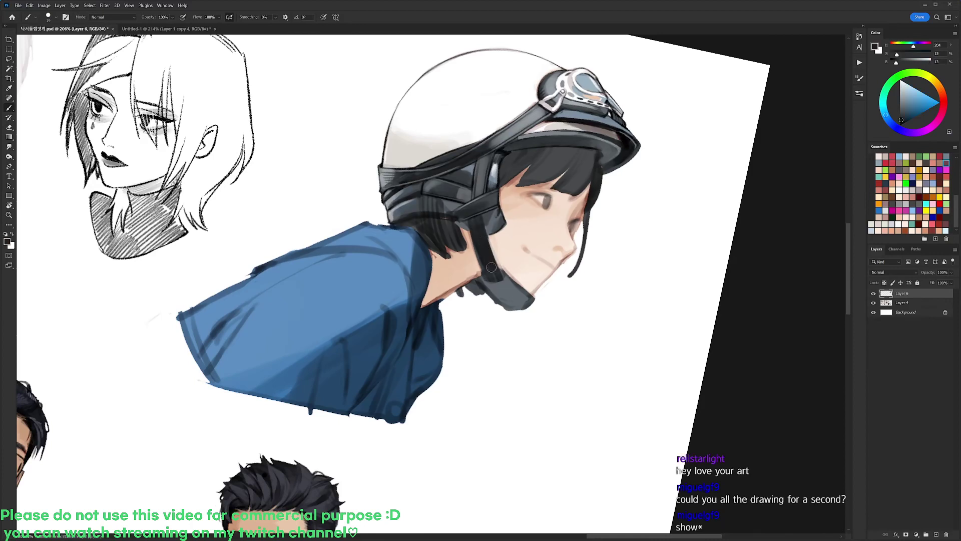
{"action": "key", "text": "d"}
- Look over all the portraits on the canvas, from the girl in the green apron to the helmeted bust
{"action": "right_click", "coordinate": [463, 178]}
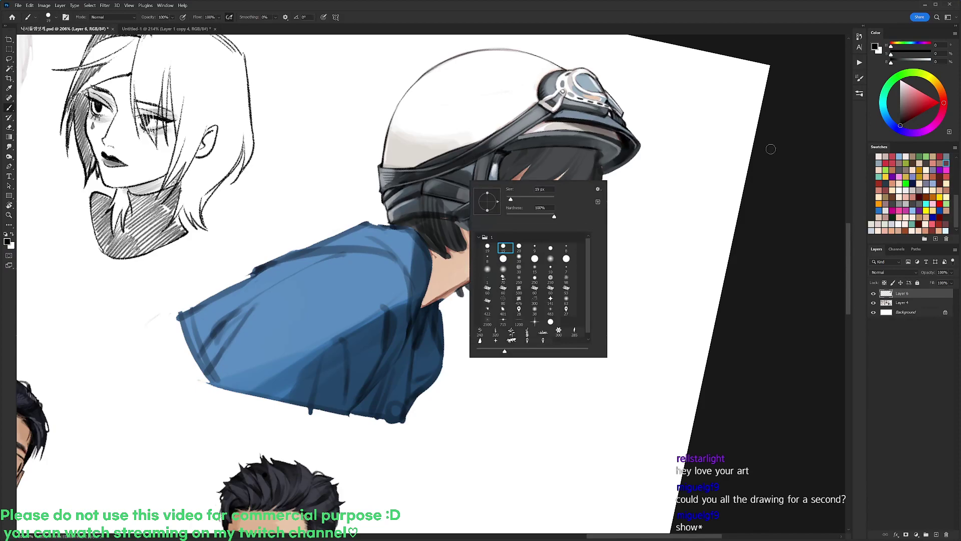
{"action": "left_click", "coordinate": [778, 206]}
{"action": "left_click_drag", "start_coordinate": [747, 204], "coordinate": [701, 205]}
{"action": "key", "text": "r"}
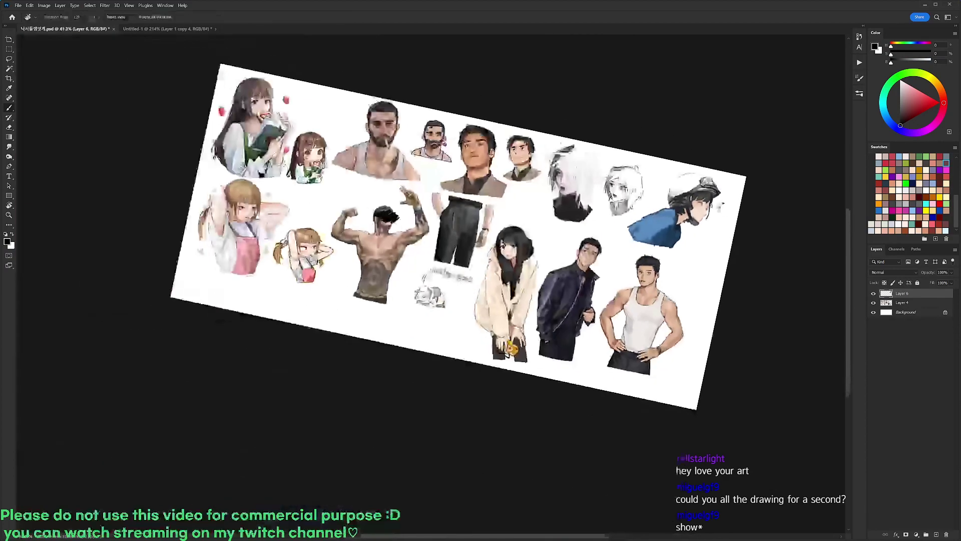
{"action": "key", "text": "Escape"}
{"action": "left_click_drag", "start_coordinate": [226, 162], "coordinate": [265, 163]}
{"action": "left_click_drag", "start_coordinate": [551, 307], "coordinate": [535, 180]}
{"action": "left_click_drag", "start_coordinate": [593, 254], "coordinate": [557, 200]}
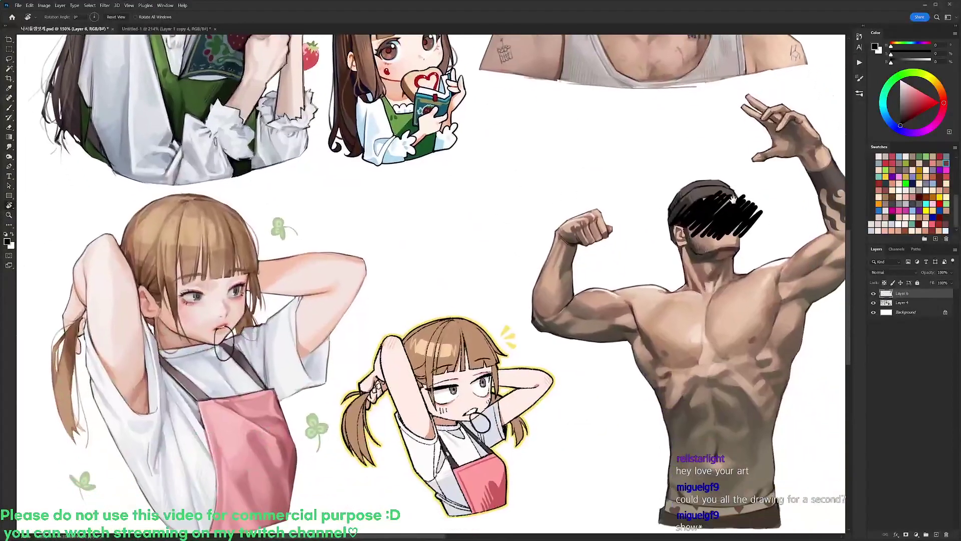
{"action": "mouse_move", "coordinate": [733, 199]}
{"action": "left_mouse_down"}
{"action": "mouse_move", "coordinate": [566, 308]}
{"action": "mouse_move", "coordinate": [466, 431]}
{"action": "left_mouse_up"}
{"action": "left_click_drag", "start_coordinate": [708, 313], "coordinate": [511, 254]}
{"action": "left_click_drag", "start_coordinate": [628, 353], "coordinate": [521, 245]}
{"action": "left_click_drag", "start_coordinate": [740, 301], "coordinate": [557, 214]}
{"action": "mouse_move", "coordinate": [731, 194]}
{"action": "left_mouse_down"}
{"action": "mouse_move", "coordinate": [530, 279]}
{"action": "mouse_move", "coordinate": [530, 317]}
{"action": "mouse_move", "coordinate": [566, 267]}
{"action": "left_mouse_up"}
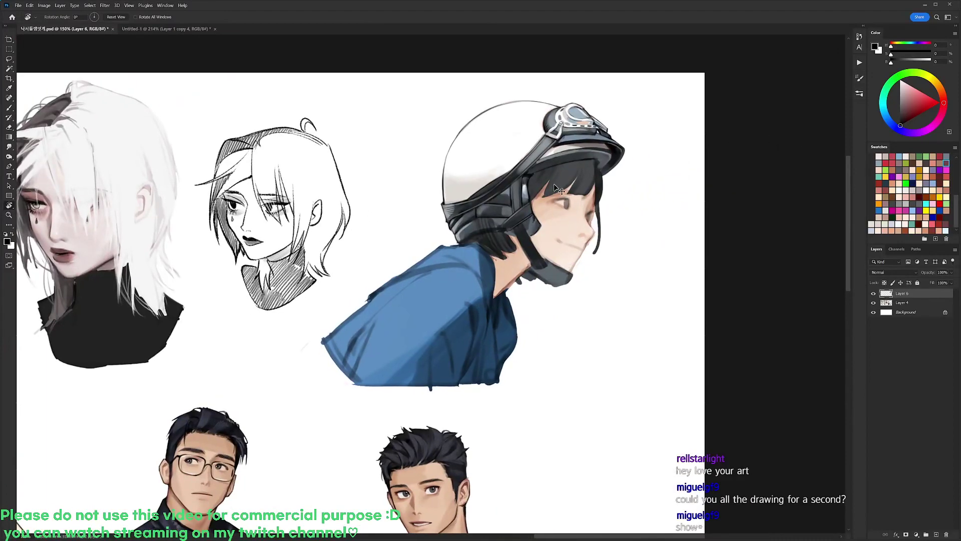
{"action": "scroll", "coordinate": [545, 186], "scroll_direction": "up", "scroll_amount": 2}
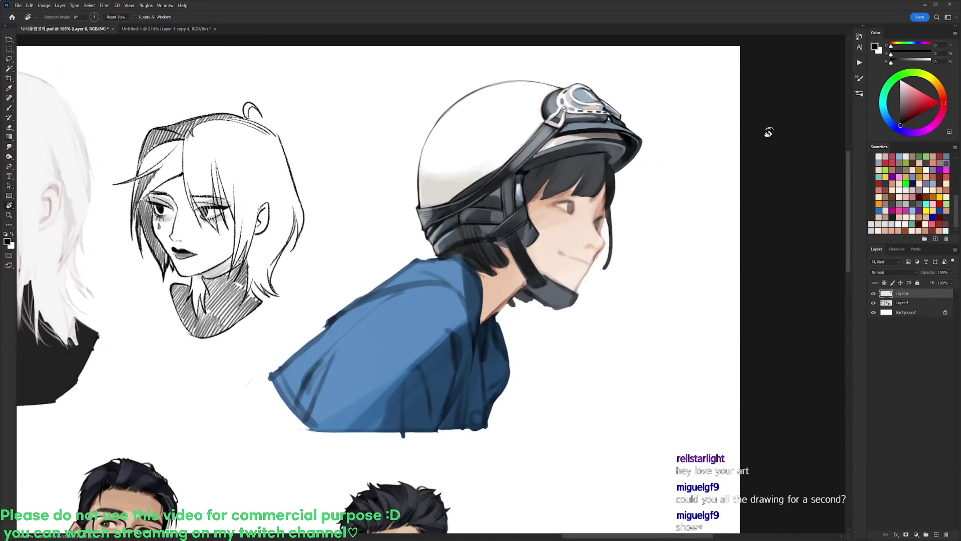
- Fill the chin strap with sampled dark grey and line its edges in black using a smaller brush
{"action": "key", "text": "b"}
{"action": "left_click", "coordinate": [513, 245], "text": "alt"}
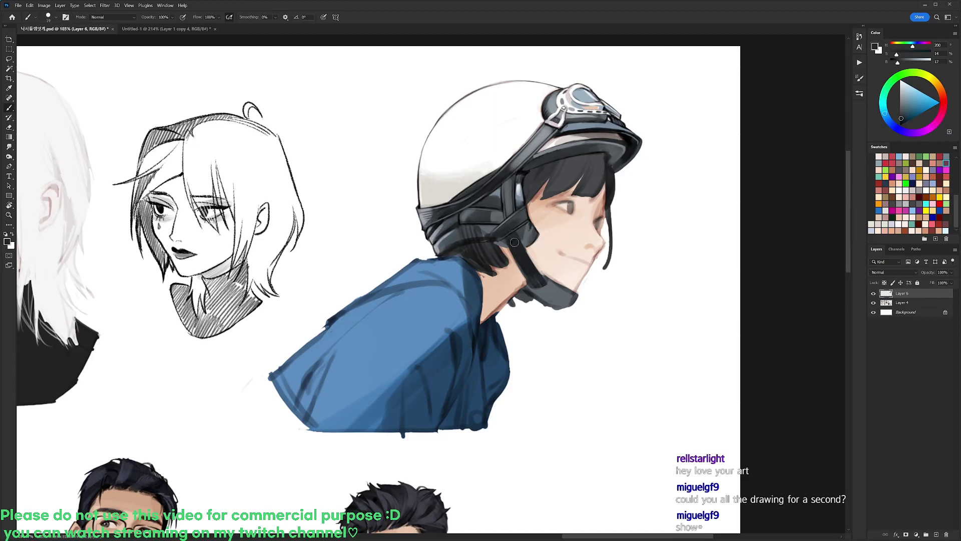
{"action": "key", "text": "d"}
{"action": "right_click", "coordinate": [524, 184]}
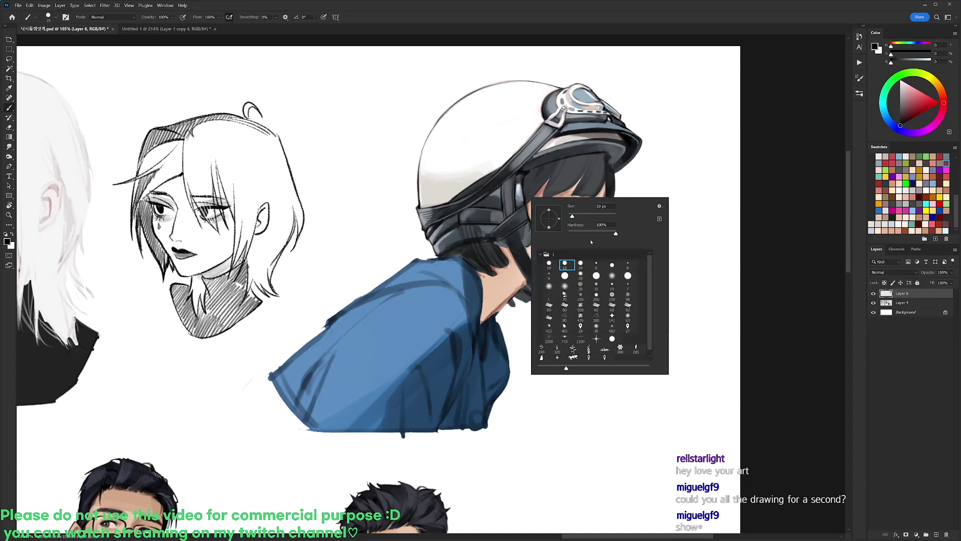
{"action": "left_click", "coordinate": [599, 266]}
{"action": "left_click", "coordinate": [519, 228]}
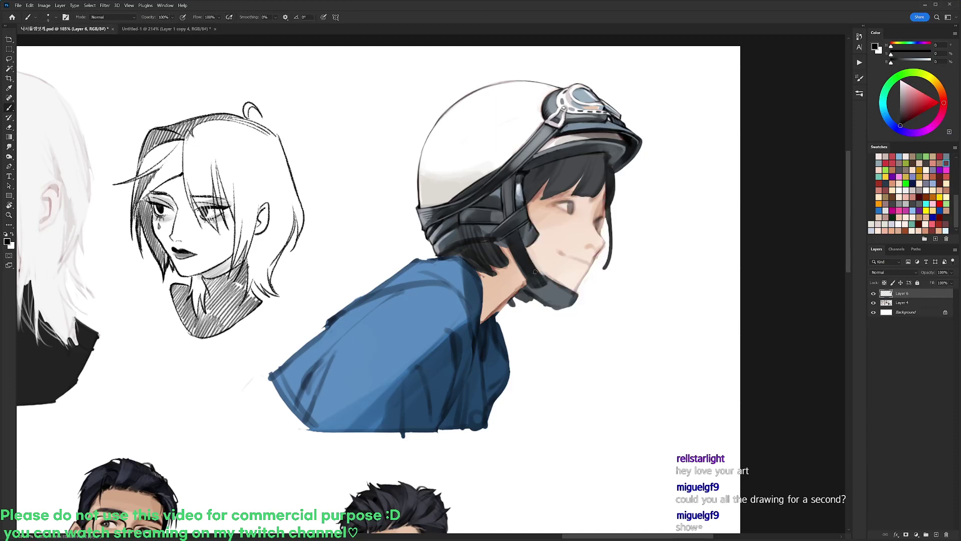
- Add a thin edge highlight in sampled grey along the chin strap's upper end and reinforce it with black
{"action": "left_click", "coordinate": [510, 204], "text": "alt"}
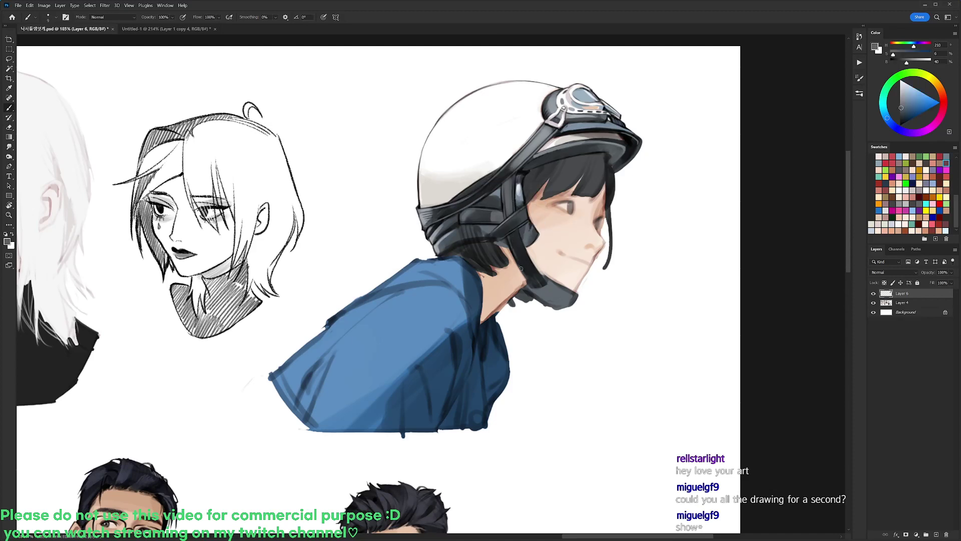
{"action": "left_click_drag", "start_coordinate": [509, 234], "coordinate": [514, 247]}
{"action": "key", "text": "d"}
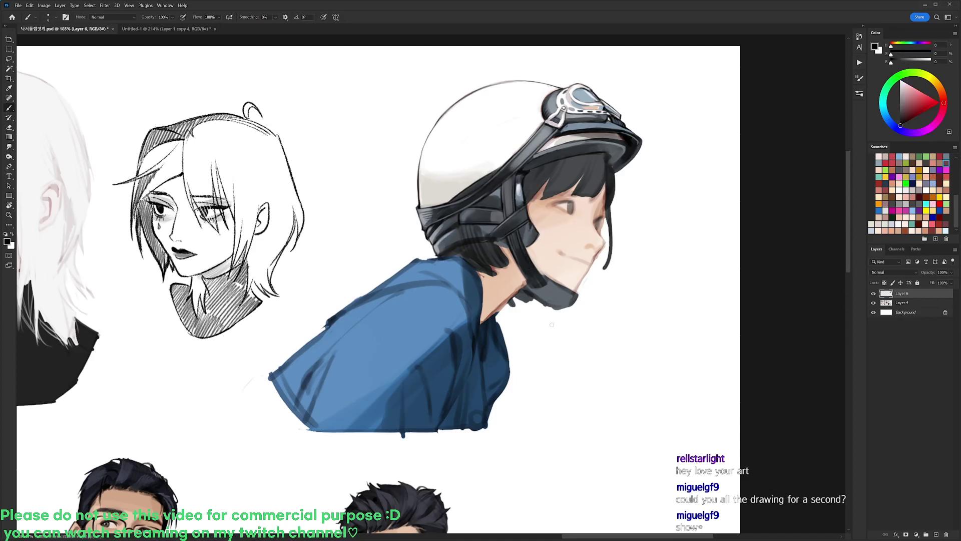
- Rotate the canvas counterclockwise and refine the chin strap's upper end beside the hair with sampled dark grey and black
{"action": "key", "text": "r"}
{"action": "mouse_move", "coordinate": [538, 205]}
{"action": "left_mouse_down"}
{"action": "mouse_move", "coordinate": [543, 297]}
{"action": "mouse_move", "coordinate": [507, 320]}
{"action": "mouse_move", "coordinate": [514, 280]}
{"action": "mouse_move", "coordinate": [492, 226]}
{"action": "mouse_move", "coordinate": [433, 200]}
{"action": "left_mouse_up"}
{"action": "key", "text": "r"}
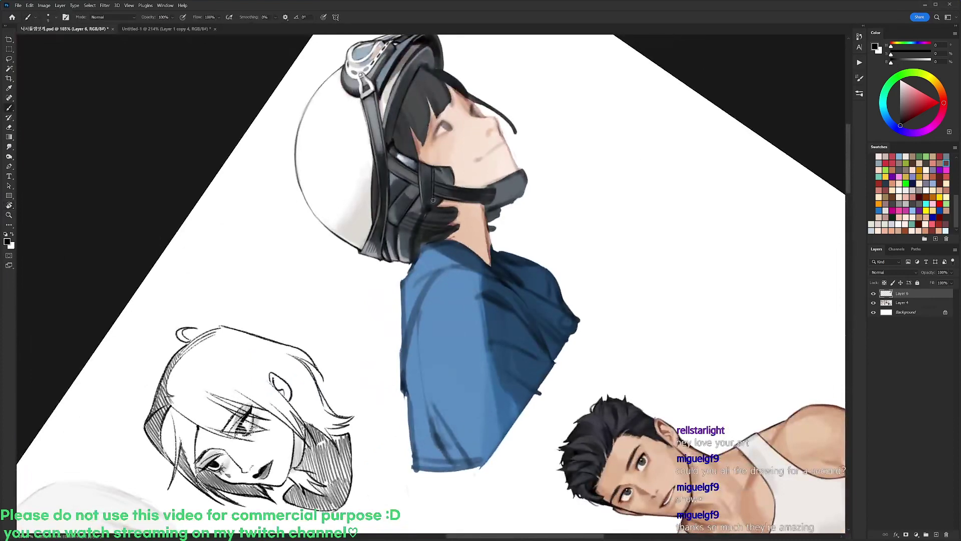
{"action": "left_click", "coordinate": [428, 209], "text": "alt"}
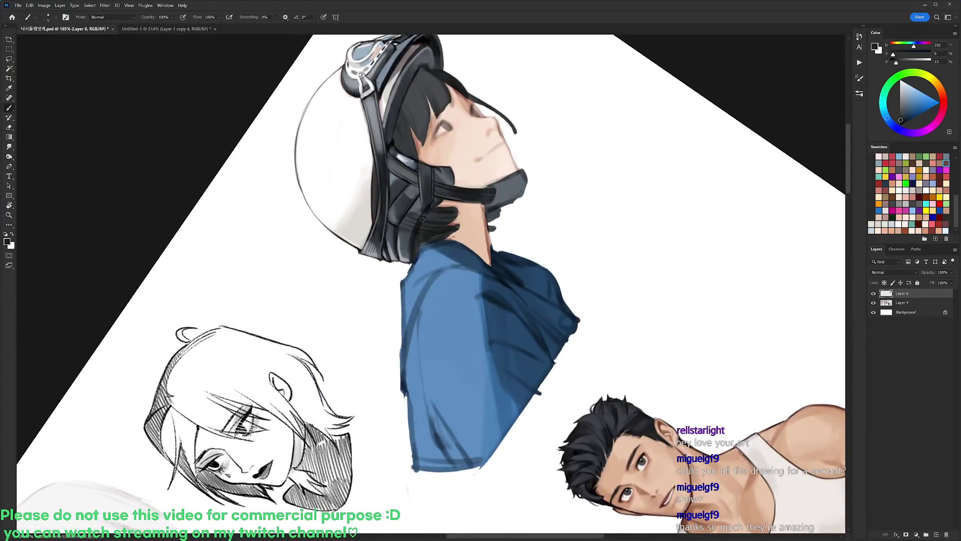
{"action": "key", "text": "d"}
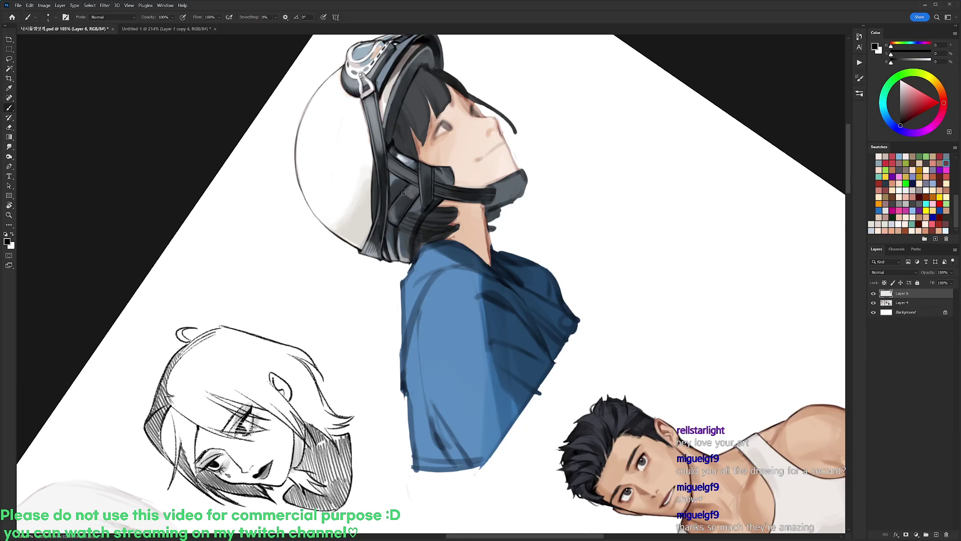
- Switch to a different brush and deepen the shading on the helmet's ear pad behind the chin strap with sampled greys and black
{"action": "left_click", "coordinate": [415, 210], "text": "alt"}
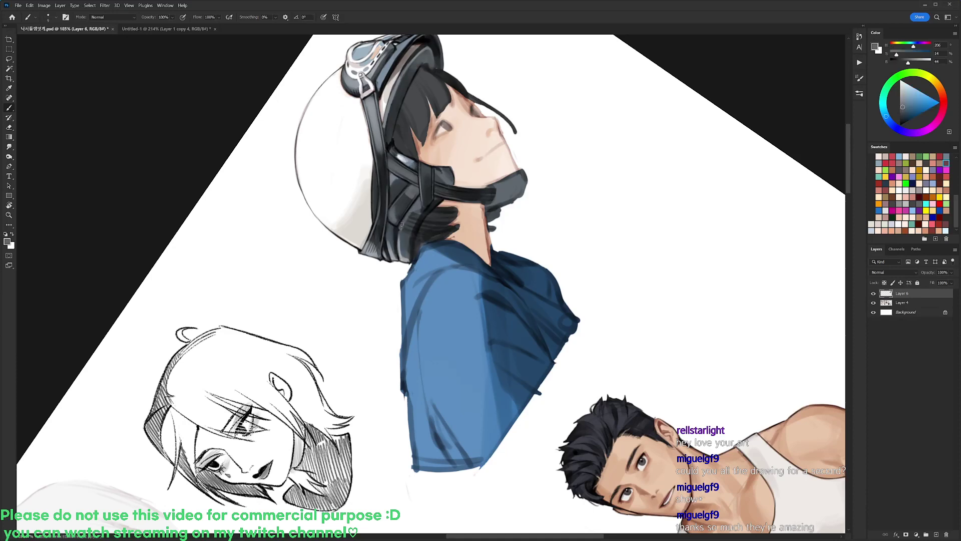
{"action": "key", "text": "d"}
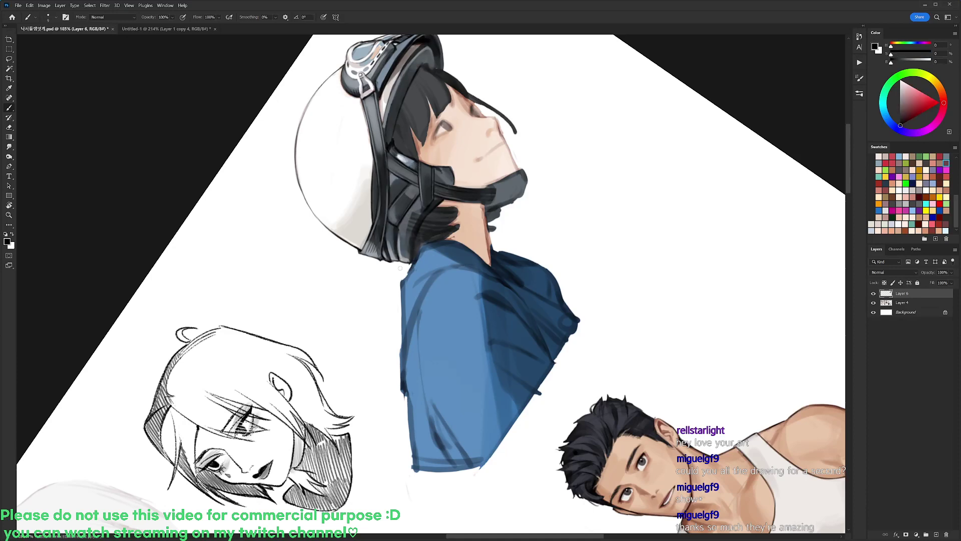
{"action": "right_click", "coordinate": [419, 205]}
{"action": "left_click", "coordinate": [484, 258]}
{"action": "left_click", "coordinate": [417, 206], "text": "alt"}
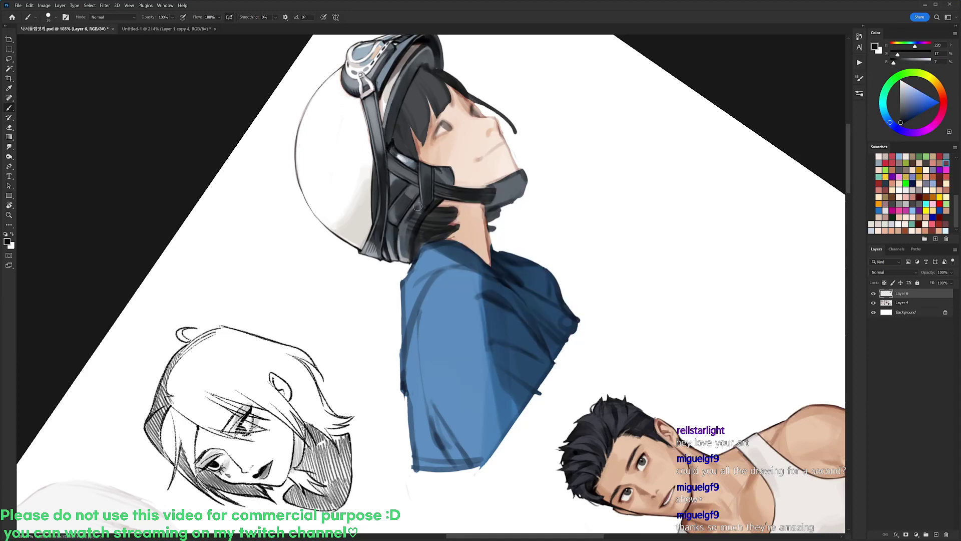
{"action": "left_click", "coordinate": [418, 207], "text": "alt"}
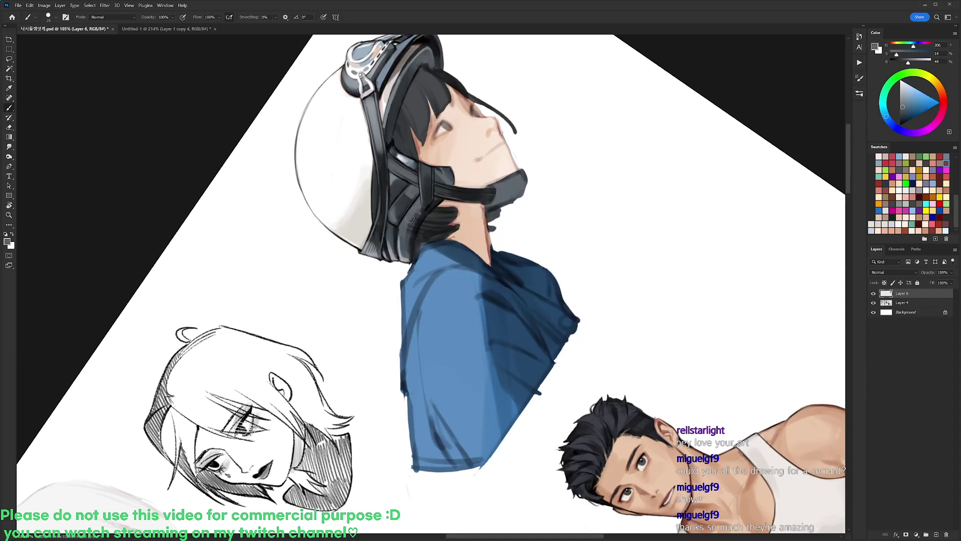
{"action": "key", "text": "d"}
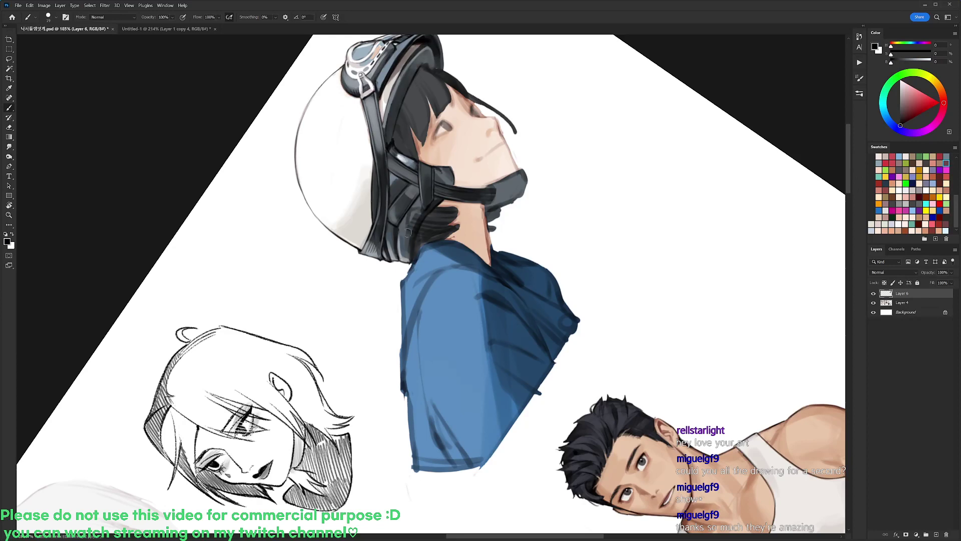
{"action": "mouse_move", "coordinate": [415, 205]}
{"action": "left_mouse_down"}
{"action": "mouse_move", "coordinate": [416, 225]}
{"action": "mouse_move", "coordinate": [417, 211]}
{"action": "left_mouse_up"}
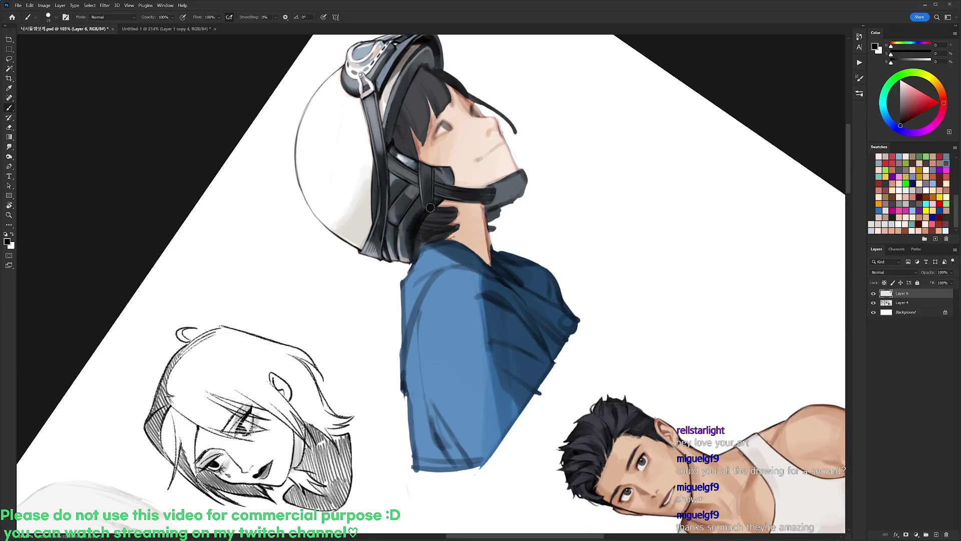
- Rotate the canvas clockwise to nearly upright and paint the hair below the ear pad with black and sampled dark grey
{"action": "key", "text": "r"}
{"action": "left_click_drag", "start_coordinate": [425, 213], "coordinate": [550, 309]}
{"action": "key", "text": "b"}
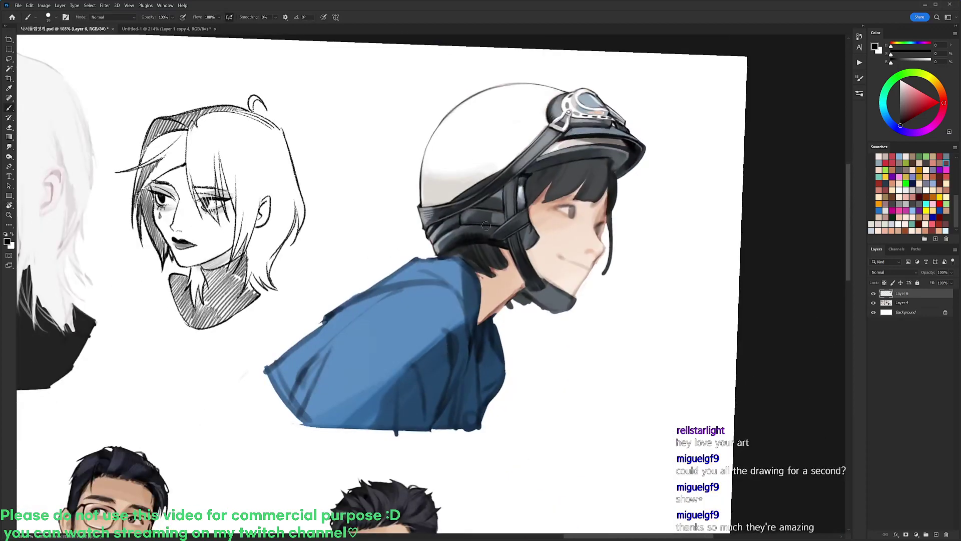
{"action": "left_click", "coordinate": [491, 251], "text": "alt"}
{"action": "key", "text": "d"}
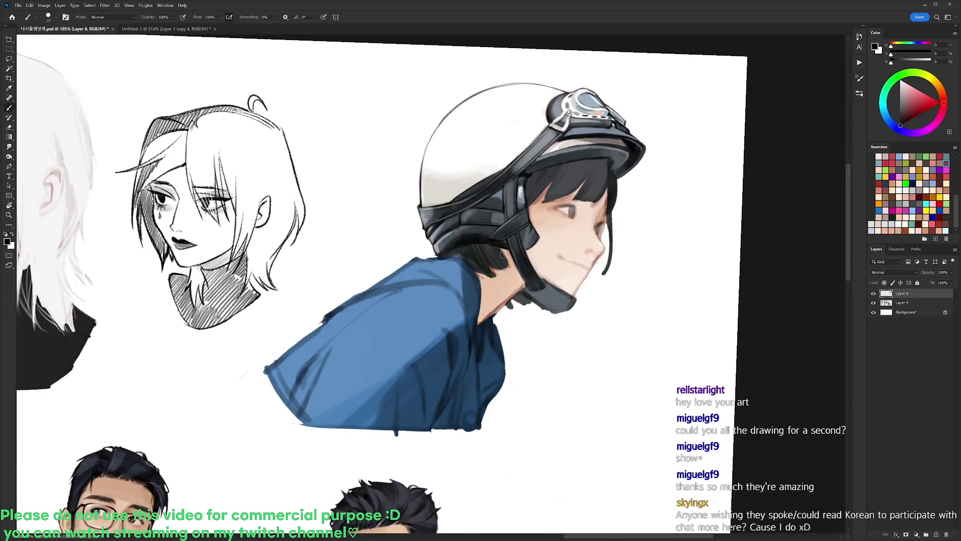
{"action": "left_click", "coordinate": [483, 244], "text": "alt"}
{"action": "left_click_drag", "start_coordinate": [487, 255], "coordinate": [498, 267]}
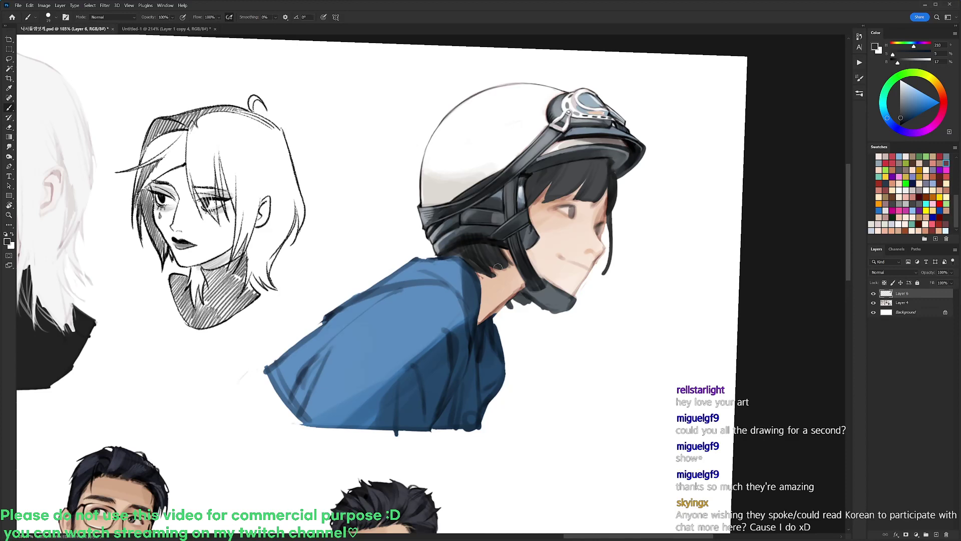
- Paint the black hair below the helmet at the nape using dark and skin tones sampled from the drawing
{"action": "left_click", "coordinate": [481, 249], "text": "alt"}
{"action": "left_click", "coordinate": [489, 223], "text": "alt"}
{"action": "left_click", "coordinate": [482, 236], "text": "alt"}
{"action": "left_click_drag", "start_coordinate": [474, 238], "coordinate": [446, 244]}
{"action": "left_click", "coordinate": [472, 232], "text": "alt"}
{"action": "left_click_drag", "start_coordinate": [508, 221], "coordinate": [487, 176]}
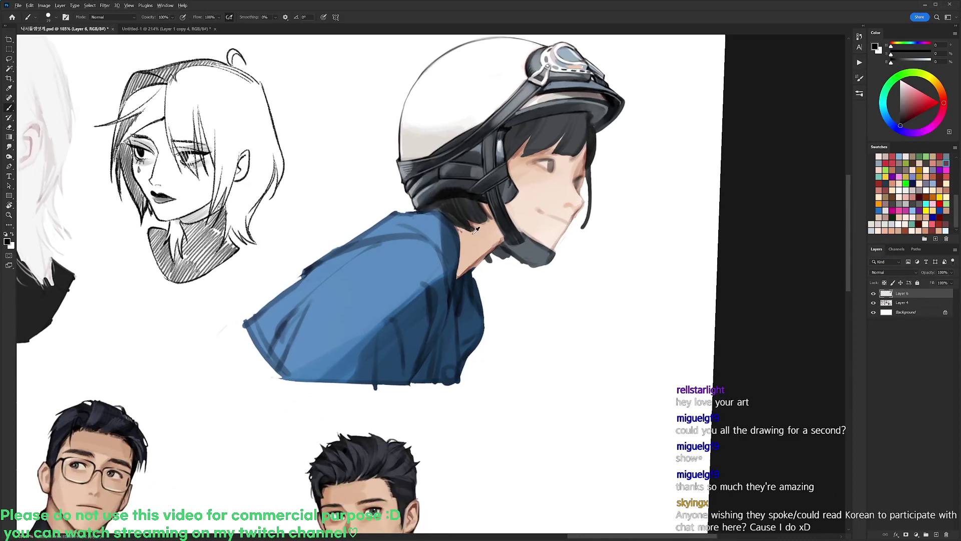
- Refine the hair tips where they meet the neck and blue collar with colors sampled nearby
{"action": "left_click", "coordinate": [473, 233], "text": "alt"}
{"action": "mouse_move", "coordinate": [469, 227]}
{"action": "left_mouse_down"}
{"action": "mouse_move", "coordinate": [443, 178]}
{"action": "mouse_move", "coordinate": [460, 216]}
{"action": "left_mouse_up"}
{"action": "left_click", "coordinate": [454, 208], "text": "alt"}
{"action": "left_click", "coordinate": [457, 232], "text": "alt"}
{"action": "left_click", "coordinate": [453, 221], "text": "alt"}
{"action": "left_click", "coordinate": [488, 202], "text": "alt"}
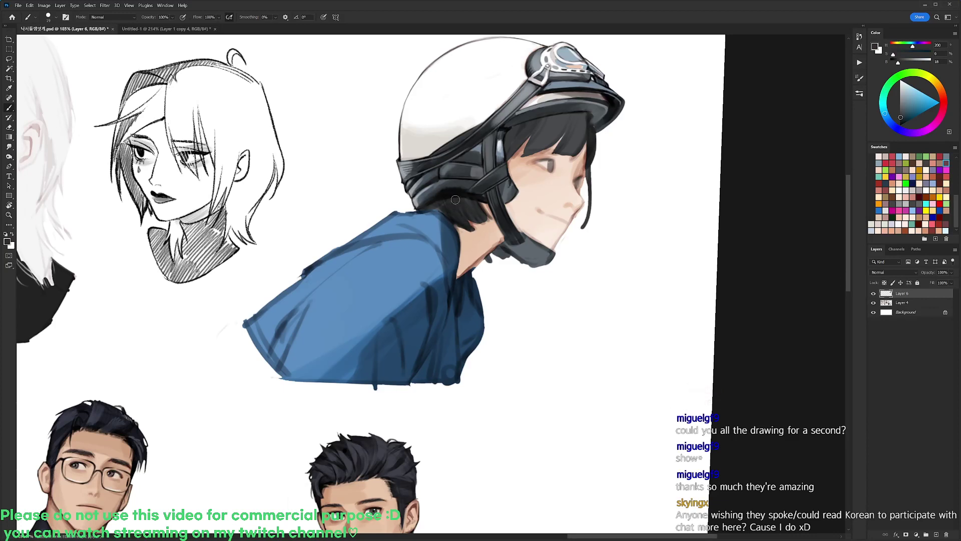
{"action": "left_click", "coordinate": [457, 201], "text": "alt"}
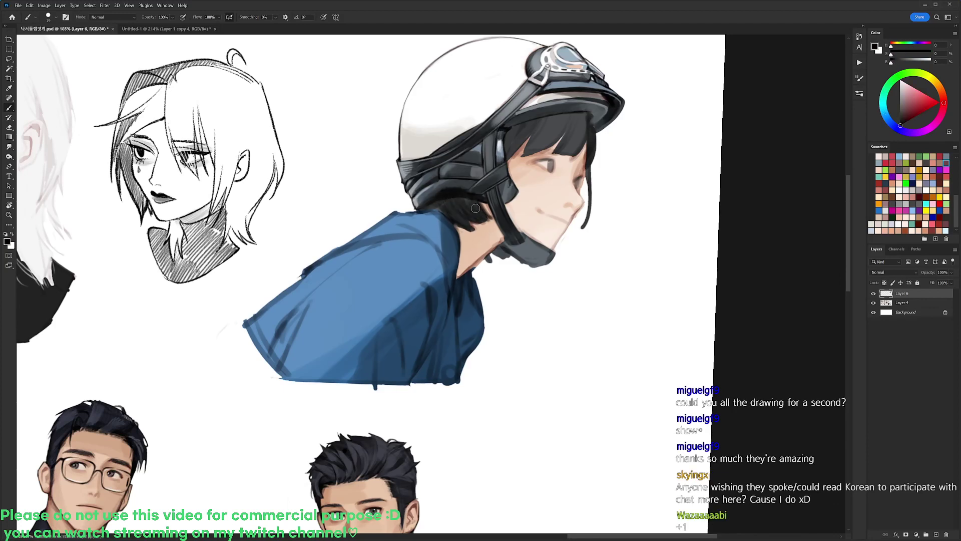
- Paint fine gray and black strands into the nape hair with a thin brush and save the drawing
{"action": "right_click", "coordinate": [509, 139]}
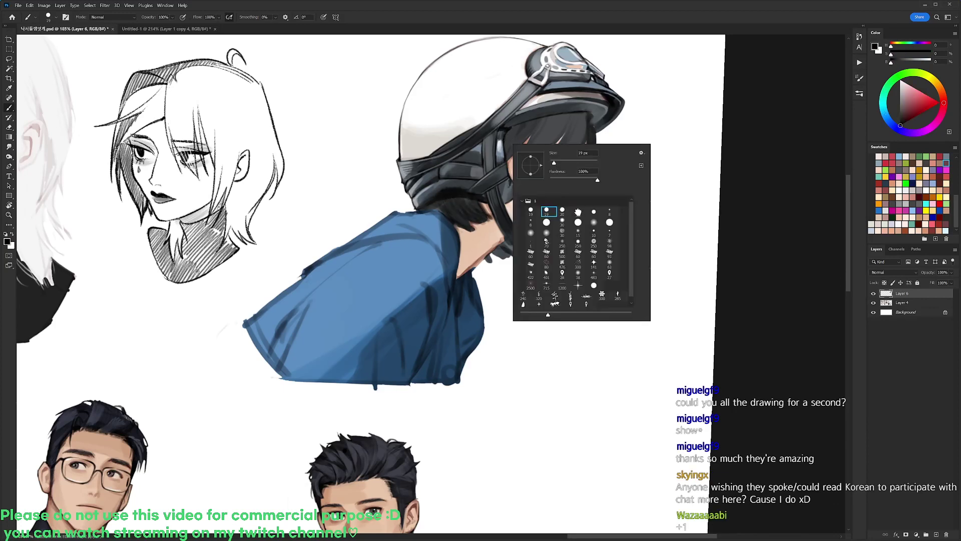
{"action": "left_click", "coordinate": [447, 199], "text": "alt"}
{"action": "left_click_drag", "start_coordinate": [446, 199], "coordinate": [458, 215]}
{"action": "left_click_drag", "start_coordinate": [453, 198], "coordinate": [463, 216]}
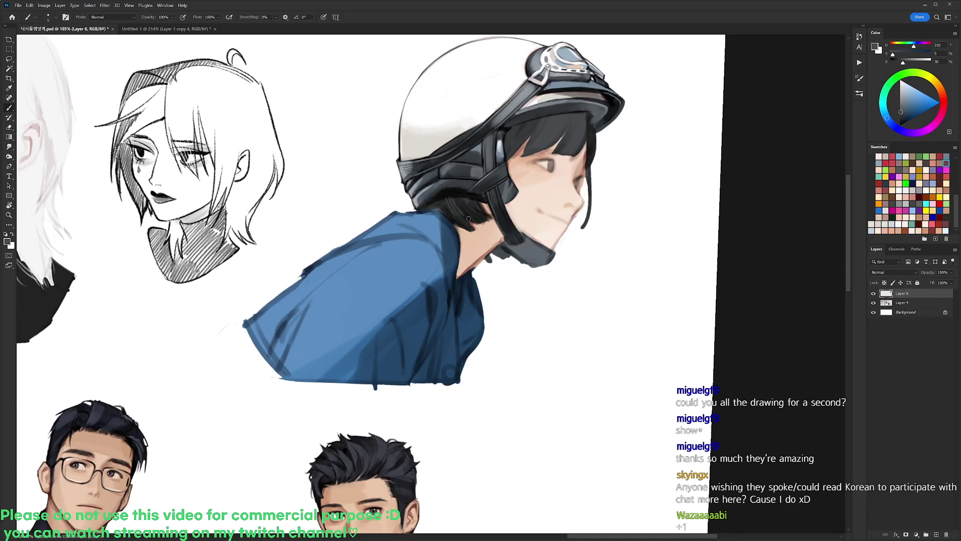
{"action": "left_click", "coordinate": [443, 197], "text": "alt"}
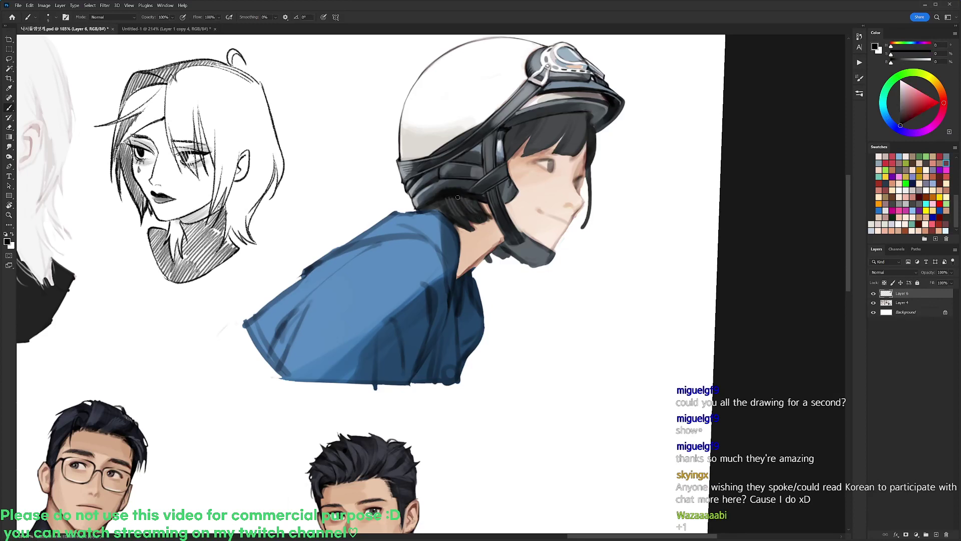
{"action": "left_click", "coordinate": [441, 201], "text": "alt"}
{"action": "scroll", "coordinate": [486, 192], "scroll_direction": "down", "scroll_amount": 2}
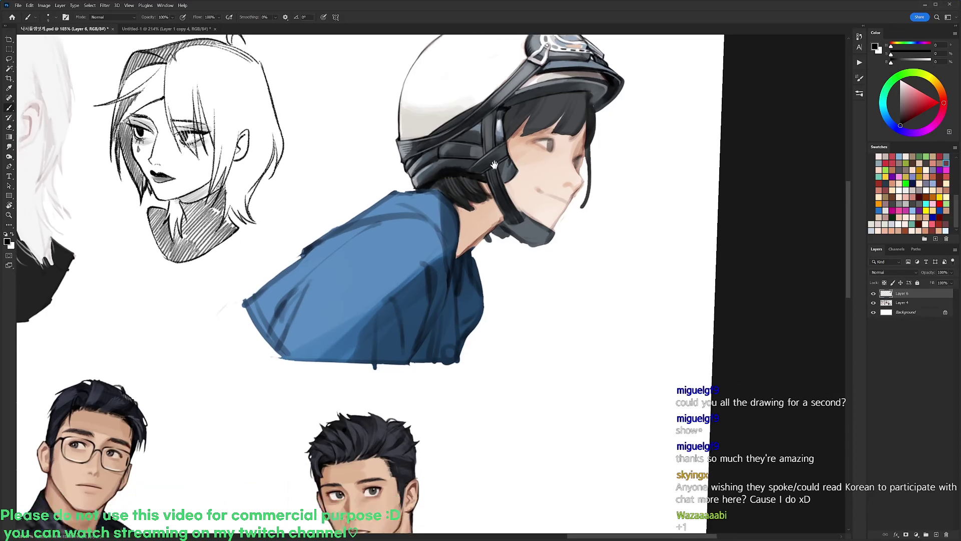
{"action": "key", "text": "ctrl+s"}
- Touch up the strands of hair beside the chin strap with sampled dark gray
{"action": "left_click", "coordinate": [470, 190], "text": "alt"}
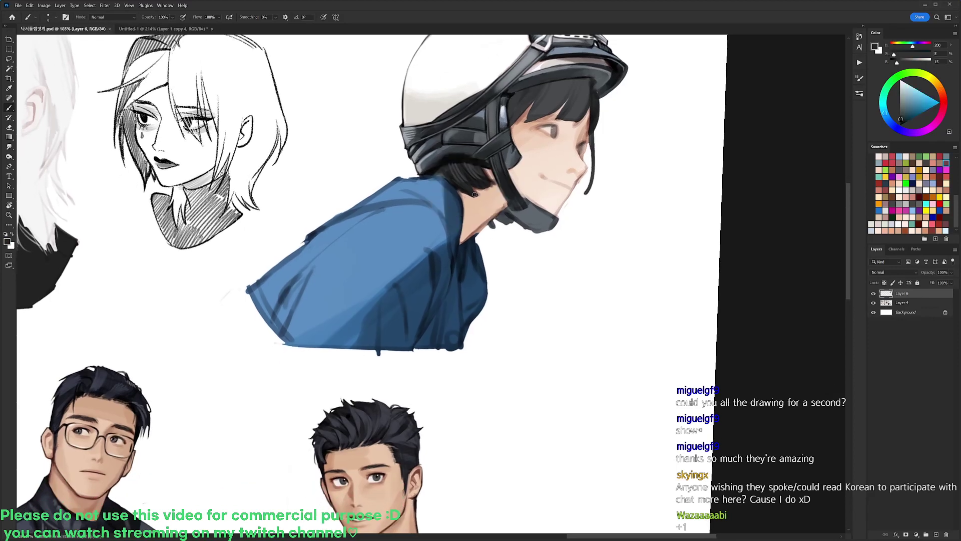
{"action": "left_click", "coordinate": [473, 183]}
{"action": "left_click_drag", "start_coordinate": [575, 121], "coordinate": [560, 142]}
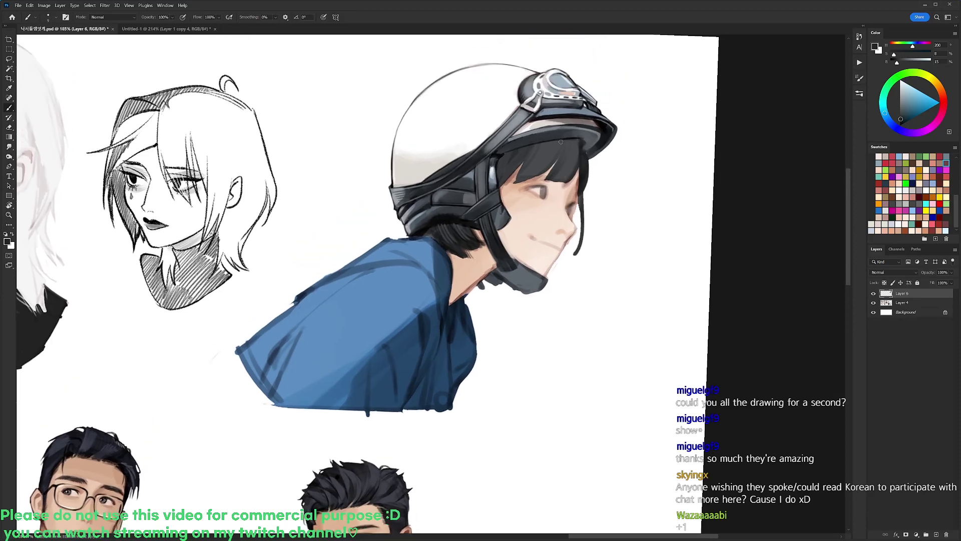
{"action": "left_click_drag", "start_coordinate": [534, 218], "coordinate": [602, 146]}
{"action": "key", "text": "d"}
- Paint over the rough outline along the back of the shirt in sampled light blue with a 20 px brush
{"action": "right_click", "coordinate": [512, 142]}
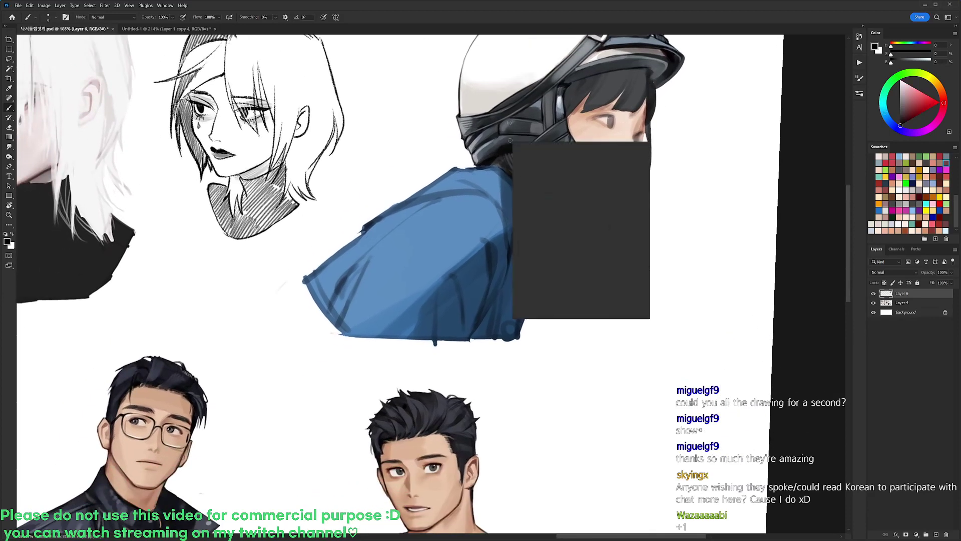
{"action": "left_click", "coordinate": [562, 208]}
{"action": "left_click", "coordinate": [490, 189], "text": "alt"}
{"action": "key", "text": "r"}
{"action": "left_click_drag", "start_coordinate": [451, 205], "coordinate": [394, 220]}
{"action": "left_click_drag", "start_coordinate": [359, 250], "coordinate": [384, 216]}
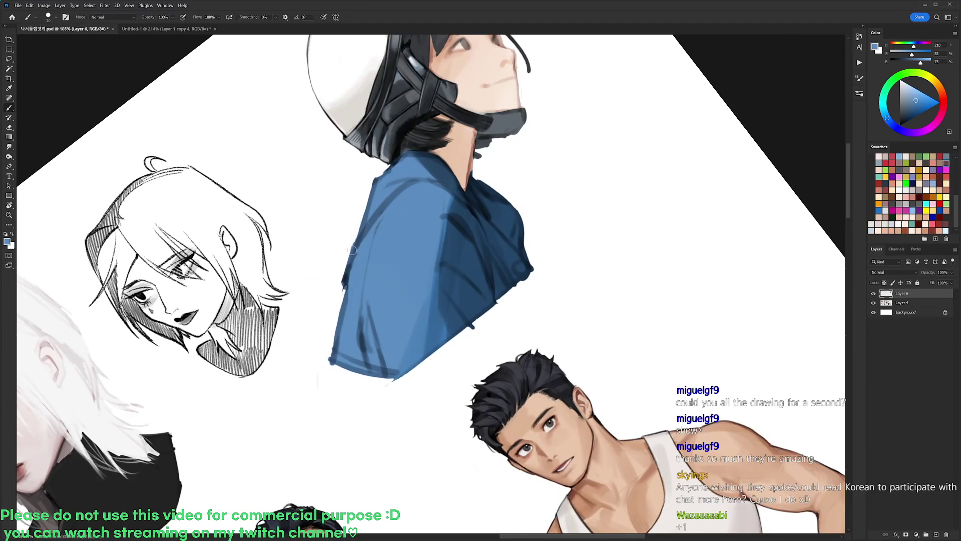
{"action": "left_click_drag", "start_coordinate": [352, 250], "coordinate": [396, 190]}
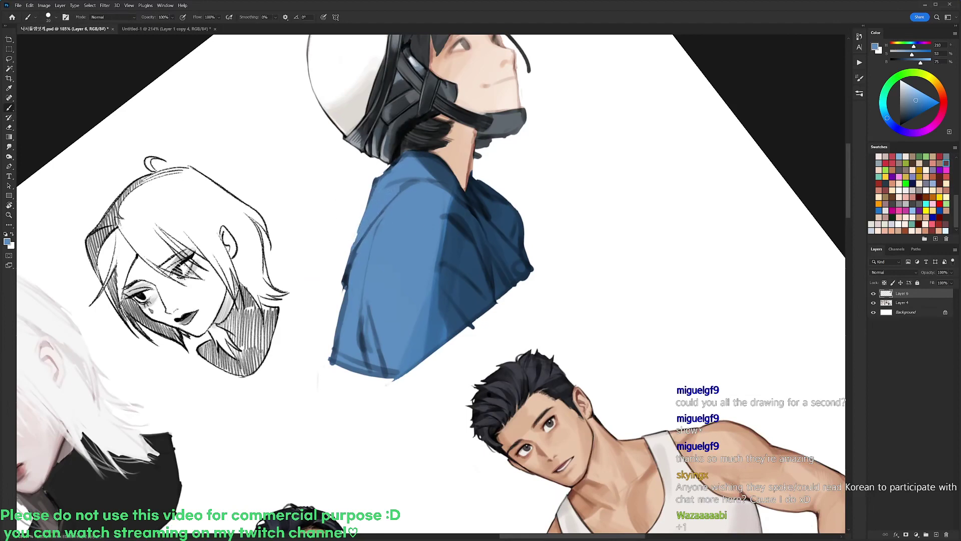
- Smooth the shirt's back edge with sampled blue and erase the line sticking out beside the sleeve
{"action": "left_click", "coordinate": [458, 218], "text": "alt"}
{"action": "left_click", "coordinate": [361, 225], "text": "alt"}
{"action": "key", "text": "e"}
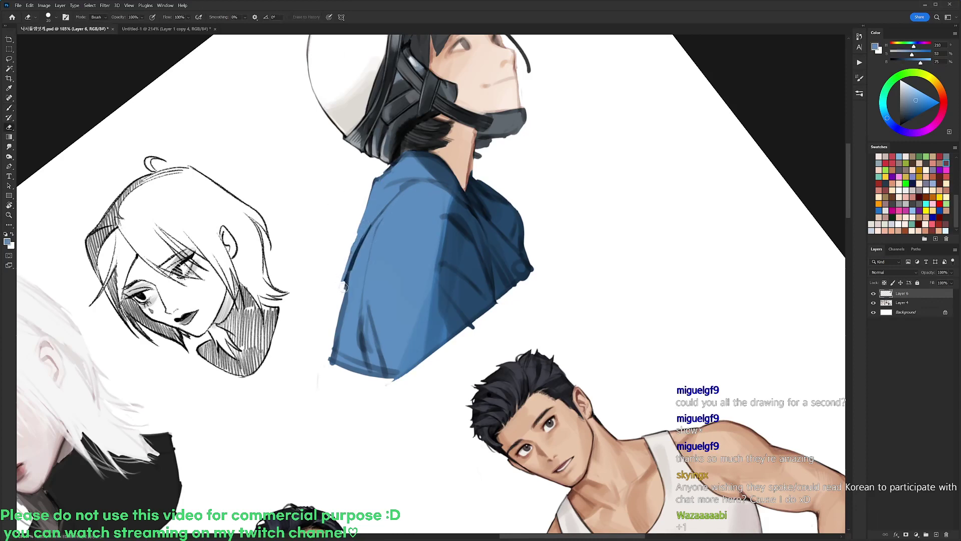
{"action": "key", "text": "b"}
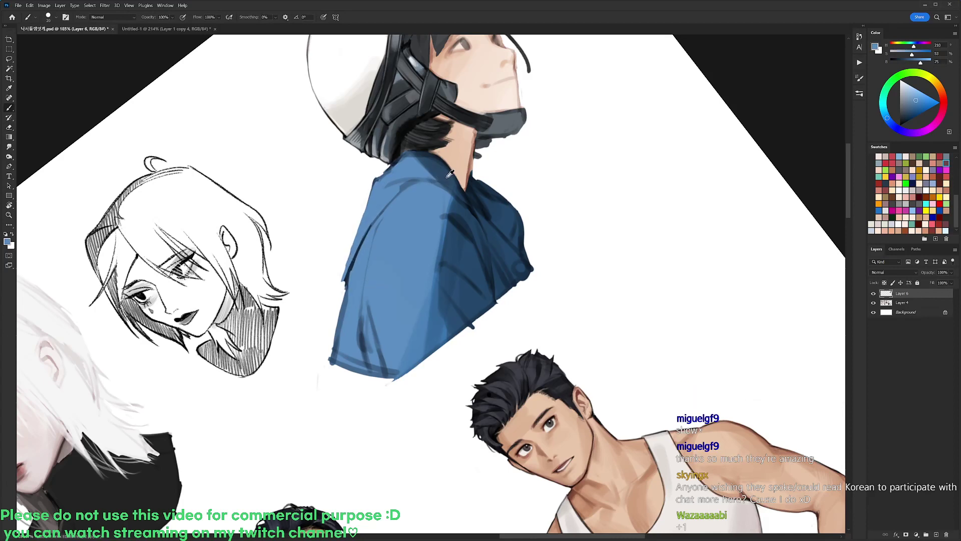
- Define the sleeve seam over the shoulder in sampled dark blue and select the 19 px hard round brush
{"action": "left_click", "coordinate": [462, 211], "text": "alt"}
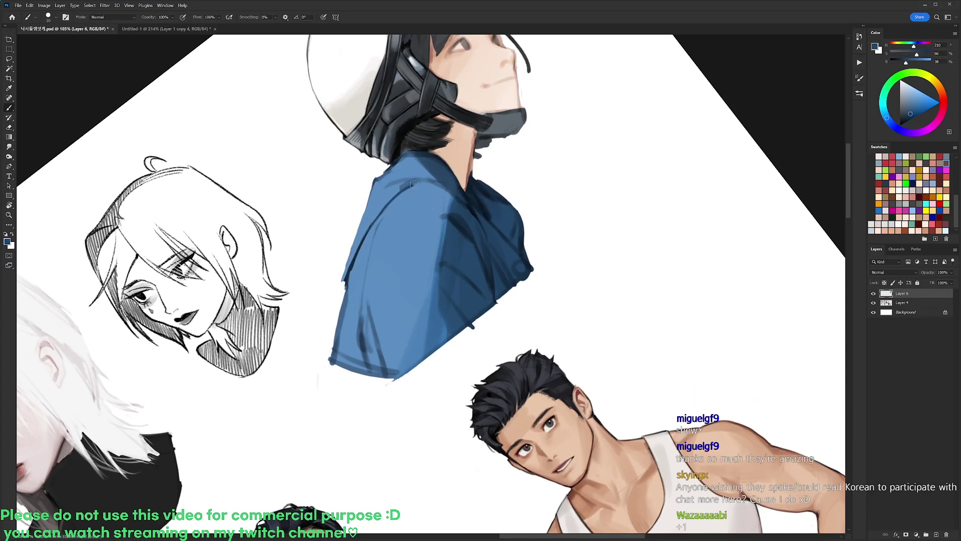
{"action": "key", "text": "r"}
{"action": "left_click_drag", "start_coordinate": [536, 180], "coordinate": [575, 161]}
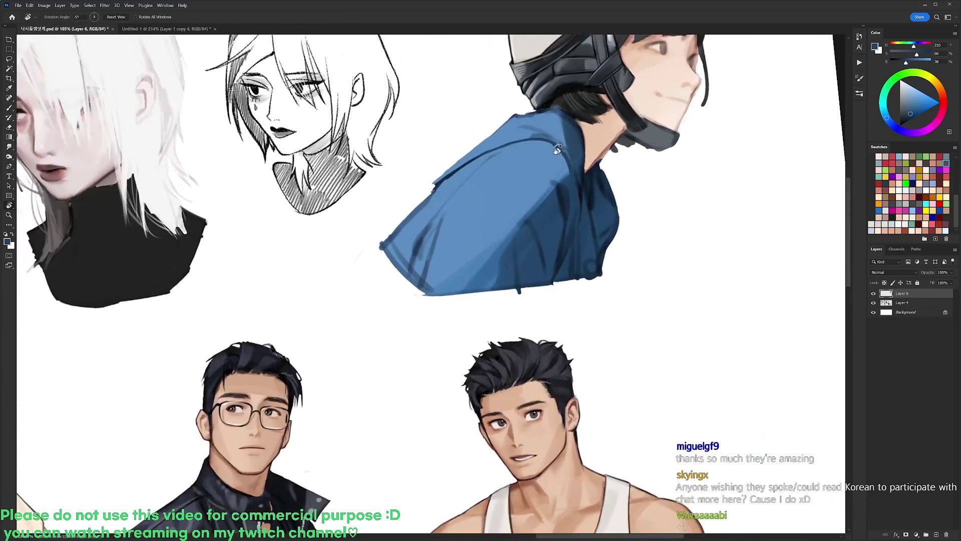
{"action": "key", "text": "b"}
{"action": "left_click", "coordinate": [559, 146], "text": "alt"}
{"action": "right_click", "coordinate": [555, 149]}
{"action": "left_click", "coordinate": [584, 219]}
- Paint dark folds and shading along the sleeve seam toward the chest with sampled blues
{"action": "left_click", "coordinate": [514, 235], "text": "alt"}
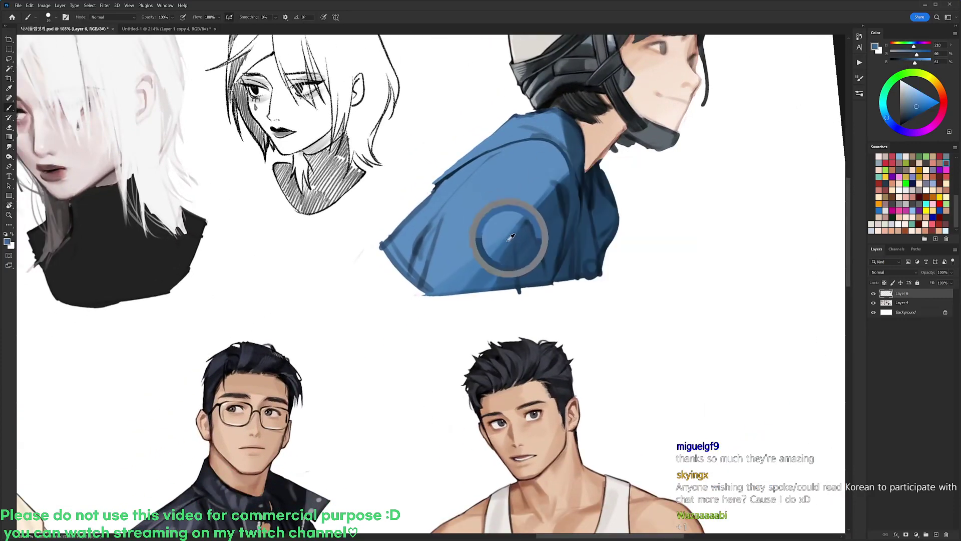
{"action": "left_click", "coordinate": [573, 192], "text": "alt"}
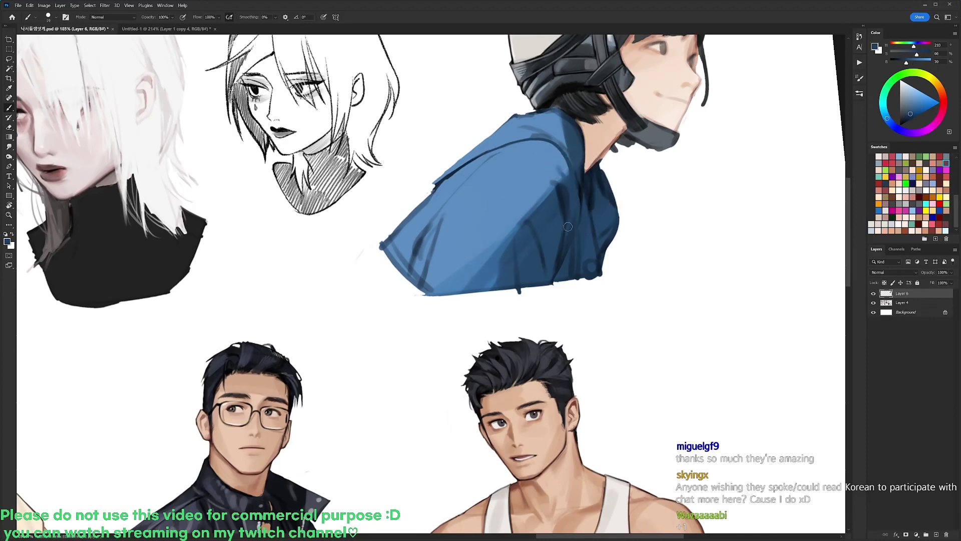
{"action": "key", "text": "d"}
{"action": "left_click", "coordinate": [559, 192], "text": "alt"}
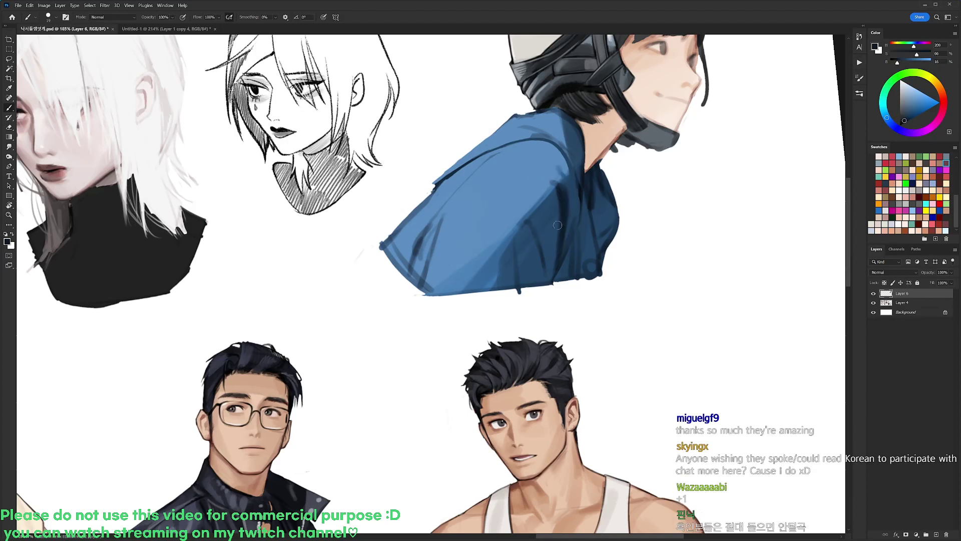
{"action": "key", "text": "d"}
{"action": "left_click", "coordinate": [561, 167], "text": "alt"}
{"action": "left_click", "coordinate": [552, 225], "text": "alt"}
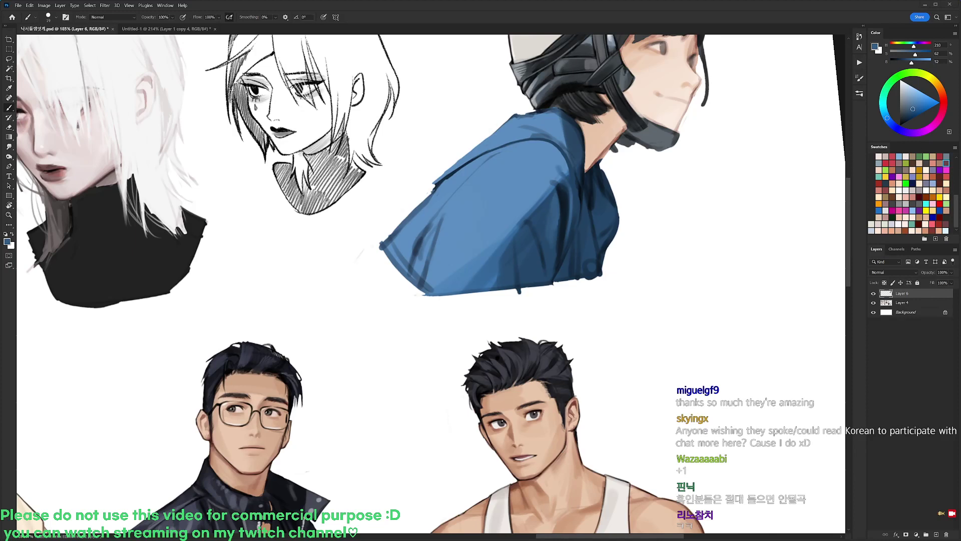
- Blend the light-to-shadow edge on the upper sleeve with sampled light and mid blues
{"action": "key", "text": "d"}
{"action": "left_click", "coordinate": [538, 200], "text": "alt"}
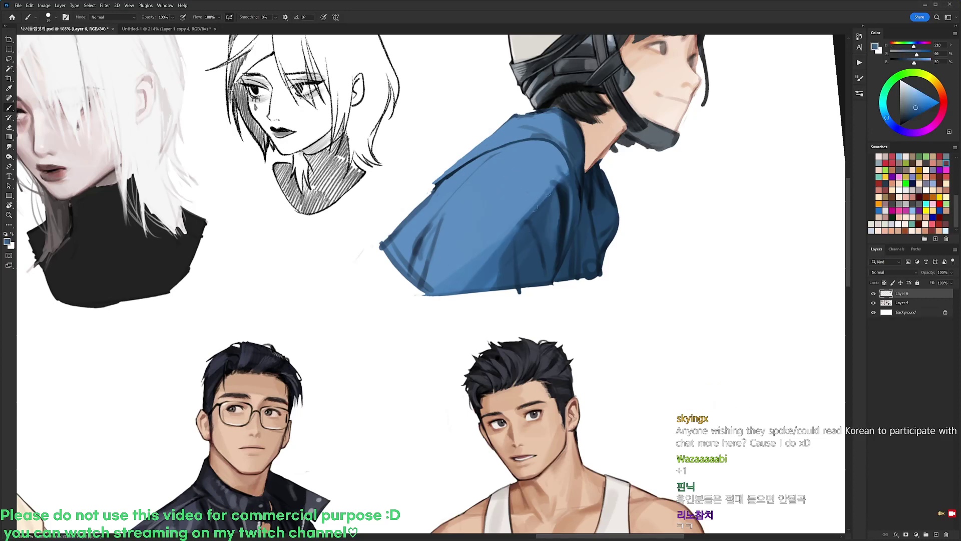
{"action": "left_click", "coordinate": [518, 200], "text": "alt"}
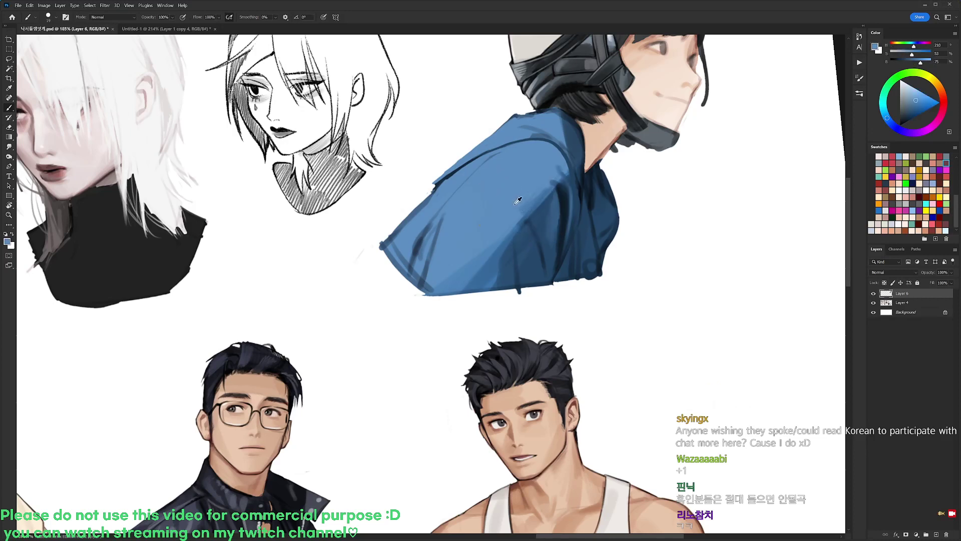
{"action": "left_click", "coordinate": [545, 229], "text": "alt"}
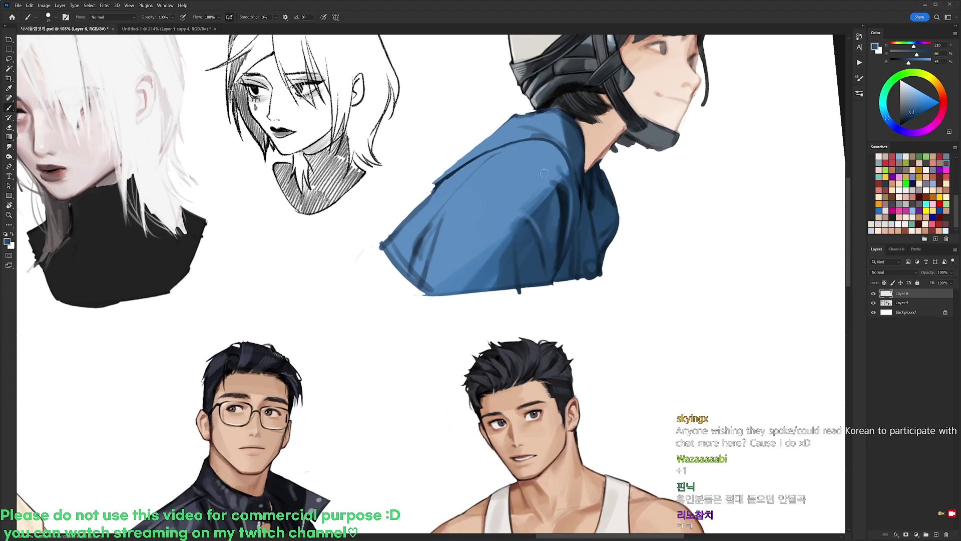
- Paint the folds and soften the shadow edge in the middle of the sleeve with sampled blues
{"action": "left_click", "coordinate": [513, 240], "text": "alt"}
{"action": "left_click_drag", "start_coordinate": [511, 215], "coordinate": [512, 233]}
{"action": "left_click", "coordinate": [507, 222], "text": "alt"}
{"action": "mouse_move", "coordinate": [503, 221]}
{"action": "left_mouse_down"}
{"action": "mouse_move", "coordinate": [488, 279]}
{"action": "mouse_move", "coordinate": [519, 218]}
{"action": "left_mouse_up"}
{"action": "left_click", "coordinate": [505, 267], "text": "alt"}
{"action": "left_click", "coordinate": [511, 199], "text": "alt"}
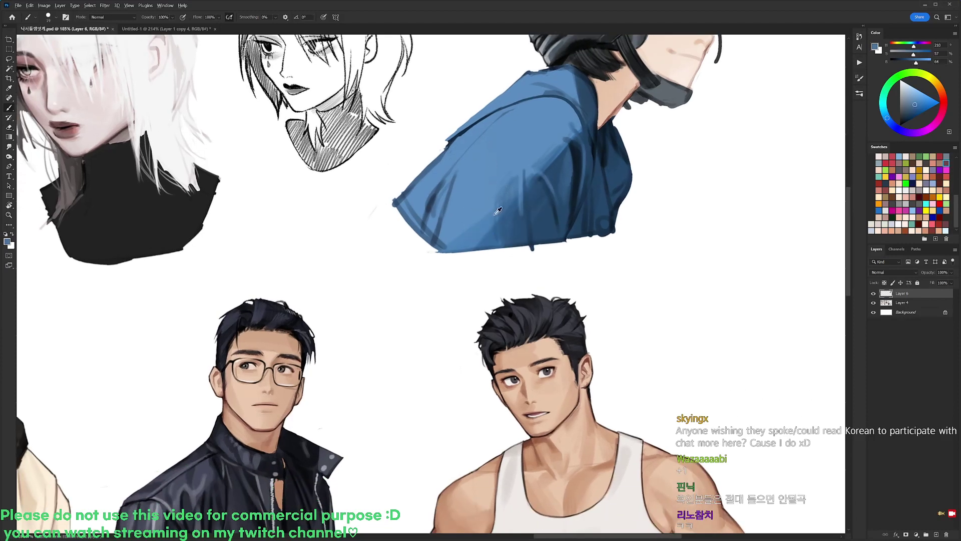
{"action": "left_click", "coordinate": [514, 185], "text": "alt"}
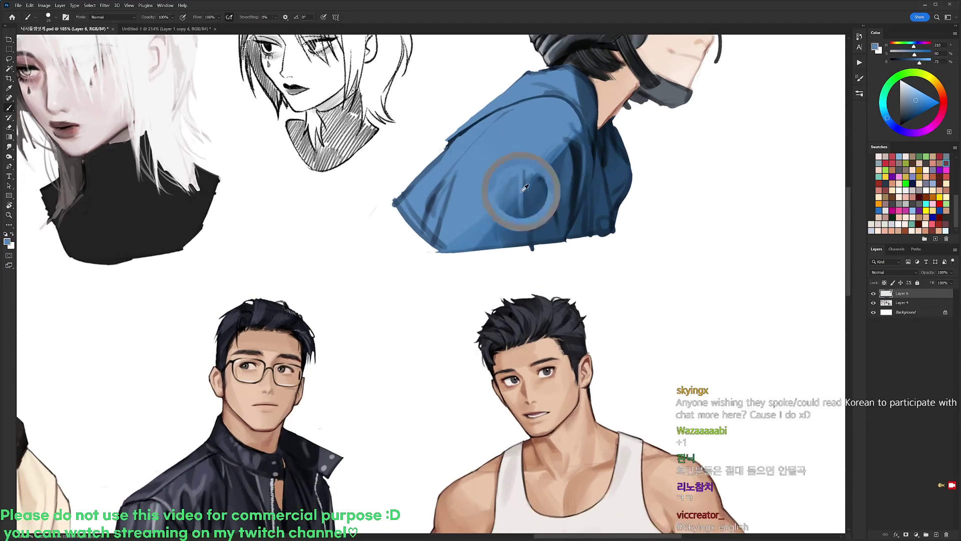
{"action": "left_click", "coordinate": [512, 219], "text": "alt"}
- Shade the lower sleeve with broad strokes of sampled blues using a larger brush, softening the light-to-shadow transition
{"action": "right_click", "coordinate": [547, 150]}
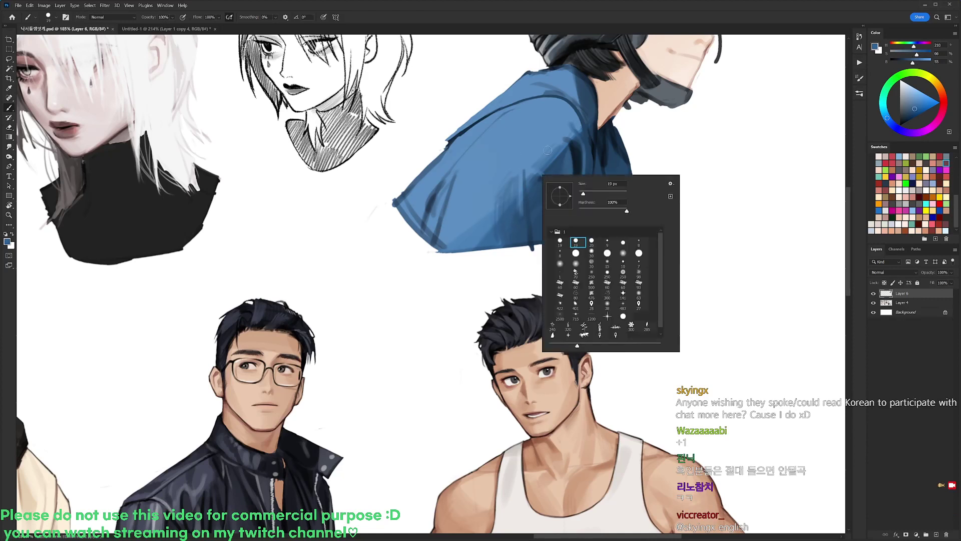
{"action": "left_click", "coordinate": [603, 195]}
{"action": "left_click", "coordinate": [487, 236], "text": "alt"}
{"action": "mouse_move", "coordinate": [491, 236]}
{"action": "left_mouse_down"}
{"action": "mouse_move", "coordinate": [509, 190]}
{"action": "mouse_move", "coordinate": [479, 245]}
{"action": "mouse_move", "coordinate": [502, 196]}
{"action": "mouse_move", "coordinate": [479, 225]}
{"action": "left_mouse_up"}
{"action": "left_click", "coordinate": [470, 216], "text": "alt"}
{"action": "left_click", "coordinate": [506, 197], "text": "alt"}
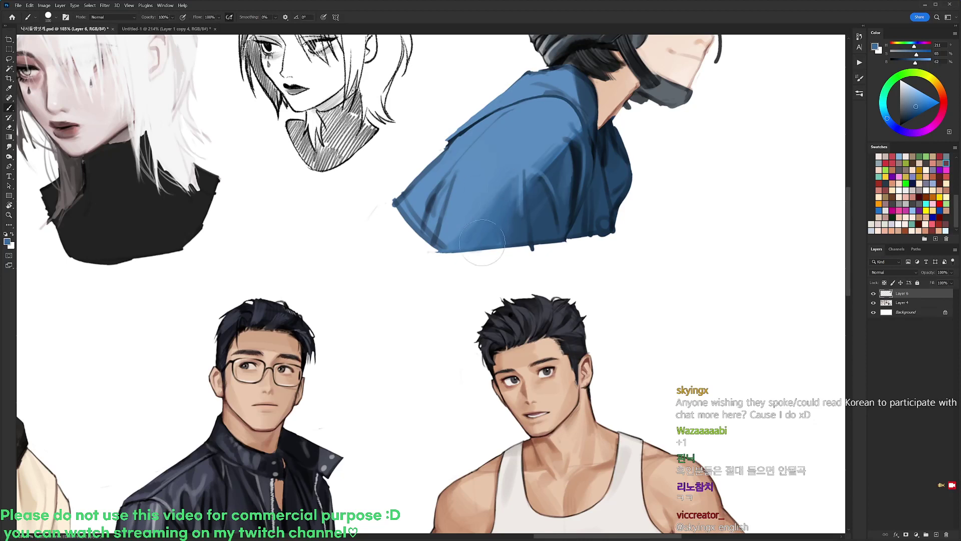
{"action": "left_click", "coordinate": [508, 198], "text": "alt"}
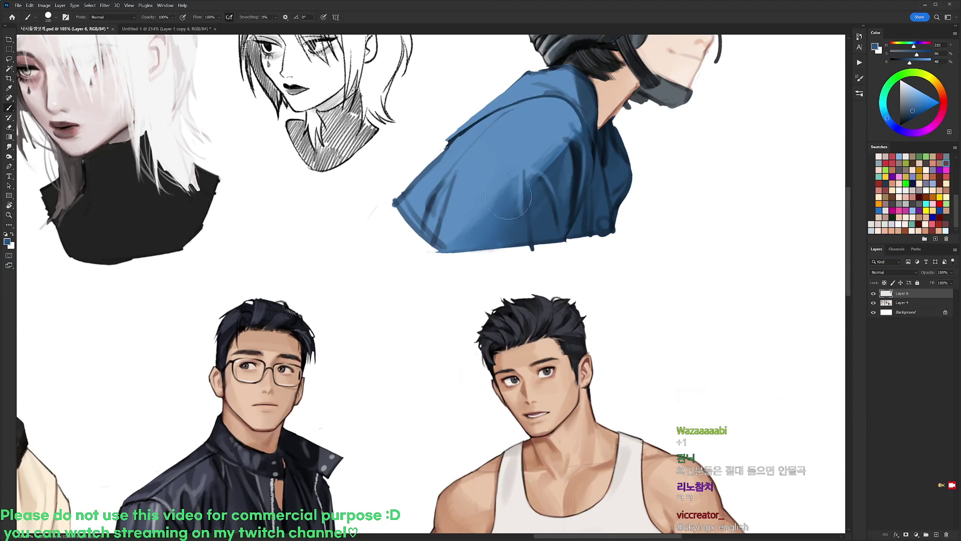
{"action": "left_click", "coordinate": [470, 192], "text": "alt"}
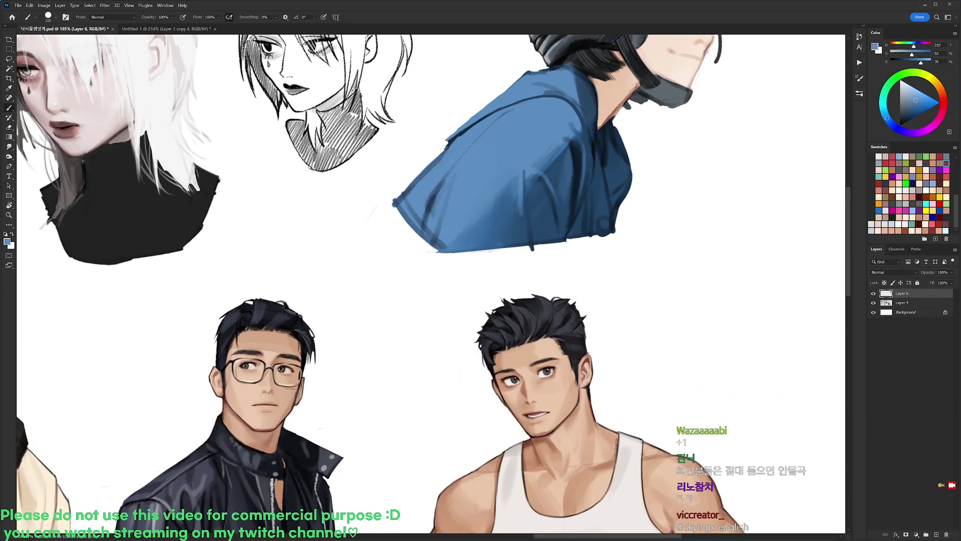
{"action": "left_click", "coordinate": [488, 220], "text": "alt"}
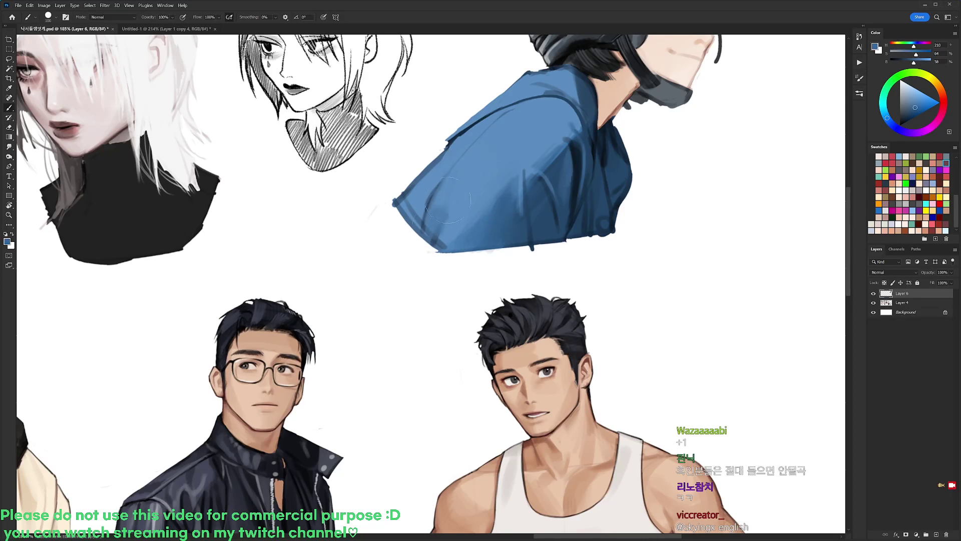
{"action": "left_click", "coordinate": [473, 168], "text": "alt"}
- Refine the folds near the sleeve hem with a smaller brush and sampled blues, and erase the rough hem corner
{"action": "right_click", "coordinate": [457, 176]}
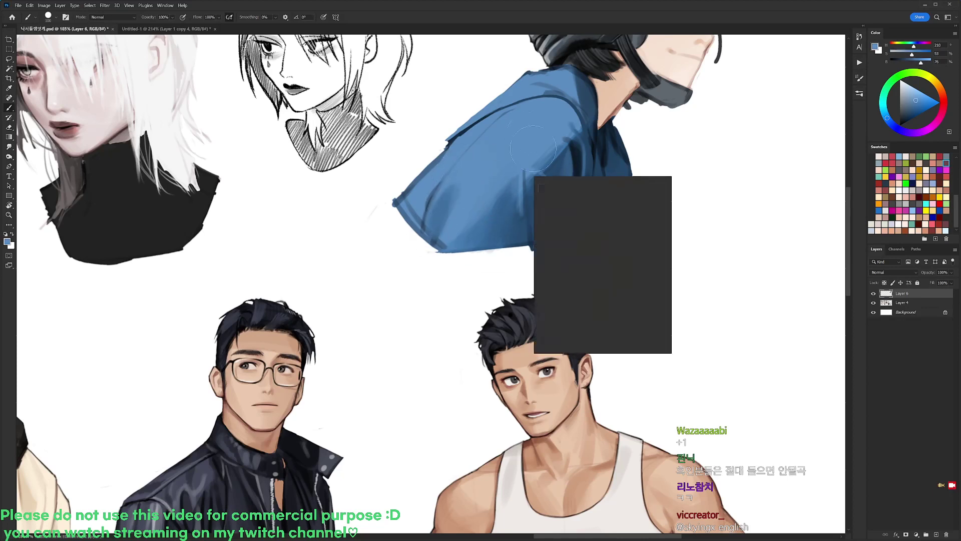
{"action": "left_click", "coordinate": [581, 245]}
{"action": "left_click", "coordinate": [439, 201], "text": "alt"}
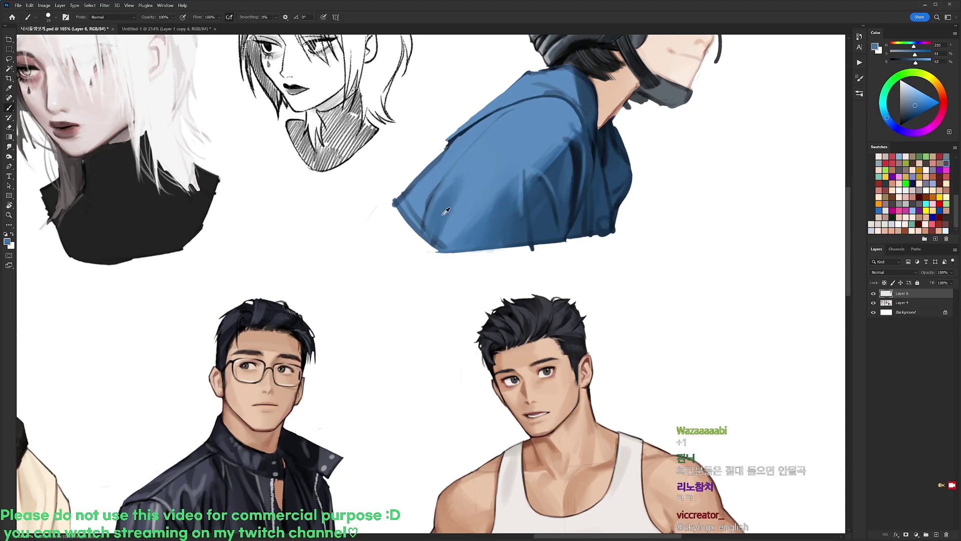
{"action": "left_click", "coordinate": [470, 233], "text": "alt"}
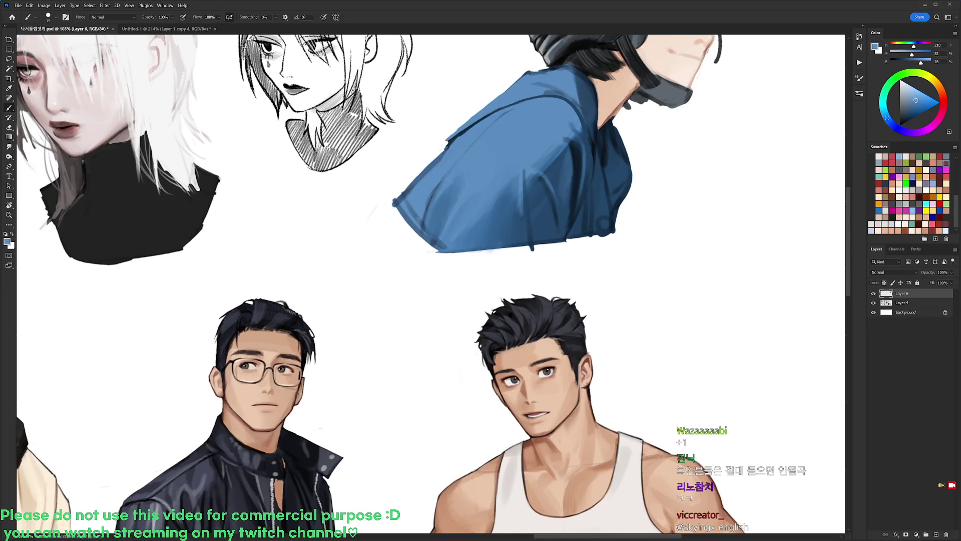
{"action": "key", "text": "e"}
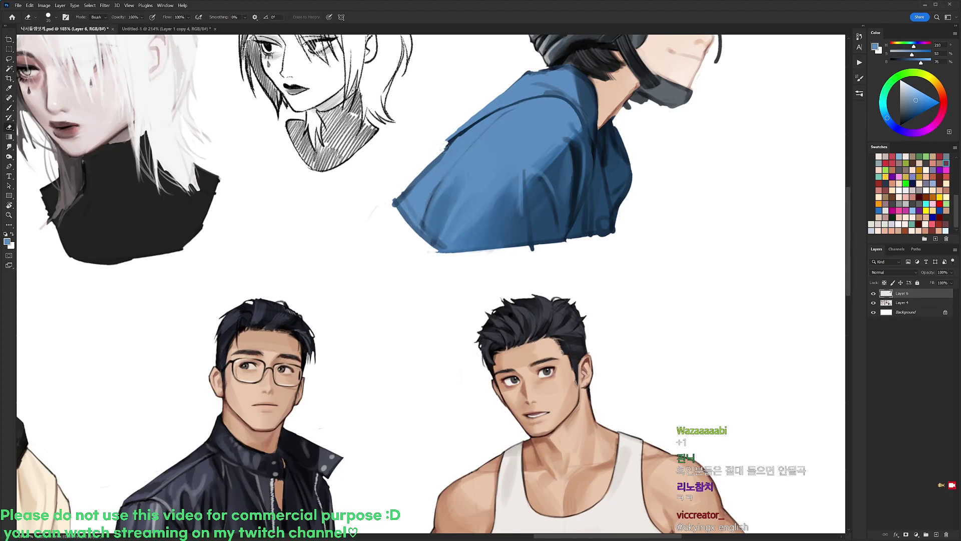
{"action": "key", "text": "b"}
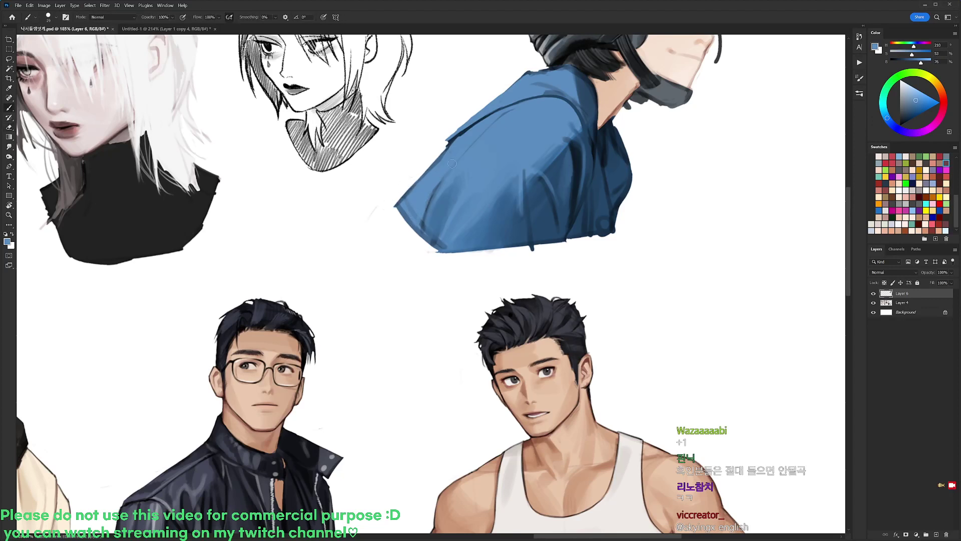
- Draw thin black line work along the back edge of the sleeve and its inner hem fold with a small hard brush
{"action": "right_click", "coordinate": [511, 180]}
{"action": "left_click", "coordinate": [524, 241]}
{"action": "left_click_drag", "start_coordinate": [413, 187], "coordinate": [451, 144]}
{"action": "key", "text": "d"}
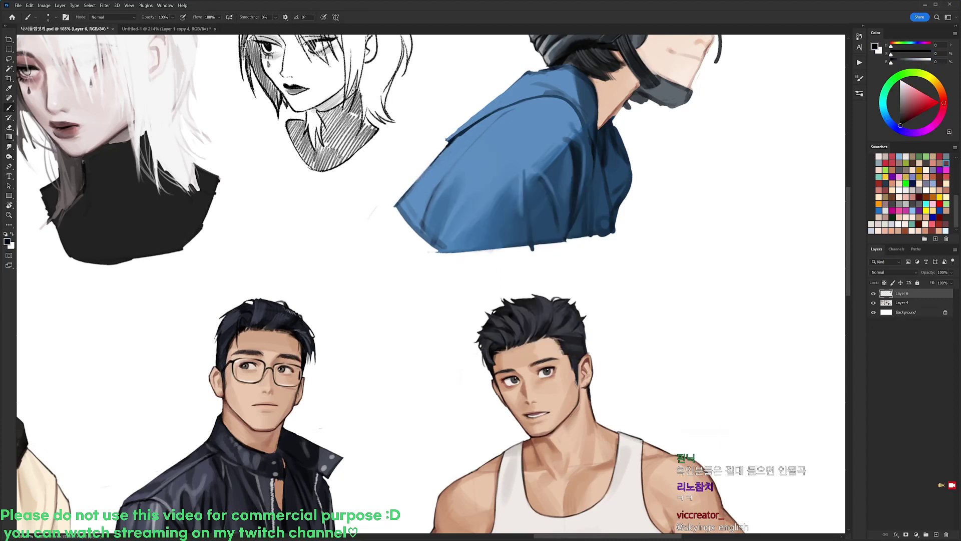
{"action": "left_click_drag", "start_coordinate": [413, 184], "coordinate": [443, 151]}
{"action": "right_click", "coordinate": [452, 163]}
{"action": "left_click", "coordinate": [521, 232]}
{"action": "left_click", "coordinate": [431, 198]}
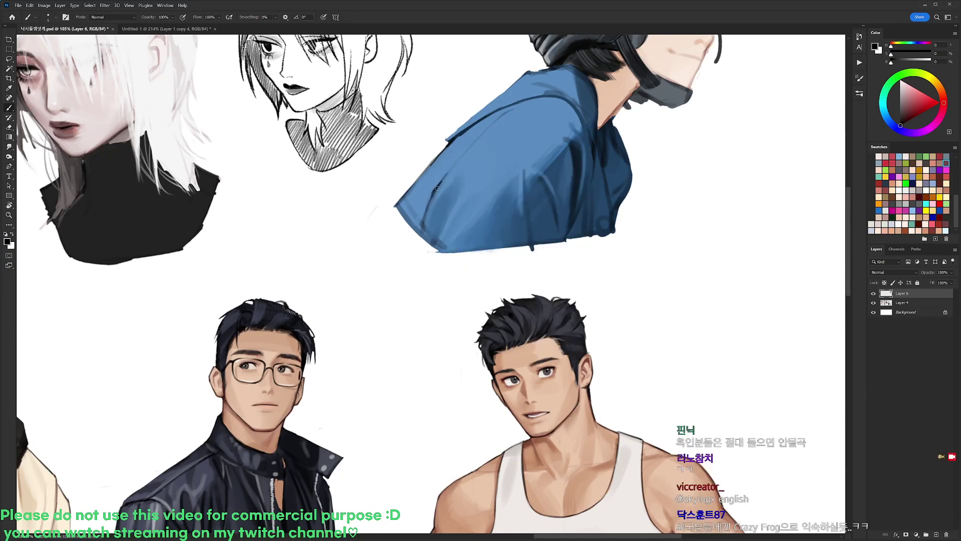
- Paint the shadow folds between the sleeve and the collar front with sampled dark and mid blues, using a 19 px brush
{"action": "left_click", "coordinate": [570, 160], "text": "alt"}
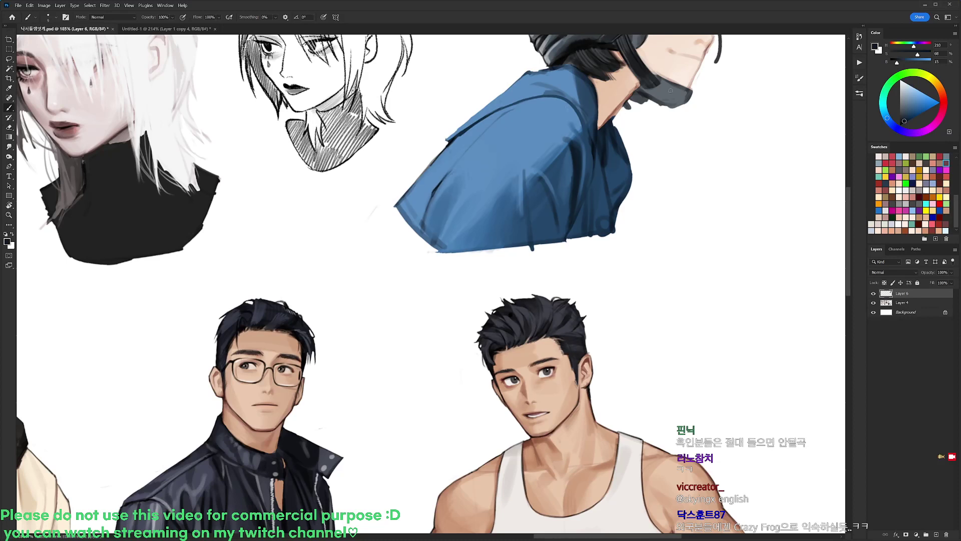
{"action": "right_click", "coordinate": [577, 122]}
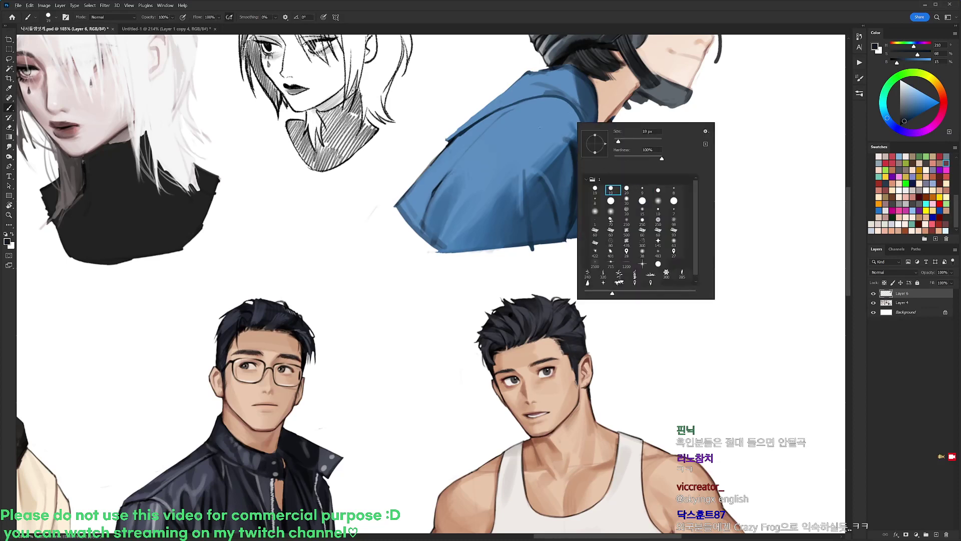
{"action": "key", "text": "Escape"}
{"action": "left_click", "coordinate": [559, 152], "text": "alt"}
{"action": "left_click_drag", "start_coordinate": [585, 162], "coordinate": [573, 217]}
{"action": "left_click", "coordinate": [576, 201], "text": "alt"}
{"action": "left_click", "coordinate": [570, 193], "text": "alt"}
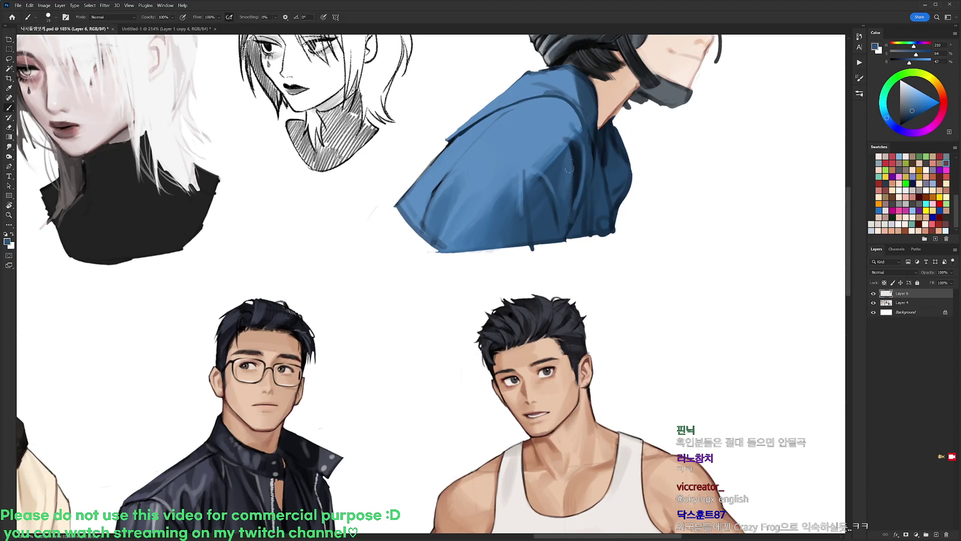
- Shade the inner hem of the sleeve with sampled dark and light blues
{"action": "left_click", "coordinate": [437, 188], "text": "alt"}
{"action": "left_click", "coordinate": [618, 169], "text": "alt"}
{"action": "left_click_drag", "start_coordinate": [410, 209], "coordinate": [417, 217]}
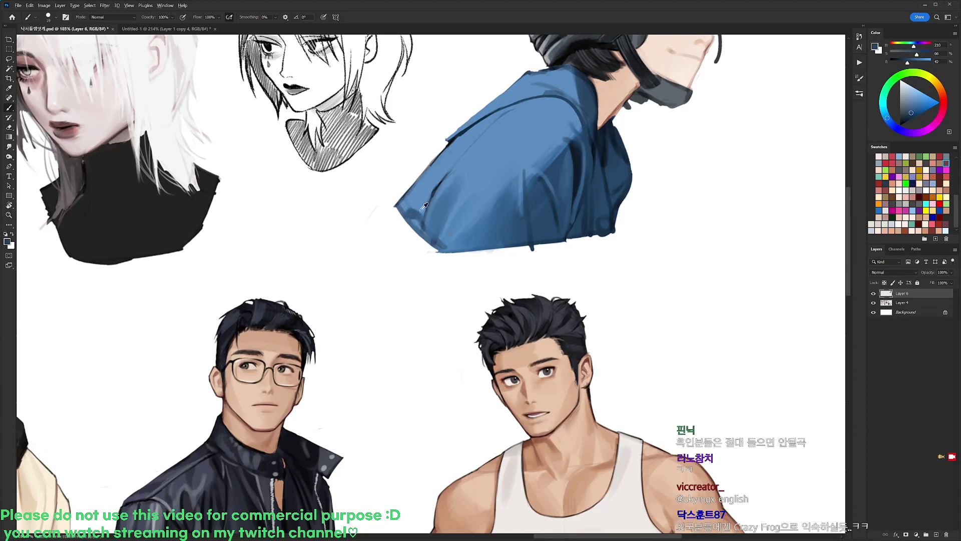
{"action": "left_click", "coordinate": [423, 207], "text": "alt"}
{"action": "left_click", "coordinate": [424, 217], "text": "alt"}
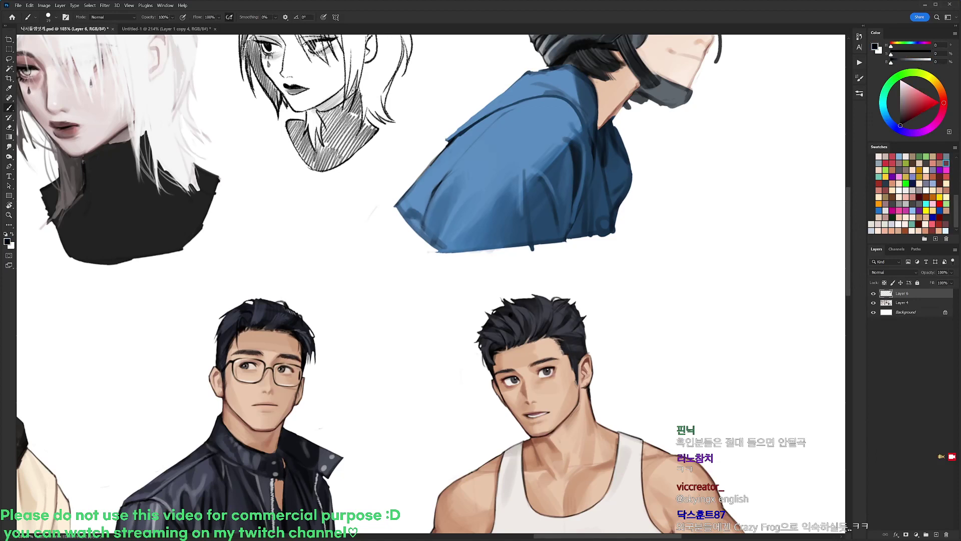
{"action": "left_click_drag", "start_coordinate": [424, 217], "coordinate": [421, 231]}
{"action": "left_click", "coordinate": [433, 196], "text": "alt"}
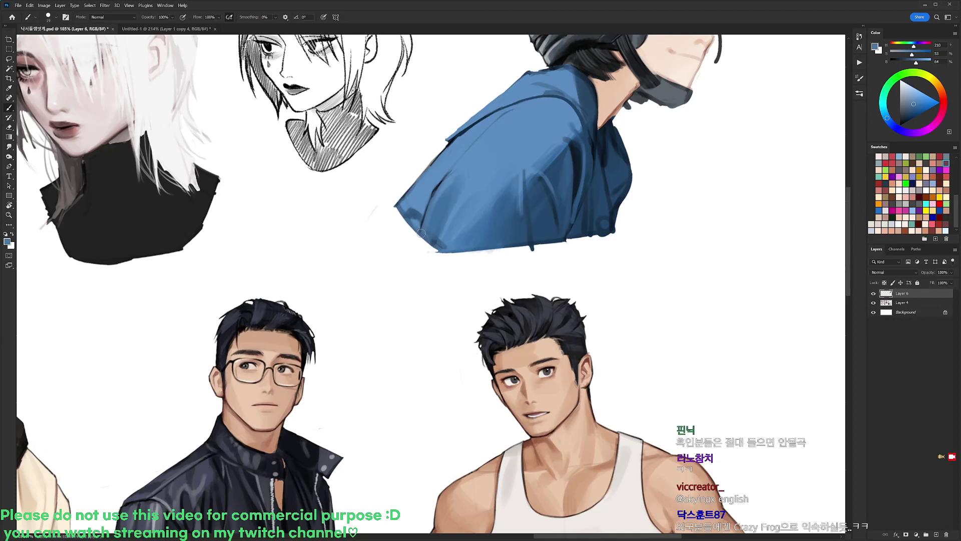
- Refine the fold line beside the sleeve hem with black and sampled light blue, and erase the rough outer edge of the sleeve
{"action": "key", "text": "d"}
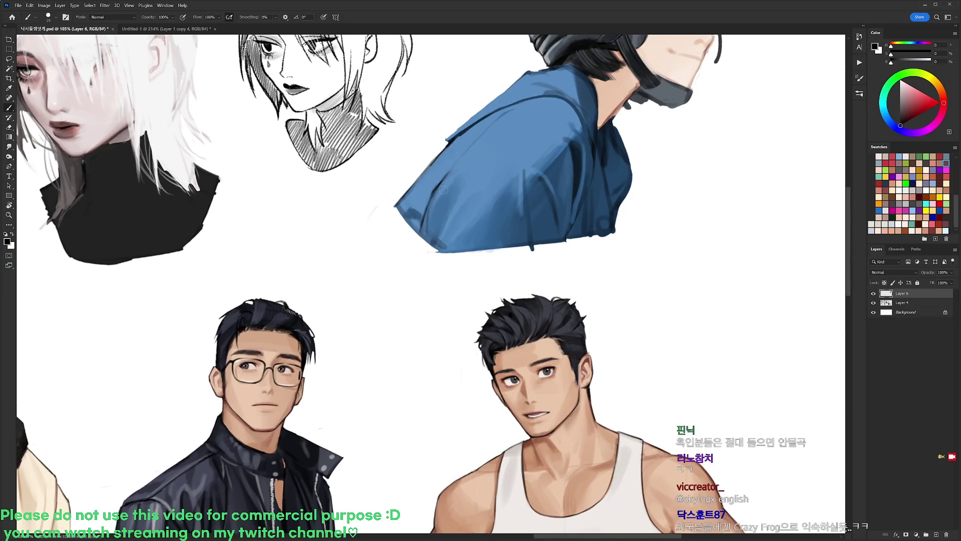
{"action": "left_click", "coordinate": [431, 197], "text": "alt"}
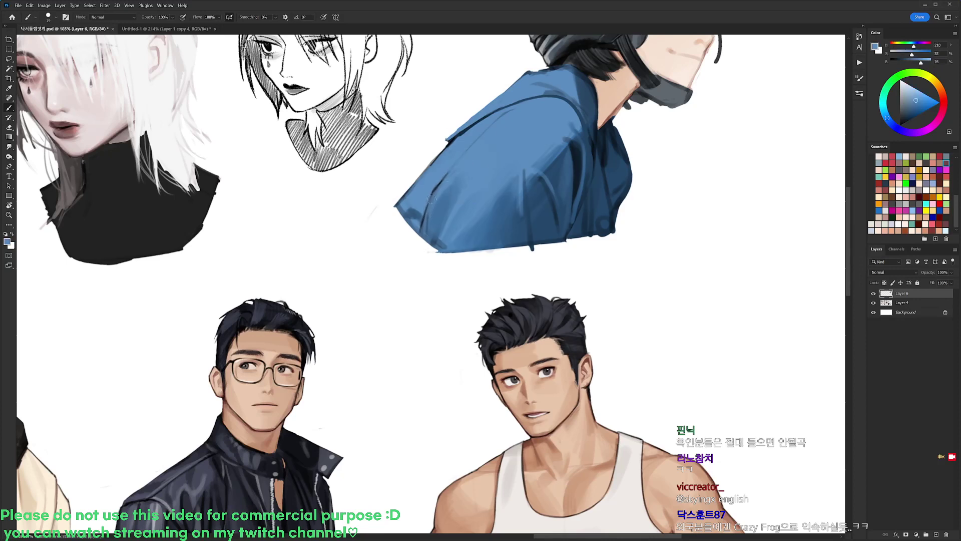
{"action": "key", "text": "d"}
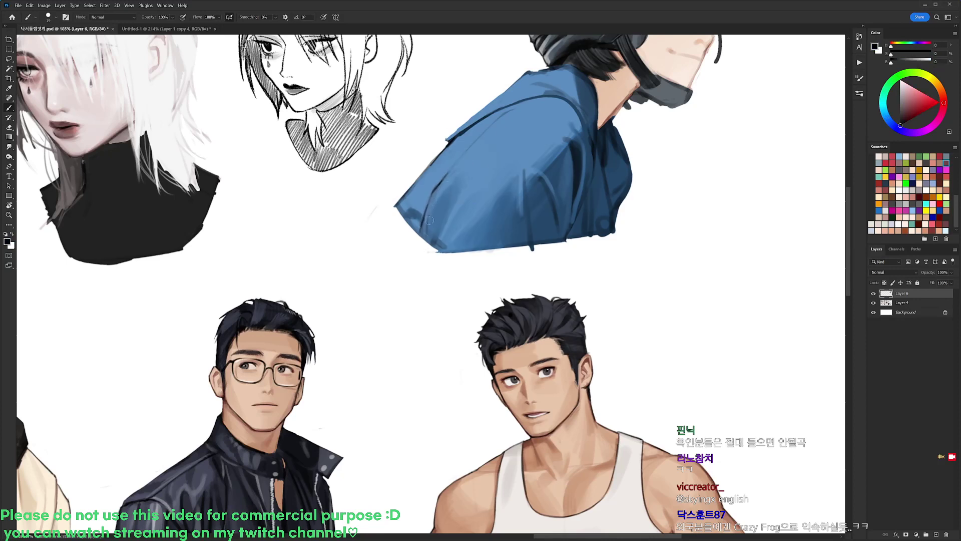
{"action": "left_click", "coordinate": [475, 149], "text": "alt"}
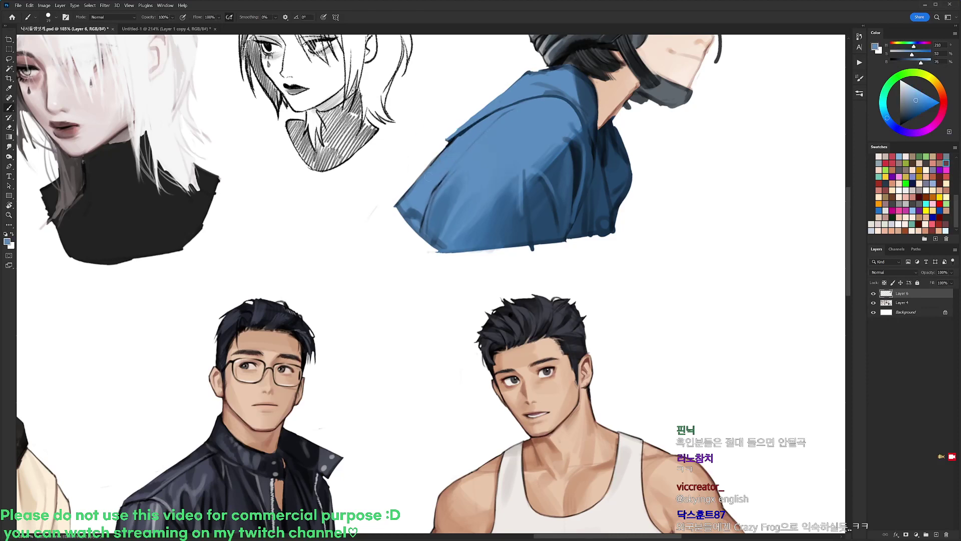
{"action": "key", "text": "e"}
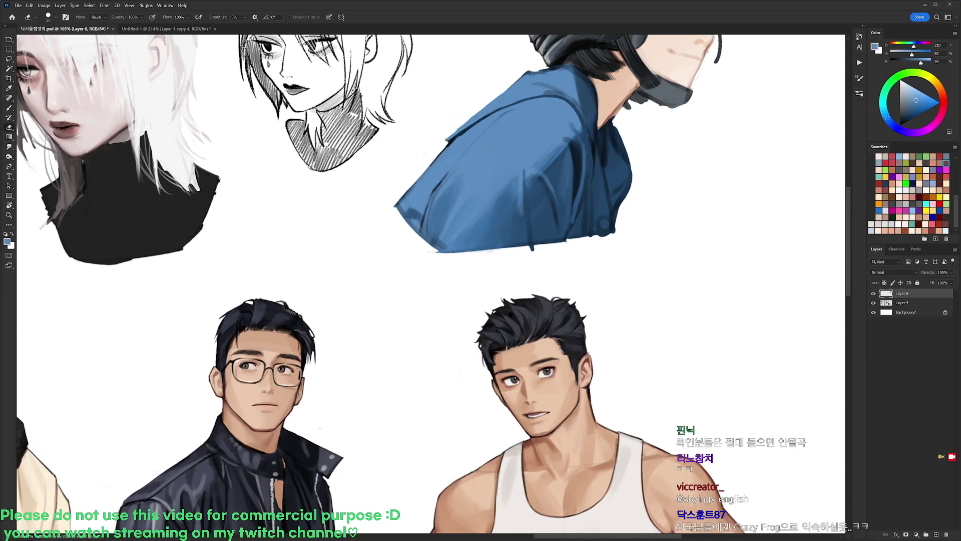
{"action": "left_click_drag", "start_coordinate": [631, 145], "coordinate": [606, 194]}
- Deepen the long folds running down from the collar front beside the sleeve with black and sampled blues
{"action": "key", "text": "b"}
{"action": "key", "text": "d"}
{"action": "left_click", "coordinate": [545, 172], "text": "alt"}
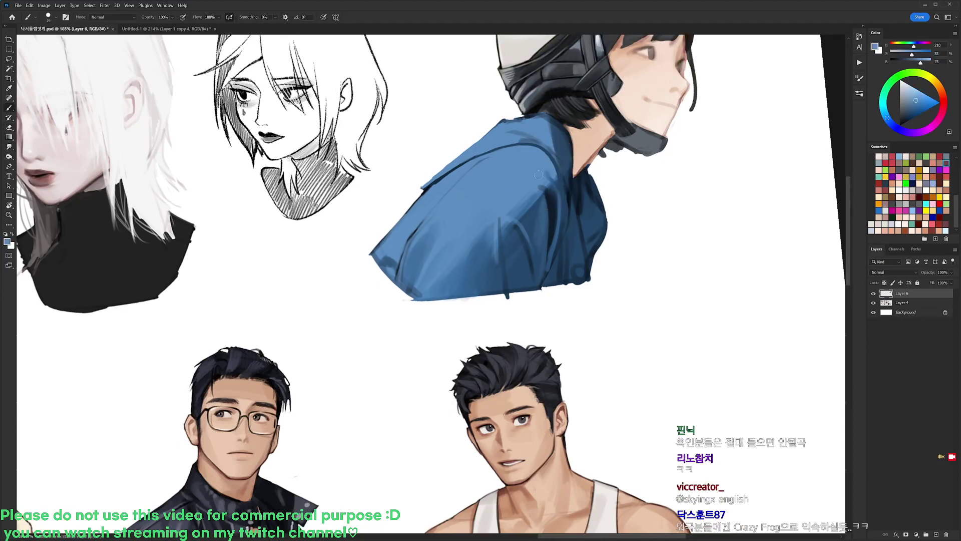
{"action": "left_click", "coordinate": [513, 209], "text": "alt"}
{"action": "key", "text": "d"}
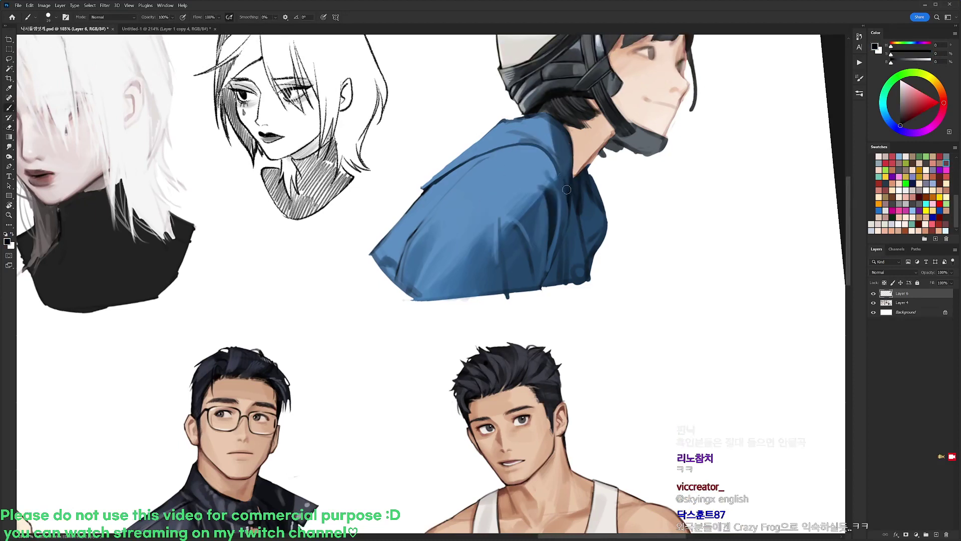
{"action": "left_click", "coordinate": [554, 164], "text": "alt"}
{"action": "left_click_drag", "start_coordinate": [557, 173], "coordinate": [555, 260]}
{"action": "key", "text": "d"}
{"action": "left_click", "coordinate": [572, 230], "text": "alt"}
- Reset the canvas rotation and erase the rough lower edge of the shirt into a straight cut
{"action": "scroll", "coordinate": [586, 209], "scroll_direction": "down", "scroll_amount": 5}
{"action": "key", "text": "r"}
{"action": "key", "text": "Escape"}
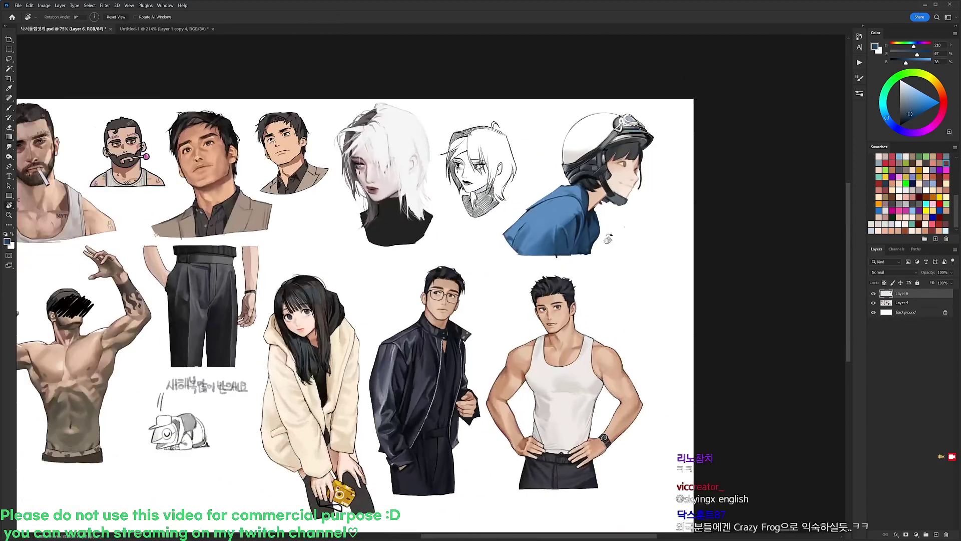
{"action": "scroll", "coordinate": [576, 250], "scroll_direction": "up", "scroll_amount": 5}
{"action": "key", "text": "e"}
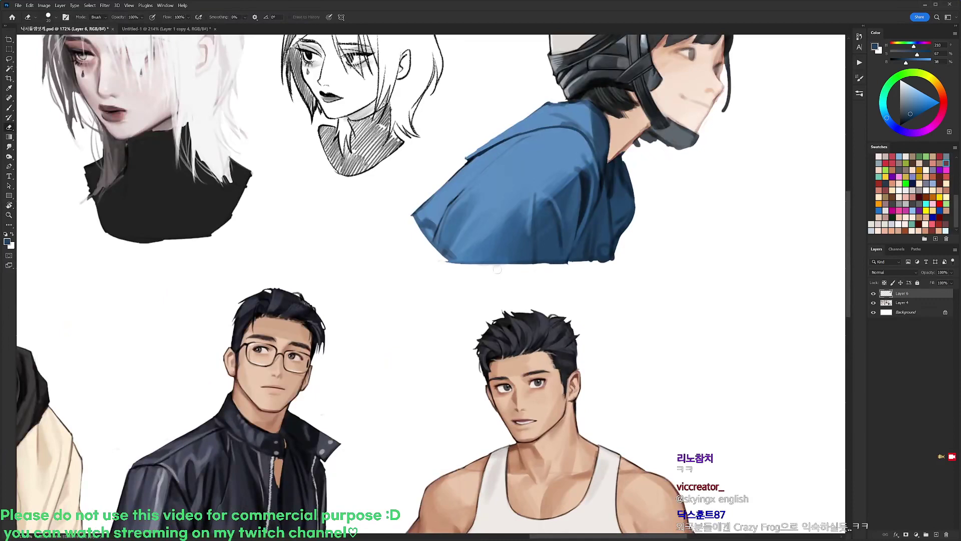
{"action": "left_click_drag", "start_coordinate": [613, 220], "coordinate": [566, 230]}
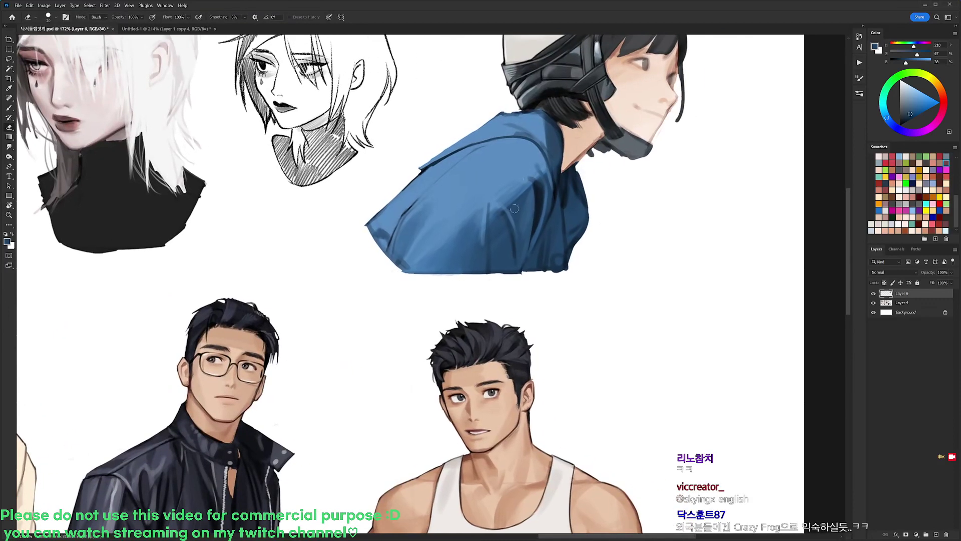
- Rotate the canvas and shade the back of the collar below the nape hair with sampled dark and light blues
{"action": "key", "text": "d"}
{"action": "key", "text": "b"}
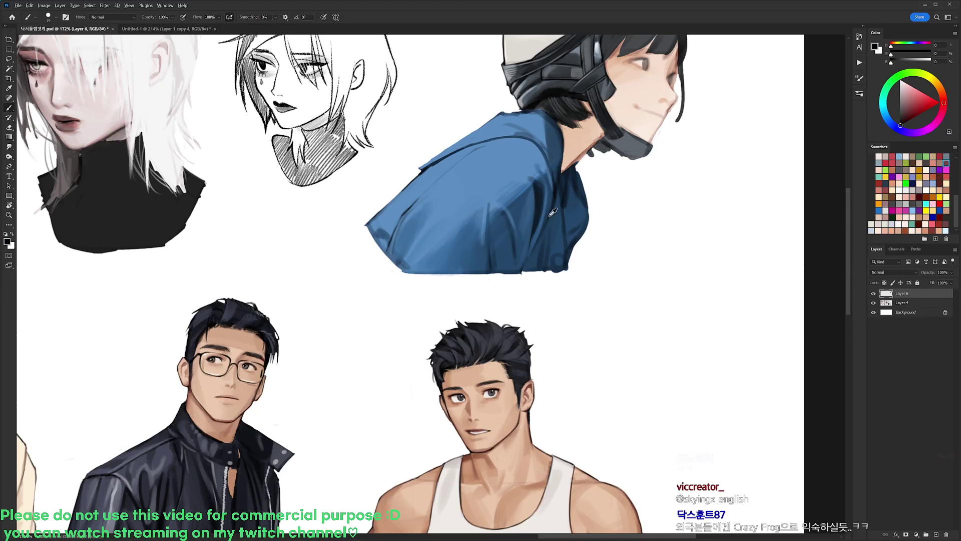
{"action": "left_click", "coordinate": [544, 146], "text": "alt"}
{"action": "mouse_move", "coordinate": [543, 153]}
{"action": "left_mouse_down"}
{"action": "mouse_move", "coordinate": [529, 140]}
{"action": "mouse_move", "coordinate": [363, 111]}
{"action": "left_mouse_up"}
{"action": "key", "text": "r"}
{"action": "key", "text": "d"}
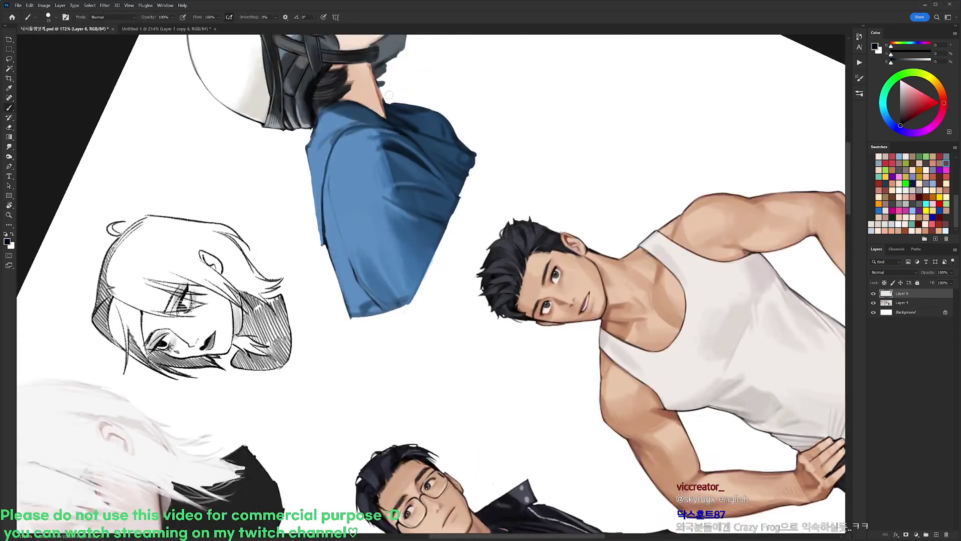
{"action": "left_click", "coordinate": [360, 117], "text": "alt"}
{"action": "left_click_drag", "start_coordinate": [339, 116], "coordinate": [325, 135]}
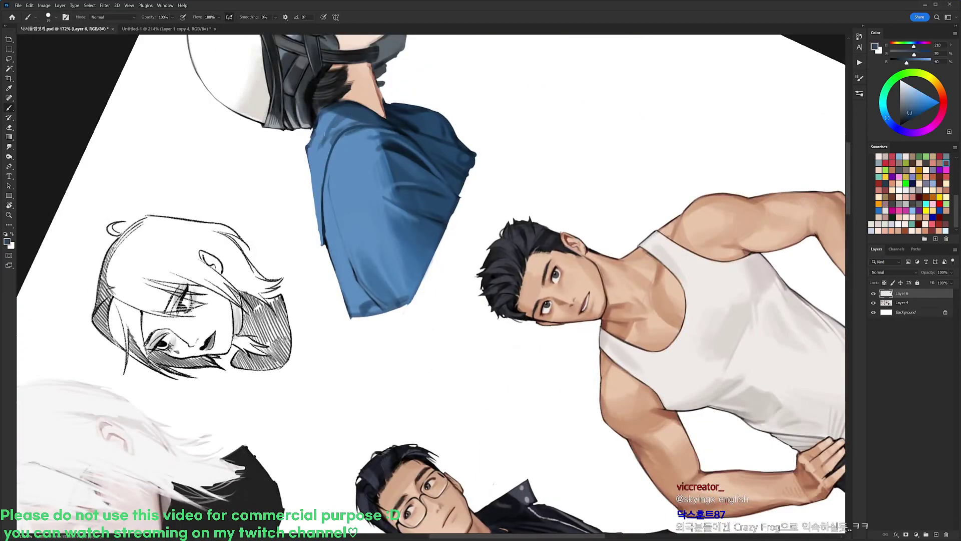
{"action": "left_click", "coordinate": [343, 121], "text": "alt"}
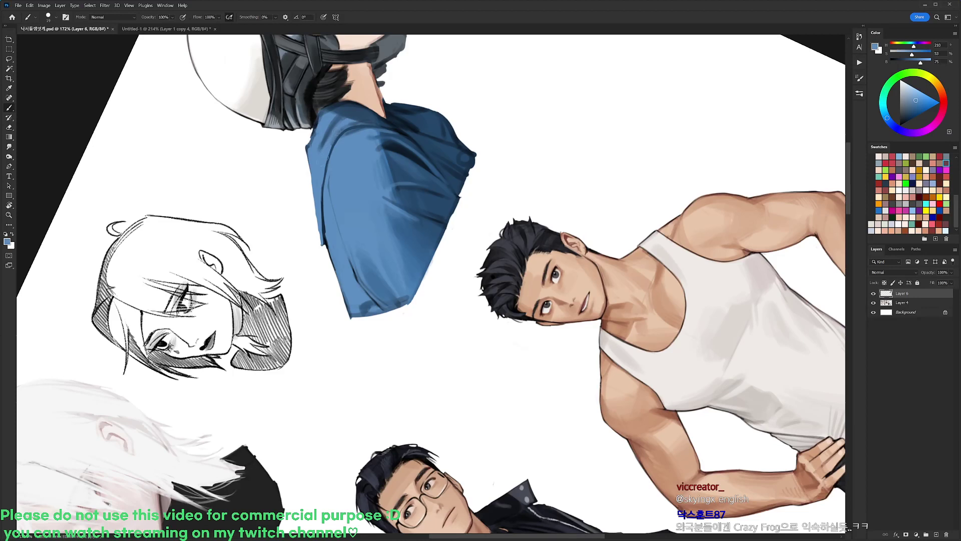
{"action": "left_click", "coordinate": [318, 147], "text": "alt"}
- Erase the excess paint along the outer edge of the collar behind the neck
{"action": "key", "text": "d"}
{"action": "key", "text": "e"}
{"action": "mouse_move", "coordinate": [315, 126]}
{"action": "left_mouse_down"}
{"action": "mouse_move", "coordinate": [305, 150]}
{"action": "mouse_move", "coordinate": [312, 182]}
{"action": "left_mouse_up"}
{"action": "key", "text": "b"}
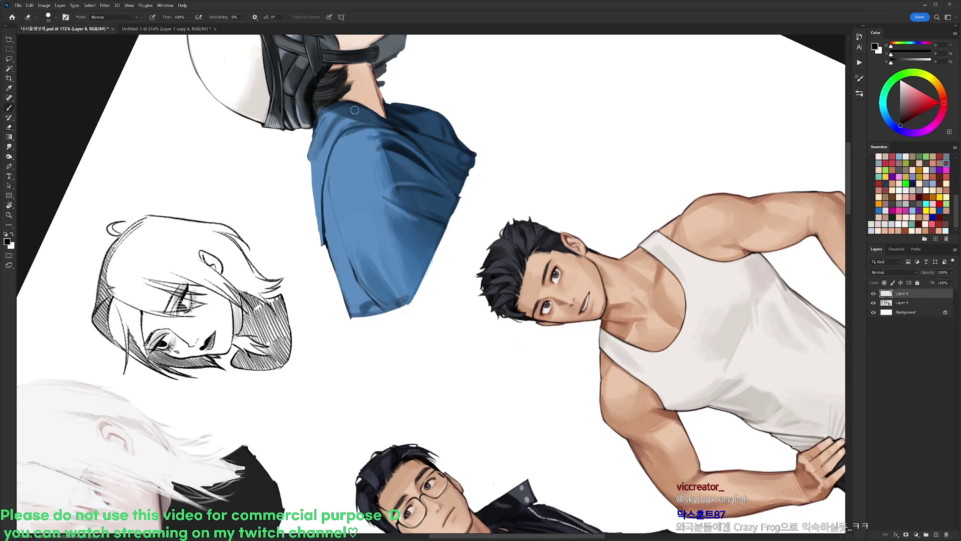
- Outline the outer edge of the collar in thin black with a small brush
{"action": "right_click", "coordinate": [357, 116]}
{"action": "double_click", "coordinate": [421, 181]}
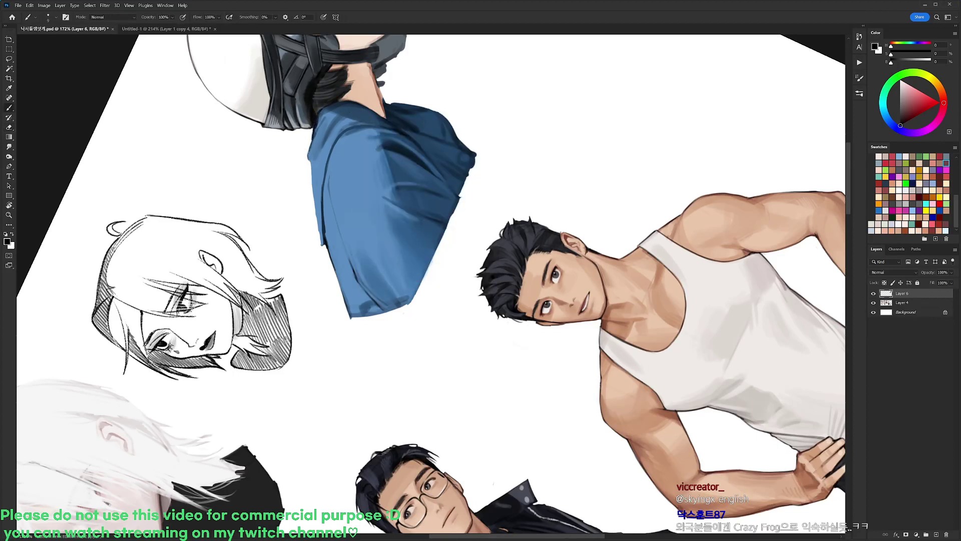
{"action": "key", "text": "e"}
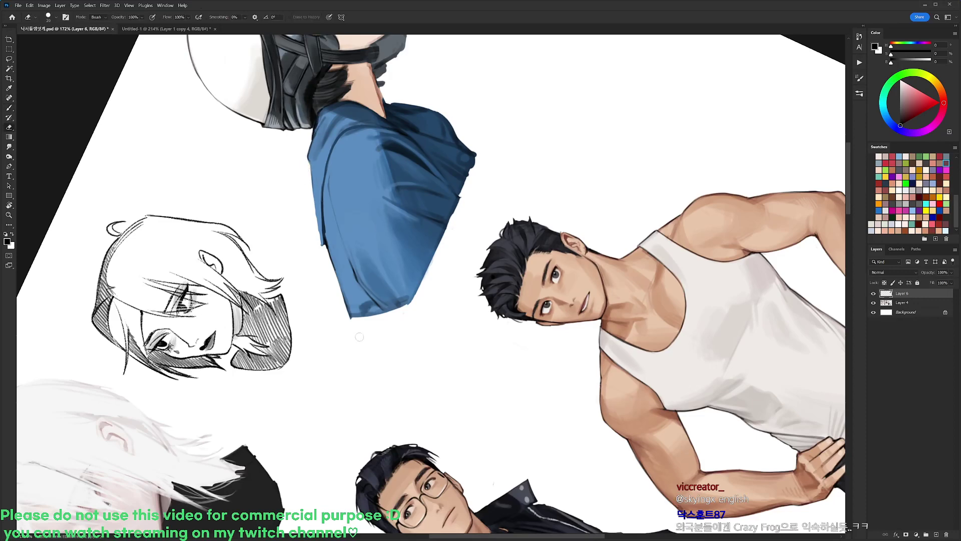
{"action": "key", "text": "b"}
{"action": "left_click_drag", "start_coordinate": [315, 188], "coordinate": [321, 241]}
{"action": "left_click_drag", "start_coordinate": [317, 215], "coordinate": [320, 243]}
- Paint a white stripe following the collar's edge from the neck opening to the back corner with a larger hard brush
{"action": "key", "text": "e"}
{"action": "key", "text": "space"}
{"action": "left_click_drag", "start_coordinate": [402, 120], "coordinate": [456, 96]}
{"action": "key", "text": "b"}
{"action": "right_click", "coordinate": [414, 125]}
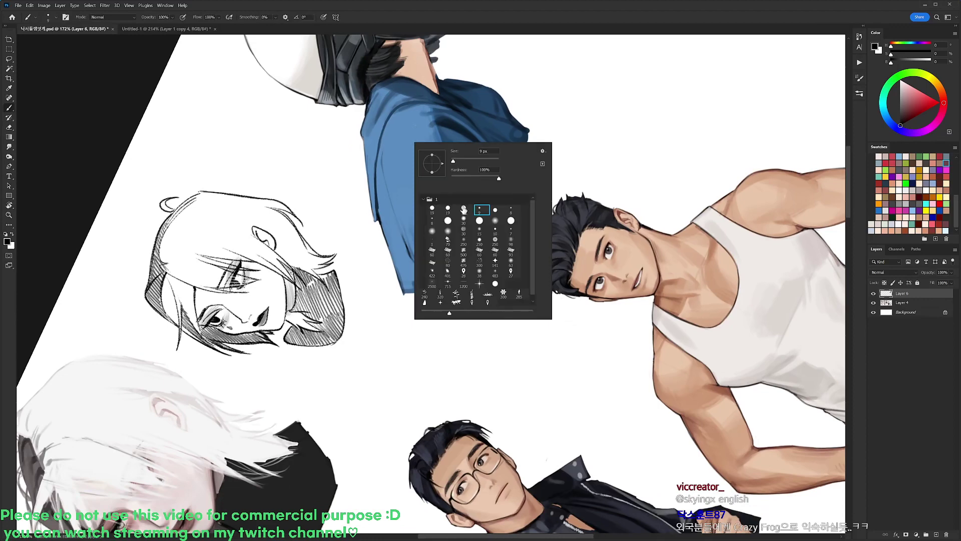
{"action": "double_click", "coordinate": [464, 210]}
{"action": "key", "text": "x"}
{"action": "mouse_move", "coordinate": [374, 210]}
{"action": "left_mouse_down"}
{"action": "mouse_move", "coordinate": [382, 112]}
{"action": "mouse_move", "coordinate": [492, 119]}
{"action": "mouse_move", "coordinate": [487, 78]}
{"action": "mouse_move", "coordinate": [281, 188]}
{"action": "mouse_move", "coordinate": [287, 161]}
{"action": "left_mouse_up"}
{"action": "key", "text": "r"}
- Shade the white collar stripe with a bluish grey mixed from the helmet's sampled off-white
{"action": "left_click", "coordinate": [208, 205], "text": "alt"}
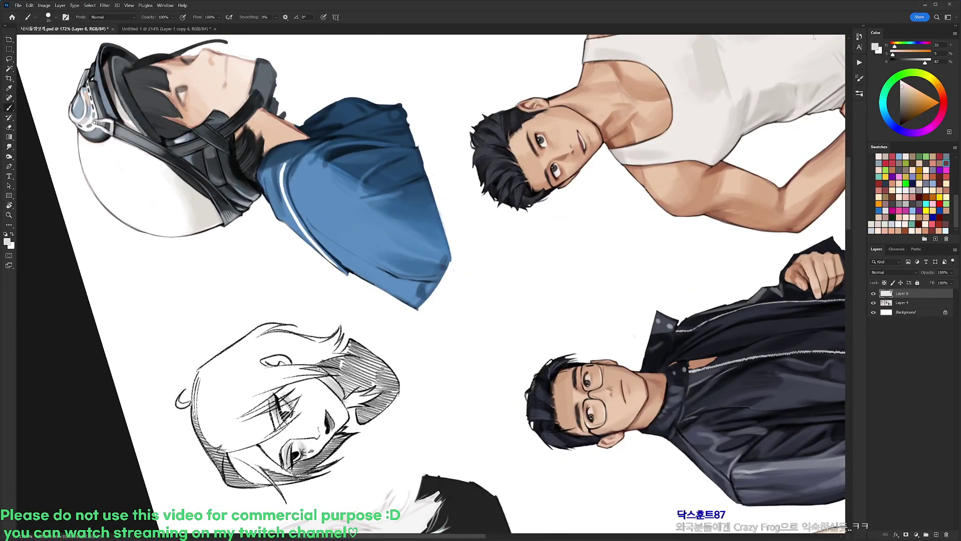
{"action": "left_click", "coordinate": [889, 118]}
{"action": "left_click_drag", "start_coordinate": [925, 62], "coordinate": [920, 61]}
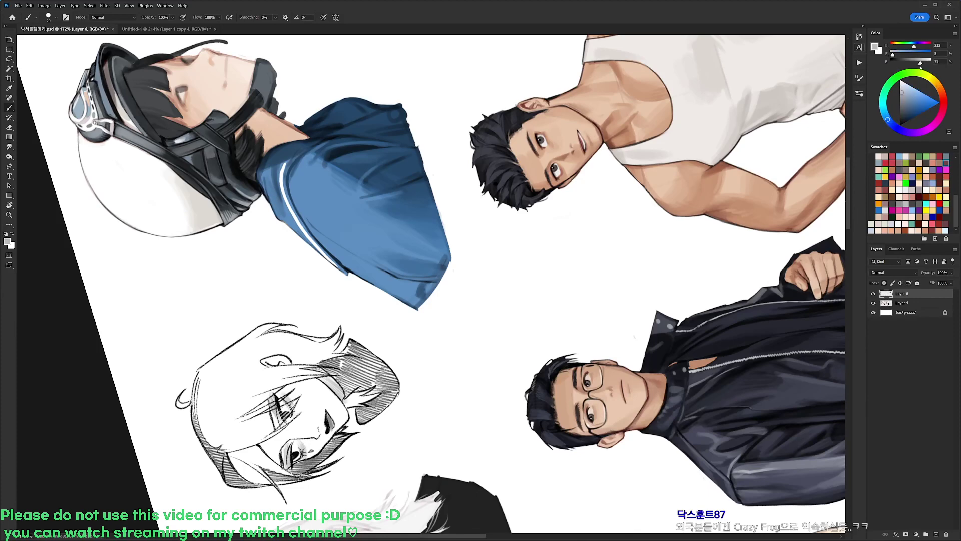
{"action": "key", "text": "r"}
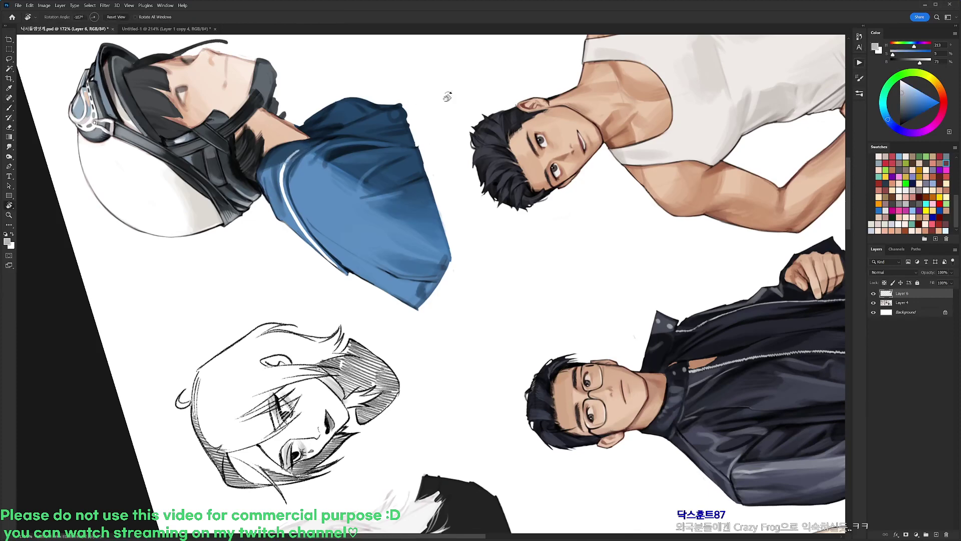
{"action": "mouse_move", "coordinate": [446, 94]}
{"action": "left_mouse_down"}
{"action": "mouse_move", "coordinate": [476, 430]}
{"action": "mouse_move", "coordinate": [461, 435]}
{"action": "left_mouse_up"}
{"action": "key", "text": "b"}
{"action": "left_click_drag", "start_coordinate": [610, 222], "coordinate": [614, 256]}
- Mix a muted reddish brown and add it along the shaded front part of the collar stripe
{"action": "key", "text": "r"}
{"action": "left_click_drag", "start_coordinate": [588, 298], "coordinate": [680, 299]}
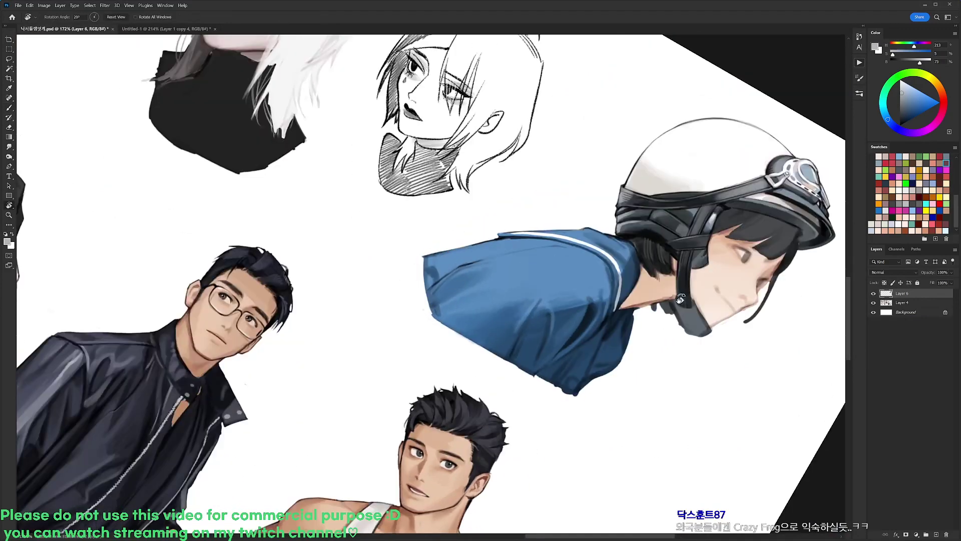
{"action": "left_click", "coordinate": [943, 95]}
{"action": "left_click_drag", "start_coordinate": [910, 104], "coordinate": [907, 104]}
{"action": "key", "text": "b"}
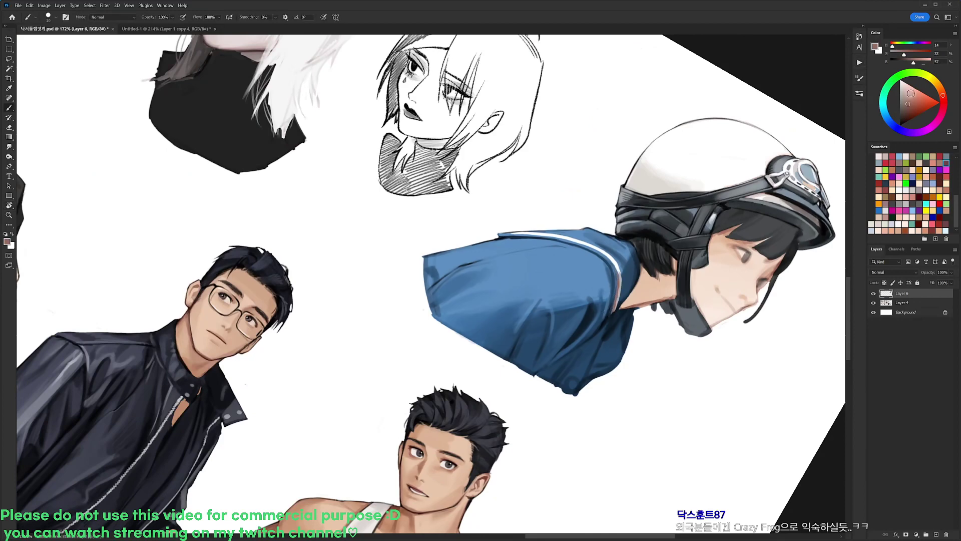
- Mix a lighter peach tone and blend it along the edges of the collar stripe
{"action": "left_click_drag", "start_coordinate": [910, 94], "coordinate": [933, 94]}
{"action": "left_click", "coordinate": [942, 92]}
{"action": "key", "text": "r"}
{"action": "left_click_drag", "start_coordinate": [615, 315], "coordinate": [417, 155]}
{"action": "key", "text": "space"}
{"action": "key", "text": "b"}
{"action": "left_click_drag", "start_coordinate": [357, 204], "coordinate": [367, 257]}
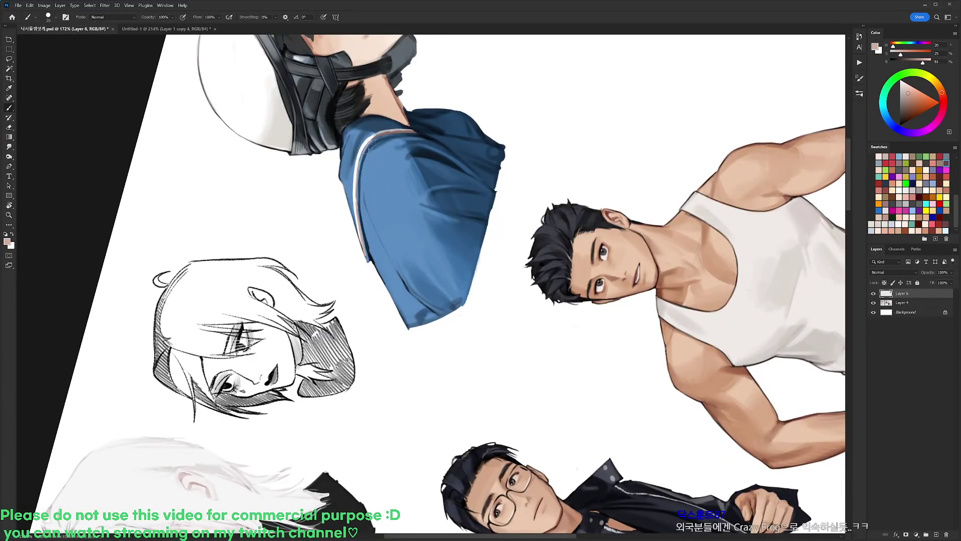
{"action": "mouse_move", "coordinate": [368, 147]}
{"action": "left_mouse_down"}
{"action": "mouse_move", "coordinate": [359, 180]}
{"action": "mouse_move", "coordinate": [372, 142]}
{"action": "left_mouse_up"}
{"action": "left_click_drag", "start_coordinate": [358, 198], "coordinate": [356, 173]}
- Refine the thin dark line running down the shirt's front from the collar point with a small hard brush and sampled blues
{"action": "key", "text": "r"}
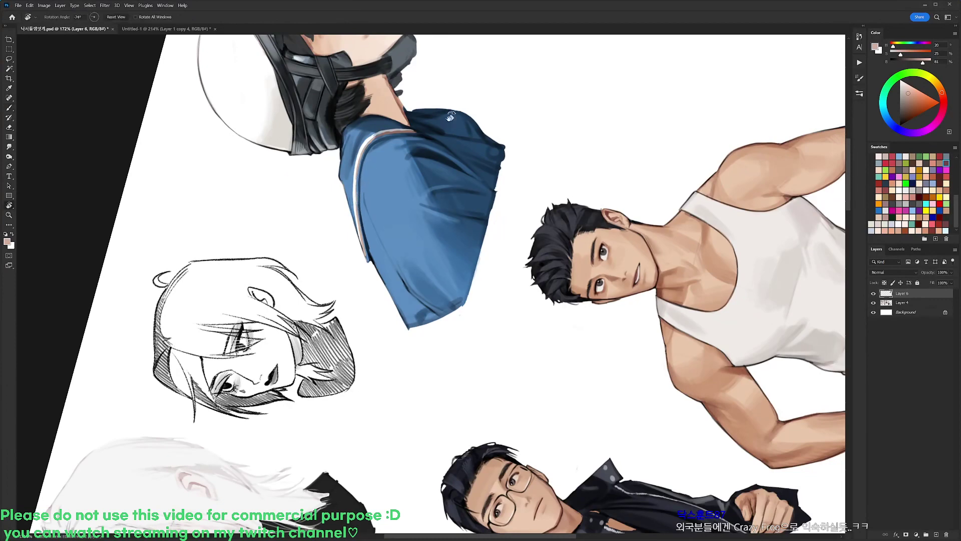
{"action": "left_click_drag", "start_coordinate": [458, 186], "coordinate": [530, 279]}
{"action": "key", "text": "d"}
{"action": "right_click", "coordinate": [608, 199]}
{"action": "left_click", "coordinate": [674, 268]}
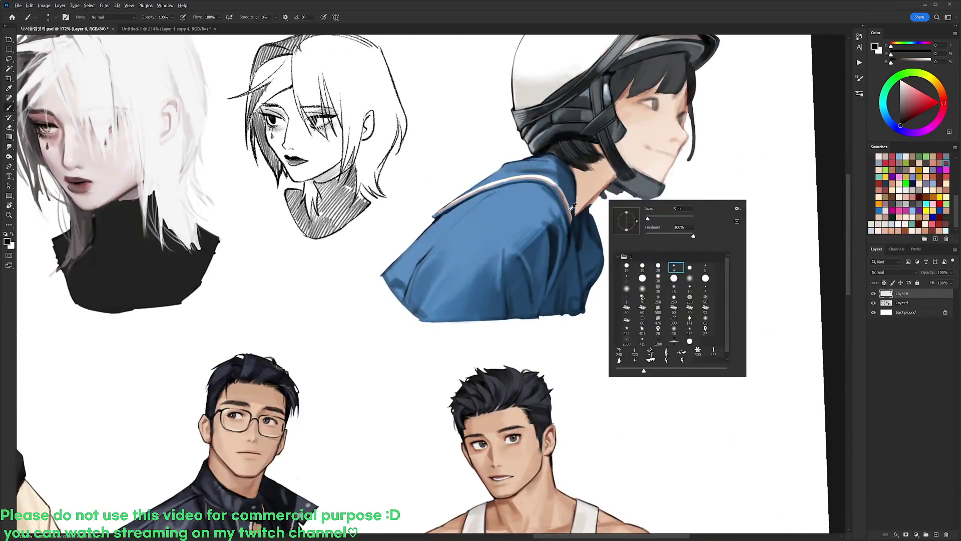
{"action": "left_click", "coordinate": [574, 208], "text": "alt"}
{"action": "key", "text": "d"}
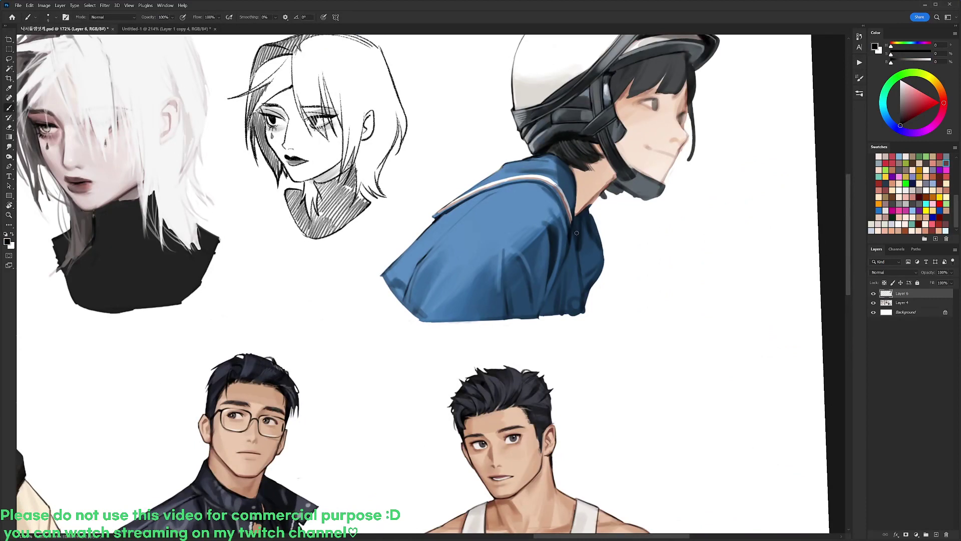
{"action": "left_click", "coordinate": [615, 208], "text": "alt"}
{"action": "mouse_move", "coordinate": [579, 271]}
{"action": "left_mouse_down"}
{"action": "mouse_move", "coordinate": [574, 235]}
{"action": "mouse_move", "coordinate": [579, 286]}
{"action": "mouse_move", "coordinate": [573, 241]}
{"action": "left_mouse_up"}
{"action": "left_click", "coordinate": [574, 276], "text": "alt"}
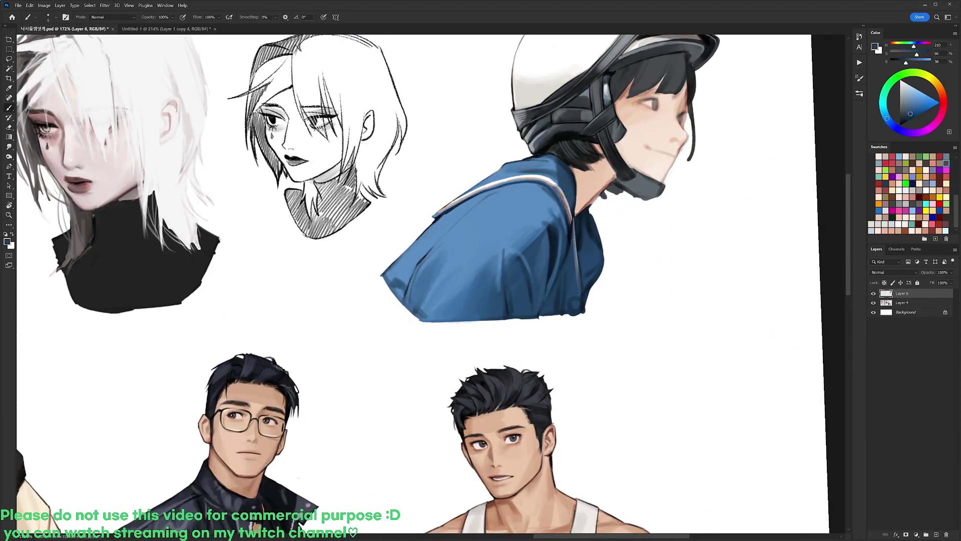
{"action": "key", "text": "d"}
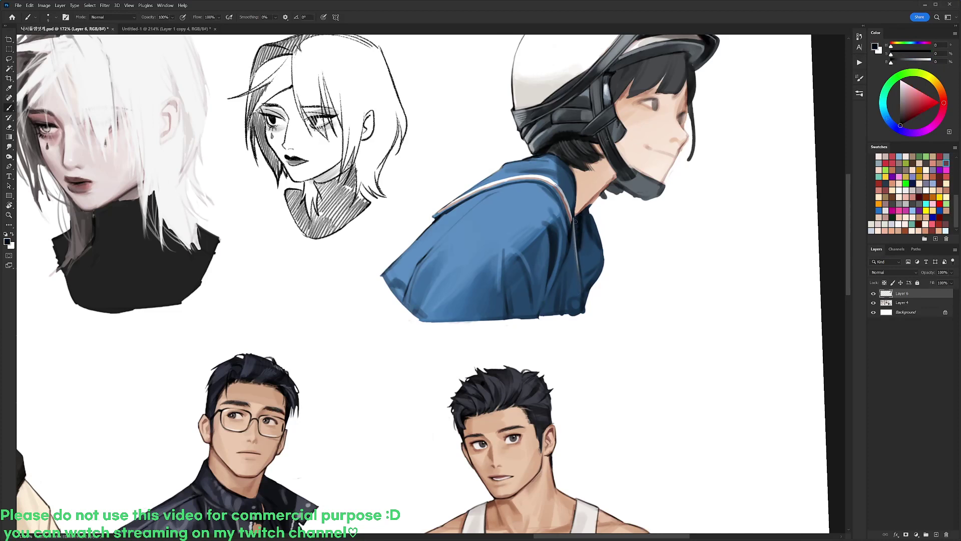
- Shade the shirt's far front panel below the neck with blues sampled from the shirt, using a larger hard brush
{"action": "right_click", "coordinate": [576, 222]}
{"action": "left_click", "coordinate": [653, 256]}
{"action": "left_click", "coordinate": [562, 210], "text": "alt"}
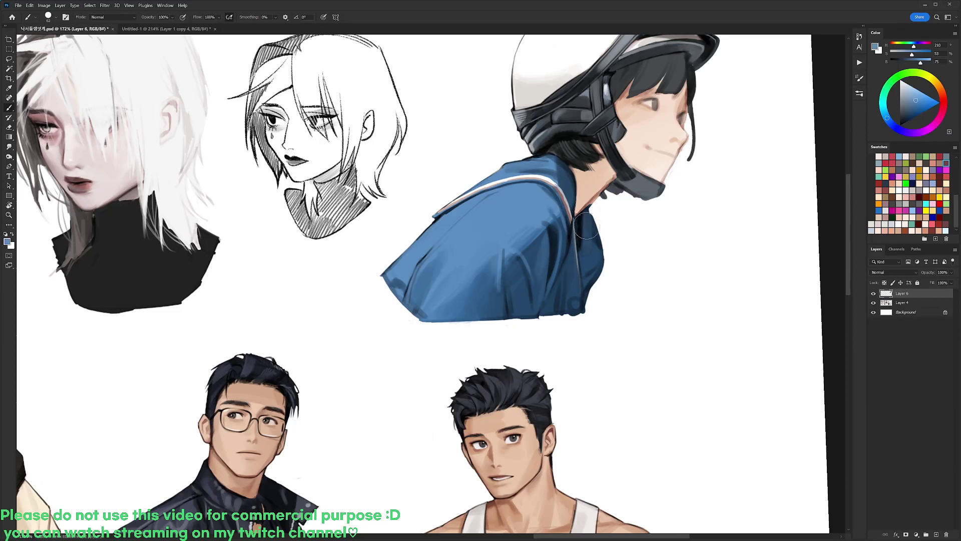
{"action": "left_click", "coordinate": [586, 226], "text": "alt"}
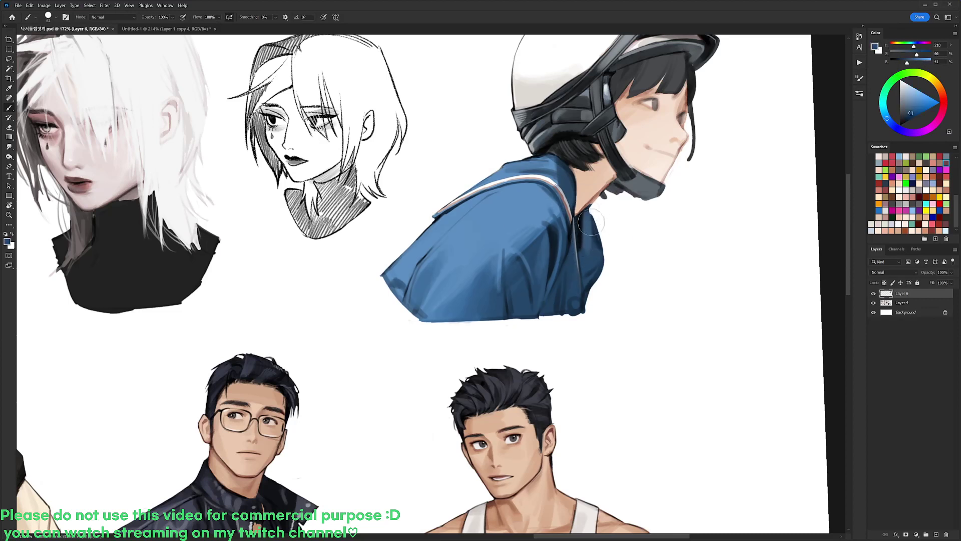
{"action": "key", "text": "d"}
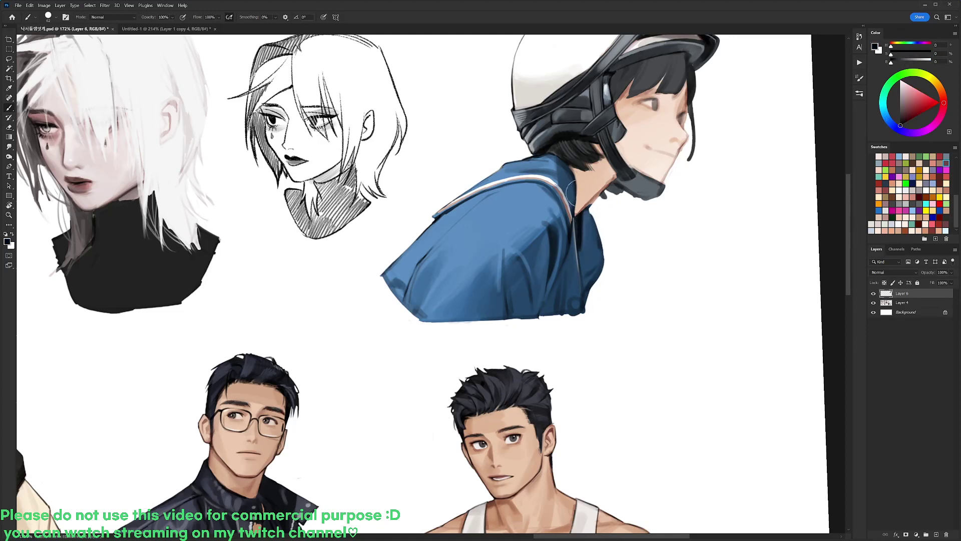
{"action": "left_click", "coordinate": [521, 201], "text": "alt"}
{"action": "key", "text": "d"}
{"action": "left_click_drag", "start_coordinate": [580, 220], "coordinate": [576, 256]}
{"action": "left_click", "coordinate": [578, 223], "text": "alt"}
{"action": "left_click", "coordinate": [586, 245], "text": "alt"}
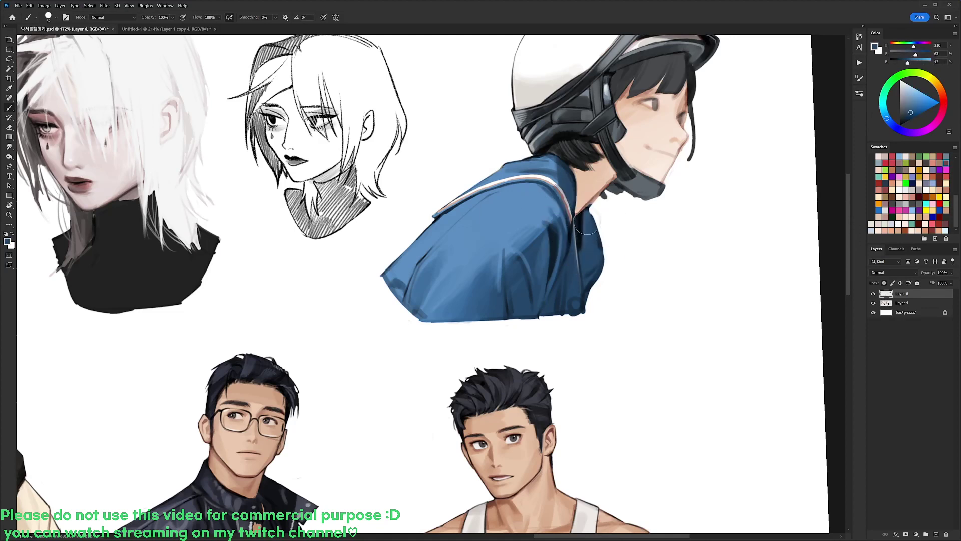
{"action": "key", "text": "d"}
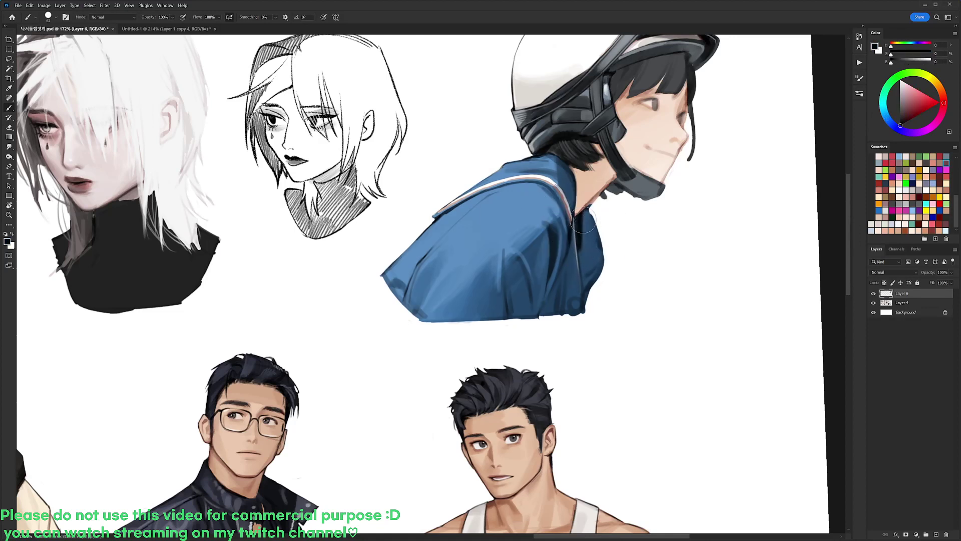
- Blend a lighter blue into the far front panel and refine its folds with a 19 px hard brush
{"action": "left_click", "coordinate": [534, 202], "text": "alt"}
{"action": "mouse_move", "coordinate": [595, 228]}
{"action": "left_mouse_down"}
{"action": "mouse_move", "coordinate": [593, 260]}
{"action": "mouse_move", "coordinate": [595, 241]}
{"action": "left_mouse_up"}
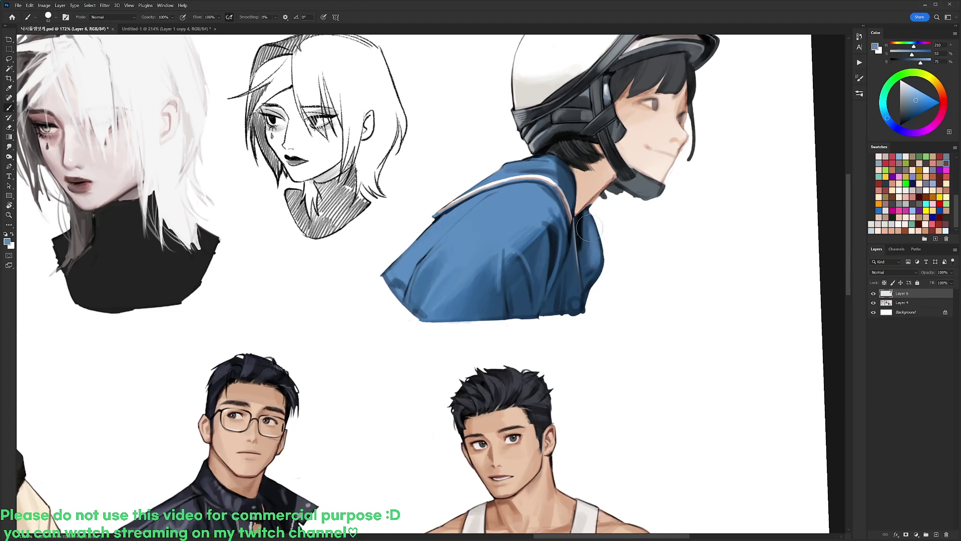
{"action": "left_click", "coordinate": [582, 222], "text": "alt"}
{"action": "right_click", "coordinate": [586, 200]}
{"action": "left_click", "coordinate": [639, 275]}
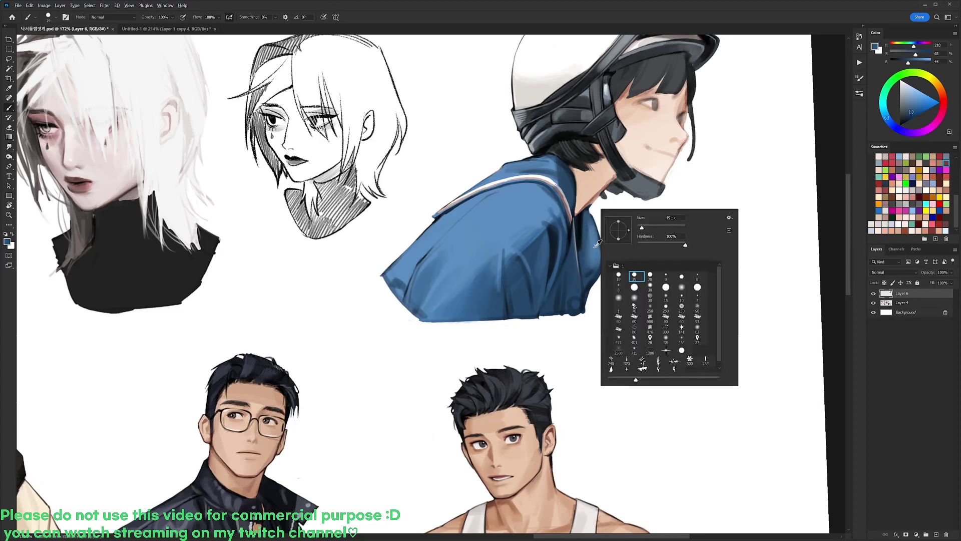
{"action": "left_click", "coordinate": [541, 214], "text": "alt"}
{"action": "key", "text": "d"}
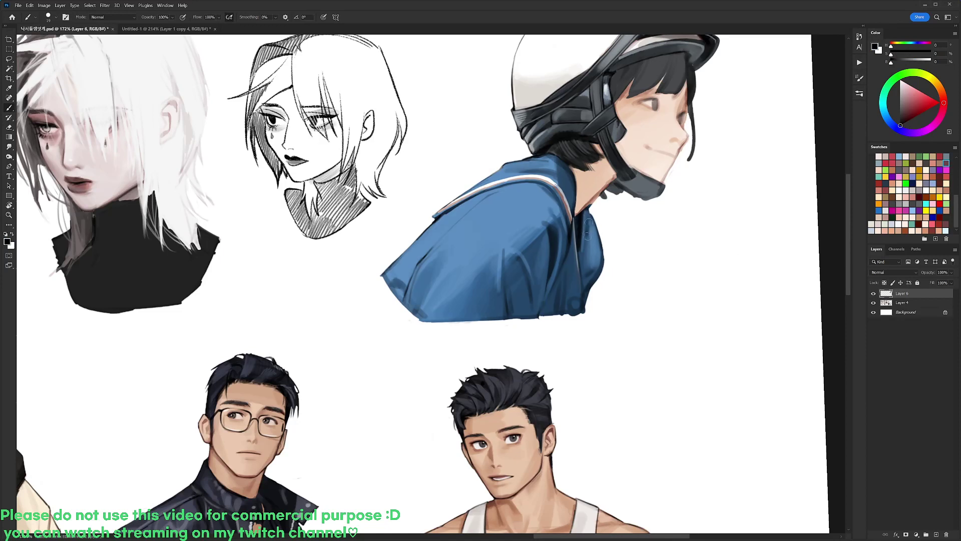
{"action": "left_click", "coordinate": [587, 240], "text": "alt"}
- Erase excess paint along the outer edge of the shirt's front, from the chest down to the hem
{"action": "key", "text": "e"}
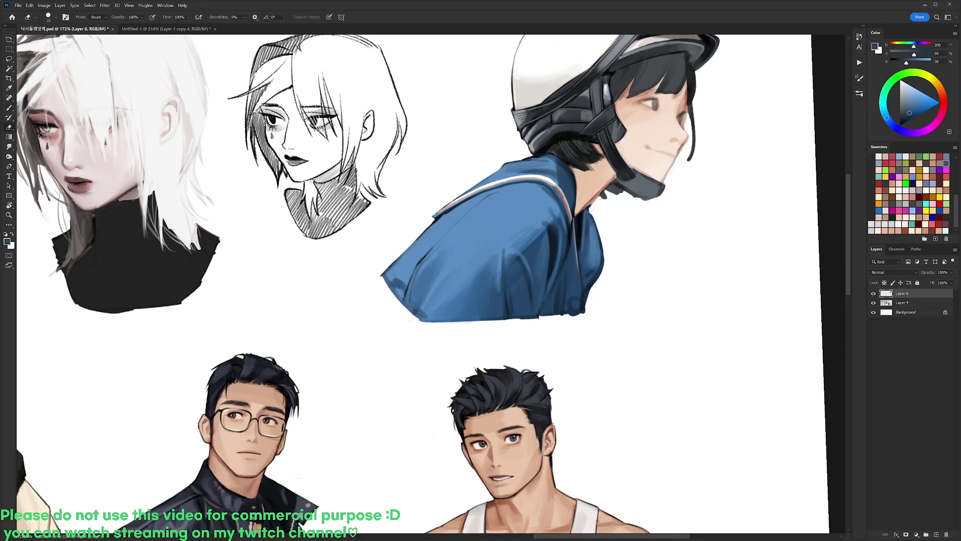
{"action": "mouse_move", "coordinate": [587, 208]}
{"action": "left_mouse_down"}
{"action": "mouse_move", "coordinate": [603, 258]}
{"action": "mouse_move", "coordinate": [601, 250]}
{"action": "mouse_move", "coordinate": [585, 312]}
{"action": "left_mouse_up"}
{"action": "key", "text": "d"}
{"action": "key", "text": "b"}
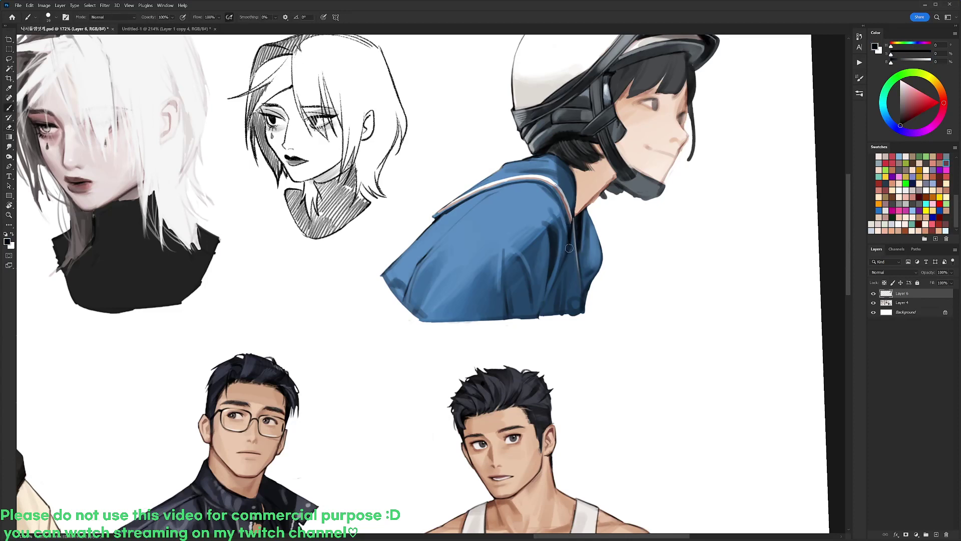
- Paint dark blue shading over the lower folds between the sleeve and the front hem, using colours sampled from the shirt
{"action": "mouse_move", "coordinate": [569, 249]}
{"action": "left_mouse_down"}
{"action": "mouse_move", "coordinate": [572, 293]}
{"action": "mouse_move", "coordinate": [565, 258]}
{"action": "mouse_move", "coordinate": [563, 309]}
{"action": "left_mouse_up"}
{"action": "left_click_drag", "start_coordinate": [558, 281], "coordinate": [558, 295]}
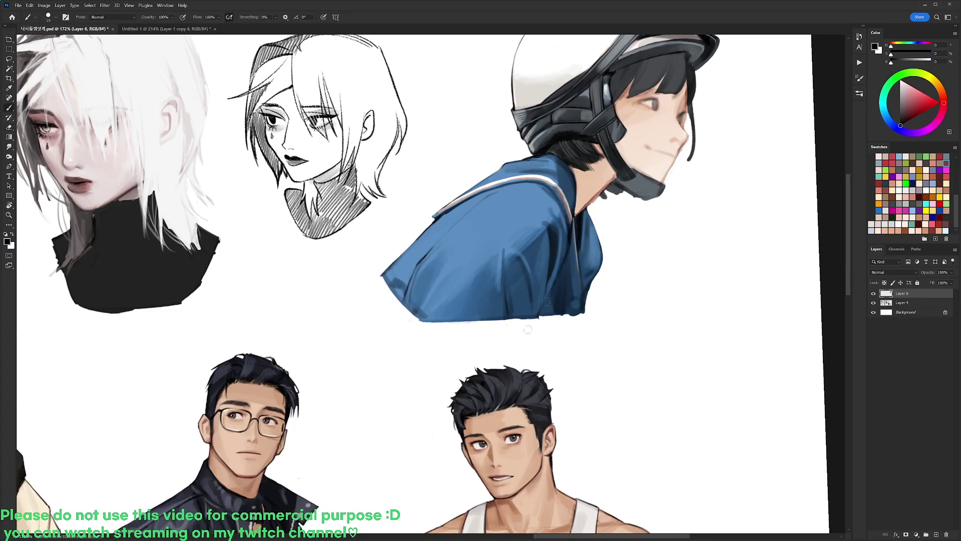
{"action": "left_click", "coordinate": [563, 274], "text": "alt"}
{"action": "key", "text": "d"}
{"action": "left_click", "coordinate": [547, 312], "text": "alt"}
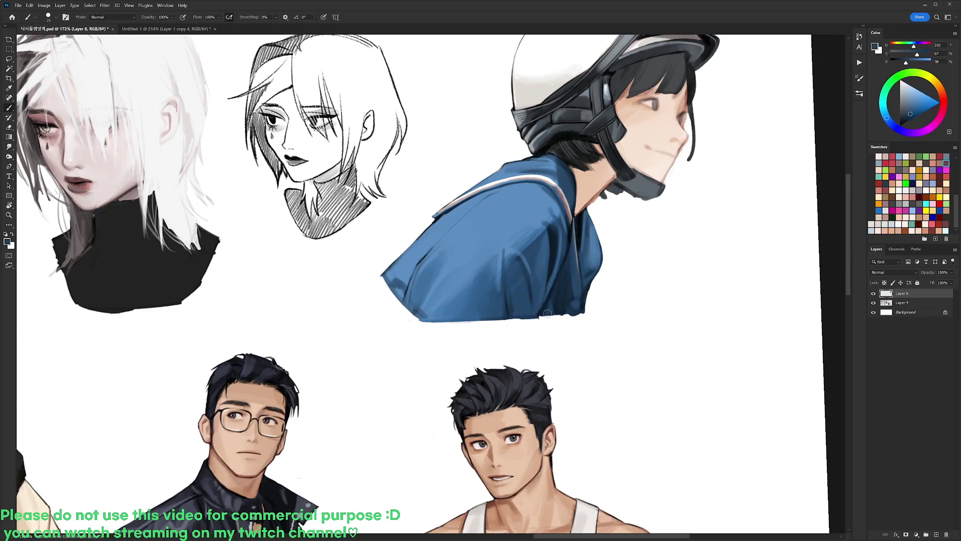
{"action": "left_click", "coordinate": [576, 303], "text": "alt"}
- Trim the shirt's bottom hem below the front panel with the Eraser
{"action": "key", "text": "e"}
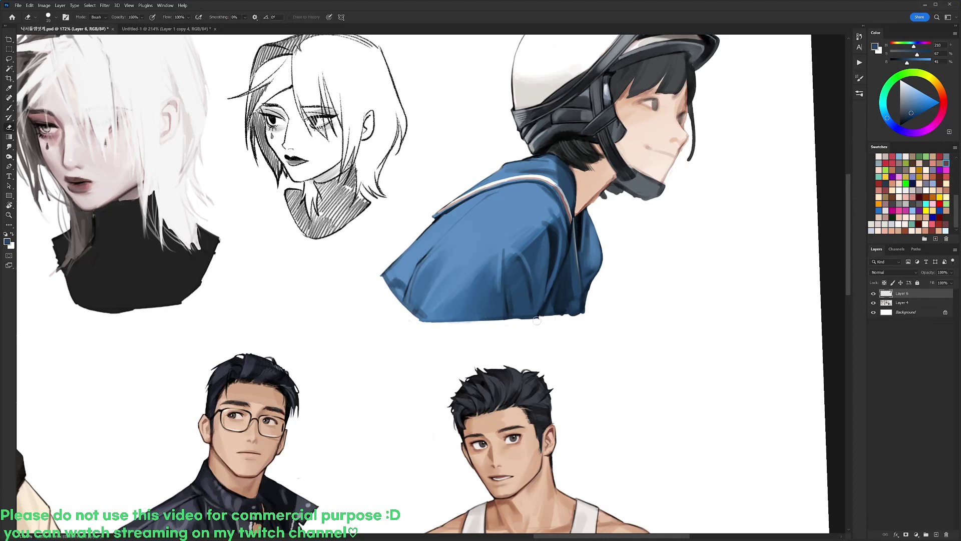
{"action": "left_click_drag", "start_coordinate": [553, 314], "coordinate": [580, 312]}
{"action": "key", "text": "d"}
{"action": "key", "text": "b"}
- Paint a short collar stripe on the far front panel with a 20 px brush, using the collar's light grey and reddish brown
{"action": "right_click", "coordinate": [596, 235]}
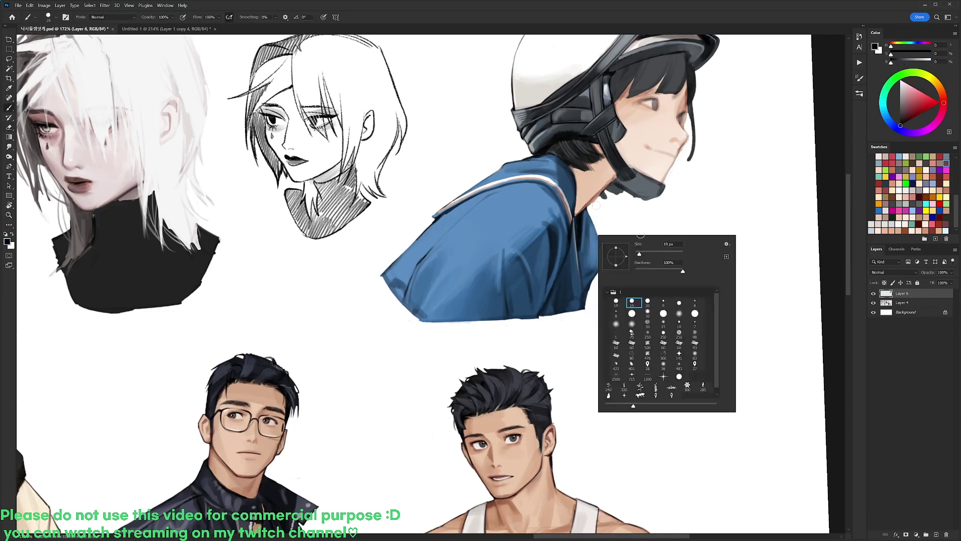
{"action": "left_click", "coordinate": [643, 300]}
{"action": "left_click", "coordinate": [571, 198], "text": "alt"}
{"action": "left_click", "coordinate": [568, 197], "text": "alt"}
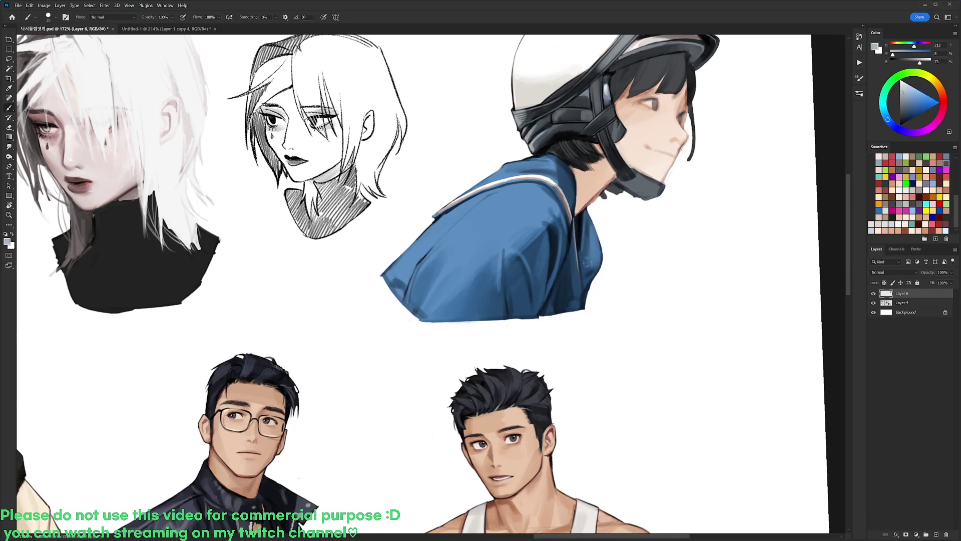
{"action": "left_click_drag", "start_coordinate": [586, 274], "coordinate": [592, 268]}
{"action": "left_click", "coordinate": [573, 209], "text": "alt"}
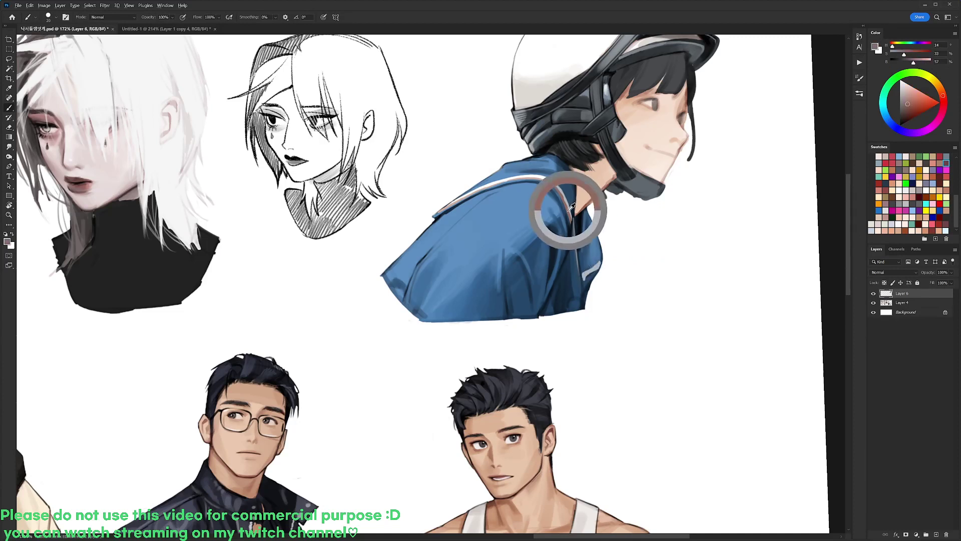
{"action": "mouse_move", "coordinate": [585, 284]}
{"action": "left_mouse_down"}
{"action": "mouse_move", "coordinate": [595, 270]}
{"action": "mouse_move", "coordinate": [584, 306]}
{"action": "left_mouse_up"}
{"action": "key", "text": "e"}
- Examine the helmeted figure as a whole and compare it with the other characters on the canvas
{"action": "key", "text": "r"}
{"action": "left_click_drag", "start_coordinate": [637, 200], "coordinate": [639, 208]}
{"action": "key", "text": "d"}
{"action": "key", "text": "b"}
{"action": "right_click", "coordinate": [594, 155]}
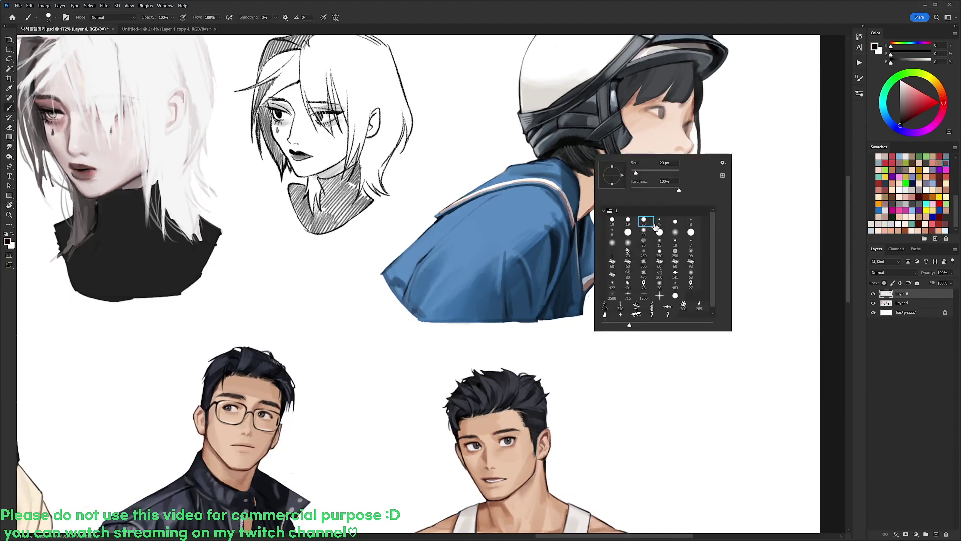
{"action": "left_click", "coordinate": [657, 227]}
{"action": "key", "text": "Return"}
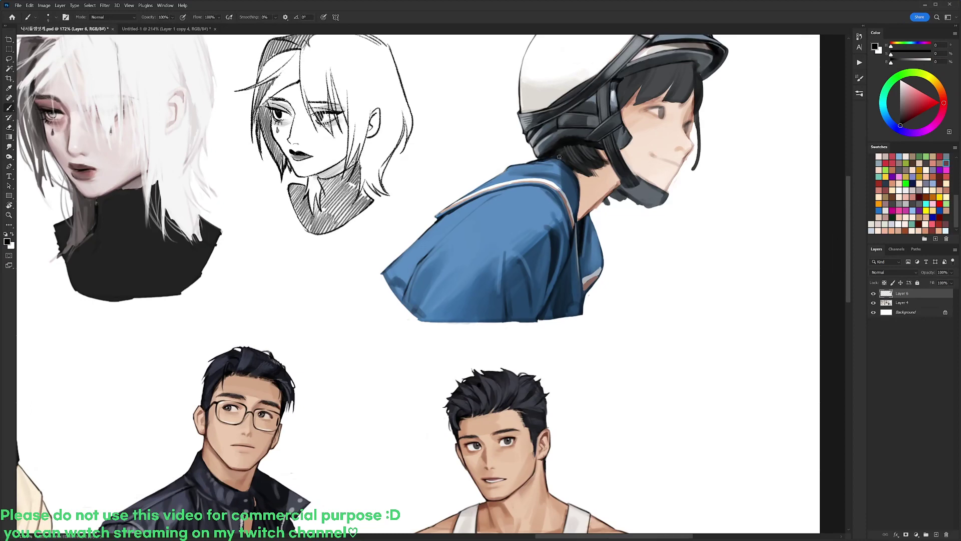
{"action": "left_click_drag", "start_coordinate": [608, 130], "coordinate": [565, 131]}
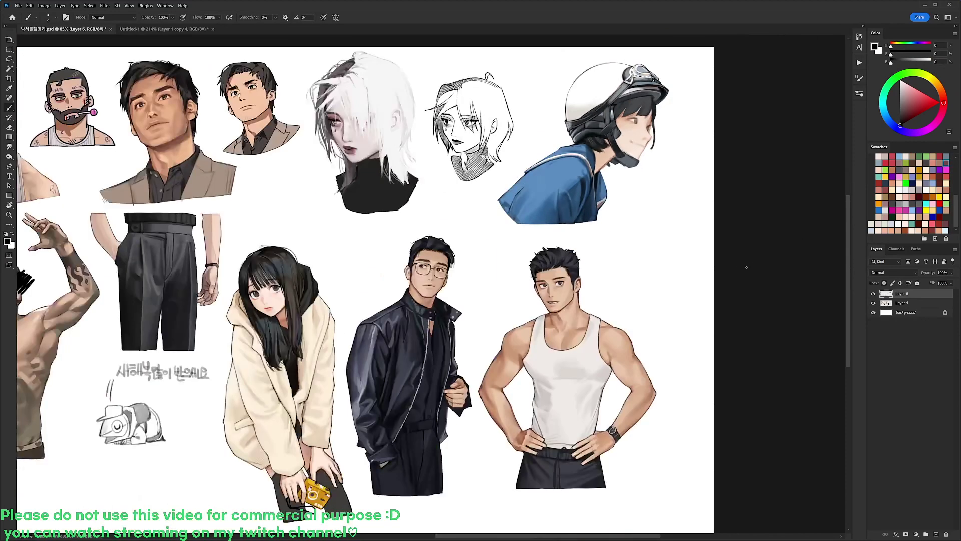
{"action": "left_click_drag", "start_coordinate": [678, 278], "coordinate": [641, 319]}
{"action": "scroll", "coordinate": [504, 192], "scroll_direction": "up", "scroll_amount": 4}
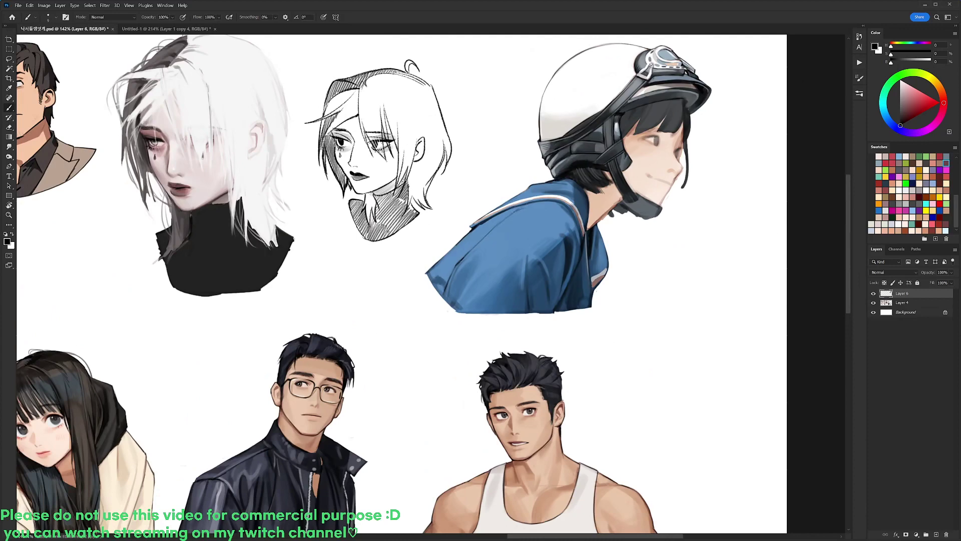
{"action": "scroll", "coordinate": [585, 185], "scroll_direction": "down", "scroll_amount": 1}
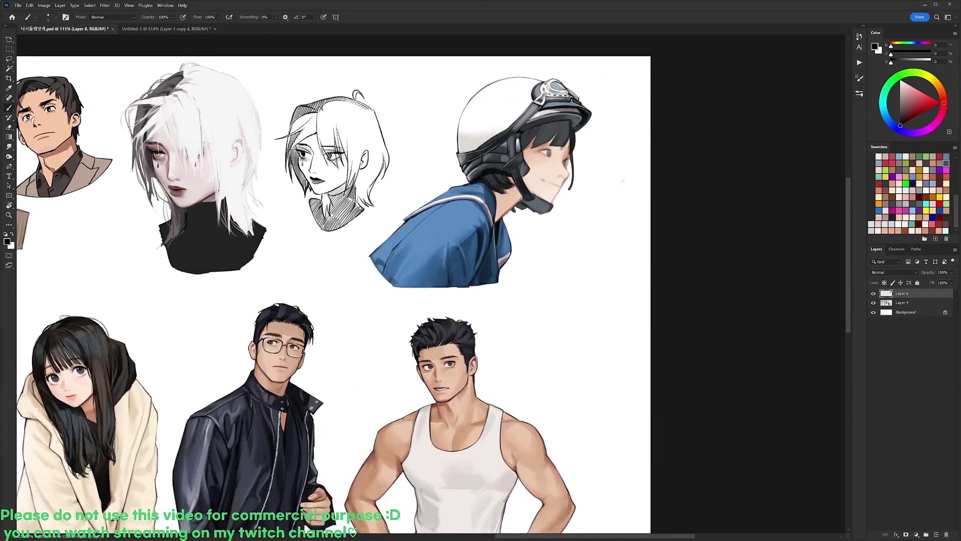
{"action": "scroll", "coordinate": [542, 124], "scroll_direction": "up", "scroll_amount": 5}
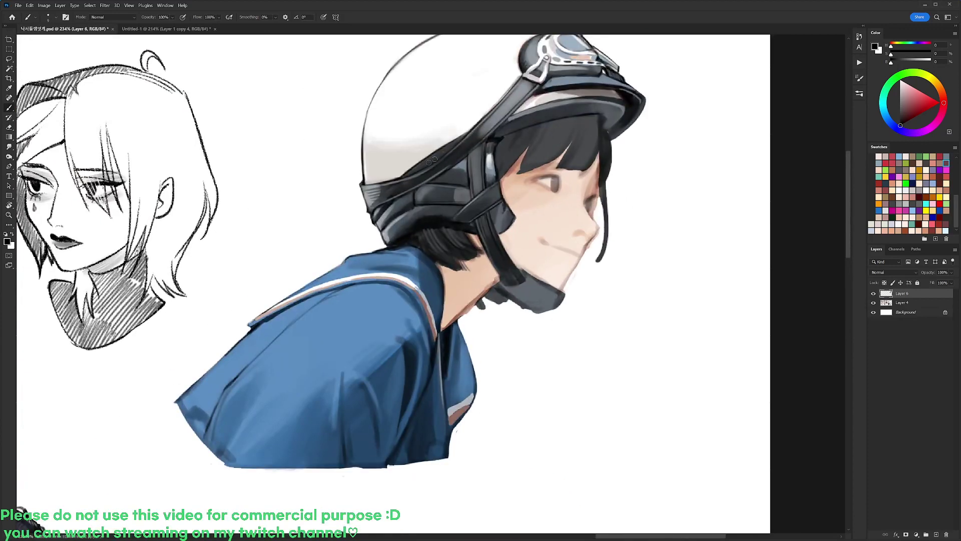
- Touch up the padding at the helmet's side with a blue-grey sampled beside the strap, using a small brush
{"action": "left_click", "coordinate": [468, 159], "text": "alt"}
{"action": "left_click_drag", "start_coordinate": [456, 183], "coordinate": [411, 217]}
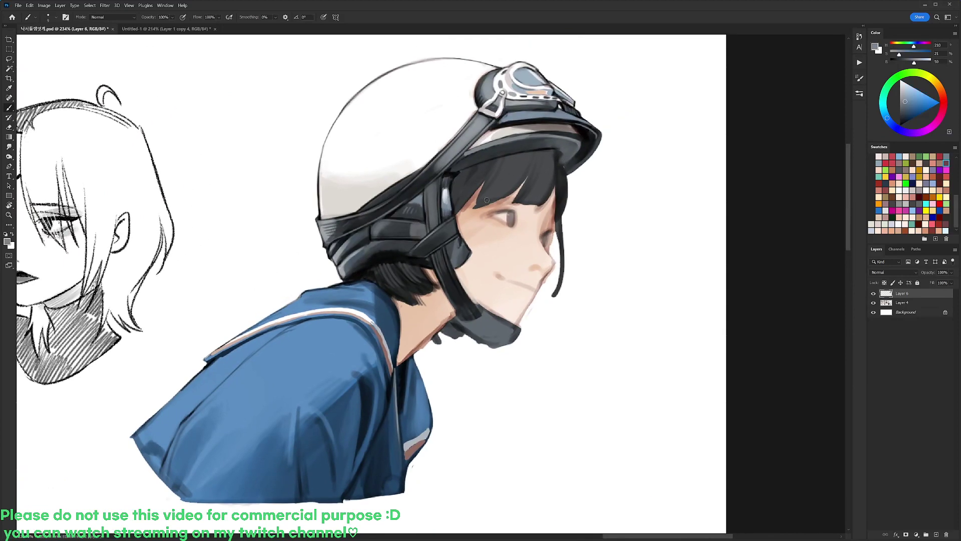
{"action": "key", "text": "d"}
- Sample the warm orange-tan skin tone under the bangs and work it in around the far eye with a 19 px brush
{"action": "key", "text": "r"}
{"action": "left_click_drag", "start_coordinate": [598, 158], "coordinate": [554, 114]}
{"action": "key", "text": "b"}
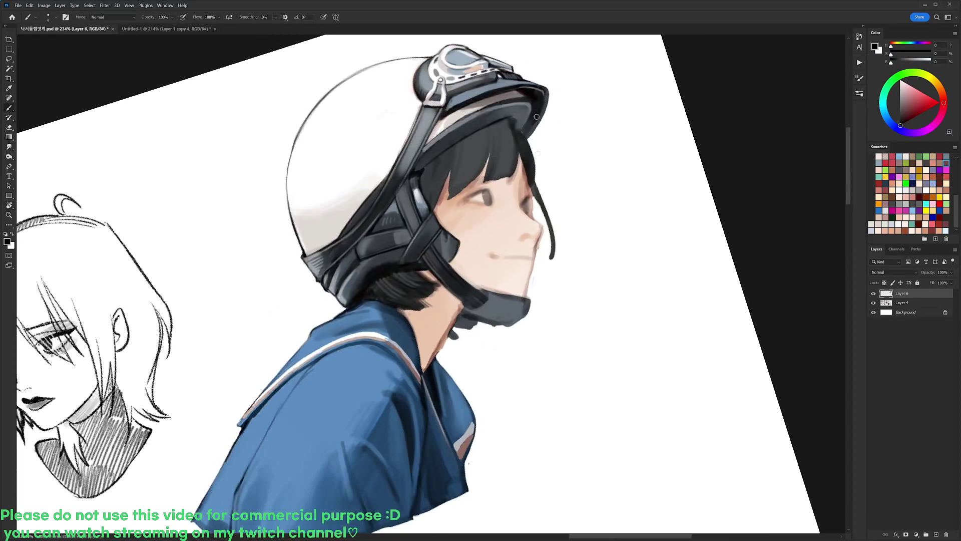
{"action": "right_click", "coordinate": [527, 148]}
{"action": "left_click", "coordinate": [565, 219]}
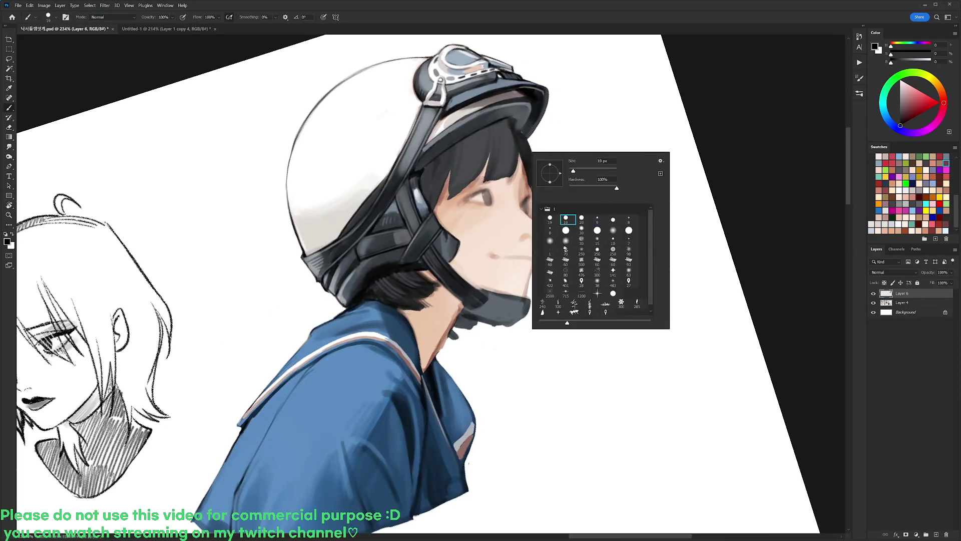
{"action": "left_click", "coordinate": [461, 201], "text": "alt"}
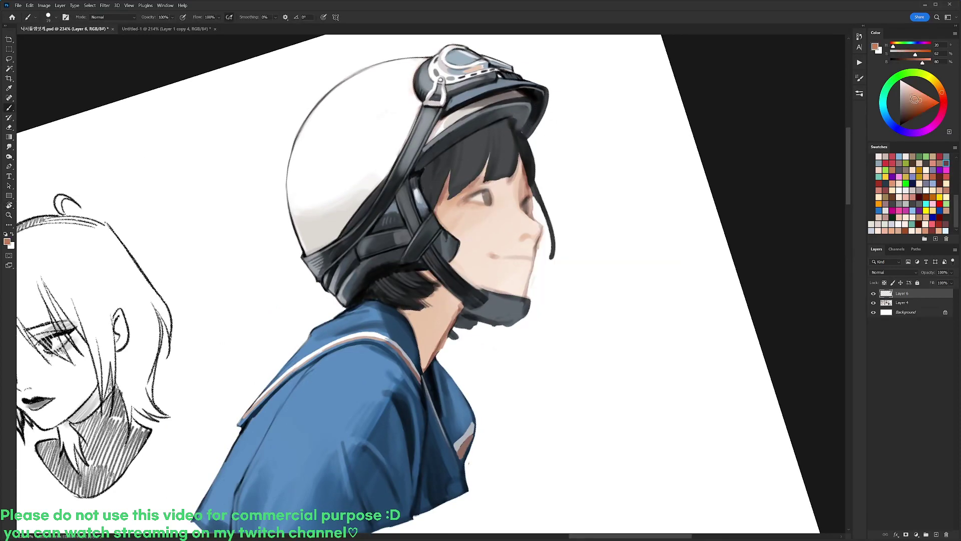
{"action": "key", "text": "r"}
{"action": "mouse_move", "coordinate": [653, 138]}
{"action": "left_mouse_down"}
{"action": "mouse_move", "coordinate": [635, 118]}
{"action": "mouse_move", "coordinate": [526, 130]}
{"action": "left_mouse_up"}
{"action": "key", "text": "b"}
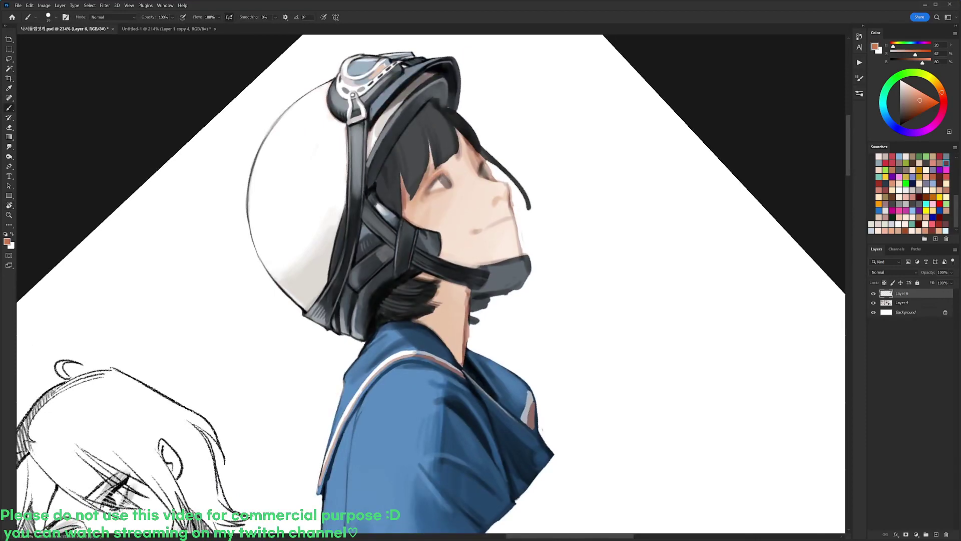
{"action": "left_click_drag", "start_coordinate": [539, 155], "coordinate": [570, 255]}
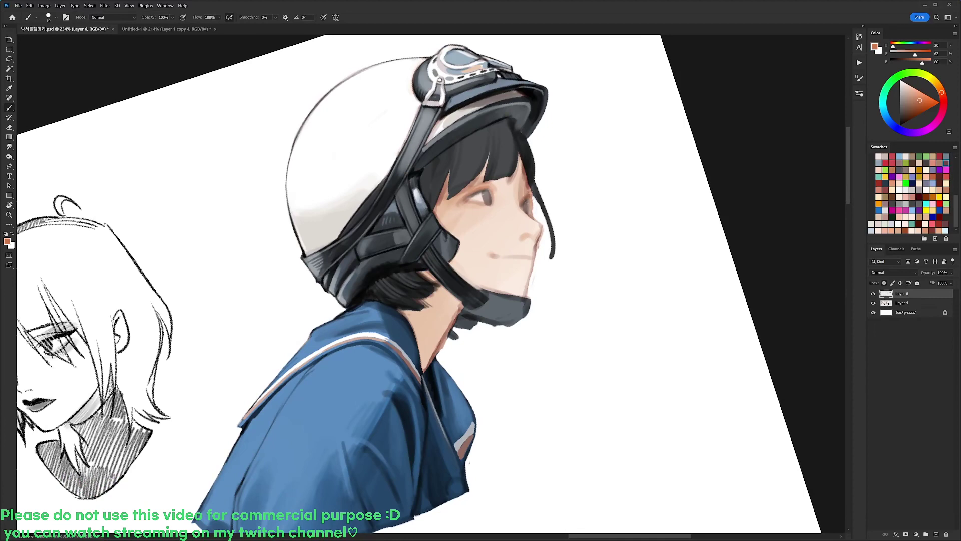
- Thicken the dark hair lock on the far side of the face with its sampled dark grey
{"action": "left_click", "coordinate": [537, 187], "text": "alt"}
{"action": "mouse_move", "coordinate": [534, 188]}
{"action": "left_mouse_down"}
{"action": "mouse_move", "coordinate": [533, 221]}
{"action": "mouse_move", "coordinate": [530, 166]}
{"action": "mouse_move", "coordinate": [538, 192]}
{"action": "left_mouse_up"}
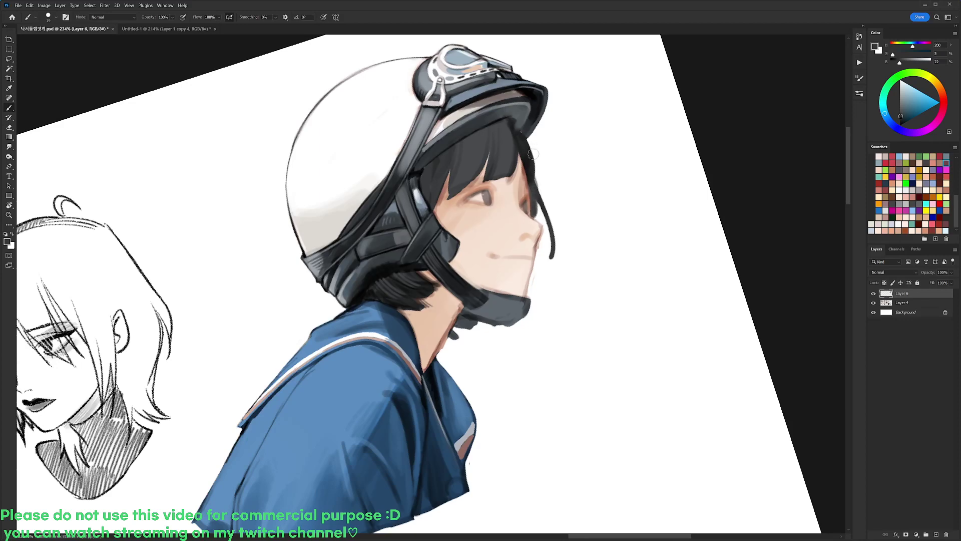
{"action": "key", "text": "r"}
{"action": "mouse_move", "coordinate": [534, 150]}
{"action": "left_mouse_down"}
{"action": "mouse_move", "coordinate": [543, 119]}
{"action": "mouse_move", "coordinate": [490, 93]}
{"action": "left_mouse_up"}
{"action": "key", "text": "b"}
- Touch up the helmet visor's shadowed underside and the hair edge beneath it with dark greys sampled from both
{"action": "left_click", "coordinate": [398, 156], "text": "alt"}
{"action": "mouse_move", "coordinate": [404, 144]}
{"action": "left_mouse_down"}
{"action": "mouse_move", "coordinate": [448, 107]}
{"action": "mouse_move", "coordinate": [575, 178]}
{"action": "mouse_move", "coordinate": [578, 209]}
{"action": "left_mouse_up"}
{"action": "key", "text": "r"}
{"action": "key", "text": "b"}
{"action": "left_click", "coordinate": [577, 176], "text": "alt"}
{"action": "left_click", "coordinate": [580, 193], "text": "alt"}
{"action": "left_click", "coordinate": [585, 174], "text": "alt"}
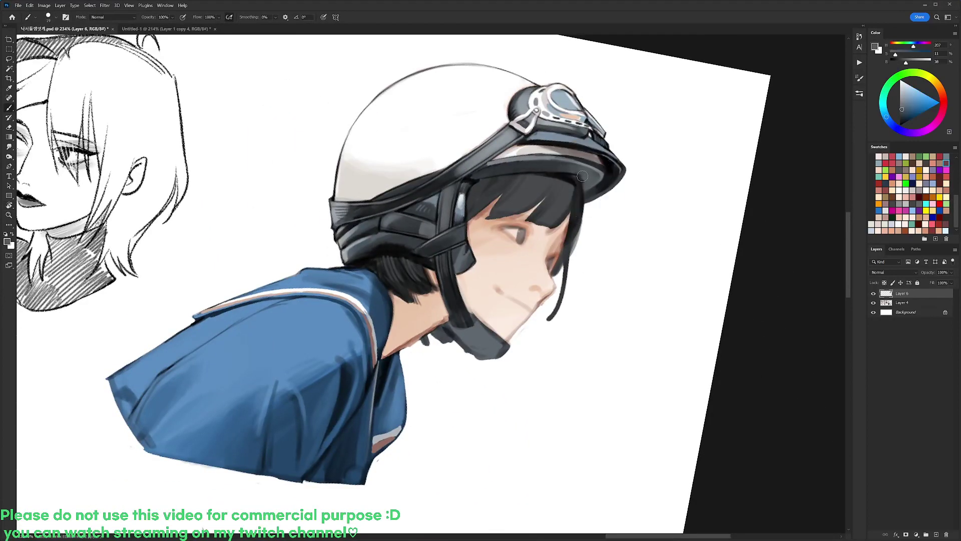
{"action": "key", "text": "r"}
{"action": "mouse_move", "coordinate": [582, 176]}
{"action": "left_mouse_down"}
{"action": "mouse_move", "coordinate": [491, 119]}
{"action": "mouse_move", "coordinate": [510, 114]}
{"action": "left_mouse_up"}
{"action": "key", "text": "b"}
{"action": "left_click", "coordinate": [487, 118], "text": "alt"}
{"action": "key", "text": "r"}
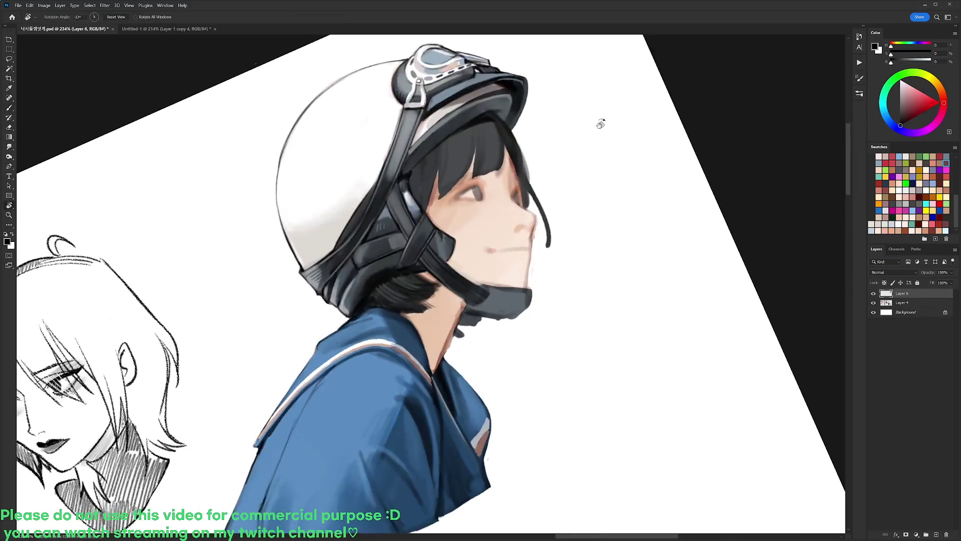
- Rework the skin around the far eye with sampled tan and pale pink tones, using a 19 px brush
{"action": "left_click_drag", "start_coordinate": [600, 124], "coordinate": [647, 195]}
{"action": "key", "text": "b"}
{"action": "right_click", "coordinate": [584, 187]}
{"action": "left_click", "coordinate": [622, 256]}
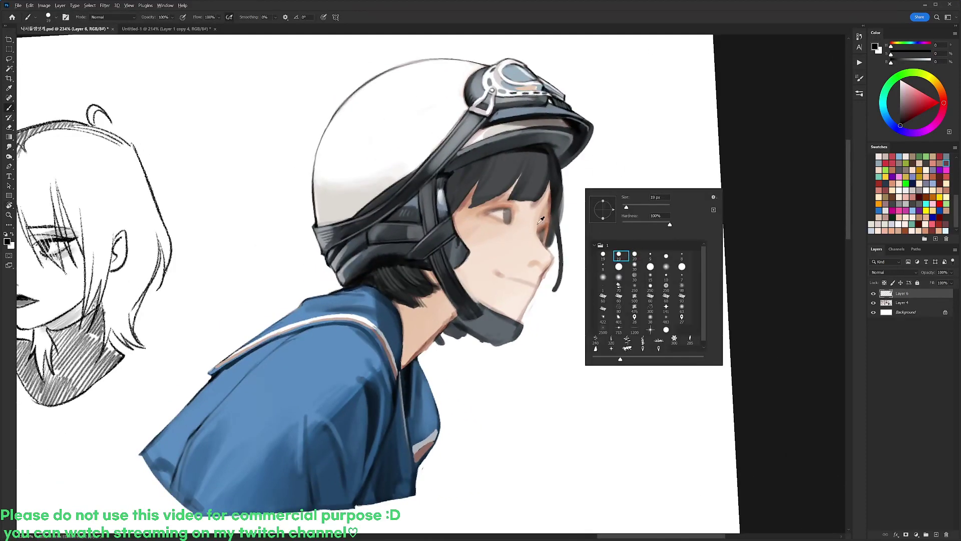
{"action": "left_click", "coordinate": [547, 216], "text": "alt"}
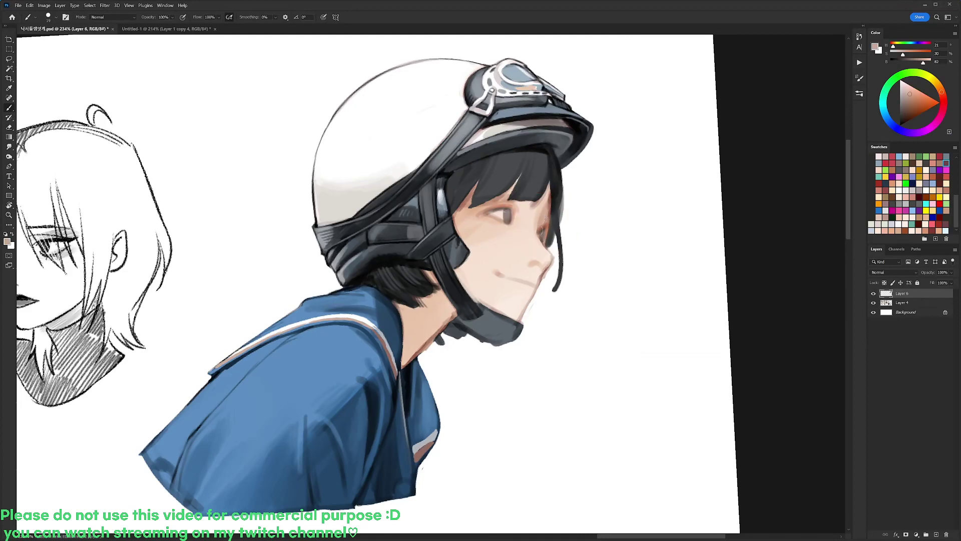
{"action": "left_click", "coordinate": [539, 230], "text": "alt"}
{"action": "key", "text": "r"}
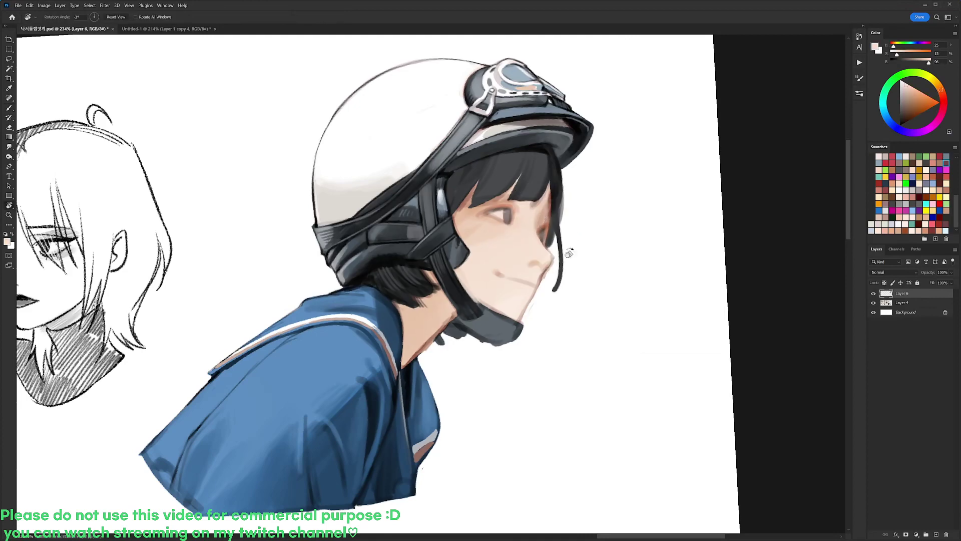
- Soften the shading around the near eye with skin tones sampled from beside it
{"action": "mouse_move", "coordinate": [568, 248]}
{"action": "left_mouse_down"}
{"action": "mouse_move", "coordinate": [519, 152]}
{"action": "mouse_move", "coordinate": [486, 139]}
{"action": "mouse_move", "coordinate": [475, 255]}
{"action": "mouse_move", "coordinate": [478, 223]}
{"action": "left_mouse_up"}
{"action": "key", "text": "b"}
{"action": "left_click", "coordinate": [492, 200], "text": "alt"}
{"action": "left_click", "coordinate": [485, 195], "text": "alt"}
- Smooth the cheek from the helmet strap to the nose with a larger brush and pale skin tones sampled from the face
{"action": "key", "text": "r"}
{"action": "key", "text": "b"}
{"action": "right_click", "coordinate": [527, 205]}
{"action": "left_click", "coordinate": [584, 224]}
{"action": "left_click", "coordinate": [521, 242], "text": "alt"}
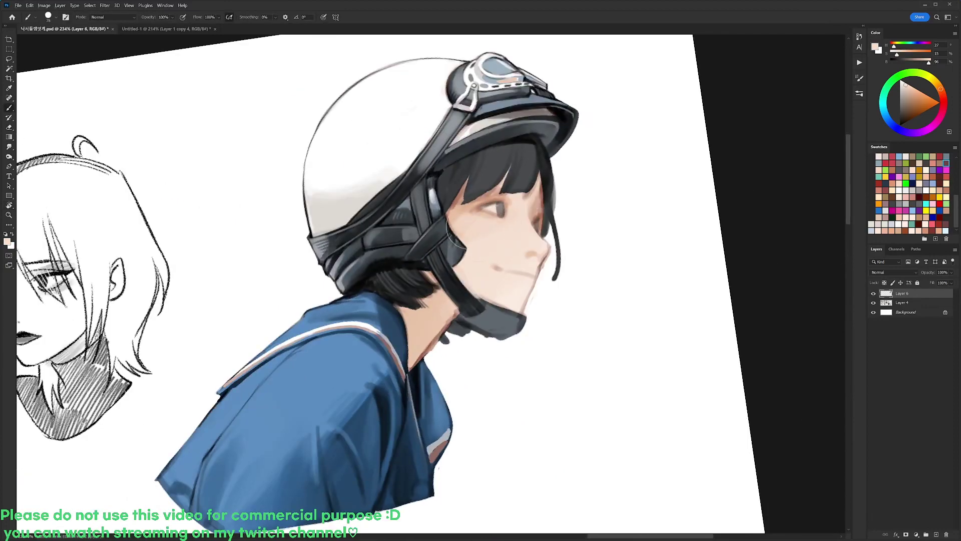
{"action": "left_click", "coordinate": [444, 224], "text": "alt"}
{"action": "left_click", "coordinate": [498, 231], "text": "alt"}
{"action": "left_click_drag", "start_coordinate": [595, 237], "coordinate": [551, 225]}
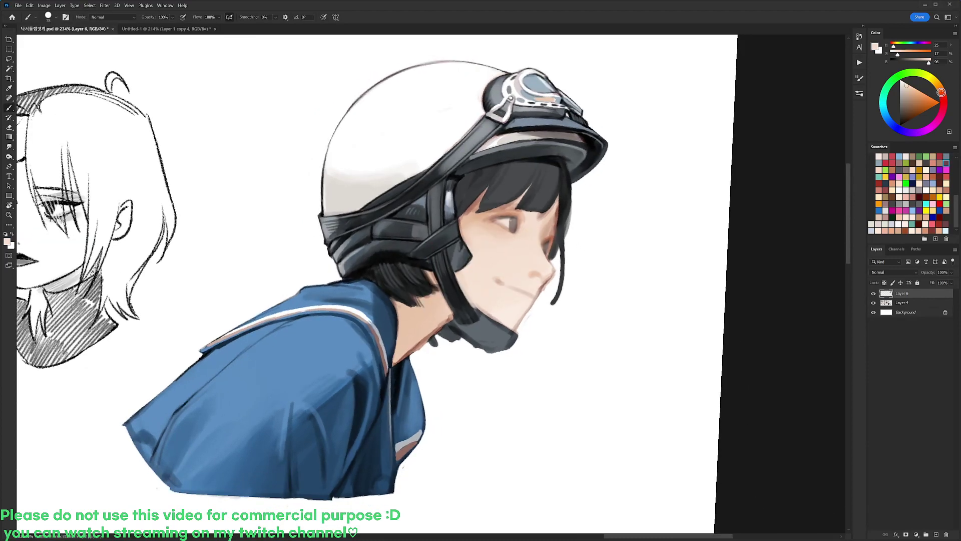
- Paint a pink blush on the cheek beside the helmet strap and blend it outward with sampled in-between tones
{"action": "left_click_drag", "start_coordinate": [941, 92], "coordinate": [944, 101]}
{"action": "left_click", "coordinate": [917, 89]}
{"action": "left_click_drag", "start_coordinate": [458, 227], "coordinate": [478, 242]}
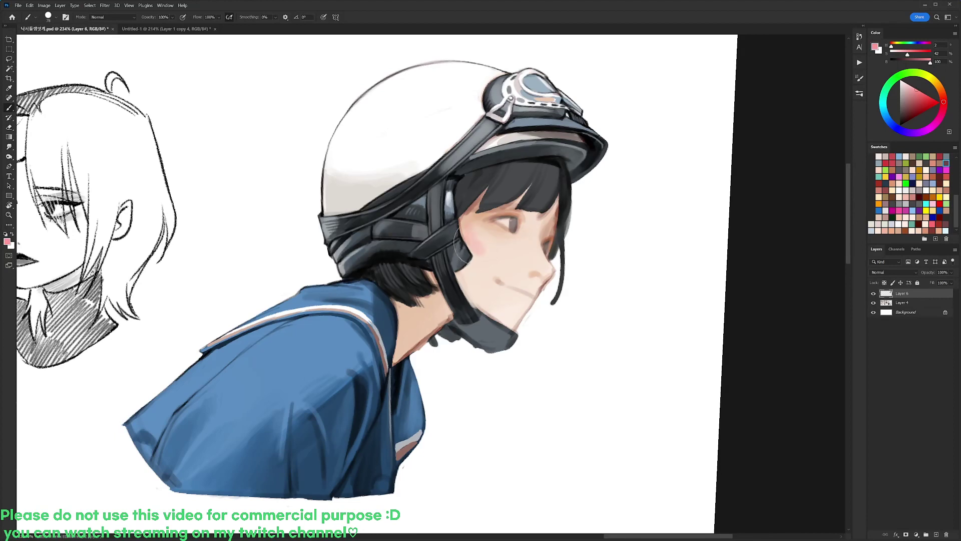
{"action": "left_click", "coordinate": [463, 238], "text": "alt"}
{"action": "left_click", "coordinate": [488, 243], "text": "alt"}
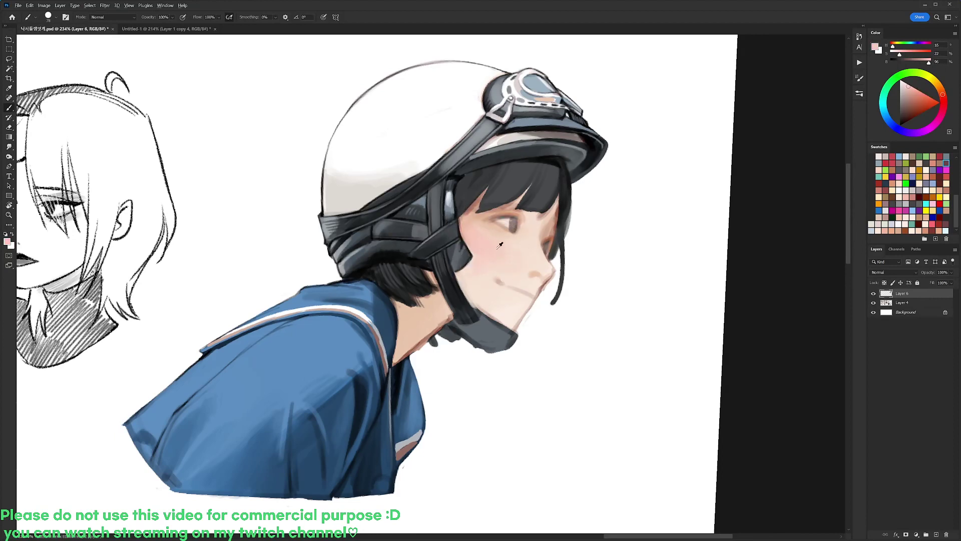
{"action": "left_click", "coordinate": [499, 244], "text": "alt"}
{"action": "left_click", "coordinate": [525, 252], "text": "alt"}
- Shade the side of the nose and the skin beneath the near eye with a warm peach tone, using a smaller brush
{"action": "key", "text": "r"}
{"action": "left_click_drag", "start_coordinate": [467, 258], "coordinate": [367, 125]}
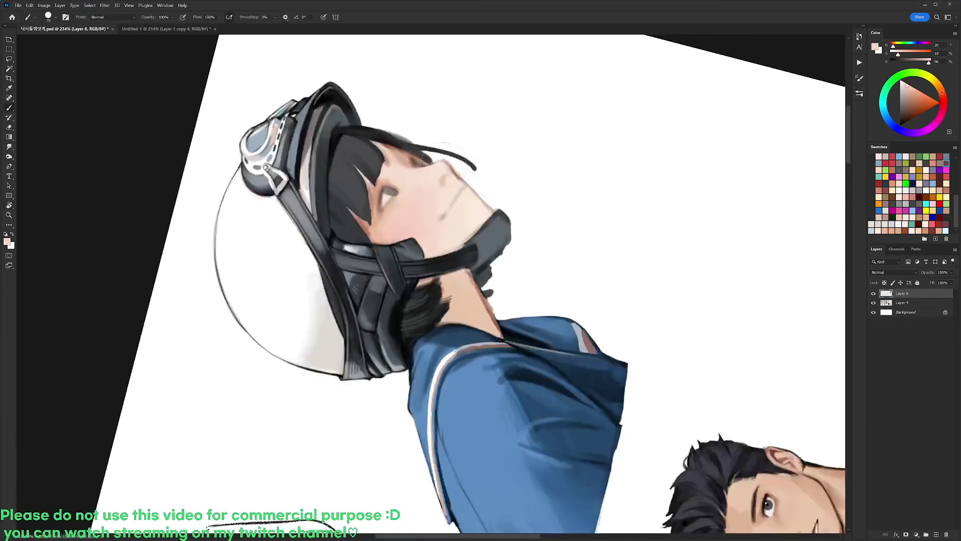
{"action": "right_click", "coordinate": [424, 150]}
{"action": "left_click", "coordinate": [508, 239]}
{"action": "left_click", "coordinate": [482, 239]}
{"action": "left_click", "coordinate": [421, 181]}
{"action": "left_click", "coordinate": [416, 184], "text": "alt"}
{"action": "left_click", "coordinate": [920, 94]}
{"action": "left_click", "coordinate": [389, 209], "text": "alt"}
- Refine the near eye's lower lid with sampled peach tones and clean the profile edge below the nose with the eraser
{"action": "key", "text": "r"}
{"action": "left_click_drag", "start_coordinate": [497, 163], "coordinate": [551, 335]}
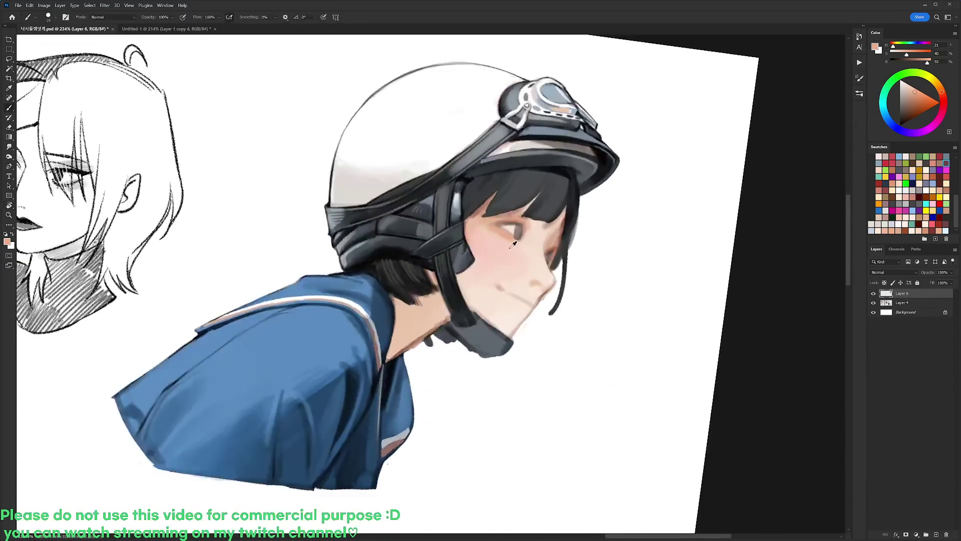
{"action": "left_click", "coordinate": [532, 270], "text": "alt"}
{"action": "left_click", "coordinate": [517, 243], "text": "alt"}
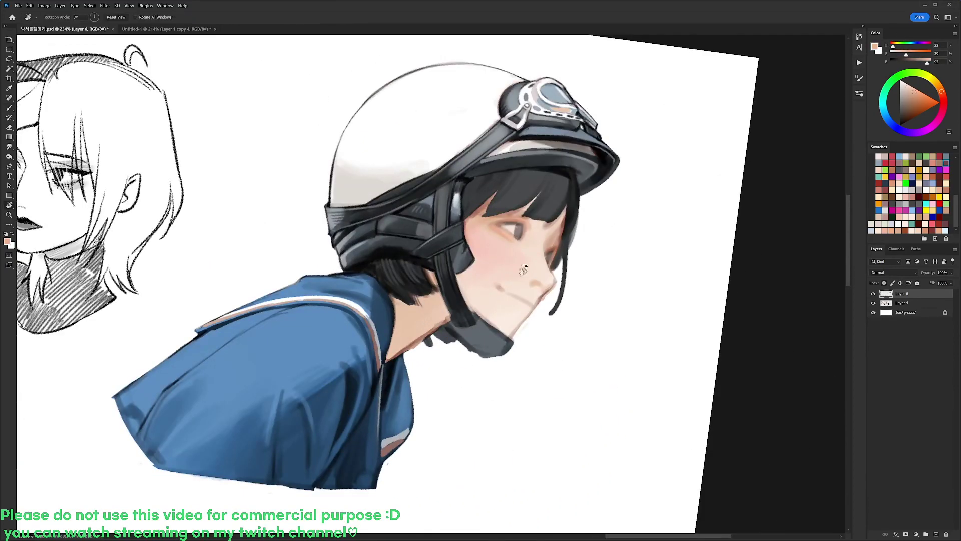
{"action": "key", "text": "r"}
{"action": "left_click_drag", "start_coordinate": [556, 232], "coordinate": [552, 152]}
{"action": "key", "text": "b"}
{"action": "left_click", "coordinate": [533, 204], "text": "alt"}
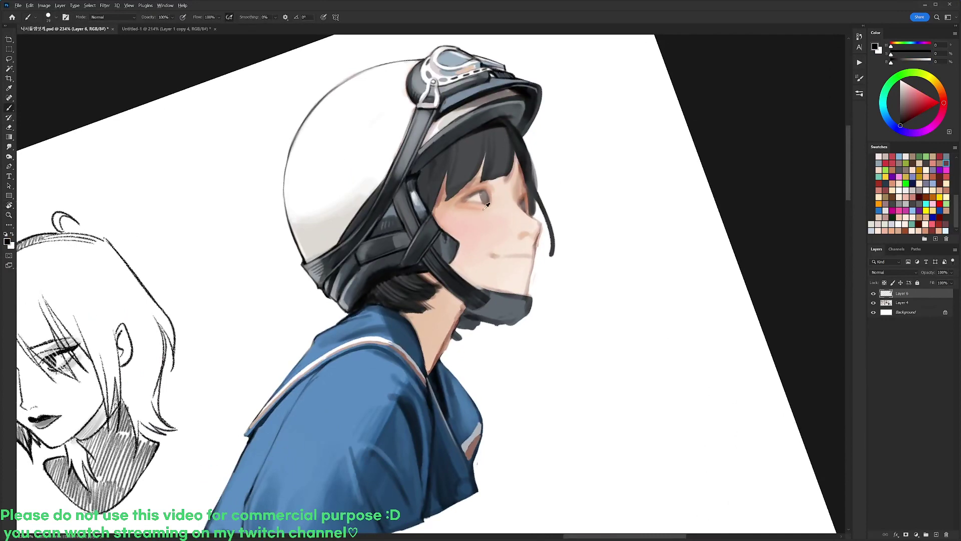
{"action": "left_click", "coordinate": [469, 206], "text": "alt"}
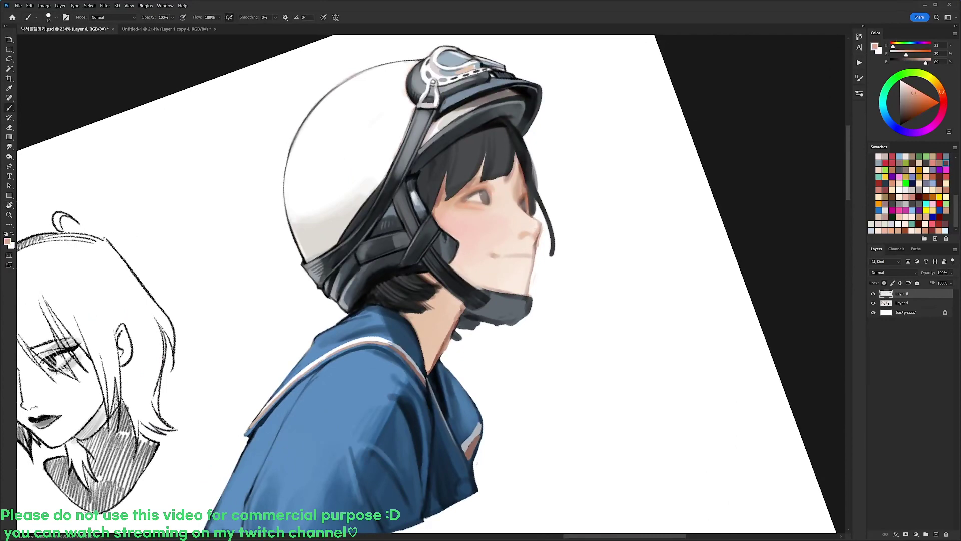
{"action": "key", "text": "e"}
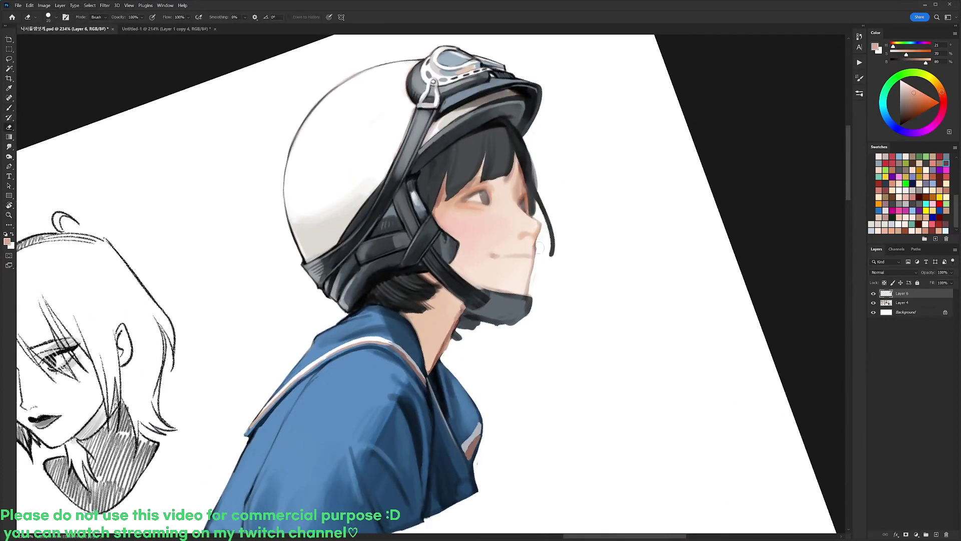
- Paint the lips in coral and blend them into the face with sampled pinks
{"action": "key", "text": "r"}
{"action": "mouse_move", "coordinate": [554, 220]}
{"action": "left_mouse_down"}
{"action": "mouse_move", "coordinate": [538, 176]}
{"action": "mouse_move", "coordinate": [463, 119]}
{"action": "left_mouse_up"}
{"action": "key", "text": "b"}
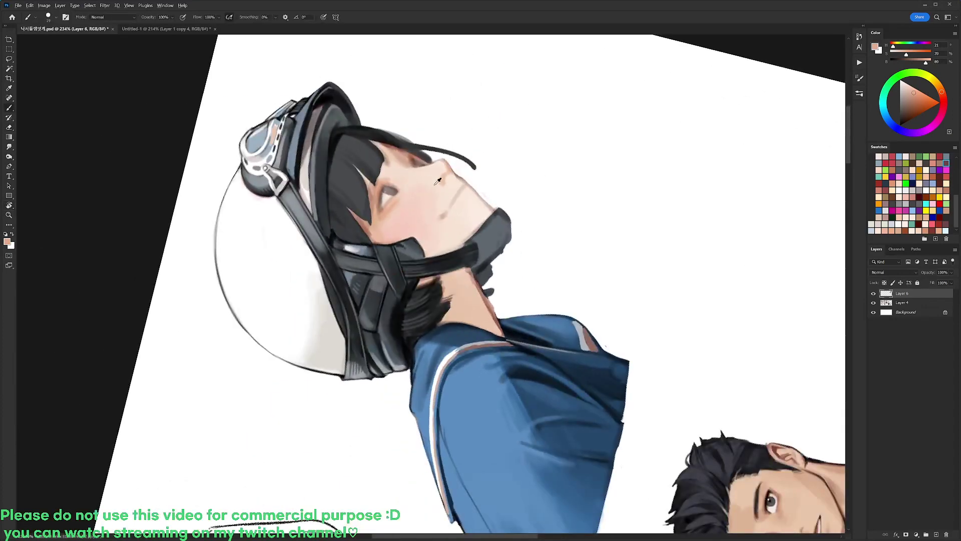
{"action": "left_click", "coordinate": [942, 97]}
{"action": "left_click", "coordinate": [923, 94]}
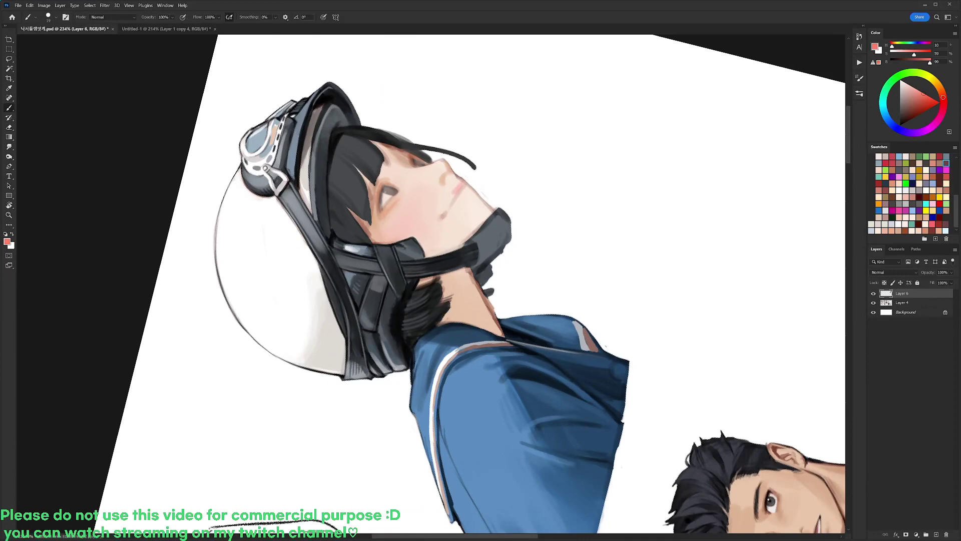
{"action": "left_click", "coordinate": [456, 190], "text": "alt"}
{"action": "left_click", "coordinate": [458, 202], "text": "alt"}
{"action": "key", "text": "r"}
{"action": "left_click_drag", "start_coordinate": [581, 136], "coordinate": [632, 346]}
{"action": "left_click", "coordinate": [526, 263], "text": "alt"}
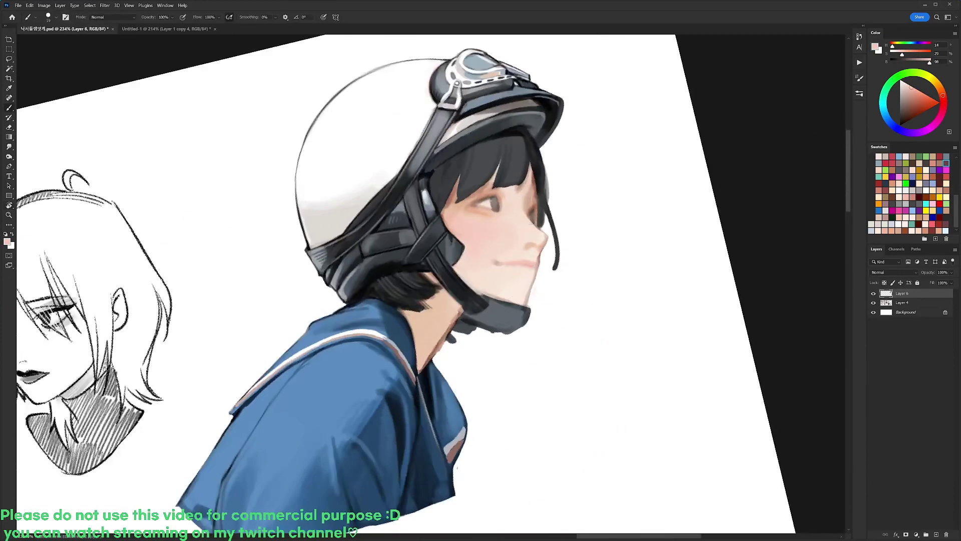
- Fill out the lips with a resized brush and blend the surrounding skin and chin with sampled pale tones
{"action": "key", "text": "r"}
{"action": "mouse_move", "coordinate": [603, 204]}
{"action": "left_mouse_down"}
{"action": "mouse_move", "coordinate": [576, 163]}
{"action": "mouse_move", "coordinate": [409, 111]}
{"action": "left_mouse_up"}
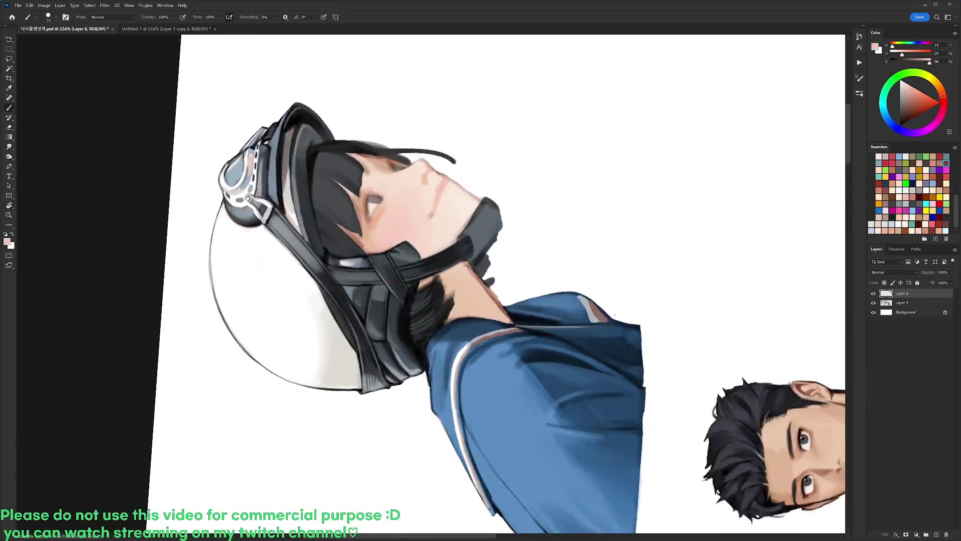
{"action": "right_click", "coordinate": [459, 173]}
{"action": "left_click_drag", "start_coordinate": [503, 192], "coordinate": [507, 192]}
{"action": "left_click", "coordinate": [450, 182], "text": "alt"}
{"action": "key", "text": "r"}
{"action": "left_click_drag", "start_coordinate": [558, 224], "coordinate": [546, 364]}
{"action": "left_click", "coordinate": [505, 294], "text": "alt"}
{"action": "left_click", "coordinate": [522, 258], "text": "alt"}
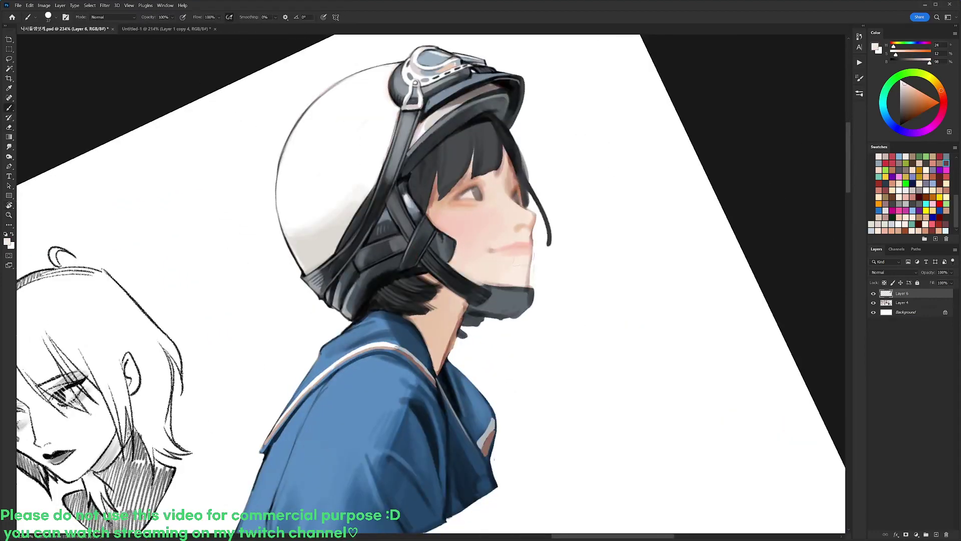
- Outline the nose tip and upper lip in black with a thin brush, trimming the line with the eraser
{"action": "key", "text": "d"}
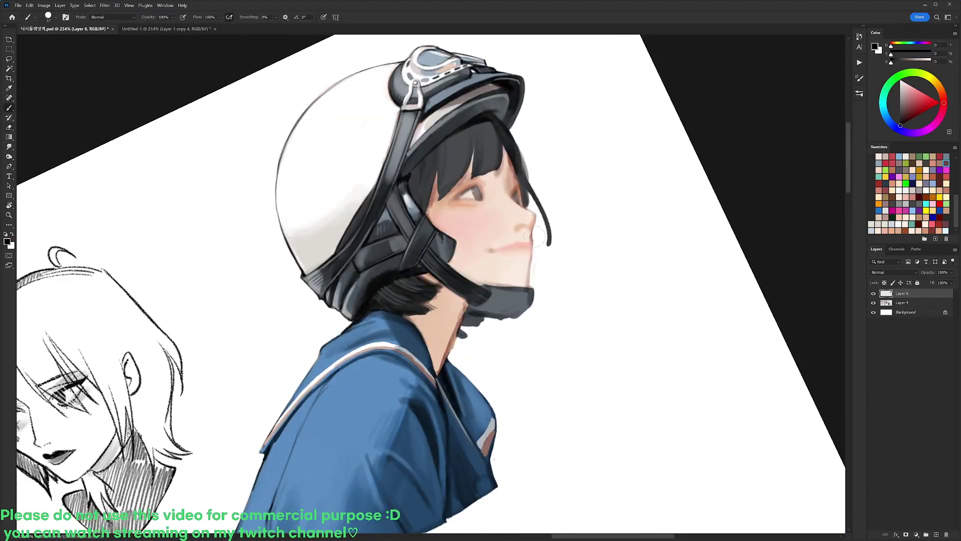
{"action": "right_click", "coordinate": [546, 205]}
{"action": "left_click", "coordinate": [616, 276]}
{"action": "key", "text": "Return"}
{"action": "left_click_drag", "start_coordinate": [531, 209], "coordinate": [547, 209]}
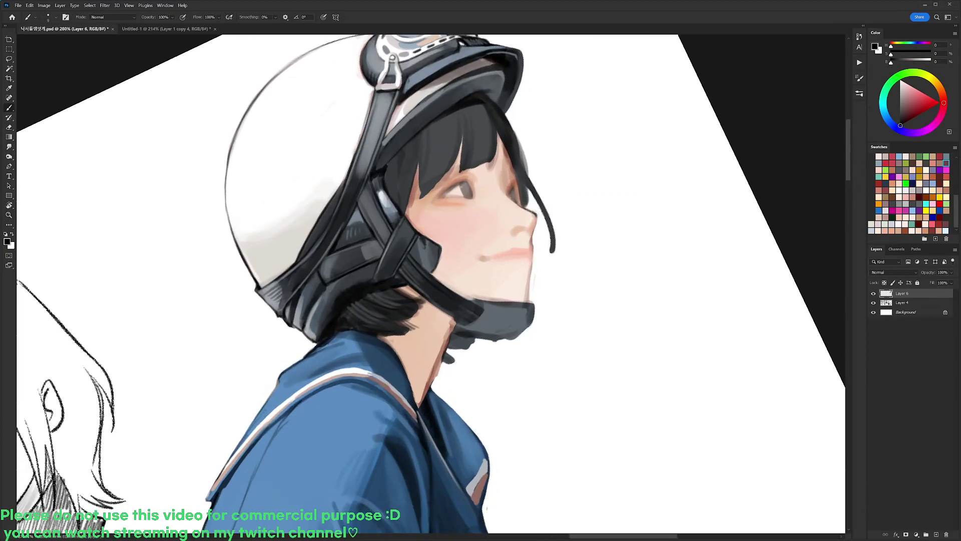
{"action": "key", "text": "e"}
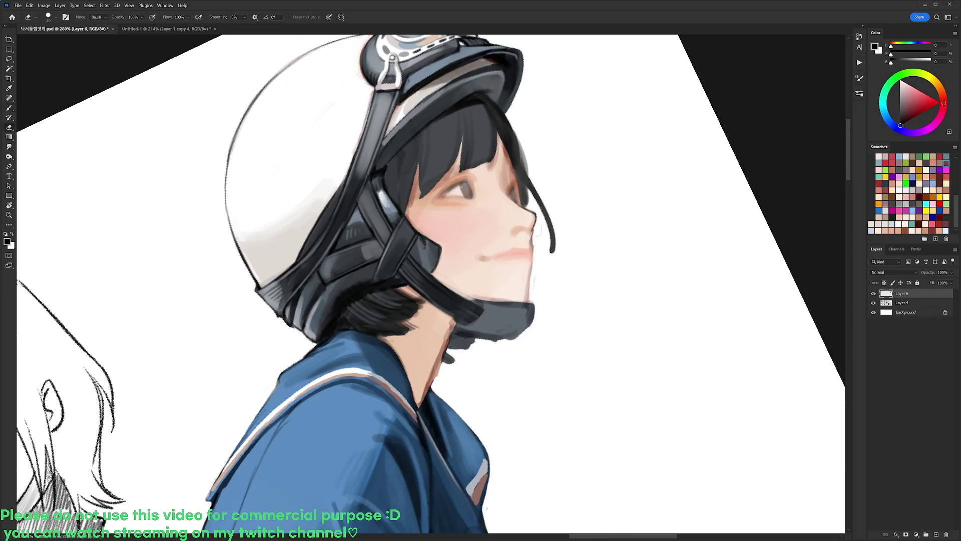
{"action": "key", "text": "b"}
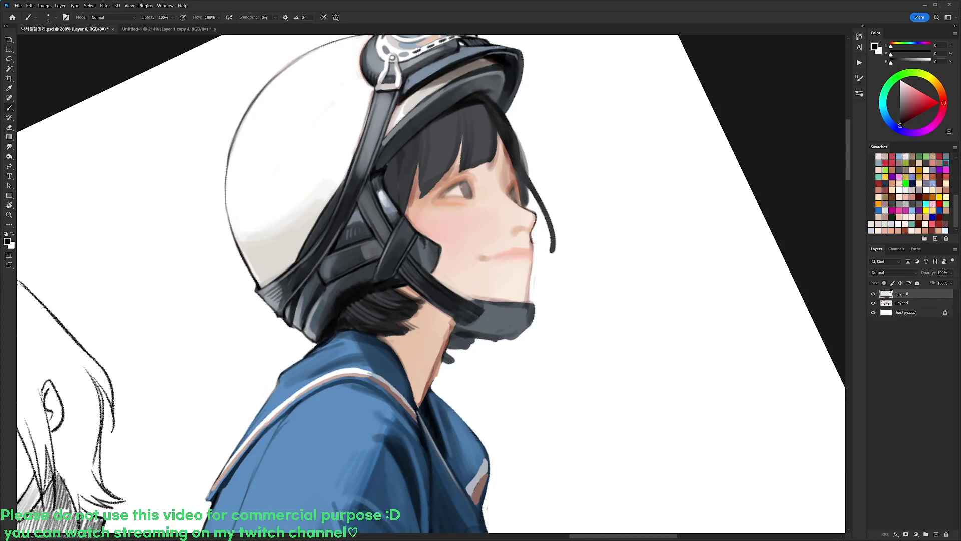
{"action": "key", "text": "e"}
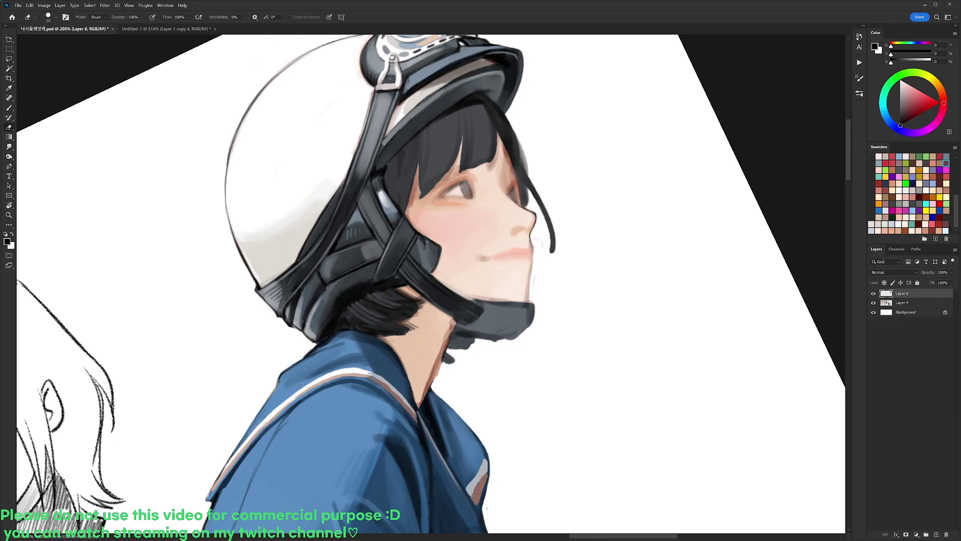
{"action": "key", "text": "b"}
- Extend the black profile line around the lips and erase the excess paint outside it
{"action": "key", "text": "r"}
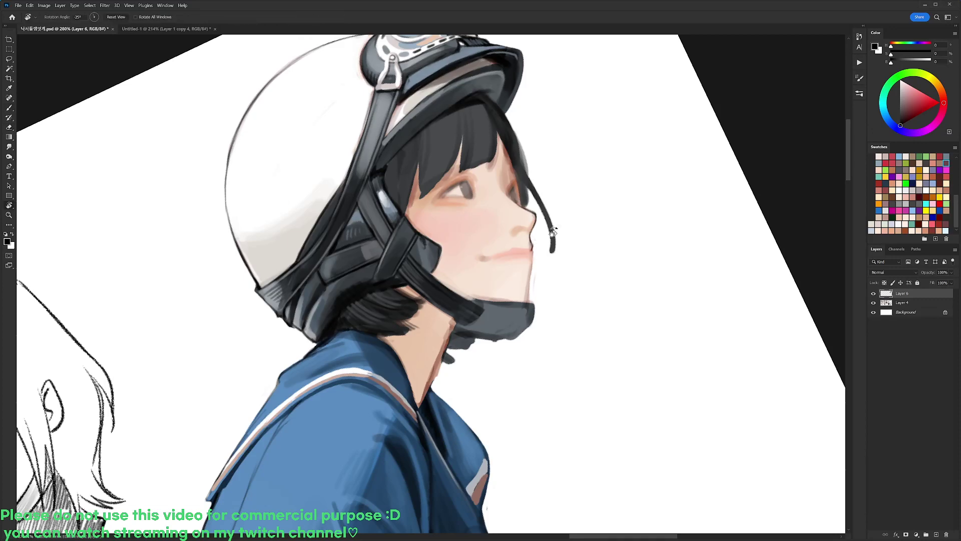
{"action": "left_click_drag", "start_coordinate": [553, 229], "coordinate": [465, 196]}
{"action": "key", "text": "b"}
{"action": "left_click", "coordinate": [465, 196], "text": "alt"}
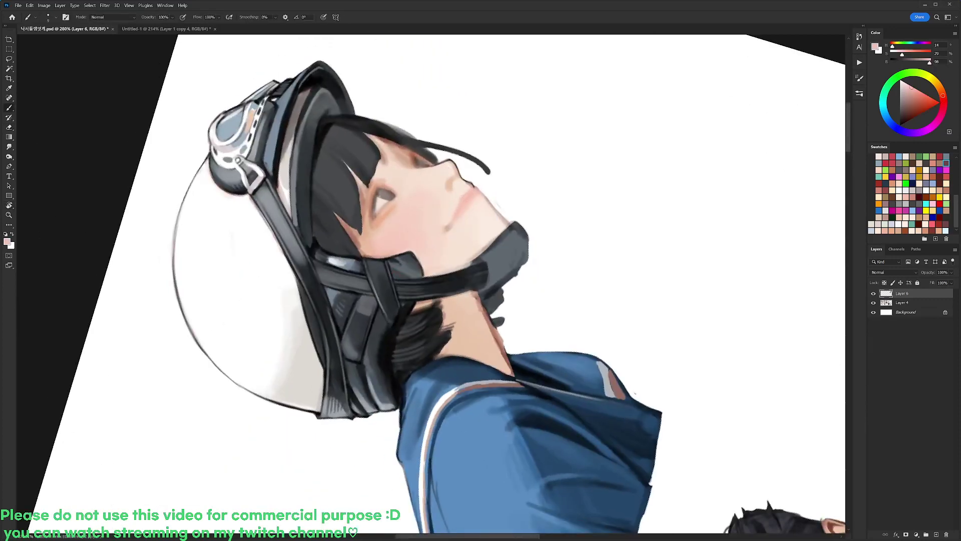
{"action": "key", "text": "d"}
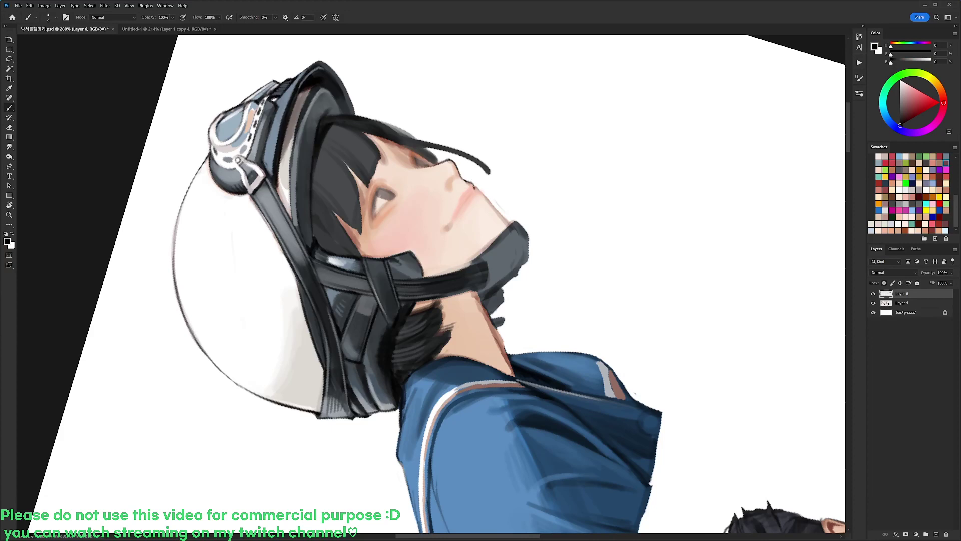
{"action": "key", "text": "e"}
{"action": "left_click_drag", "start_coordinate": [478, 185], "coordinate": [484, 188]}
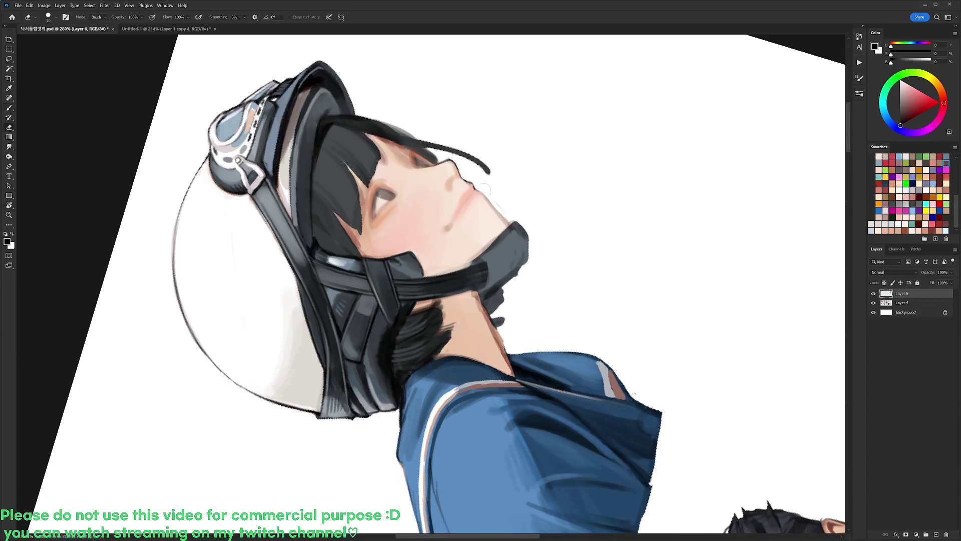
- Draw the thin black chin contour from the lower lip to the chin strap and erase the stray paint outside it
{"action": "key", "text": "r"}
{"action": "mouse_move", "coordinate": [552, 243]}
{"action": "left_mouse_down"}
{"action": "mouse_move", "coordinate": [572, 281]}
{"action": "mouse_move", "coordinate": [553, 362]}
{"action": "left_mouse_up"}
{"action": "key", "text": "b"}
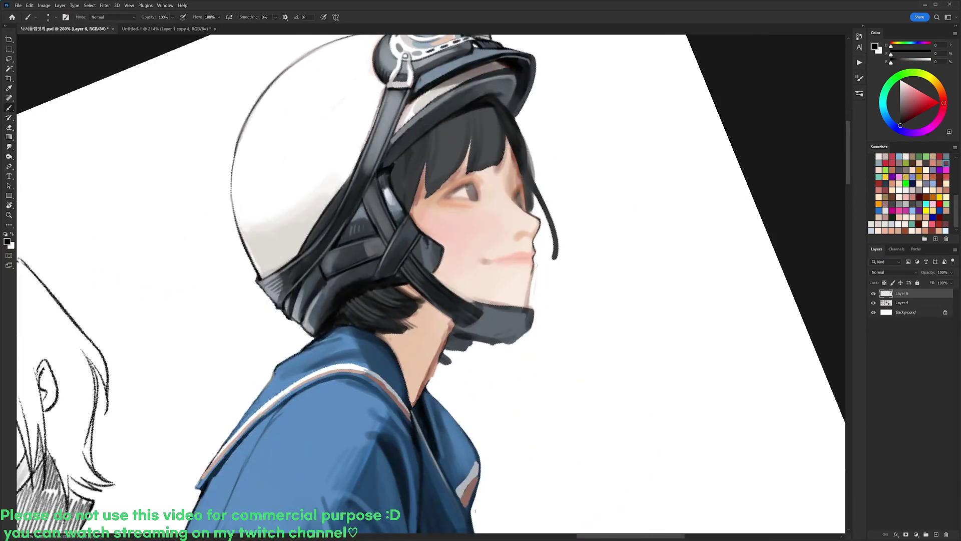
{"action": "key", "text": "e"}
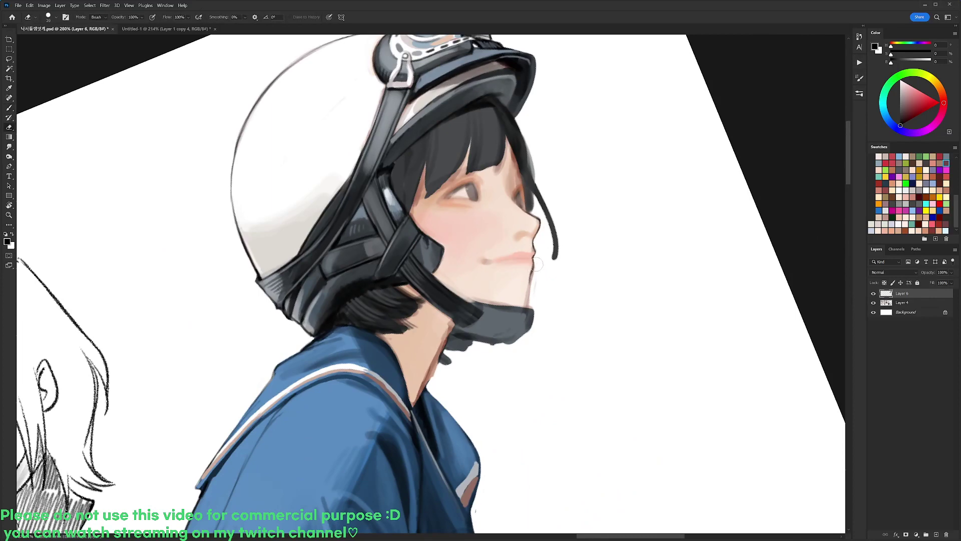
{"action": "left_click_drag", "start_coordinate": [536, 268], "coordinate": [527, 295]}
{"action": "key", "text": "b"}
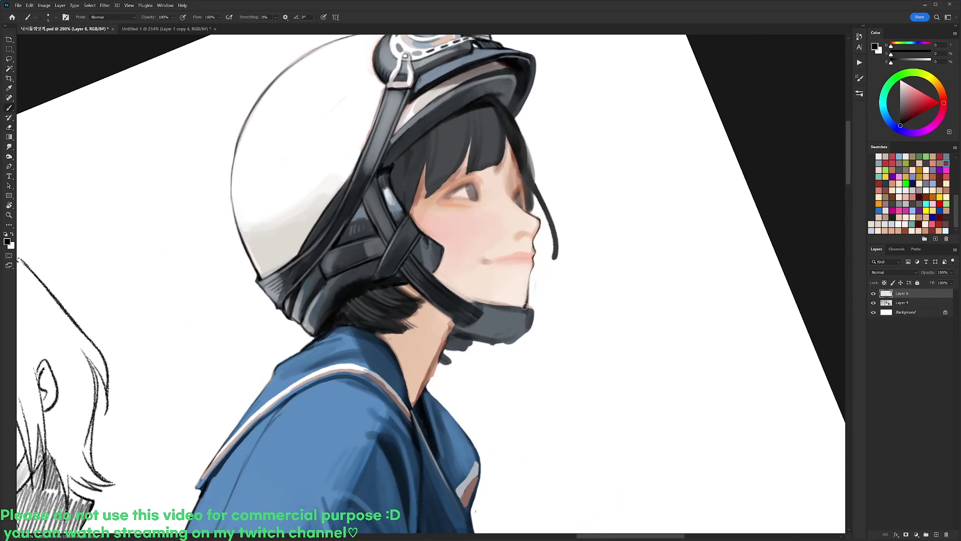
{"action": "key", "text": "e"}
- Deepen the parting of the lips with a more saturated red derived from the sampled lip pink, using a larger brush
{"action": "key", "text": "r"}
{"action": "mouse_move", "coordinate": [575, 209]}
{"action": "left_mouse_down"}
{"action": "mouse_move", "coordinate": [564, 188]}
{"action": "mouse_move", "coordinate": [404, 135]}
{"action": "left_mouse_up"}
{"action": "key", "text": "b"}
{"action": "left_click", "coordinate": [441, 176], "text": "alt"}
{"action": "right_click", "coordinate": [473, 201]}
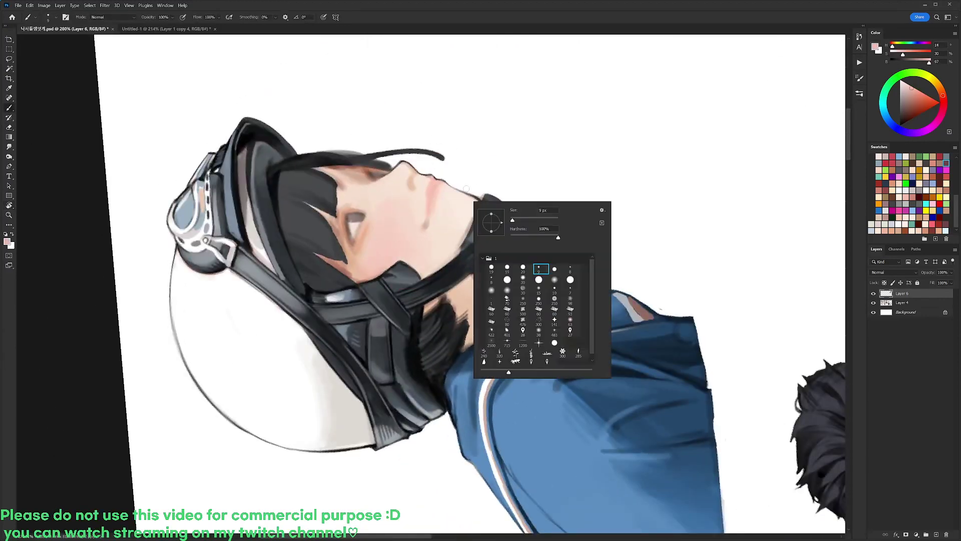
{"action": "left_click", "coordinate": [509, 269]}
{"action": "key", "text": "Return"}
{"action": "left_click_drag", "start_coordinate": [942, 95], "coordinate": [943, 98]}
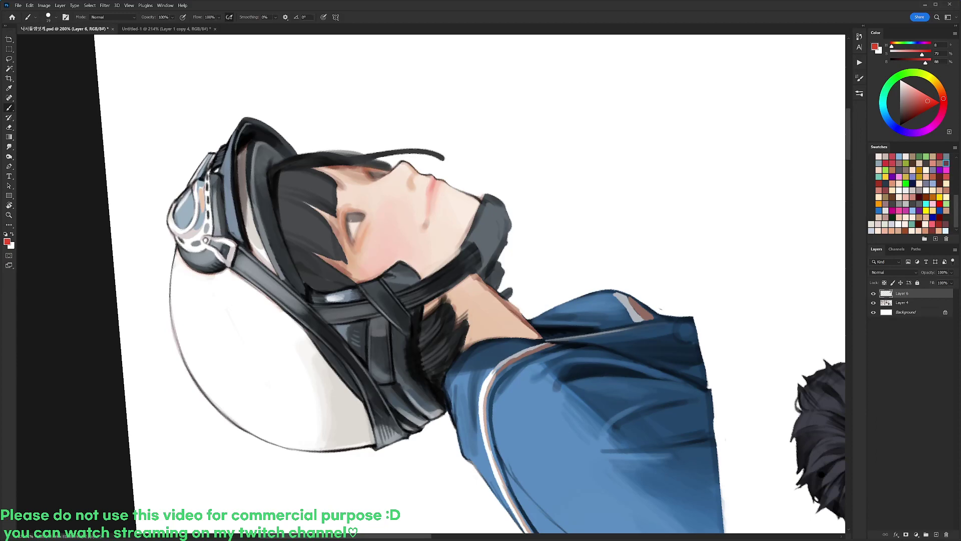
- Accent the mouth line and its corner in black with a thin brush and trim the paint outside the chin
{"action": "key", "text": "r"}
{"action": "mouse_move", "coordinate": [620, 119]}
{"action": "left_mouse_down"}
{"action": "mouse_move", "coordinate": [492, 441]}
{"action": "mouse_move", "coordinate": [398, 440]}
{"action": "left_mouse_up"}
{"action": "key", "text": "b"}
{"action": "key", "text": "d"}
{"action": "right_click", "coordinate": [515, 277]}
{"action": "left_click", "coordinate": [579, 343]}
{"action": "key", "text": "Return"}
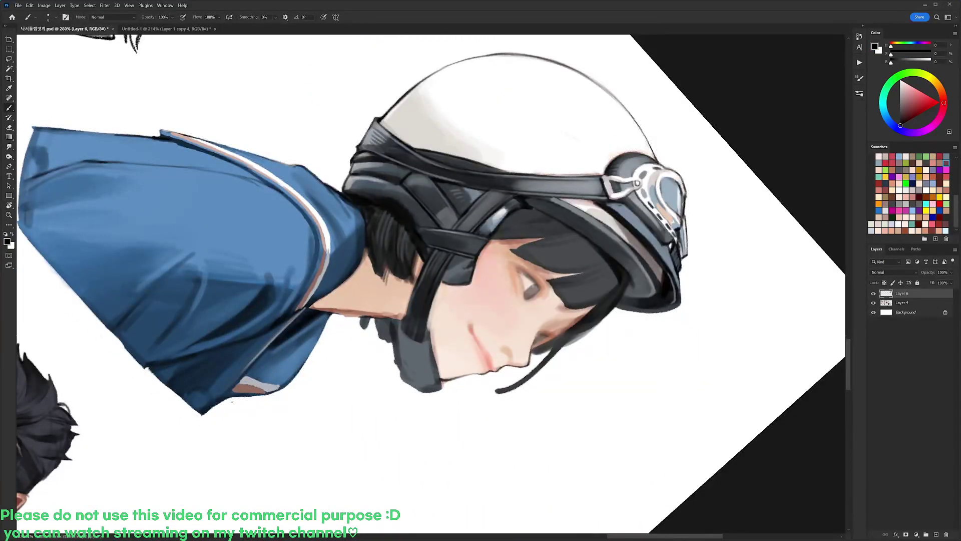
{"action": "key", "text": "r"}
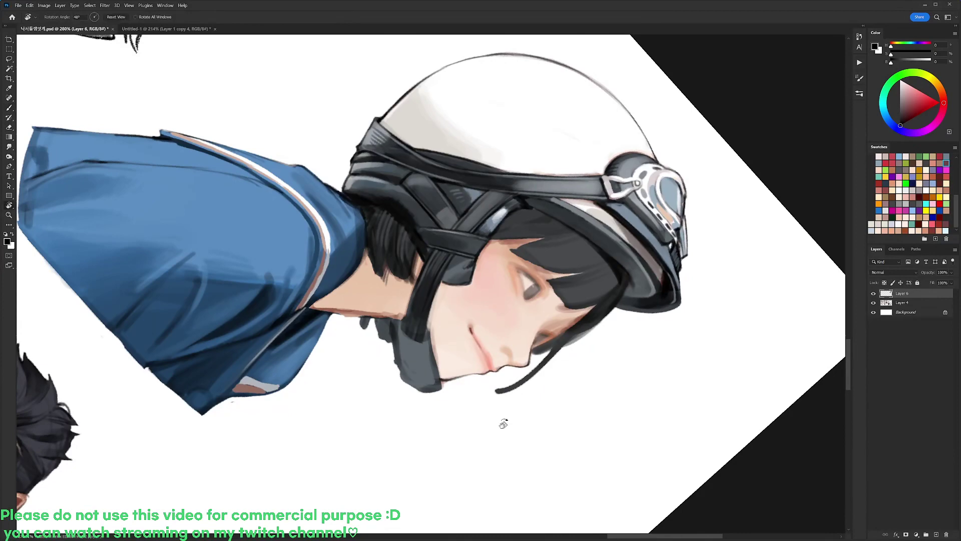
{"action": "mouse_move", "coordinate": [596, 242]}
{"action": "left_mouse_down"}
{"action": "mouse_move", "coordinate": [549, 188]}
{"action": "mouse_move", "coordinate": [328, 174]}
{"action": "left_mouse_up"}
{"action": "key", "text": "b"}
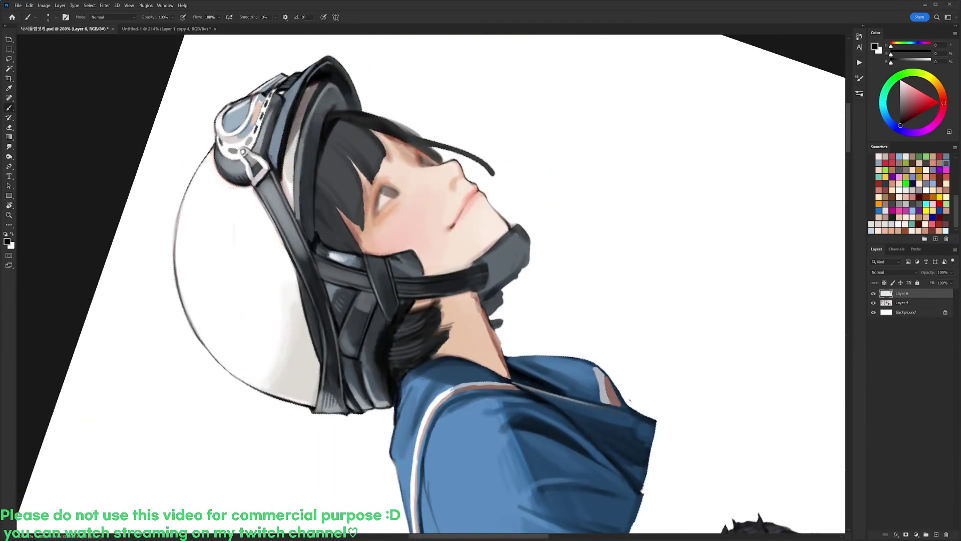
{"action": "key", "text": "r"}
{"action": "left_click_drag", "start_coordinate": [553, 179], "coordinate": [591, 326]}
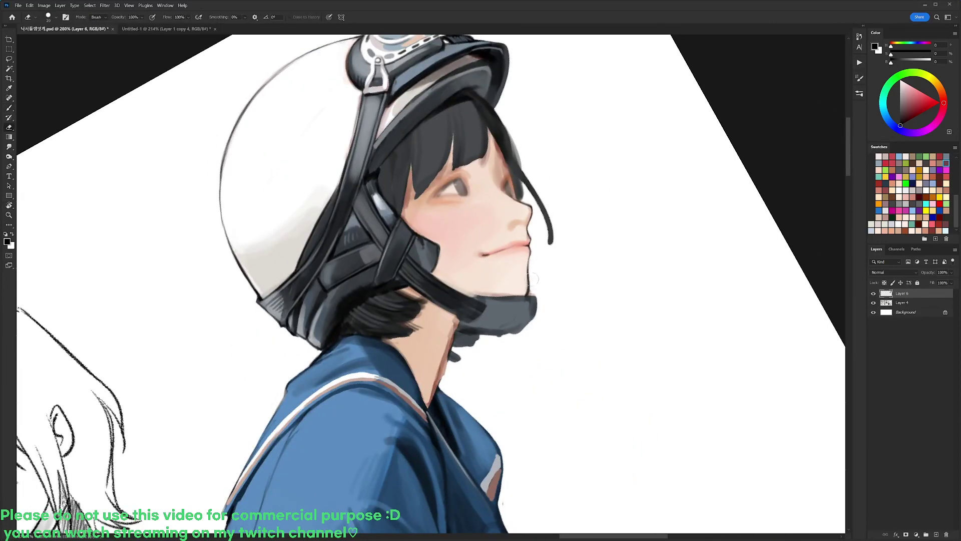
- Deepen the lower chin strap with dark tones sampled from the strap and black, cleaning its edges along the cheek and neck
{"action": "key", "text": "r"}
{"action": "mouse_move", "coordinate": [620, 227]}
{"action": "left_mouse_down"}
{"action": "mouse_move", "coordinate": [434, 291]}
{"action": "mouse_move", "coordinate": [454, 334]}
{"action": "left_mouse_up"}
{"action": "left_click", "coordinate": [439, 295], "text": "alt"}
{"action": "left_click", "coordinate": [439, 299], "text": "alt"}
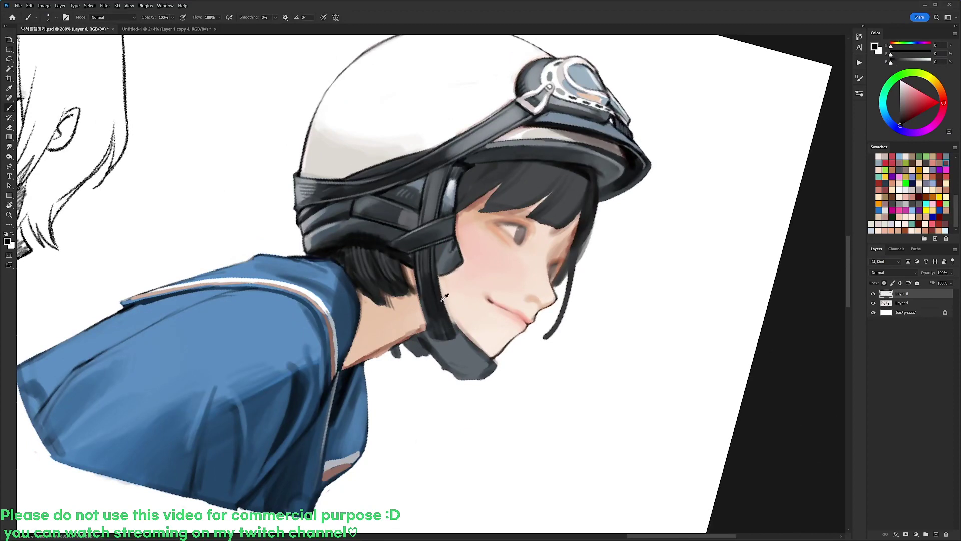
{"action": "left_click", "coordinate": [430, 299], "text": "alt"}
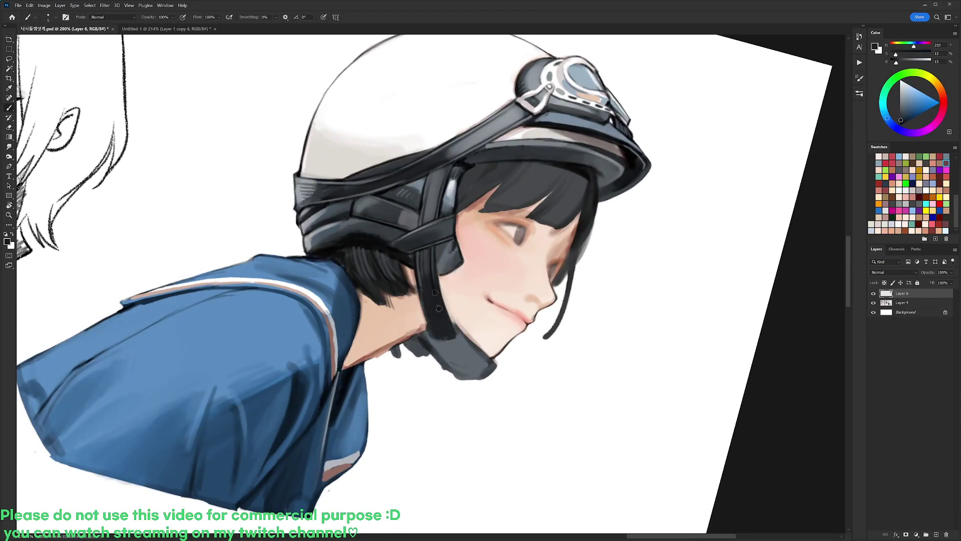
{"action": "left_click", "coordinate": [423, 301], "text": "alt"}
{"action": "left_click", "coordinate": [418, 299], "text": "alt"}
{"action": "mouse_move", "coordinate": [416, 277]}
{"action": "left_mouse_down"}
{"action": "mouse_move", "coordinate": [441, 337]}
{"action": "mouse_move", "coordinate": [444, 320]}
{"action": "mouse_move", "coordinate": [450, 328]}
{"action": "mouse_move", "coordinate": [439, 281]}
{"action": "left_mouse_up"}
{"action": "left_click", "coordinate": [431, 320], "text": "alt"}
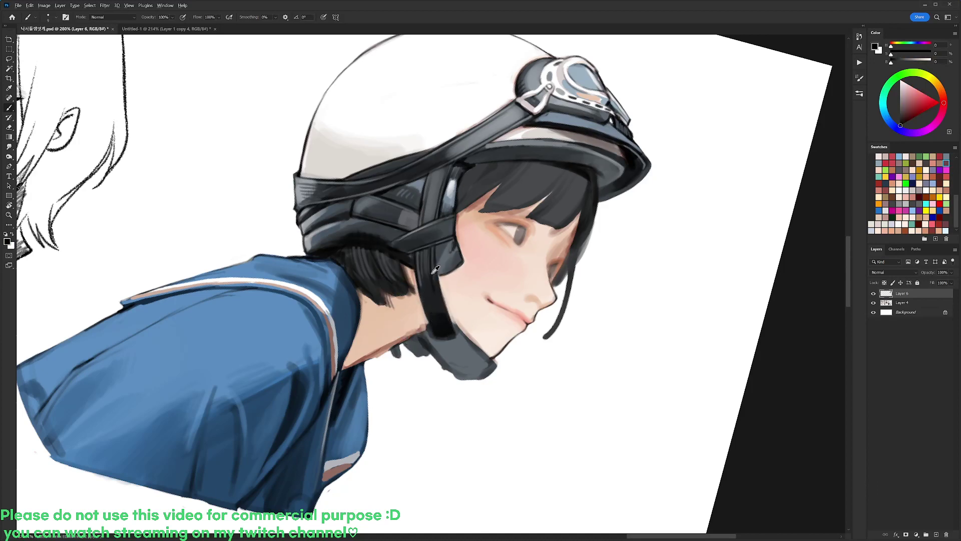
{"action": "left_click", "coordinate": [426, 262], "text": "alt"}
{"action": "left_click", "coordinate": [444, 328], "text": "alt"}
{"action": "mouse_move", "coordinate": [402, 270]}
{"action": "left_mouse_down"}
{"action": "mouse_move", "coordinate": [416, 289]}
{"action": "mouse_move", "coordinate": [401, 303]}
{"action": "mouse_move", "coordinate": [368, 307]}
{"action": "mouse_move", "coordinate": [357, 287]}
{"action": "mouse_move", "coordinate": [360, 312]}
{"action": "left_mouse_up"}
- Shape the strap's end where it meets the chin cup, using sampled chin-cup grey and black
{"action": "key", "text": "r"}
{"action": "mouse_move", "coordinate": [582, 235]}
{"action": "left_mouse_down"}
{"action": "mouse_move", "coordinate": [565, 144]}
{"action": "mouse_move", "coordinate": [597, 182]}
{"action": "mouse_move", "coordinate": [622, 247]}
{"action": "mouse_move", "coordinate": [623, 313]}
{"action": "left_mouse_up"}
{"action": "key", "text": "b"}
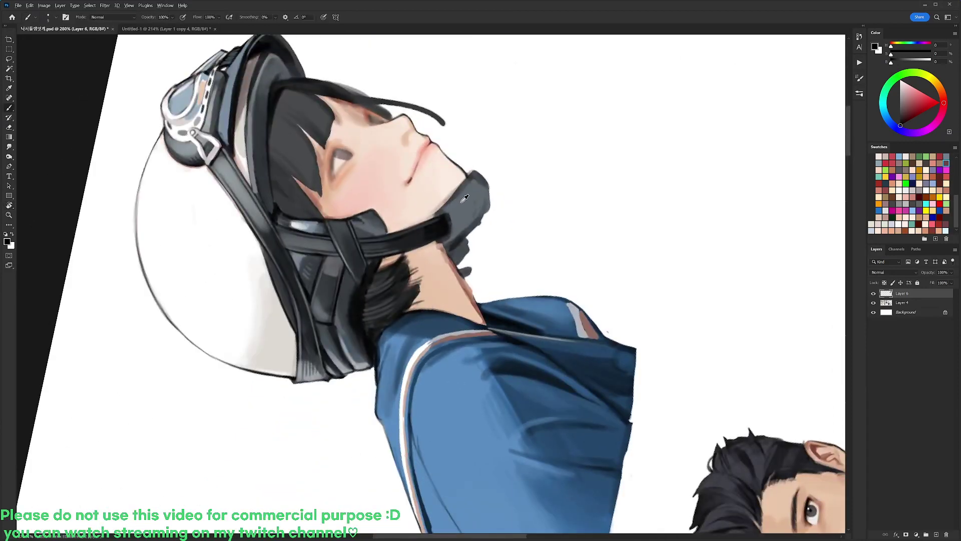
{"action": "left_click", "coordinate": [465, 198], "text": "alt"}
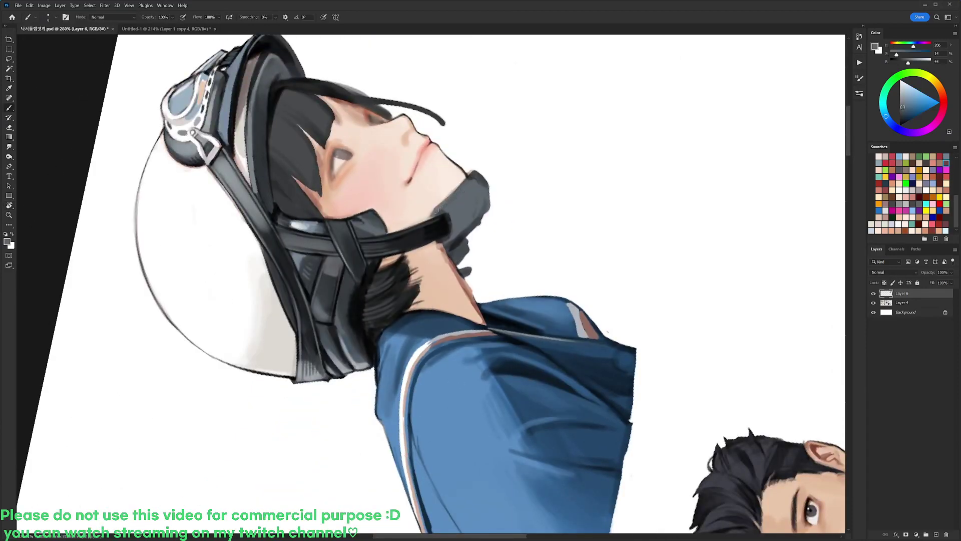
{"action": "left_click_drag", "start_coordinate": [437, 211], "coordinate": [430, 216]}
{"action": "key", "text": "r"}
{"action": "mouse_move", "coordinate": [576, 181]}
{"action": "left_mouse_down"}
{"action": "mouse_move", "coordinate": [597, 222]}
{"action": "mouse_move", "coordinate": [588, 362]}
{"action": "left_mouse_up"}
{"action": "key", "text": "b"}
{"action": "left_click", "coordinate": [488, 266], "text": "alt"}
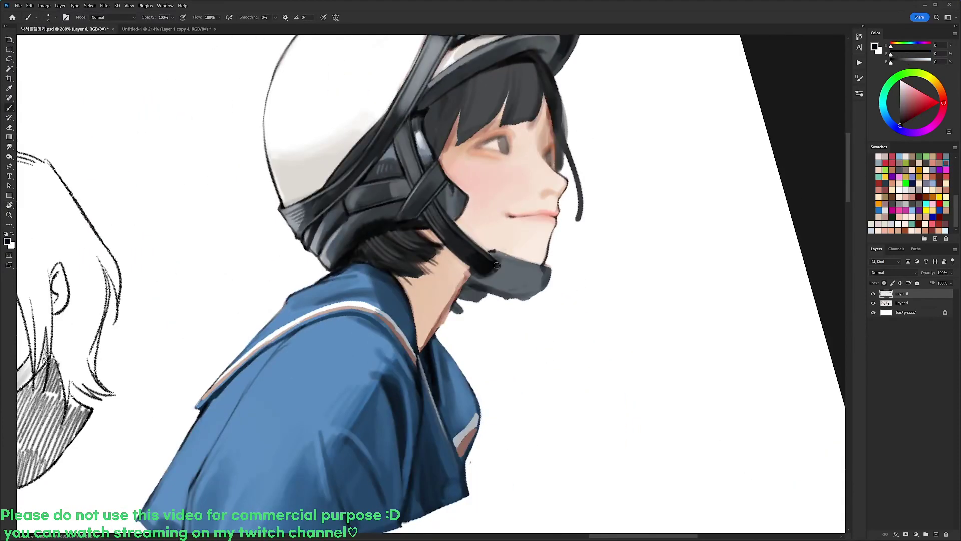
{"action": "left_click", "coordinate": [471, 272], "text": "alt"}
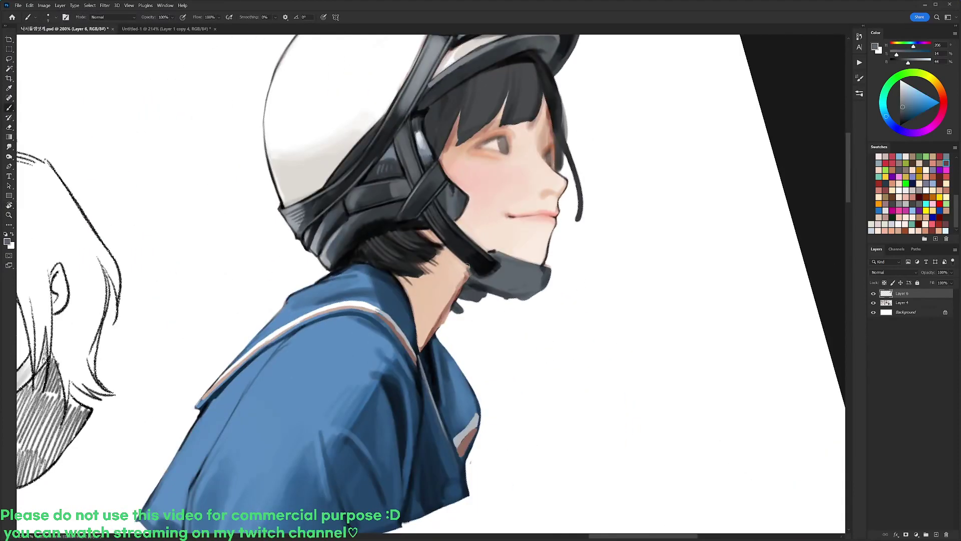
{"action": "key", "text": "d"}
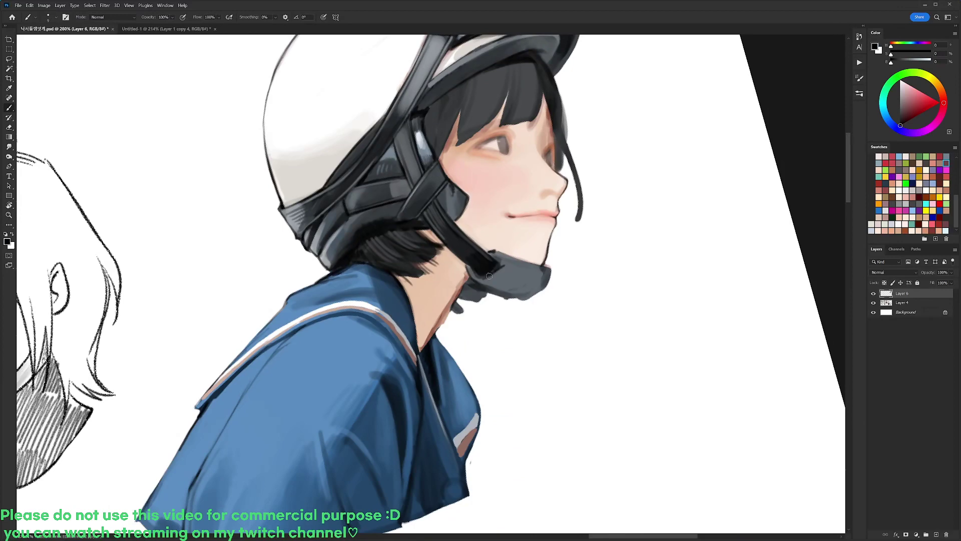
- Outline the chin cup's upper edge in black, undoing and redrawing strokes, and trim its outer edge with the eraser
{"action": "key", "text": "r"}
{"action": "left_click_drag", "start_coordinate": [591, 230], "coordinate": [465, 129]}
{"action": "key", "text": "b"}
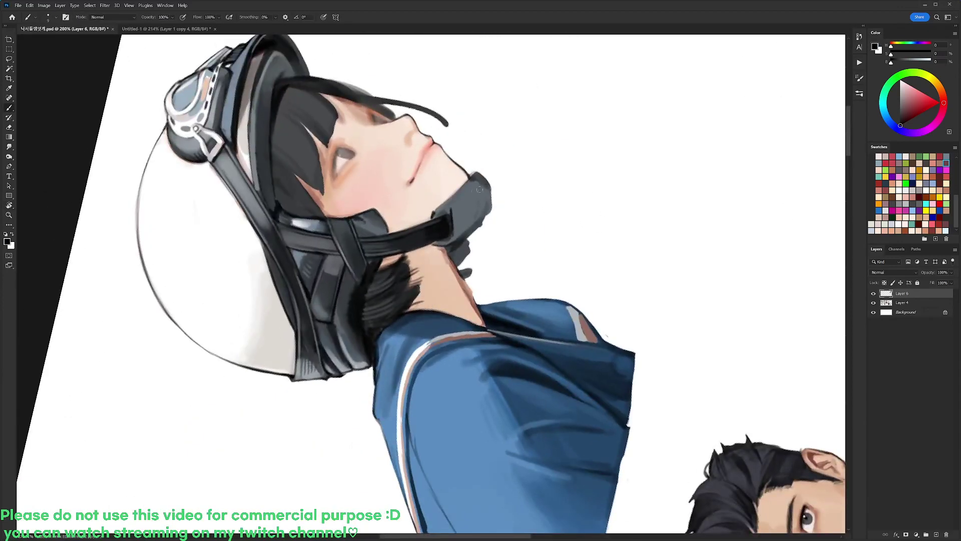
{"action": "left_click_drag", "start_coordinate": [452, 206], "coordinate": [487, 178]}
{"action": "key", "text": "e"}
{"action": "key", "text": "ctrl+z"}
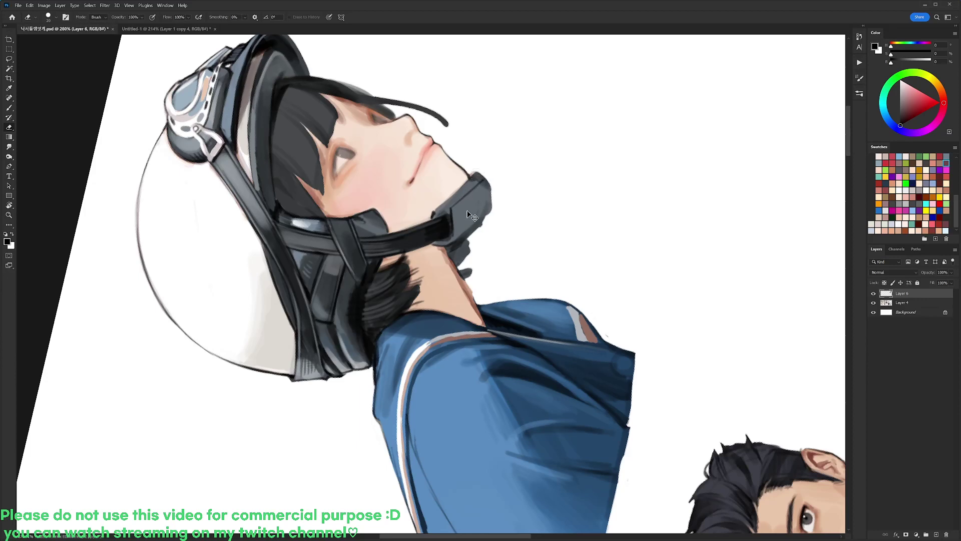
{"action": "key", "text": "ctrl+z"}
{"action": "mouse_move", "coordinate": [461, 211]}
{"action": "left_mouse_down"}
{"action": "mouse_move", "coordinate": [453, 210]}
{"action": "mouse_move", "coordinate": [485, 168]}
{"action": "mouse_move", "coordinate": [472, 175]}
{"action": "left_mouse_up"}
{"action": "key", "text": "b"}
{"action": "key", "text": "e"}
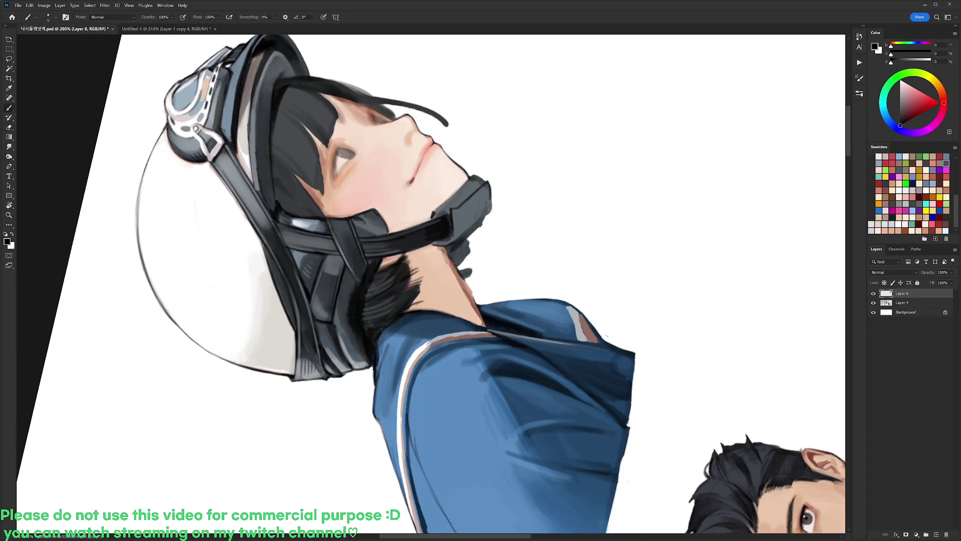
- Paint the buckle and the segmented pads of the chin cup with black lines and sampled grey
{"action": "key", "text": "r"}
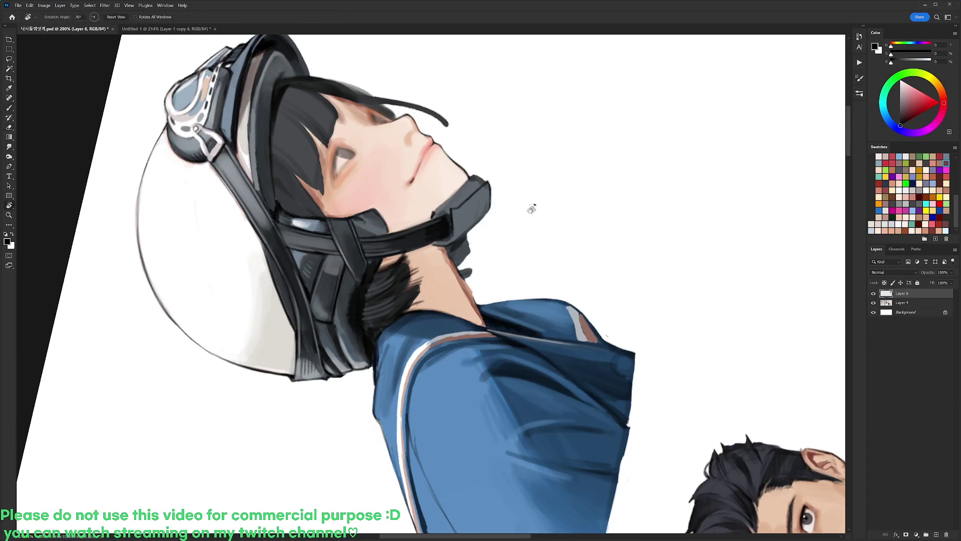
{"action": "left_click_drag", "start_coordinate": [530, 208], "coordinate": [498, 335]}
{"action": "key", "text": "b"}
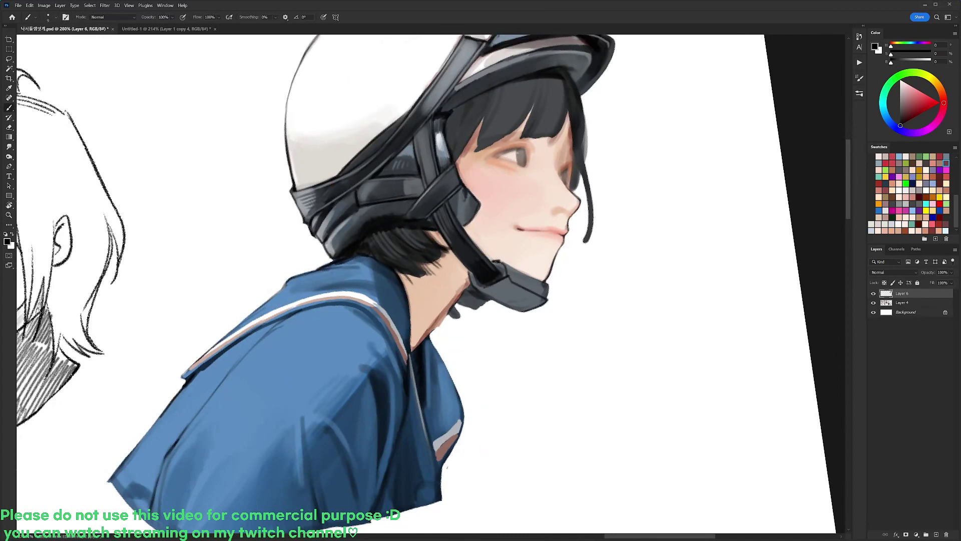
{"action": "left_click_drag", "start_coordinate": [497, 265], "coordinate": [498, 278]}
{"action": "mouse_move", "coordinate": [517, 269]}
{"action": "left_mouse_down"}
{"action": "mouse_move", "coordinate": [541, 287]}
{"action": "mouse_move", "coordinate": [535, 241]}
{"action": "mouse_move", "coordinate": [430, 113]}
{"action": "mouse_move", "coordinate": [408, 120]}
{"action": "left_mouse_up"}
{"action": "left_click", "coordinate": [541, 287], "text": "alt"}
{"action": "key", "text": "d"}
{"action": "key", "text": "r"}
{"action": "mouse_move", "coordinate": [440, 206]}
{"action": "left_mouse_down"}
{"action": "mouse_move", "coordinate": [442, 237]}
{"action": "mouse_move", "coordinate": [432, 239]}
{"action": "left_mouse_up"}
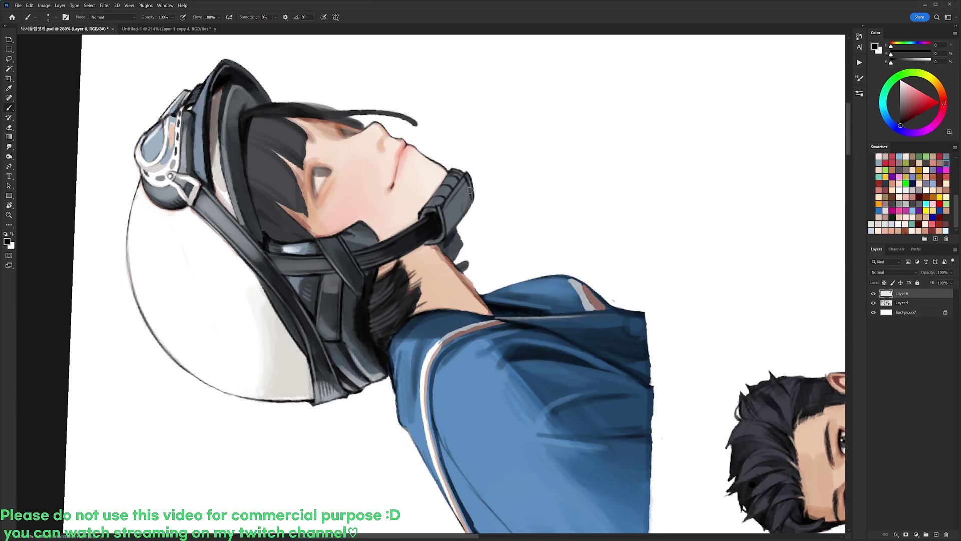
- Darken the outlines and ribs of the chin cup in black, trying a larger brush before returning to the thin one
{"action": "right_click", "coordinate": [464, 144]}
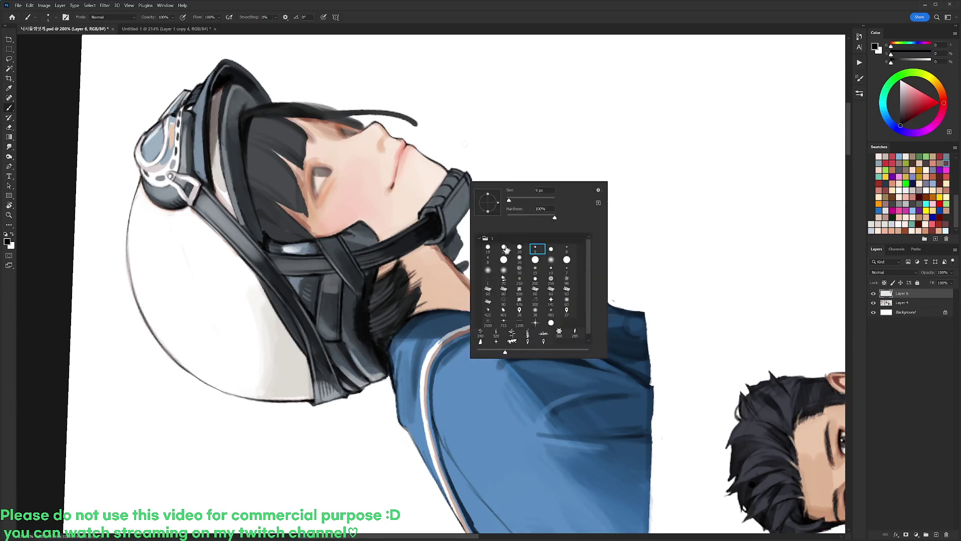
{"action": "left_click", "coordinate": [503, 248]}
{"action": "key", "text": "Return"}
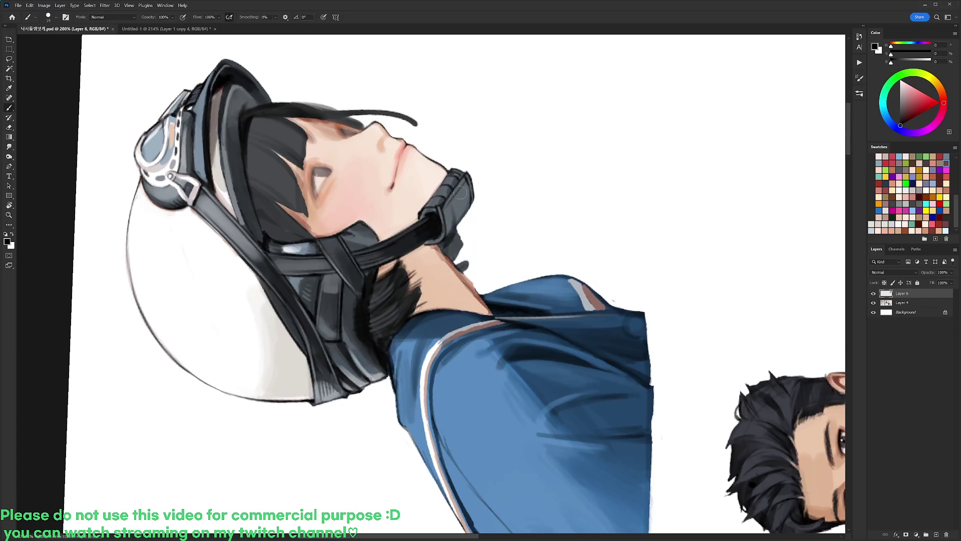
{"action": "right_click", "coordinate": [478, 143]}
{"action": "left_click", "coordinate": [549, 234]}
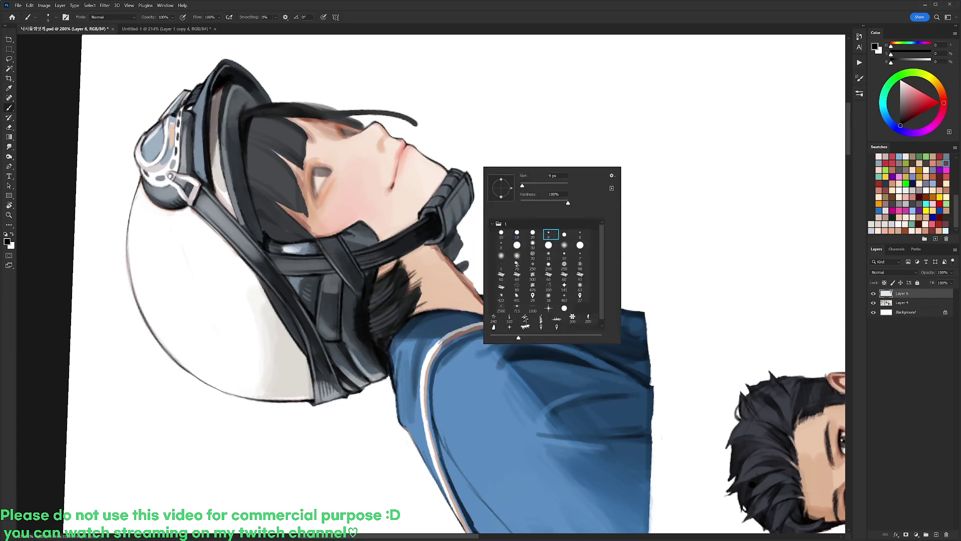
{"action": "key", "text": "Return"}
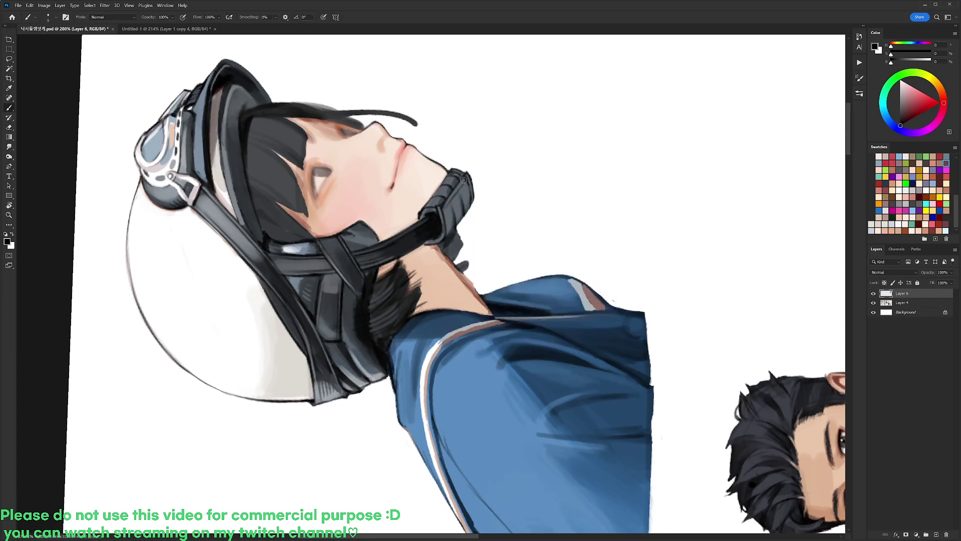
{"action": "left_click_drag", "start_coordinate": [463, 180], "coordinate": [470, 202]}
- Fill the neck area beneath the chin cup with sampled skin tone and draw the front neck contour in thin black
{"action": "key", "text": "r"}
{"action": "left_click_drag", "start_coordinate": [576, 165], "coordinate": [598, 357]}
{"action": "left_click", "coordinate": [465, 263], "text": "alt"}
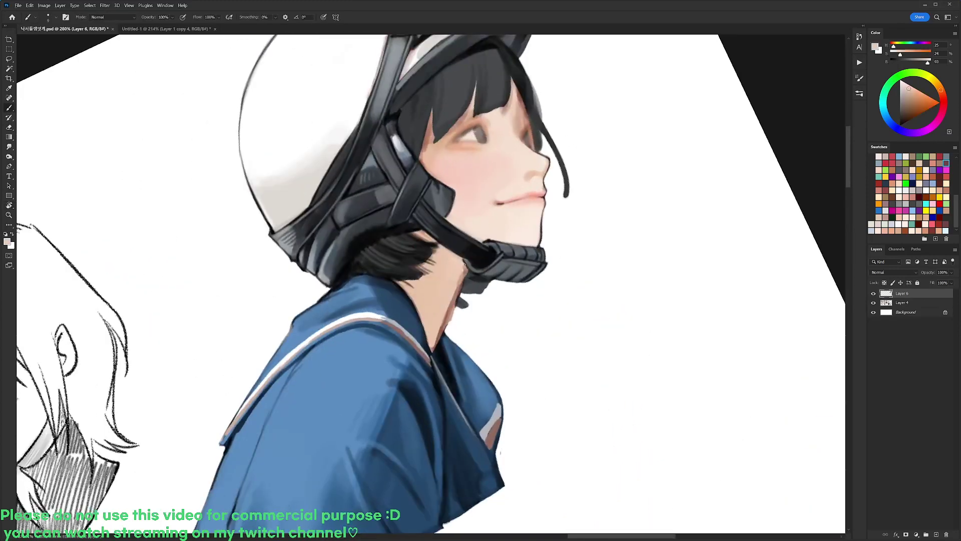
{"action": "left_click_drag", "start_coordinate": [464, 271], "coordinate": [458, 287]}
{"action": "left_click", "coordinate": [465, 261], "text": "alt"}
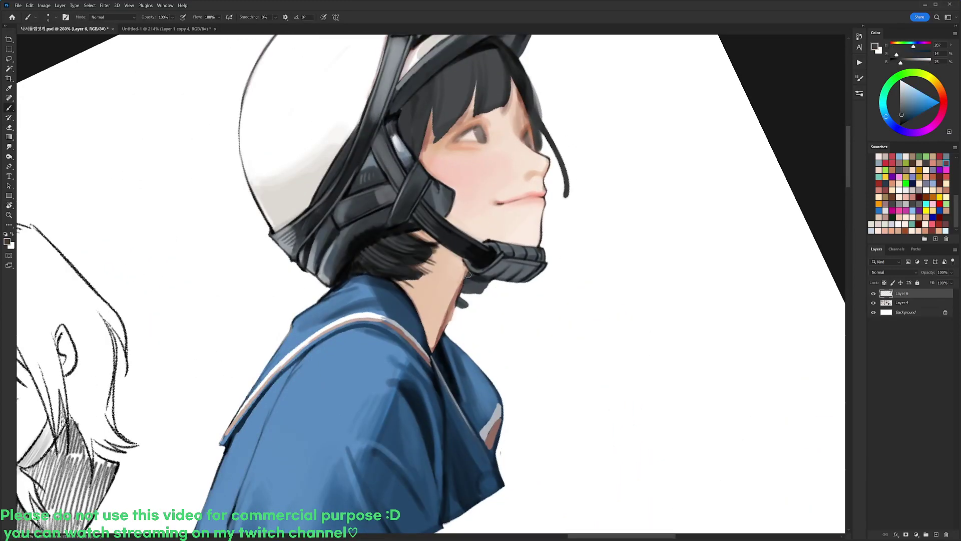
{"action": "key", "text": "d"}
{"action": "left_click_drag", "start_coordinate": [468, 268], "coordinate": [459, 291]}
{"action": "mouse_move", "coordinate": [485, 252]}
{"action": "left_mouse_down"}
{"action": "mouse_move", "coordinate": [494, 194]}
{"action": "mouse_move", "coordinate": [442, 293]}
{"action": "left_mouse_up"}
- Finish the front neck line in black and erase the stray grey paint beneath the chin cup
{"action": "key", "text": "e"}
{"action": "key", "text": "e"}
{"action": "key", "text": "b"}
{"action": "left_click", "coordinate": [454, 285], "text": "alt"}
{"action": "key", "text": "d"}
{"action": "left_click_drag", "start_coordinate": [455, 260], "coordinate": [449, 273]}
{"action": "key", "text": "e"}
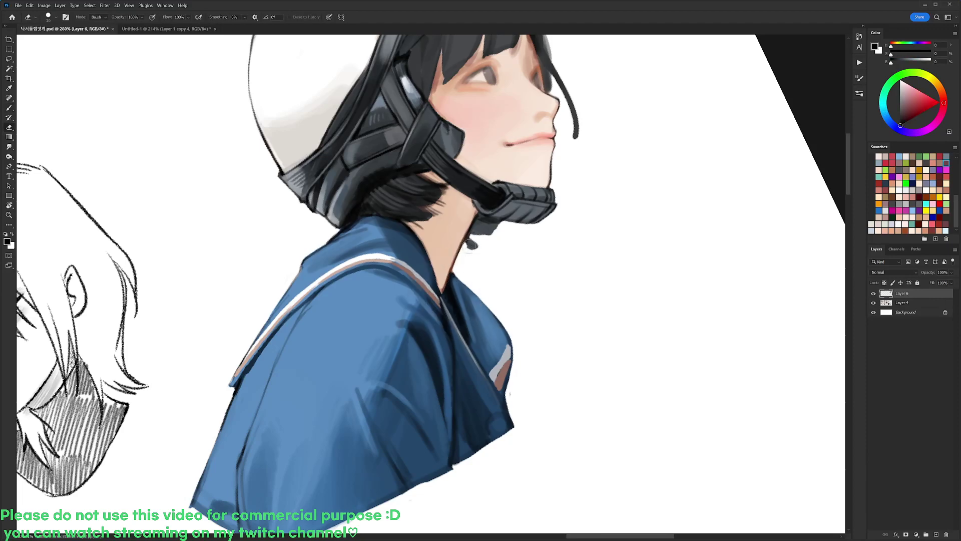
{"action": "left_click_drag", "start_coordinate": [475, 240], "coordinate": [466, 252]}
- Paint the hair tips showing beneath the chin cup with sampled dark grey and thin black strands
{"action": "key", "text": "r"}
{"action": "left_click_drag", "start_coordinate": [588, 232], "coordinate": [585, 315]}
{"action": "key", "text": "b"}
{"action": "left_click", "coordinate": [499, 263], "text": "alt"}
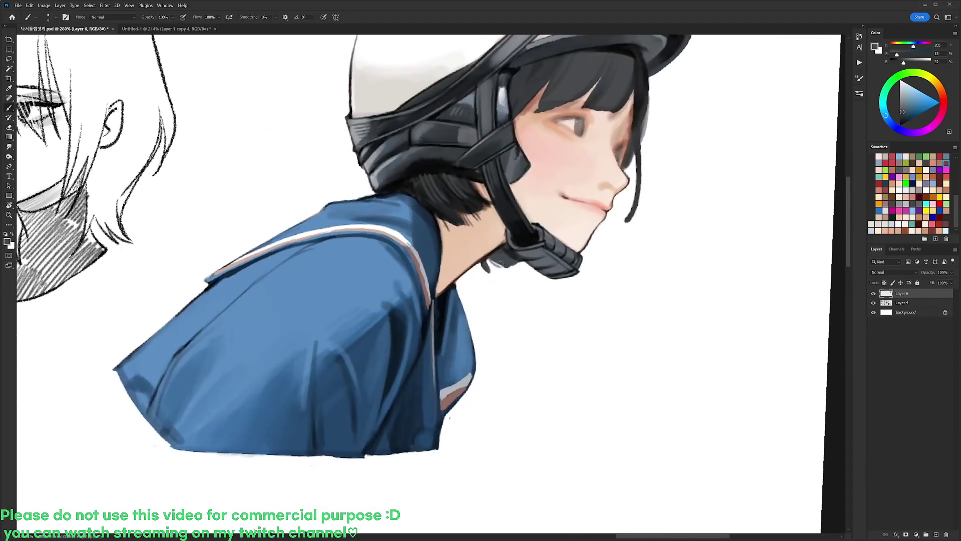
{"action": "left_click", "coordinate": [504, 256], "text": "alt"}
{"action": "key", "text": "d"}
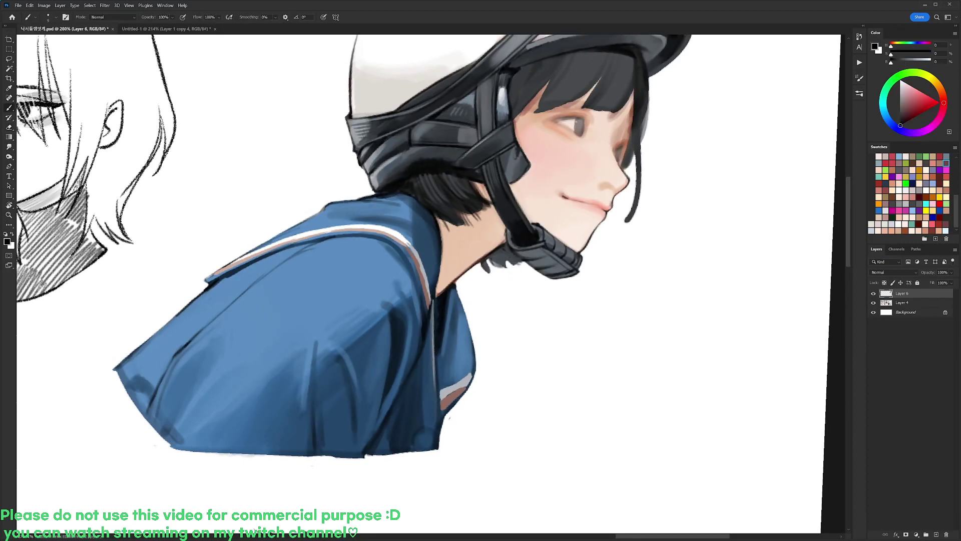
- Erase the thick hair strand in front of the face down to a thin wisp
{"action": "left_click_drag", "start_coordinate": [643, 211], "coordinate": [610, 266]}
{"action": "key", "text": "e"}
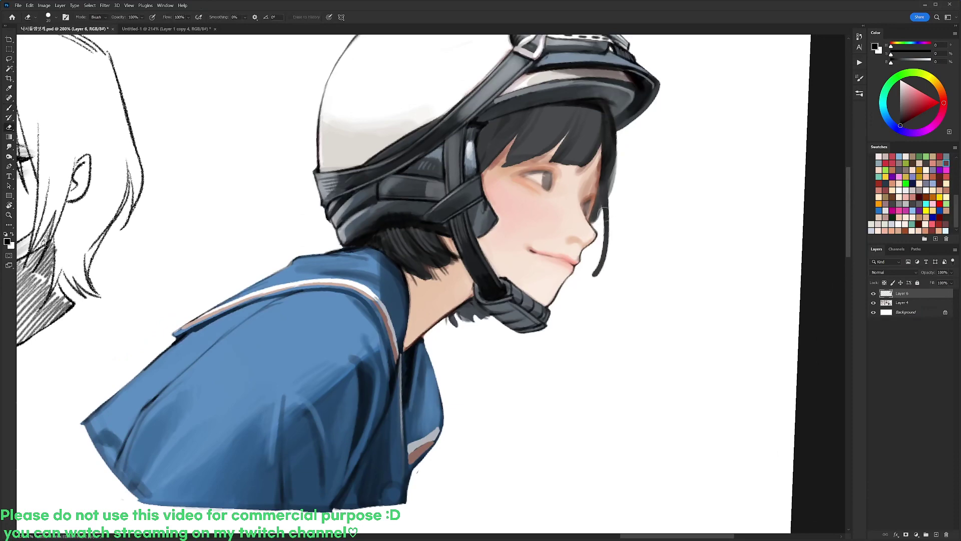
{"action": "mouse_move", "coordinate": [604, 209]}
{"action": "left_mouse_down"}
{"action": "mouse_move", "coordinate": [606, 195]}
{"action": "mouse_move", "coordinate": [598, 277]}
{"action": "left_mouse_up"}
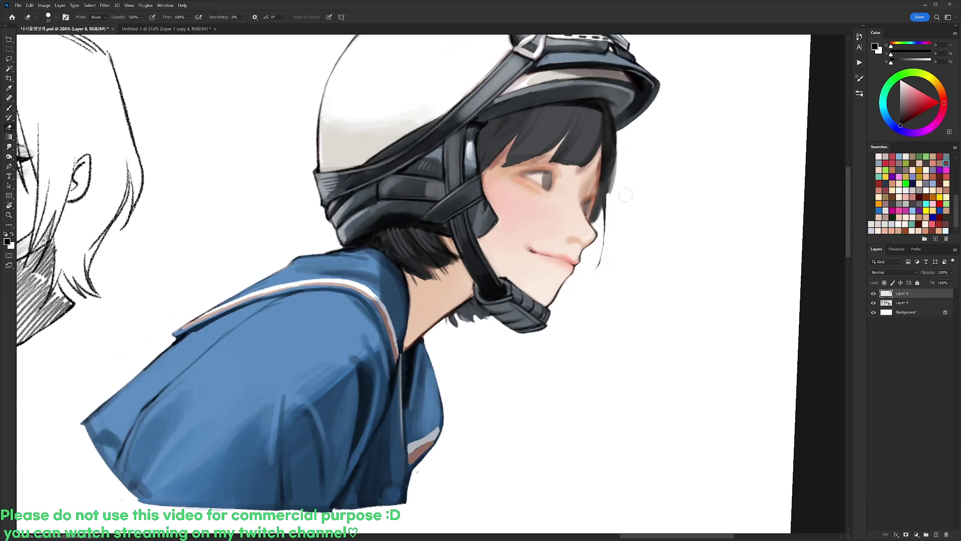
- Deepen the lip line with a more saturated red derived from the sampled lip pink
{"action": "key", "text": "r"}
{"action": "mouse_move", "coordinate": [625, 195]}
{"action": "left_mouse_down"}
{"action": "mouse_move", "coordinate": [596, 151]}
{"action": "mouse_move", "coordinate": [529, 111]}
{"action": "left_mouse_up"}
{"action": "left_click_drag", "start_coordinate": [530, 111], "coordinate": [529, 150]}
{"action": "key", "text": "b"}
{"action": "left_click", "coordinate": [524, 210], "text": "alt"}
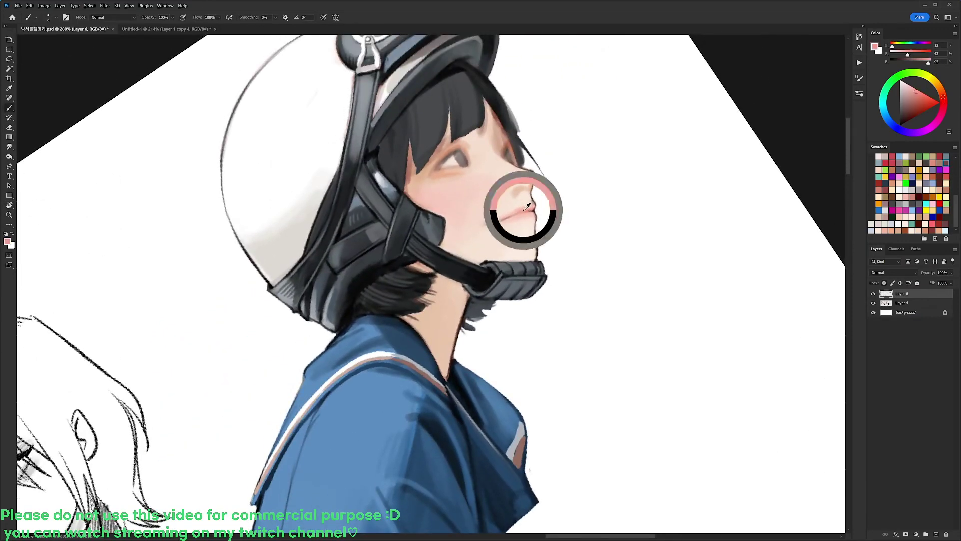
{"action": "left_click", "coordinate": [924, 101]}
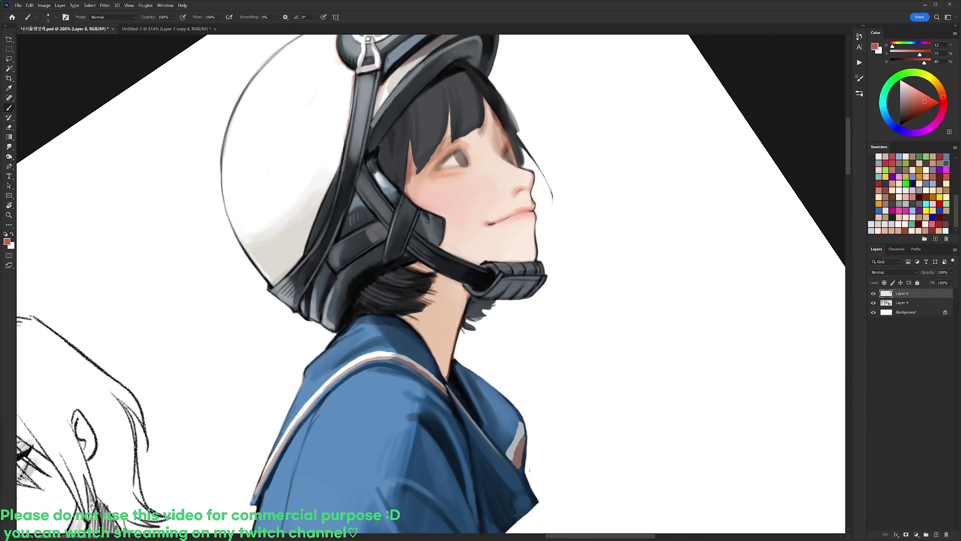
{"action": "left_click", "coordinate": [527, 192], "text": "alt"}
- Define the near eye's upper lid with a darker reddish brown derived from the sampled eyelid colour
{"action": "key", "text": "r"}
{"action": "left_click_drag", "start_coordinate": [496, 143], "coordinate": [416, 133]}
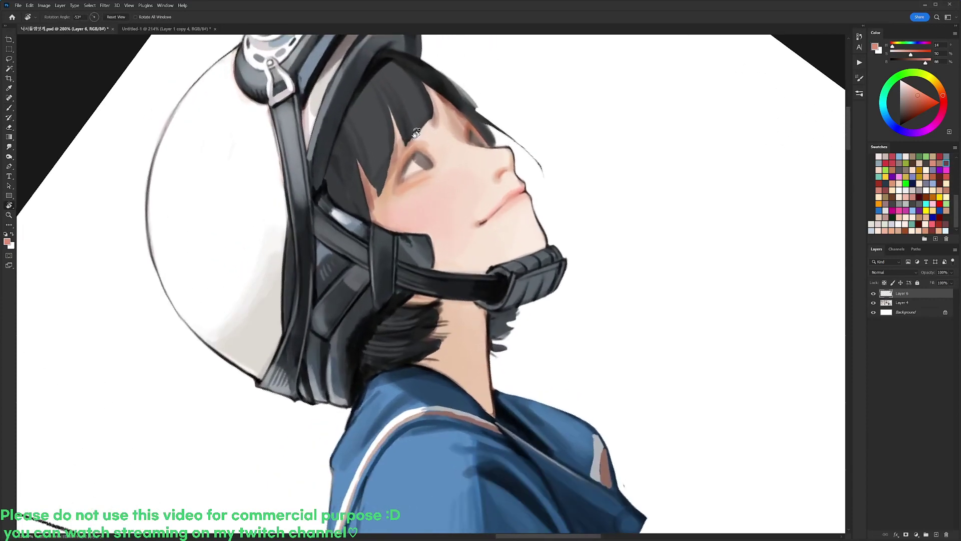
{"action": "key", "text": "b"}
{"action": "left_click", "coordinate": [417, 157], "text": "alt"}
{"action": "left_click", "coordinate": [405, 164], "text": "alt"}
{"action": "left_click", "coordinate": [924, 109]}
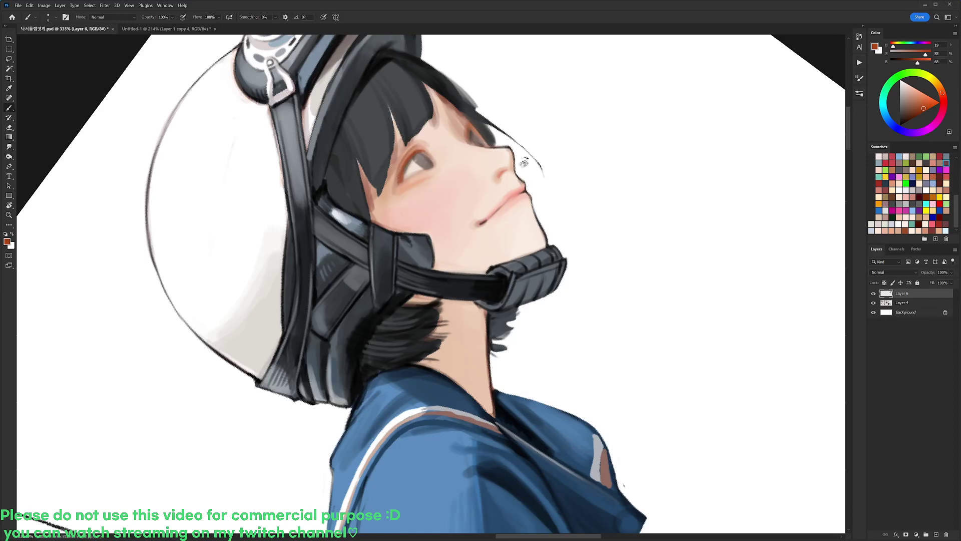
- Soften the reddish-brown shading around the near eye with a 19 px brush and sampled skin tone
{"action": "key", "text": "r"}
{"action": "left_click_drag", "start_coordinate": [524, 160], "coordinate": [563, 205]}
{"action": "right_click", "coordinate": [477, 174]}
{"action": "left_click", "coordinate": [512, 242]}
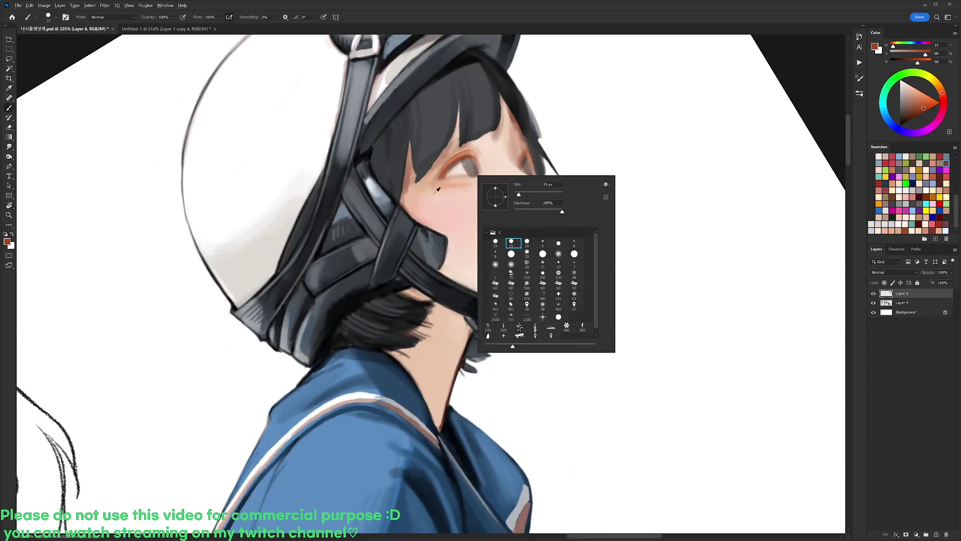
{"action": "left_click", "coordinate": [437, 189], "text": "alt"}
- Line the near eye's upper lid in black with a small hard brush and sample the white of the eye
{"action": "key", "text": "r"}
{"action": "left_click_drag", "start_coordinate": [475, 184], "coordinate": [430, 168]}
{"action": "key", "text": "d"}
{"action": "right_click", "coordinate": [438, 142]}
{"action": "double_click", "coordinate": [502, 210]}
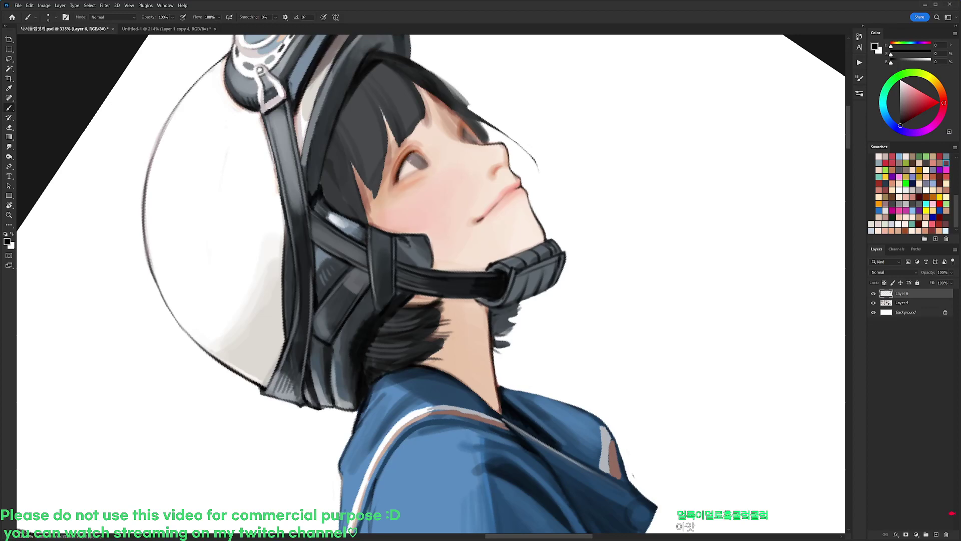
{"action": "key", "text": "r"}
{"action": "mouse_move", "coordinate": [510, 168]}
{"action": "left_mouse_down"}
{"action": "mouse_move", "coordinate": [543, 201]}
{"action": "mouse_move", "coordinate": [551, 225]}
{"action": "left_mouse_up"}
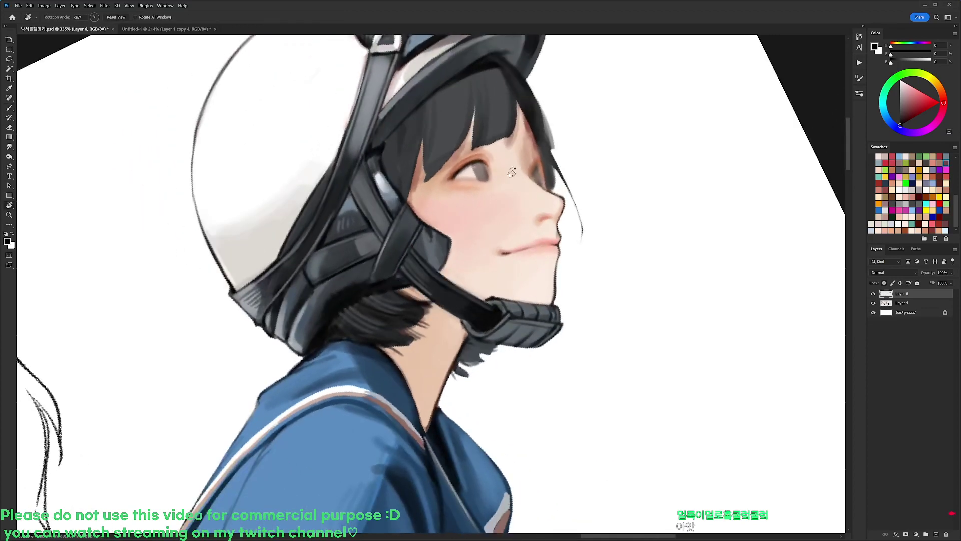
{"action": "key", "text": "b"}
{"action": "key", "text": "r"}
{"action": "left_click_drag", "start_coordinate": [480, 222], "coordinate": [350, 215]}
{"action": "left_click", "coordinate": [330, 222], "text": "alt"}
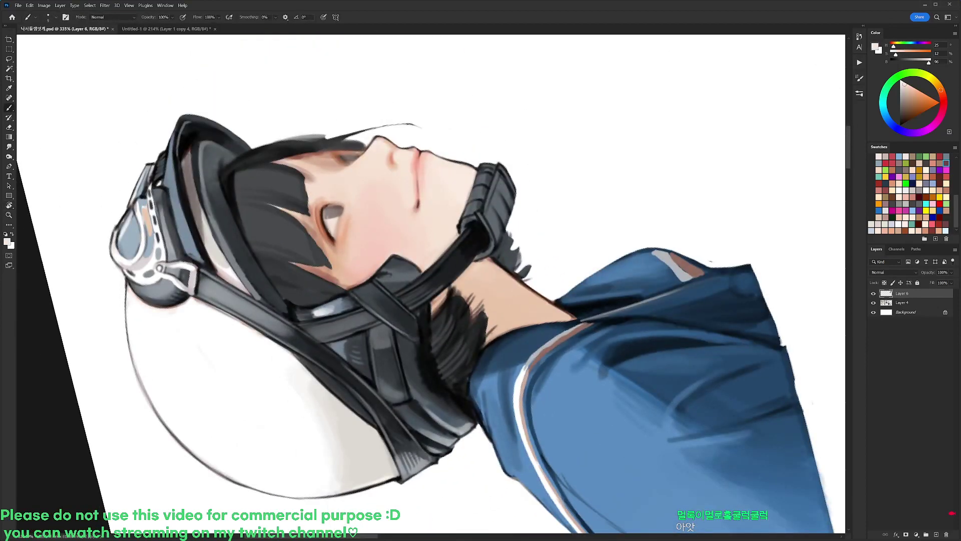
- Paint fine black lashes along the near eye's upper lid
{"action": "key", "text": "d"}
{"action": "mouse_move", "coordinate": [321, 223]}
{"action": "left_mouse_down"}
{"action": "mouse_move", "coordinate": [329, 205]}
{"action": "mouse_move", "coordinate": [487, 291]}
{"action": "left_mouse_up"}
{"action": "key", "text": "r"}
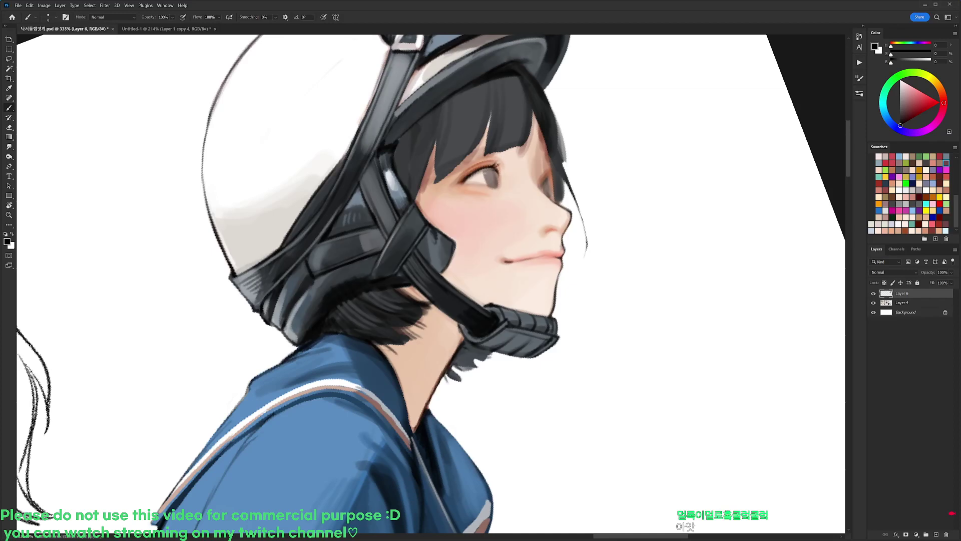
{"action": "left_click_drag", "start_coordinate": [492, 171], "coordinate": [500, 165]}
{"action": "left_click", "coordinate": [505, 163], "text": "alt"}
{"action": "key", "text": "d"}
{"action": "key", "text": "r"}
{"action": "left_click_drag", "start_coordinate": [495, 168], "coordinate": [416, 122]}
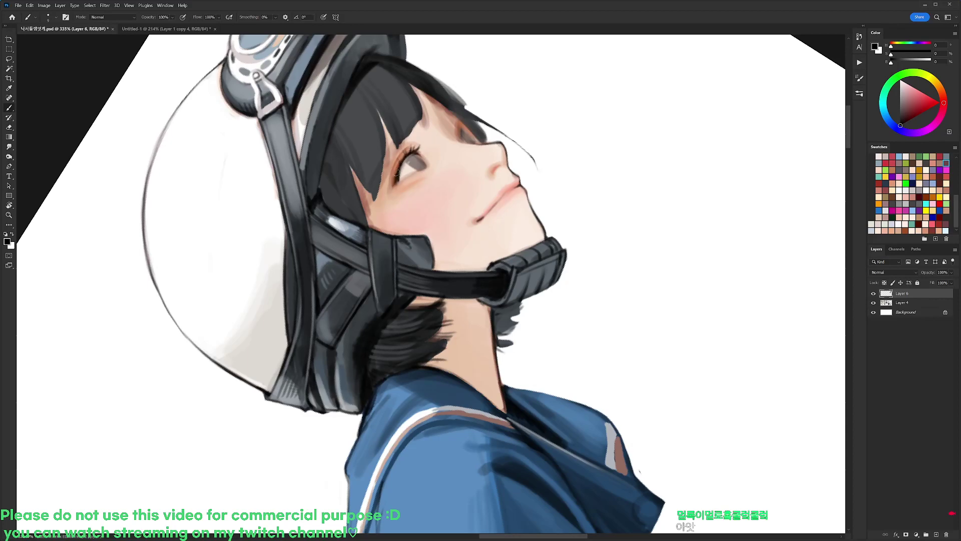
- Refine the near eye's lashes and outer corner using black and a sampled reddish brown
{"action": "key", "text": "r"}
{"action": "left_click_drag", "start_coordinate": [606, 151], "coordinate": [601, 255]}
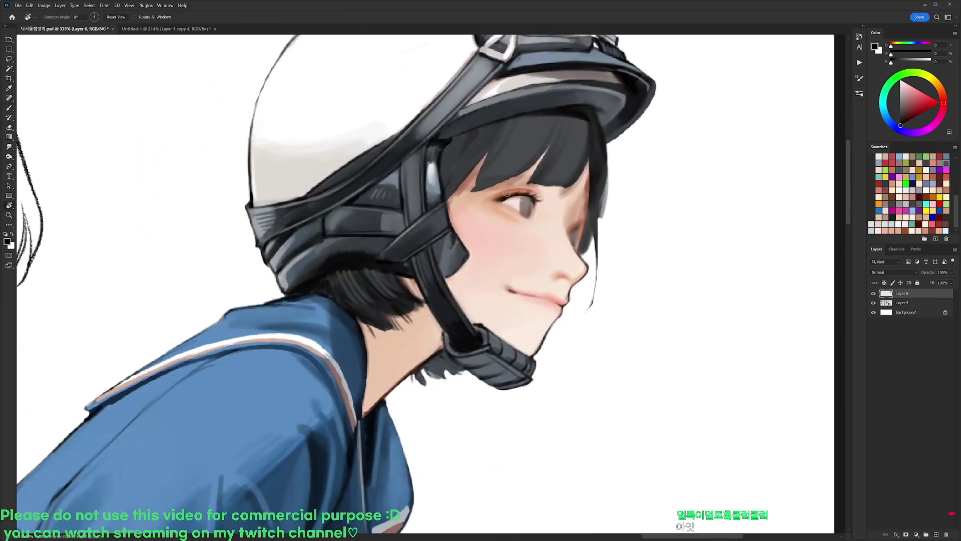
{"action": "key", "text": "b"}
{"action": "key", "text": "r"}
{"action": "left_click_drag", "start_coordinate": [566, 170], "coordinate": [370, 117]}
{"action": "key", "text": "b"}
{"action": "left_click", "coordinate": [370, 193], "text": "alt"}
{"action": "left_click", "coordinate": [375, 190], "text": "alt"}
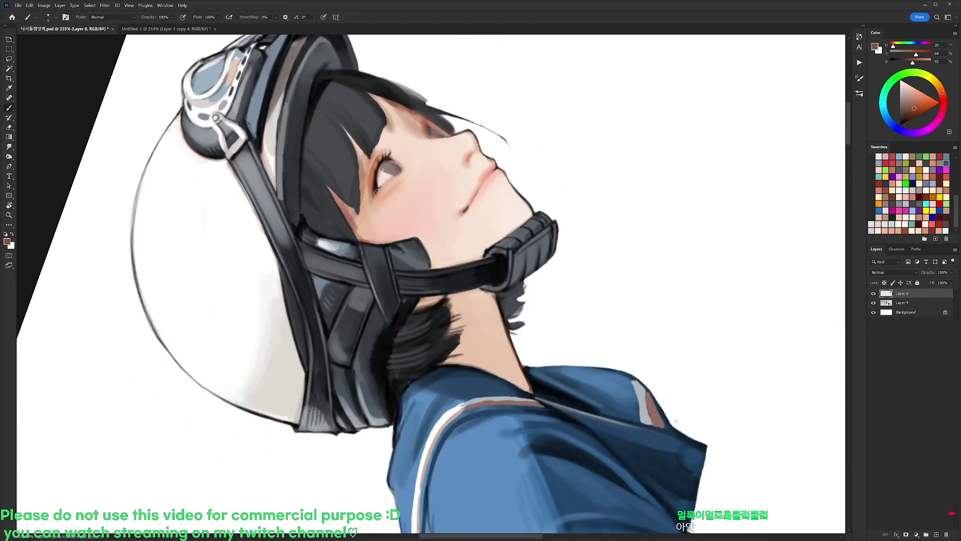
- Paint a black pupil in the near eye and darken the iris and lash line with the 9 px brush
{"action": "key", "text": "r"}
{"action": "left_click_drag", "start_coordinate": [688, 526], "coordinate": [524, 192]}
{"action": "key", "text": "d"}
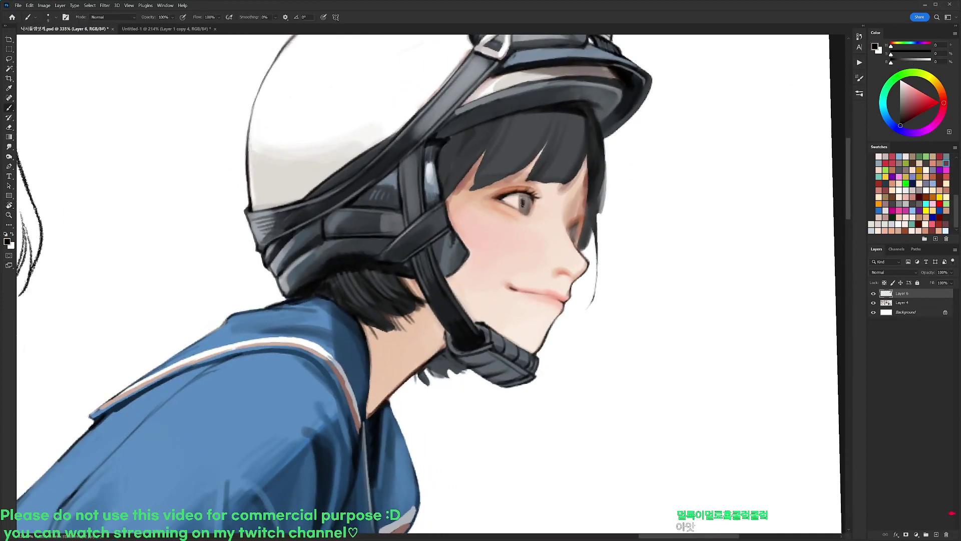
{"action": "right_click", "coordinate": [551, 164]}
{"action": "left_click", "coordinate": [591, 249]}
{"action": "key", "text": "Return"}
{"action": "left_click_drag", "start_coordinate": [525, 199], "coordinate": [525, 200]}
{"action": "right_click", "coordinate": [568, 166]}
{"action": "left_click", "coordinate": [639, 254]}
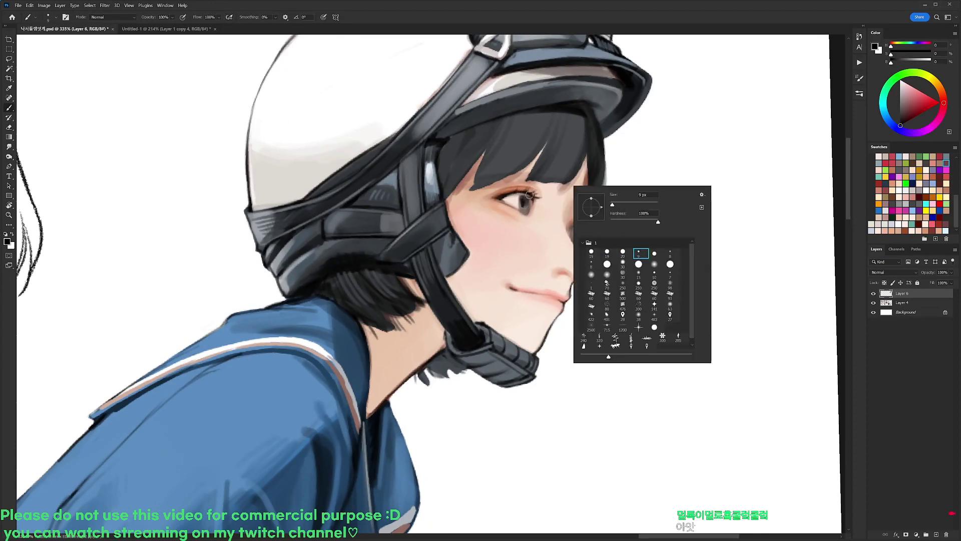
{"action": "key", "text": "Return"}
{"action": "key", "text": "r"}
{"action": "left_click_drag", "start_coordinate": [527, 194], "coordinate": [441, 155]}
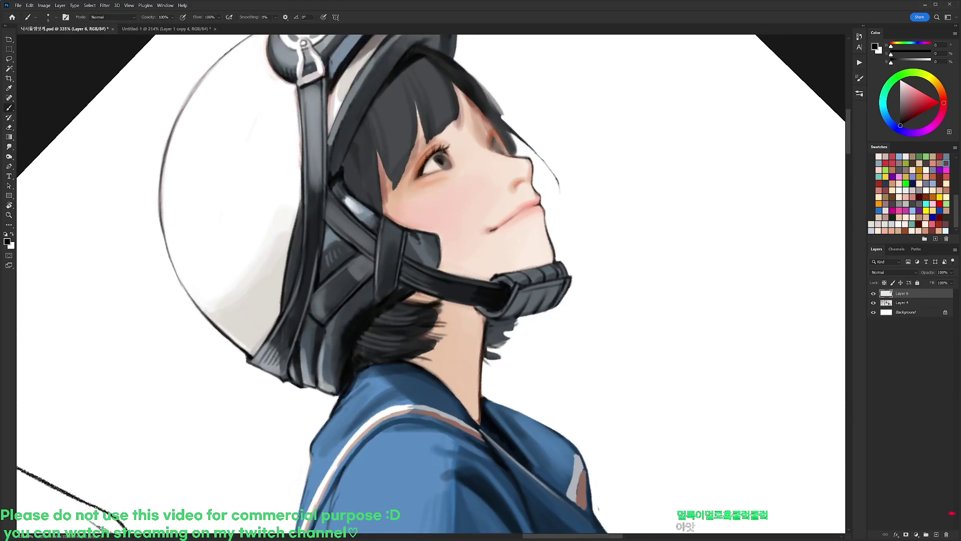
- Separate the side bangs by the temple into strands using sampled hair greys and skin tones
{"action": "key", "text": "r"}
{"action": "left_click_drag", "start_coordinate": [552, 203], "coordinate": [574, 308]}
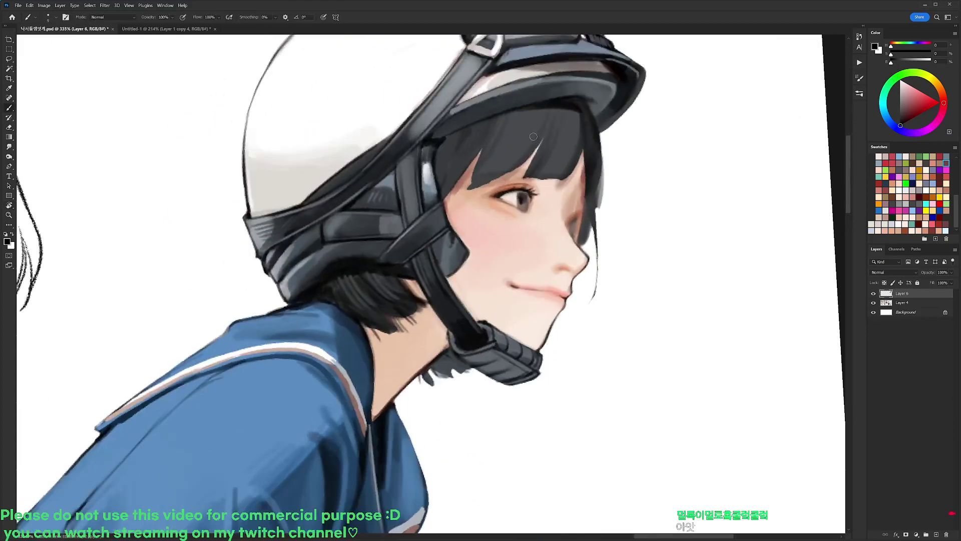
{"action": "left_click", "coordinate": [538, 131], "text": "alt"}
{"action": "left_click_drag", "start_coordinate": [527, 150], "coordinate": [485, 80]}
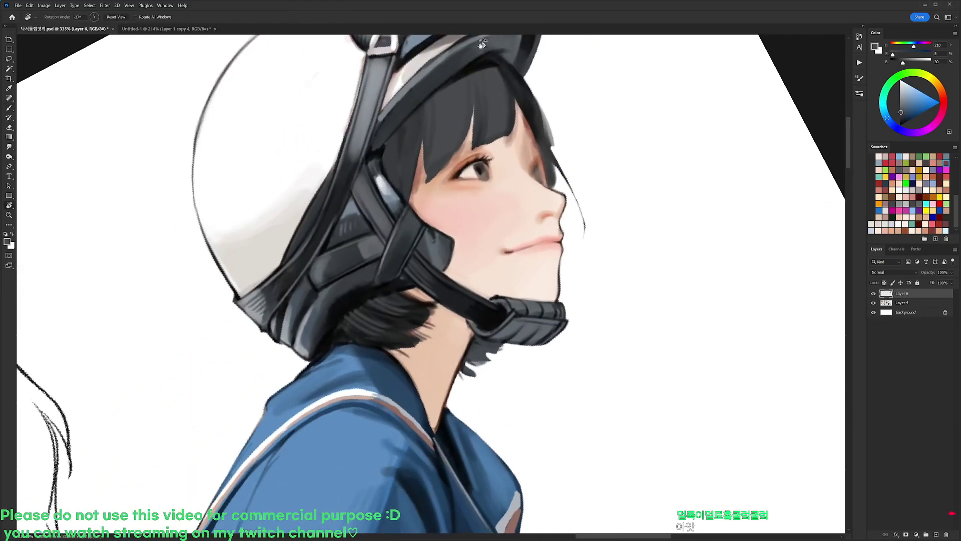
{"action": "key", "text": "d"}
{"action": "right_click", "coordinate": [478, 145]}
{"action": "left_click", "coordinate": [427, 104], "text": "alt"}
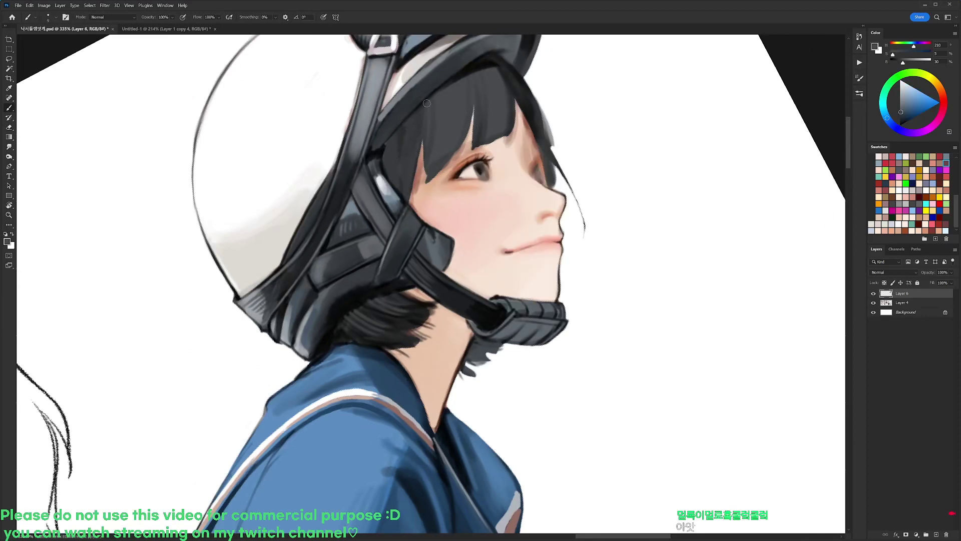
{"action": "left_click_drag", "start_coordinate": [423, 156], "coordinate": [422, 186]}
{"action": "left_click", "coordinate": [423, 187], "text": "alt"}
{"action": "left_click_drag", "start_coordinate": [434, 100], "coordinate": [425, 181]}
{"action": "left_click_drag", "start_coordinate": [435, 145], "coordinate": [423, 185]}
{"action": "left_click", "coordinate": [438, 146], "text": "alt"}
- Add fine black strands to the side bangs beside the helmet strap
{"action": "key", "text": "d"}
{"action": "left_click_drag", "start_coordinate": [424, 124], "coordinate": [411, 196]}
{"action": "left_click", "coordinate": [422, 126], "text": "alt"}
{"action": "key", "text": "d"}
{"action": "left_click_drag", "start_coordinate": [422, 134], "coordinate": [406, 200]}
{"action": "left_click_drag", "start_coordinate": [415, 108], "coordinate": [401, 188]}
{"action": "left_click_drag", "start_coordinate": [396, 130], "coordinate": [399, 190]}
{"action": "left_click", "coordinate": [422, 171], "text": "alt"}
{"action": "left_click", "coordinate": [399, 130], "text": "alt"}
{"action": "left_click_drag", "start_coordinate": [397, 150], "coordinate": [395, 178]}
{"action": "left_click", "coordinate": [392, 154], "text": "alt"}
{"action": "key", "text": "d"}
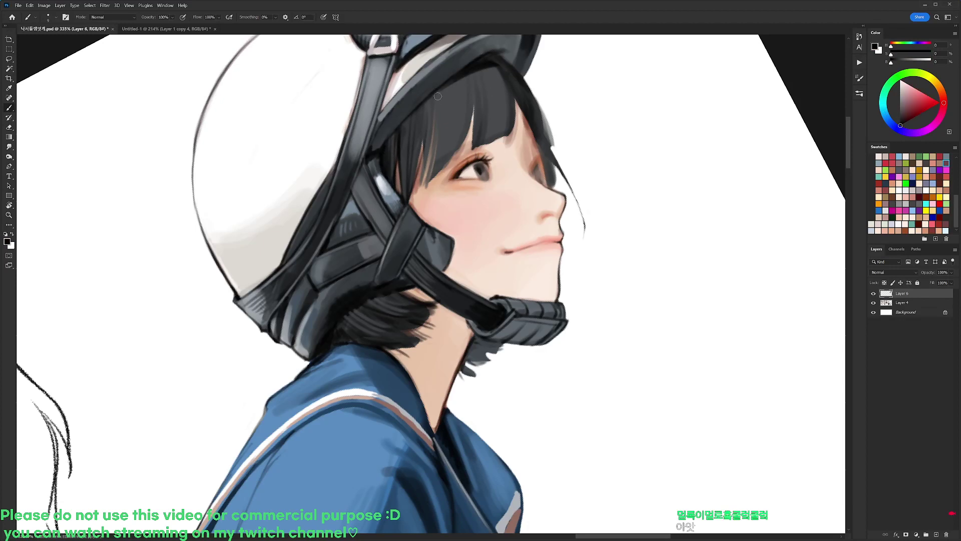
- Add dark strands to the middle of the bangs above the near eye
{"action": "key", "text": "r"}
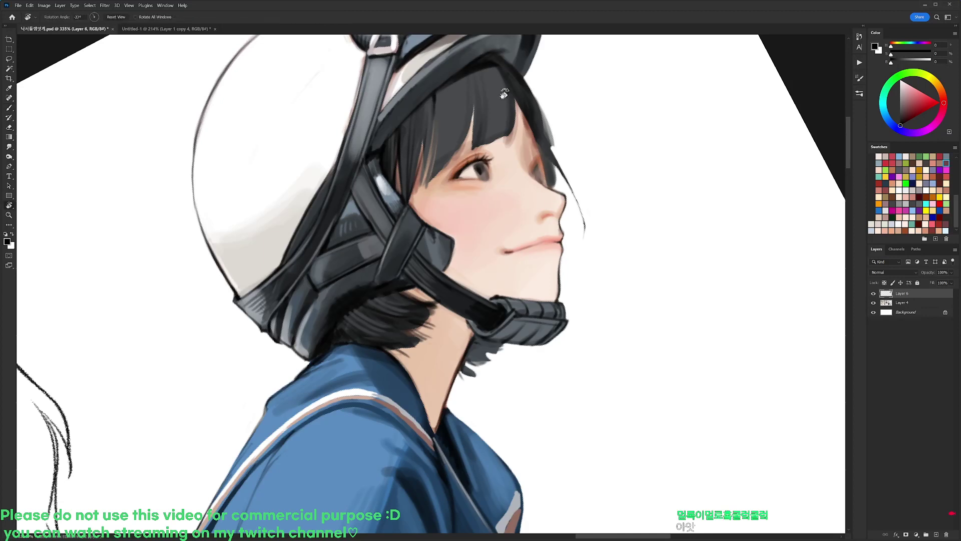
{"action": "mouse_move", "coordinate": [504, 93]}
{"action": "left_mouse_down"}
{"action": "mouse_move", "coordinate": [555, 118]}
{"action": "mouse_move", "coordinate": [520, 126]}
{"action": "left_mouse_up"}
{"action": "left_click", "coordinate": [511, 139], "text": "alt"}
{"action": "left_click", "coordinate": [526, 97], "text": "alt"}
- Glaze a sampled skin tone over the bangs with a large brush so the forehead shows through
{"action": "right_click", "coordinate": [543, 126]}
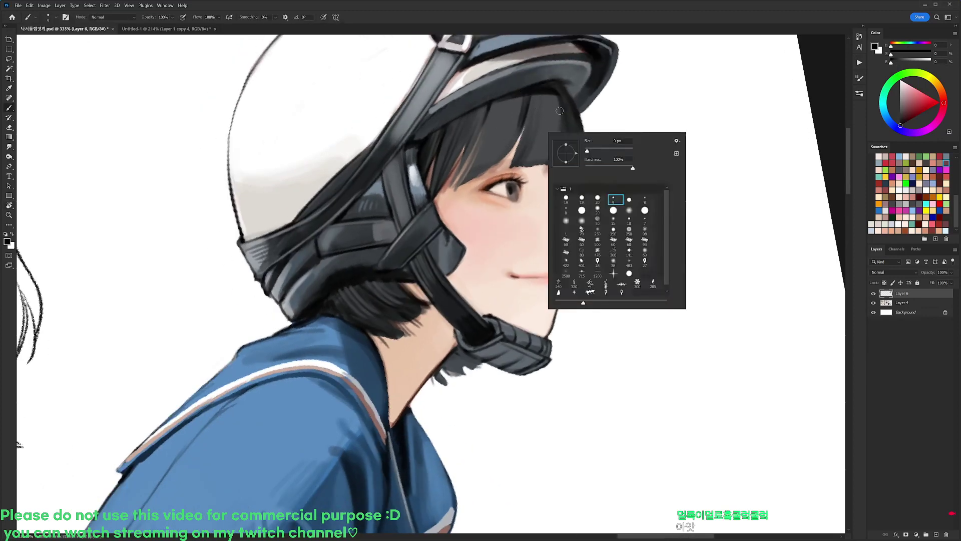
{"action": "left_click", "coordinate": [582, 199]}
{"action": "left_click", "coordinate": [488, 174], "text": "alt"}
{"action": "left_click_drag", "start_coordinate": [503, 126], "coordinate": [522, 107]}
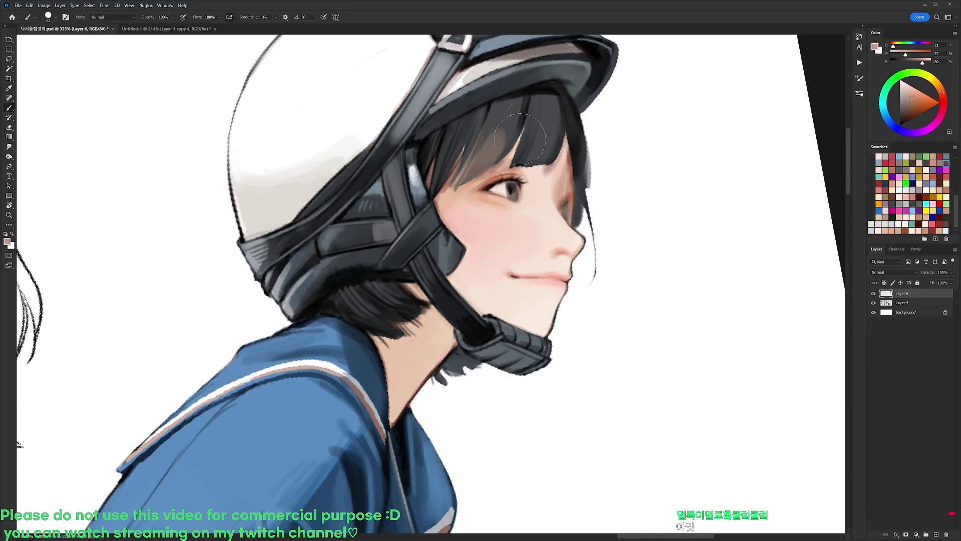
{"action": "left_click_drag", "start_coordinate": [458, 181], "coordinate": [508, 117]}
{"action": "mouse_move", "coordinate": [539, 152]}
{"action": "left_mouse_down"}
{"action": "mouse_move", "coordinate": [549, 102]}
{"action": "mouse_move", "coordinate": [545, 163]}
{"action": "left_mouse_up"}
- Paint thin black strands down the front section of the bangs with a small hard brush
{"action": "right_click", "coordinate": [555, 120]}
{"action": "left_click", "coordinate": [620, 187]}
{"action": "left_click", "coordinate": [551, 97], "text": "alt"}
{"action": "key", "text": "d"}
{"action": "left_click_drag", "start_coordinate": [559, 120], "coordinate": [549, 163]}
{"action": "left_click", "coordinate": [560, 138], "text": "alt"}
{"action": "left_click_drag", "start_coordinate": [563, 129], "coordinate": [551, 167]}
{"action": "mouse_move", "coordinate": [564, 125]}
{"action": "left_mouse_down"}
{"action": "mouse_move", "coordinate": [550, 169]}
{"action": "mouse_move", "coordinate": [563, 134]}
{"action": "mouse_move", "coordinate": [566, 148]}
{"action": "left_mouse_up"}
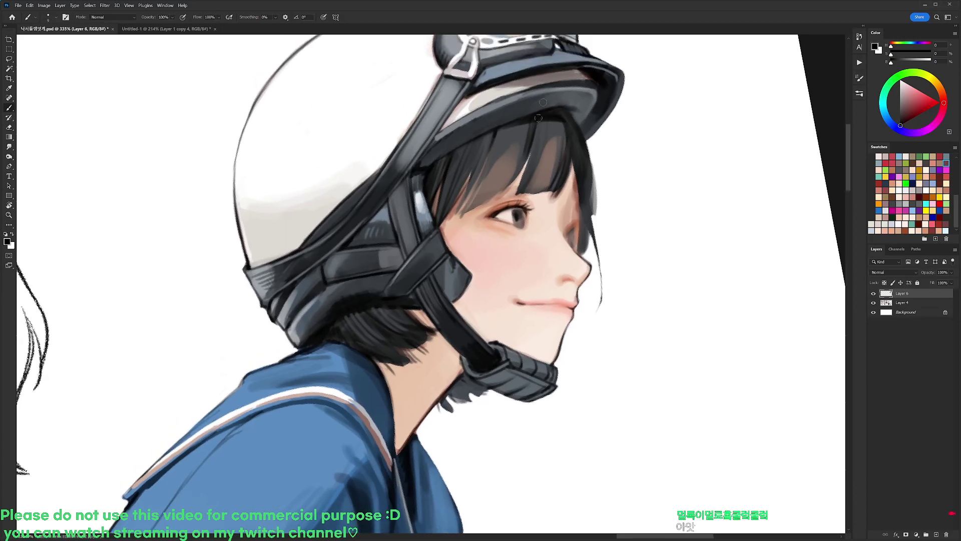
- Sharpen the bang tips above the near eye and extend black strands up to the visor
{"action": "left_click", "coordinate": [559, 165], "text": "alt"}
{"action": "key", "text": "d"}
{"action": "left_click_drag", "start_coordinate": [546, 189], "coordinate": [556, 171]}
{"action": "left_click", "coordinate": [549, 195], "text": "alt"}
{"action": "key", "text": "d"}
{"action": "left_click_drag", "start_coordinate": [547, 133], "coordinate": [541, 165]}
{"action": "mouse_move", "coordinate": [541, 116]}
{"action": "left_mouse_down"}
{"action": "mouse_move", "coordinate": [546, 142]}
{"action": "mouse_move", "coordinate": [553, 114]}
{"action": "mouse_move", "coordinate": [556, 142]}
{"action": "left_mouse_up"}
{"action": "mouse_move", "coordinate": [557, 117]}
{"action": "left_mouse_down"}
{"action": "mouse_move", "coordinate": [561, 145]}
{"action": "mouse_move", "coordinate": [518, 136]}
{"action": "mouse_move", "coordinate": [494, 147]}
{"action": "mouse_move", "coordinate": [481, 195]}
{"action": "left_mouse_up"}
- Detail the outer bangs with black strands and draw a thin stray strand over the temple
{"action": "left_click", "coordinate": [507, 145], "text": "alt"}
{"action": "key", "text": "d"}
{"action": "mouse_move", "coordinate": [508, 146]}
{"action": "left_mouse_down"}
{"action": "mouse_move", "coordinate": [464, 212]}
{"action": "mouse_move", "coordinate": [497, 94]}
{"action": "left_mouse_up"}
{"action": "left_click", "coordinate": [466, 219], "text": "alt"}
{"action": "key", "text": "d"}
{"action": "left_click", "coordinate": [464, 219], "text": "alt"}
{"action": "key", "text": "d"}
{"action": "key", "text": "r"}
{"action": "key", "text": "b"}
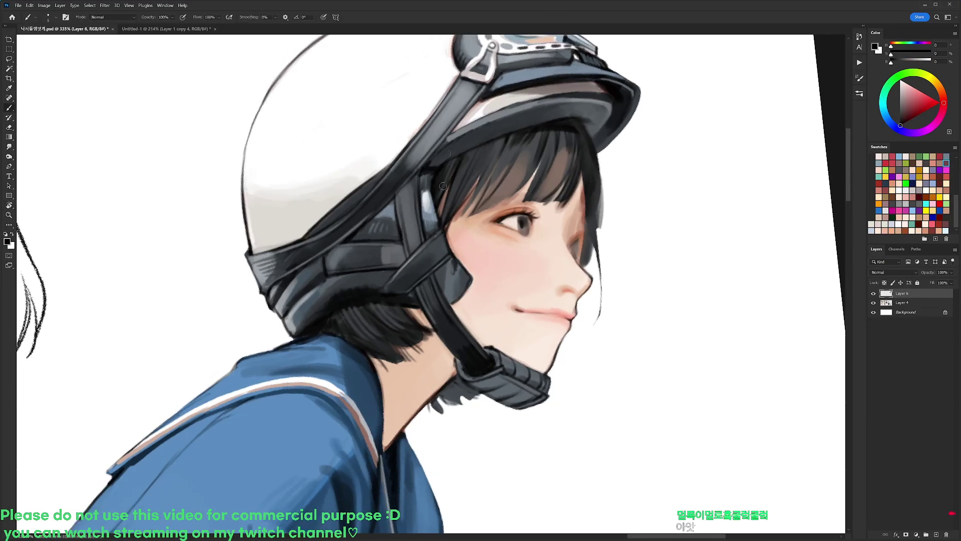
{"action": "mouse_move", "coordinate": [451, 219]}
{"action": "left_mouse_down"}
{"action": "mouse_move", "coordinate": [471, 242]}
{"action": "mouse_move", "coordinate": [449, 253]}
{"action": "left_mouse_up"}
- Darken the remaining gaps in the bangs above the near eye with more fine black strands
{"action": "left_click_drag", "start_coordinate": [591, 177], "coordinate": [551, 132]}
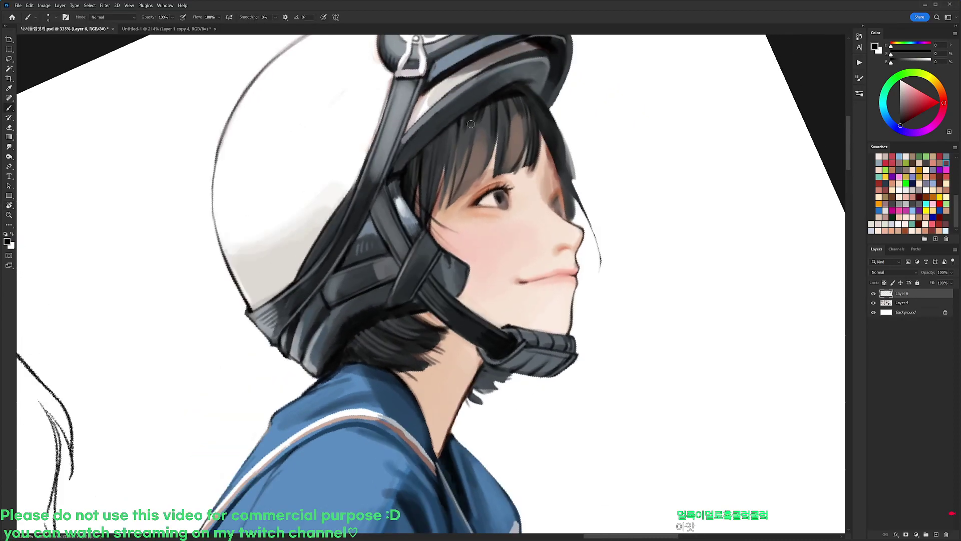
{"action": "left_click", "coordinate": [462, 185], "text": "alt"}
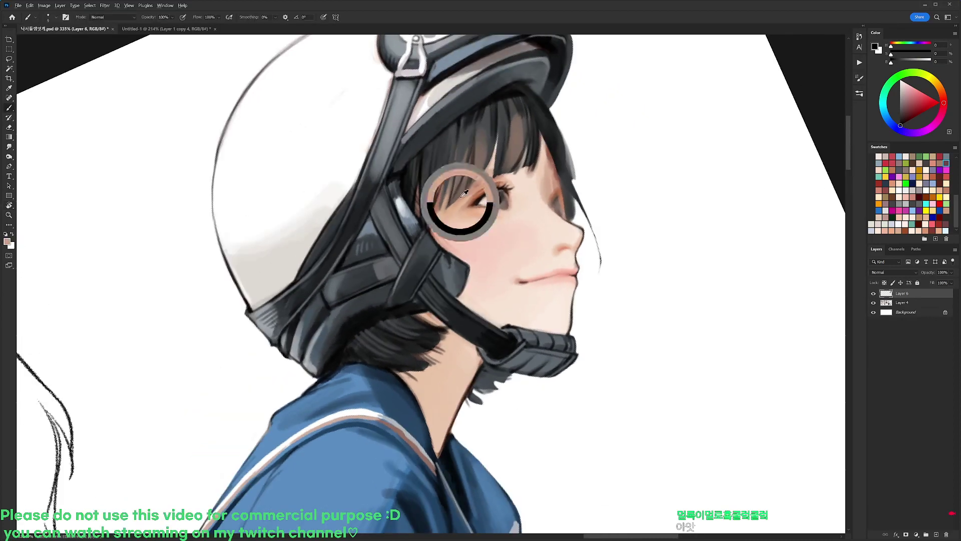
{"action": "key", "text": "d"}
{"action": "left_click_drag", "start_coordinate": [464, 171], "coordinate": [458, 195]}
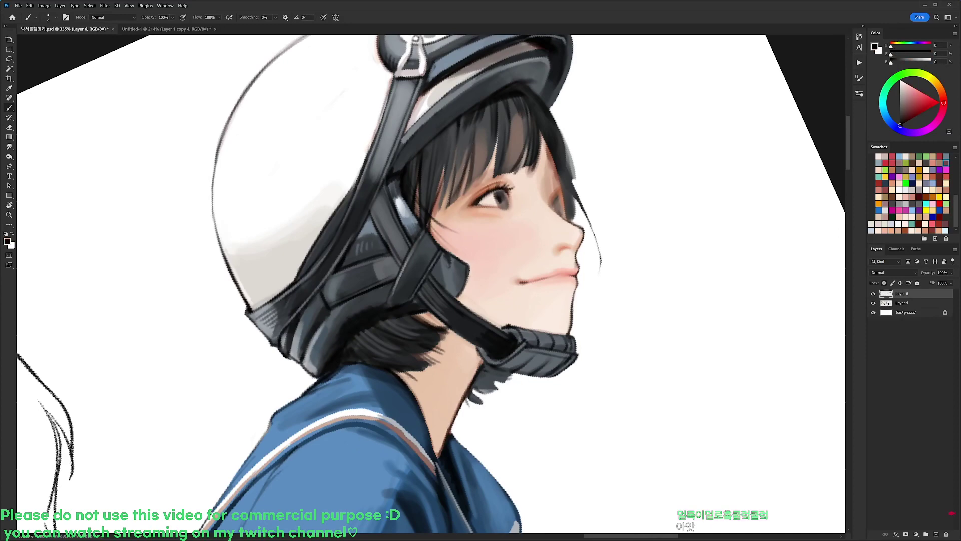
{"action": "key", "text": "r"}
{"action": "left_click_drag", "start_coordinate": [572, 107], "coordinate": [635, 198]}
{"action": "left_click_drag", "start_coordinate": [542, 159], "coordinate": [536, 174]}
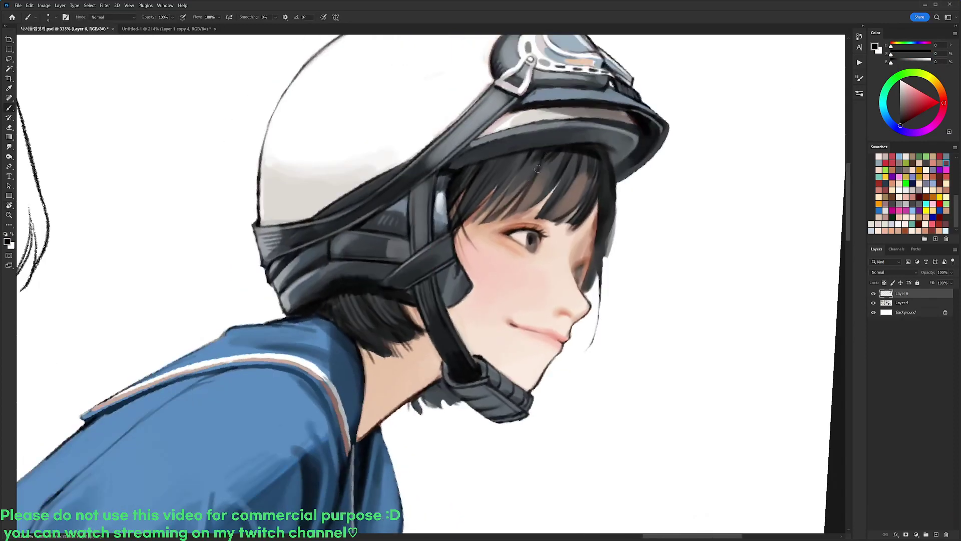
- Shade the top of the bangs under the helmet visor with a wider black brush and sampled hair tones
{"action": "scroll", "coordinate": [547, 148], "scroll_direction": "down", "scroll_amount": 5}
{"action": "key", "text": "r"}
{"action": "key", "text": "Escape"}
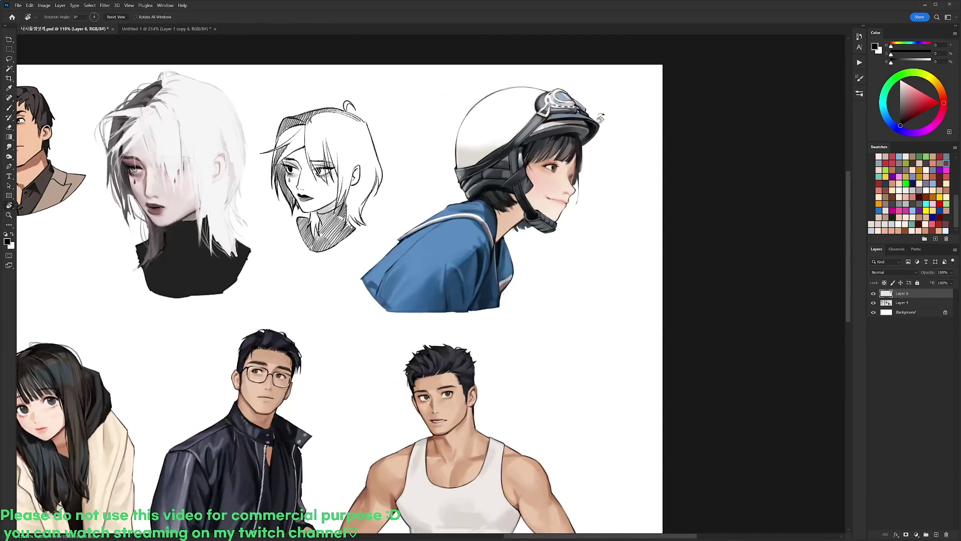
{"action": "scroll", "coordinate": [556, 130], "scroll_direction": "up", "scroll_amount": 5}
{"action": "right_click", "coordinate": [511, 155]}
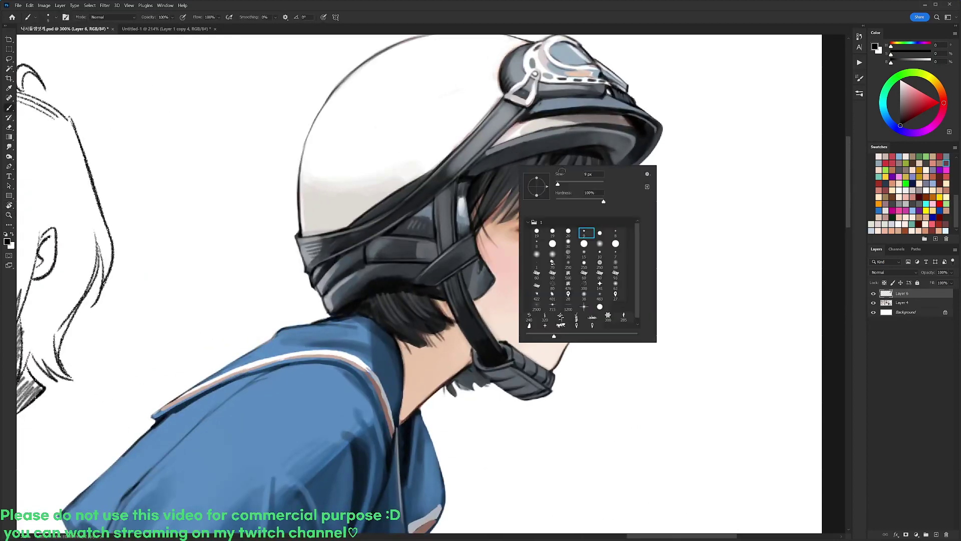
{"action": "left_click", "coordinate": [555, 234]}
{"action": "left_click", "coordinate": [499, 183]}
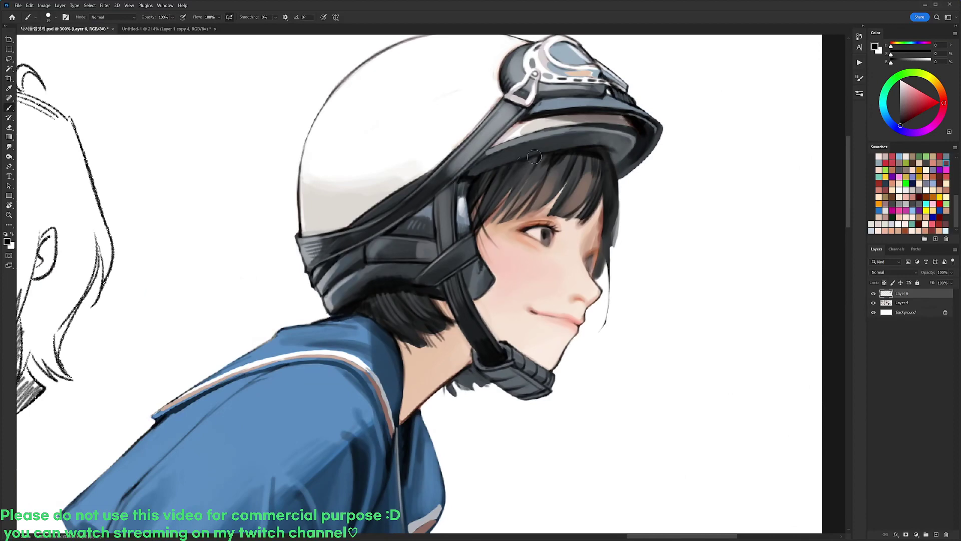
{"action": "right_click", "coordinate": [608, 144]}
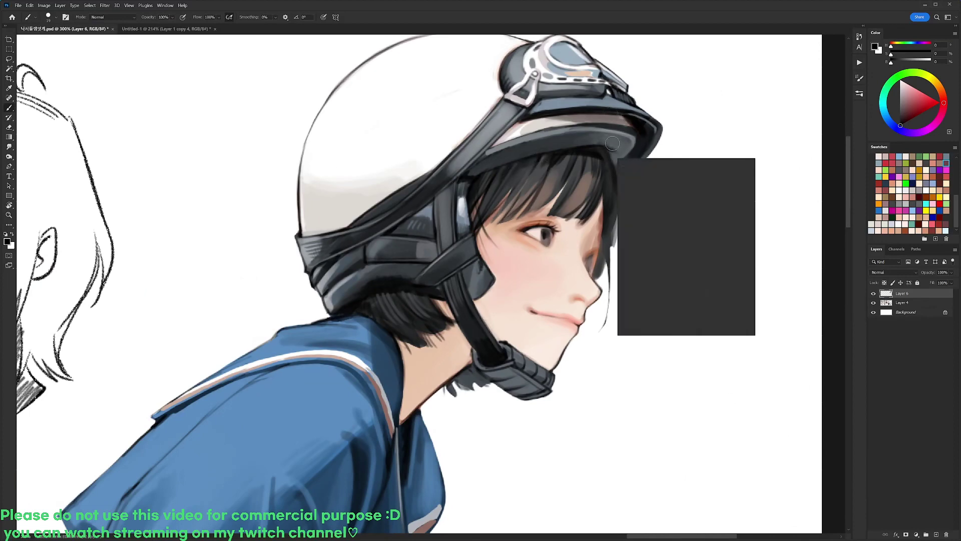
{"action": "left_click", "coordinate": [668, 227]}
{"action": "left_click", "coordinate": [560, 165], "text": "alt"}
{"action": "left_click", "coordinate": [561, 162], "text": "alt"}
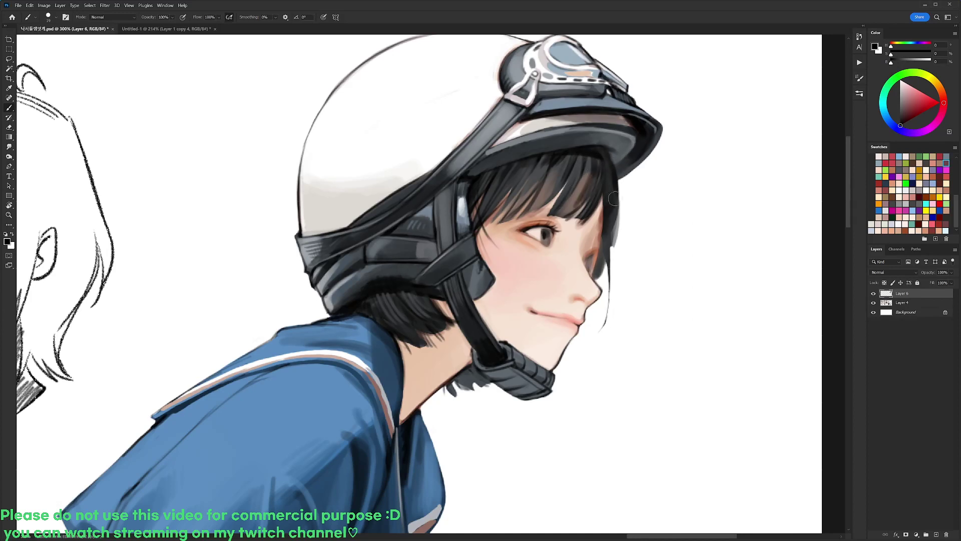
- Darken the hair lock on the far side of the face in black
{"action": "left_click", "coordinate": [616, 230], "text": "alt"}
{"action": "key", "text": "d"}
{"action": "mouse_move", "coordinate": [615, 198]}
{"action": "left_mouse_down"}
{"action": "mouse_move", "coordinate": [611, 246]}
{"action": "mouse_move", "coordinate": [619, 226]}
{"action": "mouse_move", "coordinate": [609, 202]}
{"action": "mouse_move", "coordinate": [568, 158]}
{"action": "left_mouse_up"}
{"action": "right_click", "coordinate": [609, 159]}
{"action": "left_click", "coordinate": [683, 231]}
- Paint the far eye with a sampled light skin tone and a black upper lid line
{"action": "key", "text": "r"}
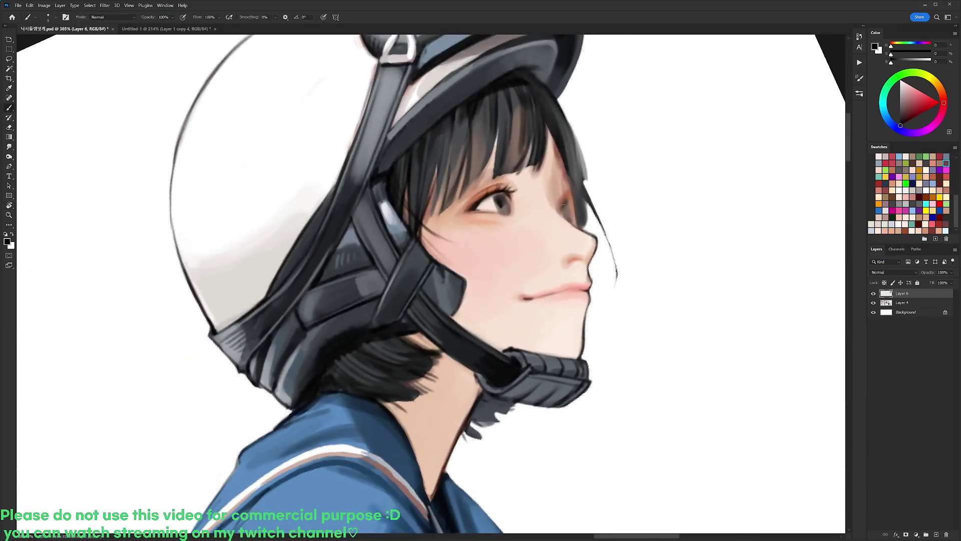
{"action": "left_click", "coordinate": [570, 205], "text": "alt"}
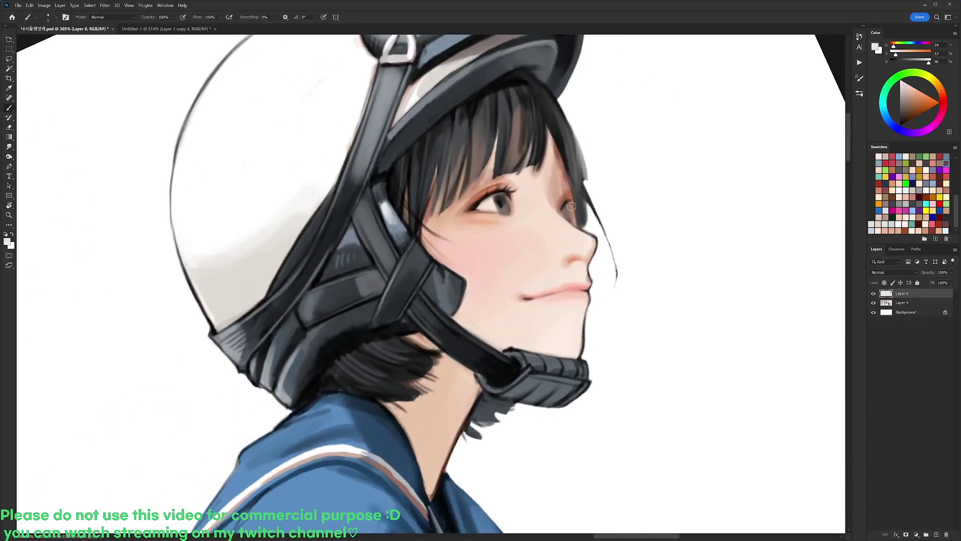
{"action": "key", "text": "d"}
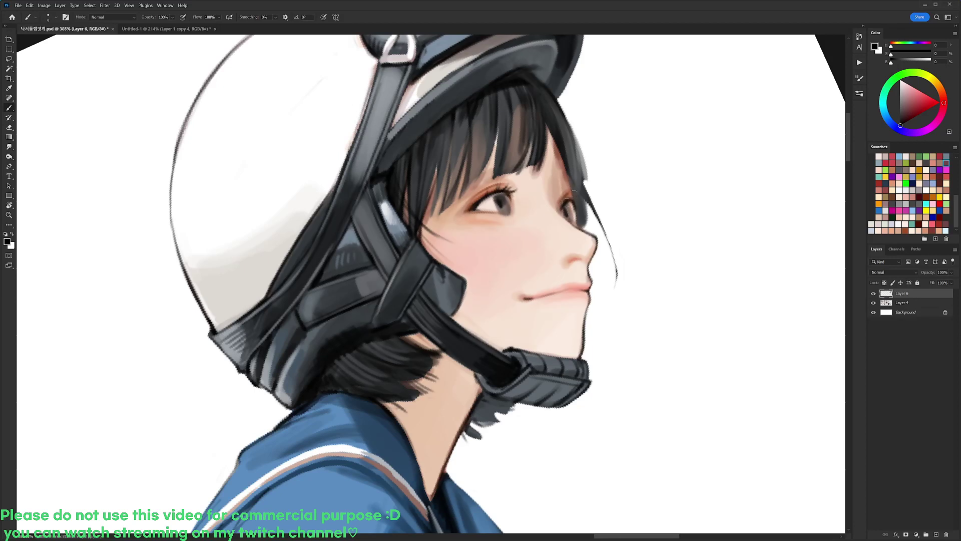
- Detail the far eye with sampled grey and skin tones and fine black lashes
{"action": "left_click", "coordinate": [575, 194], "text": "alt"}
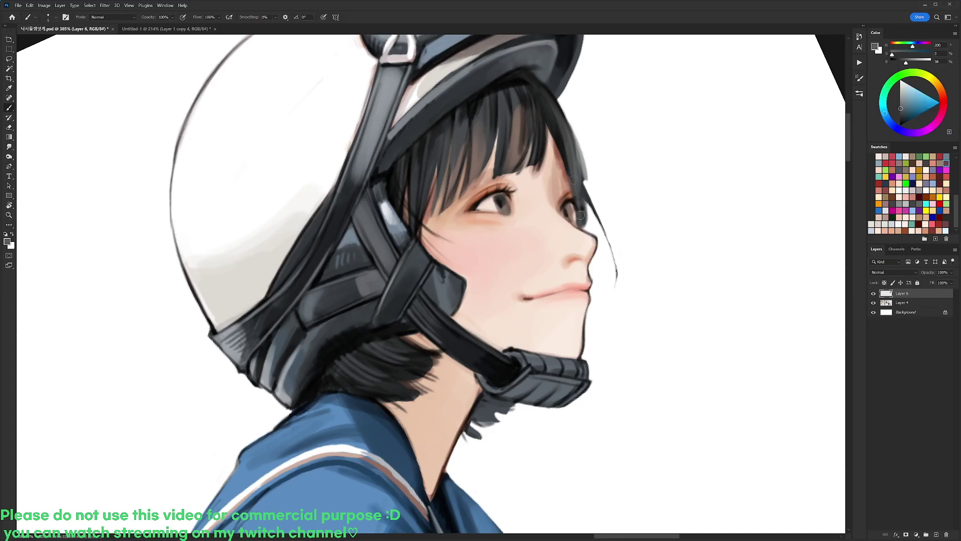
{"action": "left_click", "coordinate": [579, 207], "text": "alt"}
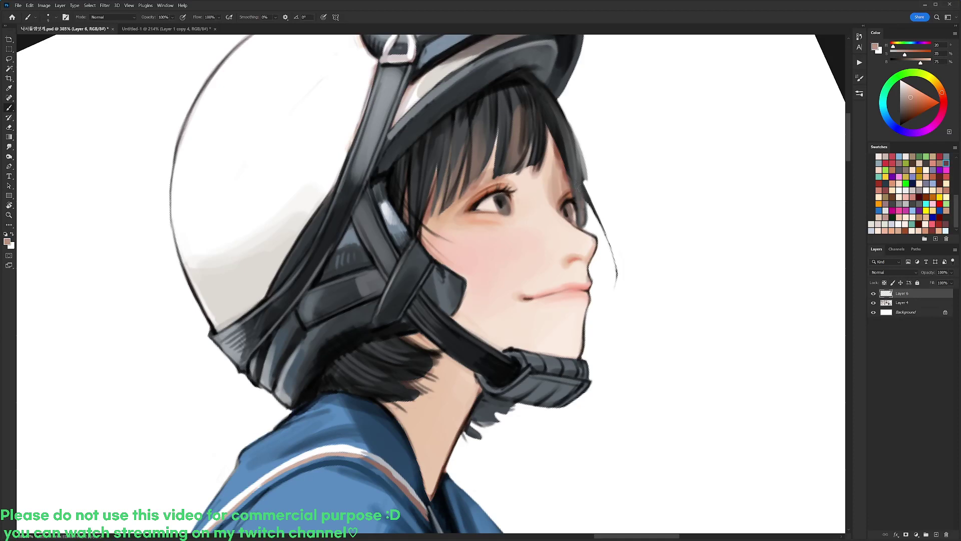
{"action": "key", "text": "d"}
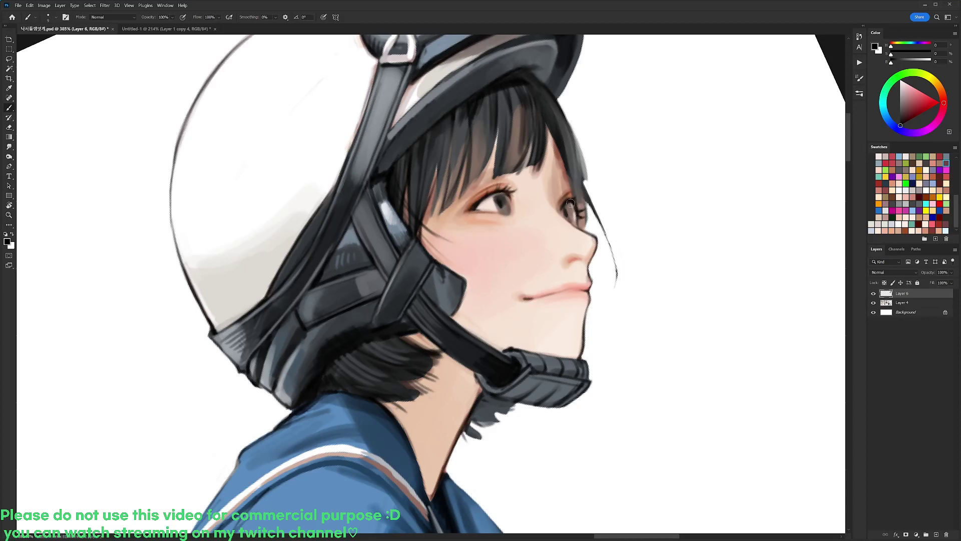
{"action": "left_click", "coordinate": [576, 213], "text": "alt"}
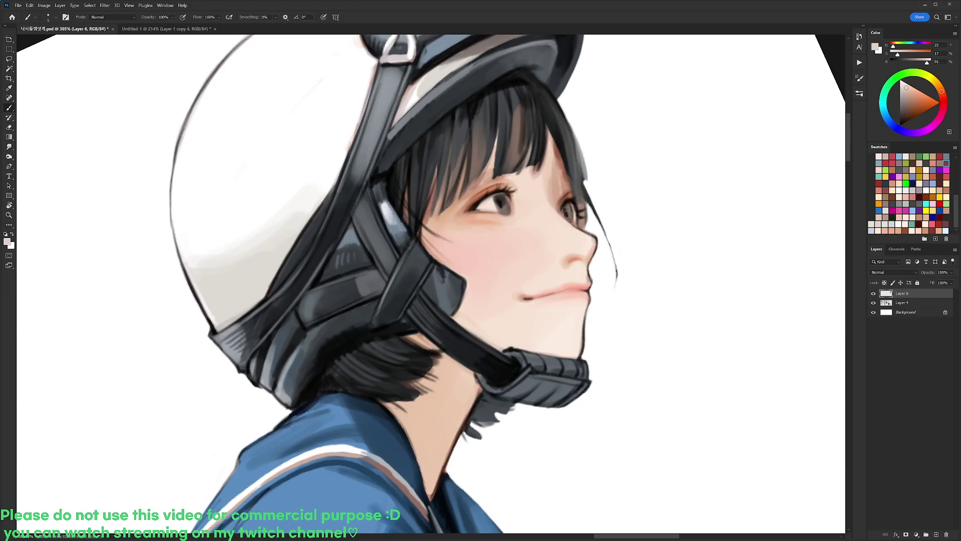
{"action": "key", "text": "d"}
- Retouch the skin between the bangs and the far eye with a wider brush and sampled skin tones
{"action": "key", "text": "r"}
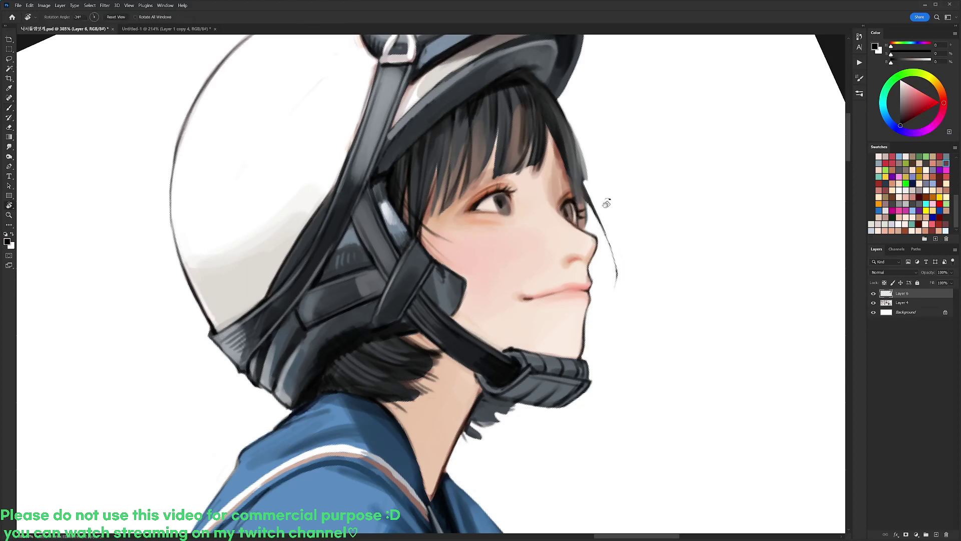
{"action": "mouse_move", "coordinate": [607, 202]}
{"action": "left_mouse_down"}
{"action": "mouse_move", "coordinate": [570, 172]}
{"action": "mouse_move", "coordinate": [566, 214]}
{"action": "mouse_move", "coordinate": [579, 227]}
{"action": "mouse_move", "coordinate": [585, 215]}
{"action": "left_mouse_up"}
{"action": "key", "text": "b"}
{"action": "key", "text": "r"}
{"action": "key", "text": "b"}
{"action": "right_click", "coordinate": [584, 165]}
{"action": "left_click", "coordinate": [625, 263]}
{"action": "left_click", "coordinate": [569, 217], "text": "alt"}
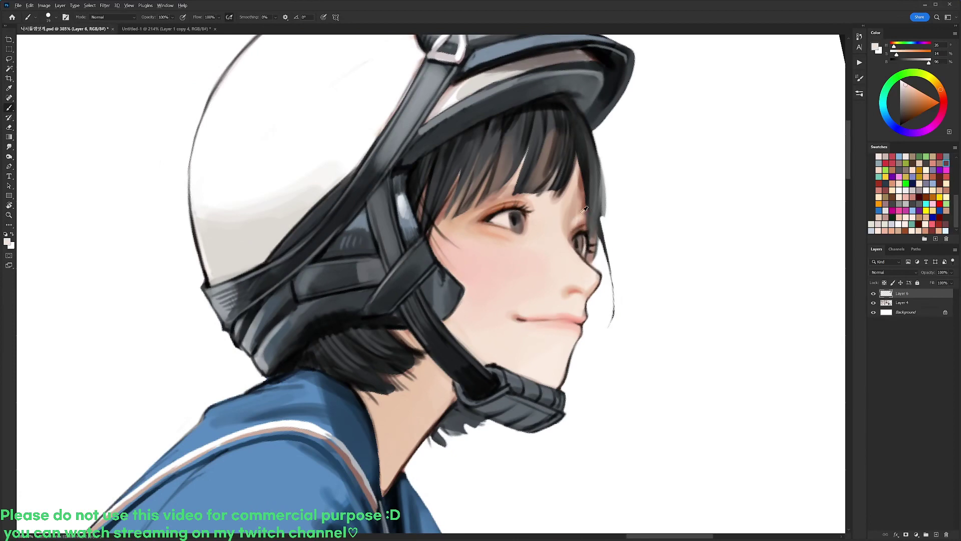
{"action": "left_click", "coordinate": [582, 206], "text": "alt"}
{"action": "left_click", "coordinate": [580, 204], "text": "alt"}
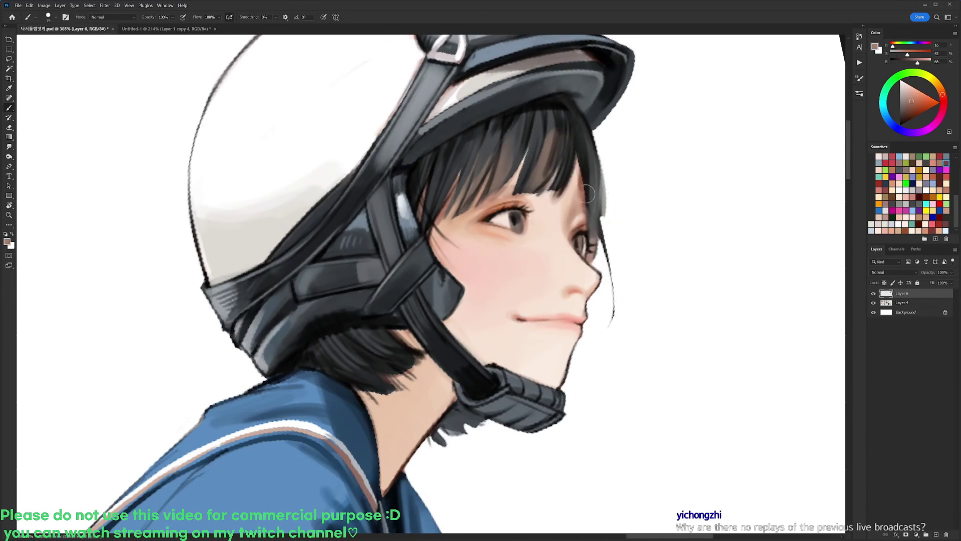
- Paint fine dark strands at the far end of the bangs with a thin brush and sampled hair tones
{"action": "left_click", "coordinate": [581, 143], "text": "alt"}
{"action": "right_click", "coordinate": [584, 146]}
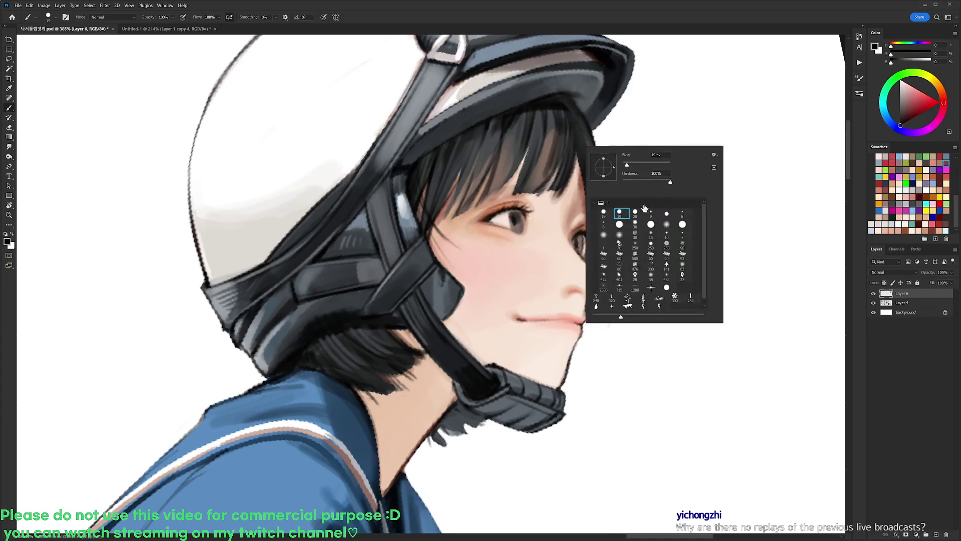
{"action": "left_click", "coordinate": [651, 214]}
{"action": "key", "text": "Return"}
{"action": "left_click", "coordinate": [581, 148], "text": "alt"}
{"action": "left_click_drag", "start_coordinate": [581, 145], "coordinate": [573, 216]}
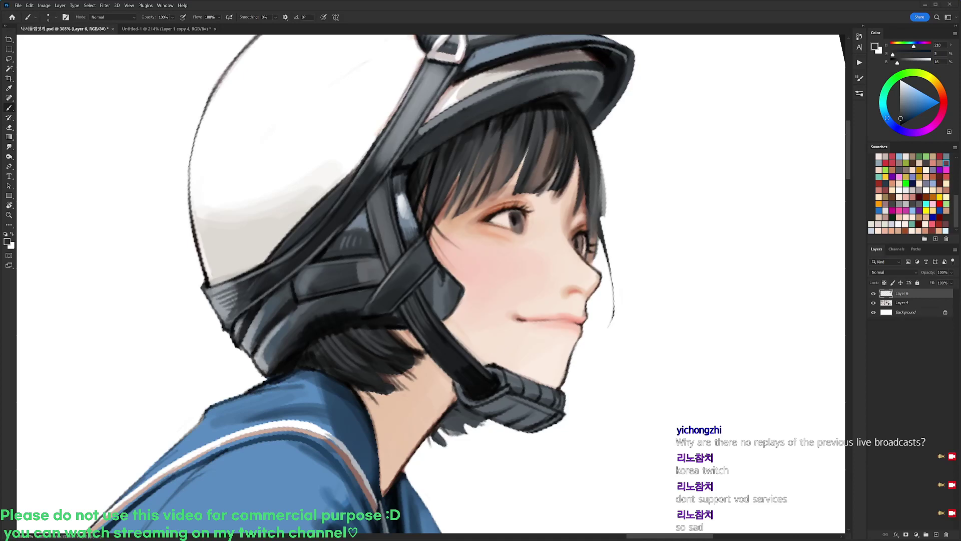
- Define the outer edge of the far-side hair lock with sampled black and trim it with the Eraser
{"action": "left_click", "coordinate": [593, 146], "text": "alt"}
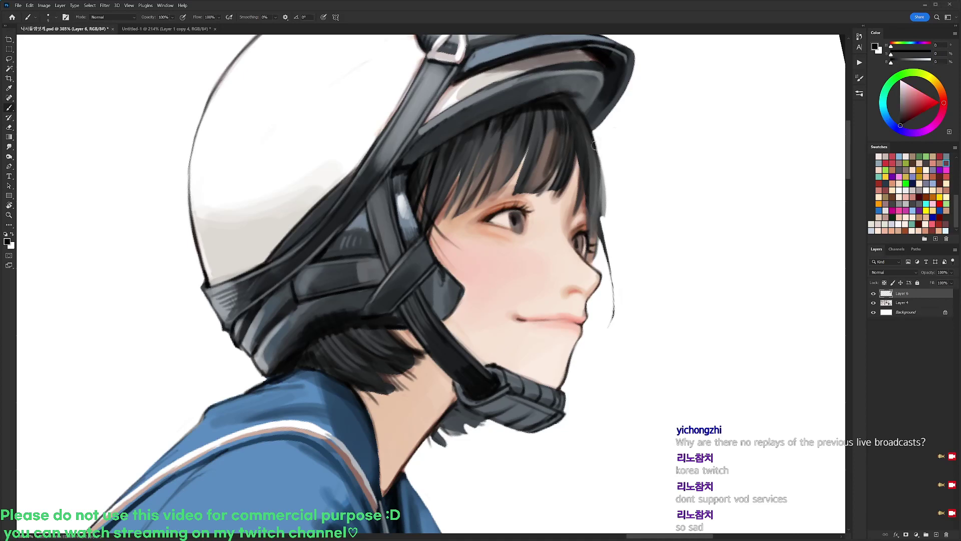
{"action": "left_click_drag", "start_coordinate": [591, 128], "coordinate": [606, 202]}
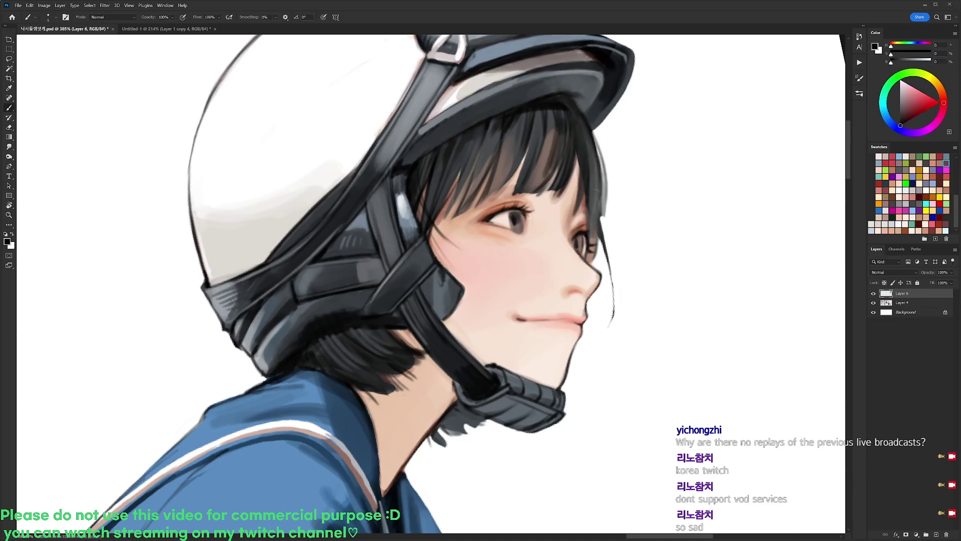
{"action": "key", "text": "e"}
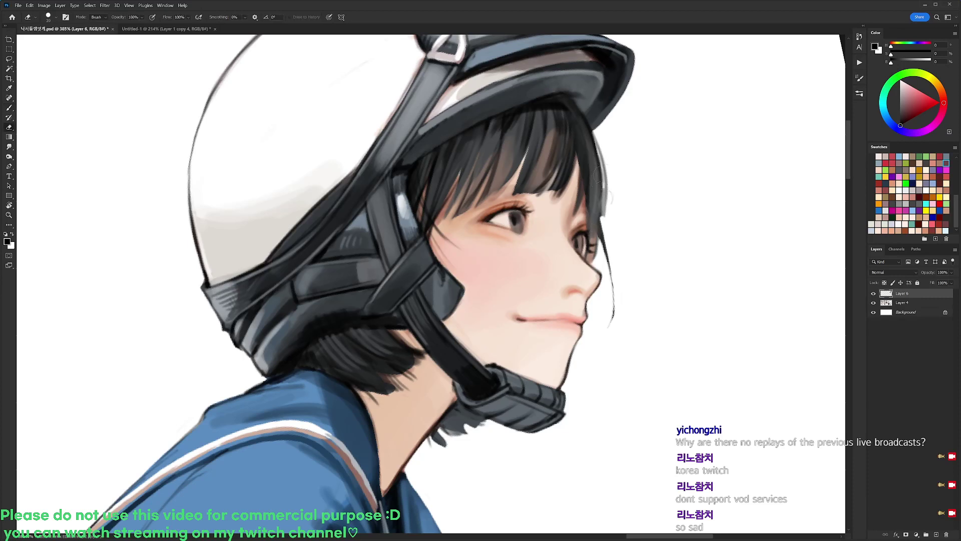
{"action": "key", "text": "b"}
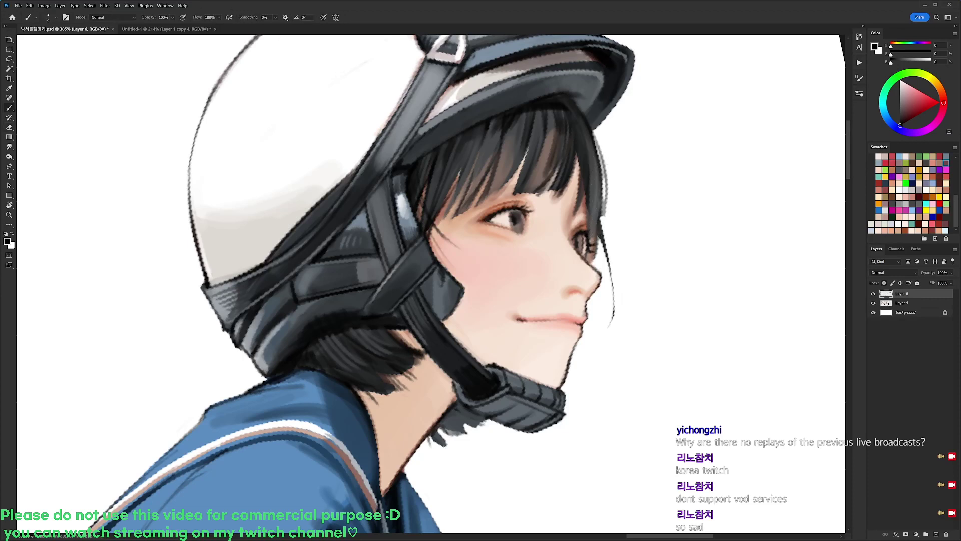
{"action": "key", "text": "e"}
{"action": "key", "text": "b"}
- Redraw the loose black strand hanging in front of the face and taper its end with the Eraser
{"action": "mouse_move", "coordinate": [599, 232]}
{"action": "left_mouse_down"}
{"action": "mouse_move", "coordinate": [618, 256]}
{"action": "mouse_move", "coordinate": [613, 322]}
{"action": "left_mouse_up"}
{"action": "key", "text": "e"}
{"action": "key", "text": "b"}
{"action": "key", "text": "e"}
{"action": "key", "text": "b"}
{"action": "mouse_move", "coordinate": [607, 249]}
{"action": "left_mouse_down"}
{"action": "mouse_move", "coordinate": [612, 318]}
{"action": "mouse_move", "coordinate": [613, 285]}
{"action": "left_mouse_up"}
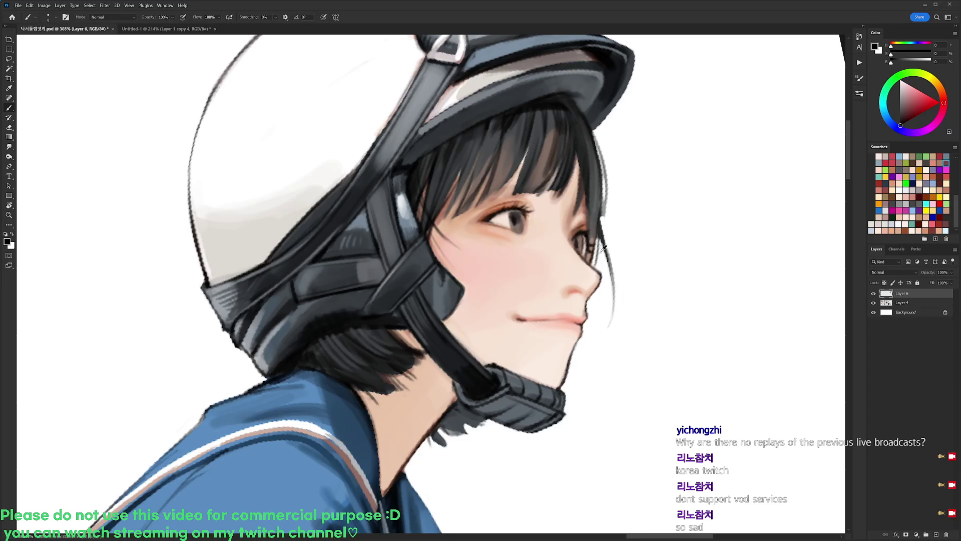
{"action": "left_click_drag", "start_coordinate": [601, 185], "coordinate": [604, 223]}
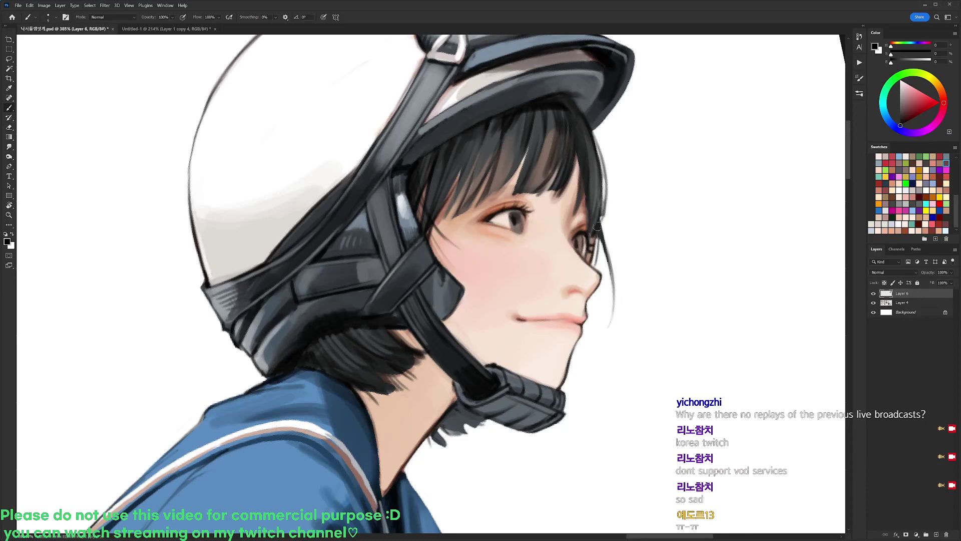
- Sketch a thin black line for the near eyebrow across the bangs
{"action": "key", "text": "r"}
{"action": "mouse_move", "coordinate": [593, 230]}
{"action": "left_mouse_down"}
{"action": "mouse_move", "coordinate": [600, 144]}
{"action": "mouse_move", "coordinate": [511, 98]}
{"action": "left_mouse_up"}
{"action": "key", "text": "b"}
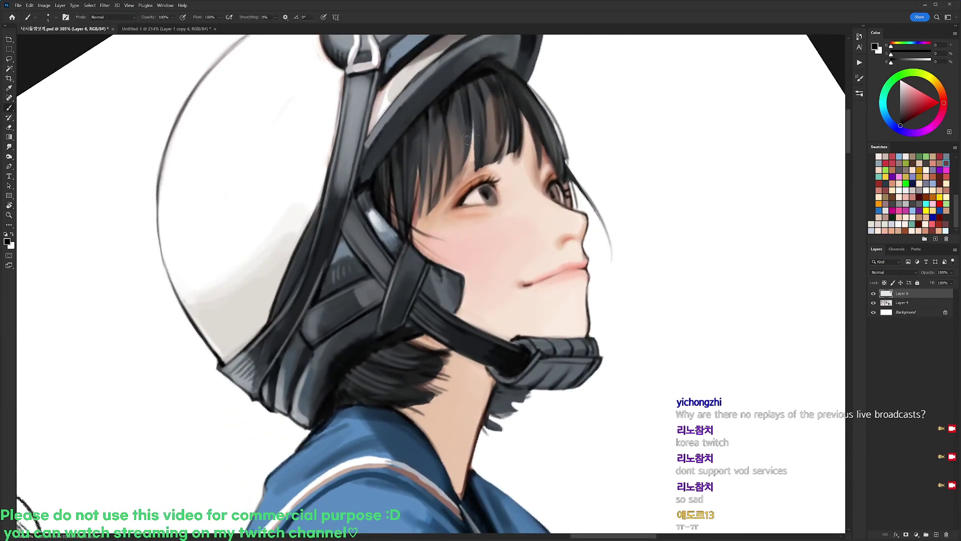
{"action": "left_click_drag", "start_coordinate": [432, 172], "coordinate": [475, 145]}
{"action": "key", "text": "r"}
{"action": "left_click_drag", "start_coordinate": [555, 195], "coordinate": [595, 268]}
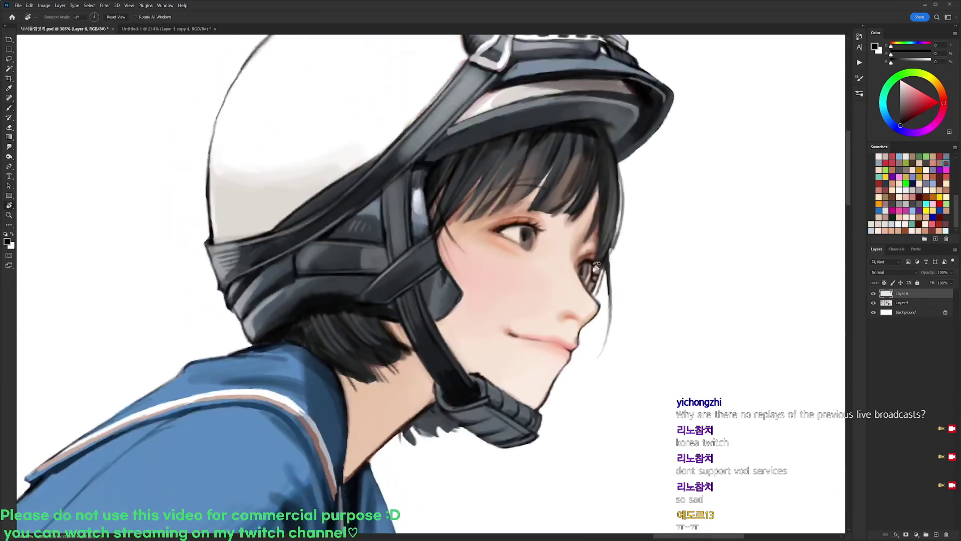
{"action": "left_click_drag", "start_coordinate": [607, 192], "coordinate": [570, 163]}
{"action": "key", "text": "b"}
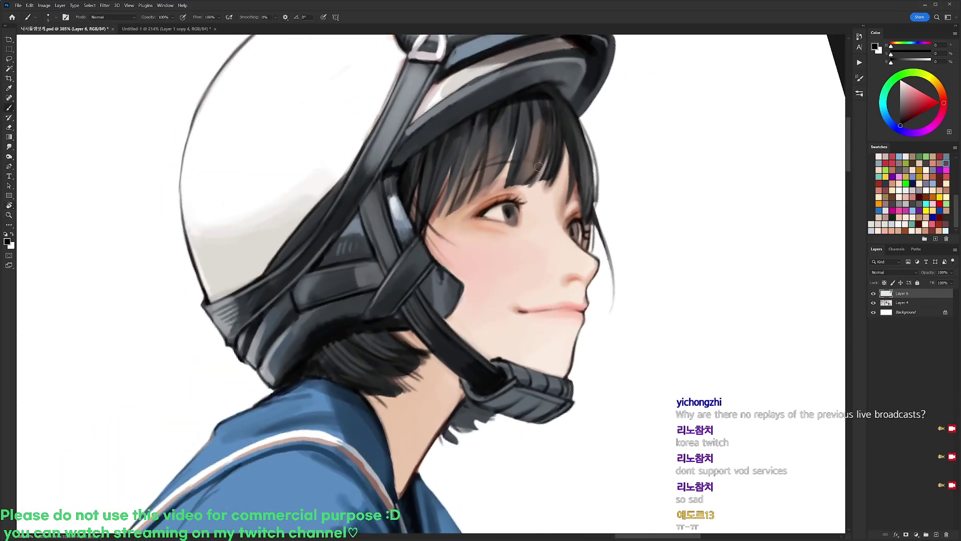
- Fill in the near eyebrow in black with a wider brush, mark the far eyebrow, and refine with a finer brush
{"action": "right_click", "coordinate": [538, 166]}
{"action": "left_click", "coordinate": [585, 233]}
{"action": "key", "text": "Return"}
{"action": "left_click_drag", "start_coordinate": [501, 158], "coordinate": [535, 165]}
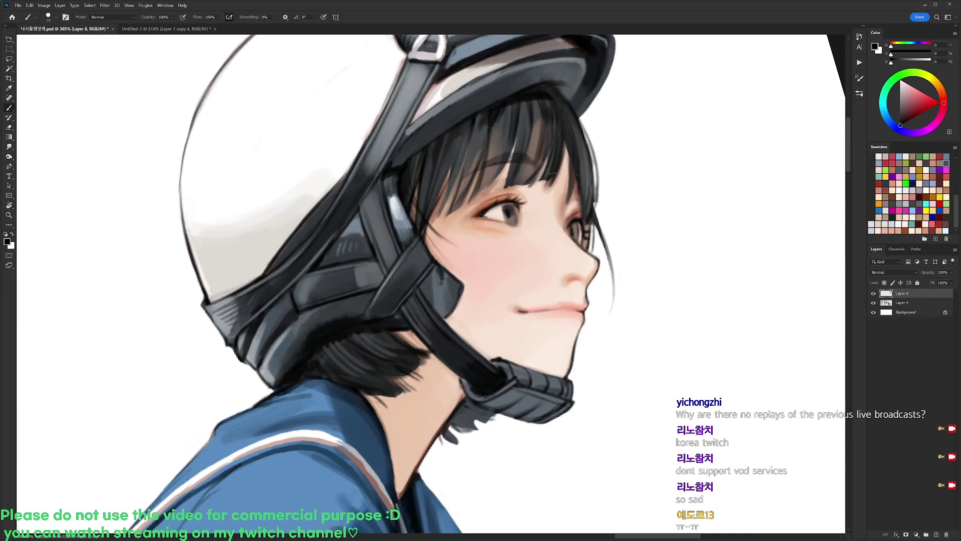
{"action": "mouse_move", "coordinate": [593, 176]}
{"action": "left_mouse_down"}
{"action": "mouse_move", "coordinate": [573, 200]}
{"action": "mouse_move", "coordinate": [590, 183]}
{"action": "left_mouse_up"}
{"action": "right_click", "coordinate": [590, 184]}
{"action": "left_click", "coordinate": [672, 221]}
{"action": "key", "text": "Return"}
{"action": "mouse_move", "coordinate": [511, 162]}
{"action": "left_mouse_down"}
{"action": "mouse_move", "coordinate": [526, 151]}
{"action": "mouse_move", "coordinate": [537, 165]}
{"action": "left_mouse_up"}
- Refine the mouth line with sampled skin and lip tones and black
{"action": "key", "text": "r"}
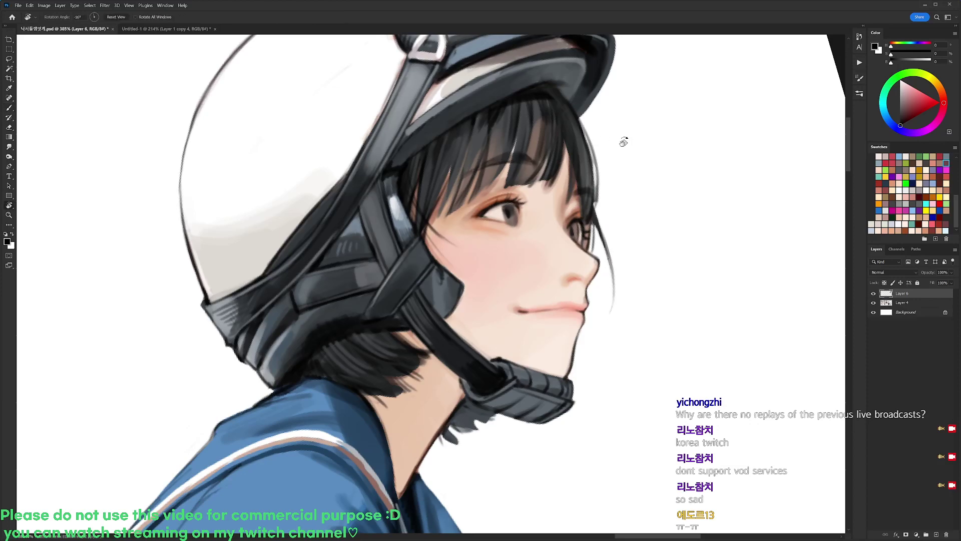
{"action": "left_click_drag", "start_coordinate": [625, 141], "coordinate": [664, 177]}
{"action": "scroll", "coordinate": [649, 225], "scroll_direction": "down", "scroll_amount": 5}
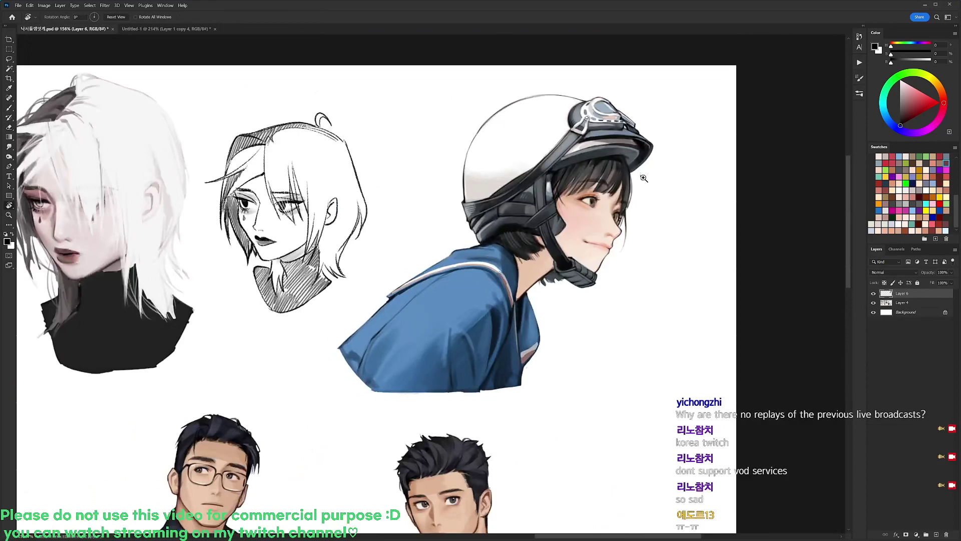
{"action": "scroll", "coordinate": [635, 180], "scroll_direction": "up", "scroll_amount": 4}
{"action": "left_click", "coordinate": [539, 299], "text": "alt"}
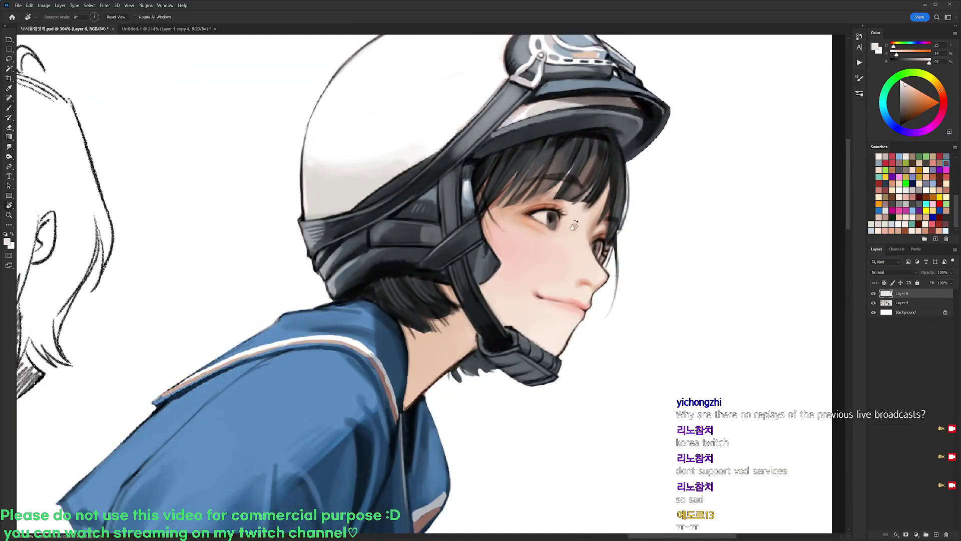
{"action": "mouse_move", "coordinate": [568, 226]}
{"action": "left_mouse_down"}
{"action": "mouse_move", "coordinate": [575, 246]}
{"action": "mouse_move", "coordinate": [430, 160]}
{"action": "left_mouse_up"}
{"action": "key", "text": "d"}
{"action": "key", "text": "b"}
{"action": "left_click", "coordinate": [493, 144], "text": "alt"}
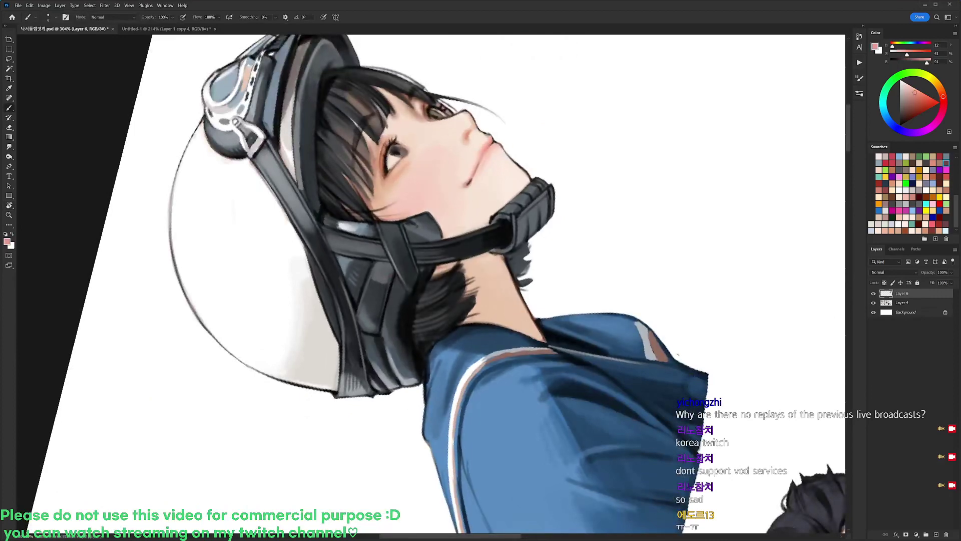
{"action": "key", "text": "d"}
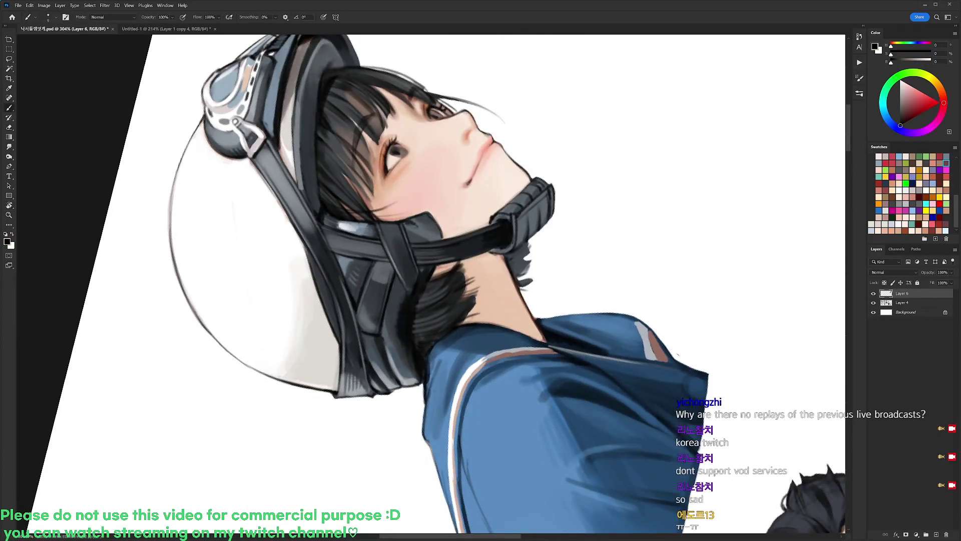
{"action": "key", "text": "r"}
{"action": "key", "text": "Escape"}
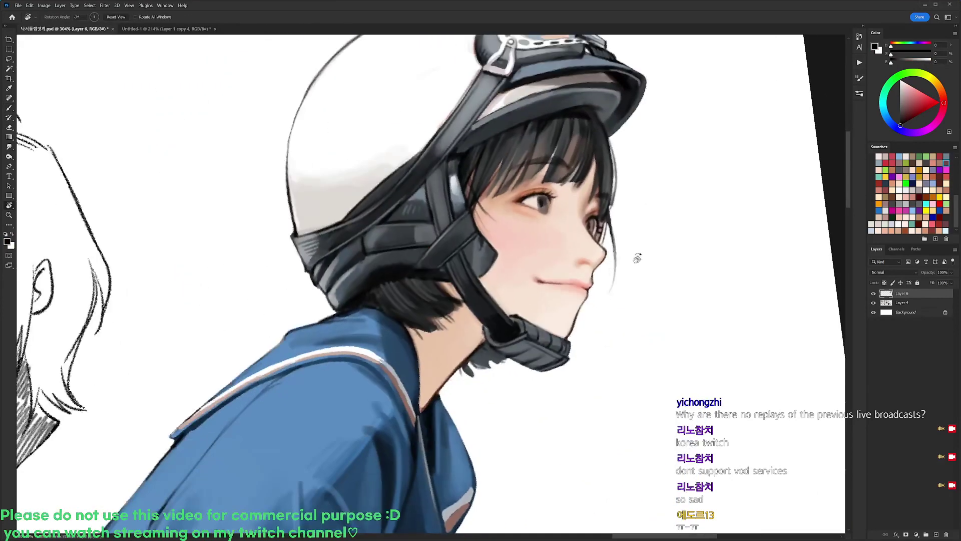
{"action": "key", "text": "b"}
- Draw fine diagonal blush lines on the near cheek in a more saturated pink based on the sampled skin tone
{"action": "left_click", "coordinate": [528, 229], "text": "alt"}
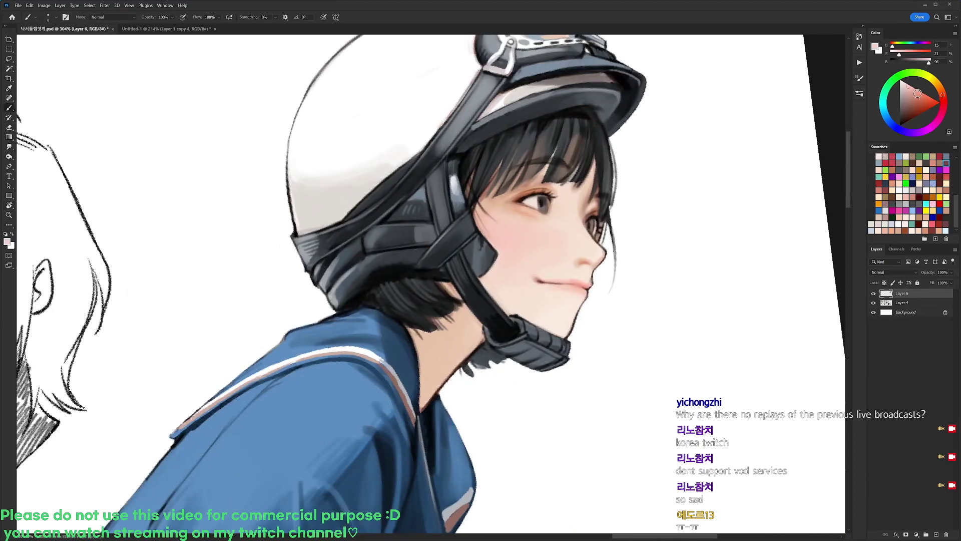
{"action": "left_click", "coordinate": [926, 93]}
{"action": "key", "text": "r"}
{"action": "left_click_drag", "start_coordinate": [564, 132], "coordinate": [573, 157]}
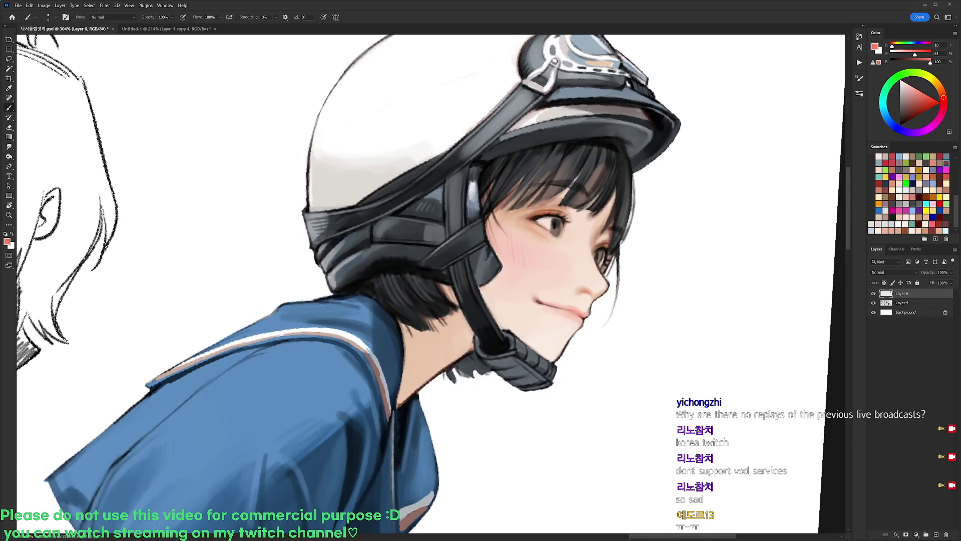
{"action": "key", "text": "r"}
{"action": "left_click_drag", "start_coordinate": [678, 210], "coordinate": [668, 131]}
- Retouch the skin around the eyes with a 45 px brush and sampled skin tones
{"action": "key", "text": "d"}
{"action": "key", "text": "b"}
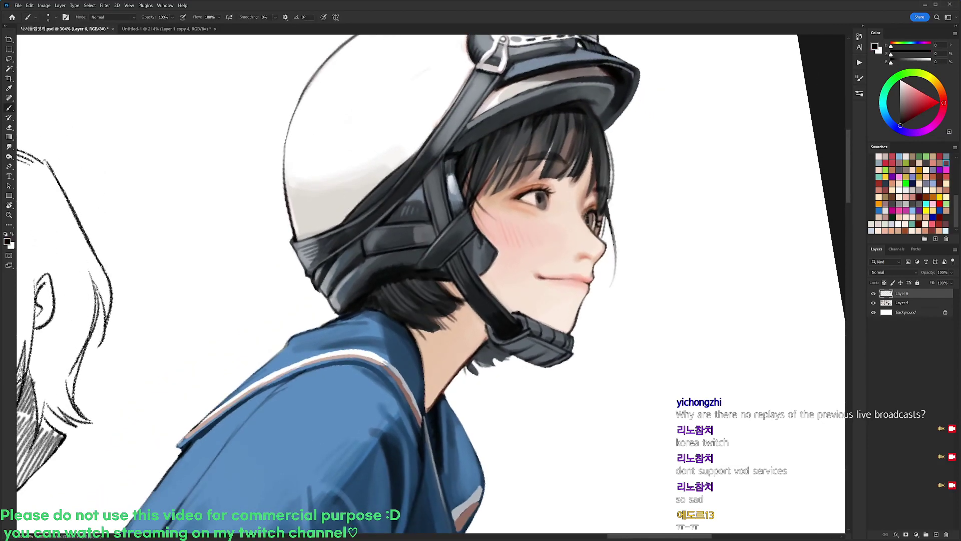
{"action": "left_click", "coordinate": [590, 223], "text": "alt"}
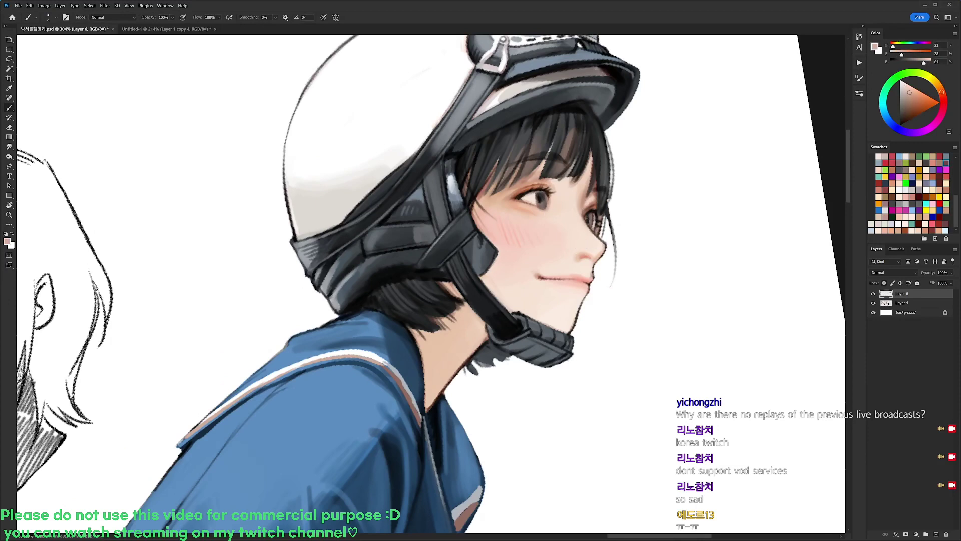
{"action": "right_click", "coordinate": [581, 163]}
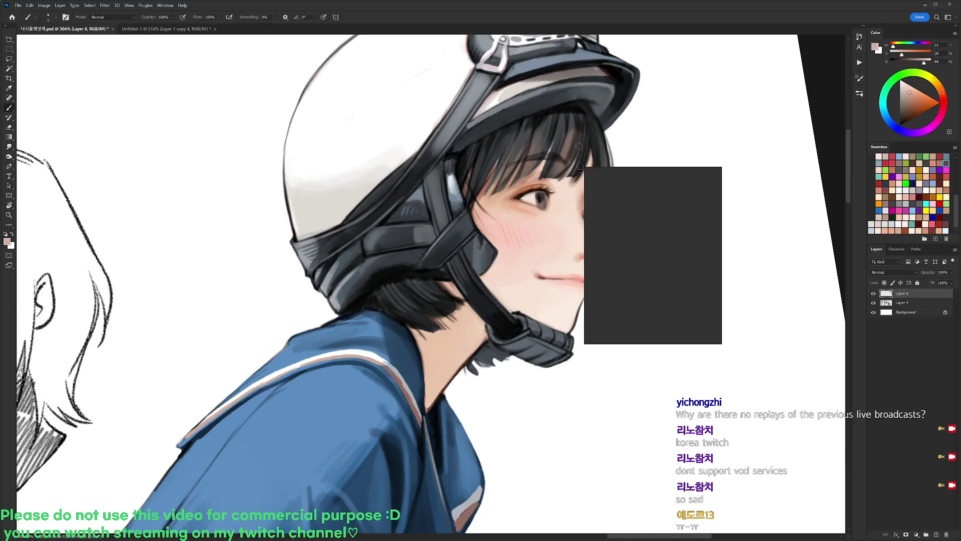
{"action": "left_click", "coordinate": [617, 234]}
{"action": "left_click", "coordinate": [631, 185]}
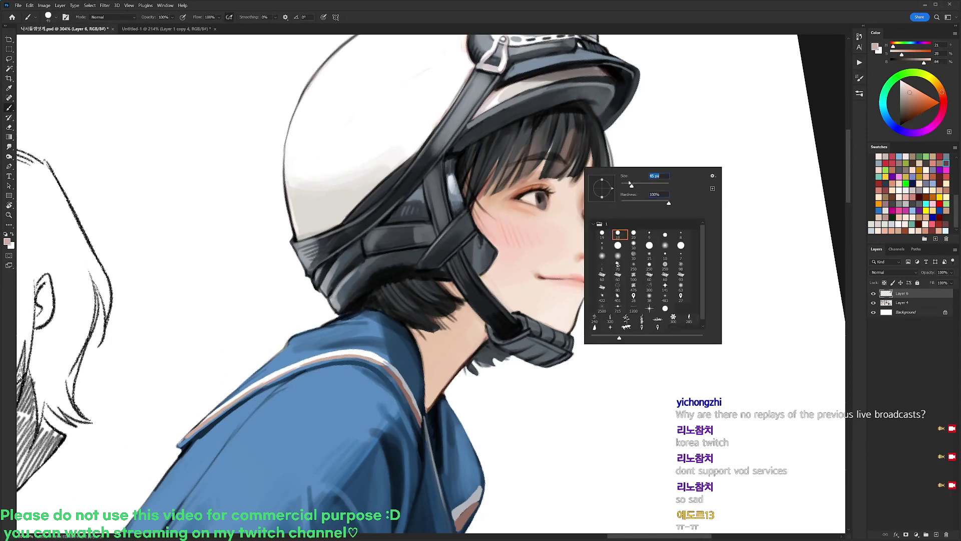
{"action": "left_click", "coordinate": [551, 181], "text": "alt"}
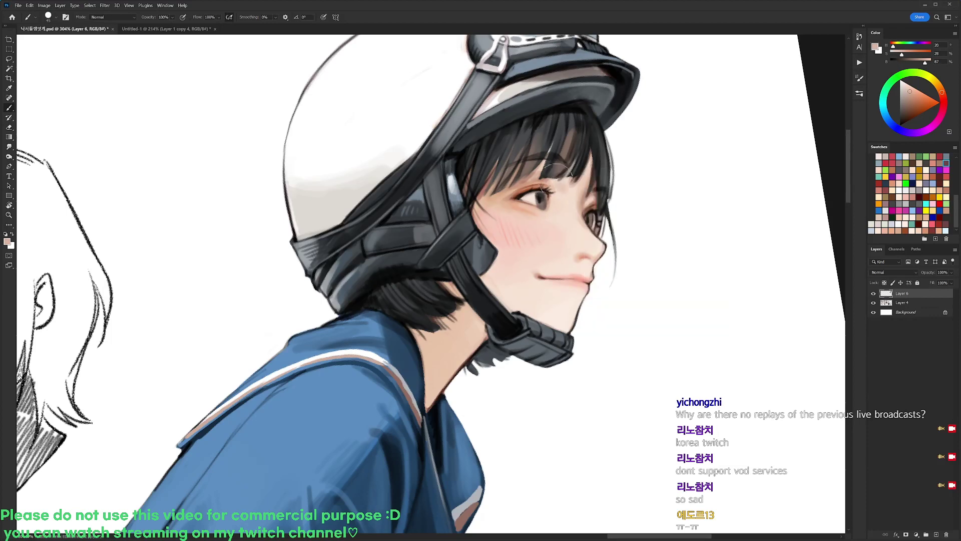
{"action": "left_click", "coordinate": [563, 205], "text": "alt"}
{"action": "left_click", "coordinate": [568, 199], "text": "alt"}
{"action": "key", "text": "r"}
{"action": "left_click_drag", "start_coordinate": [604, 244], "coordinate": [564, 208]}
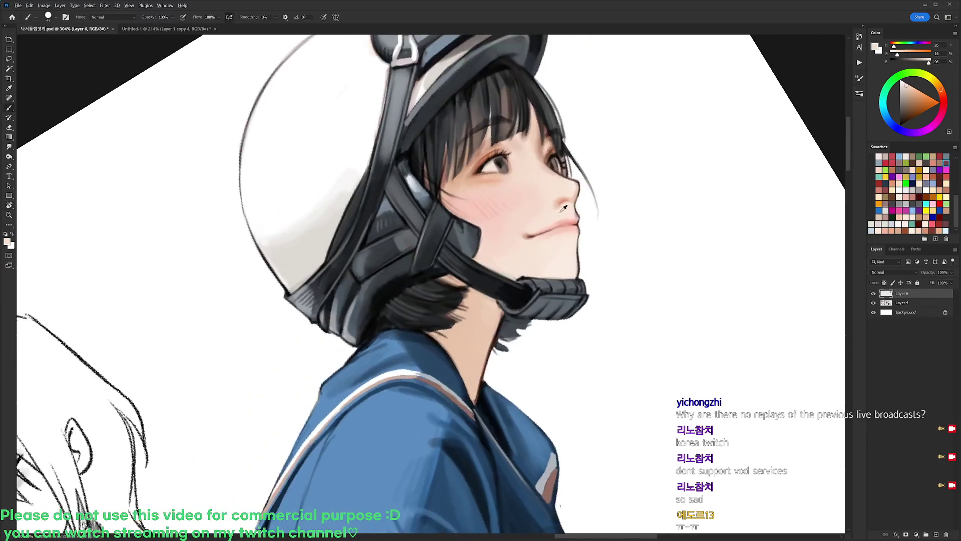
- Switch to a finer brush preset and refine the near eye's upper lash line in black
{"action": "right_click", "coordinate": [559, 166]}
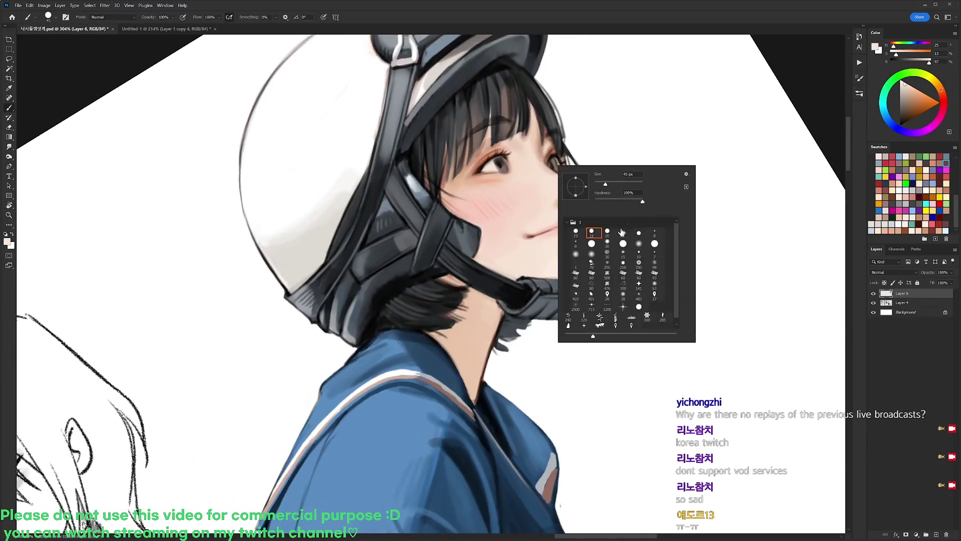
{"action": "left_click", "coordinate": [621, 232]}
{"action": "left_click", "coordinate": [637, 123], "text": "alt"}
{"action": "scroll", "coordinate": [507, 152], "scroll_direction": "up", "scroll_amount": 2}
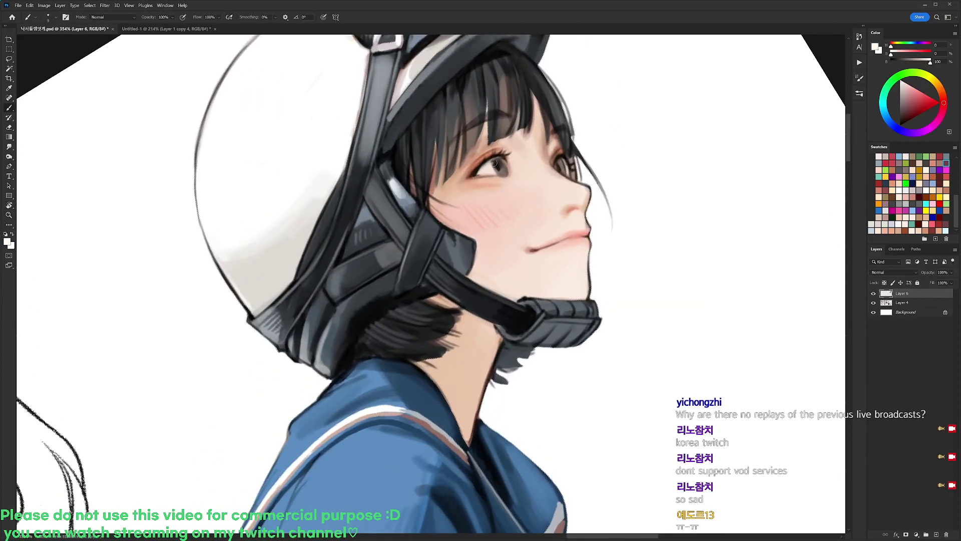
{"action": "key", "text": "r"}
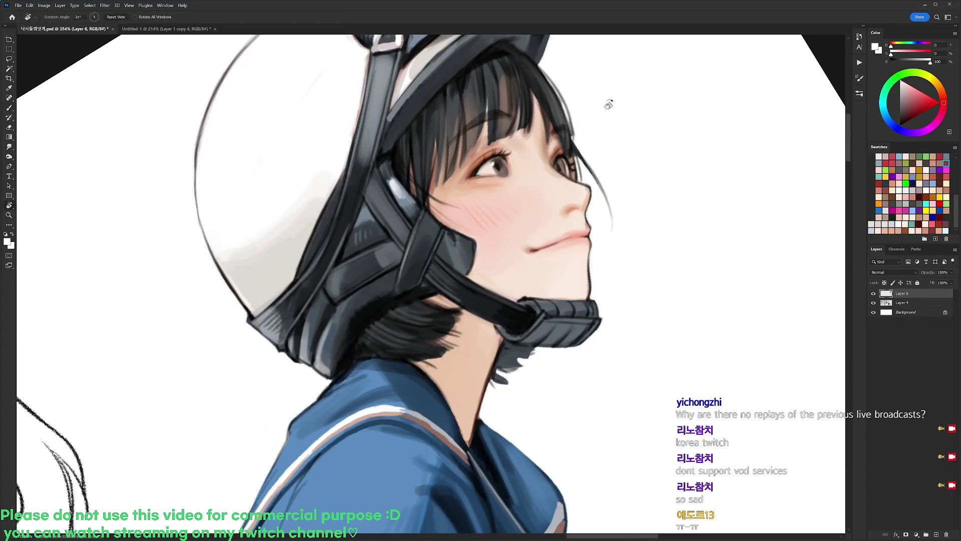
{"action": "left_click_drag", "start_coordinate": [609, 103], "coordinate": [651, 199]}
{"action": "key", "text": "d"}
{"action": "mouse_move", "coordinate": [538, 203]}
{"action": "left_mouse_down"}
{"action": "mouse_move", "coordinate": [591, 200]}
{"action": "mouse_move", "coordinate": [608, 273]}
{"action": "left_mouse_up"}
{"action": "key", "text": "r"}
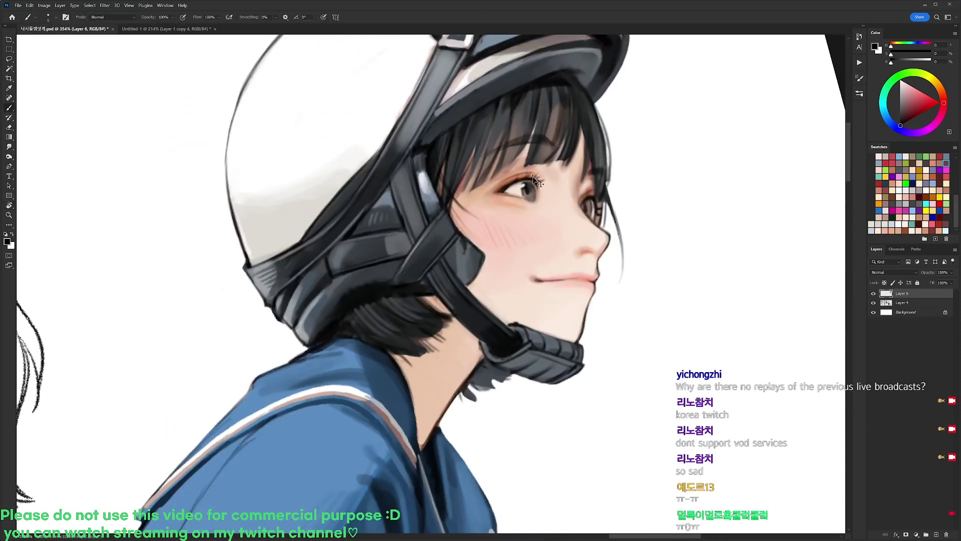
{"action": "left_click_drag", "start_coordinate": [561, 178], "coordinate": [505, 180]}
- Refine the lashes and outline of the near eye with black and a sampled reddish brown
{"action": "key", "text": "r"}
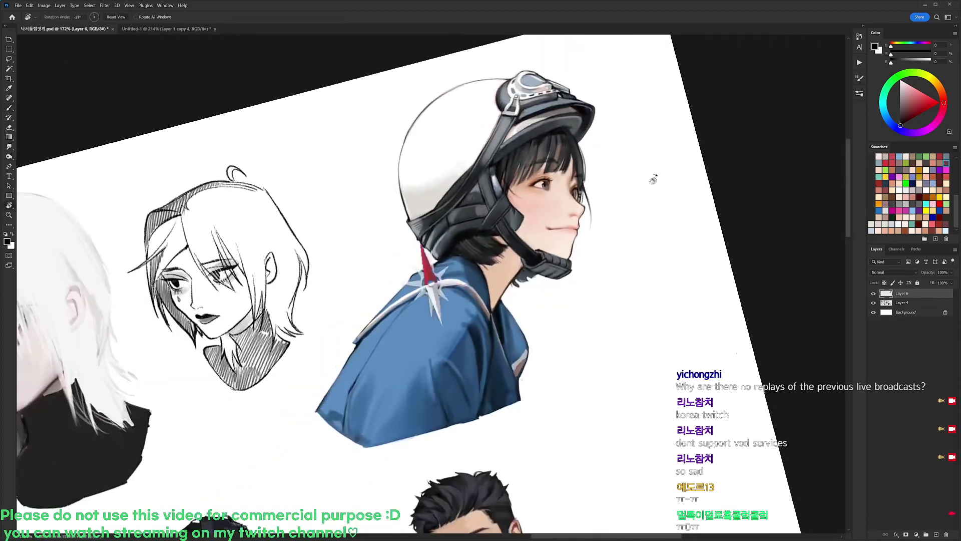
{"action": "left_click_drag", "start_coordinate": [655, 178], "coordinate": [601, 294]}
{"action": "key", "text": "ctrl+space"}
{"action": "left_click_drag", "start_coordinate": [586, 248], "coordinate": [646, 245]}
{"action": "key", "text": "r"}
{"action": "left_click_drag", "start_coordinate": [643, 240], "coordinate": [552, 156]}
{"action": "left_click", "coordinate": [565, 315], "text": "alt"}
{"action": "key", "text": "r"}
{"action": "key", "text": "d"}
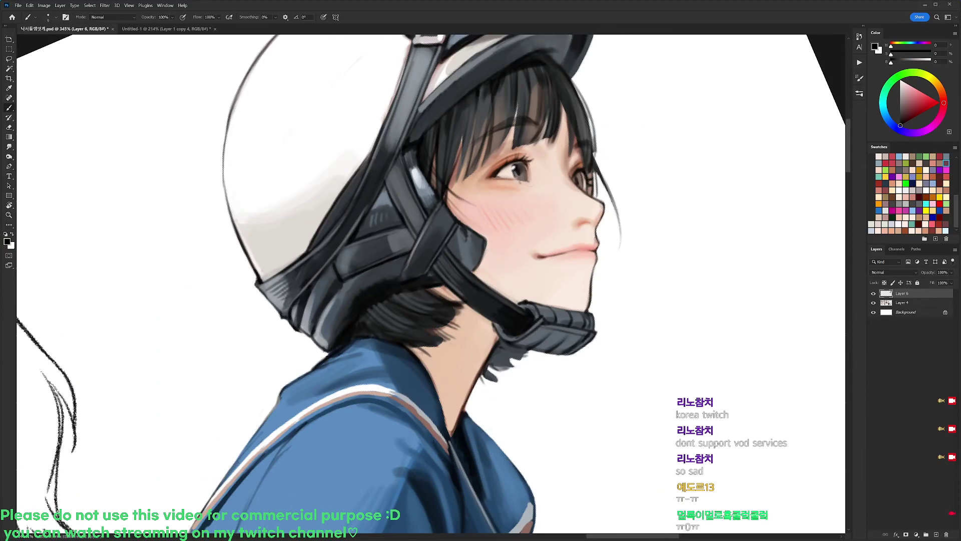
{"action": "key", "text": "r"}
{"action": "left_click_drag", "start_coordinate": [654, 165], "coordinate": [652, 199]}
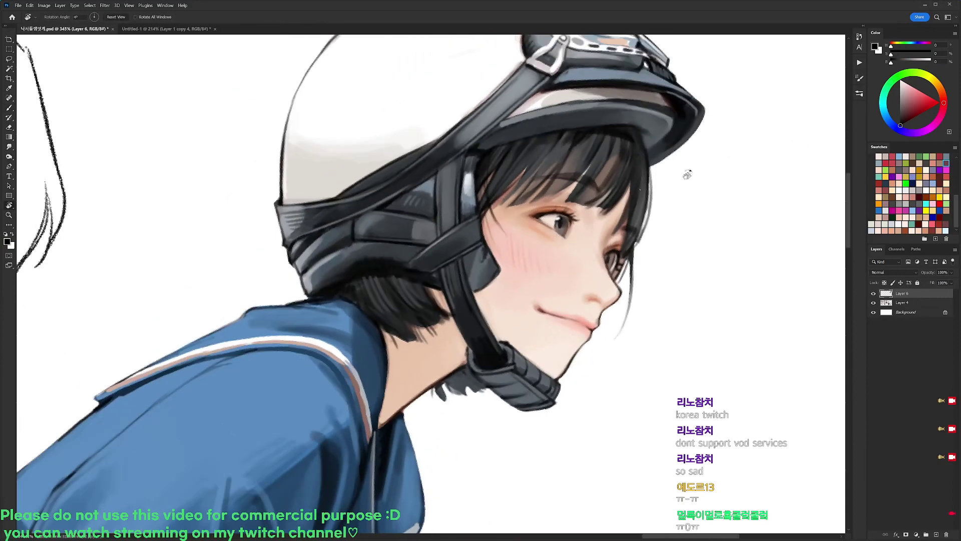
{"action": "left_click", "coordinate": [550, 205], "text": "alt"}
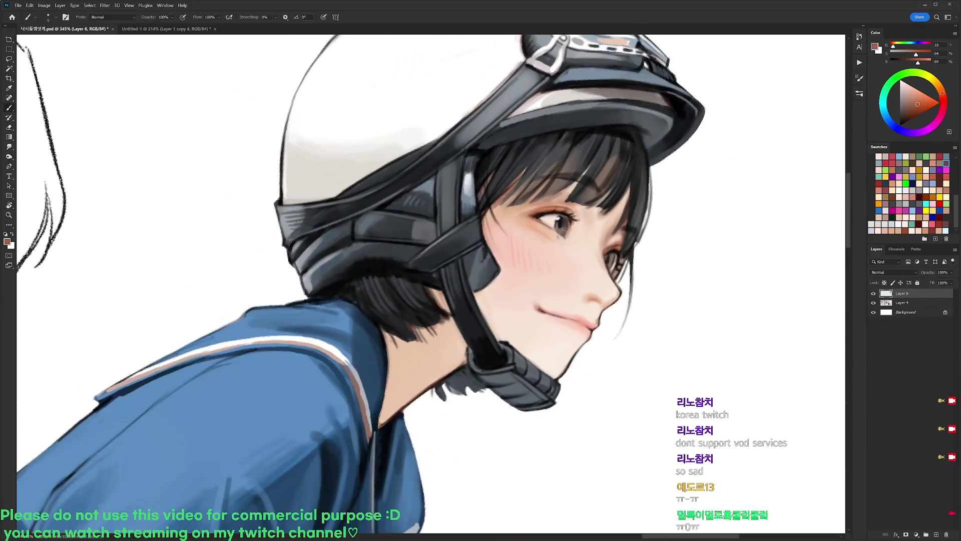
{"action": "left_click_drag", "start_coordinate": [573, 229], "coordinate": [566, 240]}
{"action": "left_click", "coordinate": [557, 213], "text": "alt"}
- Touch up both eyes with fine strokes in black and sampled skin and brown tones
{"action": "scroll", "coordinate": [602, 224], "scroll_direction": "down", "scroll_amount": 3}
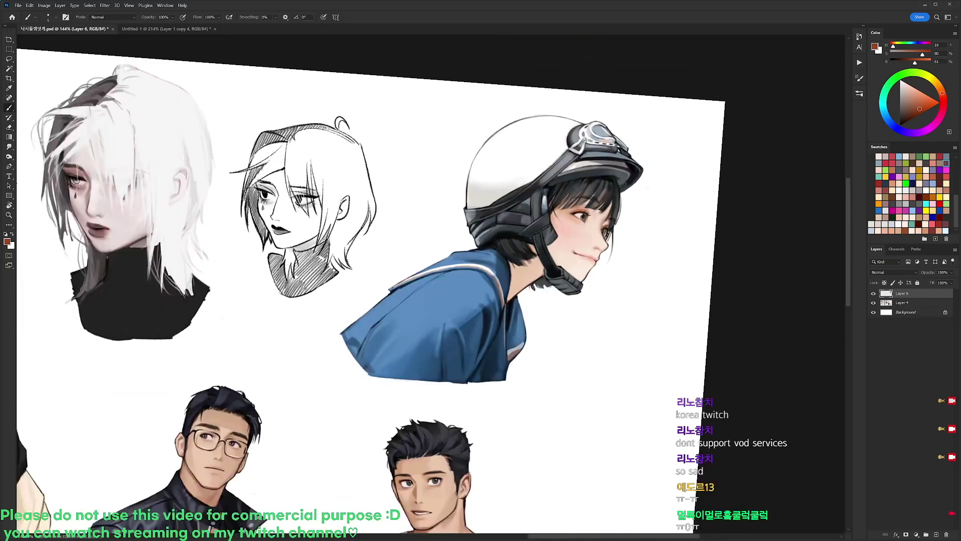
{"action": "scroll", "coordinate": [623, 223], "scroll_direction": "up", "scroll_amount": 3}
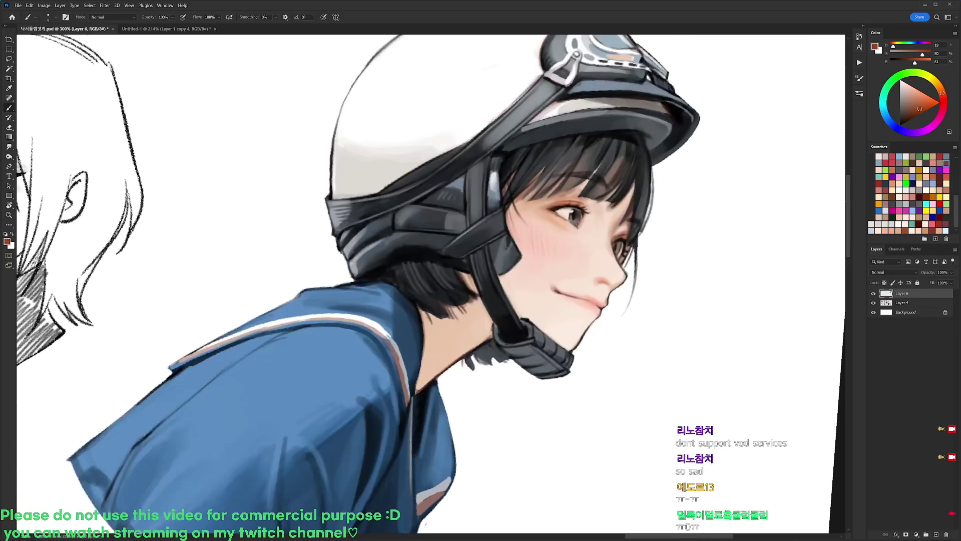
{"action": "left_click", "coordinate": [573, 211], "text": "alt"}
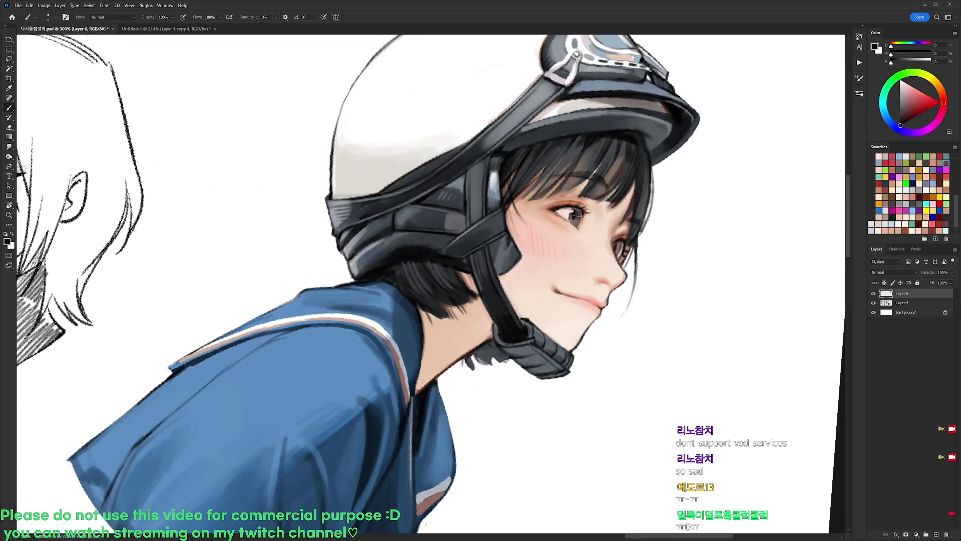
{"action": "left_click", "coordinate": [568, 210], "text": "alt"}
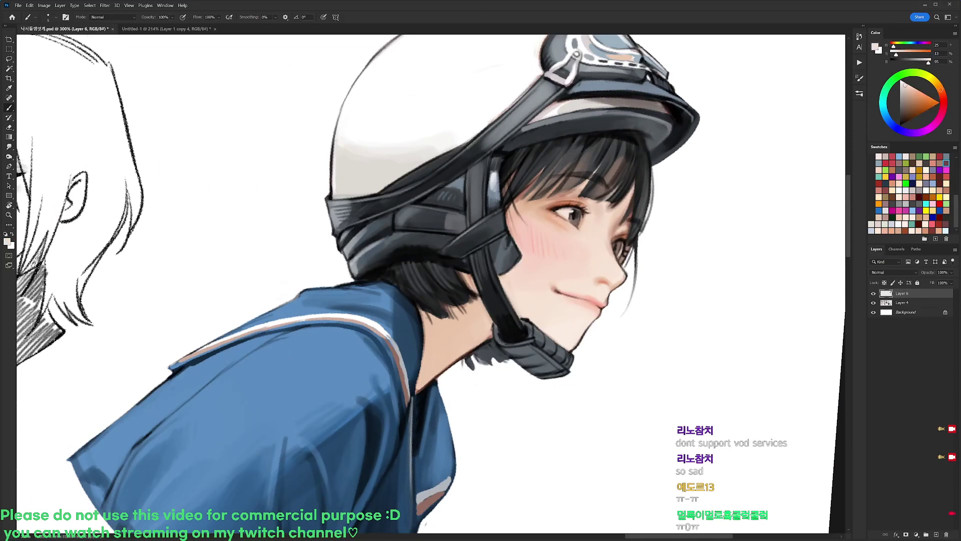
{"action": "left_click", "coordinate": [621, 236], "text": "alt"}
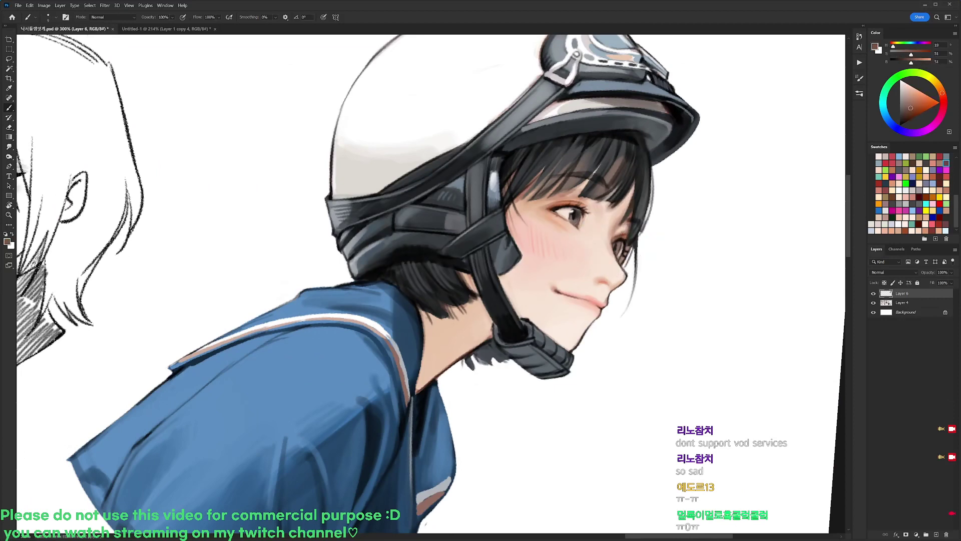
{"action": "scroll", "coordinate": [616, 199], "scroll_direction": "down", "scroll_amount": 3}
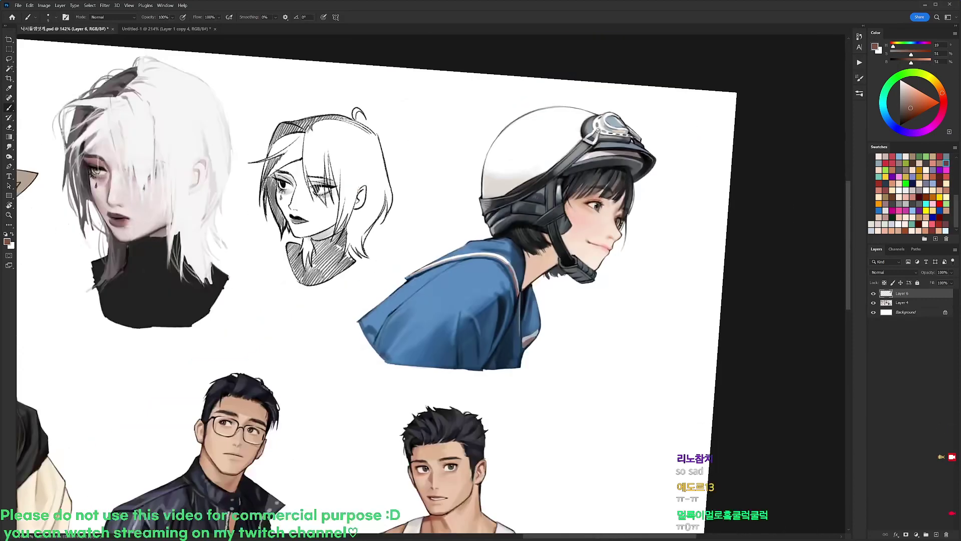
{"action": "scroll", "coordinate": [616, 202], "scroll_direction": "up", "scroll_amount": 3}
{"action": "left_click", "coordinate": [574, 205], "text": "alt"}
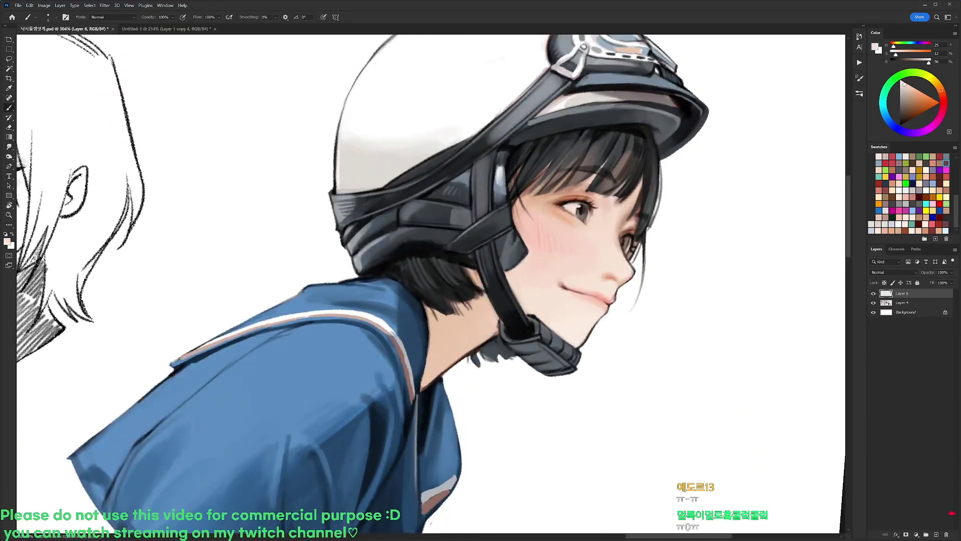
{"action": "key", "text": "d"}
{"action": "scroll", "coordinate": [636, 180], "scroll_direction": "down", "scroll_amount": 3}
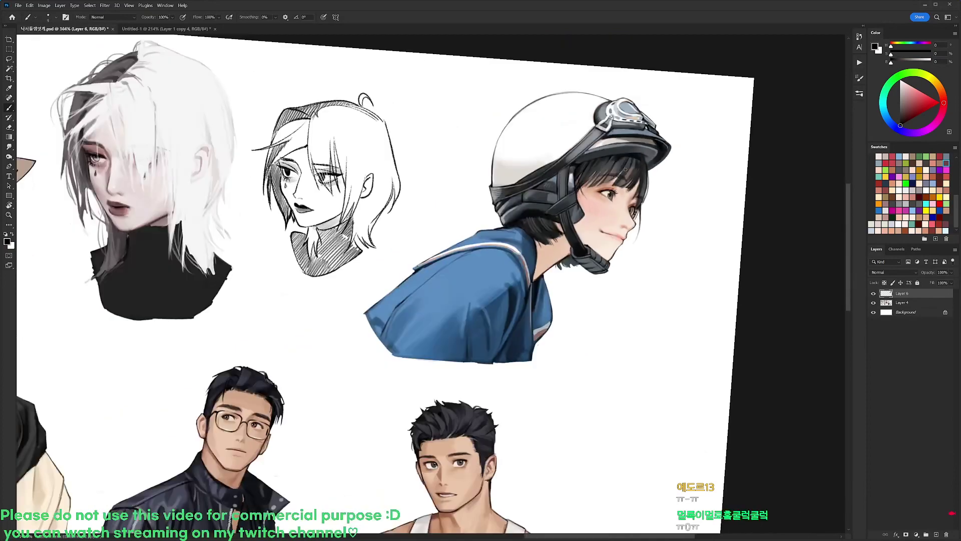
- Reset the canvas rotation and draw thin black hair strands falling from the bangs over the near cheek
{"action": "key", "text": "r"}
{"action": "key", "text": "Escape"}
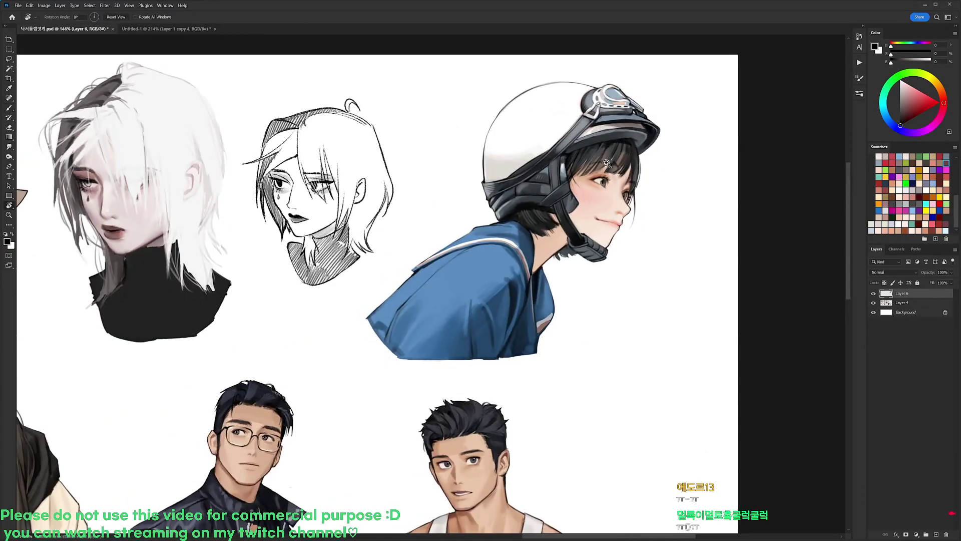
{"action": "scroll", "coordinate": [616, 202], "scroll_direction": "up", "scroll_amount": 3}
{"action": "key", "text": "b"}
{"action": "mouse_move", "coordinate": [576, 173]}
{"action": "left_mouse_down"}
{"action": "mouse_move", "coordinate": [561, 197]}
{"action": "mouse_move", "coordinate": [563, 222]}
{"action": "left_mouse_up"}
{"action": "key", "text": "ctrl+z"}
{"action": "left_click_drag", "start_coordinate": [566, 155], "coordinate": [567, 244]}
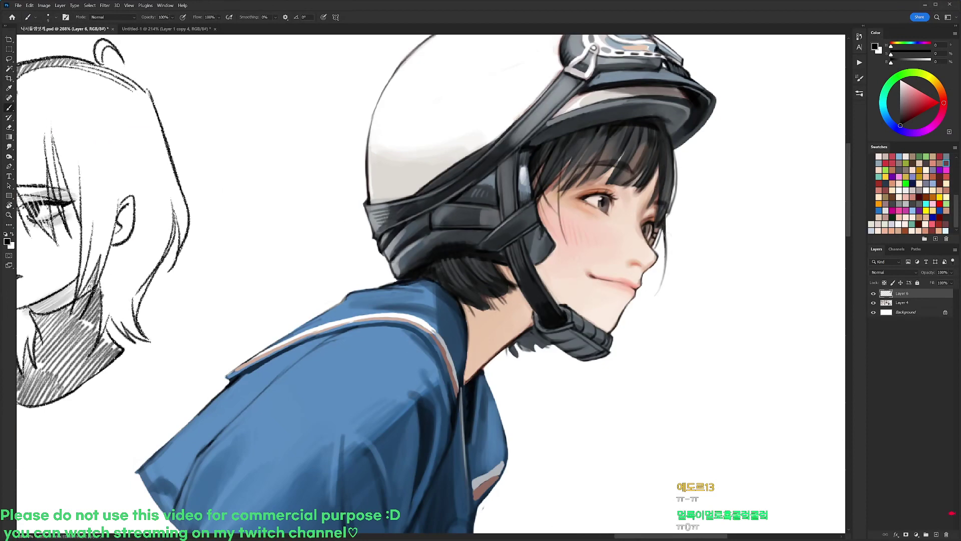
{"action": "left_click_drag", "start_coordinate": [553, 165], "coordinate": [563, 224]}
- Add fine stray hairs at the nape over the collar in black and white
{"action": "left_click_drag", "start_coordinate": [443, 265], "coordinate": [459, 319]}
{"action": "key", "text": "x"}
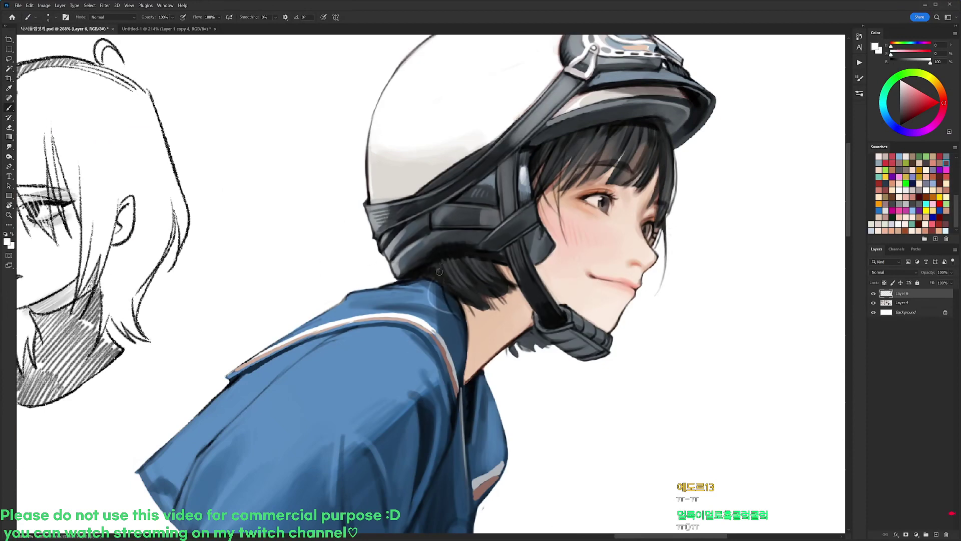
{"action": "left_click_drag", "start_coordinate": [437, 270], "coordinate": [454, 316]}
{"action": "left_click_drag", "start_coordinate": [428, 280], "coordinate": [455, 297]}
{"action": "key", "text": "x"}
- Draw thin, loose black hair strands hanging in front of the face
{"action": "left_click_drag", "start_coordinate": [668, 211], "coordinate": [663, 262]}
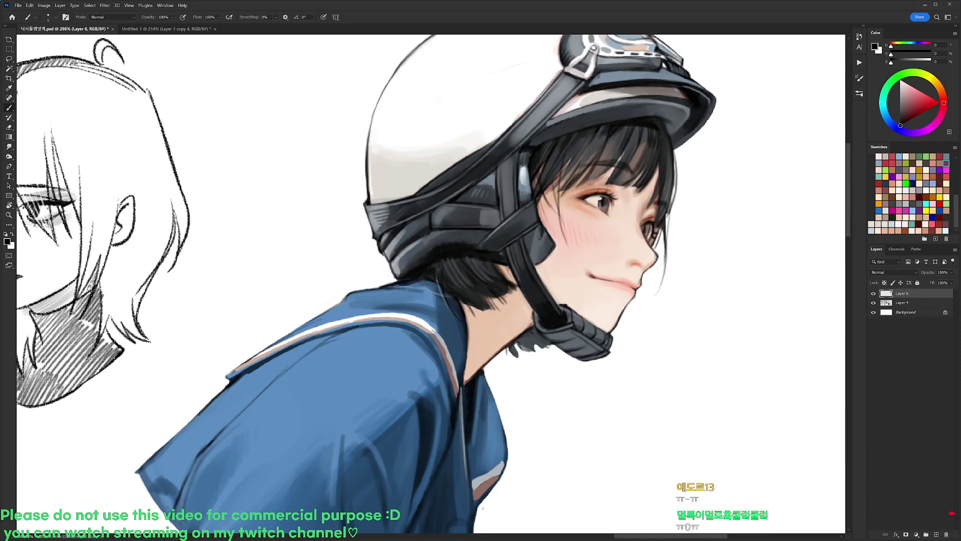
{"action": "left_click_drag", "start_coordinate": [654, 264], "coordinate": [669, 316]}
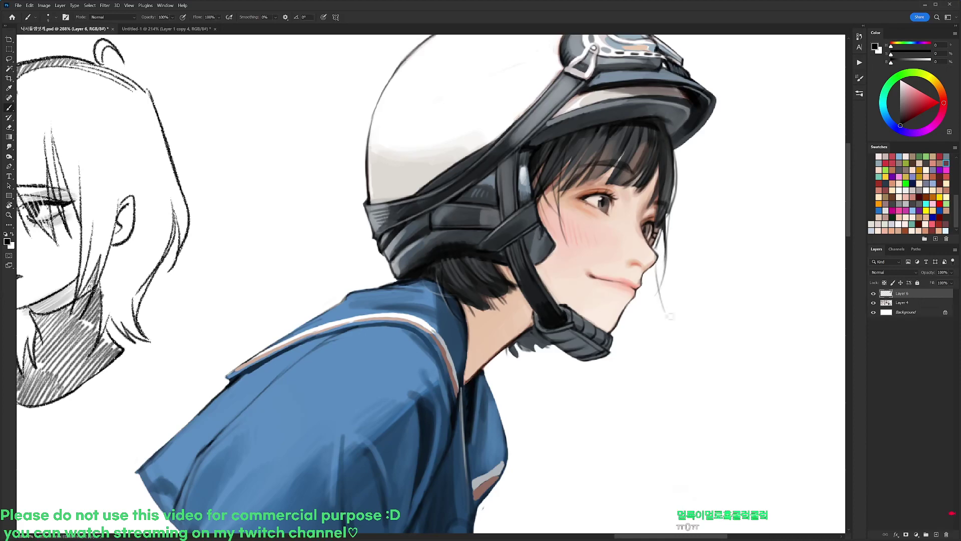
{"action": "key", "text": "e"}
{"action": "key", "text": "b"}
{"action": "mouse_move", "coordinate": [679, 240]}
{"action": "left_mouse_down"}
{"action": "mouse_move", "coordinate": [653, 252]}
{"action": "mouse_move", "coordinate": [548, 193]}
{"action": "left_mouse_up"}
- Check the helmeted figure at different zoom levels and save the document
{"action": "scroll", "coordinate": [541, 95], "scroll_direction": "up", "scroll_amount": 3}
{"action": "key", "text": "x"}
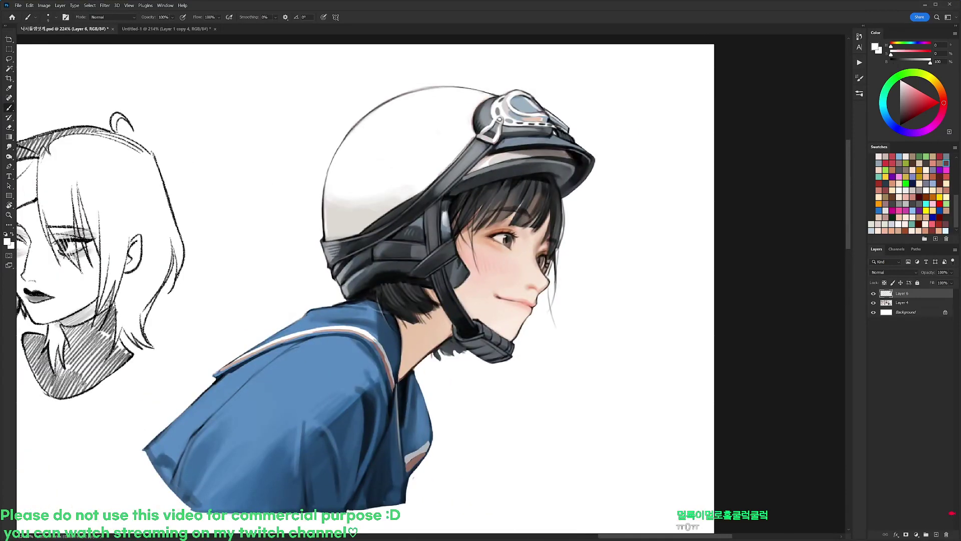
{"action": "key", "text": "x"}
{"action": "scroll", "coordinate": [551, 104], "scroll_direction": "down", "scroll_amount": 2}
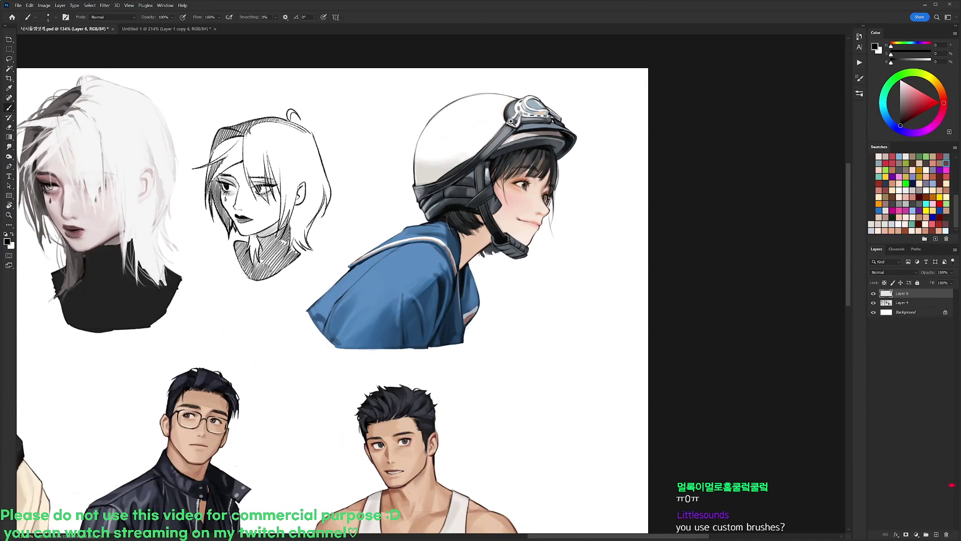
{"action": "scroll", "coordinate": [521, 126], "scroll_direction": "up", "scroll_amount": 2}
{"action": "scroll", "coordinate": [531, 133], "scroll_direction": "down", "scroll_amount": 1}
{"action": "key", "text": "ctrl+s"}
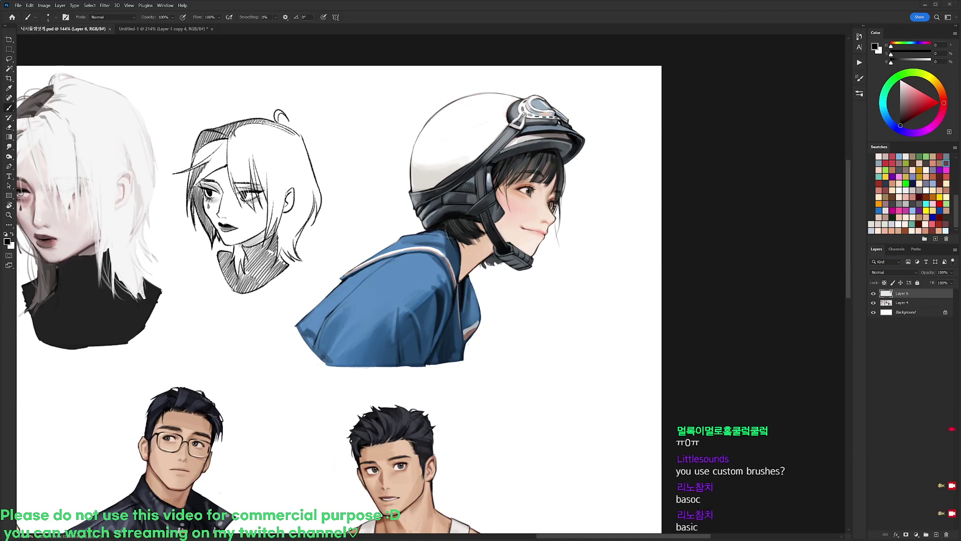
- Add a new layer above Layer 4 and ready a black brush for sketching in the blank area beside the helmeted figure
{"action": "scroll", "coordinate": [714, 183], "scroll_direction": "down", "scroll_amount": 4}
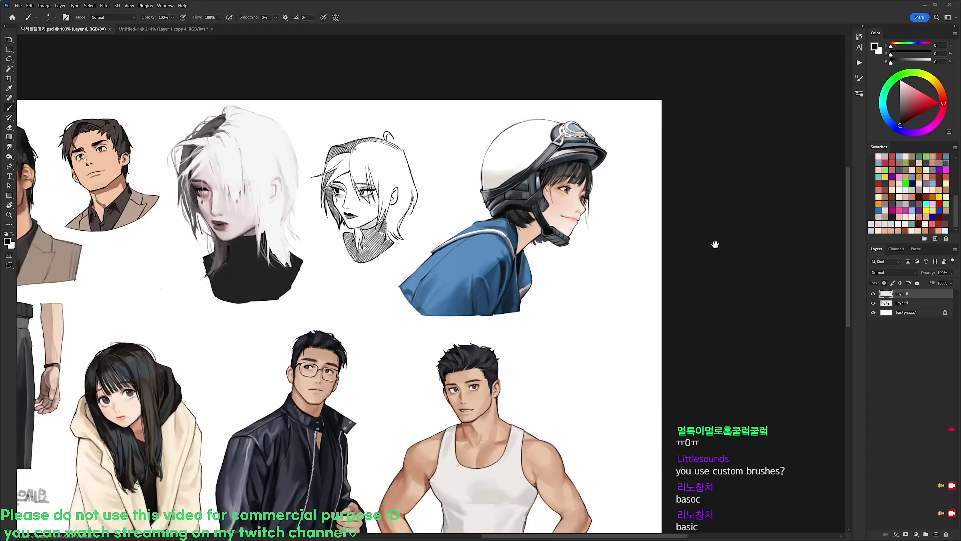
{"action": "scroll", "coordinate": [704, 220], "scroll_direction": "down", "scroll_amount": 3}
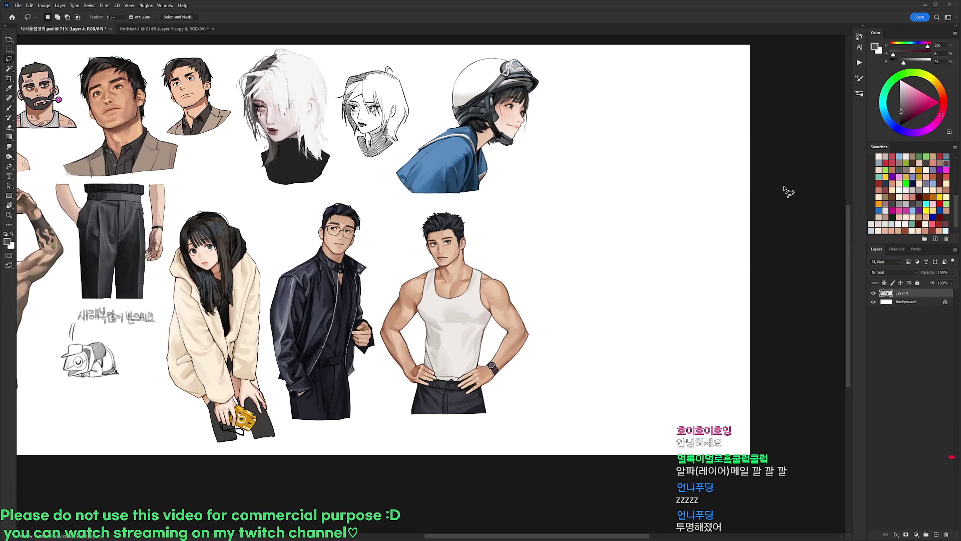
{"action": "scroll", "coordinate": [635, 88], "scroll_direction": "up", "scroll_amount": 3}
{"action": "key", "text": "ctrl+shift+n"}
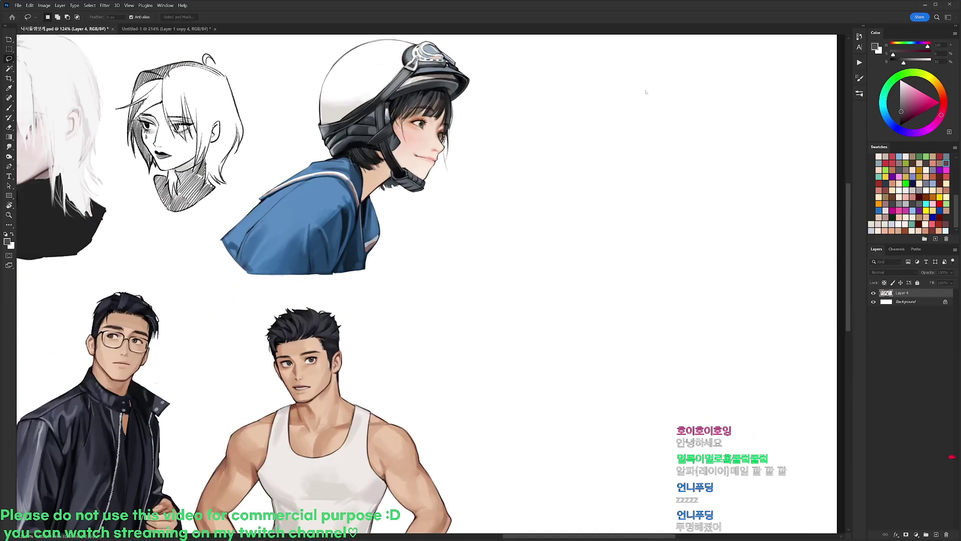
{"action": "key", "text": "Return"}
{"action": "left_click_drag", "start_coordinate": [575, 128], "coordinate": [533, 153]}
{"action": "scroll", "coordinate": [518, 123], "scroll_direction": "up", "scroll_amount": 1}
{"action": "key", "text": "b"}
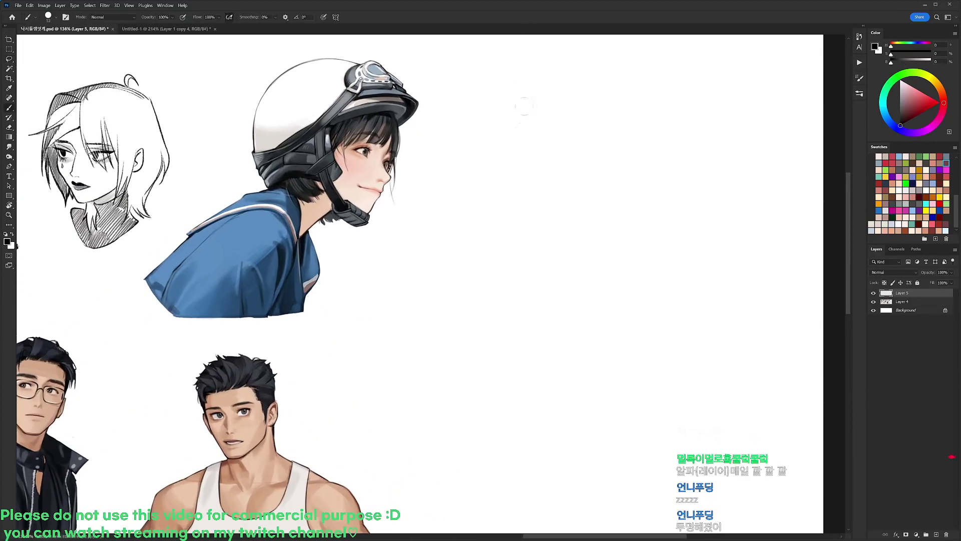
{"action": "right_click", "coordinate": [525, 125]}
{"action": "key", "text": "Escape"}
- Sketch the crown and both sides of a new head outline beside the helmeted figure
{"action": "scroll", "coordinate": [527, 111], "scroll_direction": "up", "scroll_amount": 2}
{"action": "mouse_move", "coordinate": [434, 124]}
{"action": "left_mouse_down"}
{"action": "mouse_move", "coordinate": [501, 90]}
{"action": "mouse_move", "coordinate": [538, 112]}
{"action": "left_mouse_up"}
{"action": "mouse_move", "coordinate": [430, 128]}
{"action": "left_mouse_down"}
{"action": "mouse_move", "coordinate": [444, 213]}
{"action": "mouse_move", "coordinate": [453, 205]}
{"action": "mouse_move", "coordinate": [486, 233]}
{"action": "left_mouse_up"}
{"action": "key", "text": "ctrl+z"}
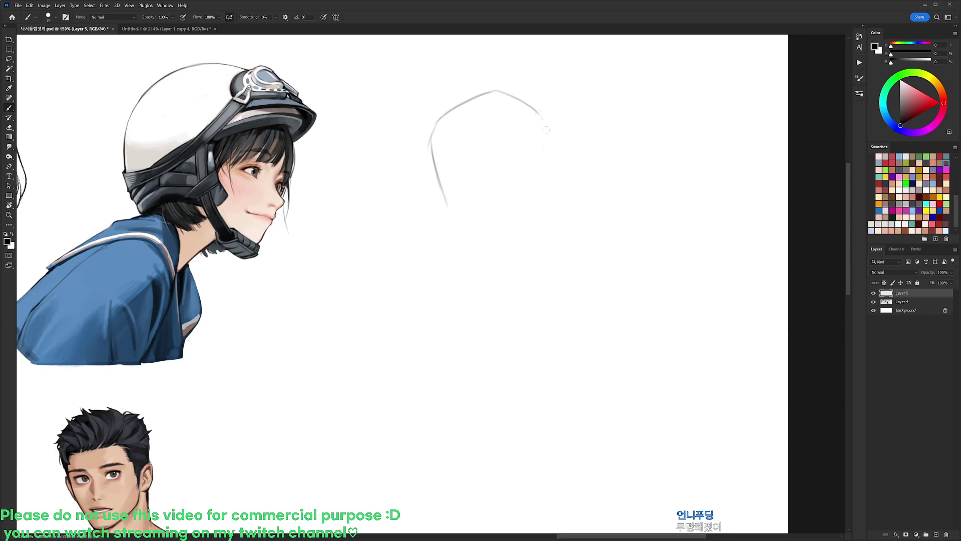
{"action": "left_click_drag", "start_coordinate": [545, 123], "coordinate": [541, 197]}
- Erase the near-side contour facing the helmeted figure and redraw it slightly further inward
{"action": "key", "text": "e"}
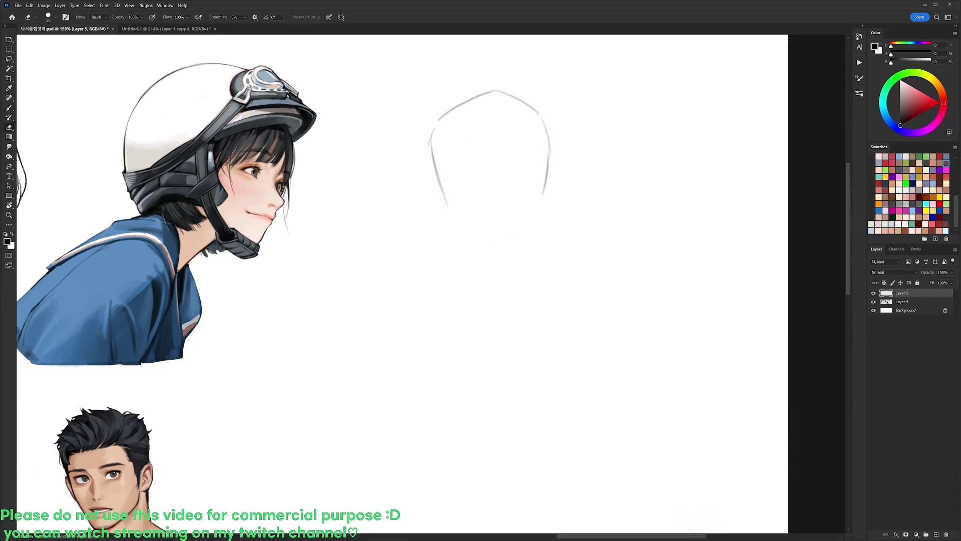
{"action": "mouse_move", "coordinate": [433, 157]}
{"action": "left_mouse_down"}
{"action": "mouse_move", "coordinate": [440, 119]}
{"action": "mouse_move", "coordinate": [444, 195]}
{"action": "left_mouse_up"}
{"action": "key", "text": "b"}
{"action": "key", "text": "e"}
{"action": "left_click_drag", "start_coordinate": [433, 155], "coordinate": [441, 191]}
{"action": "left_click_drag", "start_coordinate": [432, 131], "coordinate": [428, 148]}
{"action": "key", "text": "b"}
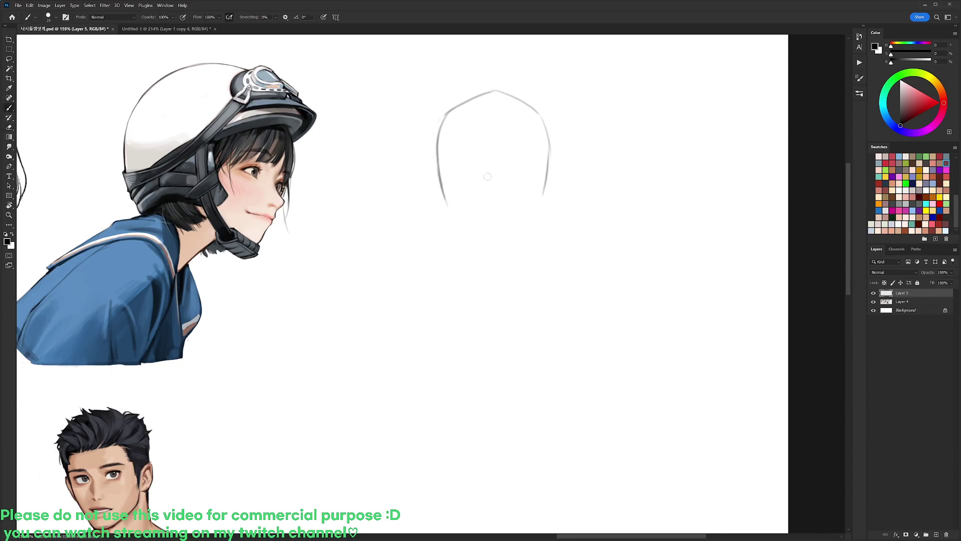
- Sketch a horizontal guideline across the lower face and close the head outline with a tapered chin
{"action": "left_click_drag", "start_coordinate": [439, 210], "coordinate": [540, 210]}
{"action": "mouse_move", "coordinate": [447, 199]}
{"action": "left_mouse_down"}
{"action": "mouse_move", "coordinate": [478, 232]}
{"action": "mouse_move", "coordinate": [522, 233]}
{"action": "mouse_move", "coordinate": [491, 234]}
{"action": "mouse_move", "coordinate": [539, 189]}
{"action": "left_mouse_up"}
{"action": "key", "text": "ctrl+z"}
{"action": "key", "text": "ctrl+z"}
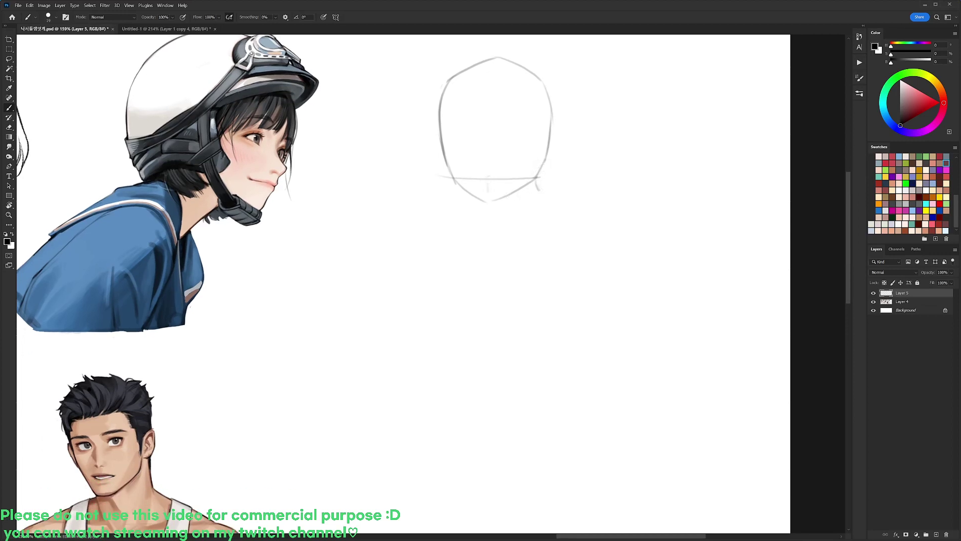
- Draw a vertical centre line and a horizontal eye-level guideline through the new head
{"action": "left_click_drag", "start_coordinate": [488, 191], "coordinate": [487, 213]}
{"action": "key", "text": "ctrl+z"}
{"action": "left_click_drag", "start_coordinate": [482, 129], "coordinate": [538, 132]}
{"action": "left_click_drag", "start_coordinate": [488, 82], "coordinate": [487, 219]}
- Block in the first hand over the lower face with a straight base line and slanted outer edges
{"action": "left_click_drag", "start_coordinate": [480, 178], "coordinate": [535, 183]}
{"action": "key", "text": "e"}
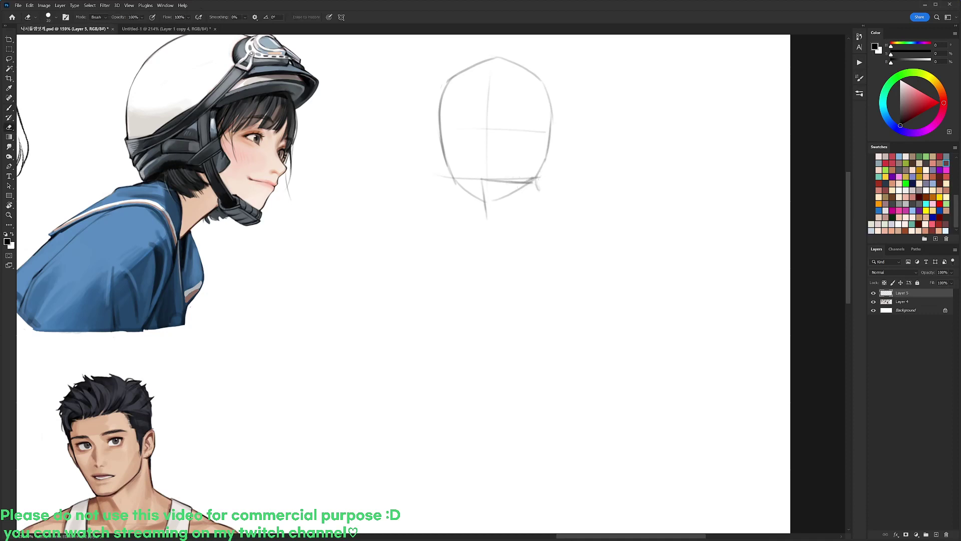
{"action": "key", "text": "b"}
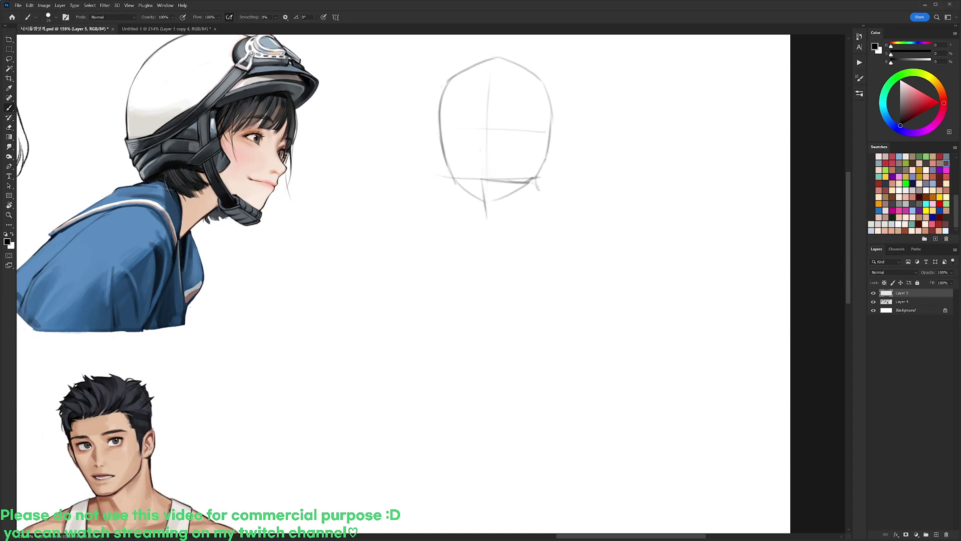
{"action": "mouse_move", "coordinate": [484, 151]}
{"action": "left_mouse_down"}
{"action": "mouse_move", "coordinate": [483, 179]}
{"action": "mouse_move", "coordinate": [507, 143]}
{"action": "mouse_move", "coordinate": [526, 178]}
{"action": "left_mouse_up"}
{"action": "key", "text": "e"}
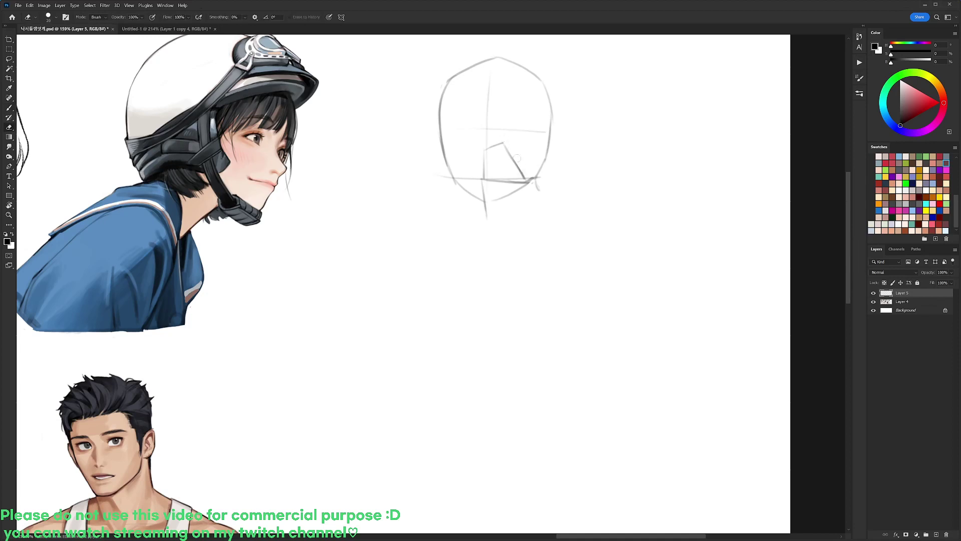
- Divide the hand block into separate fingers with slanted lines and clean up the fingertips
{"action": "key", "text": "b"}
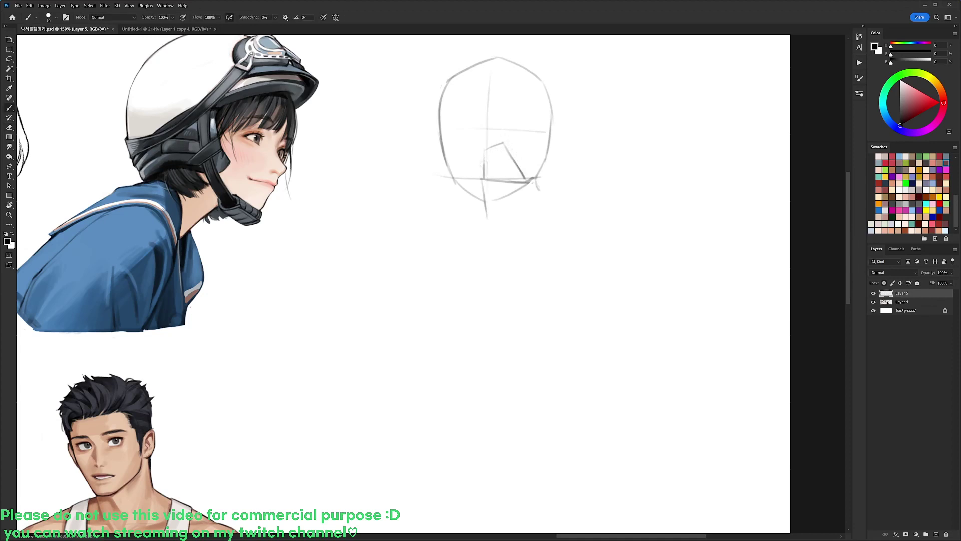
{"action": "mouse_move", "coordinate": [490, 148]}
{"action": "left_mouse_down"}
{"action": "mouse_move", "coordinate": [488, 177]}
{"action": "mouse_move", "coordinate": [502, 181]}
{"action": "left_mouse_up"}
{"action": "left_click_drag", "start_coordinate": [498, 156], "coordinate": [504, 181]}
{"action": "left_click_drag", "start_coordinate": [501, 147], "coordinate": [515, 181]}
{"action": "key", "text": "e"}
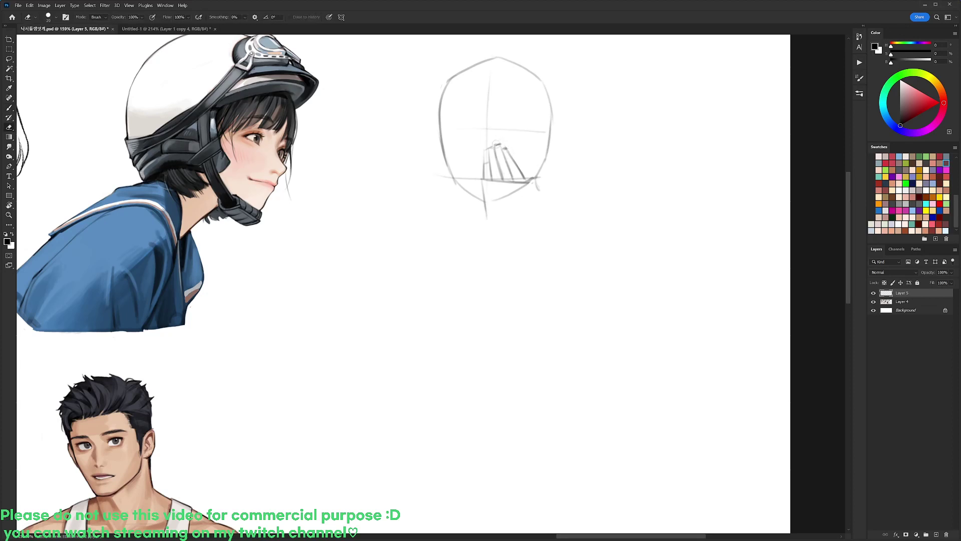
{"action": "key", "text": "b"}
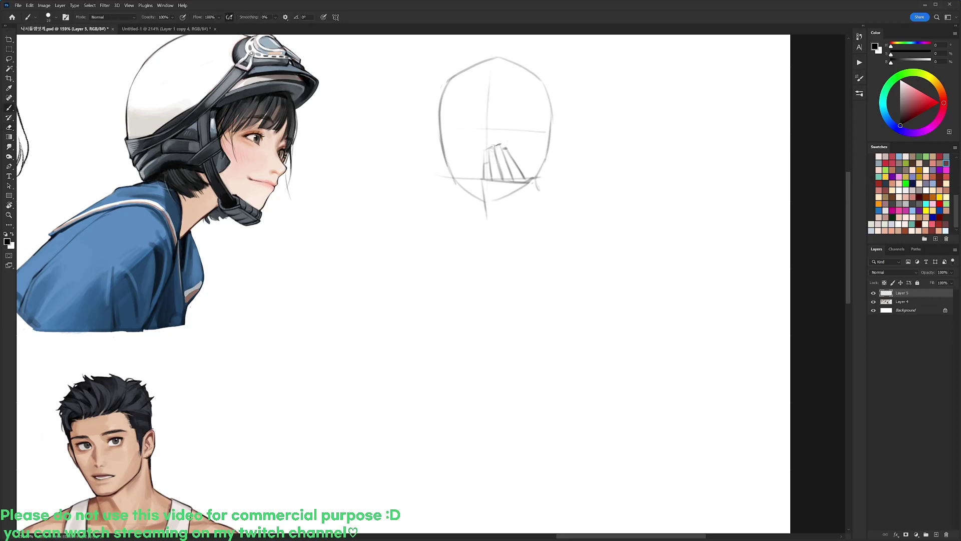
- Sketch the thumb at the outer end of the hand's base line, beside the jaw
{"action": "key", "text": "e"}
{"action": "key", "text": "b"}
{"action": "key", "text": "e"}
{"action": "key", "text": "b"}
{"action": "mouse_move", "coordinate": [529, 177]}
{"action": "left_mouse_down"}
{"action": "mouse_move", "coordinate": [541, 167]}
{"action": "mouse_move", "coordinate": [539, 187]}
{"action": "mouse_move", "coordinate": [539, 164]}
{"action": "mouse_move", "coordinate": [538, 183]}
{"action": "left_mouse_up"}
{"action": "key", "text": "ctrl+z"}
{"action": "key", "text": "e"}
{"action": "key", "text": "b"}
- Clean up the jaw line behind the hand and draw the palm's two edges narrowing toward the wrist
{"action": "key", "text": "e"}
{"action": "mouse_move", "coordinate": [540, 165]}
{"action": "left_mouse_down"}
{"action": "mouse_move", "coordinate": [540, 189]}
{"action": "mouse_move", "coordinate": [500, 196]}
{"action": "left_mouse_up"}
{"action": "key", "text": "b"}
{"action": "key", "text": "e"}
{"action": "key", "text": "ctrl+z"}
{"action": "key", "text": "b"}
{"action": "mouse_move", "coordinate": [543, 181]}
{"action": "left_mouse_down"}
{"action": "mouse_move", "coordinate": [527, 220]}
{"action": "mouse_move", "coordinate": [492, 226]}
{"action": "left_mouse_up"}
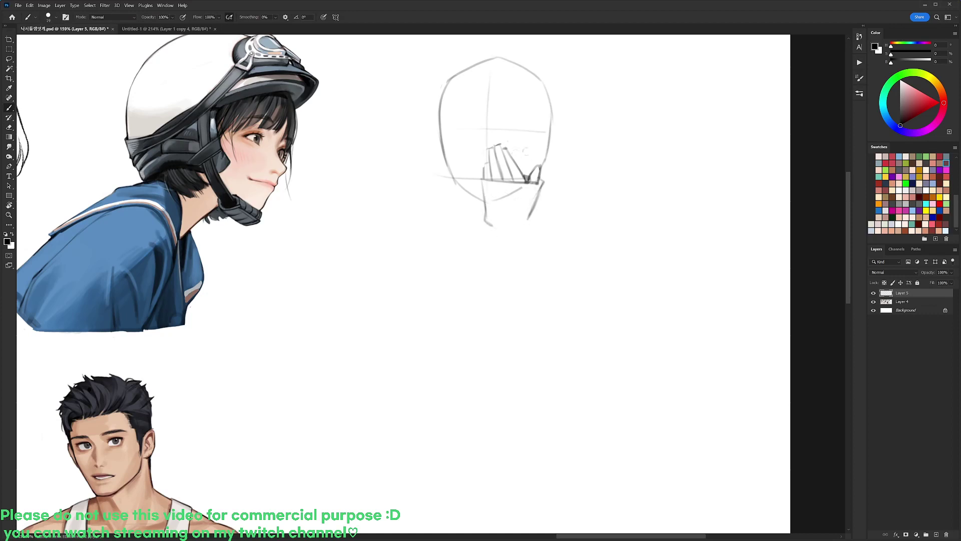
- Select the hand sketch, shift it down about 3.5 mm and deselect it
{"action": "key", "text": "l"}
{"action": "mouse_move", "coordinate": [538, 161]}
{"action": "left_mouse_down"}
{"action": "mouse_move", "coordinate": [547, 181]}
{"action": "mouse_move", "coordinate": [543, 230]}
{"action": "mouse_move", "coordinate": [497, 252]}
{"action": "mouse_move", "coordinate": [481, 195]}
{"action": "mouse_move", "coordinate": [510, 144]}
{"action": "left_mouse_up"}
{"action": "left_click_drag", "start_coordinate": [533, 196], "coordinate": [538, 204]}
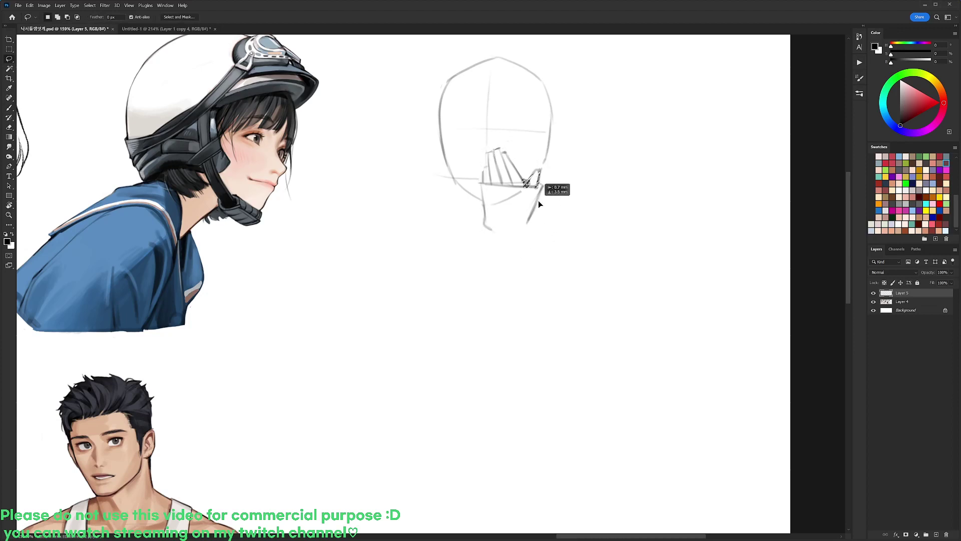
{"action": "key", "text": "ctrl+d"}
- Reconnect the jaw to the thumb, close the wrist and draw the forearm's long outer edge downward
{"action": "key", "text": "b"}
{"action": "left_click_drag", "start_coordinate": [544, 161], "coordinate": [541, 169]}
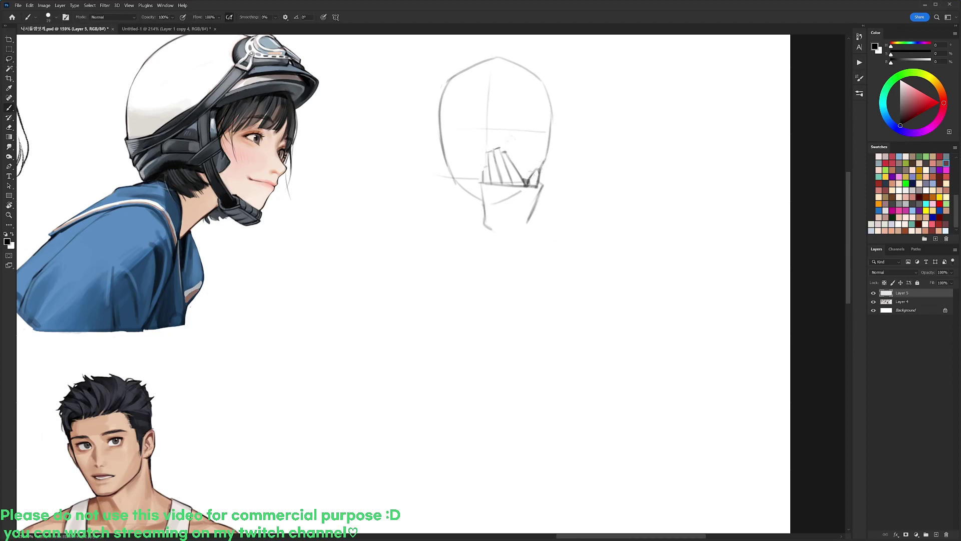
{"action": "mouse_move", "coordinate": [487, 225]}
{"action": "left_mouse_down"}
{"action": "mouse_move", "coordinate": [495, 235]}
{"action": "mouse_move", "coordinate": [536, 217]}
{"action": "mouse_move", "coordinate": [528, 224]}
{"action": "left_mouse_up"}
{"action": "left_click_drag", "start_coordinate": [519, 212], "coordinate": [524, 139]}
{"action": "left_click_drag", "start_coordinate": [487, 165], "coordinate": [466, 290]}
{"action": "scroll", "coordinate": [510, 223], "scroll_direction": "down", "scroll_amount": 2}
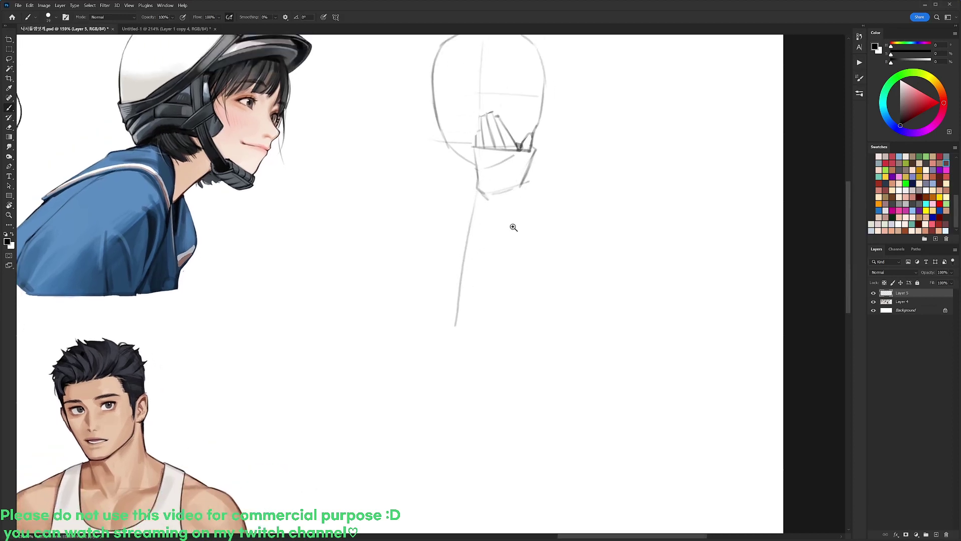
{"action": "scroll", "coordinate": [511, 223], "scroll_direction": "up", "scroll_amount": 1}
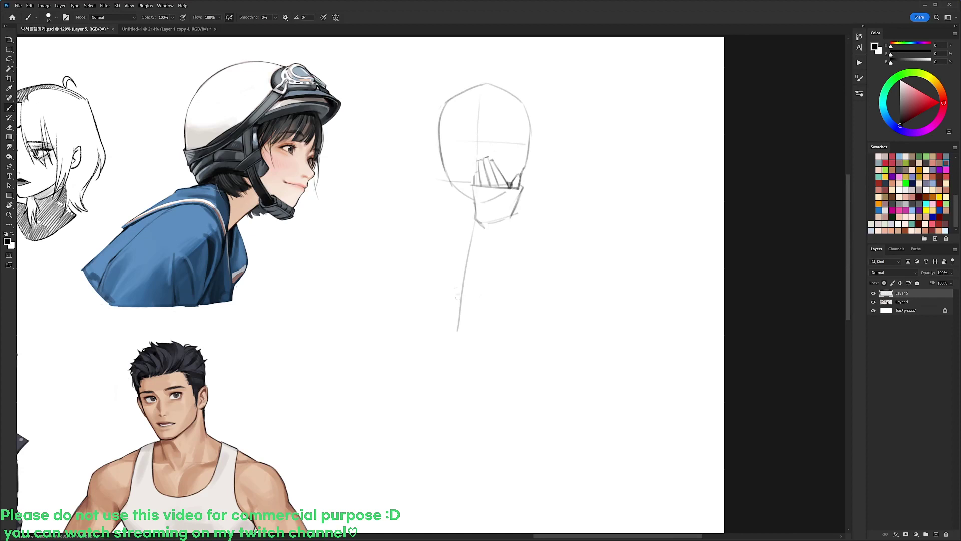
- Rework the forearm's outer edge to end at an angular elbow and continue it inward to a short hem line
{"action": "mouse_move", "coordinate": [458, 296]}
{"action": "left_mouse_down"}
{"action": "mouse_move", "coordinate": [475, 344]}
{"action": "mouse_move", "coordinate": [463, 335]}
{"action": "mouse_move", "coordinate": [463, 343]}
{"action": "mouse_move", "coordinate": [463, 305]}
{"action": "mouse_move", "coordinate": [476, 340]}
{"action": "left_mouse_up"}
{"action": "key", "text": "e"}
{"action": "key", "text": "b"}
{"action": "left_click_drag", "start_coordinate": [475, 226], "coordinate": [458, 293]}
{"action": "key", "text": "e"}
{"action": "left_click_drag", "start_coordinate": [469, 260], "coordinate": [461, 305]}
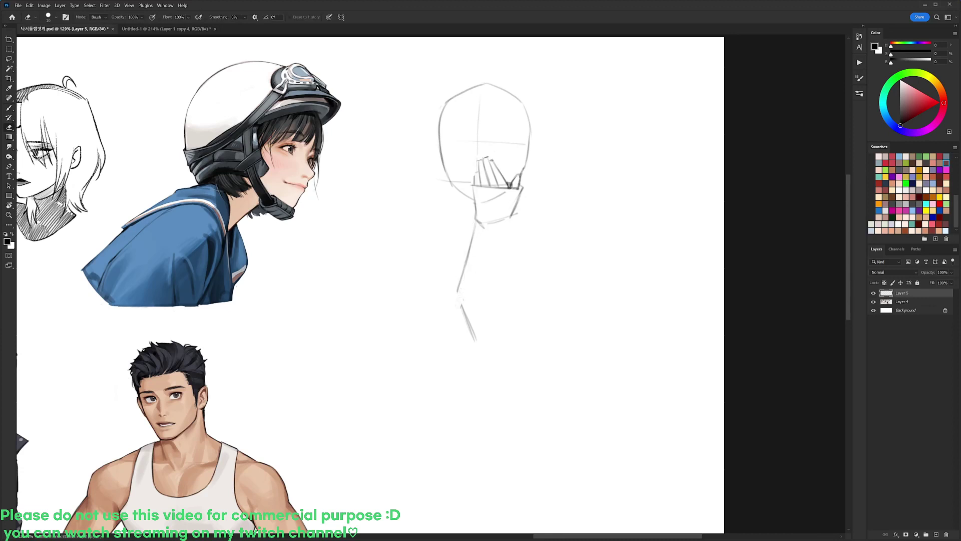
{"action": "key", "text": "b"}
{"action": "mouse_move", "coordinate": [474, 225]}
{"action": "left_mouse_down"}
{"action": "mouse_move", "coordinate": [454, 295]}
{"action": "mouse_move", "coordinate": [476, 340]}
{"action": "left_mouse_up"}
{"action": "key", "text": "e"}
{"action": "key", "text": "b"}
{"action": "mouse_move", "coordinate": [454, 297]}
{"action": "left_mouse_down"}
{"action": "mouse_move", "coordinate": [469, 341]}
{"action": "mouse_move", "coordinate": [491, 344]}
{"action": "left_mouse_up"}
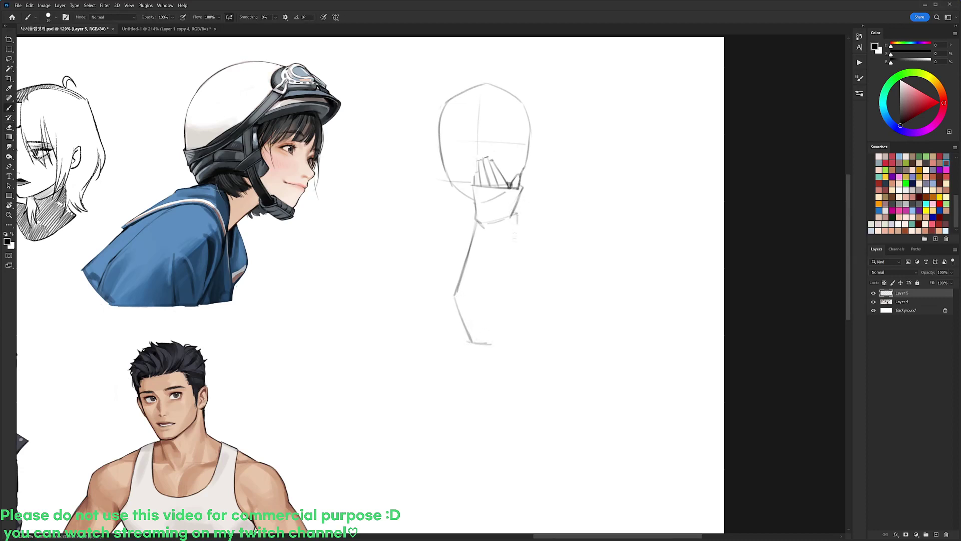
- Draw the forearm's inner edge, the slanted crease across from the elbow and the vertical line below it
{"action": "left_click_drag", "start_coordinate": [517, 222], "coordinate": [519, 284]}
{"action": "mouse_move", "coordinate": [456, 300]}
{"action": "left_mouse_down"}
{"action": "mouse_move", "coordinate": [520, 279]}
{"action": "mouse_move", "coordinate": [515, 332]}
{"action": "left_mouse_up"}
{"action": "key", "text": "e"}
{"action": "key", "text": "b"}
{"action": "key", "text": "e"}
{"action": "key", "text": "b"}
{"action": "key", "text": "e"}
{"action": "key", "text": "b"}
{"action": "left_click_drag", "start_coordinate": [523, 292], "coordinate": [521, 296]}
{"action": "key", "text": "e"}
{"action": "key", "text": "b"}
- Sketch the hood behind the neck, shade its inner fold and start the shoulder curve below it
{"action": "mouse_move", "coordinate": [516, 210]}
{"action": "left_mouse_down"}
{"action": "mouse_move", "coordinate": [543, 191]}
{"action": "mouse_move", "coordinate": [544, 204]}
{"action": "mouse_move", "coordinate": [543, 182]}
{"action": "left_mouse_up"}
{"action": "key", "text": "ctrl+z"}
{"action": "key", "text": "ctrl+z"}
{"action": "key", "text": "e"}
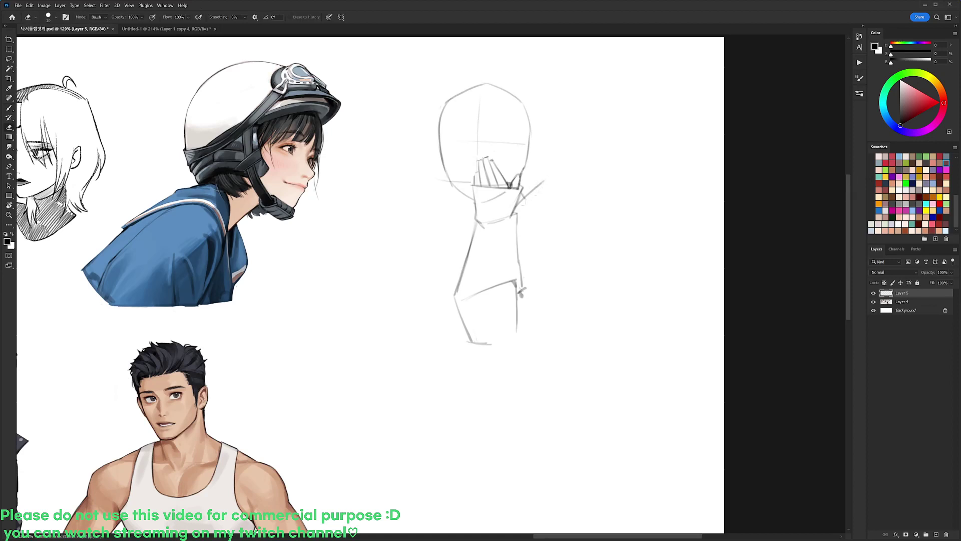
{"action": "key", "text": "b"}
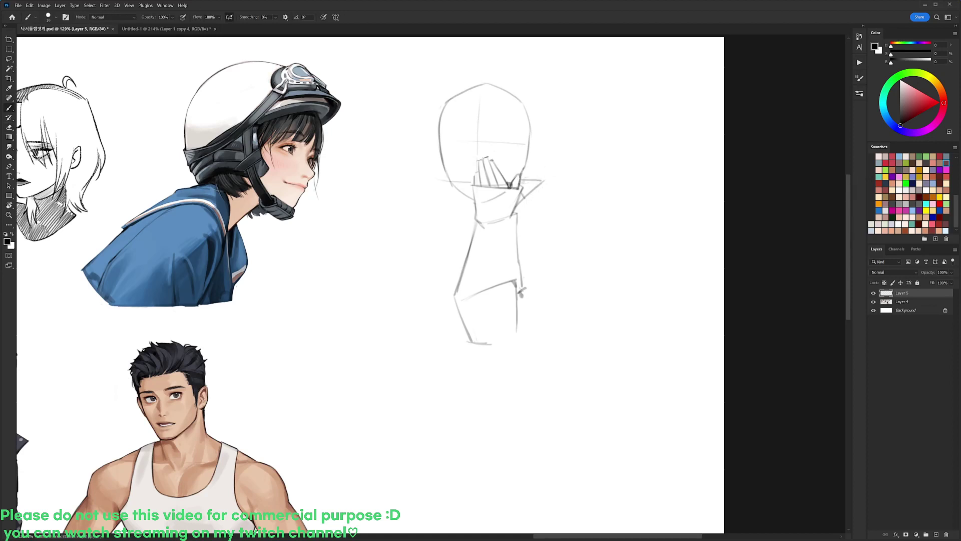
{"action": "mouse_move", "coordinate": [523, 182]}
{"action": "left_mouse_down"}
{"action": "mouse_move", "coordinate": [529, 191]}
{"action": "mouse_move", "coordinate": [551, 178]}
{"action": "mouse_move", "coordinate": [578, 215]}
{"action": "mouse_move", "coordinate": [548, 203]}
{"action": "mouse_move", "coordinate": [564, 218]}
{"action": "mouse_move", "coordinate": [535, 221]}
{"action": "left_mouse_up"}
{"action": "key", "text": "ctrl+z"}
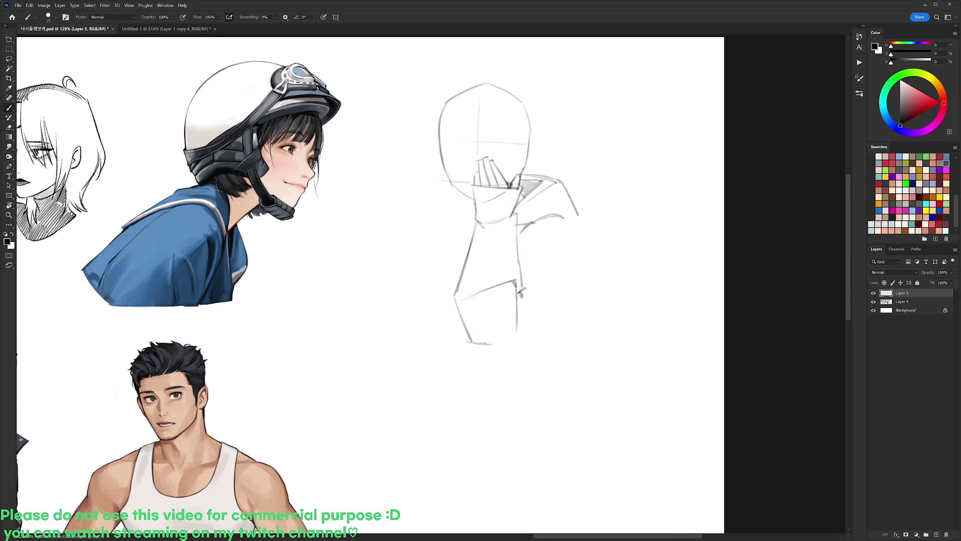
- Sketch the rounded shoulder with an inner fold and draw the sleeve's outer edge downward
{"action": "mouse_move", "coordinate": [521, 251]}
{"action": "left_mouse_down"}
{"action": "mouse_move", "coordinate": [541, 223]}
{"action": "mouse_move", "coordinate": [548, 225]}
{"action": "mouse_move", "coordinate": [530, 241]}
{"action": "mouse_move", "coordinate": [584, 270]}
{"action": "left_mouse_up"}
{"action": "key", "text": "e"}
{"action": "key", "text": "b"}
{"action": "left_click_drag", "start_coordinate": [578, 254], "coordinate": [566, 325]}
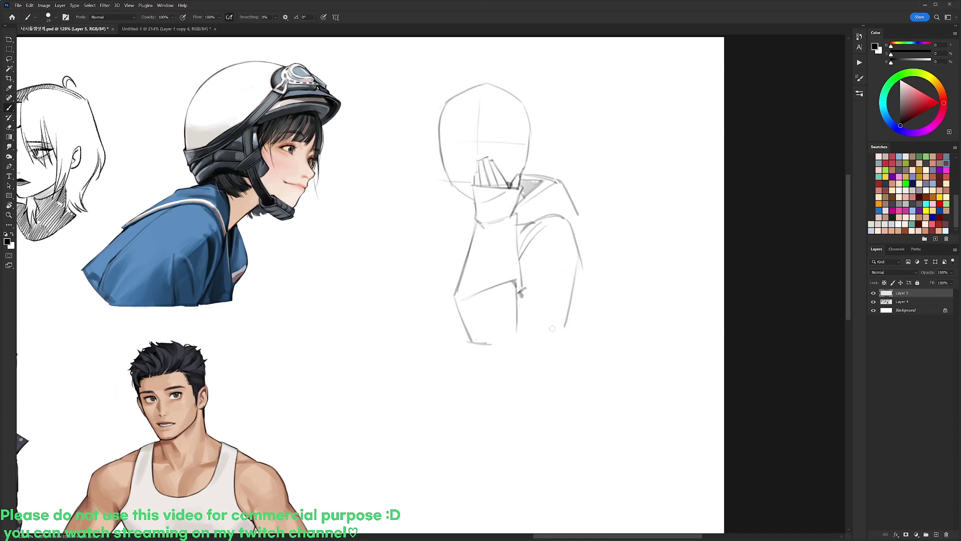
- Draw the sleeve's diagonal lower crease and bottom hem, and join the hem to the sleeve's outer edge
{"action": "key", "text": "e"}
{"action": "mouse_move", "coordinate": [491, 344]}
{"action": "left_mouse_down"}
{"action": "mouse_move", "coordinate": [476, 354]}
{"action": "mouse_move", "coordinate": [502, 353]}
{"action": "mouse_move", "coordinate": [561, 319]}
{"action": "left_mouse_up"}
{"action": "key", "text": "b"}
{"action": "left_click_drag", "start_coordinate": [500, 351], "coordinate": [549, 356]}
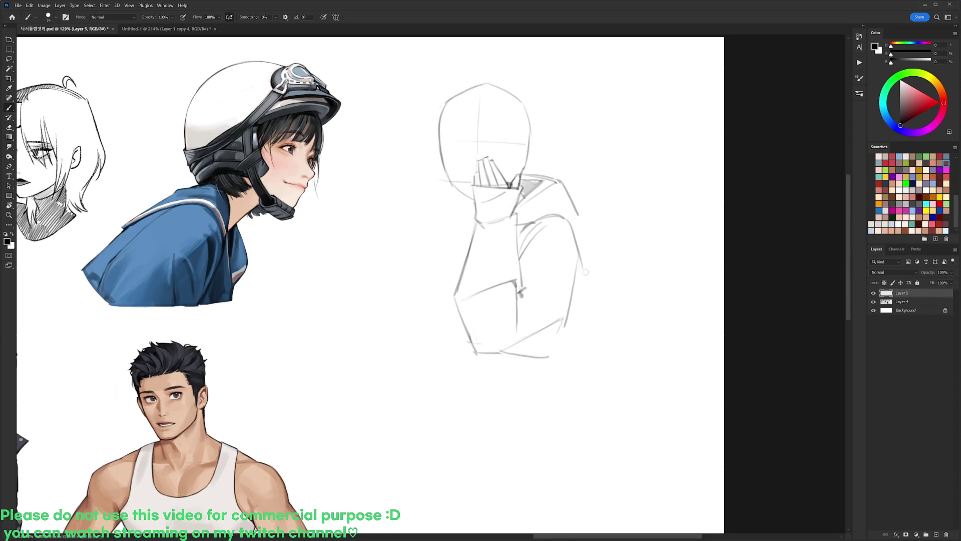
{"action": "mouse_move", "coordinate": [581, 259]}
{"action": "left_mouse_down"}
{"action": "mouse_move", "coordinate": [576, 334]}
{"action": "mouse_move", "coordinate": [550, 355]}
{"action": "left_mouse_up"}
{"action": "left_click_drag", "start_coordinate": [572, 225], "coordinate": [582, 270]}
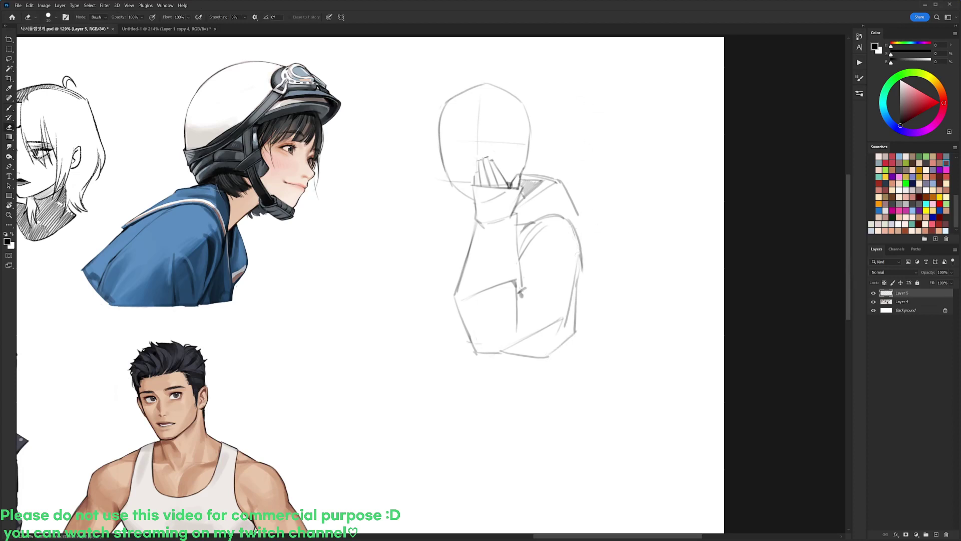
- Sketch the coat's back falling from the shoulder and flaring to a pointed hem, with an inner fold
{"action": "left_click_drag", "start_coordinate": [578, 235], "coordinate": [592, 326]}
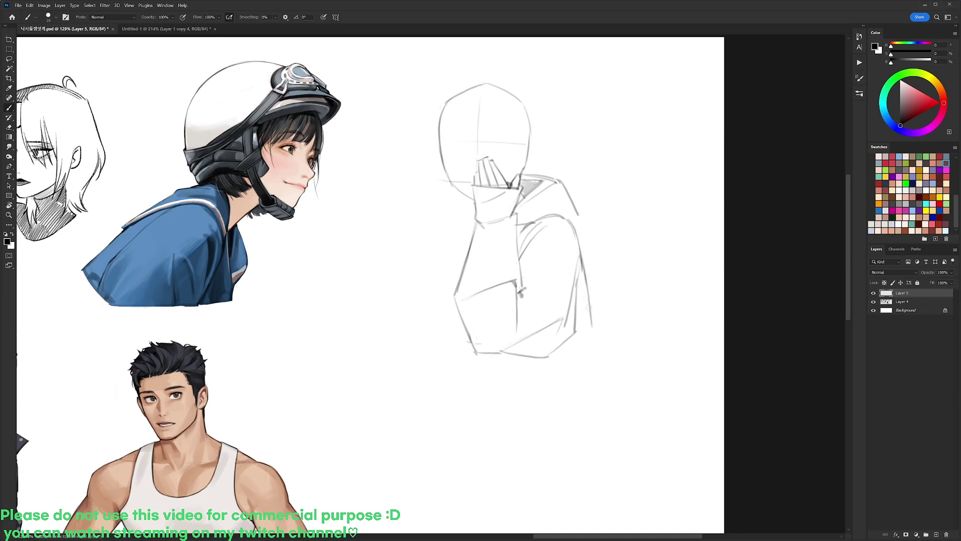
{"action": "mouse_move", "coordinate": [579, 294]}
{"action": "left_mouse_down"}
{"action": "mouse_move", "coordinate": [580, 339]}
{"action": "mouse_move", "coordinate": [603, 336]}
{"action": "left_mouse_up"}
{"action": "left_click_drag", "start_coordinate": [549, 355], "coordinate": [610, 348]}
{"action": "key", "text": "ctrl+z"}
{"action": "mouse_move", "coordinate": [603, 336]}
{"action": "left_mouse_down"}
{"action": "mouse_move", "coordinate": [609, 348]}
{"action": "mouse_move", "coordinate": [605, 340]}
{"action": "left_mouse_up"}
- Sketch the second hand's palm on the side facing the helmeted figure and the outer contour of its sleeve
{"action": "left_click_drag", "start_coordinate": [552, 238], "coordinate": [575, 223]}
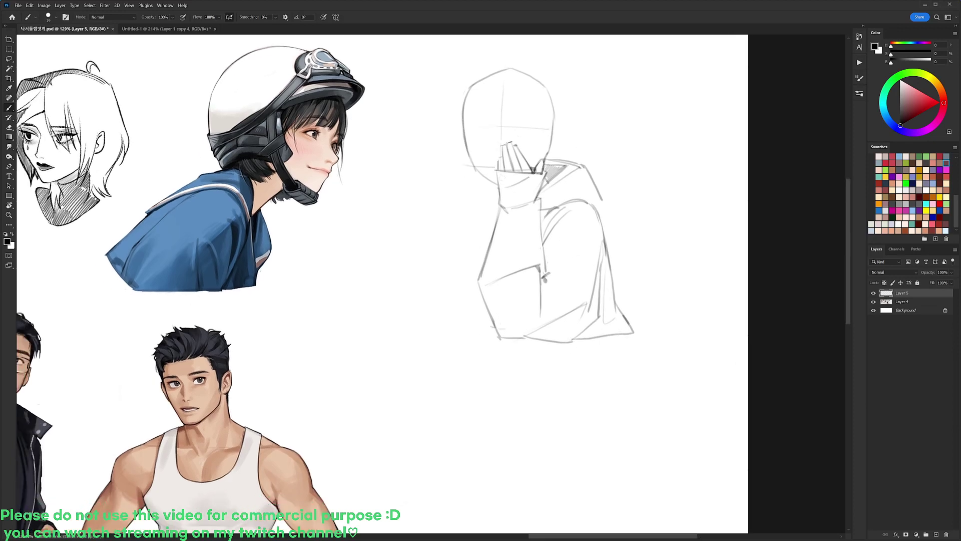
{"action": "mouse_move", "coordinate": [460, 165]}
{"action": "left_mouse_down"}
{"action": "mouse_move", "coordinate": [496, 167]}
{"action": "mouse_move", "coordinate": [467, 204]}
{"action": "mouse_move", "coordinate": [497, 203]}
{"action": "left_mouse_up"}
{"action": "mouse_move", "coordinate": [465, 204]}
{"action": "left_mouse_down"}
{"action": "mouse_move", "coordinate": [466, 259]}
{"action": "mouse_move", "coordinate": [482, 223]}
{"action": "mouse_move", "coordinate": [467, 257]}
{"action": "left_mouse_up"}
{"action": "mouse_move", "coordinate": [470, 232]}
{"action": "left_mouse_down"}
{"action": "mouse_move", "coordinate": [481, 215]}
{"action": "mouse_move", "coordinate": [452, 270]}
{"action": "mouse_move", "coordinate": [456, 316]}
{"action": "left_mouse_up"}
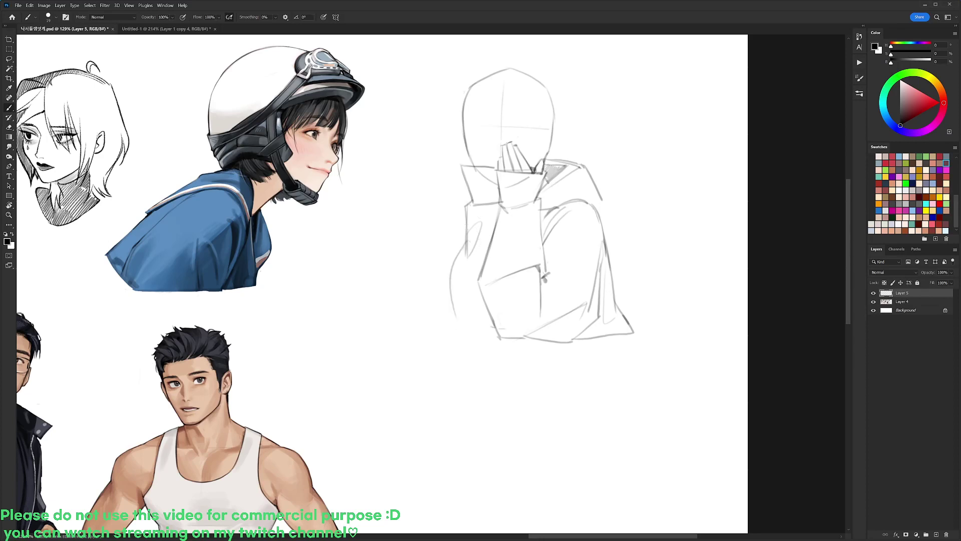
{"action": "left_click_drag", "start_coordinate": [466, 243], "coordinate": [456, 323]}
{"action": "key", "text": "ctrl+z"}
- Close the second sleeve at the elbow with a short hem and refine its outer contour into straighter segments
{"action": "mouse_move", "coordinate": [453, 290]}
{"action": "left_mouse_down"}
{"action": "mouse_move", "coordinate": [453, 333]}
{"action": "mouse_move", "coordinate": [498, 328]}
{"action": "left_mouse_up"}
{"action": "key", "text": "e"}
{"action": "mouse_move", "coordinate": [454, 307]}
{"action": "left_mouse_down"}
{"action": "mouse_move", "coordinate": [454, 331]}
{"action": "mouse_move", "coordinate": [469, 332]}
{"action": "left_mouse_up"}
{"action": "key", "text": "b"}
{"action": "key", "text": "e"}
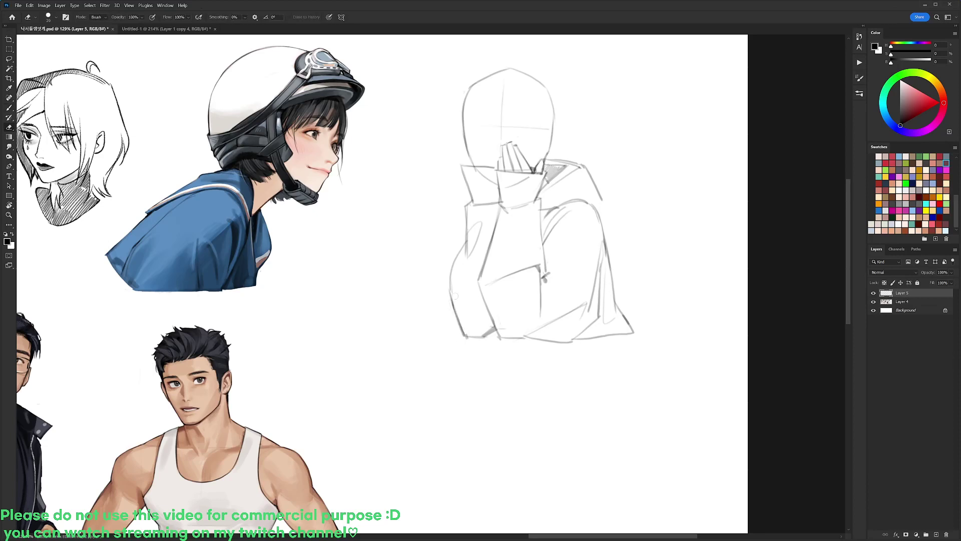
{"action": "mouse_move", "coordinate": [448, 266]}
{"action": "left_mouse_down"}
{"action": "mouse_move", "coordinate": [449, 298]}
{"action": "mouse_move", "coordinate": [450, 264]}
{"action": "left_mouse_up"}
{"action": "key", "text": "b"}
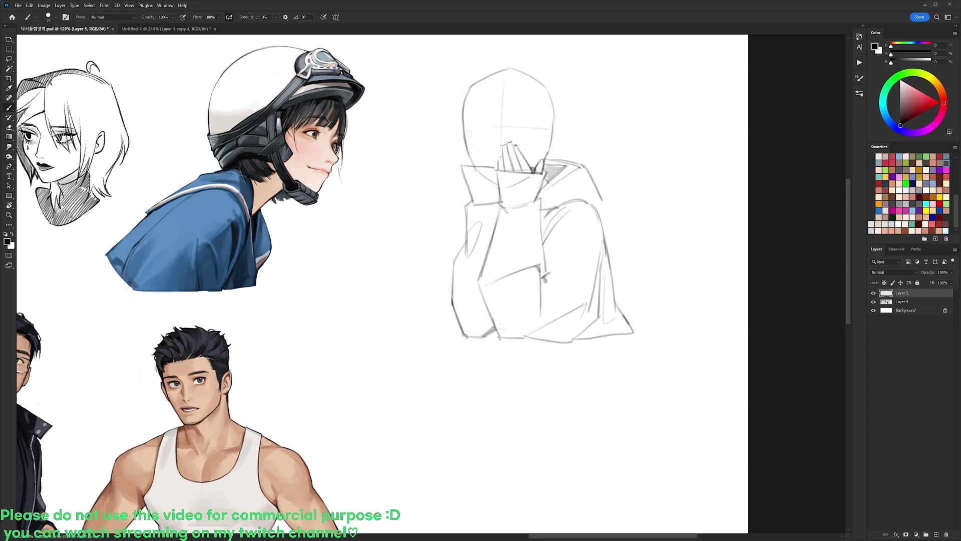
- Sketch the second hand's fingers and thumb over the lower face, meeting the first hand's fingertips
{"action": "left_click_drag", "start_coordinate": [472, 164], "coordinate": [490, 137]}
{"action": "key", "text": "ctrl+z"}
{"action": "key", "text": "ctrl+z"}
{"action": "mouse_move", "coordinate": [462, 166]}
{"action": "left_mouse_down"}
{"action": "mouse_move", "coordinate": [495, 169]}
{"action": "mouse_move", "coordinate": [478, 153]}
{"action": "mouse_move", "coordinate": [492, 140]}
{"action": "mouse_move", "coordinate": [496, 169]}
{"action": "mouse_move", "coordinate": [492, 159]}
{"action": "mouse_move", "coordinate": [487, 169]}
{"action": "mouse_move", "coordinate": [493, 142]}
{"action": "mouse_move", "coordinate": [472, 166]}
{"action": "left_mouse_up"}
{"action": "key", "text": "b"}
{"action": "key", "text": "e"}
{"action": "key", "text": "b"}
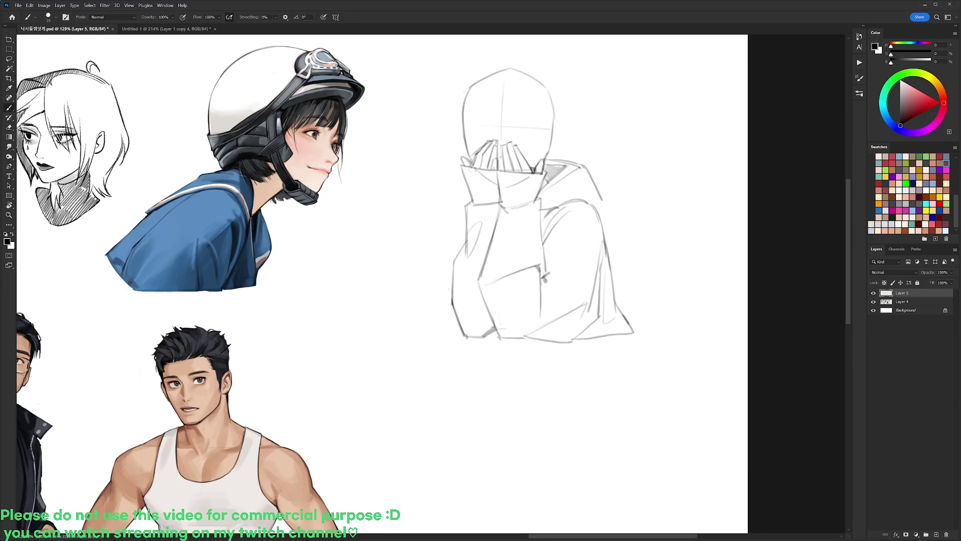
{"action": "left_click_drag", "start_coordinate": [469, 156], "coordinate": [475, 145]}
{"action": "key", "text": "e"}
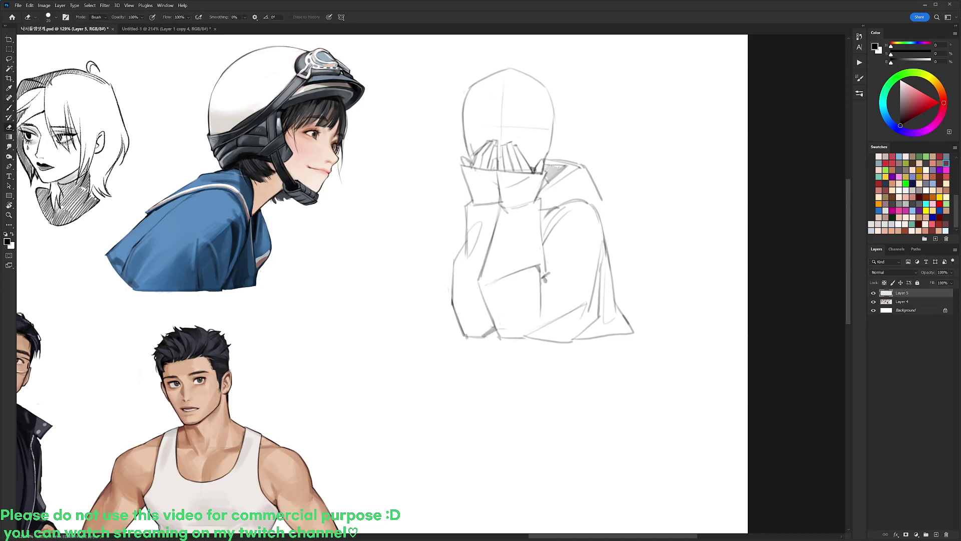
{"action": "key", "text": "b"}
{"action": "mouse_move", "coordinate": [471, 144]}
{"action": "left_mouse_down"}
{"action": "mouse_move", "coordinate": [473, 102]}
{"action": "mouse_move", "coordinate": [481, 156]}
{"action": "left_mouse_up"}
{"action": "key", "text": "ctrl+z"}
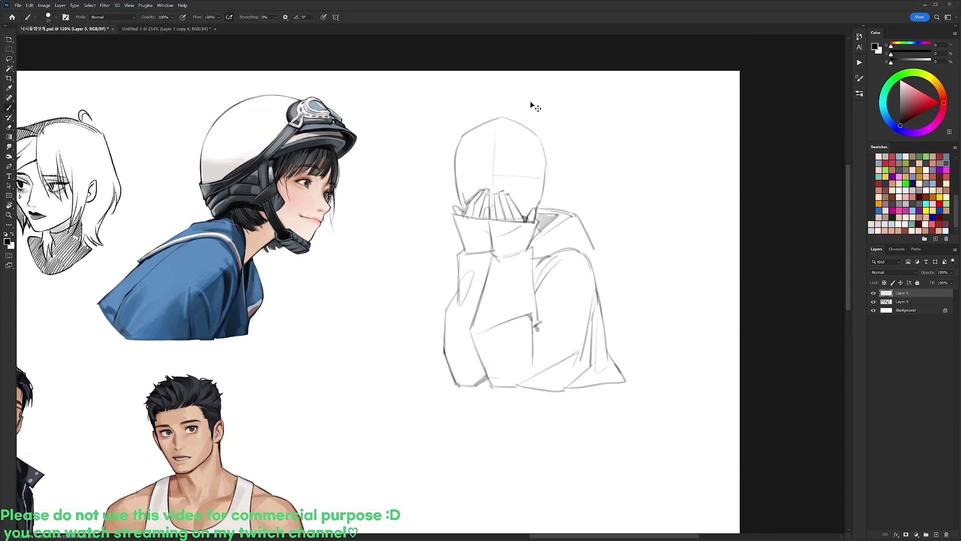
- Select the head outline above the hands and scale it down to about 92%
{"action": "key", "text": "l"}
{"action": "mouse_move", "coordinate": [460, 205]}
{"action": "left_mouse_down"}
{"action": "mouse_move", "coordinate": [559, 126]}
{"action": "mouse_move", "coordinate": [558, 188]}
{"action": "mouse_move", "coordinate": [543, 208]}
{"action": "left_mouse_up"}
{"action": "key", "text": "ctrl+t"}
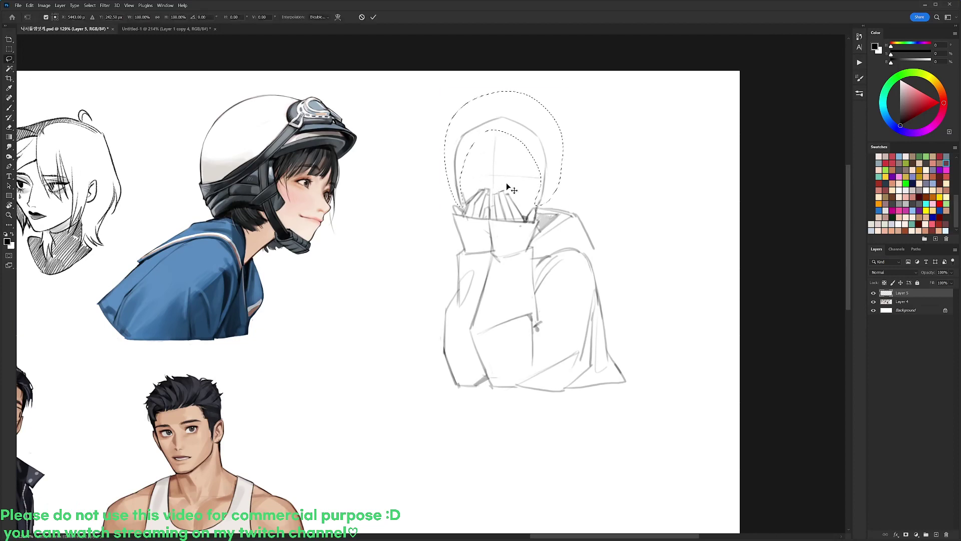
{"action": "left_click_drag", "start_coordinate": [563, 91], "coordinate": [561, 101]}
{"action": "left_click_drag", "start_coordinate": [539, 128], "coordinate": [541, 131]}
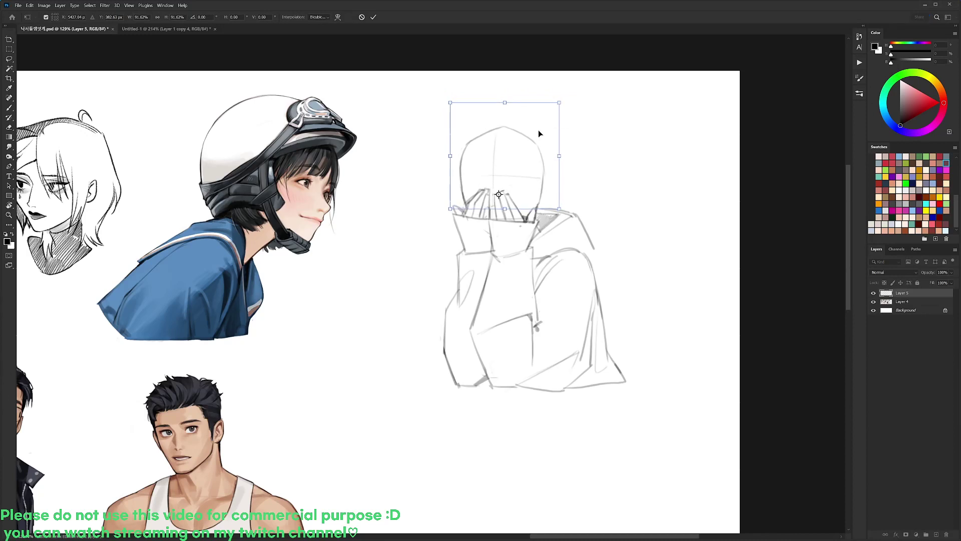
{"action": "key", "text": "Return"}
- Sketch two short curved eye lines just above the fingertips and restate the head's centre line
{"action": "key", "text": "b"}
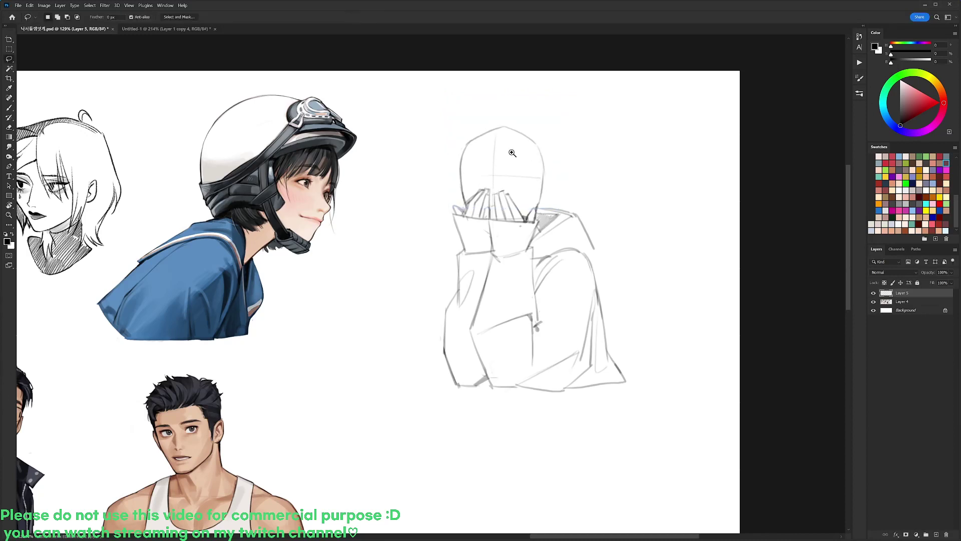
{"action": "scroll", "coordinate": [496, 150], "scroll_direction": "up", "scroll_amount": 1}
{"action": "mouse_move", "coordinate": [495, 140]}
{"action": "left_mouse_down"}
{"action": "mouse_move", "coordinate": [489, 192]}
{"action": "mouse_move", "coordinate": [463, 189]}
{"action": "mouse_move", "coordinate": [527, 191]}
{"action": "mouse_move", "coordinate": [533, 156]}
{"action": "left_mouse_up"}
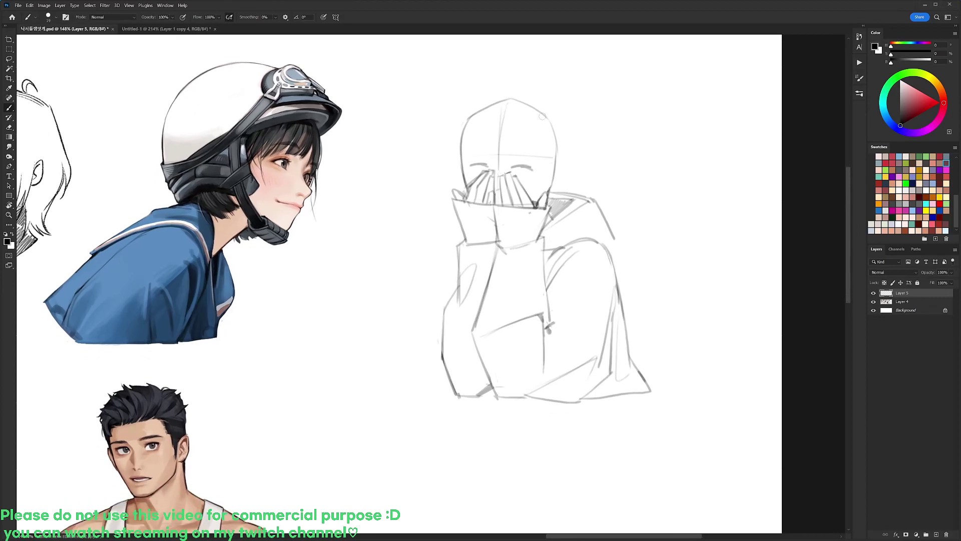
- Extend the hood's outer edge to the shoulder and trim its contour with the eraser
{"action": "mouse_move", "coordinate": [472, 166]}
{"action": "left_mouse_down"}
{"action": "mouse_move", "coordinate": [527, 167]}
{"action": "mouse_move", "coordinate": [566, 112]}
{"action": "mouse_move", "coordinate": [565, 95]}
{"action": "left_mouse_up"}
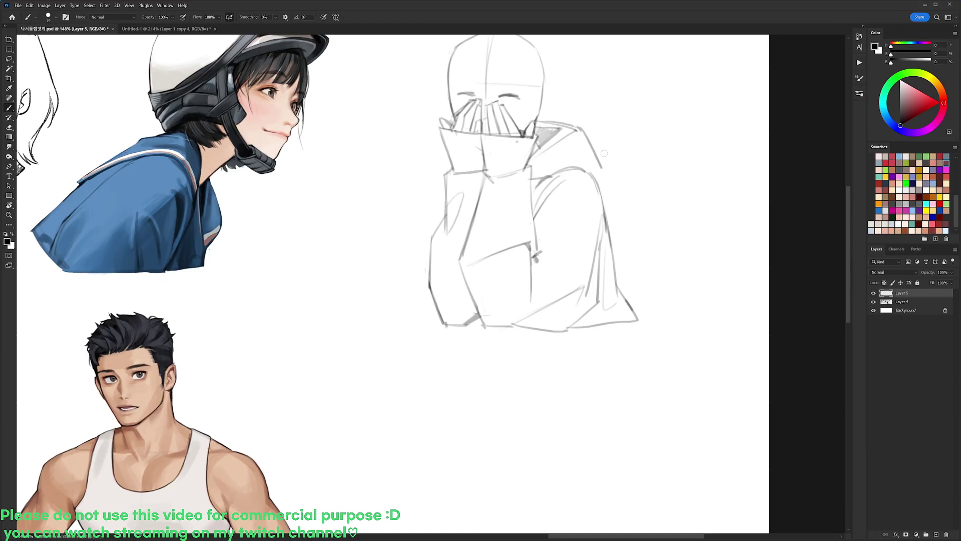
{"action": "key", "text": "e"}
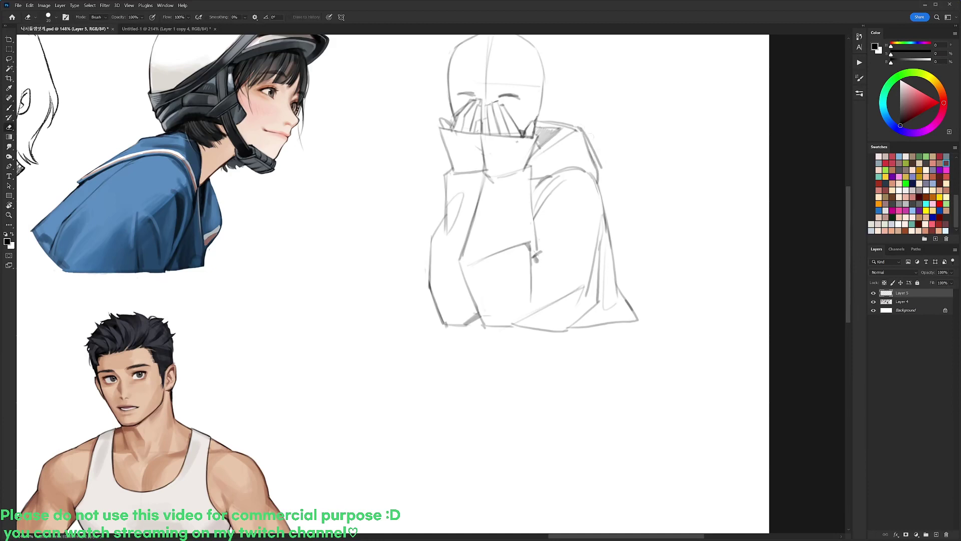
{"action": "left_click_drag", "start_coordinate": [597, 115], "coordinate": [604, 175]}
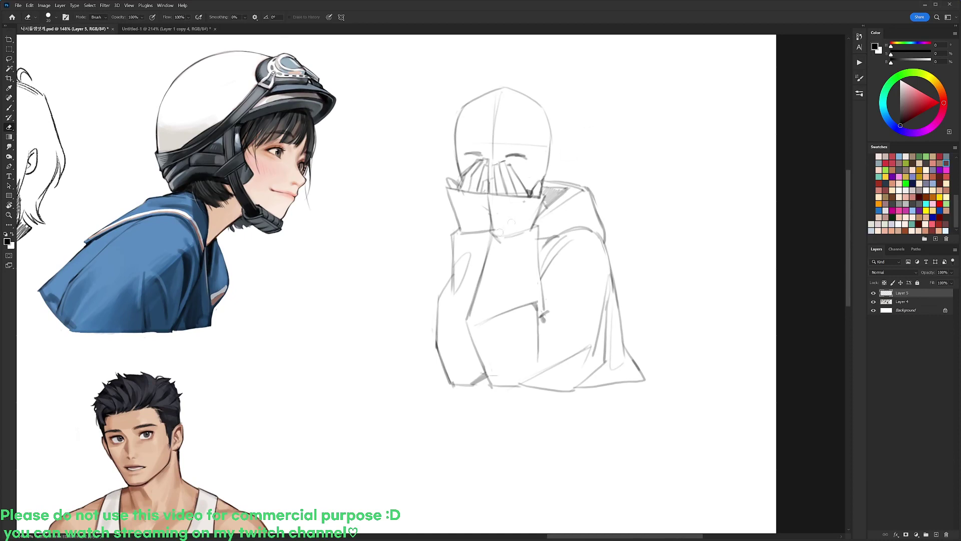
- Select the raised forearm and sleeve nearest the helmeted figure and skew it outward by about 4°, shifting it slightly away from the torso
{"action": "key", "text": "l"}
{"action": "mouse_move", "coordinate": [493, 233]}
{"action": "left_mouse_down"}
{"action": "mouse_move", "coordinate": [493, 280]}
{"action": "mouse_move", "coordinate": [473, 313]}
{"action": "mouse_move", "coordinate": [494, 368]}
{"action": "mouse_move", "coordinate": [460, 404]}
{"action": "mouse_move", "coordinate": [435, 243]}
{"action": "mouse_move", "coordinate": [453, 226]}
{"action": "left_mouse_up"}
{"action": "key", "text": "ctrl+t"}
{"action": "left_click_drag", "start_coordinate": [453, 408], "coordinate": [446, 402]}
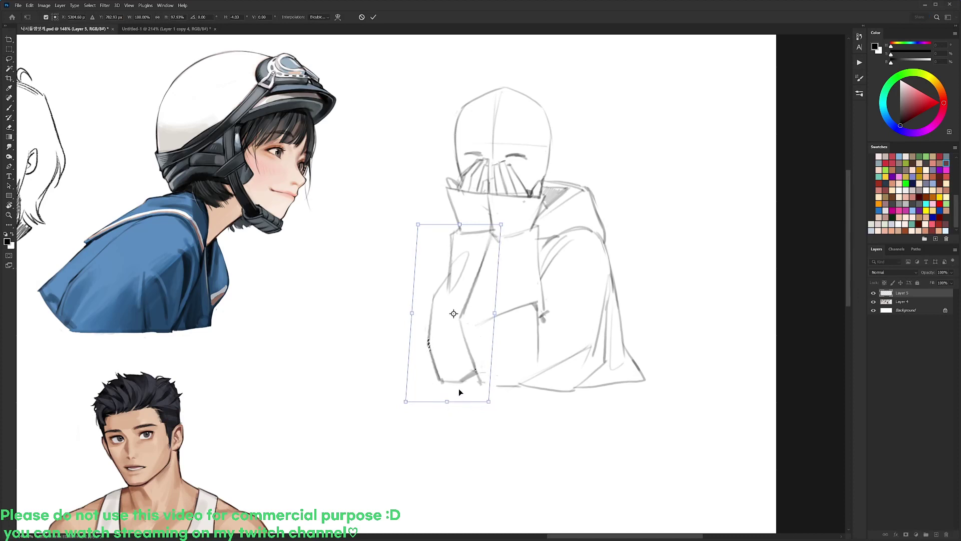
{"action": "key", "text": "Return"}
{"action": "mouse_move", "coordinate": [457, 225]}
{"action": "left_mouse_down"}
{"action": "mouse_move", "coordinate": [465, 245]}
{"action": "mouse_move", "coordinate": [450, 347]}
{"action": "mouse_move", "coordinate": [453, 225]}
{"action": "left_mouse_up"}
{"action": "left_click_drag", "start_coordinate": [451, 297], "coordinate": [448, 296]}
{"action": "key", "text": "ctrl+d"}
- Reconnect the sleeve line under the cuff and redraw the lower hem from the elbow across to the hood's base
{"action": "key", "text": "b"}
{"action": "left_click_drag", "start_coordinate": [457, 223], "coordinate": [459, 230]}
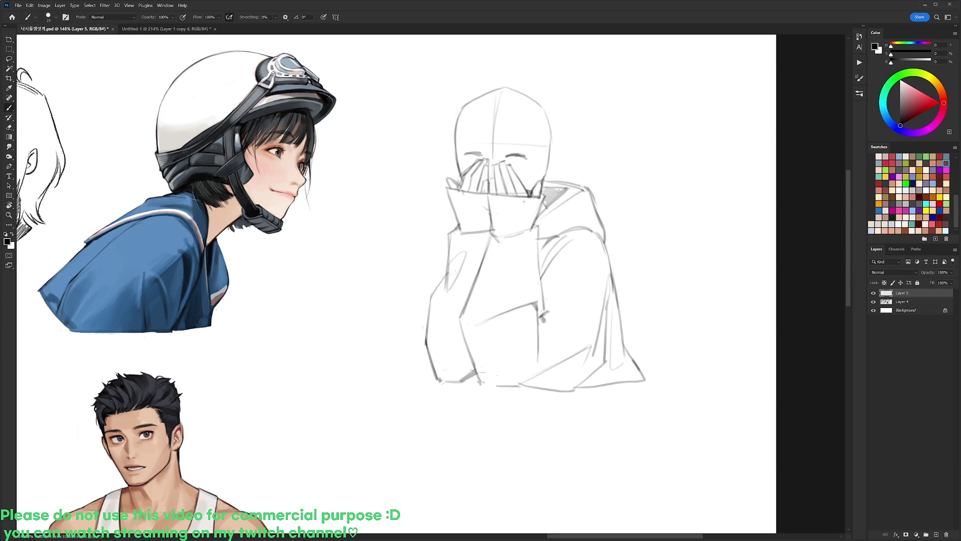
{"action": "left_click_drag", "start_coordinate": [437, 380], "coordinate": [518, 386]}
{"action": "left_click_drag", "start_coordinate": [484, 383], "coordinate": [528, 385]}
{"action": "scroll", "coordinate": [675, 297], "scroll_direction": "down", "scroll_amount": 4}
{"action": "key", "text": "r"}
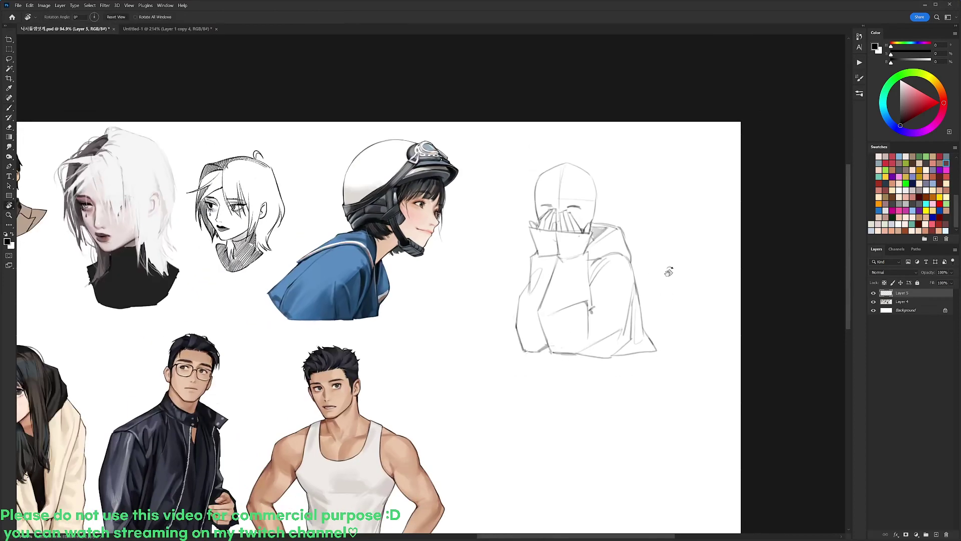
{"action": "scroll", "coordinate": [649, 295], "scroll_direction": "up", "scroll_amount": 4}
{"action": "key", "text": "b"}
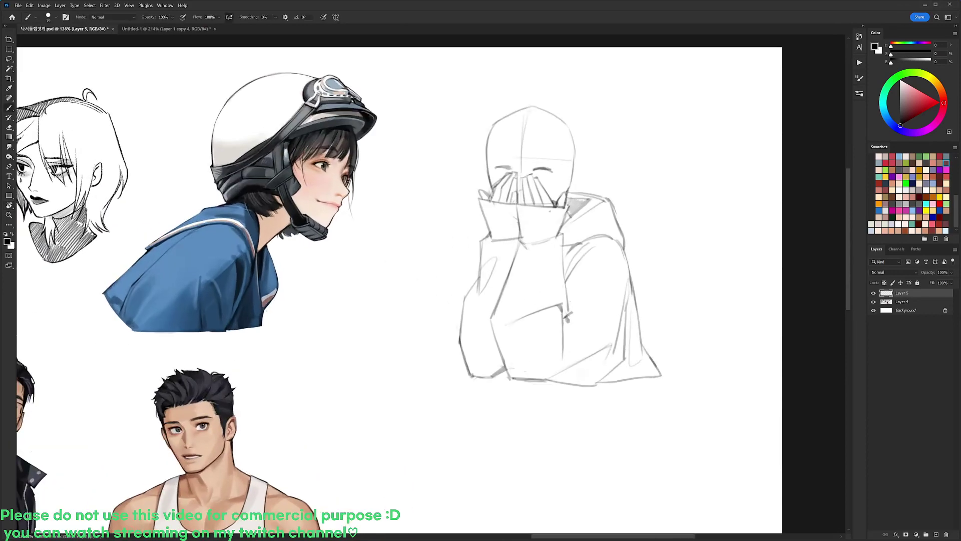
{"action": "left_click_drag", "start_coordinate": [548, 380], "coordinate": [640, 376]}
- Select the whole hooded figure, tilt and enlarge it slightly, and shift it up on the canvas
{"action": "key", "text": "l"}
{"action": "mouse_move", "coordinate": [702, 335]}
{"action": "left_mouse_down"}
{"action": "mouse_move", "coordinate": [553, 66]}
{"action": "mouse_move", "coordinate": [693, 221]}
{"action": "left_mouse_up"}
{"action": "left_click_drag", "start_coordinate": [644, 271], "coordinate": [637, 271]}
{"action": "key", "text": "ctrl+t"}
{"action": "left_click_drag", "start_coordinate": [694, 215], "coordinate": [698, 212]}
{"action": "left_click_drag", "start_coordinate": [554, 107], "coordinate": [560, 107]}
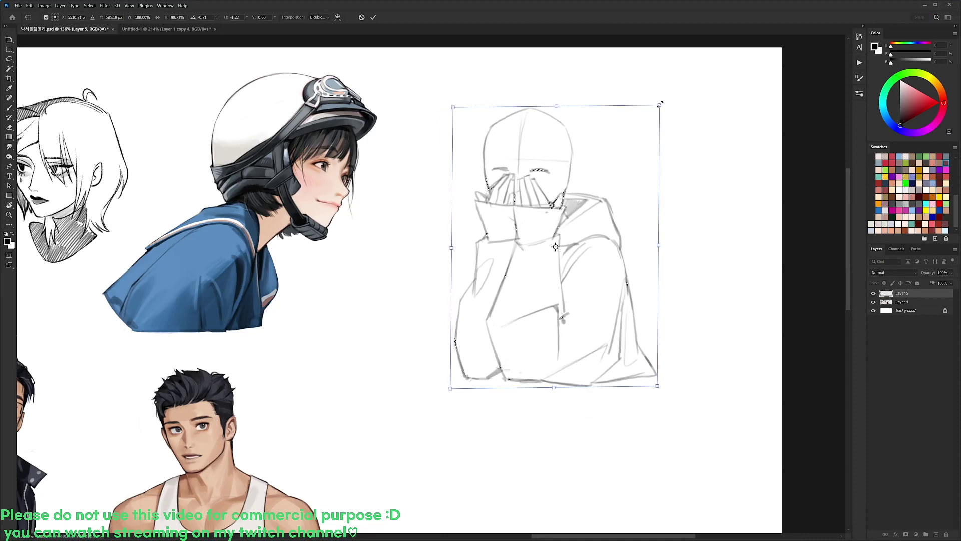
{"action": "left_click_drag", "start_coordinate": [660, 104], "coordinate": [664, 99]}
{"action": "left_click_drag", "start_coordinate": [633, 144], "coordinate": [635, 133]}
{"action": "key", "text": "Return"}
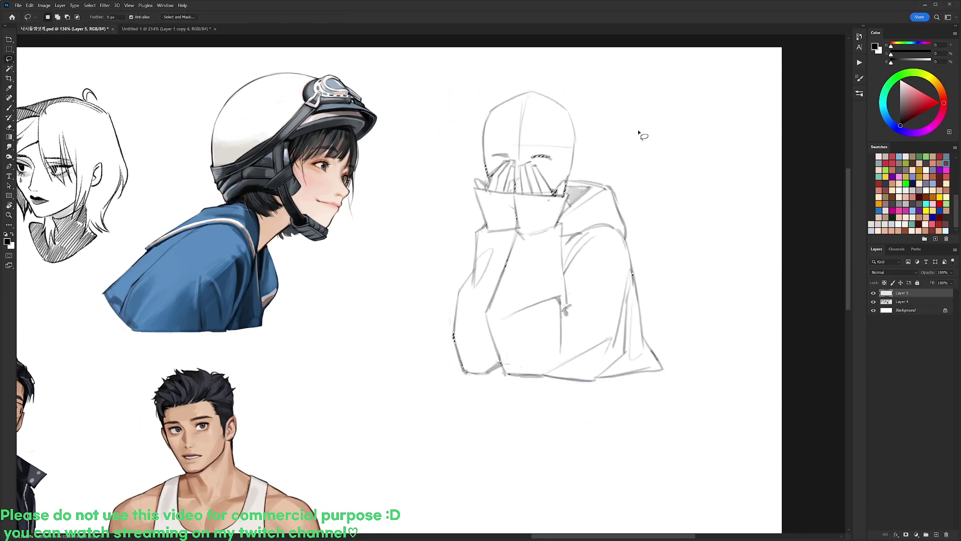
{"action": "left_click", "coordinate": [572, 136], "text": "ctrl"}
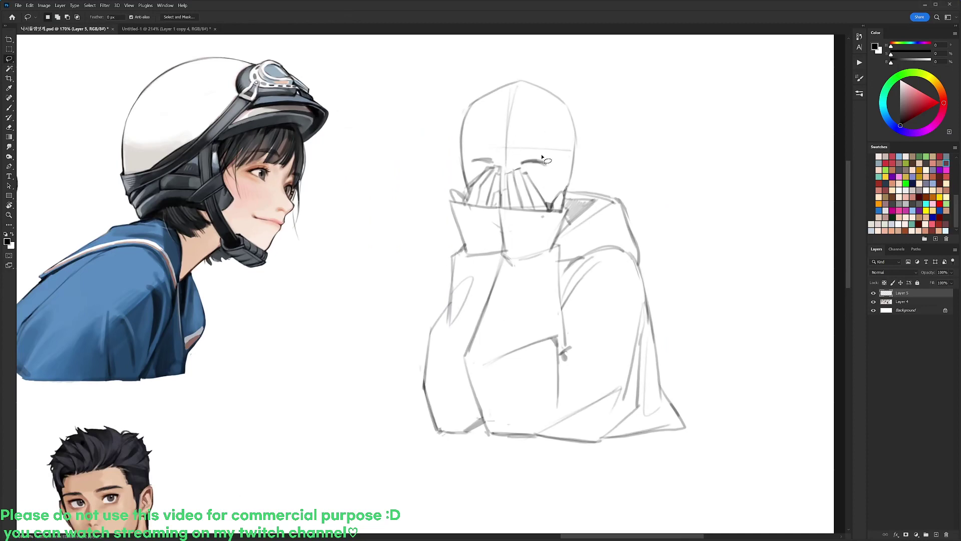
- Erase the head's vertical centre line and adjust the closed eye nearest the hood with a lasso selection
{"action": "key", "text": "e"}
{"action": "left_click_drag", "start_coordinate": [505, 130], "coordinate": [514, 93]}
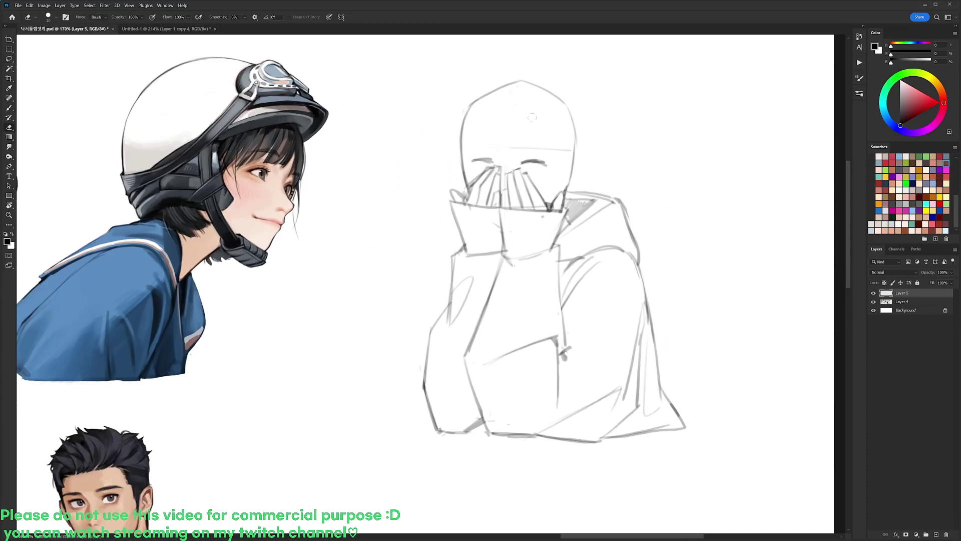
{"action": "key", "text": "l"}
{"action": "mouse_move", "coordinate": [524, 174]}
{"action": "left_mouse_down"}
{"action": "mouse_move", "coordinate": [555, 173]}
{"action": "mouse_move", "coordinate": [551, 167]}
{"action": "left_mouse_up"}
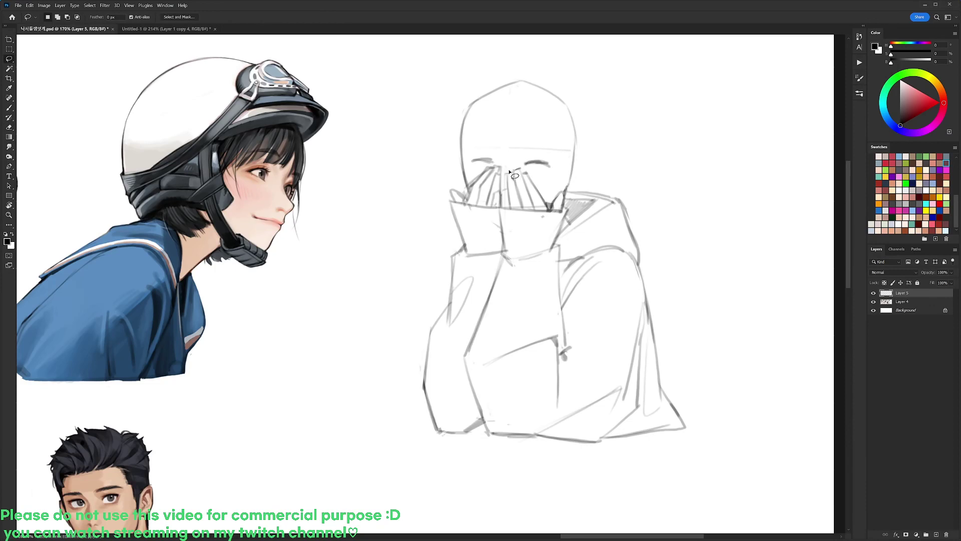
{"action": "key", "text": "b"}
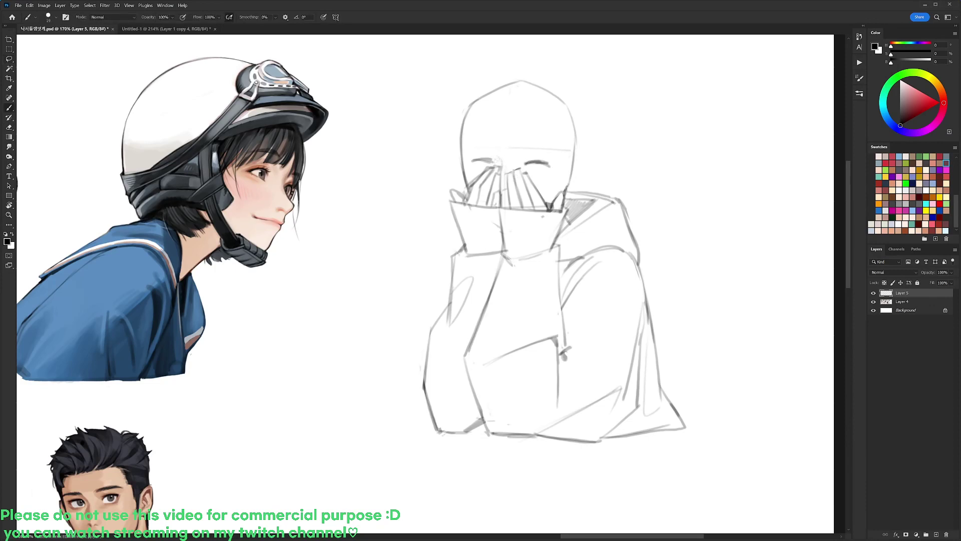
- Refine both closed eyes into darker, more arched lash lines, cleaning their edges with the eraser
{"action": "key", "text": "e"}
{"action": "key", "text": "b"}
{"action": "key", "text": "e"}
{"action": "key", "text": "b"}
{"action": "key", "text": "e"}
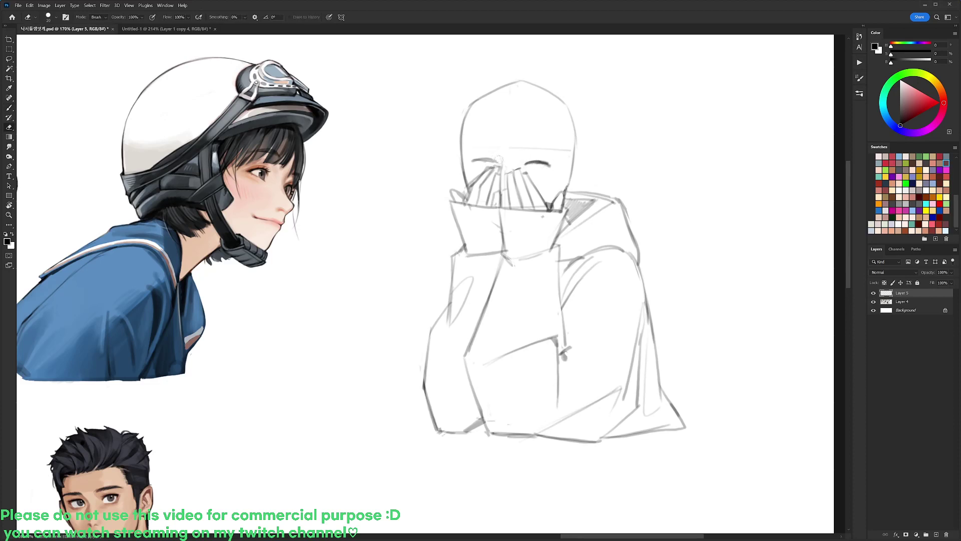
{"action": "key", "text": "b"}
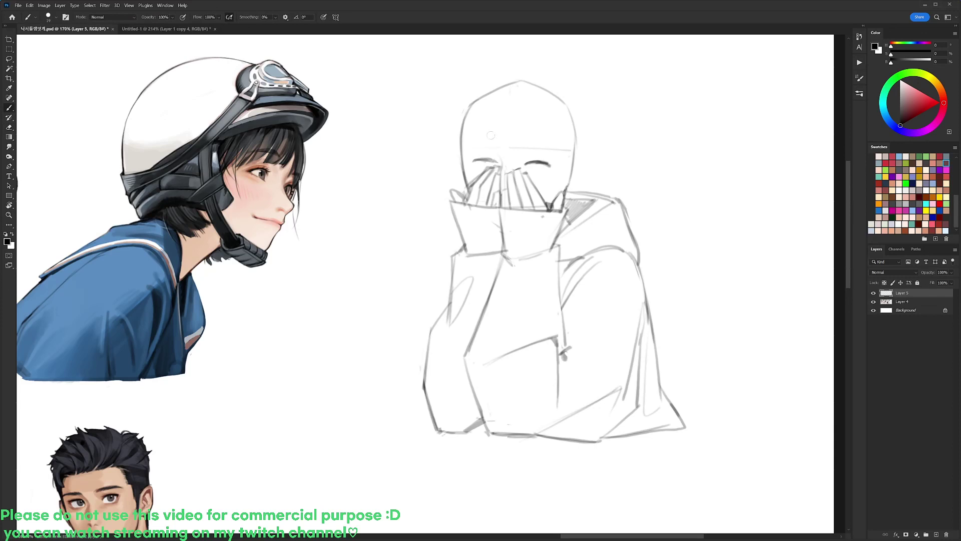
{"action": "left_click_drag", "start_coordinate": [474, 162], "coordinate": [496, 161]}
{"action": "key", "text": "e"}
{"action": "key", "text": "b"}
{"action": "left_click_drag", "start_coordinate": [481, 158], "coordinate": [545, 161]}
{"action": "key", "text": "e"}
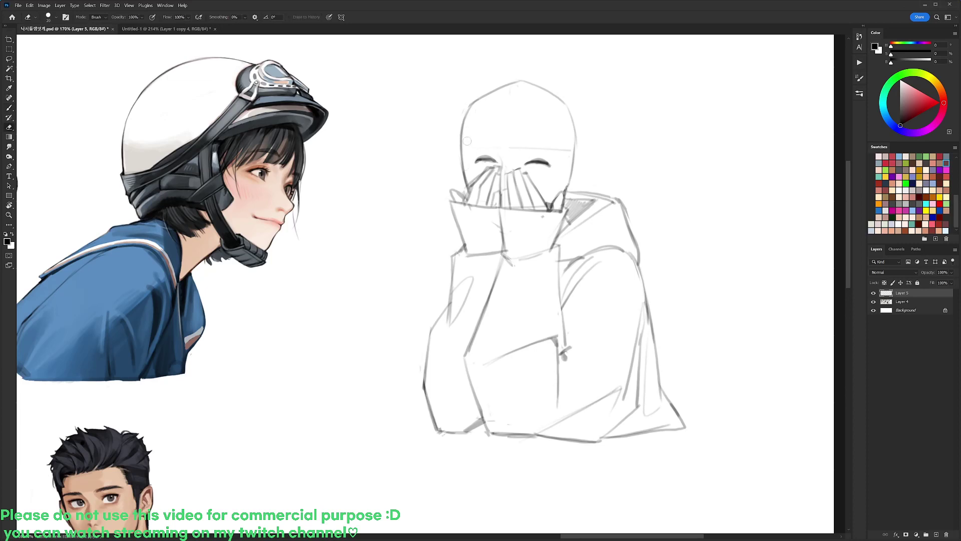
{"action": "key", "text": "b"}
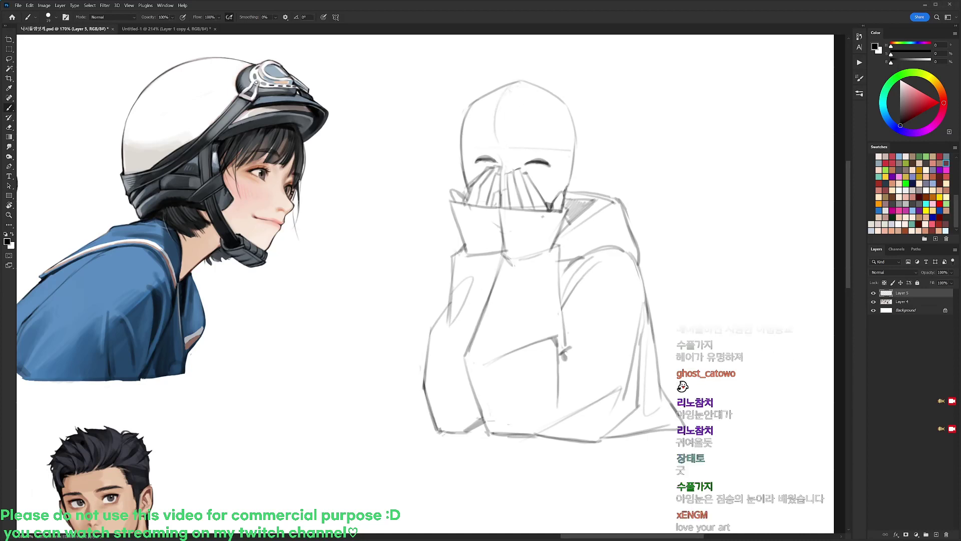
- Sketch straight bangs over the forehead with strands fanning down from the crown to the brow line
{"action": "left_click_drag", "start_coordinate": [503, 96], "coordinate": [498, 146]}
{"action": "mouse_move", "coordinate": [512, 113]}
{"action": "left_mouse_down"}
{"action": "mouse_move", "coordinate": [515, 146]}
{"action": "mouse_move", "coordinate": [553, 149]}
{"action": "left_mouse_up"}
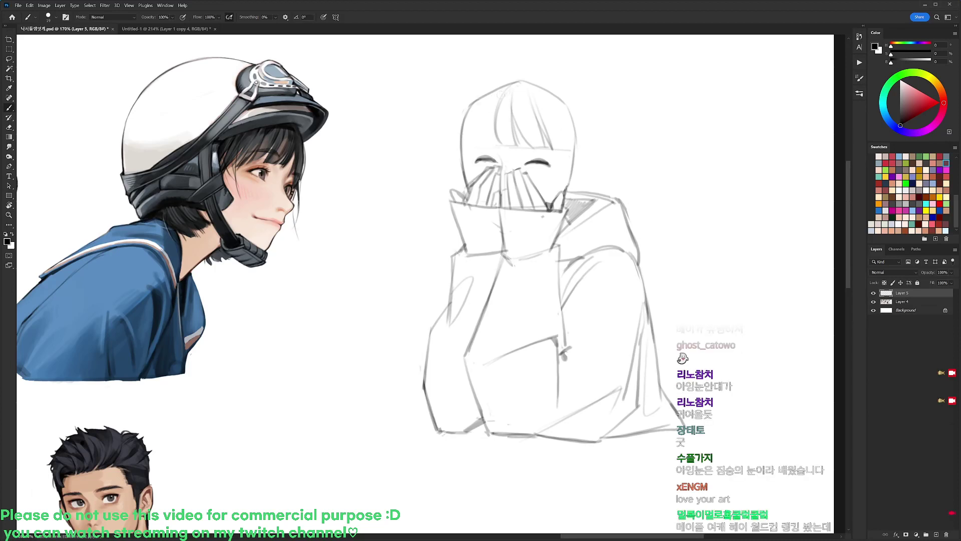
{"action": "mouse_move", "coordinate": [491, 105]}
{"action": "left_mouse_down"}
{"action": "mouse_move", "coordinate": [481, 143]}
{"action": "mouse_move", "coordinate": [493, 146]}
{"action": "left_mouse_up"}
{"action": "key", "text": "e"}
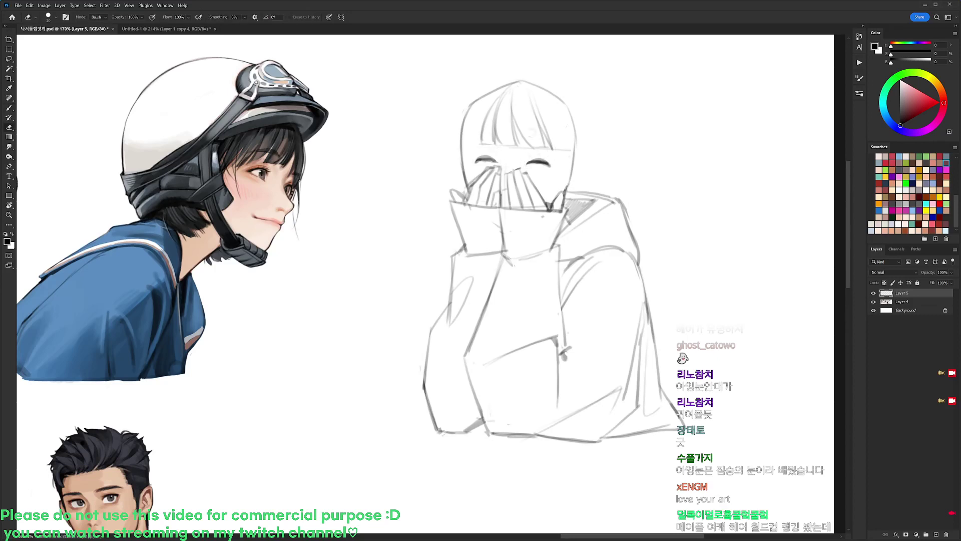
- Sketch a rounded ear on each side of the head at eye level
{"action": "key", "text": "b"}
{"action": "left_click_drag", "start_coordinate": [572, 167], "coordinate": [567, 189]}
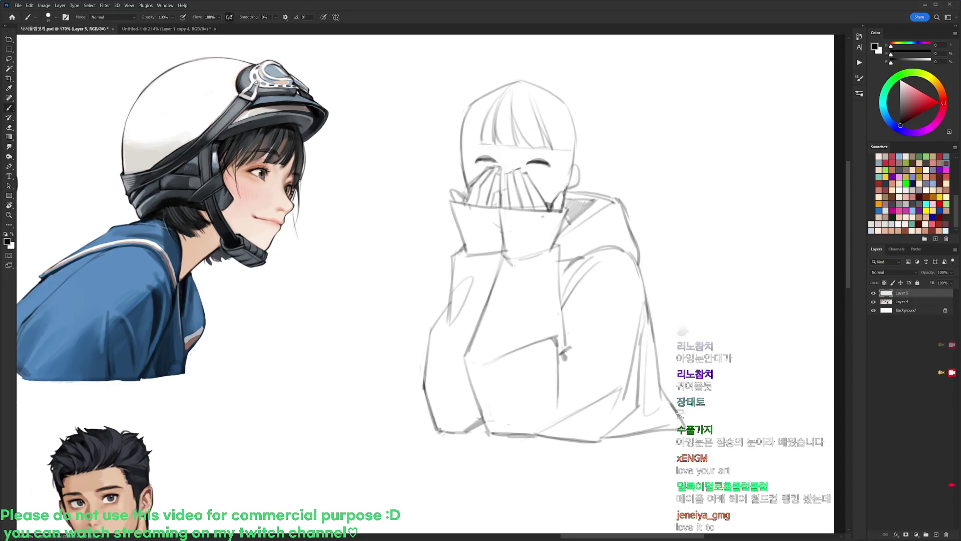
{"action": "key", "text": "e"}
{"action": "key", "text": "b"}
{"action": "left_click_drag", "start_coordinate": [461, 158], "coordinate": [460, 176]}
{"action": "key", "text": "e"}
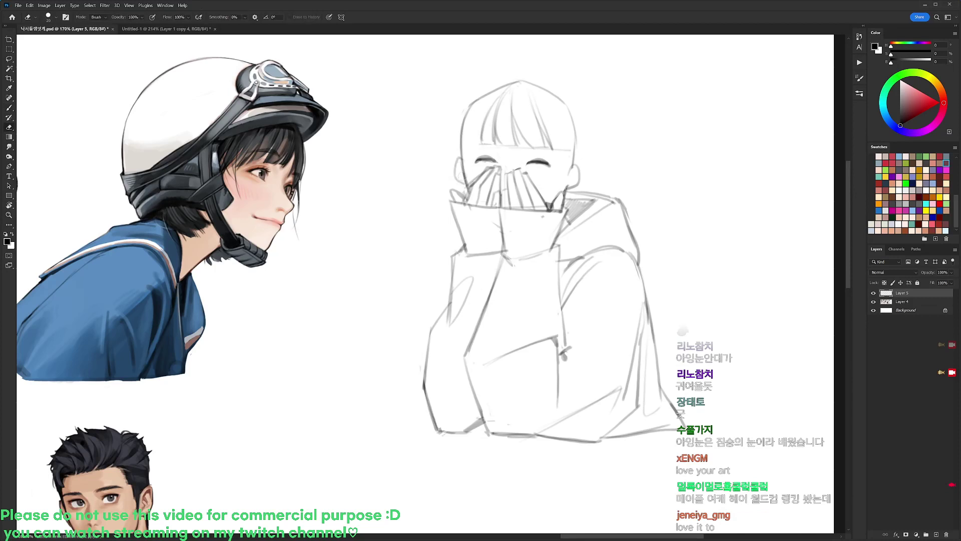
- Sketch a long hair lock from the crown past the ear to the hood and clean up its lower end
{"action": "key", "text": "b"}
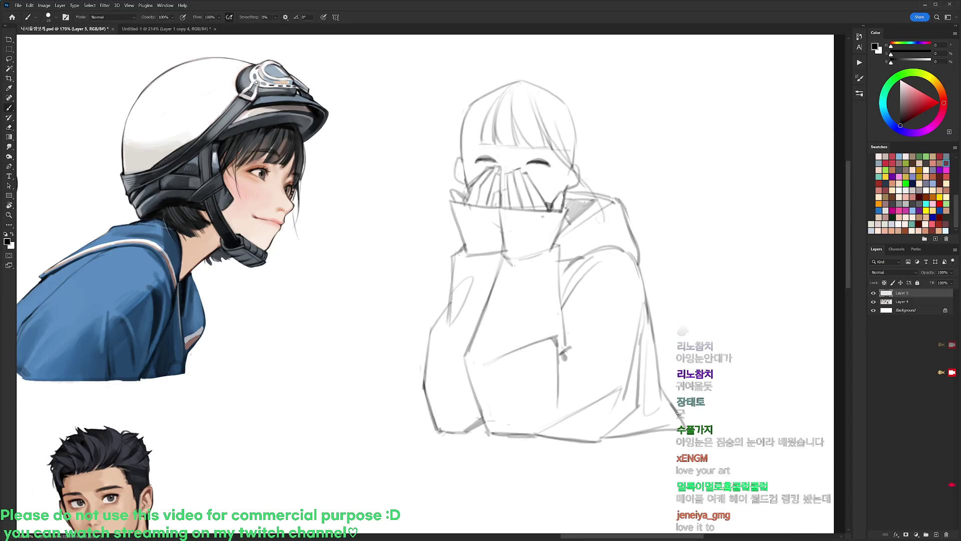
{"action": "key", "text": "e"}
{"action": "key", "text": "b"}
{"action": "mouse_move", "coordinate": [576, 135]}
{"action": "left_mouse_down"}
{"action": "mouse_move", "coordinate": [602, 209]}
{"action": "mouse_move", "coordinate": [591, 228]}
{"action": "left_mouse_up"}
{"action": "key", "text": "e"}
{"action": "left_click_drag", "start_coordinate": [584, 182], "coordinate": [596, 205]}
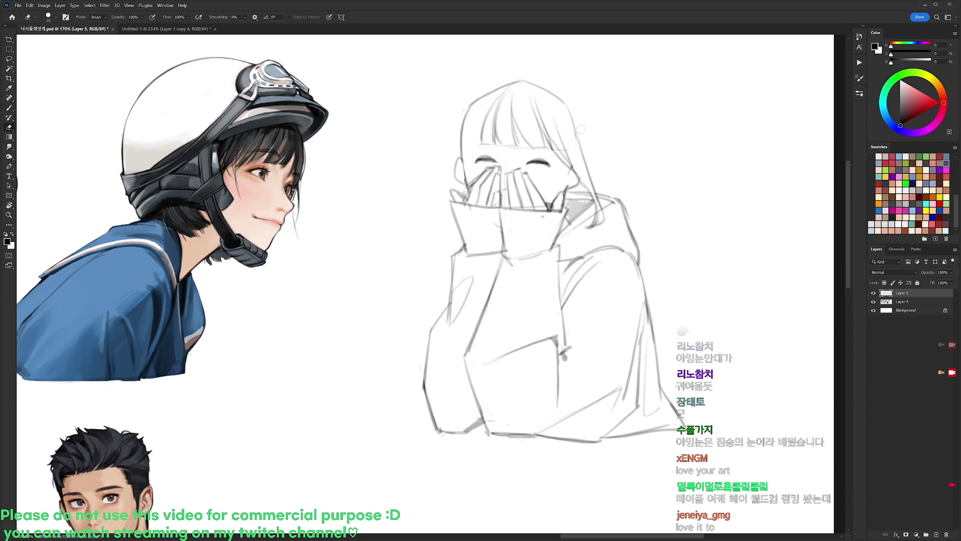
- Sketch a short side lock curling across the cheek in front of the ear on the hood side
{"action": "key", "text": "b"}
{"action": "mouse_move", "coordinate": [560, 159]}
{"action": "left_mouse_down"}
{"action": "mouse_move", "coordinate": [565, 178]}
{"action": "mouse_move", "coordinate": [548, 180]}
{"action": "mouse_move", "coordinate": [575, 184]}
{"action": "left_mouse_up"}
{"action": "key", "text": "e"}
{"action": "key", "text": "b"}
{"action": "key", "text": "e"}
{"action": "key", "text": "b"}
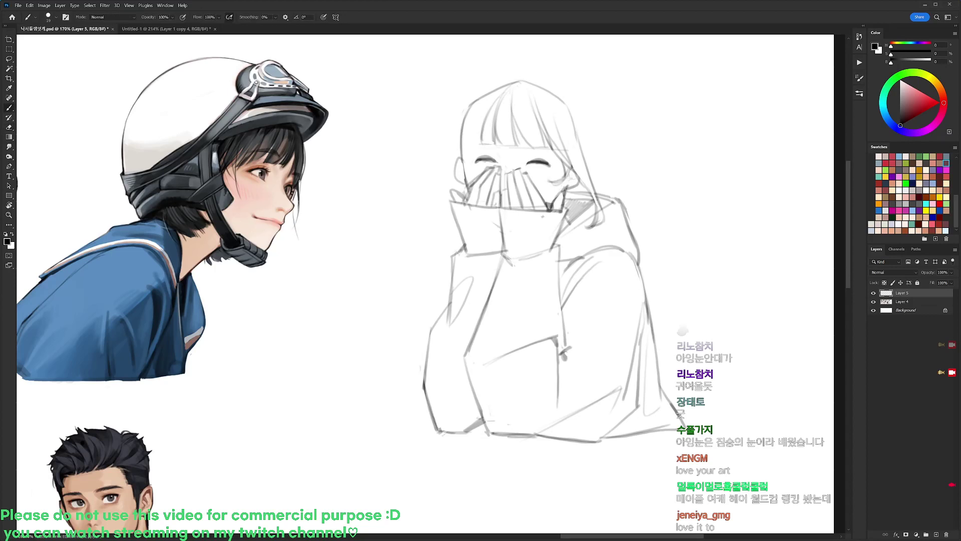
{"action": "key", "text": "e"}
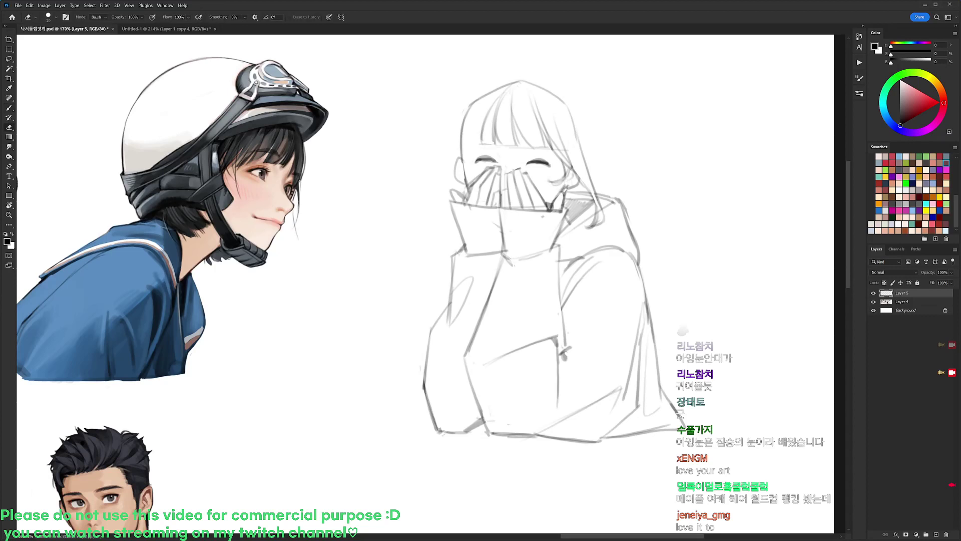
{"action": "key", "text": "b"}
{"action": "left_click_drag", "start_coordinate": [565, 181], "coordinate": [549, 191]}
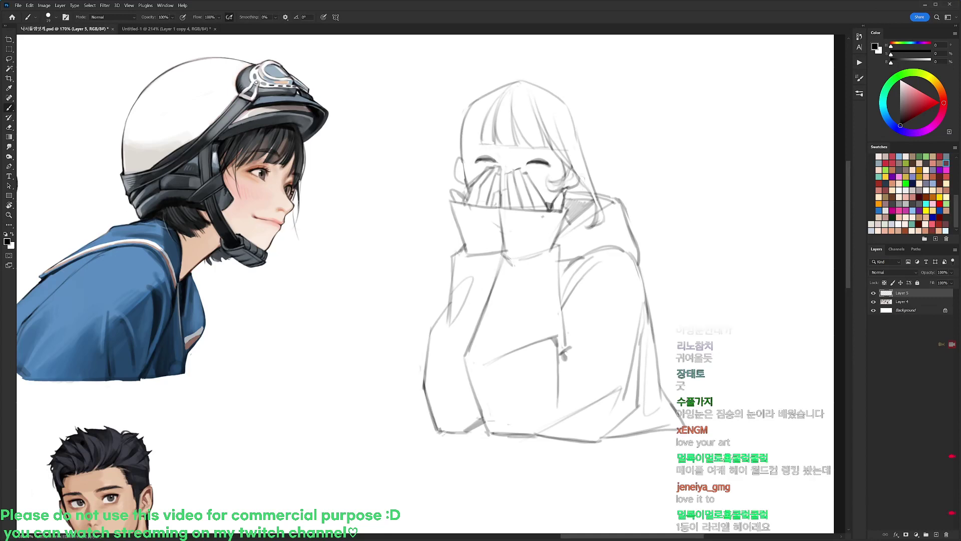
- Sketch hair strands falling from the ear along the collar to the chest and erase the overlapping lines
{"action": "mouse_move", "coordinate": [581, 184]}
{"action": "left_mouse_down"}
{"action": "mouse_move", "coordinate": [567, 191]}
{"action": "mouse_move", "coordinate": [557, 236]}
{"action": "left_mouse_up"}
{"action": "left_click_drag", "start_coordinate": [580, 206], "coordinate": [561, 256]}
{"action": "key", "text": "e"}
{"action": "mouse_move", "coordinate": [587, 184]}
{"action": "left_mouse_down"}
{"action": "mouse_move", "coordinate": [566, 244]}
{"action": "mouse_move", "coordinate": [578, 216]}
{"action": "left_mouse_up"}
{"action": "mouse_move", "coordinate": [582, 203]}
{"action": "left_mouse_down"}
{"action": "mouse_move", "coordinate": [582, 215]}
{"action": "mouse_move", "coordinate": [572, 213]}
{"action": "left_mouse_up"}
{"action": "left_click_drag", "start_coordinate": [573, 200], "coordinate": [565, 222]}
{"action": "mouse_move", "coordinate": [573, 216]}
{"action": "left_mouse_down"}
{"action": "mouse_move", "coordinate": [564, 230]}
{"action": "mouse_move", "coordinate": [566, 211]}
{"action": "mouse_move", "coordinate": [568, 238]}
{"action": "left_mouse_up"}
{"action": "key", "text": "b"}
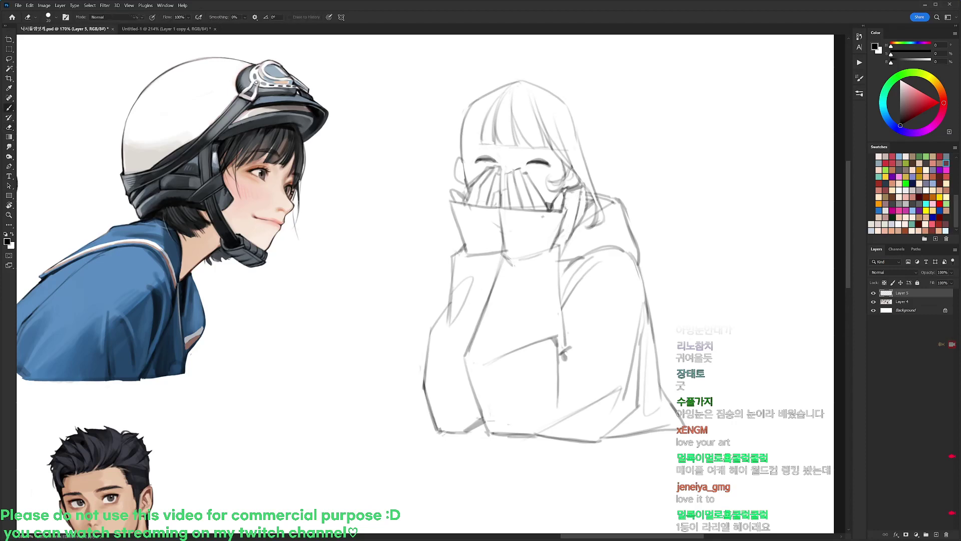
{"action": "key", "text": "b"}
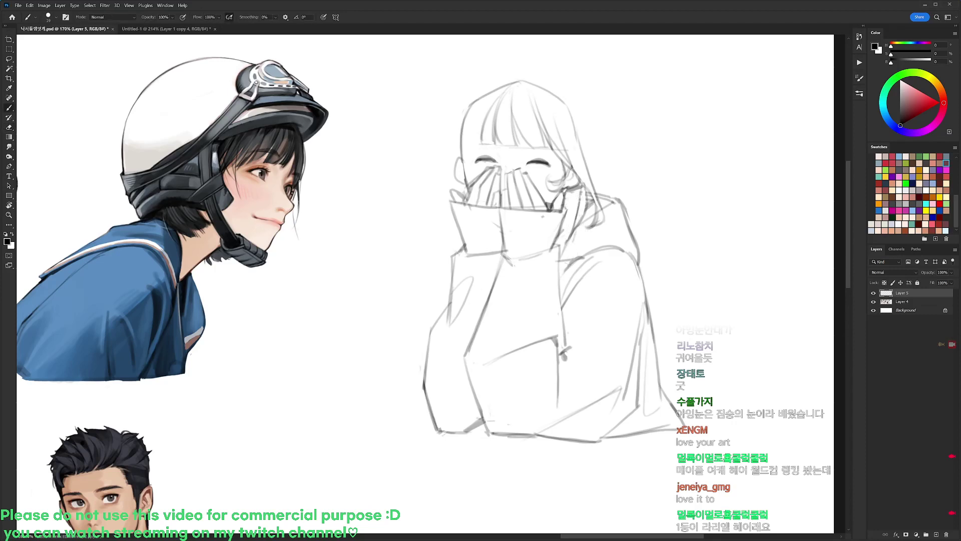
{"action": "left_click_drag", "start_coordinate": [573, 241], "coordinate": [560, 285]}
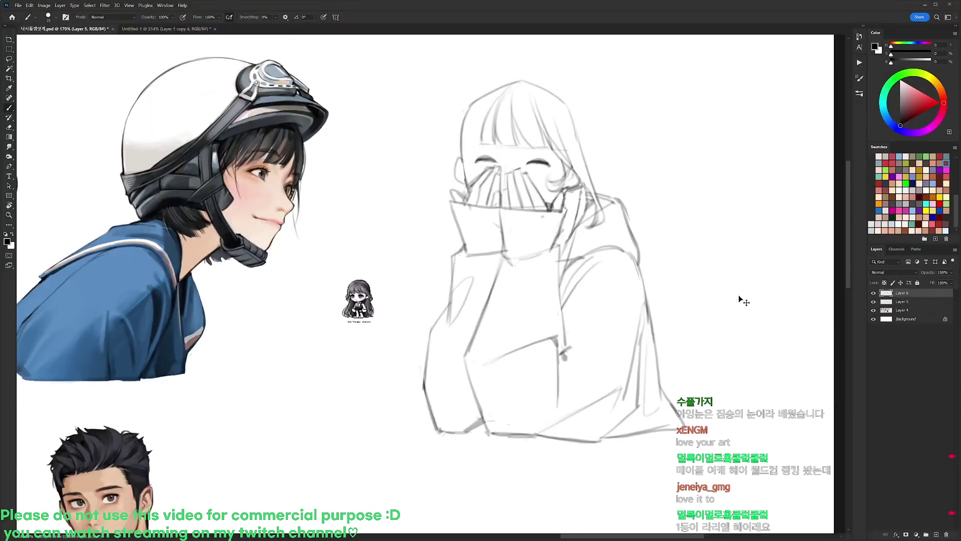
- Paste two chibi hairstyle reference images between the helmeted figure and the sketch, and merge their layer into the existing layers
{"action": "key", "text": "ctrl+v"}
{"action": "left_click_drag", "start_coordinate": [738, 289], "coordinate": [668, 361]}
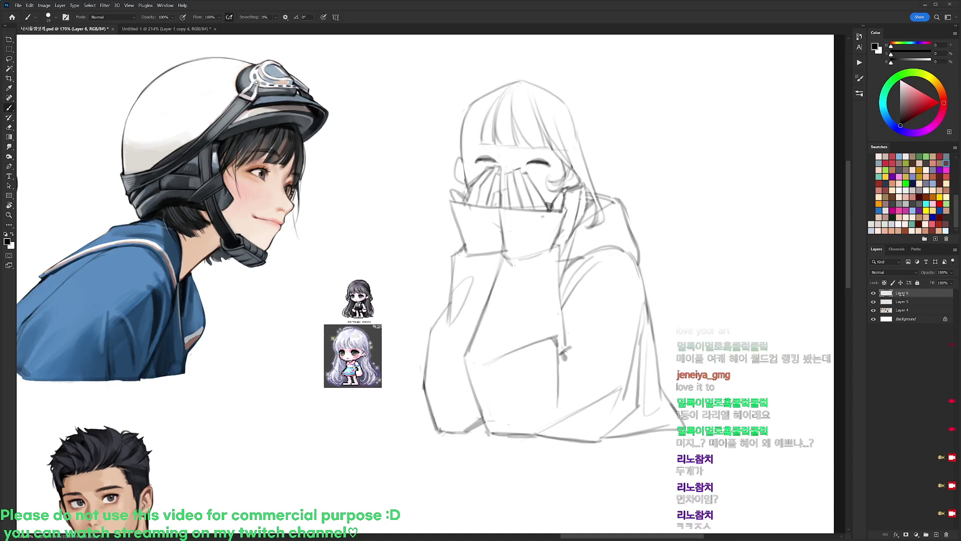
{"action": "key", "text": "Delete"}
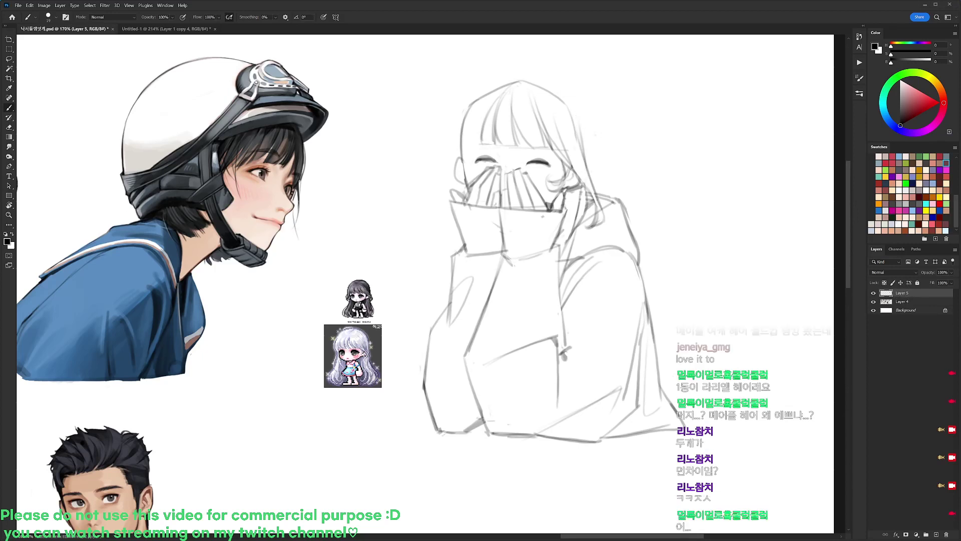
- Sketch a wider outer hair contour beside the long lock on the hood side of the head
{"action": "key", "text": "e"}
{"action": "key", "text": "b"}
{"action": "key", "text": "e"}
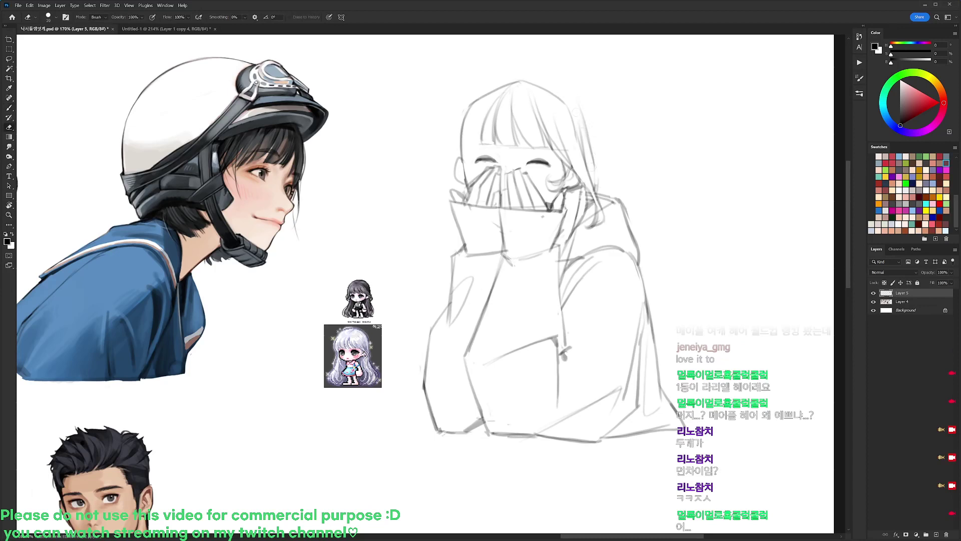
{"action": "key", "text": "b"}
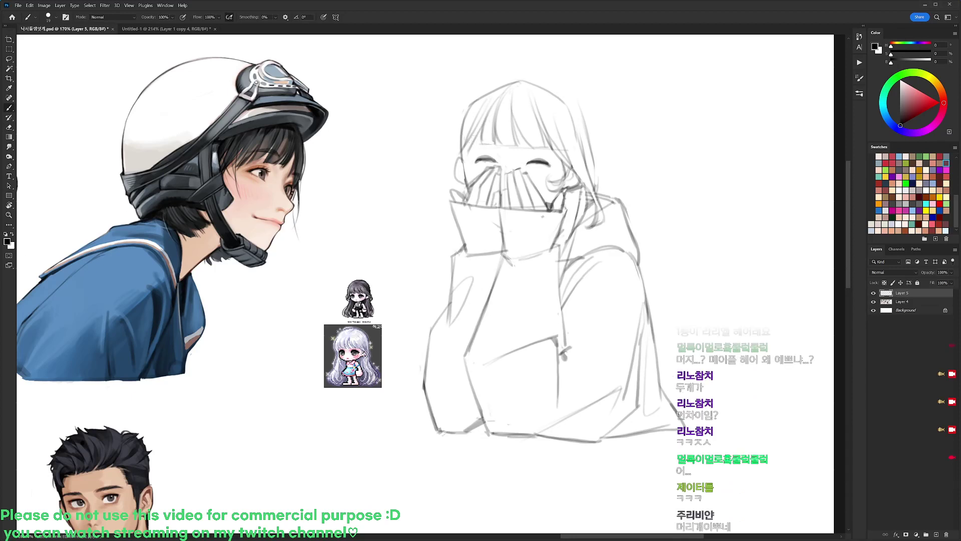
- Redraw the hair beside the face on the helmeted figure's side, replacing the ear there with short framing strands
{"action": "mouse_move", "coordinate": [475, 142]}
{"action": "left_mouse_down"}
{"action": "mouse_move", "coordinate": [465, 147]}
{"action": "mouse_move", "coordinate": [467, 176]}
{"action": "left_mouse_up"}
{"action": "key", "text": "ctrl+z"}
{"action": "mouse_move", "coordinate": [478, 142]}
{"action": "left_mouse_down"}
{"action": "mouse_move", "coordinate": [469, 182]}
{"action": "mouse_move", "coordinate": [457, 182]}
{"action": "left_mouse_up"}
{"action": "key", "text": "e"}
{"action": "key", "text": "e"}
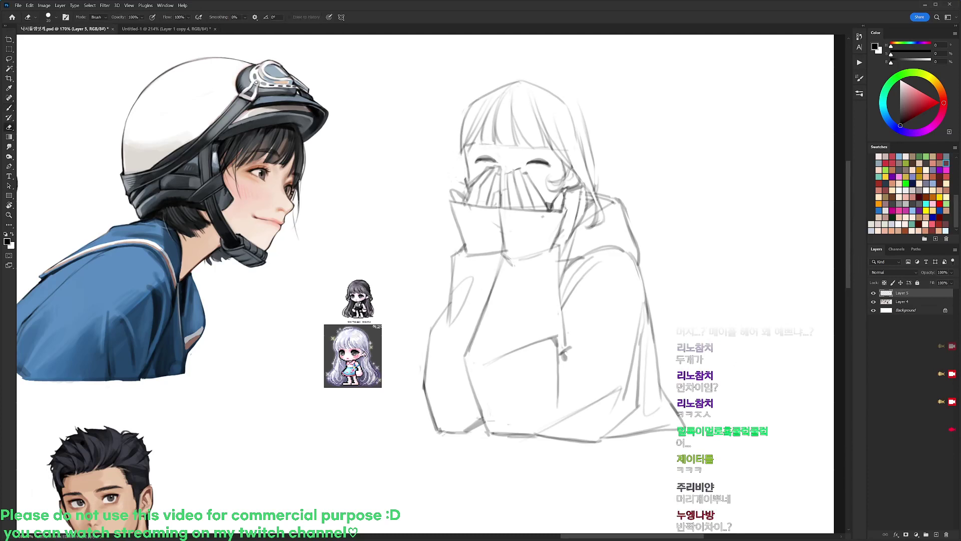
{"action": "key", "text": "b"}
{"action": "left_click_drag", "start_coordinate": [473, 144], "coordinate": [446, 176]}
{"action": "key", "text": "ctrl+z"}
{"action": "mouse_move", "coordinate": [473, 137]}
{"action": "left_mouse_down"}
{"action": "mouse_move", "coordinate": [459, 160]}
{"action": "mouse_move", "coordinate": [465, 153]}
{"action": "left_mouse_up"}
{"action": "key", "text": "e"}
{"action": "key", "text": "b"}
{"action": "left_click_drag", "start_coordinate": [474, 114], "coordinate": [454, 173]}
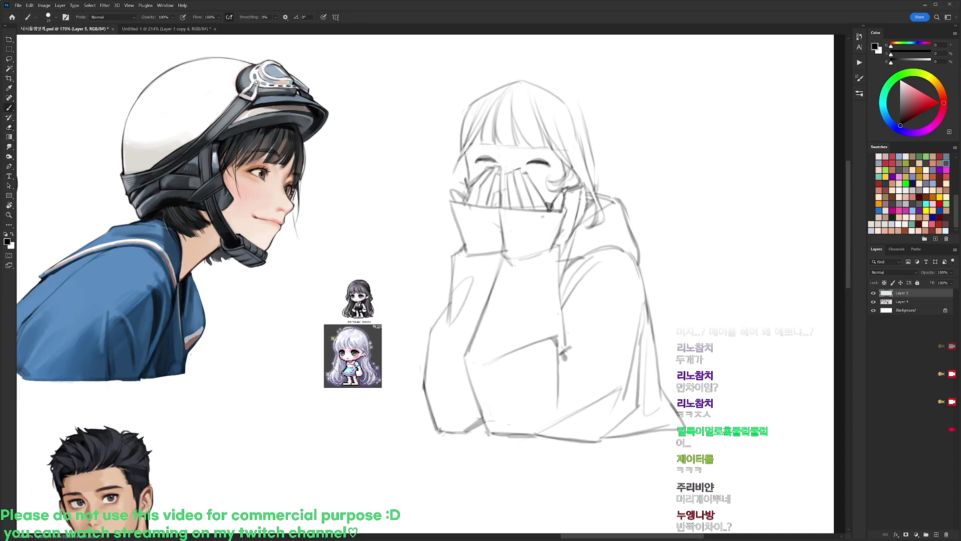
- Add outward-flipping curled locks beside the face on the helmeted figure's side, reaching down past the cuff
{"action": "left_click_drag", "start_coordinate": [461, 122], "coordinate": [443, 194]}
{"action": "mouse_move", "coordinate": [465, 153]}
{"action": "left_mouse_down"}
{"action": "mouse_move", "coordinate": [459, 188]}
{"action": "mouse_move", "coordinate": [430, 235]}
{"action": "mouse_move", "coordinate": [435, 220]}
{"action": "left_mouse_up"}
{"action": "key", "text": "e"}
{"action": "key", "text": "b"}
{"action": "mouse_move", "coordinate": [465, 165]}
{"action": "left_mouse_down"}
{"action": "mouse_move", "coordinate": [465, 190]}
{"action": "mouse_move", "coordinate": [461, 180]}
{"action": "mouse_move", "coordinate": [429, 183]}
{"action": "left_mouse_up"}
{"action": "key", "text": "e"}
{"action": "key", "text": "b"}
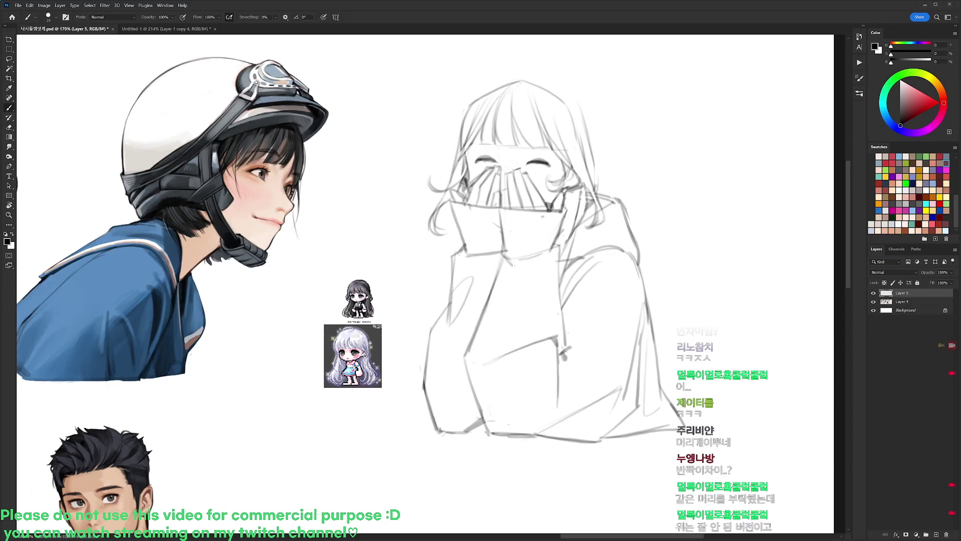
- Sketch long wavy strands beside the collar and down along the raised forearm to the elbow
{"action": "left_click_drag", "start_coordinate": [586, 192], "coordinate": [571, 245]}
{"action": "left_click_drag", "start_coordinate": [453, 220], "coordinate": [420, 317]}
{"action": "mouse_move", "coordinate": [441, 266]}
{"action": "left_mouse_down"}
{"action": "mouse_move", "coordinate": [429, 283]}
{"action": "mouse_move", "coordinate": [439, 313]}
{"action": "left_mouse_up"}
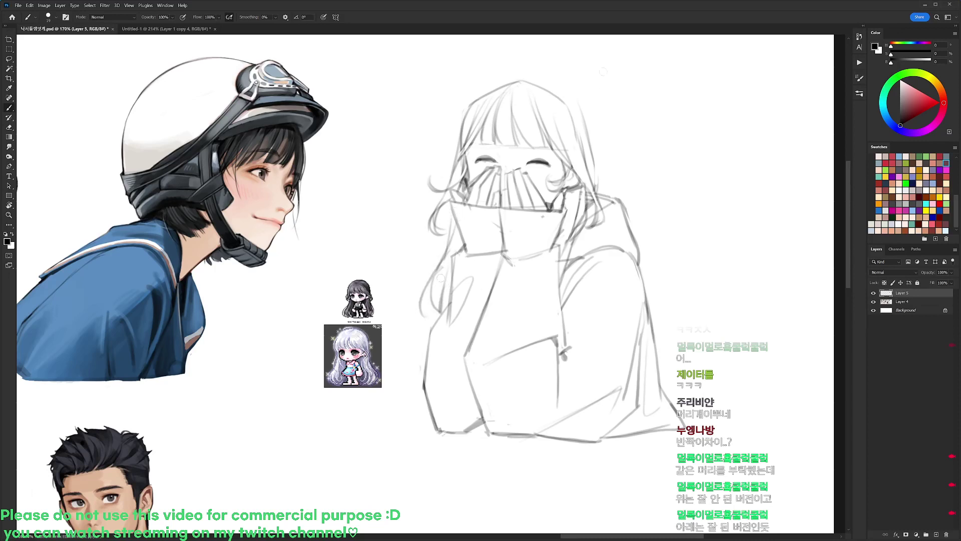
- Restate the outer hair contour on the hood side with longer strokes from the crown to the shoulder
{"action": "mouse_move", "coordinate": [592, 149]}
{"action": "left_mouse_down"}
{"action": "mouse_move", "coordinate": [603, 193]}
{"action": "mouse_move", "coordinate": [601, 173]}
{"action": "mouse_move", "coordinate": [601, 184]}
{"action": "left_mouse_up"}
{"action": "key", "text": "e"}
{"action": "key", "text": "b"}
{"action": "left_click_drag", "start_coordinate": [580, 102], "coordinate": [597, 153]}
{"action": "left_click_drag", "start_coordinate": [588, 121], "coordinate": [600, 167]}
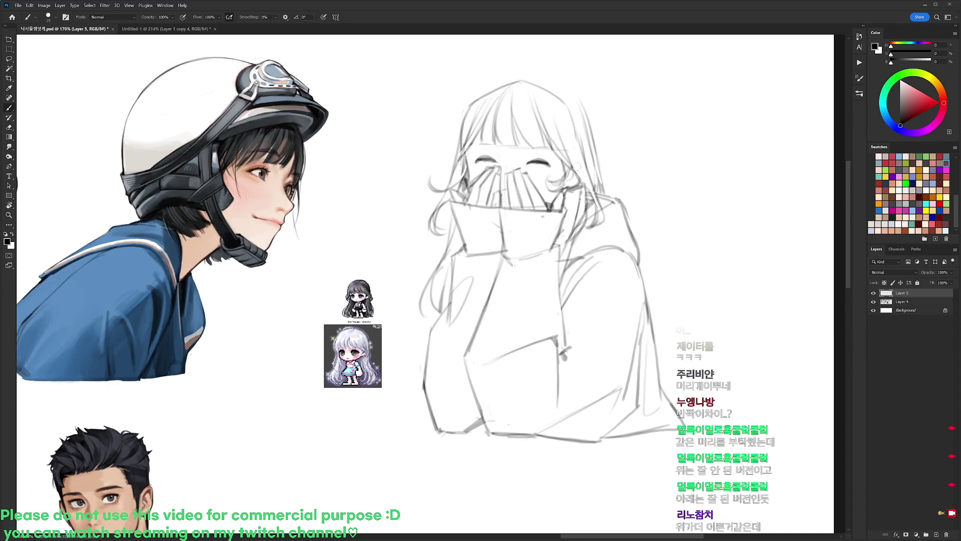
- Erase the old crown contour on the hood side and redraw it as a higher, rounder curve running down to the hood
{"action": "scroll", "coordinate": [593, 100], "scroll_direction": "up", "scroll_amount": 1}
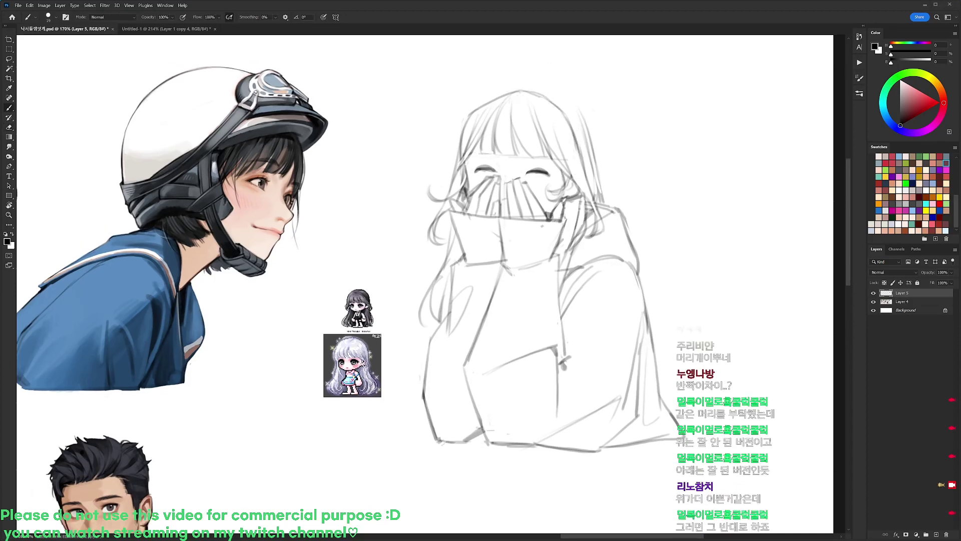
{"action": "key", "text": "e"}
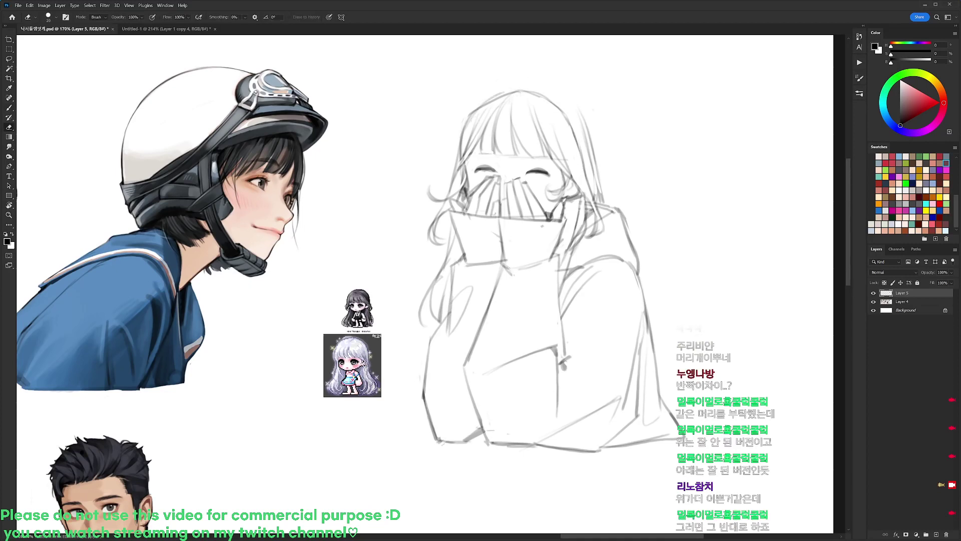
{"action": "mouse_move", "coordinate": [518, 91]}
{"action": "left_mouse_down"}
{"action": "mouse_move", "coordinate": [488, 102]}
{"action": "mouse_move", "coordinate": [546, 85]}
{"action": "mouse_move", "coordinate": [568, 98]}
{"action": "mouse_move", "coordinate": [560, 85]}
{"action": "mouse_move", "coordinate": [596, 129]}
{"action": "mouse_move", "coordinate": [599, 172]}
{"action": "left_mouse_up"}
{"action": "key", "text": "b"}
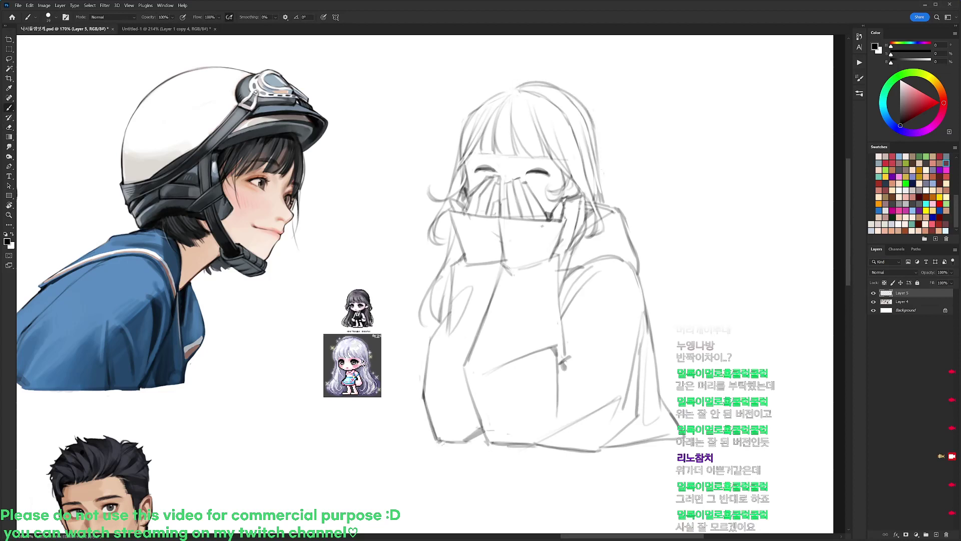
{"action": "left_click_drag", "start_coordinate": [595, 133], "coordinate": [608, 206]}
- Carry the rounder crown contour over to the helmeted figure's side and erase the old outline inside it
{"action": "left_click_drag", "start_coordinate": [469, 117], "coordinate": [525, 80]}
{"action": "mouse_move", "coordinate": [476, 102]}
{"action": "left_mouse_down"}
{"action": "mouse_move", "coordinate": [529, 81]}
{"action": "mouse_move", "coordinate": [442, 168]}
{"action": "left_mouse_up"}
{"action": "key", "text": "ctrl+z"}
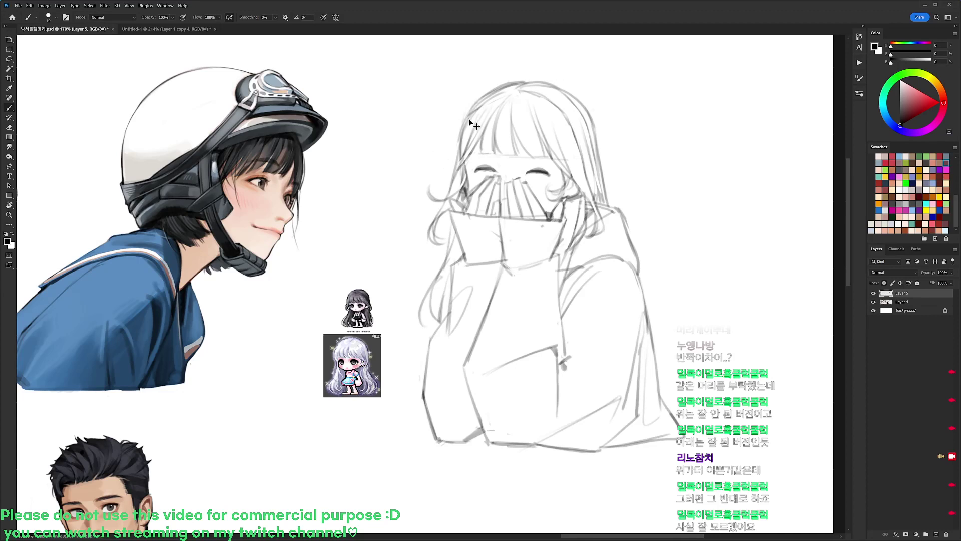
{"action": "left_click_drag", "start_coordinate": [470, 109], "coordinate": [453, 166]}
{"action": "key", "text": "e"}
{"action": "left_click_drag", "start_coordinate": [478, 109], "coordinate": [460, 140]}
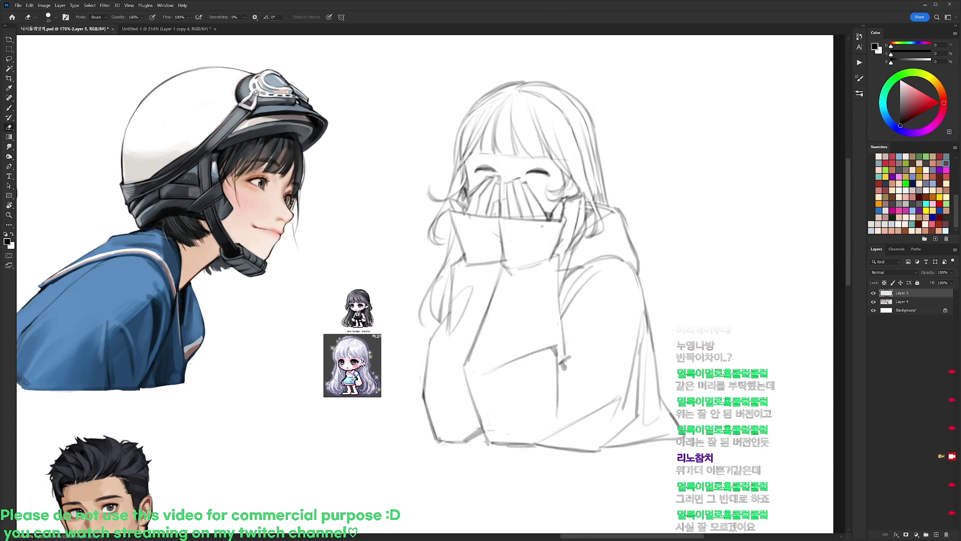
{"action": "left_click_drag", "start_coordinate": [498, 93], "coordinate": [465, 124]}
{"action": "key", "text": "b"}
- Sketch an outward-curving lock beside the cheek on the helmeted figure's side, ending near the cuff
{"action": "left_click_drag", "start_coordinate": [461, 166], "coordinate": [435, 154]}
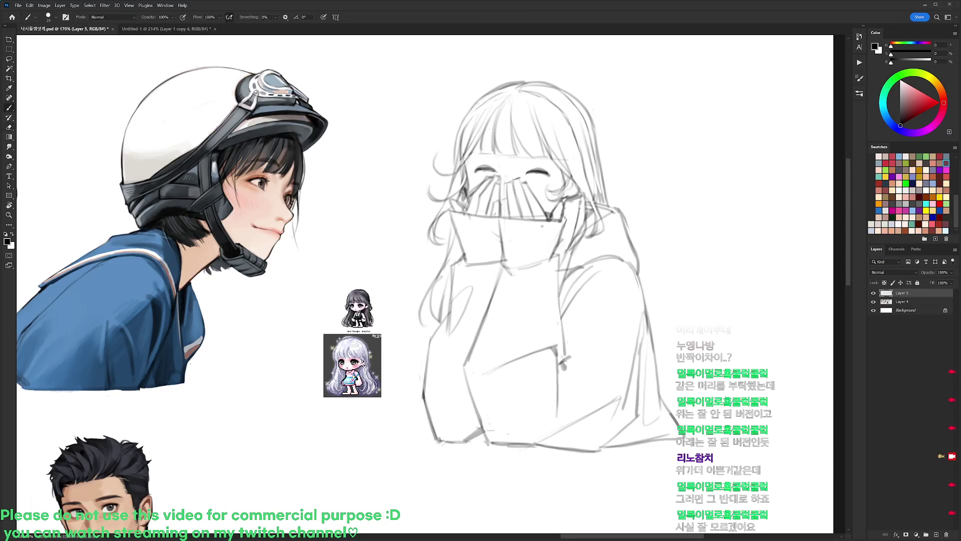
{"action": "key", "text": "ctrl+z"}
{"action": "left_click_drag", "start_coordinate": [453, 180], "coordinate": [431, 214]}
- Draw a long strand falling over the hood and wavy hair ends outside the lower sleeve on that side
{"action": "left_click_drag", "start_coordinate": [583, 166], "coordinate": [618, 245]}
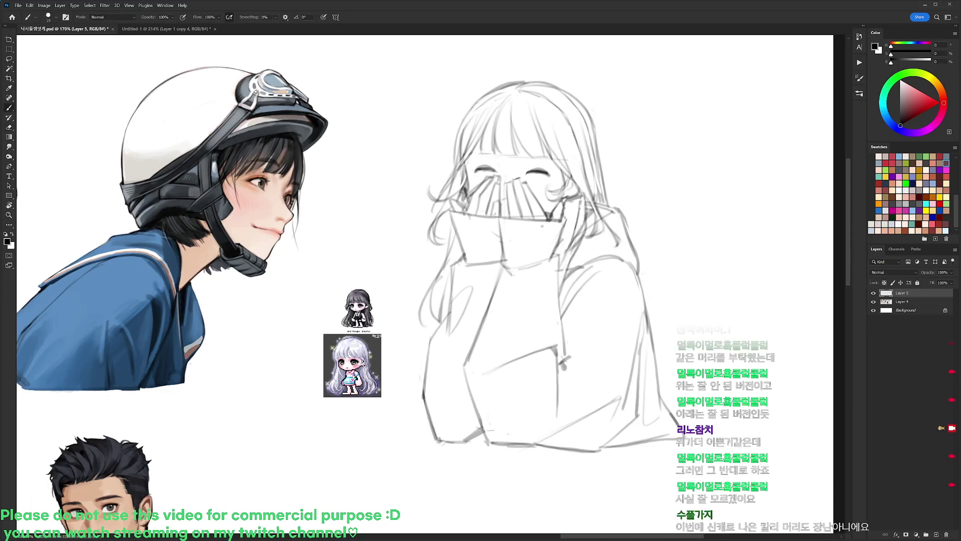
{"action": "mouse_move", "coordinate": [648, 310]}
{"action": "left_mouse_down"}
{"action": "mouse_move", "coordinate": [689, 365]}
{"action": "mouse_move", "coordinate": [696, 398]}
{"action": "left_mouse_up"}
{"action": "mouse_move", "coordinate": [656, 334]}
{"action": "left_mouse_down"}
{"action": "mouse_move", "coordinate": [690, 388]}
{"action": "mouse_move", "coordinate": [668, 416]}
{"action": "left_mouse_up"}
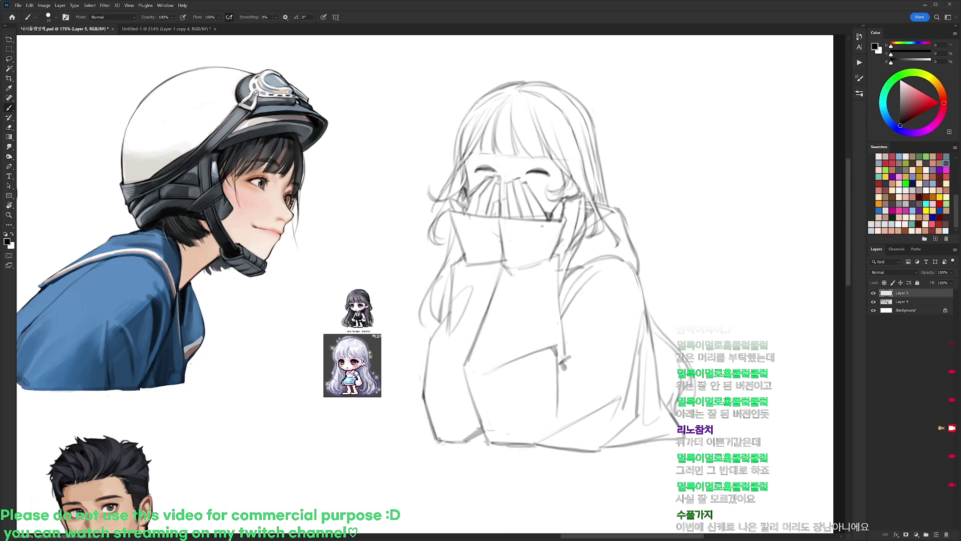
- Touch up the hair edge beside the fringe and lasso the closed eyes to adjust their placement slightly
{"action": "mouse_move", "coordinate": [472, 153]}
{"action": "left_mouse_down"}
{"action": "mouse_move", "coordinate": [466, 168]}
{"action": "mouse_move", "coordinate": [469, 146]}
{"action": "left_mouse_up"}
{"action": "key", "text": "e"}
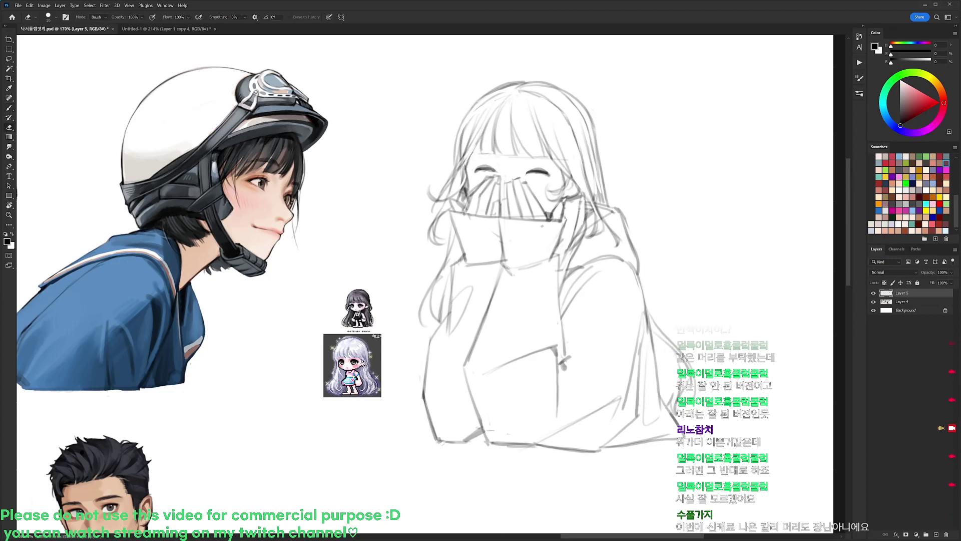
{"action": "key", "text": "b"}
{"action": "key", "text": "e"}
{"action": "key", "text": "b"}
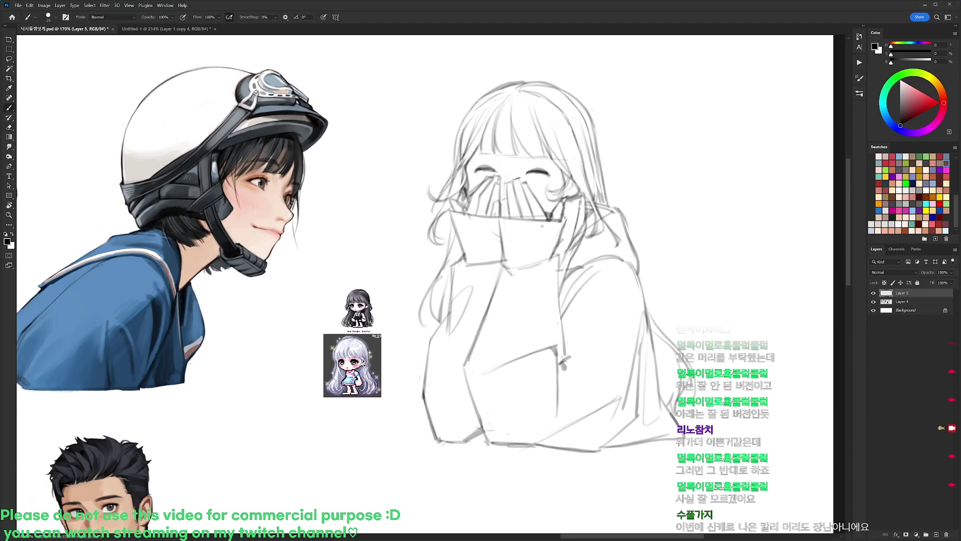
{"action": "key", "text": "l"}
{"action": "mouse_move", "coordinate": [494, 168]}
{"action": "left_mouse_down"}
{"action": "mouse_move", "coordinate": [497, 182]}
{"action": "mouse_move", "coordinate": [481, 166]}
{"action": "mouse_move", "coordinate": [495, 170]}
{"action": "left_mouse_up"}
{"action": "left_click_drag", "start_coordinate": [491, 171], "coordinate": [547, 176]}
{"action": "key", "text": "ctrl+d"}
{"action": "key", "text": "b"}
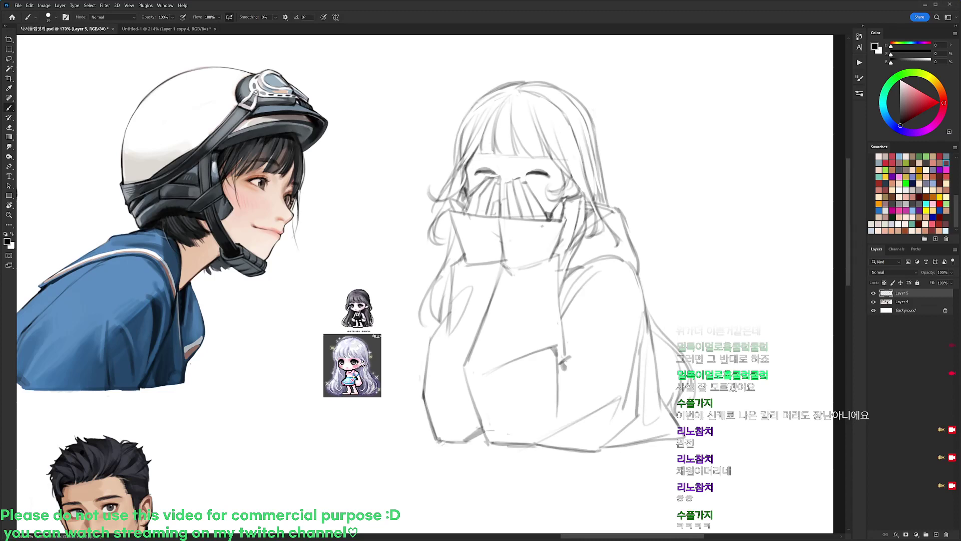
- Refine the face-framing strands beside both closed eyes with short strokes down to the hands
{"action": "key", "text": "e"}
{"action": "key", "text": "b"}
{"action": "left_click_drag", "start_coordinate": [553, 158], "coordinate": [577, 186]}
{"action": "key", "text": "e"}
{"action": "key", "text": "b"}
{"action": "left_click_drag", "start_coordinate": [468, 168], "coordinate": [469, 198]}
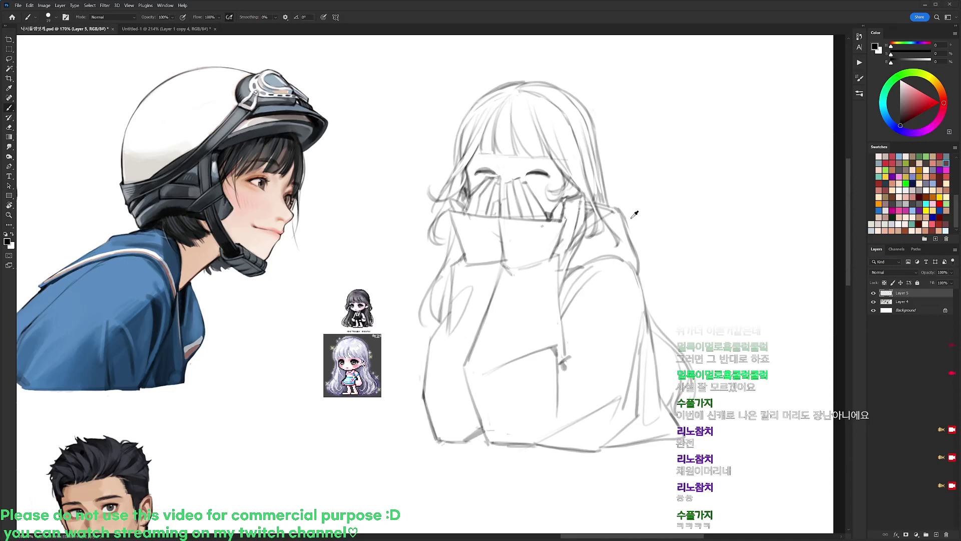
- Shade the narrow shadow where the front forearm meets the lower sleeve fold and clean up its edges
{"action": "scroll", "coordinate": [619, 228], "scroll_direction": "down", "scroll_amount": 3}
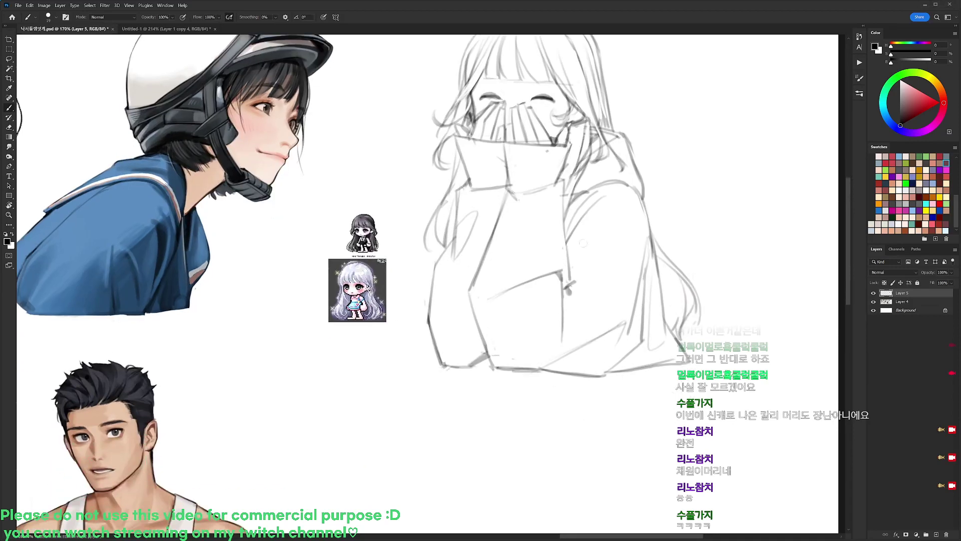
{"action": "left_click_drag", "start_coordinate": [492, 298], "coordinate": [487, 316]}
{"action": "mouse_move", "coordinate": [492, 312]}
{"action": "left_mouse_down"}
{"action": "mouse_move", "coordinate": [487, 321]}
{"action": "mouse_move", "coordinate": [486, 309]}
{"action": "left_mouse_up"}
{"action": "left_click_drag", "start_coordinate": [499, 295], "coordinate": [488, 307]}
{"action": "key", "text": "e"}
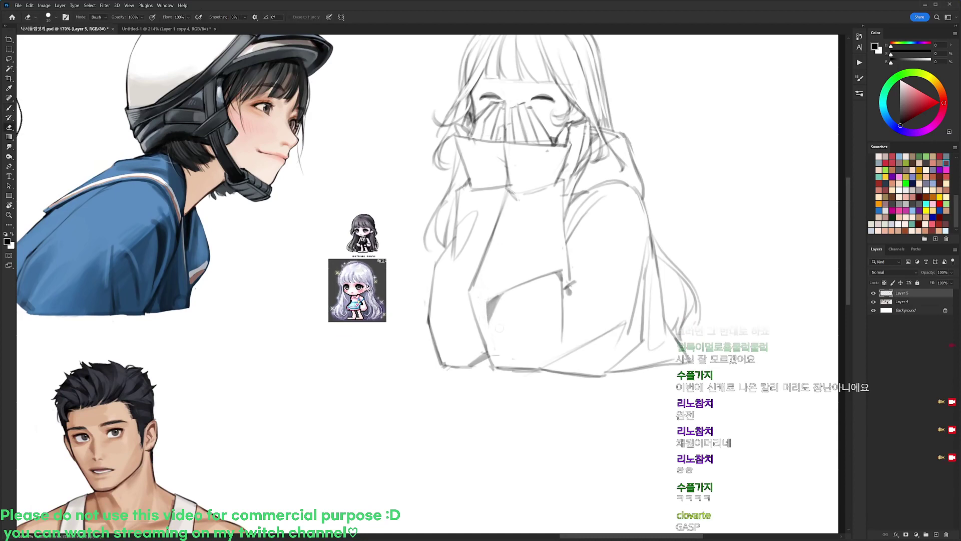
{"action": "key", "text": "b"}
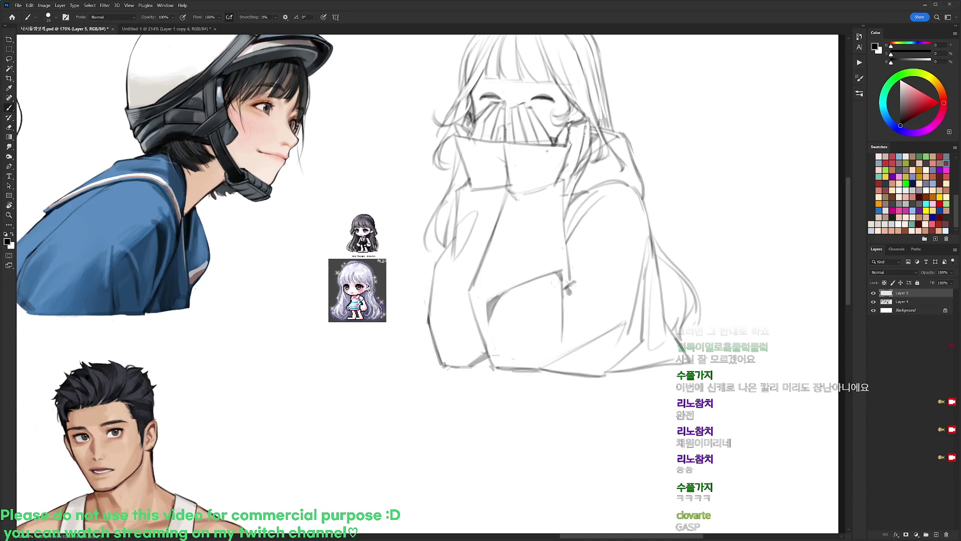
- Sketch a curved fold below the front forearm and rework the short crease descending from the elbow bend
{"action": "mouse_move", "coordinate": [511, 296]}
{"action": "left_mouse_down"}
{"action": "mouse_move", "coordinate": [558, 287]}
{"action": "mouse_move", "coordinate": [555, 276]}
{"action": "mouse_move", "coordinate": [559, 286]}
{"action": "mouse_move", "coordinate": [543, 292]}
{"action": "mouse_move", "coordinate": [558, 282]}
{"action": "mouse_move", "coordinate": [540, 293]}
{"action": "left_mouse_up"}
{"action": "mouse_move", "coordinate": [552, 276]}
{"action": "left_mouse_down"}
{"action": "mouse_move", "coordinate": [546, 287]}
{"action": "mouse_move", "coordinate": [579, 256]}
{"action": "mouse_move", "coordinate": [553, 320]}
{"action": "left_mouse_up"}
{"action": "key", "text": "e"}
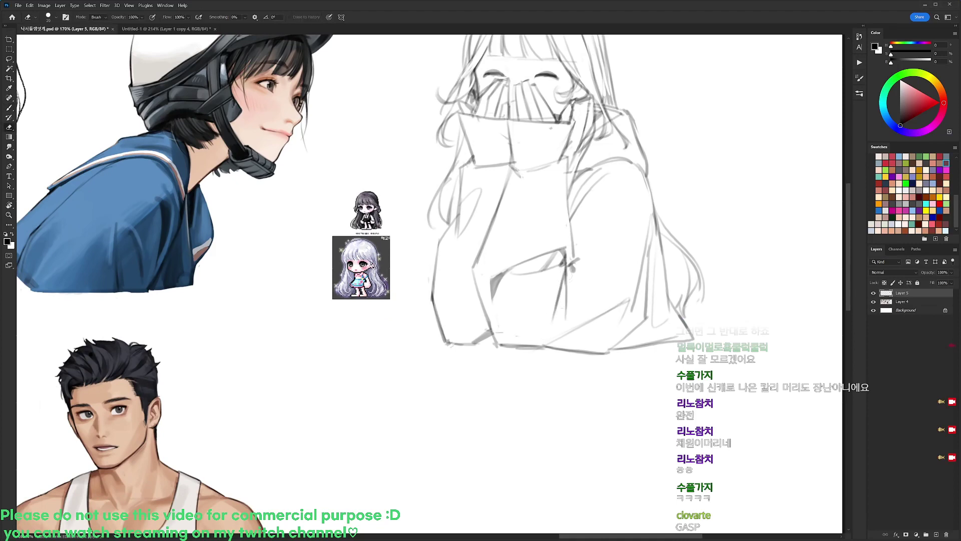
{"action": "left_click_drag", "start_coordinate": [567, 274], "coordinate": [566, 318]}
{"action": "left_click_drag", "start_coordinate": [569, 273], "coordinate": [568, 284]}
- Select the front sleeve's bottom edge with the Lasso, shift it slightly lower, and deselect it
{"action": "key", "text": "l"}
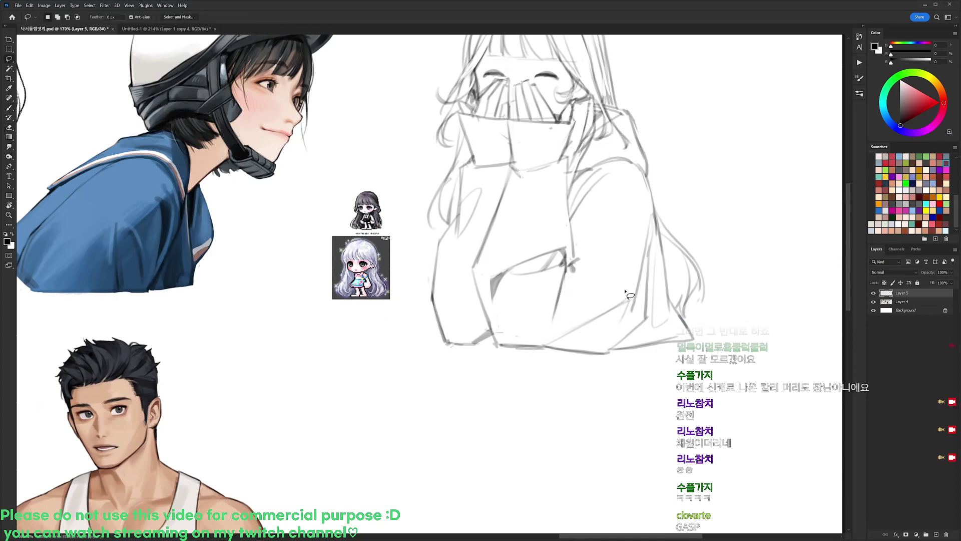
{"action": "mouse_move", "coordinate": [626, 292]}
{"action": "left_mouse_down"}
{"action": "mouse_move", "coordinate": [608, 357]}
{"action": "mouse_move", "coordinate": [594, 367]}
{"action": "mouse_move", "coordinate": [531, 387]}
{"action": "mouse_move", "coordinate": [512, 342]}
{"action": "mouse_move", "coordinate": [584, 372]}
{"action": "left_mouse_up"}
{"action": "key", "text": "ctrl+d"}
- Redraw the lower corner of the front sleeve and join its bottom edge to the coat's outer side
{"action": "key", "text": "b"}
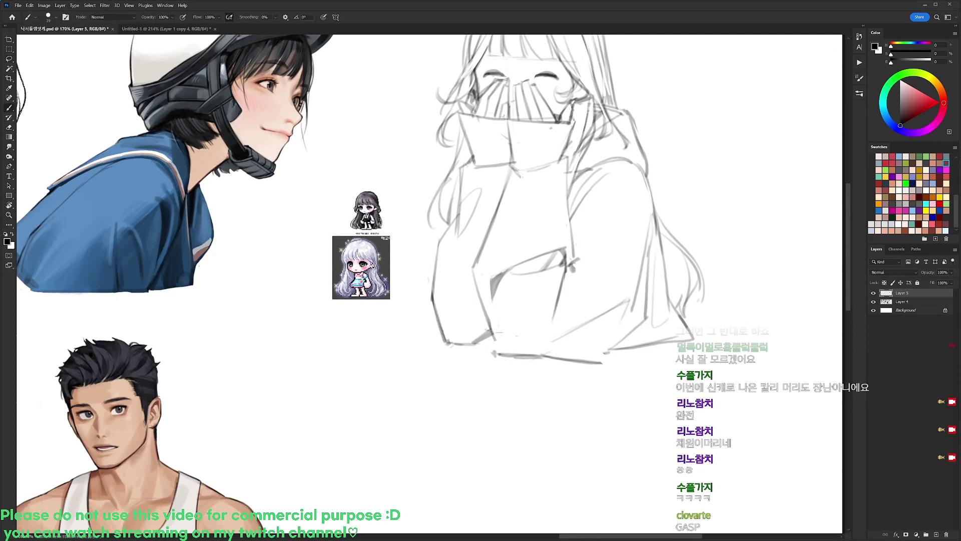
{"action": "left_click_drag", "start_coordinate": [493, 332], "coordinate": [498, 355]}
{"action": "left_click_drag", "start_coordinate": [489, 324], "coordinate": [497, 351]}
{"action": "key", "text": "e"}
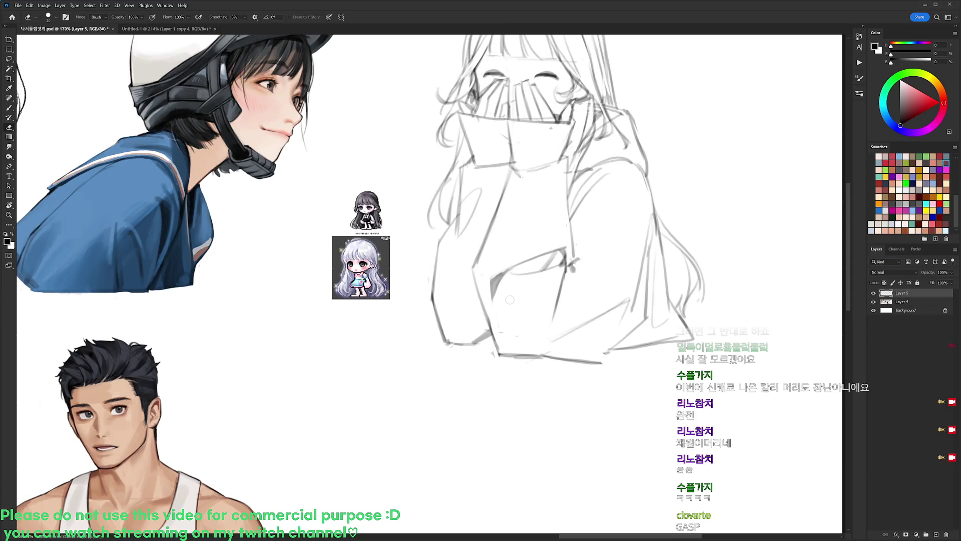
{"action": "key", "text": "l"}
{"action": "key", "text": "e"}
{"action": "key", "text": "b"}
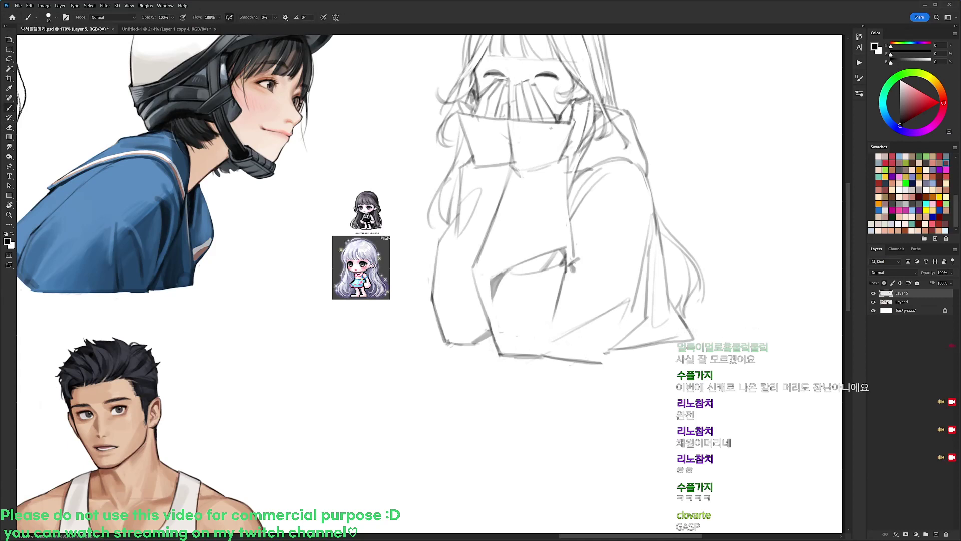
{"action": "key", "text": "e"}
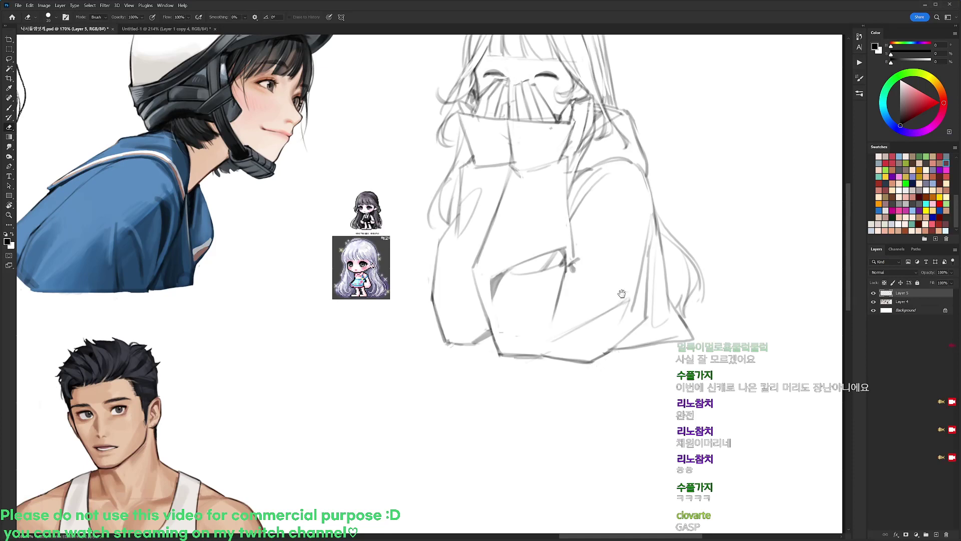
{"action": "scroll", "coordinate": [614, 295], "scroll_direction": "up", "scroll_amount": 1}
{"action": "key", "text": "b"}
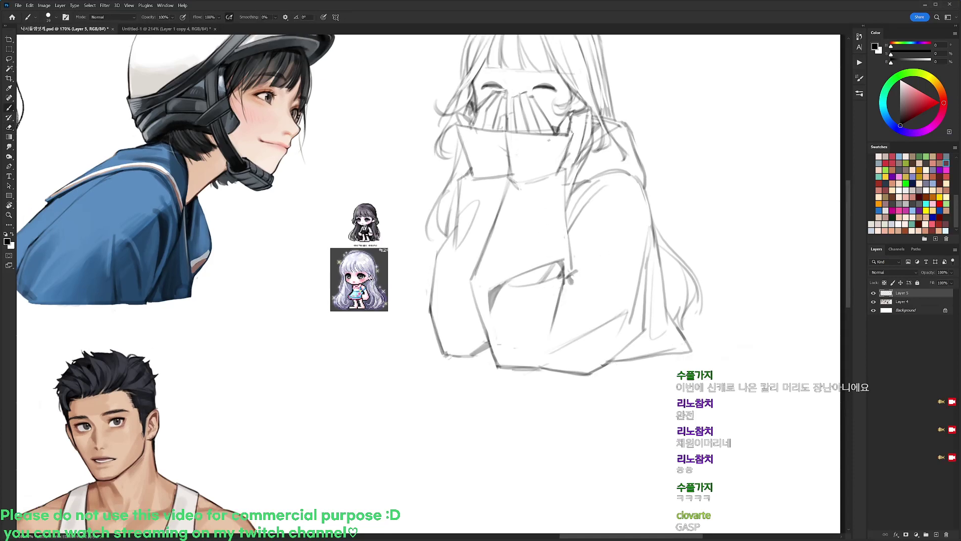
- Add shaded wedge-shaped folds inside the lower front sleeve, beneath the elbow bend, and trim them
{"action": "left_click_drag", "start_coordinate": [561, 299], "coordinate": [551, 343]}
{"action": "key", "text": "b"}
{"action": "left_click_drag", "start_coordinate": [544, 313], "coordinate": [534, 342]}
{"action": "left_click_drag", "start_coordinate": [553, 294], "coordinate": [528, 355]}
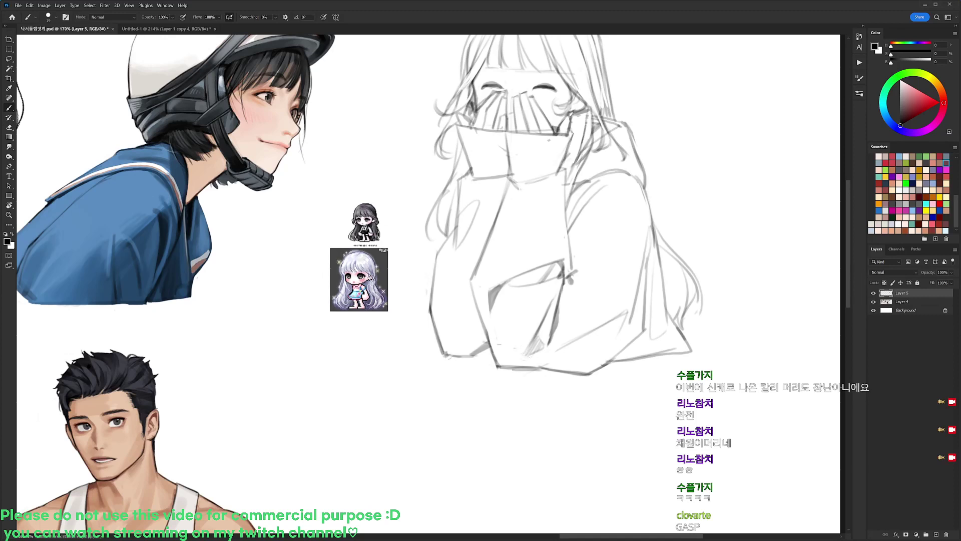
{"action": "key", "text": "e"}
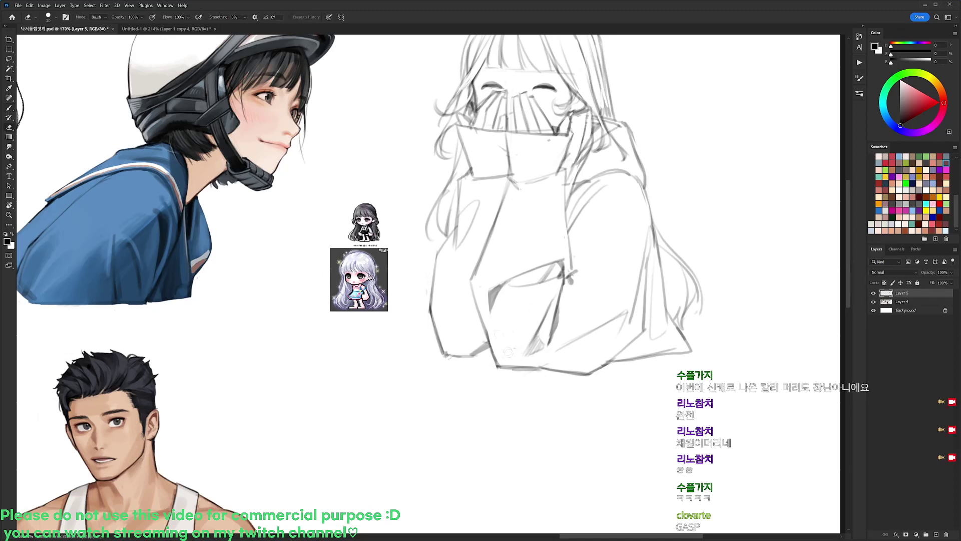
{"action": "key", "text": "b"}
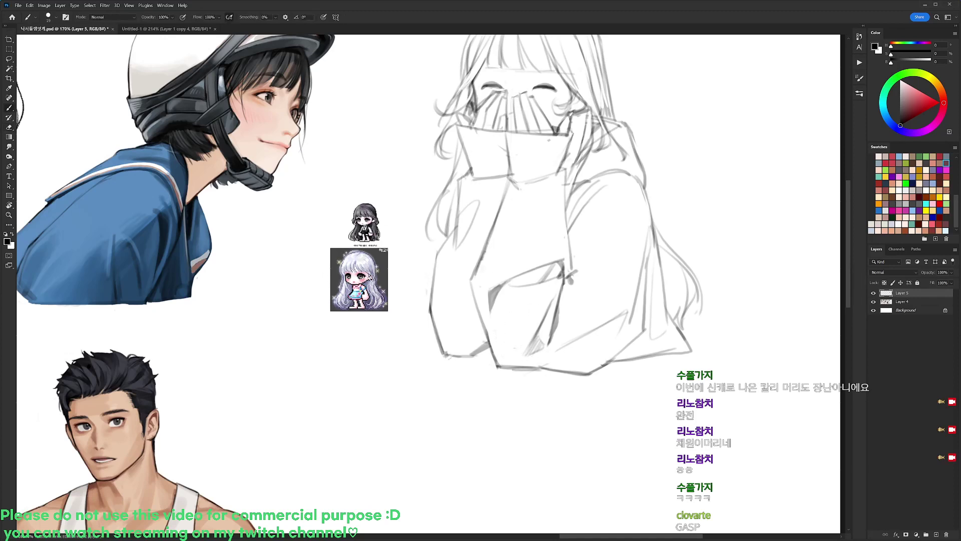
{"action": "key", "text": "e"}
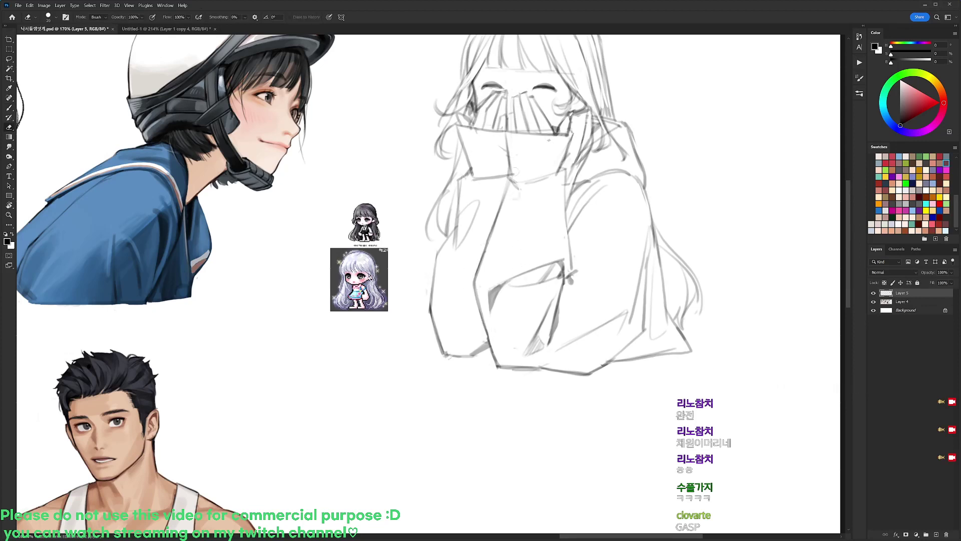
- Redraw the front forearm's inner contour from the wrist cuff down to the sleeve bend with cleaner lines
{"action": "key", "text": "b"}
{"action": "mouse_move", "coordinate": [512, 181]}
{"action": "left_mouse_down"}
{"action": "mouse_move", "coordinate": [520, 188]}
{"action": "mouse_move", "coordinate": [497, 203]}
{"action": "mouse_move", "coordinate": [494, 236]}
{"action": "left_mouse_up"}
{"action": "key", "text": "e"}
{"action": "key", "text": "b"}
{"action": "left_click_drag", "start_coordinate": [509, 183], "coordinate": [489, 236]}
{"action": "key", "text": "e"}
{"action": "key", "text": "b"}
{"action": "left_click_drag", "start_coordinate": [509, 180], "coordinate": [494, 248]}
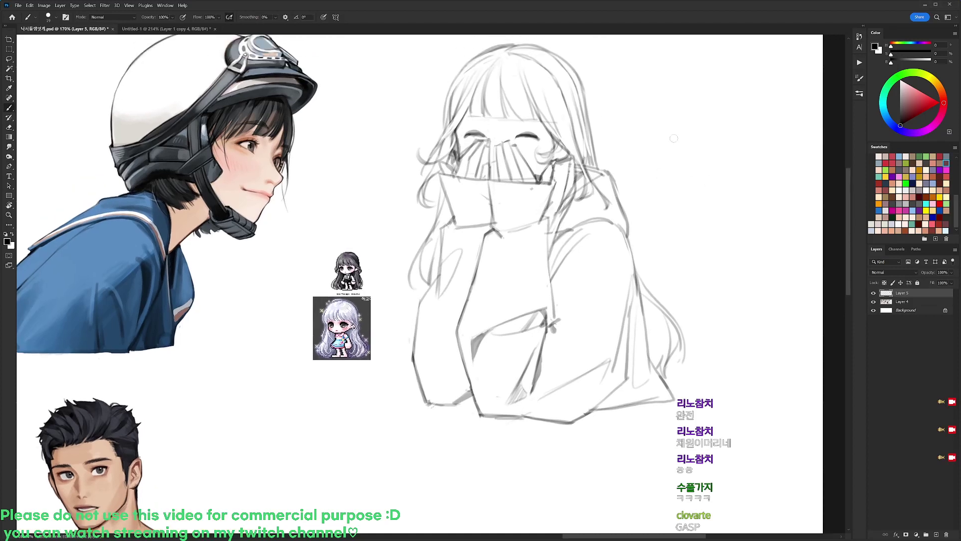
- Adjust the middle of the fringe with a Lasso selection, then erase and redraw its central strands above the eyes
{"action": "scroll", "coordinate": [508, 87], "scroll_direction": "up", "scroll_amount": 2}
{"action": "key", "text": "l"}
{"action": "mouse_move", "coordinate": [497, 119]}
{"action": "left_mouse_down"}
{"action": "mouse_move", "coordinate": [539, 123]}
{"action": "mouse_move", "coordinate": [506, 131]}
{"action": "mouse_move", "coordinate": [464, 118]}
{"action": "mouse_move", "coordinate": [517, 125]}
{"action": "left_mouse_up"}
{"action": "key", "text": "ctrl+d"}
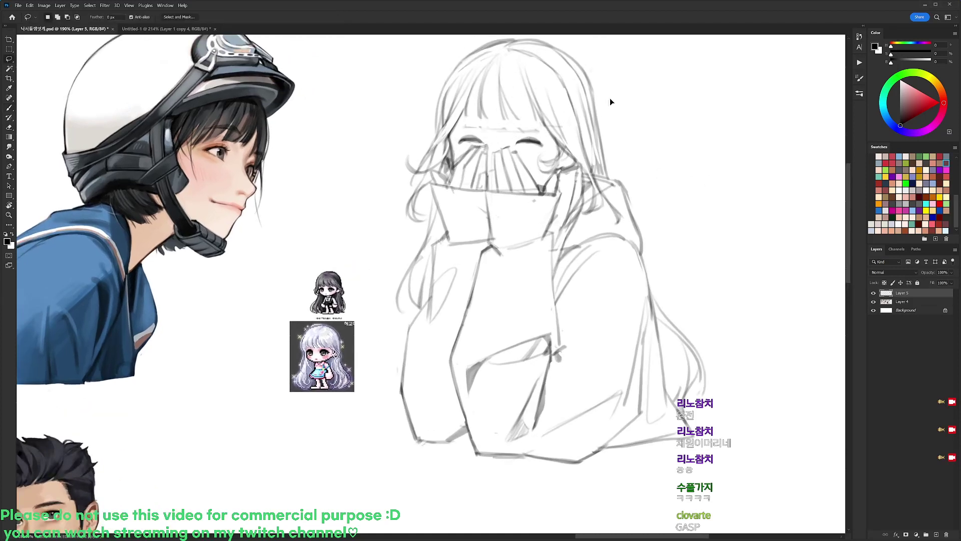
{"action": "key", "text": "e"}
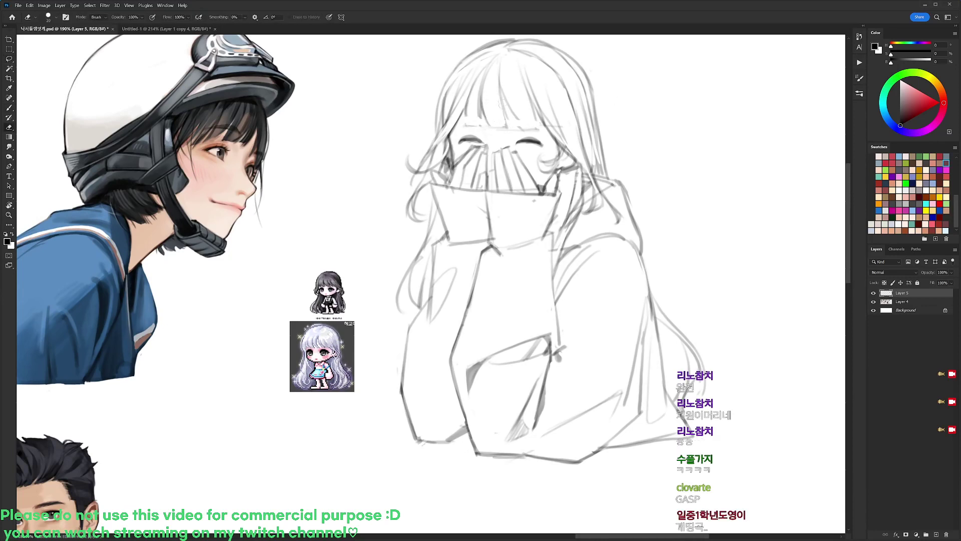
{"action": "key", "text": "b"}
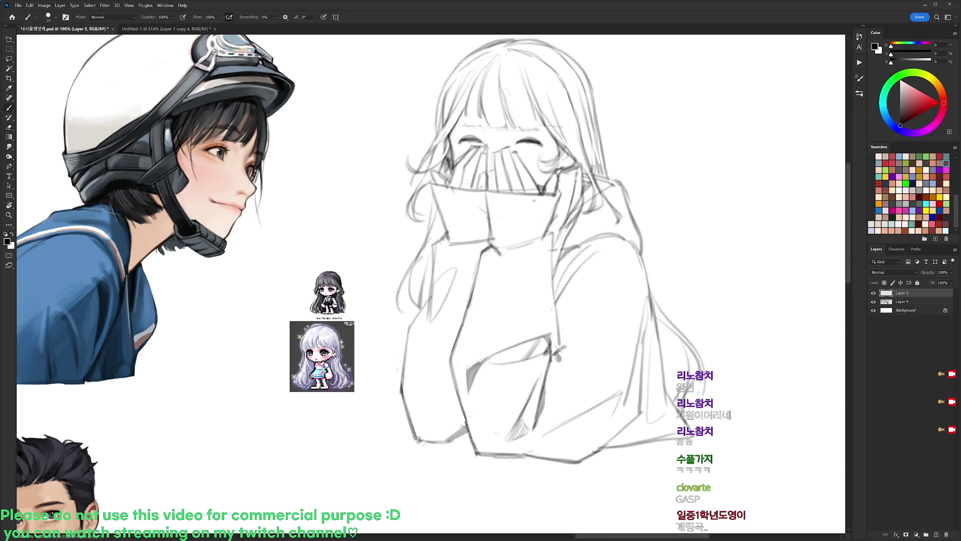
{"action": "key", "text": "e"}
{"action": "mouse_move", "coordinate": [506, 93]}
{"action": "left_mouse_down"}
{"action": "mouse_move", "coordinate": [526, 130]}
{"action": "mouse_move", "coordinate": [504, 129]}
{"action": "mouse_move", "coordinate": [540, 125]}
{"action": "left_mouse_up"}
{"action": "key", "text": "b"}
{"action": "key", "text": "e"}
{"action": "key", "text": "b"}
{"action": "key", "text": "e"}
{"action": "key", "text": "b"}
{"action": "key", "text": "e"}
- Erase and redraw the fringe strands on the viewer's left, from the crown down to the temple
{"action": "mouse_move", "coordinate": [481, 94]}
{"action": "left_mouse_down"}
{"action": "mouse_move", "coordinate": [483, 130]}
{"action": "mouse_move", "coordinate": [467, 116]}
{"action": "mouse_move", "coordinate": [467, 128]}
{"action": "mouse_move", "coordinate": [482, 128]}
{"action": "mouse_move", "coordinate": [454, 126]}
{"action": "mouse_move", "coordinate": [461, 121]}
{"action": "left_mouse_up"}
{"action": "key", "text": "b"}
{"action": "key", "text": "e"}
{"action": "key", "text": "b"}
{"action": "key", "text": "e"}
{"action": "key", "text": "ctrl+z"}
{"action": "key", "text": "b"}
{"action": "left_click_drag", "start_coordinate": [472, 78], "coordinate": [459, 130]}
{"action": "key", "text": "e"}
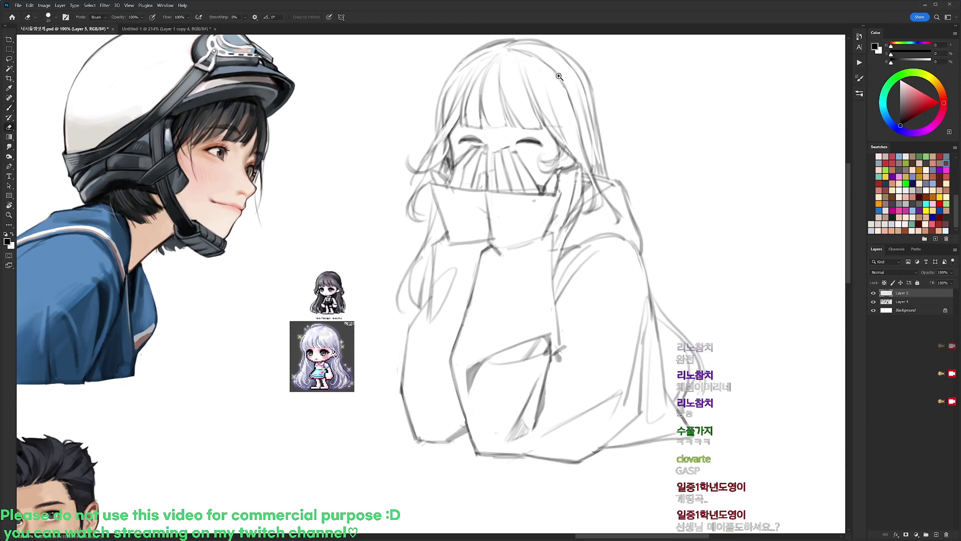
- Clean up the overlapping hair lines at the fringe's outer corner beside the temple
{"action": "mouse_move", "coordinate": [565, 72]}
{"action": "left_mouse_down"}
{"action": "mouse_move", "coordinate": [518, 76]}
{"action": "mouse_move", "coordinate": [565, 76]}
{"action": "left_mouse_up"}
{"action": "left_click_drag", "start_coordinate": [499, 112], "coordinate": [487, 133]}
{"action": "key", "text": "b"}
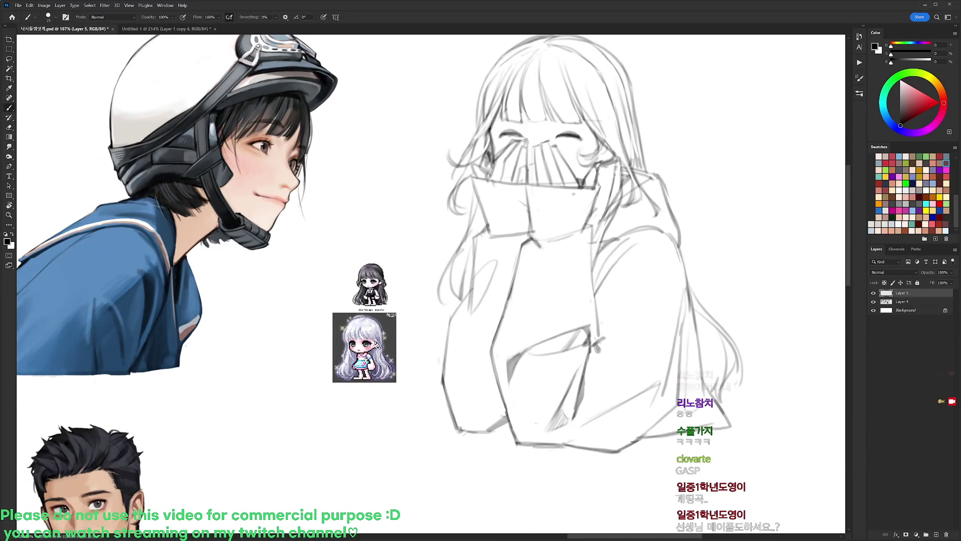
{"action": "key", "text": "e"}
{"action": "left_click_drag", "start_coordinate": [501, 98], "coordinate": [490, 131]}
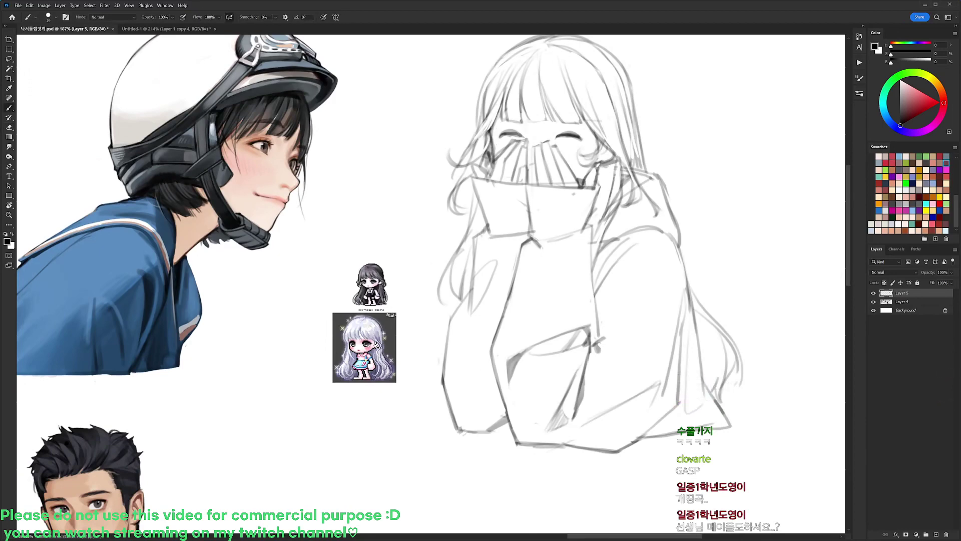
- Sketch long light creases down the inside of the lower front sleeve toward its bottom corner
{"action": "scroll", "coordinate": [551, 106], "scroll_direction": "down", "scroll_amount": 5}
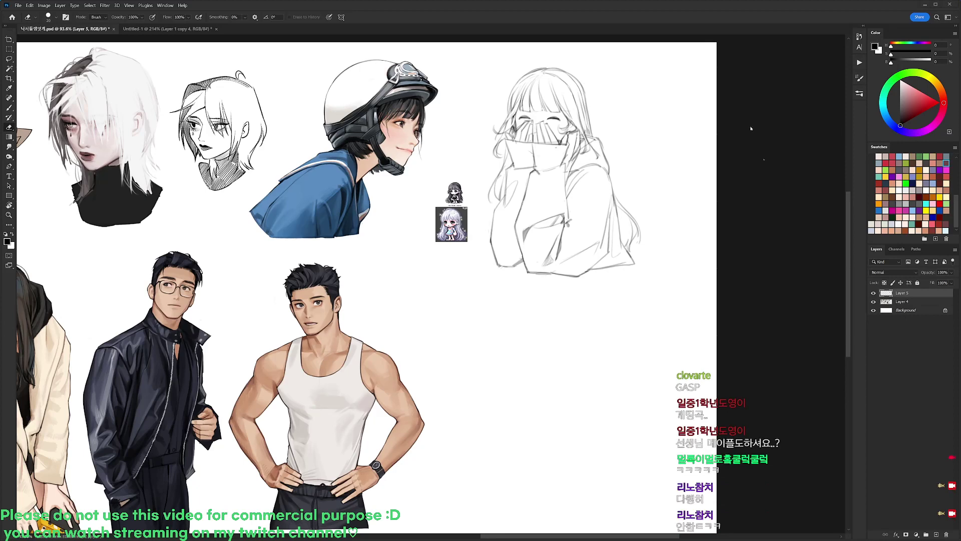
{"action": "mouse_move", "coordinate": [530, 252]}
{"action": "left_mouse_down"}
{"action": "mouse_move", "coordinate": [592, 242]}
{"action": "mouse_move", "coordinate": [554, 271]}
{"action": "left_mouse_up"}
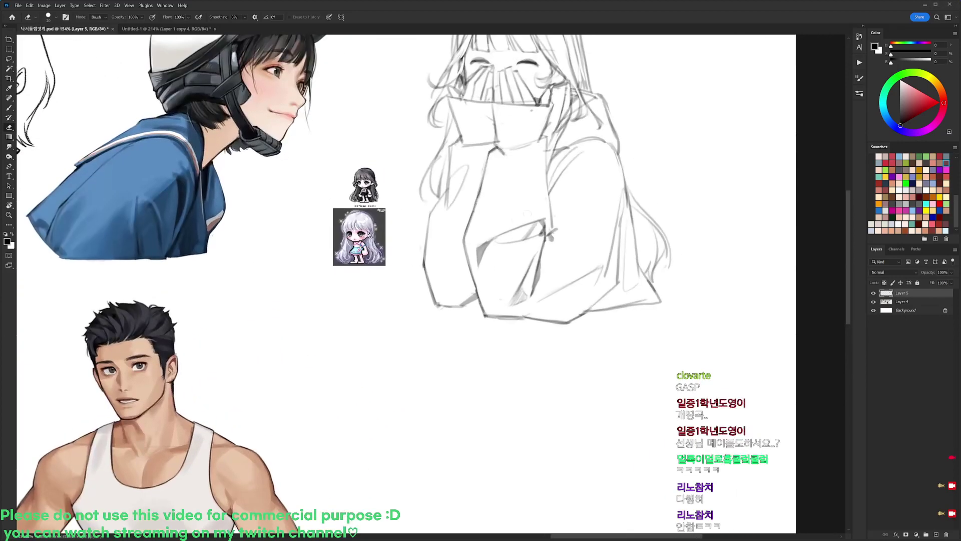
{"action": "key", "text": "b"}
{"action": "left_click_drag", "start_coordinate": [491, 261], "coordinate": [497, 312]}
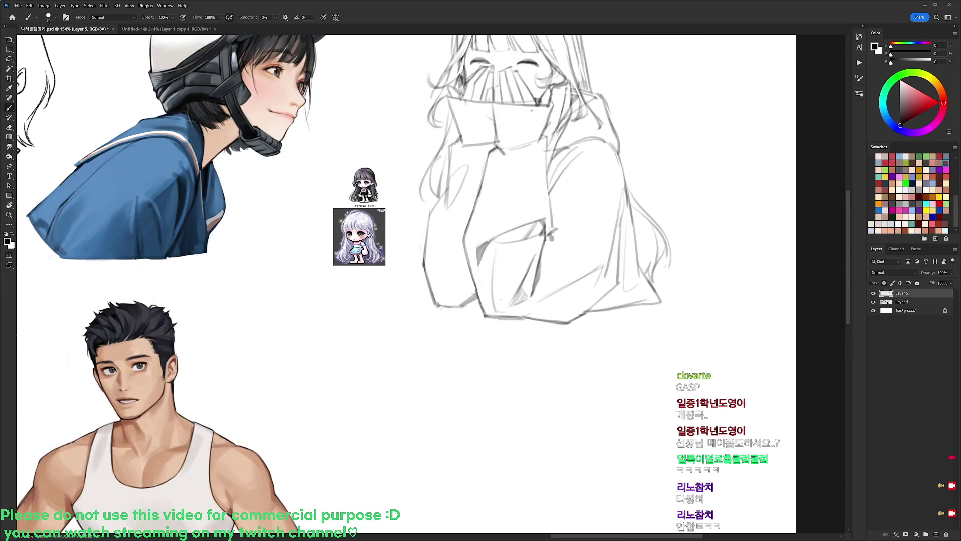
{"action": "left_click_drag", "start_coordinate": [503, 265], "coordinate": [496, 310]}
{"action": "key", "text": "e"}
{"action": "key", "text": "b"}
- Redraw the pinched elbow crease as a rounded, darker fold and erase the stray crossing marks
{"action": "left_click_drag", "start_coordinate": [543, 220], "coordinate": [548, 229]}
{"action": "mouse_move", "coordinate": [544, 219]}
{"action": "left_mouse_down"}
{"action": "mouse_move", "coordinate": [549, 235]}
{"action": "mouse_move", "coordinate": [554, 228]}
{"action": "mouse_move", "coordinate": [547, 244]}
{"action": "left_mouse_up"}
{"action": "key", "text": "e"}
{"action": "key", "text": "b"}
{"action": "key", "text": "e"}
{"action": "key", "text": "b"}
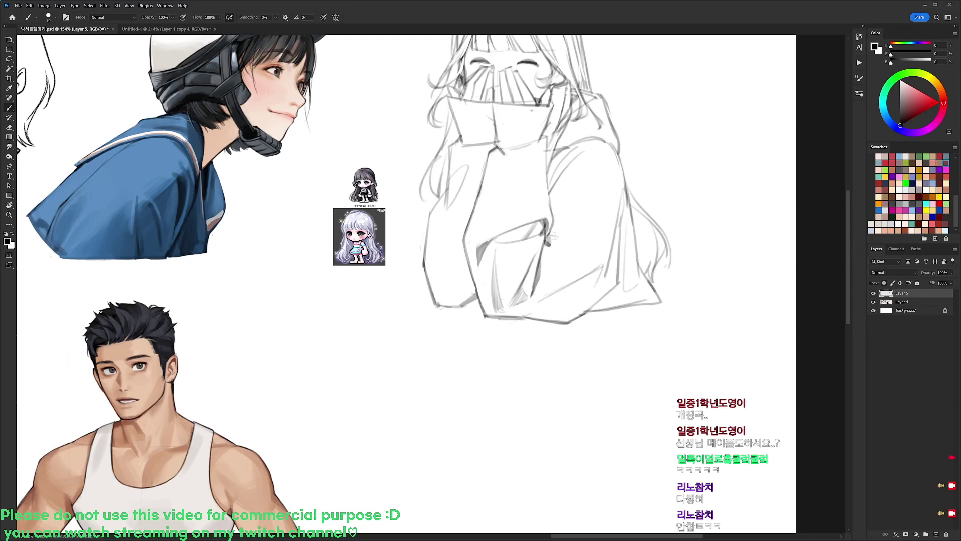
- Sketch curved sleeve folds radiating from the elbow crease across the upper arm and lighten their lines
{"action": "mouse_move", "coordinate": [553, 235]}
{"action": "left_mouse_down"}
{"action": "mouse_move", "coordinate": [591, 247]}
{"action": "mouse_move", "coordinate": [601, 235]}
{"action": "left_mouse_up"}
{"action": "key", "text": "ctrl+z"}
{"action": "left_click_drag", "start_coordinate": [558, 227], "coordinate": [569, 239]}
{"action": "left_click_drag", "start_coordinate": [552, 205], "coordinate": [612, 185]}
{"action": "key", "text": "e"}
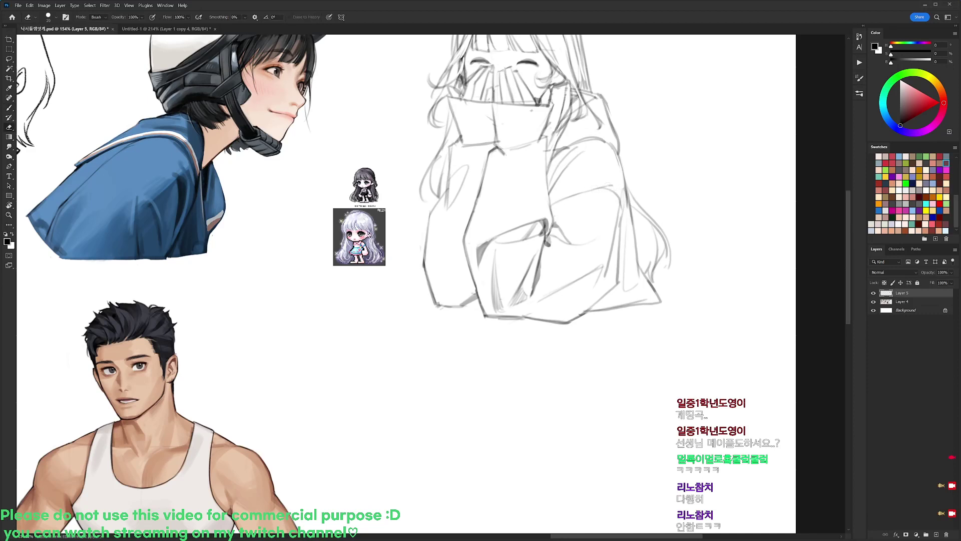
{"action": "key", "text": "b"}
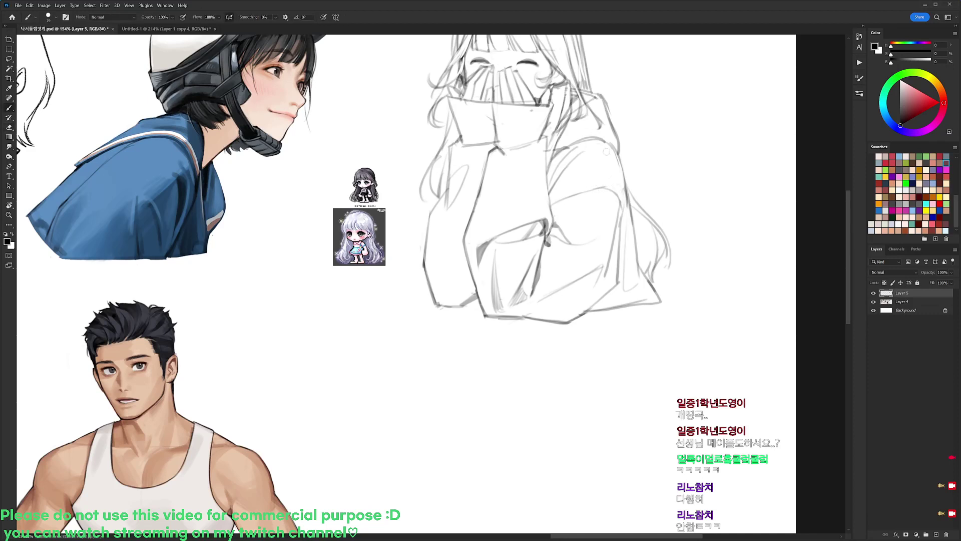
{"action": "key", "text": "e"}
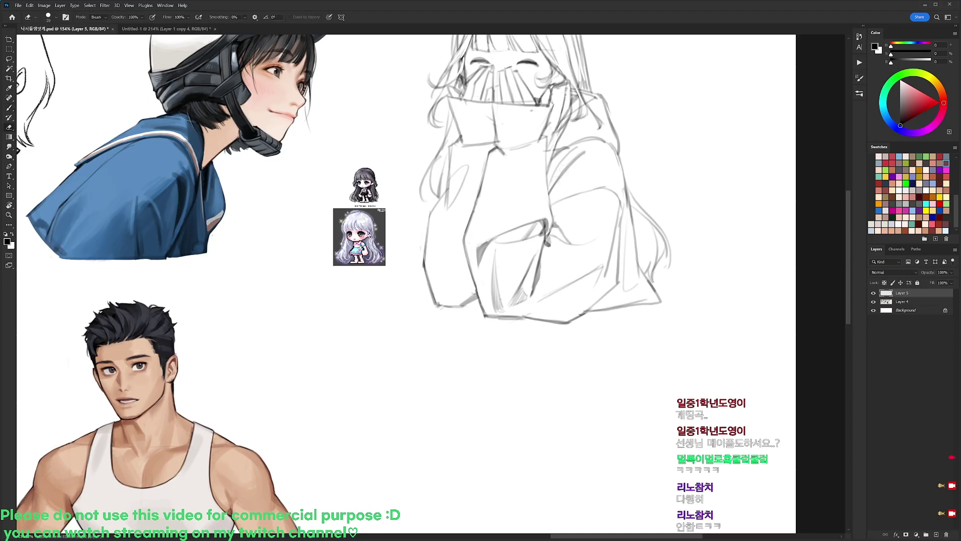
{"action": "key", "text": "b"}
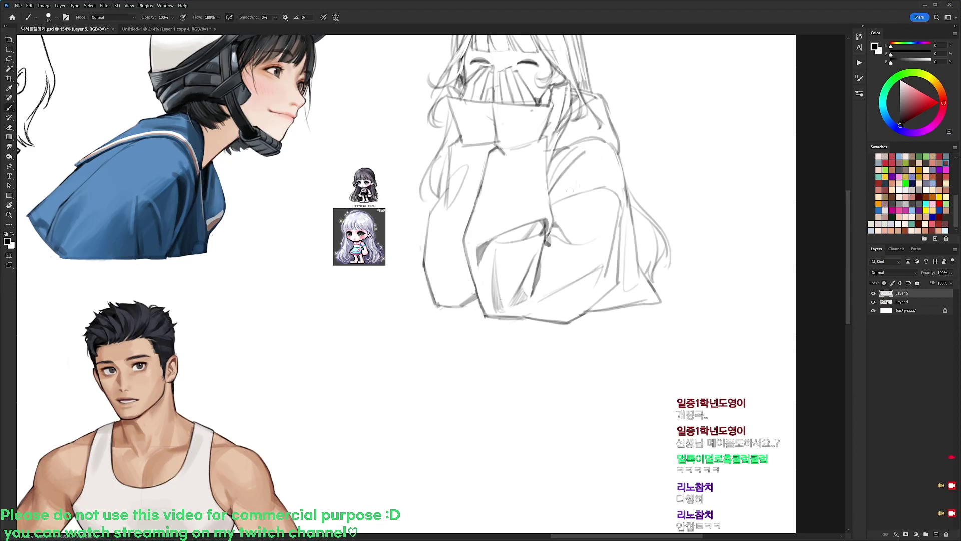
{"action": "key", "text": "e"}
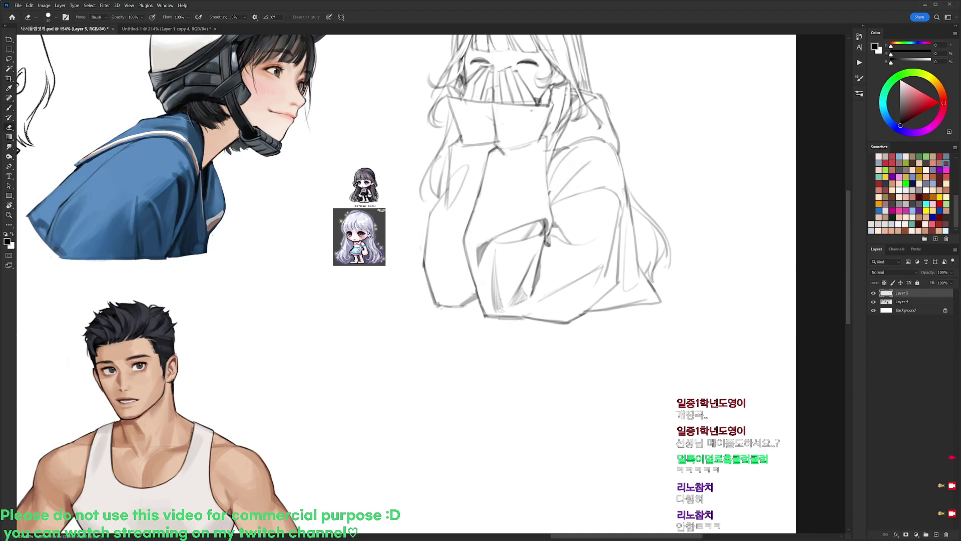
- Draw and shade a fold running from the shoulder down along the upper arm's inner edge
{"action": "key", "text": "b"}
{"action": "mouse_move", "coordinate": [572, 148]}
{"action": "left_mouse_down"}
{"action": "mouse_move", "coordinate": [598, 138]}
{"action": "mouse_move", "coordinate": [565, 149]}
{"action": "mouse_move", "coordinate": [547, 179]}
{"action": "mouse_move", "coordinate": [551, 203]}
{"action": "mouse_move", "coordinate": [564, 168]}
{"action": "mouse_move", "coordinate": [552, 201]}
{"action": "left_mouse_up"}
{"action": "key", "text": "e"}
{"action": "key", "text": "b"}
{"action": "key", "text": "e"}
{"action": "key", "text": "b"}
{"action": "key", "text": "e"}
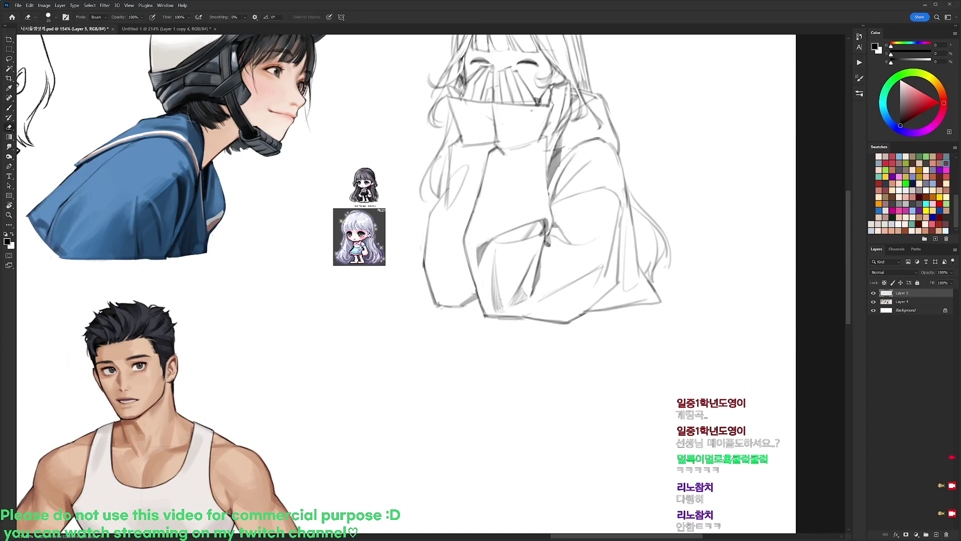
- Add diagonal crease lines from the shoulder to the inner upper arm and erase the excess shading
{"action": "key", "text": "b"}
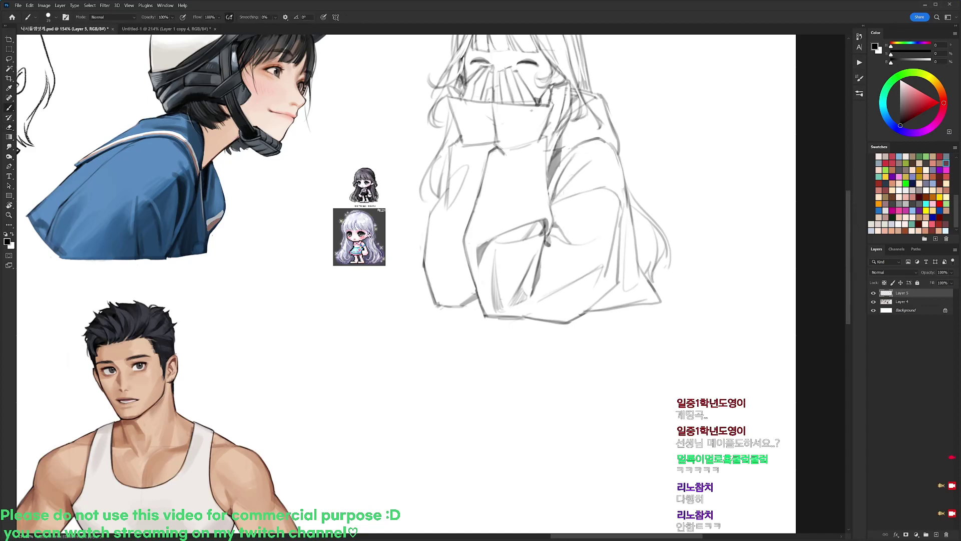
{"action": "left_click_drag", "start_coordinate": [586, 164], "coordinate": [558, 192]}
{"action": "left_click_drag", "start_coordinate": [578, 159], "coordinate": [549, 194]}
{"action": "key", "text": "e"}
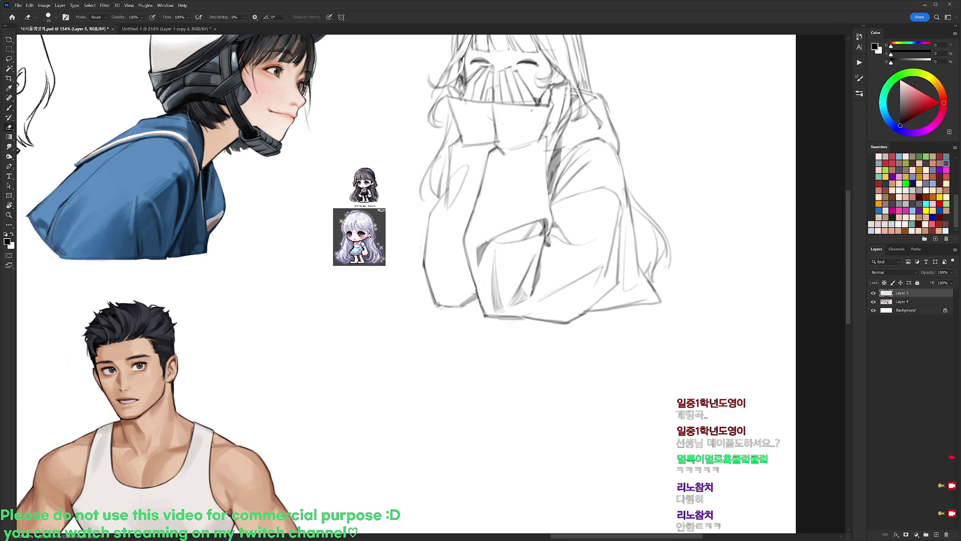
{"action": "left_click_drag", "start_coordinate": [560, 138], "coordinate": [550, 193]}
- Sketch a light diagonal fold across the front forearm just above the elbow crease
{"action": "key", "text": "b"}
{"action": "mouse_move", "coordinate": [546, 136]}
{"action": "left_mouse_down"}
{"action": "mouse_move", "coordinate": [544, 163]}
{"action": "mouse_move", "coordinate": [517, 211]}
{"action": "left_mouse_up"}
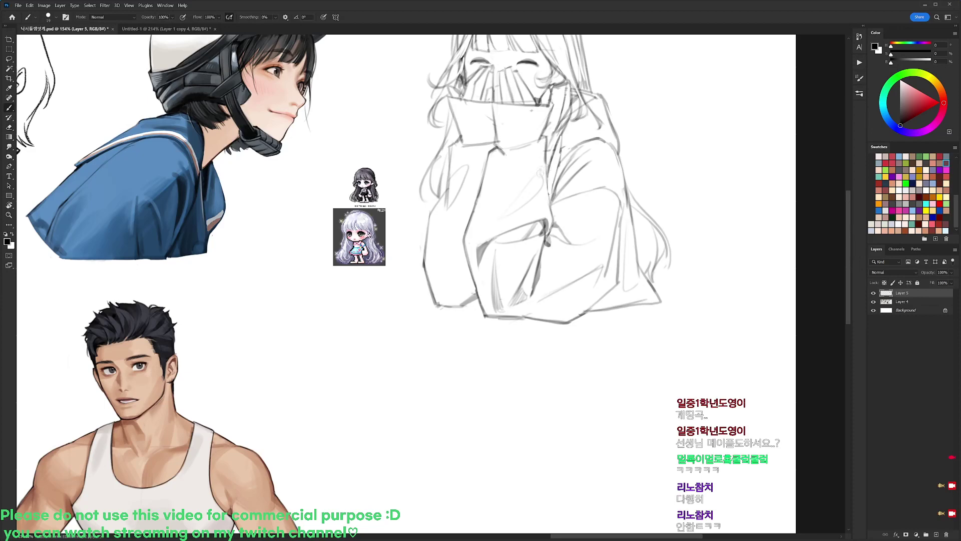
{"action": "key", "text": "e"}
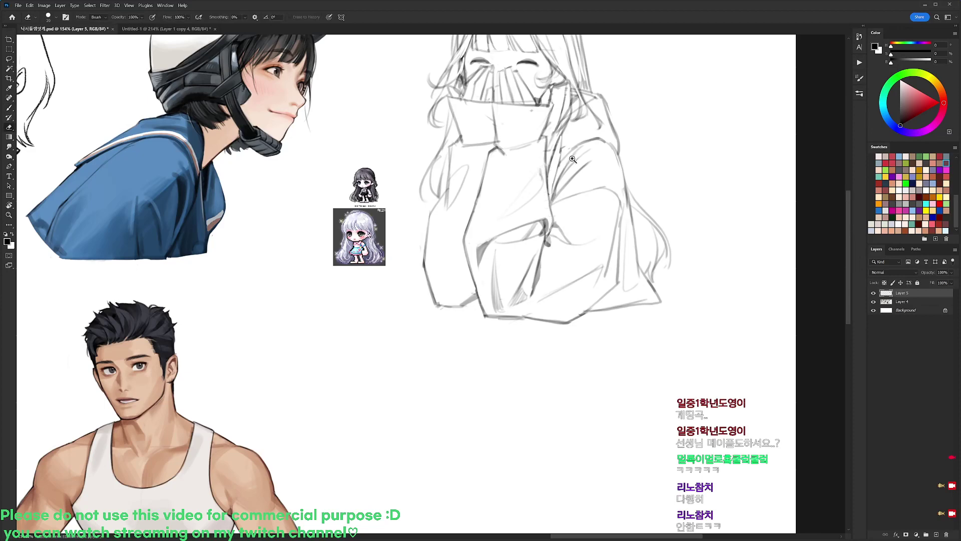
- Rework the crown outline of the hair and erase stray lines along the hair's outer edge
{"action": "scroll", "coordinate": [573, 160], "scroll_direction": "down", "scroll_amount": 3}
{"action": "scroll", "coordinate": [608, 179], "scroll_direction": "up", "scroll_amount": 4}
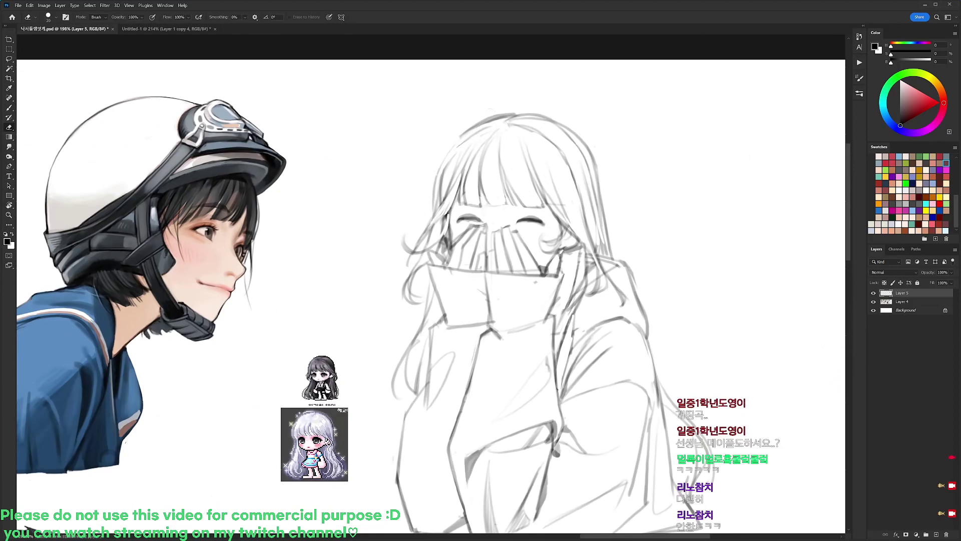
{"action": "left_click_drag", "start_coordinate": [477, 122], "coordinate": [458, 134]}
{"action": "key", "text": "b"}
{"action": "left_click_drag", "start_coordinate": [512, 115], "coordinate": [446, 159]}
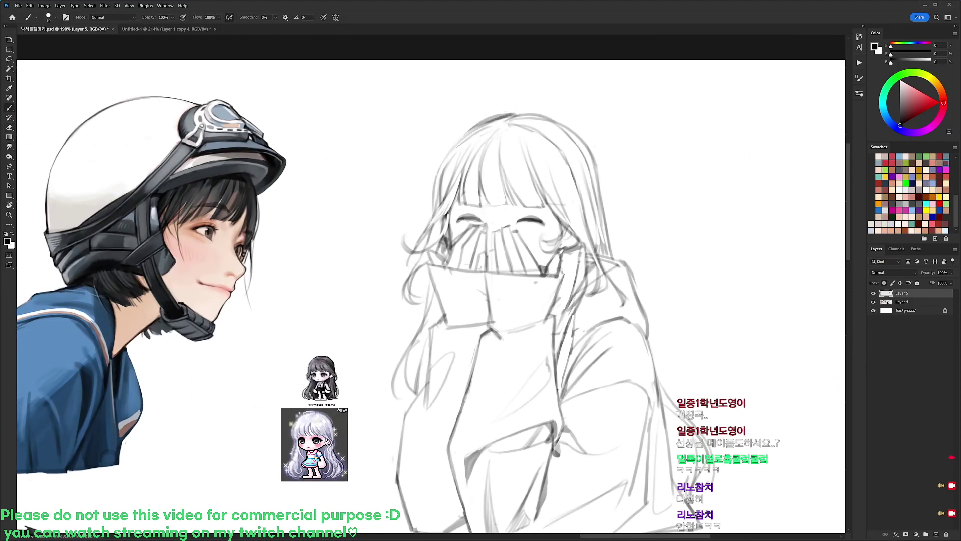
{"action": "key", "text": "e"}
{"action": "left_click_drag", "start_coordinate": [470, 127], "coordinate": [523, 113]}
{"action": "key", "text": "b"}
{"action": "key", "text": "e"}
{"action": "left_click_drag", "start_coordinate": [609, 142], "coordinate": [609, 103]}
{"action": "left_click_drag", "start_coordinate": [606, 160], "coordinate": [602, 135]}
{"action": "scroll", "coordinate": [602, 136], "scroll_direction": "down", "scroll_amount": 2}
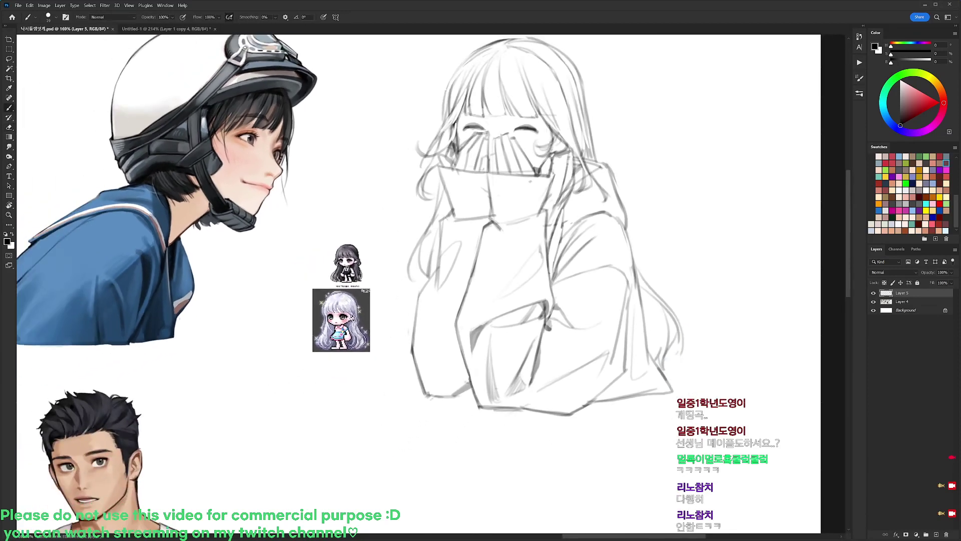
- Refine the strand of hair beside the cheek, just above the sleeve cuff
{"action": "key", "text": "b"}
{"action": "mouse_move", "coordinate": [552, 146]}
{"action": "left_mouse_down"}
{"action": "mouse_move", "coordinate": [538, 163]}
{"action": "mouse_move", "coordinate": [554, 156]}
{"action": "mouse_move", "coordinate": [551, 173]}
{"action": "left_mouse_up"}
{"action": "key", "text": "e"}
{"action": "key", "text": "b"}
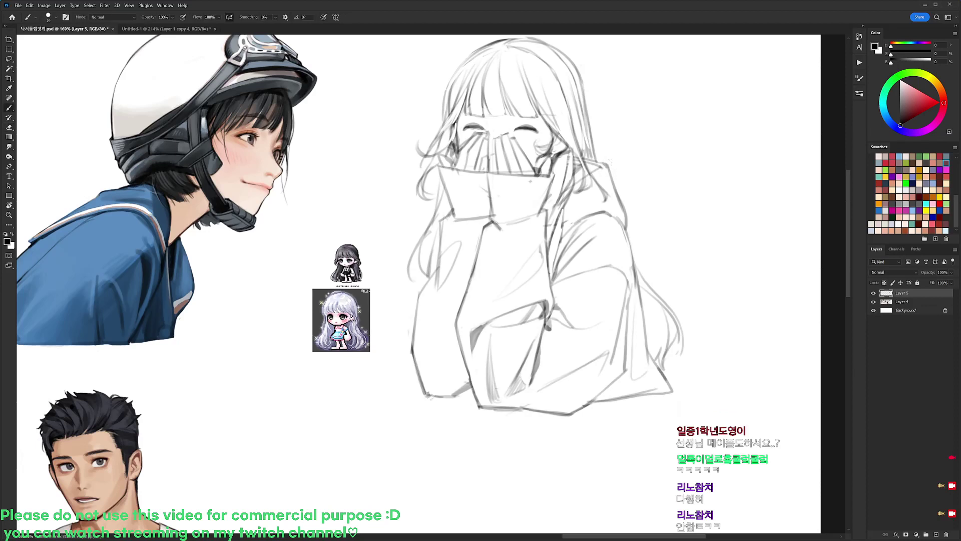
- Sketch the folded edge of the hood behind the neck and clean up its outline at the shoulder
{"action": "mouse_move", "coordinate": [612, 167]}
{"action": "left_mouse_down"}
{"action": "mouse_move", "coordinate": [614, 187]}
{"action": "mouse_move", "coordinate": [598, 183]}
{"action": "left_mouse_up"}
{"action": "key", "text": "e"}
{"action": "key", "text": "b"}
{"action": "left_click_drag", "start_coordinate": [594, 185], "coordinate": [566, 202]}
{"action": "key", "text": "e"}
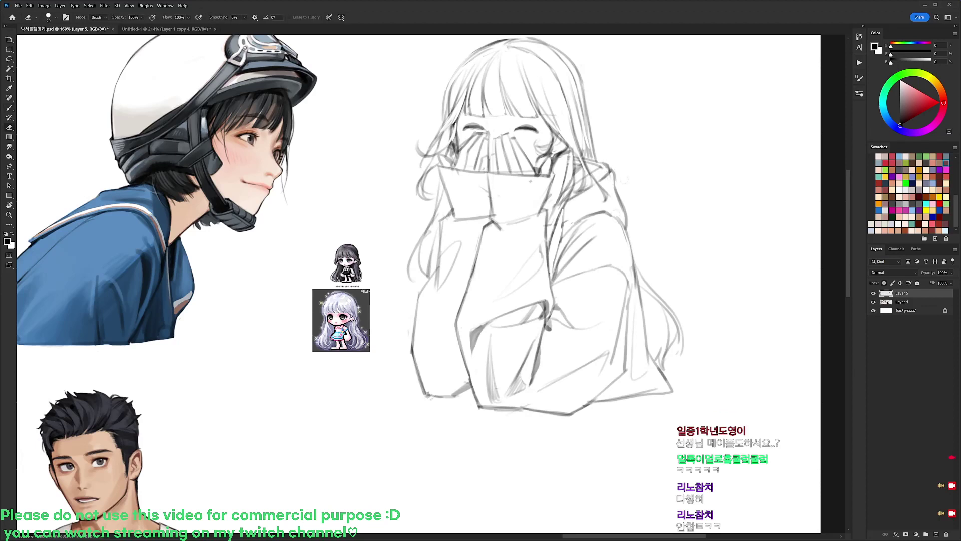
{"action": "left_click_drag", "start_coordinate": [614, 190], "coordinate": [628, 218]}
{"action": "key", "text": "b"}
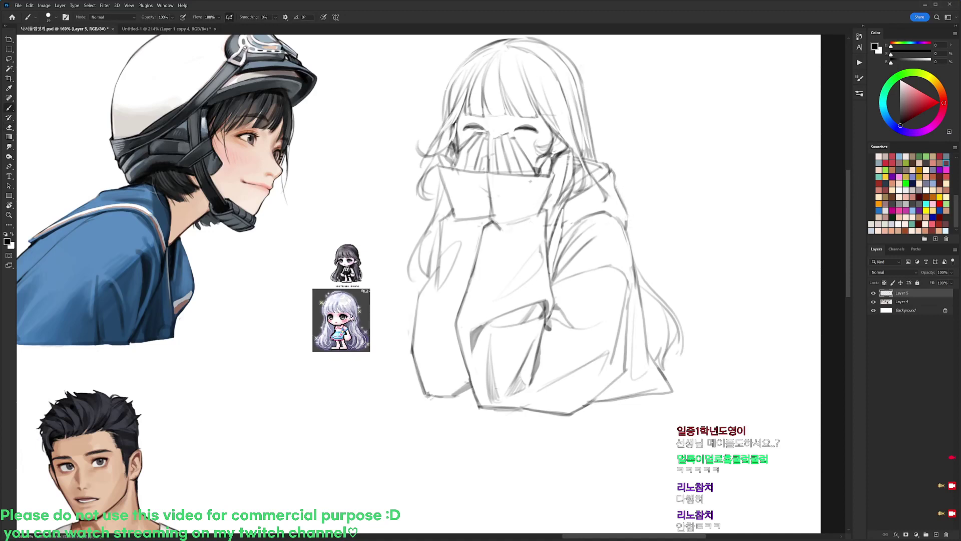
- Compress a horizontal band of the sketch across the upper arms, then move the lower section up to close the gap
{"action": "key", "text": "m"}
{"action": "left_click_drag", "start_coordinate": [387, 208], "coordinate": [732, 288]}
{"action": "key", "text": "ctrl+t"}
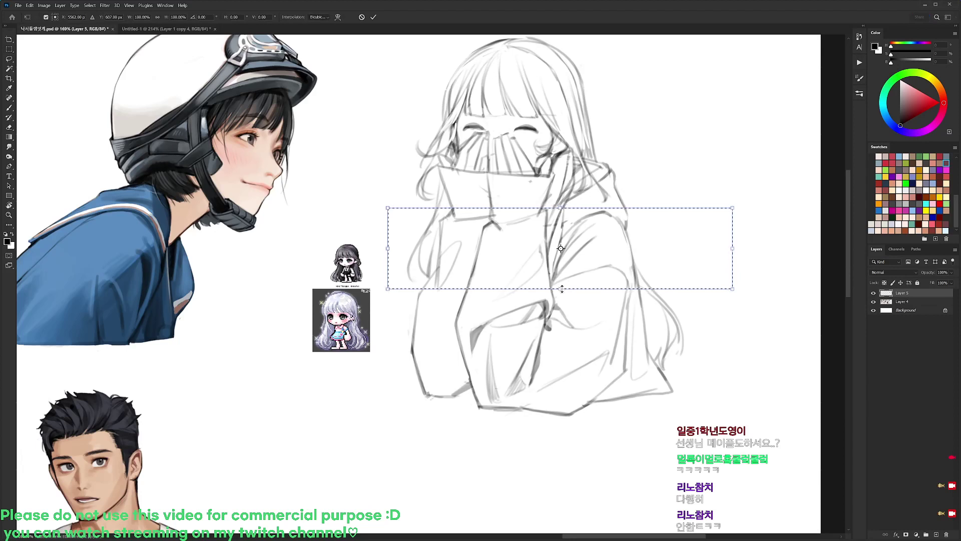
{"action": "left_click_drag", "start_coordinate": [559, 289], "coordinate": [559, 277]}
{"action": "key", "text": "Return"}
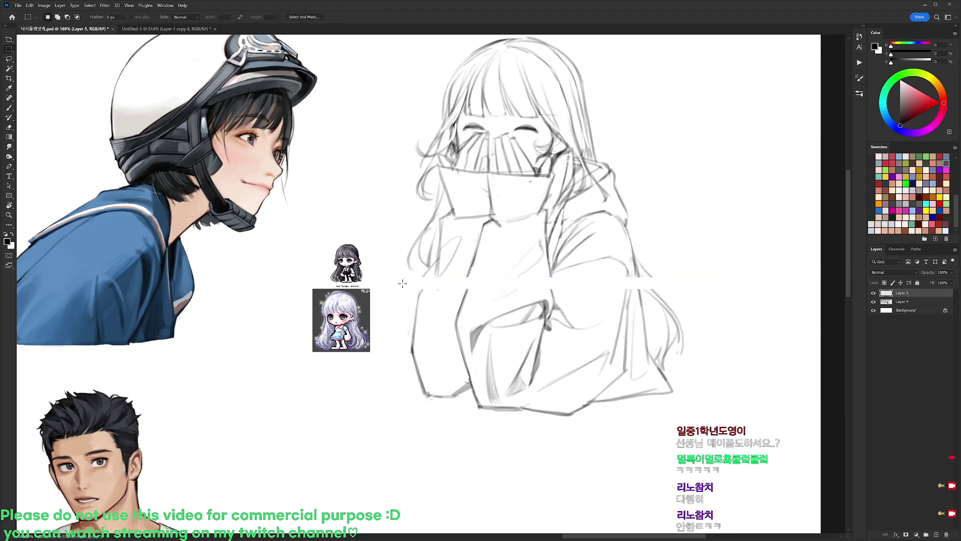
{"action": "left_click_drag", "start_coordinate": [405, 282], "coordinate": [770, 440]}
{"action": "left_click_drag", "start_coordinate": [701, 376], "coordinate": [702, 369]}
{"action": "key", "text": "ctrl+d"}
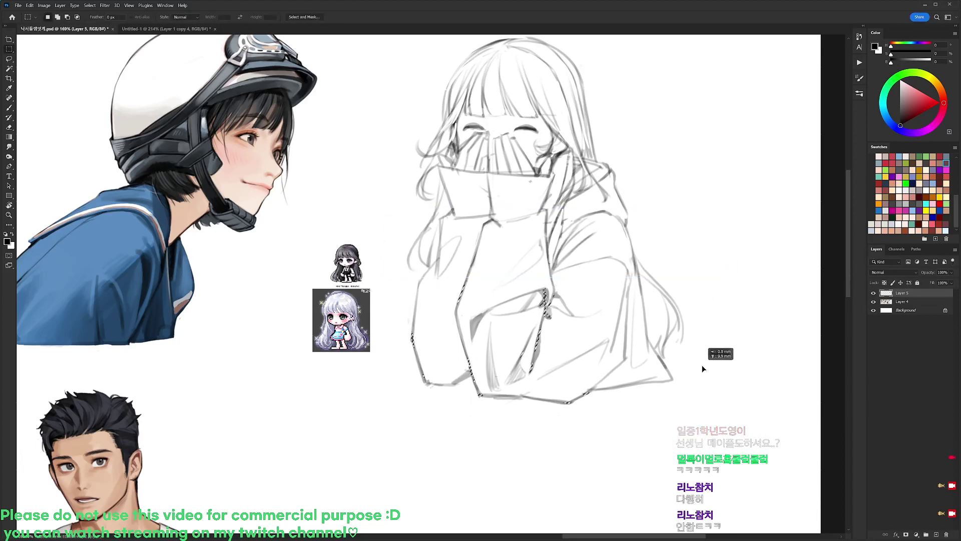
- Refine the hood's lower fold where it meets the shoulder, alternating drawing and erasing
{"action": "key", "text": "b"}
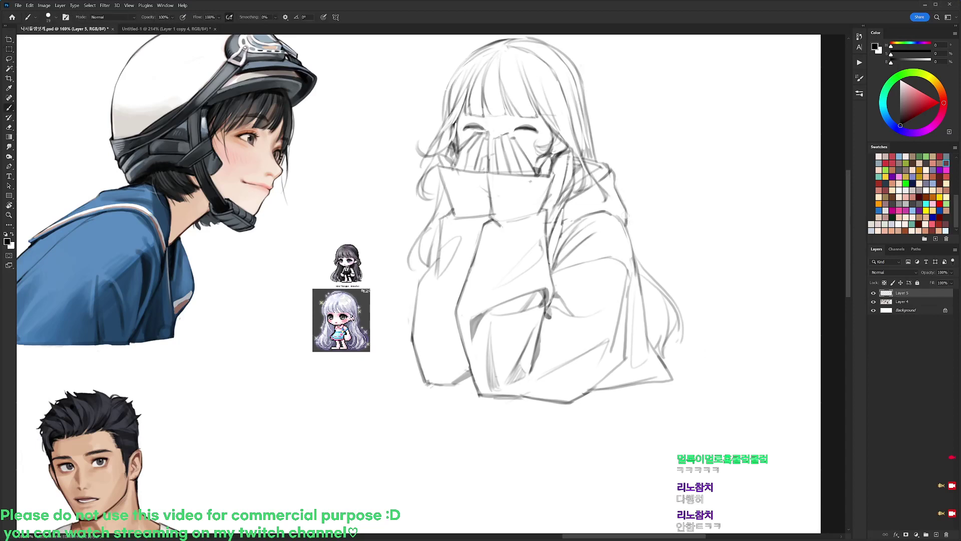
{"action": "mouse_move", "coordinate": [587, 216]}
{"action": "left_mouse_down"}
{"action": "mouse_move", "coordinate": [630, 234]}
{"action": "mouse_move", "coordinate": [606, 223]}
{"action": "mouse_move", "coordinate": [603, 174]}
{"action": "mouse_move", "coordinate": [602, 197]}
{"action": "left_mouse_up"}
{"action": "key", "text": "e"}
{"action": "key", "text": "b"}
{"action": "key", "text": "e"}
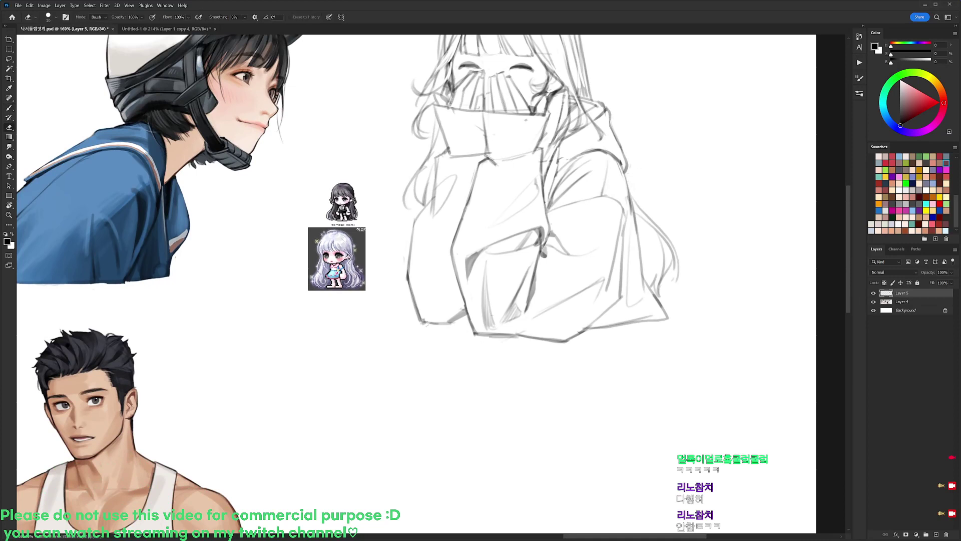
{"action": "key", "text": "b"}
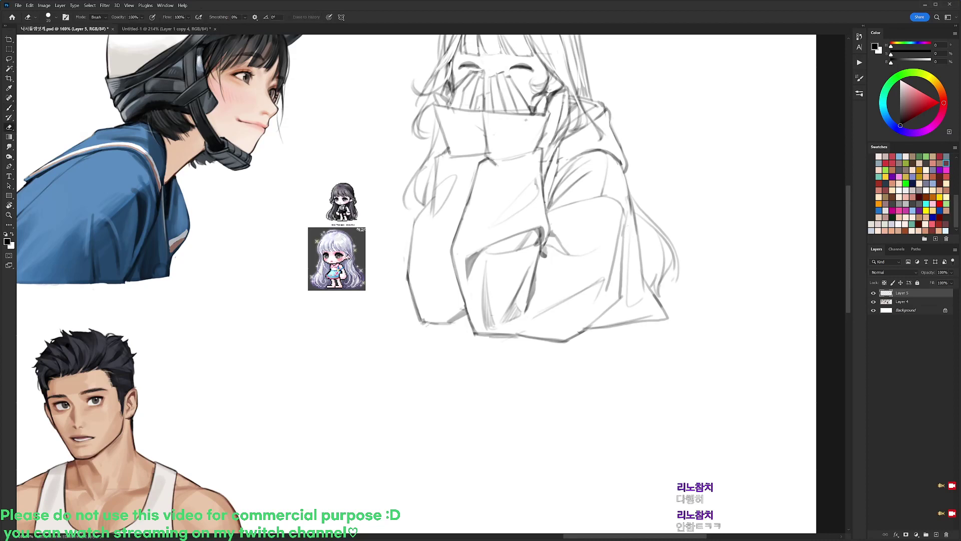
{"action": "key", "text": "e"}
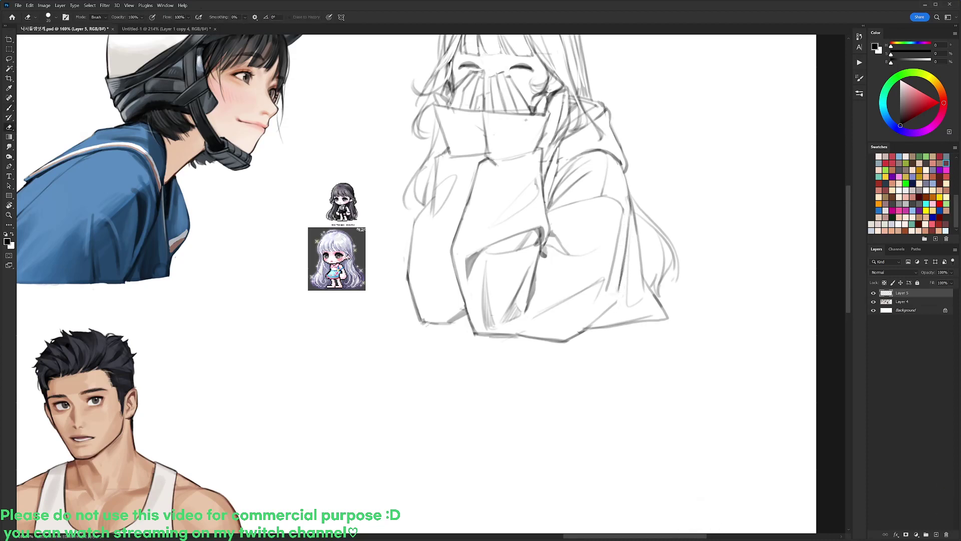
- Redraw the upper sleeve's back contour curving down to the elbow and tidy the jacket line behind it
{"action": "key", "text": "b"}
{"action": "left_click_drag", "start_coordinate": [619, 286], "coordinate": [612, 306]}
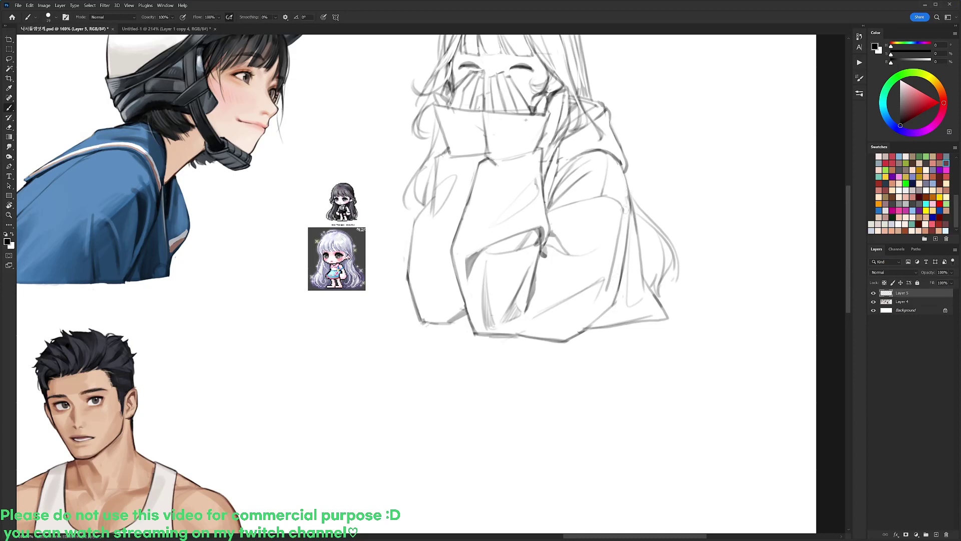
{"action": "mouse_move", "coordinate": [621, 227]}
{"action": "left_mouse_down"}
{"action": "mouse_move", "coordinate": [598, 321]}
{"action": "mouse_move", "coordinate": [620, 271]}
{"action": "mouse_move", "coordinate": [628, 218]}
{"action": "mouse_move", "coordinate": [616, 324]}
{"action": "left_mouse_up"}
{"action": "key", "text": "e"}
{"action": "key", "text": "b"}
{"action": "key", "text": "e"}
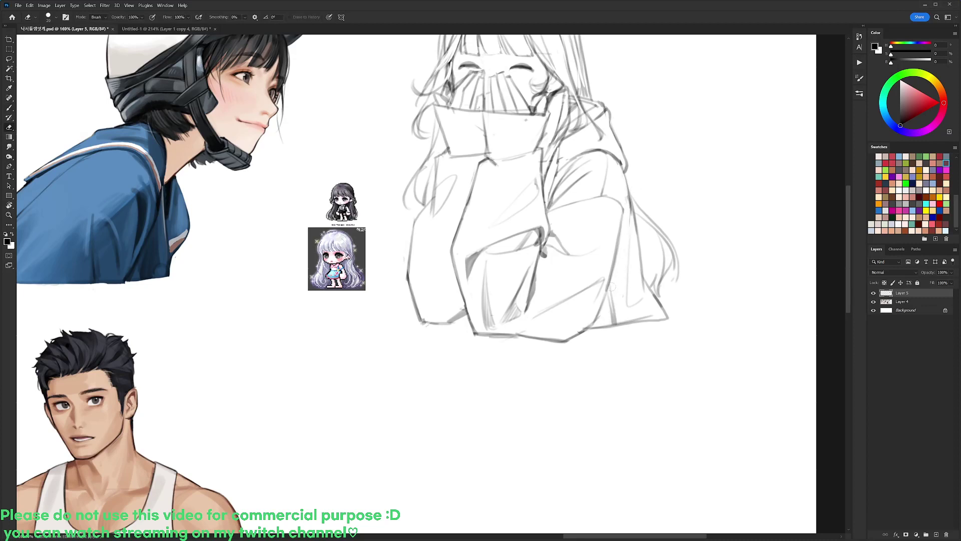
- Shade a long vertical fold on the jacket's side just behind the upper sleeve
{"action": "key", "text": "b"}
{"action": "left_click_drag", "start_coordinate": [622, 230], "coordinate": [624, 289]}
{"action": "left_click_drag", "start_coordinate": [618, 249], "coordinate": [614, 306]}
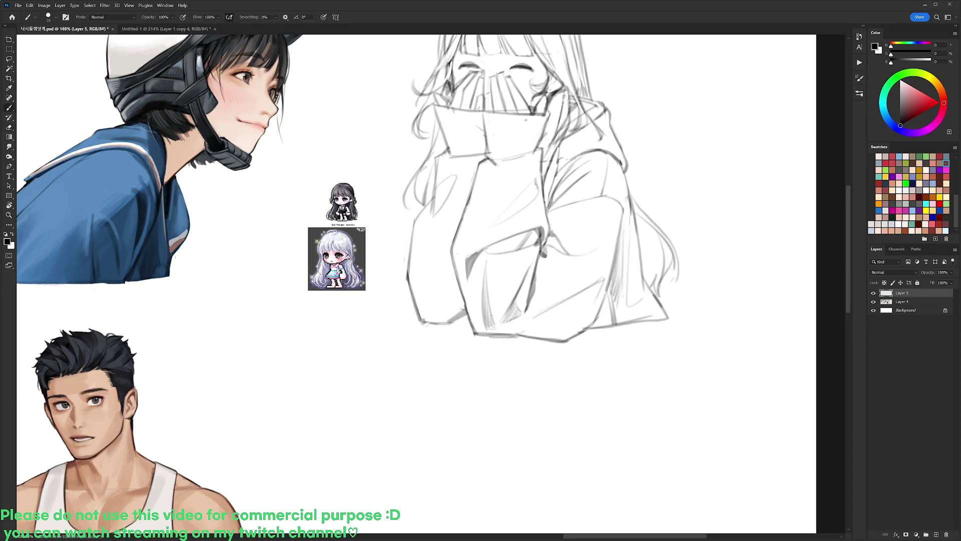
- Shade a small fold on the far forearm just below the cuff and trim its edges
{"action": "left_click_drag", "start_coordinate": [494, 173], "coordinate": [534, 167]}
{"action": "mouse_move", "coordinate": [476, 151]}
{"action": "left_mouse_down"}
{"action": "mouse_move", "coordinate": [478, 189]}
{"action": "mouse_move", "coordinate": [493, 177]}
{"action": "mouse_move", "coordinate": [479, 214]}
{"action": "left_mouse_up"}
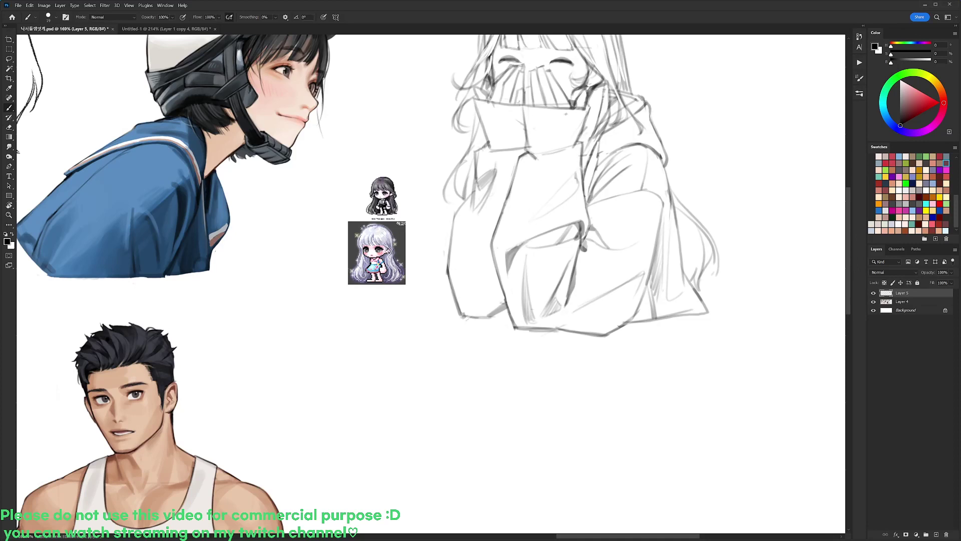
{"action": "key", "text": "e"}
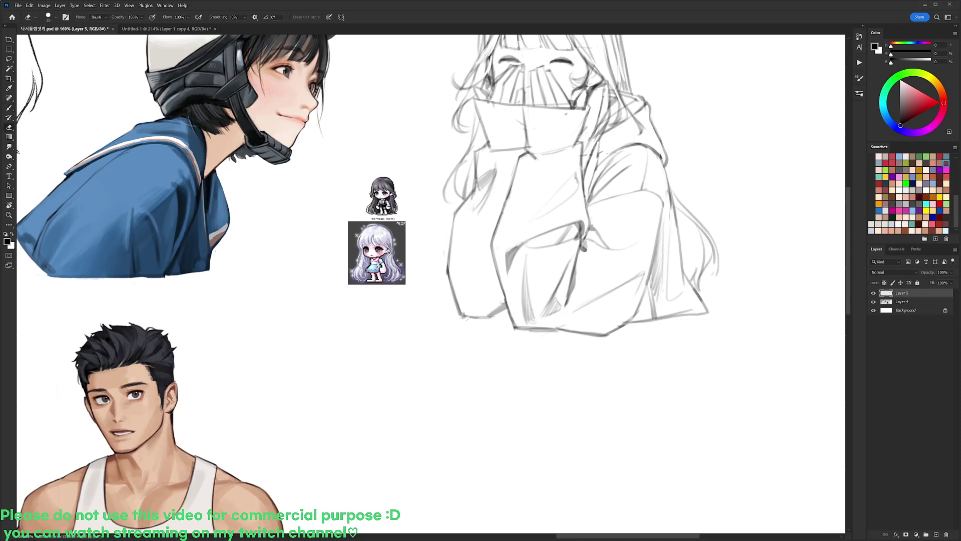
{"action": "key", "text": "b"}
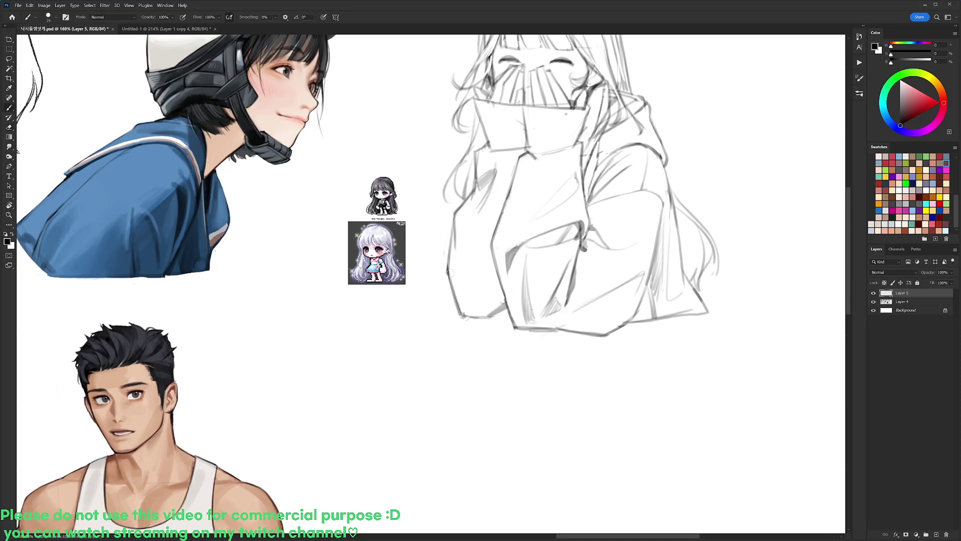
- Redraw the far sleeve's outer contour with a fold bulging near the elbow and erase the old edge
{"action": "mouse_move", "coordinate": [456, 232]}
{"action": "left_mouse_down"}
{"action": "mouse_move", "coordinate": [447, 275]}
{"action": "mouse_move", "coordinate": [457, 309]}
{"action": "left_mouse_up"}
{"action": "key", "text": "e"}
{"action": "key", "text": "b"}
{"action": "left_click_drag", "start_coordinate": [447, 257], "coordinate": [462, 315]}
{"action": "key", "text": "e"}
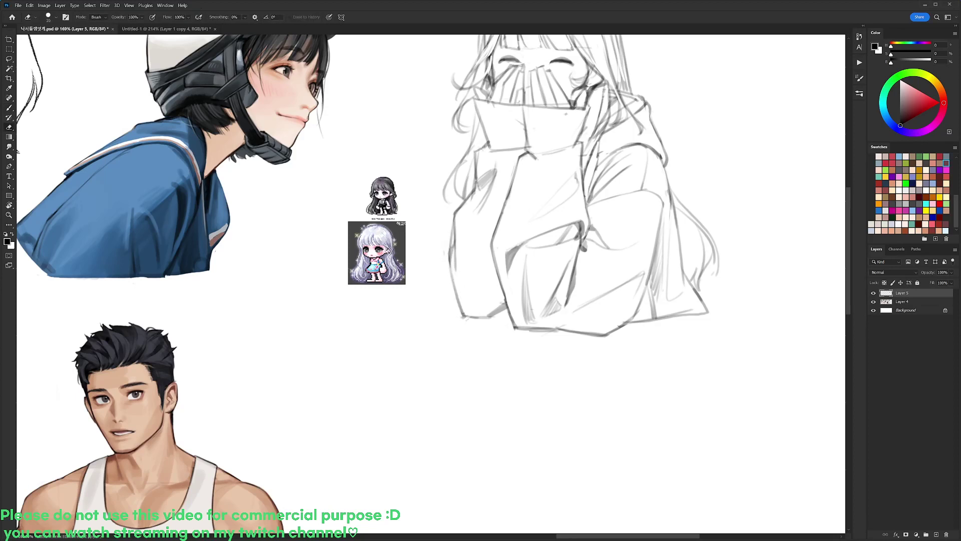
{"action": "mouse_move", "coordinate": [448, 253]}
{"action": "left_mouse_down"}
{"action": "mouse_move", "coordinate": [450, 225]}
{"action": "mouse_move", "coordinate": [456, 289]}
{"action": "mouse_move", "coordinate": [493, 317]}
{"action": "mouse_move", "coordinate": [469, 319]}
{"action": "mouse_move", "coordinate": [507, 306]}
{"action": "left_mouse_up"}
- Shade the far sleeve's lower inner area where it meets the near forearm
{"action": "key", "text": "b"}
{"action": "key", "text": "e"}
{"action": "key", "text": "b"}
{"action": "key", "text": "e"}
{"action": "key", "text": "b"}
{"action": "left_click_drag", "start_coordinate": [494, 251], "coordinate": [493, 311]}
{"action": "mouse_move", "coordinate": [500, 267]}
{"action": "left_mouse_down"}
{"action": "mouse_move", "coordinate": [496, 309]}
{"action": "mouse_move", "coordinate": [504, 305]}
{"action": "left_mouse_up"}
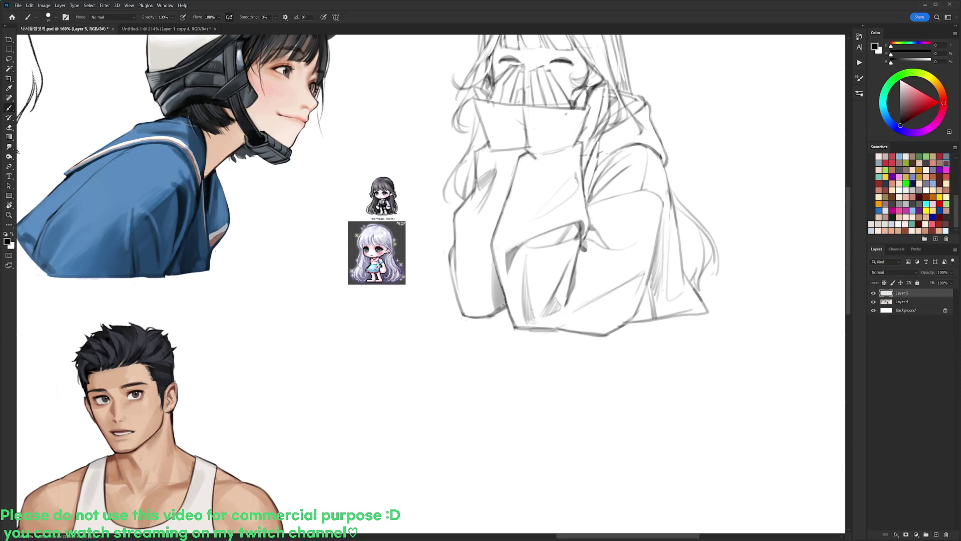
- Erase the near forearm's outer edge and redraw it as a straighter line down to the elbow fold
{"action": "key", "text": "e"}
{"action": "left_click_drag", "start_coordinate": [498, 220], "coordinate": [493, 252]}
{"action": "left_click_drag", "start_coordinate": [506, 190], "coordinate": [492, 252]}
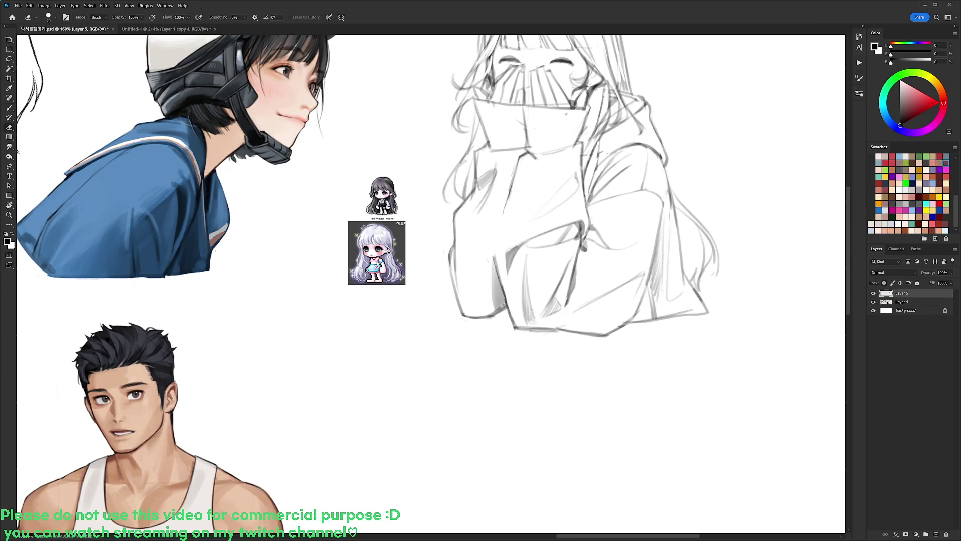
{"action": "key", "text": "b"}
{"action": "left_click_drag", "start_coordinate": [508, 198], "coordinate": [497, 270]}
{"action": "left_click_drag", "start_coordinate": [501, 229], "coordinate": [493, 264]}
{"action": "key", "text": "e"}
{"action": "key", "text": "b"}
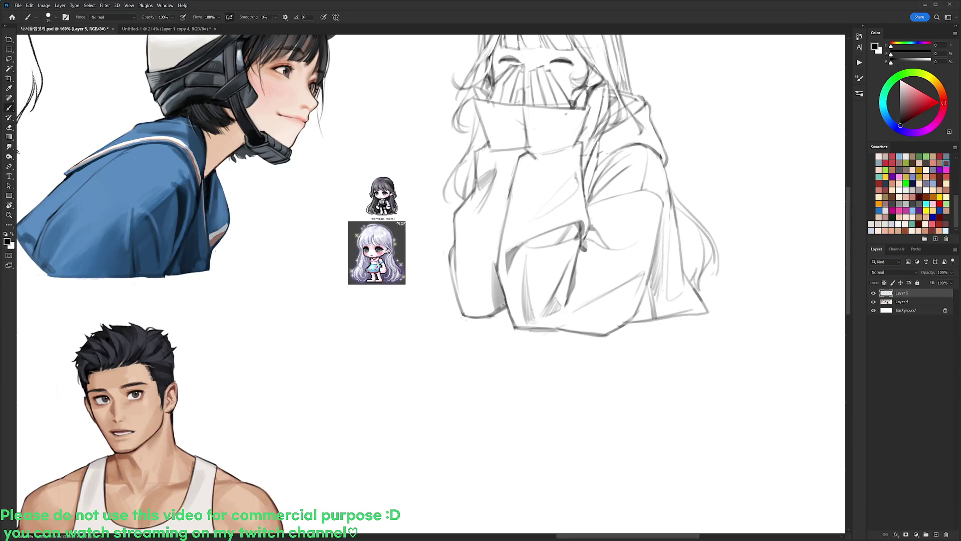
- Darken the near forearm's outer edge and shade the shadow it casts on the far sleeve
{"action": "left_click_drag", "start_coordinate": [517, 168], "coordinate": [496, 258]}
{"action": "mouse_move", "coordinate": [503, 210]}
{"action": "left_mouse_down"}
{"action": "mouse_move", "coordinate": [493, 265]}
{"action": "mouse_move", "coordinate": [473, 290]}
{"action": "left_mouse_up"}
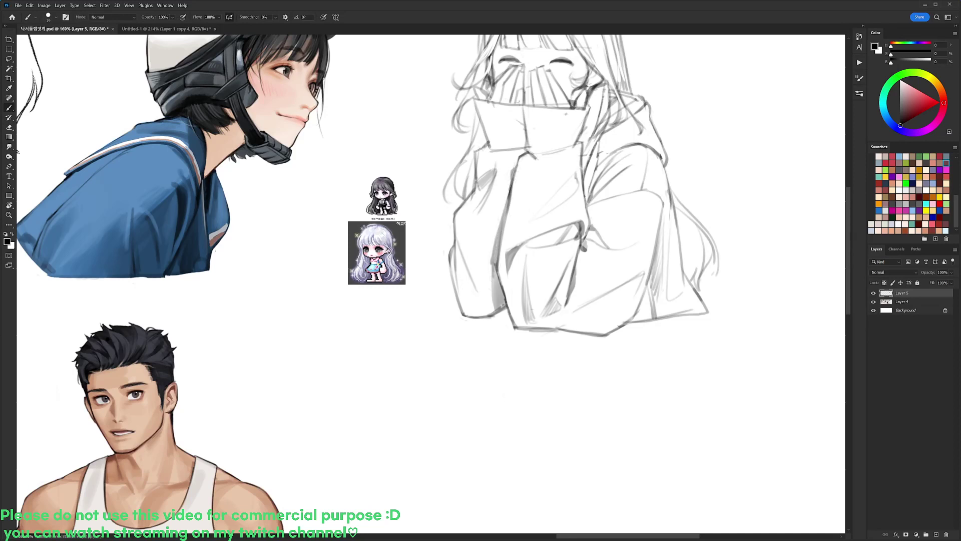
- Hatch light fold shading along the far sleeve's outer side near the elbow
{"action": "mouse_move", "coordinate": [461, 256]}
{"action": "left_mouse_down"}
{"action": "mouse_move", "coordinate": [476, 298]}
{"action": "mouse_move", "coordinate": [469, 304]}
{"action": "left_mouse_up"}
{"action": "left_click_drag", "start_coordinate": [461, 289], "coordinate": [470, 306]}
{"action": "mouse_move", "coordinate": [459, 269]}
{"action": "left_mouse_down"}
{"action": "mouse_move", "coordinate": [469, 293]}
{"action": "mouse_move", "coordinate": [461, 370]}
{"action": "left_mouse_up"}
{"action": "key", "text": "e"}
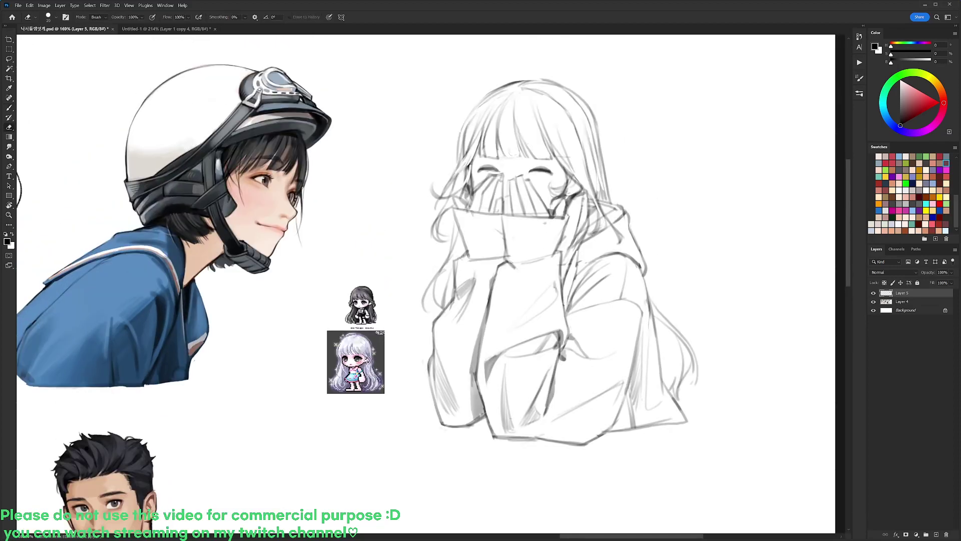
{"action": "key", "text": "b"}
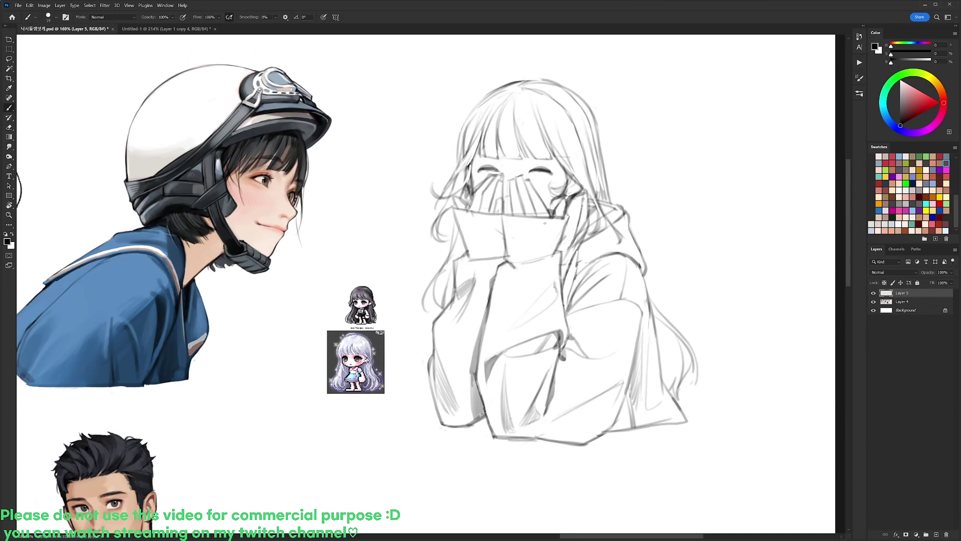
- Touch up the fringe tips and the side locks of hair framing the eyes
{"action": "left_click_drag", "start_coordinate": [477, 151], "coordinate": [500, 149]}
{"action": "key", "text": "l"}
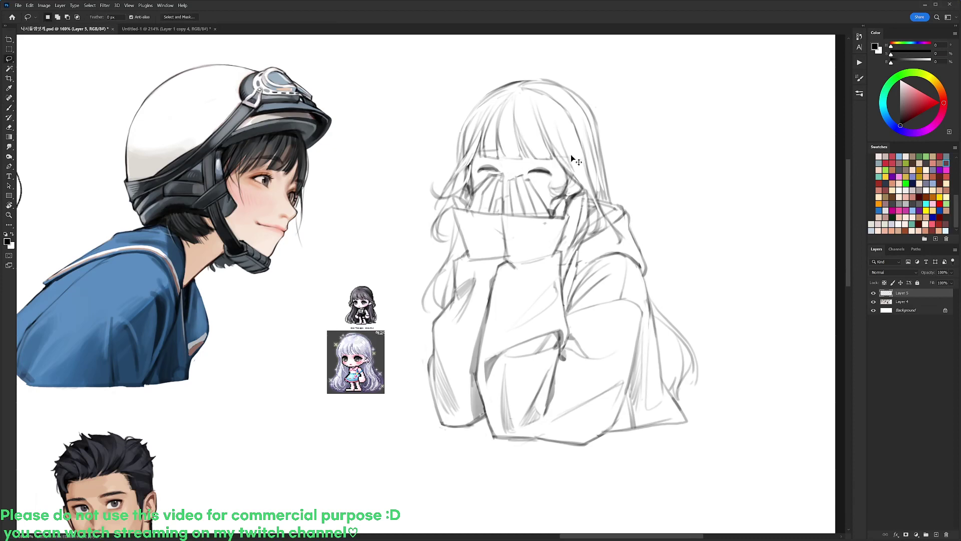
{"action": "key", "text": "b"}
{"action": "key", "text": "e"}
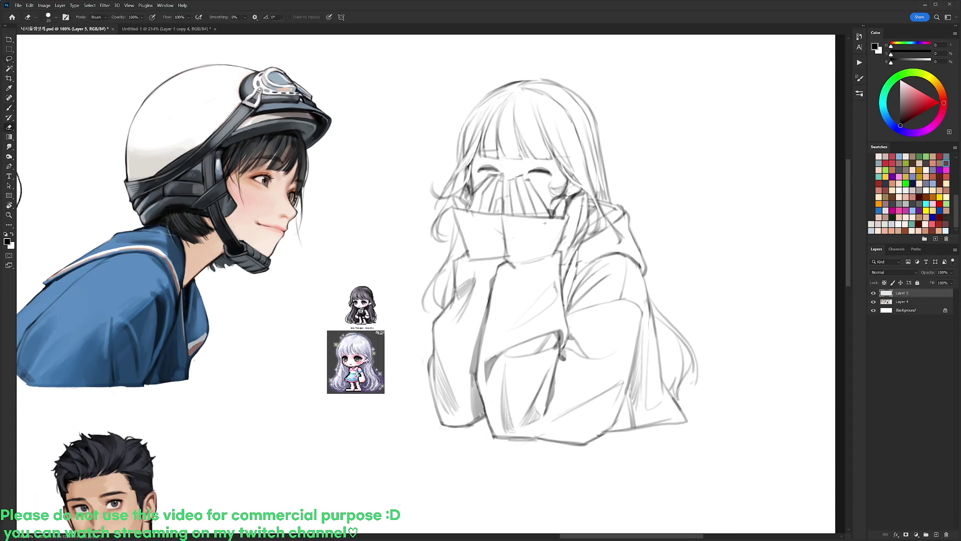
{"action": "left_click_drag", "start_coordinate": [568, 170], "coordinate": [577, 180]}
{"action": "key", "text": "b"}
{"action": "left_click_drag", "start_coordinate": [473, 164], "coordinate": [470, 182]}
{"action": "key", "text": "e"}
{"action": "key", "text": "b"}
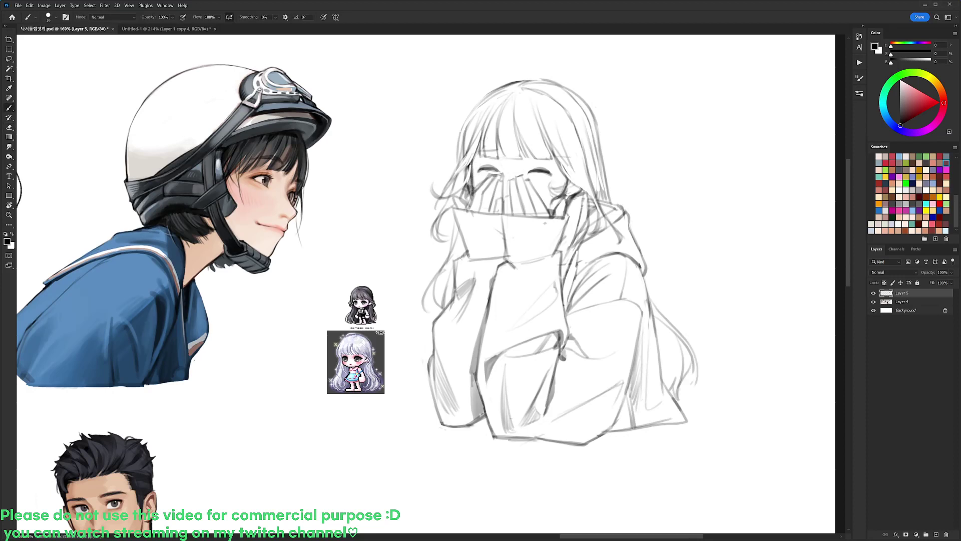
- Erase excess lines at the cheek beside the far eye and touch up the hair ends behind the back
{"action": "key", "text": "e"}
{"action": "left_click_drag", "start_coordinate": [472, 175], "coordinate": [474, 188]}
{"action": "key", "text": "b"}
{"action": "key", "text": "e"}
{"action": "left_click_drag", "start_coordinate": [475, 176], "coordinate": [471, 187]}
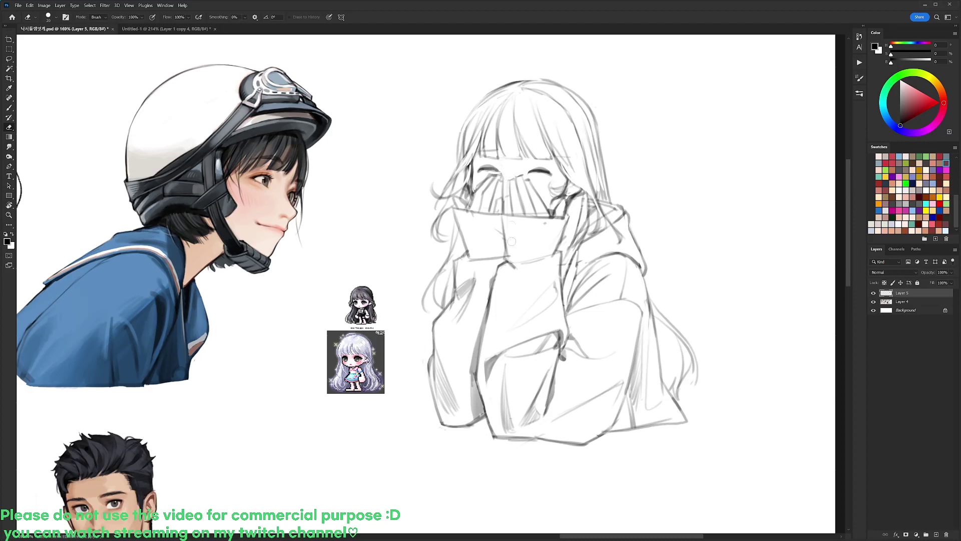
{"action": "key", "text": "b"}
{"action": "mouse_move", "coordinate": [693, 368]}
{"action": "left_mouse_down"}
{"action": "mouse_move", "coordinate": [695, 384]}
{"action": "mouse_move", "coordinate": [684, 383]}
{"action": "left_mouse_up"}
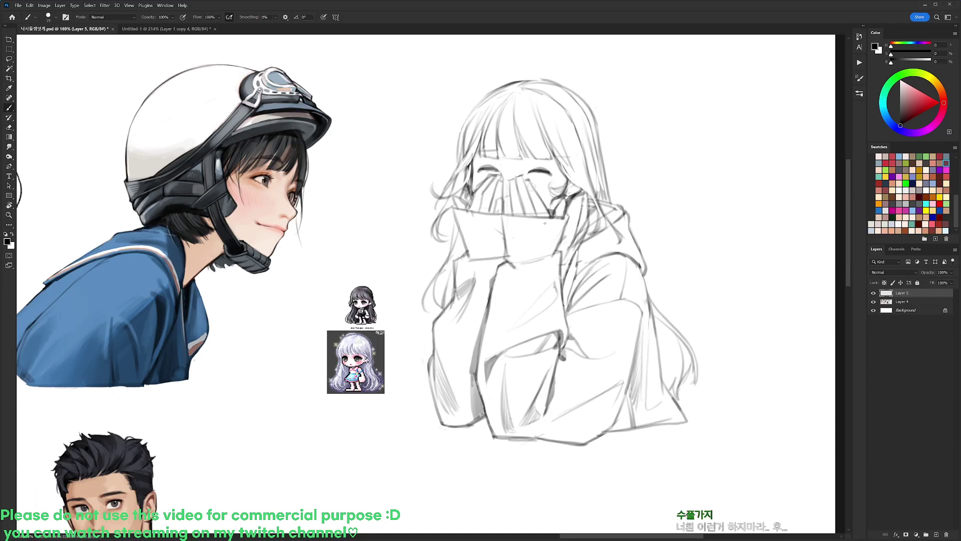
- Lasso the side section of hair beside the face and shift it slightly outward
{"action": "key", "text": "l"}
{"action": "mouse_move", "coordinate": [723, 288]}
{"action": "left_mouse_down"}
{"action": "mouse_move", "coordinate": [715, 455]}
{"action": "mouse_move", "coordinate": [414, 403]}
{"action": "mouse_move", "coordinate": [489, 60]}
{"action": "mouse_move", "coordinate": [712, 278]}
{"action": "left_mouse_up"}
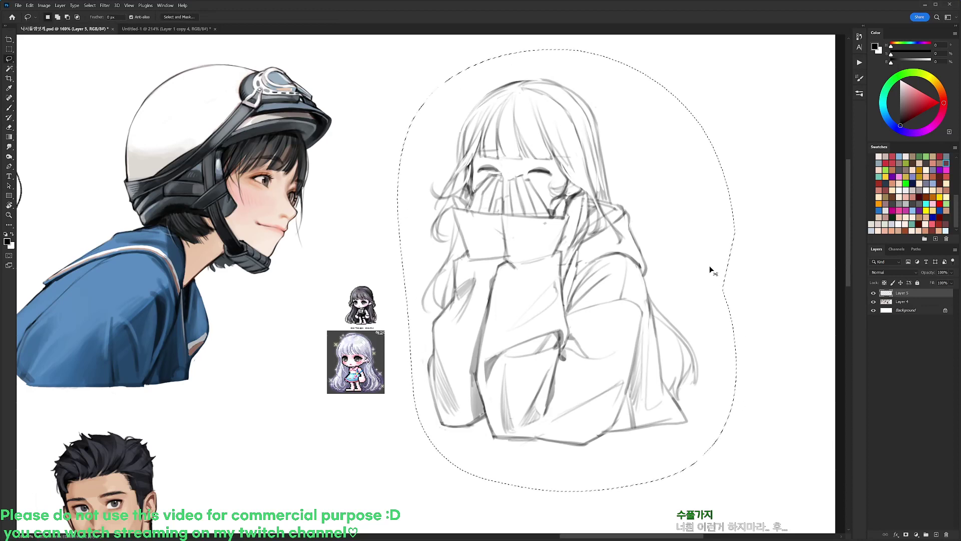
{"action": "key", "text": "ctrl+d"}
{"action": "mouse_move", "coordinate": [617, 192]}
{"action": "left_mouse_down"}
{"action": "mouse_move", "coordinate": [580, 192]}
{"action": "mouse_move", "coordinate": [549, 208]}
{"action": "mouse_move", "coordinate": [512, 169]}
{"action": "mouse_move", "coordinate": [447, 200]}
{"action": "mouse_move", "coordinate": [397, 177]}
{"action": "mouse_move", "coordinate": [524, 43]}
{"action": "mouse_move", "coordinate": [656, 175]}
{"action": "mouse_move", "coordinate": [634, 160]}
{"action": "left_mouse_up"}
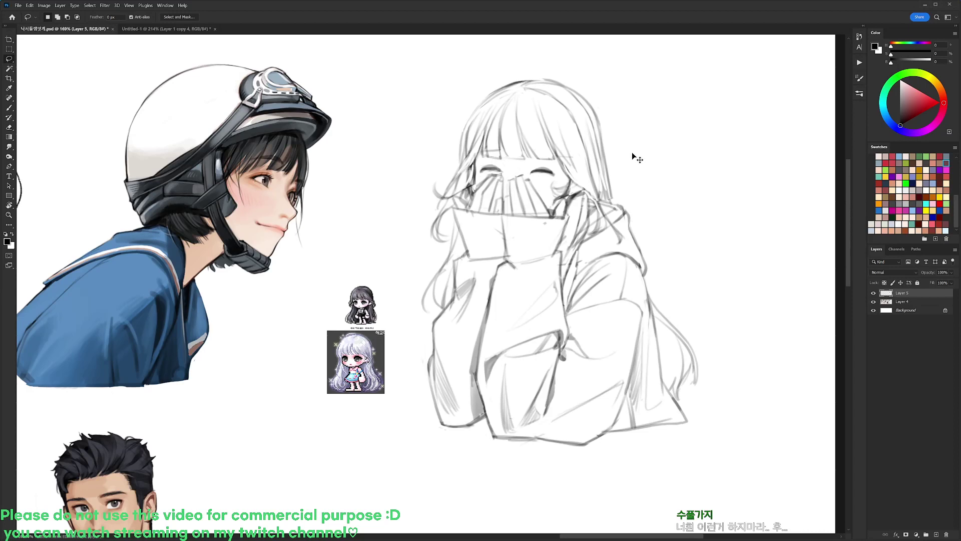
{"action": "key", "text": "b"}
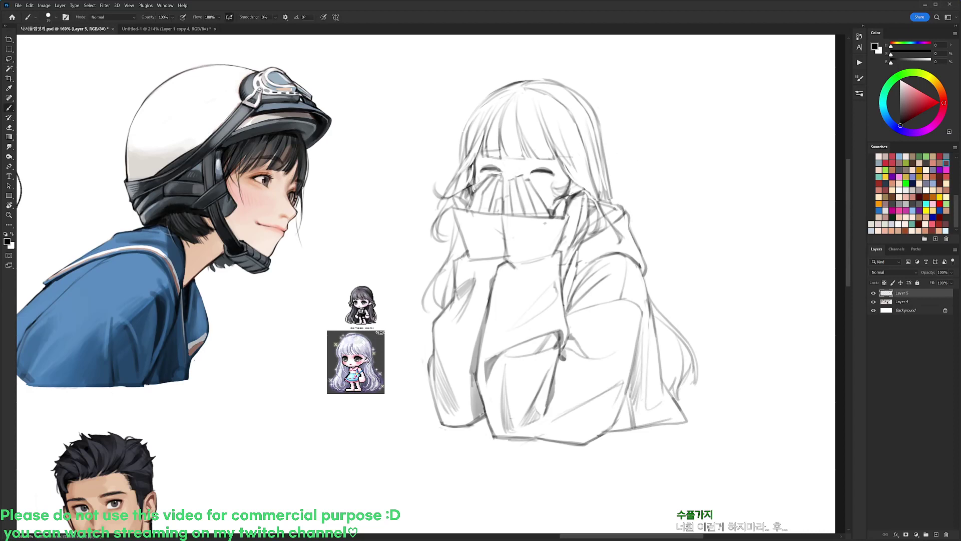
{"action": "key", "text": "e"}
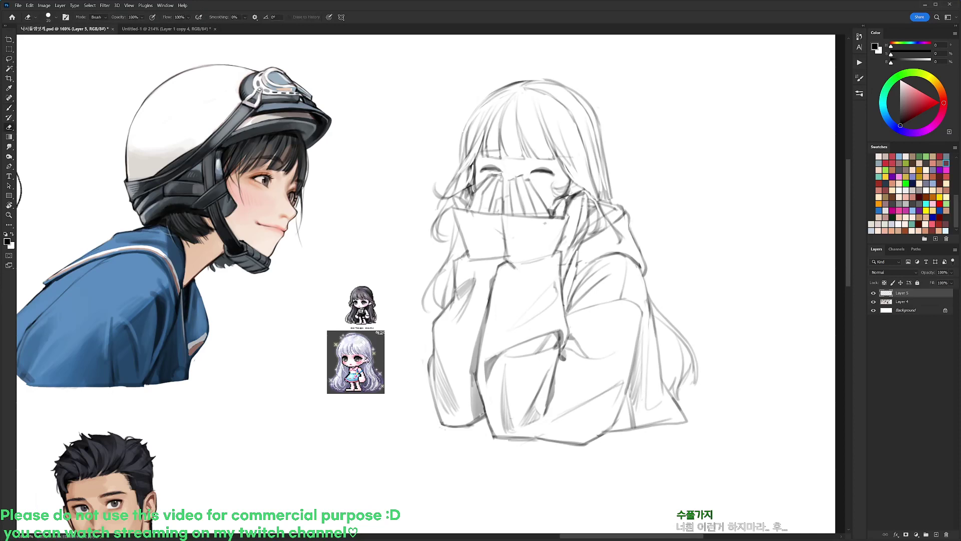
- Select the girl's whole silhouette by excluding the empty background around the line art, and preview it as a quick mask
{"action": "key", "text": "b"}
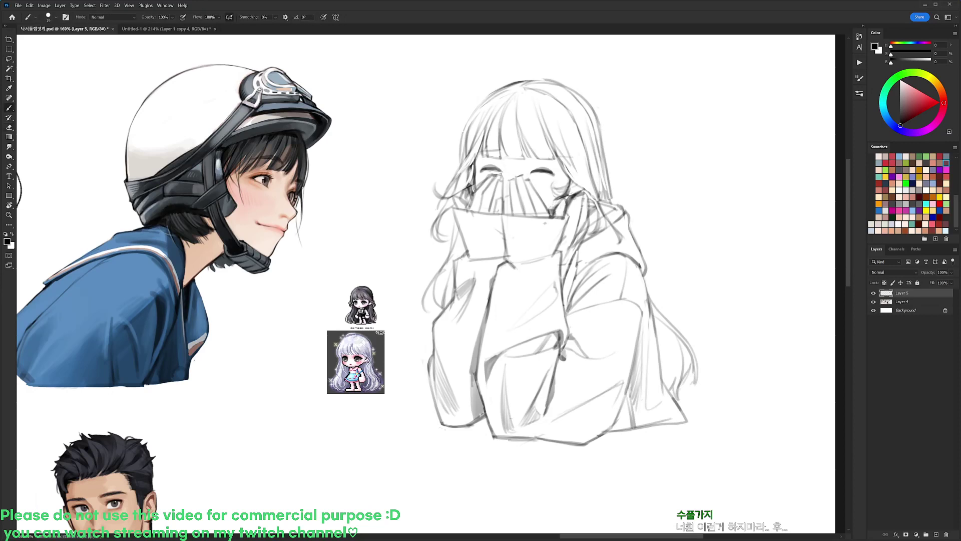
{"action": "key", "text": "e"}
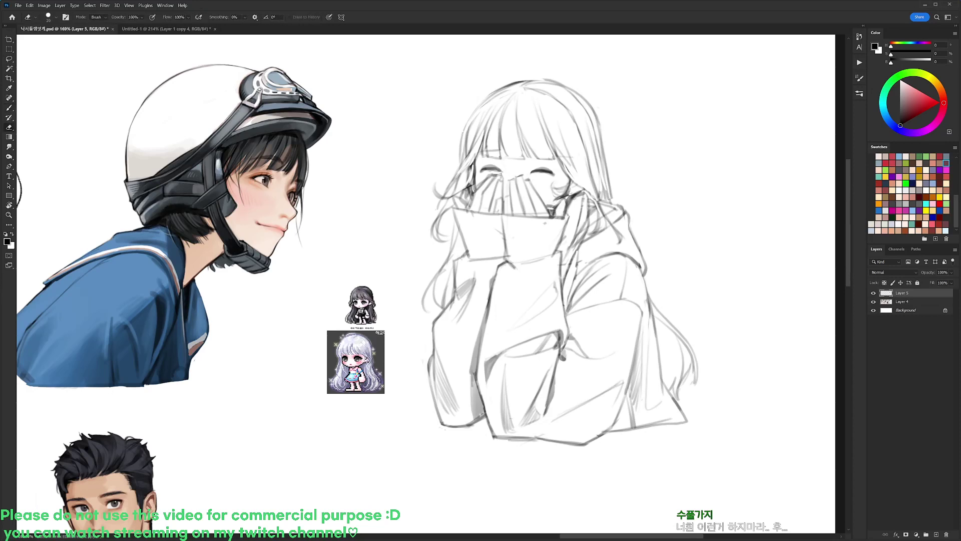
{"action": "key", "text": "b"}
{"action": "key", "text": "l"}
{"action": "mouse_move", "coordinate": [718, 272]}
{"action": "left_mouse_down"}
{"action": "mouse_move", "coordinate": [730, 323]}
{"action": "mouse_move", "coordinate": [413, 404]}
{"action": "mouse_move", "coordinate": [707, 128]}
{"action": "mouse_move", "coordinate": [729, 235]}
{"action": "left_mouse_up"}
{"action": "key", "text": "w"}
{"action": "left_click", "coordinate": [689, 238], "text": "alt"}
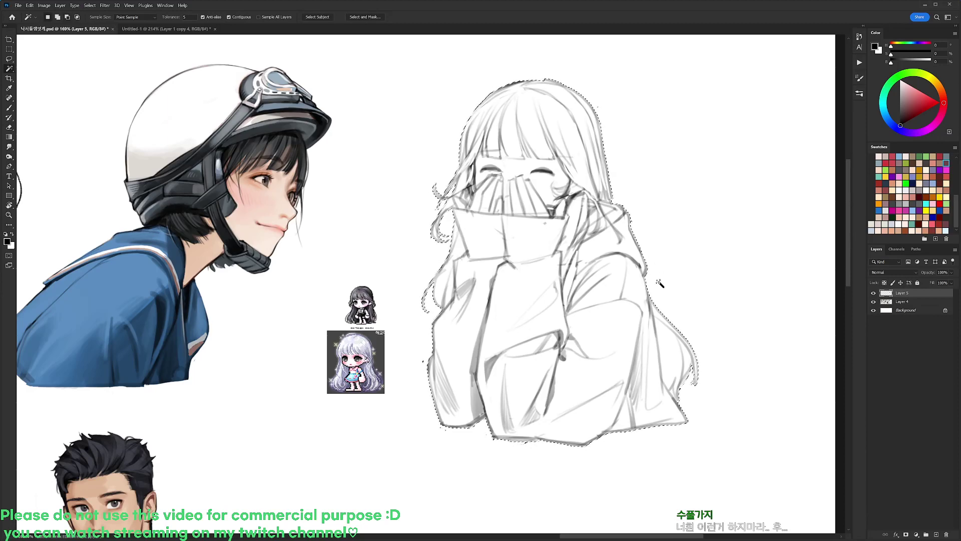
{"action": "left_click", "coordinate": [690, 356], "text": "alt"}
{"action": "key", "text": "q"}
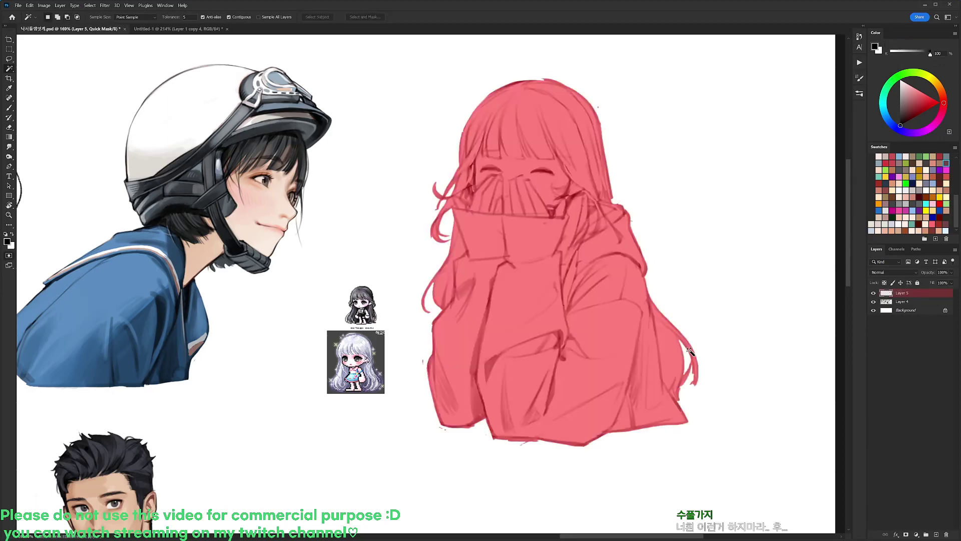
- Leave the quick mask and contract the silhouette selection slightly
{"action": "key", "text": "q"}
{"action": "key", "text": "alt+s"}
{"action": "key", "text": "m"}
{"action": "key", "text": "c"}
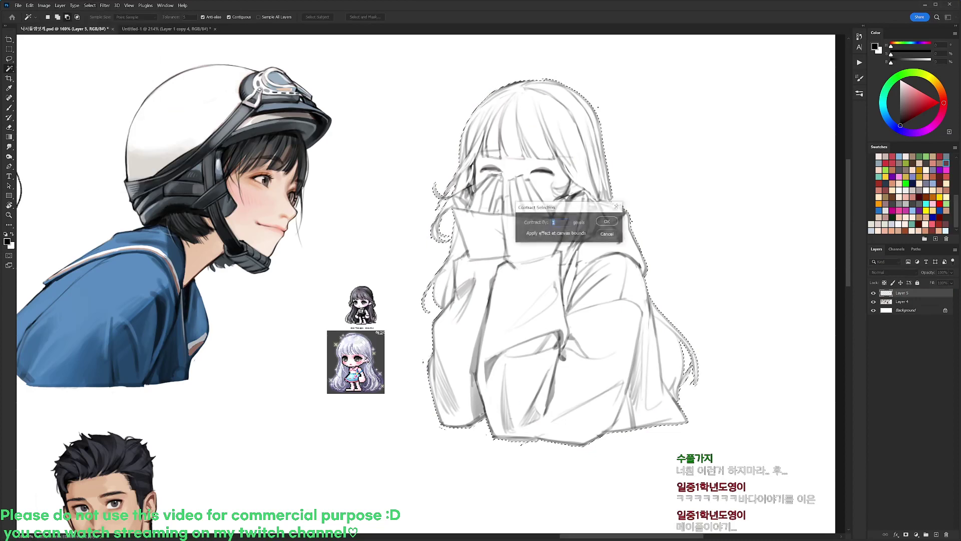
{"action": "key", "text": "Return"}
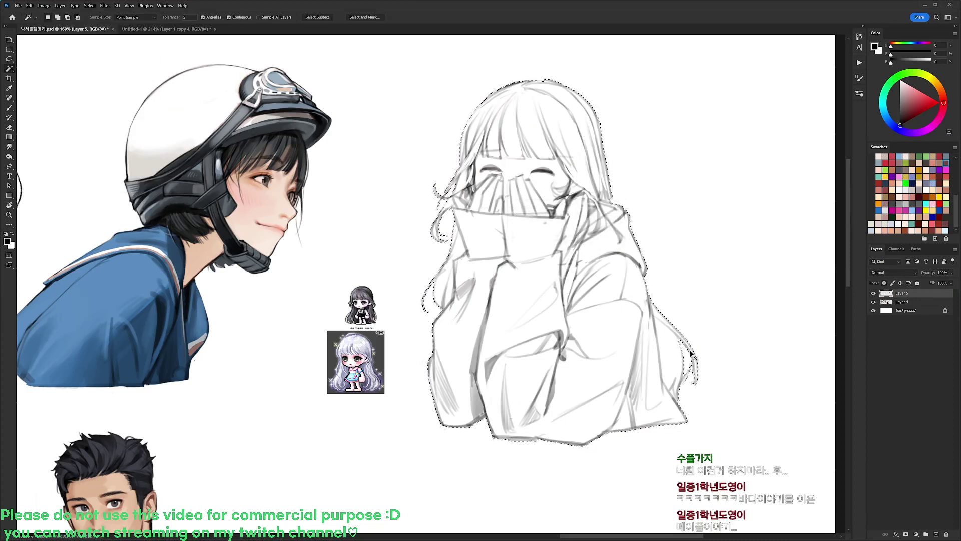
- Add a new layer beneath the line art and fill the silhouette selection with a pale peach colour
{"action": "key", "text": "ctrl+shift+alt+n"}
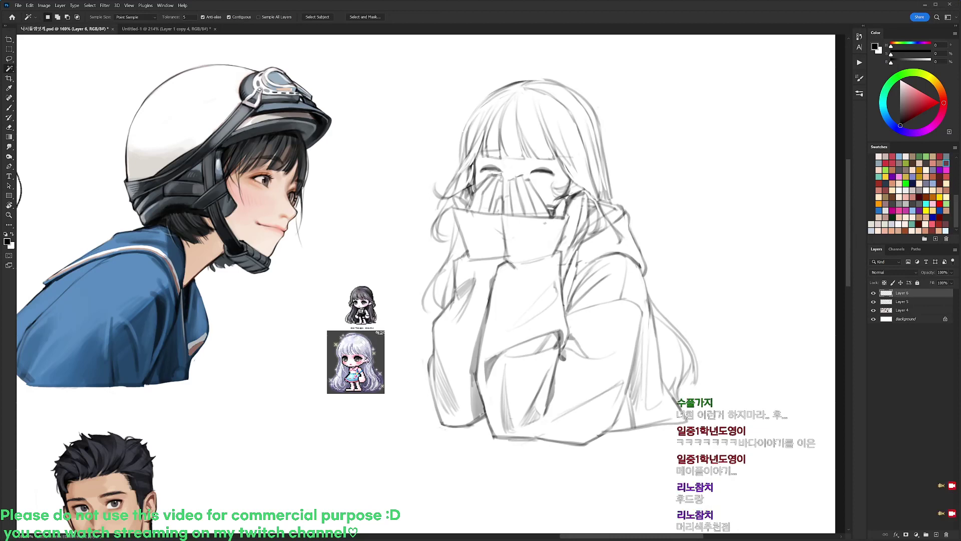
{"action": "left_click", "coordinate": [899, 301], "text": "ctrl"}
{"action": "left_click_drag", "start_coordinate": [904, 291], "coordinate": [903, 305]}
{"action": "key", "text": "b"}
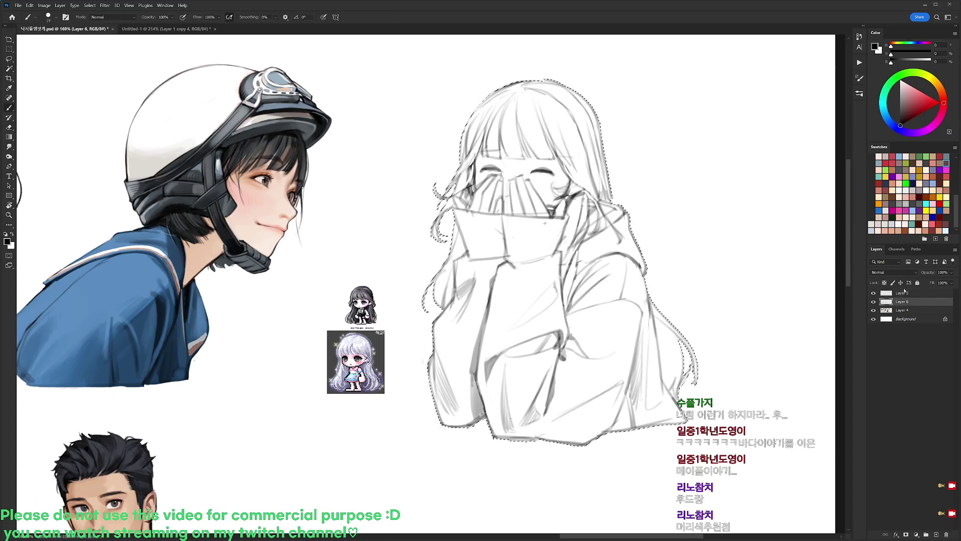
{"action": "left_click", "coordinate": [884, 225]}
{"action": "key", "text": "alt+BackSpace"}
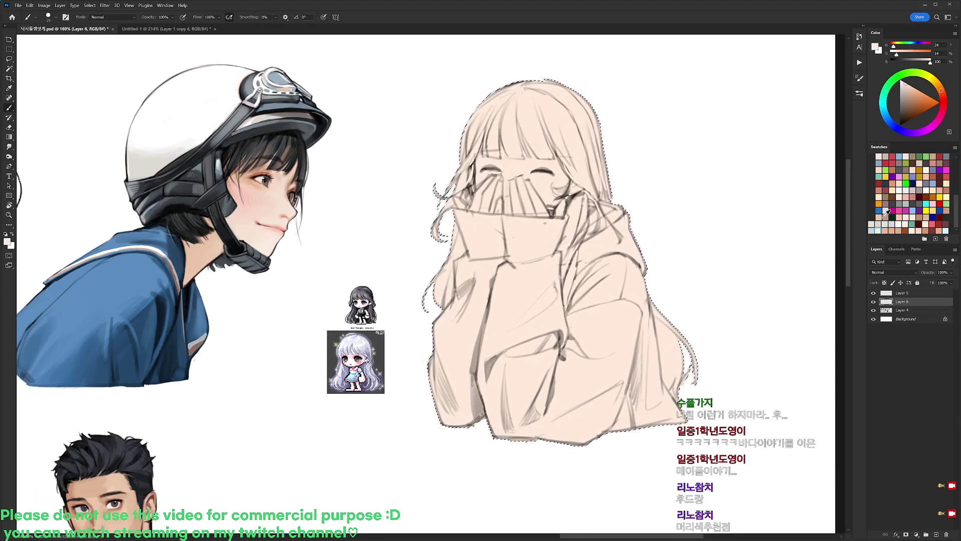
- Lighten and mute the peach base with Hue/Saturation at saturation -11 and lightness +27, and deselect it
{"action": "key", "text": "ctrl+u"}
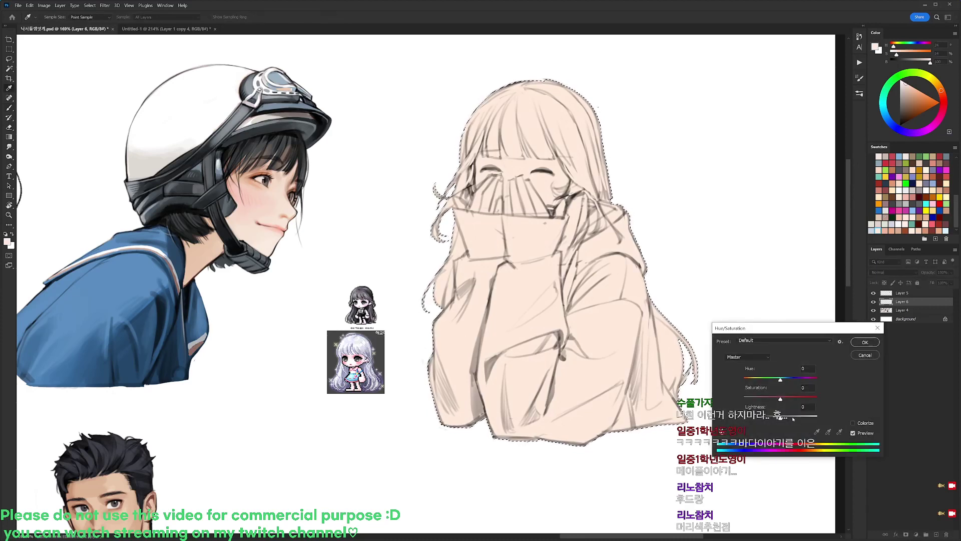
{"action": "mouse_move", "coordinate": [793, 419]}
{"action": "left_mouse_down"}
{"action": "mouse_move", "coordinate": [776, 400]}
{"action": "mouse_move", "coordinate": [790, 419]}
{"action": "left_mouse_up"}
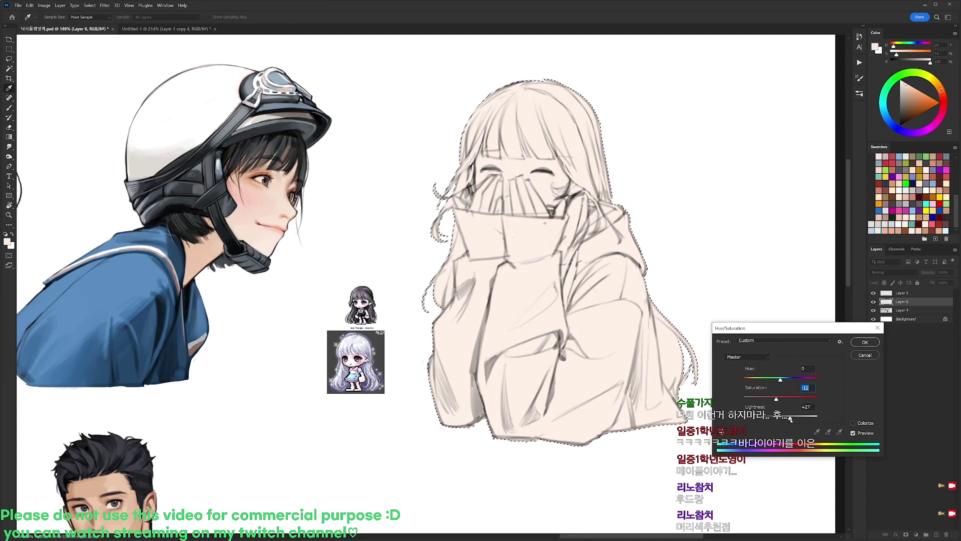
{"action": "left_click", "coordinate": [870, 343]}
{"action": "key", "text": "ctrl+d"}
- Choose a hard round brush preset and lock the transparent pixels of the peach base layer
{"action": "key", "text": "d"}
{"action": "right_click", "coordinate": [597, 244]}
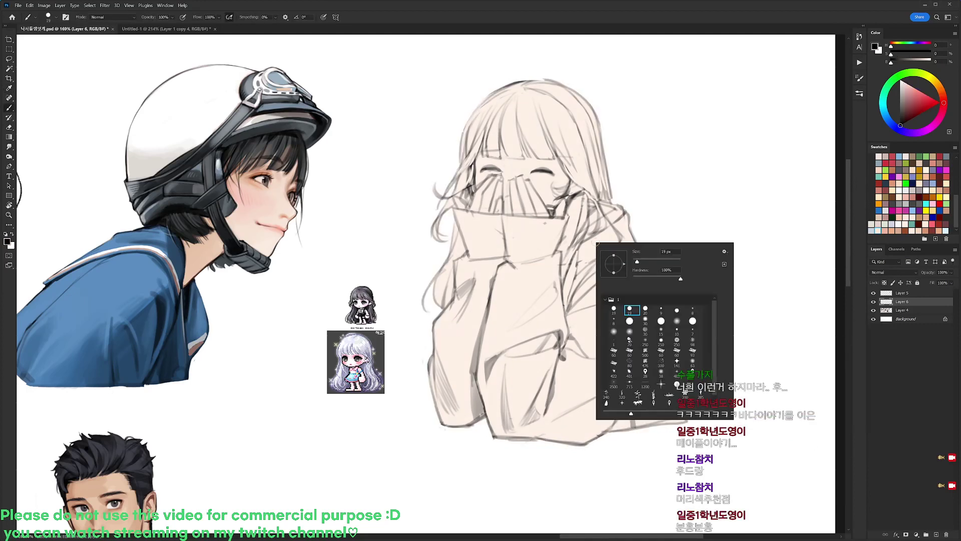
{"action": "left_click", "coordinate": [646, 309]}
{"action": "left_click", "coordinate": [904, 292]}
{"action": "key", "text": "e"}
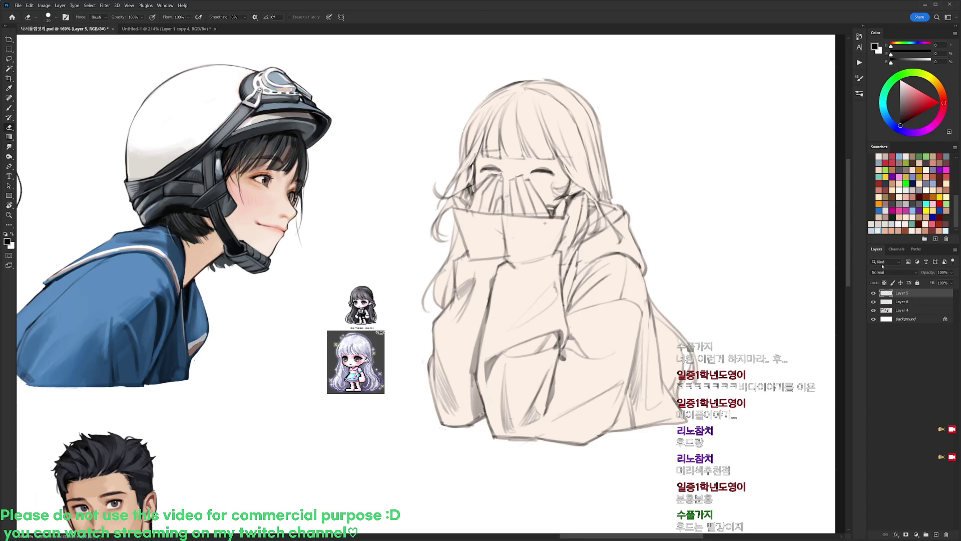
{"action": "left_click", "coordinate": [905, 302]}
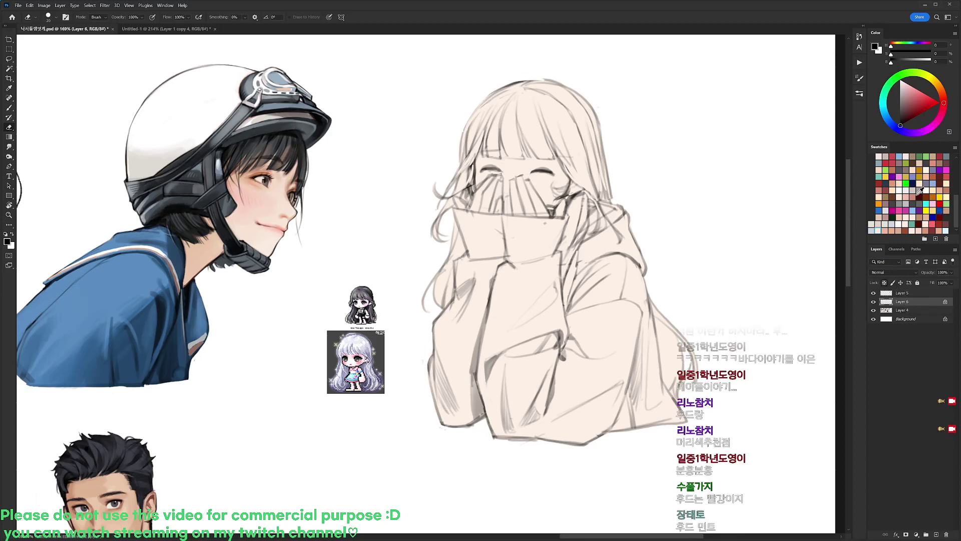
- Try red, blue and mint as the clothing colour and settle on a muted warm grey
{"action": "left_click", "coordinate": [924, 107]}
{"action": "key", "text": "b"}
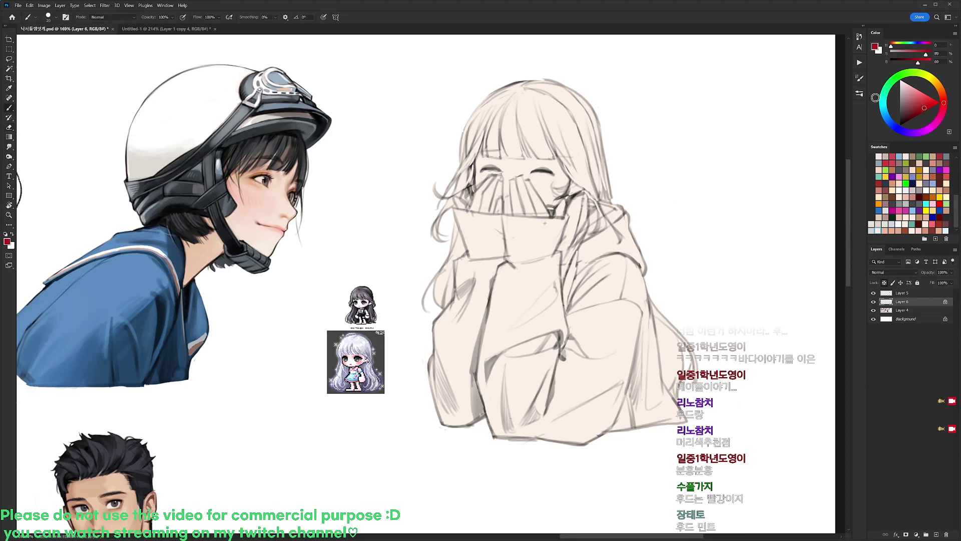
{"action": "left_click", "coordinate": [115, 284], "text": "alt"}
{"action": "left_click", "coordinate": [886, 104]}
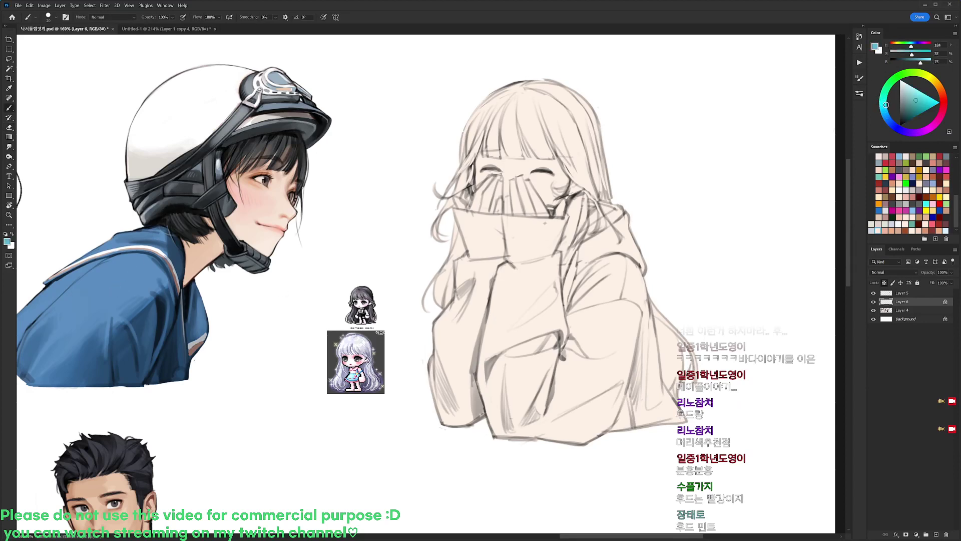
{"action": "left_click", "coordinate": [916, 93]}
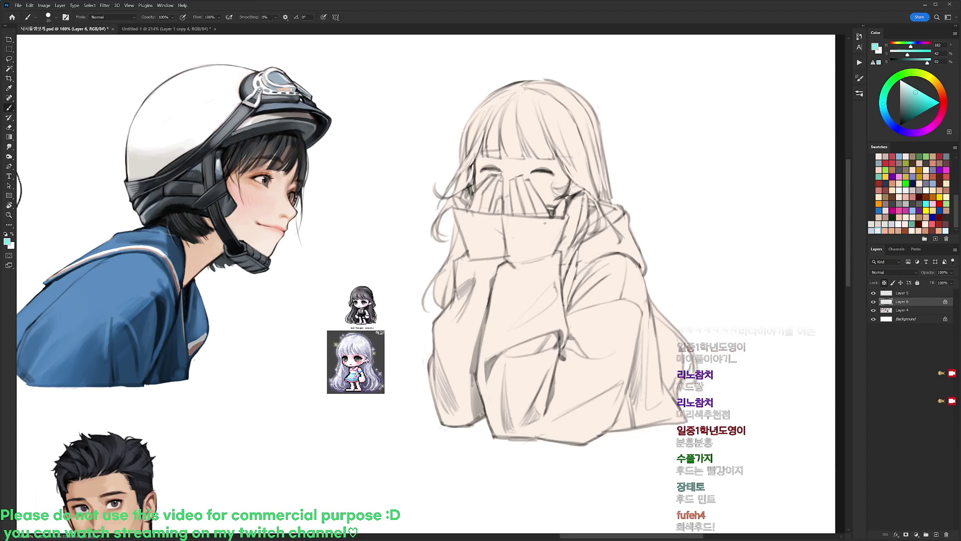
{"action": "left_click", "coordinate": [903, 94]}
{"action": "left_click", "coordinate": [941, 92]}
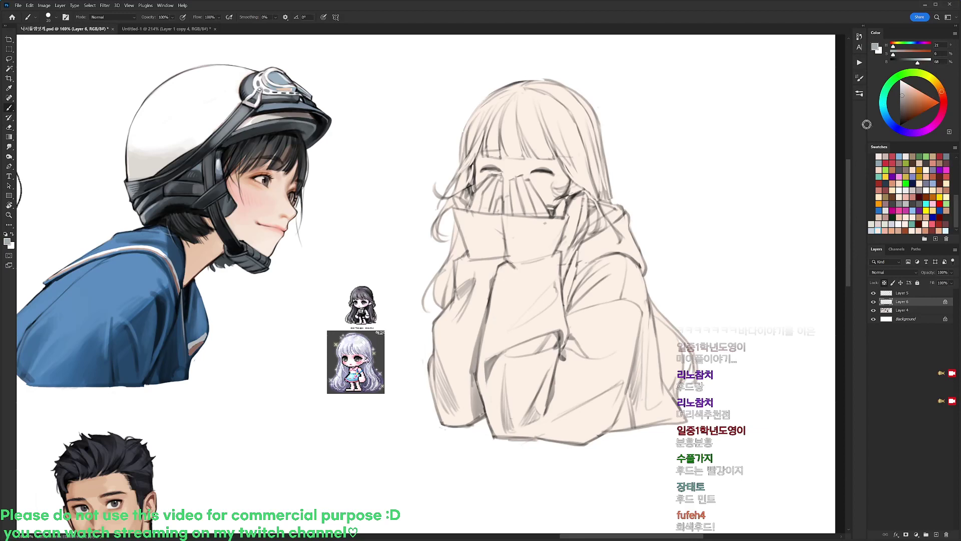
- Trace the near cuff's edge and the outer side of that sleeve in warm grey on the base layer
{"action": "mouse_move", "coordinate": [502, 266]}
{"action": "left_mouse_down"}
{"action": "mouse_move", "coordinate": [488, 317]}
{"action": "mouse_move", "coordinate": [492, 287]}
{"action": "left_mouse_up"}
{"action": "key", "text": "ctrl+z"}
{"action": "key", "text": "ctrl+z"}
{"action": "left_click_drag", "start_coordinate": [454, 210], "coordinate": [473, 251]}
{"action": "left_click_drag", "start_coordinate": [454, 206], "coordinate": [471, 252]}
{"action": "mouse_move", "coordinate": [458, 222]}
{"action": "left_mouse_down"}
{"action": "mouse_move", "coordinate": [467, 251]}
{"action": "mouse_move", "coordinate": [455, 264]}
{"action": "mouse_move", "coordinate": [454, 301]}
{"action": "mouse_move", "coordinate": [435, 319]}
{"action": "left_mouse_up"}
{"action": "mouse_move", "coordinate": [449, 309]}
{"action": "left_mouse_down"}
{"action": "mouse_move", "coordinate": [433, 322]}
{"action": "mouse_move", "coordinate": [470, 338]}
{"action": "mouse_move", "coordinate": [498, 291]}
{"action": "left_mouse_up"}
- Trace the cuff's upper edge and the sleeve's border against the long side lock in warm grey
{"action": "key", "text": "r"}
{"action": "mouse_move", "coordinate": [366, 245]}
{"action": "left_mouse_down"}
{"action": "mouse_move", "coordinate": [394, 140]}
{"action": "mouse_move", "coordinate": [420, 134]}
{"action": "mouse_move", "coordinate": [610, 173]}
{"action": "left_mouse_up"}
{"action": "key", "text": "r"}
{"action": "left_click_drag", "start_coordinate": [554, 201], "coordinate": [549, 226]}
{"action": "mouse_move", "coordinate": [556, 201]}
{"action": "left_mouse_down"}
{"action": "mouse_move", "coordinate": [551, 223]}
{"action": "mouse_move", "coordinate": [574, 298]}
{"action": "left_mouse_up"}
{"action": "left_click_drag", "start_coordinate": [573, 245], "coordinate": [582, 291]}
{"action": "left_click_drag", "start_coordinate": [573, 248], "coordinate": [578, 273]}
{"action": "mouse_move", "coordinate": [570, 242]}
{"action": "left_mouse_down"}
{"action": "mouse_move", "coordinate": [578, 287]}
{"action": "mouse_move", "coordinate": [579, 246]}
{"action": "left_mouse_up"}
{"action": "left_click_drag", "start_coordinate": [571, 232], "coordinate": [577, 271]}
{"action": "mouse_move", "coordinate": [577, 220]}
{"action": "left_mouse_down"}
{"action": "mouse_move", "coordinate": [574, 238]}
{"action": "mouse_move", "coordinate": [573, 223]}
{"action": "left_mouse_up"}
- Trace the hood's boundary around the hair strands behind the shoulder in warm grey
{"action": "mouse_move", "coordinate": [598, 199]}
{"action": "left_mouse_down"}
{"action": "mouse_move", "coordinate": [576, 222]}
{"action": "mouse_move", "coordinate": [616, 215]}
{"action": "mouse_move", "coordinate": [615, 203]}
{"action": "left_mouse_up"}
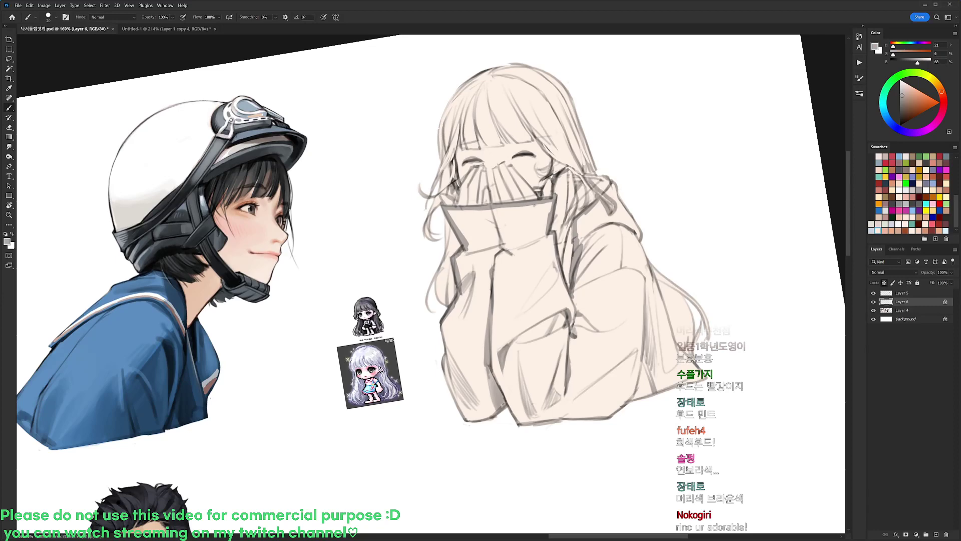
{"action": "key", "text": "r"}
{"action": "left_click_drag", "start_coordinate": [642, 170], "coordinate": [673, 250]}
{"action": "key", "text": "b"}
{"action": "mouse_move", "coordinate": [598, 207]}
{"action": "left_mouse_down"}
{"action": "mouse_move", "coordinate": [594, 232]}
{"action": "mouse_move", "coordinate": [593, 224]}
{"action": "left_mouse_up"}
{"action": "left_click_drag", "start_coordinate": [598, 211], "coordinate": [585, 245]}
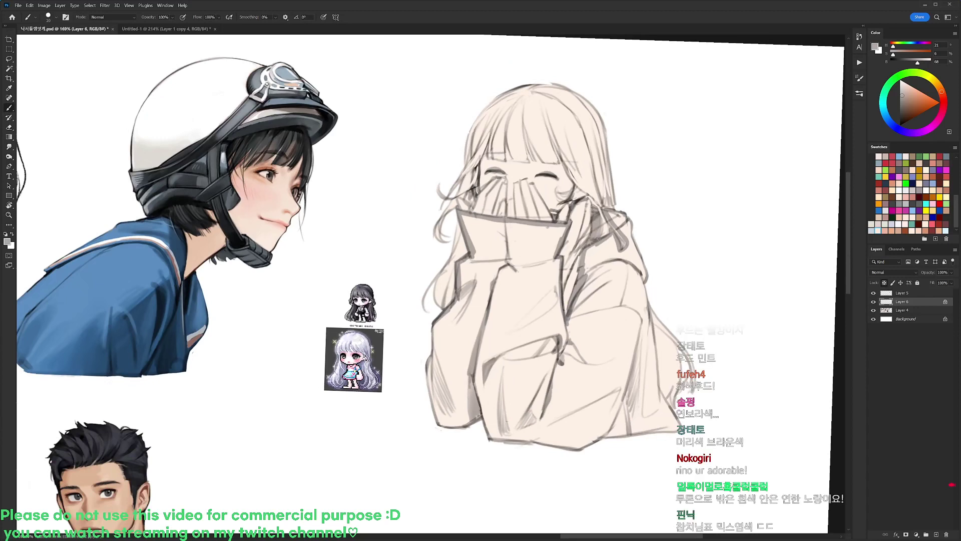
- Test-select the outlined clothing and draw a grey line down the back to separate the hoodie from the hair
{"action": "key", "text": "w"}
{"action": "left_click", "coordinate": [677, 273]}
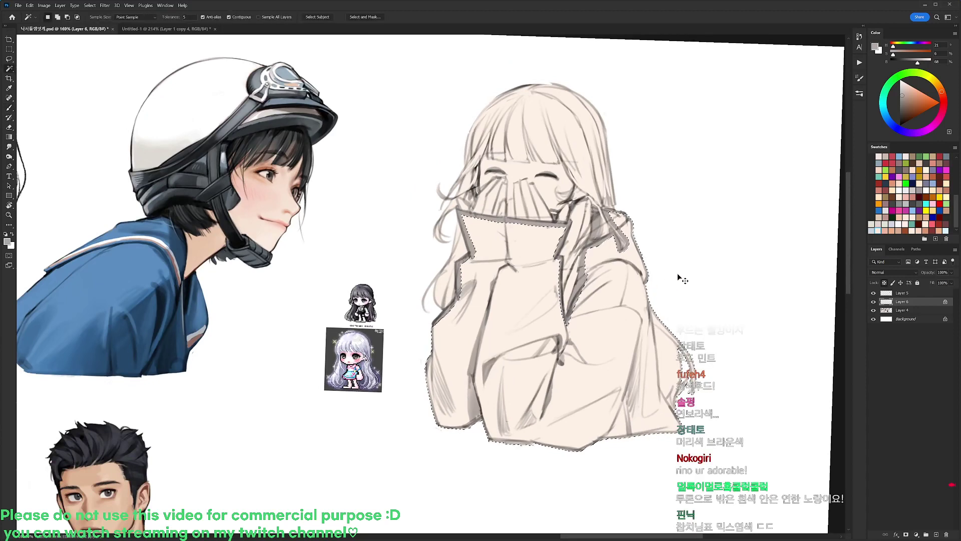
{"action": "key", "text": "ctrl+d"}
{"action": "key", "text": "b"}
{"action": "left_click_drag", "start_coordinate": [646, 292], "coordinate": [656, 382]}
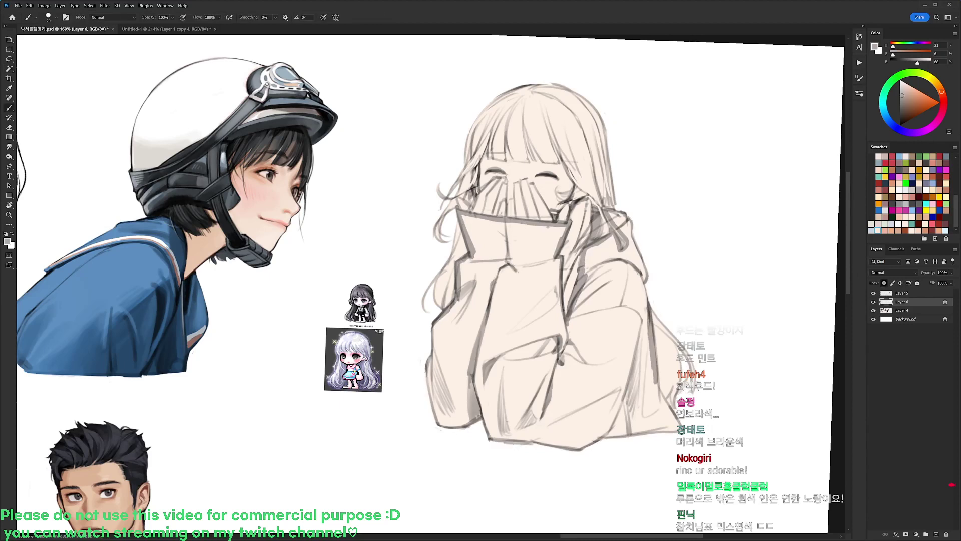
- Select the enclosed hoodie area and fill it with warm grey
{"action": "key", "text": "w"}
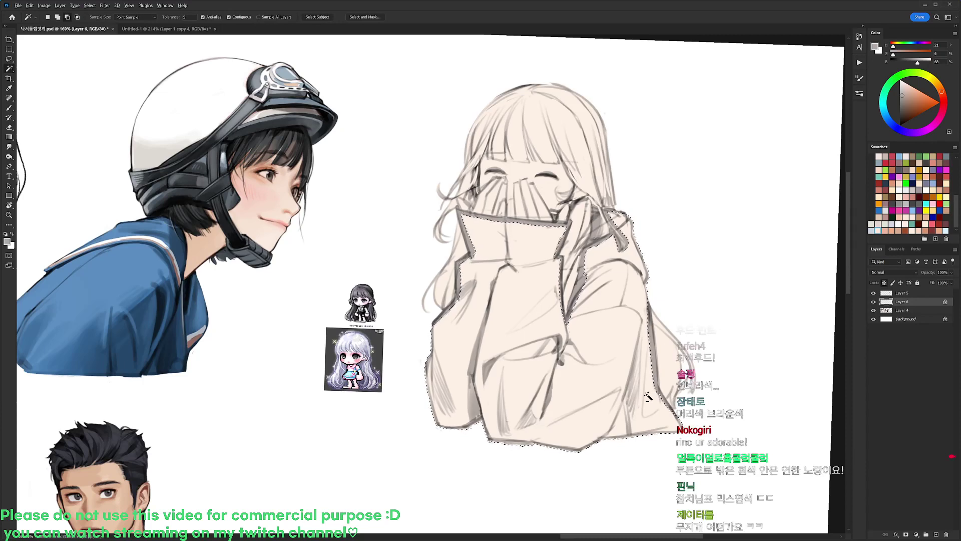
{"action": "key", "text": "alt+BackSpace"}
{"action": "key", "text": "ctrl+d"}
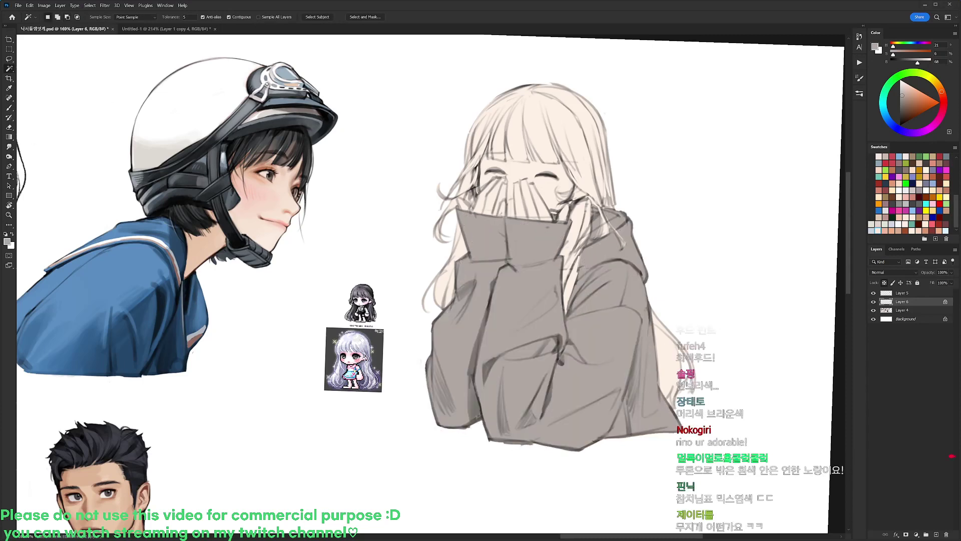
- Straighten the canvas, reselect the grey hoodie and recolour it with a lavender fill of hue 272
{"action": "key", "text": "r"}
{"action": "left_click_drag", "start_coordinate": [728, 269], "coordinate": [727, 254]}
{"action": "left_click", "coordinate": [637, 313]}
{"action": "key", "text": "b"}
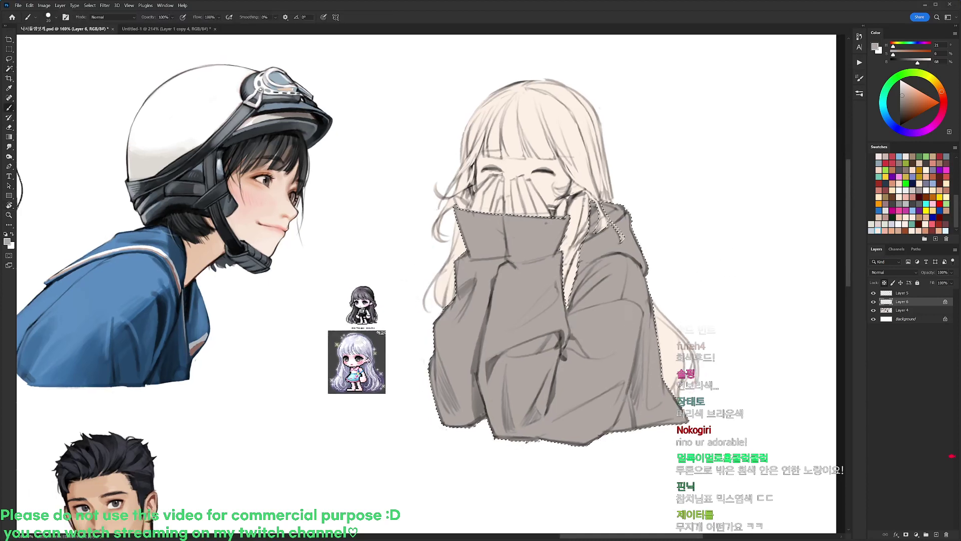
{"action": "left_click", "coordinate": [929, 129]}
{"action": "left_click", "coordinate": [910, 93]}
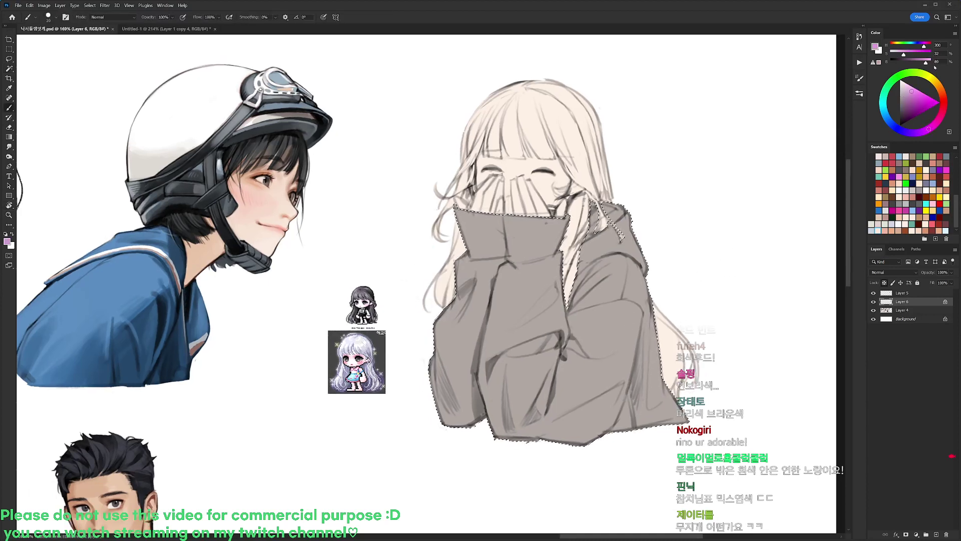
{"action": "left_click", "coordinate": [914, 133]}
{"action": "left_click", "coordinate": [934, 94]}
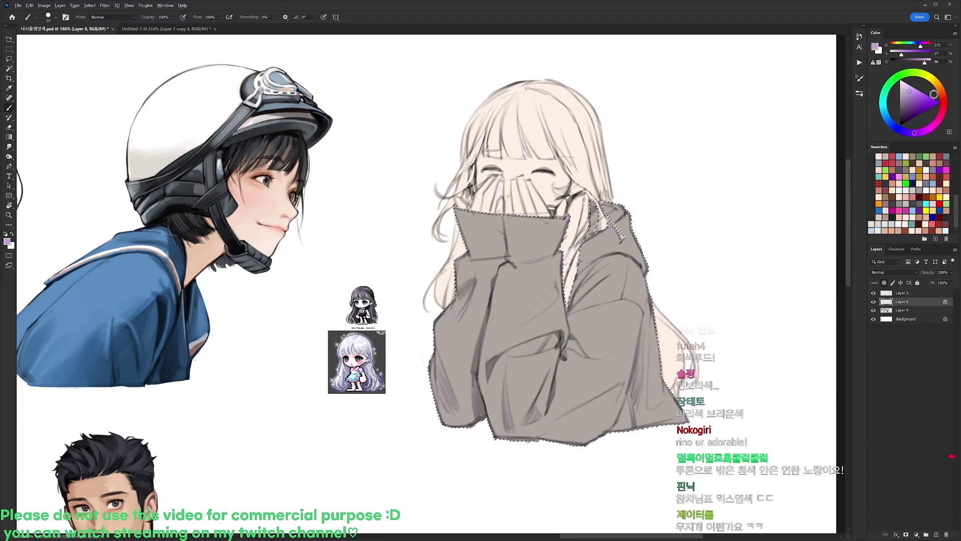
{"action": "key", "text": "alt+BackSpace"}
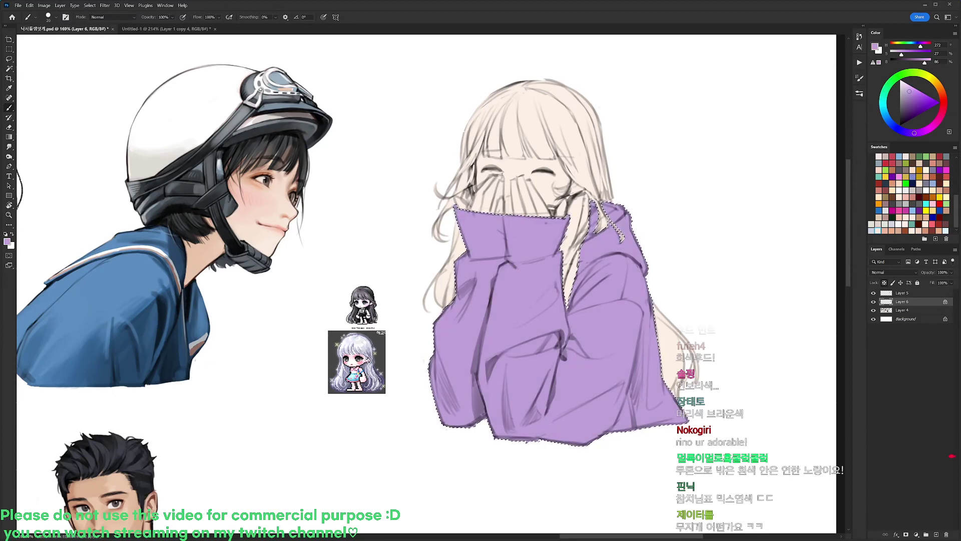
{"action": "key", "text": "ctrl+d"}
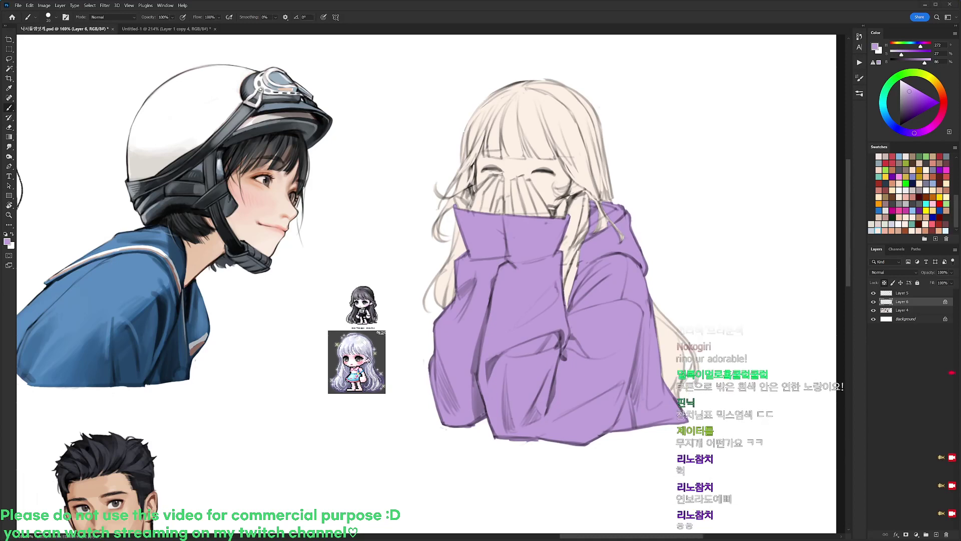
{"action": "scroll", "coordinate": [714, 180], "scroll_direction": "down", "scroll_amount": 5}
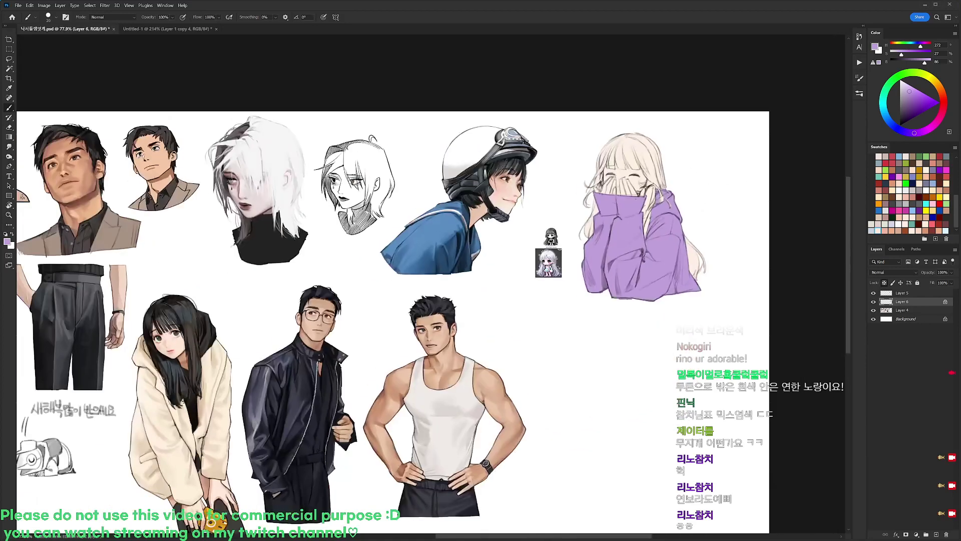
{"action": "scroll", "coordinate": [698, 226], "scroll_direction": "down", "scroll_amount": 3}
{"action": "scroll", "coordinate": [713, 215], "scroll_direction": "down", "scroll_amount": 1}
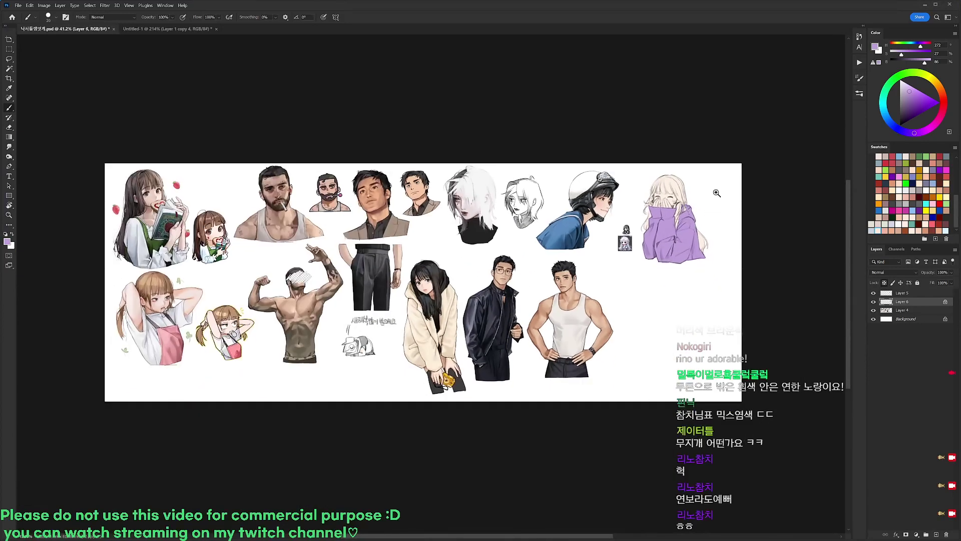
{"action": "scroll", "coordinate": [699, 219], "scroll_direction": "up", "scroll_amount": 6}
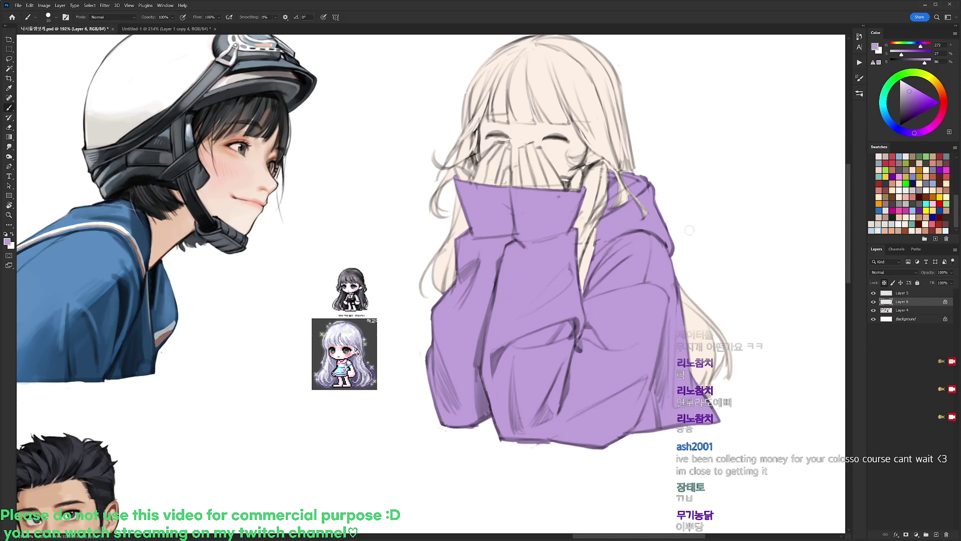
- Sample the skin tone, test darker beige variations on the hair beside the face and undo the test strokes
{"action": "left_click_drag", "start_coordinate": [690, 229], "coordinate": [677, 250]}
{"action": "left_click", "coordinate": [591, 150], "text": "alt"}
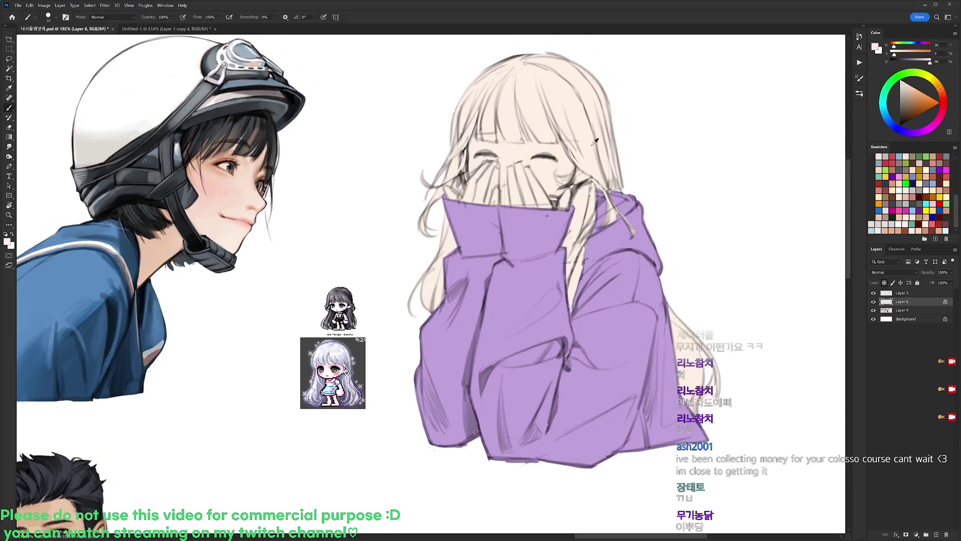
{"action": "left_click_drag", "start_coordinate": [908, 103], "coordinate": [909, 94]}
{"action": "mouse_move", "coordinate": [578, 111]}
{"action": "left_mouse_down"}
{"action": "mouse_move", "coordinate": [587, 150]}
{"action": "mouse_move", "coordinate": [594, 156]}
{"action": "mouse_move", "coordinate": [598, 142]}
{"action": "left_mouse_up"}
{"action": "key", "text": "ctrl+z"}
{"action": "left_click_drag", "start_coordinate": [941, 92], "coordinate": [937, 84]}
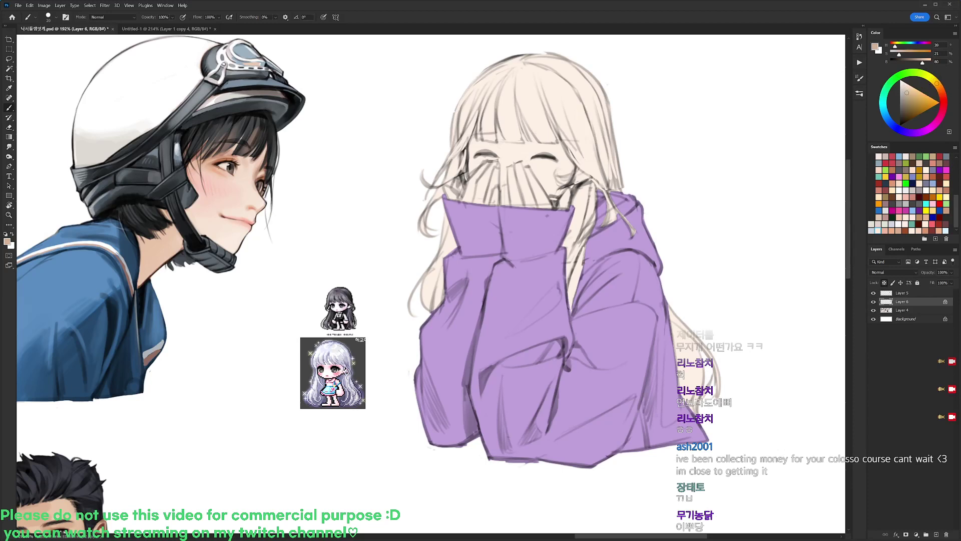
{"action": "mouse_move", "coordinate": [568, 107]}
{"action": "left_mouse_down"}
{"action": "mouse_move", "coordinate": [585, 162]}
{"action": "mouse_move", "coordinate": [593, 150]}
{"action": "left_mouse_up"}
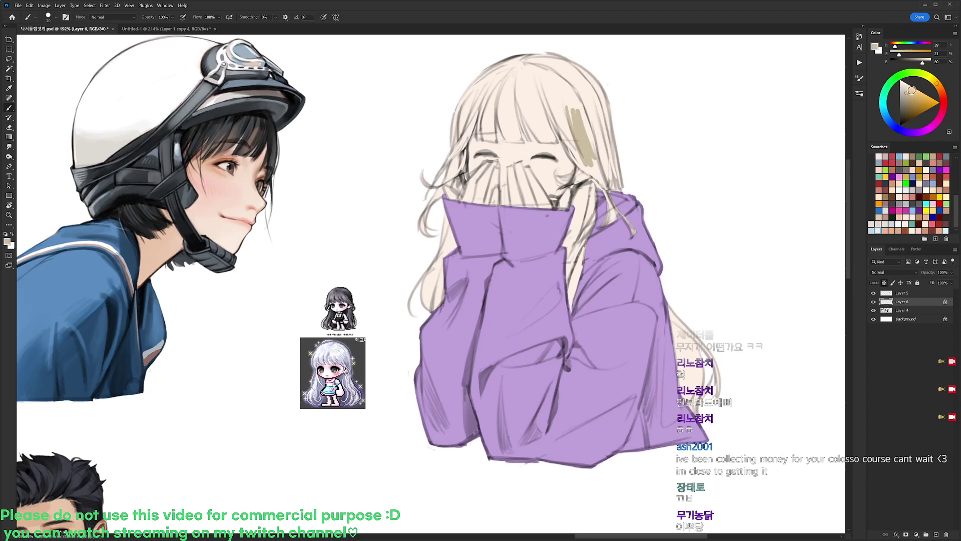
{"action": "key", "text": "ctrl+z"}
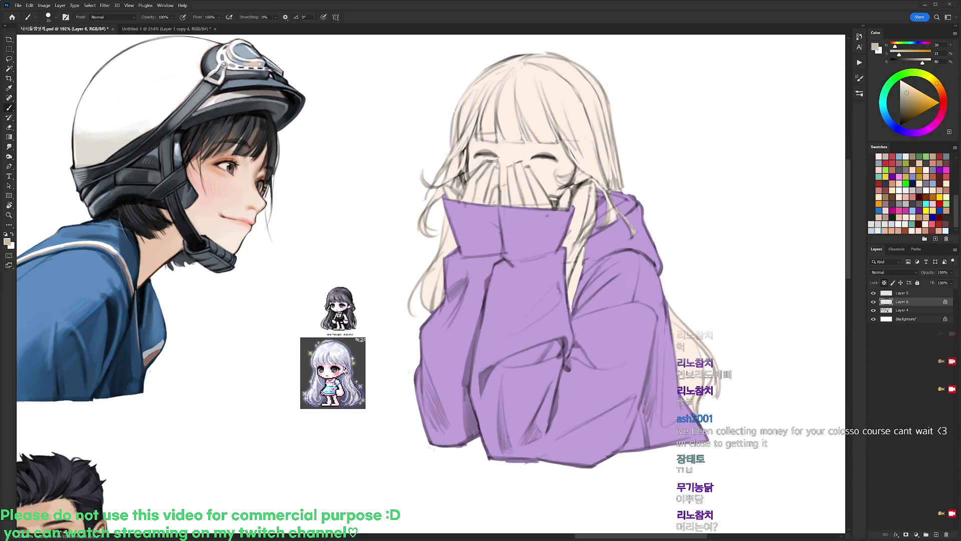
- Select the lavender hoodie, recolour it with a warm grey fill and clear the selection
{"action": "key", "text": "w"}
{"action": "left_click", "coordinate": [638, 295]}
{"action": "key", "text": "alt+BackSpace"}
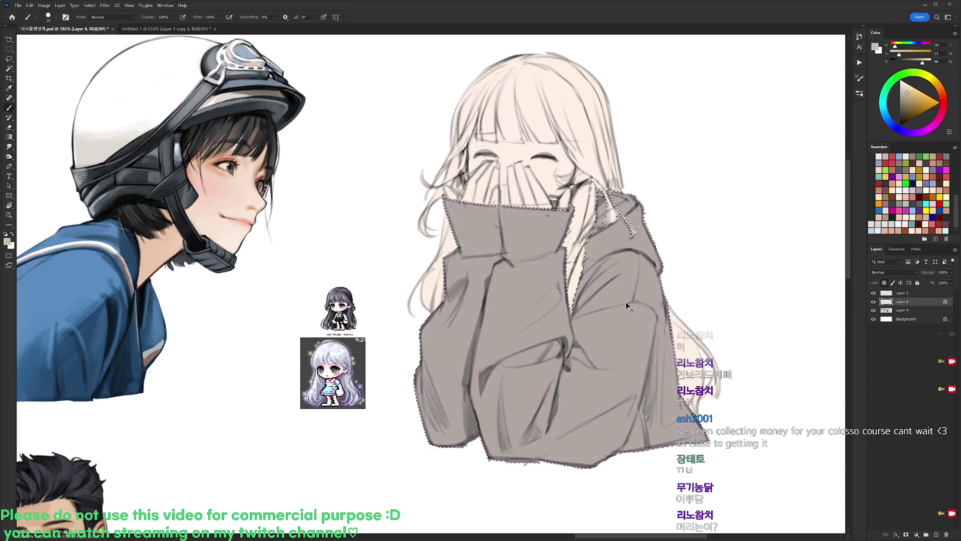
{"action": "key", "text": "ctrl+d"}
{"action": "scroll", "coordinate": [626, 302], "scroll_direction": "down", "scroll_amount": 5}
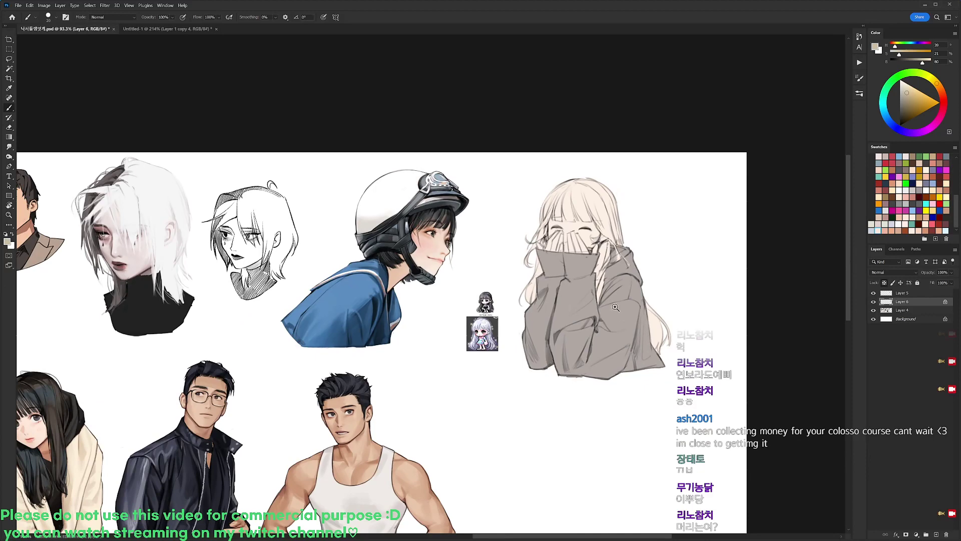
{"action": "scroll", "coordinate": [615, 306], "scroll_direction": "up", "scroll_amount": 3}
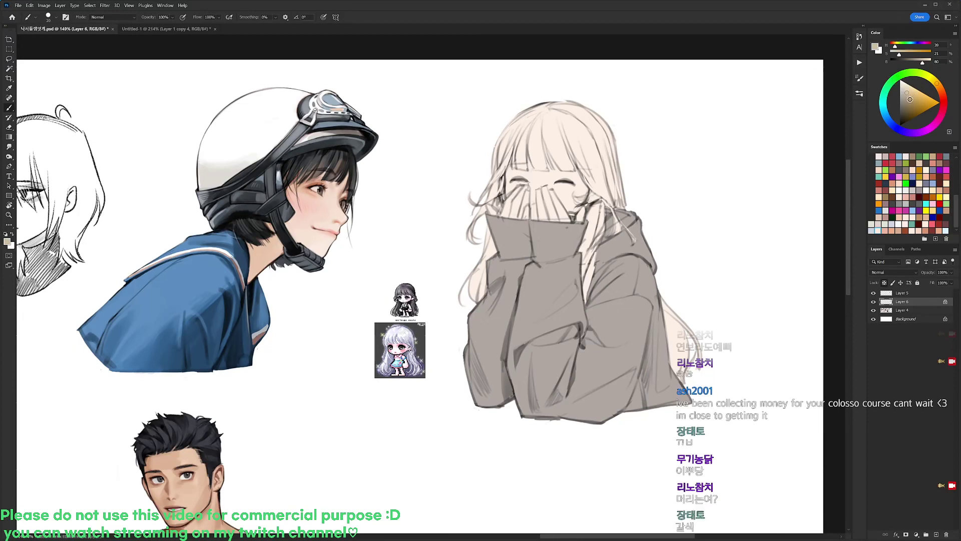
- Choose a muted brown of hue 34 and trace the hair's inner edge and curl beside the cheek
{"action": "left_click", "coordinate": [908, 101]}
{"action": "left_click_drag", "start_coordinate": [597, 154], "coordinate": [646, 154]}
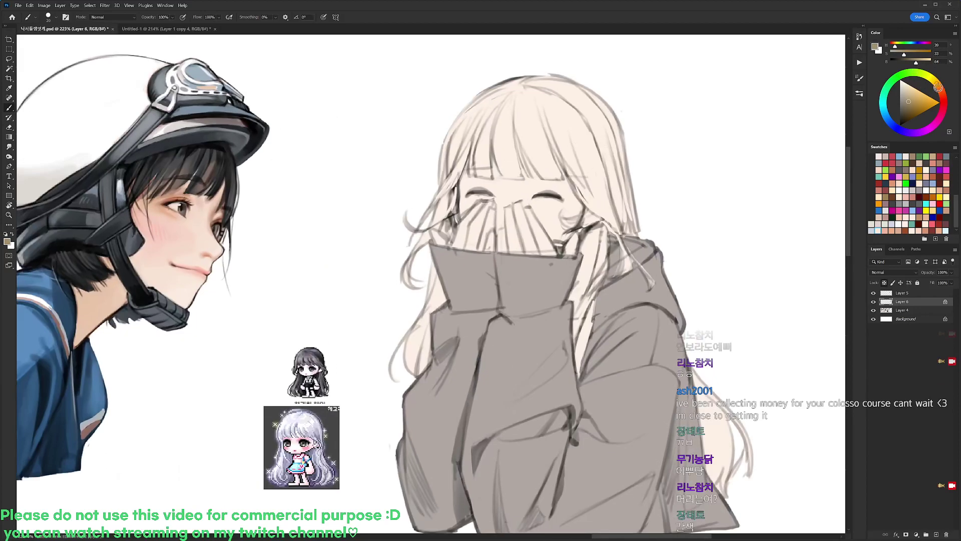
{"action": "left_click", "coordinate": [940, 85]}
{"action": "mouse_move", "coordinate": [559, 149]}
{"action": "left_mouse_down"}
{"action": "mouse_move", "coordinate": [591, 209]}
{"action": "mouse_move", "coordinate": [582, 221]}
{"action": "mouse_move", "coordinate": [587, 199]}
{"action": "mouse_move", "coordinate": [568, 231]}
{"action": "mouse_move", "coordinate": [579, 220]}
{"action": "mouse_move", "coordinate": [604, 225]}
{"action": "mouse_move", "coordinate": [605, 205]}
{"action": "left_mouse_up"}
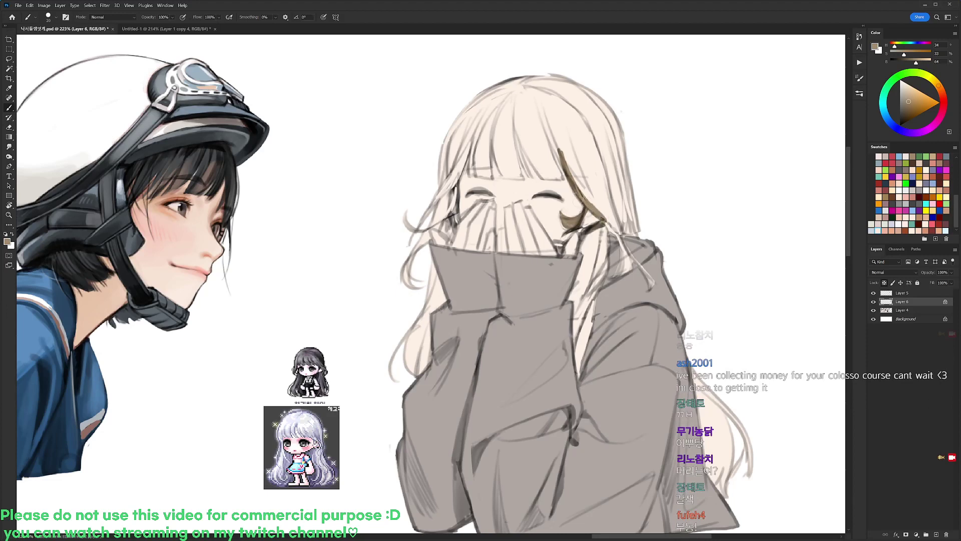
{"action": "key", "text": "w"}
{"action": "left_click", "coordinate": [581, 203]}
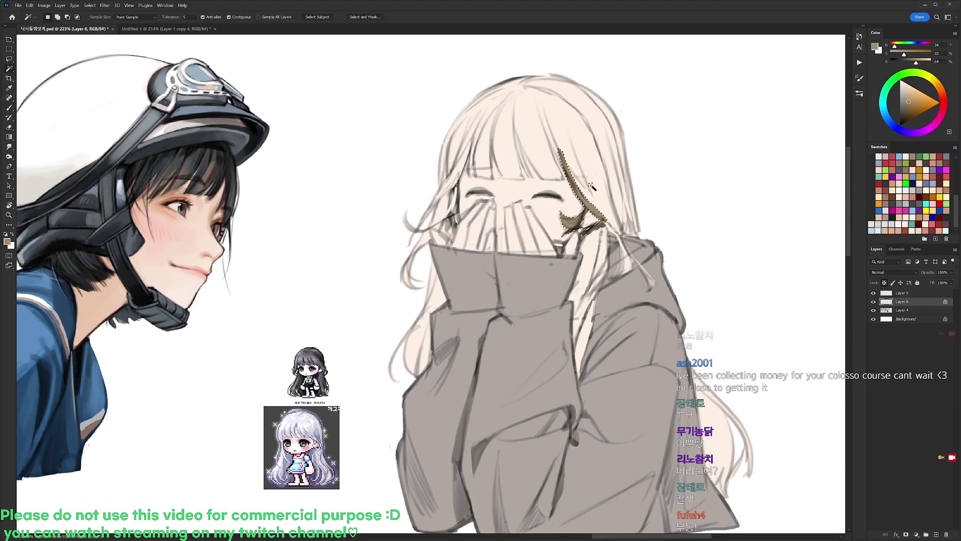
{"action": "left_click_drag", "start_coordinate": [940, 111], "coordinate": [938, 97]}
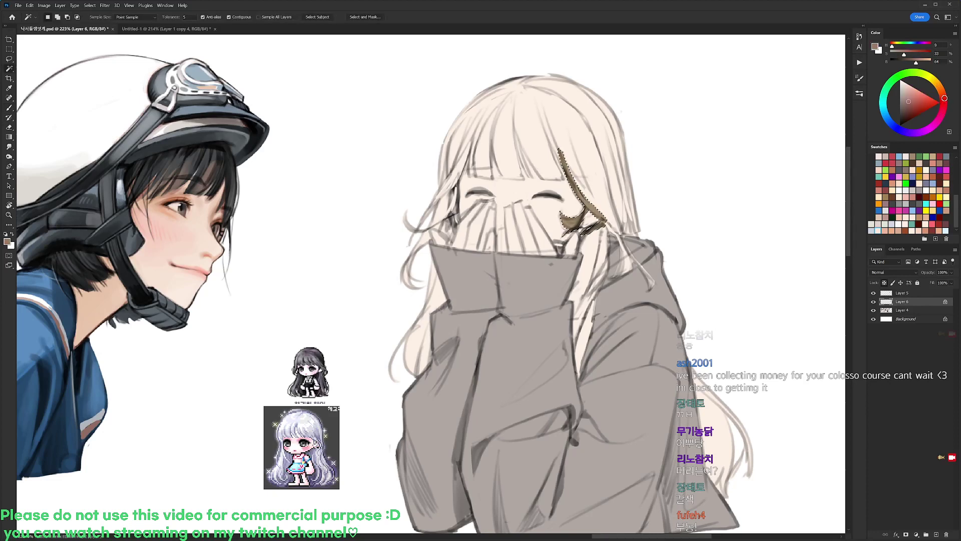
{"action": "key", "text": "b"}
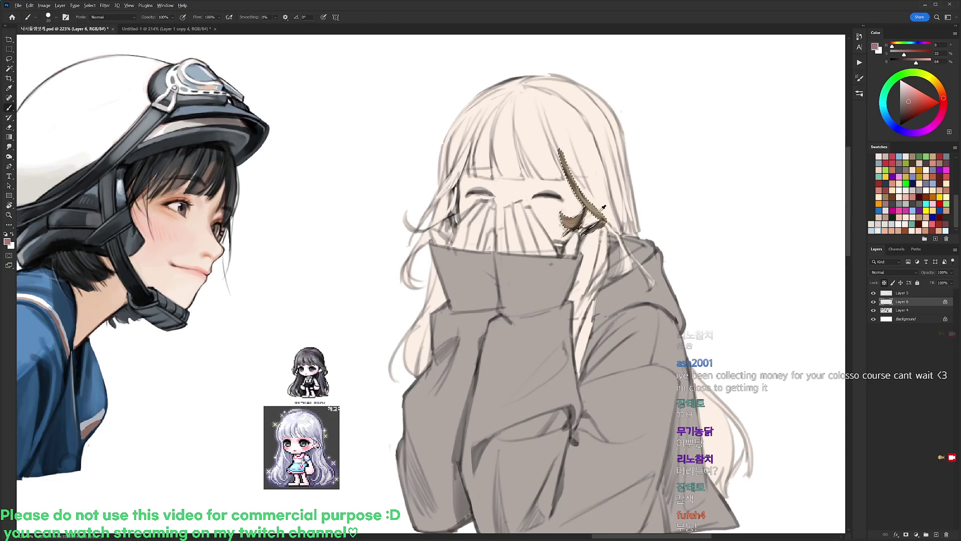
{"action": "left_click", "coordinate": [595, 211], "text": "alt"}
{"action": "key", "text": "ctrl+d"}
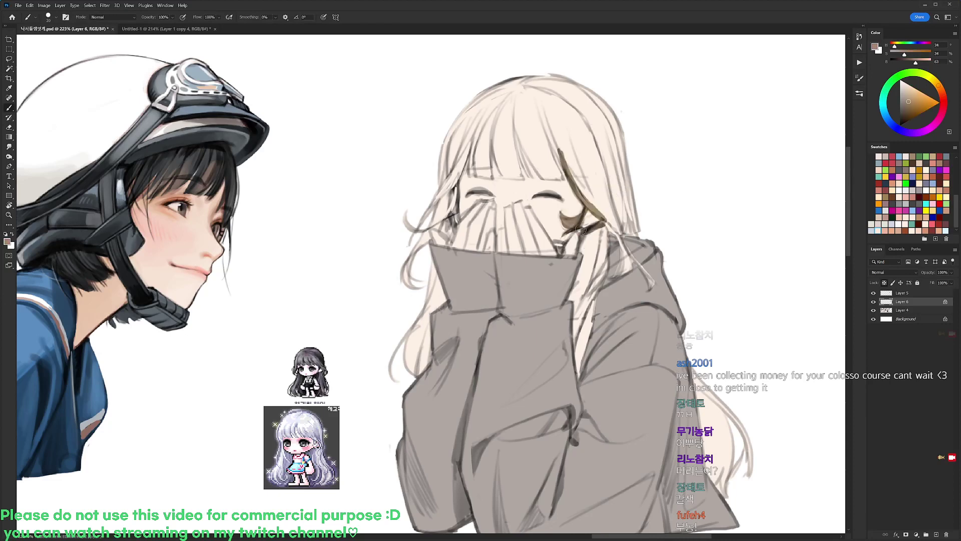
- Trace both edges of the long front hair lock falling between the sleeve and the hood in brown
{"action": "mouse_move", "coordinate": [580, 241]}
{"action": "left_mouse_down"}
{"action": "mouse_move", "coordinate": [571, 300]}
{"action": "mouse_move", "coordinate": [581, 226]}
{"action": "left_mouse_up"}
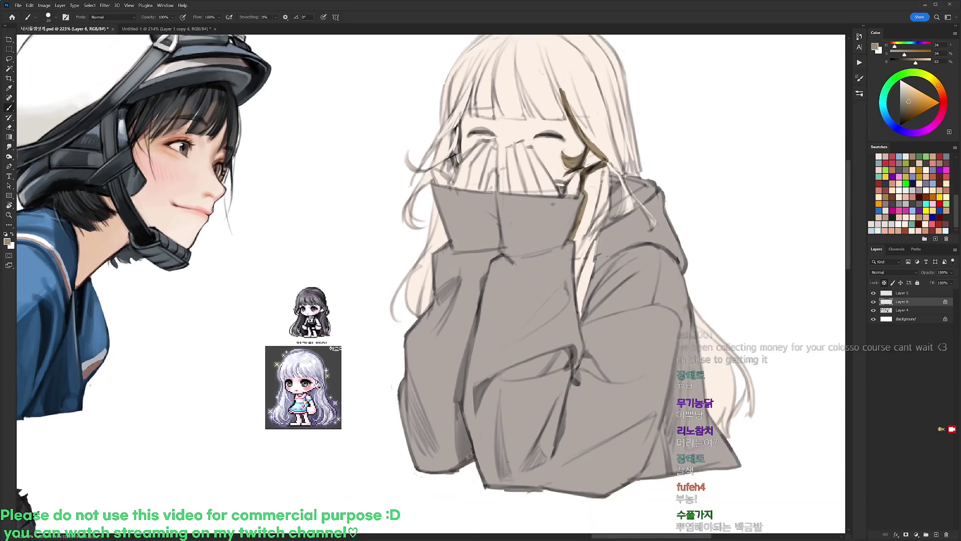
{"action": "mouse_move", "coordinate": [607, 163]}
{"action": "left_mouse_down"}
{"action": "mouse_move", "coordinate": [608, 210]}
{"action": "mouse_move", "coordinate": [592, 262]}
{"action": "mouse_move", "coordinate": [571, 240]}
{"action": "mouse_move", "coordinate": [593, 262]}
{"action": "mouse_move", "coordinate": [580, 309]}
{"action": "left_mouse_up"}
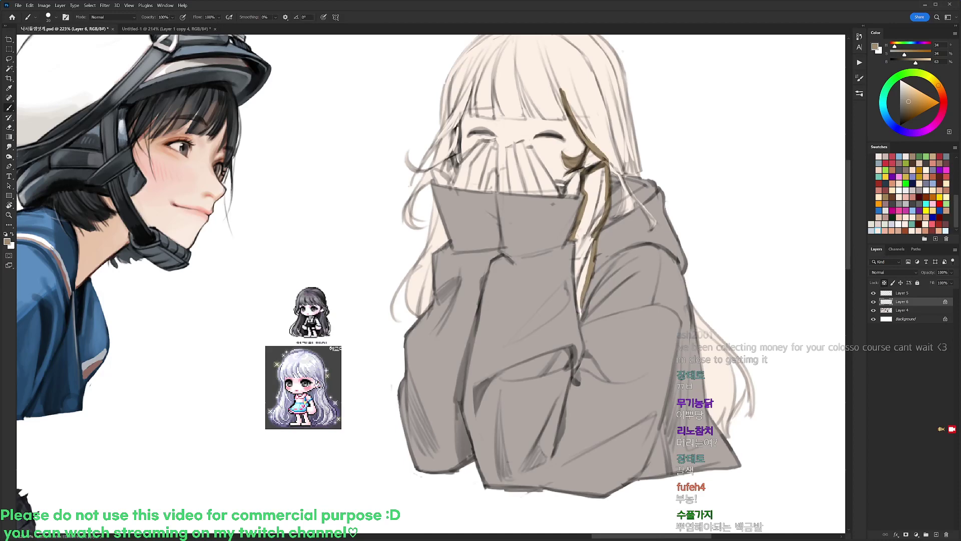
{"action": "left_click_drag", "start_coordinate": [577, 238], "coordinate": [581, 345]}
- Trace the fringe strands above the closed eye nearest the cheek curl in brown
{"action": "mouse_move", "coordinate": [525, 111]}
{"action": "left_mouse_down"}
{"action": "mouse_move", "coordinate": [534, 160]}
{"action": "mouse_move", "coordinate": [551, 184]}
{"action": "left_mouse_up"}
{"action": "mouse_move", "coordinate": [537, 158]}
{"action": "left_mouse_down"}
{"action": "mouse_move", "coordinate": [564, 186]}
{"action": "mouse_move", "coordinate": [562, 162]}
{"action": "mouse_move", "coordinate": [568, 181]}
{"action": "left_mouse_up"}
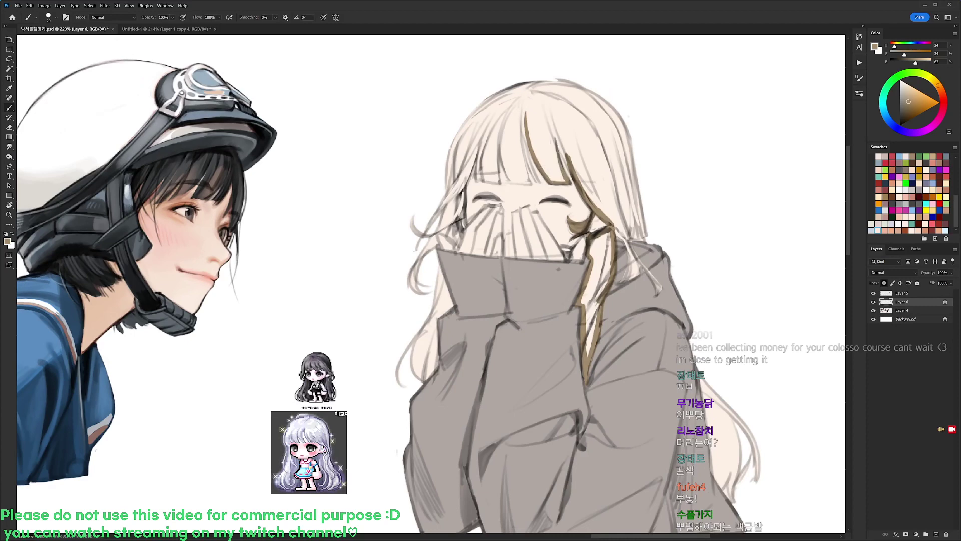
{"action": "mouse_move", "coordinate": [557, 146]}
{"action": "left_mouse_down"}
{"action": "mouse_move", "coordinate": [568, 171]}
{"action": "mouse_move", "coordinate": [620, 140]}
{"action": "mouse_move", "coordinate": [595, 136]}
{"action": "mouse_move", "coordinate": [584, 187]}
{"action": "left_mouse_up"}
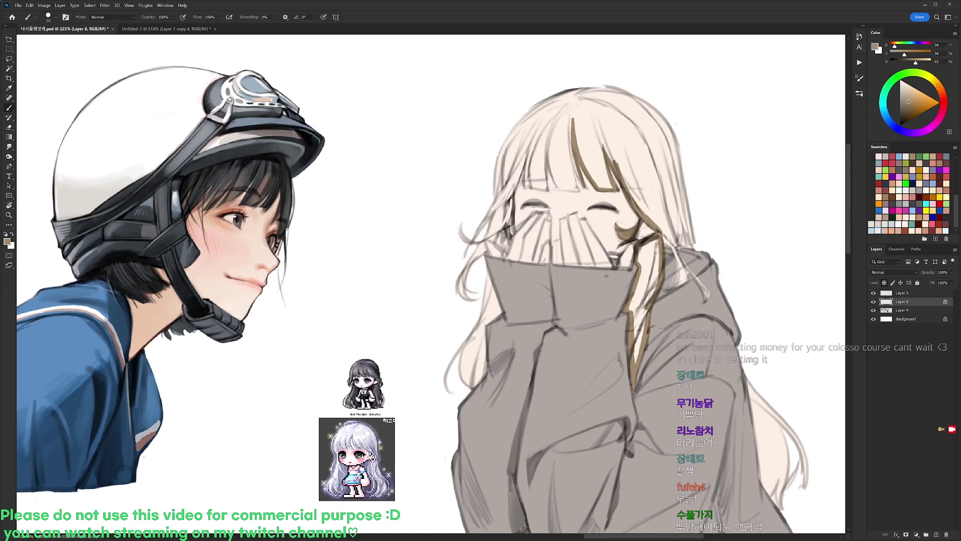
{"action": "left_click_drag", "start_coordinate": [572, 132], "coordinate": [579, 176]}
{"action": "left_click_drag", "start_coordinate": [571, 124], "coordinate": [577, 188]}
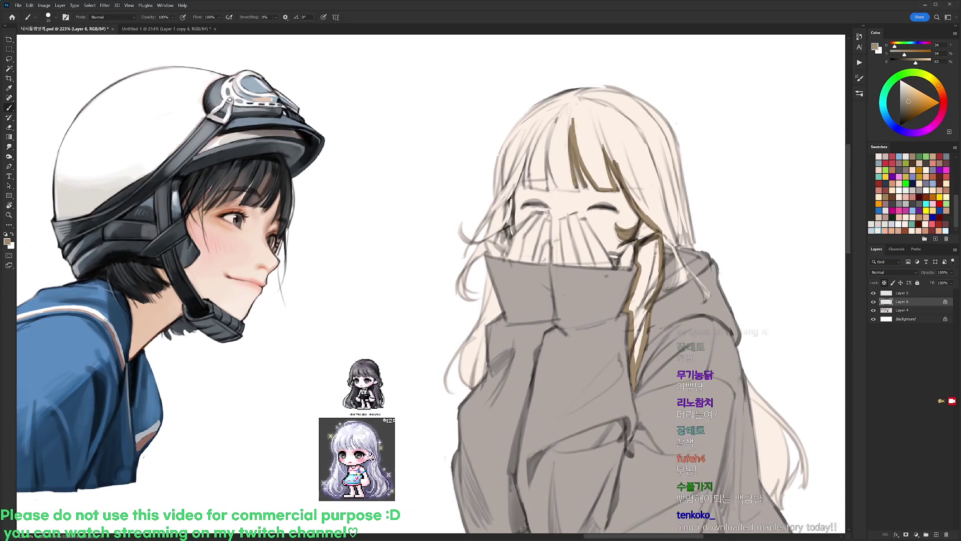
- Trace the remaining fringe and the opposite side lock in brown, and close the hair's lower edge above the hood
{"action": "mouse_move", "coordinate": [551, 122]}
{"action": "left_mouse_down"}
{"action": "mouse_move", "coordinate": [559, 189]}
{"action": "mouse_move", "coordinate": [576, 194]}
{"action": "left_mouse_up"}
{"action": "mouse_move", "coordinate": [550, 126]}
{"action": "left_mouse_down"}
{"action": "mouse_move", "coordinate": [543, 188]}
{"action": "mouse_move", "coordinate": [532, 187]}
{"action": "left_mouse_up"}
{"action": "left_click_drag", "start_coordinate": [537, 149], "coordinate": [531, 185]}
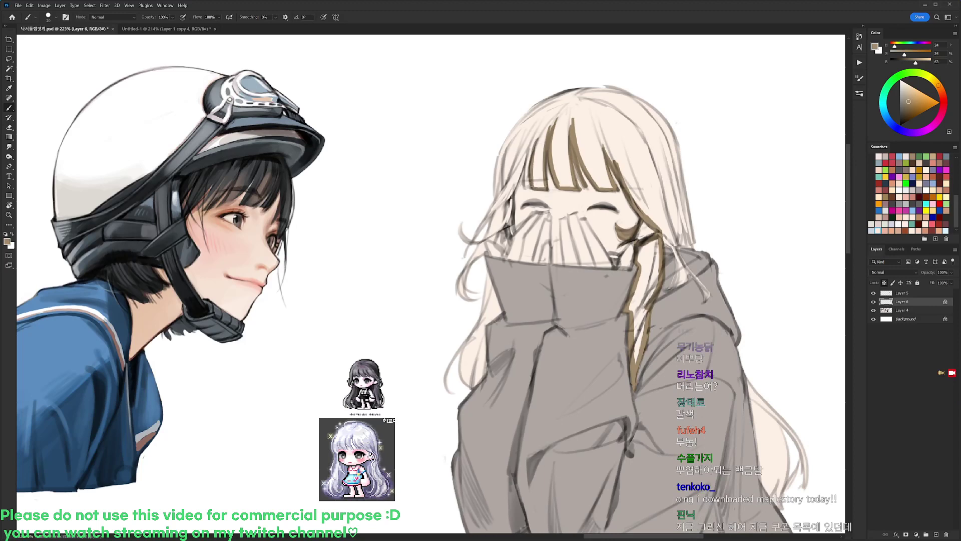
{"action": "mouse_move", "coordinate": [543, 132]}
{"action": "left_mouse_down"}
{"action": "mouse_move", "coordinate": [525, 187]}
{"action": "mouse_move", "coordinate": [509, 200]}
{"action": "mouse_move", "coordinate": [508, 243]}
{"action": "mouse_move", "coordinate": [502, 253]}
{"action": "mouse_move", "coordinate": [478, 243]}
{"action": "mouse_move", "coordinate": [481, 254]}
{"action": "left_mouse_up"}
{"action": "mouse_move", "coordinate": [694, 220]}
{"action": "left_mouse_down"}
{"action": "mouse_move", "coordinate": [642, 187]}
{"action": "mouse_move", "coordinate": [643, 214]}
{"action": "left_mouse_up"}
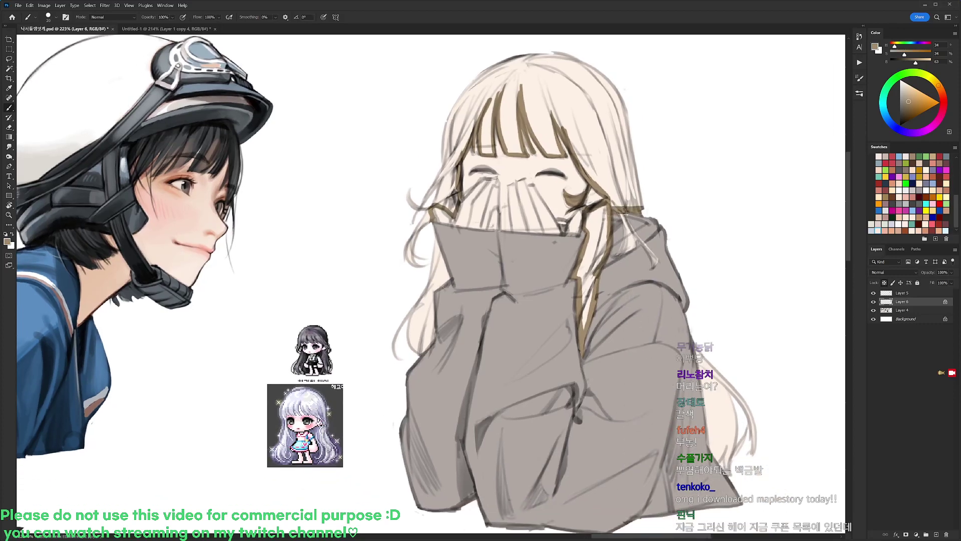
- Select the loose hair strand lying over the hood and fill it with brown
{"action": "key", "text": "w"}
{"action": "left_click", "coordinate": [633, 239]}
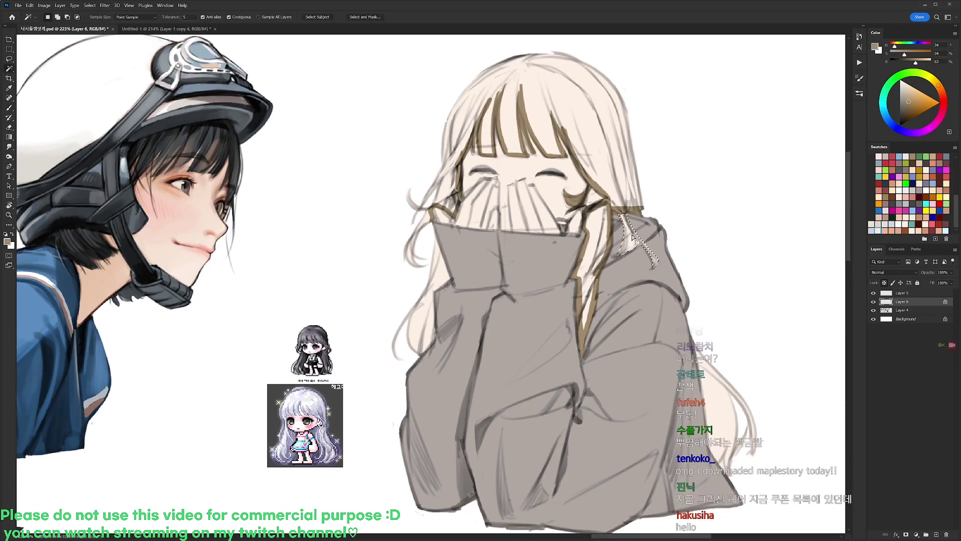
{"action": "key", "text": "Delete"}
{"action": "key", "text": "ctrl+d"}
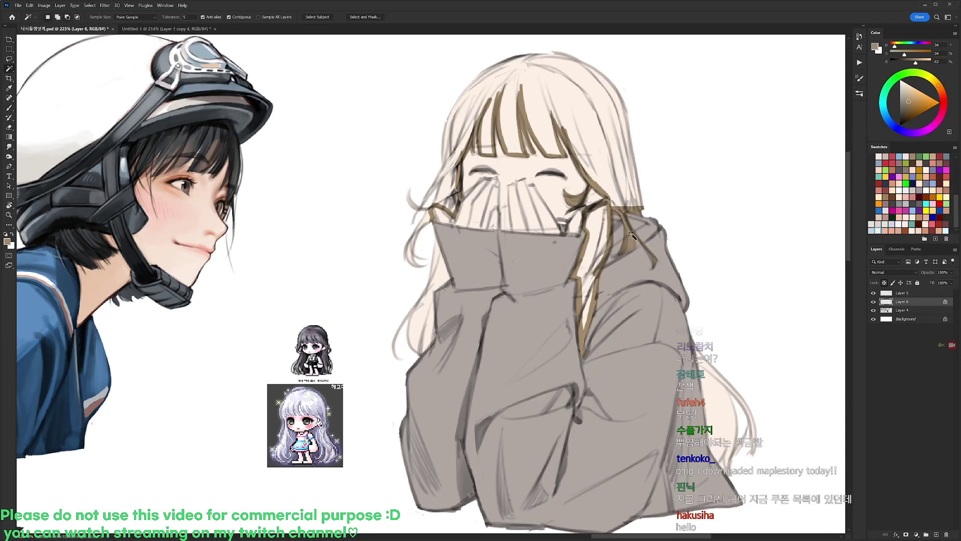
- Fill the main hair mass, the remaining front locks and the hair behind the back with the same brown
{"action": "left_click", "coordinate": [616, 158]}
{"action": "key", "text": "alt+BackSpace"}
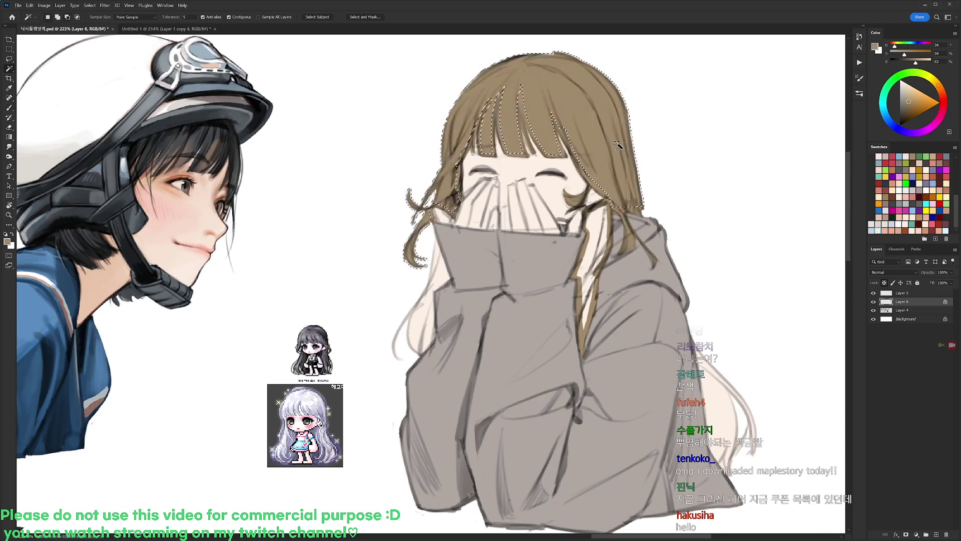
{"action": "key", "text": "ctrl+d"}
{"action": "left_click", "coordinate": [442, 274]}
{"action": "left_click", "coordinate": [595, 250], "text": "shift"}
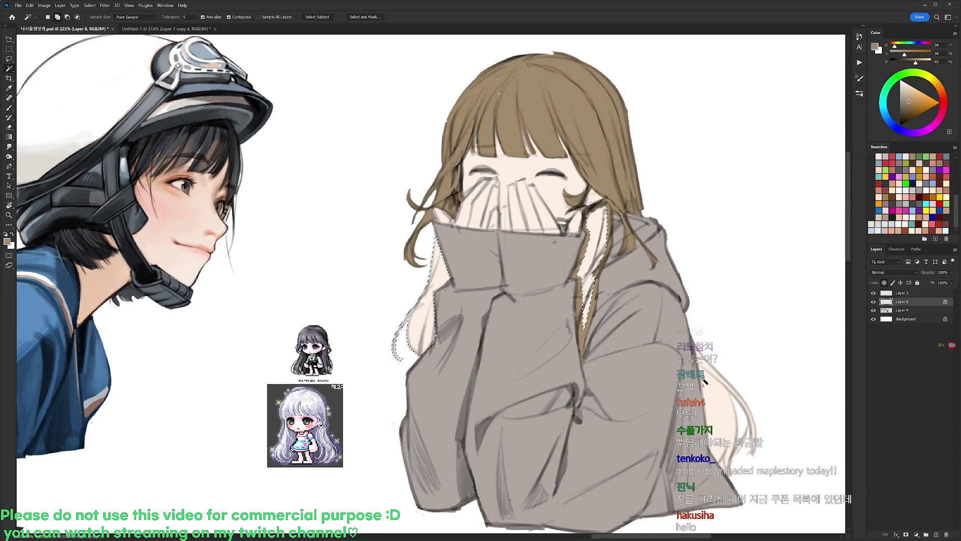
{"action": "key", "text": "alt+BackSpace"}
{"action": "key", "text": "ctrl+d"}
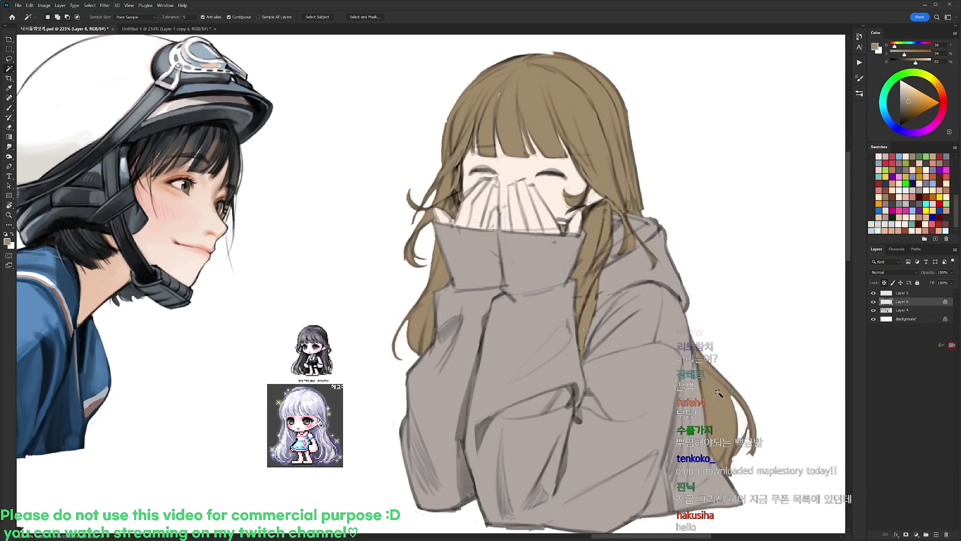
{"action": "key", "text": "b"}
{"action": "scroll", "coordinate": [533, 91], "scroll_direction": "down", "scroll_amount": 2}
{"action": "key", "text": "w"}
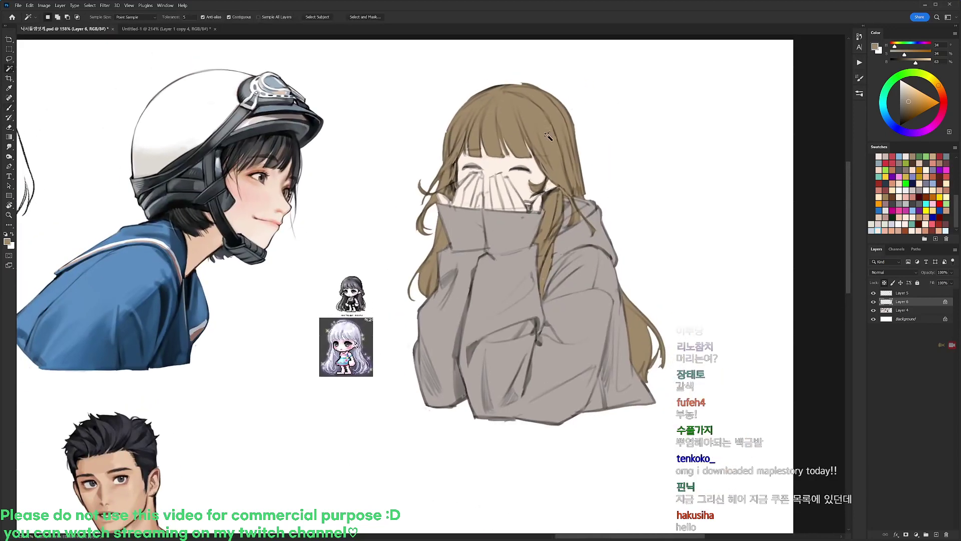
{"action": "left_click", "coordinate": [575, 215]}
{"action": "key", "text": "ctrl+d"}
{"action": "key", "text": "b"}
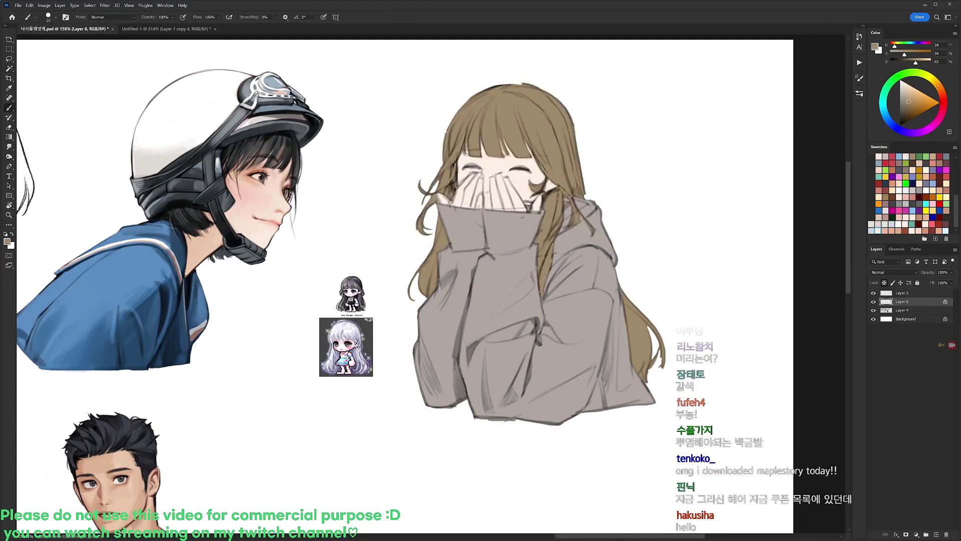
- Select all the brown hair areas, including the strand over the hood and the hair behind the back
{"action": "key", "text": "w"}
{"action": "left_click", "coordinate": [578, 220]}
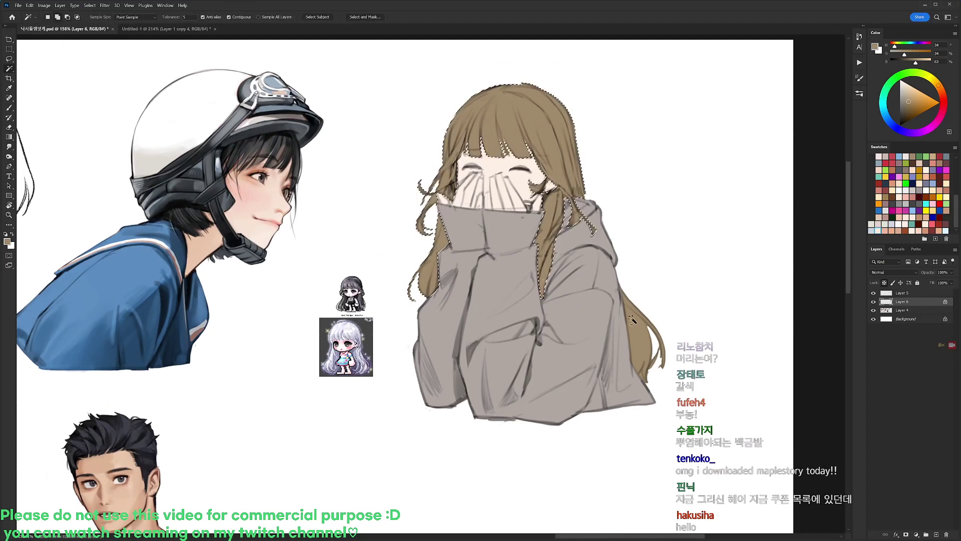
{"action": "key", "text": "b"}
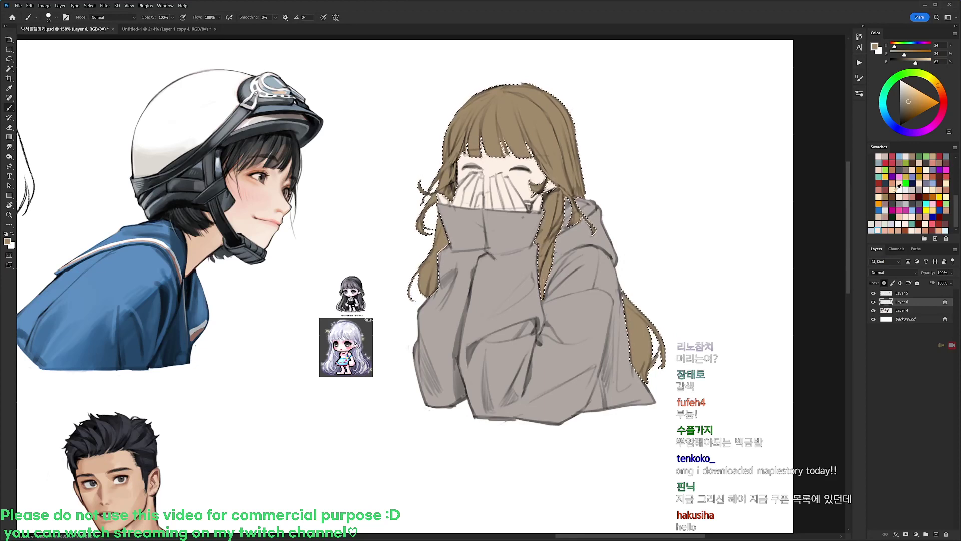
{"action": "key", "text": "ctrl+d"}
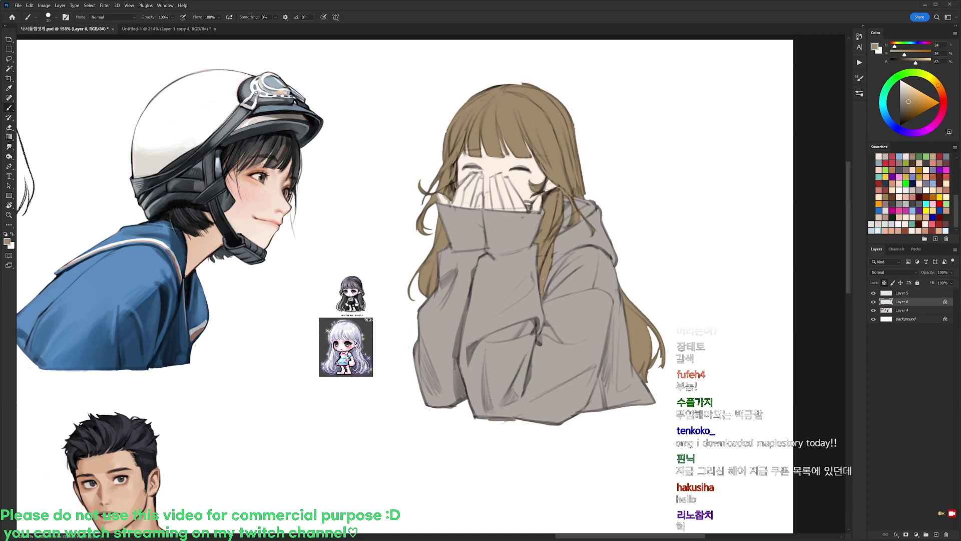
{"action": "key", "text": "ctrl+z"}
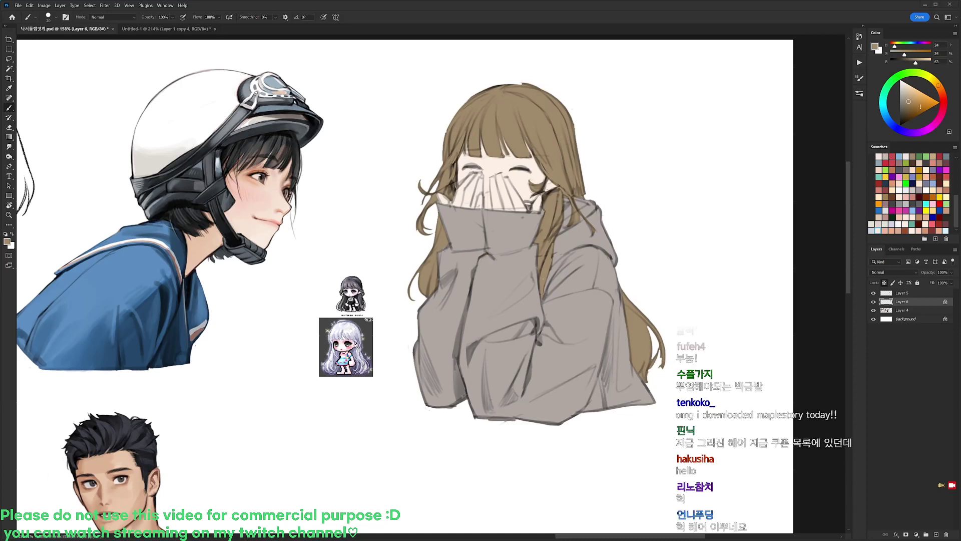
- Try filling the selected hair with a saturated blue, compare it against the other portraits, and undo the fill
{"action": "left_click", "coordinate": [895, 127]}
{"action": "left_click", "coordinate": [927, 102]}
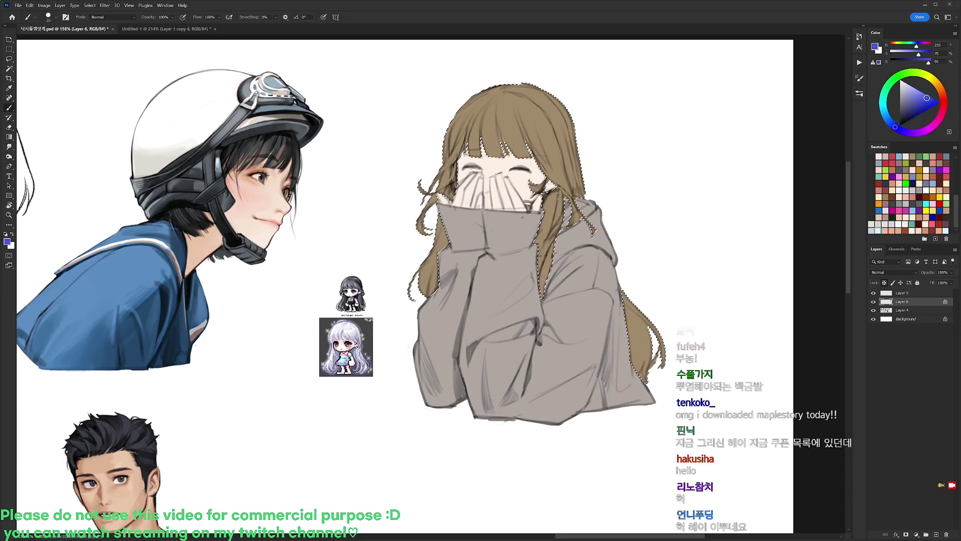
{"action": "left_click_drag", "start_coordinate": [926, 102], "coordinate": [923, 94]}
{"action": "key", "text": "alt+BackSpace"}
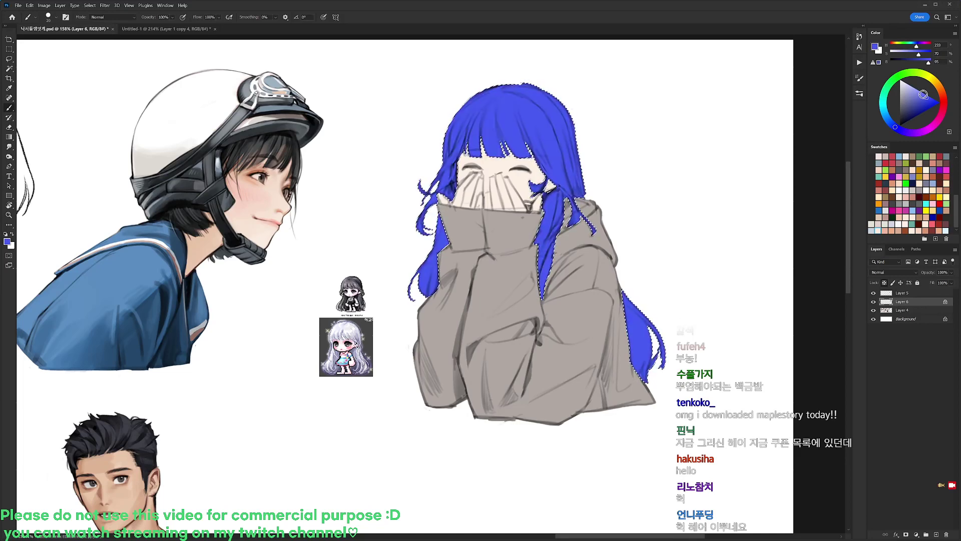
{"action": "left_click_drag", "start_coordinate": [667, 195], "coordinate": [653, 193]}
{"action": "scroll", "coordinate": [680, 239], "scroll_direction": "down", "scroll_amount": 2}
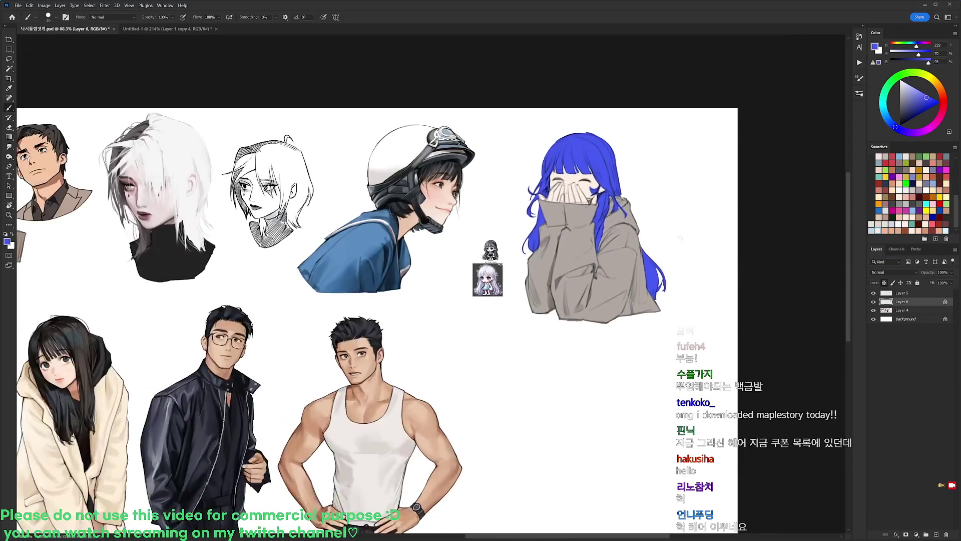
{"action": "scroll", "coordinate": [663, 210], "scroll_direction": "up", "scroll_amount": 2}
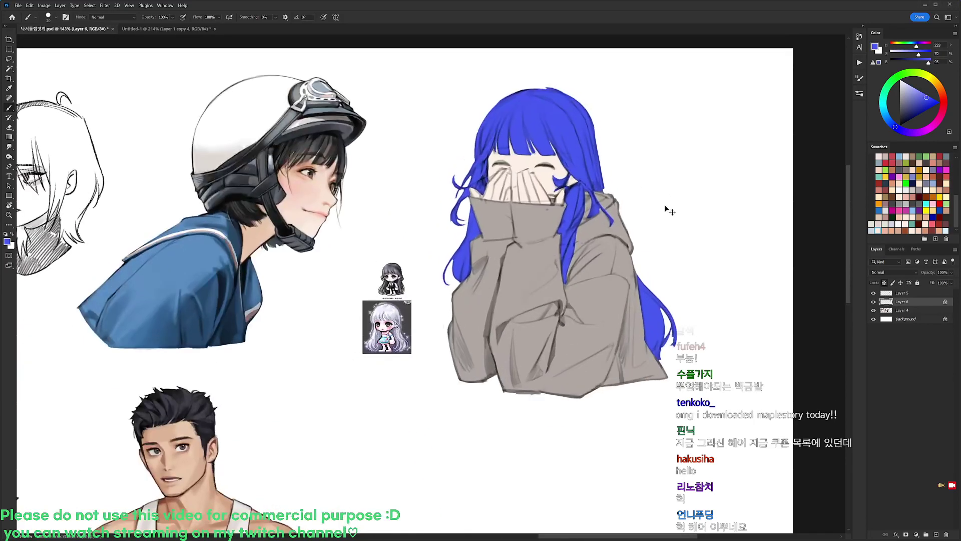
{"action": "key", "text": "ctrl+z"}
{"action": "key", "text": "ctrl+z"}
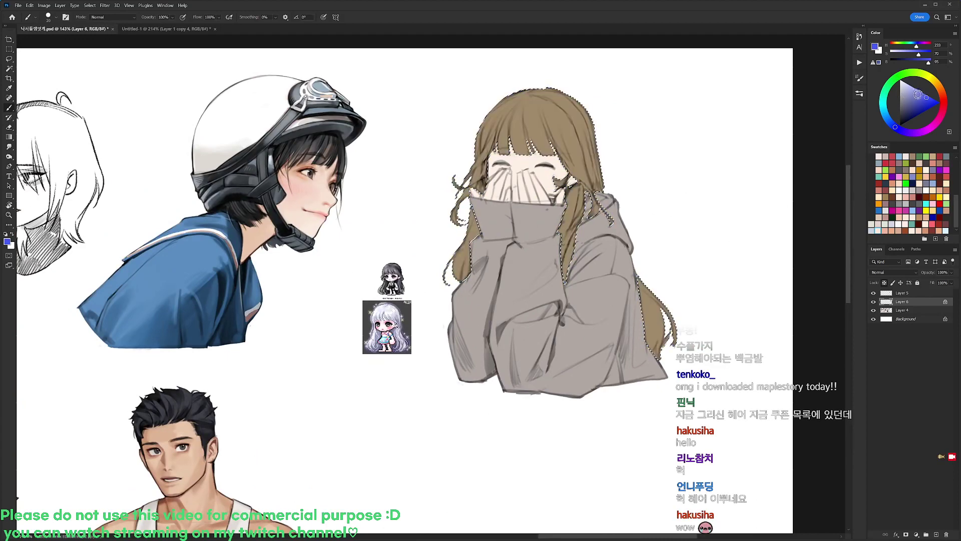
- Try a lighter violet-blue and a light sky blue on the hair selection, undoing each fill
{"action": "left_click", "coordinate": [919, 94]}
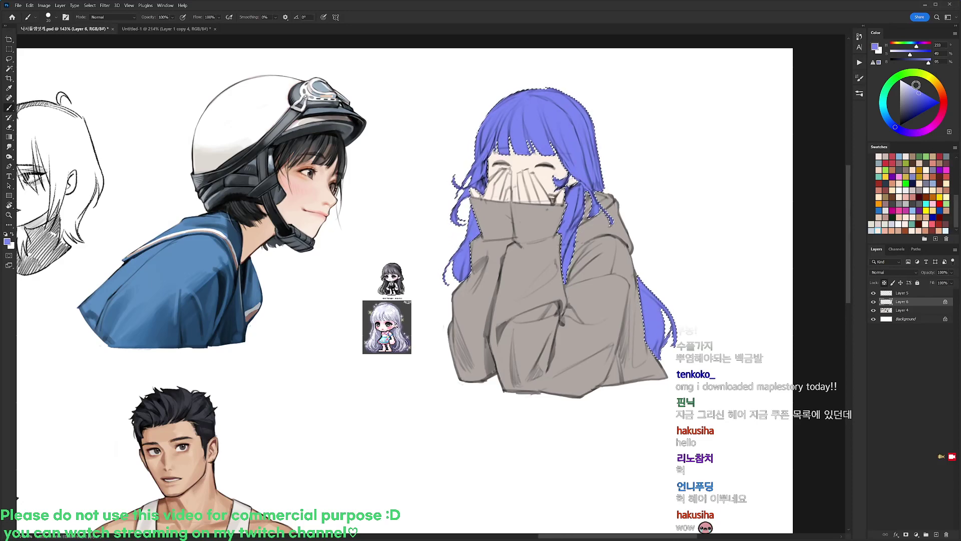
{"action": "key", "text": "ctrl+z"}
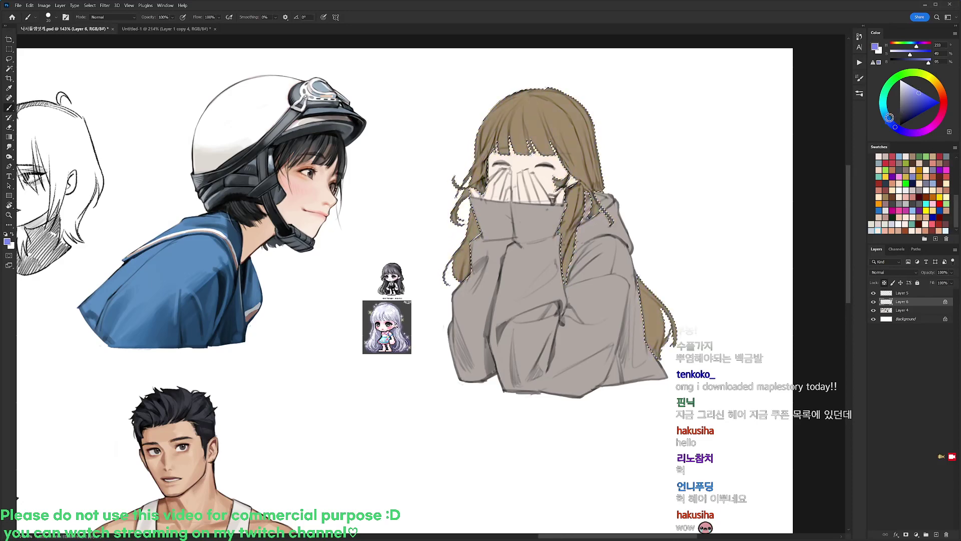
{"action": "left_click", "coordinate": [889, 118]}
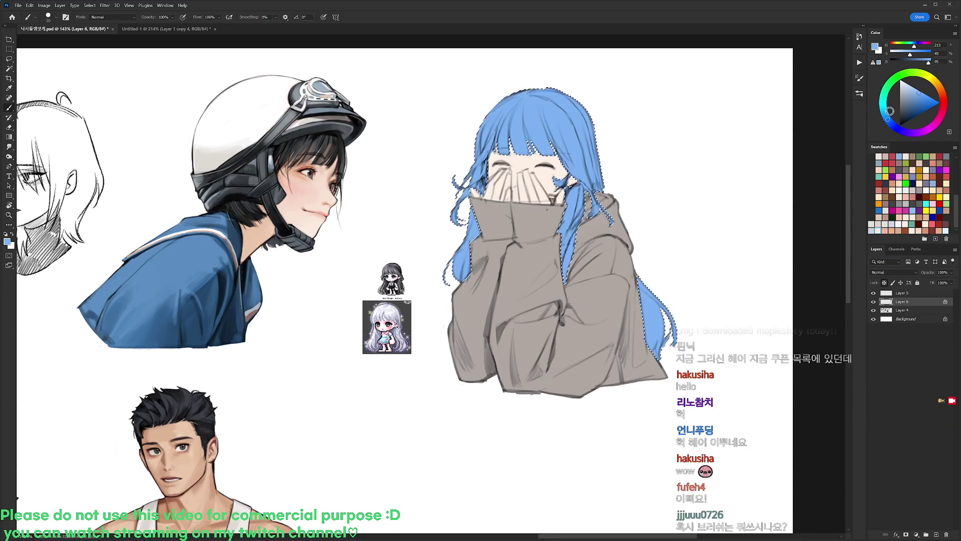
{"action": "key", "text": "ctrl+d"}
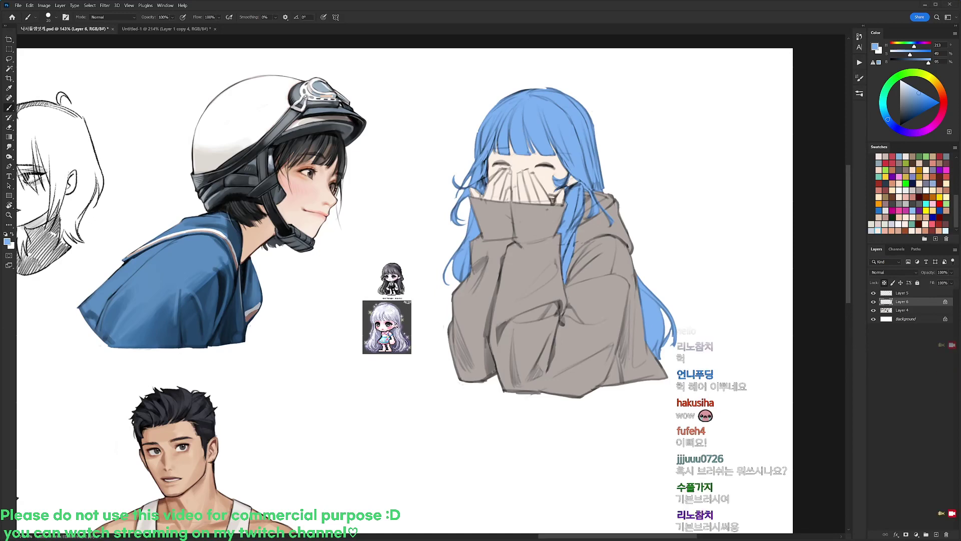
{"action": "scroll", "coordinate": [613, 238], "scroll_direction": "up", "scroll_amount": 3}
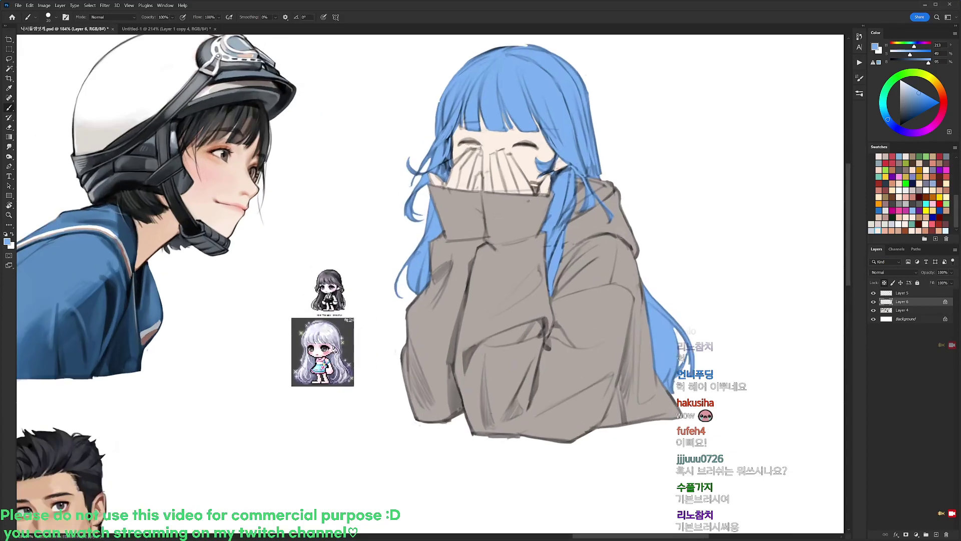
{"action": "key", "text": "ctrl+z"}
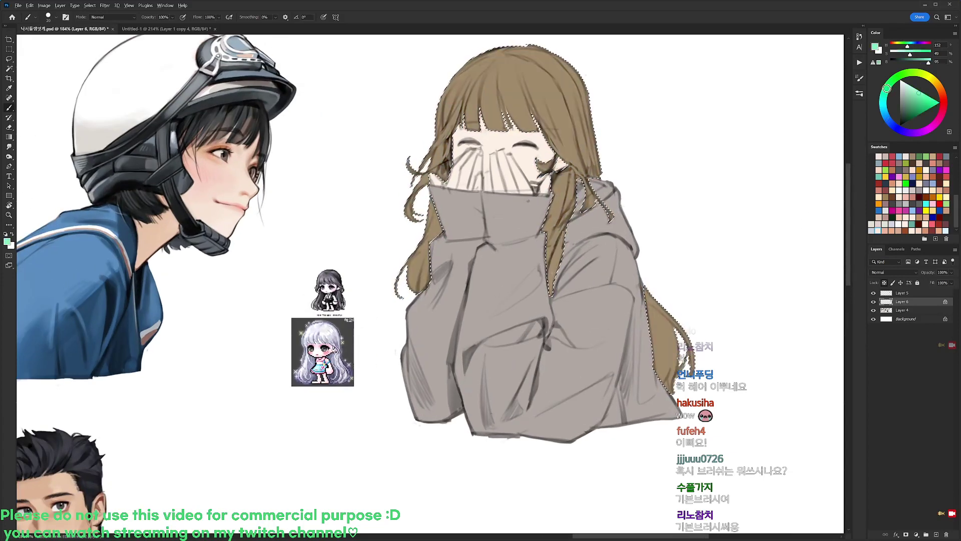
- Try mint green and pale yellow fills on the hair selection, undoing each one
{"action": "key", "text": "alt+BackSpace"}
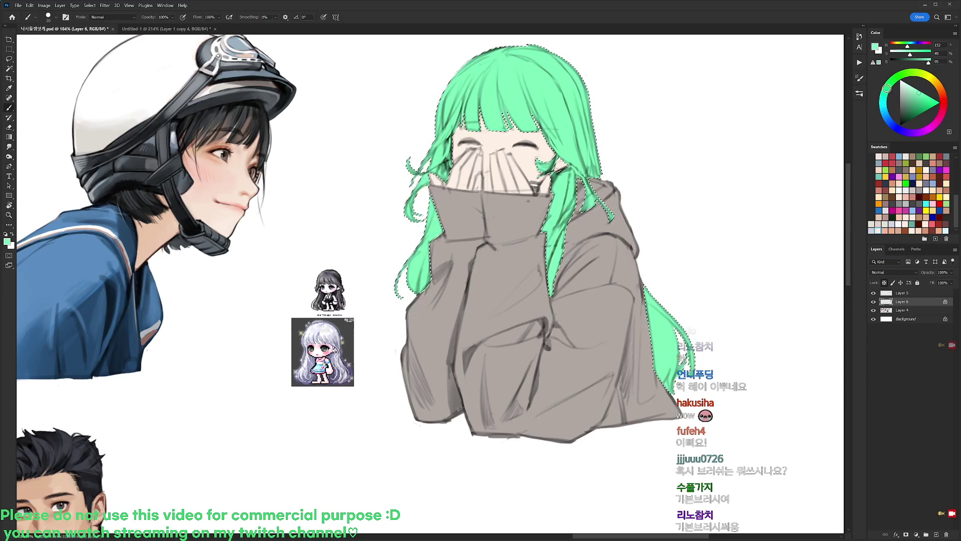
{"action": "key", "text": "ctrl+z"}
{"action": "left_click", "coordinate": [930, 77]}
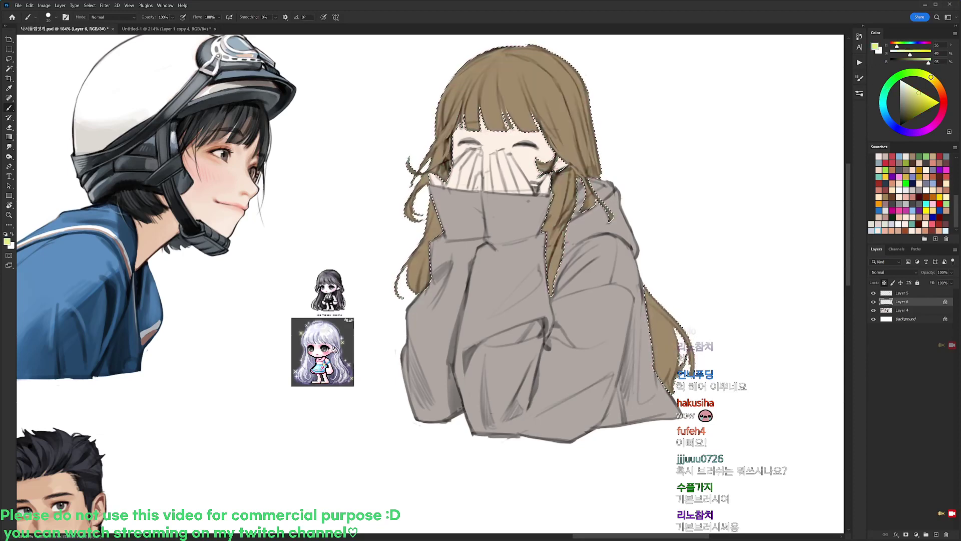
{"action": "left_click", "coordinate": [910, 91]}
{"action": "key", "text": "alt+BackSpace"}
{"action": "key", "text": "ctrl+z"}
- Try a muted blonde on the hair, compare it with the neighbouring portraits, and undo it back to the selected brown hair
{"action": "left_click_drag", "start_coordinate": [928, 82], "coordinate": [934, 80]}
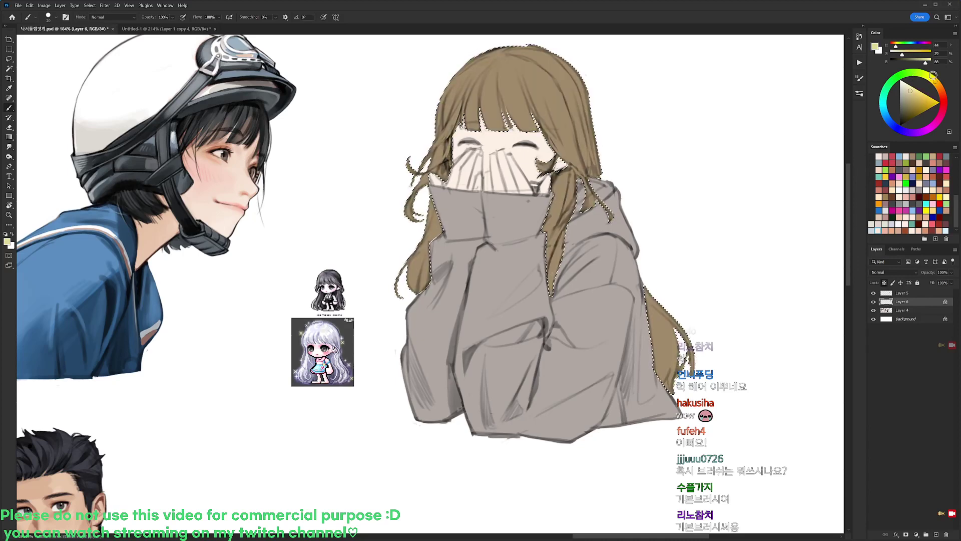
{"action": "key", "text": "alt+BackSpace"}
{"action": "key", "text": "ctrl+d"}
{"action": "left_click_drag", "start_coordinate": [704, 205], "coordinate": [646, 207]}
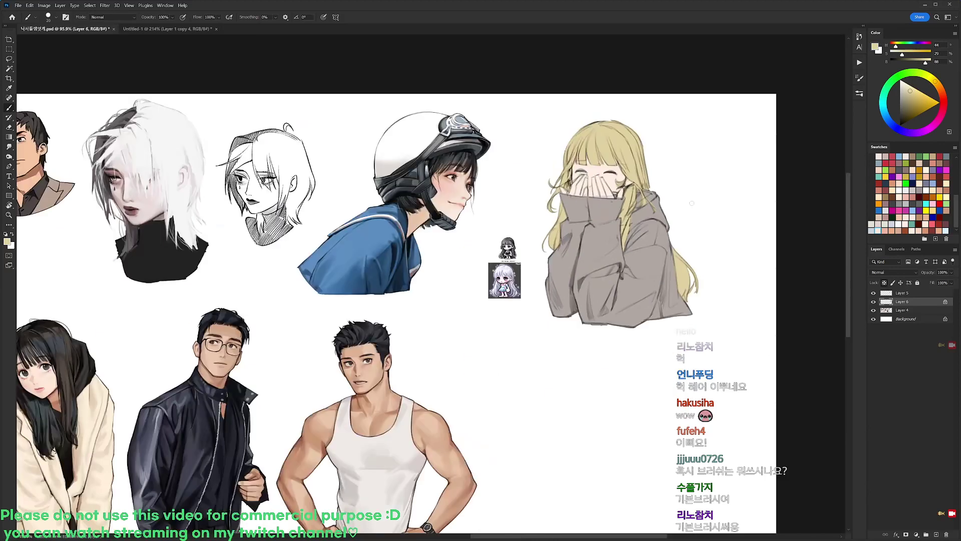
{"action": "left_click_drag", "start_coordinate": [692, 309], "coordinate": [599, 312]}
{"action": "scroll", "coordinate": [606, 229], "scroll_direction": "up", "scroll_amount": 3}
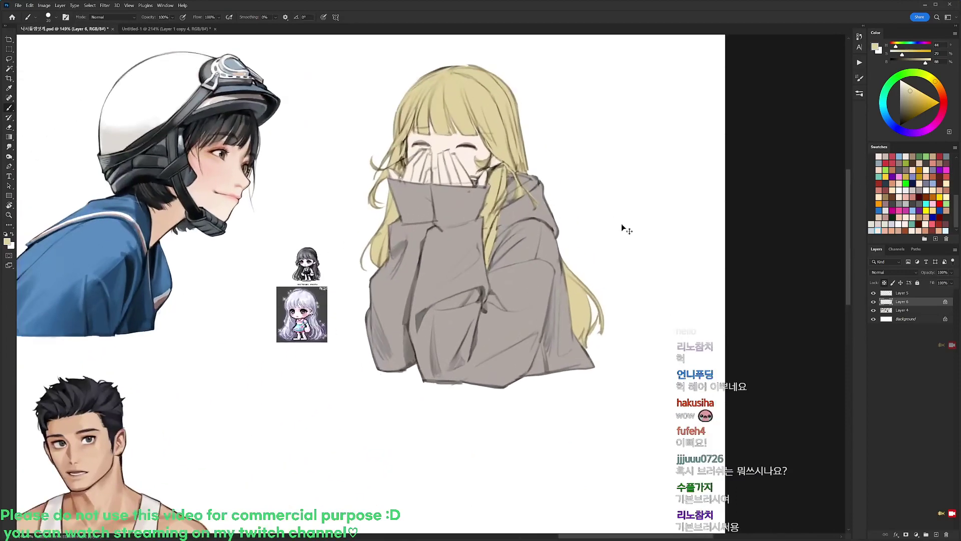
{"action": "key", "text": "ctrl+z"}
{"action": "key", "text": "ctrl+z"}
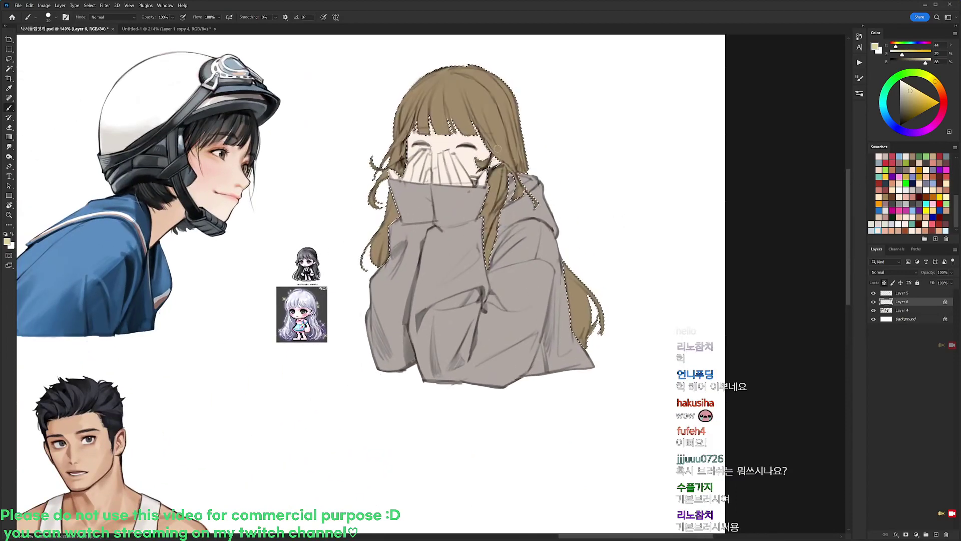
{"action": "key", "text": "ctrl+d"}
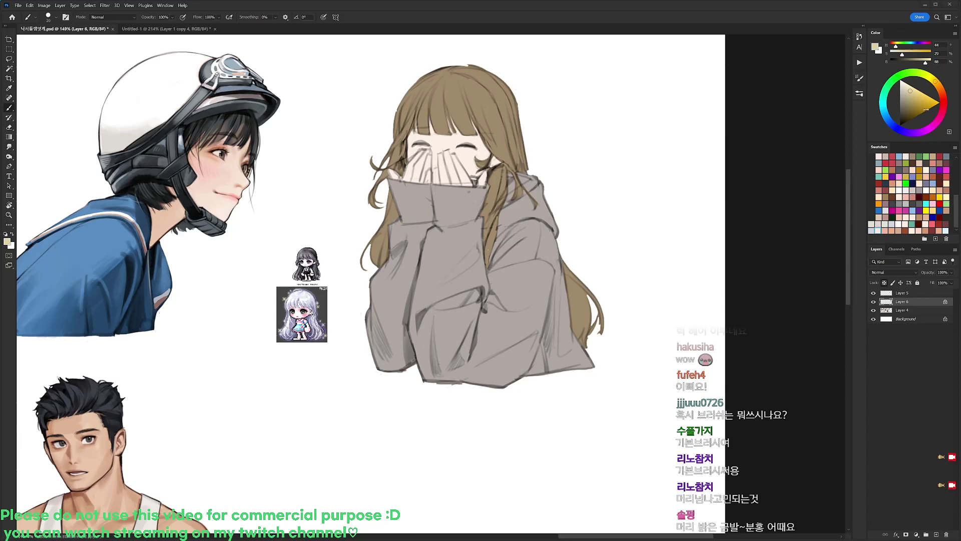
{"action": "key", "text": "ctrl+z"}
- Fill the selected hair with a soft salmon pink of hue 13, saturation 29 and brightness 88
{"action": "left_click", "coordinate": [944, 102]}
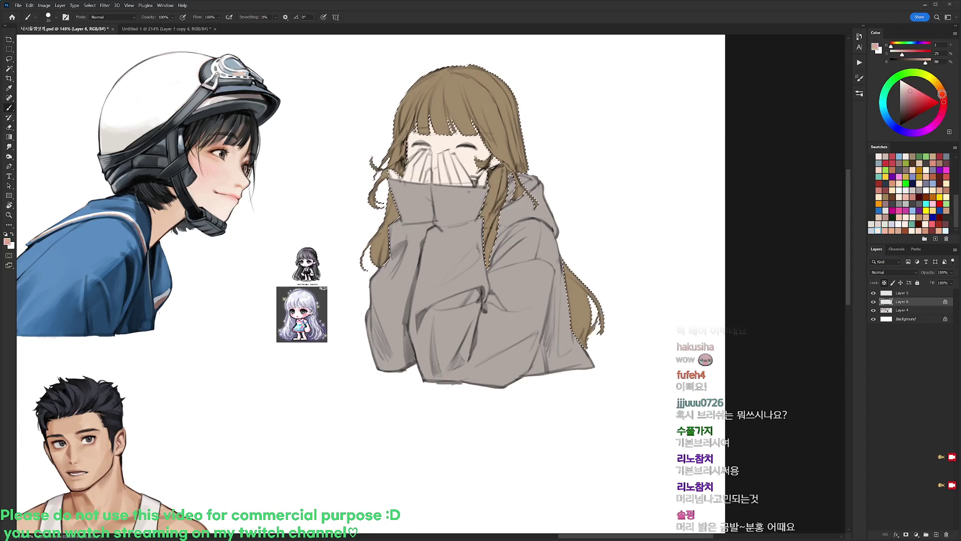
{"action": "left_click", "coordinate": [943, 96]}
{"action": "key", "text": "alt+BackSpace"}
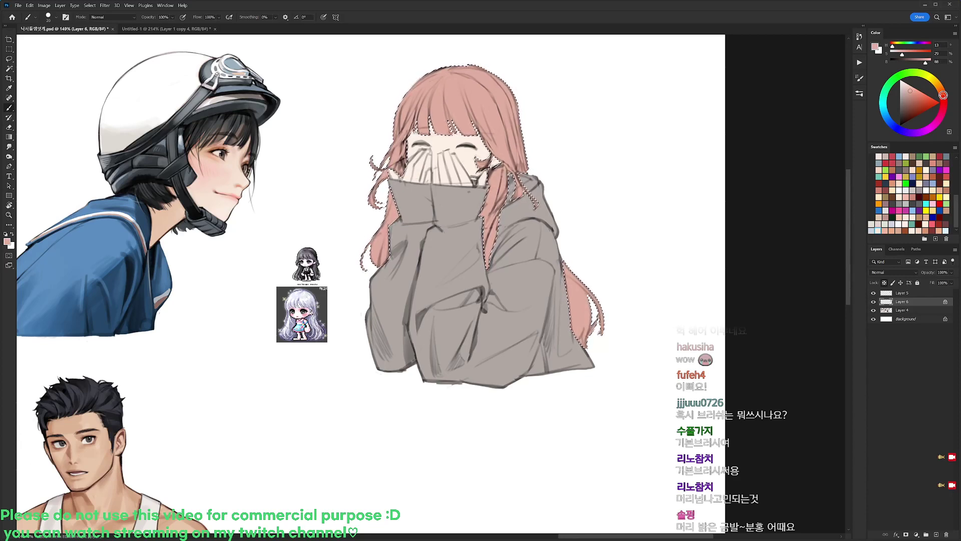
{"action": "key", "text": "ctrl+d"}
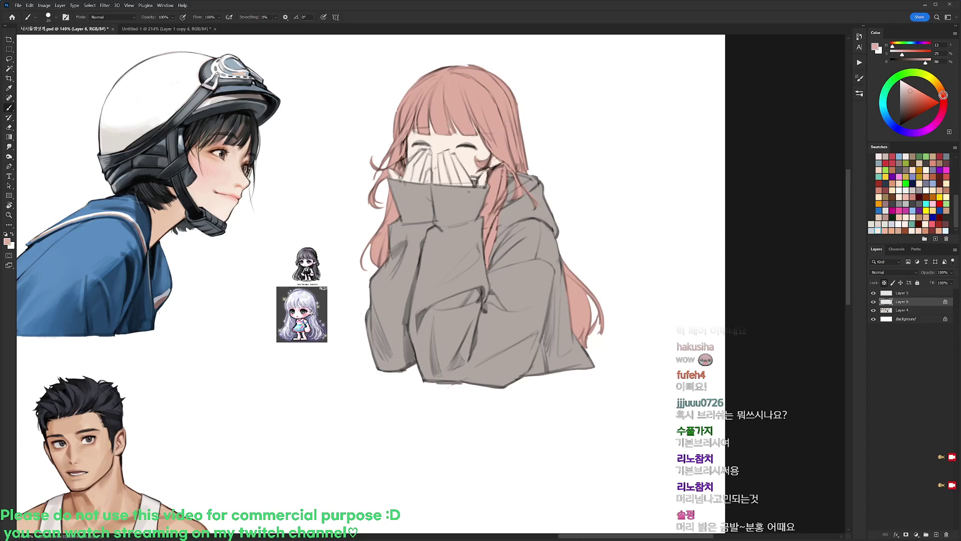
- Lighten the pink hair with a Curves adjustment and clear the selection
{"action": "key", "text": "ctrl+m"}
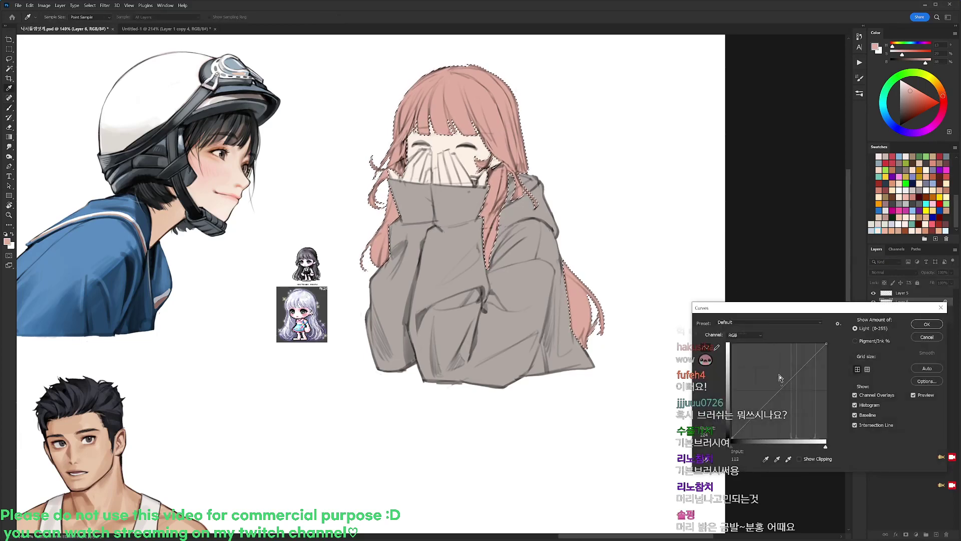
{"action": "left_click", "coordinate": [917, 326]}
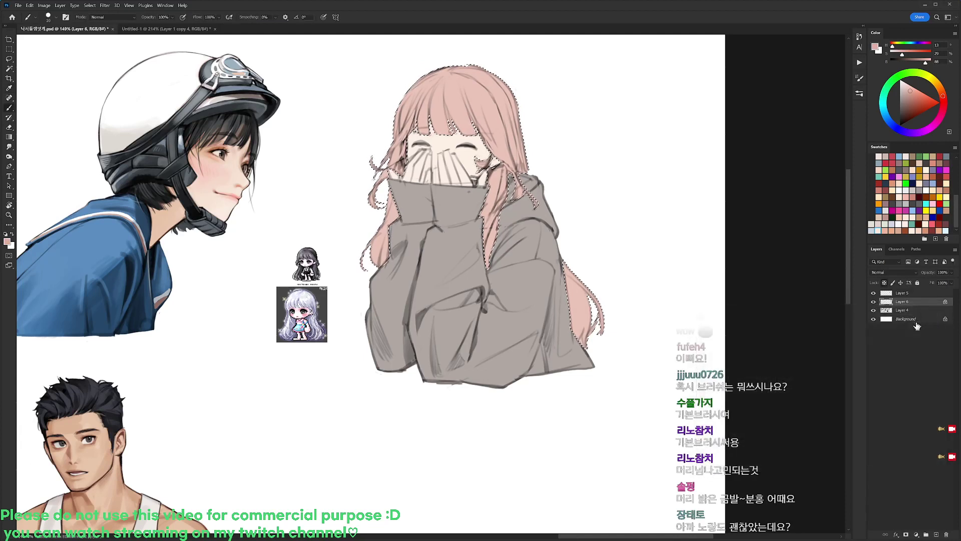
{"action": "key", "text": "ctrl+d"}
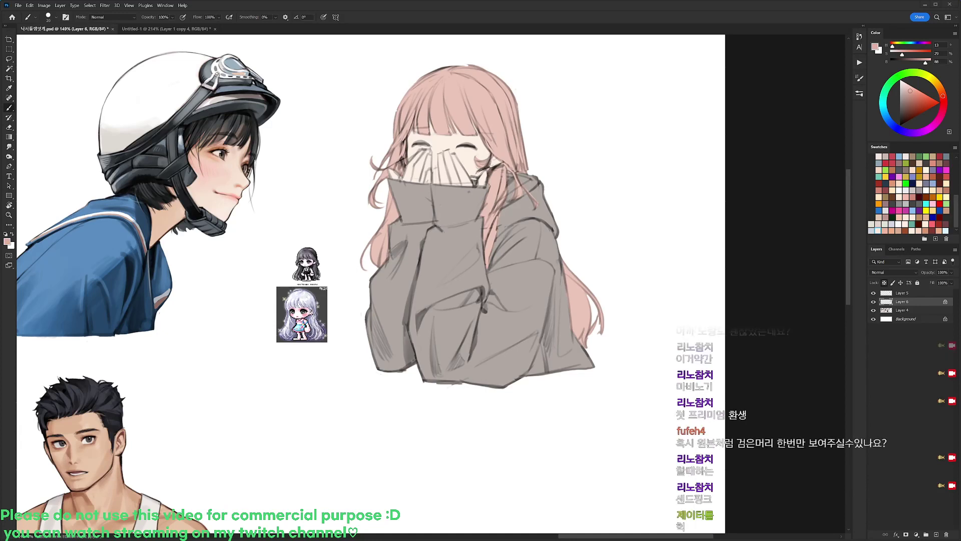
- Try a near-black hair fill based on the dark-haired chibi reference, and undo it back to the light pink
{"action": "key", "text": "w"}
{"action": "left_click", "coordinate": [509, 141]}
{"action": "key", "text": "b"}
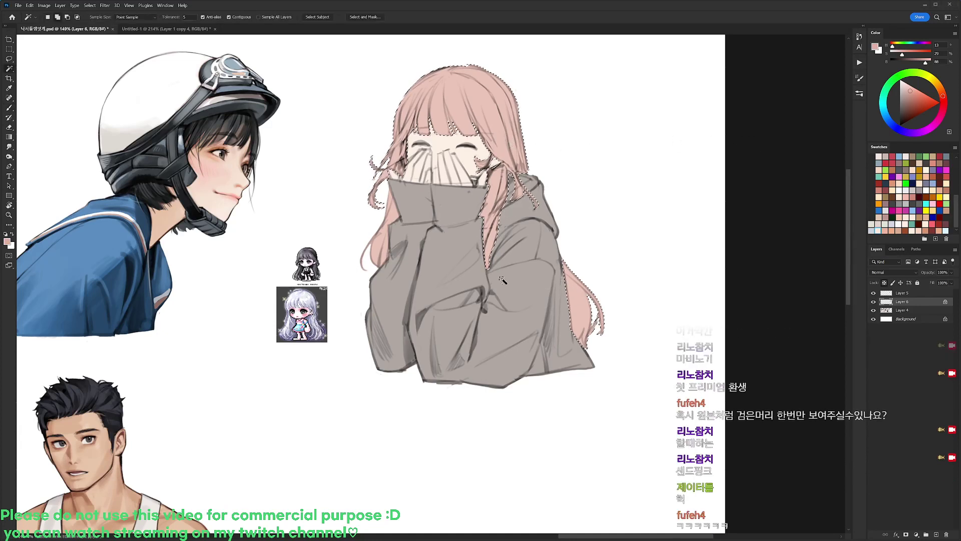
{"action": "left_click", "coordinate": [311, 256], "text": "alt"}
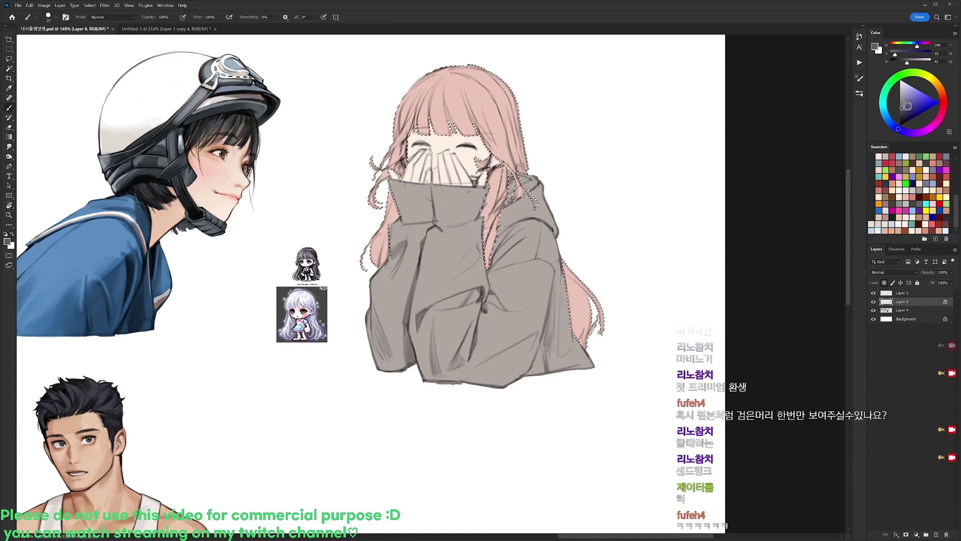
{"action": "left_click", "coordinate": [901, 113]}
{"action": "key", "text": "alt+BackSpace"}
{"action": "key", "text": "ctrl+d"}
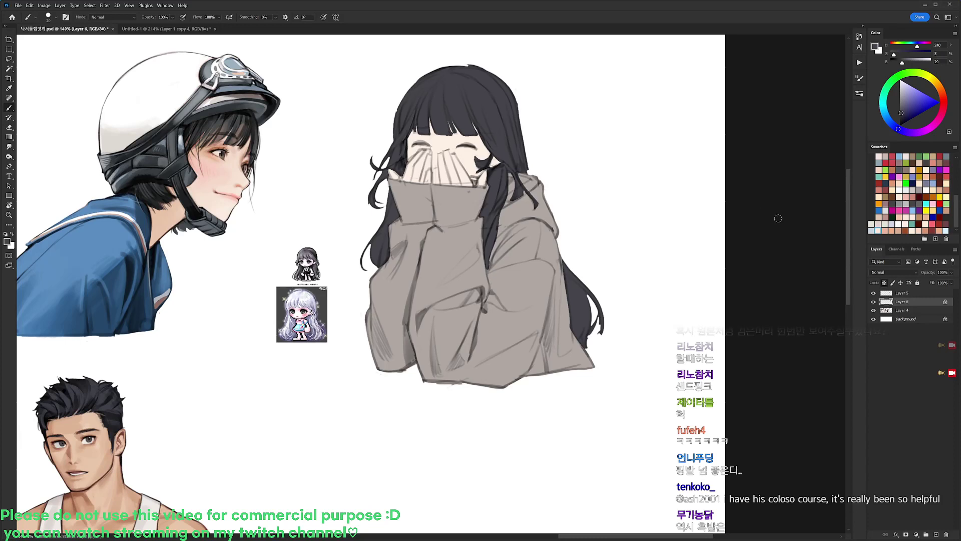
{"action": "key", "text": "ctrl+z"}
{"action": "key", "text": "ctrl+z"}
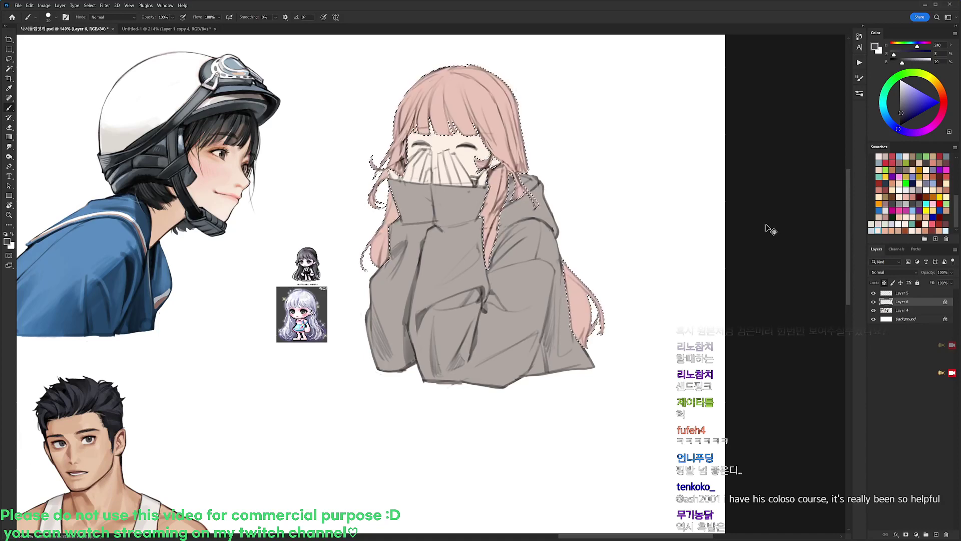
- Select the hoodie's flat colour area with the Magic Wand and neutralise its warm tint to plain grey using Hue/Saturation
{"action": "left_click_drag", "start_coordinate": [633, 273], "coordinate": [680, 236]}
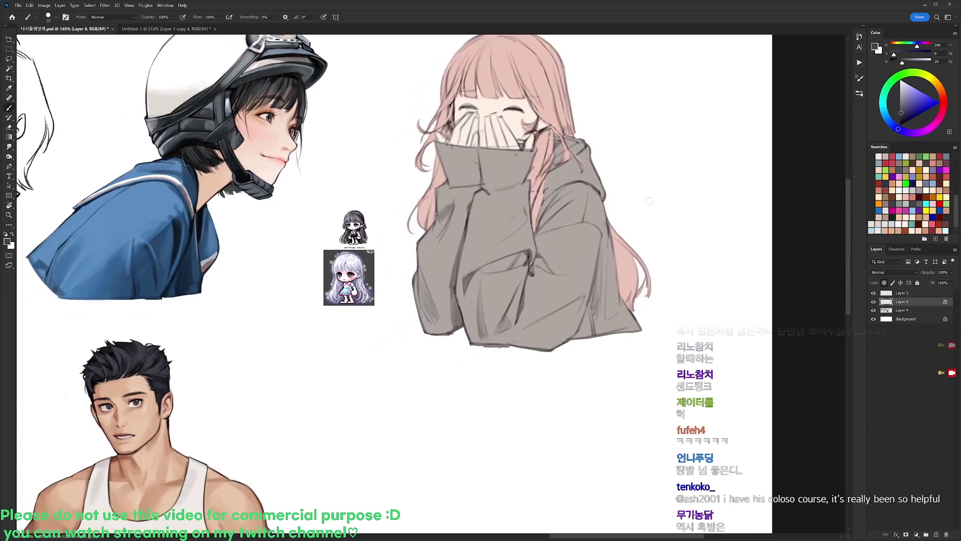
{"action": "mouse_move", "coordinate": [537, 132]}
{"action": "left_mouse_down"}
{"action": "mouse_move", "coordinate": [529, 157]}
{"action": "mouse_move", "coordinate": [544, 164]}
{"action": "left_mouse_up"}
{"action": "key", "text": "w"}
{"action": "left_click", "coordinate": [499, 239]}
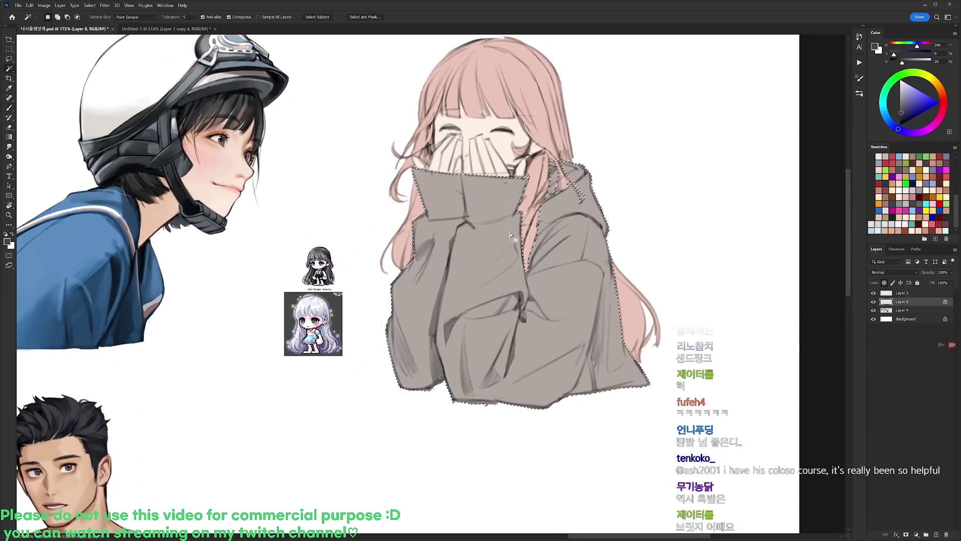
{"action": "left_click", "coordinate": [558, 185], "text": "shift"}
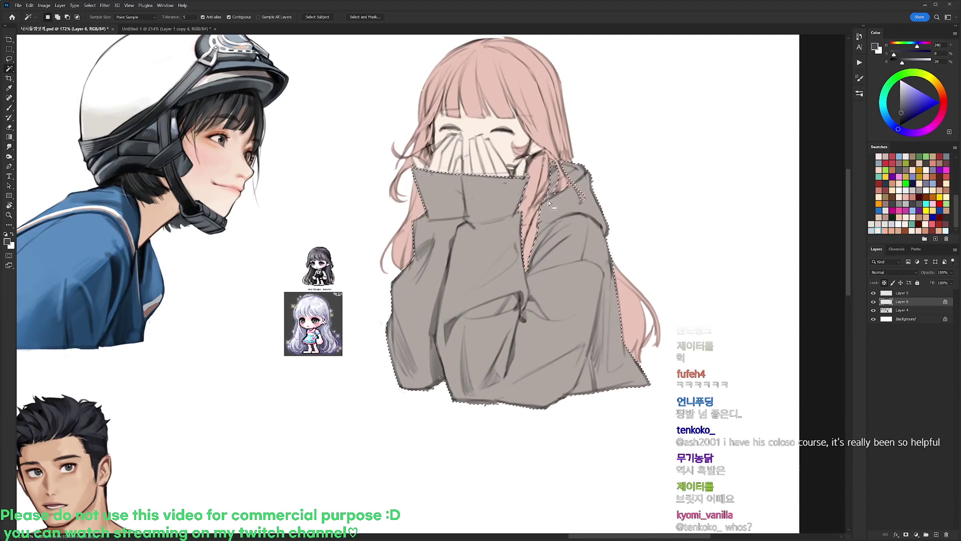
{"action": "key", "text": "ctrl+d"}
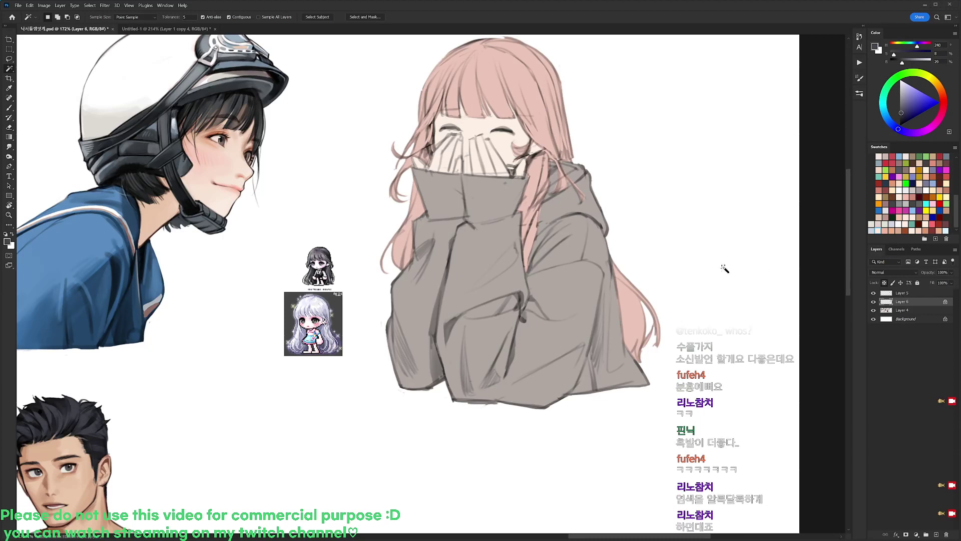
{"action": "left_click", "coordinate": [559, 249]}
{"action": "key", "text": "ctrl+u"}
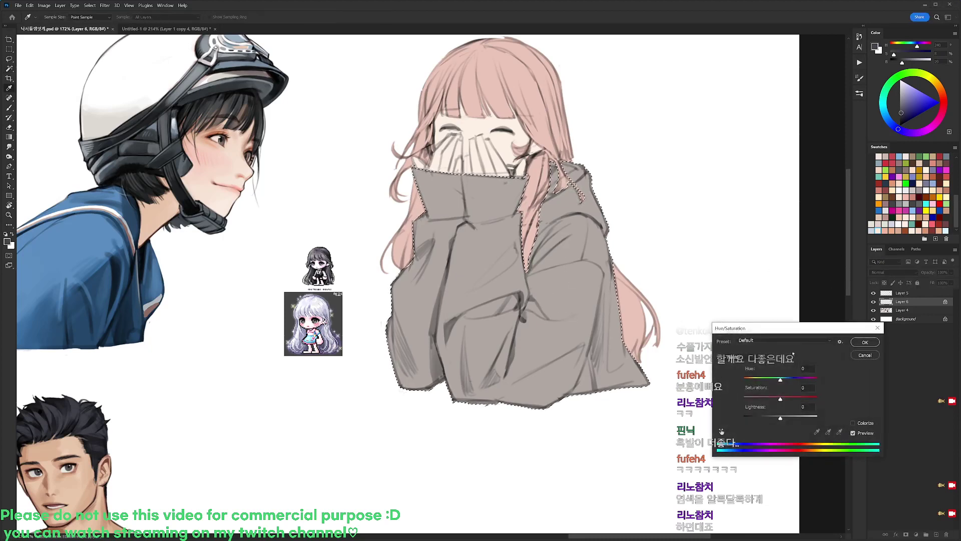
{"action": "left_click", "coordinate": [865, 343]}
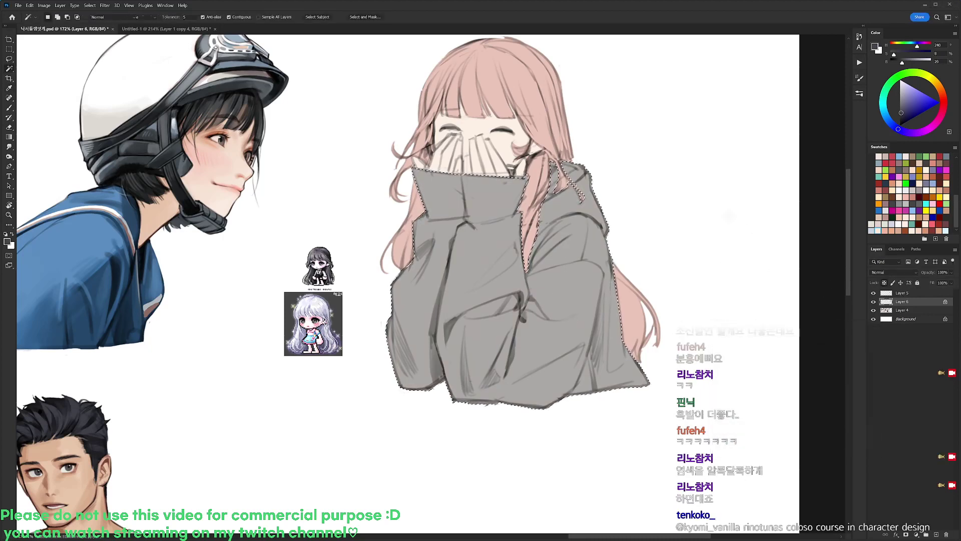
- Pick a hard round brush with black and shade the outer edges of the collar and the sleeve on the hair side
{"action": "key", "text": "b"}
{"action": "left_click", "coordinate": [563, 240], "text": "alt"}
{"action": "right_click", "coordinate": [563, 240]}
{"action": "left_click", "coordinate": [608, 321]}
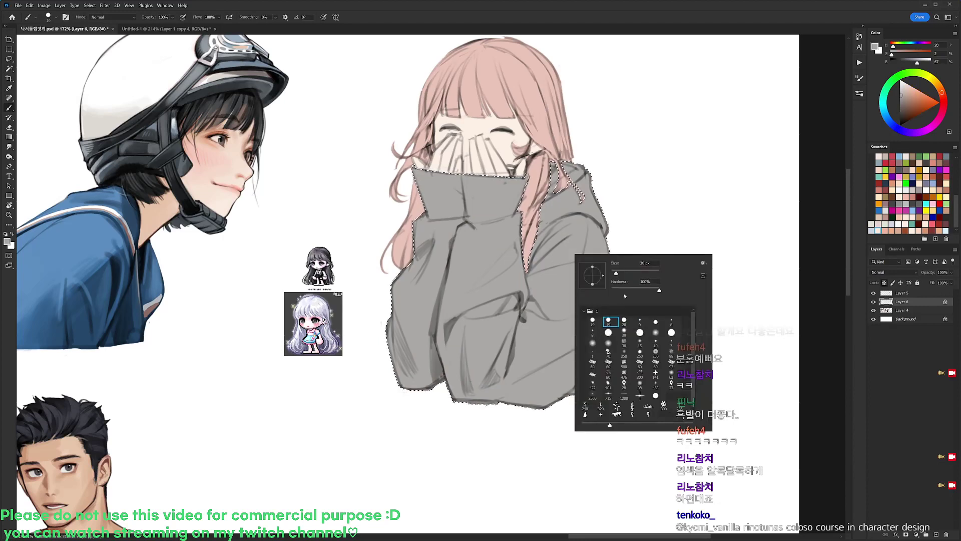
{"action": "key", "text": "Return"}
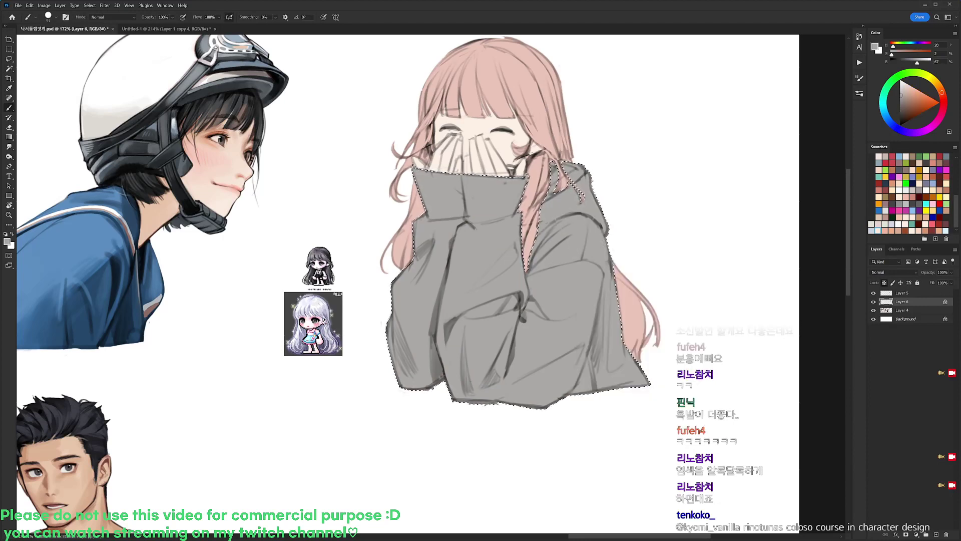
{"action": "key", "text": "d"}
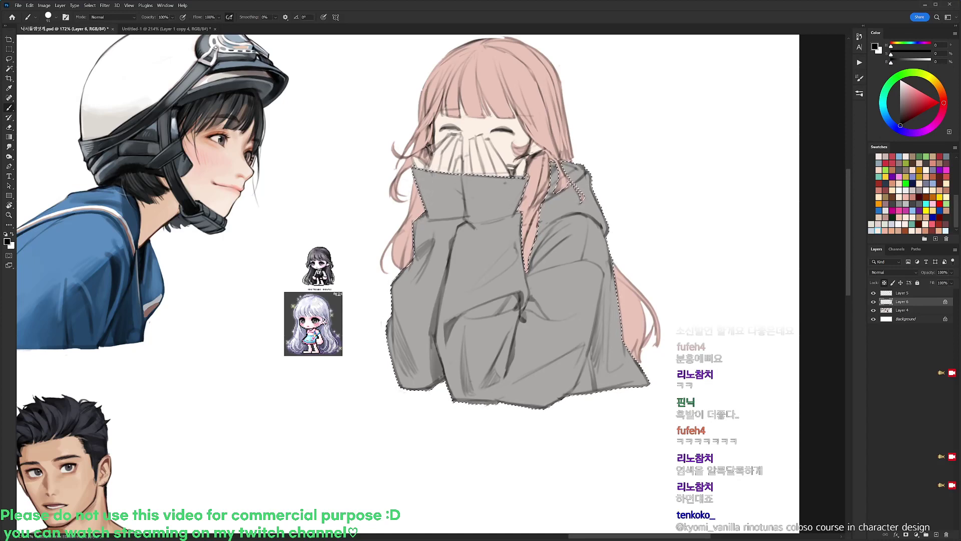
{"action": "mouse_move", "coordinate": [418, 169]}
{"action": "left_mouse_down"}
{"action": "mouse_move", "coordinate": [432, 214]}
{"action": "mouse_move", "coordinate": [418, 245]}
{"action": "mouse_move", "coordinate": [417, 232]}
{"action": "left_mouse_up"}
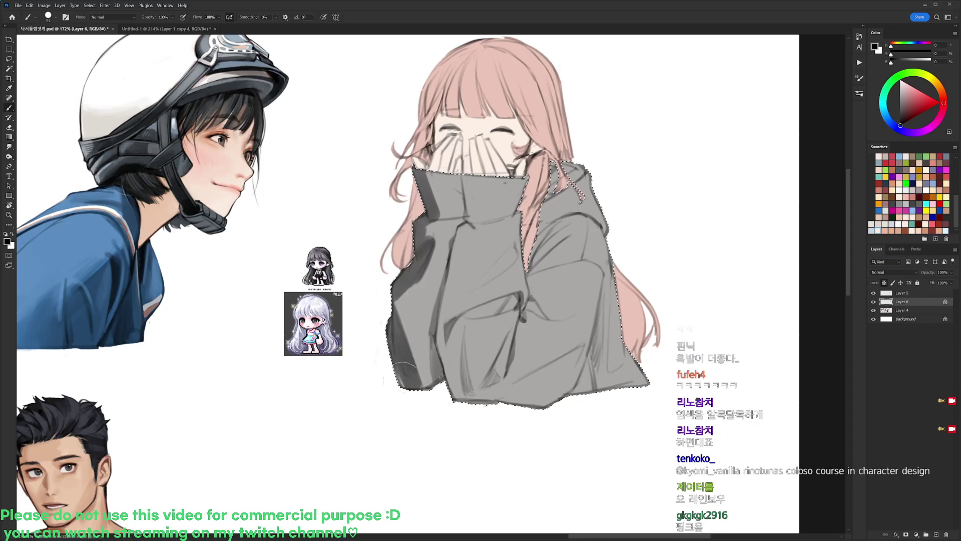
{"action": "left_click_drag", "start_coordinate": [402, 381], "coordinate": [398, 372]}
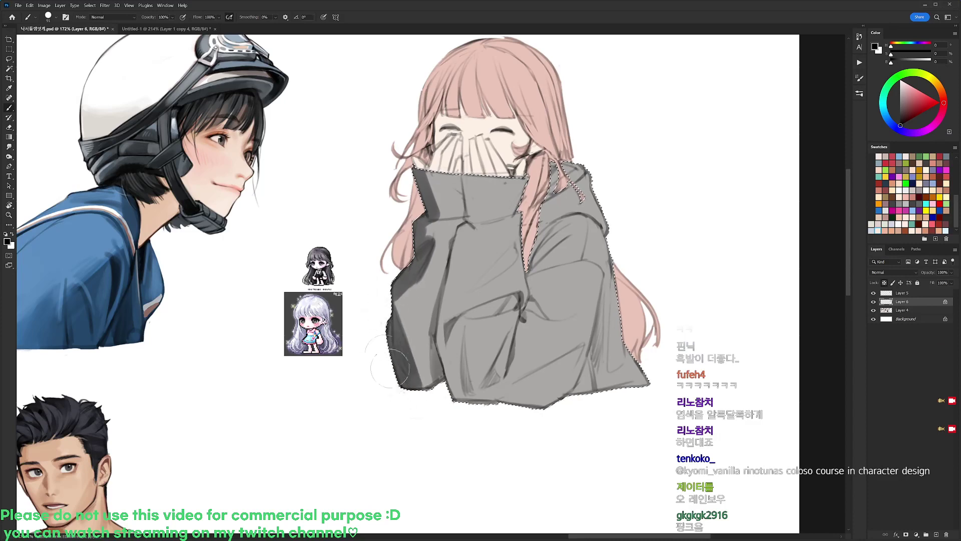
- Darken the inner edge of that sleeve and the folds at the crossed elbow, undoing the last unwanted stroke
{"action": "left_click_drag", "start_coordinate": [435, 339], "coordinate": [438, 392]}
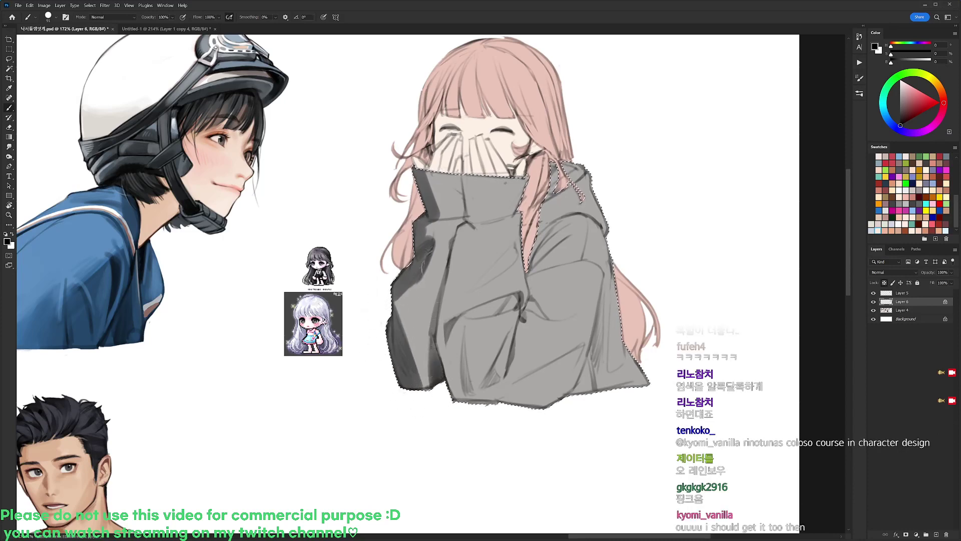
{"action": "left_click_drag", "start_coordinate": [444, 266], "coordinate": [432, 342]}
{"action": "mouse_move", "coordinate": [446, 254]}
{"action": "left_mouse_down"}
{"action": "mouse_move", "coordinate": [434, 321]}
{"action": "mouse_move", "coordinate": [479, 252]}
{"action": "mouse_move", "coordinate": [507, 244]}
{"action": "mouse_move", "coordinate": [541, 259]}
{"action": "left_mouse_up"}
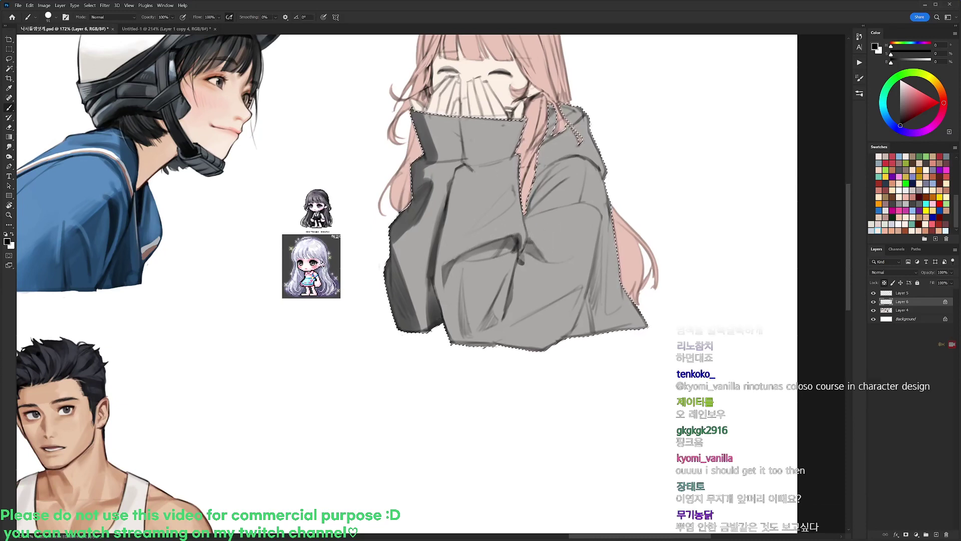
{"action": "key", "text": "ctrl+z"}
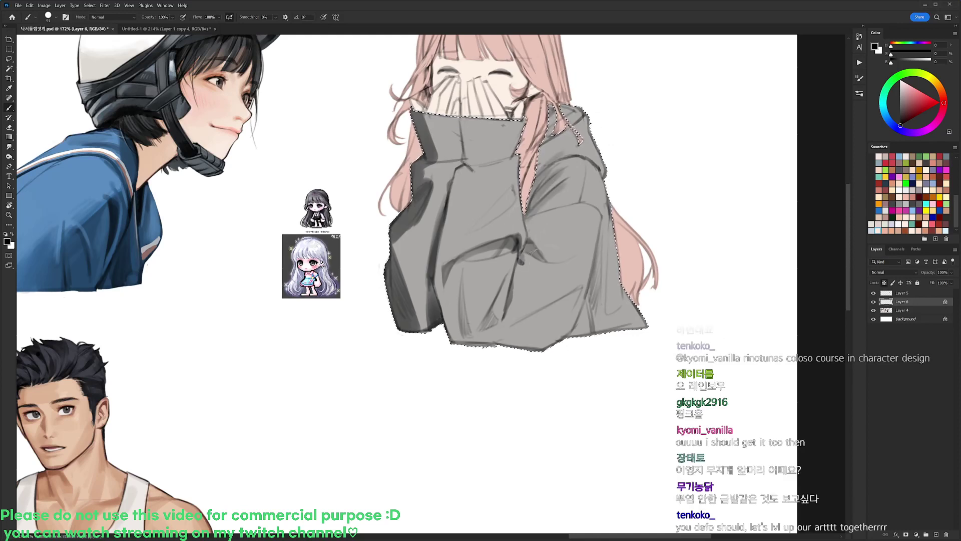
- Block in the folds of the front forearm and its lower edge with mid and dark greys sampled from the hoodie
{"action": "left_click_drag", "start_coordinate": [531, 266], "coordinate": [547, 289]}
{"action": "left_click", "coordinate": [546, 286], "text": "alt"}
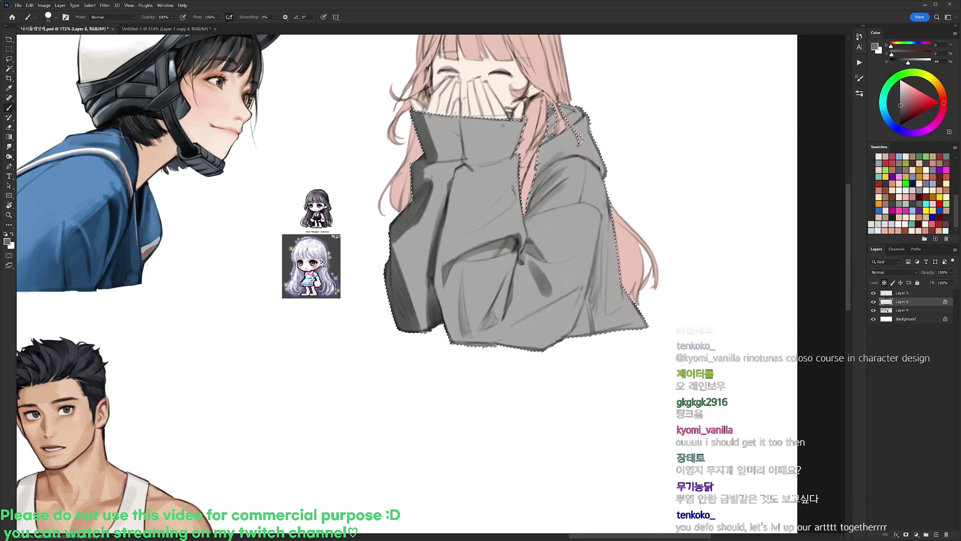
{"action": "left_click", "coordinate": [407, 150], "text": "alt"}
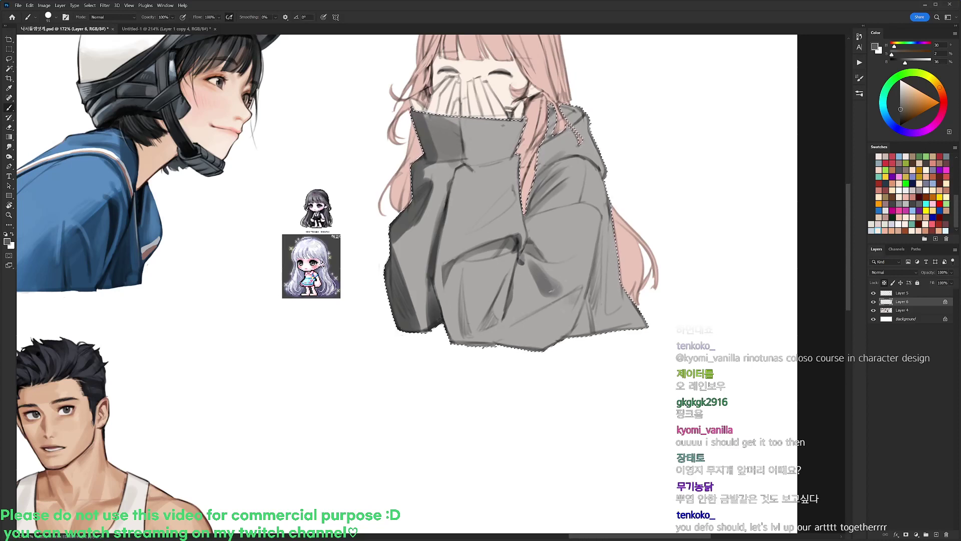
{"action": "left_click", "coordinate": [524, 328], "text": "alt"}
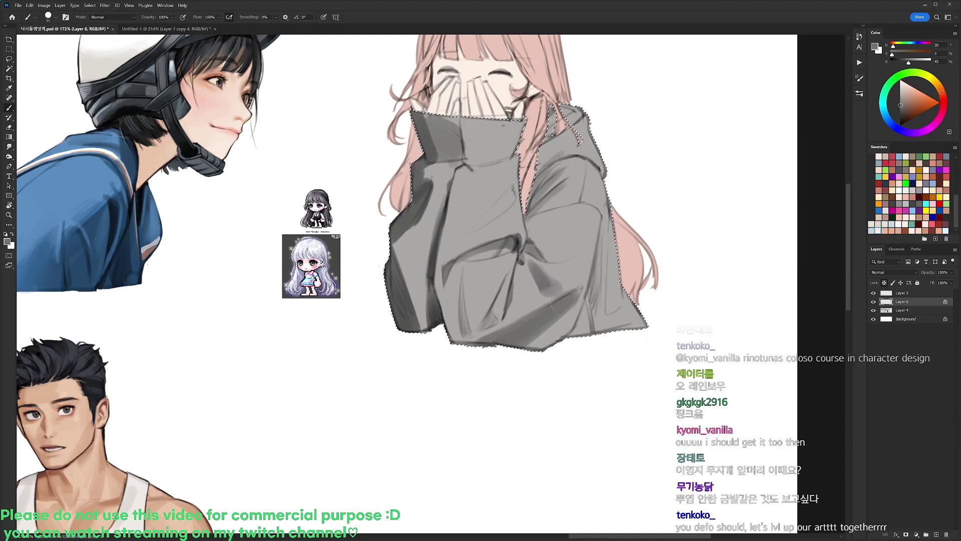
{"action": "left_click", "coordinate": [533, 328], "text": "alt"}
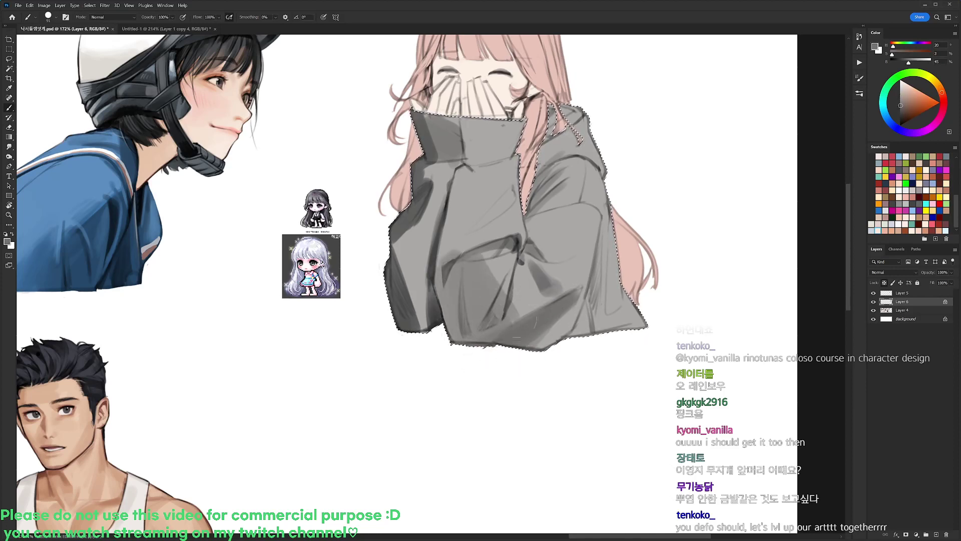
- Break up the outer sleeve's shadow with sampled lighter and darker greys, and add soft shading to the hoodie front below the collar
{"action": "left_click", "coordinate": [435, 245], "text": "alt"}
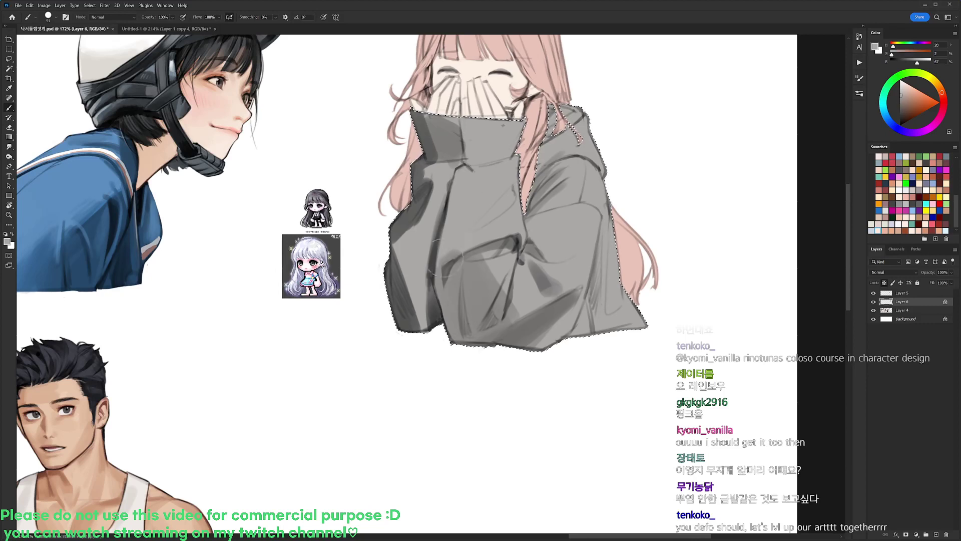
{"action": "left_click", "coordinate": [406, 219], "text": "alt"}
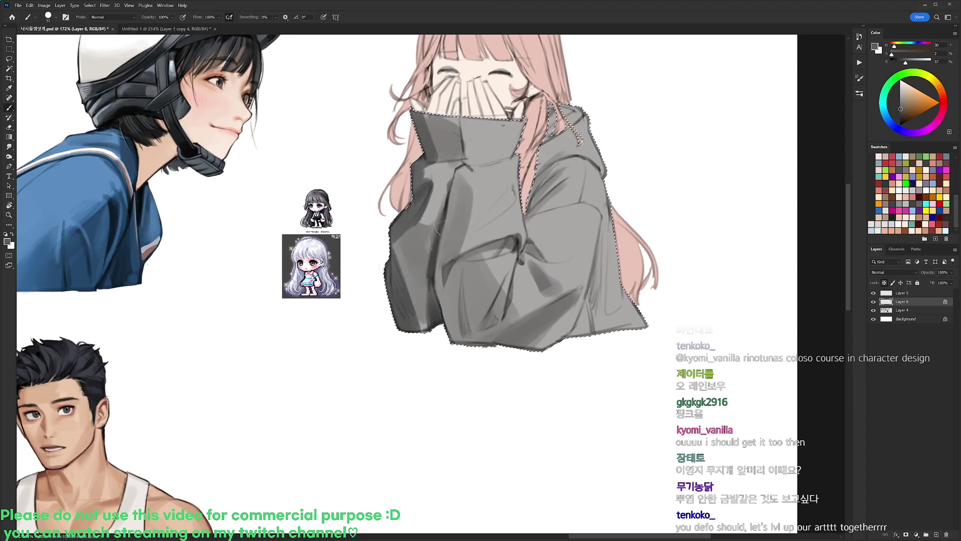
{"action": "left_click", "coordinate": [477, 174], "text": "alt"}
{"action": "left_click", "coordinate": [459, 204], "text": "alt"}
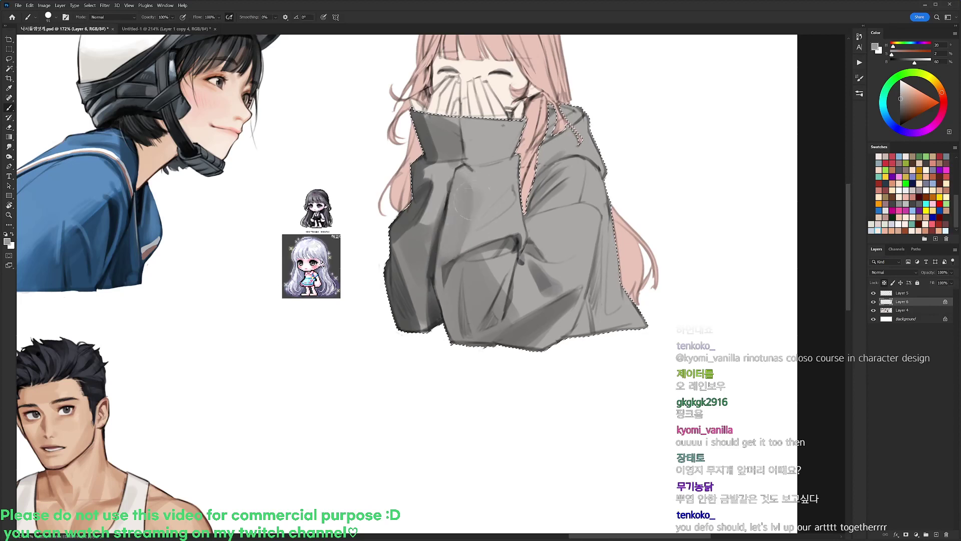
- Refine the front, collar and shoulder shading with different round brush sizes and sampled greys, and hide the selection outline
{"action": "right_click", "coordinate": [514, 199]}
{"action": "left_click", "coordinate": [554, 266]}
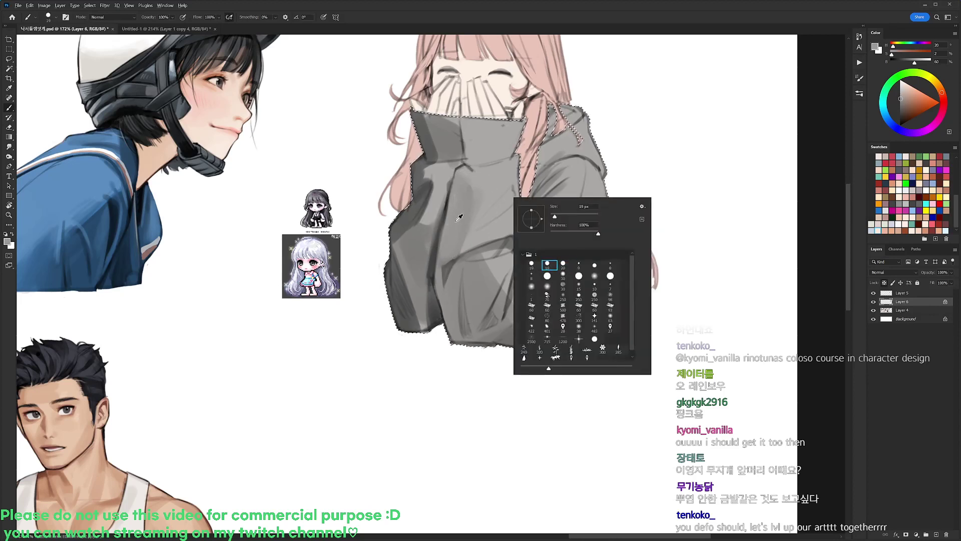
{"action": "left_click", "coordinate": [475, 276], "text": "alt"}
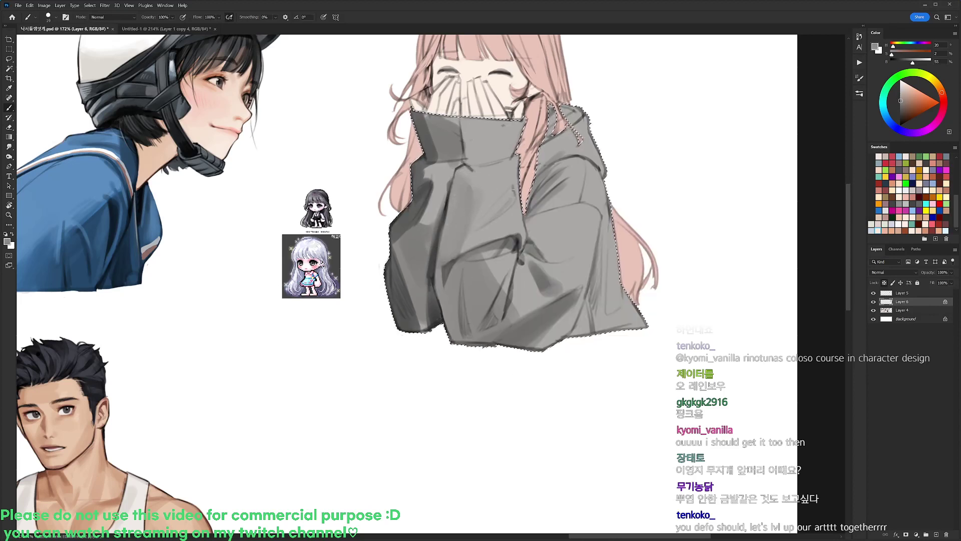
{"action": "right_click", "coordinate": [526, 195]}
{"action": "left_click", "coordinate": [569, 258]}
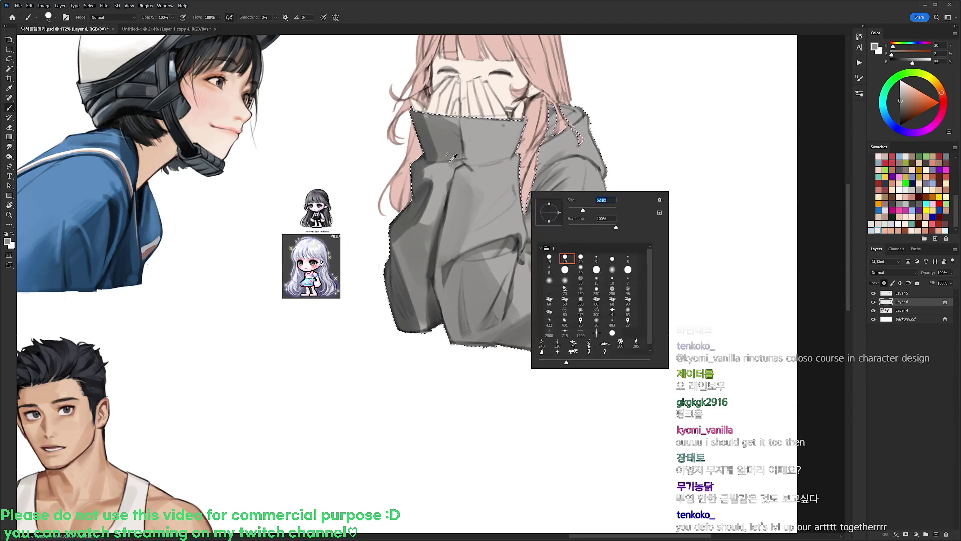
{"action": "left_click", "coordinate": [444, 151], "text": "alt"}
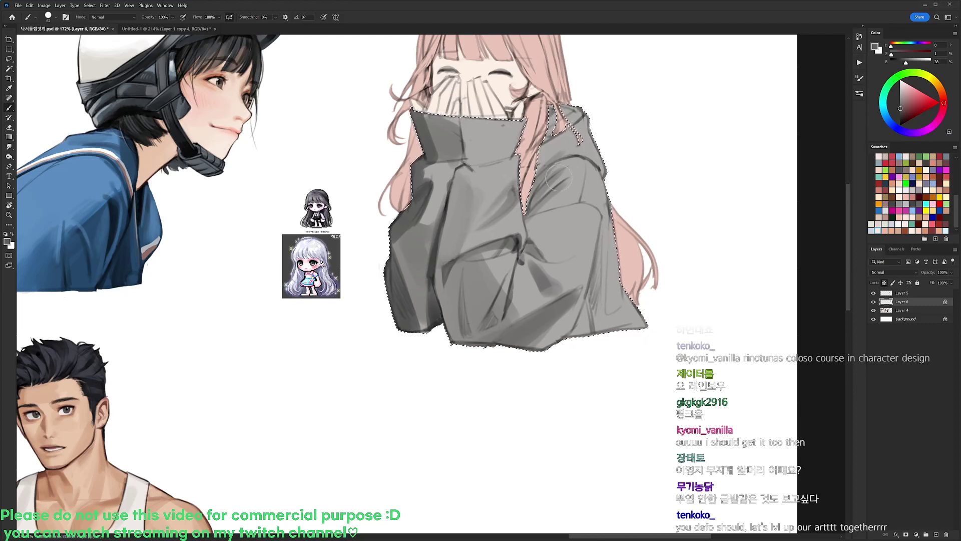
{"action": "key", "text": "ctrl+d"}
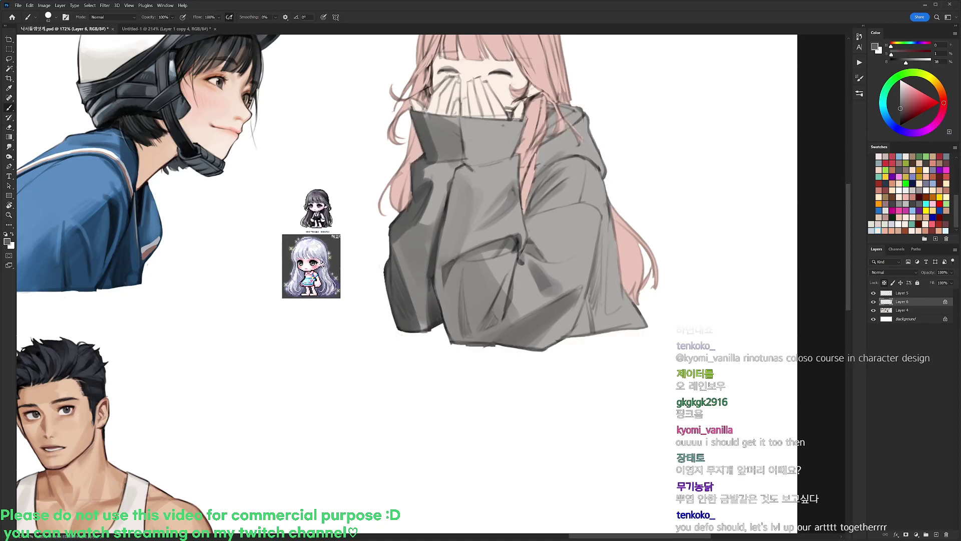
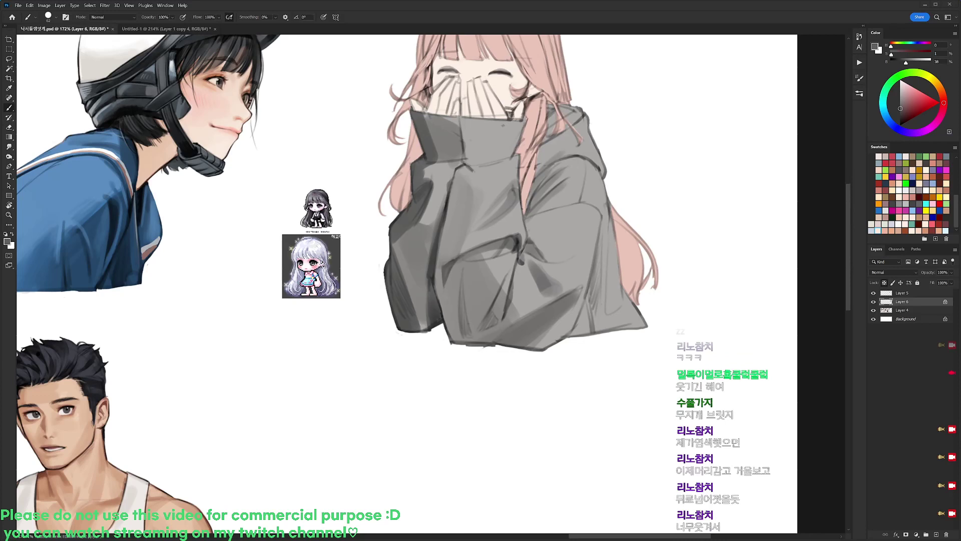
- Show the selection outline again and touch up the sleeve cuffs and front folds with black and sampled light greys
{"action": "key", "text": "ctrl+h"}
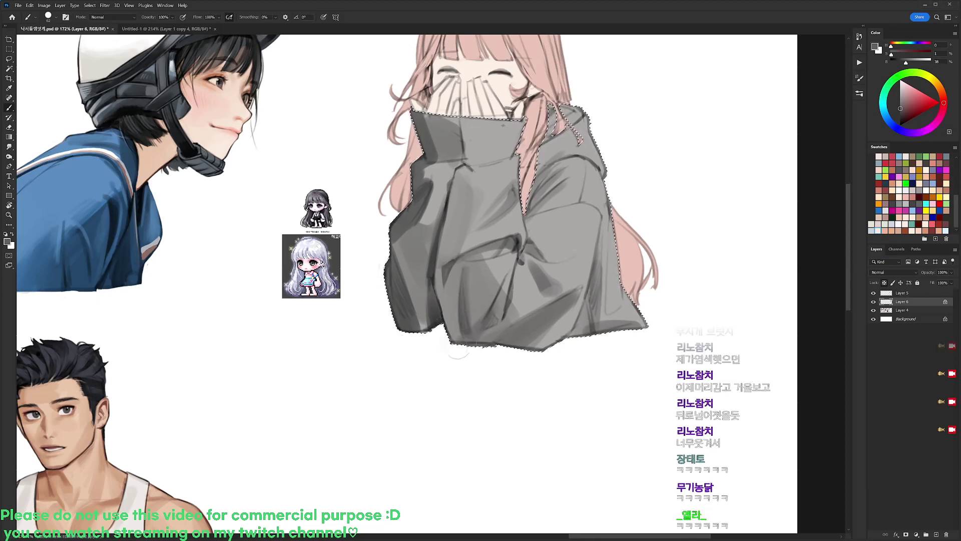
{"action": "left_click", "coordinate": [564, 265], "text": "alt"}
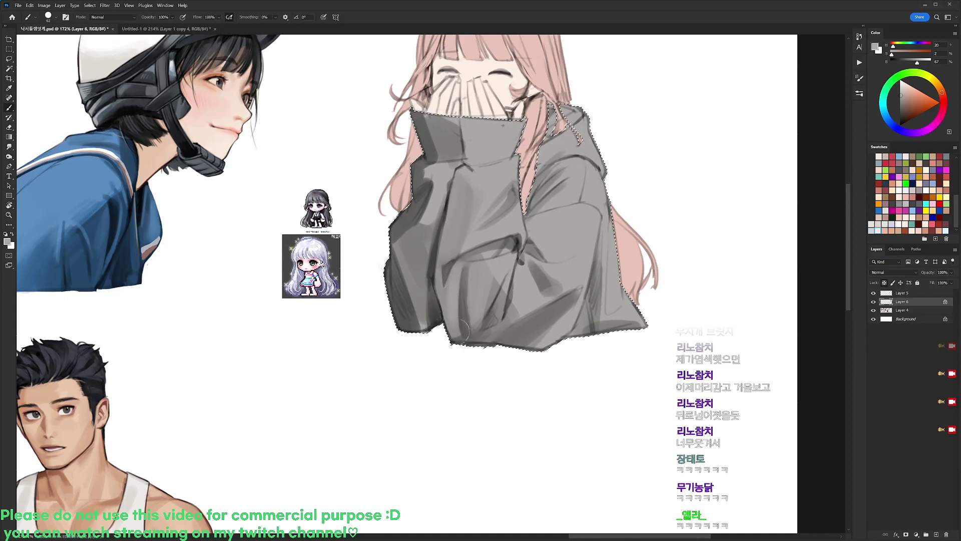
{"action": "key", "text": "d"}
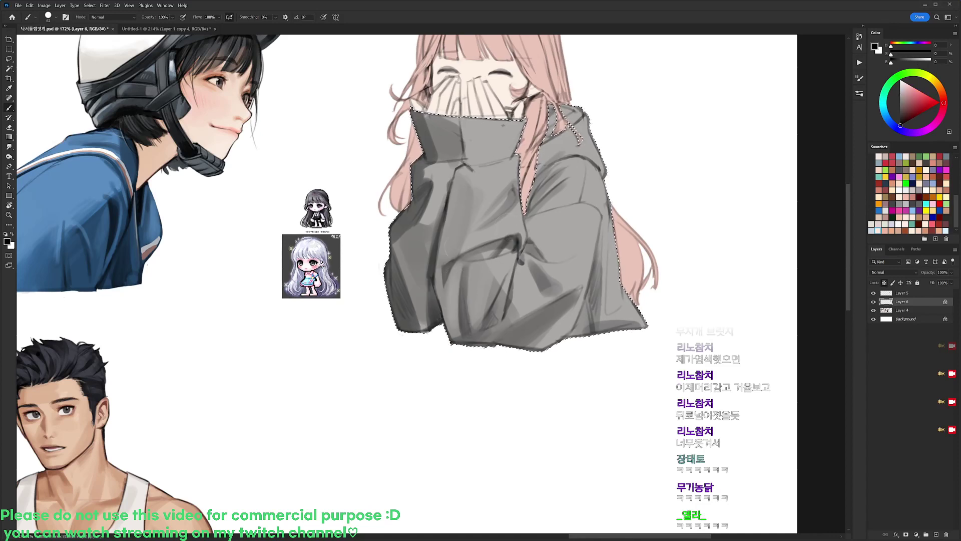
{"action": "left_click", "coordinate": [516, 218], "text": "alt"}
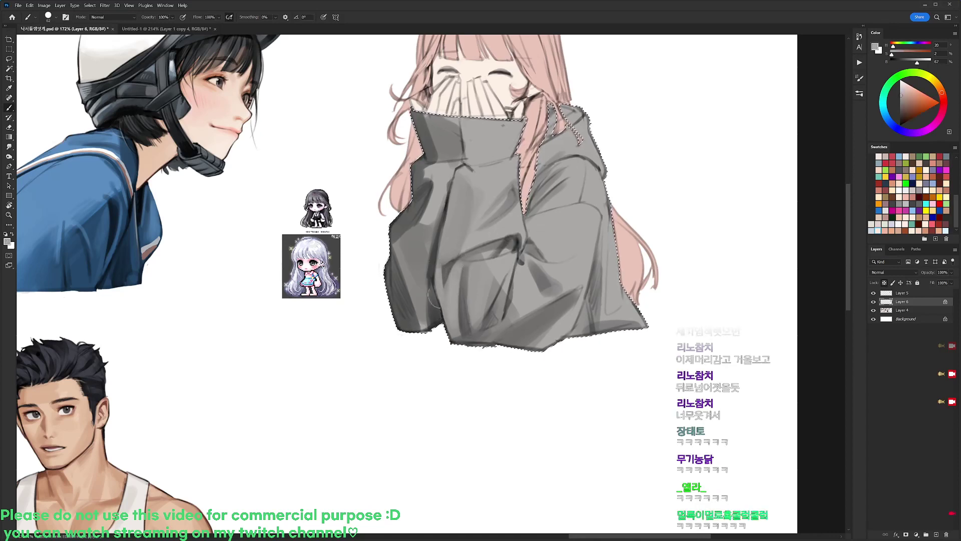
{"action": "left_click", "coordinate": [454, 245], "text": "alt"}
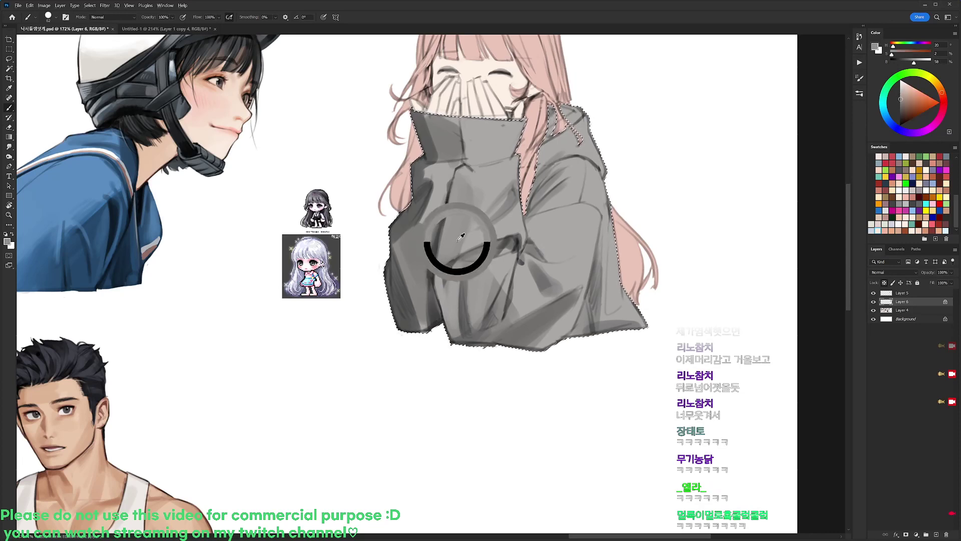
- Shade the folds of the hoodie's shoulder and upper sleeve with black and greys sampled from the surrounding fabric
{"action": "left_click", "coordinate": [564, 196], "text": "alt"}
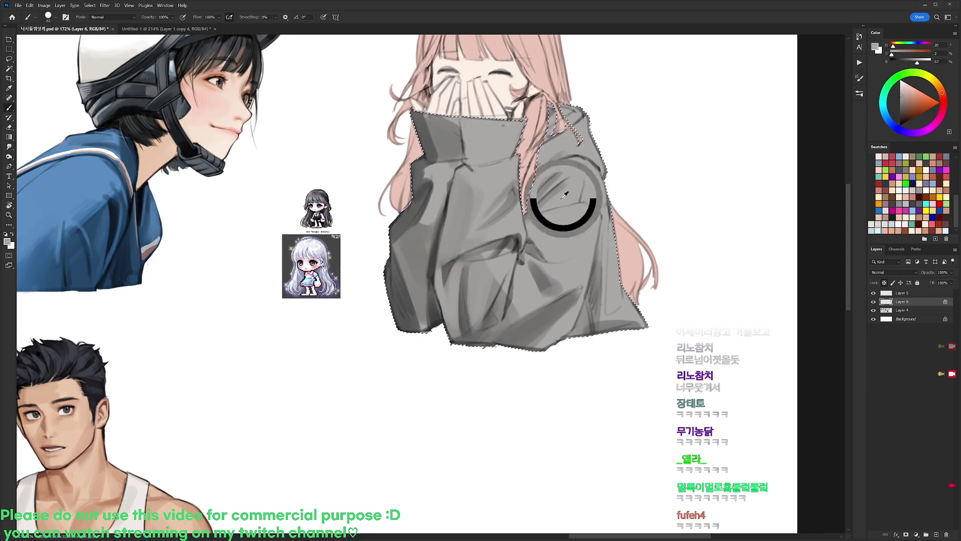
{"action": "key", "text": "d"}
{"action": "left_click", "coordinate": [585, 192], "text": "alt"}
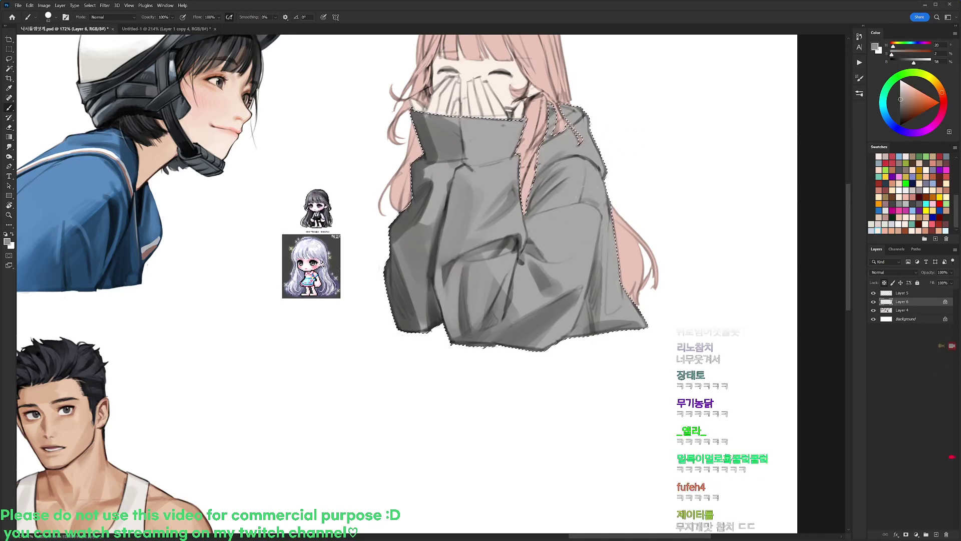
{"action": "key", "text": "d"}
{"action": "left_click", "coordinate": [566, 220], "text": "alt"}
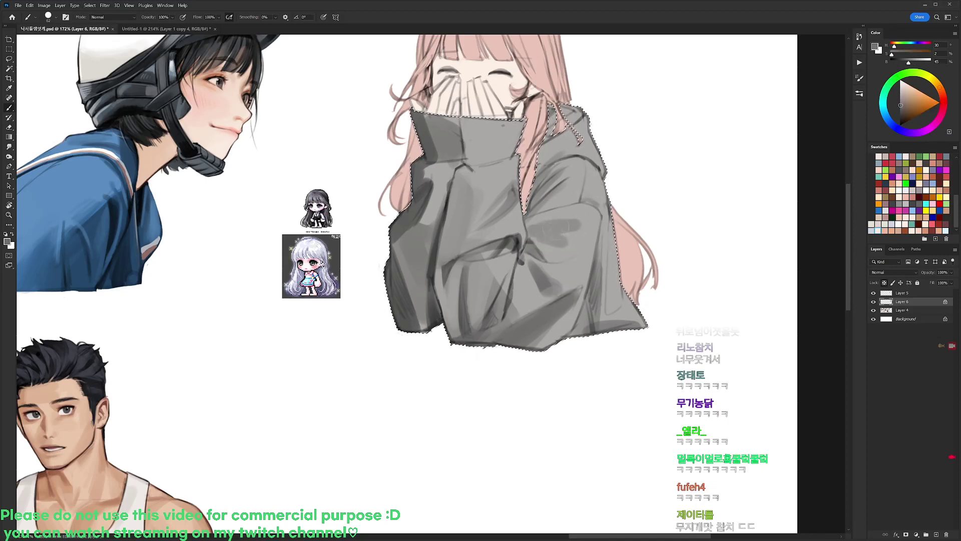
- Refine the folds around the bent elbow and lower sleeve with light, mid and dark greys sampled from the hoodie
{"action": "left_click", "coordinate": [500, 264], "text": "alt"}
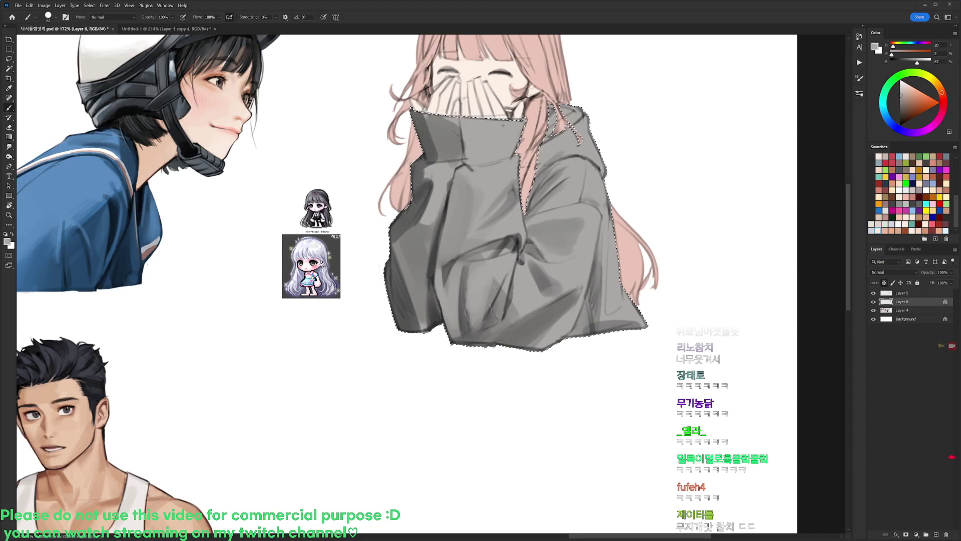
{"action": "left_click", "coordinate": [503, 277], "text": "alt"}
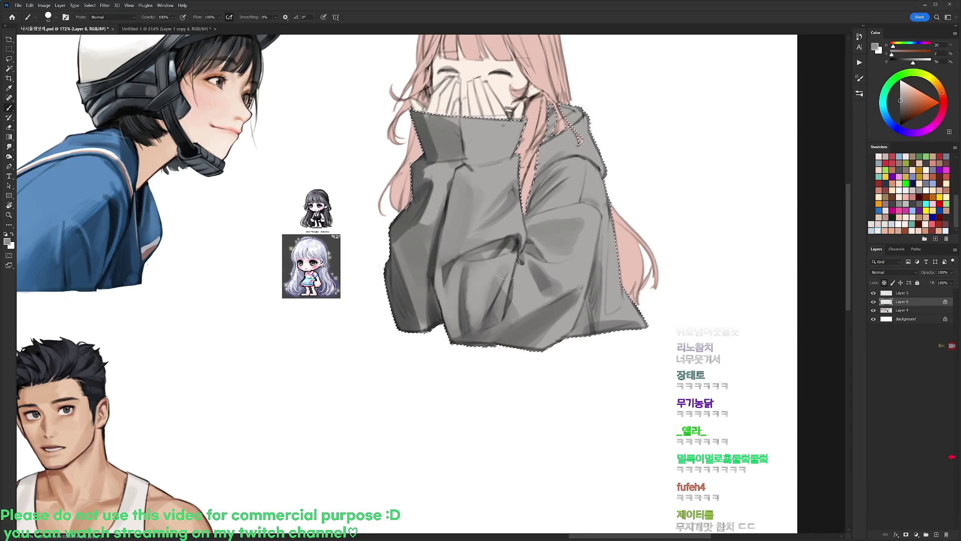
{"action": "left_click", "coordinate": [538, 280], "text": "alt"}
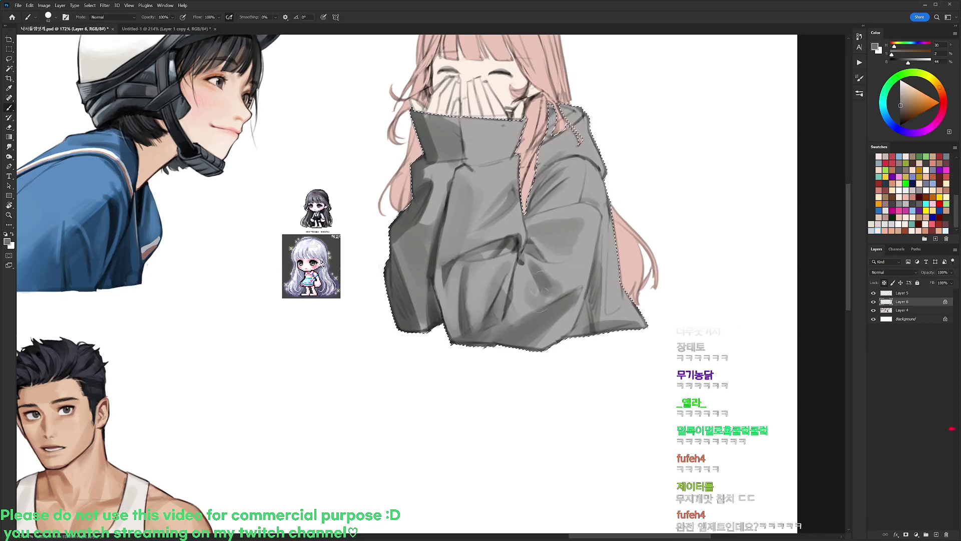
{"action": "left_click", "coordinate": [530, 293], "text": "alt"}
{"action": "left_click_drag", "start_coordinate": [570, 265], "coordinate": [563, 300]}
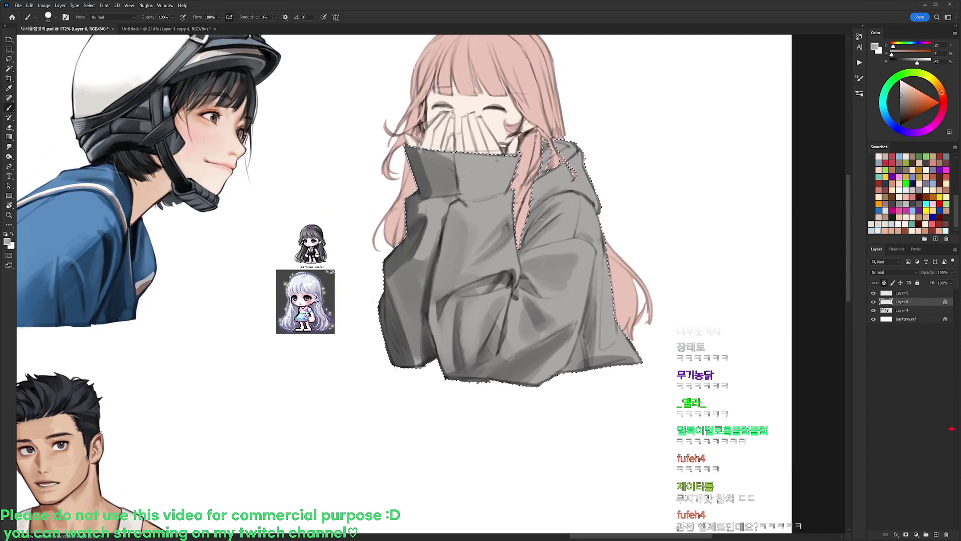
- Blend the shading of the front cuff below the fingers with a sampled mid grey and hide the selection outline
{"action": "left_click_drag", "start_coordinate": [483, 187], "coordinate": [490, 184]}
{"action": "left_click", "coordinate": [488, 186], "text": "alt"}
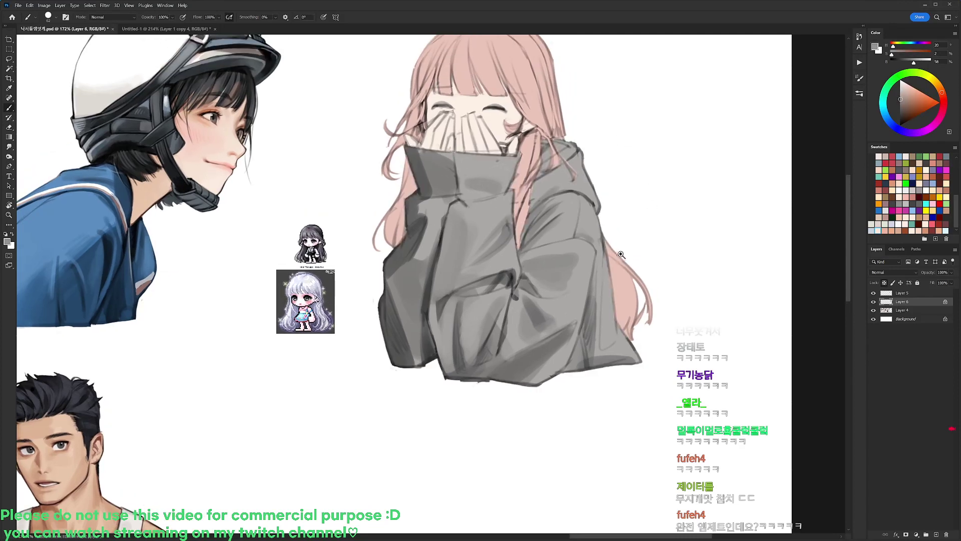
{"action": "scroll", "coordinate": [621, 263], "scroll_direction": "down", "scroll_amount": 5}
{"action": "scroll", "coordinate": [599, 233], "scroll_direction": "up", "scroll_amount": 5}
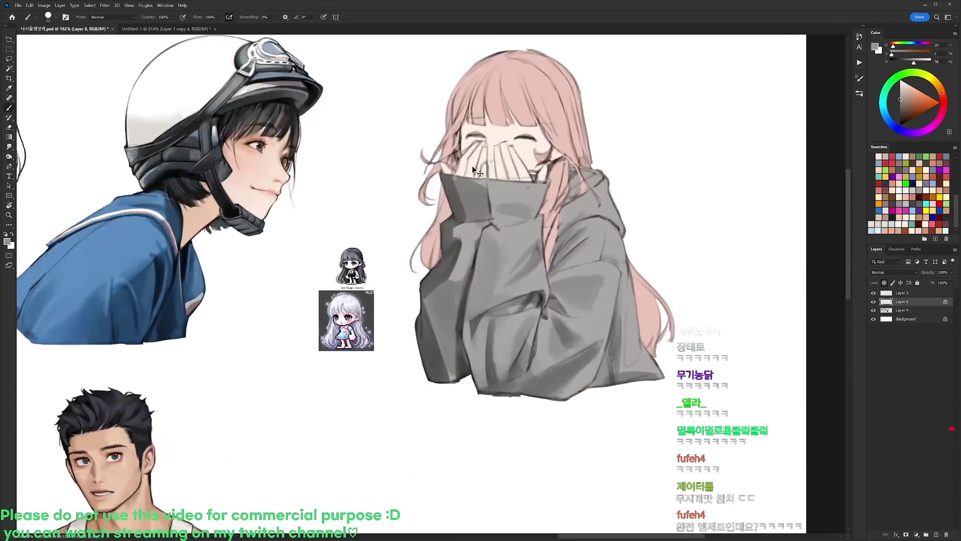
- Touch up the front forearm and cuff shading with black and sampled greys, then deselect and reselect the hoodie
{"action": "left_click", "coordinate": [456, 292], "text": "alt"}
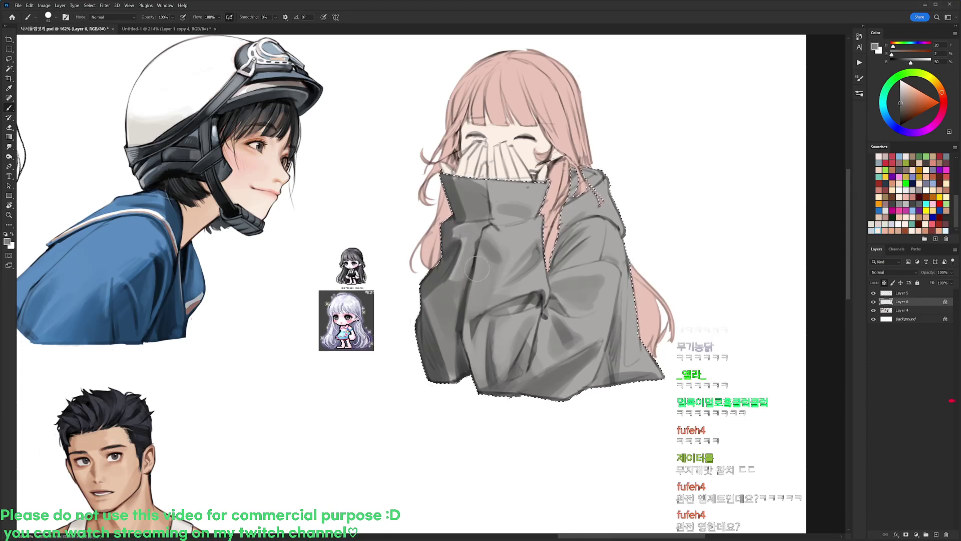
{"action": "key", "text": "d"}
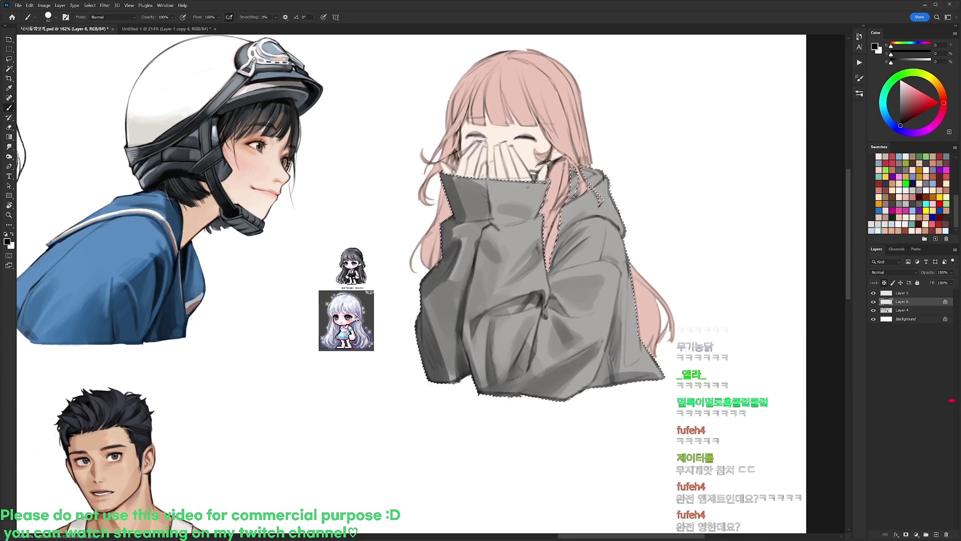
{"action": "left_click", "coordinate": [470, 195], "text": "alt"}
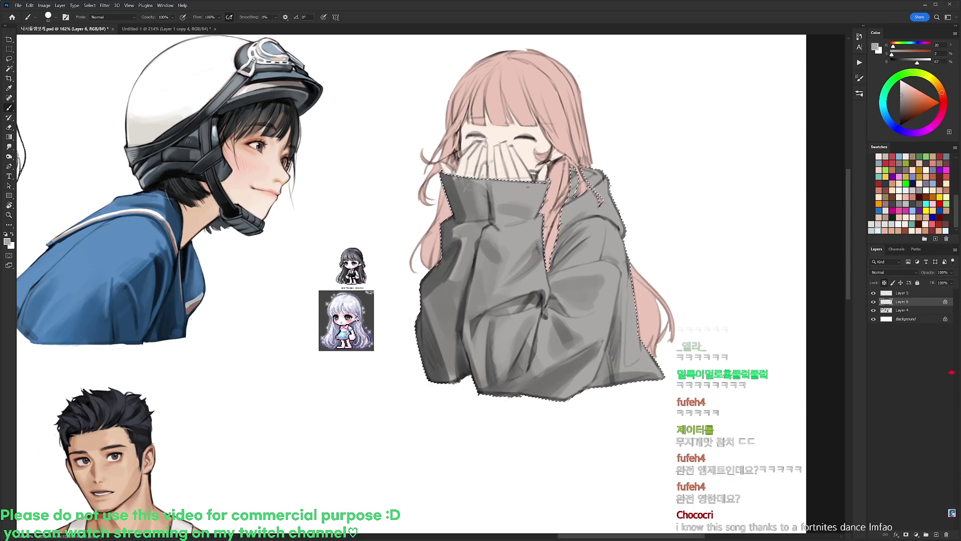
{"action": "left_click_drag", "start_coordinate": [475, 194], "coordinate": [457, 200]}
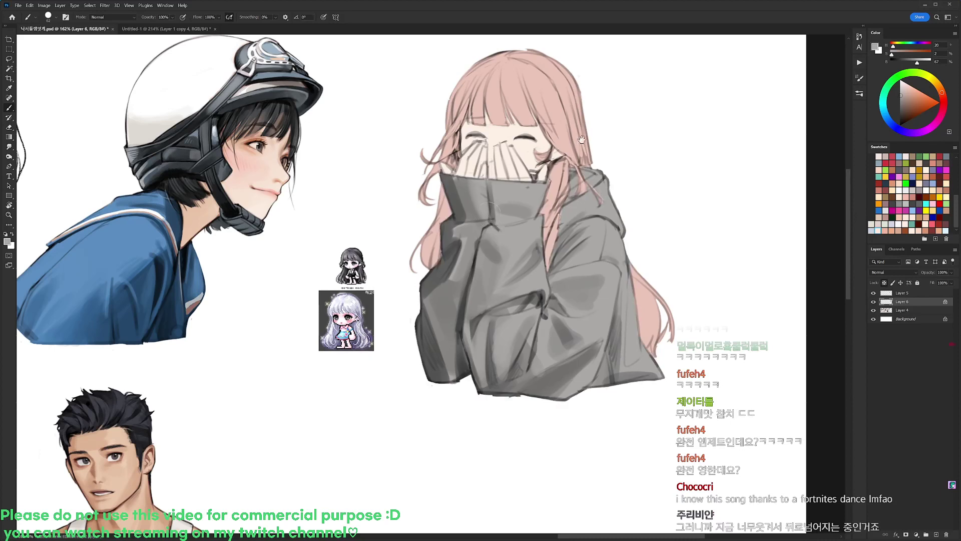
{"action": "left_click_drag", "start_coordinate": [611, 151], "coordinate": [563, 170]}
{"action": "key", "text": "ctrl+d"}
{"action": "key", "text": "ctrl+shift+d"}
{"action": "key", "text": "d"}
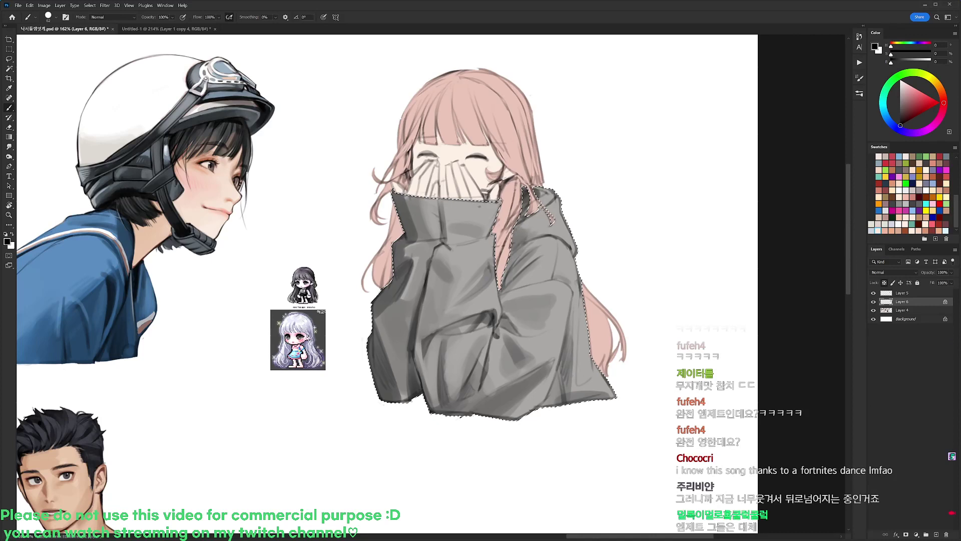
{"action": "key", "text": "ctrl+d"}
{"action": "key", "text": "w"}
{"action": "left_click", "coordinate": [487, 166]}
{"action": "key", "text": "b"}
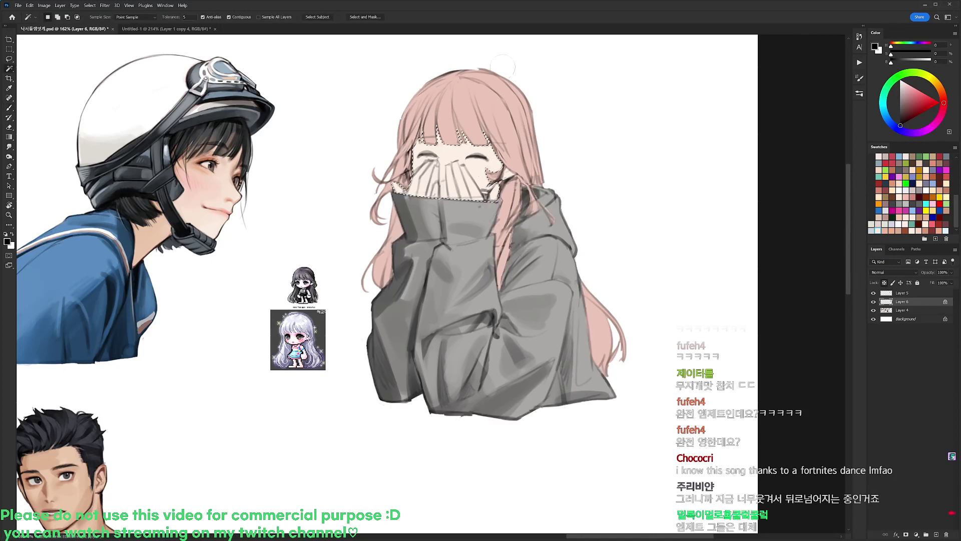
{"action": "key", "text": "b"}
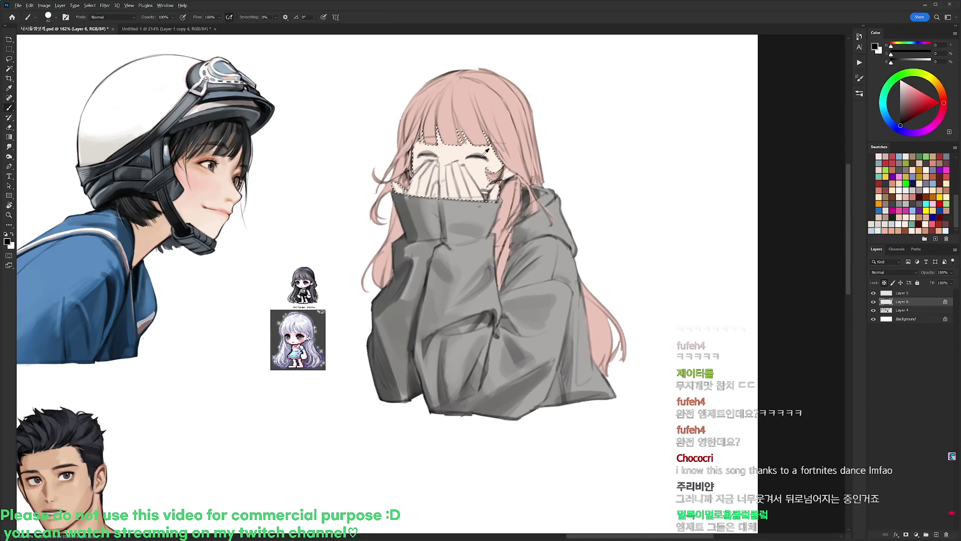
{"action": "left_click", "coordinate": [894, 228]}
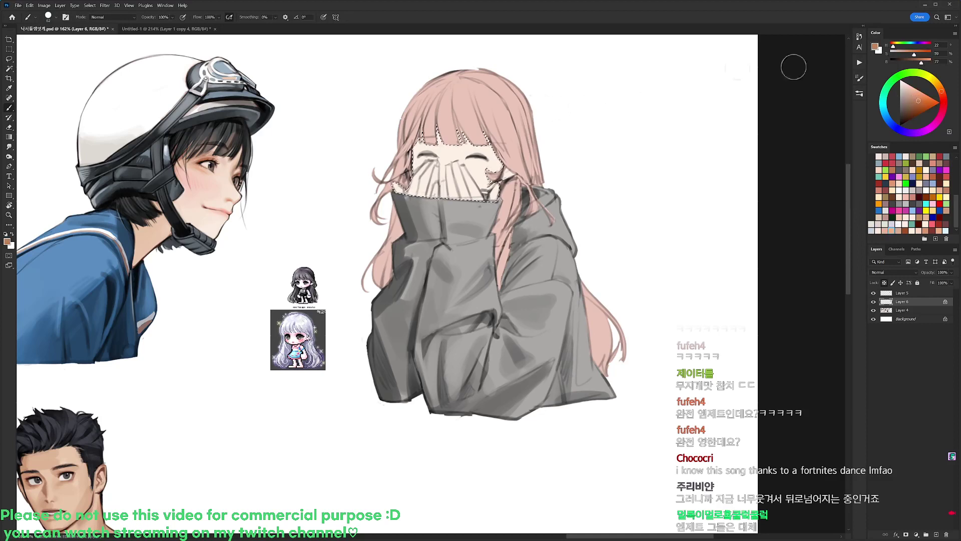
{"action": "left_click", "coordinate": [919, 97]}
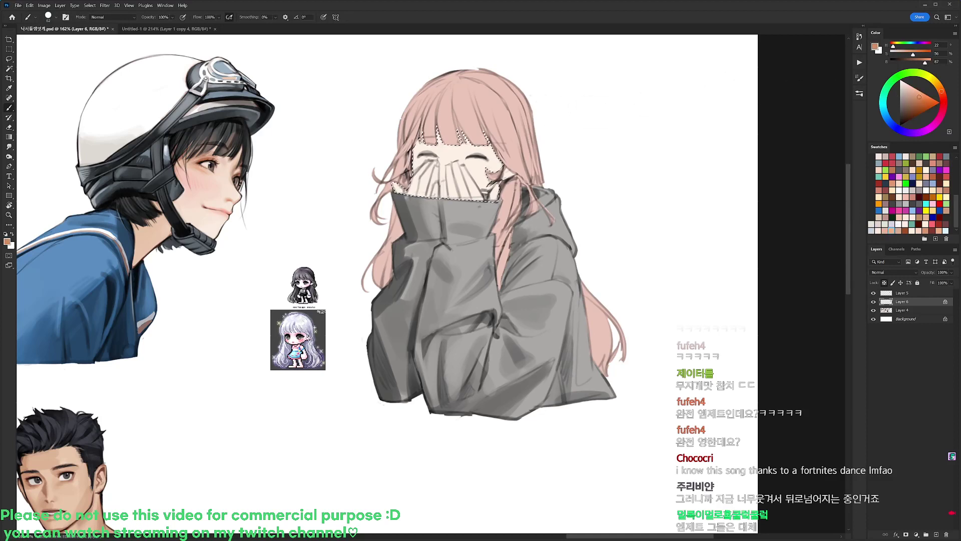
{"action": "key", "text": "ctrl+z"}
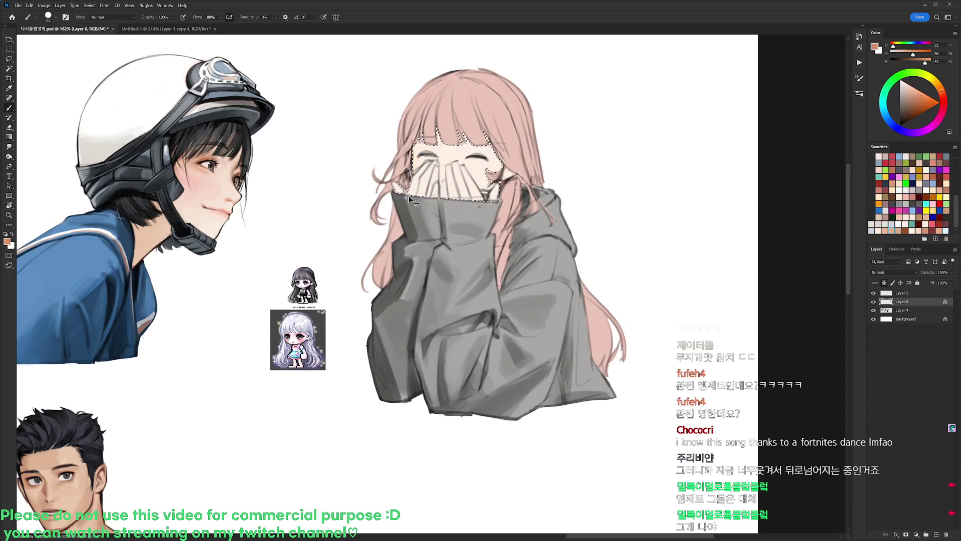
- Select the pink hair with the Magic Wand, switch back to the brush and sample the hair's base pink
{"action": "key", "text": "w"}
{"action": "left_click", "coordinate": [507, 125]}
{"action": "key", "text": "b"}
{"action": "key", "text": "d"}
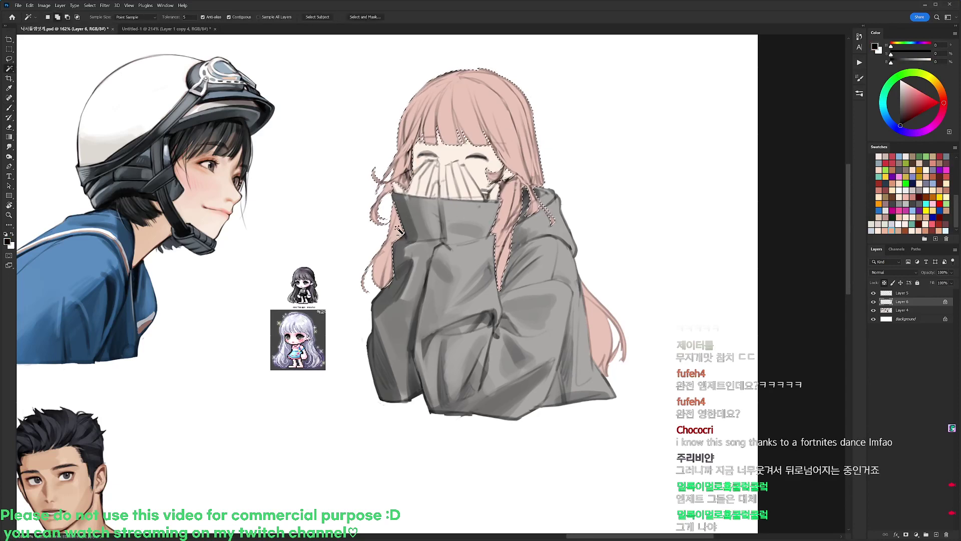
{"action": "left_click", "coordinate": [509, 119], "text": "alt"}
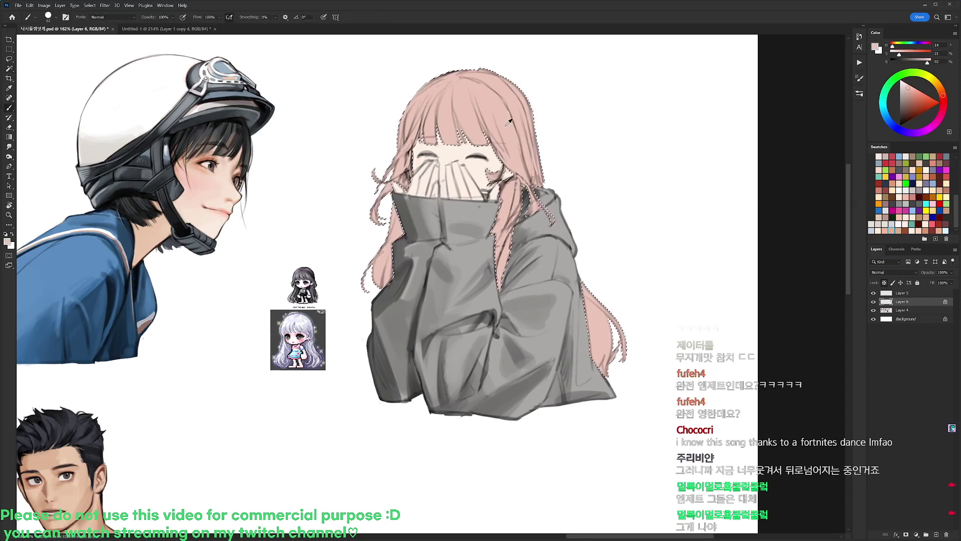
{"action": "left_click", "coordinate": [918, 100]}
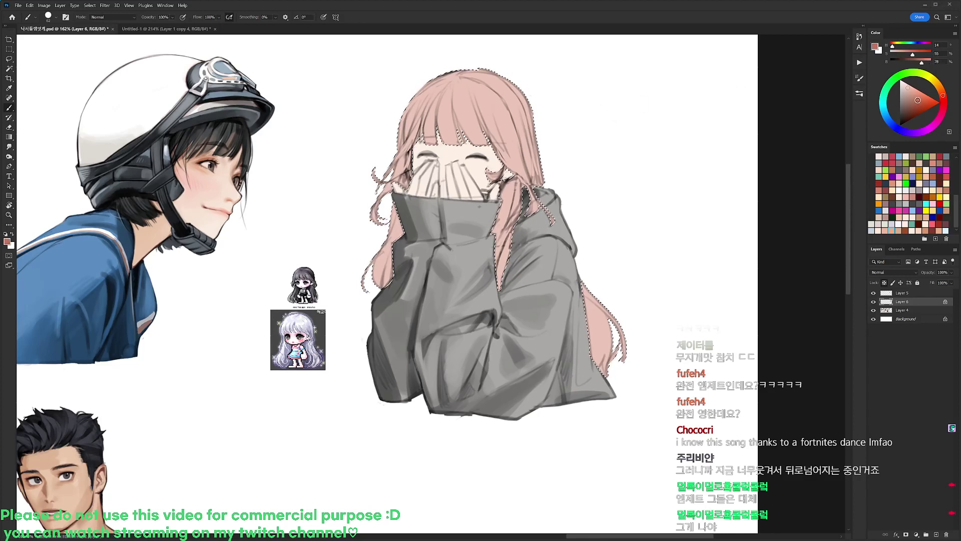
{"action": "left_click", "coordinate": [943, 101]}
{"action": "mouse_move", "coordinate": [417, 172]}
{"action": "left_mouse_down"}
{"action": "mouse_move", "coordinate": [403, 102]}
{"action": "mouse_move", "coordinate": [422, 80]}
{"action": "left_mouse_up"}
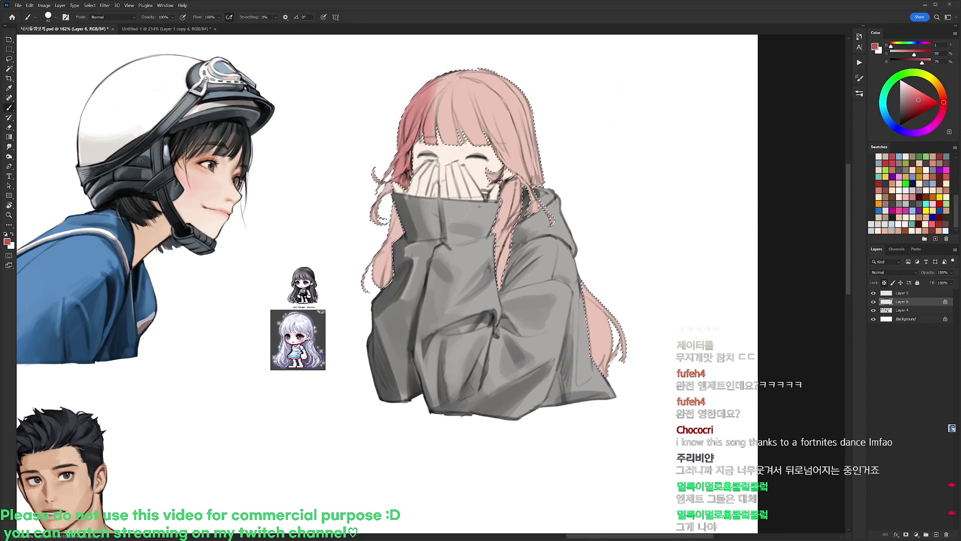
{"action": "key", "text": "ctrl+z"}
{"action": "key", "text": "ctrl+z"}
- Choose a less saturated rose, undo the test stroke, and shade the bangs, side locks and back hair with a slightly warmer hue
{"action": "left_click", "coordinate": [915, 98]}
{"action": "left_click_drag", "start_coordinate": [431, 82], "coordinate": [420, 134]}
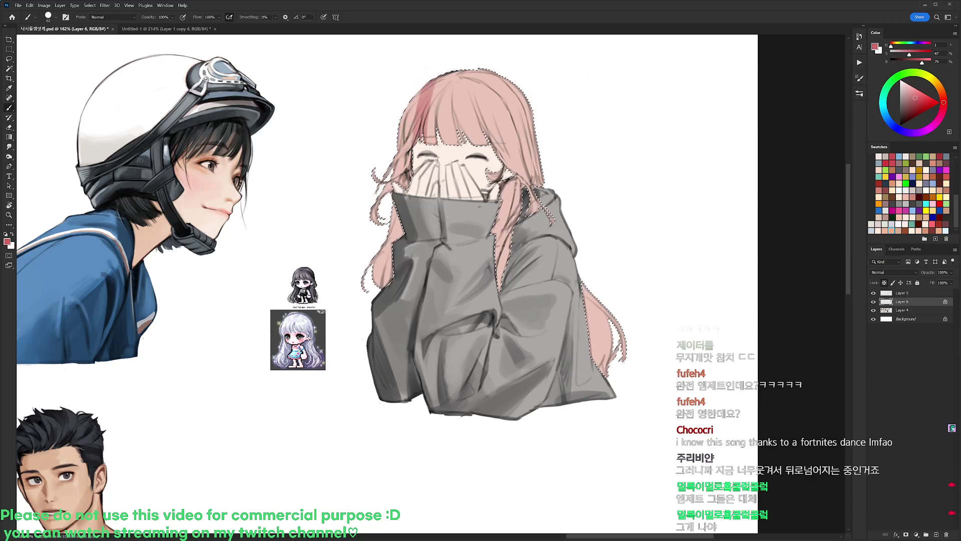
{"action": "key", "text": "ctrl+z"}
{"action": "left_click", "coordinate": [943, 99]}
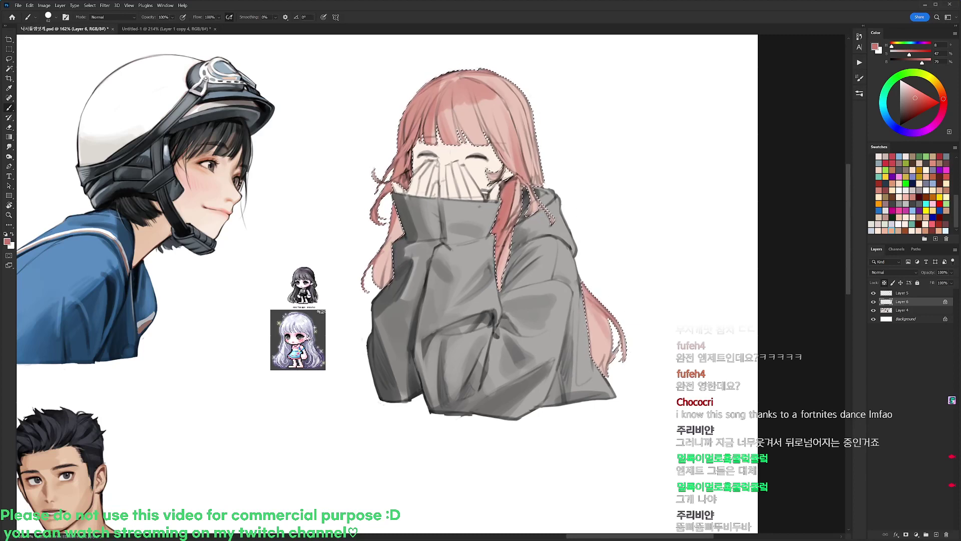
- Lighten the outer side of the hair with a pale peach tone, undoing the first, yellower attempt
{"action": "left_click", "coordinate": [511, 101], "text": "alt"}
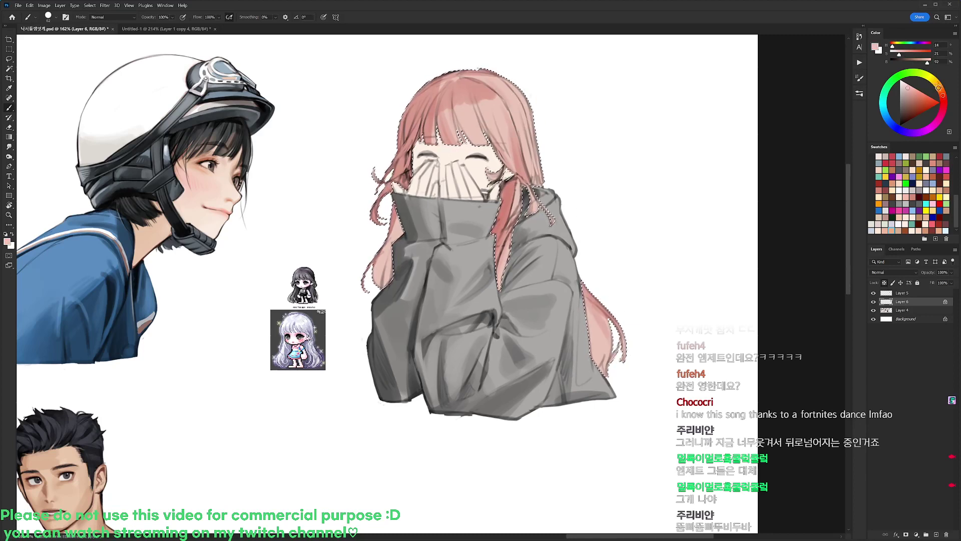
{"action": "left_click", "coordinate": [937, 84]}
{"action": "left_click", "coordinate": [906, 84]}
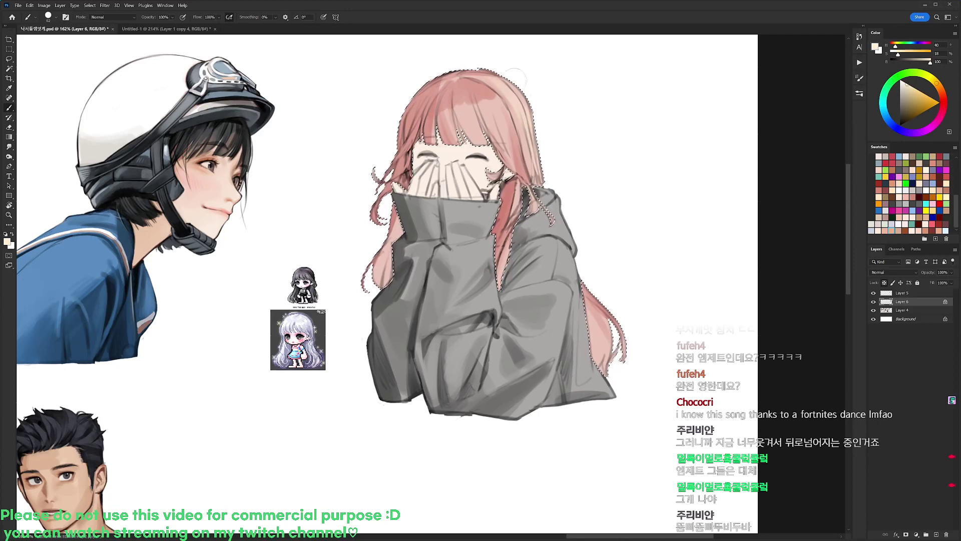
{"action": "key", "text": "ctrl+z"}
{"action": "left_click", "coordinate": [940, 88]}
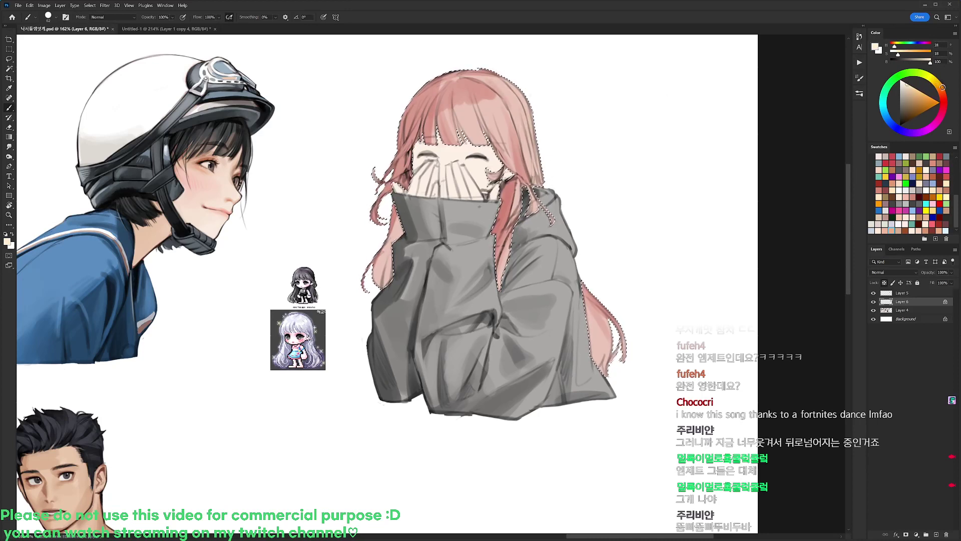
{"action": "left_click", "coordinate": [905, 83]}
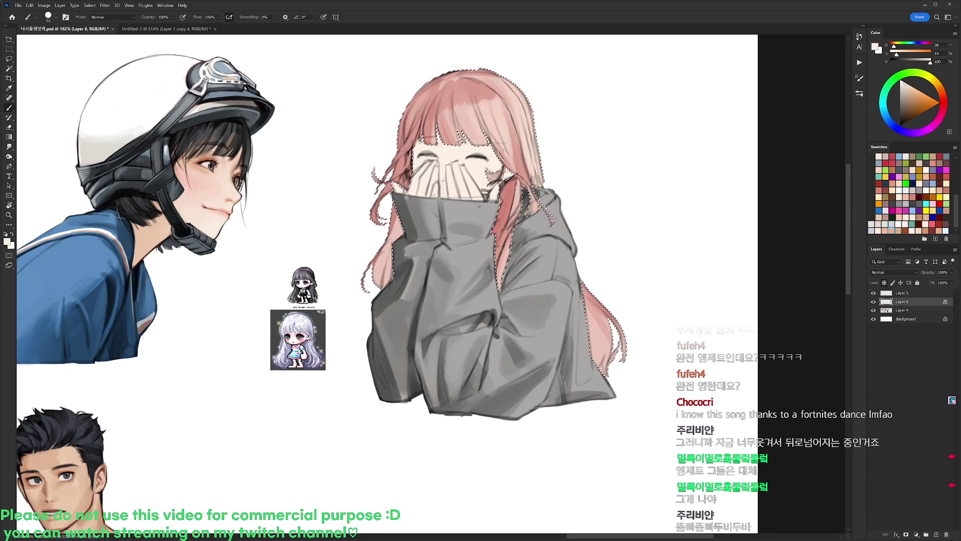
- Tint the hair with a pale mauve and blend the light outer strands with a sampled pale pink
{"action": "left_click", "coordinate": [436, 105], "text": "alt"}
{"action": "left_click", "coordinate": [932, 126]}
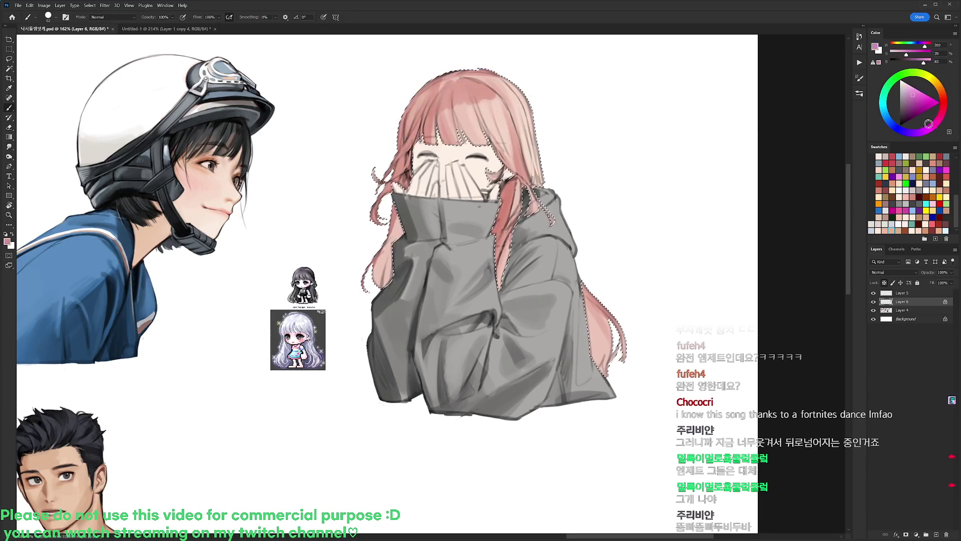
{"action": "left_click", "coordinate": [897, 54]}
{"action": "left_click_drag", "start_coordinate": [924, 62], "coordinate": [925, 62]}
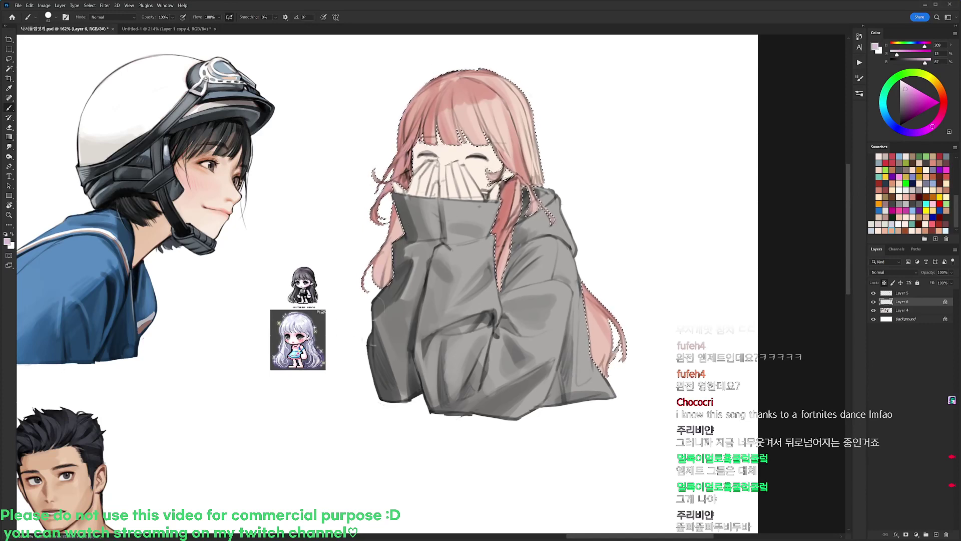
{"action": "left_click", "coordinate": [508, 119], "text": "alt"}
{"action": "left_click_drag", "start_coordinate": [506, 85], "coordinate": [522, 131]}
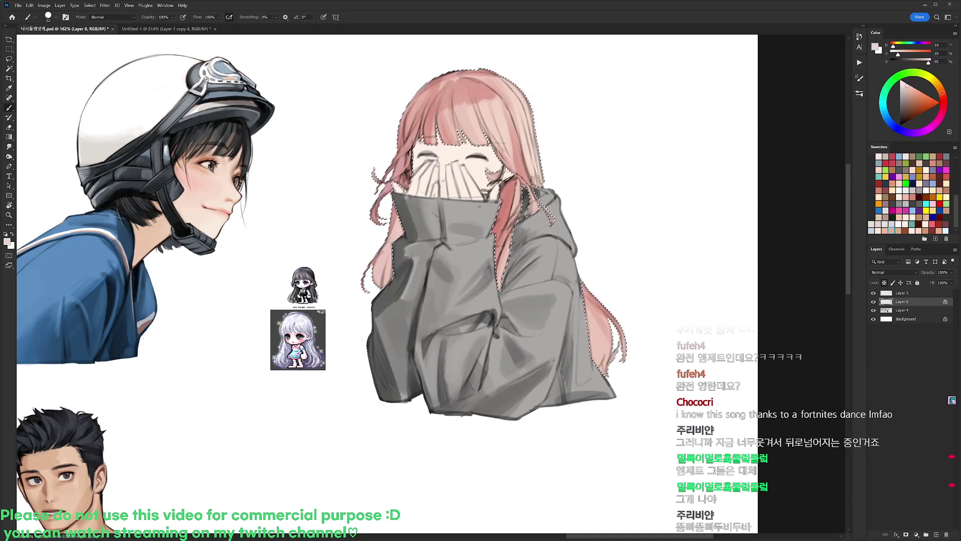
- Select the face and hands with the Magic Wand and start shading the skin beneath the bangs in a peach tone
{"action": "key", "text": "w"}
{"action": "left_click", "coordinate": [467, 182]}
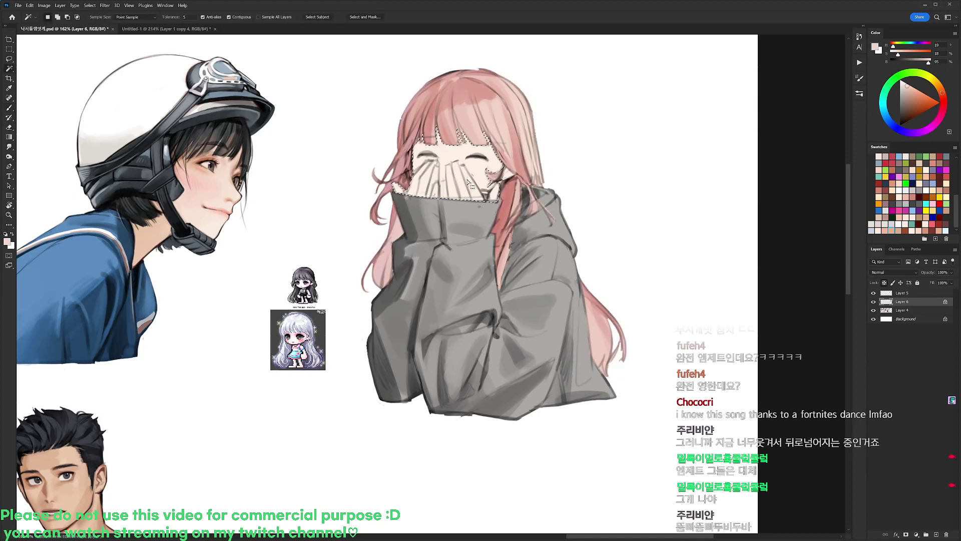
{"action": "key", "text": "b"}
{"action": "left_click", "coordinate": [917, 92]}
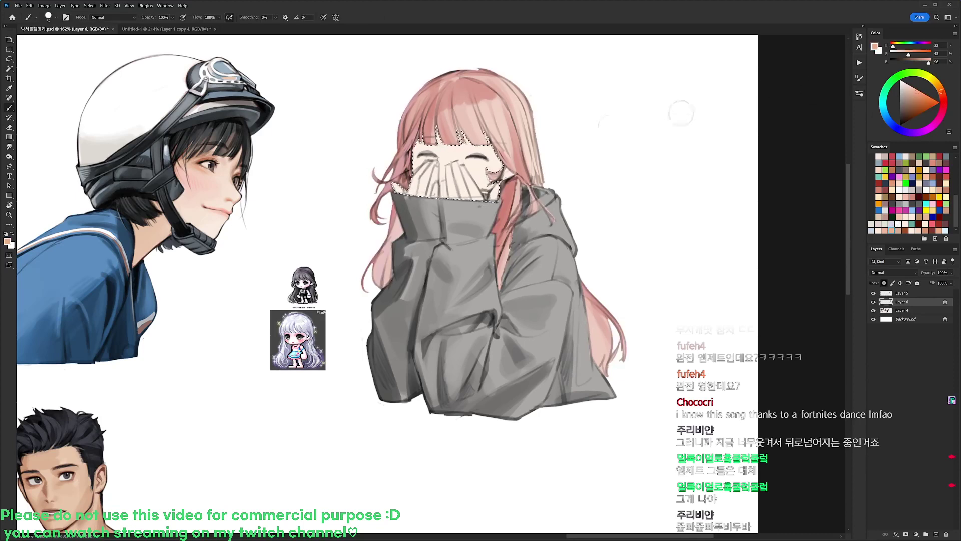
{"action": "left_click_drag", "start_coordinate": [414, 149], "coordinate": [426, 154]}
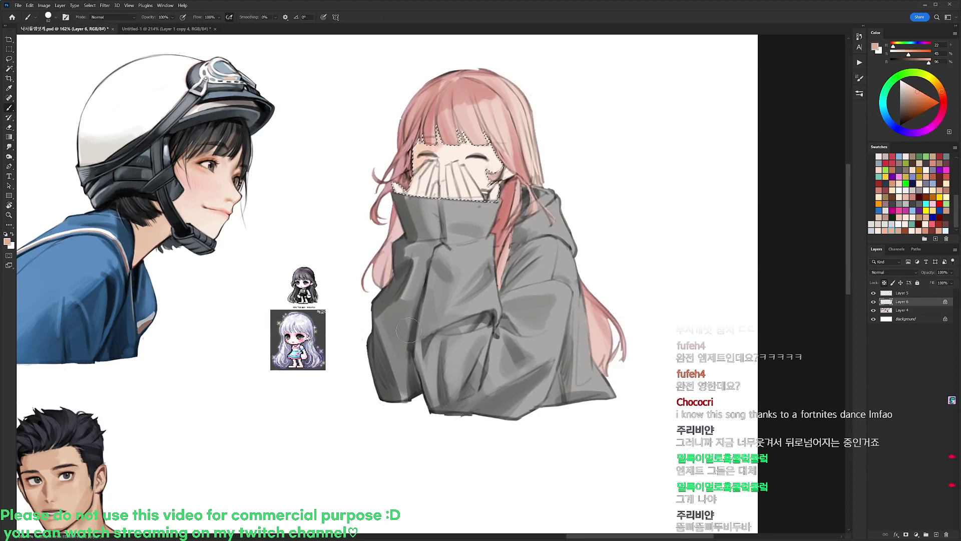
- Deepen the skin shadows on the face and hands with a darker peach tone and clear the selection
{"action": "left_click", "coordinate": [919, 96]}
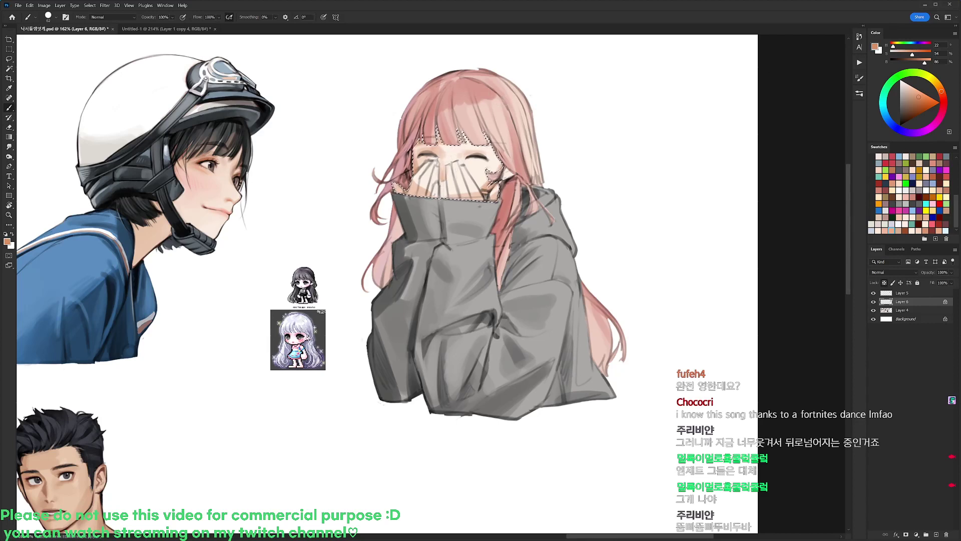
{"action": "key", "text": "ctrl+d"}
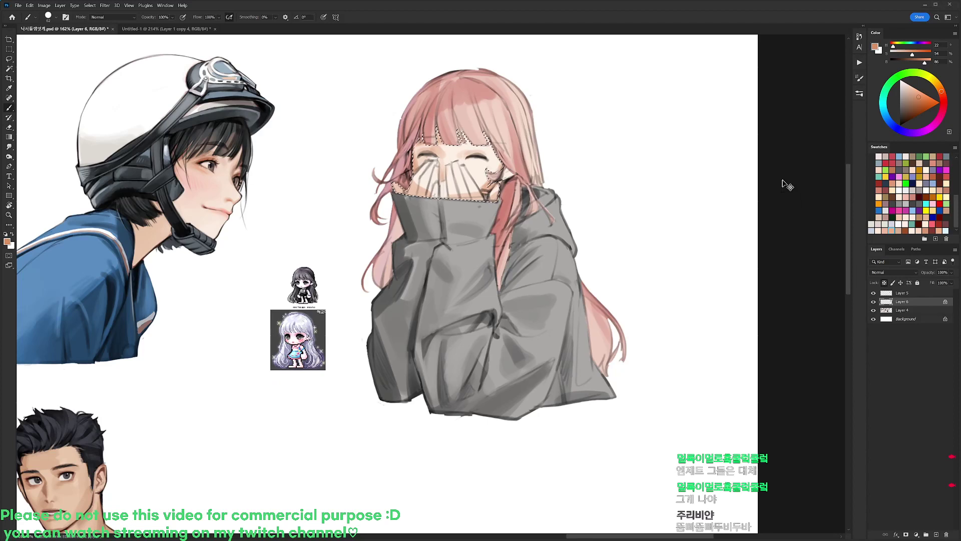
- Choose a very light grey and brighten the hood, back and outer upper sleeve of the hoodie
{"action": "left_click", "coordinate": [552, 257], "text": "alt"}
{"action": "left_click_drag", "start_coordinate": [908, 91], "coordinate": [900, 86]}
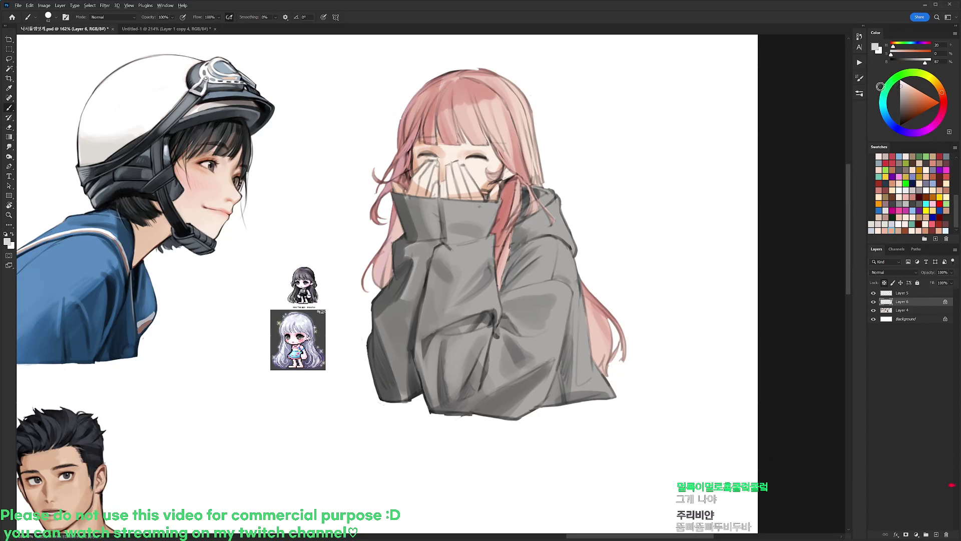
{"action": "mouse_move", "coordinate": [557, 198]}
{"action": "left_mouse_down"}
{"action": "mouse_move", "coordinate": [567, 237]}
{"action": "mouse_move", "coordinate": [545, 196]}
{"action": "left_mouse_up"}
{"action": "mouse_move", "coordinate": [553, 232]}
{"action": "left_mouse_down"}
{"action": "mouse_move", "coordinate": [532, 225]}
{"action": "mouse_move", "coordinate": [566, 276]}
{"action": "mouse_move", "coordinate": [551, 274]}
{"action": "mouse_move", "coordinate": [577, 294]}
{"action": "mouse_move", "coordinate": [583, 373]}
{"action": "mouse_move", "coordinate": [600, 391]}
{"action": "left_mouse_up"}
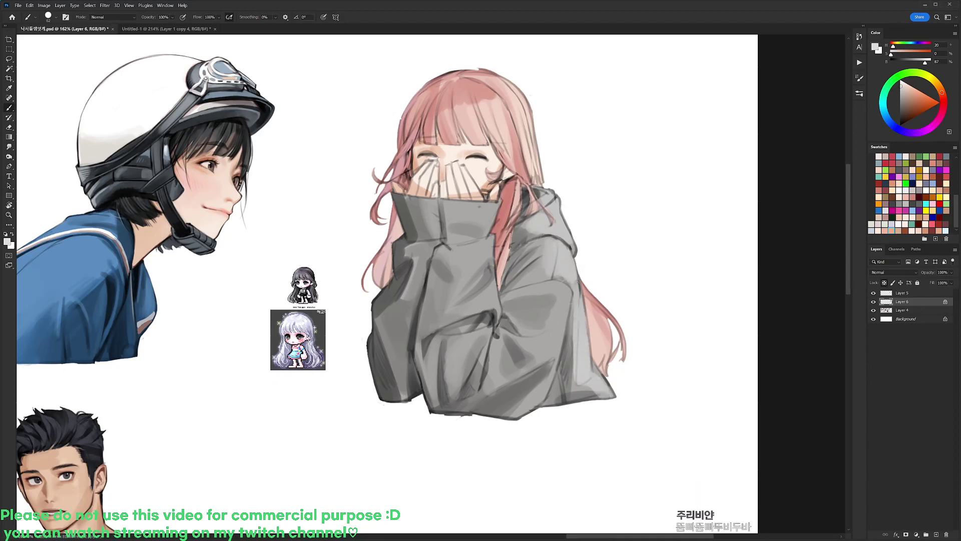
{"action": "mouse_move", "coordinate": [568, 287]}
{"action": "left_mouse_down"}
{"action": "mouse_move", "coordinate": [540, 352]}
{"action": "mouse_move", "coordinate": [523, 356]}
{"action": "left_mouse_up"}
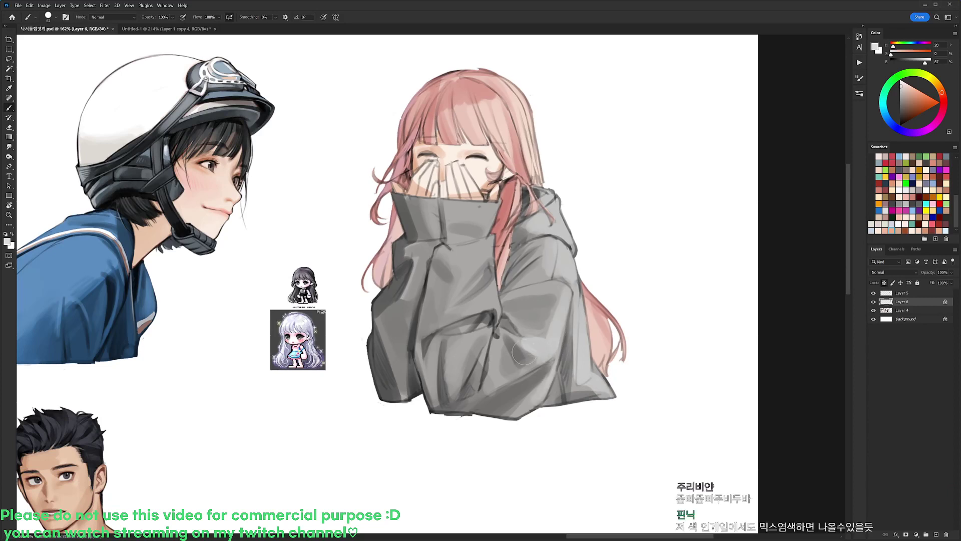
- Add light grey highlights along the folds of the front sleeve and the raised cuff
{"action": "left_click_drag", "start_coordinate": [495, 338], "coordinate": [489, 394]}
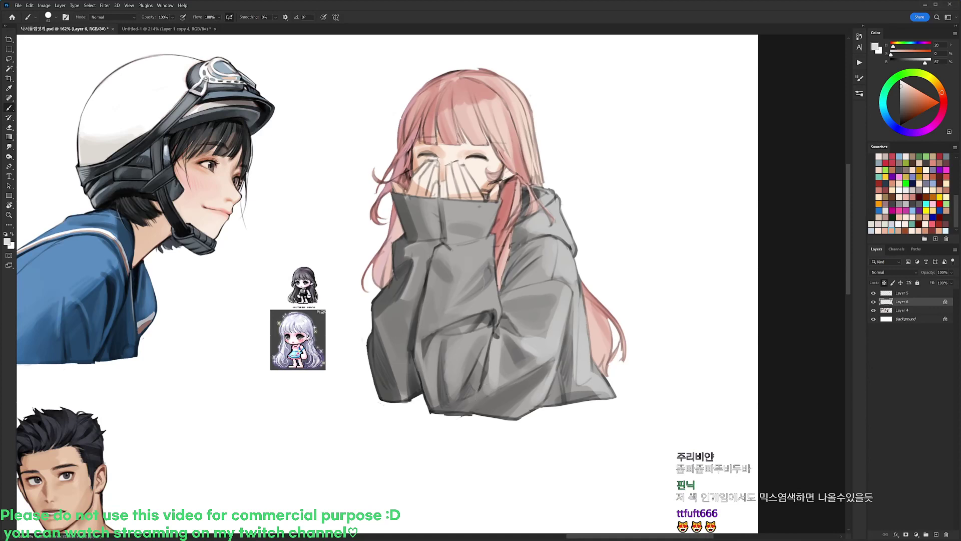
{"action": "mouse_move", "coordinate": [466, 294]}
{"action": "left_mouse_down"}
{"action": "mouse_move", "coordinate": [482, 252]}
{"action": "mouse_move", "coordinate": [454, 252]}
{"action": "mouse_move", "coordinate": [466, 262]}
{"action": "left_mouse_up"}
{"action": "left_click_drag", "start_coordinate": [485, 209], "coordinate": [493, 231]}
{"action": "left_click_drag", "start_coordinate": [495, 316], "coordinate": [453, 347]}
{"action": "left_click_drag", "start_coordinate": [456, 312], "coordinate": [484, 305]}
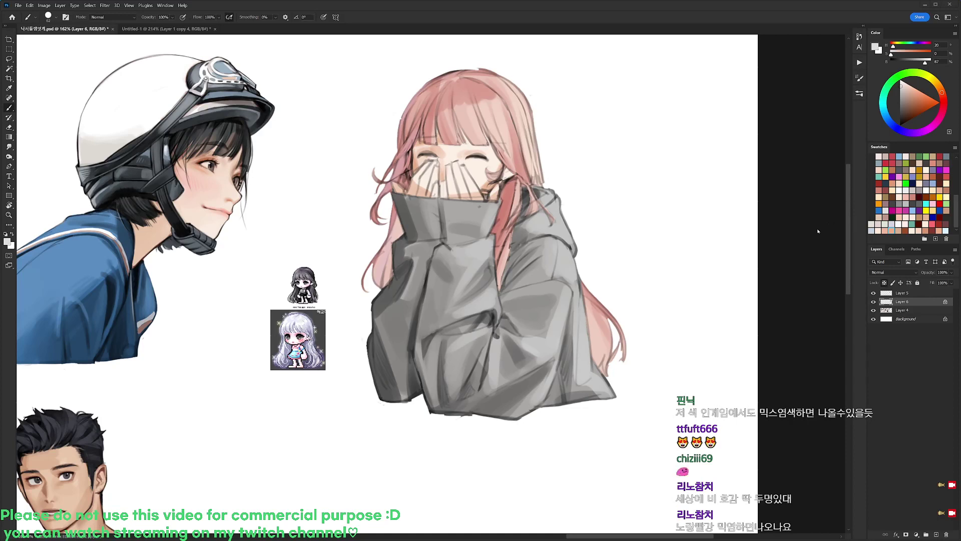
- Lock the transparent pixels of the line-art layer and recolor its lines with a dark muted red swatch
{"action": "left_click", "coordinate": [910, 294]}
{"action": "left_click", "coordinate": [916, 297], "text": "alt"}
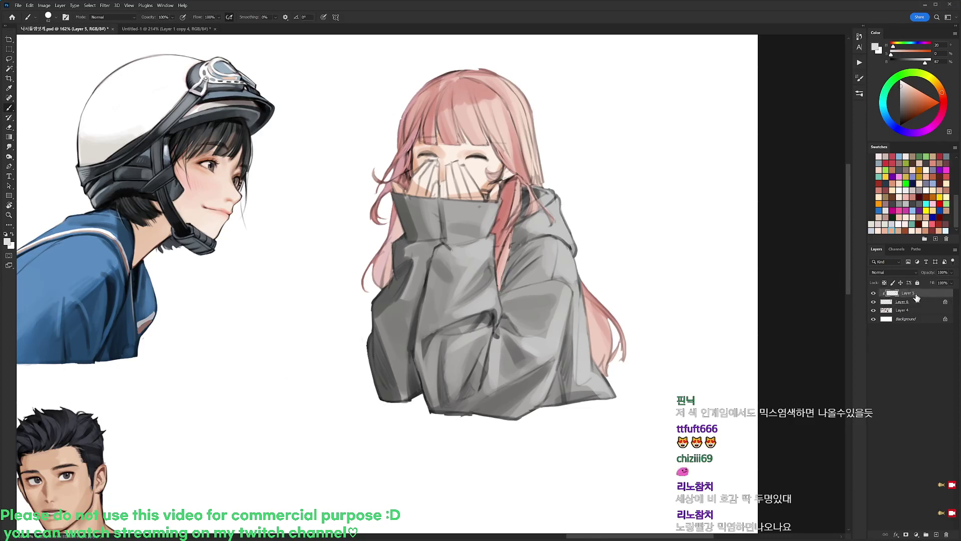
{"action": "left_click", "coordinate": [916, 297], "text": "alt"}
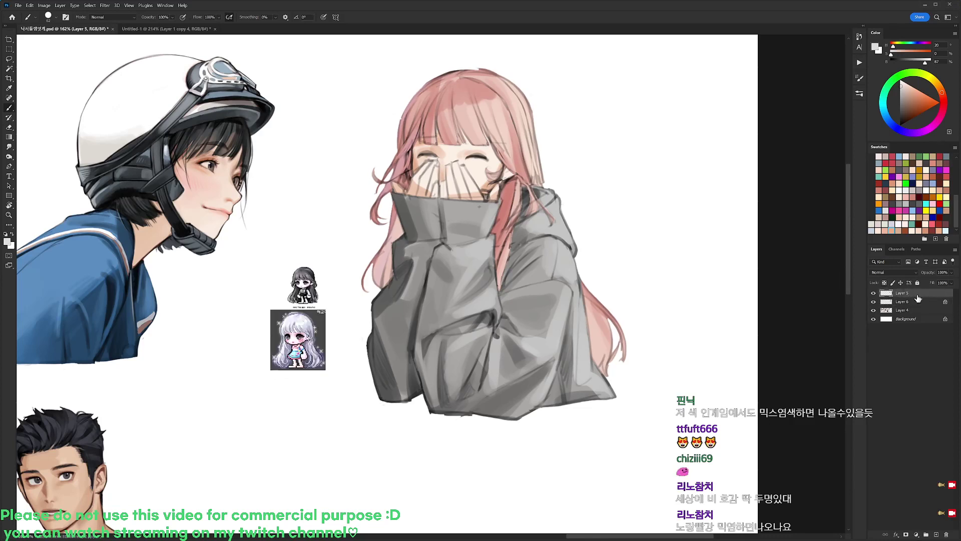
{"action": "left_click", "coordinate": [946, 162]}
{"action": "key", "text": "l"}
{"action": "mouse_move", "coordinate": [712, 248]}
{"action": "left_mouse_down"}
{"action": "mouse_move", "coordinate": [714, 281]}
{"action": "mouse_move", "coordinate": [373, 421]}
{"action": "mouse_move", "coordinate": [457, 38]}
{"action": "mouse_move", "coordinate": [713, 197]}
{"action": "left_mouse_up"}
{"action": "key", "text": "ctrl+d"}
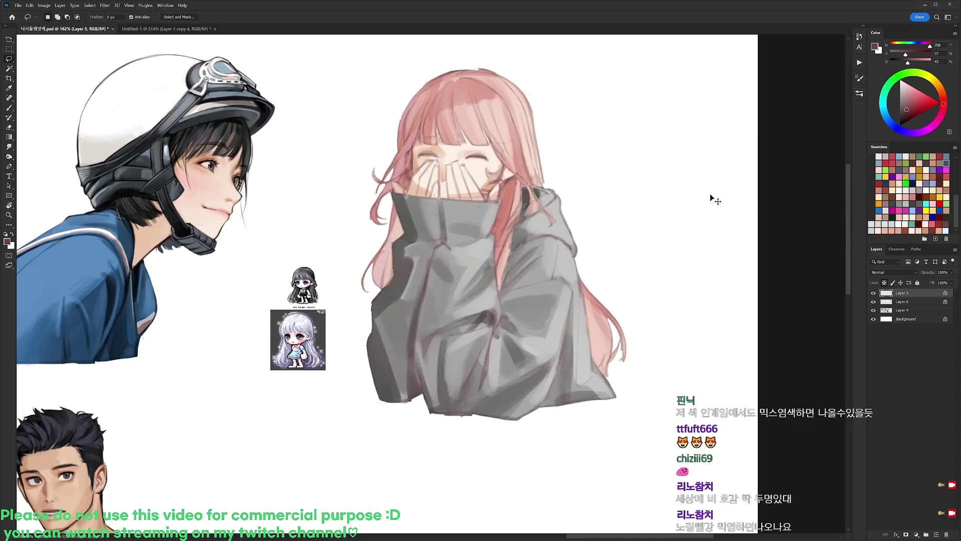
- Set the line-art layer's blend mode to Linear Burn and merge it down into the color layer
{"action": "left_click", "coordinate": [893, 272]}
{"action": "left_click", "coordinate": [891, 316]}
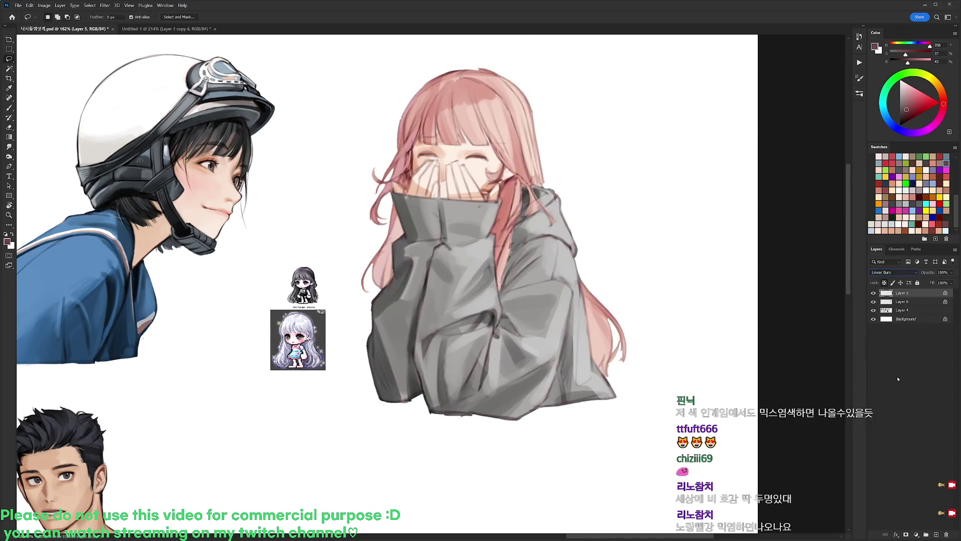
{"action": "left_click", "coordinate": [899, 379]}
{"action": "left_click", "coordinate": [920, 295]}
{"action": "key", "text": "ctrl+e"}
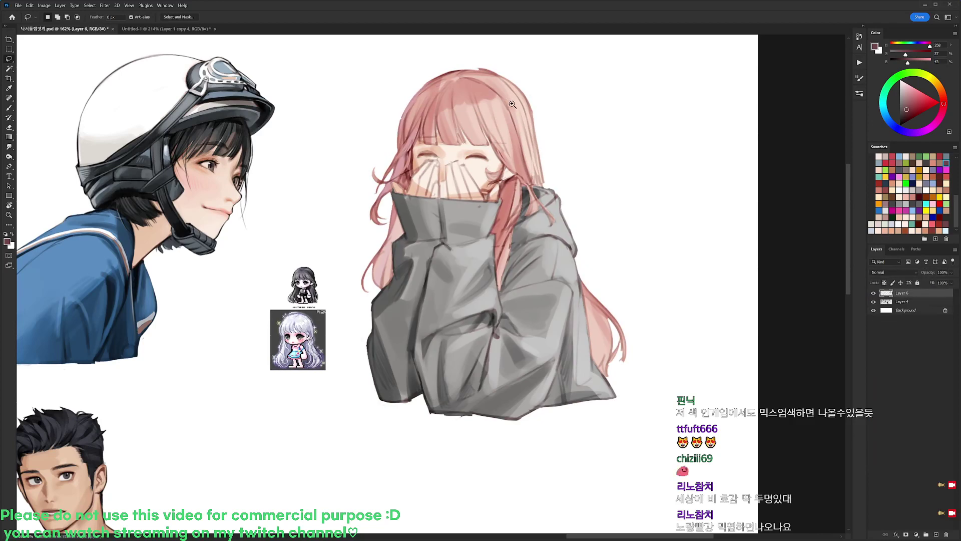
- Choose a smaller hard round brush preset and start refining the cuff's outer edge with sampled light greys
{"action": "left_click_drag", "start_coordinate": [512, 104], "coordinate": [537, 109]}
{"action": "left_click_drag", "start_coordinate": [538, 109], "coordinate": [554, 125]}
{"action": "key", "text": "b"}
{"action": "key", "text": "d"}
{"action": "right_click", "coordinate": [563, 153]}
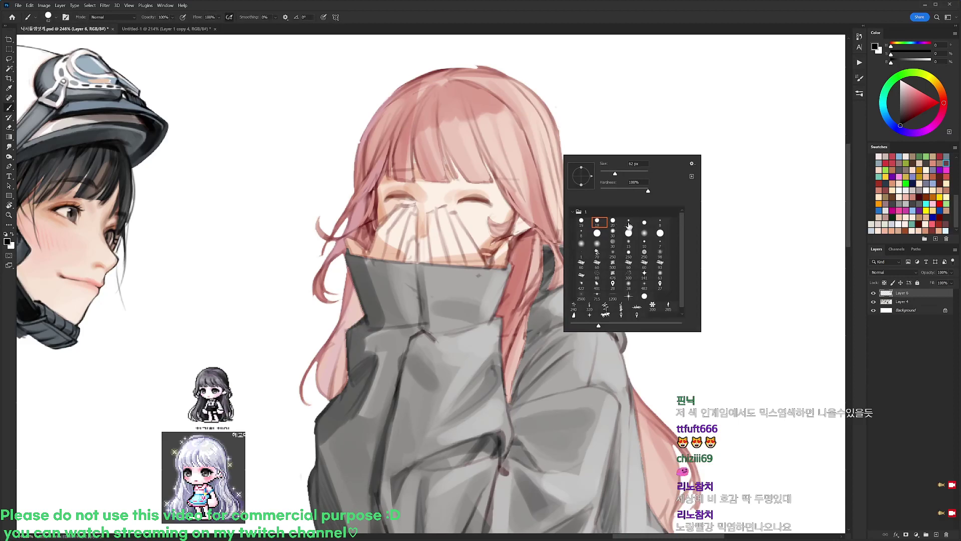
{"action": "left_click", "coordinate": [628, 223]}
{"action": "left_click", "coordinate": [598, 222]}
{"action": "left_click", "coordinate": [506, 302]}
{"action": "left_click_drag", "start_coordinate": [506, 303], "coordinate": [545, 223]}
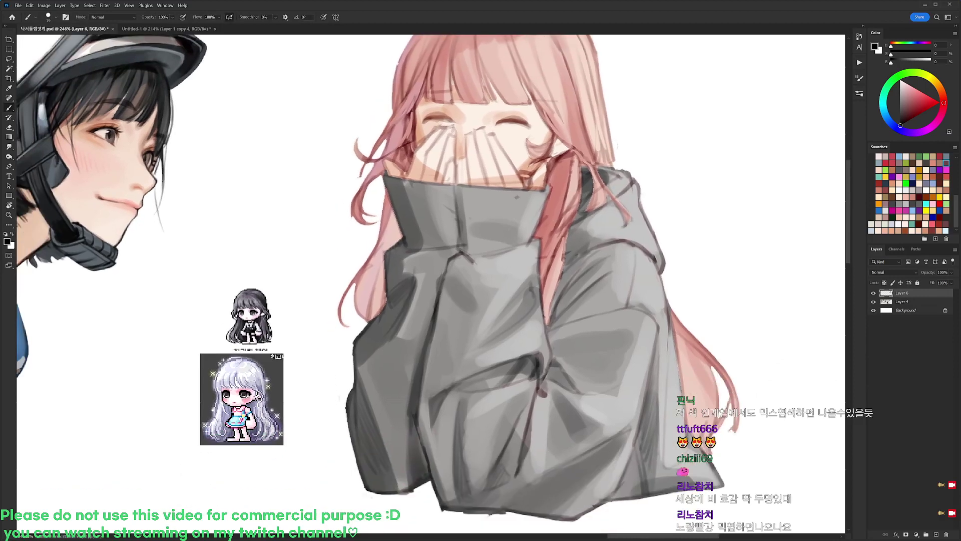
{"action": "left_click", "coordinate": [516, 209], "text": "alt"}
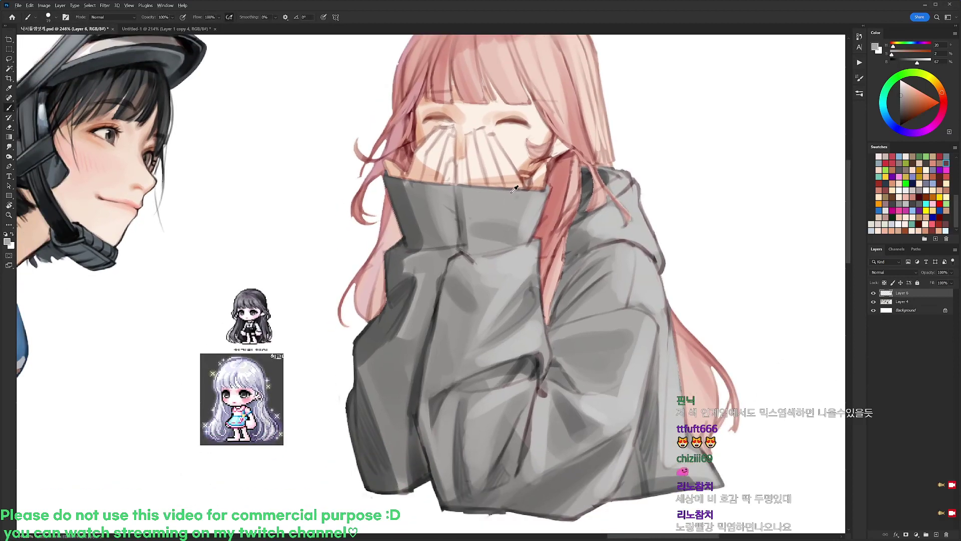
{"action": "left_click_drag", "start_coordinate": [559, 232], "coordinate": [569, 213]}
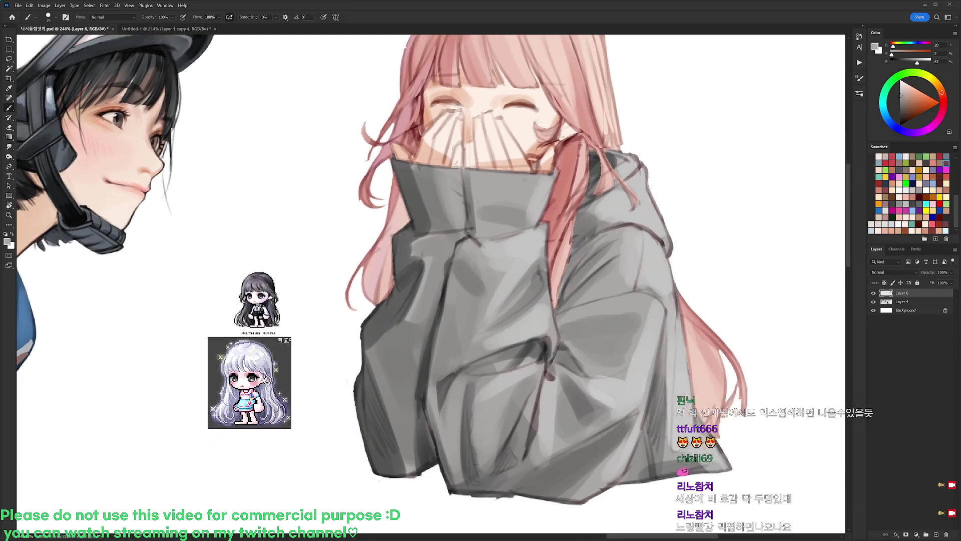
{"action": "left_click", "coordinate": [539, 194], "text": "alt"}
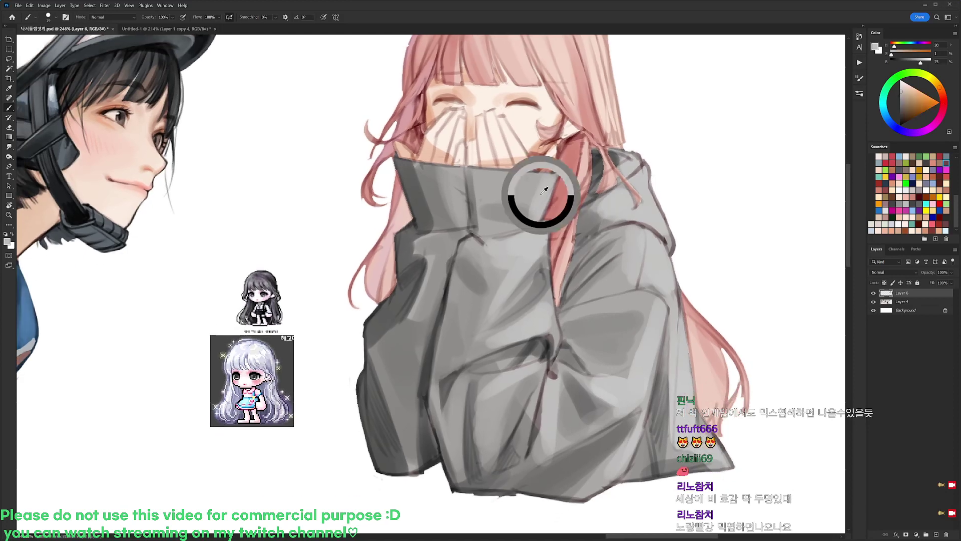
- Clean up the cuff's central fold and its lower end by painting over the sketch lines with sampled greys
{"action": "left_click", "coordinate": [477, 195], "text": "alt"}
{"action": "left_click_drag", "start_coordinate": [477, 183], "coordinate": [472, 226]}
{"action": "left_click", "coordinate": [470, 211], "text": "alt"}
{"action": "left_click", "coordinate": [476, 196], "text": "alt"}
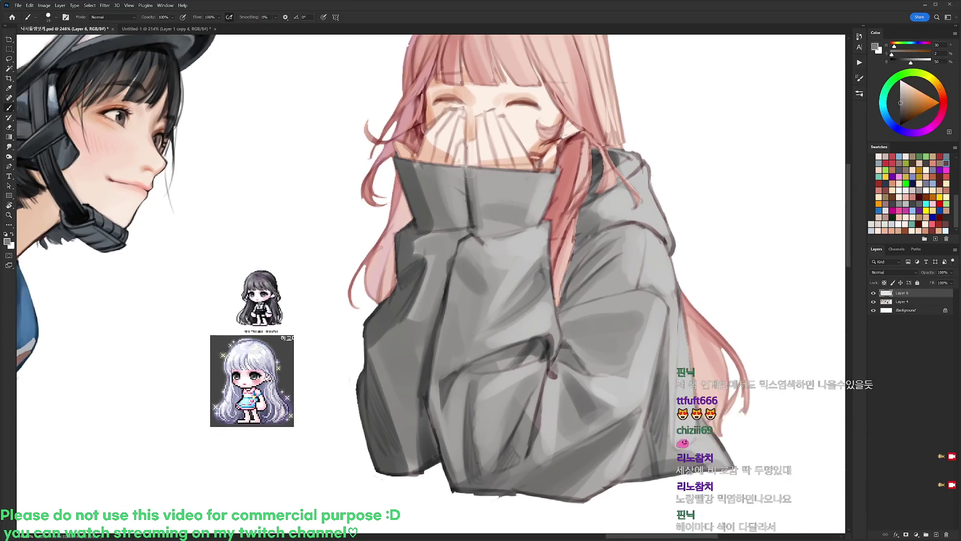
{"action": "left_click", "coordinate": [473, 223], "text": "alt"}
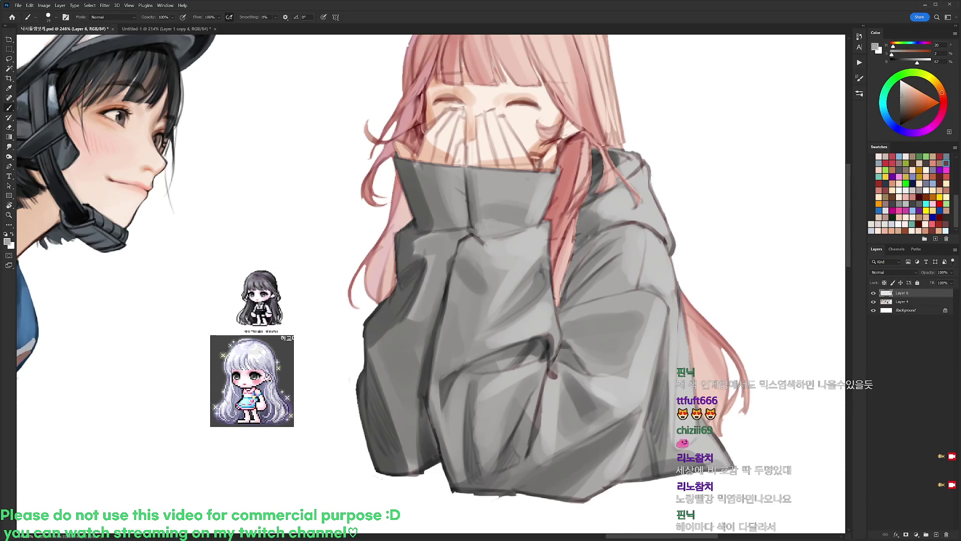
{"action": "mouse_move", "coordinate": [477, 221]}
{"action": "left_mouse_down"}
{"action": "mouse_move", "coordinate": [469, 231]}
{"action": "mouse_move", "coordinate": [483, 243]}
{"action": "mouse_move", "coordinate": [468, 221]}
{"action": "mouse_move", "coordinate": [470, 231]}
{"action": "left_mouse_up"}
{"action": "left_click", "coordinate": [470, 225], "text": "alt"}
{"action": "left_click", "coordinate": [473, 232], "text": "alt"}
{"action": "left_click", "coordinate": [475, 232], "text": "alt"}
- Redraw the cuff's central fold as a dark line and lighten the fabric beside it with sampled grey
{"action": "key", "text": "d"}
{"action": "left_click", "coordinate": [473, 220], "text": "alt"}
{"action": "left_click_drag", "start_coordinate": [469, 195], "coordinate": [471, 224]}
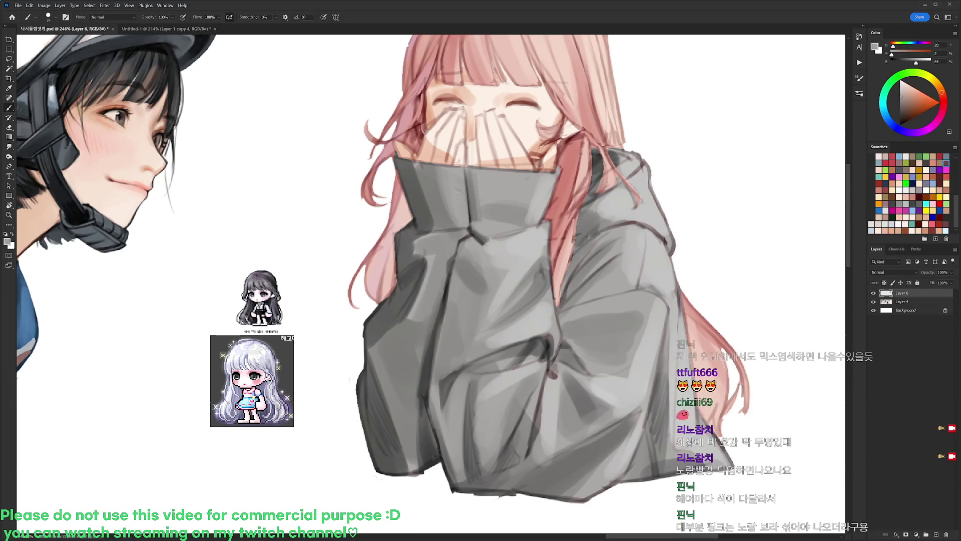
{"action": "key", "text": "d"}
{"action": "left_click_drag", "start_coordinate": [468, 185], "coordinate": [472, 225]}
{"action": "left_click", "coordinate": [543, 199], "text": "alt"}
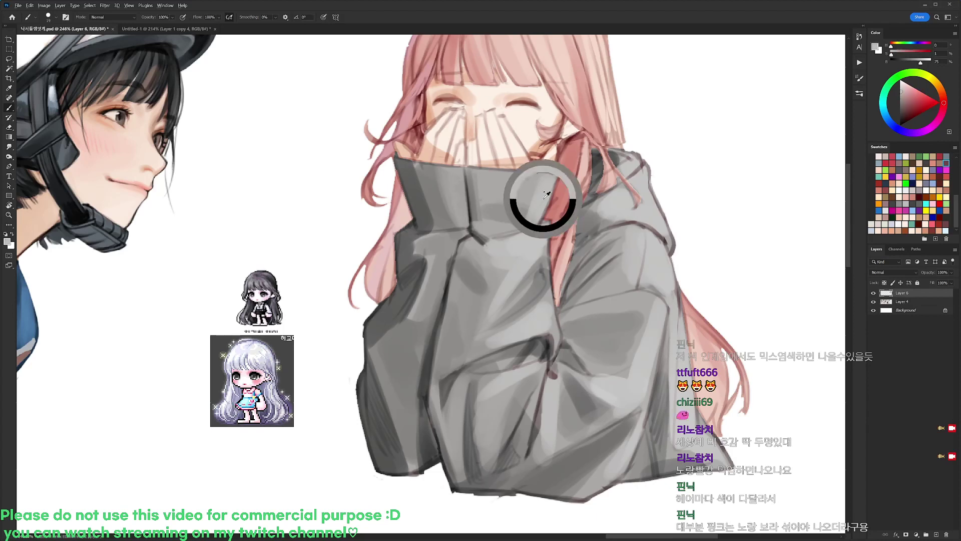
{"action": "mouse_move", "coordinate": [465, 182]}
{"action": "left_mouse_down"}
{"action": "mouse_move", "coordinate": [467, 223]}
{"action": "mouse_move", "coordinate": [455, 184]}
{"action": "left_mouse_up"}
{"action": "left_click_drag", "start_coordinate": [457, 220], "coordinate": [449, 180]}
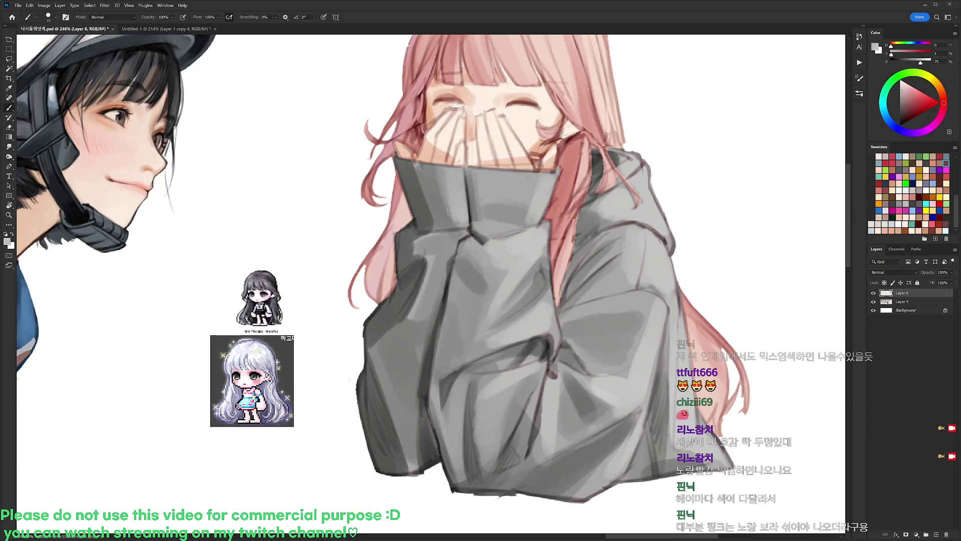
- Reshape and darken the crease directly below the cuff's central fold using black and sampled greys
{"action": "key", "text": "d"}
{"action": "mouse_move", "coordinate": [497, 221]}
{"action": "left_mouse_down"}
{"action": "mouse_move", "coordinate": [508, 202]}
{"action": "mouse_move", "coordinate": [471, 222]}
{"action": "mouse_move", "coordinate": [457, 265]}
{"action": "left_mouse_up"}
{"action": "left_click", "coordinate": [460, 248], "text": "alt"}
{"action": "key", "text": "d"}
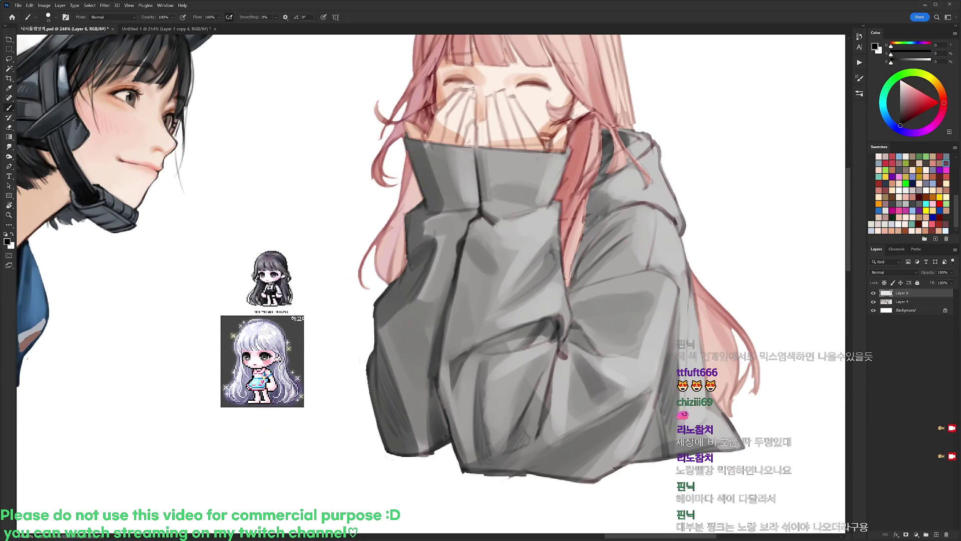
{"action": "left_click", "coordinate": [493, 226], "text": "alt"}
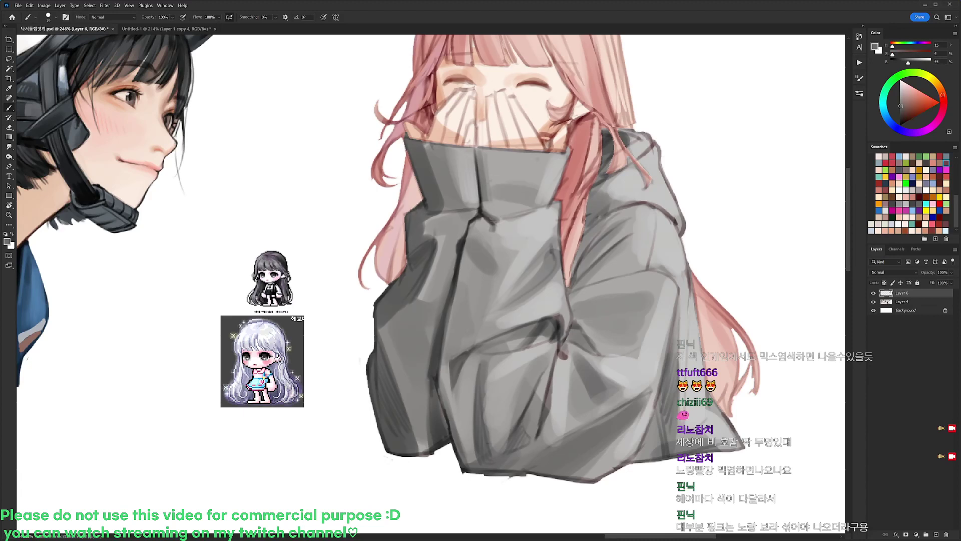
{"action": "left_click", "coordinate": [498, 228], "text": "alt"}
{"action": "key", "text": "d"}
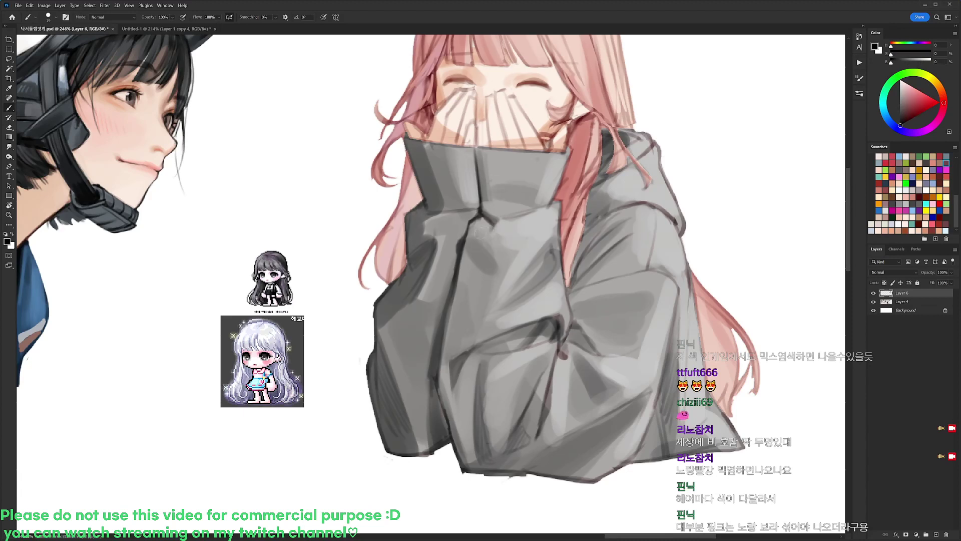
{"action": "left_click", "coordinate": [477, 237], "text": "alt"}
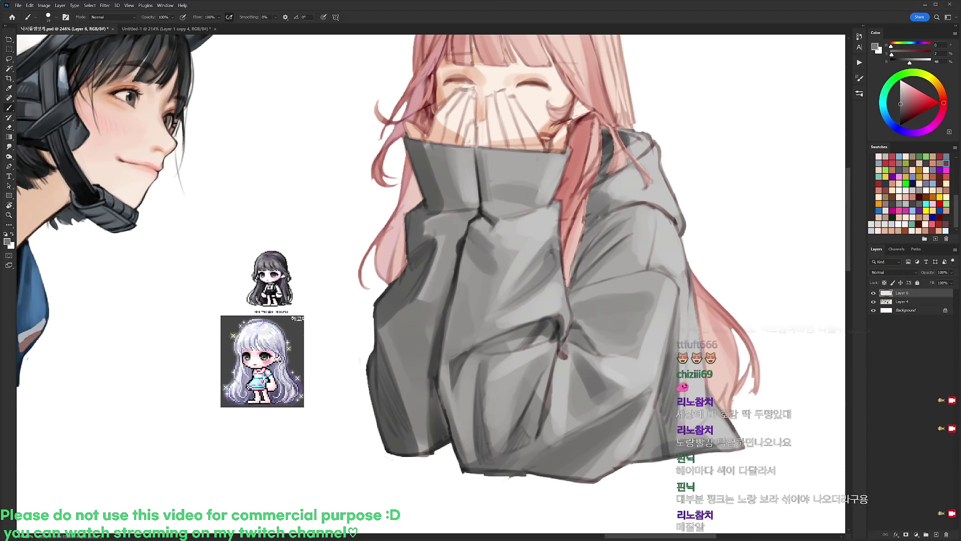
- Blend the shadow on the upper front sleeve below the crease with sampled mid greys
{"action": "left_click", "coordinate": [498, 252], "text": "alt"}
{"action": "left_click", "coordinate": [475, 245], "text": "alt"}
{"action": "left_click", "coordinate": [488, 260], "text": "alt"}
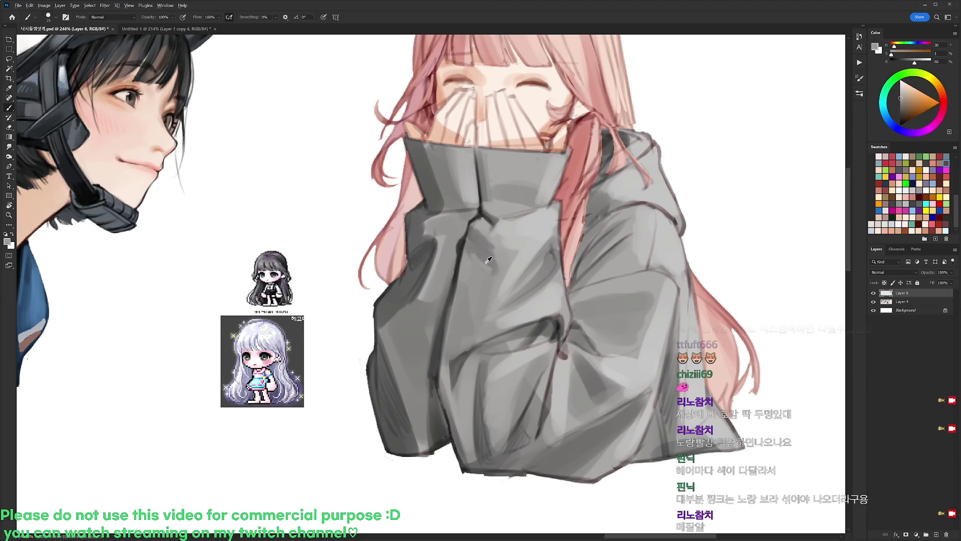
{"action": "left_click", "coordinate": [488, 270], "text": "alt"}
{"action": "left_click_drag", "start_coordinate": [524, 246], "coordinate": [488, 245]}
{"action": "mouse_move", "coordinate": [537, 237]}
{"action": "left_mouse_down"}
{"action": "mouse_move", "coordinate": [496, 236]}
{"action": "mouse_move", "coordinate": [521, 236]}
{"action": "left_mouse_up"}
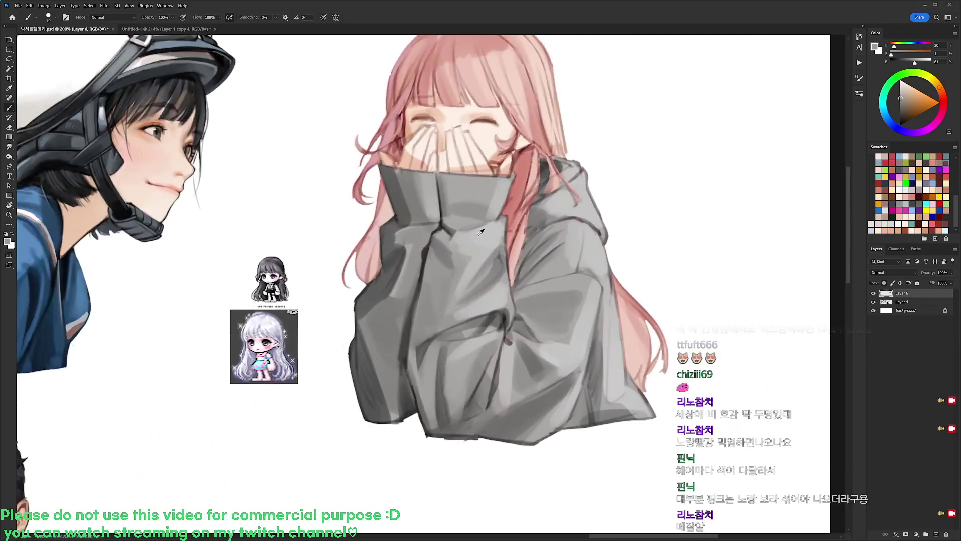
- Smooth the folds of the upper front sleeve and touch up the cuff edge beside the hair with sampled tones
{"action": "left_click", "coordinate": [449, 249], "text": "alt"}
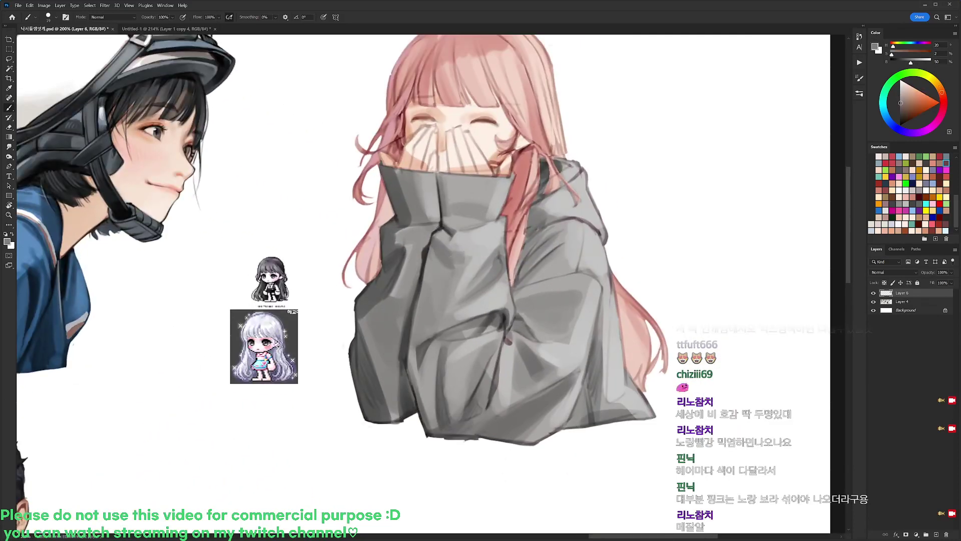
{"action": "left_click", "coordinate": [479, 257], "text": "alt"}
{"action": "scroll", "coordinate": [479, 257], "scroll_direction": "down", "scroll_amount": 1}
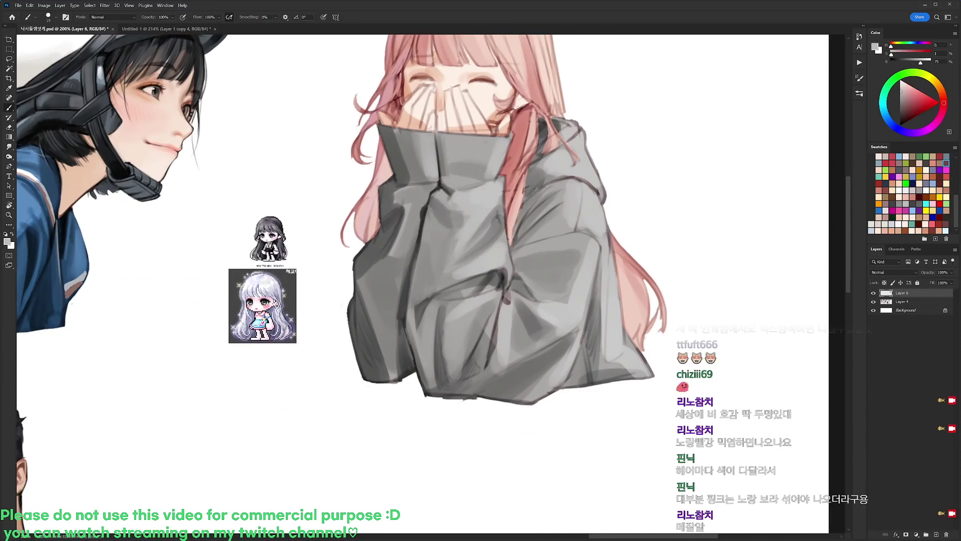
{"action": "left_click", "coordinate": [483, 198], "text": "alt"}
{"action": "left_click", "coordinate": [507, 171], "text": "alt"}
{"action": "left_click", "coordinate": [501, 175], "text": "alt"}
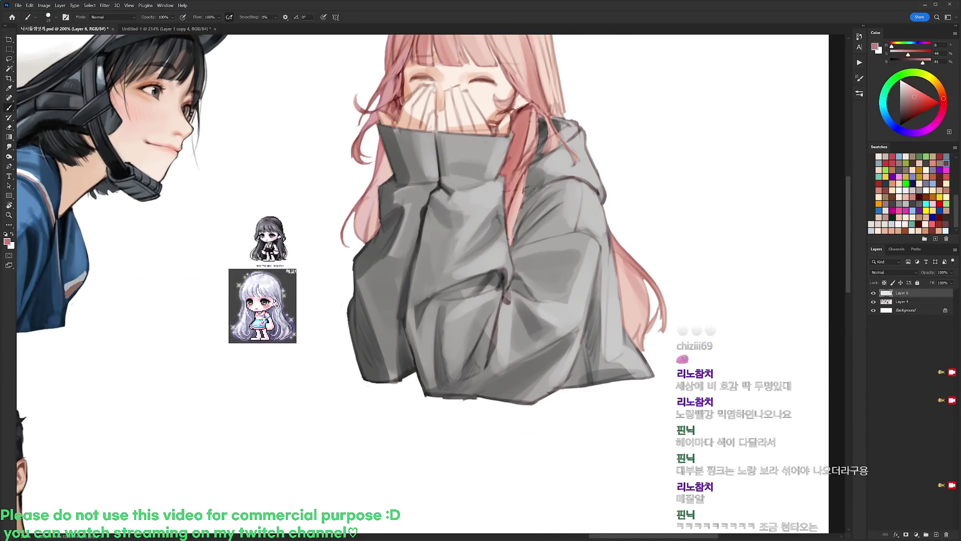
{"action": "key", "text": "d"}
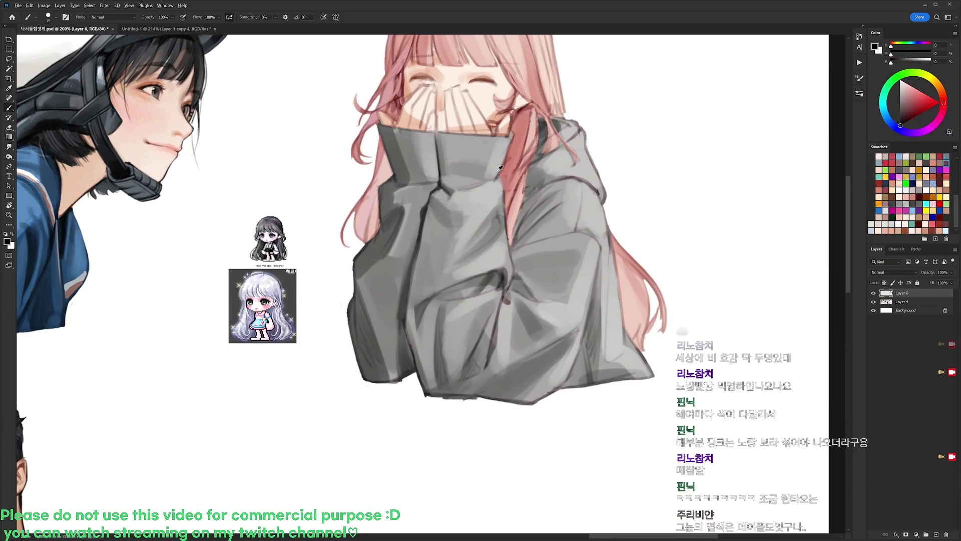
{"action": "left_click", "coordinate": [498, 172], "text": "alt"}
- Blend the shadow shapes in the middle of the front sleeve with sampled light and mid greys
{"action": "left_click", "coordinate": [474, 236], "text": "alt"}
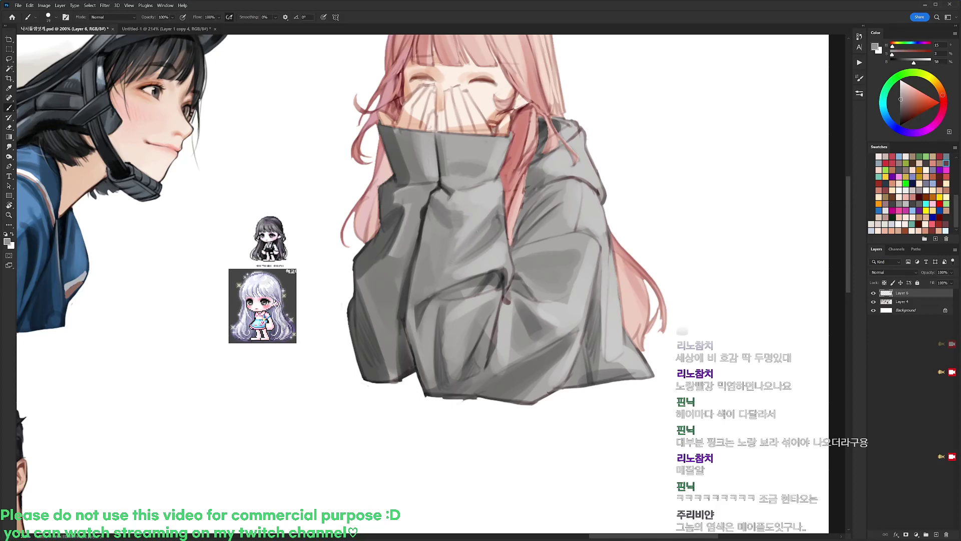
{"action": "left_click", "coordinate": [466, 245], "text": "alt"}
{"action": "left_click", "coordinate": [449, 252], "text": "alt"}
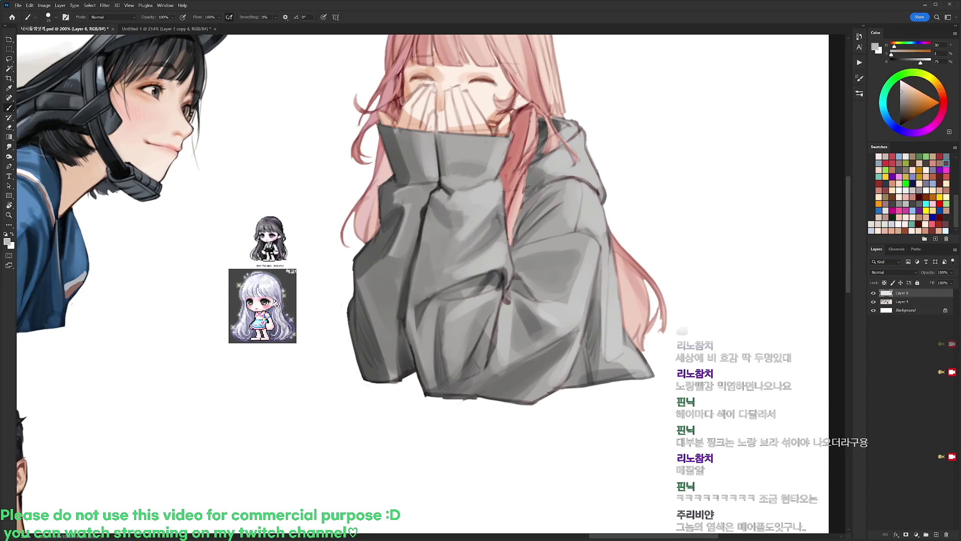
{"action": "left_click", "coordinate": [475, 225], "text": "alt"}
{"action": "left_click", "coordinate": [453, 232], "text": "alt"}
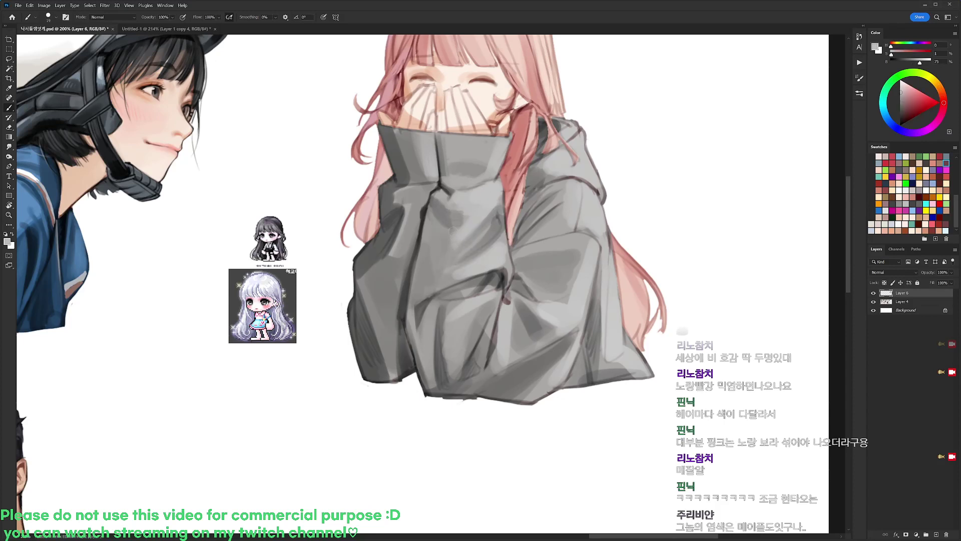
- Smooth the front sleeve's folds along the edge beside the hair and above the elbow crease with sampled greys
{"action": "left_click", "coordinate": [477, 208], "text": "alt"}
{"action": "left_click", "coordinate": [492, 222], "text": "alt"}
{"action": "left_click", "coordinate": [491, 203], "text": "alt"}
{"action": "left_click", "coordinate": [496, 228], "text": "alt"}
{"action": "left_click_drag", "start_coordinate": [503, 232], "coordinate": [502, 215]}
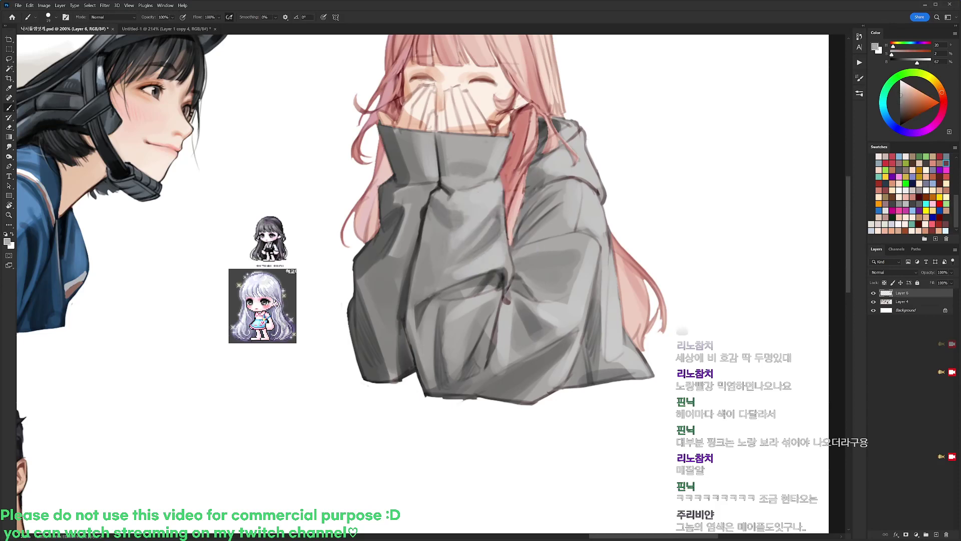
{"action": "left_click", "coordinate": [496, 193], "text": "alt"}
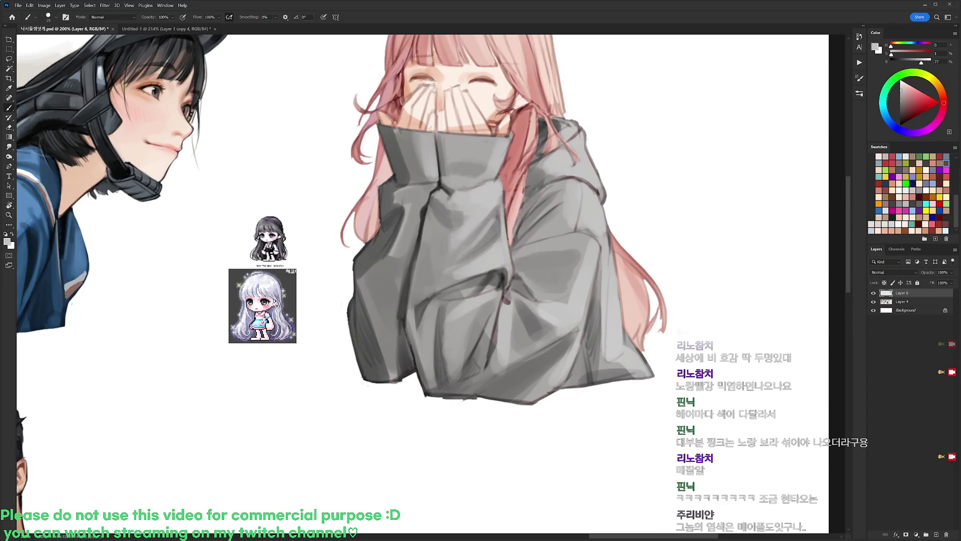
{"action": "left_click", "coordinate": [488, 253], "text": "alt"}
{"action": "left_click", "coordinate": [457, 259], "text": "alt"}
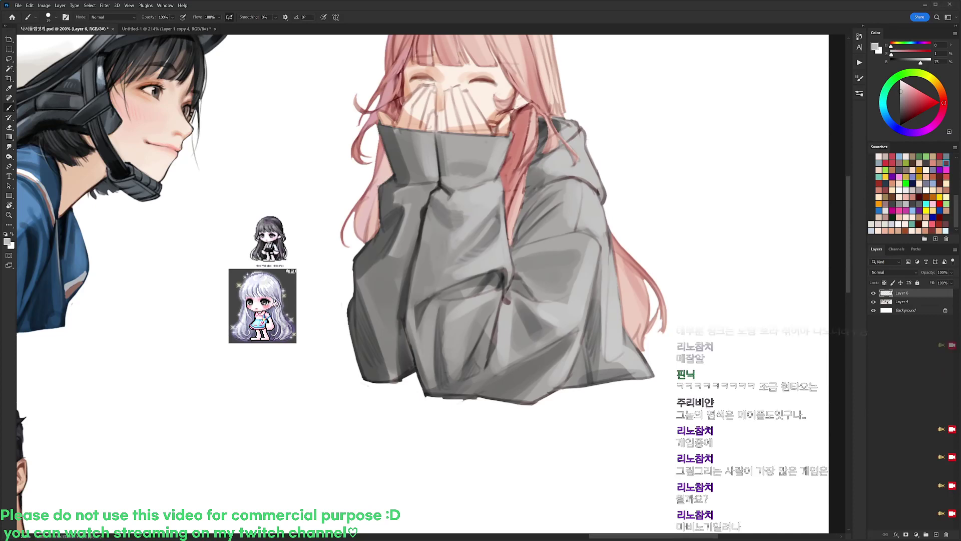
- Redraw the front sleeve's outline beside the pink hair as a thin dark line and clean its edge with sampled grey
{"action": "key", "text": "d"}
{"action": "left_click", "coordinate": [504, 227], "text": "alt"}
{"action": "key", "text": "d"}
{"action": "left_click_drag", "start_coordinate": [503, 198], "coordinate": [504, 215]}
{"action": "right_click", "coordinate": [523, 161]}
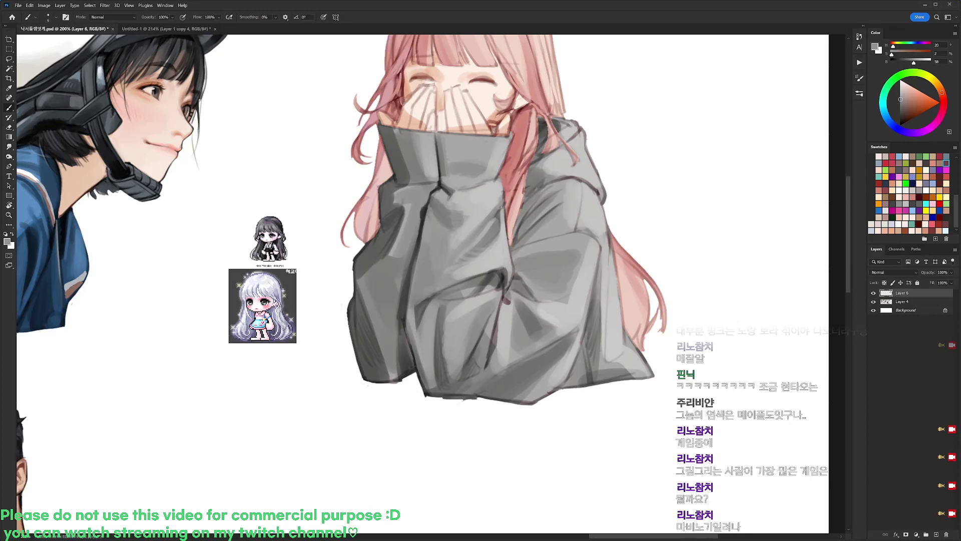
{"action": "key", "text": "d"}
{"action": "mouse_move", "coordinate": [503, 181]}
{"action": "left_mouse_down"}
{"action": "mouse_move", "coordinate": [505, 203]}
{"action": "mouse_move", "coordinate": [526, 160]}
{"action": "left_mouse_up"}
{"action": "left_click", "coordinate": [508, 181], "text": "alt"}
{"action": "key", "text": "d"}
{"action": "right_click", "coordinate": [534, 160]}
{"action": "left_click", "coordinate": [566, 228]}
{"action": "left_click", "coordinate": [493, 220], "text": "alt"}
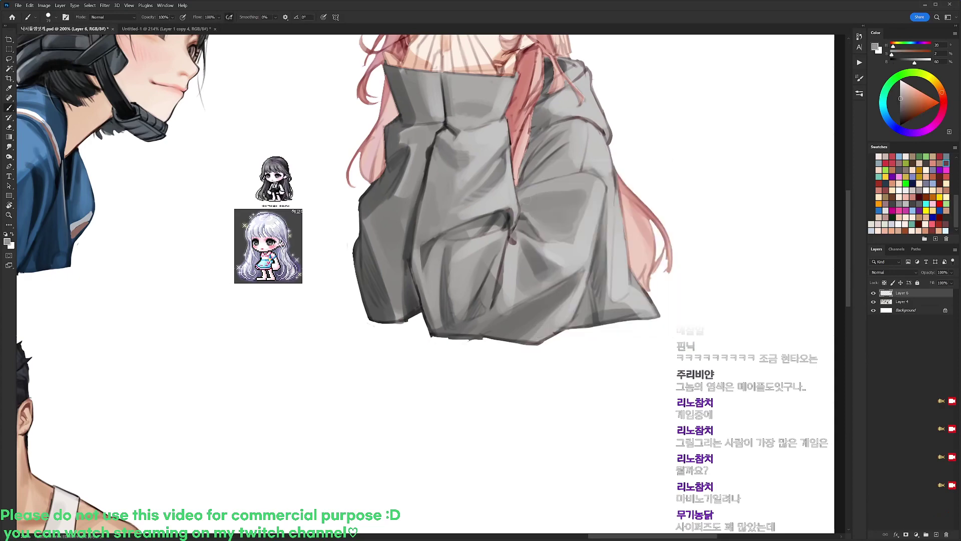
- Deepen the shadow along the front sleeve's elbow crease with sampled dark greys
{"action": "key", "text": "r"}
{"action": "left_click_drag", "start_coordinate": [489, 218], "coordinate": [467, 204]}
{"action": "left_click", "coordinate": [424, 233], "text": "alt"}
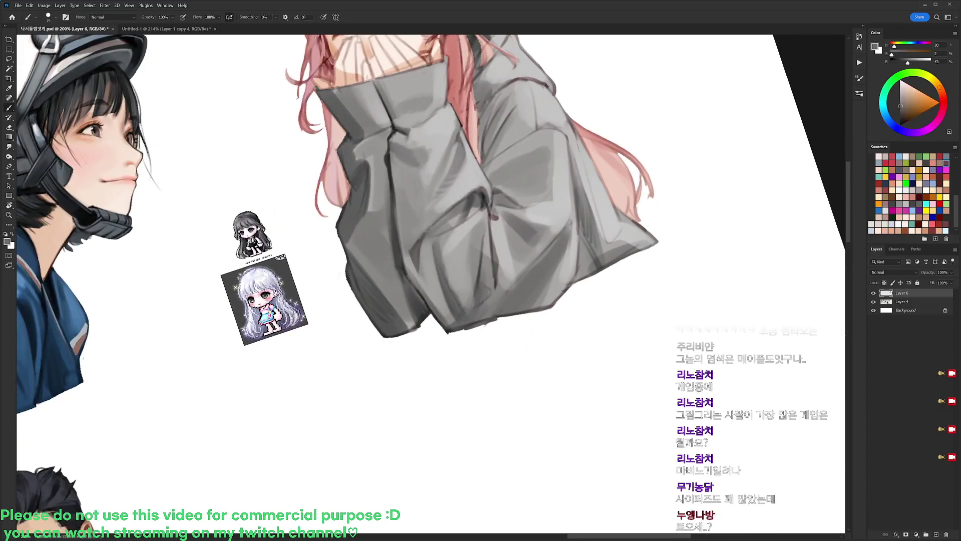
{"action": "left_click", "coordinate": [481, 189], "text": "alt"}
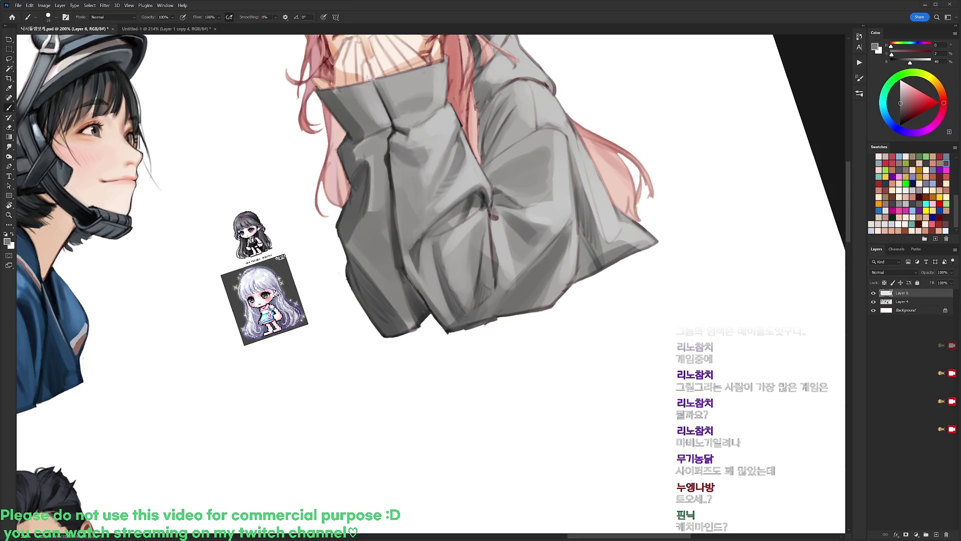
{"action": "key", "text": "r"}
{"action": "left_click_drag", "start_coordinate": [586, 166], "coordinate": [637, 161]}
{"action": "key", "text": "Escape"}
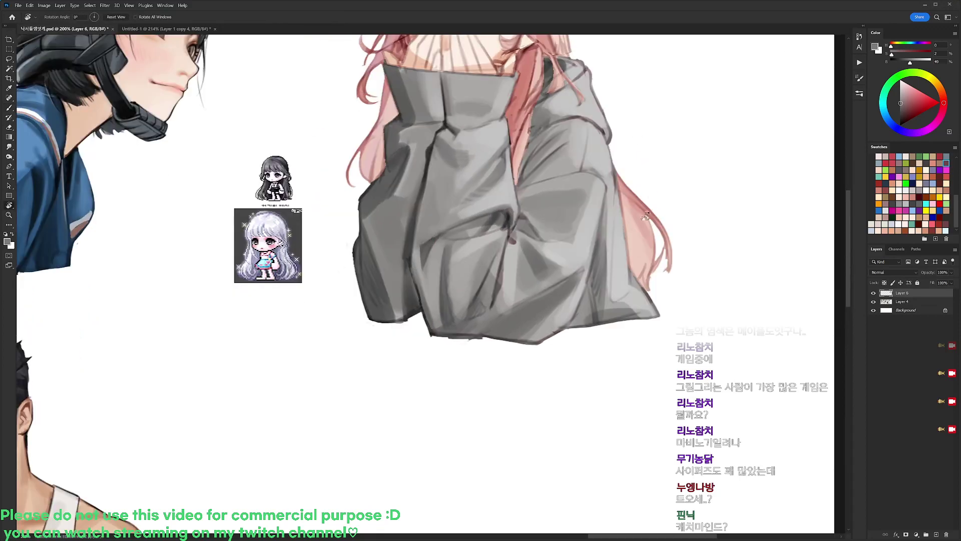
- Paint the deep fold at the inner elbow of the front sleeve in black and dark grey
{"action": "key", "text": "b"}
{"action": "key", "text": "d"}
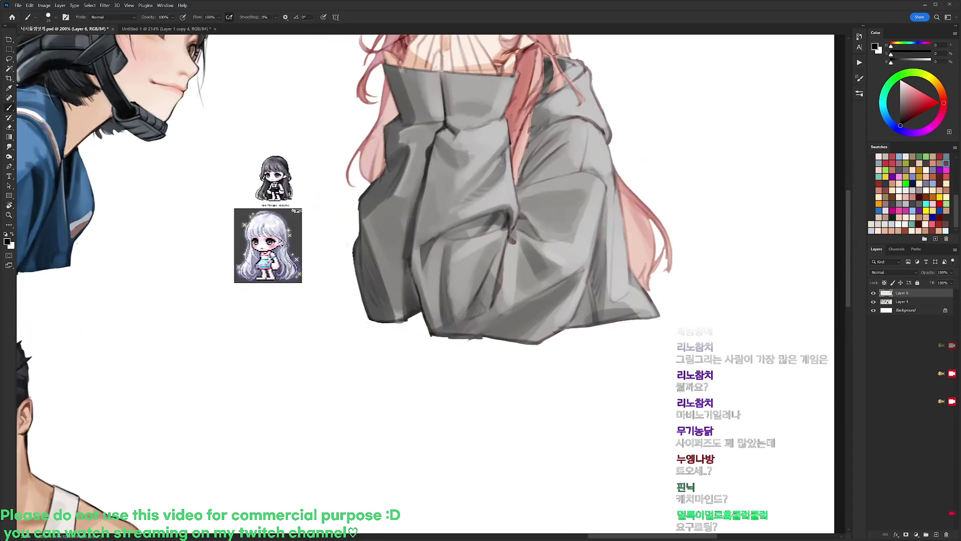
{"action": "left_click", "coordinate": [505, 215], "text": "alt"}
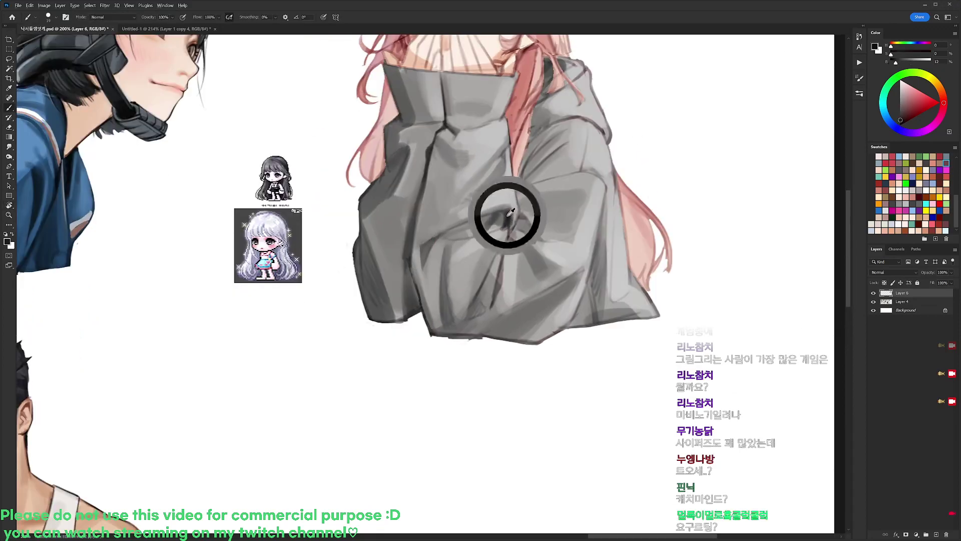
{"action": "mouse_move", "coordinate": [507, 213]}
{"action": "left_mouse_down"}
{"action": "mouse_move", "coordinate": [513, 237]}
{"action": "mouse_move", "coordinate": [510, 227]}
{"action": "mouse_move", "coordinate": [494, 300]}
{"action": "left_mouse_up"}
- Cover the reddish line art below the inner elbow and blend the surrounding fabric with sampled greys
{"action": "left_click", "coordinate": [519, 234], "text": "alt"}
{"action": "left_click", "coordinate": [511, 255], "text": "alt"}
{"action": "left_click", "coordinate": [509, 221], "text": "alt"}
{"action": "left_click", "coordinate": [511, 252], "text": "alt"}
{"action": "left_click", "coordinate": [505, 253], "text": "alt"}
{"action": "left_click", "coordinate": [511, 257], "text": "alt"}
{"action": "left_click", "coordinate": [511, 241], "text": "alt"}
{"action": "left_click", "coordinate": [509, 264], "text": "alt"}
{"action": "left_click", "coordinate": [504, 268], "text": "alt"}
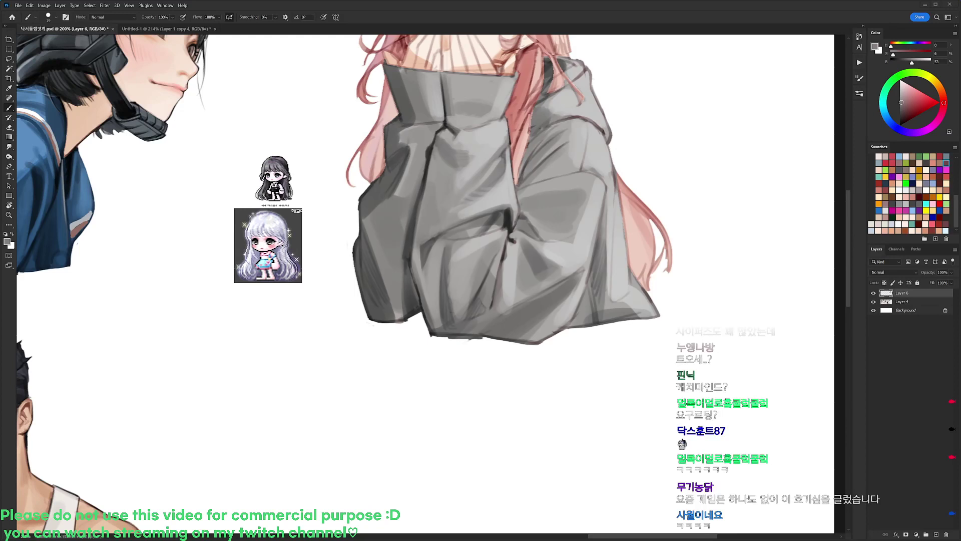
- Draw the narrow fold below the inner elbow as a dark line and soften both sides with sampled grey
{"action": "key", "text": "d"}
{"action": "left_click_drag", "start_coordinate": [494, 306], "coordinate": [498, 276]}
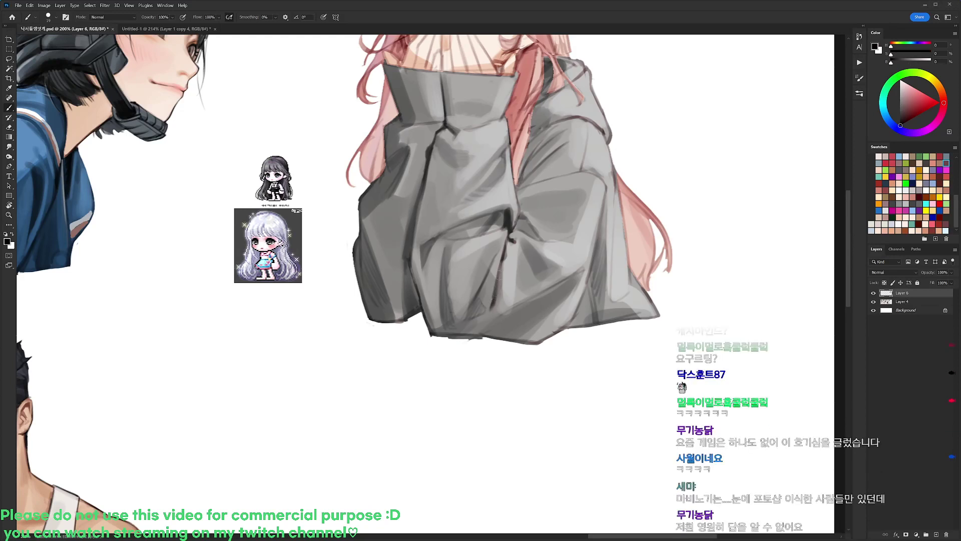
{"action": "left_click", "coordinate": [489, 311], "text": "alt"}
{"action": "left_click", "coordinate": [498, 269], "text": "alt"}
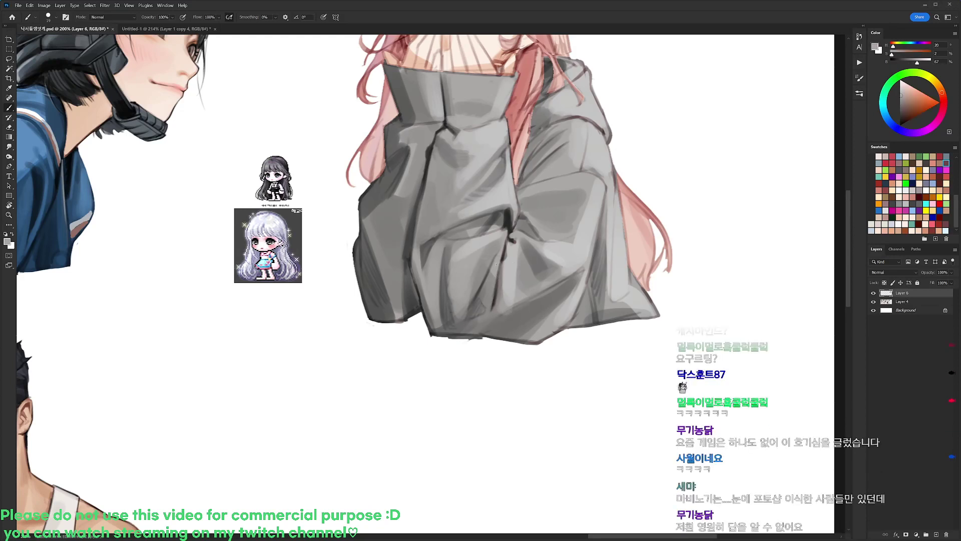
{"action": "left_click_drag", "start_coordinate": [493, 285], "coordinate": [485, 319]}
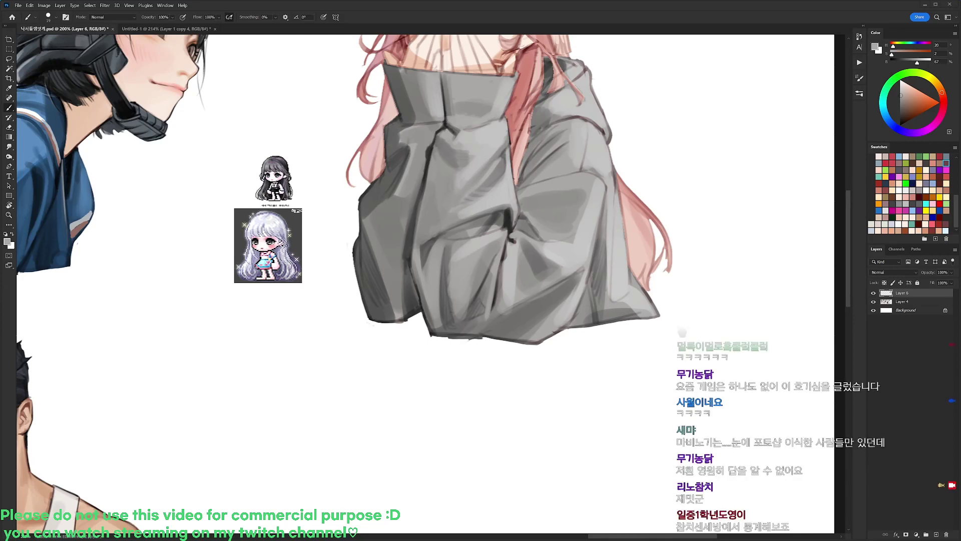
- Rework the lower end of the narrow fold below the elbow with sampled light and dark greys
{"action": "key", "text": "d"}
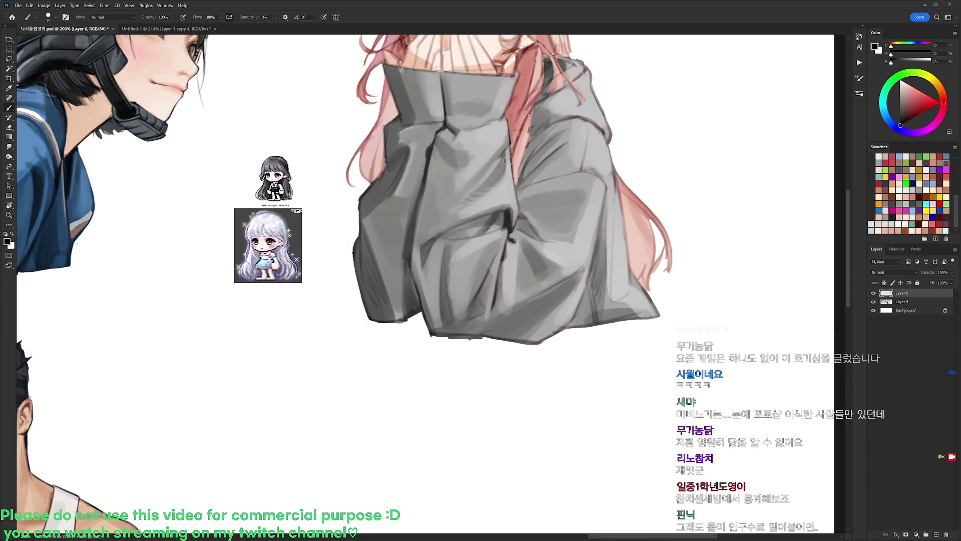
{"action": "left_click", "coordinate": [506, 286], "text": "alt"}
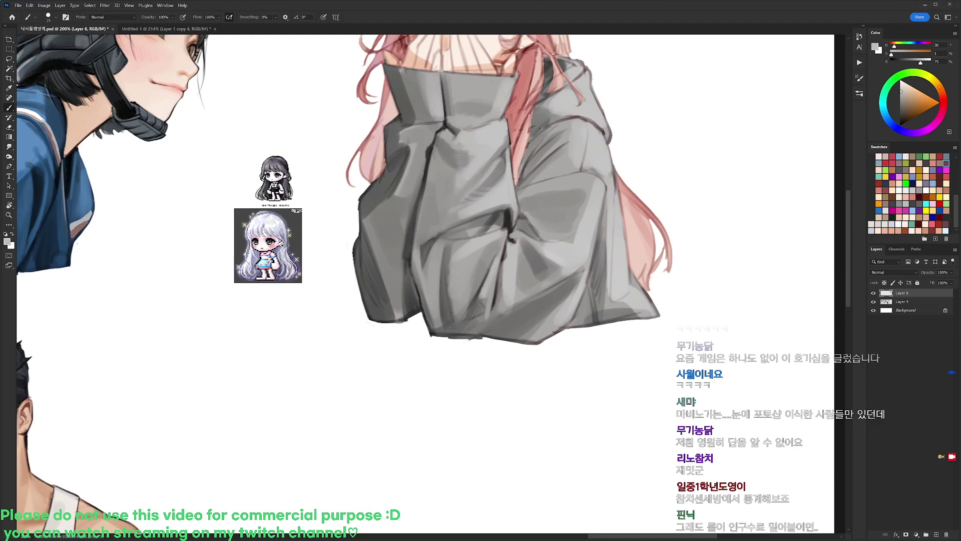
{"action": "left_click_drag", "start_coordinate": [485, 299], "coordinate": [485, 315]}
{"action": "left_click", "coordinate": [480, 295], "text": "alt"}
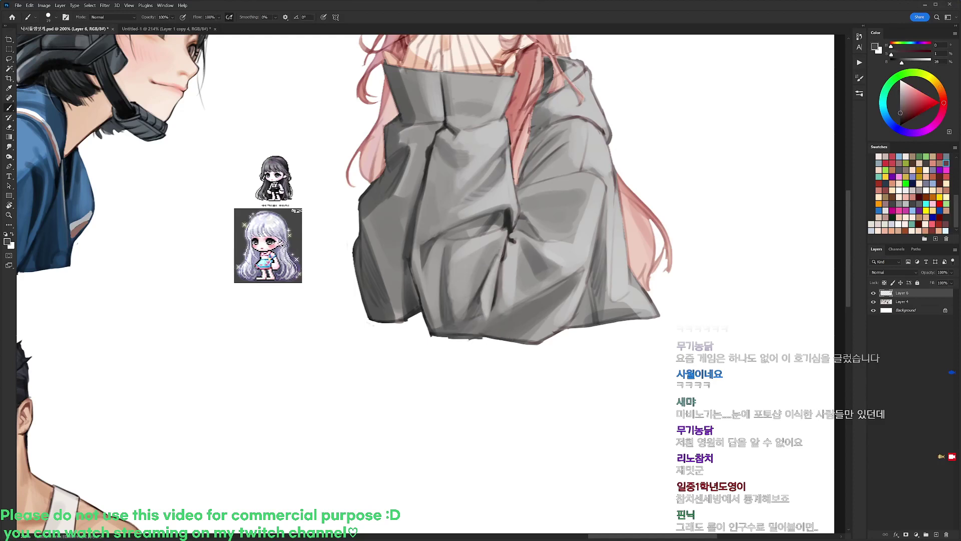
{"action": "left_click", "coordinate": [481, 294], "text": "alt"}
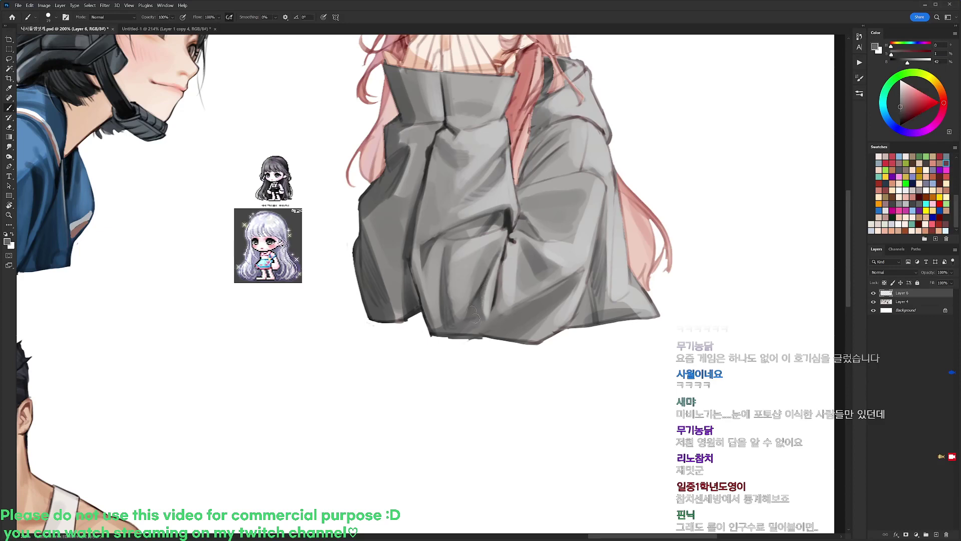
- Darken the shadow beside the narrow fold's lower end using black and sampled dark grey
{"action": "key", "text": "d"}
{"action": "mouse_move", "coordinate": [483, 297]}
{"action": "left_mouse_down"}
{"action": "mouse_move", "coordinate": [485, 316]}
{"action": "mouse_move", "coordinate": [475, 301]}
{"action": "left_mouse_up"}
{"action": "left_click", "coordinate": [480, 298], "text": "alt"}
{"action": "key", "text": "d"}
{"action": "left_click", "coordinate": [478, 299], "text": "alt"}
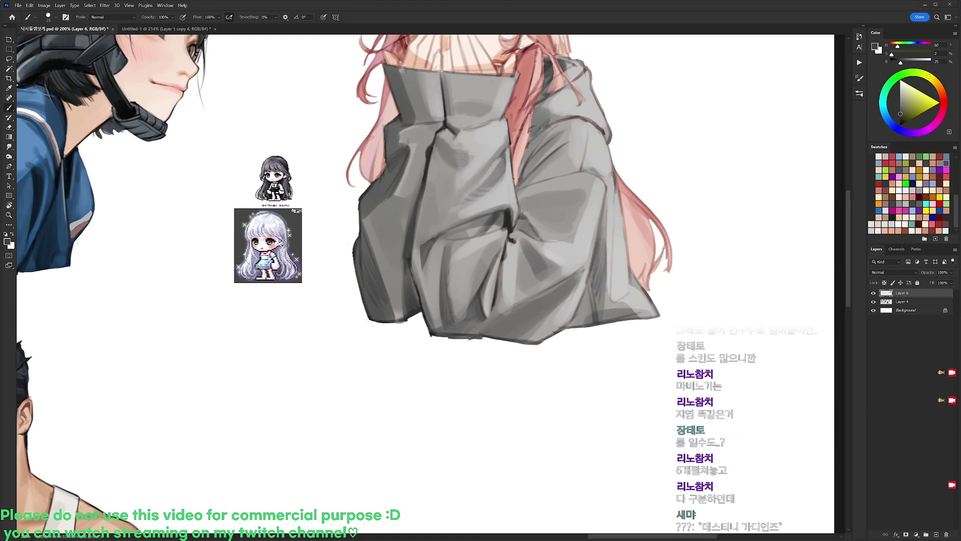
- Sharpen the narrow fold's tip in black and lighten the fabric along its outer side with sampled light greys
{"action": "key", "text": "d"}
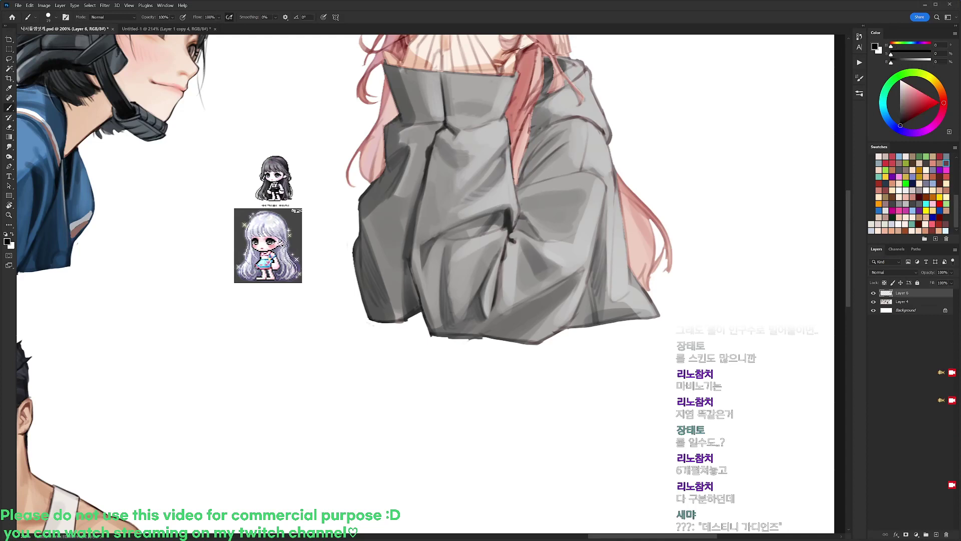
{"action": "left_click", "coordinate": [491, 312], "text": "alt"}
{"action": "left_click", "coordinate": [499, 292], "text": "alt"}
{"action": "left_click", "coordinate": [508, 277], "text": "alt"}
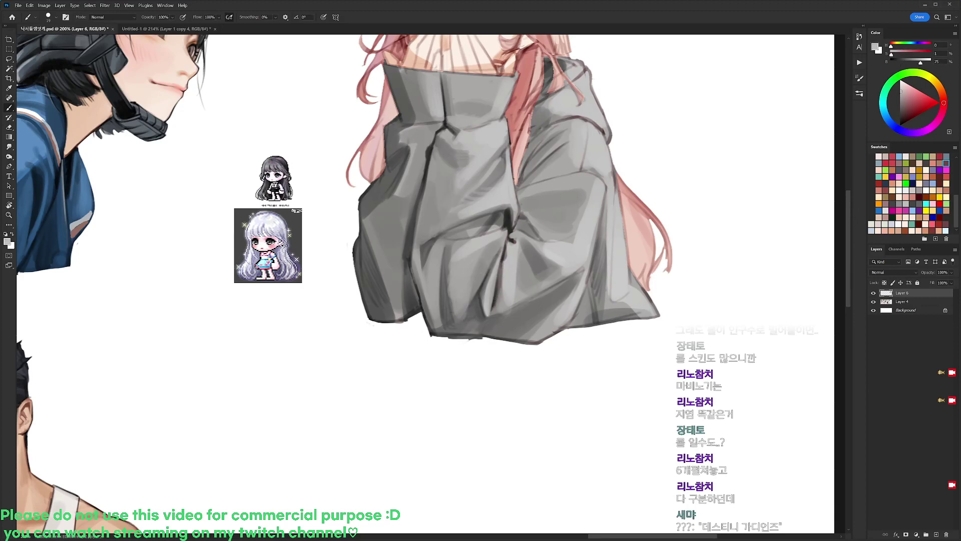
{"action": "left_click", "coordinate": [510, 274], "text": "alt"}
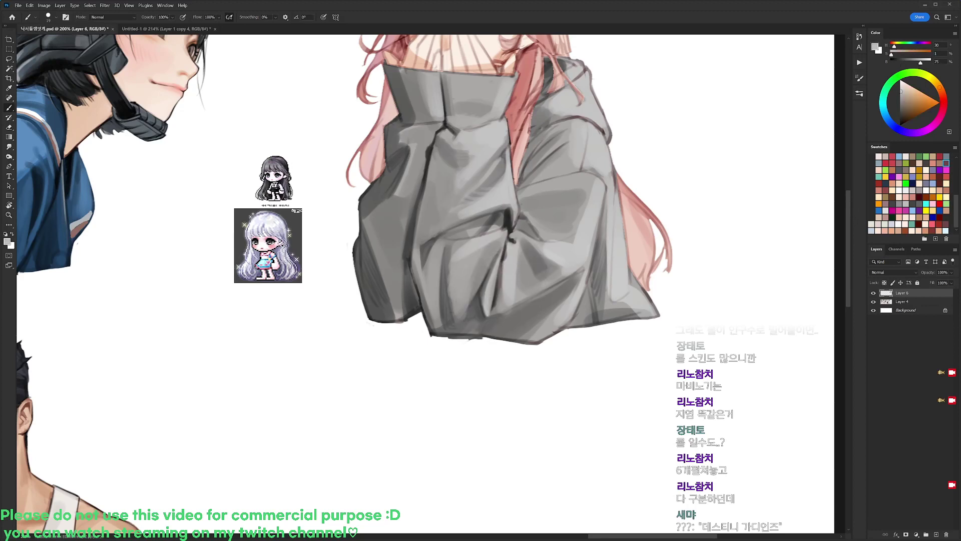
{"action": "left_click", "coordinate": [493, 305], "text": "alt"}
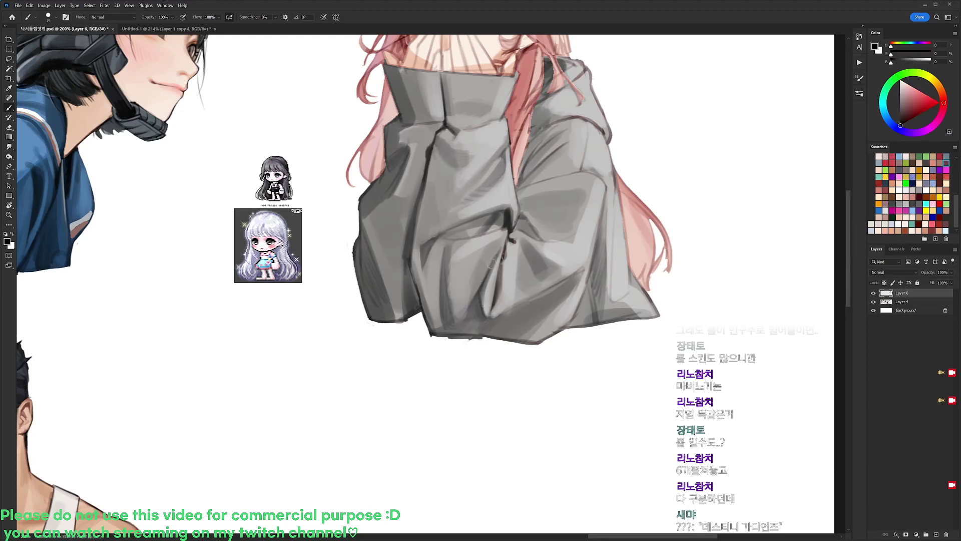
- Smooth the fabric between the elbow crease and the narrow fold with sampled light greys
{"action": "left_click", "coordinate": [499, 251], "text": "alt"}
{"action": "left_click", "coordinate": [495, 274], "text": "alt"}
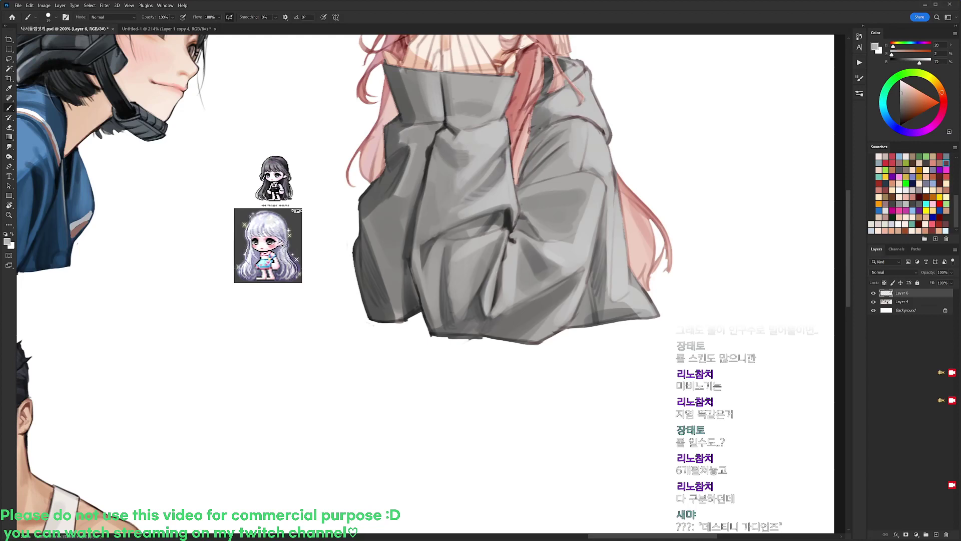
{"action": "left_click", "coordinate": [501, 236], "text": "alt"}
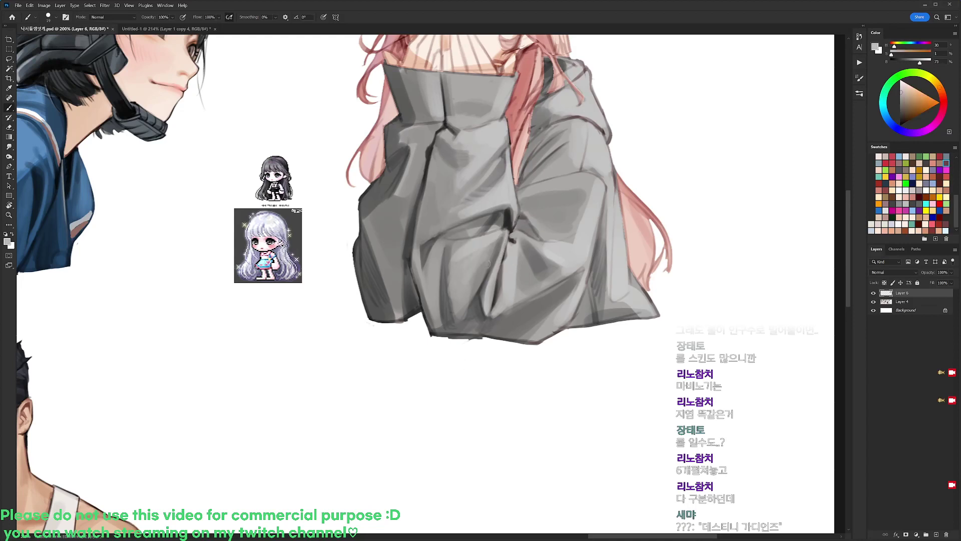
- Blend the shading from the bottom edge of the front sleeve up to the elbow crease with sampled greys
{"action": "left_click", "coordinate": [445, 330], "text": "alt"}
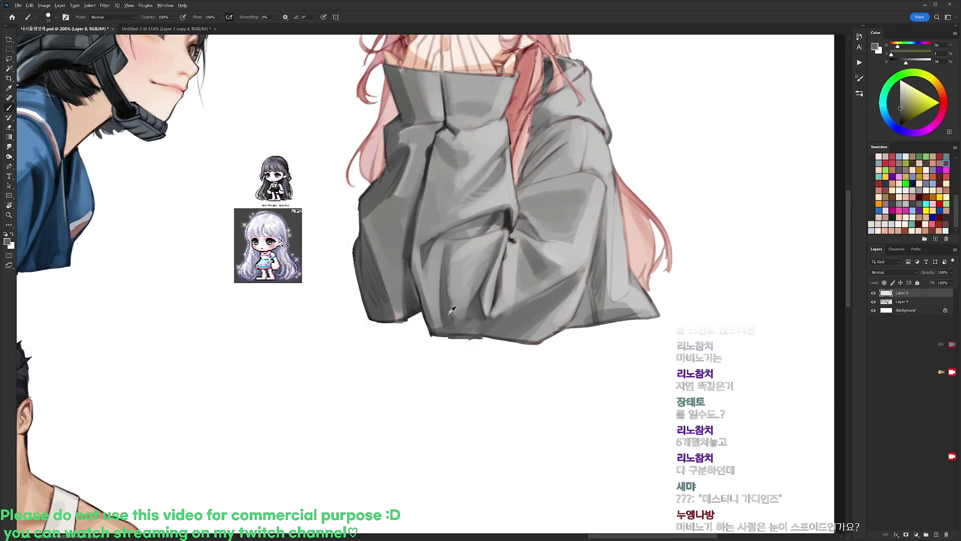
{"action": "left_click", "coordinate": [449, 258], "text": "alt"}
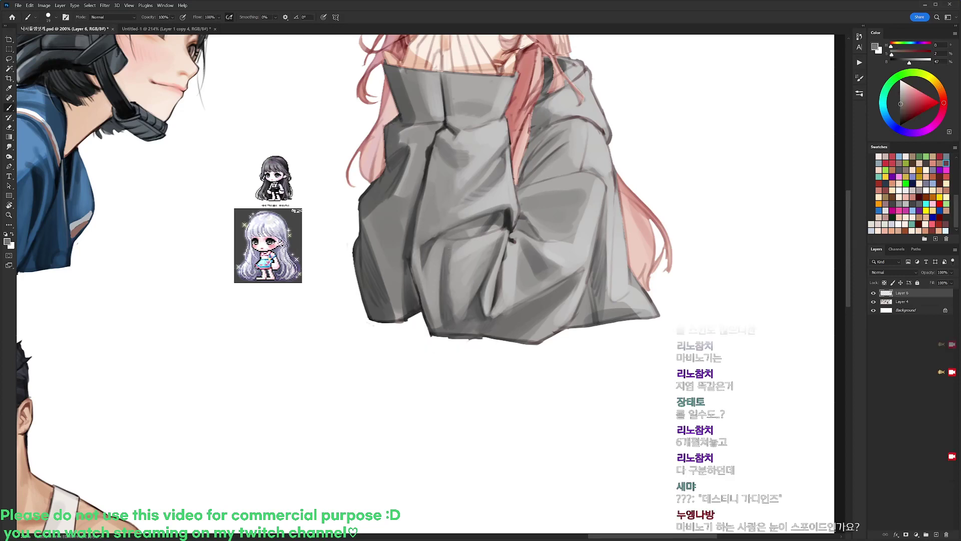
{"action": "left_click", "coordinate": [449, 258], "text": "alt"}
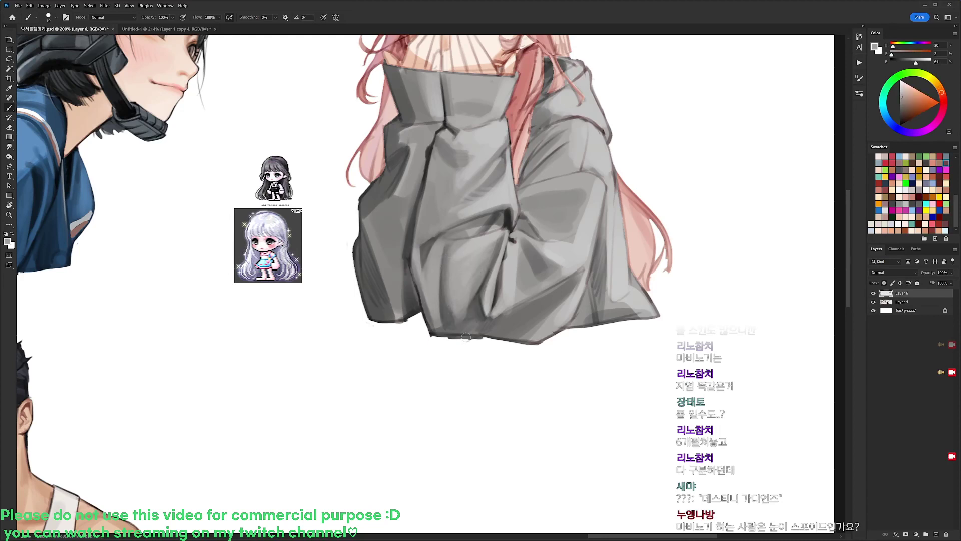
{"action": "left_click", "coordinate": [453, 251], "text": "alt"}
- Darken the outer end of the elbow crease and lighten the fabric just below it with sampled grey
{"action": "key", "text": "d"}
{"action": "left_click", "coordinate": [435, 239], "text": "alt"}
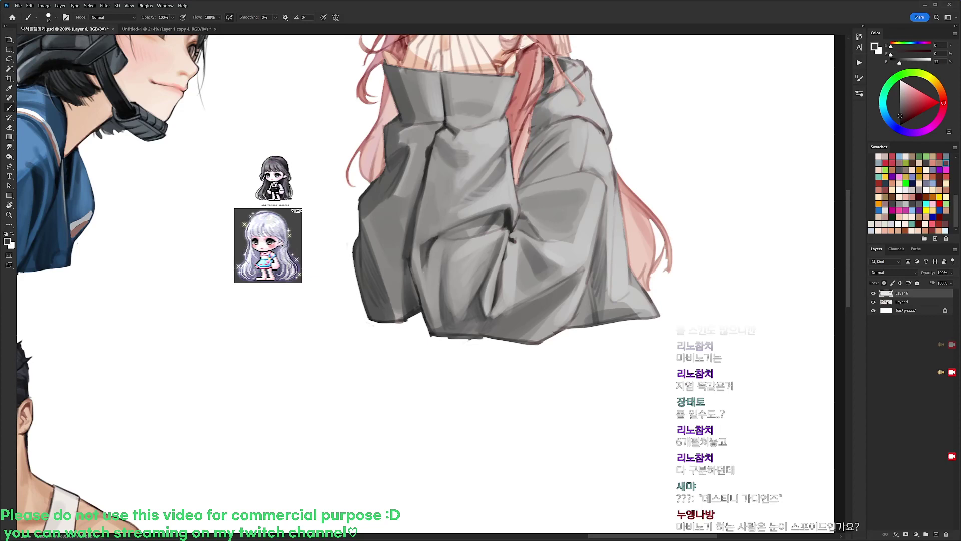
{"action": "left_click", "coordinate": [429, 253], "text": "alt"}
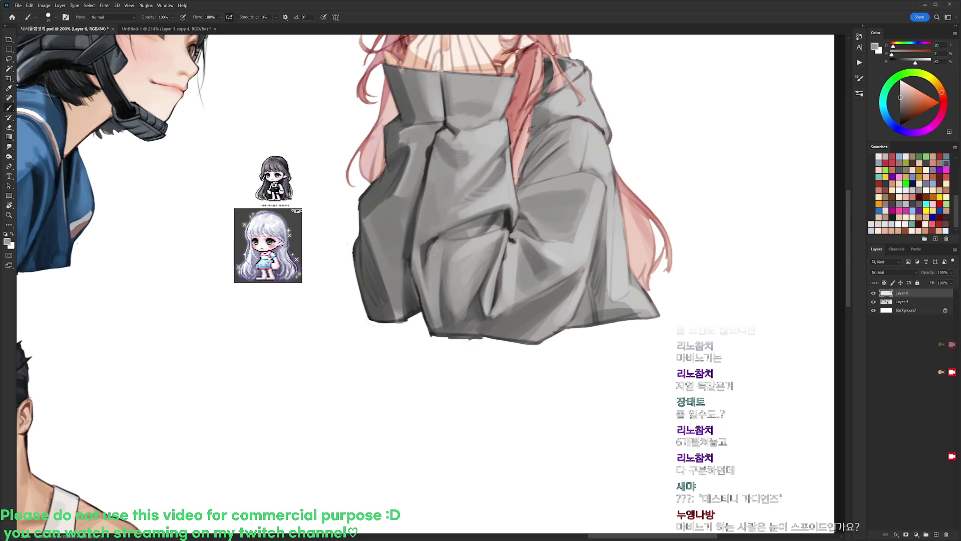
{"action": "left_click_drag", "start_coordinate": [434, 238], "coordinate": [431, 241]}
- Refine the elbow crease running across the front sleeve with black and sampled greys
{"action": "key", "text": "r"}
{"action": "mouse_move", "coordinate": [543, 173]}
{"action": "left_mouse_down"}
{"action": "mouse_move", "coordinate": [521, 155]}
{"action": "mouse_move", "coordinate": [437, 129]}
{"action": "left_mouse_up"}
{"action": "key", "text": "d"}
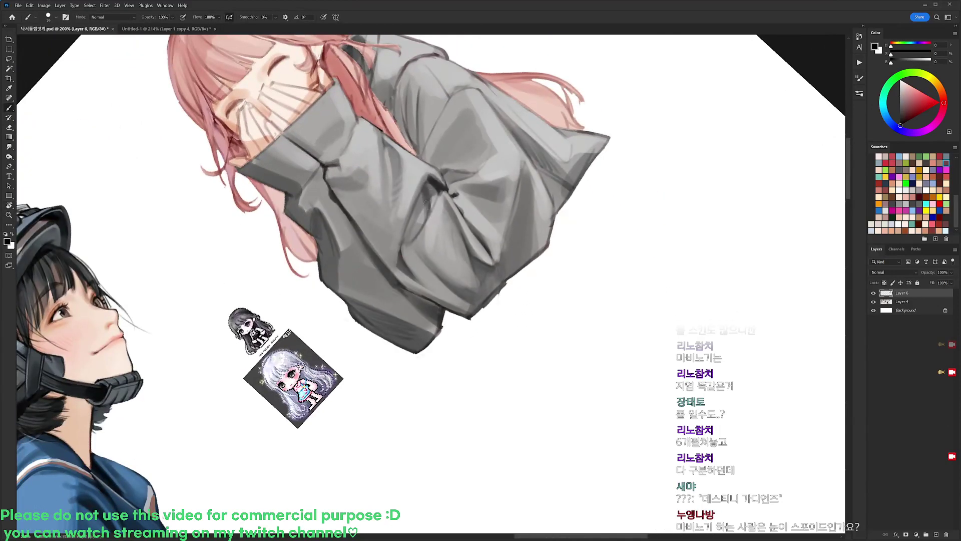
{"action": "left_click", "coordinate": [428, 192], "text": "alt"}
{"action": "key", "text": "d"}
{"action": "left_click_drag", "start_coordinate": [431, 200], "coordinate": [427, 219]}
{"action": "left_click", "coordinate": [435, 199], "text": "alt"}
{"action": "mouse_move", "coordinate": [432, 185]}
{"action": "left_mouse_down"}
{"action": "mouse_move", "coordinate": [428, 219]}
{"action": "mouse_move", "coordinate": [521, 247]}
{"action": "left_mouse_up"}
{"action": "key", "text": "d"}
{"action": "key", "text": "r"}
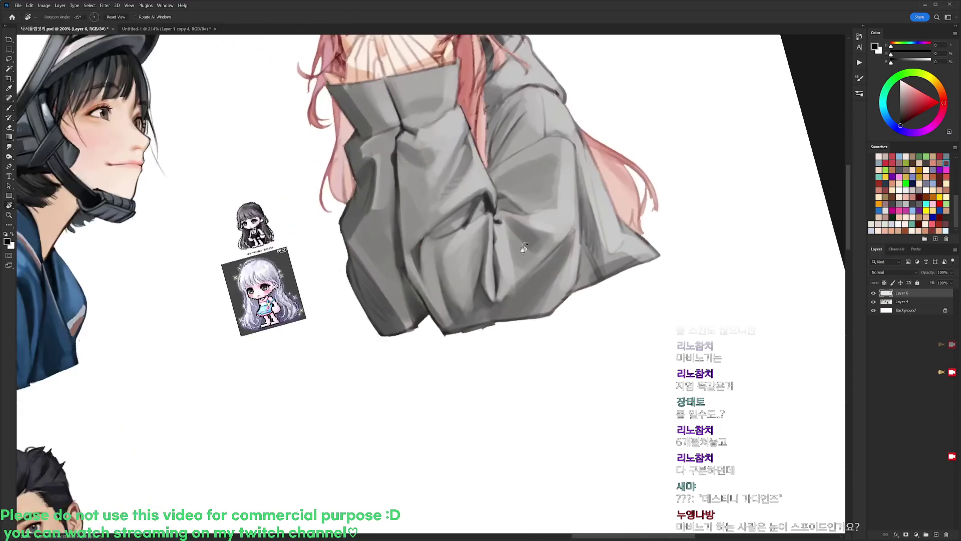
- Refine the outer end of the elbow crease and the front sleeve's edge just below it with black and sampled greys
{"action": "left_click", "coordinate": [466, 230], "text": "alt"}
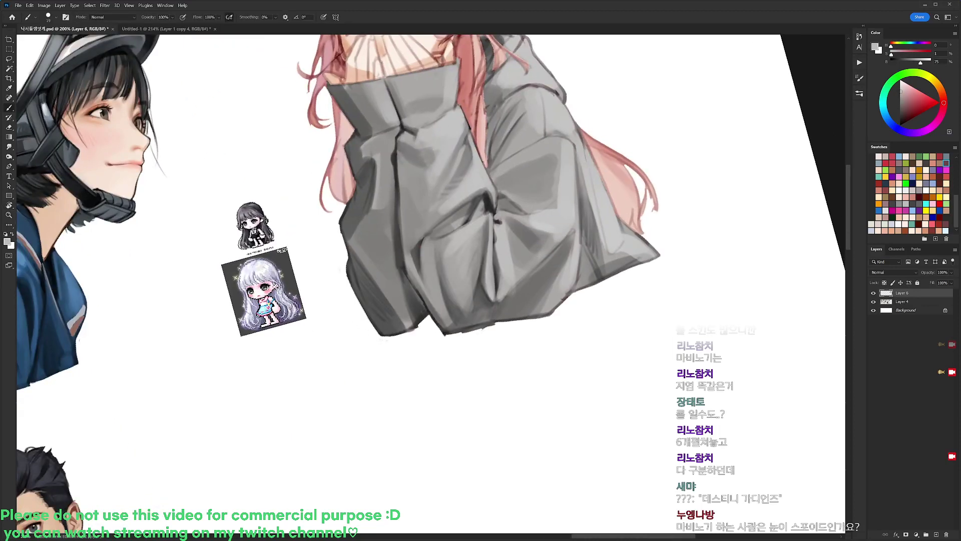
{"action": "key", "text": "d"}
{"action": "key", "text": "r"}
{"action": "left_click_drag", "start_coordinate": [461, 221], "coordinate": [406, 158]}
{"action": "left_click", "coordinate": [402, 203], "text": "alt"}
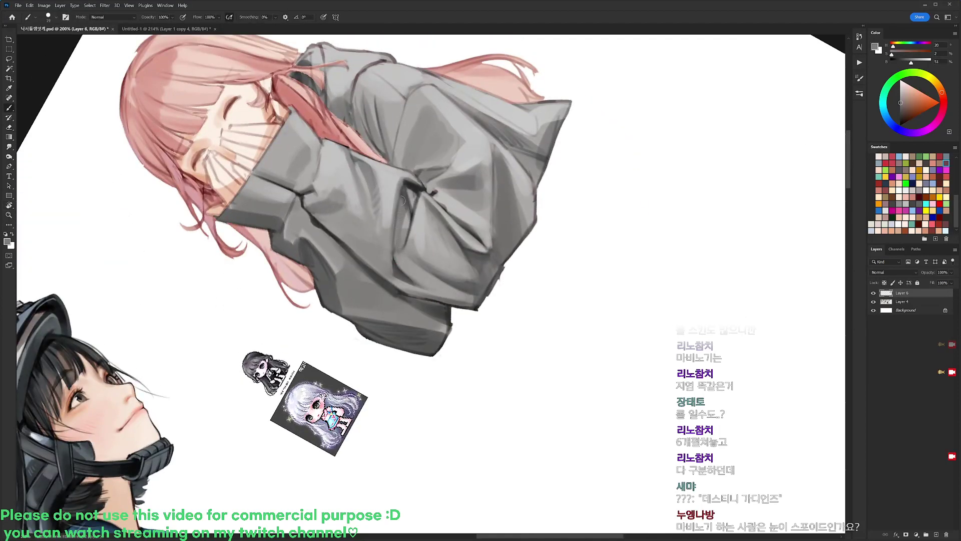
{"action": "key", "text": "d"}
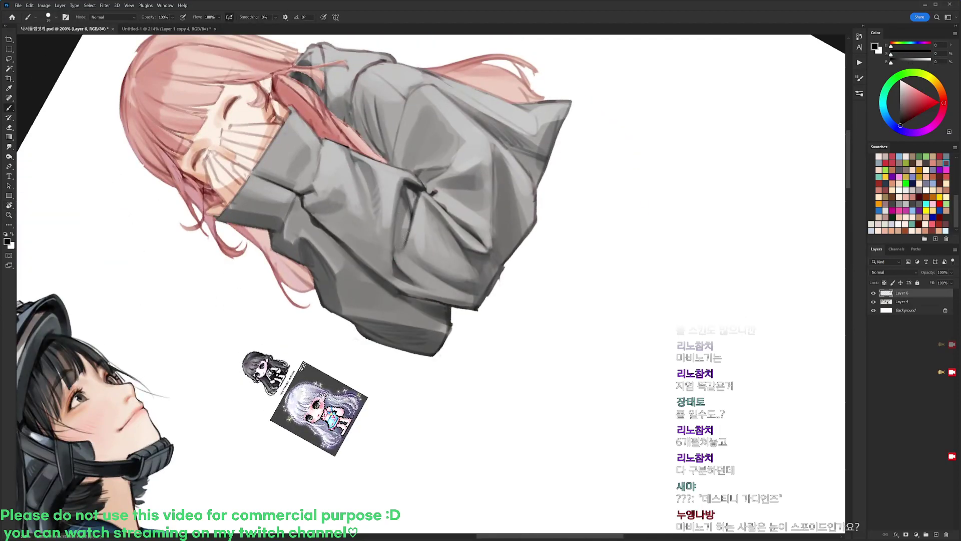
{"action": "left_click", "coordinate": [405, 243], "text": "alt"}
{"action": "left_click", "coordinate": [420, 225], "text": "alt"}
{"action": "left_click_drag", "start_coordinate": [398, 236], "coordinate": [391, 271]}
{"action": "key", "text": "d"}
{"action": "left_click", "coordinate": [394, 246], "text": "alt"}
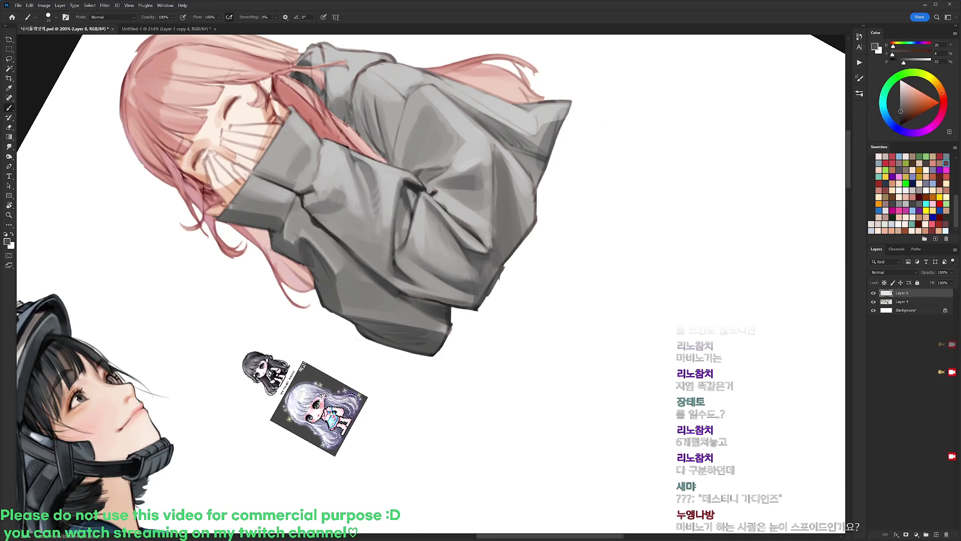
- Darken the dividing line between the two sleeves from below the cuffs to the hem with black and sampled greys
{"action": "key", "text": "r"}
{"action": "left_click_drag", "start_coordinate": [483, 220], "coordinate": [509, 300]}
{"action": "left_click_drag", "start_coordinate": [602, 191], "coordinate": [592, 178]}
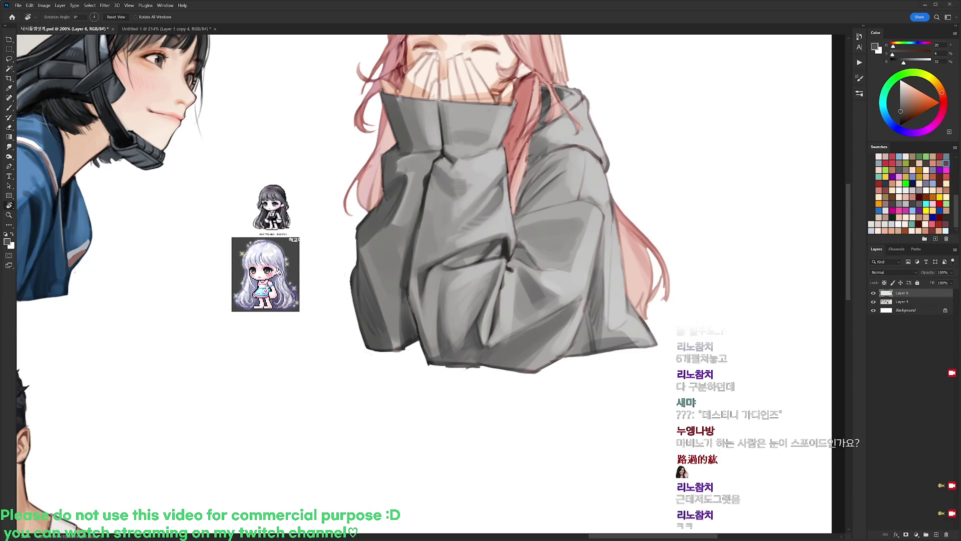
{"action": "key", "text": "b"}
{"action": "key", "text": "d"}
{"action": "left_click_drag", "start_coordinate": [431, 191], "coordinate": [460, 187]}
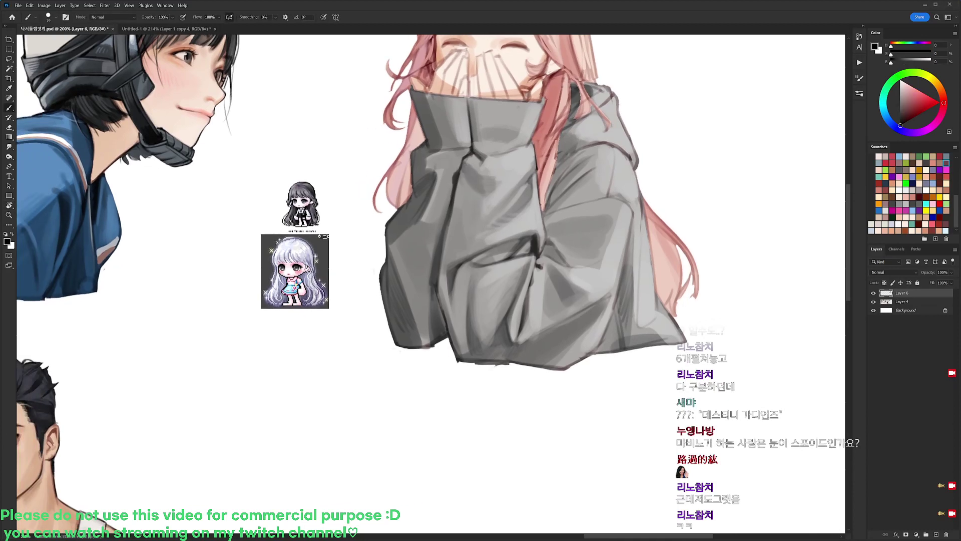
{"action": "left_click", "coordinate": [454, 203], "text": "alt"}
{"action": "key", "text": "d"}
{"action": "left_click_drag", "start_coordinate": [447, 224], "coordinate": [441, 267]}
{"action": "mouse_move", "coordinate": [451, 207]}
{"action": "left_mouse_down"}
{"action": "mouse_move", "coordinate": [426, 312]}
{"action": "mouse_move", "coordinate": [447, 332]}
{"action": "left_mouse_up"}
{"action": "left_click", "coordinate": [436, 273], "text": "alt"}
{"action": "key", "text": "d"}
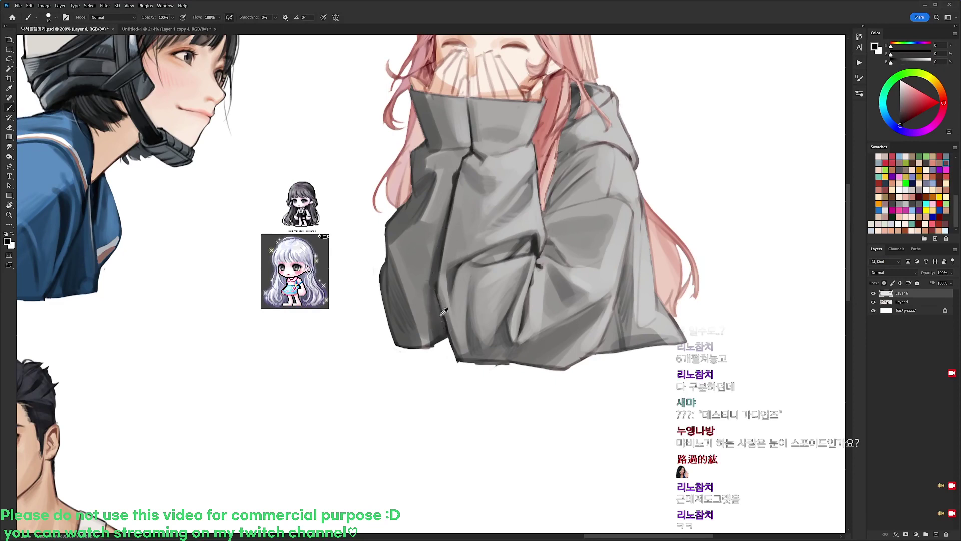
- Shade the lower end of the gap between the two sleeves with black and sampled greys
{"action": "left_click", "coordinate": [438, 295], "text": "alt"}
{"action": "key", "text": "d"}
{"action": "left_click", "coordinate": [447, 321], "text": "alt"}
{"action": "left_click_drag", "start_coordinate": [438, 297], "coordinate": [446, 334]}
{"action": "left_click_drag", "start_coordinate": [435, 300], "coordinate": [440, 335]}
{"action": "left_click_drag", "start_coordinate": [433, 305], "coordinate": [435, 334]}
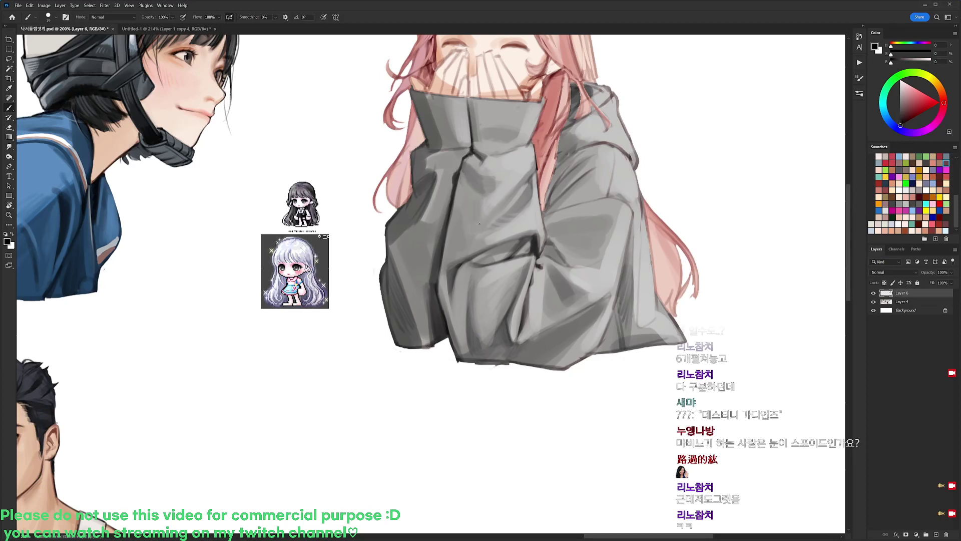
- Strengthen the middle stretch of the dividing line between the sleeves, beside the elbow crease, with black and sampled greys
{"action": "left_click", "coordinate": [452, 229], "text": "alt"}
{"action": "left_click_drag", "start_coordinate": [450, 224], "coordinate": [445, 268]}
{"action": "key", "text": "d"}
{"action": "left_click_drag", "start_coordinate": [452, 209], "coordinate": [438, 288]}
{"action": "left_click", "coordinate": [451, 226], "text": "alt"}
{"action": "key", "text": "d"}
{"action": "left_click", "coordinate": [442, 250], "text": "alt"}
{"action": "key", "text": "d"}
- Clean up the front sleeve's edge where the elbow crease meets the dividing line with black and sampled greys
{"action": "left_click", "coordinate": [461, 248], "text": "alt"}
{"action": "left_click", "coordinate": [445, 271], "text": "alt"}
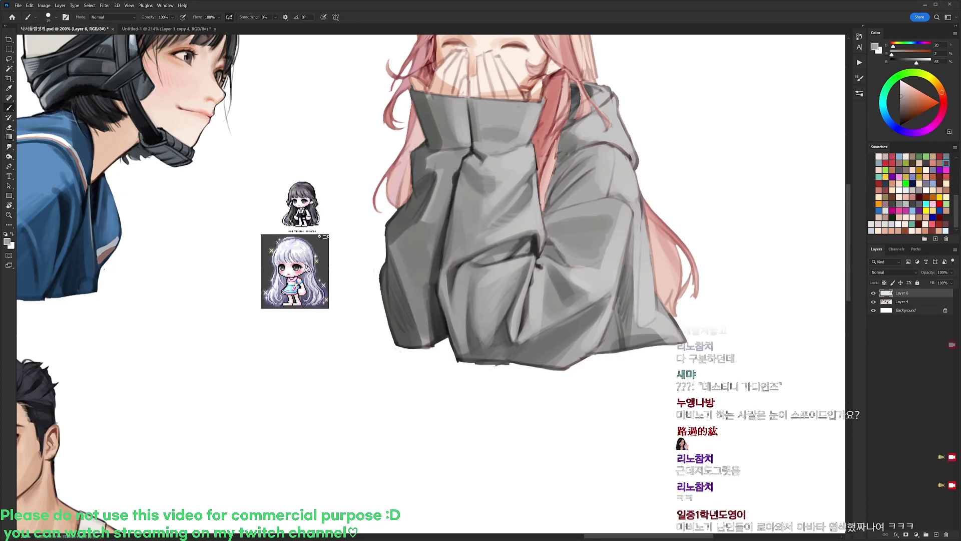
{"action": "key", "text": "d"}
{"action": "mouse_move", "coordinate": [444, 273]}
{"action": "left_mouse_down"}
{"action": "mouse_move", "coordinate": [439, 291]}
{"action": "mouse_move", "coordinate": [455, 334]}
{"action": "mouse_move", "coordinate": [450, 284]}
{"action": "left_mouse_up"}
{"action": "left_click", "coordinate": [442, 284], "text": "alt"}
{"action": "left_click", "coordinate": [443, 237], "text": "alt"}
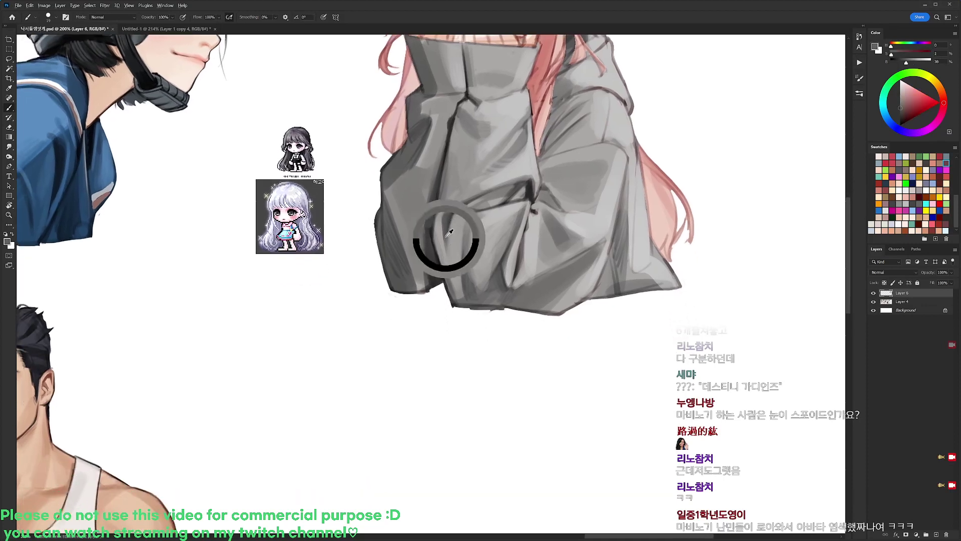
- Smooth the fabric under the elbow crease on the lower front sleeve with sampled greys
{"action": "mouse_move", "coordinate": [446, 249]}
{"action": "left_mouse_down"}
{"action": "mouse_move", "coordinate": [443, 266]}
{"action": "mouse_move", "coordinate": [467, 272]}
{"action": "left_mouse_up"}
{"action": "key", "text": "d"}
{"action": "left_click", "coordinate": [466, 271], "text": "alt"}
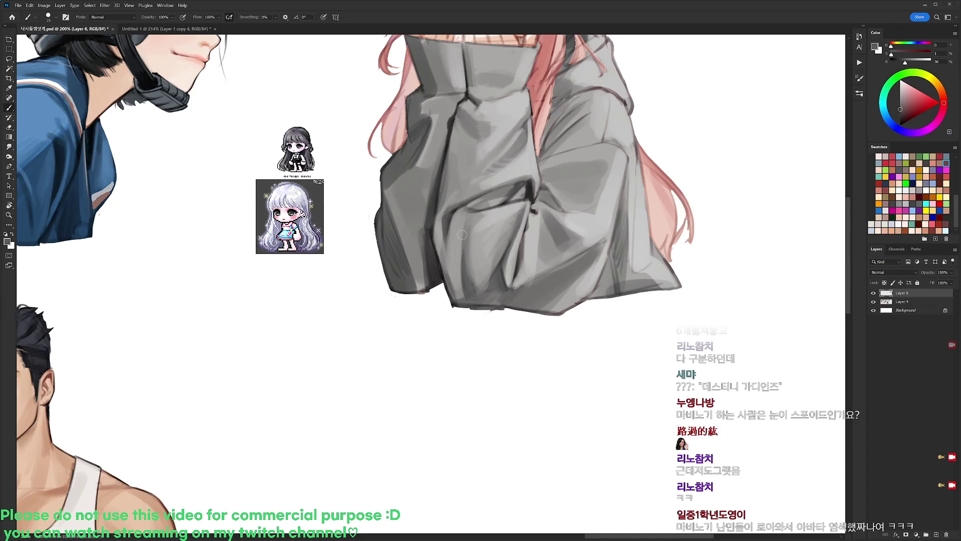
{"action": "left_click_drag", "start_coordinate": [465, 229], "coordinate": [454, 269]}
{"action": "left_click_drag", "start_coordinate": [473, 213], "coordinate": [479, 277]}
- Refine the folds on the upper part of the rear sleeve below its cuff with black and sampled greys
{"action": "left_click", "coordinate": [416, 212], "text": "alt"}
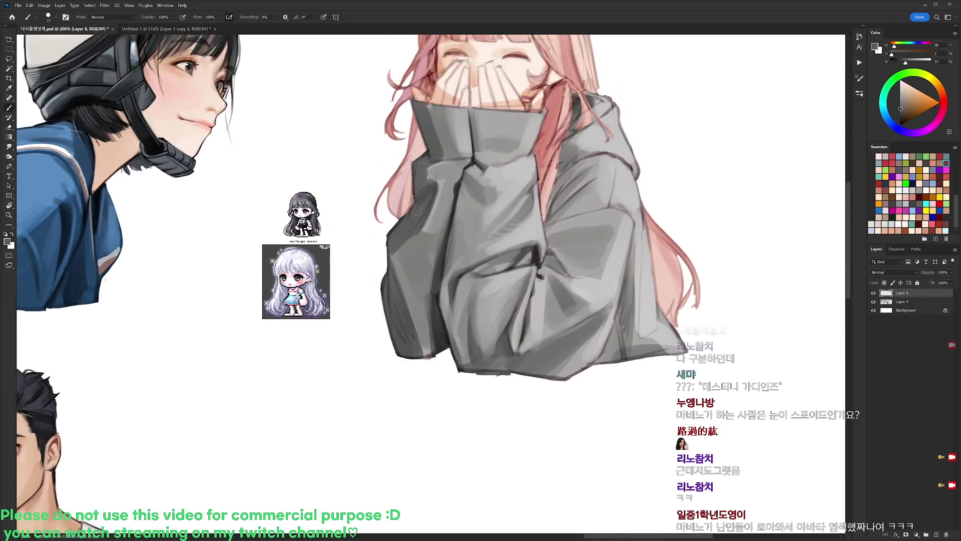
{"action": "key", "text": "d"}
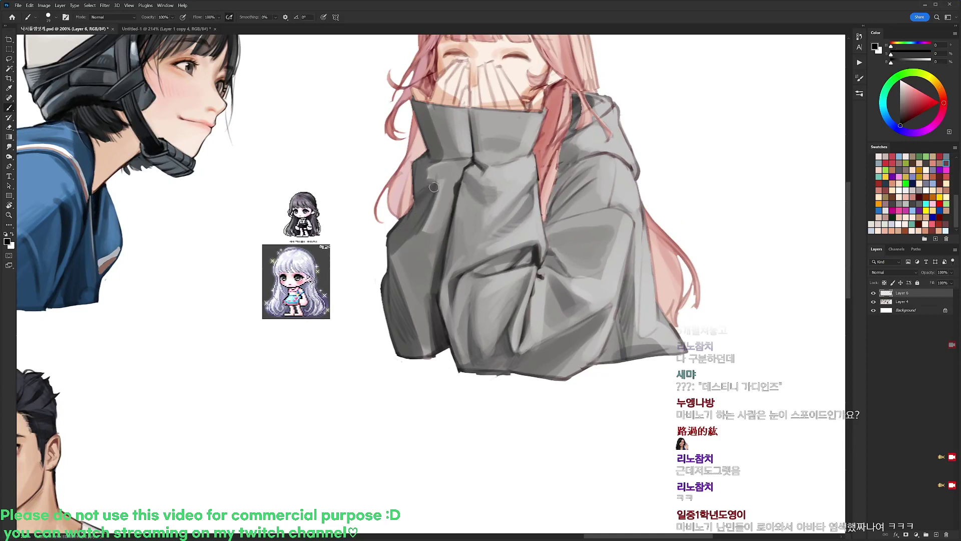
{"action": "left_click", "coordinate": [433, 182], "text": "alt"}
{"action": "left_click", "coordinate": [438, 162], "text": "alt"}
{"action": "left_click", "coordinate": [437, 179], "text": "alt"}
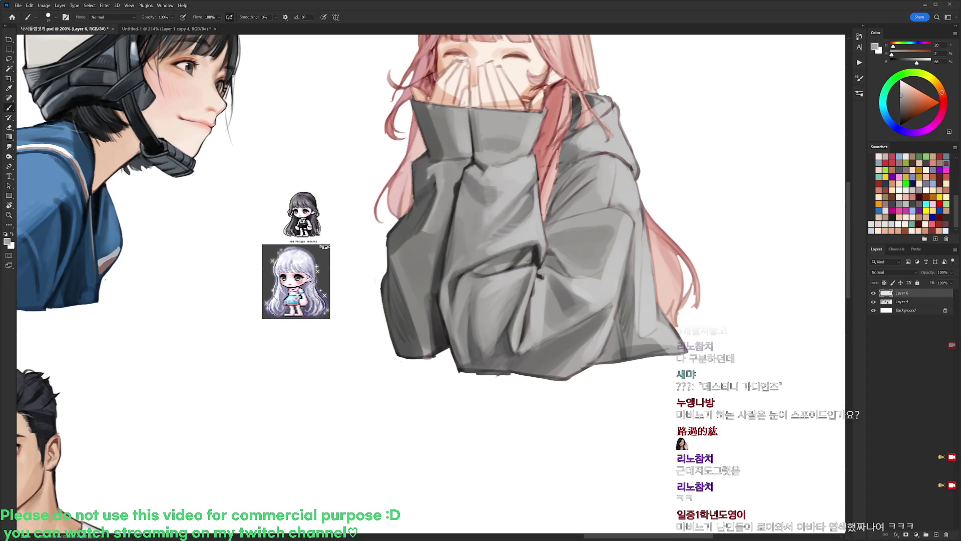
{"action": "left_click", "coordinate": [421, 209], "text": "alt"}
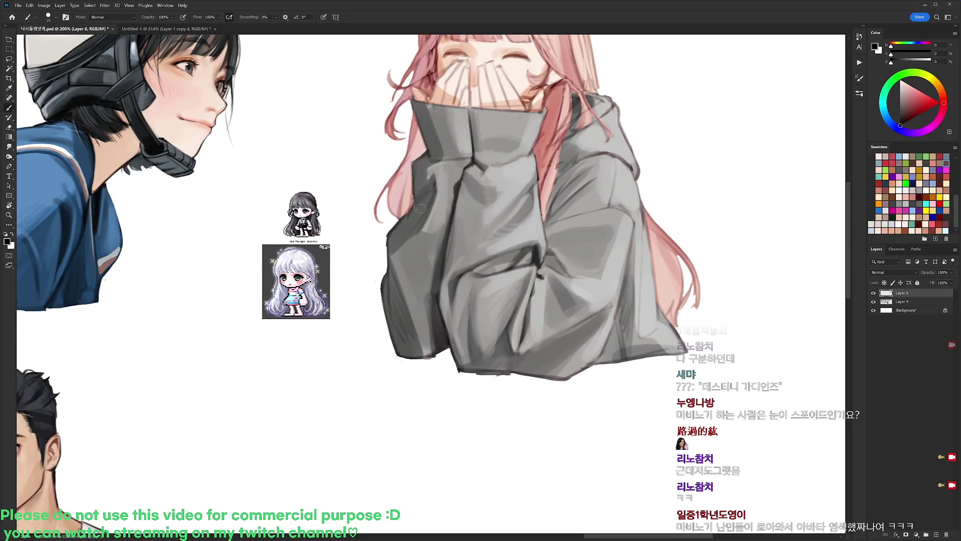
{"action": "left_click_drag", "start_coordinate": [423, 205], "coordinate": [419, 211]}
{"action": "left_click", "coordinate": [421, 207], "text": "alt"}
{"action": "key", "text": "d"}
{"action": "left_click", "coordinate": [416, 228], "text": "alt"}
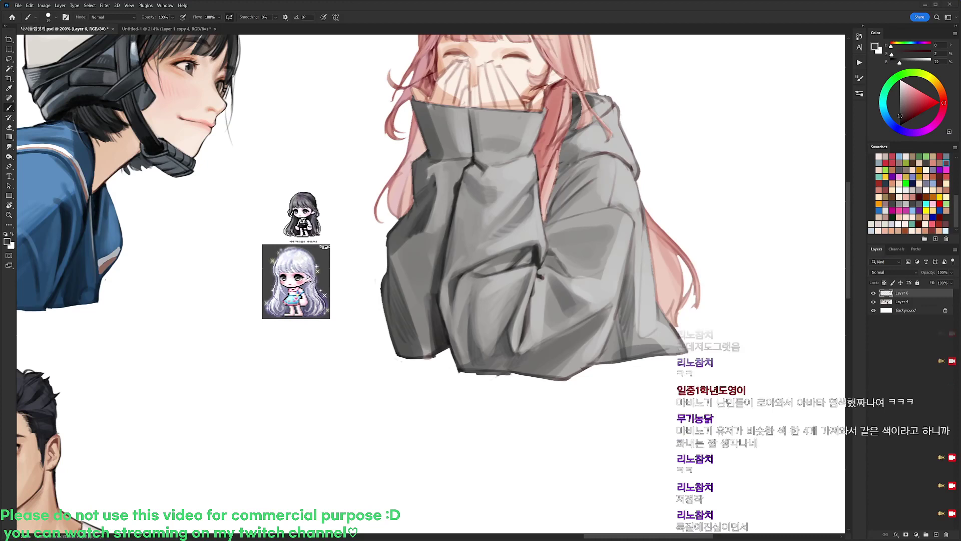
- Doodle a small worried face in black with a hard brush on the blank canvas beside the girl's head
{"action": "left_click_drag", "start_coordinate": [619, 185], "coordinate": [550, 210]}
{"action": "right_click", "coordinate": [621, 104]}
{"action": "left_click", "coordinate": [672, 165]}
{"action": "left_click", "coordinate": [805, 103]}
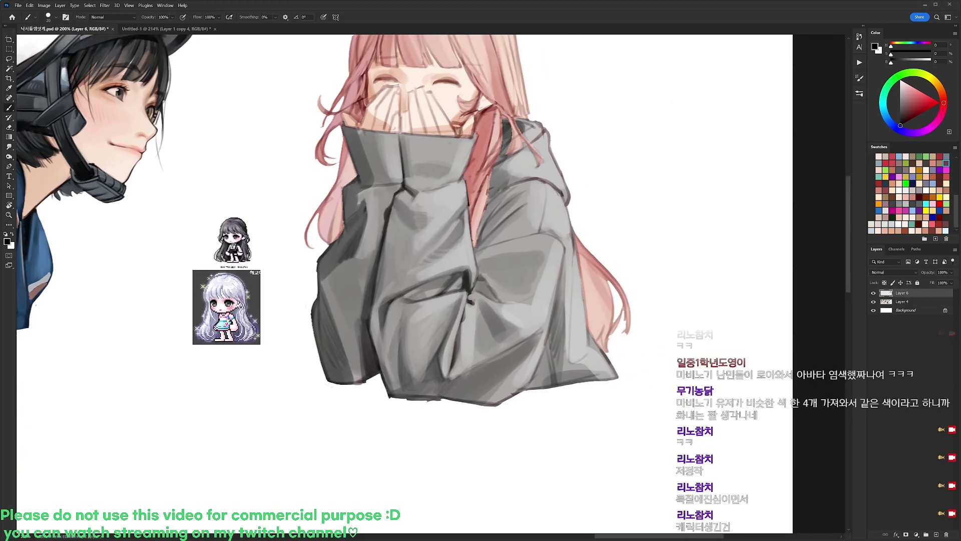
{"action": "mouse_move", "coordinate": [613, 100]}
{"action": "left_mouse_down"}
{"action": "mouse_move", "coordinate": [635, 95]}
{"action": "mouse_move", "coordinate": [626, 109]}
{"action": "mouse_move", "coordinate": [671, 97]}
{"action": "mouse_move", "coordinate": [641, 126]}
{"action": "mouse_move", "coordinate": [654, 129]}
{"action": "left_mouse_up"}
{"action": "key", "text": "ctrl+z"}
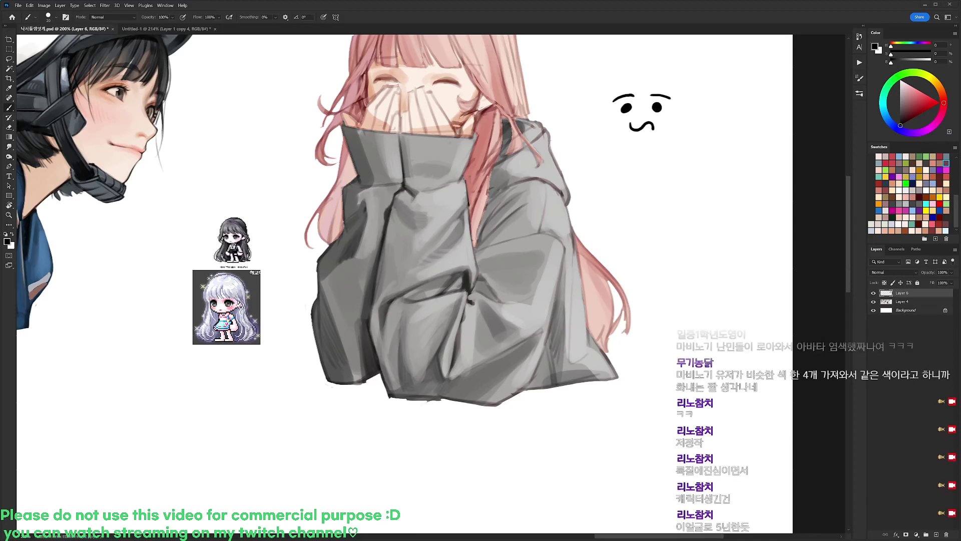
- Switch back to the painting brush and shade the rear sleeve's fold just below the cuff with sampled greys
{"action": "left_click_drag", "start_coordinate": [549, 198], "coordinate": [609, 194]}
{"action": "right_click", "coordinate": [466, 220]}
{"action": "left_click", "coordinate": [499, 287]}
{"action": "left_click", "coordinate": [445, 204]}
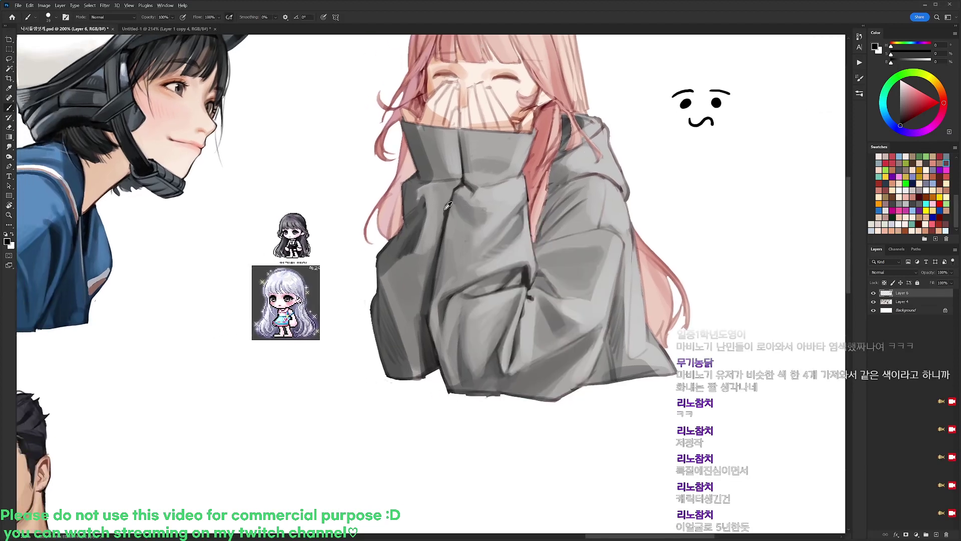
{"action": "left_click", "coordinate": [442, 208], "text": "alt"}
{"action": "left_click_drag", "start_coordinate": [424, 200], "coordinate": [423, 208]}
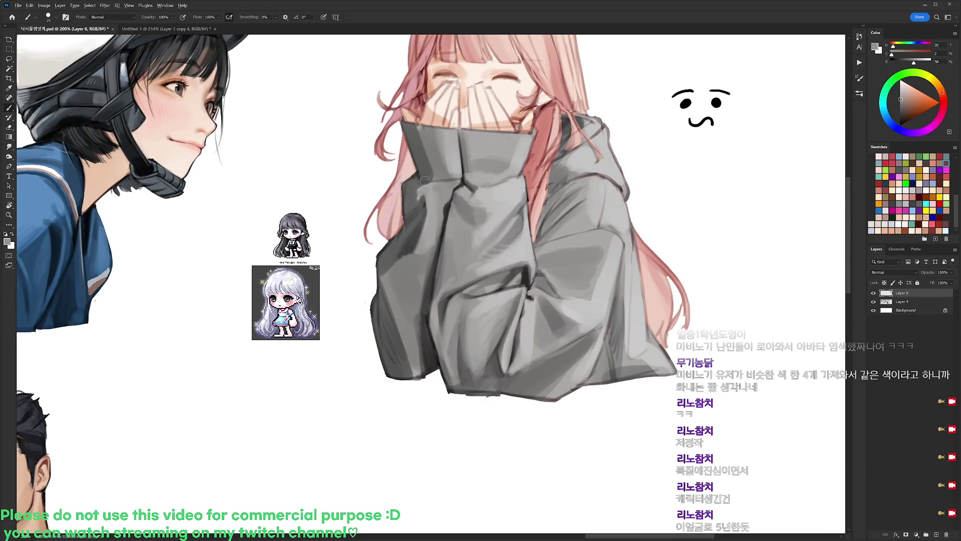
{"action": "key", "text": "d"}
{"action": "left_click", "coordinate": [425, 206], "text": "alt"}
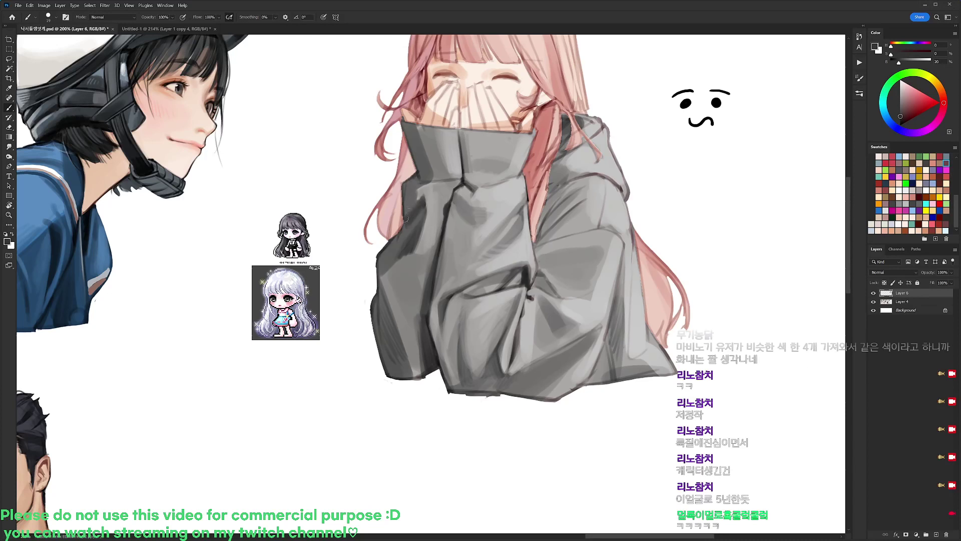
- Define the join between the rear sleeve and its cuff, blending the outer fabric below it with sampled greys
{"action": "left_click", "coordinate": [427, 184], "text": "alt"}
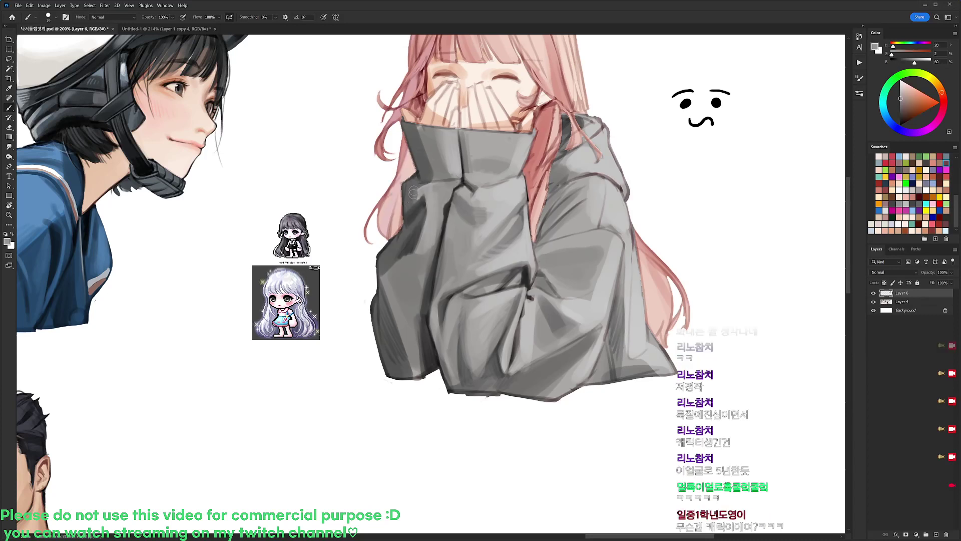
{"action": "left_click", "coordinate": [418, 176], "text": "alt"}
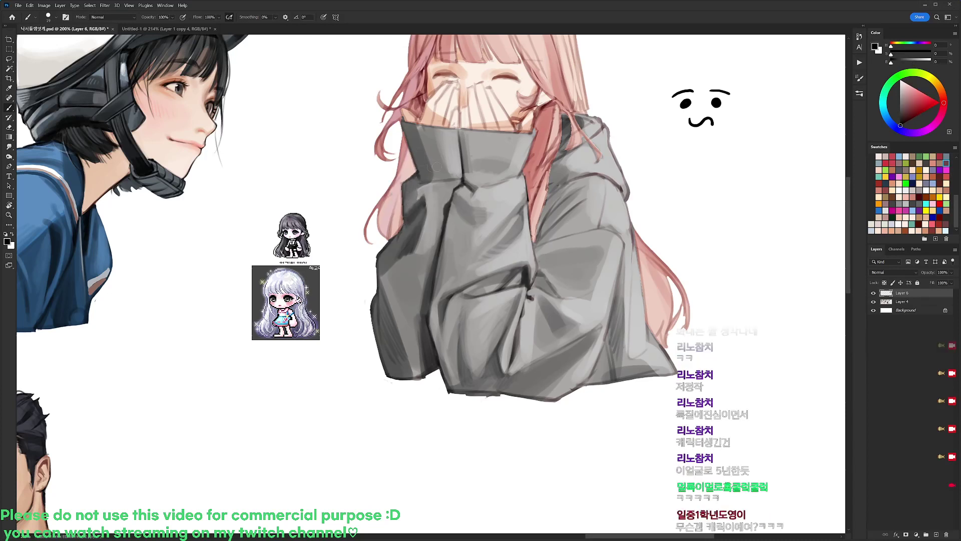
{"action": "left_click_drag", "start_coordinate": [417, 175], "coordinate": [420, 180]}
{"action": "left_click", "coordinate": [428, 182], "text": "alt"}
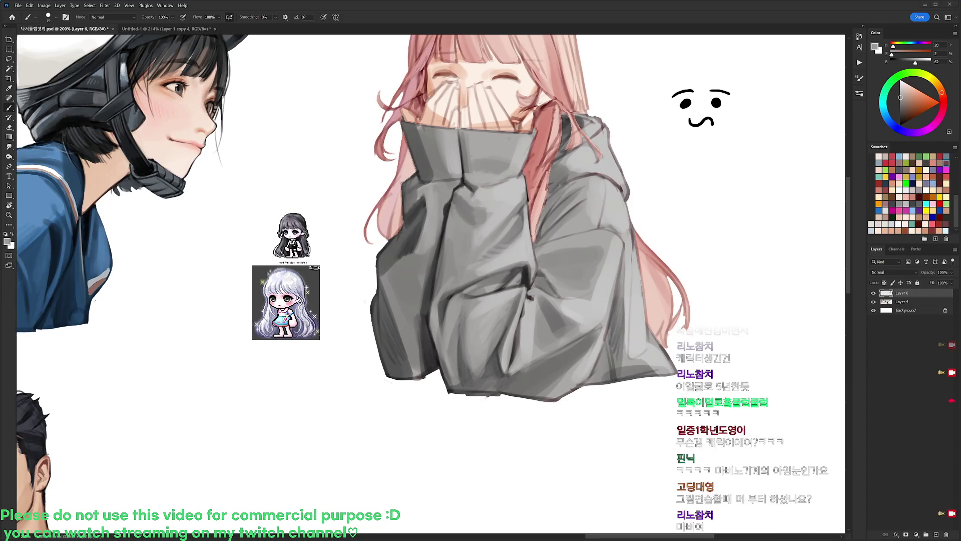
{"action": "left_click_drag", "start_coordinate": [477, 260], "coordinate": [483, 210]}
{"action": "left_click", "coordinate": [420, 190], "text": "alt"}
{"action": "left_click_drag", "start_coordinate": [417, 192], "coordinate": [416, 206]}
{"action": "left_click", "coordinate": [413, 213], "text": "alt"}
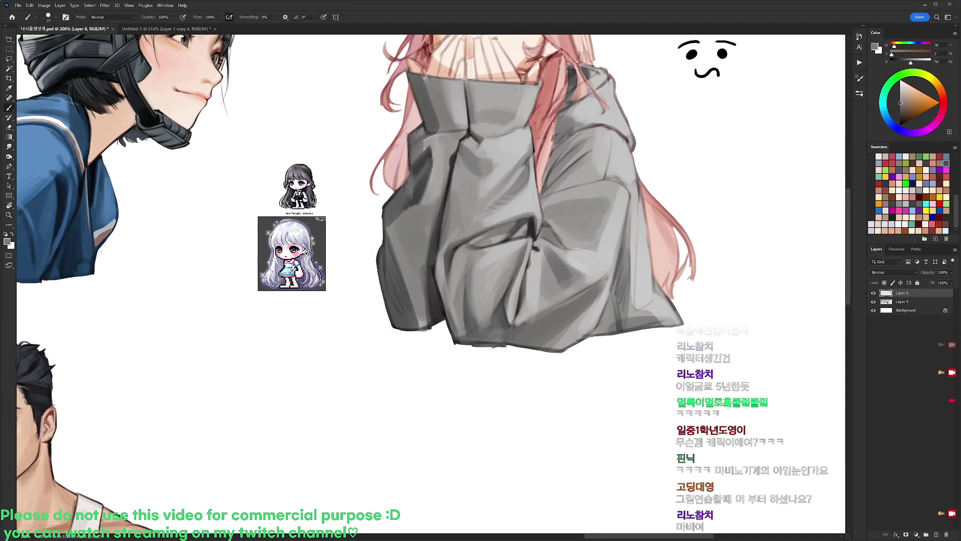
- Rework the light and dark areas along the rear sleeve's upper outer edge with sampled greys
{"action": "left_click", "coordinate": [413, 180], "text": "alt"}
{"action": "left_click", "coordinate": [407, 182], "text": "alt"}
{"action": "left_click", "coordinate": [414, 183], "text": "alt"}
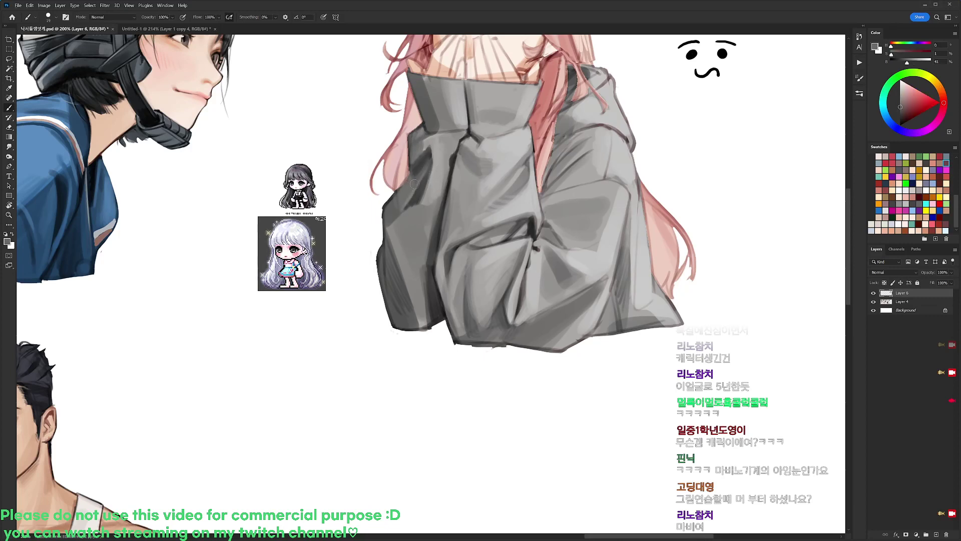
{"action": "left_click", "coordinate": [416, 194], "text": "alt"}
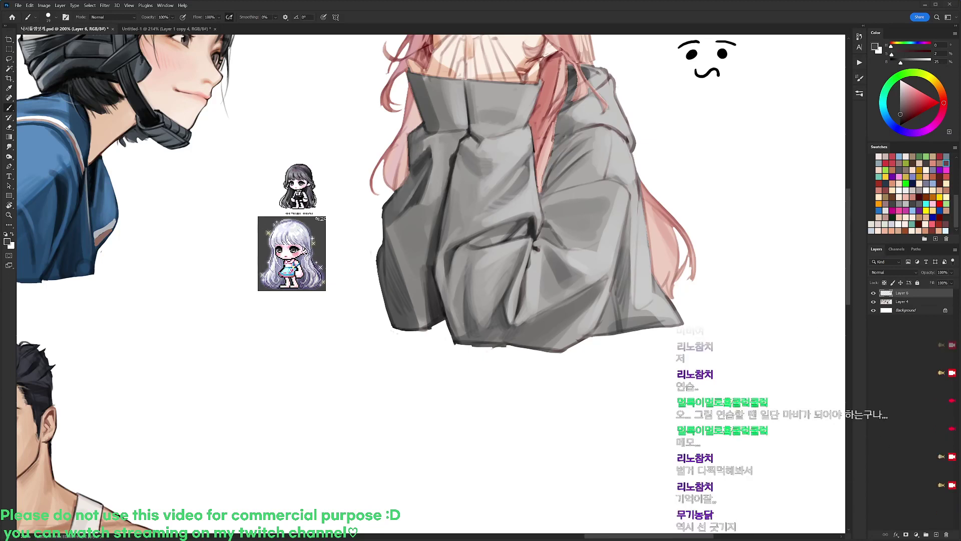
{"action": "key", "text": "d"}
{"action": "left_click", "coordinate": [407, 203], "text": "alt"}
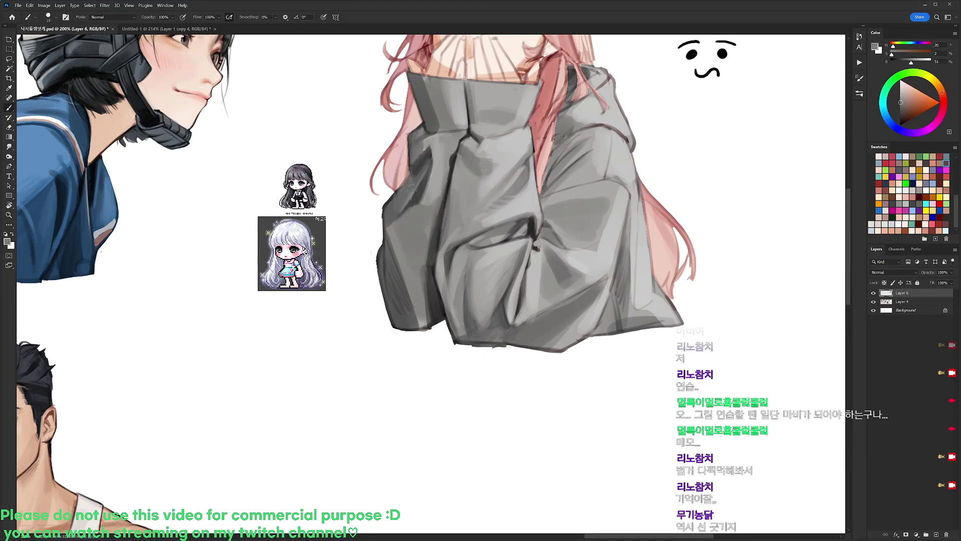
{"action": "key", "text": "d"}
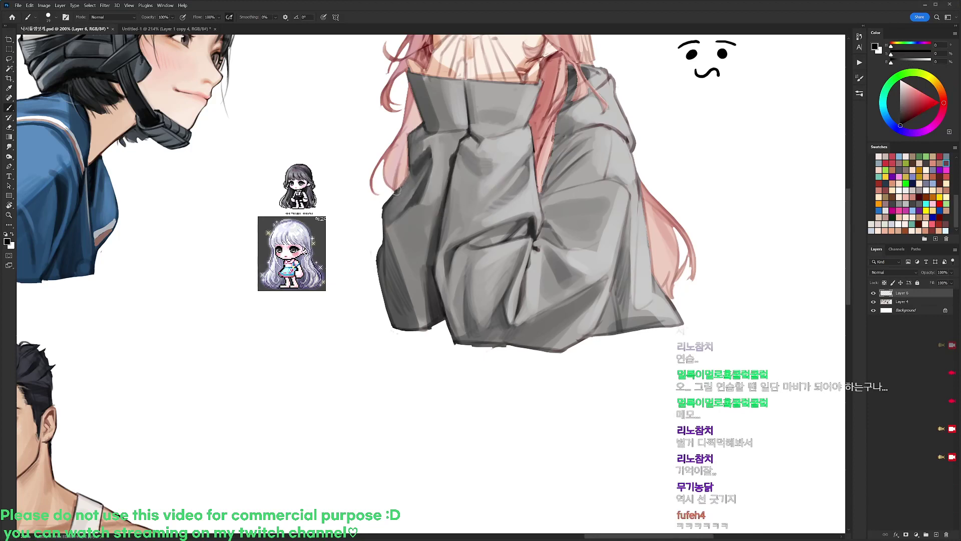
- Blend the shading across the middle and lower outer side of the rear sleeve with black and sampled greys
{"action": "left_click", "coordinate": [389, 253], "text": "alt"}
{"action": "left_click_drag", "start_coordinate": [389, 227], "coordinate": [393, 243]}
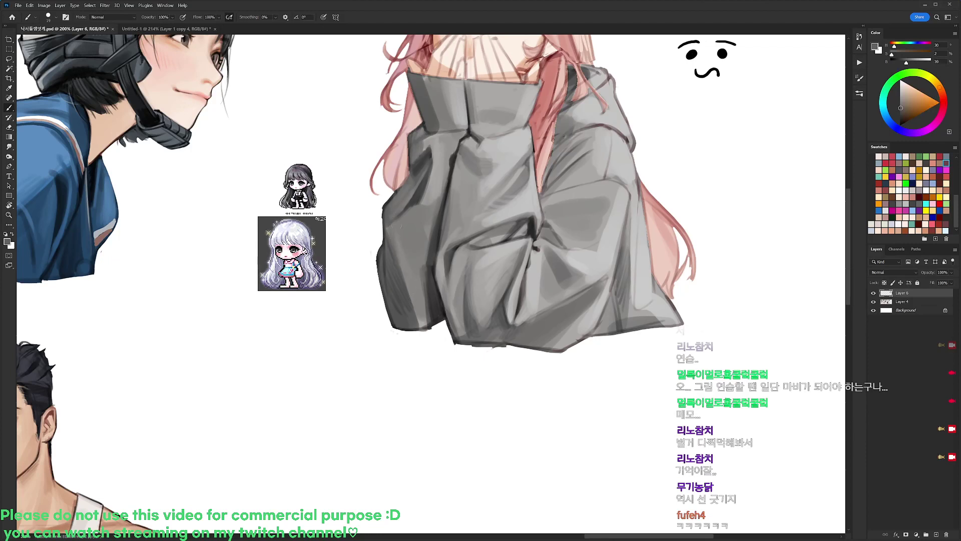
{"action": "left_click", "coordinate": [397, 221], "text": "alt"}
{"action": "left_click", "coordinate": [427, 196], "text": "alt"}
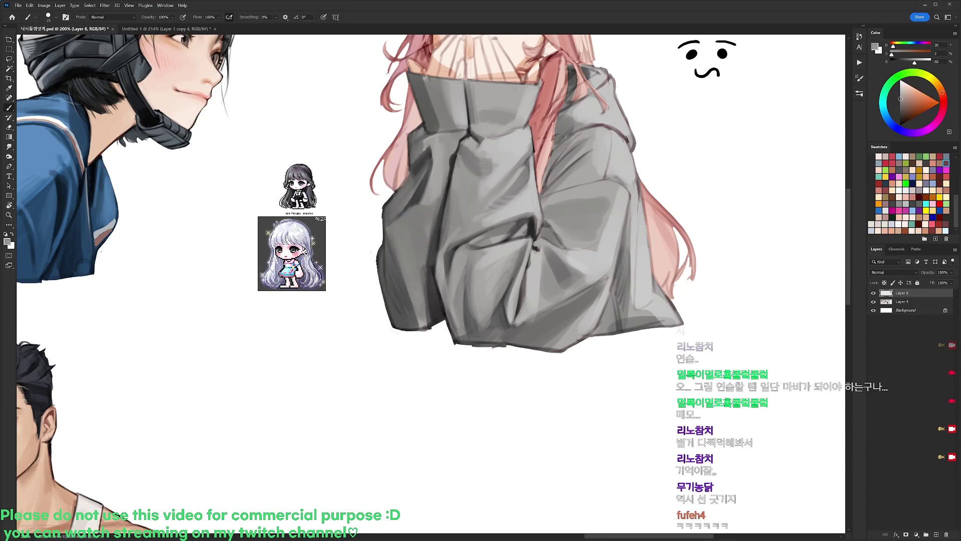
{"action": "left_click", "coordinate": [439, 194], "text": "alt"}
{"action": "key", "text": "d"}
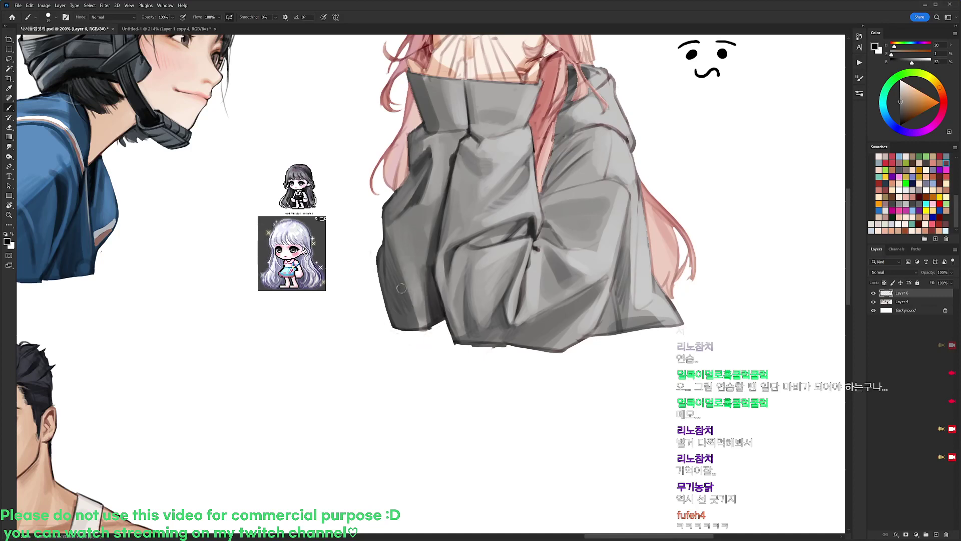
{"action": "left_click", "coordinate": [395, 306], "text": "alt"}
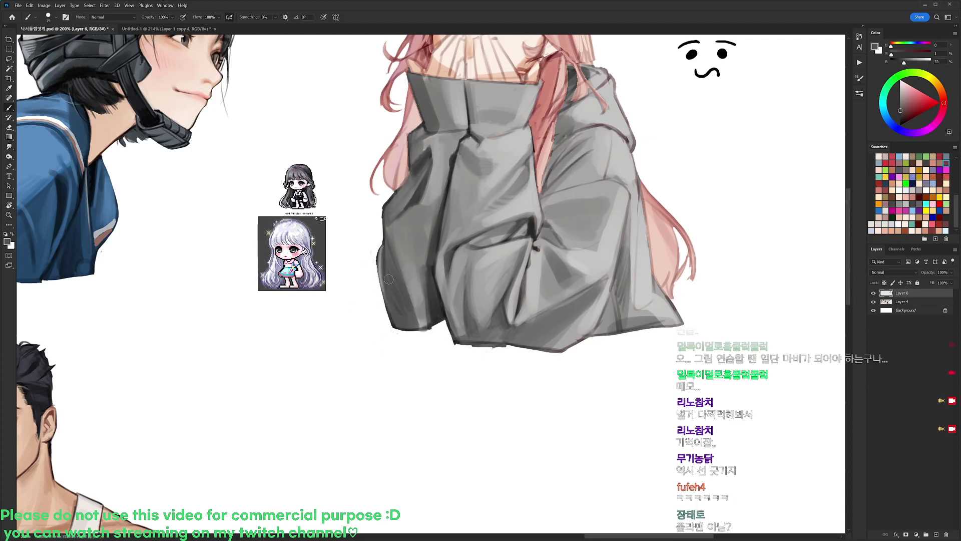
- Refine the light and dark shading across the rear sleeve's cuff with black and sampled greys
{"action": "key", "text": "d"}
{"action": "left_click", "coordinate": [440, 118], "text": "alt"}
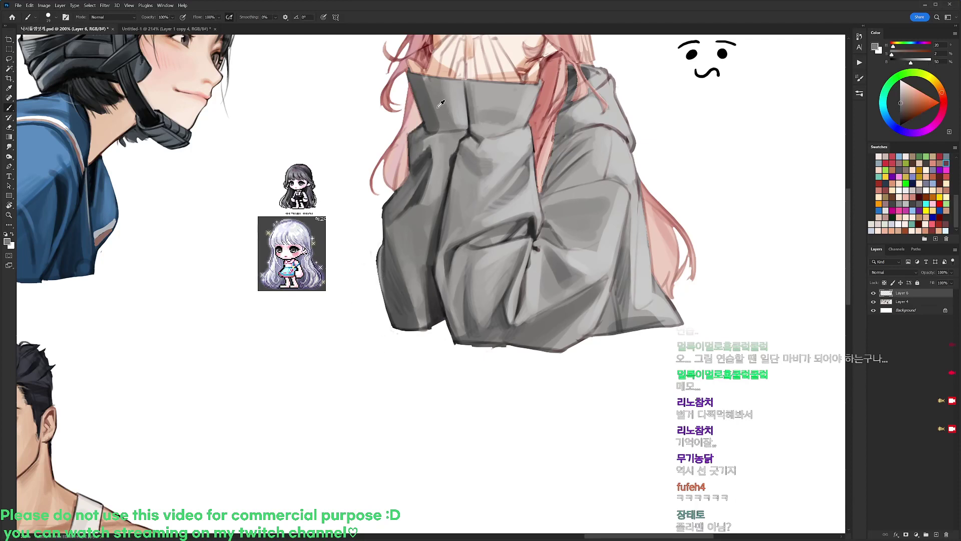
{"action": "left_click", "coordinate": [434, 90], "text": "alt"}
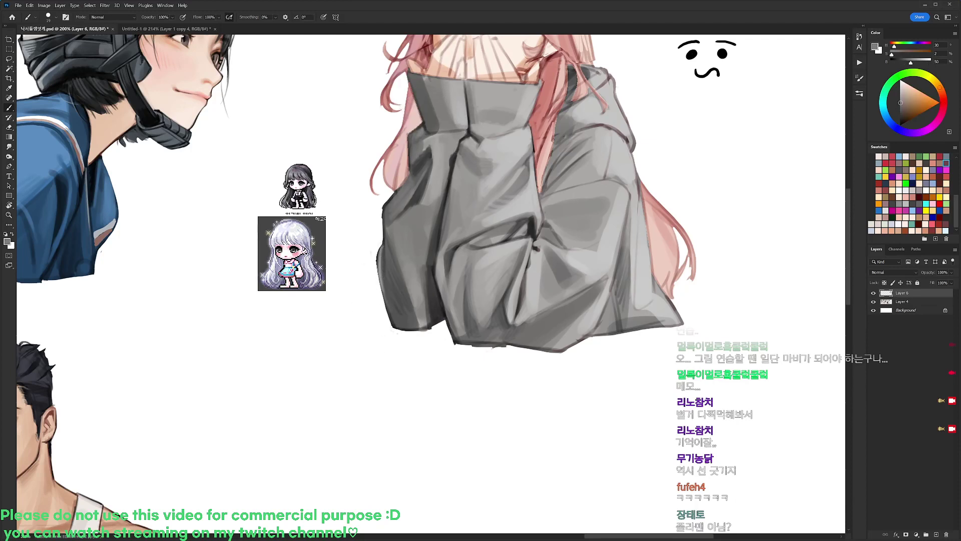
{"action": "left_click", "coordinate": [455, 93], "text": "alt"}
{"action": "left_click_drag", "start_coordinate": [436, 82], "coordinate": [428, 101]}
{"action": "left_click", "coordinate": [434, 95], "text": "alt"}
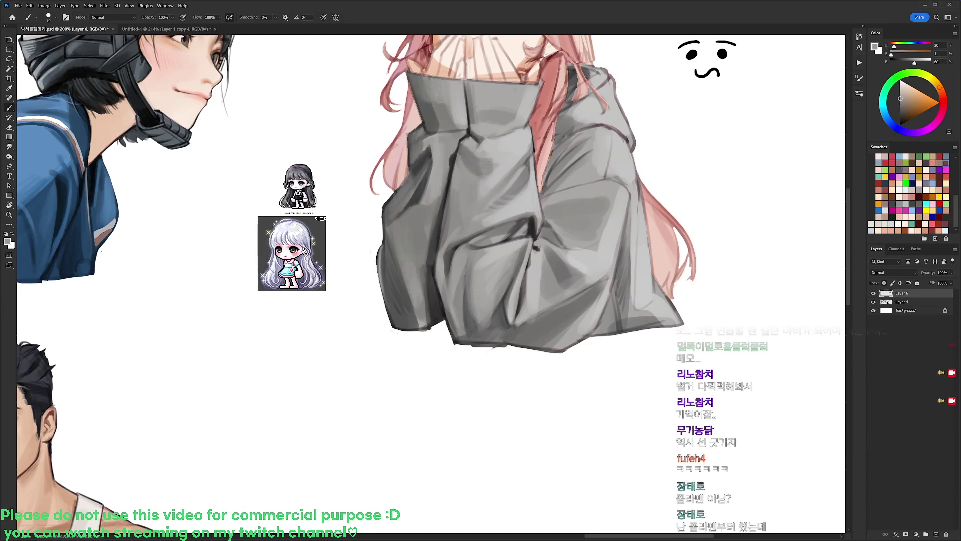
{"action": "left_click", "coordinate": [445, 121], "text": "alt"}
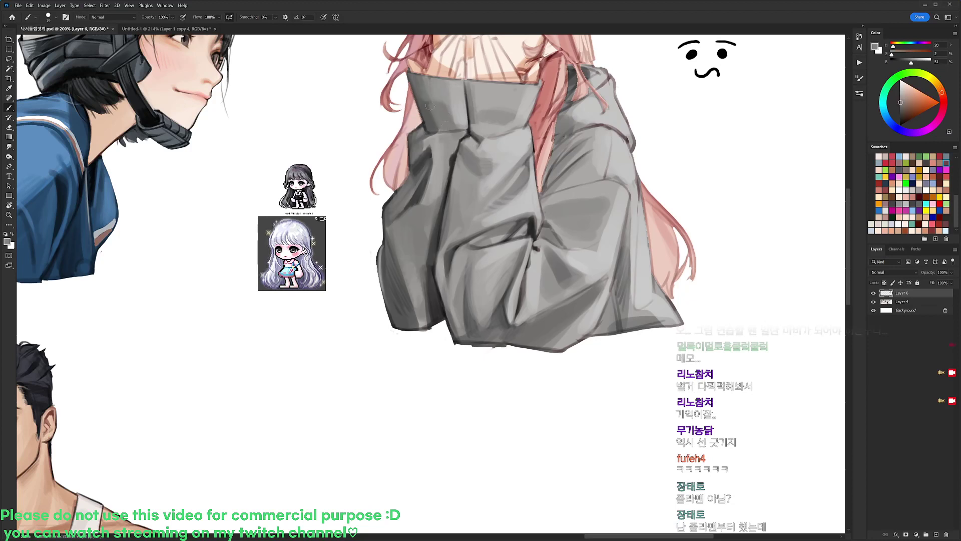
{"action": "left_click", "coordinate": [462, 114], "text": "alt"}
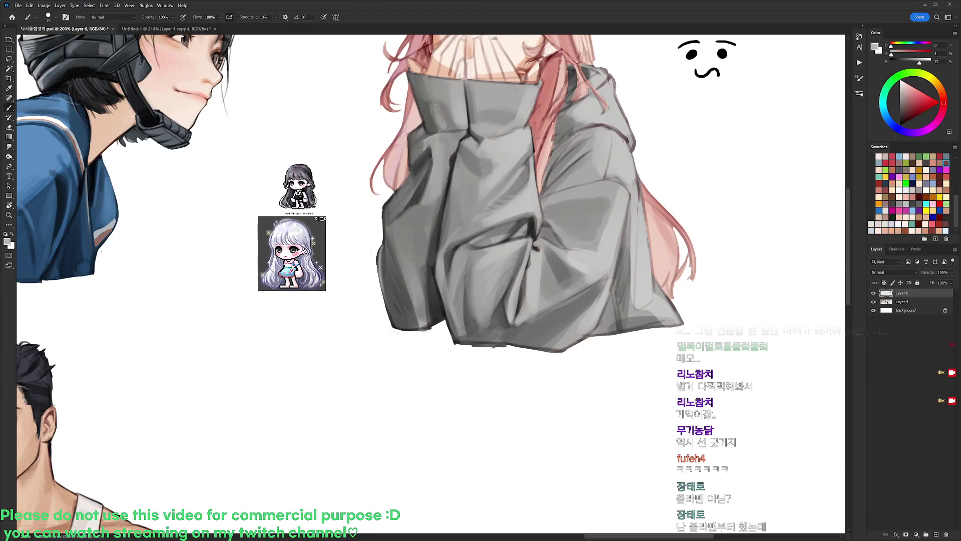
{"action": "left_click", "coordinate": [439, 112], "text": "alt"}
{"action": "left_click", "coordinate": [439, 110], "text": "alt"}
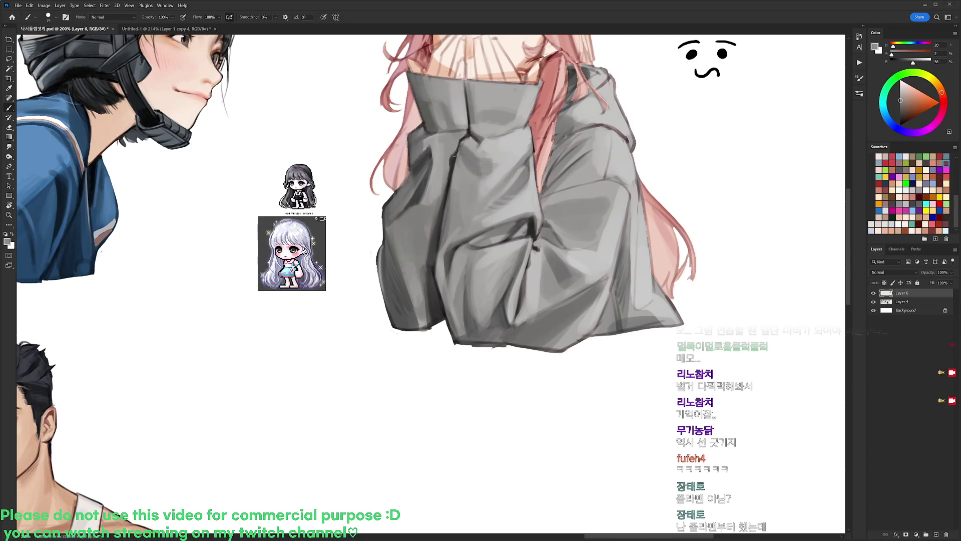
- Switch to a finer brush and sharpen the rear sleeve's upper outer contour with black and sampled pink and grey tones
{"action": "key", "text": "r"}
{"action": "left_click_drag", "start_coordinate": [457, 167], "coordinate": [349, 163]}
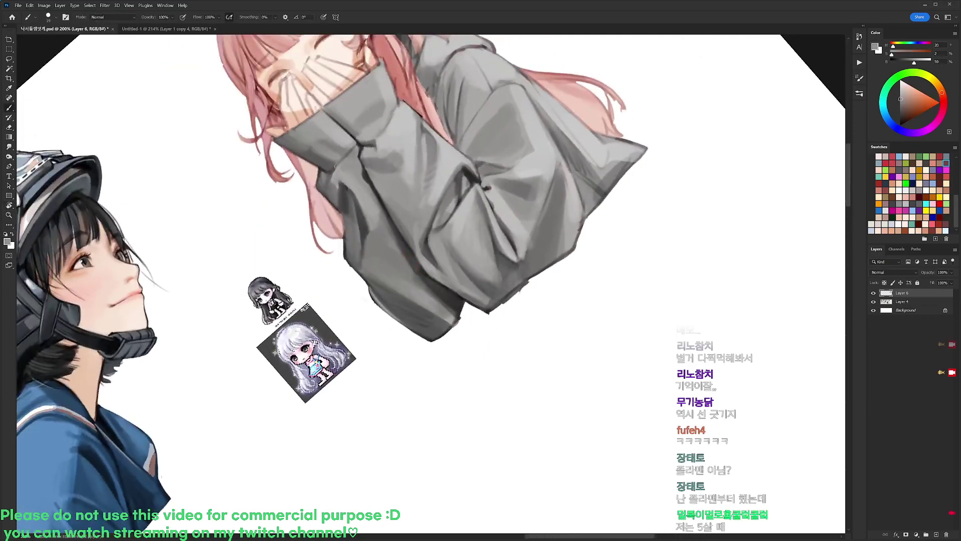
{"action": "key", "text": "r"}
{"action": "left_click_drag", "start_coordinate": [548, 176], "coordinate": [586, 260]}
{"action": "key", "text": "d"}
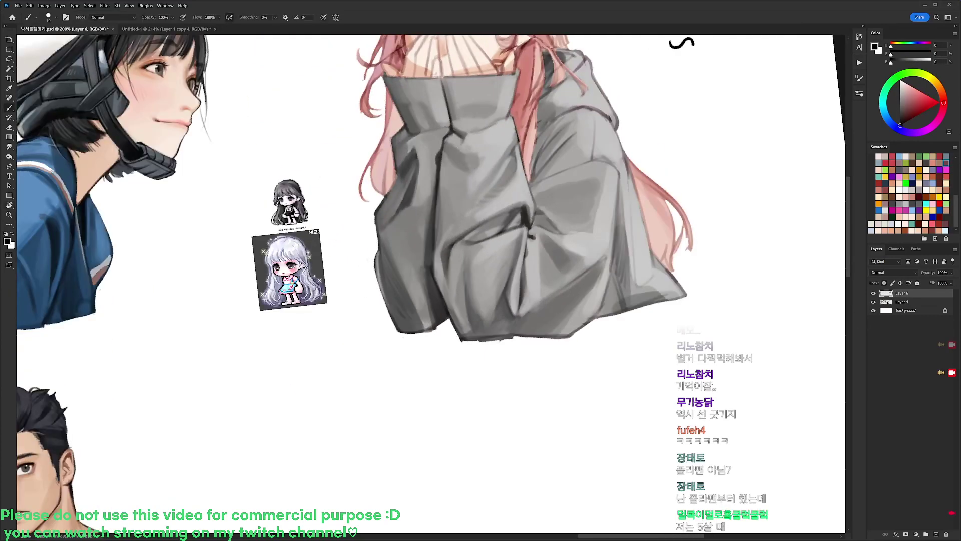
{"action": "right_click", "coordinate": [467, 167]}
{"action": "left_click", "coordinate": [529, 233]}
{"action": "left_click", "coordinate": [392, 126], "text": "alt"}
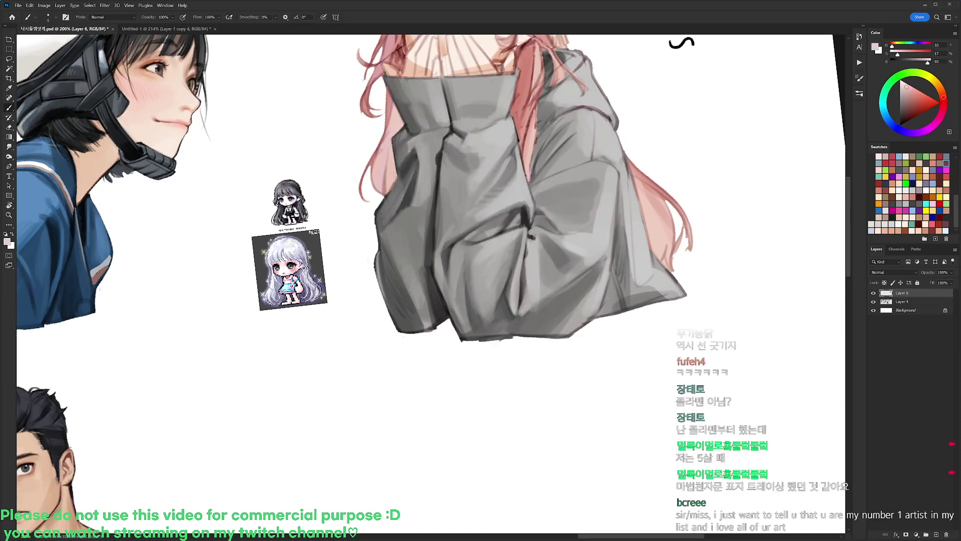
{"action": "key", "text": "d"}
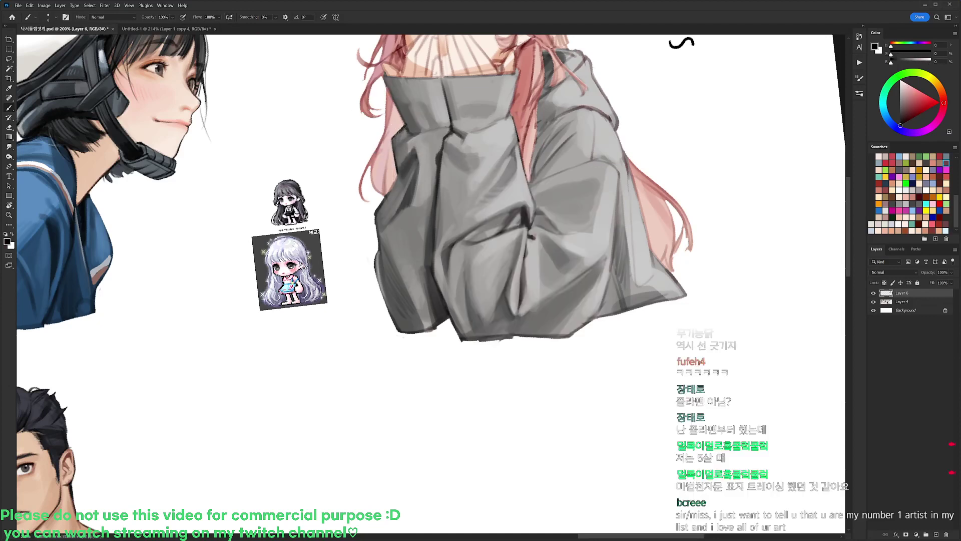
{"action": "left_click", "coordinate": [388, 196], "text": "alt"}
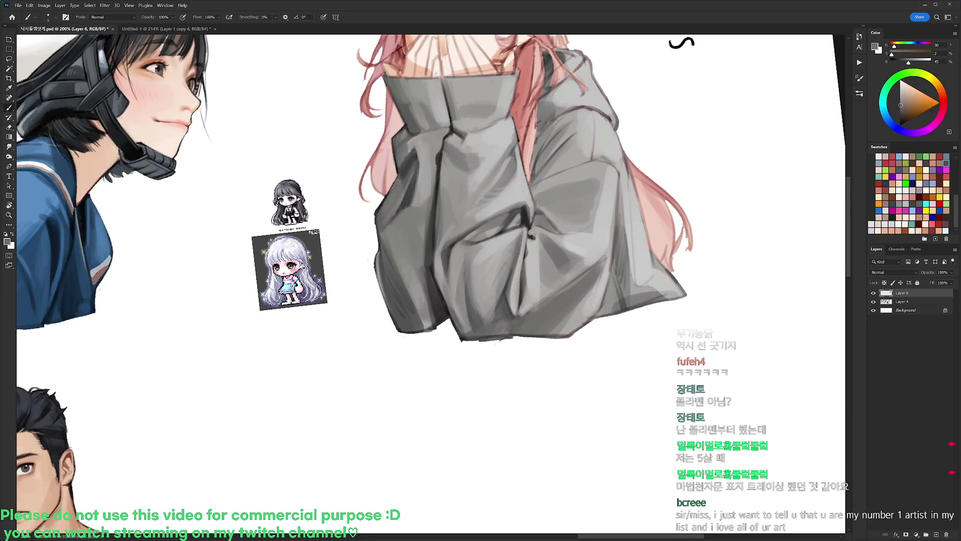
- Define the rear sleeve's lower outer edge with a thin black outline, erasing stray paint beside it
{"action": "key", "text": "d"}
{"action": "key", "text": "e"}
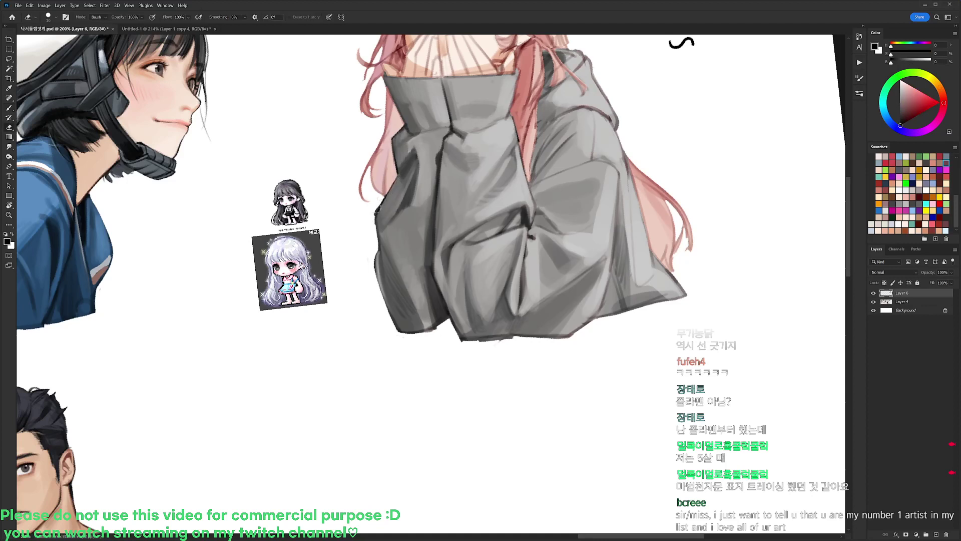
{"action": "key", "text": "b"}
{"action": "scroll", "coordinate": [377, 238], "scroll_direction": "down", "scroll_amount": 2}
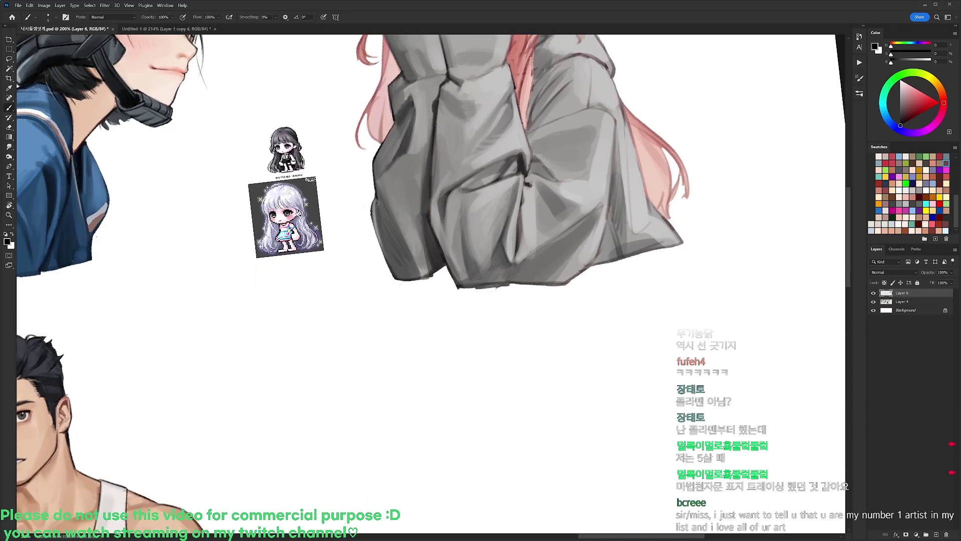
{"action": "left_click_drag", "start_coordinate": [372, 197], "coordinate": [393, 262]}
{"action": "key", "text": "r"}
{"action": "key", "text": "b"}
{"action": "left_click_drag", "start_coordinate": [385, 217], "coordinate": [395, 275]}
{"action": "key", "text": "e"}
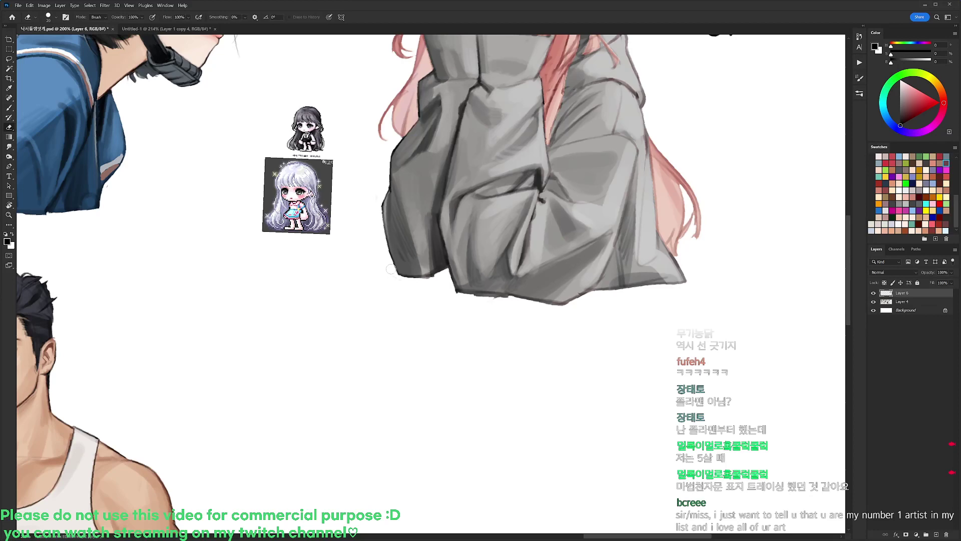
- Outline the bottom edges of both sleeves in black, alternating brush and eraser to clean the contour
{"action": "key", "text": "r"}
{"action": "left_click_drag", "start_coordinate": [436, 237], "coordinate": [547, 101]}
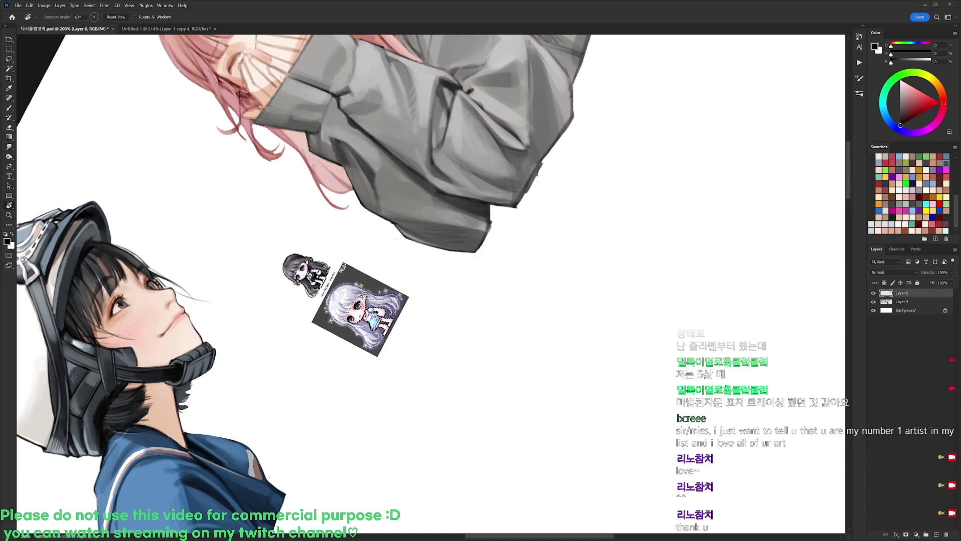
{"action": "mouse_move", "coordinate": [466, 192]}
{"action": "left_mouse_down"}
{"action": "mouse_move", "coordinate": [503, 147]}
{"action": "mouse_move", "coordinate": [531, 171]}
{"action": "mouse_move", "coordinate": [520, 206]}
{"action": "left_mouse_up"}
{"action": "key", "text": "b"}
{"action": "key", "text": "e"}
{"action": "key", "text": "b"}
{"action": "mouse_move", "coordinate": [526, 172]}
{"action": "left_mouse_down"}
{"action": "mouse_move", "coordinate": [513, 206]}
{"action": "mouse_move", "coordinate": [639, 165]}
{"action": "mouse_move", "coordinate": [574, 232]}
{"action": "left_mouse_up"}
{"action": "key", "text": "e"}
{"action": "key", "text": "r"}
{"action": "key", "text": "b"}
{"action": "key", "text": "r"}
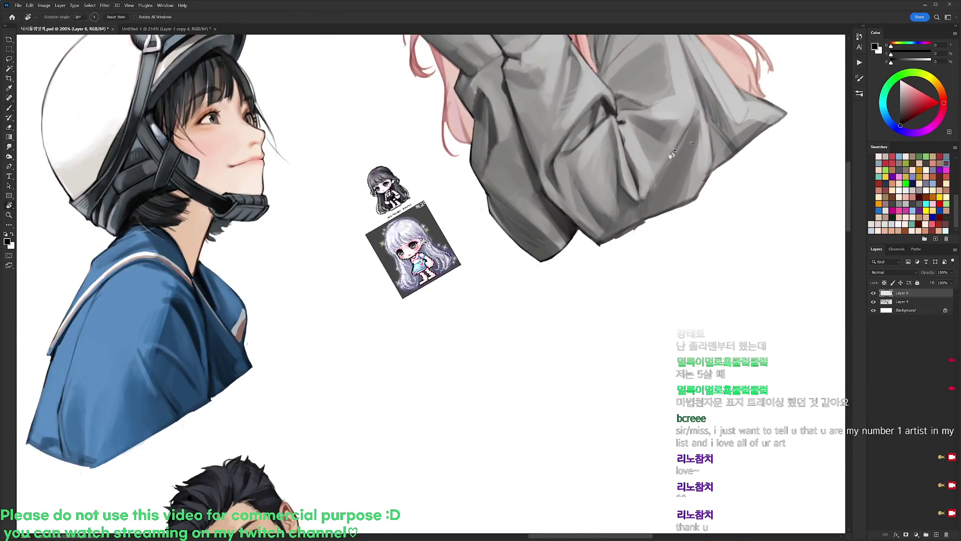
{"action": "left_click_drag", "start_coordinate": [670, 154], "coordinate": [721, 248]}
{"action": "left_click_drag", "start_coordinate": [685, 261], "coordinate": [679, 242]}
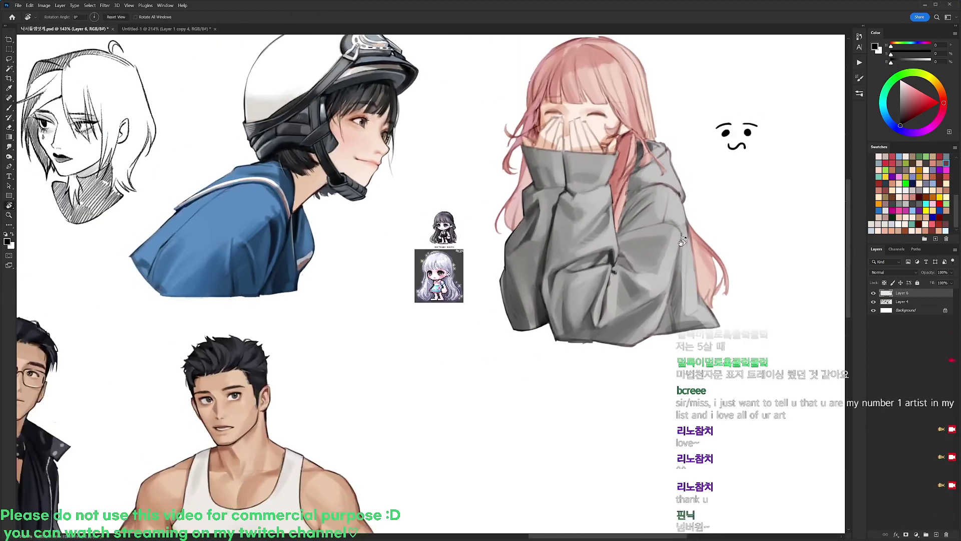
{"action": "left_click_drag", "start_coordinate": [589, 182], "coordinate": [600, 116]}
{"action": "left_click_drag", "start_coordinate": [591, 163], "coordinate": [560, 151]}
{"action": "key", "text": "b"}
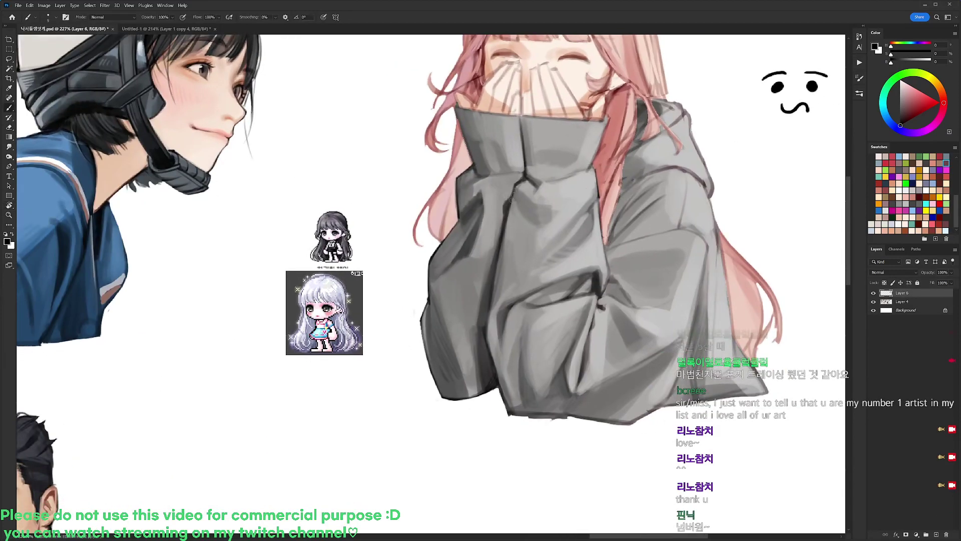
- Redraw the lower outline between the grey hoodie's two sleeves and erase the stray edges around it
{"action": "scroll", "coordinate": [495, 270], "scroll_direction": "down", "scroll_amount": 3}
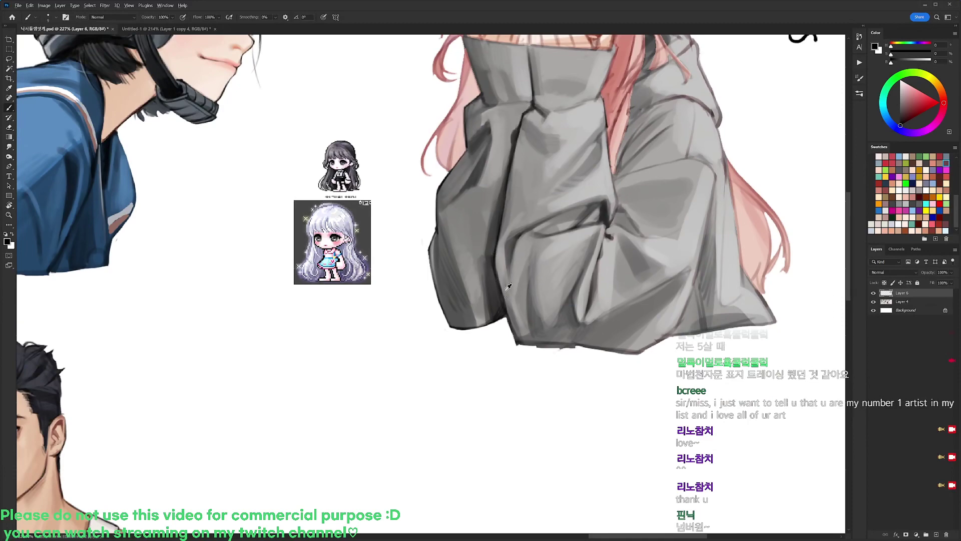
{"action": "left_click", "coordinate": [515, 328], "text": "alt"}
{"action": "left_click_drag", "start_coordinate": [515, 330], "coordinate": [502, 282]}
{"action": "key", "text": "d"}
{"action": "key", "text": "e"}
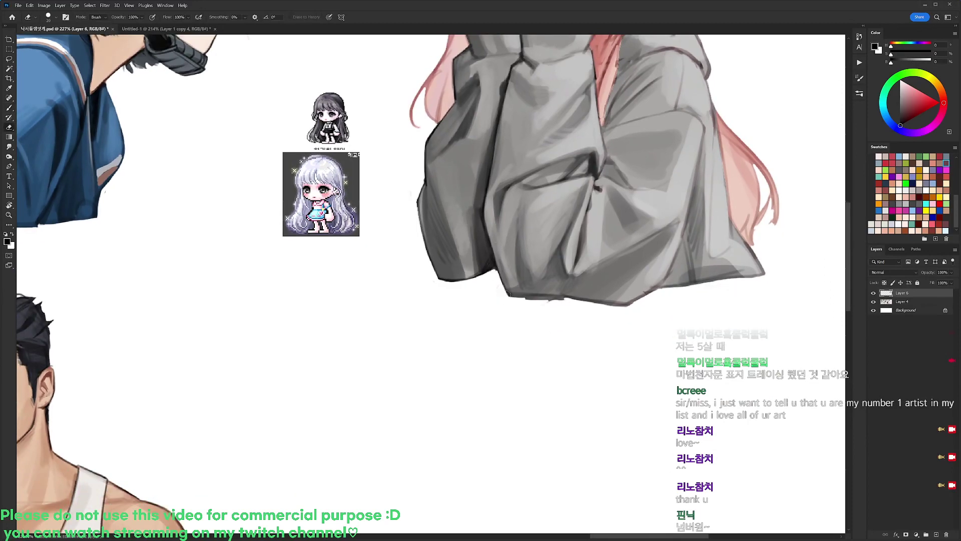
{"action": "key", "text": "r"}
{"action": "left_click_drag", "start_coordinate": [643, 219], "coordinate": [448, 150]}
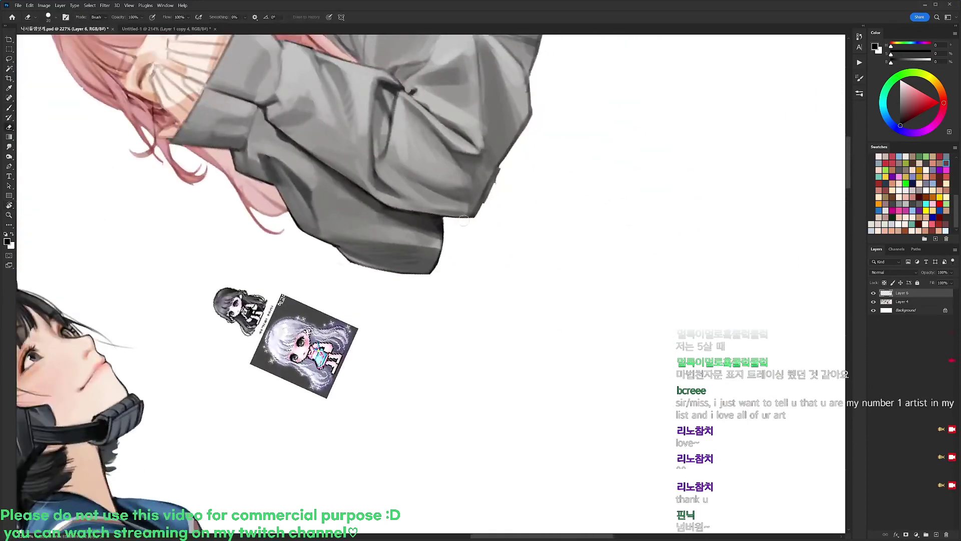
{"action": "mouse_move", "coordinate": [463, 220]}
{"action": "left_mouse_down"}
{"action": "mouse_move", "coordinate": [504, 156]}
{"action": "mouse_move", "coordinate": [605, 246]}
{"action": "mouse_move", "coordinate": [640, 186]}
{"action": "mouse_move", "coordinate": [611, 142]}
{"action": "left_mouse_up"}
{"action": "key", "text": "r"}
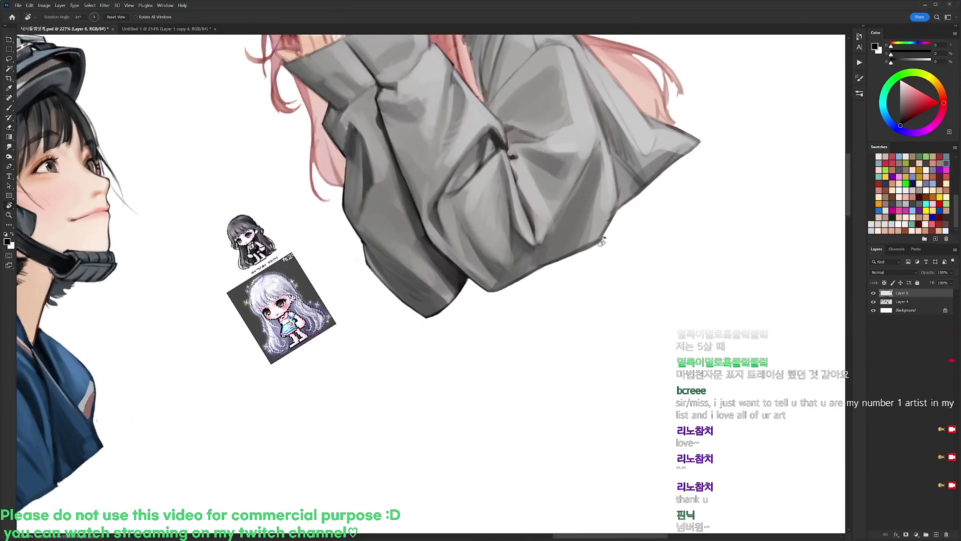
- Shade the front sleeve above its lower edge with a larger hard round brush, using greys sampled from the fabric
{"action": "key", "text": "r"}
{"action": "left_click_drag", "start_coordinate": [548, 120], "coordinate": [579, 148]}
{"action": "key", "text": "b"}
{"action": "right_click", "coordinate": [567, 169]}
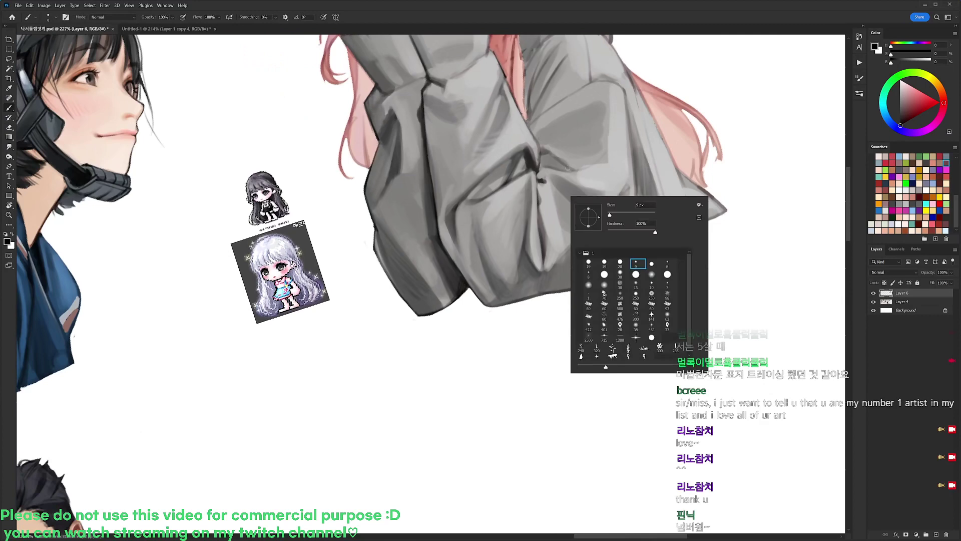
{"action": "left_click", "coordinate": [605, 263]}
{"action": "left_click", "coordinate": [615, 214]}
{"action": "left_click", "coordinate": [504, 282], "text": "alt"}
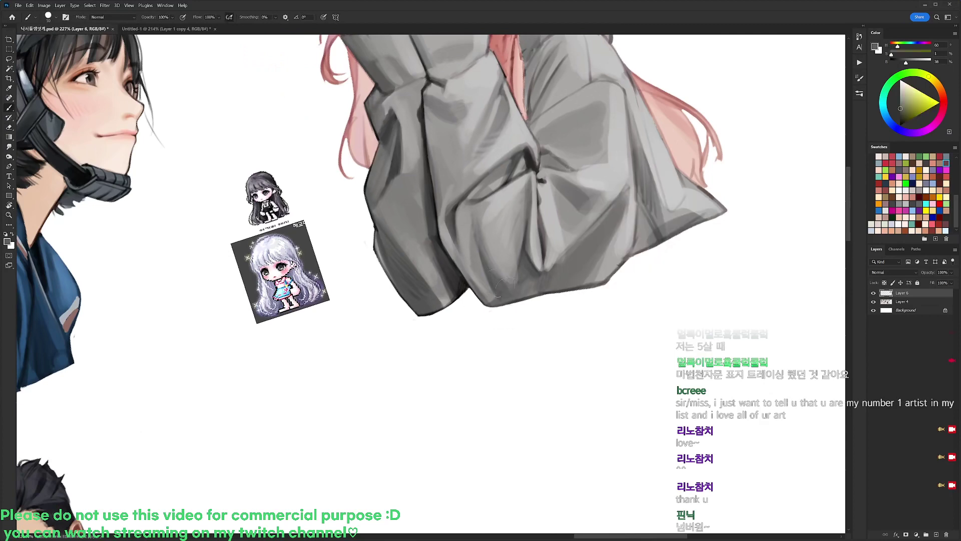
{"action": "left_click", "coordinate": [531, 284], "text": "alt"}
{"action": "left_click_drag", "start_coordinate": [528, 276], "coordinate": [522, 282]}
{"action": "left_click", "coordinate": [533, 277], "text": "alt"}
{"action": "left_click", "coordinate": [542, 278], "text": "alt"}
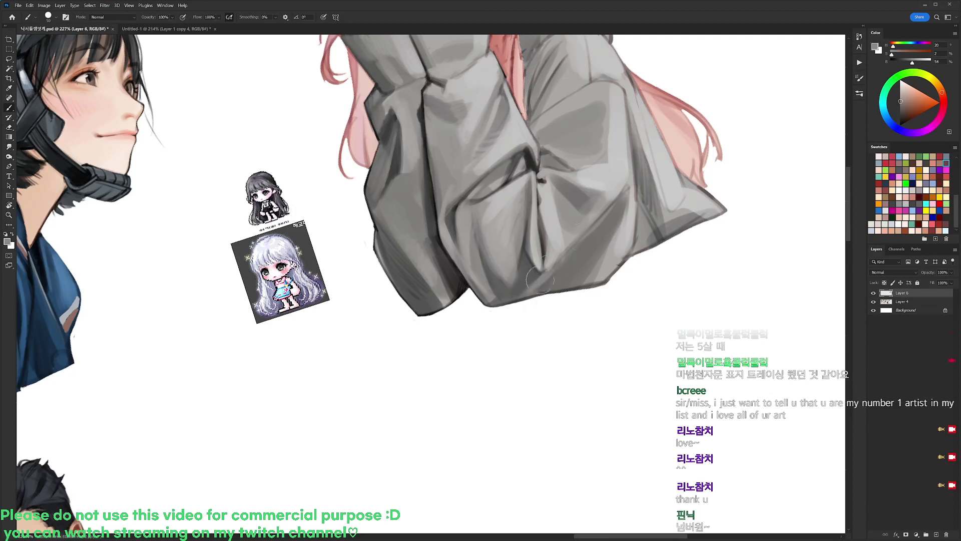
- Refine the triangular shadow near the front sleeve's lower edge with sampled darker and mid greys
{"action": "key", "text": "d"}
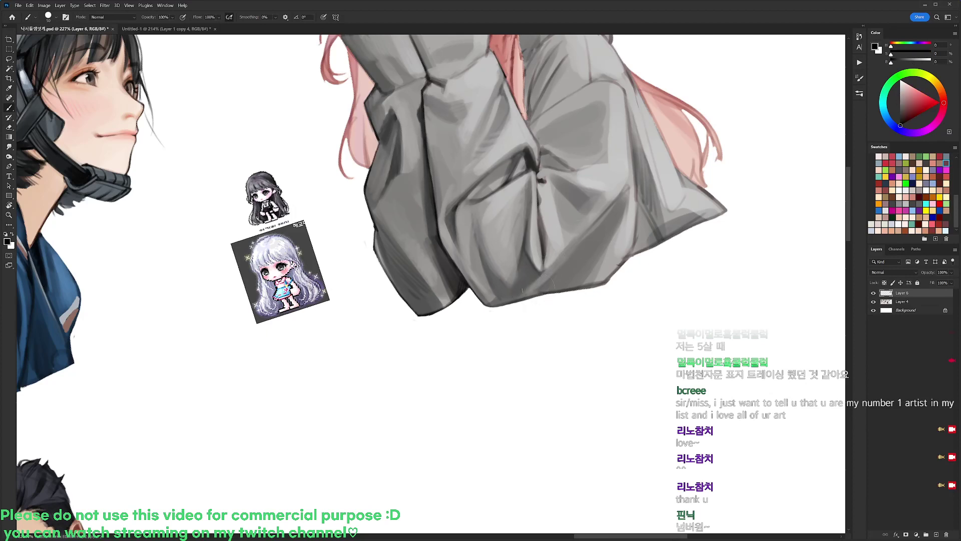
{"action": "left_click", "coordinate": [545, 282], "text": "alt"}
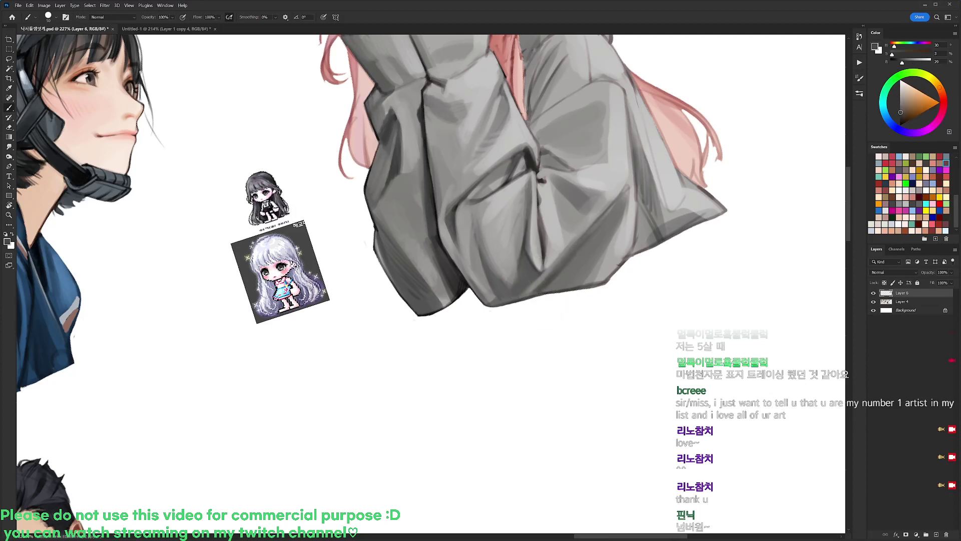
{"action": "left_click", "coordinate": [600, 233], "text": "alt"}
{"action": "key", "text": "r"}
{"action": "left_click_drag", "start_coordinate": [610, 204], "coordinate": [603, 253]}
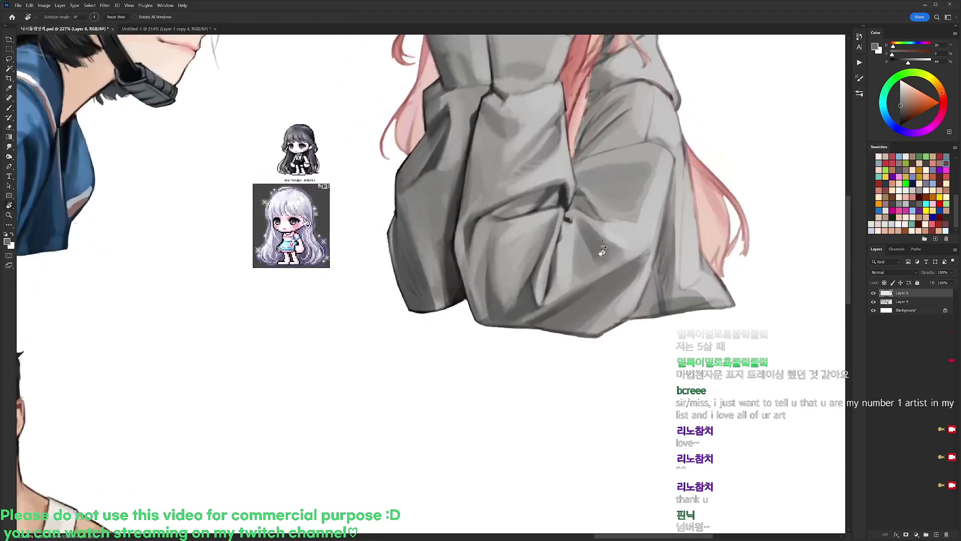
- Paint the narrow fold running down from the elbow crease with a smaller round brush and a sampled light grey
{"action": "key", "text": "d"}
{"action": "left_click", "coordinate": [573, 231], "text": "alt"}
{"action": "right_click", "coordinate": [604, 204]}
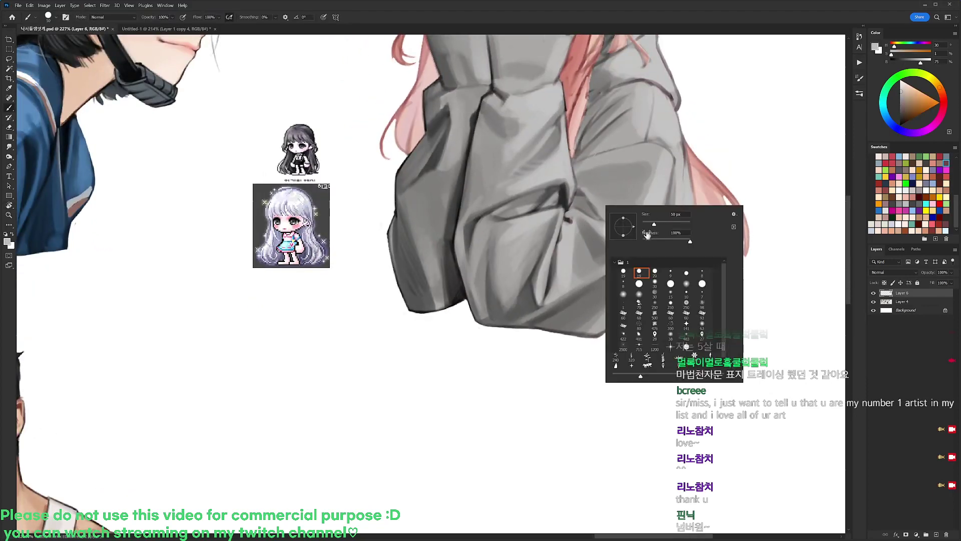
{"action": "left_click", "coordinate": [657, 273]}
{"action": "left_click", "coordinate": [573, 212], "text": "alt"}
{"action": "left_click_drag", "start_coordinate": [569, 213], "coordinate": [563, 267]}
- Blend the edges of the narrow fold below the elbow crease by layering greys sampled around it
{"action": "key", "text": "d"}
{"action": "left_click", "coordinate": [566, 218], "text": "alt"}
{"action": "left_click", "coordinate": [562, 232], "text": "alt"}
{"action": "left_click", "coordinate": [562, 233], "text": "alt"}
{"action": "left_click", "coordinate": [565, 252], "text": "alt"}
{"action": "left_click_drag", "start_coordinate": [566, 229], "coordinate": [564, 269]}
{"action": "left_click", "coordinate": [563, 237], "text": "alt"}
{"action": "key", "text": "d"}
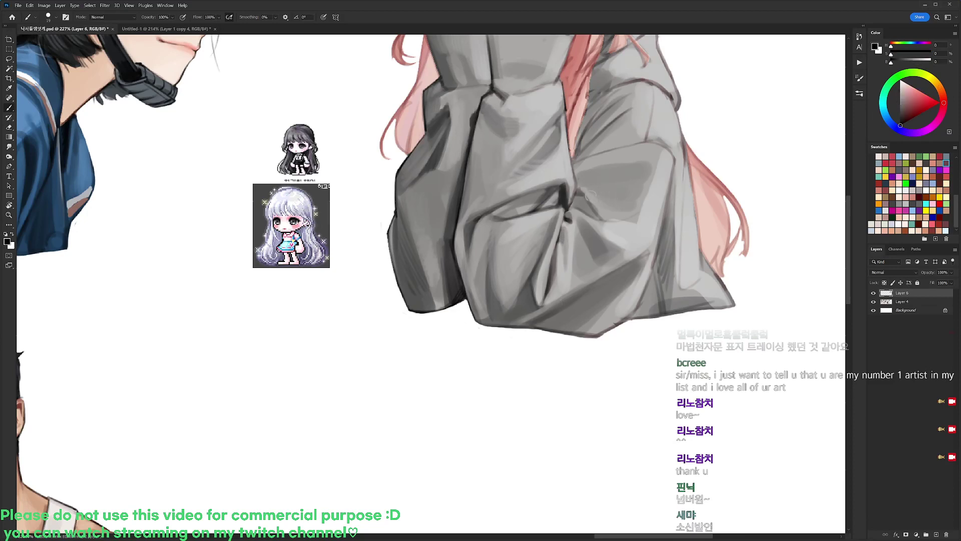
- Clean up the small dark knot at the elbow crease with greys sampled from the neighbouring fabric
{"action": "left_click", "coordinate": [581, 223], "text": "alt"}
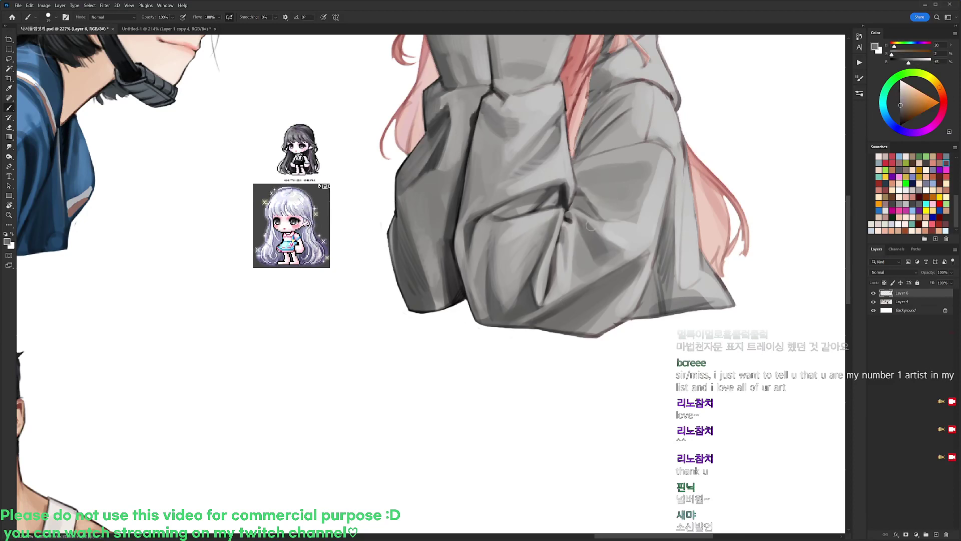
{"action": "left_click", "coordinate": [612, 227], "text": "alt"}
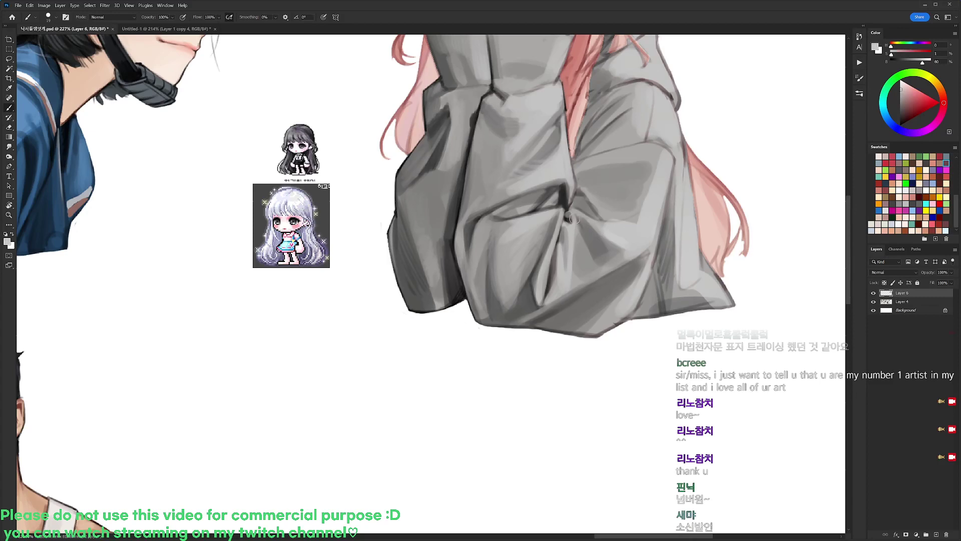
{"action": "key", "text": "r"}
{"action": "mouse_move", "coordinate": [573, 219]}
{"action": "left_mouse_down"}
{"action": "mouse_move", "coordinate": [731, 43]}
{"action": "mouse_move", "coordinate": [469, 89]}
{"action": "mouse_move", "coordinate": [400, 89]}
{"action": "left_mouse_up"}
{"action": "key", "text": "b"}
{"action": "left_click", "coordinate": [419, 156], "text": "alt"}
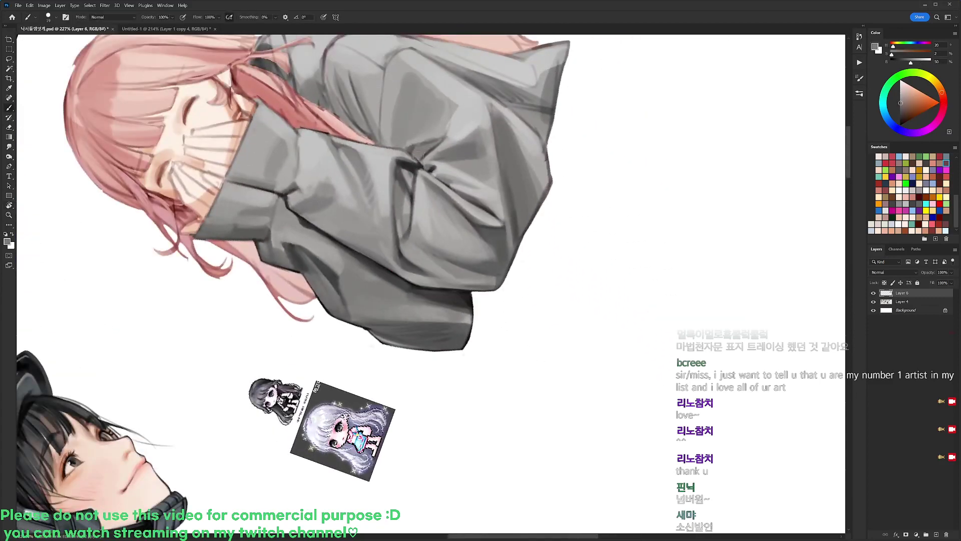
{"action": "key", "text": "d"}
- Paint the dark fold extending from the elbow crease toward the sleeve's outer side
{"action": "key", "text": "r"}
{"action": "left_click_drag", "start_coordinate": [540, 80], "coordinate": [588, 167]}
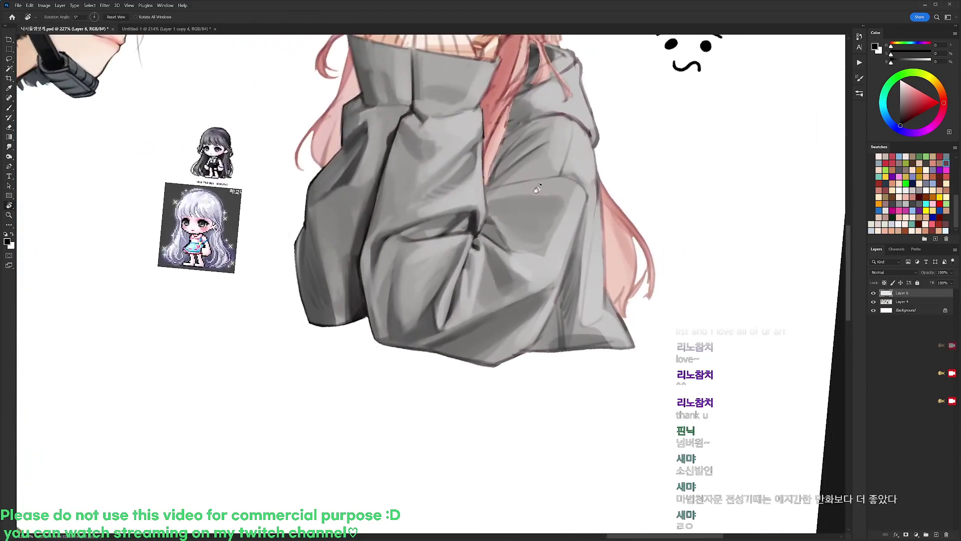
{"action": "key", "text": "b"}
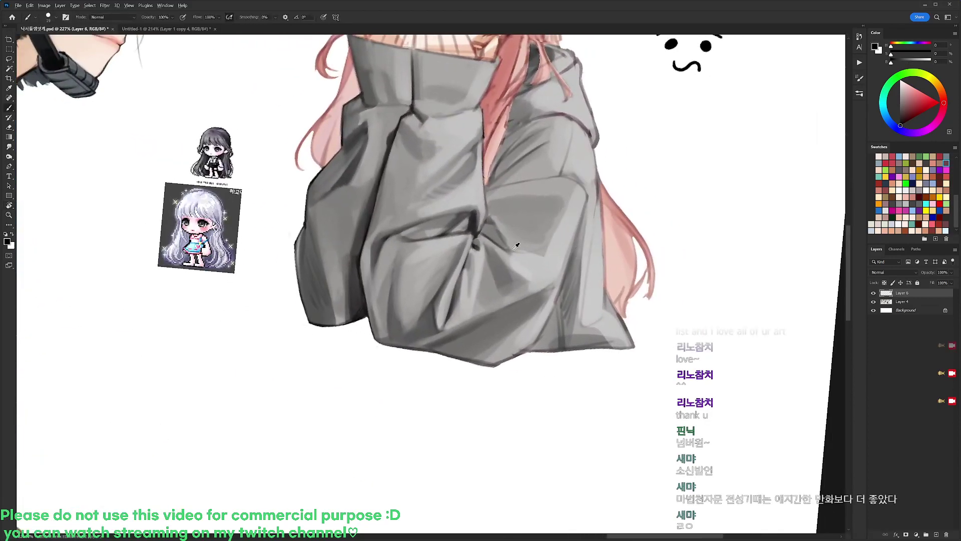
{"action": "left_click", "coordinate": [516, 246], "text": "alt"}
{"action": "key", "text": "d"}
{"action": "left_click", "coordinate": [501, 236], "text": "alt"}
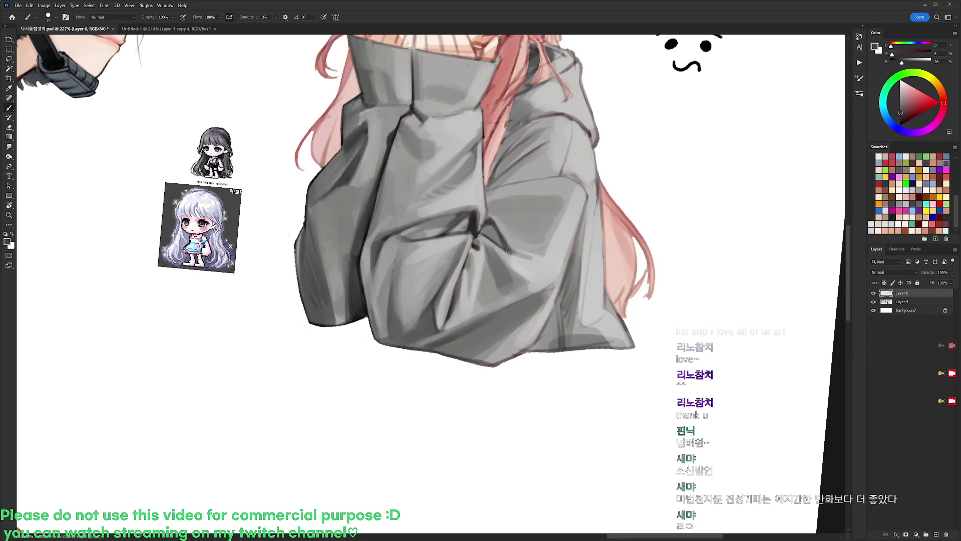
- Soften the outer end of the elbow crease fold by blending sampled dark and light greys
{"action": "key", "text": "d"}
{"action": "left_click", "coordinate": [513, 244], "text": "alt"}
{"action": "left_click", "coordinate": [536, 246], "text": "alt"}
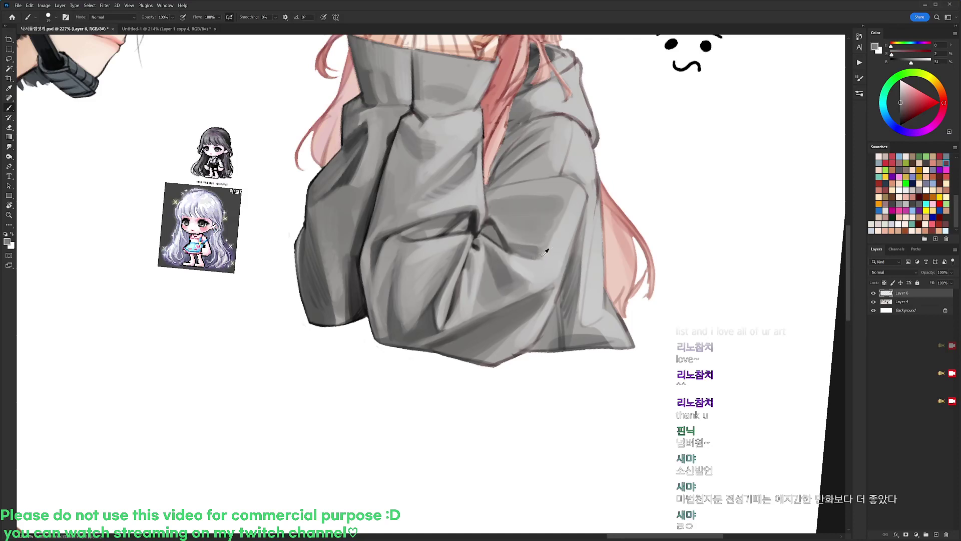
{"action": "left_click", "coordinate": [530, 254], "text": "alt"}
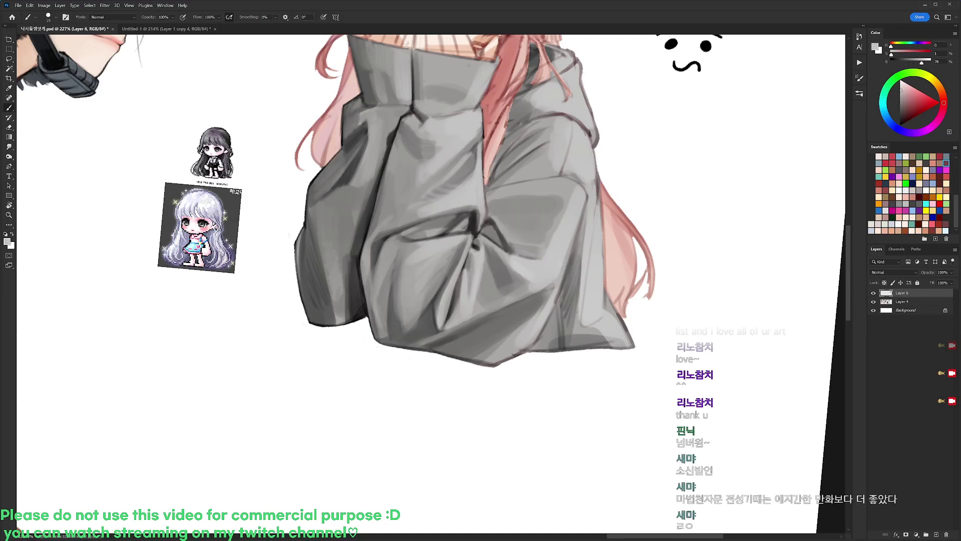
{"action": "left_click", "coordinate": [536, 250], "text": "alt"}
{"action": "left_click", "coordinate": [523, 243], "text": "alt"}
{"action": "left_click", "coordinate": [564, 245], "text": "alt"}
{"action": "left_click", "coordinate": [546, 239], "text": "alt"}
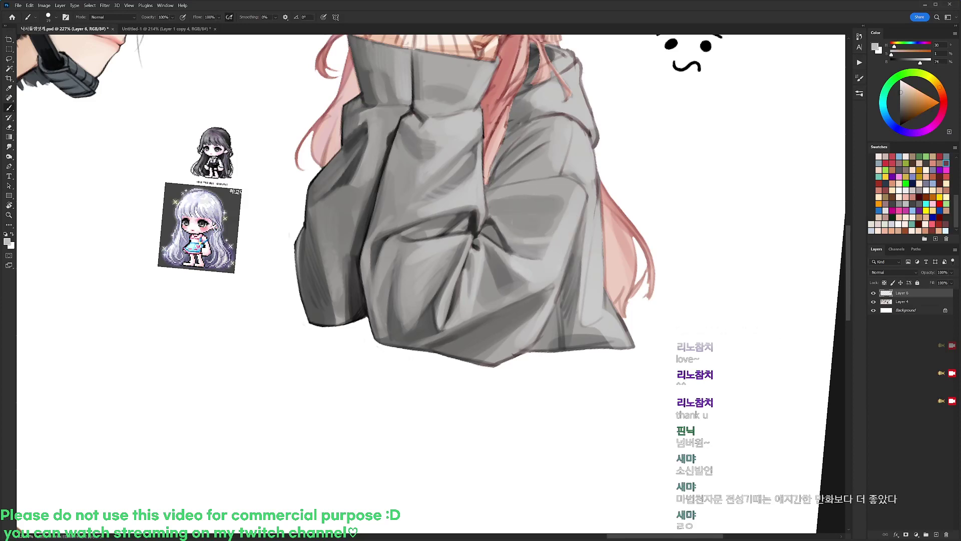
- Brush soft strokes through the shadow patch above the crease fold and even the tones around it
{"action": "left_click_drag", "start_coordinate": [510, 215], "coordinate": [523, 233]}
{"action": "left_click_drag", "start_coordinate": [544, 199], "coordinate": [501, 199]}
{"action": "key", "text": "r"}
{"action": "mouse_move", "coordinate": [576, 188]}
{"action": "left_mouse_down"}
{"action": "mouse_move", "coordinate": [567, 176]}
{"action": "mouse_move", "coordinate": [585, 201]}
{"action": "left_mouse_up"}
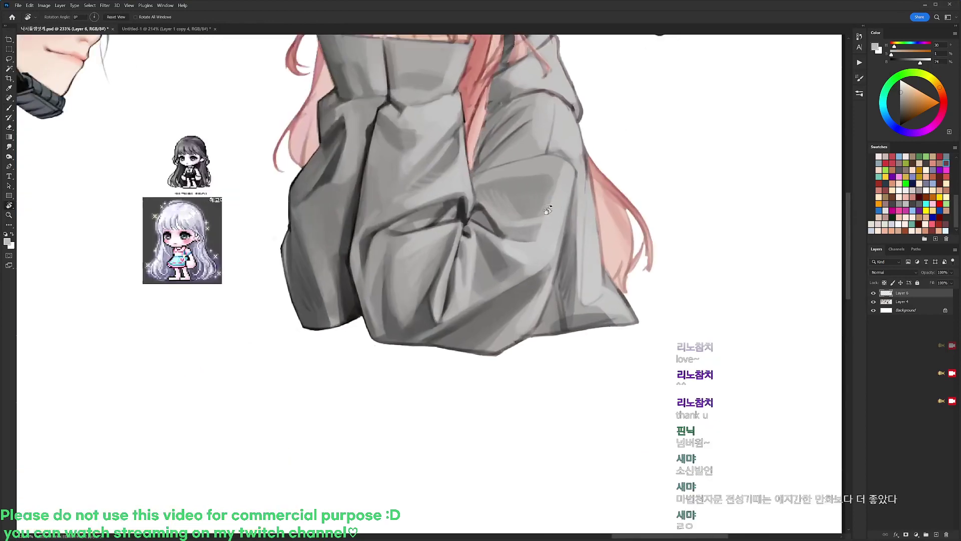
{"action": "key", "text": "d"}
{"action": "left_click", "coordinate": [503, 235], "text": "alt"}
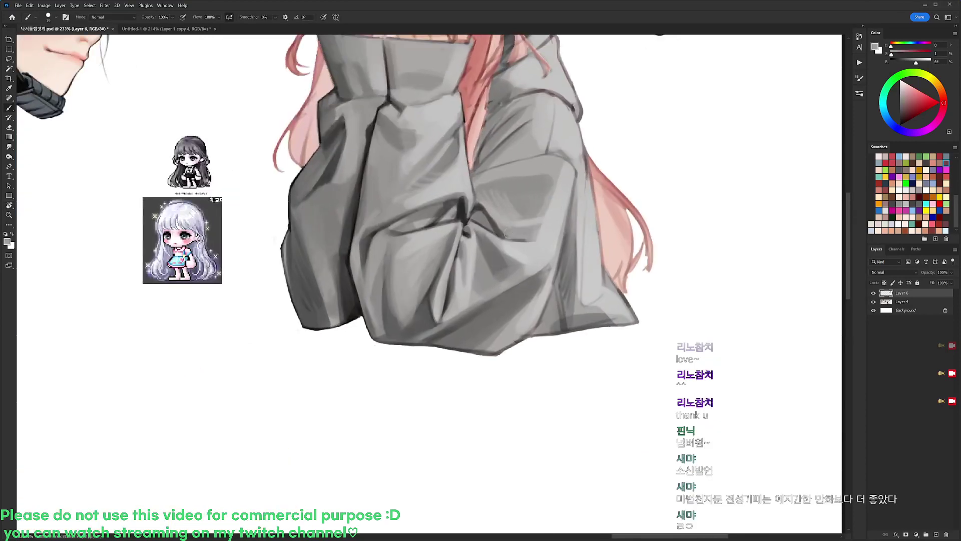
{"action": "left_click", "coordinate": [542, 244], "text": "alt"}
- Smooth the shading on the lower sleeve beneath the crease fold with sampled mid greys
{"action": "left_click_drag", "start_coordinate": [551, 227], "coordinate": [572, 154]}
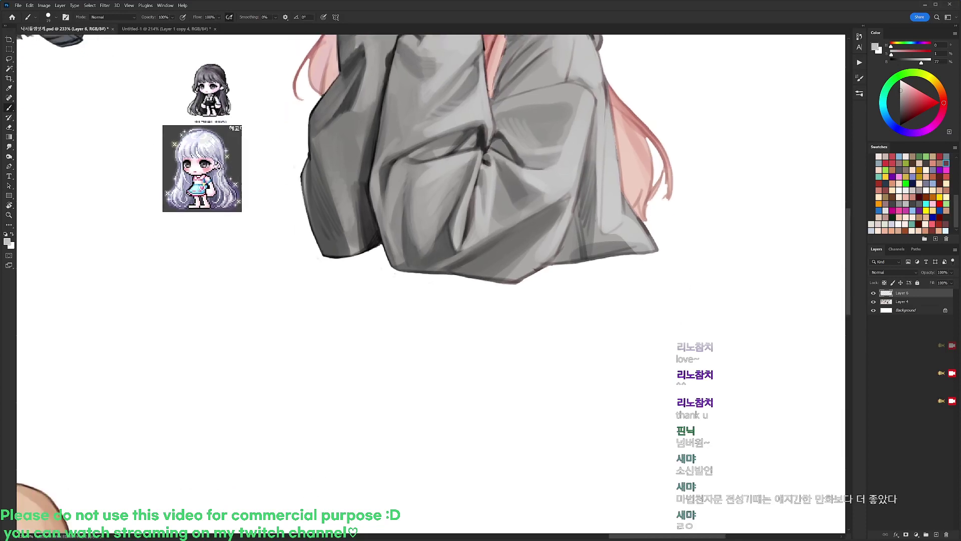
{"action": "key", "text": "d"}
{"action": "left_click", "coordinate": [518, 190], "text": "alt"}
{"action": "left_click_drag", "start_coordinate": [515, 203], "coordinate": [511, 216]}
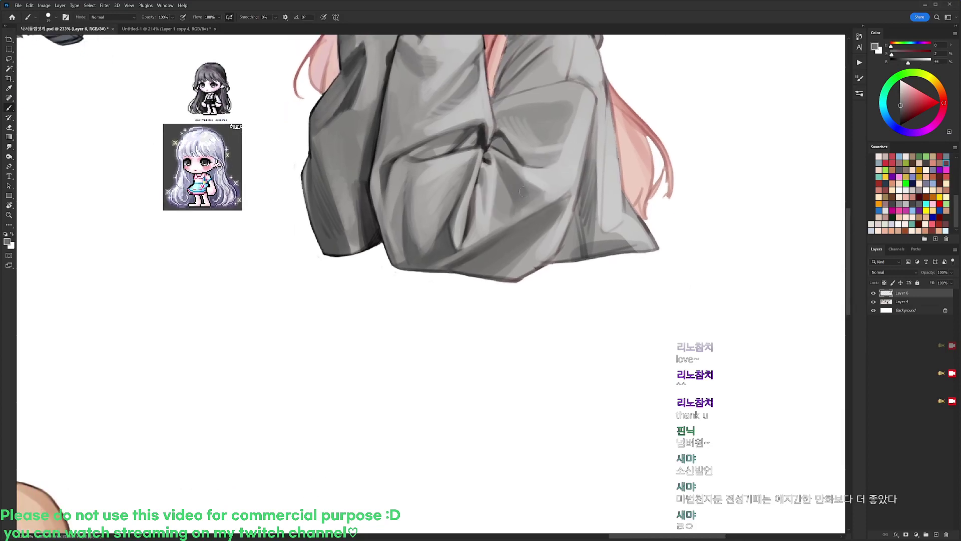
{"action": "left_click", "coordinate": [562, 178], "text": "alt"}
{"action": "left_click", "coordinate": [533, 204], "text": "alt"}
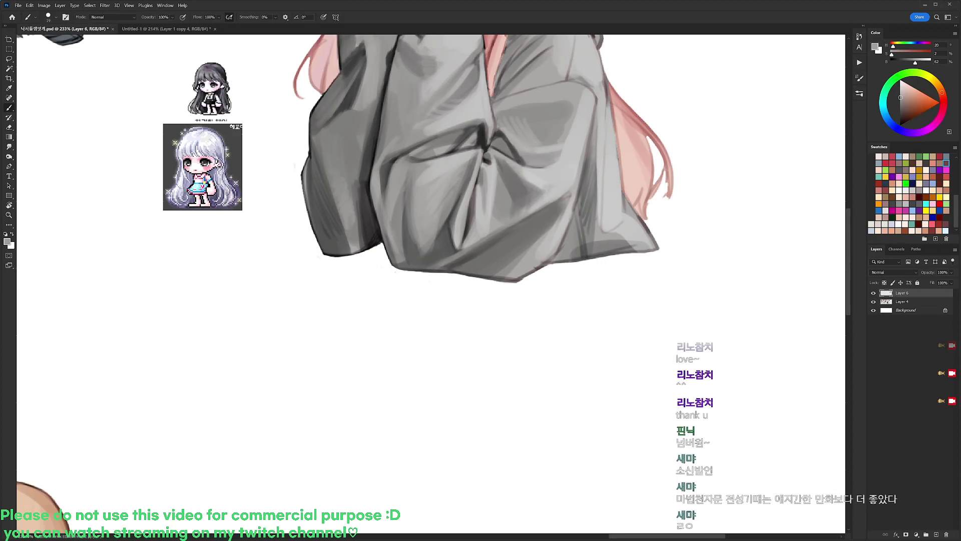
- Switch to a thin hard round brush and line the sleeve's edge between the hair and the elbow crease
{"action": "left_click_drag", "start_coordinate": [521, 100], "coordinate": [498, 147]}
{"action": "key", "text": "d"}
{"action": "right_click", "coordinate": [493, 135]}
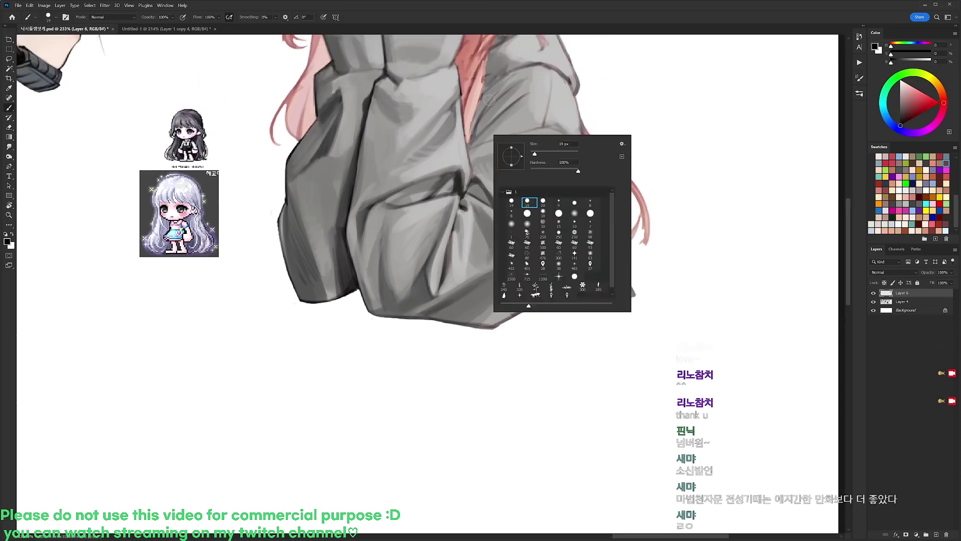
{"action": "left_click", "coordinate": [561, 202]}
{"action": "left_click", "coordinate": [467, 143], "text": "alt"}
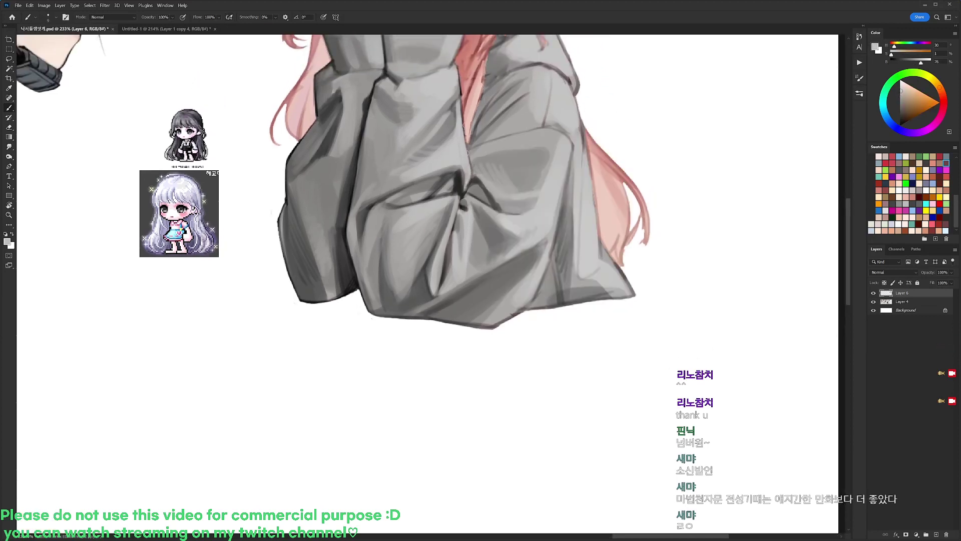
{"action": "key", "text": "d"}
{"action": "left_click_drag", "start_coordinate": [464, 130], "coordinate": [466, 188]}
- Draw a thin dark line along the upper edge of the bent sleeve, starting from the elbow crease
{"action": "mouse_move", "coordinate": [527, 159]}
{"action": "left_mouse_down"}
{"action": "mouse_move", "coordinate": [527, 187]}
{"action": "mouse_move", "coordinate": [551, 153]}
{"action": "mouse_move", "coordinate": [506, 126]}
{"action": "left_mouse_up"}
{"action": "key", "text": "r"}
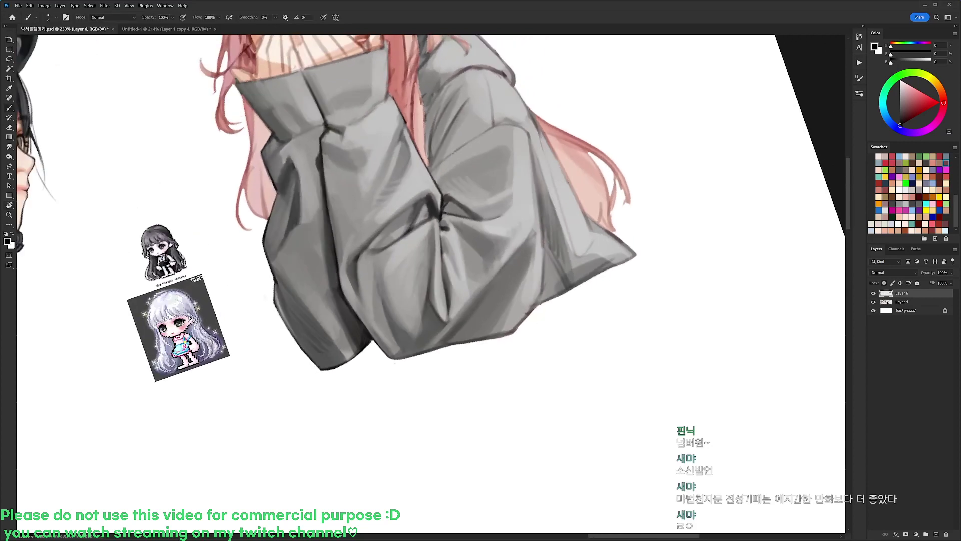
{"action": "left_click", "coordinate": [458, 162], "text": "alt"}
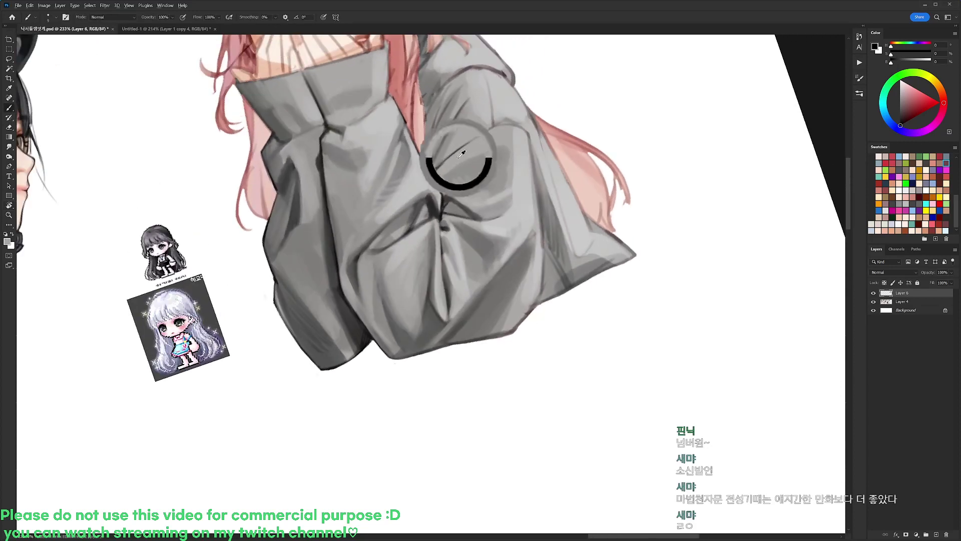
{"action": "key", "text": "d"}
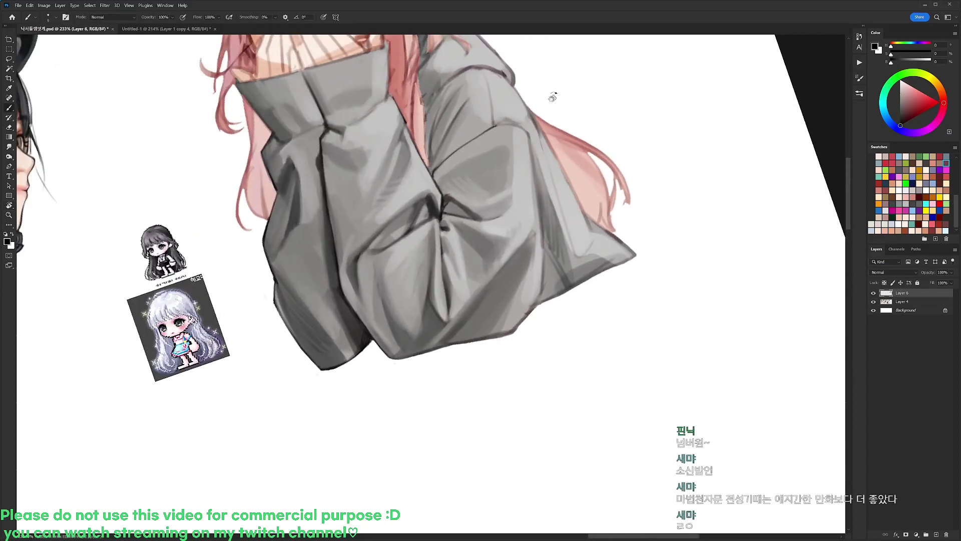
- Switch to a thicker round brush and blend sampled greys around the bent sleeve's upper outer edge
{"action": "key", "text": "r"}
{"action": "mouse_move", "coordinate": [553, 97]}
{"action": "left_mouse_down"}
{"action": "mouse_move", "coordinate": [675, 38]}
{"action": "mouse_move", "coordinate": [646, 34]}
{"action": "left_mouse_up"}
{"action": "right_click", "coordinate": [536, 128]}
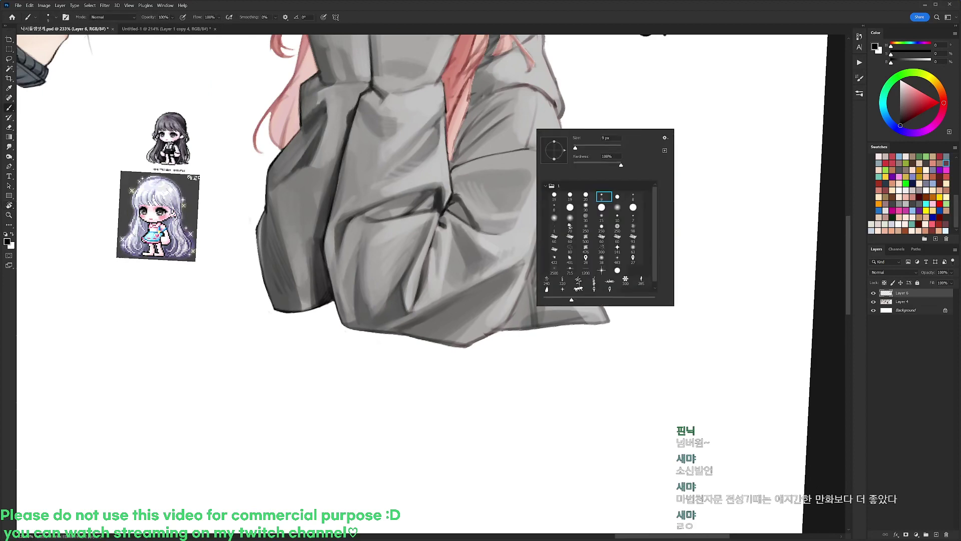
{"action": "left_click", "coordinate": [573, 197]}
{"action": "left_click", "coordinate": [523, 178], "text": "alt"}
{"action": "left_click", "coordinate": [539, 142], "text": "alt"}
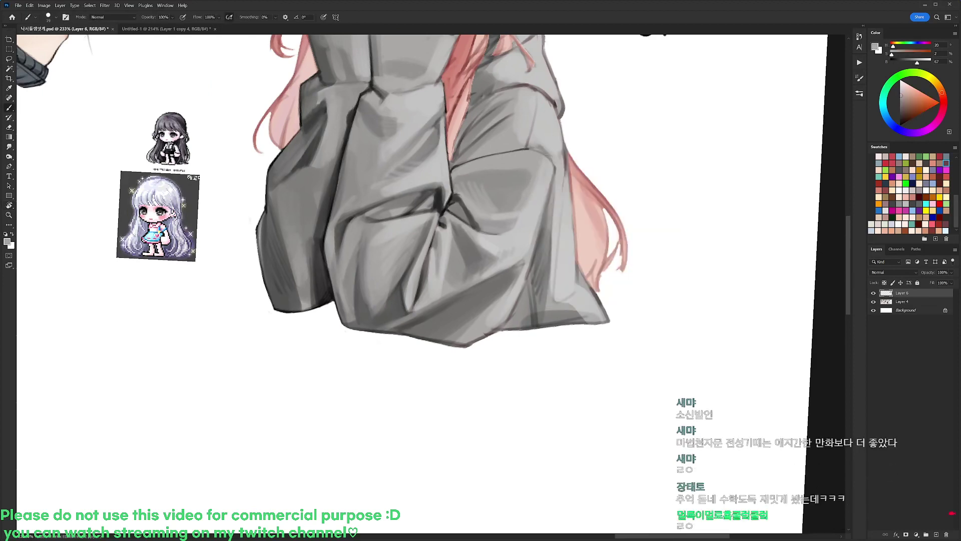
- Try a light grey stroke on the upper arm beneath the hood, then undo it
{"action": "key", "text": "r"}
{"action": "left_click_drag", "start_coordinate": [568, 135], "coordinate": [376, 47]}
{"action": "left_click", "coordinate": [414, 132], "text": "alt"}
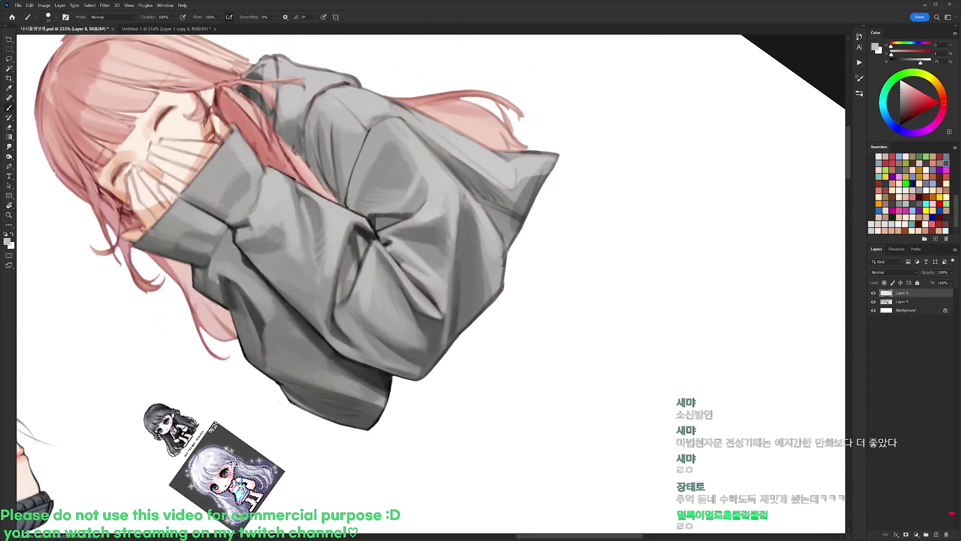
{"action": "left_click_drag", "start_coordinate": [369, 131], "coordinate": [360, 157]}
{"action": "key", "text": "ctrl+z"}
- Strengthen the bent sleeve's upper edge next to the elbow crease with a short black stroke
{"action": "left_click", "coordinate": [379, 162], "text": "alt"}
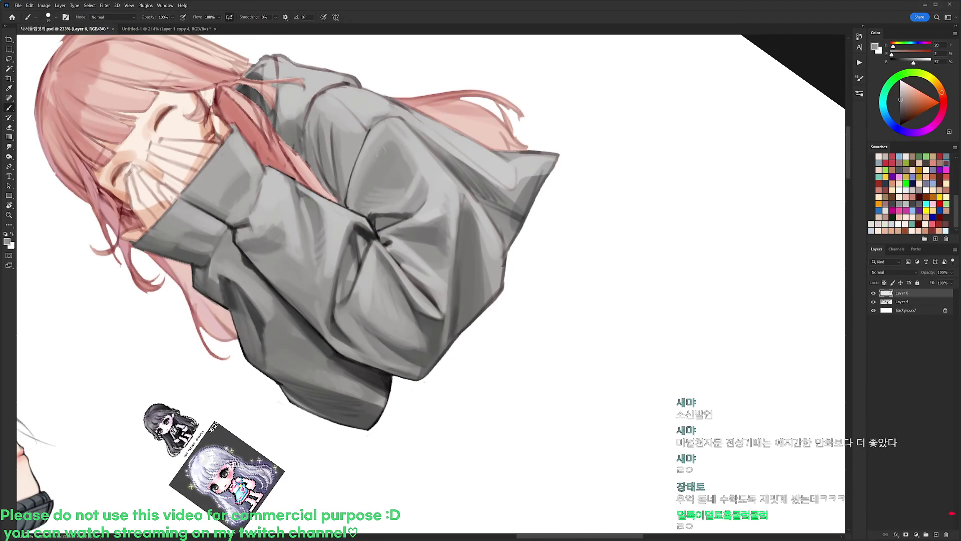
{"action": "key", "text": "r"}
{"action": "left_click_drag", "start_coordinate": [402, 160], "coordinate": [521, 216]}
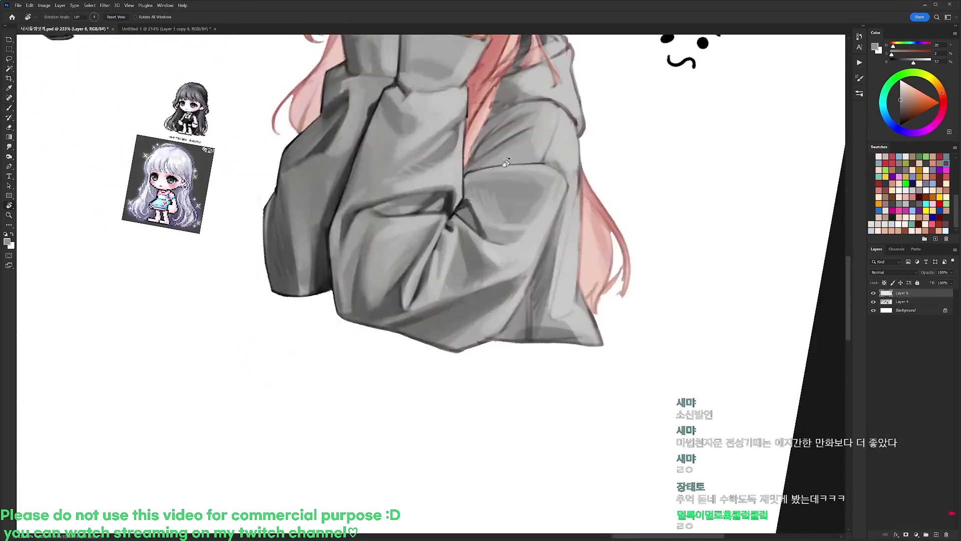
{"action": "key", "text": "d"}
{"action": "key", "text": "b"}
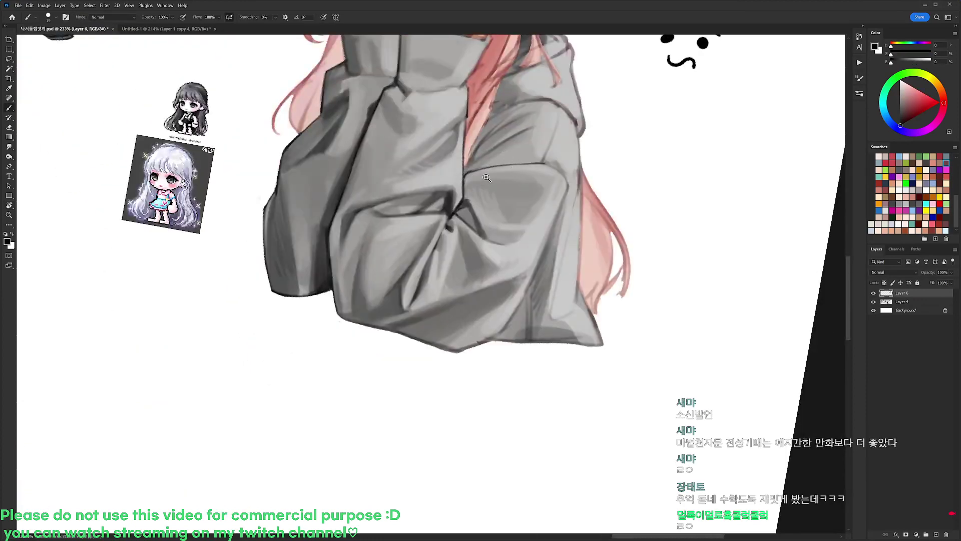
{"action": "left_click_drag", "start_coordinate": [486, 178], "coordinate": [463, 179]}
- Refine the dark shading around the elbow crease with black and a sampled dark grey
{"action": "key", "text": "r"}
{"action": "left_click_drag", "start_coordinate": [582, 160], "coordinate": [586, 118]}
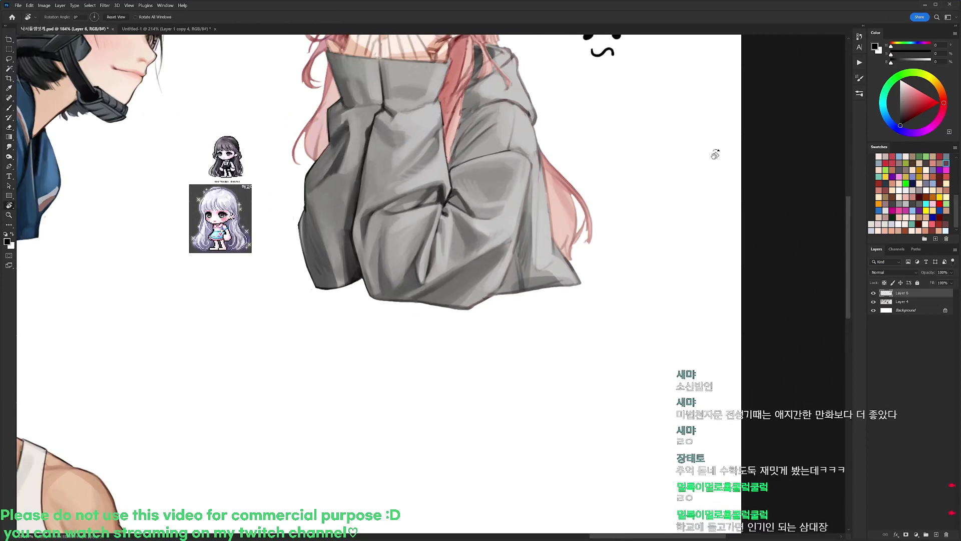
{"action": "scroll", "coordinate": [463, 185], "scroll_direction": "up", "scroll_amount": 1}
{"action": "key", "text": "b"}
{"action": "left_click", "coordinate": [453, 189], "text": "alt"}
{"action": "key", "text": "d"}
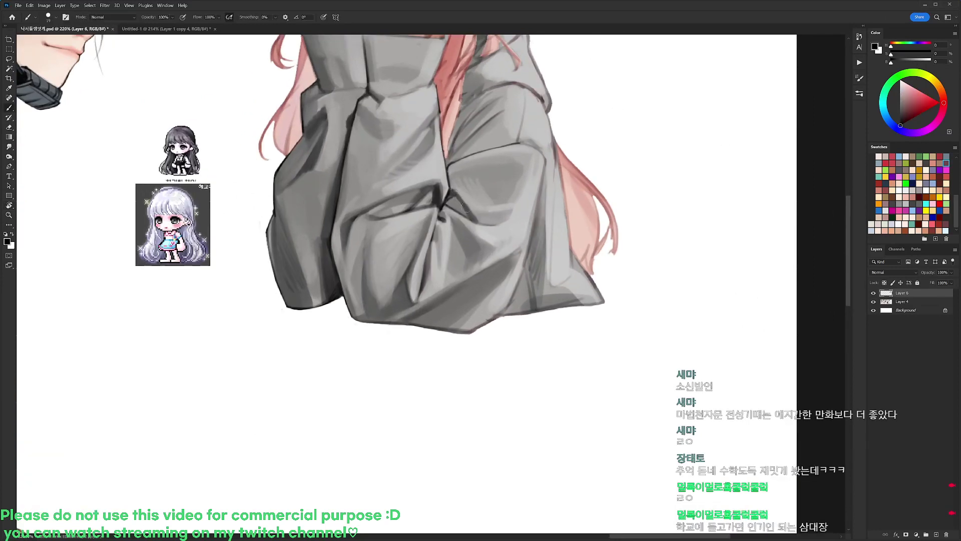
{"action": "left_click", "coordinate": [464, 204], "text": "alt"}
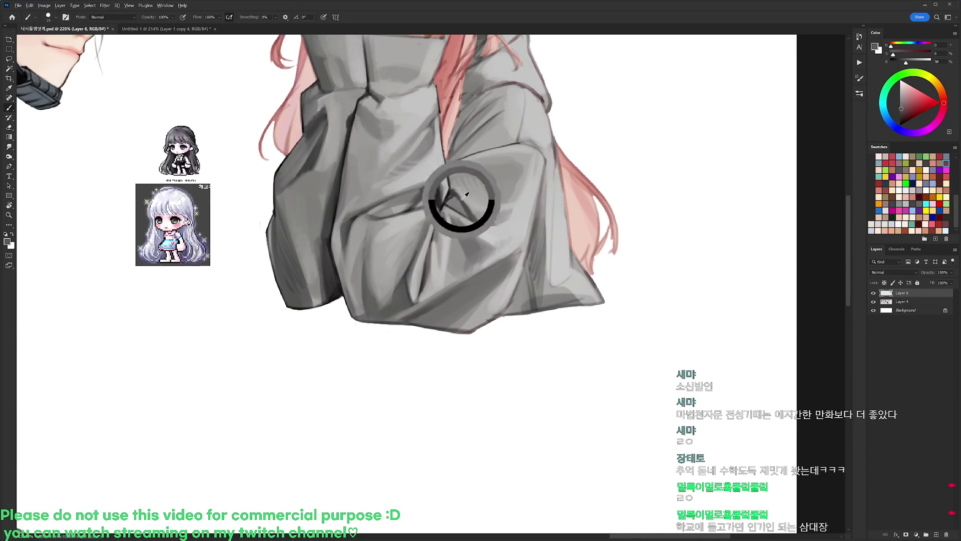
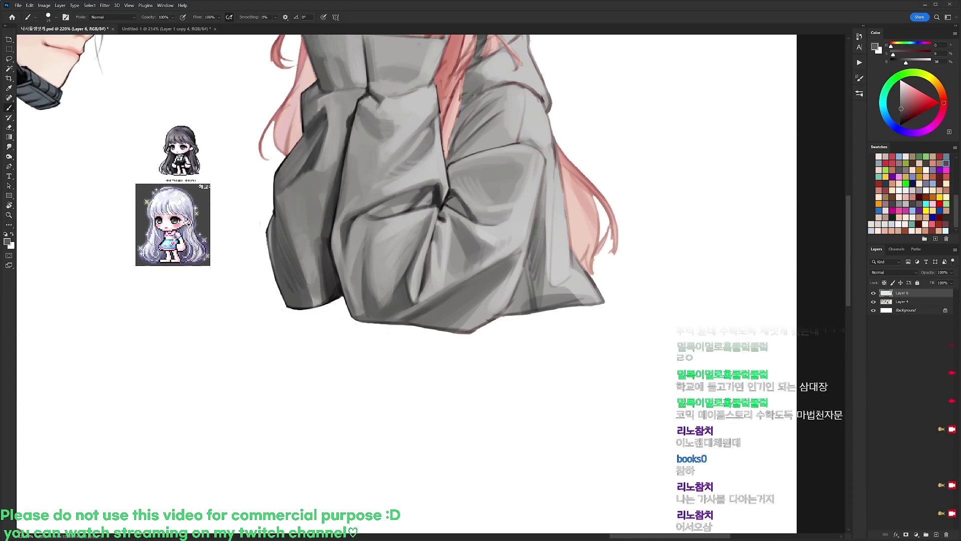
- Shade the upper-arm folds between the hair and the bent sleeve with black and sampled greys
{"action": "left_click_drag", "start_coordinate": [600, 129], "coordinate": [618, 183]}
{"action": "key", "text": "d"}
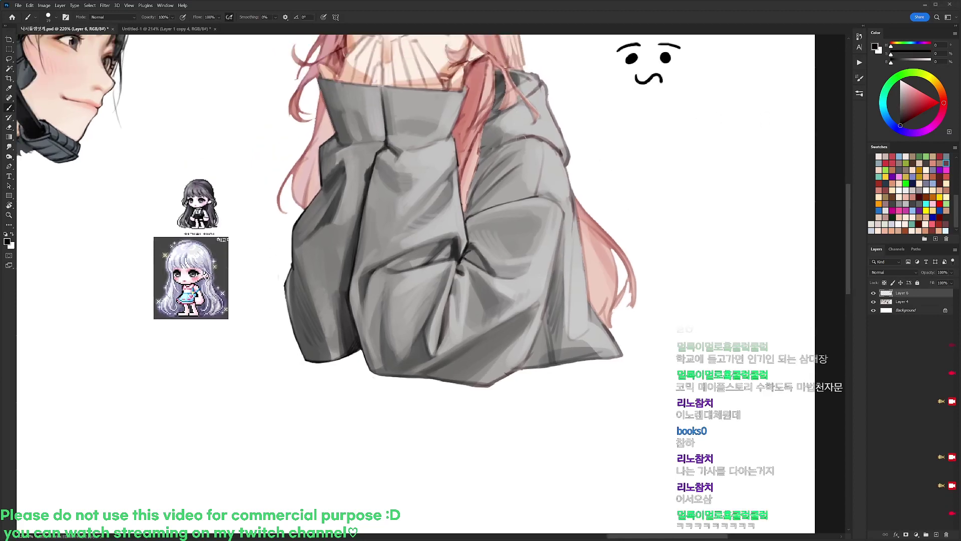
{"action": "left_click", "coordinate": [525, 182], "text": "alt"}
{"action": "left_click", "coordinate": [488, 187], "text": "alt"}
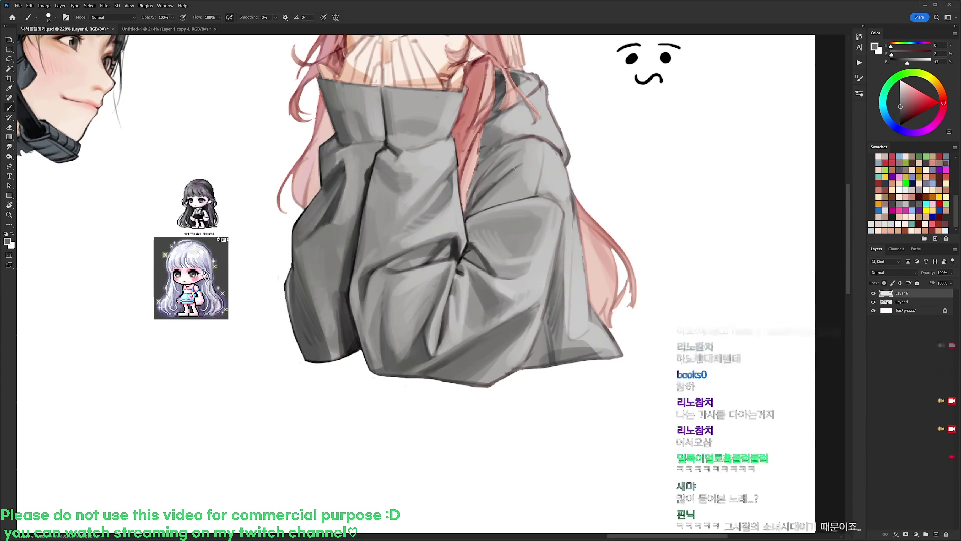
{"action": "key", "text": "d"}
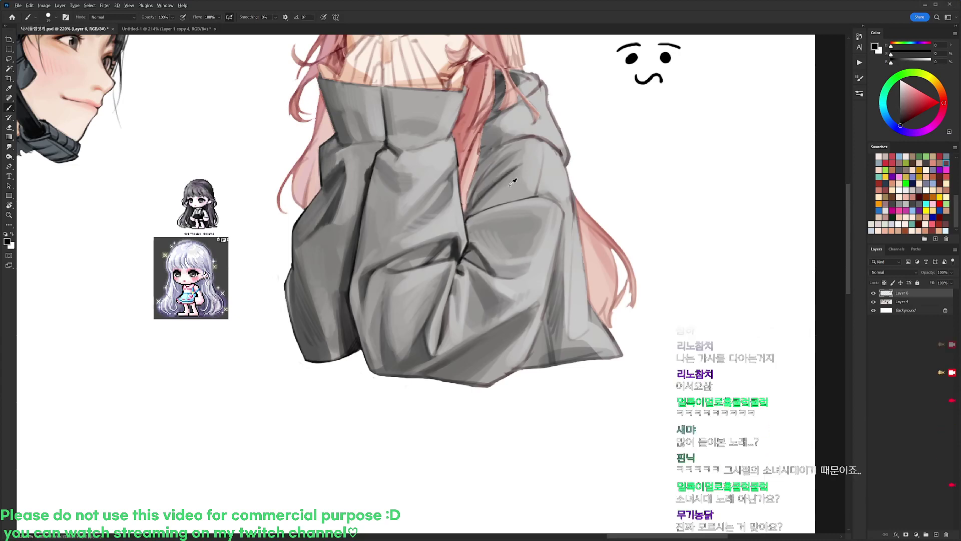
{"action": "left_click", "coordinate": [544, 159], "text": "alt"}
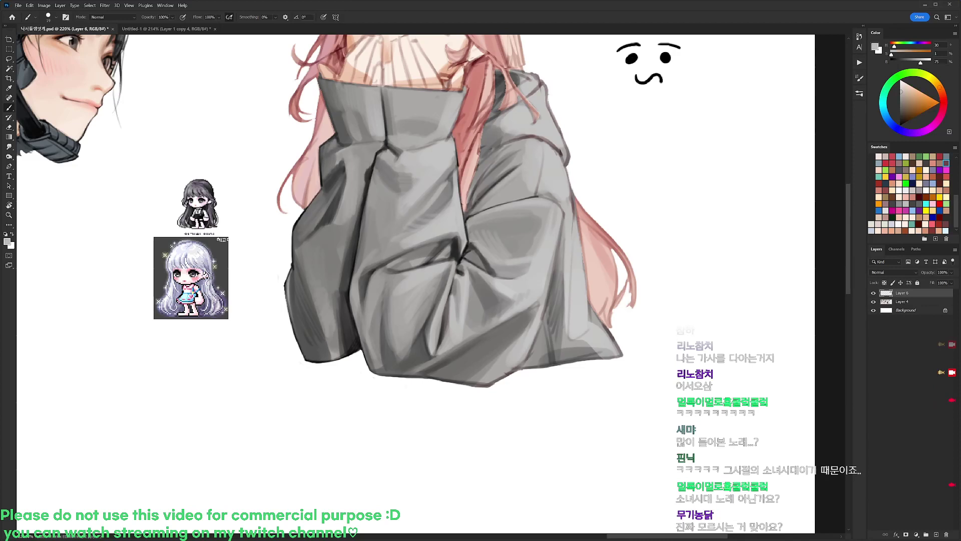
{"action": "left_click", "coordinate": [488, 185], "text": "alt"}
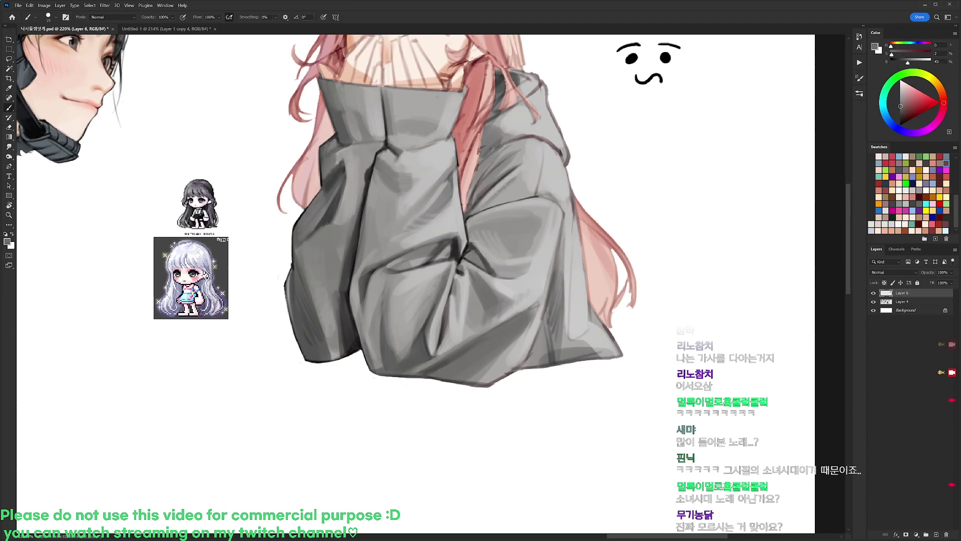
- Define the diagonal folds under the hood's edge with black accents and a sampled light grey
{"action": "left_click_drag", "start_coordinate": [525, 182], "coordinate": [517, 202]}
{"action": "key", "text": "d"}
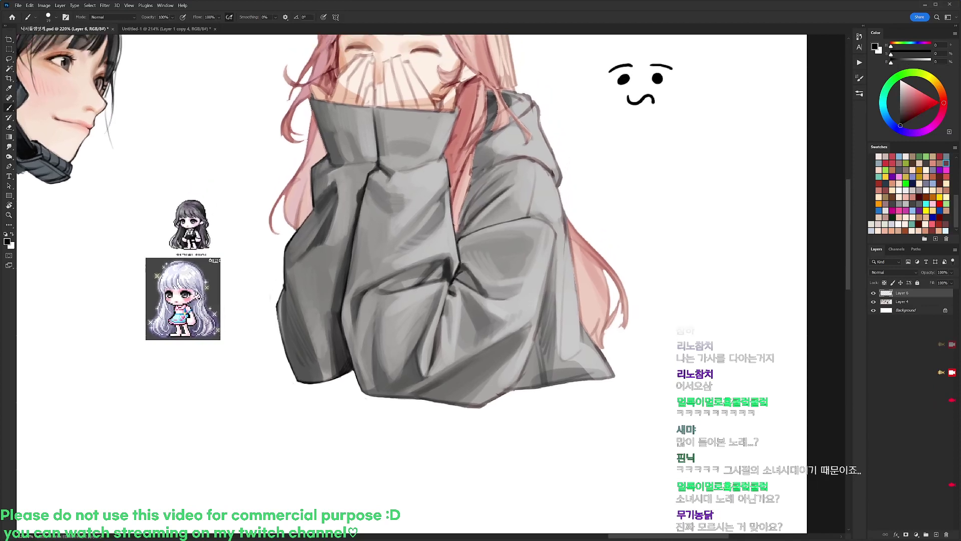
{"action": "left_click", "coordinate": [519, 171], "text": "alt"}
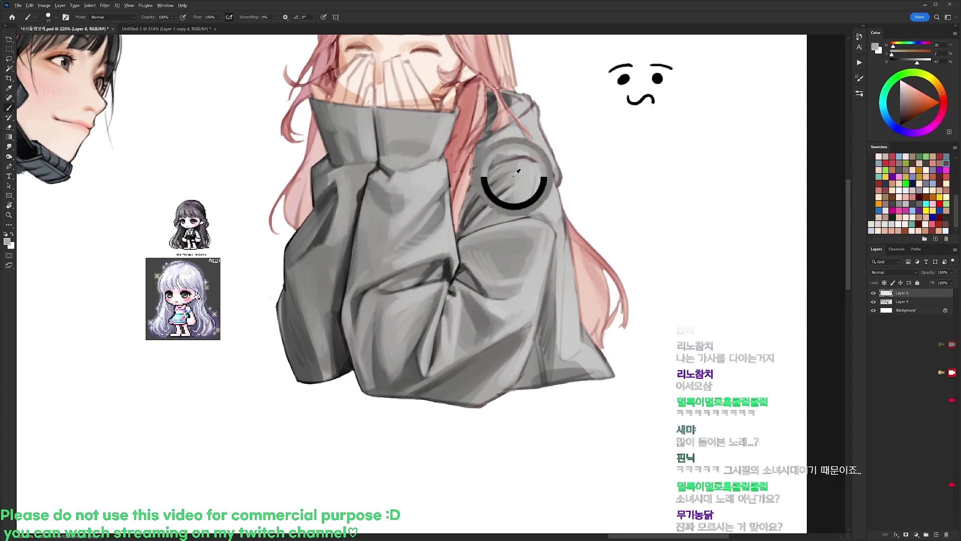
{"action": "key", "text": "d"}
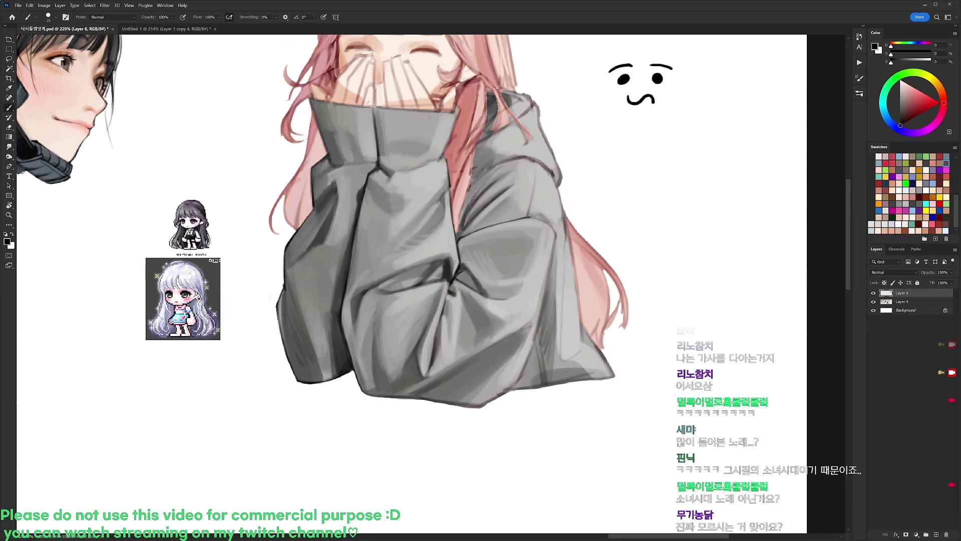
{"action": "left_click", "coordinate": [512, 166], "text": "alt"}
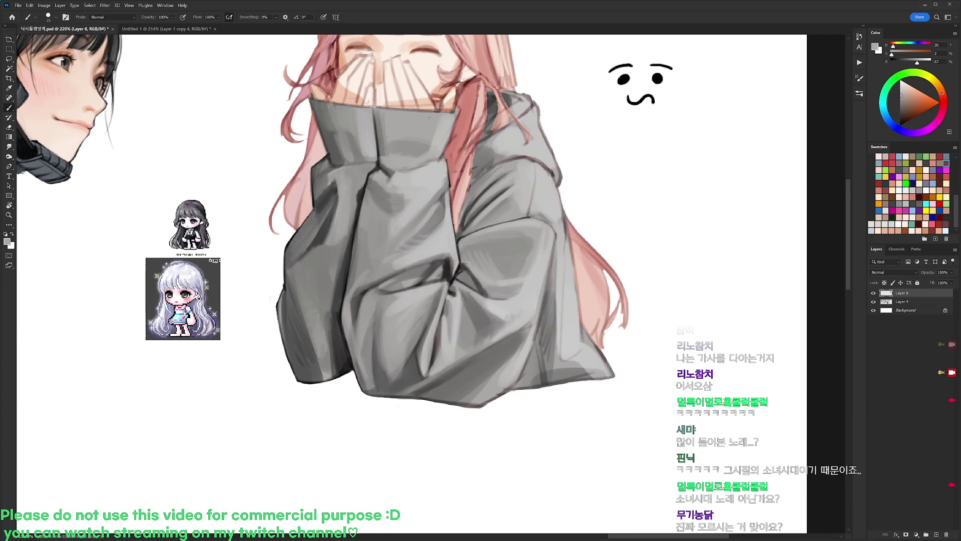
- Deepen the upper-arm folds running down beside the pink hair with sampled greys and black
{"action": "left_click", "coordinate": [443, 269], "text": "alt"}
{"action": "left_click_drag", "start_coordinate": [492, 169], "coordinate": [469, 196]}
{"action": "left_click", "coordinate": [491, 166], "text": "alt"}
{"action": "key", "text": "d"}
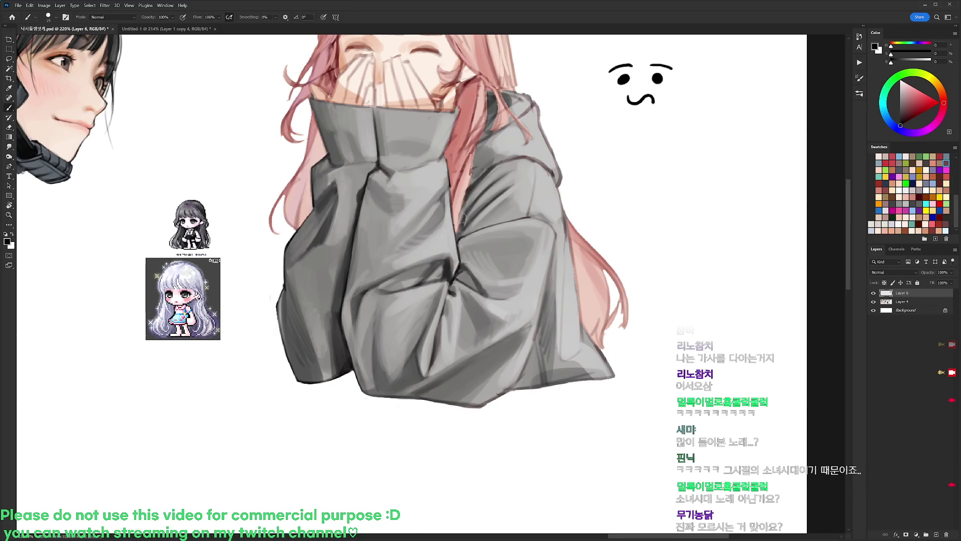
{"action": "left_click", "coordinate": [463, 199], "text": "alt"}
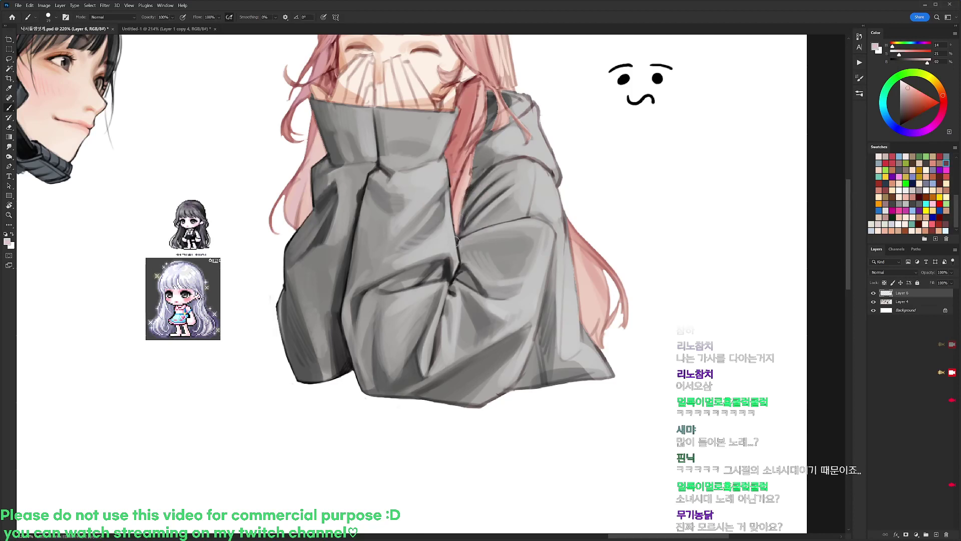
{"action": "key", "text": "d"}
- Smooth the upper-arm shading beneath the hood with sampled light greys
{"action": "key", "text": "r"}
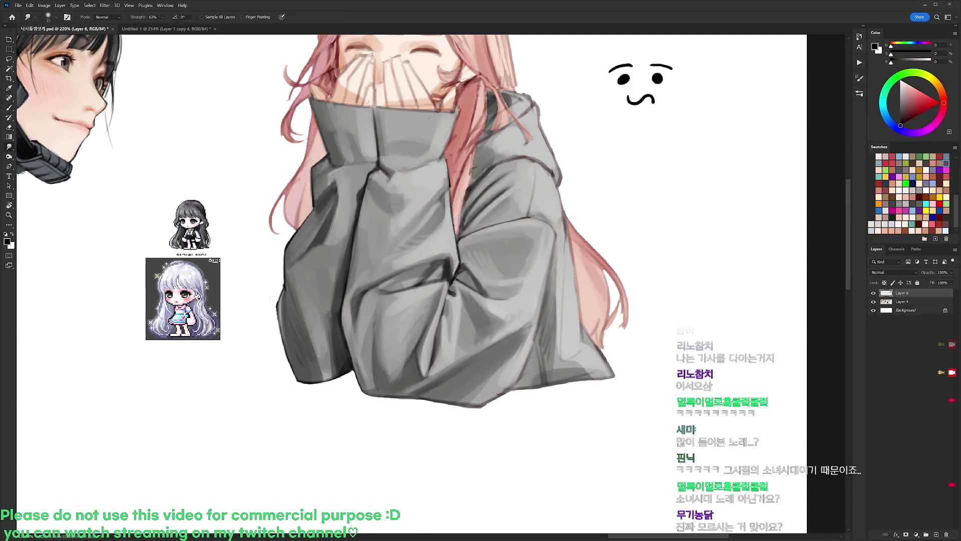
{"action": "key", "text": "b"}
{"action": "left_click", "coordinate": [510, 180], "text": "alt"}
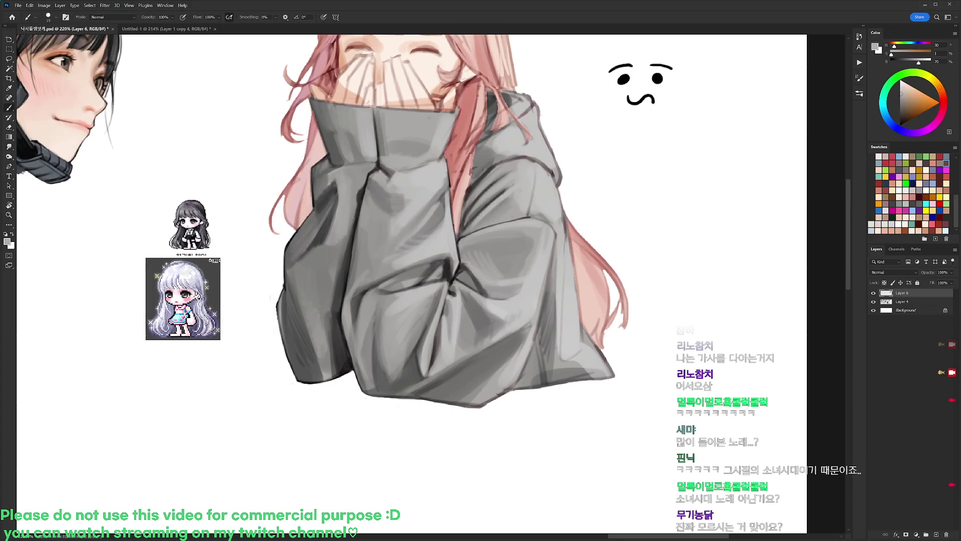
{"action": "scroll", "coordinate": [532, 186], "scroll_direction": "down", "scroll_amount": 5}
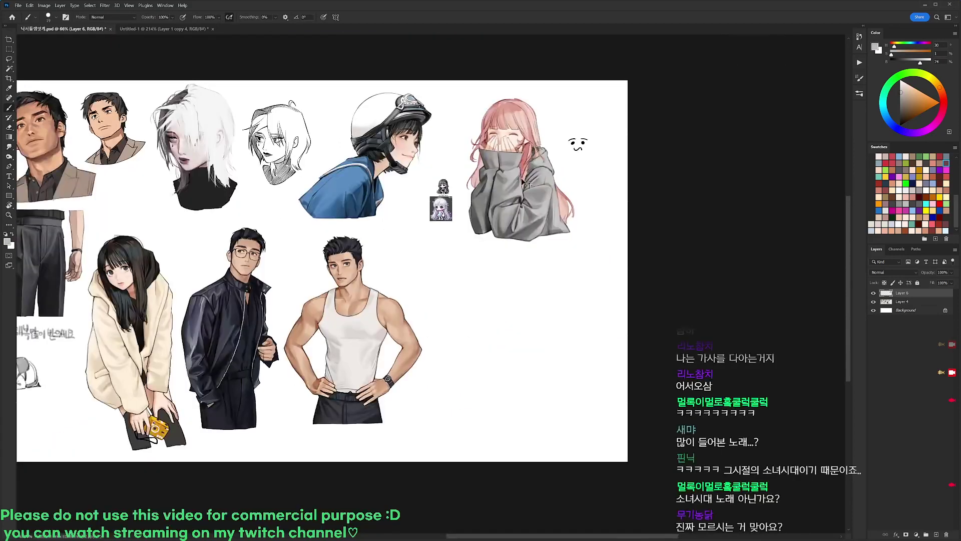
{"action": "scroll", "coordinate": [527, 182], "scroll_direction": "up", "scroll_amount": 4}
{"action": "scroll", "coordinate": [526, 183], "scroll_direction": "up", "scroll_amount": 1}
{"action": "key", "text": "d"}
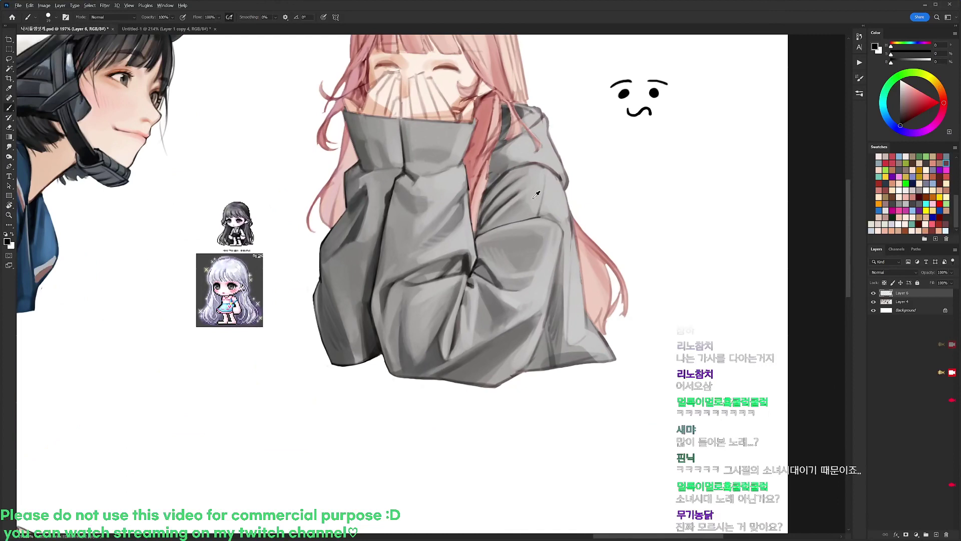
{"action": "left_click", "coordinate": [536, 194], "text": "alt"}
{"action": "left_click_drag", "start_coordinate": [518, 201], "coordinate": [493, 224]}
{"action": "left_click", "coordinate": [533, 192], "text": "alt"}
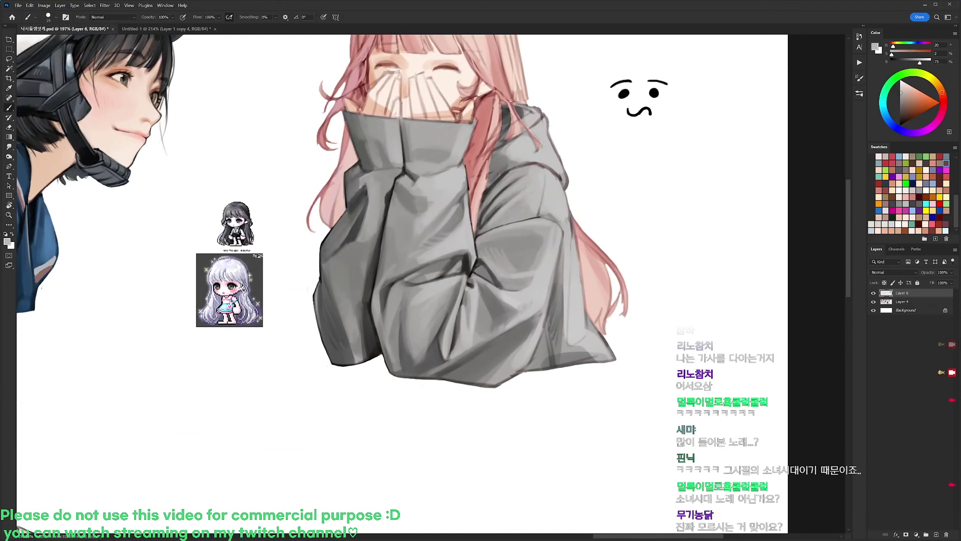
{"action": "left_click", "coordinate": [523, 180], "text": "alt"}
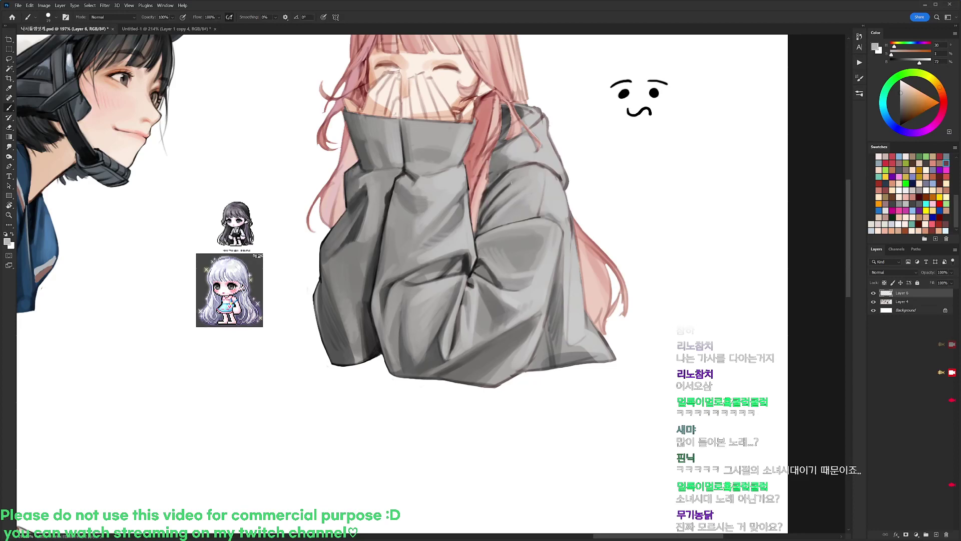
- Blend sampled light greys along the outer shoulder and the bent sleeve's outer side
{"action": "key", "text": "d"}
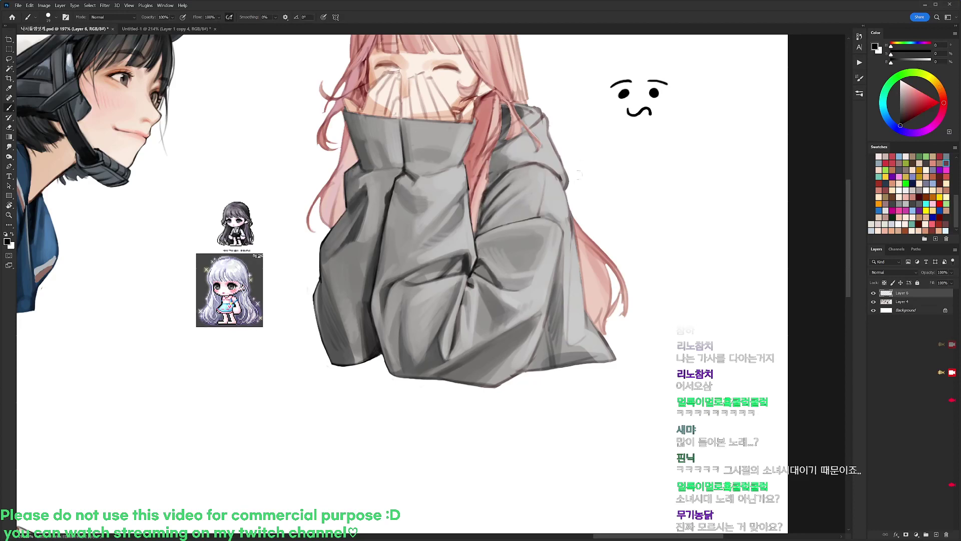
{"action": "left_click", "coordinate": [556, 200], "text": "alt"}
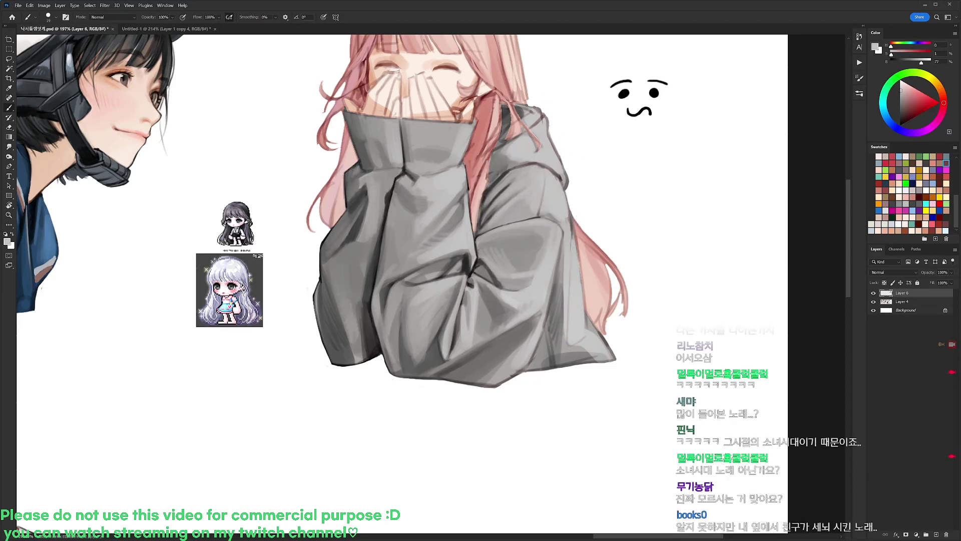
{"action": "mouse_move", "coordinate": [548, 214]}
{"action": "left_mouse_down"}
{"action": "mouse_move", "coordinate": [569, 221]}
{"action": "mouse_move", "coordinate": [558, 176]}
{"action": "left_mouse_up"}
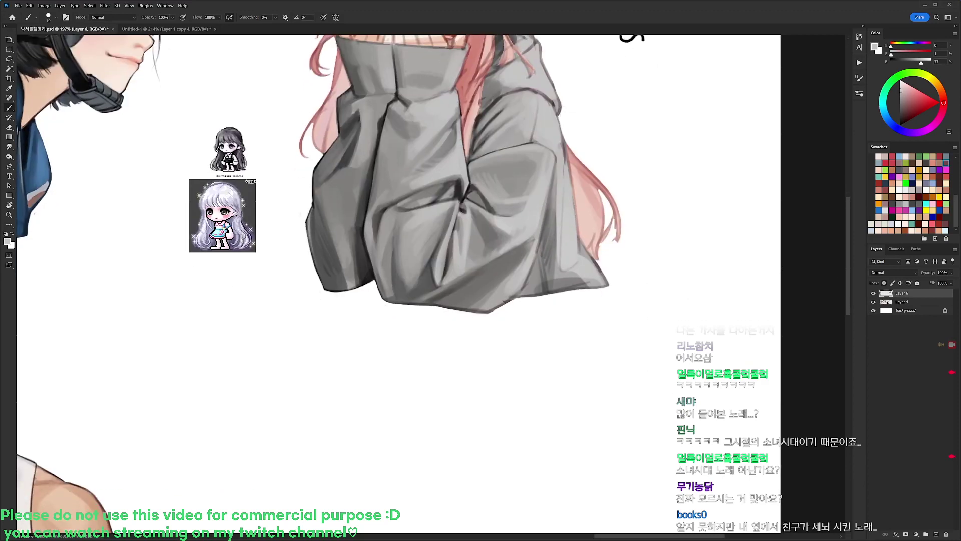
{"action": "left_click", "coordinate": [546, 201], "text": "alt"}
{"action": "left_click", "coordinate": [543, 199], "text": "alt"}
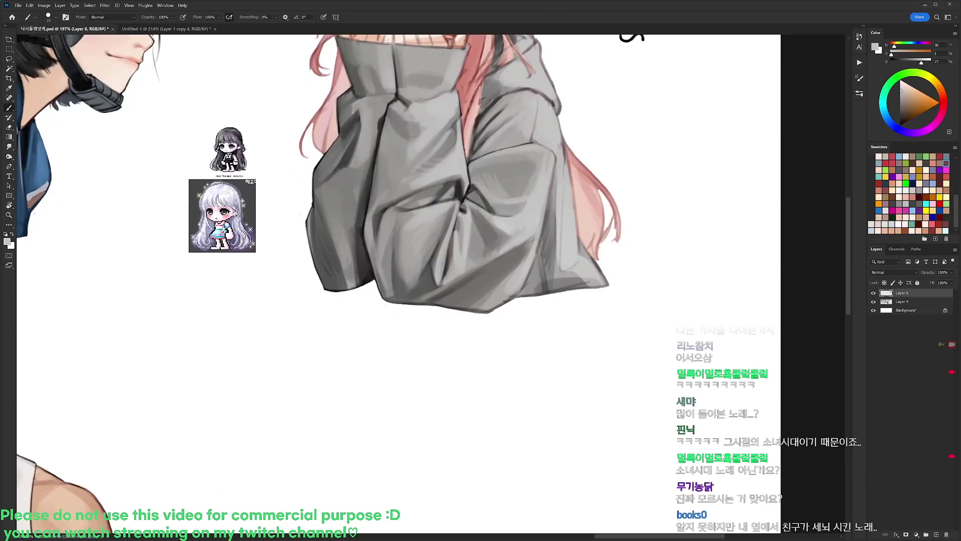
- Even out the shading on the lower outer part of the bent sleeve with sampled mid greys
{"action": "left_click", "coordinate": [525, 248], "text": "alt"}
{"action": "mouse_move", "coordinate": [493, 297]}
{"action": "left_mouse_down"}
{"action": "mouse_move", "coordinate": [510, 269]}
{"action": "mouse_move", "coordinate": [416, 318]}
{"action": "left_mouse_up"}
{"action": "key", "text": "r"}
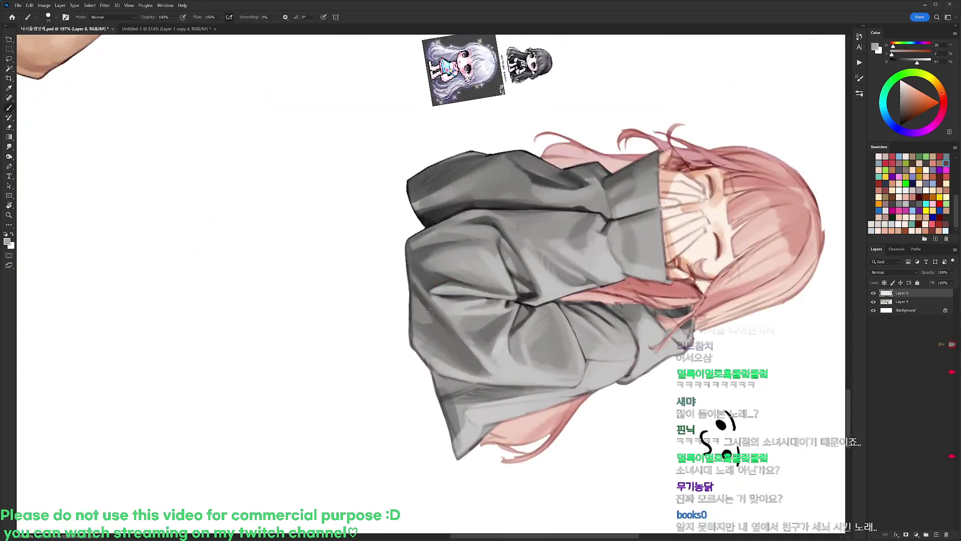
{"action": "left_click", "coordinate": [456, 347], "text": "alt"}
{"action": "key", "text": "r"}
{"action": "mouse_move", "coordinate": [456, 347]}
{"action": "left_mouse_down"}
{"action": "mouse_move", "coordinate": [498, 271]}
{"action": "mouse_move", "coordinate": [488, 246]}
{"action": "left_mouse_up"}
- Switch to a thin brush and line the bent sleeve's lower outer edge in black, trimming it with the eraser
{"action": "key", "text": "d"}
{"action": "right_click", "coordinate": [538, 183]}
{"action": "left_click", "coordinate": [607, 252]}
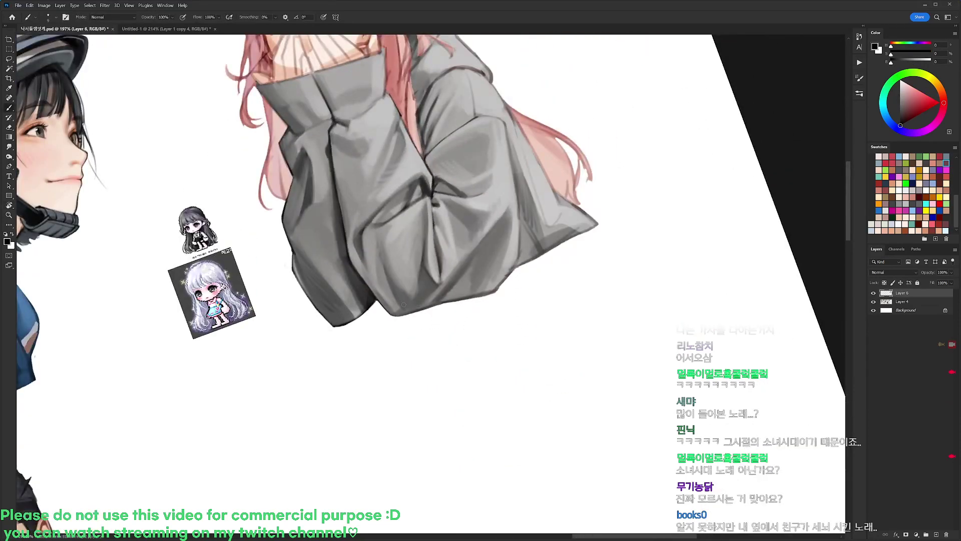
{"action": "key", "text": "r"}
{"action": "left_click_drag", "start_coordinate": [573, 228], "coordinate": [466, 136]}
{"action": "key", "text": "e"}
{"action": "mouse_move", "coordinate": [443, 328]}
{"action": "left_mouse_down"}
{"action": "mouse_move", "coordinate": [477, 239]}
{"action": "mouse_move", "coordinate": [472, 209]}
{"action": "mouse_move", "coordinate": [470, 244]}
{"action": "left_mouse_up"}
{"action": "key", "text": "b"}
- Separate the bent sleeve's outer side from the hoodie body with strokes of sampled greys
{"action": "key", "text": "r"}
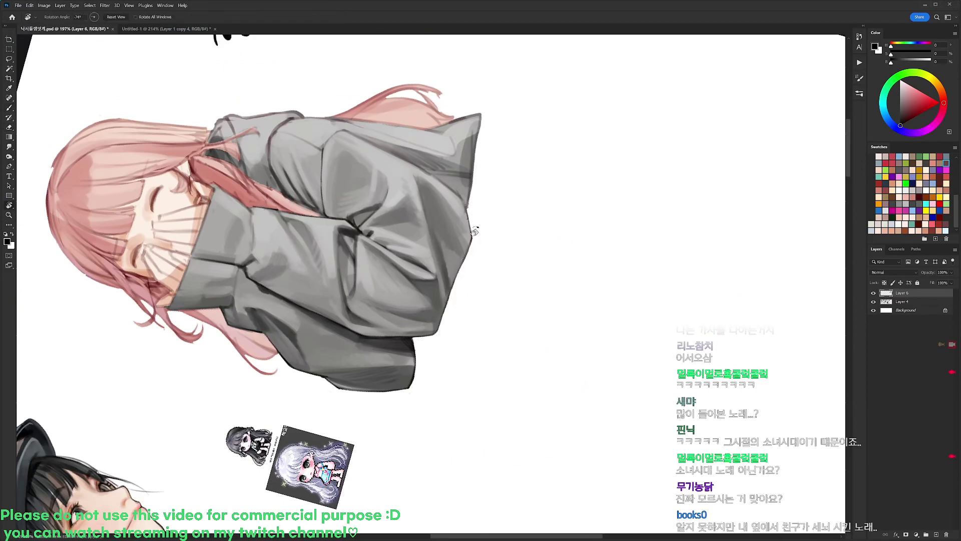
{"action": "mouse_move", "coordinate": [560, 256]}
{"action": "left_mouse_down"}
{"action": "mouse_move", "coordinate": [568, 328]}
{"action": "mouse_move", "coordinate": [518, 400]}
{"action": "left_mouse_up"}
{"action": "left_click", "coordinate": [522, 230], "text": "alt"}
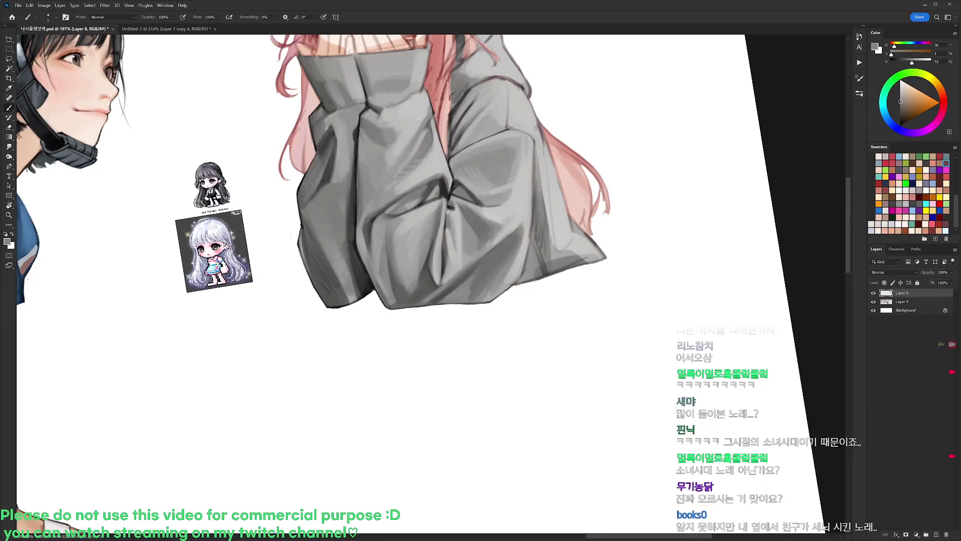
{"action": "left_click", "coordinate": [559, 236], "text": "alt"}
{"action": "left_click", "coordinate": [536, 206], "text": "alt"}
{"action": "left_click", "coordinate": [531, 217], "text": "alt"}
{"action": "mouse_move", "coordinate": [535, 196]}
{"action": "left_mouse_down"}
{"action": "mouse_move", "coordinate": [524, 270]}
{"action": "mouse_move", "coordinate": [509, 290]}
{"action": "left_mouse_up"}
- Draw a thin black line around the upper outer corner of the bent sleeve
{"action": "key", "text": "d"}
{"action": "left_click", "coordinate": [530, 261], "text": "alt"}
{"action": "key", "text": "d"}
{"action": "key", "text": "r"}
{"action": "left_click_drag", "start_coordinate": [591, 159], "coordinate": [625, 219]}
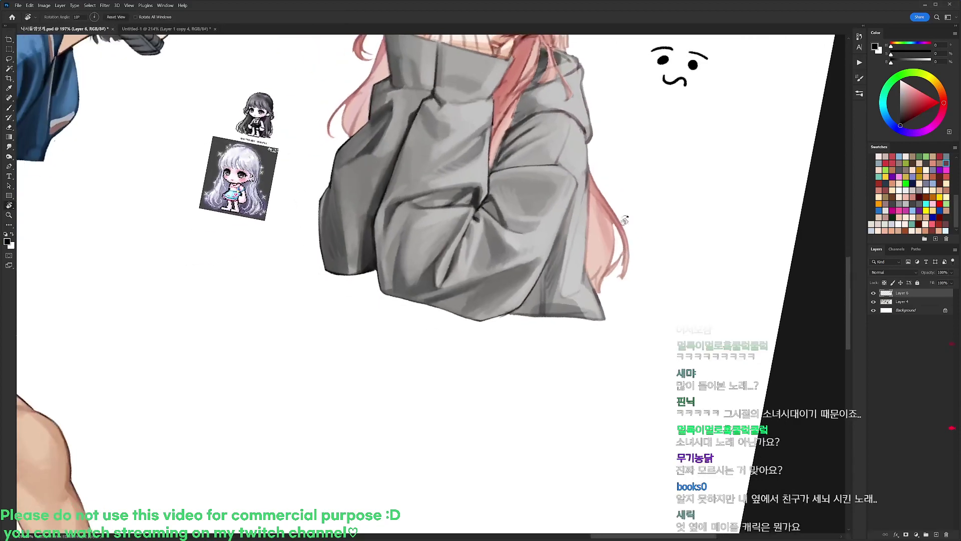
{"action": "key", "text": "b"}
{"action": "left_click_drag", "start_coordinate": [560, 165], "coordinate": [571, 177]}
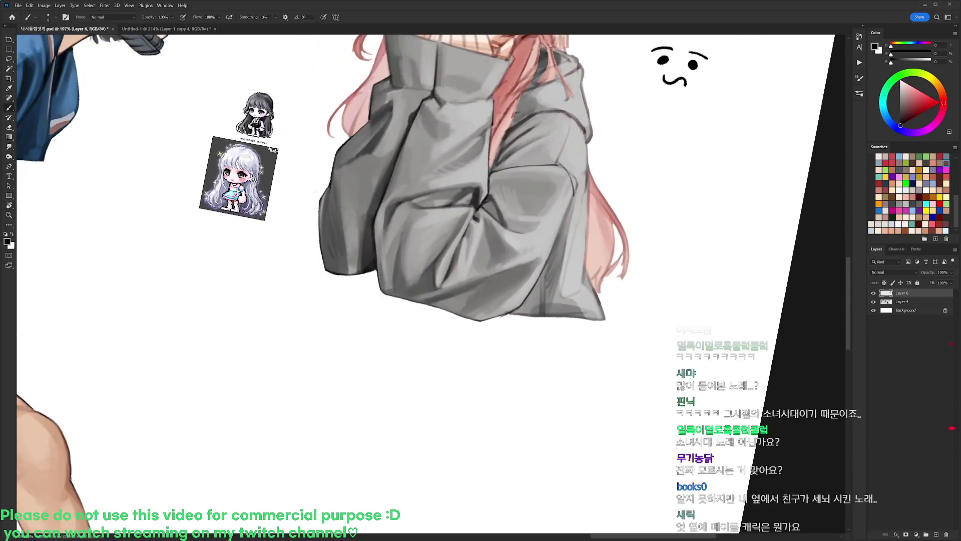
- Touch up the upper outer corner of the bent sleeve with sampled greys
{"action": "left_click", "coordinate": [578, 172], "text": "alt"}
{"action": "left_click", "coordinate": [576, 173], "text": "alt"}
{"action": "key", "text": "r"}
{"action": "mouse_move", "coordinate": [573, 189]}
{"action": "left_mouse_down"}
{"action": "mouse_move", "coordinate": [575, 198]}
{"action": "mouse_move", "coordinate": [576, 122]}
{"action": "mouse_move", "coordinate": [552, 177]}
{"action": "left_mouse_up"}
{"action": "key", "text": "b"}
{"action": "key", "text": "d"}
- Switch to a larger brush and paint light grey highlights down the hoodie's outer back side, from below the hood to near the hem
{"action": "right_click", "coordinate": [581, 122]}
{"action": "left_click", "coordinate": [616, 190]}
{"action": "left_click", "coordinate": [582, 120], "text": "alt"}
{"action": "left_click", "coordinate": [548, 157], "text": "alt"}
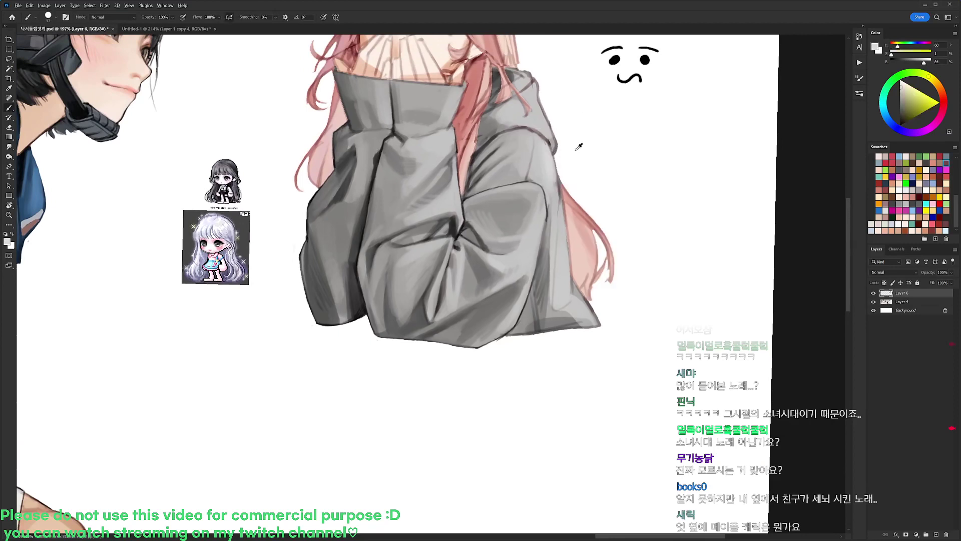
{"action": "left_click", "coordinate": [548, 150], "text": "alt"}
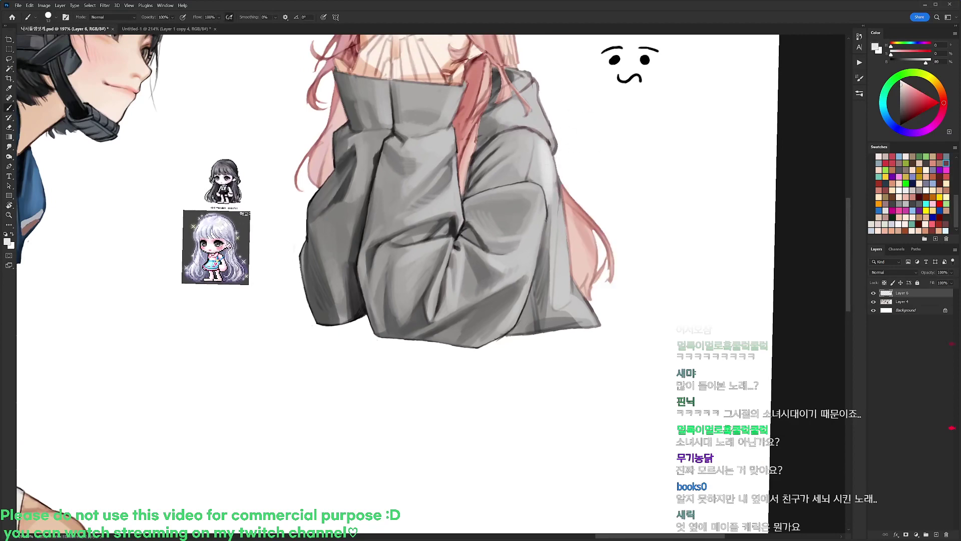
{"action": "left_click_drag", "start_coordinate": [555, 187], "coordinate": [559, 300]}
{"action": "key", "text": "ctrl+z"}
{"action": "left_click_drag", "start_coordinate": [555, 190], "coordinate": [560, 299]}
{"action": "left_click_drag", "start_coordinate": [554, 245], "coordinate": [556, 287]}
{"action": "left_click", "coordinate": [540, 151], "text": "alt"}
{"action": "left_click_drag", "start_coordinate": [543, 136], "coordinate": [536, 181]}
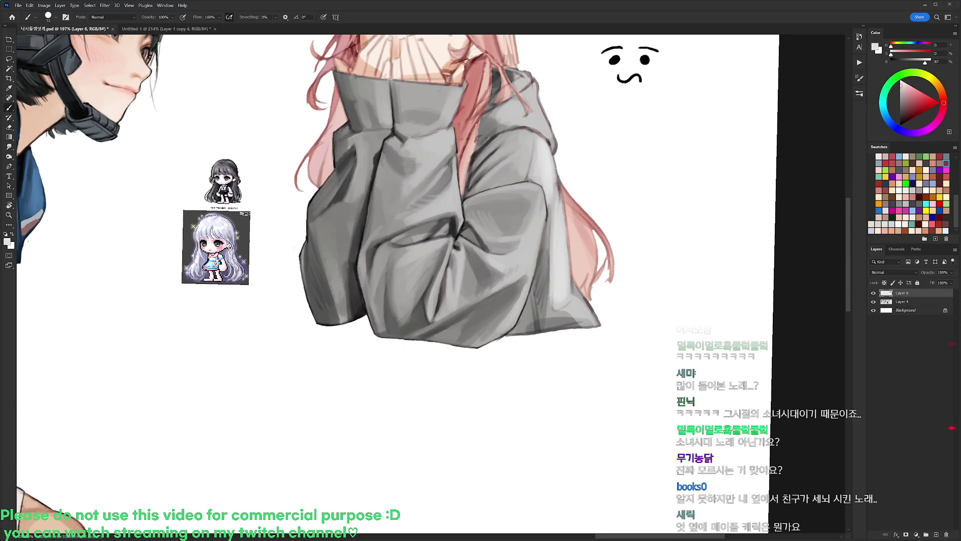
{"action": "left_click", "coordinate": [546, 160], "text": "alt"}
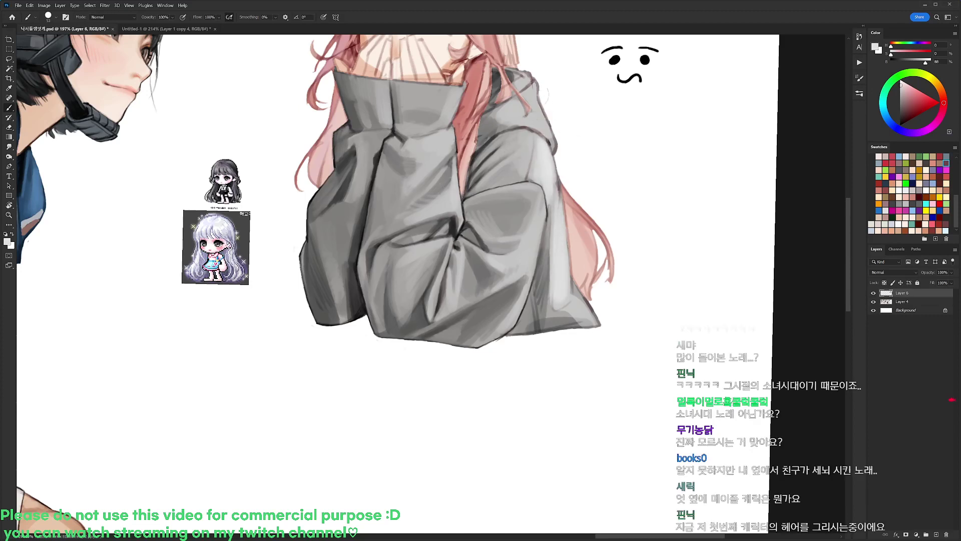
- Lighten the outer side of the hood with strokes of sampled light greys
{"action": "left_click_drag", "start_coordinate": [539, 101], "coordinate": [552, 140]}
{"action": "left_click", "coordinate": [562, 112], "text": "alt"}
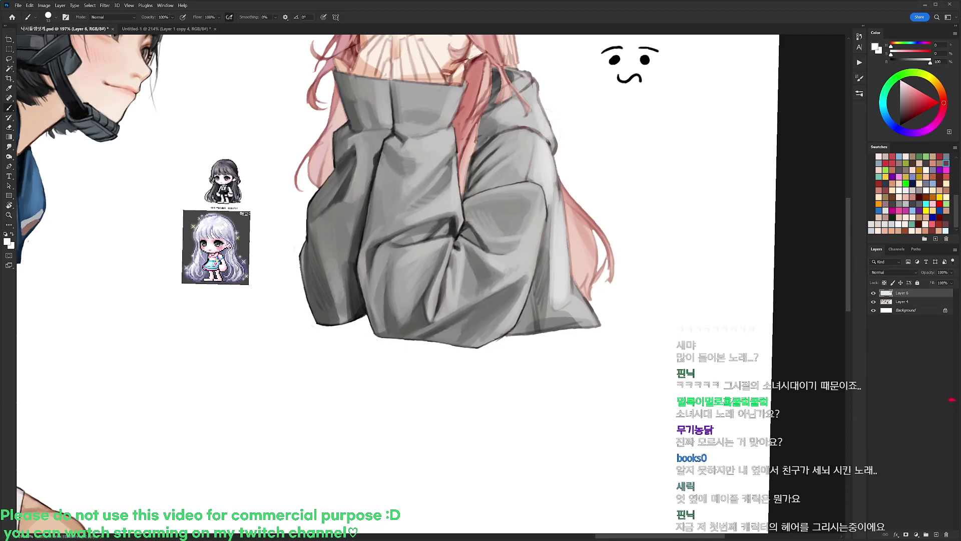
{"action": "left_click", "coordinate": [538, 114], "text": "alt"}
{"action": "left_click_drag", "start_coordinate": [543, 106], "coordinate": [524, 118]}
- Switch to a thin brush and define the shoulder edge just beneath the hood with dark lines, trimming them with the eraser
{"action": "key", "text": "d"}
{"action": "right_click", "coordinate": [603, 120]}
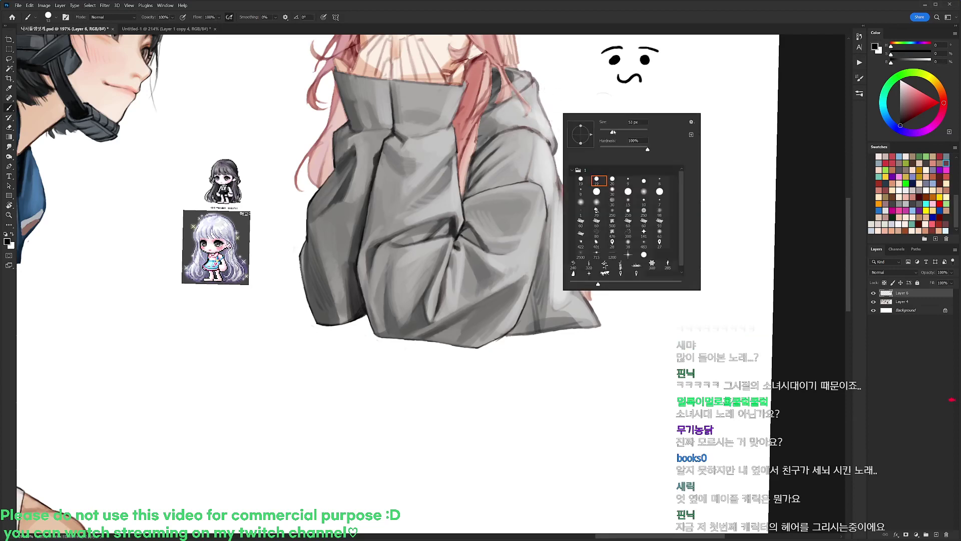
{"action": "left_click", "coordinate": [630, 182]}
{"action": "left_click", "coordinate": [549, 147], "text": "alt"}
{"action": "key", "text": "d"}
{"action": "left_click", "coordinate": [529, 183], "text": "alt"}
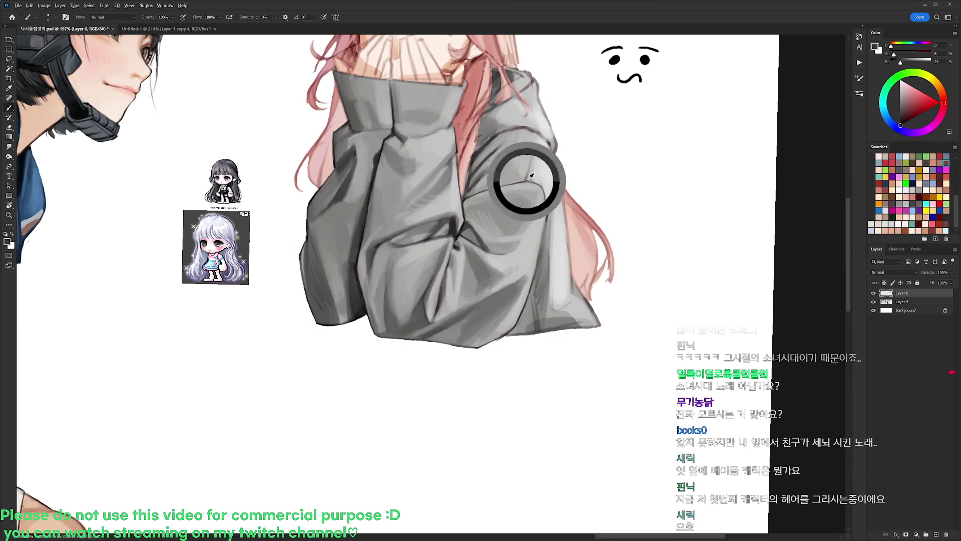
{"action": "key", "text": "d"}
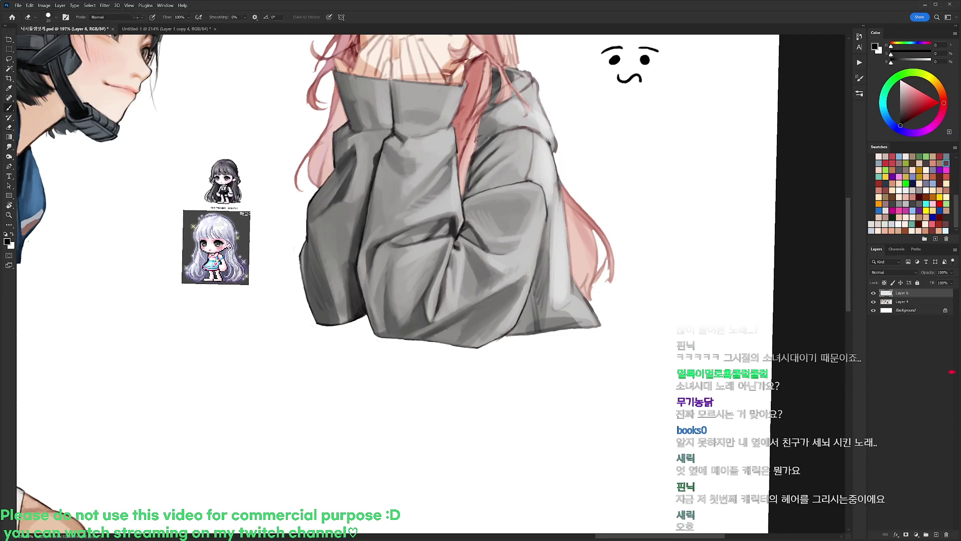
- Draw a thin black line down the hoodie's outer back edge and clean it with sampled light grey and hair pink
{"action": "left_click", "coordinate": [553, 155], "text": "alt"}
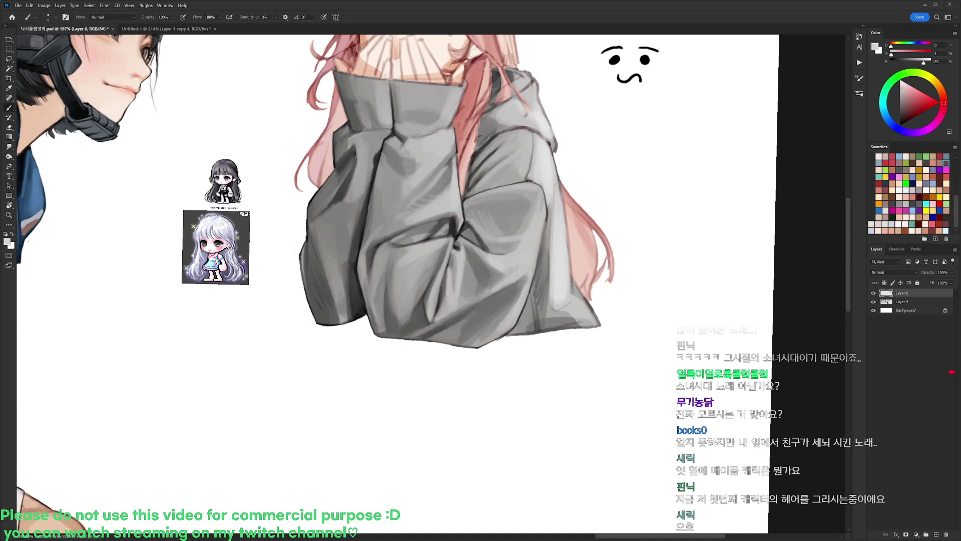
{"action": "key", "text": "d"}
{"action": "mouse_move", "coordinate": [569, 240]}
{"action": "left_mouse_down"}
{"action": "mouse_move", "coordinate": [571, 284]}
{"action": "mouse_move", "coordinate": [570, 226]}
{"action": "left_mouse_up"}
{"action": "left_click", "coordinate": [578, 262], "text": "alt"}
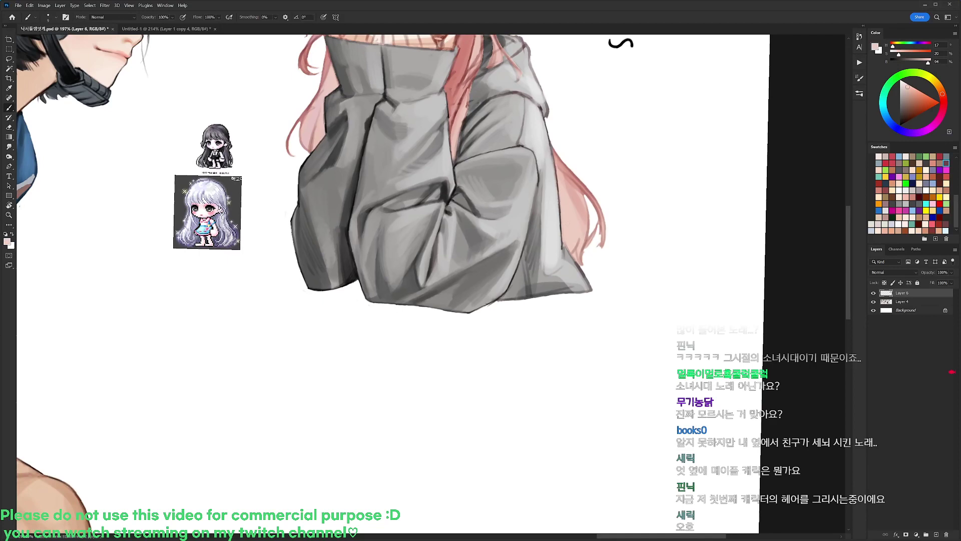
- Switch to a thicker brush and rework the shading of the hoodie's lower hem corner with sampled light and mid greys
{"action": "key", "text": "d"}
{"action": "right_click", "coordinate": [574, 140]}
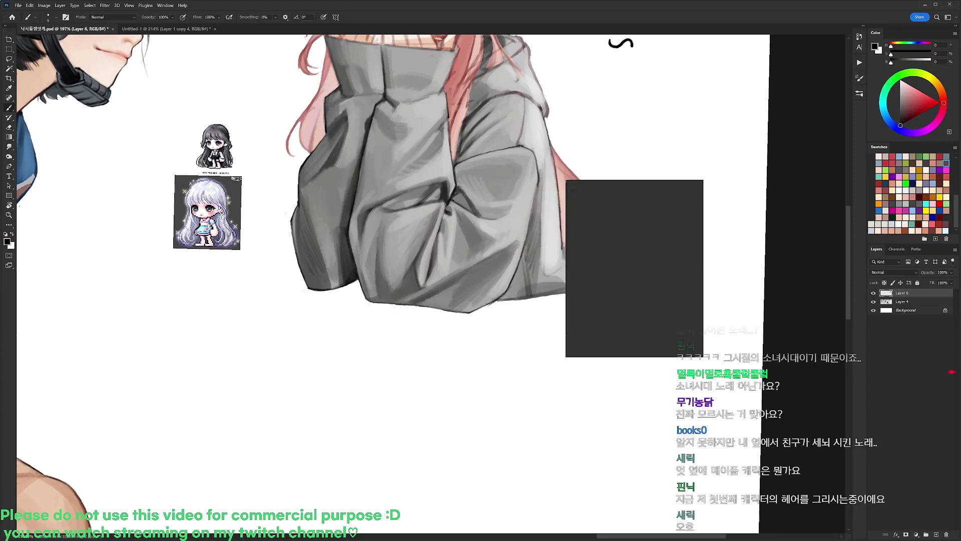
{"action": "double_click", "coordinate": [599, 245]}
{"action": "left_click", "coordinate": [534, 246], "text": "alt"}
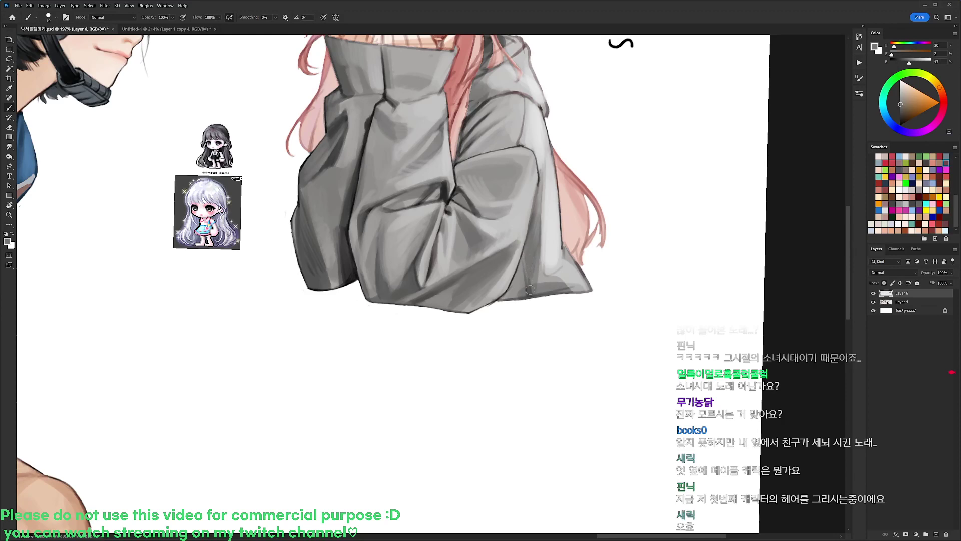
{"action": "left_click", "coordinate": [548, 250], "text": "alt"}
{"action": "left_click", "coordinate": [550, 266], "text": "alt"}
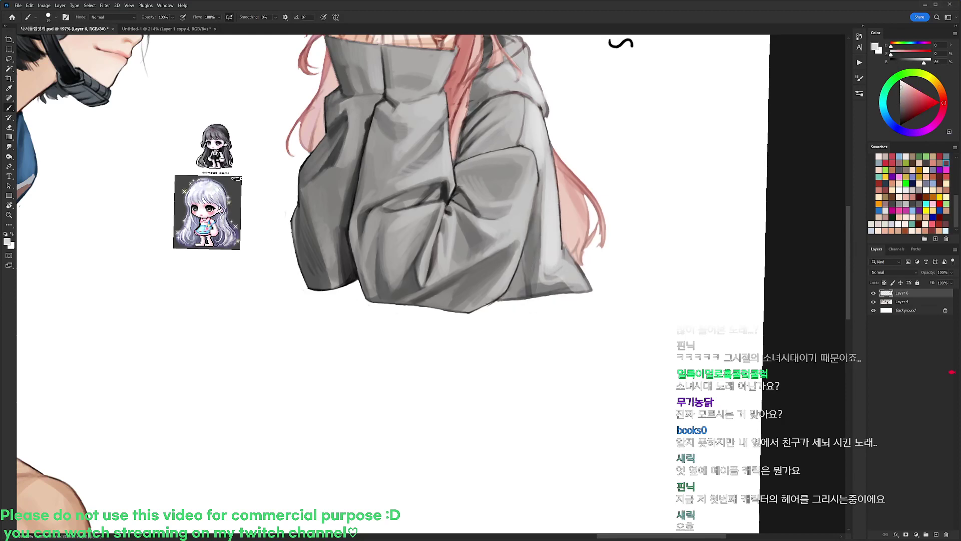
{"action": "left_click", "coordinate": [551, 276], "text": "alt"}
{"action": "left_click", "coordinate": [554, 265], "text": "alt"}
{"action": "left_click_drag", "start_coordinate": [554, 265], "coordinate": [557, 256]}
{"action": "left_click", "coordinate": [533, 288], "text": "alt"}
{"action": "left_click_drag", "start_coordinate": [541, 286], "coordinate": [571, 284]}
{"action": "key", "text": "ctrl+z"}
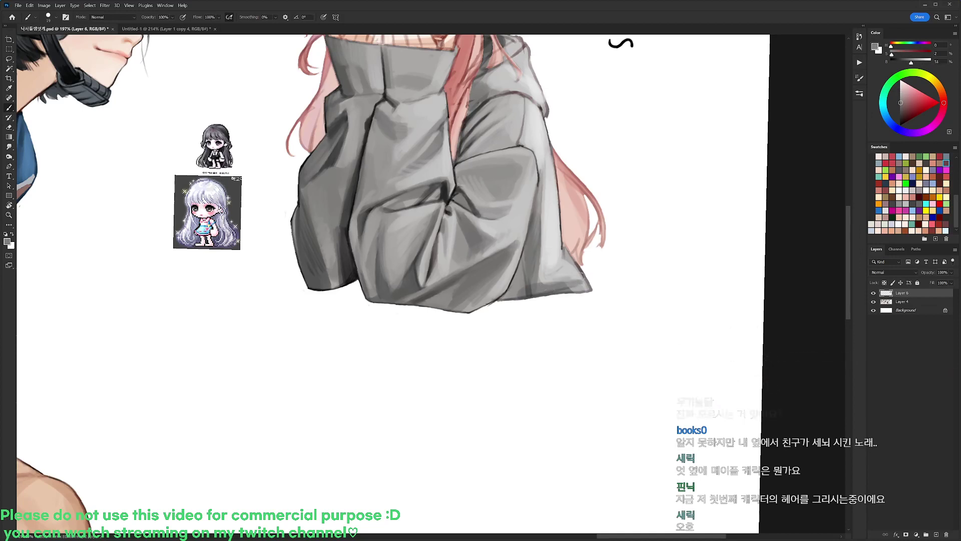
- Outline the outer corner of the hoodie's hem in black with a thin brush and trim the excess with the eraser
{"action": "key", "text": "d"}
{"action": "right_click", "coordinate": [586, 230]}
{"action": "left_click", "coordinate": [649, 296]}
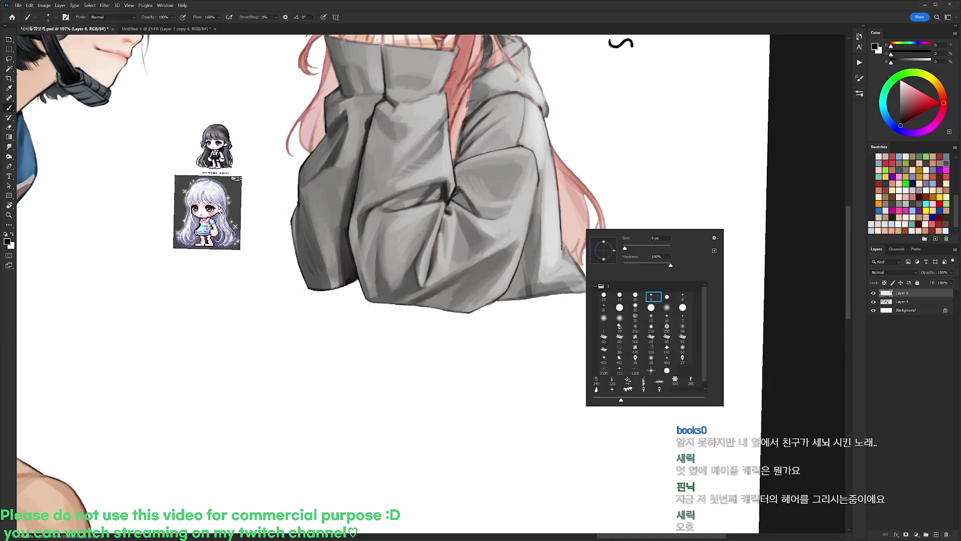
{"action": "key", "text": "Return"}
{"action": "left_click_drag", "start_coordinate": [564, 248], "coordinate": [587, 283]}
{"action": "key", "text": "e"}
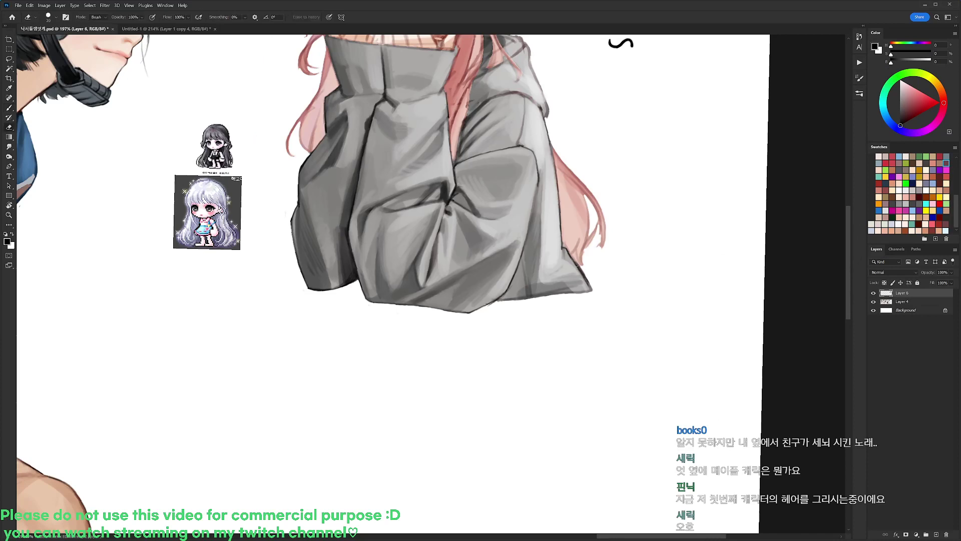
{"action": "mouse_move", "coordinate": [572, 250]}
{"action": "left_mouse_down"}
{"action": "mouse_move", "coordinate": [583, 266]}
{"action": "mouse_move", "coordinate": [599, 236]}
{"action": "left_mouse_up"}
{"action": "key", "text": "b"}
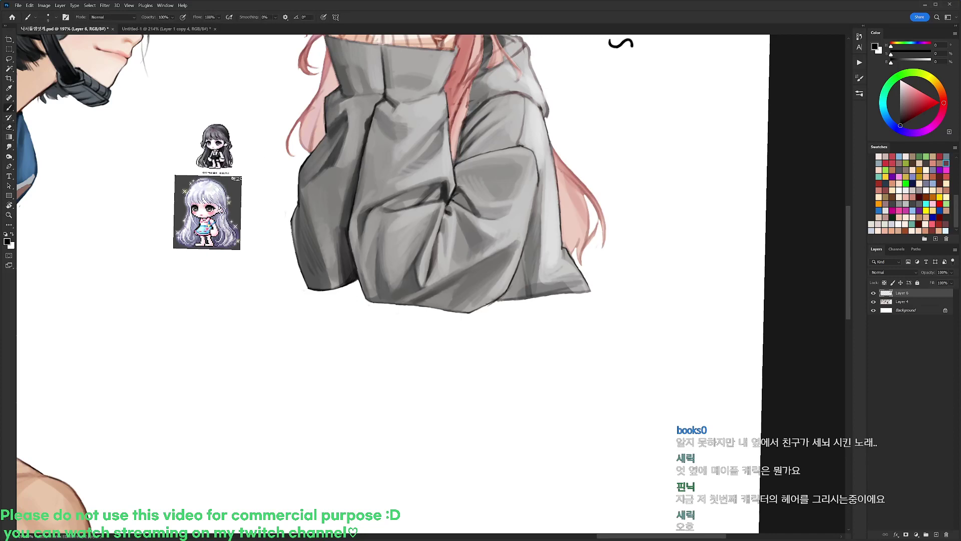
- Touch up the pink hair behind the hoodie's back and the adjoining back edge with sampled pink and greys
{"action": "left_click", "coordinate": [577, 193], "text": "alt"}
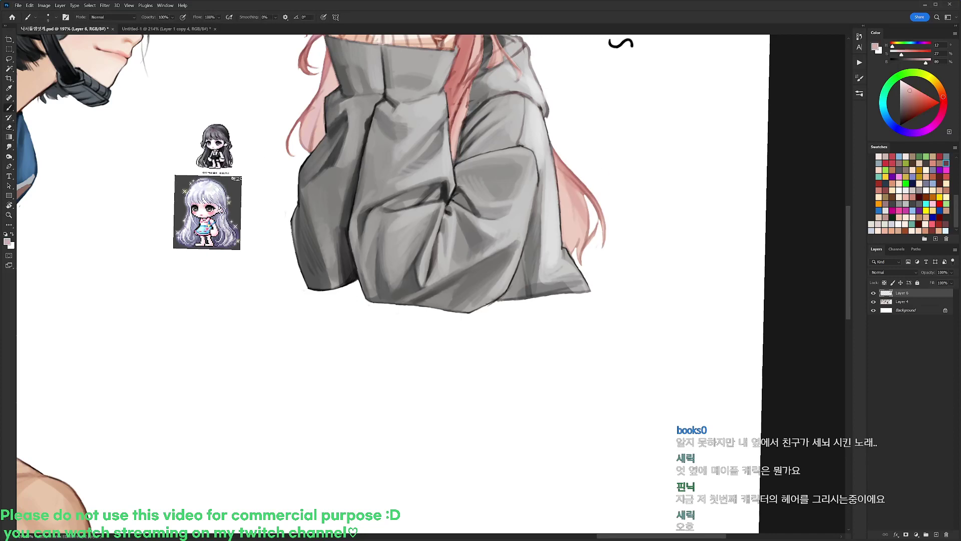
{"action": "left_click_drag", "start_coordinate": [577, 183], "coordinate": [574, 216]}
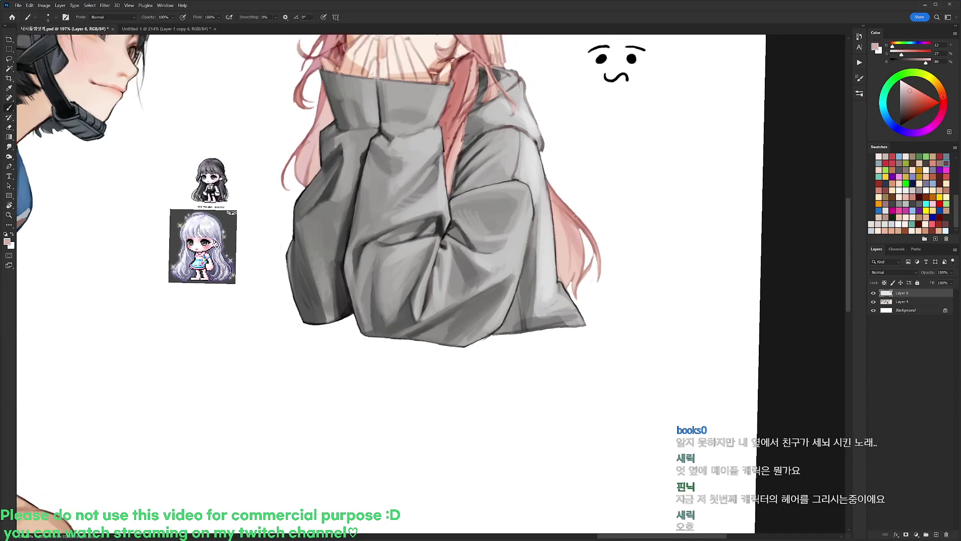
{"action": "left_click", "coordinate": [553, 260], "text": "alt"}
{"action": "left_click", "coordinate": [561, 284], "text": "alt"}
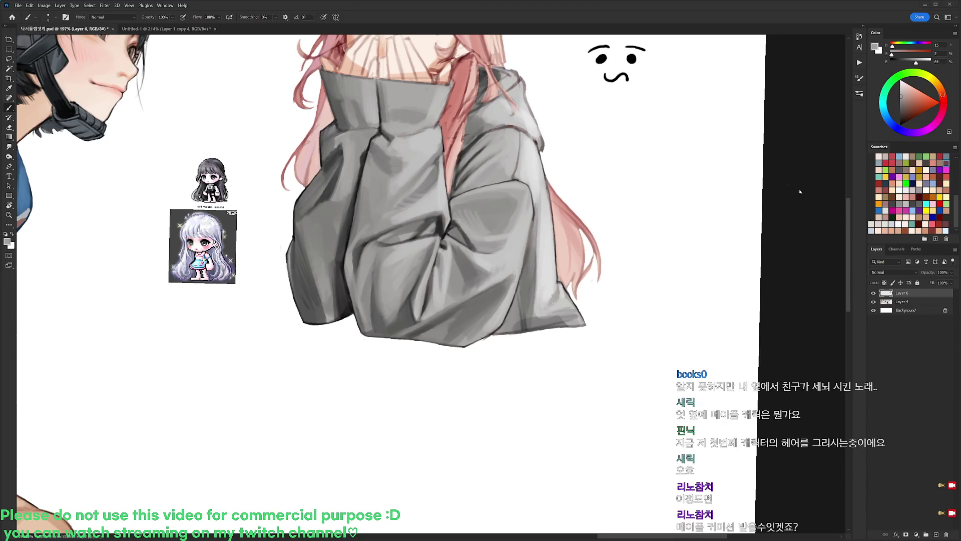
- Line the hood's lower edge above the shoulder in black and soften it with sampled light greys
{"action": "key", "text": "d"}
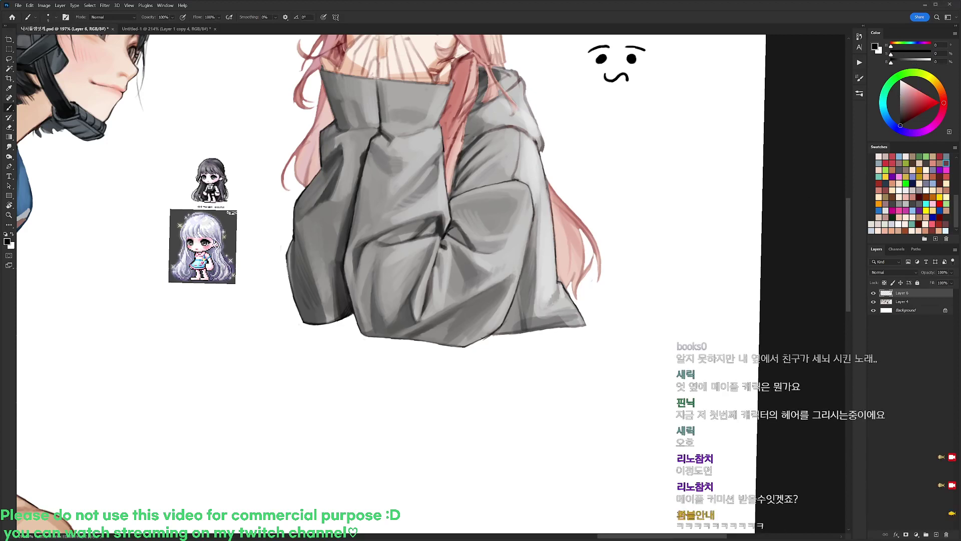
{"action": "left_click_drag", "start_coordinate": [533, 98], "coordinate": [407, 128]}
{"action": "key", "text": "r"}
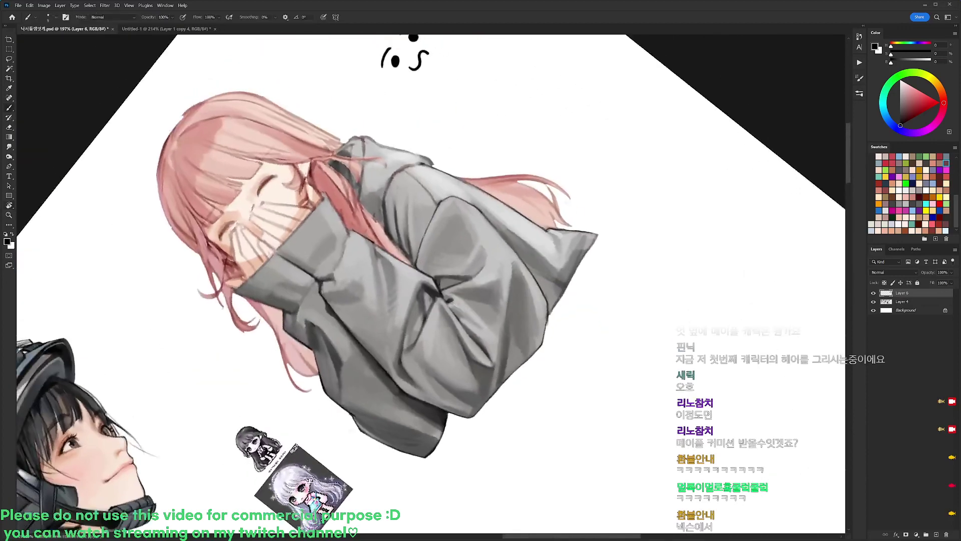
{"action": "left_click", "coordinate": [388, 175], "text": "alt"}
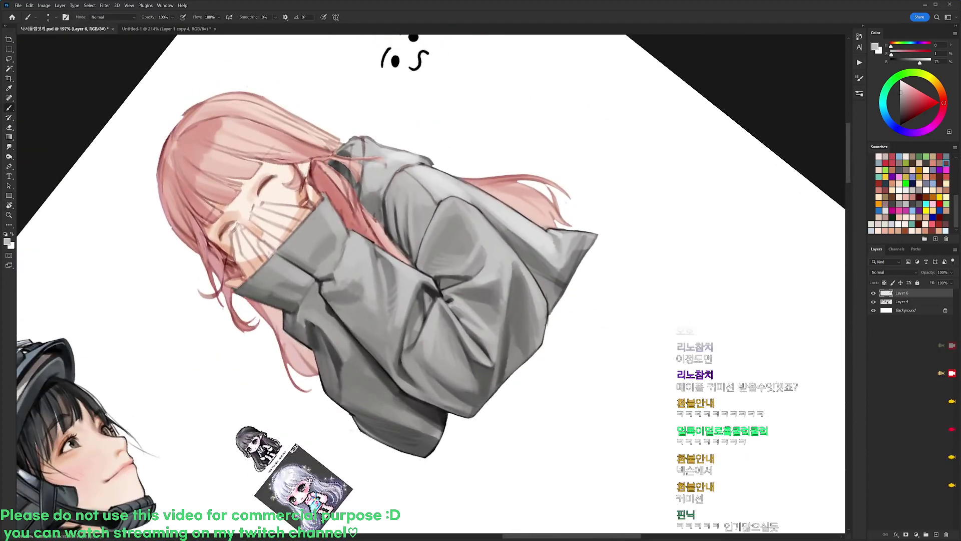
{"action": "key", "text": "r"}
{"action": "left_click_drag", "start_coordinate": [417, 146], "coordinate": [447, 255]}
{"action": "key", "text": "b"}
{"action": "key", "text": "d"}
{"action": "left_click", "coordinate": [542, 234], "text": "alt"}
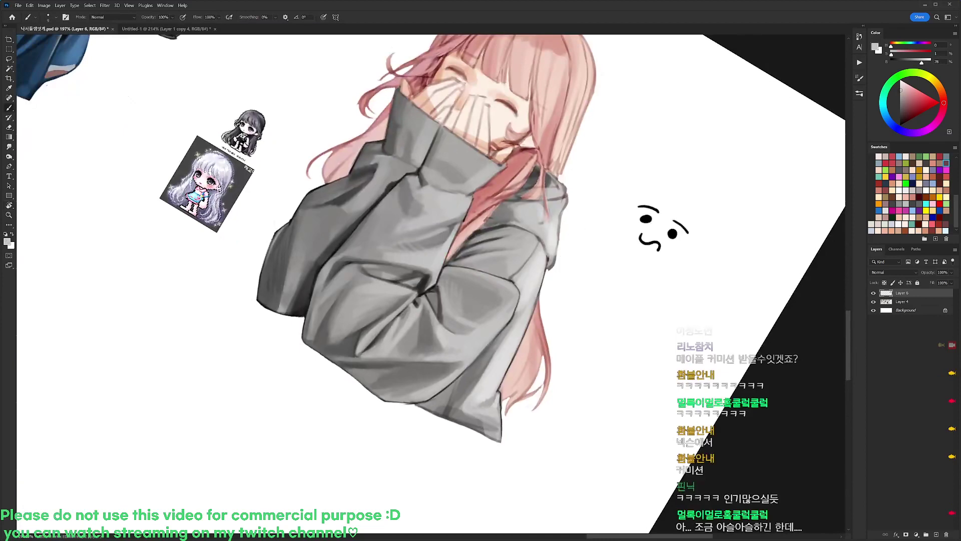
{"action": "left_click_drag", "start_coordinate": [539, 238], "coordinate": [548, 267]}
- Draw a thin black outline around the hood's outer edge, retouch it with sampled grey, and trim it with the eraser
{"action": "key", "text": "d"}
{"action": "key", "text": "r"}
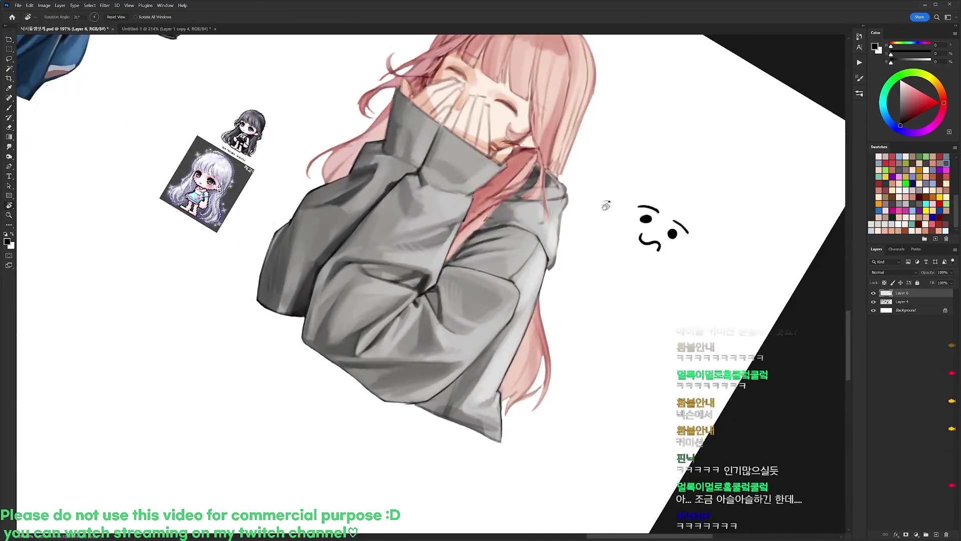
{"action": "left_click_drag", "start_coordinate": [608, 204], "coordinate": [556, 135]}
{"action": "key", "text": "b"}
{"action": "left_click", "coordinate": [521, 187], "text": "alt"}
{"action": "left_click_drag", "start_coordinate": [520, 180], "coordinate": [531, 216]}
{"action": "key", "text": "d"}
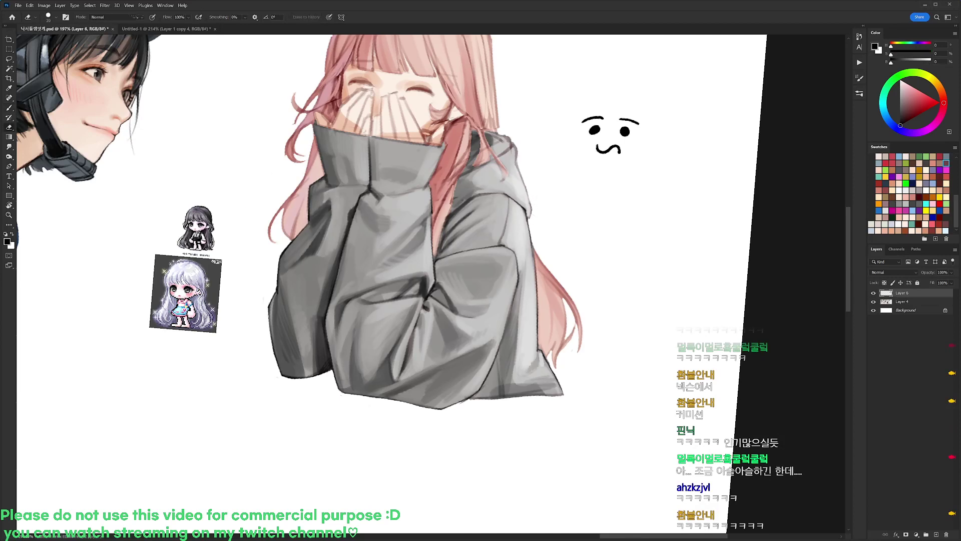
{"action": "left_click_drag", "start_coordinate": [521, 171], "coordinate": [529, 199]}
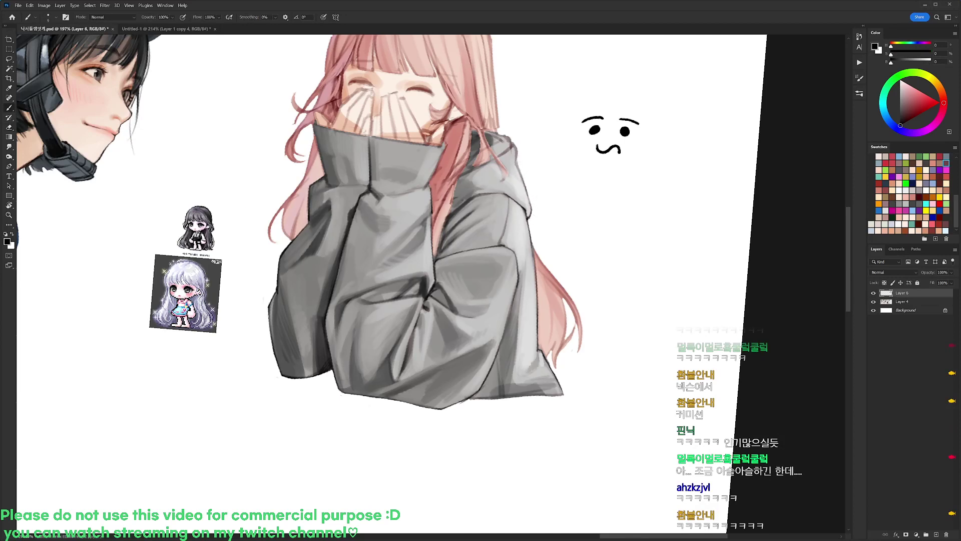
{"action": "key", "text": "e"}
{"action": "mouse_move", "coordinate": [515, 145]}
{"action": "left_mouse_down"}
{"action": "mouse_move", "coordinate": [522, 163]}
{"action": "mouse_move", "coordinate": [496, 113]}
{"action": "left_mouse_up"}
{"action": "key", "text": "b"}
- Refine the hood's front folds and the pink hair strand beside the raised sleeve with black and sampled colors
{"action": "key", "text": "e"}
{"action": "key", "text": "r"}
{"action": "key", "text": "b"}
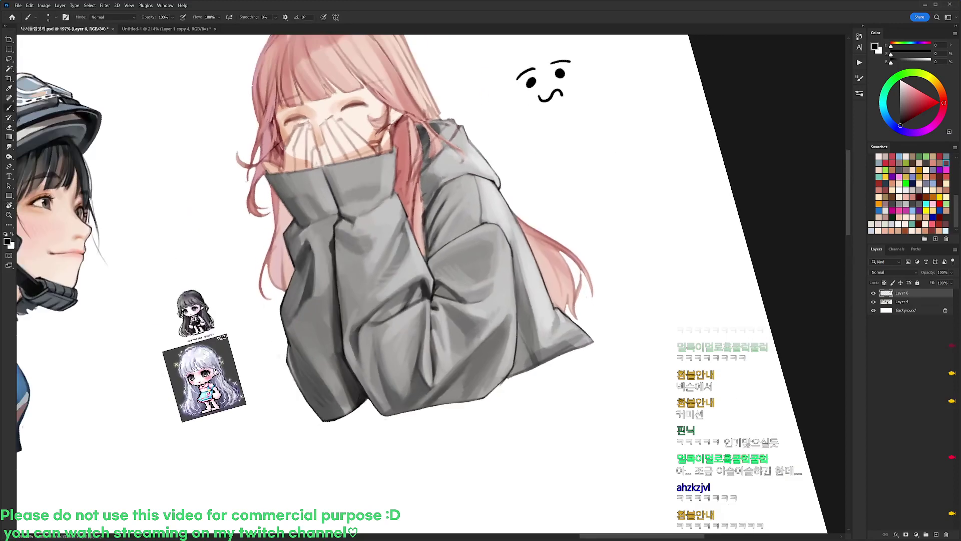
{"action": "left_click", "coordinate": [453, 174], "text": "alt"}
{"action": "key", "text": "d"}
{"action": "left_click", "coordinate": [422, 198], "text": "alt"}
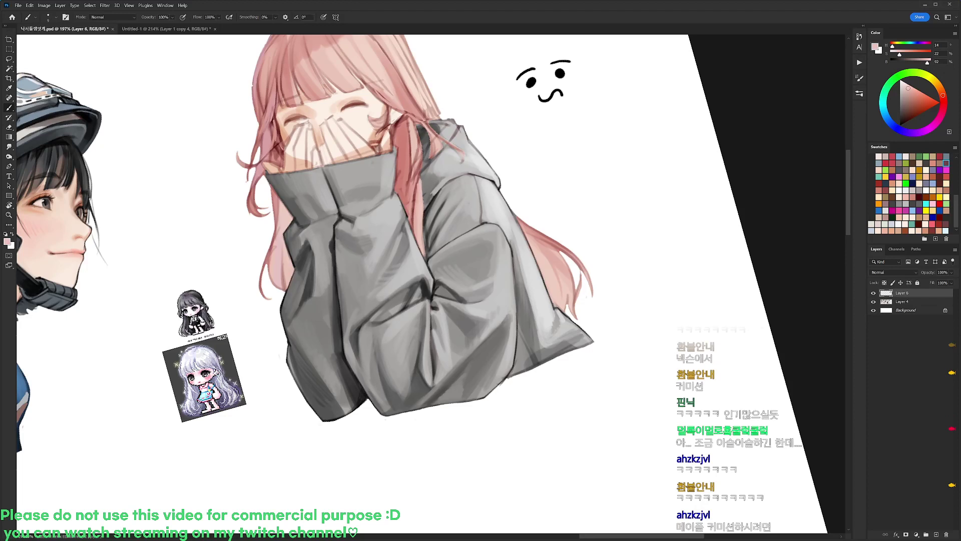
- Draw thin vertical ribbing lines on the cuff nearer the hood with sampled light, mid and dark greys
{"action": "left_click", "coordinate": [396, 170], "text": "alt"}
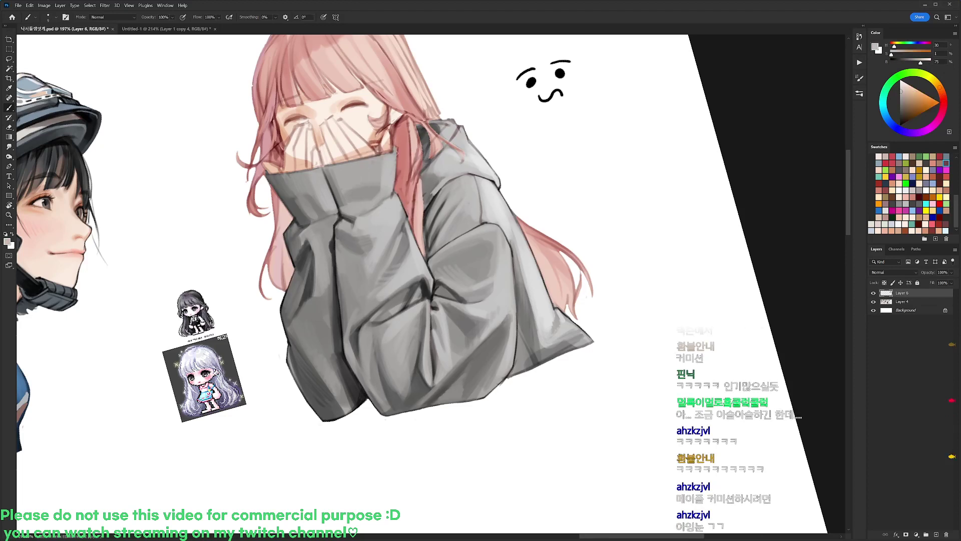
{"action": "left_click_drag", "start_coordinate": [410, 226], "coordinate": [467, 186]}
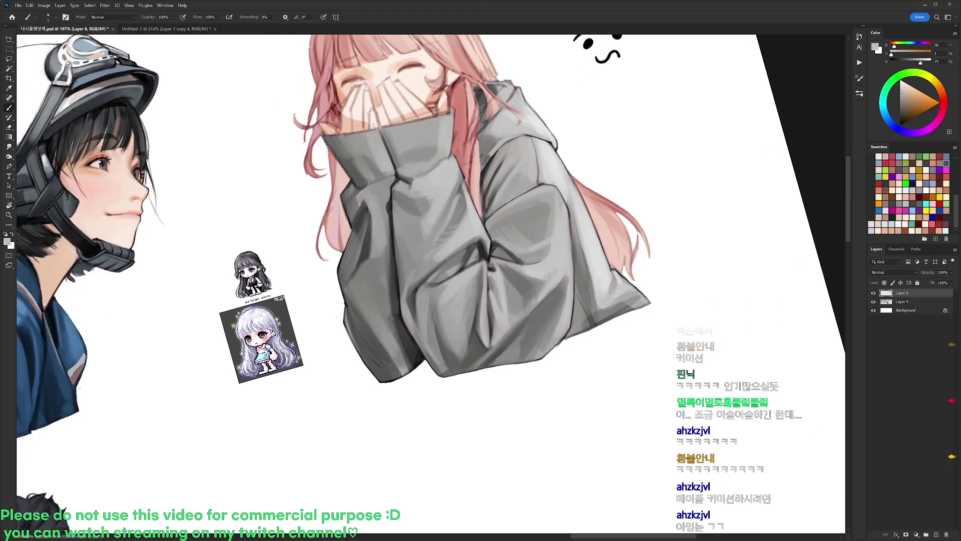
{"action": "left_click", "coordinate": [439, 141], "text": "alt"}
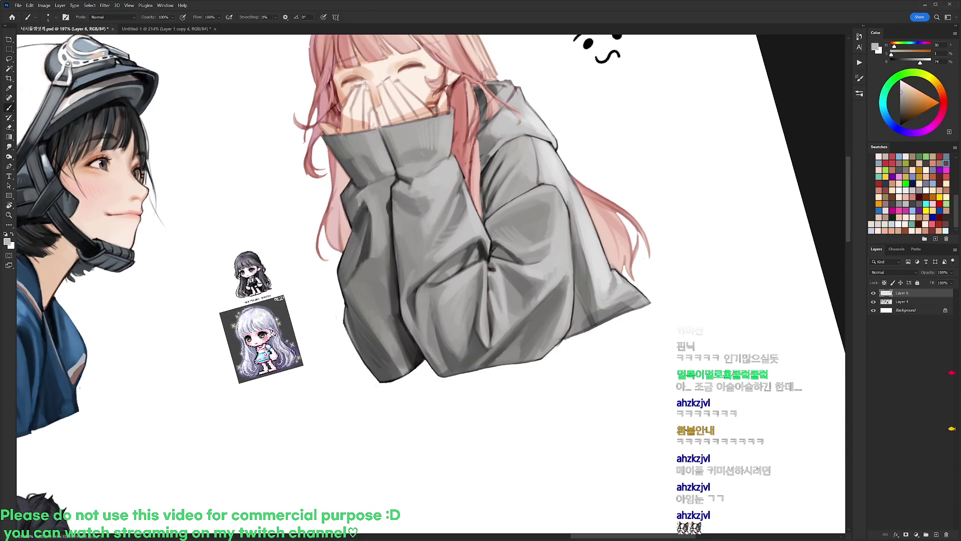
{"action": "left_click", "coordinate": [435, 149], "text": "alt"}
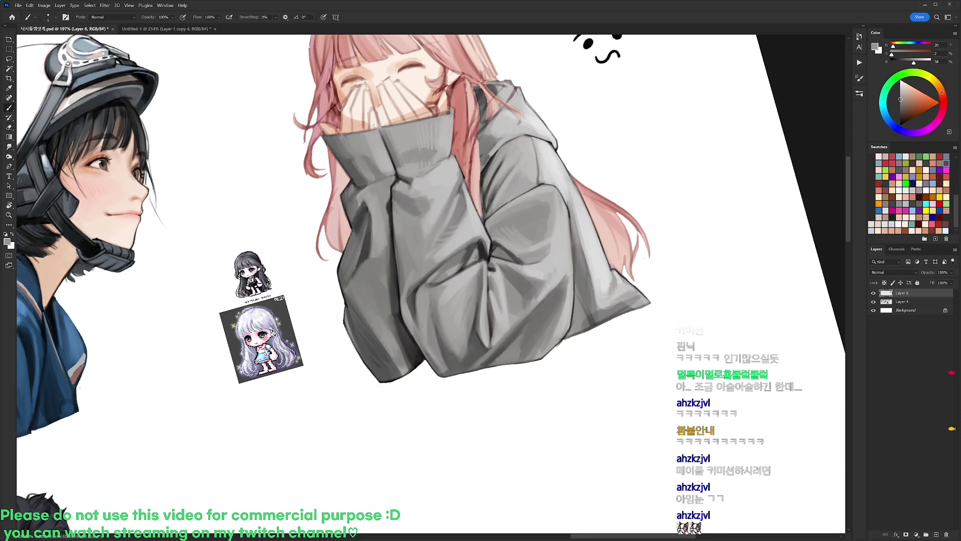
{"action": "left_click", "coordinate": [394, 162], "text": "alt"}
{"action": "left_click", "coordinate": [446, 135], "text": "alt"}
{"action": "left_click", "coordinate": [410, 149], "text": "alt"}
{"action": "left_click", "coordinate": [393, 153], "text": "alt"}
{"action": "key", "text": "r"}
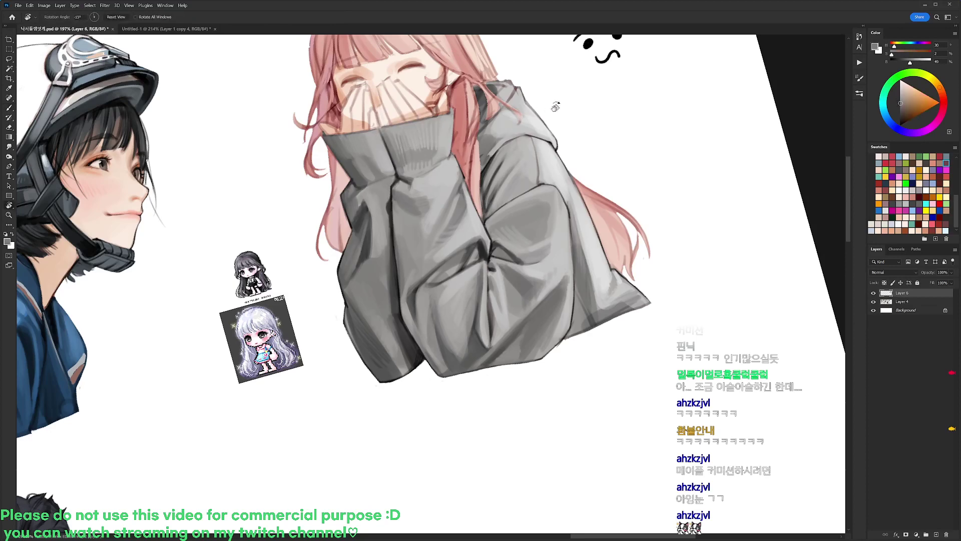
{"action": "left_click_drag", "start_coordinate": [555, 107], "coordinate": [584, 130]}
{"action": "key", "text": "d"}
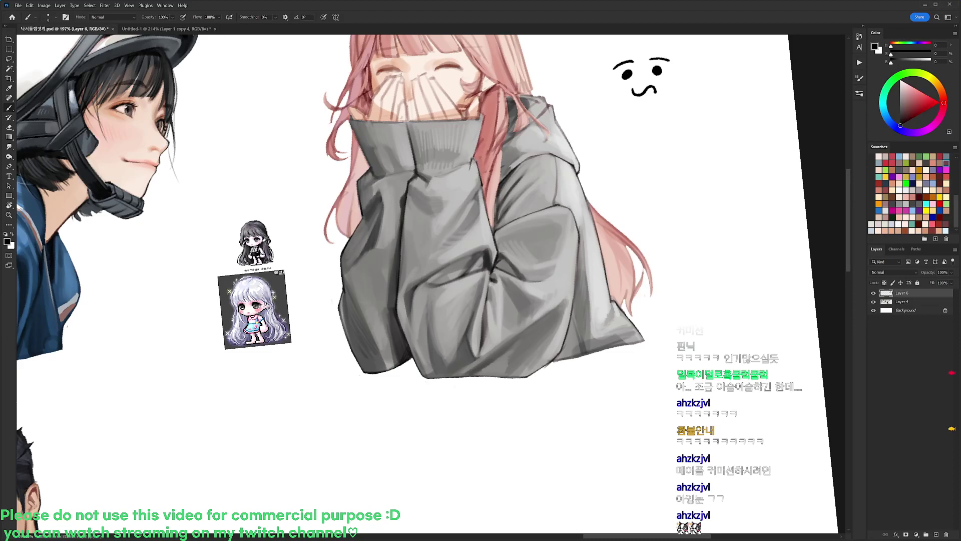
- Doodle a second cartoon face with brows, round eyes, blush marks and a curvy mouth above the first, using a 20 px black brush
{"action": "left_click_drag", "start_coordinate": [654, 111], "coordinate": [634, 150]}
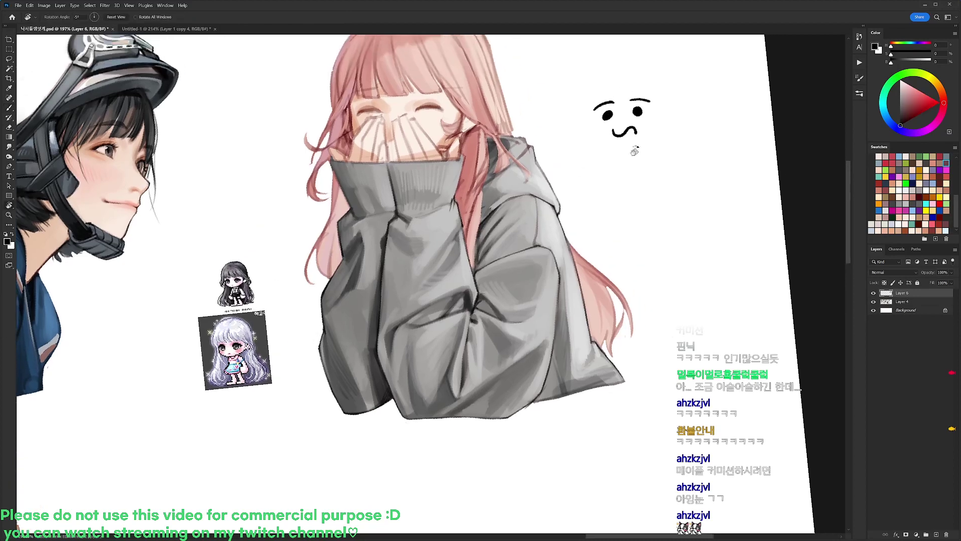
{"action": "key", "text": "Escape"}
{"action": "left_click_drag", "start_coordinate": [655, 189], "coordinate": [638, 251]}
{"action": "right_click", "coordinate": [586, 98]}
{"action": "left_click", "coordinate": [639, 168]}
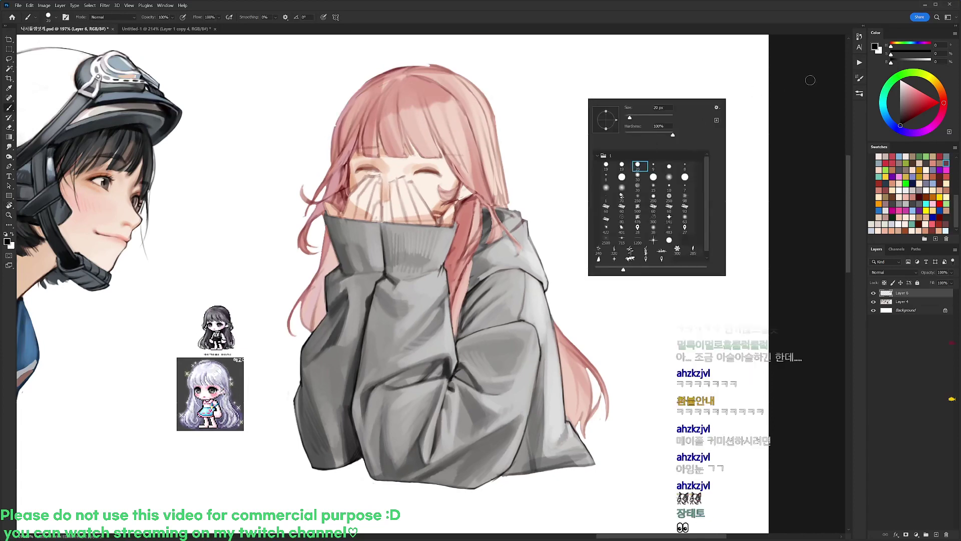
{"action": "left_click", "coordinate": [809, 80]}
{"action": "mouse_move", "coordinate": [554, 97]}
{"action": "left_mouse_down"}
{"action": "mouse_move", "coordinate": [561, 106]}
{"action": "mouse_move", "coordinate": [564, 93]}
{"action": "mouse_move", "coordinate": [557, 102]}
{"action": "mouse_move", "coordinate": [606, 99]}
{"action": "left_mouse_up"}
{"action": "left_click_drag", "start_coordinate": [554, 73], "coordinate": [609, 71]}
{"action": "mouse_move", "coordinate": [569, 120]}
{"action": "left_mouse_down"}
{"action": "mouse_move", "coordinate": [593, 118]}
{"action": "mouse_move", "coordinate": [553, 120]}
{"action": "left_mouse_up"}
{"action": "left_click_drag", "start_coordinate": [556, 115], "coordinate": [602, 118]}
{"action": "left_click_drag", "start_coordinate": [607, 115], "coordinate": [608, 118]}
{"action": "left_click_drag", "start_coordinate": [613, 114], "coordinate": [613, 117]}
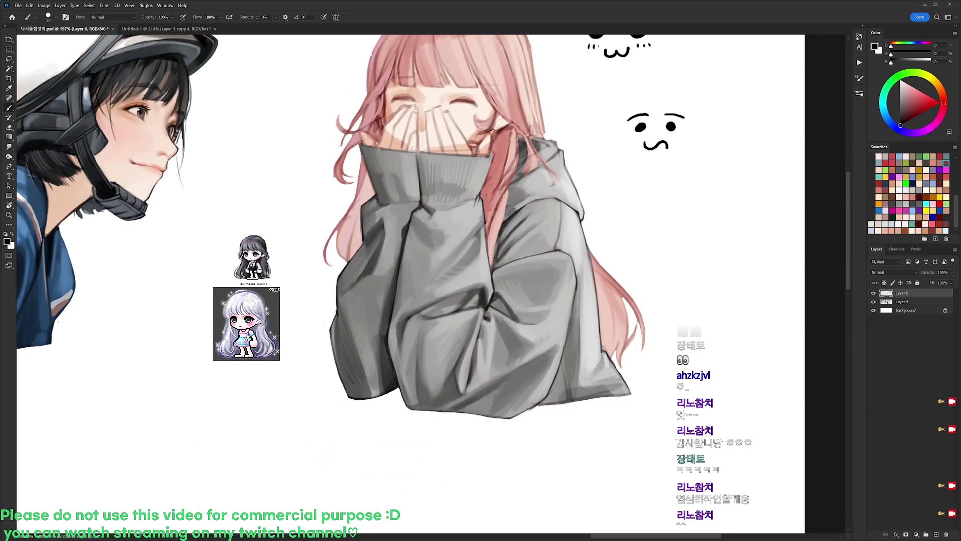
- Draw the outer edge and first ribbing lines on the cuff farther from the hood with a finer brush in black and sampled greys
{"action": "right_click", "coordinate": [564, 208]}
{"action": "left_click", "coordinate": [632, 276]}
{"action": "left_click", "coordinate": [403, 185], "text": "alt"}
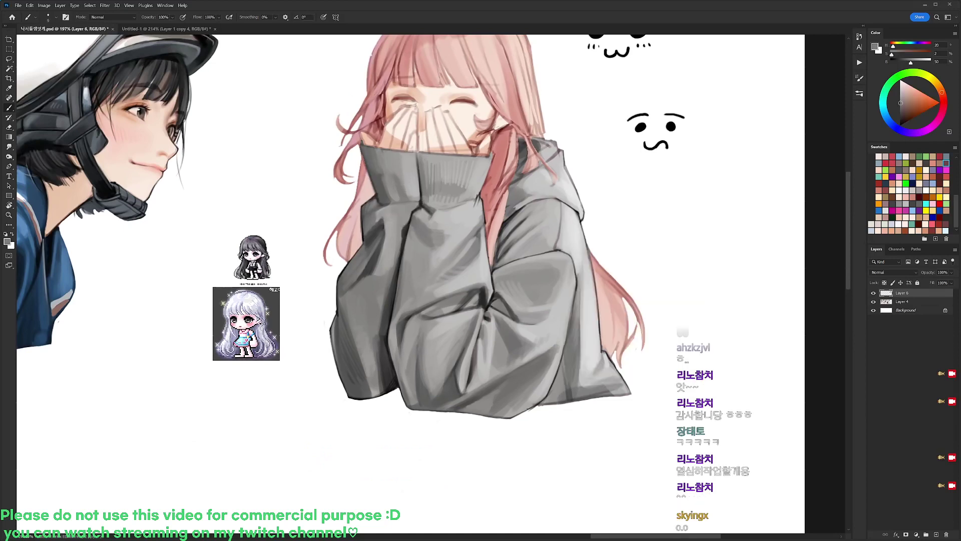
{"action": "left_click", "coordinate": [382, 191], "text": "alt"}
{"action": "mouse_move", "coordinate": [387, 188]}
{"action": "left_mouse_down"}
{"action": "mouse_move", "coordinate": [392, 199]}
{"action": "mouse_move", "coordinate": [384, 198]}
{"action": "left_mouse_up"}
{"action": "left_click", "coordinate": [416, 175], "text": "alt"}
{"action": "key", "text": "d"}
{"action": "left_click_drag", "start_coordinate": [361, 152], "coordinate": [374, 191]}
{"action": "left_click", "coordinate": [369, 169], "text": "alt"}
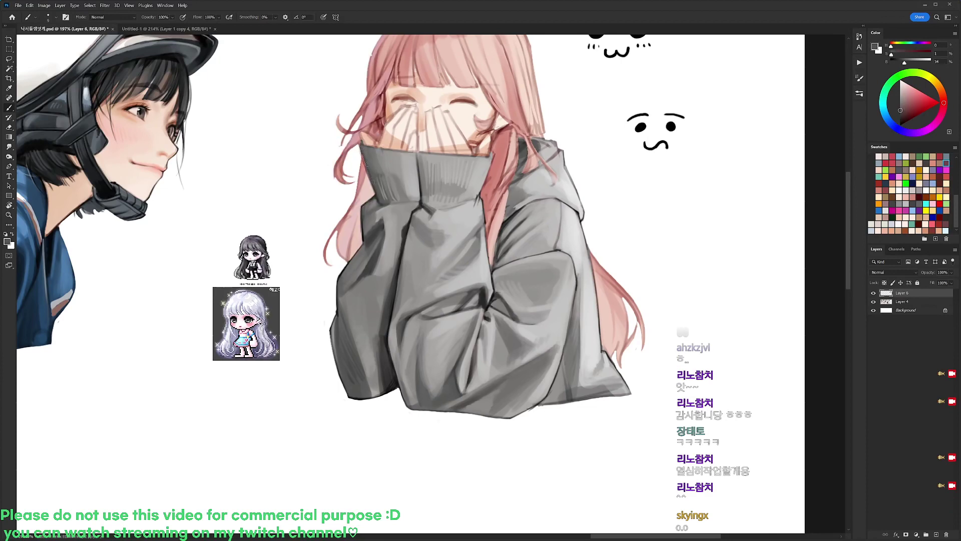
{"action": "key", "text": "d"}
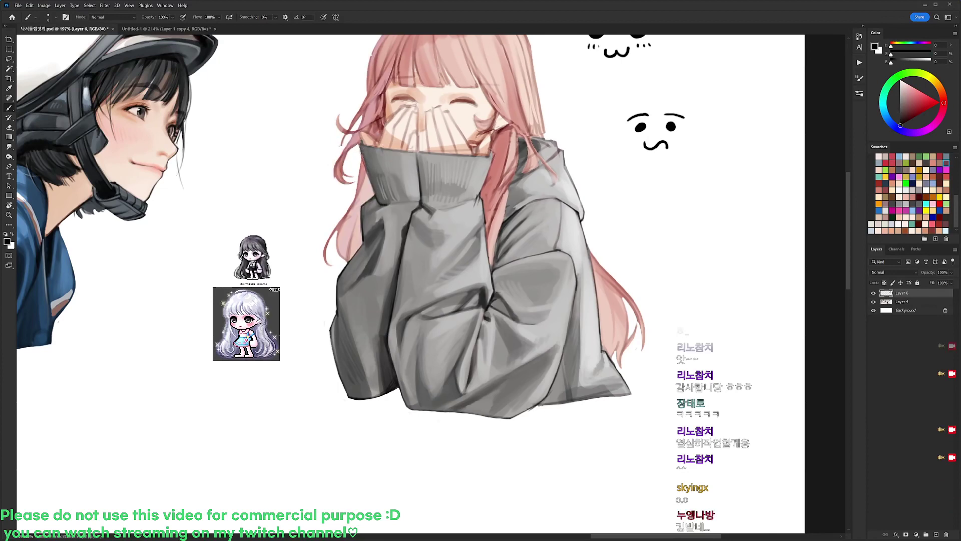
- Touch up both cuffs' upper rims and add lighter ribbing lines to the cuff farther from the hood with sampled greys
{"action": "mouse_move", "coordinate": [494, 152]}
{"action": "left_mouse_down"}
{"action": "mouse_move", "coordinate": [490, 167]}
{"action": "mouse_move", "coordinate": [489, 158]}
{"action": "left_mouse_up"}
{"action": "left_click", "coordinate": [581, 241], "text": "alt"}
{"action": "left_click_drag", "start_coordinate": [394, 152], "coordinate": [414, 154]}
{"action": "left_click_drag", "start_coordinate": [619, 164], "coordinate": [607, 175]}
{"action": "left_click", "coordinate": [407, 173], "text": "alt"}
{"action": "left_click", "coordinate": [400, 166], "text": "alt"}
{"action": "left_click_drag", "start_coordinate": [394, 164], "coordinate": [394, 180]}
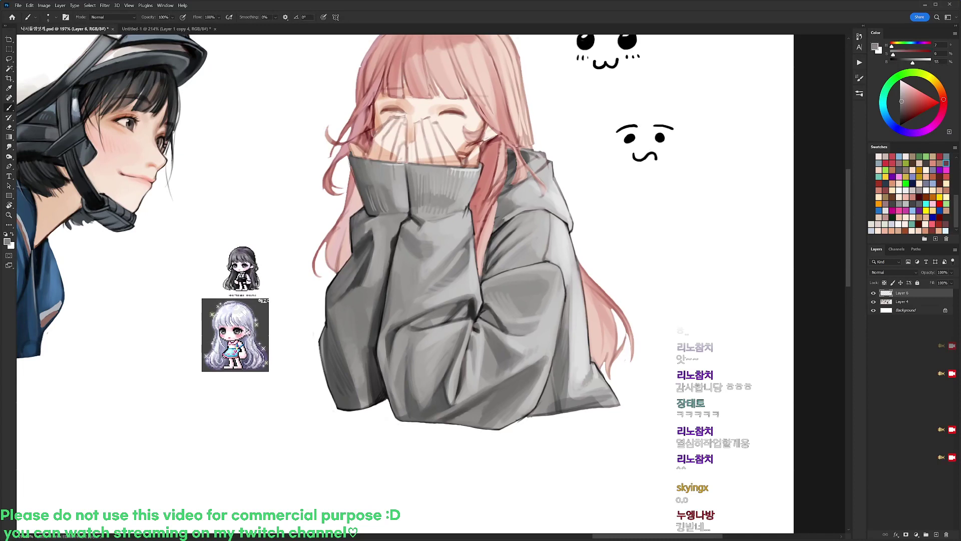
{"action": "left_click", "coordinate": [473, 165], "text": "alt"}
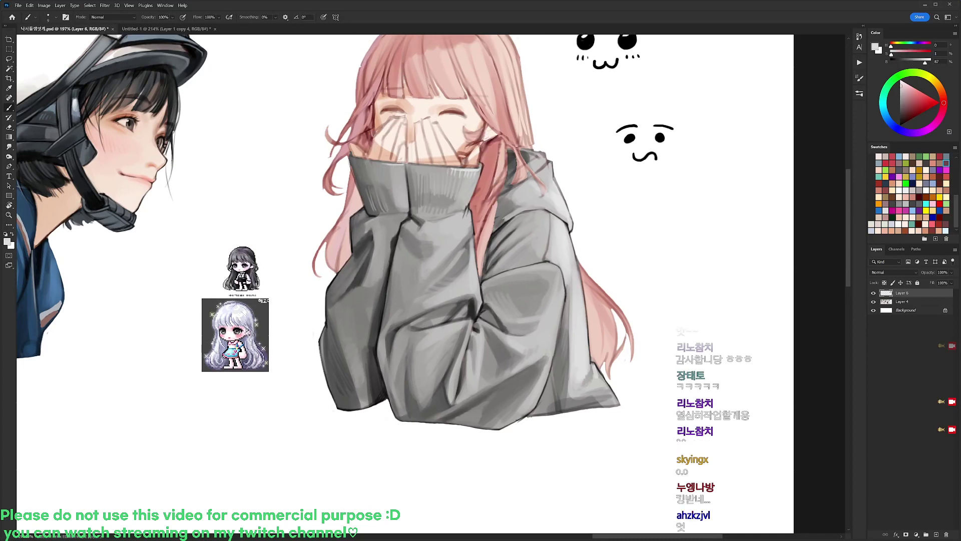
{"action": "left_click_drag", "start_coordinate": [395, 166], "coordinate": [397, 181]}
- Refine the folds and edge at the hood's peak behind the hair with black and sampled light greys
{"action": "key", "text": "d"}
{"action": "left_click", "coordinate": [545, 164], "text": "alt"}
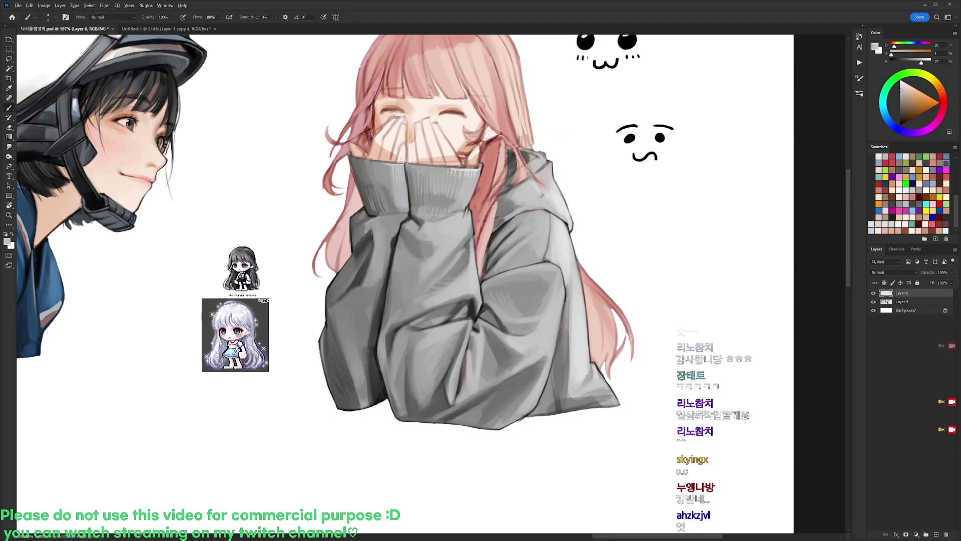
{"action": "mouse_move", "coordinate": [544, 160]}
{"action": "left_mouse_down"}
{"action": "mouse_move", "coordinate": [551, 167]}
{"action": "mouse_move", "coordinate": [546, 154]}
{"action": "left_mouse_up"}
{"action": "key", "text": "d"}
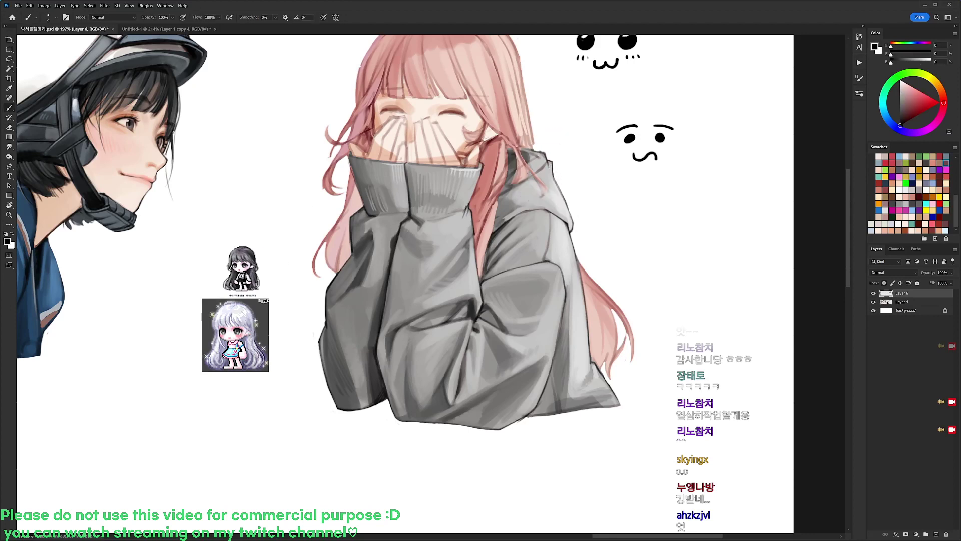
{"action": "left_click", "coordinate": [525, 156], "text": "alt"}
{"action": "left_click", "coordinate": [540, 155], "text": "alt"}
{"action": "left_click", "coordinate": [539, 154], "text": "alt"}
{"action": "left_click", "coordinate": [529, 156], "text": "alt"}
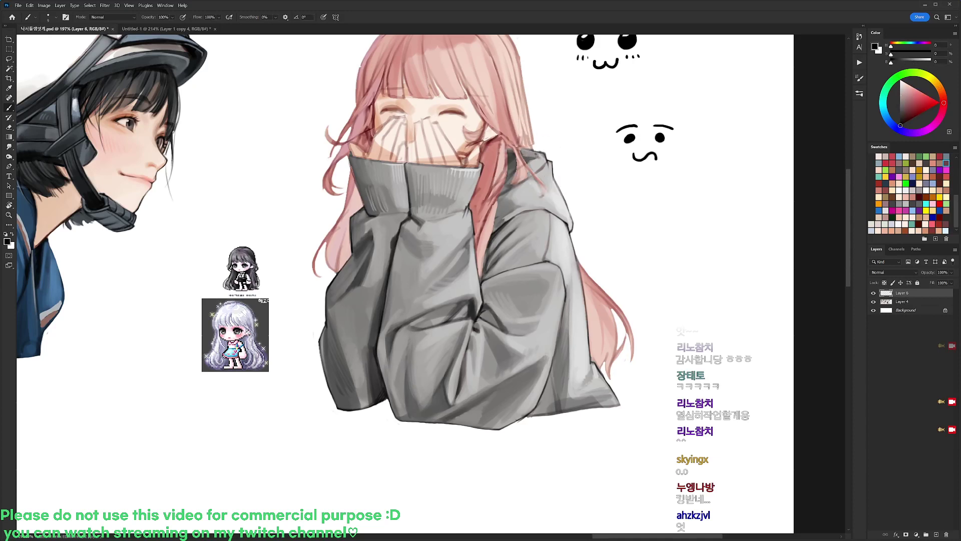
{"action": "left_click", "coordinate": [538, 160], "text": "alt"}
{"action": "key", "text": "d"}
{"action": "left_click", "coordinate": [548, 170], "text": "alt"}
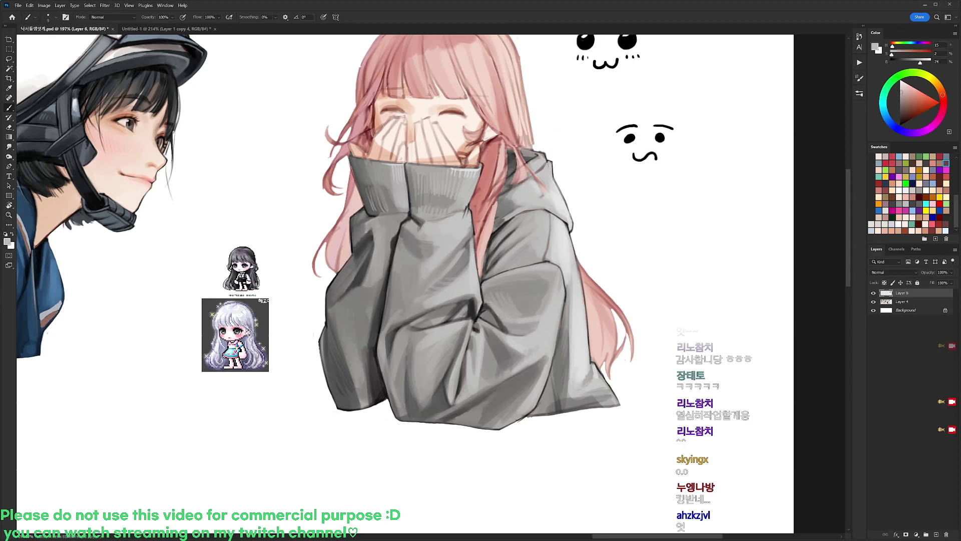
{"action": "left_click", "coordinate": [539, 168], "text": "alt"}
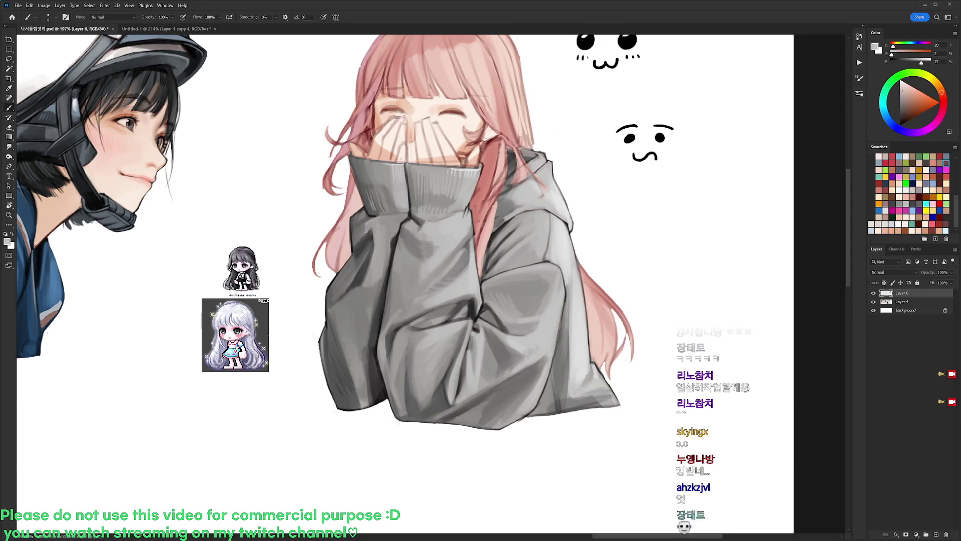
- Paint lighter pink strands with sampled hair colors along the lock hanging between the raised sleeve and the hood
{"action": "left_click", "coordinate": [491, 202], "text": "alt"}
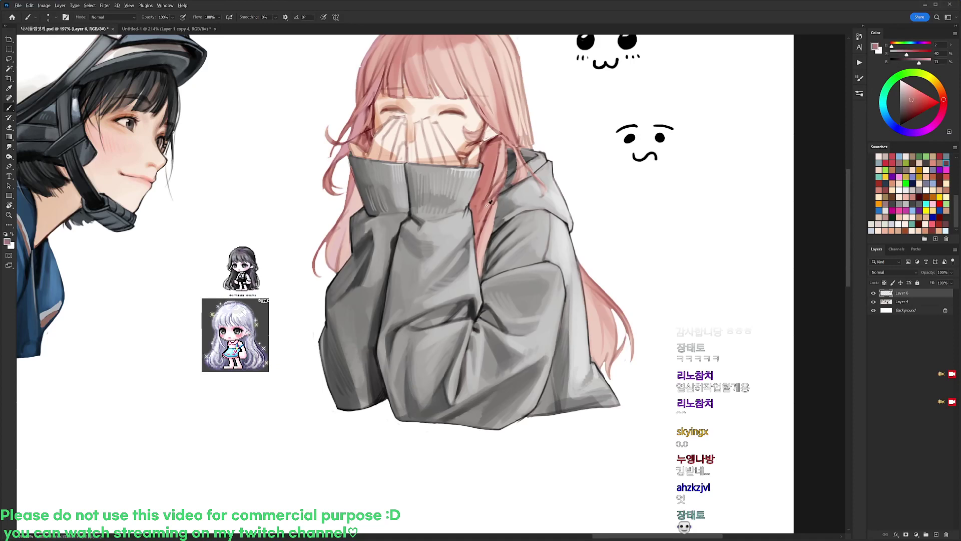
{"action": "left_click", "coordinate": [487, 205], "text": "alt"}
{"action": "left_click_drag", "start_coordinate": [504, 181], "coordinate": [487, 215]}
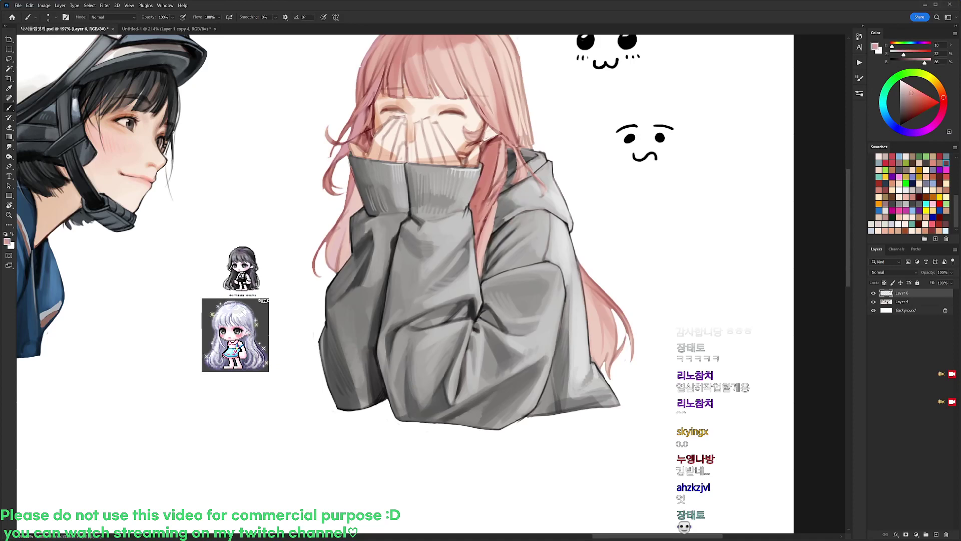
{"action": "left_click", "coordinate": [484, 232], "text": "alt"}
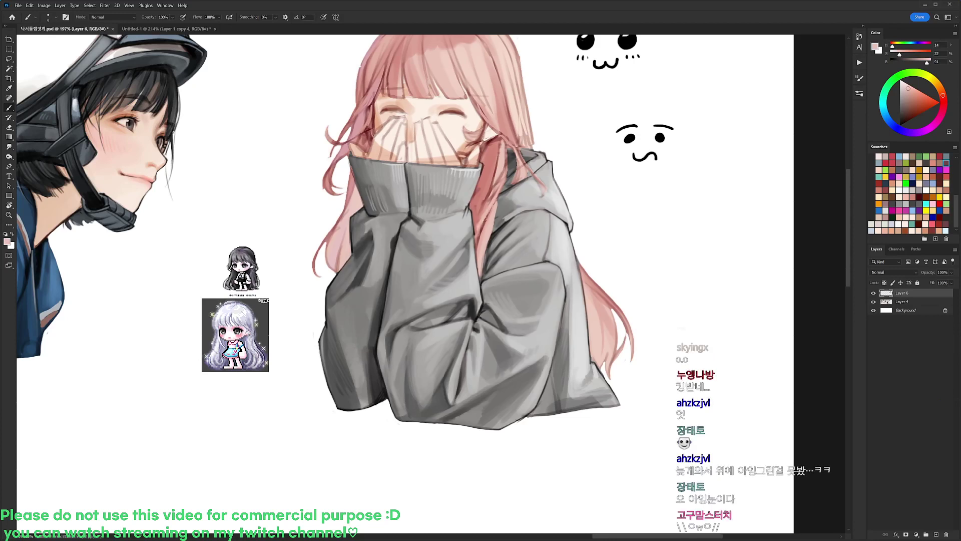
{"action": "left_click_drag", "start_coordinate": [488, 202], "coordinate": [472, 258]}
{"action": "key", "text": "d"}
{"action": "left_click", "coordinate": [474, 246], "text": "alt"}
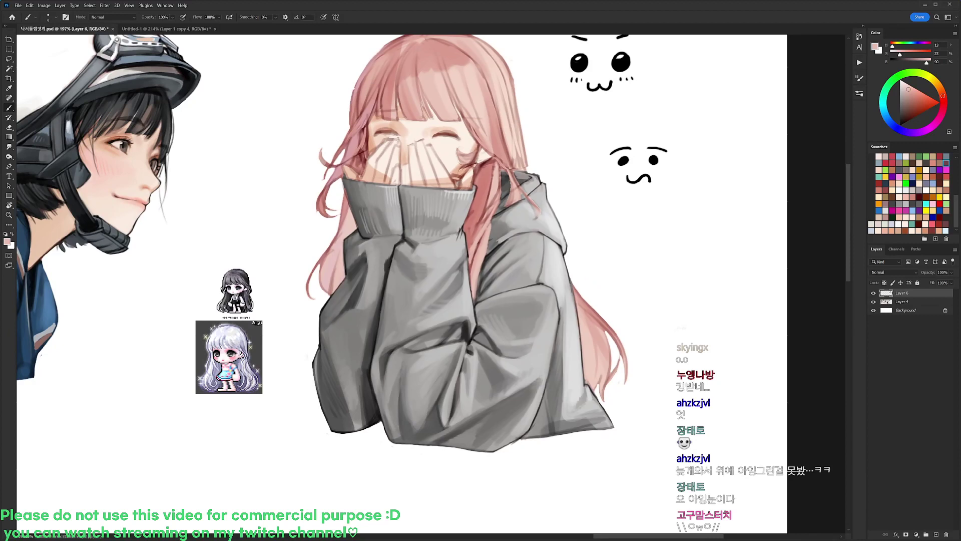
- Shade the lower end of the hanging lock with sampled pinks and draw thin white flyaway hairs over the sleeve
{"action": "key", "text": "d"}
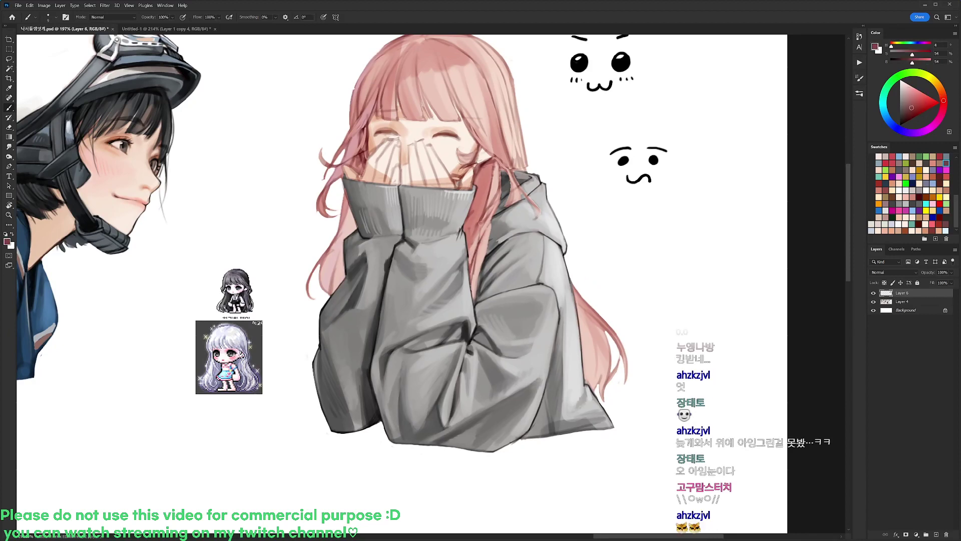
{"action": "left_click", "coordinate": [481, 228], "text": "alt"}
{"action": "left_click", "coordinate": [478, 267], "text": "alt"}
{"action": "left_click_drag", "start_coordinate": [479, 268], "coordinate": [483, 261]}
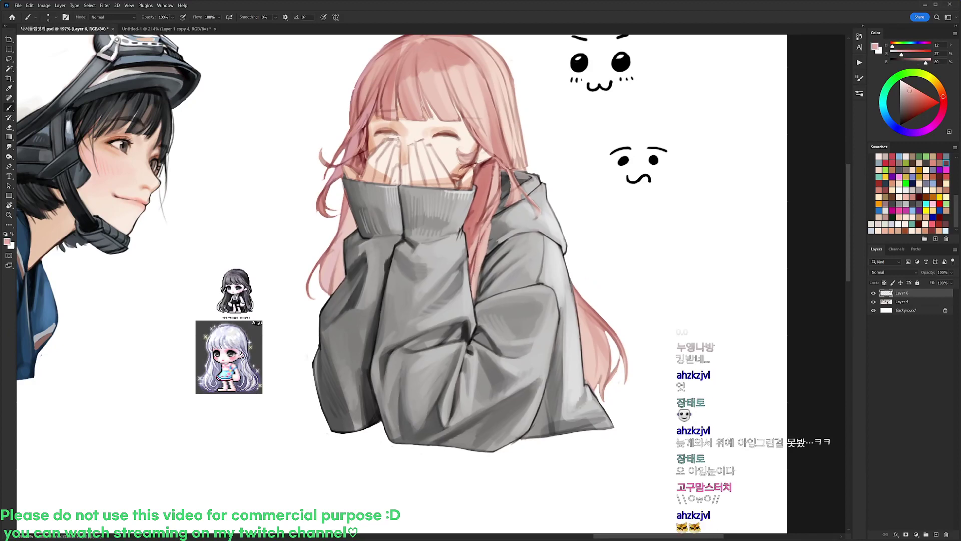
{"action": "left_click", "coordinate": [481, 270], "text": "alt"}
{"action": "left_click", "coordinate": [628, 212], "text": "alt"}
{"action": "left_click_drag", "start_coordinate": [476, 292], "coordinate": [486, 335]}
{"action": "left_click_drag", "start_coordinate": [488, 253], "coordinate": [477, 299]}
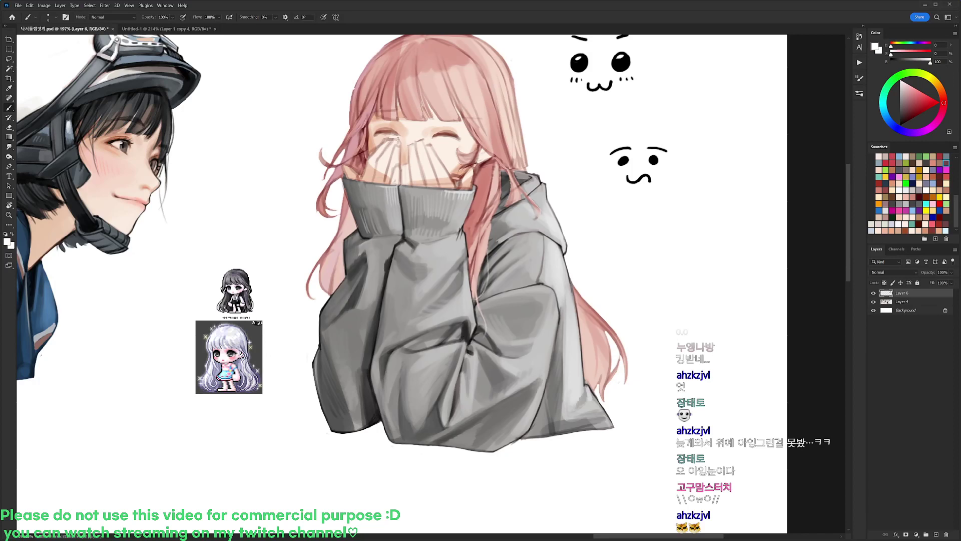
- Add light pink strands to the upper part of the hanging lock and darken its border with the raised sleeve in black
{"action": "left_click", "coordinate": [492, 226], "text": "alt"}
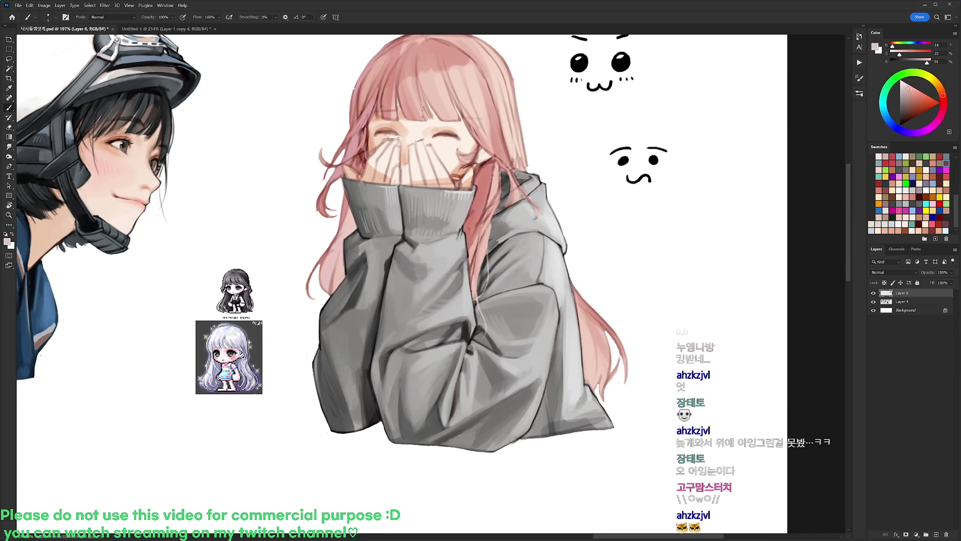
{"action": "left_click_drag", "start_coordinate": [498, 182], "coordinate": [486, 222]}
{"action": "left_click", "coordinate": [490, 218], "text": "alt"}
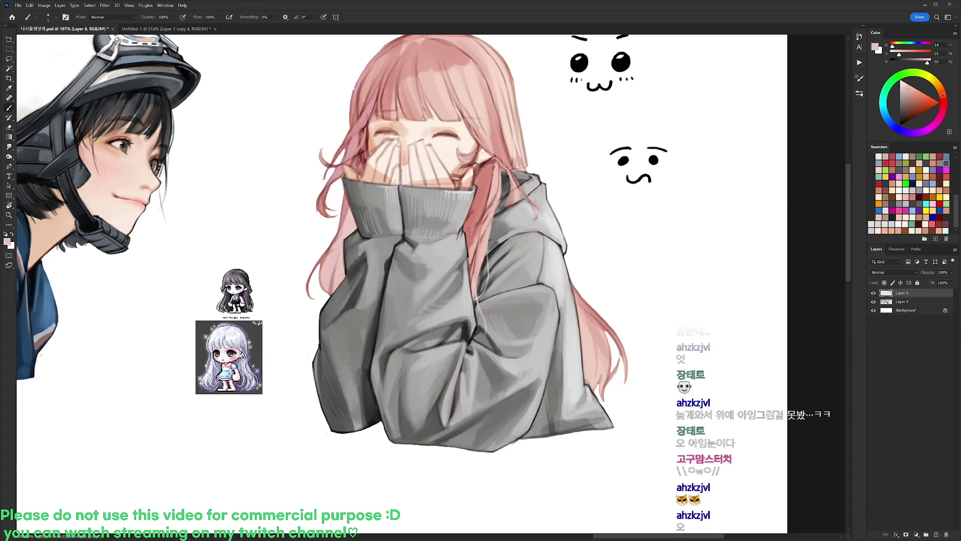
{"action": "key", "text": "d"}
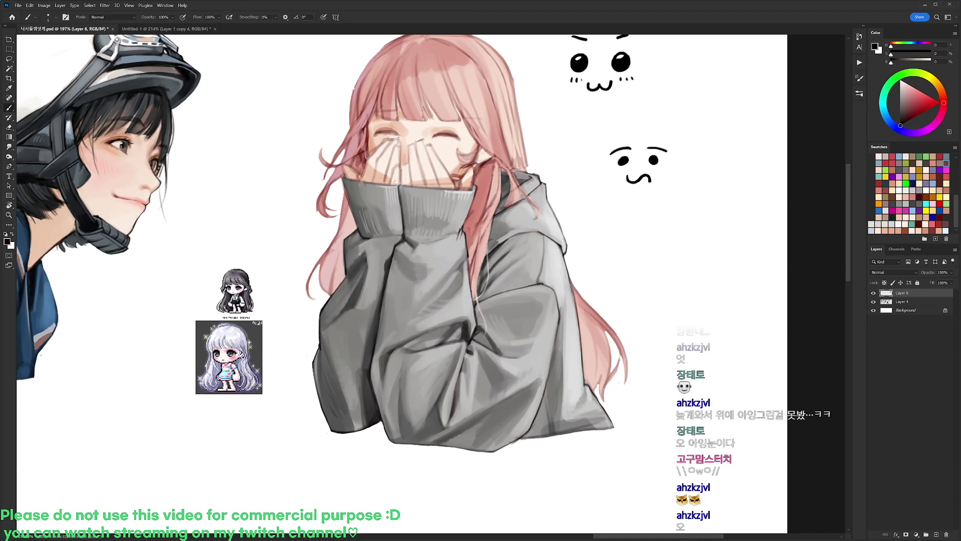
{"action": "left_click", "coordinate": [496, 202], "text": "alt"}
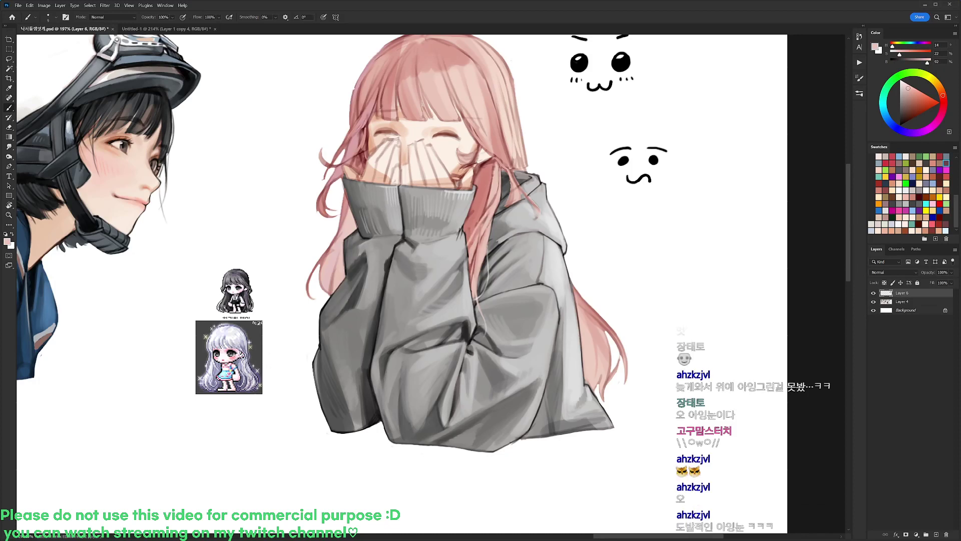
{"action": "left_click", "coordinate": [476, 224], "text": "alt"}
{"action": "left_click", "coordinate": [478, 223], "text": "alt"}
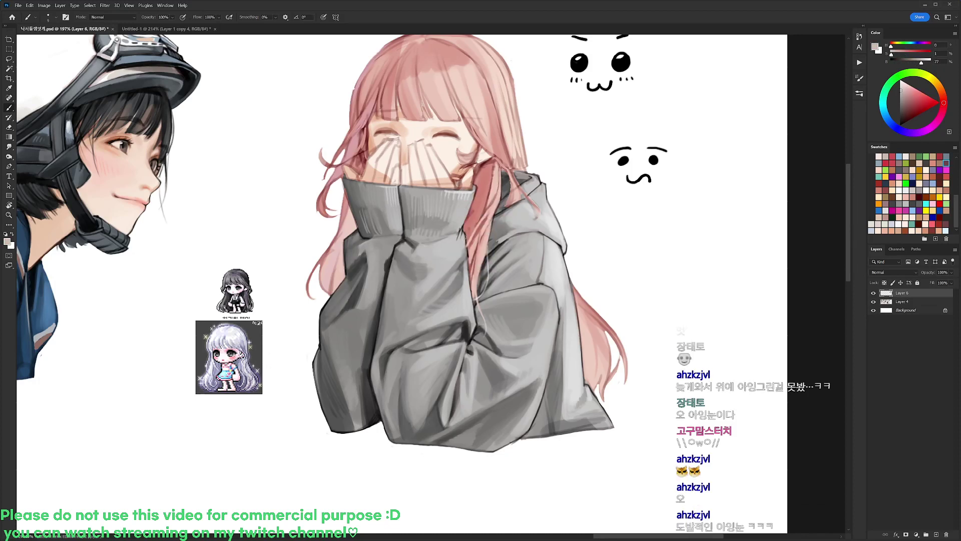
{"action": "key", "text": "d"}
{"action": "left_click_drag", "start_coordinate": [467, 258], "coordinate": [472, 299]}
- Refine the hair strands beside the cuff nearer the hood with sampled light and mid pinks, white and black
{"action": "left_click", "coordinate": [499, 201], "text": "alt"}
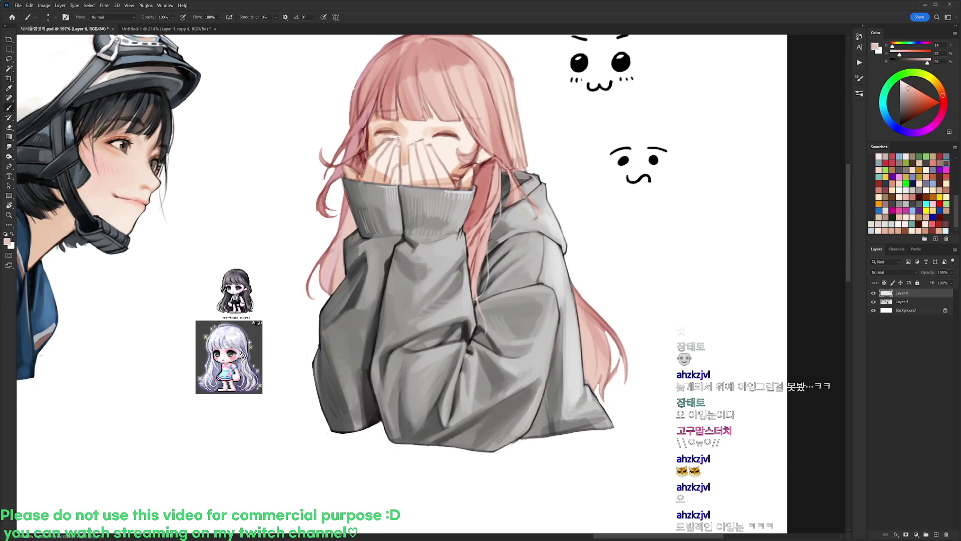
{"action": "left_click", "coordinate": [559, 176], "text": "alt"}
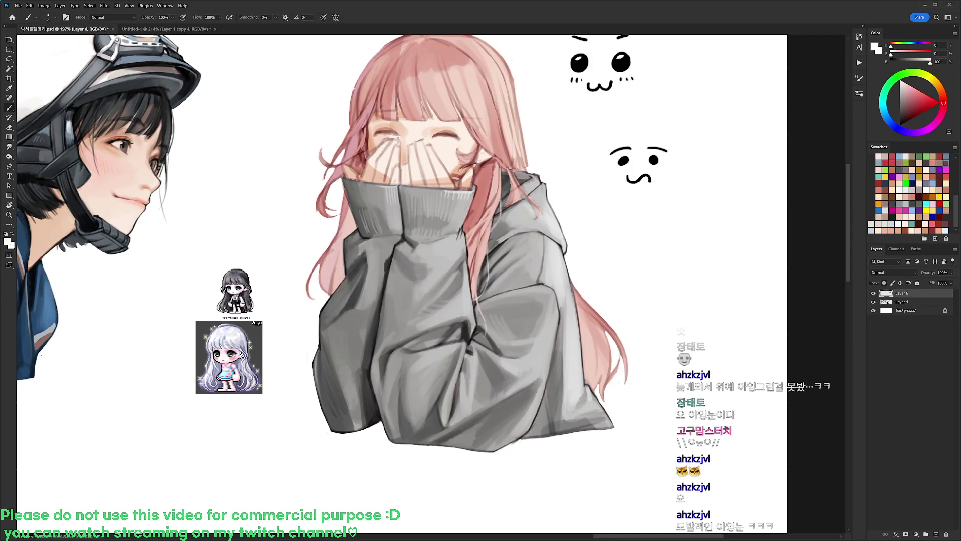
{"action": "left_click", "coordinate": [501, 179], "text": "alt"}
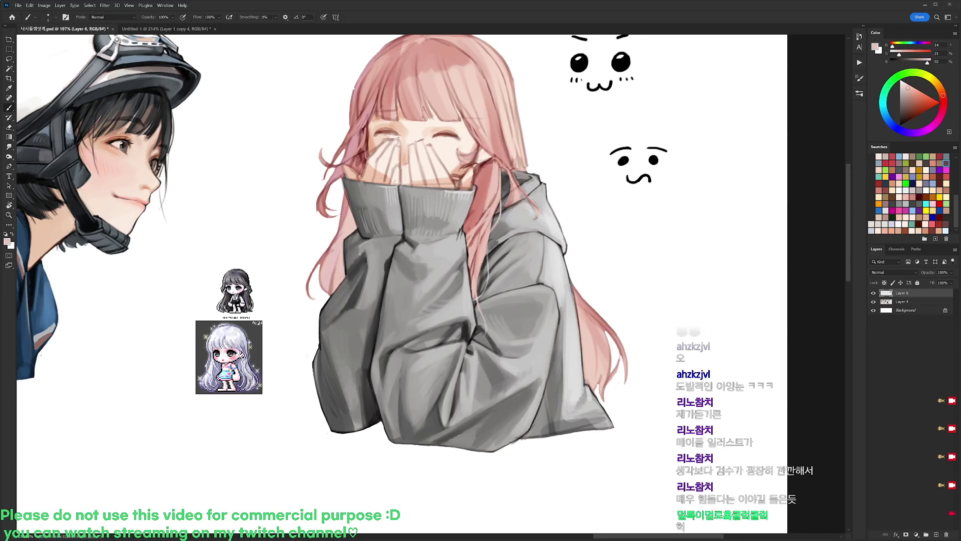
{"action": "left_click", "coordinate": [475, 222], "text": "alt"}
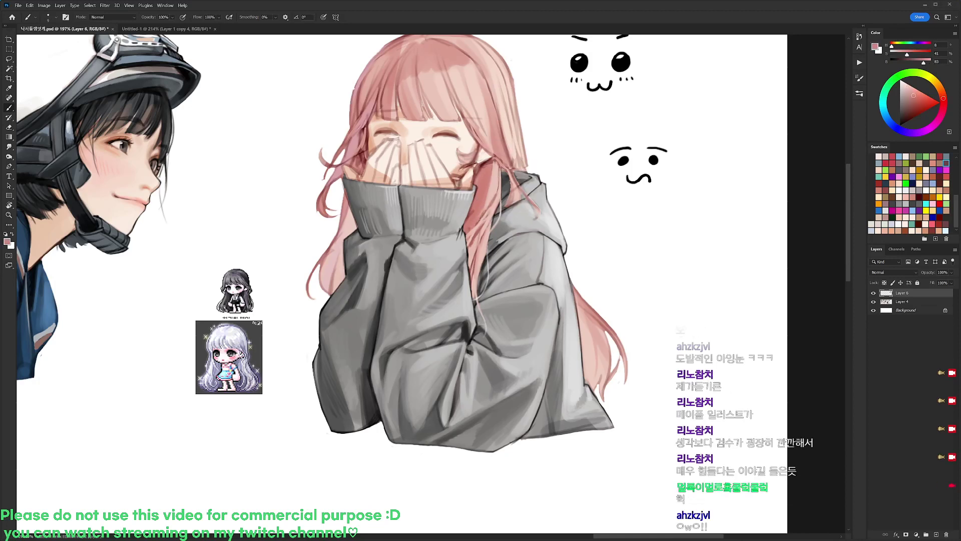
{"action": "left_click", "coordinate": [495, 200], "text": "alt"}
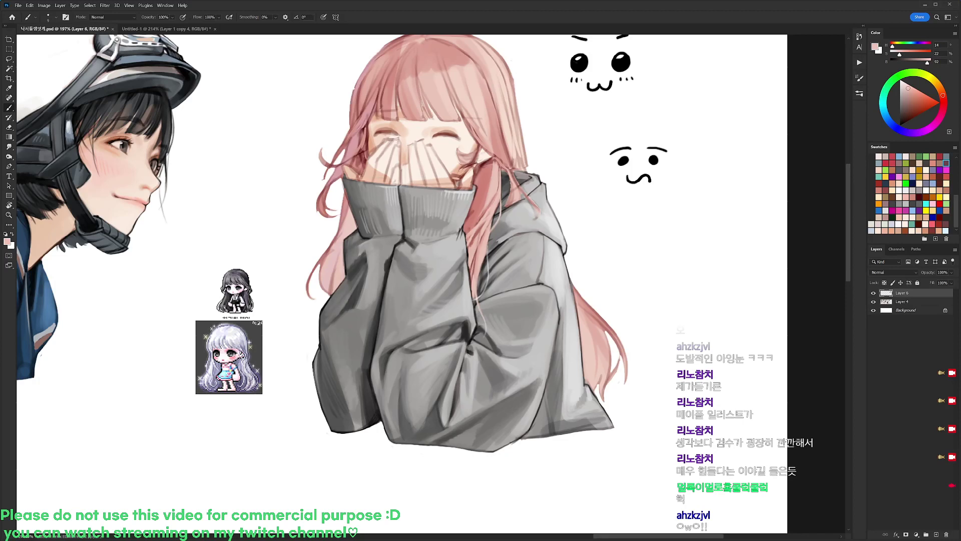
{"action": "left_click", "coordinate": [483, 200], "text": "alt"}
{"action": "left_click", "coordinate": [477, 201], "text": "alt"}
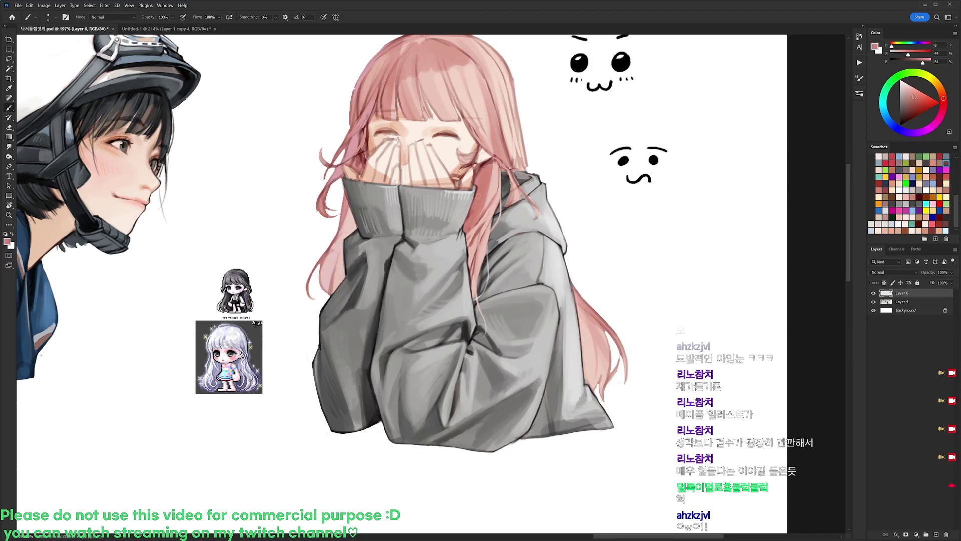
{"action": "key", "text": "d"}
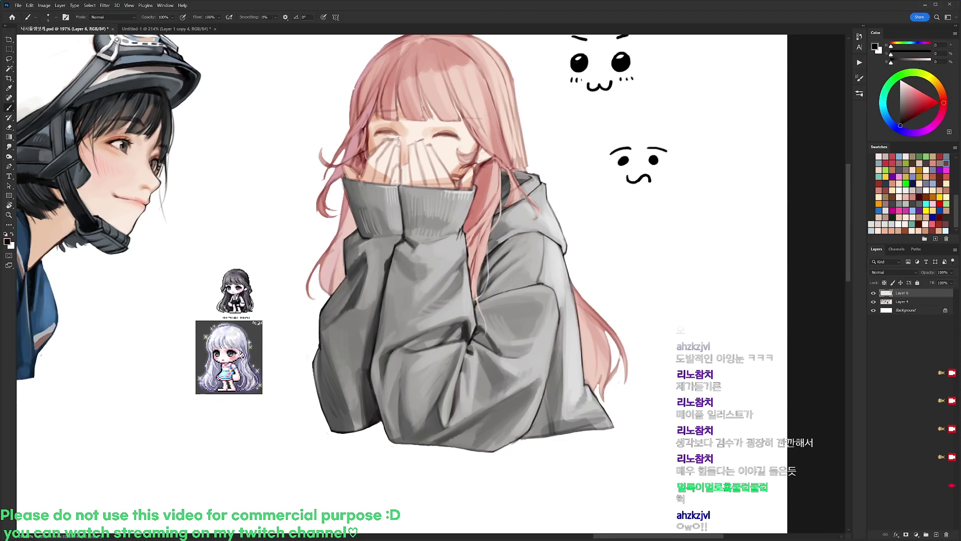
{"action": "left_click", "coordinate": [481, 221], "text": "alt"}
{"action": "key", "text": "d"}
- Paint pink strands from the side of the head down over the hood's peak and add dark accents below the ear
{"action": "left_click", "coordinate": [484, 112], "text": "alt"}
{"action": "left_click_drag", "start_coordinate": [493, 128], "coordinate": [501, 154]}
{"action": "left_click_drag", "start_coordinate": [487, 103], "coordinate": [504, 159]}
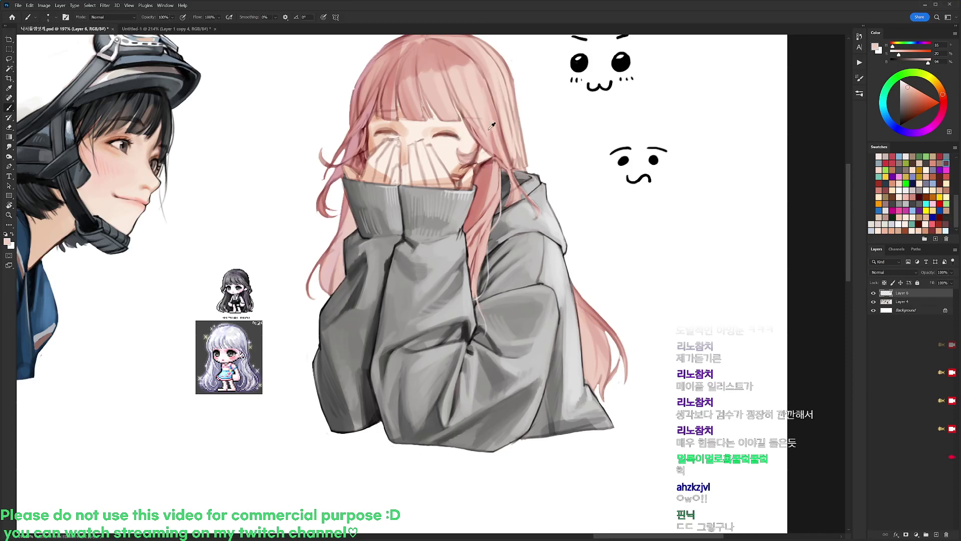
{"action": "left_click", "coordinate": [490, 129], "text": "alt"}
{"action": "left_click_drag", "start_coordinate": [488, 150], "coordinate": [522, 191]}
{"action": "key", "text": "d"}
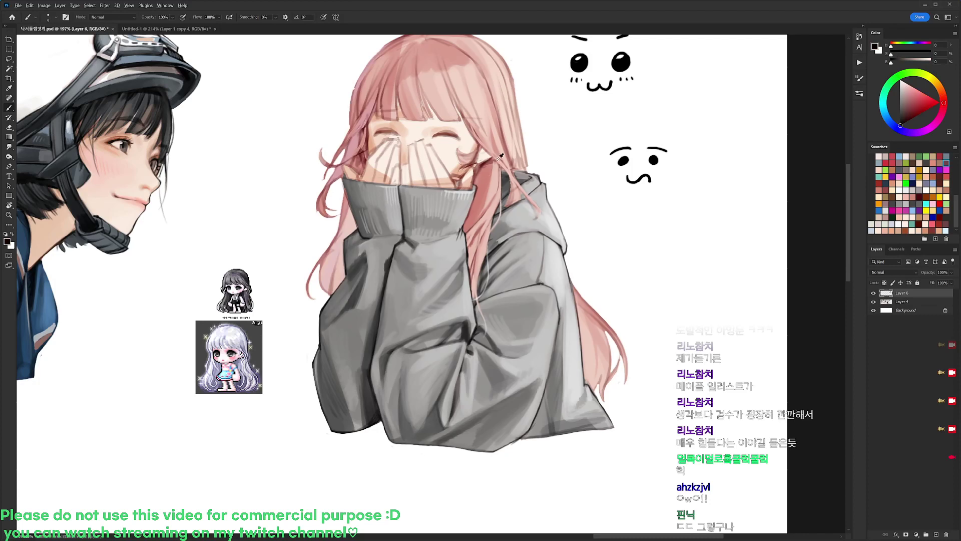
{"action": "left_click", "coordinate": [501, 157], "text": "alt"}
{"action": "left_click_drag", "start_coordinate": [488, 163], "coordinate": [487, 171]}
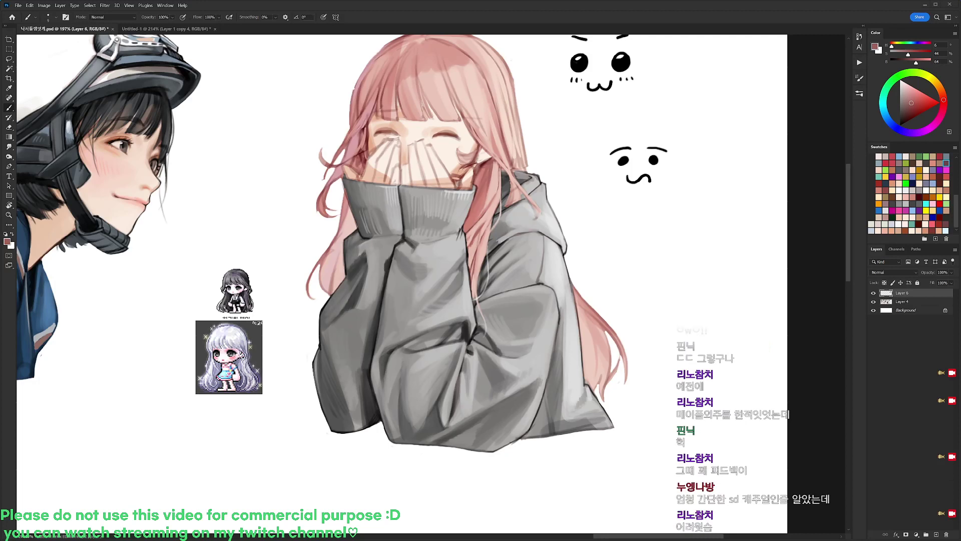
- Paint the hair strands between the ear and the hood's peak with sampled rose and pale pinks, adding black accents
{"action": "left_click", "coordinate": [484, 181], "text": "alt"}
{"action": "left_click", "coordinate": [482, 169], "text": "alt"}
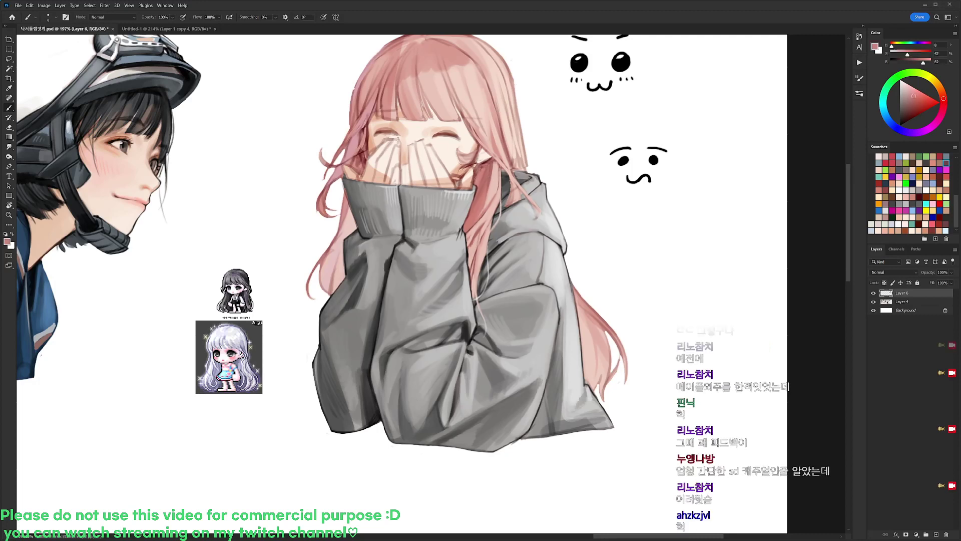
{"action": "left_click", "coordinate": [457, 173], "text": "alt"}
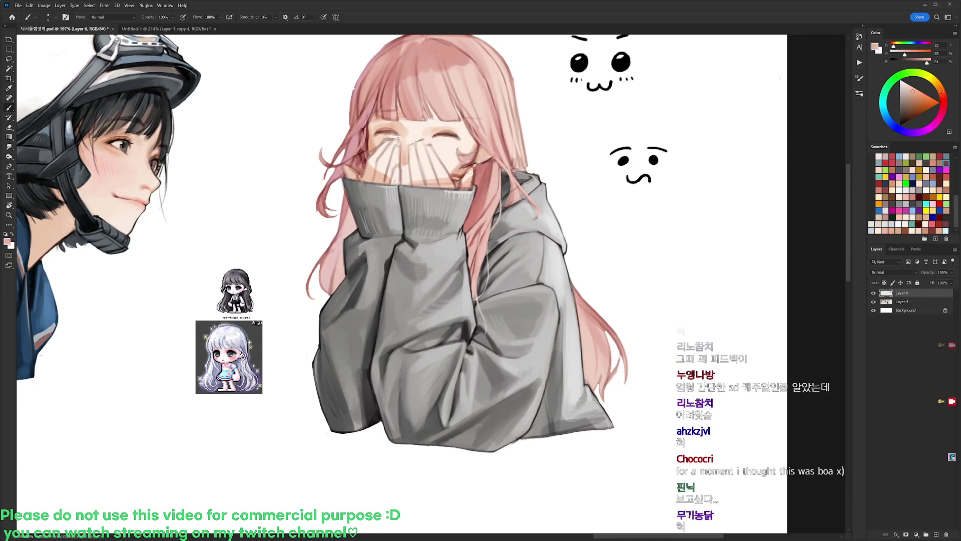
{"action": "left_click", "coordinate": [518, 191], "text": "alt"}
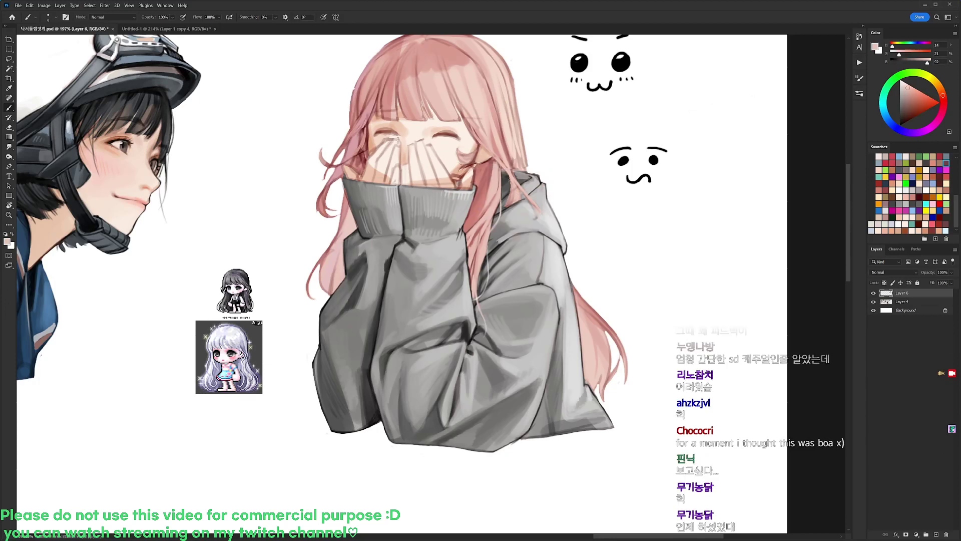
{"action": "left_click_drag", "start_coordinate": [512, 201], "coordinate": [504, 208]}
{"action": "key", "text": "d"}
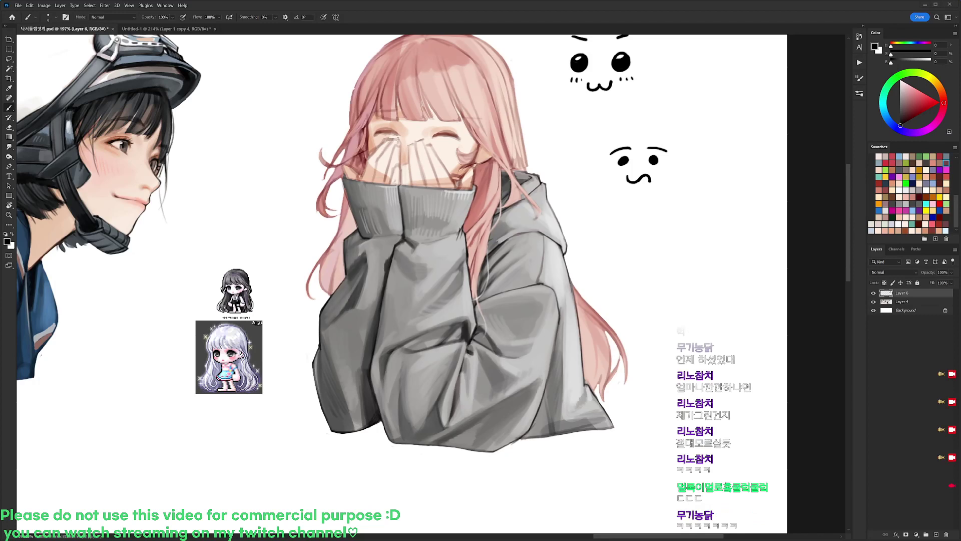
- Refine the hair beside the cheek and below the ear with sampled pale pink, dusty rose and black strokes
{"action": "left_click", "coordinate": [512, 185], "text": "alt"}
{"action": "mouse_move", "coordinate": [500, 129]}
{"action": "left_mouse_down"}
{"action": "mouse_move", "coordinate": [505, 150]}
{"action": "mouse_move", "coordinate": [479, 139]}
{"action": "left_mouse_up"}
{"action": "key", "text": "d"}
{"action": "left_click", "coordinate": [475, 110], "text": "alt"}
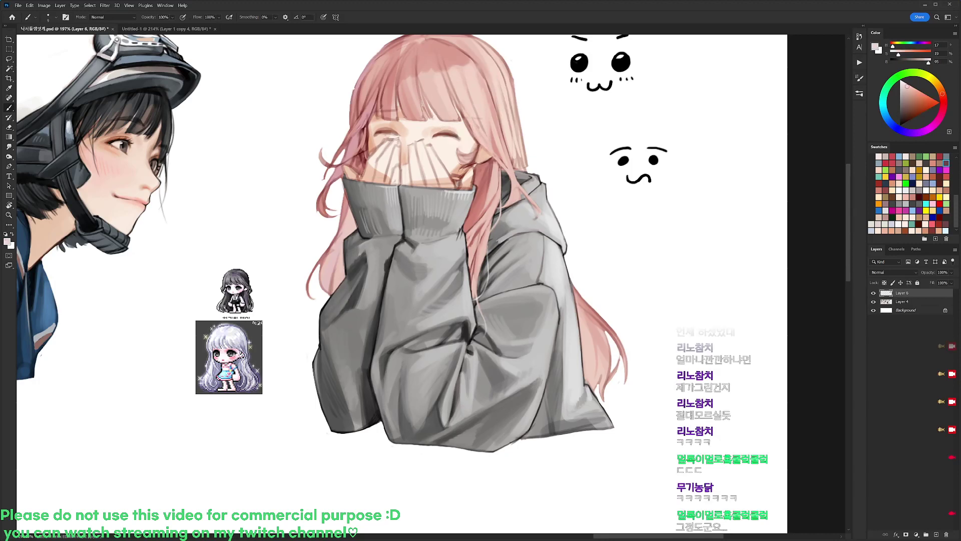
{"action": "left_click", "coordinate": [500, 135], "text": "alt"}
{"action": "left_click", "coordinate": [493, 160], "text": "alt"}
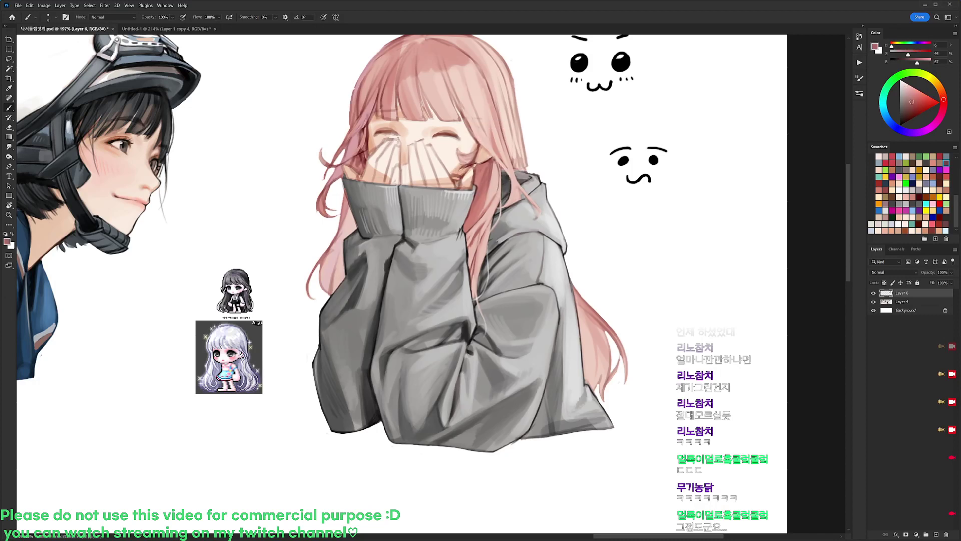
{"action": "left_click", "coordinate": [495, 155], "text": "alt"}
{"action": "key", "text": "d"}
{"action": "left_click_drag", "start_coordinate": [493, 157], "coordinate": [491, 184]}
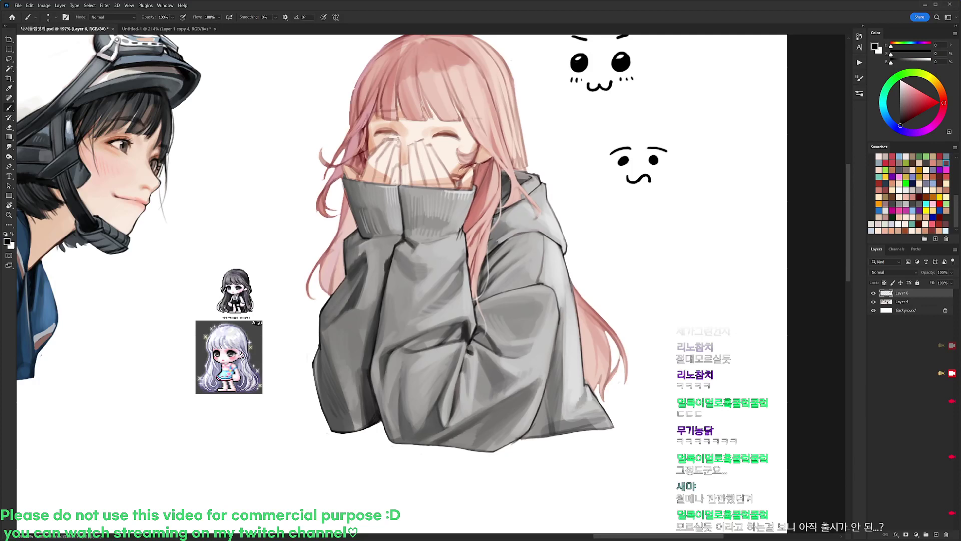
- Define the lock hanging along the hood's front opening with sampled light pink strands and black lines
{"action": "left_click_drag", "start_coordinate": [502, 210], "coordinate": [489, 260]}
{"action": "left_click", "coordinate": [488, 237], "text": "alt"}
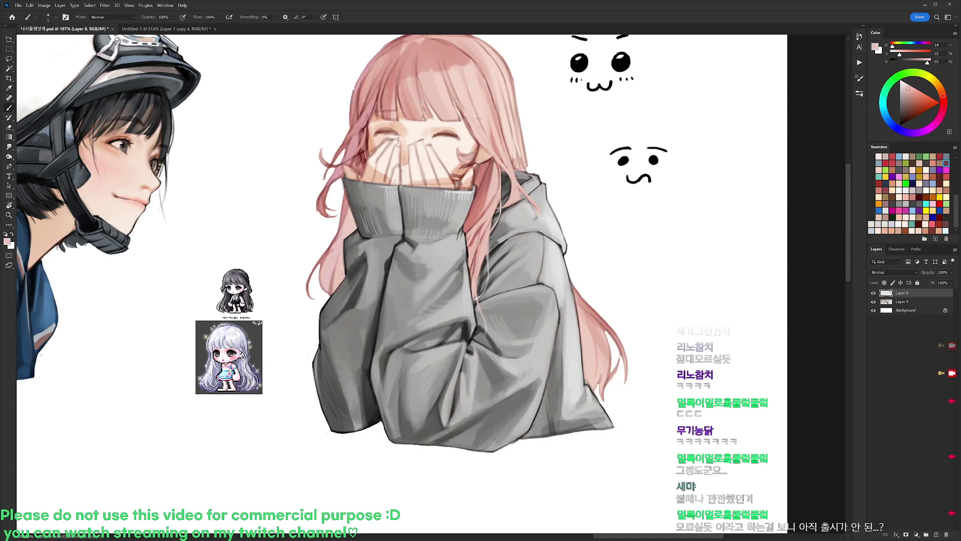
{"action": "key", "text": "d"}
{"action": "left_click", "coordinate": [490, 239], "text": "alt"}
{"action": "key", "text": "d"}
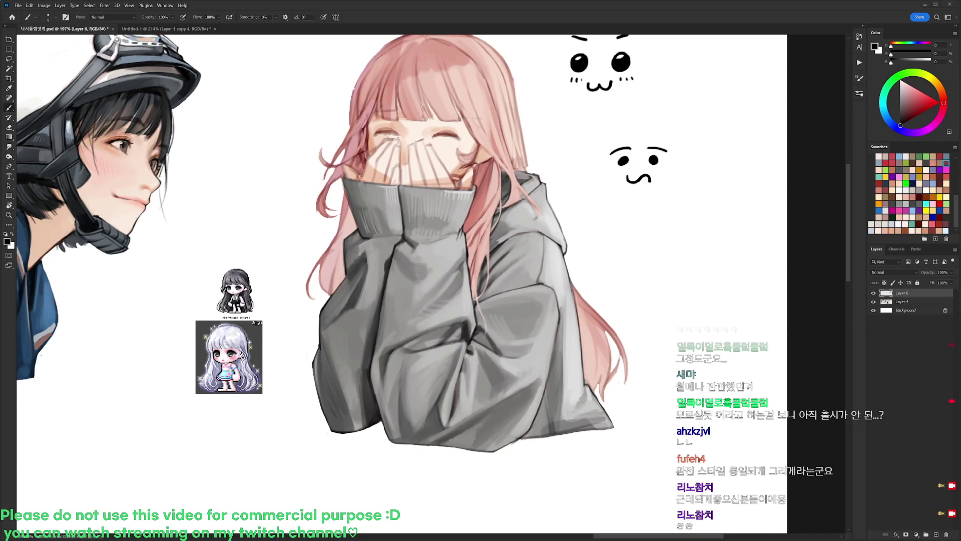
- Smooth the outer side hair above the hood with long pale pink strokes and touch up its edge in black
{"action": "left_click", "coordinate": [509, 130], "text": "alt"}
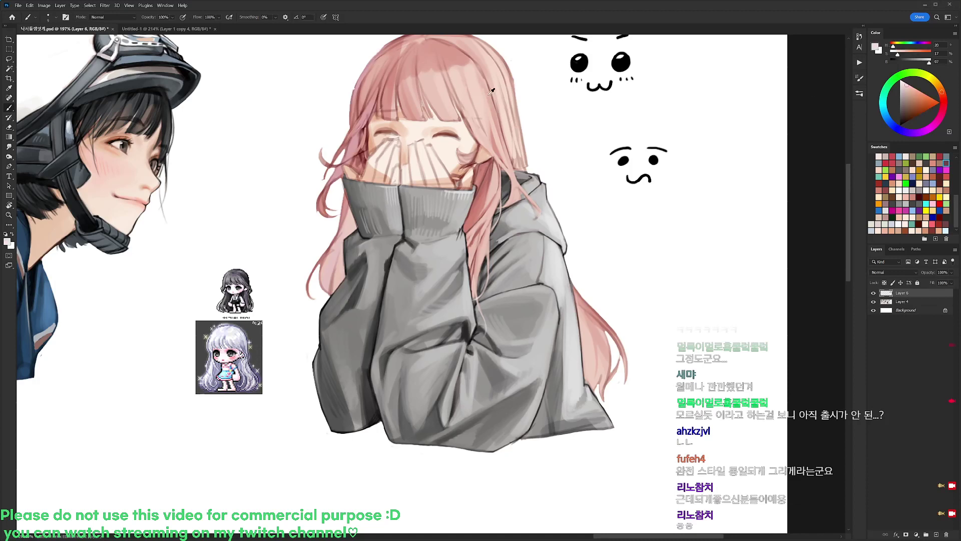
{"action": "left_click", "coordinate": [508, 134], "text": "alt"}
{"action": "left_click_drag", "start_coordinate": [515, 143], "coordinate": [520, 167]}
{"action": "left_click_drag", "start_coordinate": [510, 101], "coordinate": [515, 167]}
{"action": "key", "text": "d"}
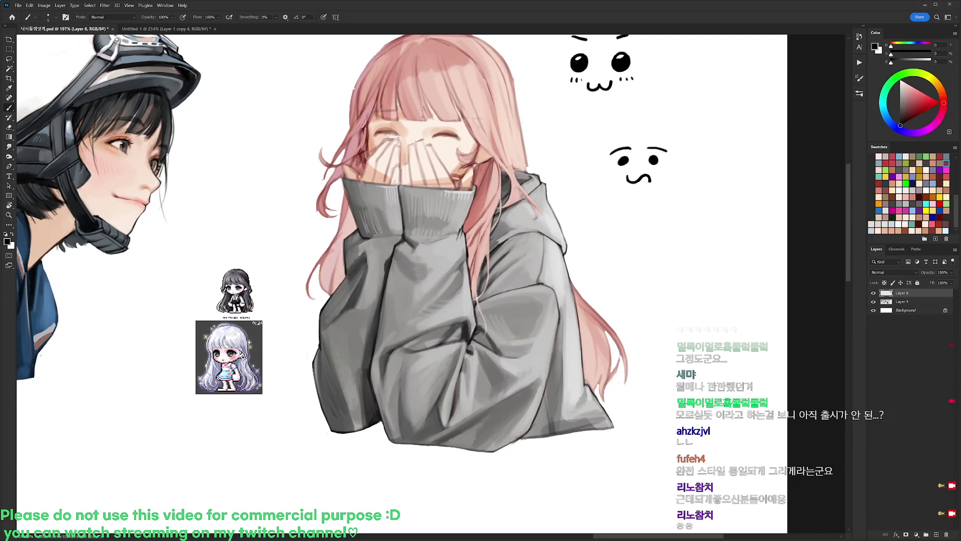
{"action": "key", "text": "e"}
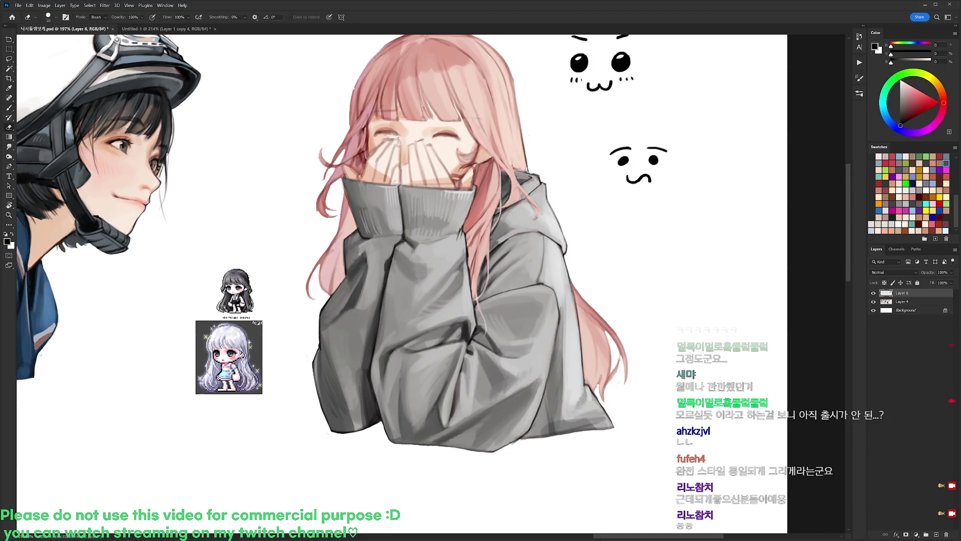
{"action": "key", "text": "b"}
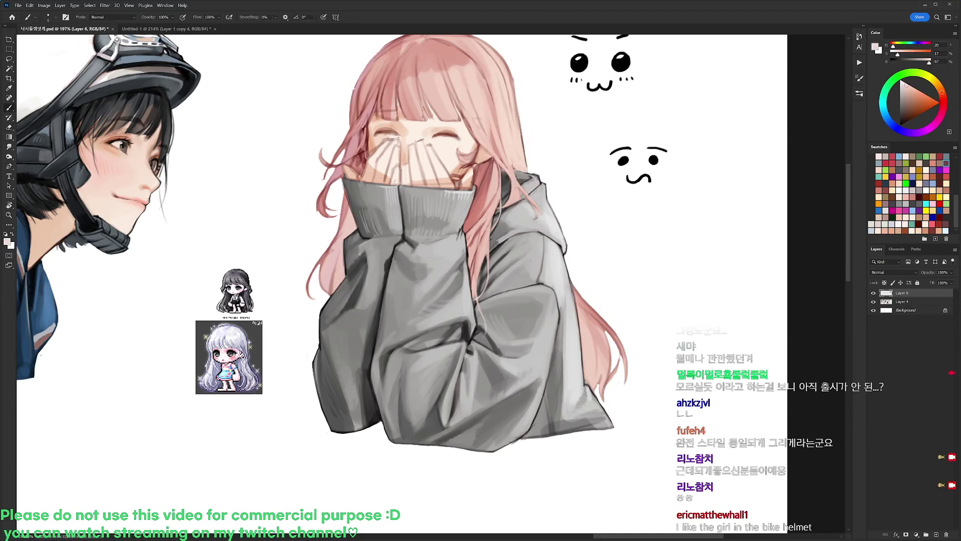
- Blend the ends of the side hair into the hood's peak with sampled mid pink, rose and black
{"action": "left_click", "coordinate": [499, 139], "text": "alt"}
{"action": "left_click_drag", "start_coordinate": [502, 136], "coordinate": [511, 167]}
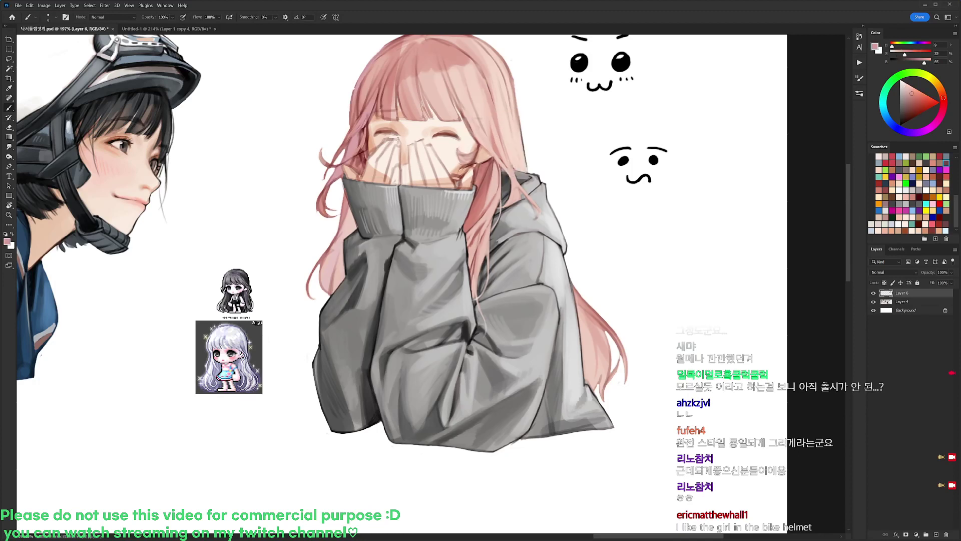
{"action": "left_click", "coordinate": [512, 170], "text": "alt"}
{"action": "left_click", "coordinate": [512, 177], "text": "alt"}
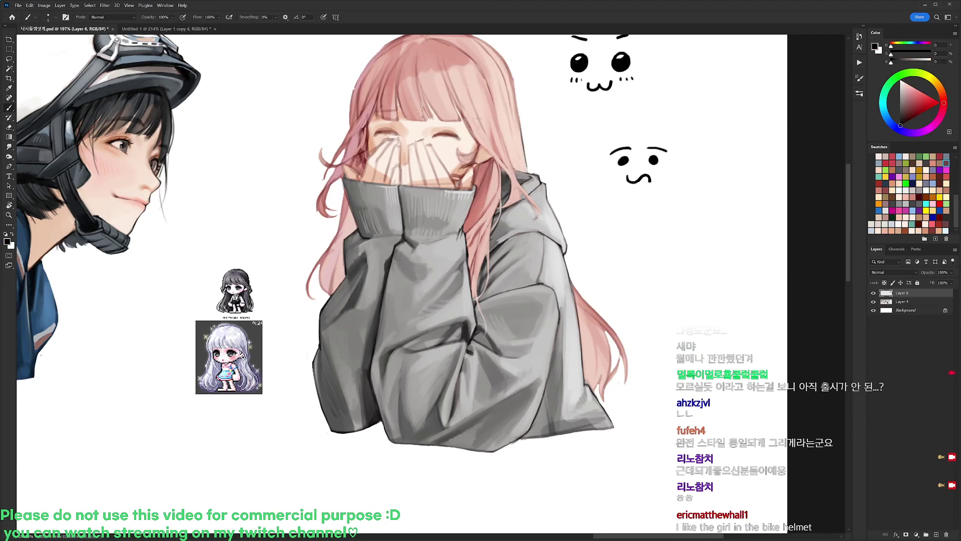
{"action": "left_click", "coordinate": [500, 159], "text": "alt"}
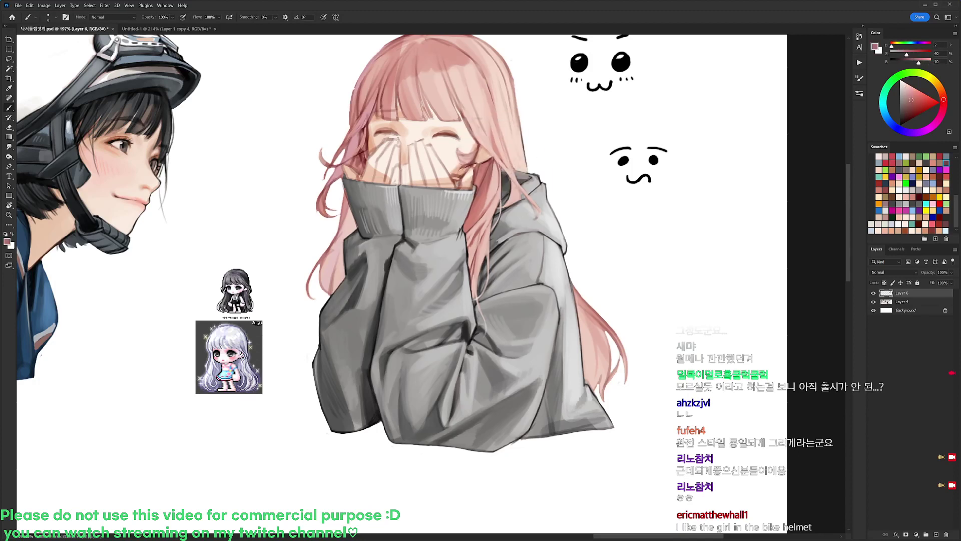
- Paint light pink strands over the hood's peak and deepen the hair below the ear with sampled rose
{"action": "left_click", "coordinate": [531, 201], "text": "alt"}
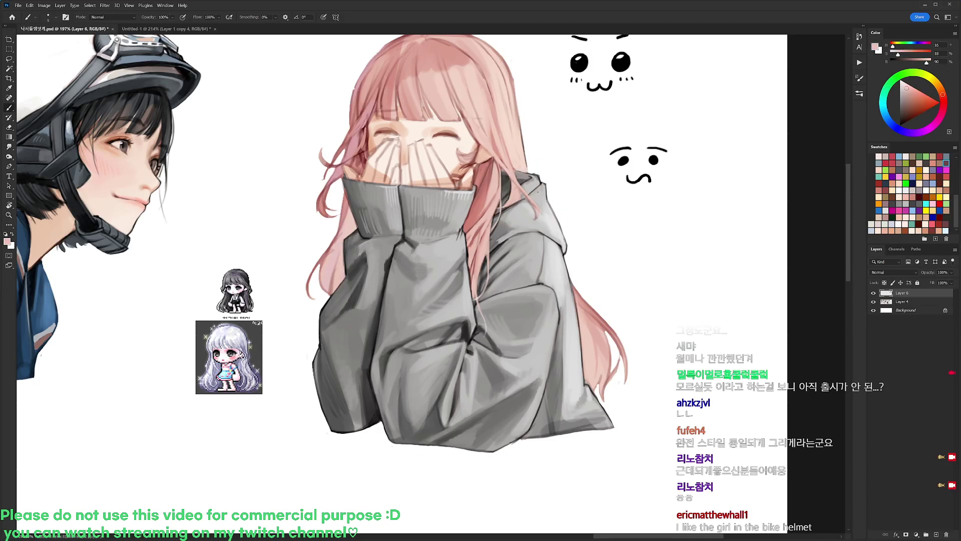
{"action": "left_click", "coordinate": [515, 143], "text": "alt"}
{"action": "left_click_drag", "start_coordinate": [520, 188], "coordinate": [536, 216]}
{"action": "left_click", "coordinate": [507, 177], "text": "alt"}
{"action": "left_click", "coordinate": [500, 156], "text": "alt"}
{"action": "mouse_move", "coordinate": [500, 170]}
{"action": "left_mouse_down"}
{"action": "mouse_move", "coordinate": [505, 176]}
{"action": "mouse_move", "coordinate": [503, 161]}
{"action": "left_mouse_up"}
{"action": "left_click", "coordinate": [516, 152], "text": "alt"}
- Clean the outside of the hood's peak with white and add black and pink accents to the strands over the hood
{"action": "left_click", "coordinate": [557, 177], "text": "alt"}
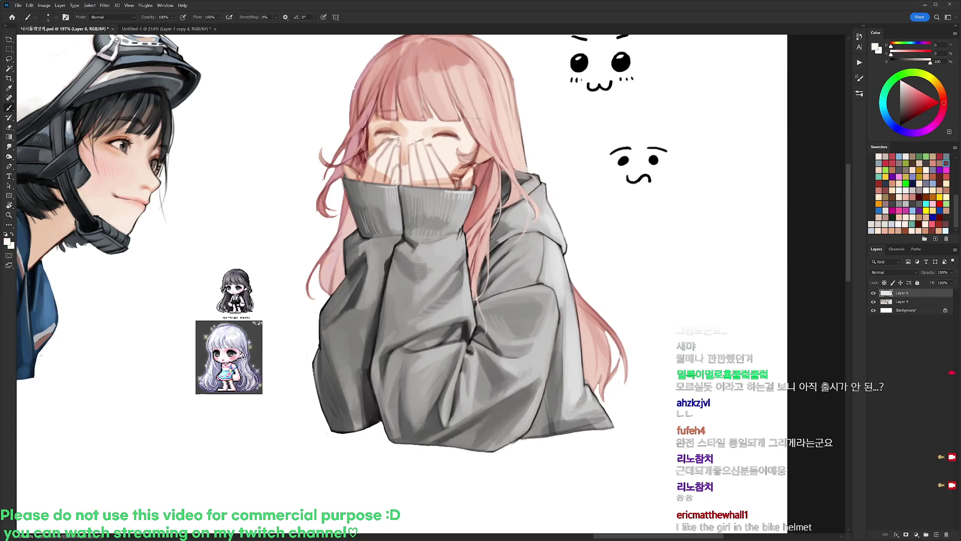
{"action": "left_click_drag", "start_coordinate": [550, 180], "coordinate": [571, 183]}
{"action": "key", "text": "d"}
{"action": "left_click_drag", "start_coordinate": [512, 225], "coordinate": [504, 235]}
{"action": "left_click", "coordinate": [507, 220], "text": "alt"}
{"action": "key", "text": "d"}
{"action": "left_click_drag", "start_coordinate": [527, 194], "coordinate": [532, 198]}
{"action": "left_click", "coordinate": [528, 192], "text": "alt"}
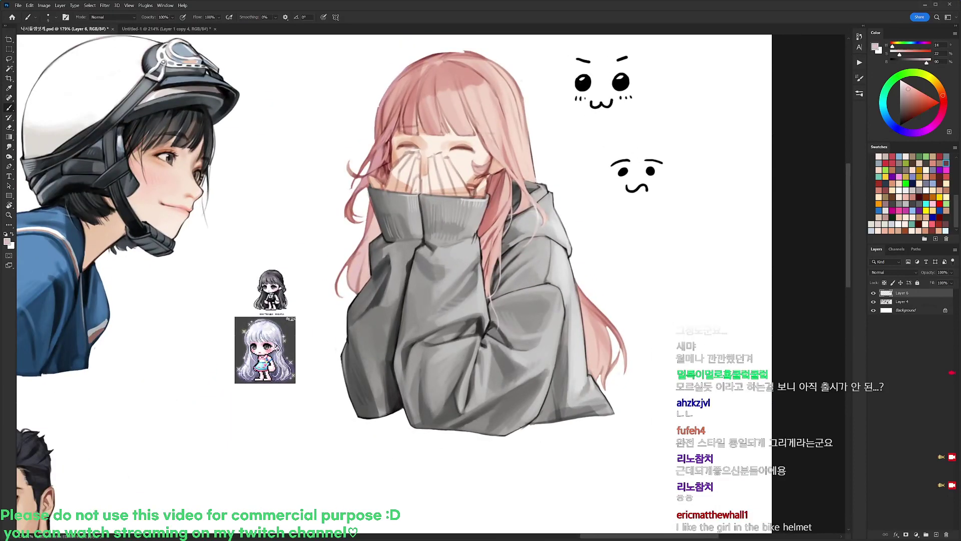
- Add thin curved strands over the hood and below the ear, alternating sampled light pinks with black accents
{"action": "left_click", "coordinate": [502, 200], "text": "alt"}
{"action": "left_click", "coordinate": [524, 194], "text": "alt"}
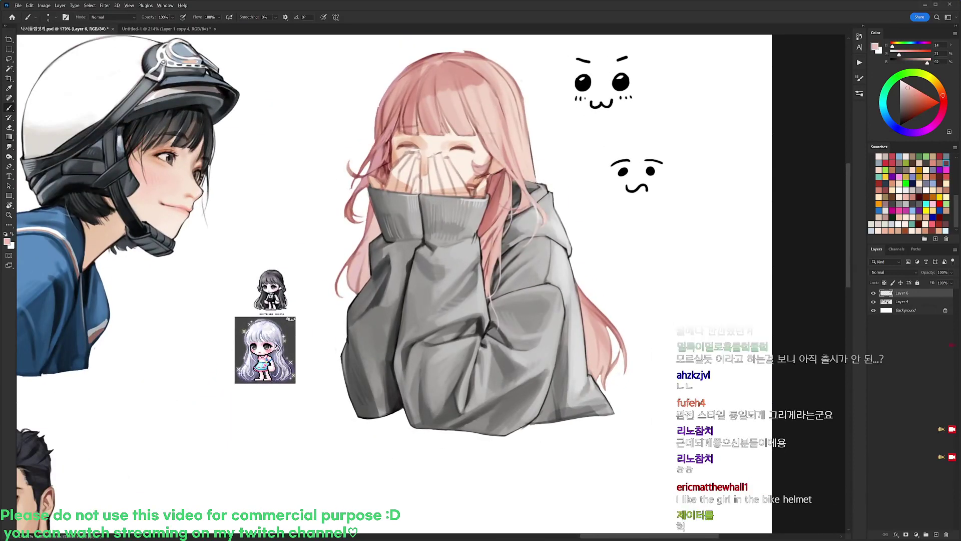
{"action": "key", "text": "d"}
{"action": "left_click", "coordinate": [510, 187], "text": "alt"}
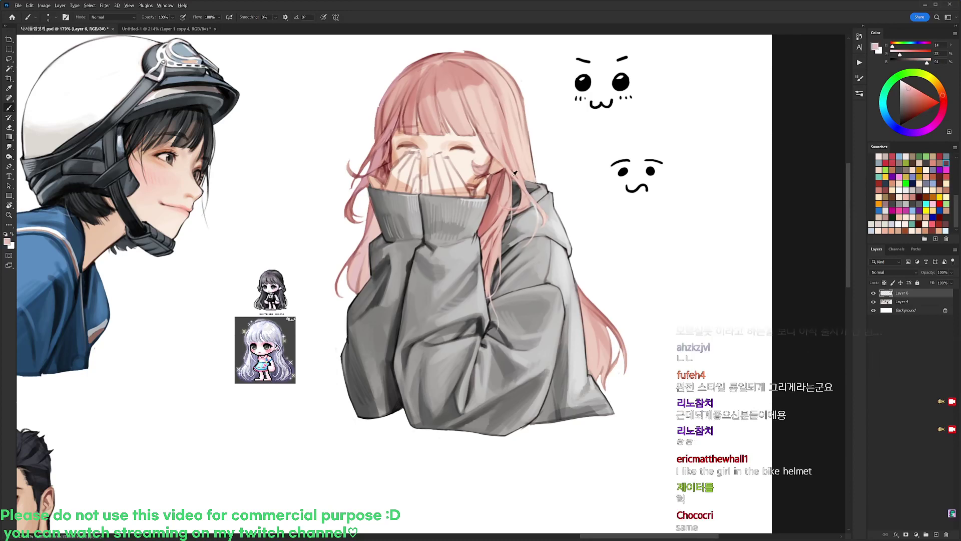
{"action": "left_click", "coordinate": [509, 183], "text": "alt"}
{"action": "key", "text": "d"}
{"action": "left_click", "coordinate": [544, 208], "text": "alt"}
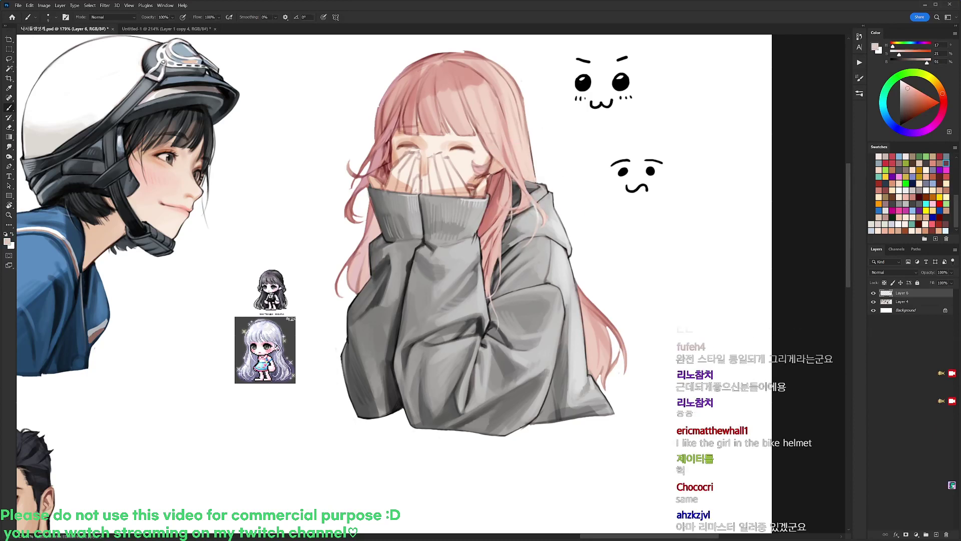
{"action": "key", "text": "d"}
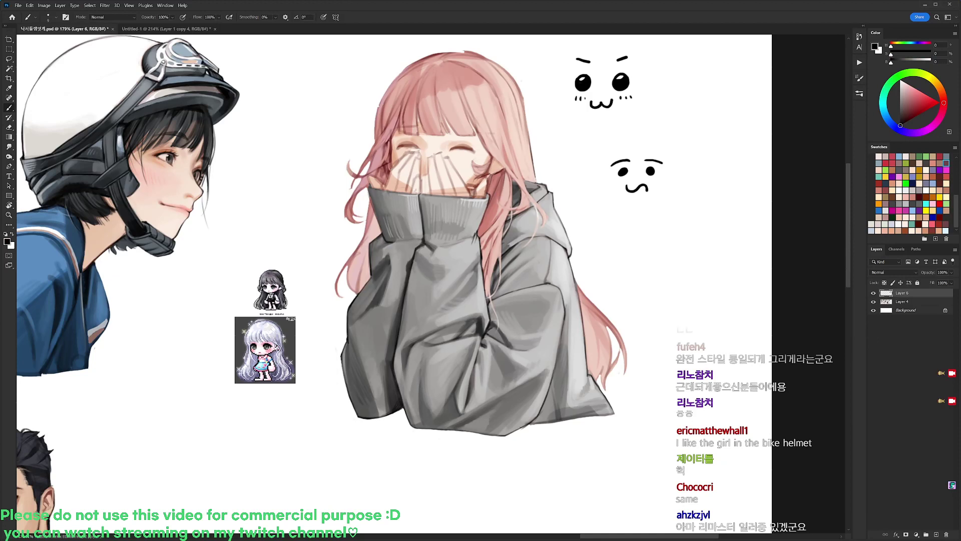
{"action": "left_click", "coordinate": [526, 162], "text": "alt"}
{"action": "key", "text": "d"}
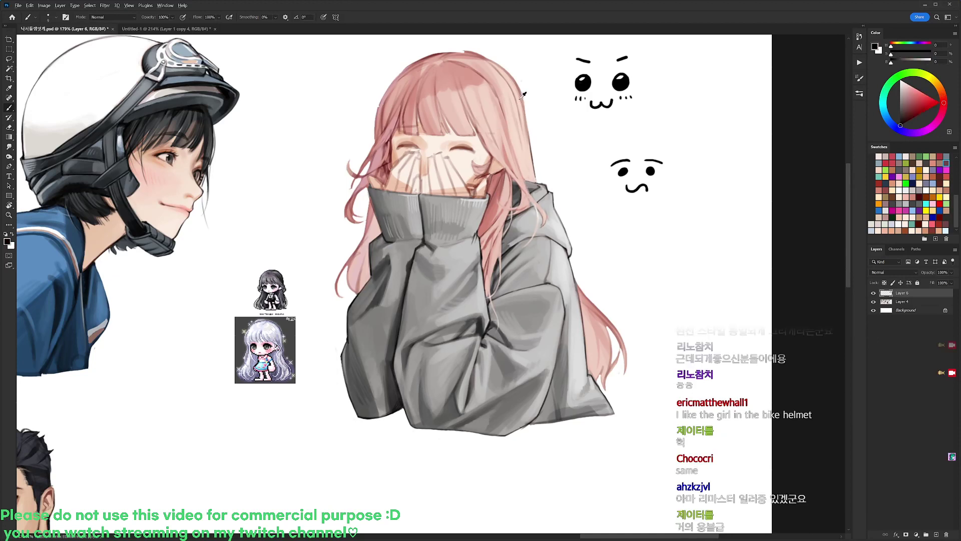
- Refine the outer contour of the side hair with sampled muted pinks, tidying the edge down toward the hood
{"action": "left_click", "coordinate": [519, 100], "text": "alt"}
{"action": "left_click_drag", "start_coordinate": [525, 113], "coordinate": [529, 146]}
{"action": "key", "text": "e"}
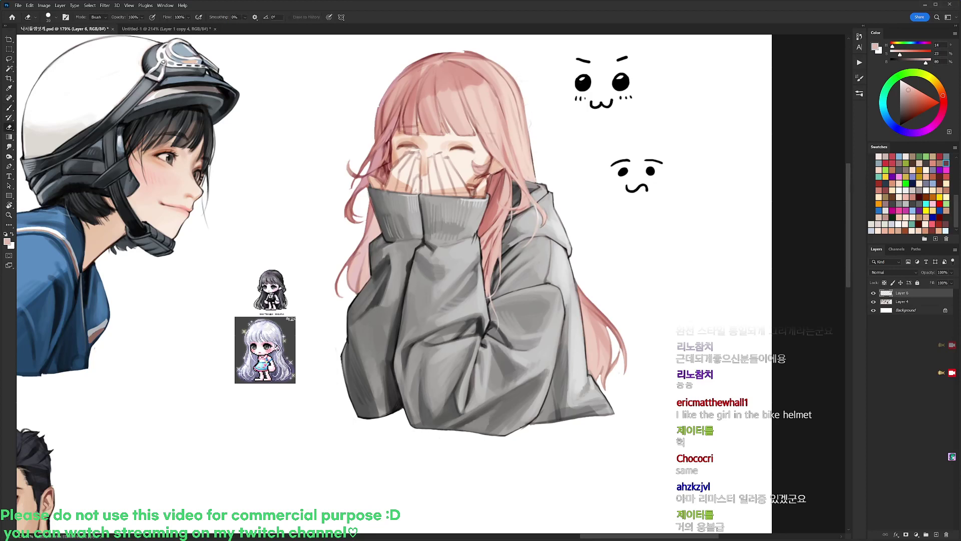
{"action": "key", "text": "b"}
{"action": "left_click", "coordinate": [503, 114], "text": "alt"}
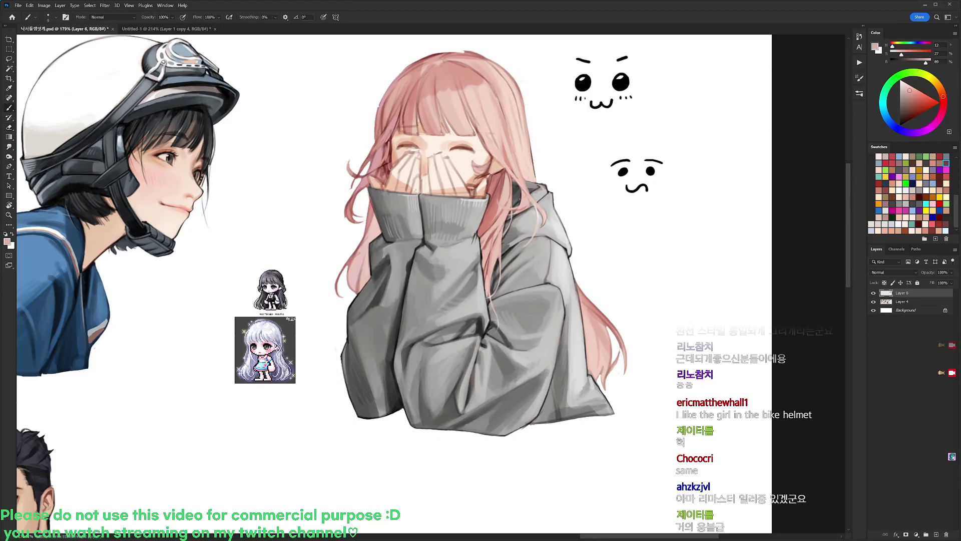
{"action": "left_click", "coordinate": [513, 182], "text": "alt"}
{"action": "key", "text": "d"}
- Rotate the canvas to suit the stroke direction and rework the strands falling over the hood with light pink and black
{"action": "key", "text": "r"}
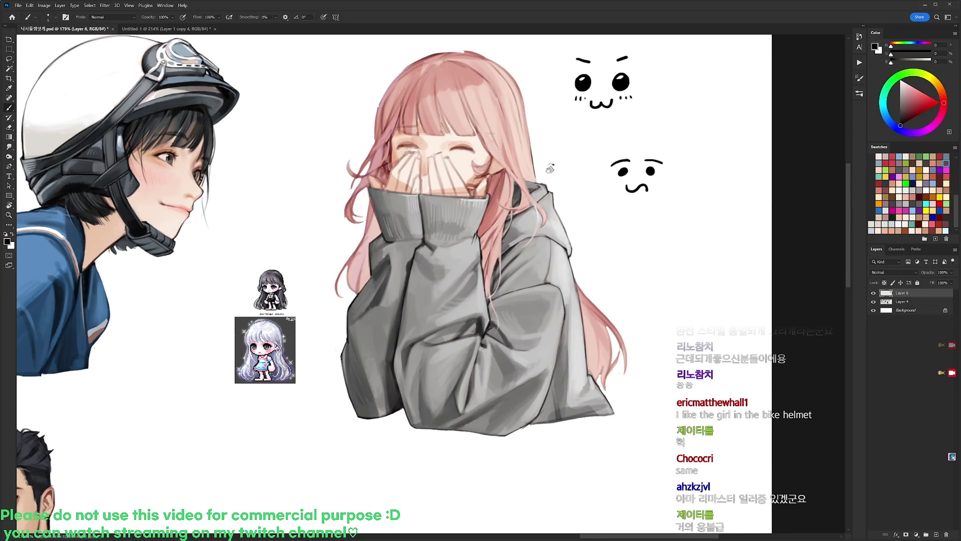
{"action": "left_click_drag", "start_coordinate": [551, 169], "coordinate": [591, 240]}
{"action": "key", "text": "r"}
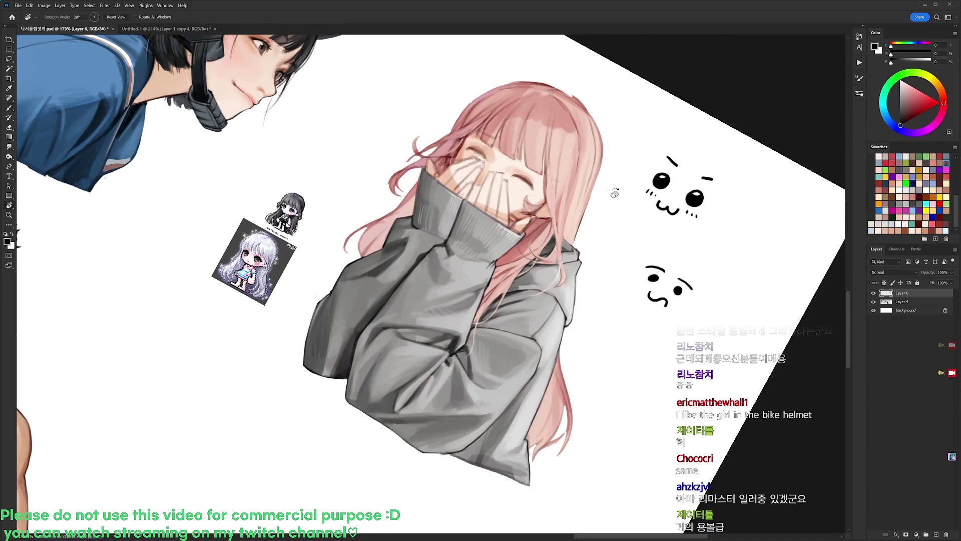
{"action": "left_click_drag", "start_coordinate": [615, 190], "coordinate": [471, 113]}
{"action": "left_click", "coordinate": [490, 169], "text": "alt"}
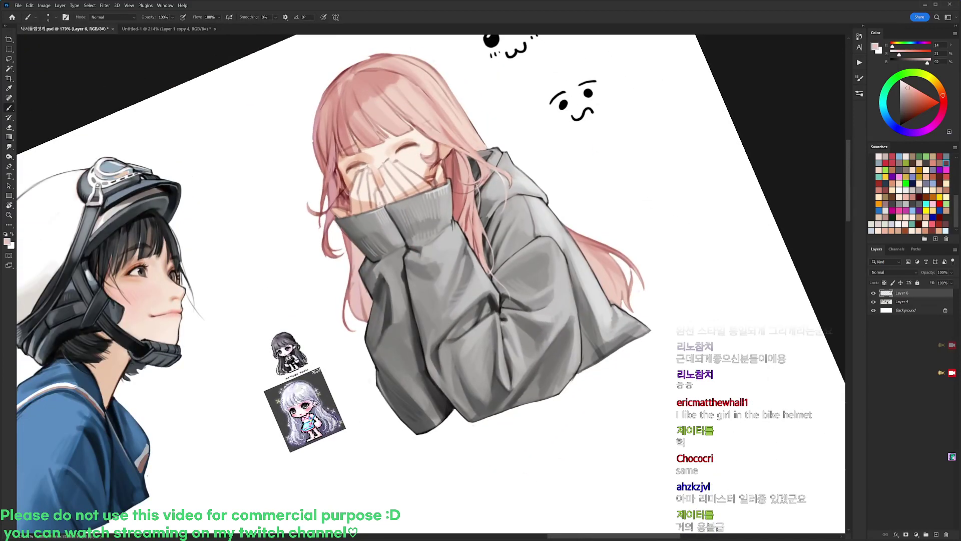
{"action": "key", "text": "r"}
{"action": "left_click_drag", "start_coordinate": [608, 166], "coordinate": [640, 270]}
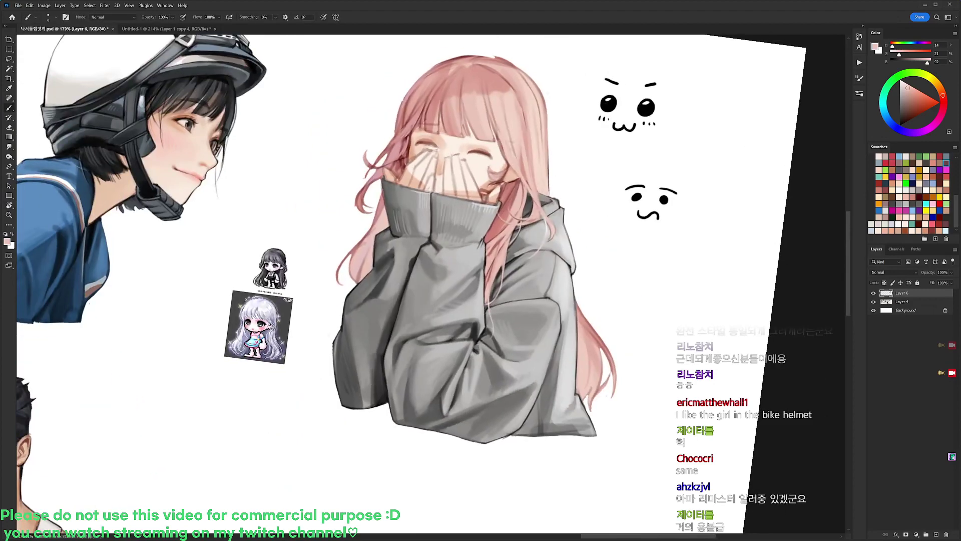
{"action": "key", "text": "d"}
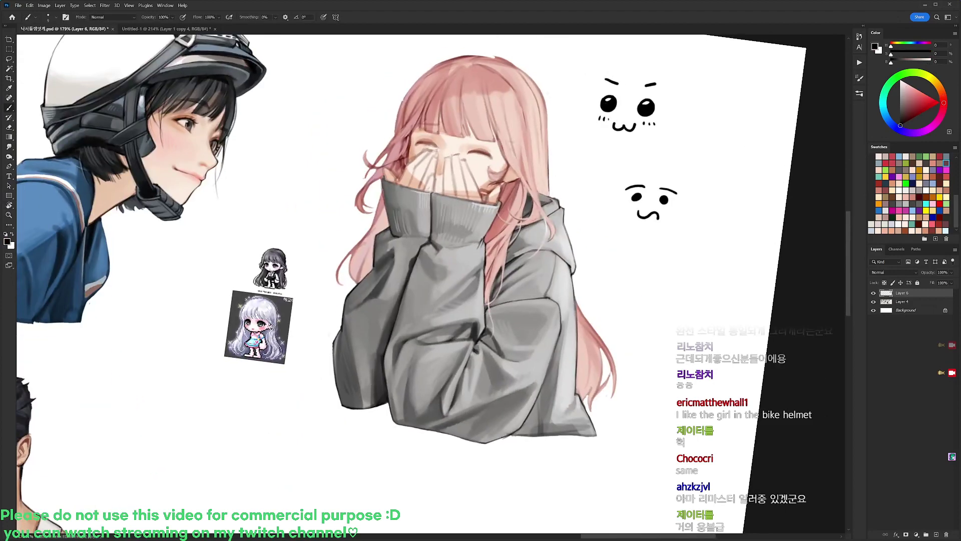
- Touch up the edge of the side hair just above the hood with sampled light pink and black, erasing stray paint
{"action": "key", "text": "r"}
{"action": "left_click_drag", "start_coordinate": [550, 197], "coordinate": [560, 82]}
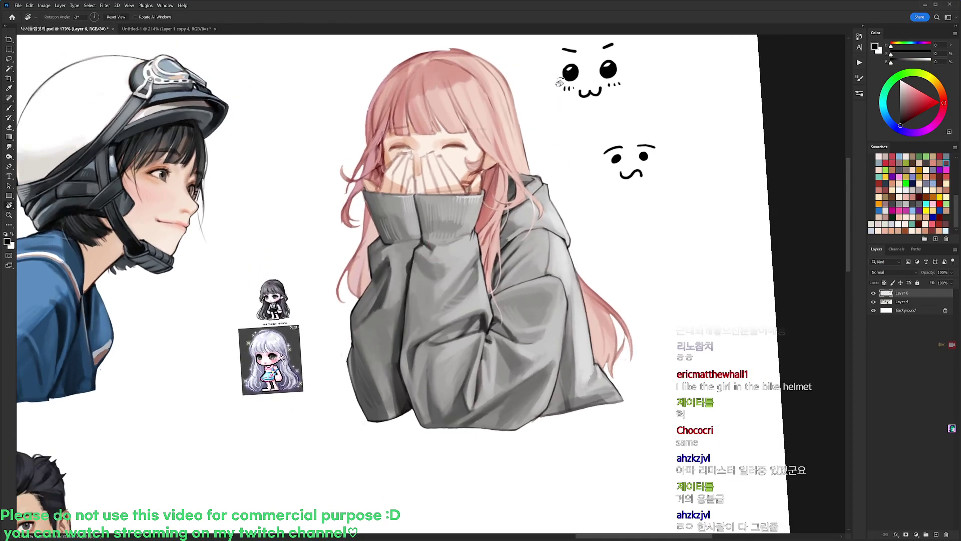
{"action": "key", "text": "b"}
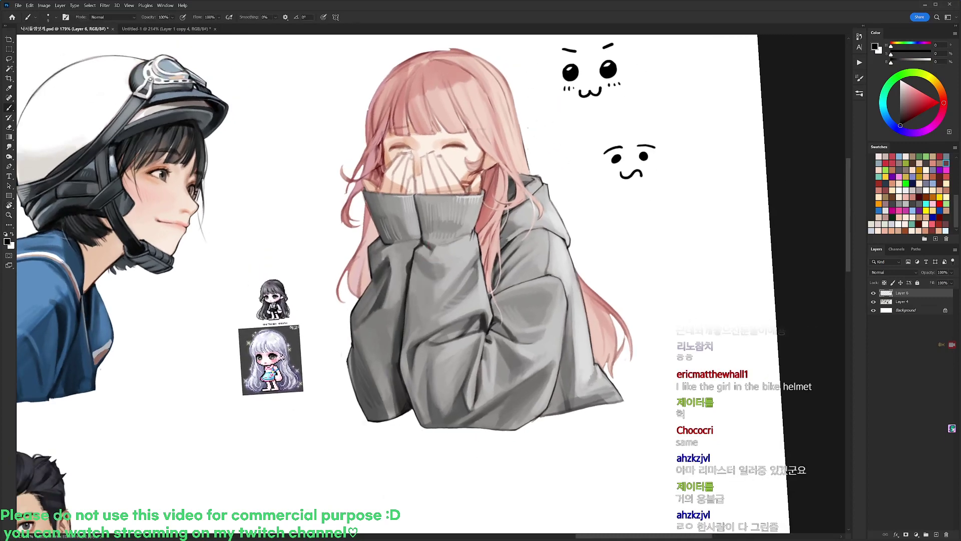
{"action": "left_click", "coordinate": [514, 170], "text": "alt"}
{"action": "key", "text": "e"}
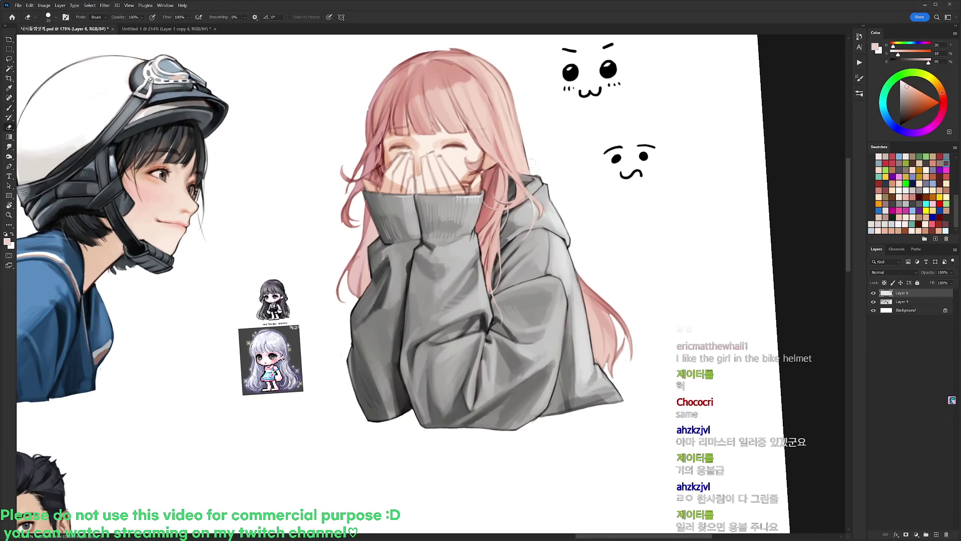
{"action": "key", "text": "b"}
{"action": "key", "text": "d"}
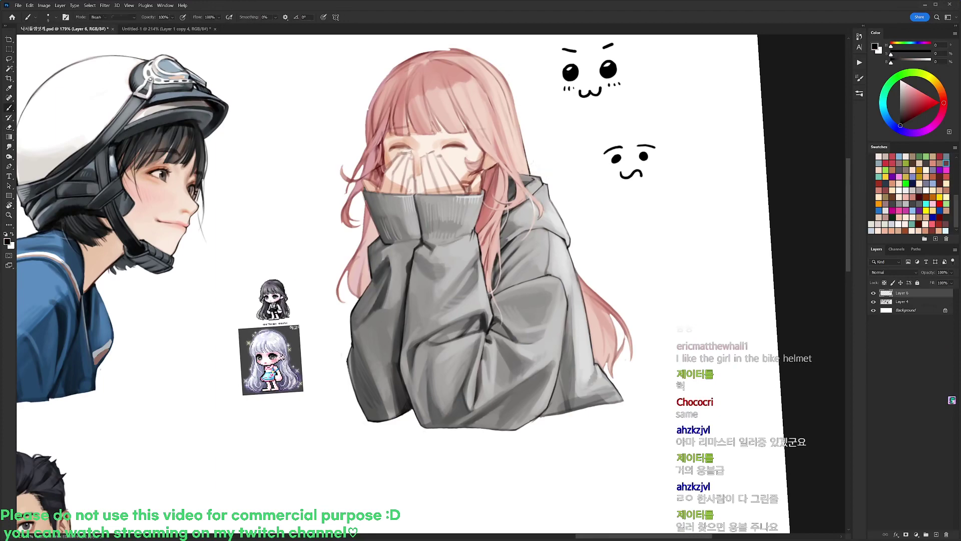
- Draw a thin black contour along the crown of the pink-haired character's head and trim it with the Eraser
{"action": "key", "text": "r"}
{"action": "mouse_move", "coordinate": [536, 135]}
{"action": "left_mouse_down"}
{"action": "mouse_move", "coordinate": [404, 114]}
{"action": "mouse_move", "coordinate": [577, 113]}
{"action": "mouse_move", "coordinate": [494, 47]}
{"action": "left_mouse_up"}
{"action": "key", "text": "b"}
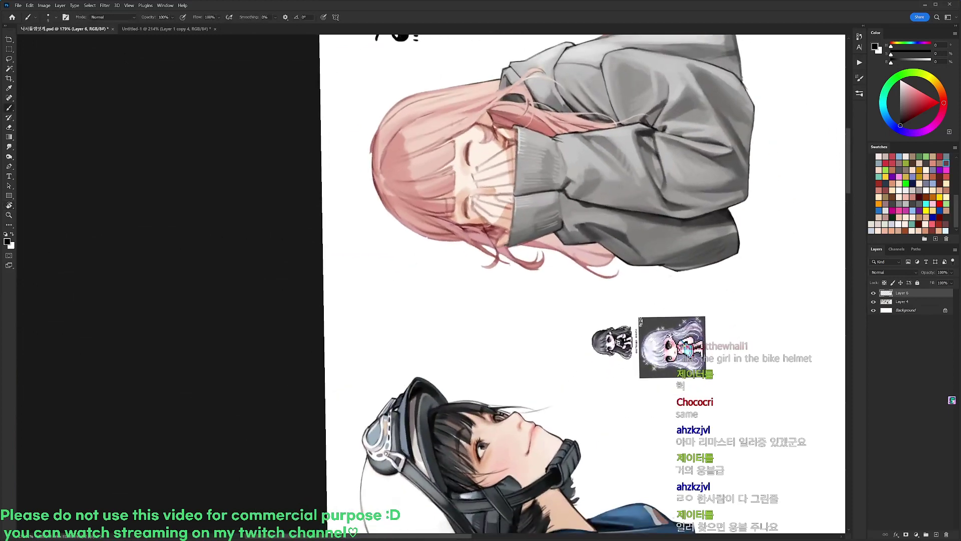
{"action": "mouse_move", "coordinate": [373, 175]}
{"action": "left_mouse_down"}
{"action": "mouse_move", "coordinate": [377, 137]}
{"action": "mouse_move", "coordinate": [370, 154]}
{"action": "left_mouse_up"}
{"action": "key", "text": "e"}
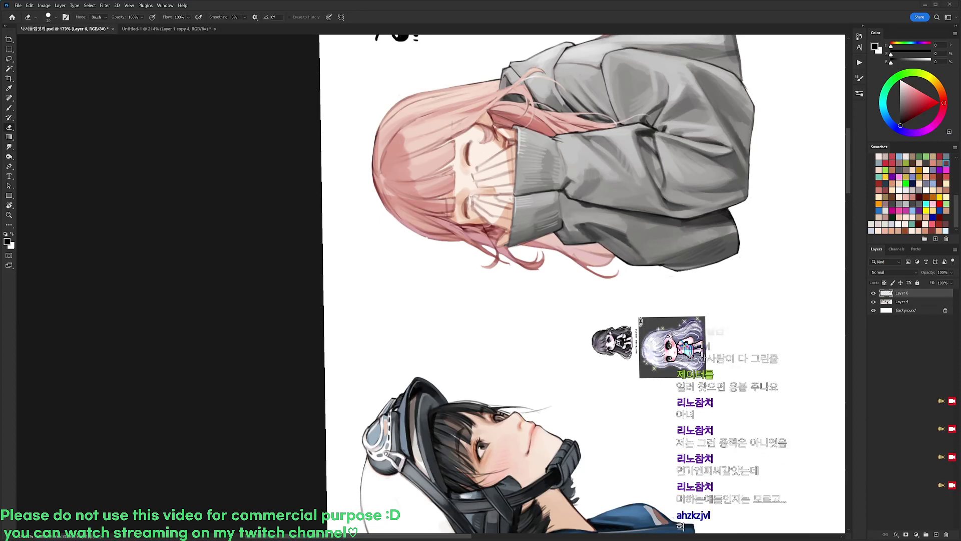
- Refine the outer edge of the side hair beside the face with black line work and sampled light pink, trimming with the Eraser
{"action": "key", "text": "r"}
{"action": "left_click_drag", "start_coordinate": [287, 333], "coordinate": [412, 461]}
{"action": "left_click_drag", "start_coordinate": [707, 181], "coordinate": [702, 137]}
{"action": "left_click_drag", "start_coordinate": [708, 160], "coordinate": [668, 11]}
{"action": "scroll", "coordinate": [586, 145], "scroll_direction": "up", "scroll_amount": 2}
{"action": "key", "text": "b"}
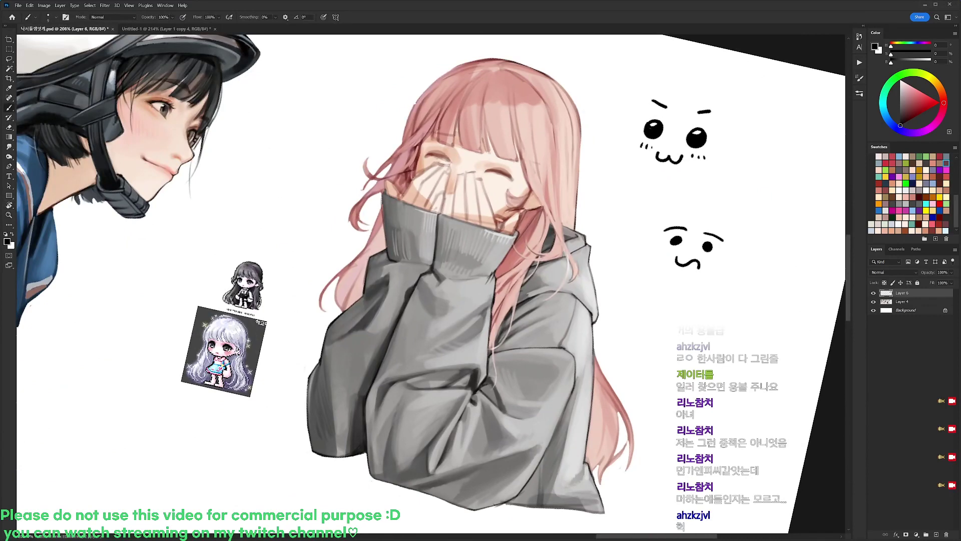
{"action": "key", "text": "e"}
{"action": "key", "text": "b"}
{"action": "mouse_move", "coordinate": [580, 142]}
{"action": "left_mouse_down"}
{"action": "mouse_move", "coordinate": [577, 187]}
{"action": "mouse_move", "coordinate": [580, 160]}
{"action": "mouse_move", "coordinate": [573, 167]}
{"action": "left_mouse_up"}
{"action": "key", "text": "e"}
{"action": "key", "text": "b"}
{"action": "left_click", "coordinate": [563, 120], "text": "alt"}
{"action": "left_click_drag", "start_coordinate": [577, 150], "coordinate": [576, 185]}
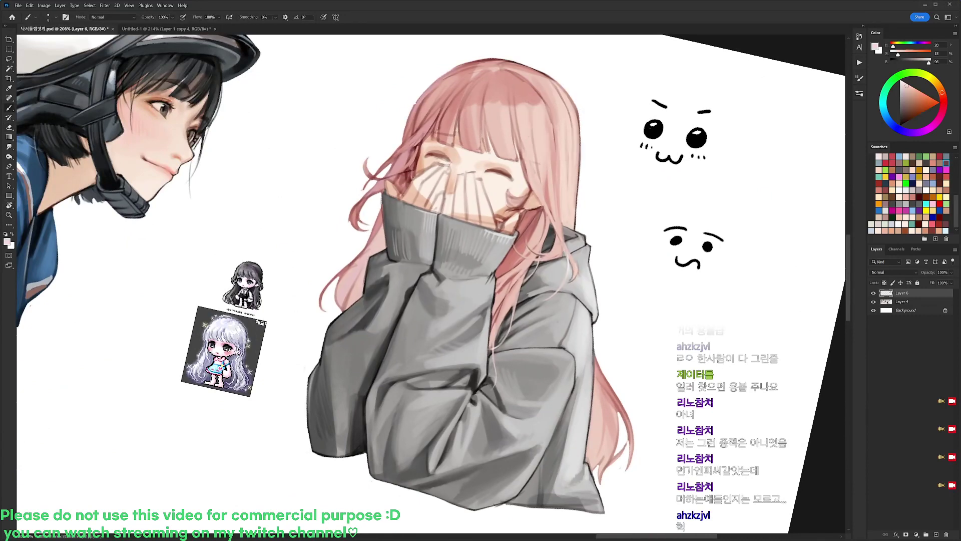
{"action": "key", "text": "e"}
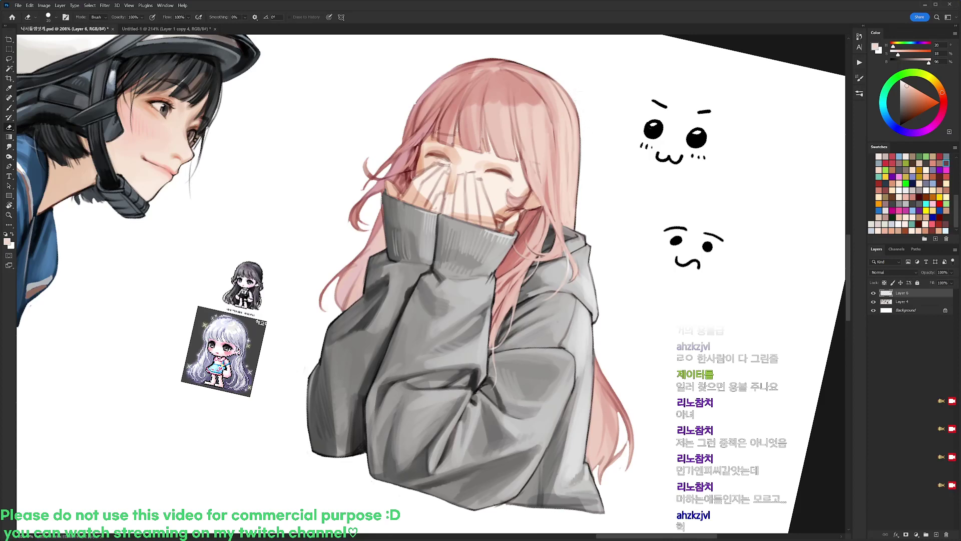
- Tidy the black contour around the top of the head and blend sampled medium pink strokes just inside it
{"action": "key", "text": "r"}
{"action": "left_click_drag", "start_coordinate": [627, 320], "coordinate": [467, 86]}
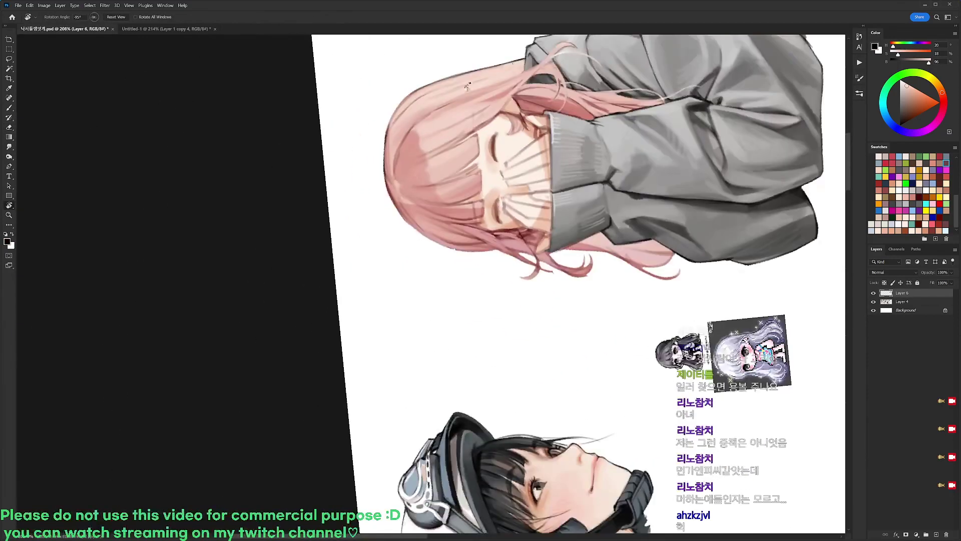
{"action": "key", "text": "d"}
{"action": "key", "text": "e"}
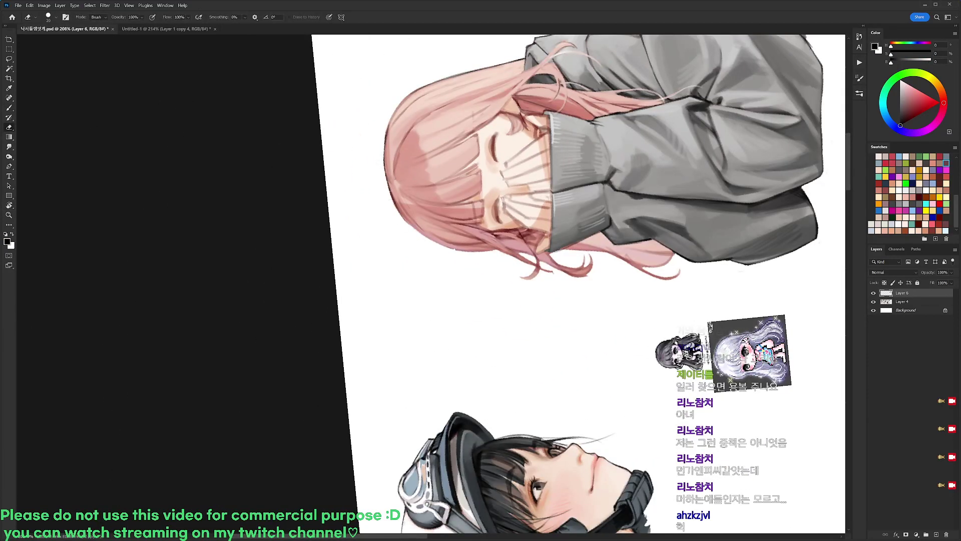
{"action": "key", "text": "r"}
{"action": "mouse_move", "coordinate": [401, 211]}
{"action": "left_mouse_down"}
{"action": "mouse_move", "coordinate": [587, 114]}
{"action": "mouse_move", "coordinate": [584, 125]}
{"action": "mouse_move", "coordinate": [488, 71]}
{"action": "left_mouse_up"}
{"action": "key", "text": "b"}
{"action": "left_click", "coordinate": [407, 155], "text": "alt"}
{"action": "left_click_drag", "start_coordinate": [407, 144], "coordinate": [429, 113]}
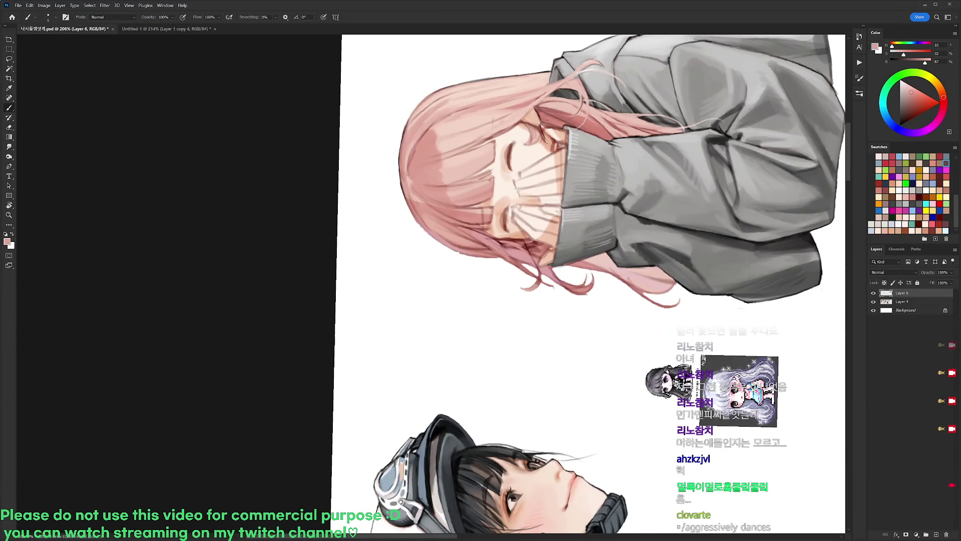
{"action": "key", "text": "d"}
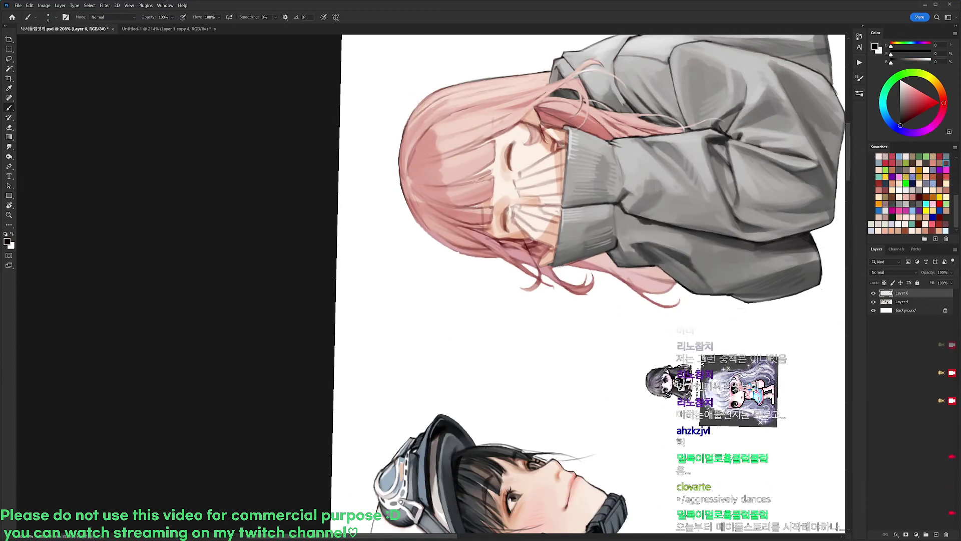
- Rework the upper side hair between the bangs and the outer contour with sampled light pinks and black accents
{"action": "key", "text": "r"}
{"action": "mouse_move", "coordinate": [488, 172]}
{"action": "left_mouse_down"}
{"action": "mouse_move", "coordinate": [540, 335]}
{"action": "mouse_move", "coordinate": [498, 194]}
{"action": "mouse_move", "coordinate": [531, 107]}
{"action": "mouse_move", "coordinate": [524, 129]}
{"action": "left_mouse_up"}
{"action": "key", "text": "b"}
{"action": "left_click", "coordinate": [527, 232], "text": "alt"}
{"action": "key", "text": "d"}
{"action": "left_click", "coordinate": [532, 107], "text": "alt"}
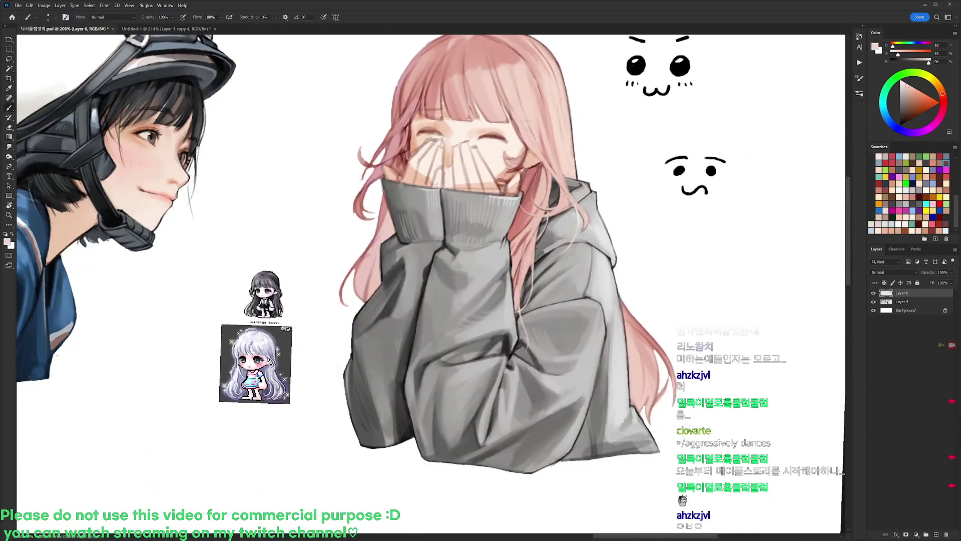
{"action": "key", "text": "d"}
{"action": "left_click", "coordinate": [522, 107], "text": "alt"}
{"action": "mouse_move", "coordinate": [565, 121]}
{"action": "left_mouse_down"}
{"action": "mouse_move", "coordinate": [523, 126]}
{"action": "mouse_move", "coordinate": [558, 93]}
{"action": "left_mouse_up"}
{"action": "key", "text": "r"}
{"action": "key", "text": "Escape"}
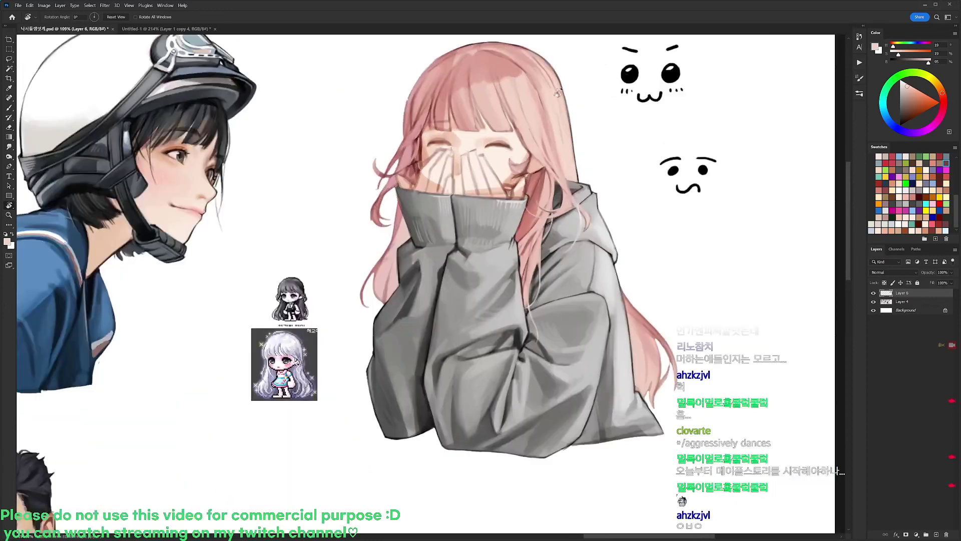
- Blend the strands from the crown through the side-swept hair with sampled medium and light pinks, adding black accents
{"action": "left_click_drag", "start_coordinate": [494, 74], "coordinate": [500, 73]}
{"action": "key", "text": "b"}
{"action": "left_click", "coordinate": [477, 72], "text": "alt"}
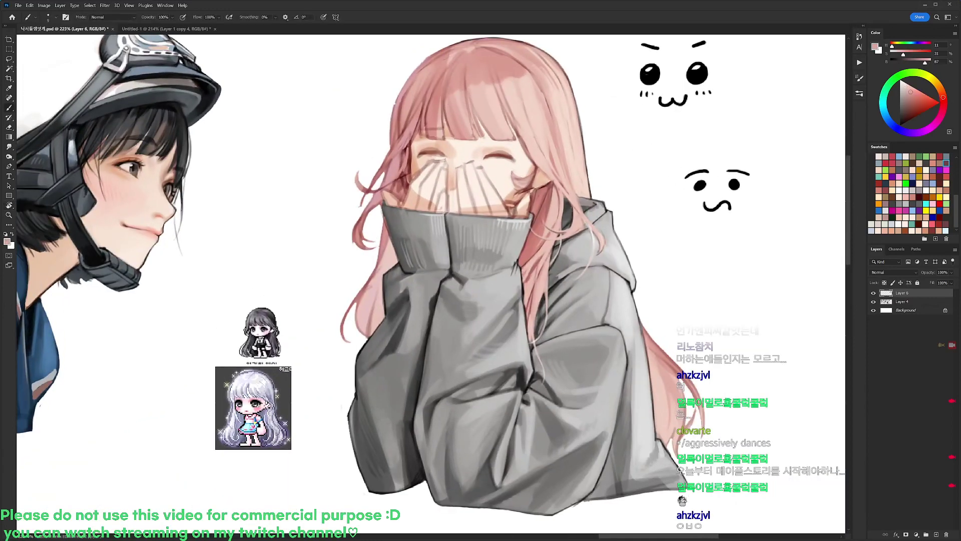
{"action": "left_click", "coordinate": [512, 107], "text": "alt"}
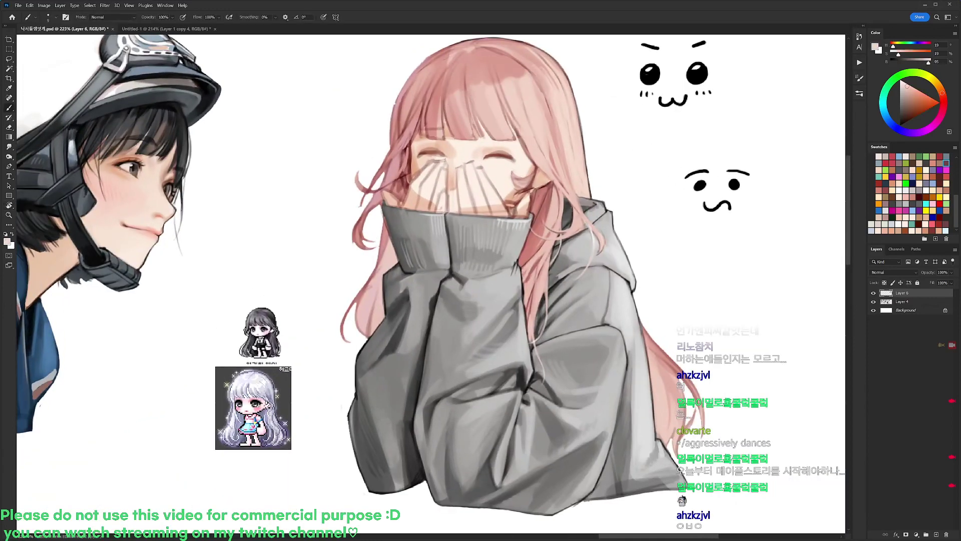
{"action": "left_click", "coordinate": [529, 139], "text": "alt"}
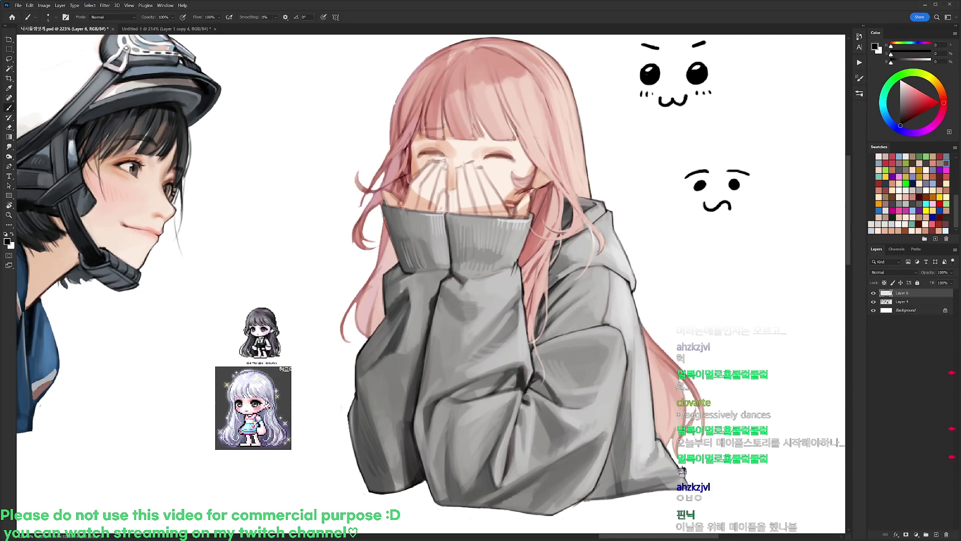
{"action": "key", "text": "d"}
{"action": "left_click", "coordinate": [581, 159], "text": "alt"}
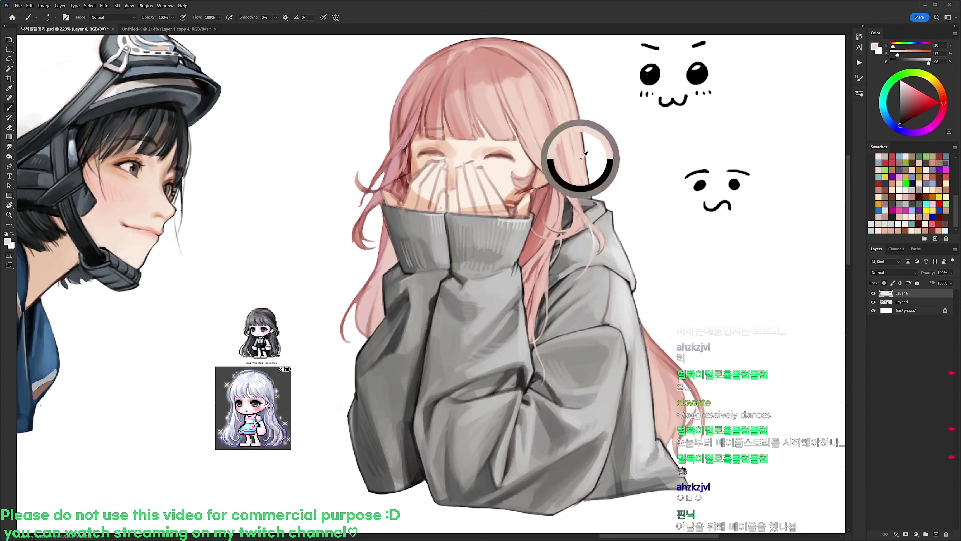
- Define the strands in front of the ear and the curl on the cheek using sampled muted pinks, pale skin tone and black
{"action": "left_click", "coordinate": [550, 192], "text": "alt"}
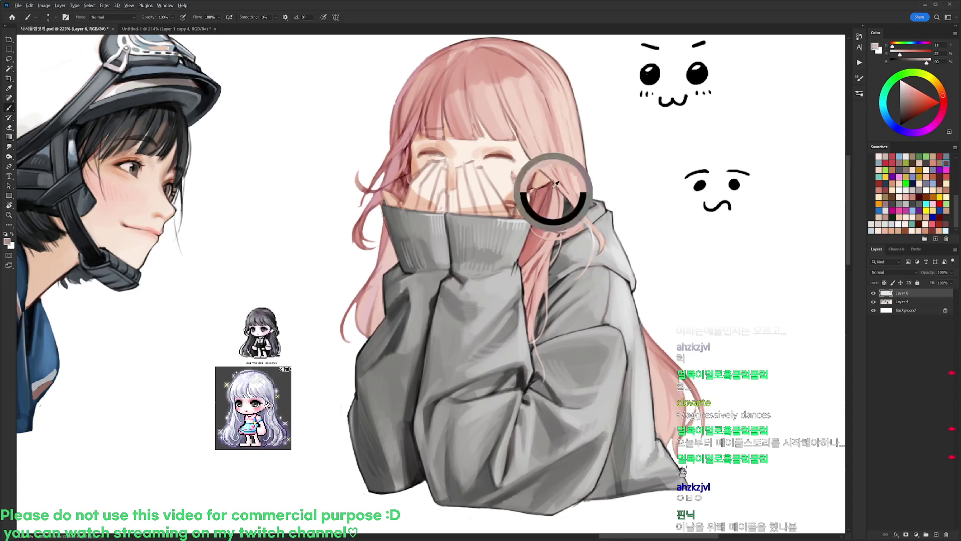
{"action": "key", "text": "d"}
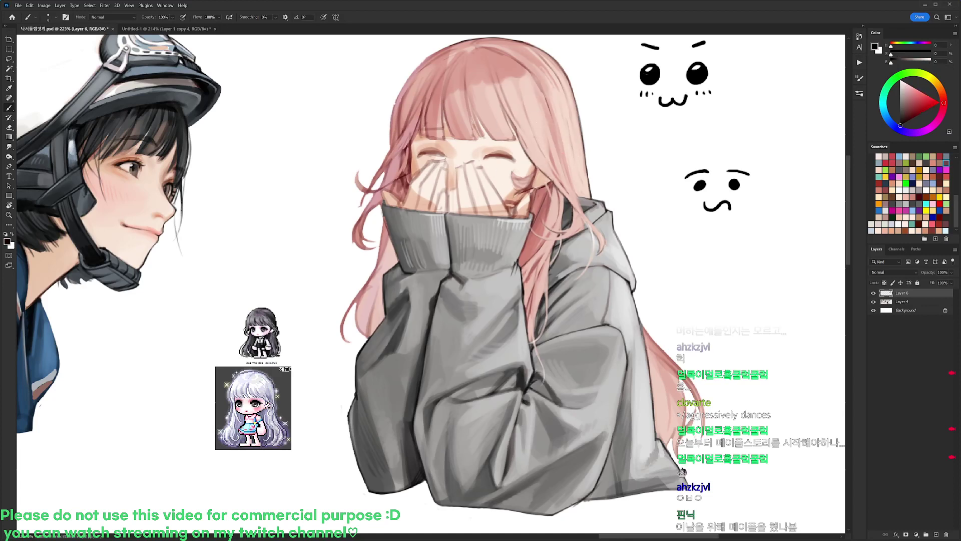
{"action": "left_click", "coordinate": [542, 174], "text": "alt"}
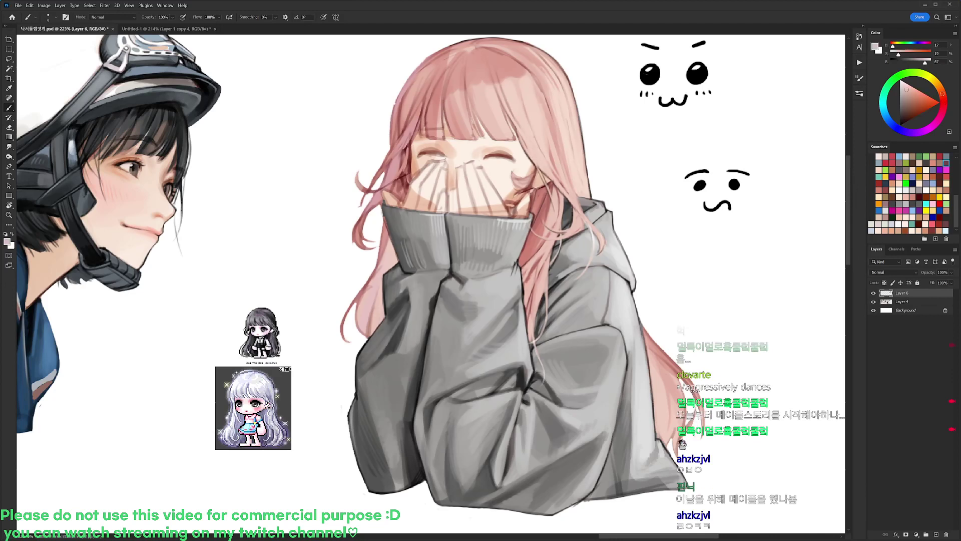
{"action": "left_click", "coordinate": [529, 180], "text": "alt"}
{"action": "left_click", "coordinate": [512, 163], "text": "alt"}
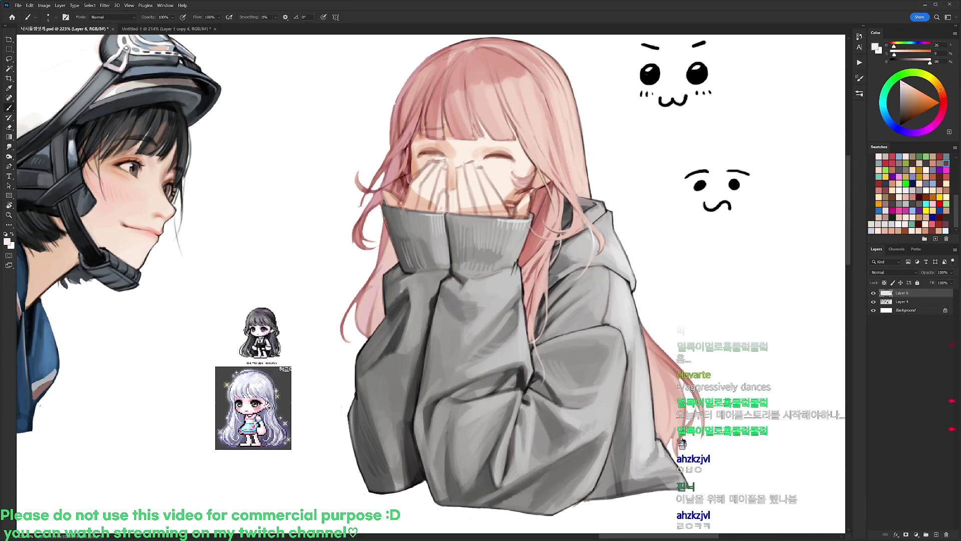
{"action": "left_click", "coordinate": [529, 173], "text": "alt"}
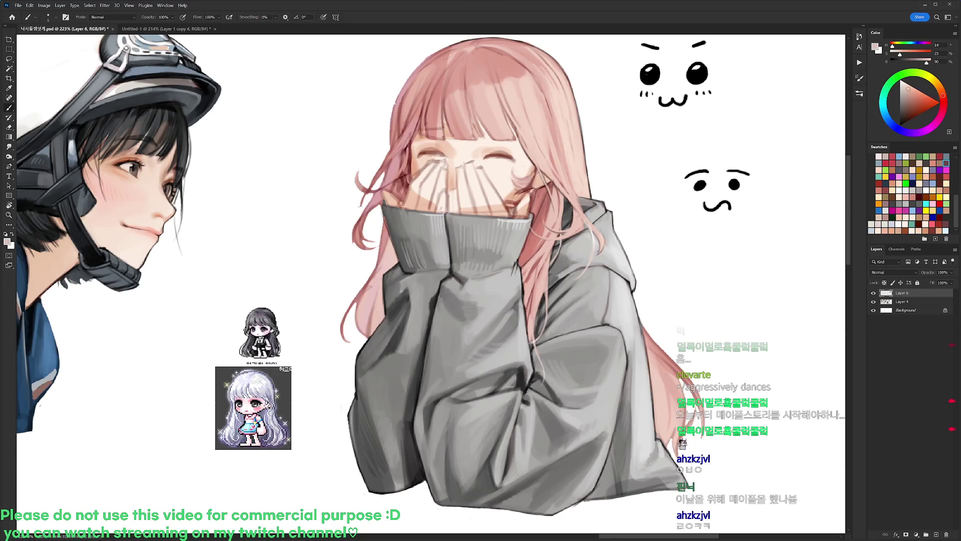
{"action": "left_click", "coordinate": [523, 170], "text": "alt"}
- Shape the small curled lock beside the cheek with sampled skin and pink tones, darkening its edge with black
{"action": "mouse_move", "coordinate": [531, 163]}
{"action": "left_mouse_down"}
{"action": "mouse_move", "coordinate": [525, 170]}
{"action": "mouse_move", "coordinate": [602, 129]}
{"action": "left_mouse_up"}
{"action": "key", "text": "d"}
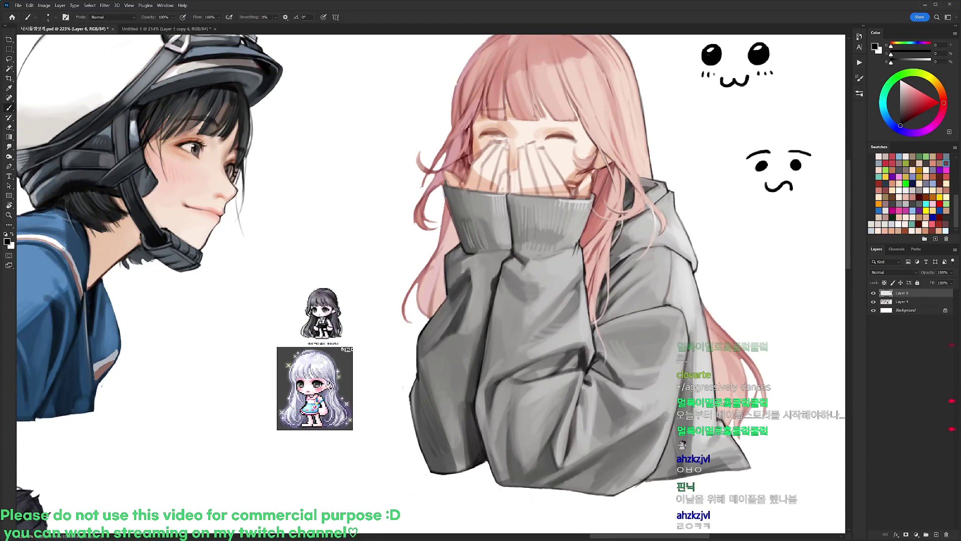
{"action": "left_click", "coordinate": [568, 160], "text": "alt"}
{"action": "key", "text": "d"}
{"action": "left_click", "coordinate": [590, 163], "text": "alt"}
{"action": "left_click_drag", "start_coordinate": [592, 162], "coordinate": [580, 173]}
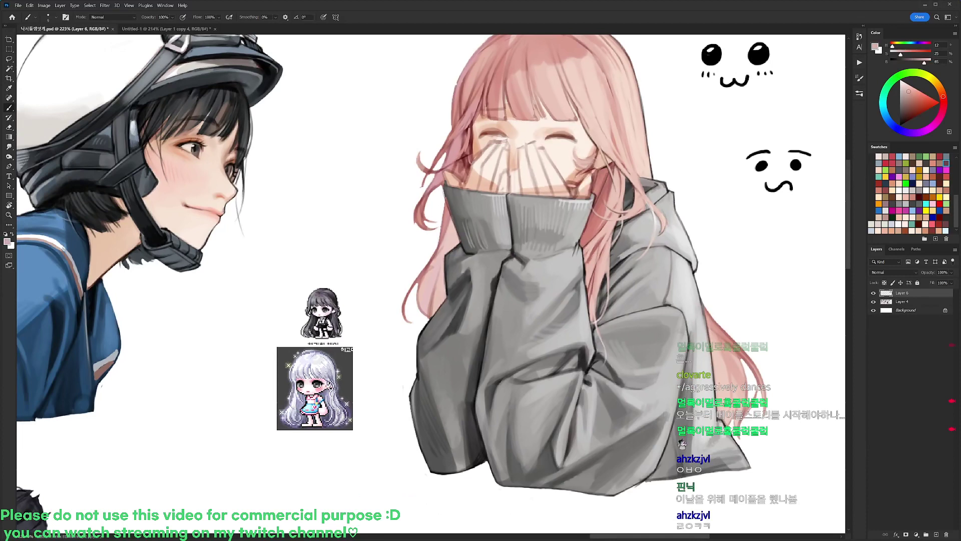
{"action": "left_click", "coordinate": [588, 166], "text": "alt"}
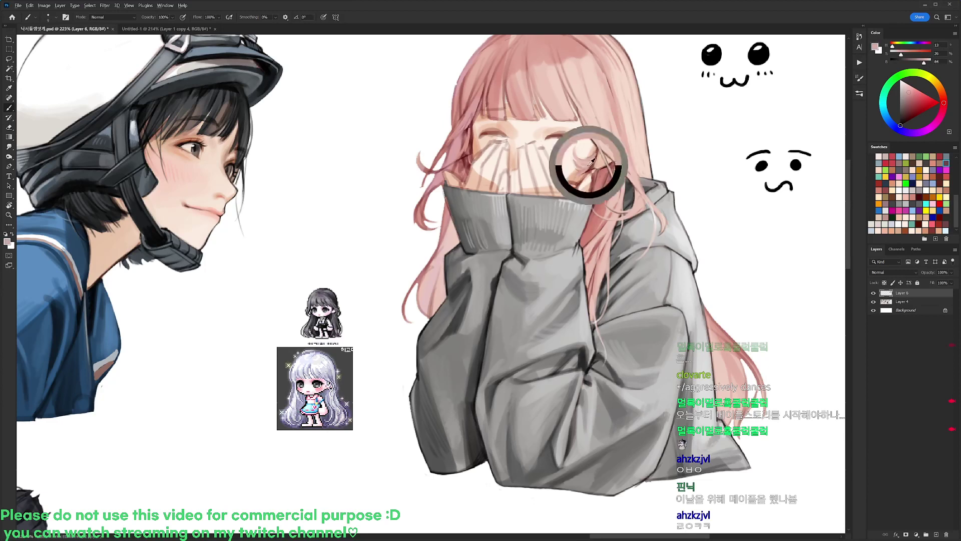
- Clean up the area around the ear and the raised hand with sampled skin tones, black line accents and light pink
{"action": "key", "text": "d"}
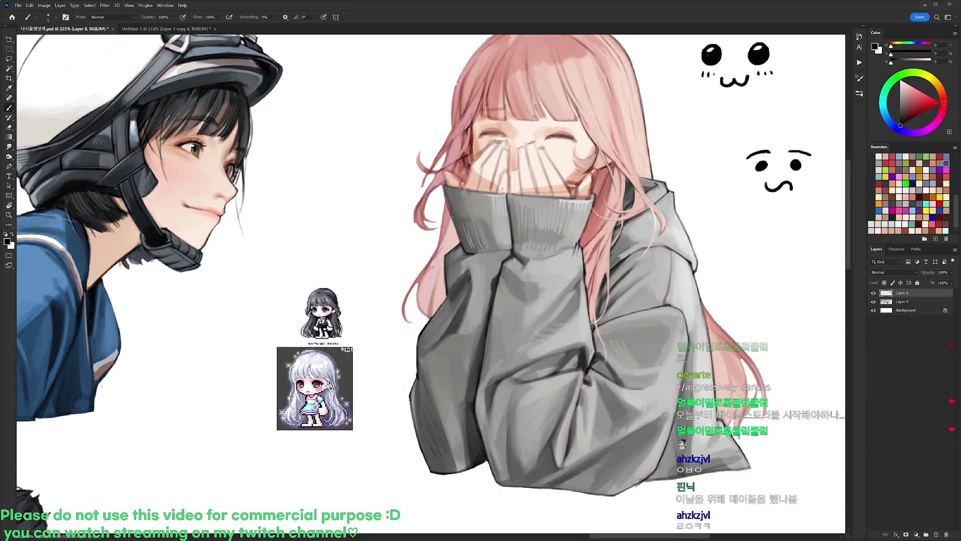
{"action": "left_click", "coordinate": [589, 177], "text": "alt"}
{"action": "key", "text": "d"}
{"action": "left_click", "coordinate": [590, 175], "text": "alt"}
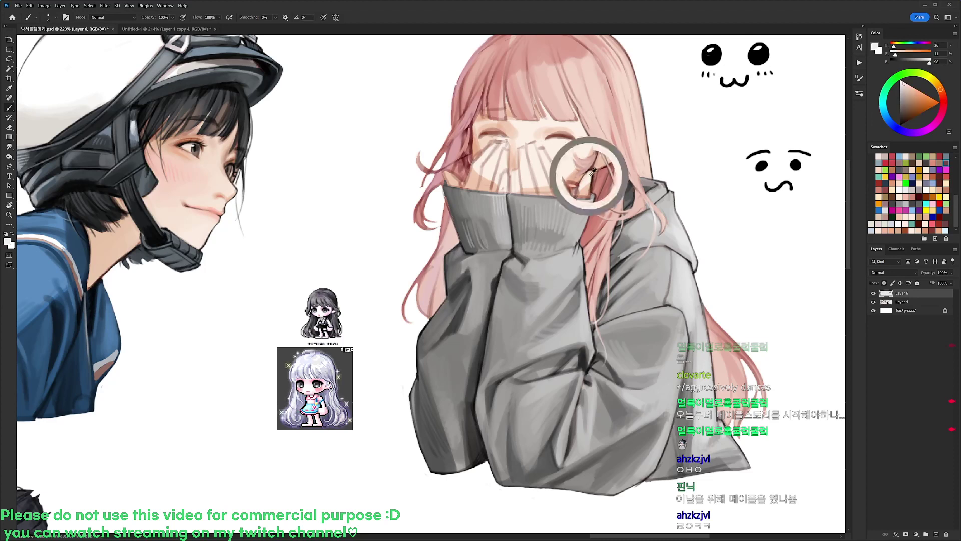
{"action": "key", "text": "d"}
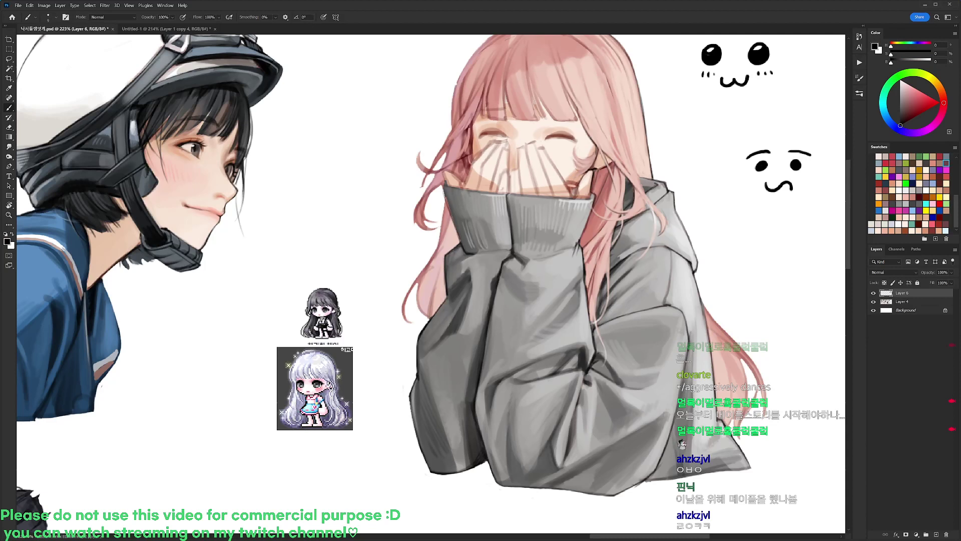
{"action": "left_click", "coordinate": [592, 149], "text": "alt"}
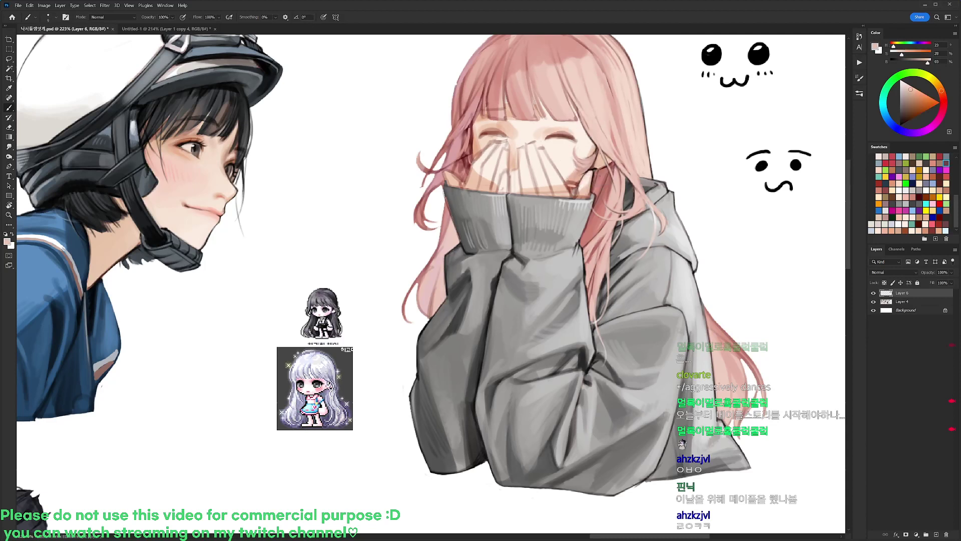
{"action": "left_click", "coordinate": [592, 152], "text": "alt"}
{"action": "left_click", "coordinate": [584, 111], "text": "alt"}
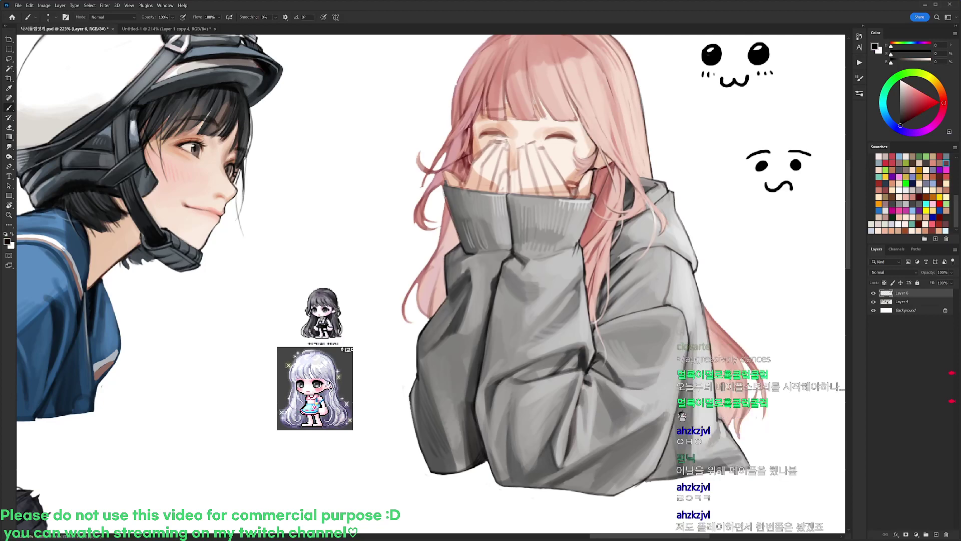
- Paint strands down the middle of the bangs with sampled muted and light pinks, refining the tips with black and pale skin tone
{"action": "left_click_drag", "start_coordinate": [581, 109], "coordinate": [587, 156]}
{"action": "left_click", "coordinate": [538, 88], "text": "alt"}
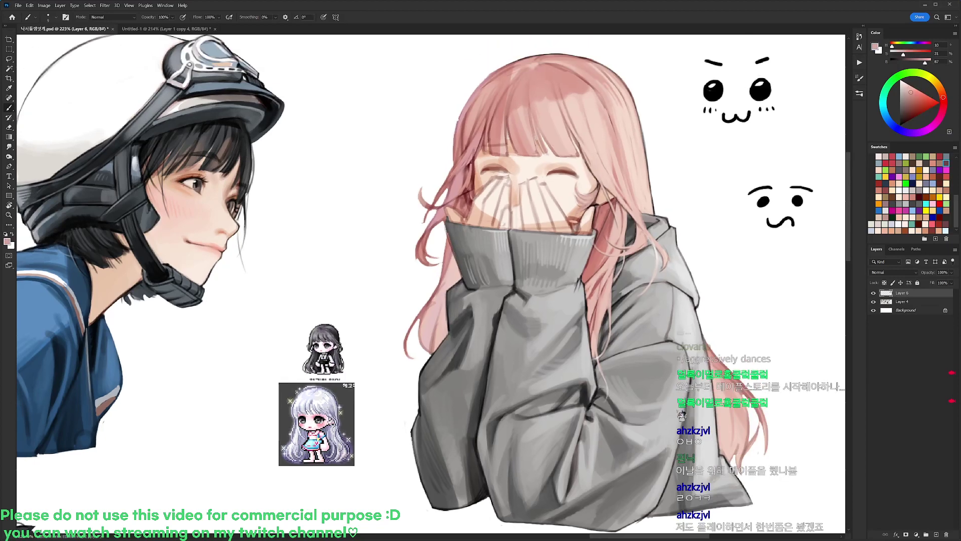
{"action": "left_click", "coordinate": [533, 103], "text": "alt"}
{"action": "mouse_move", "coordinate": [533, 104]}
{"action": "left_mouse_down"}
{"action": "mouse_move", "coordinate": [550, 147]}
{"action": "mouse_move", "coordinate": [555, 130]}
{"action": "left_mouse_up"}
{"action": "left_click", "coordinate": [554, 118], "text": "alt"}
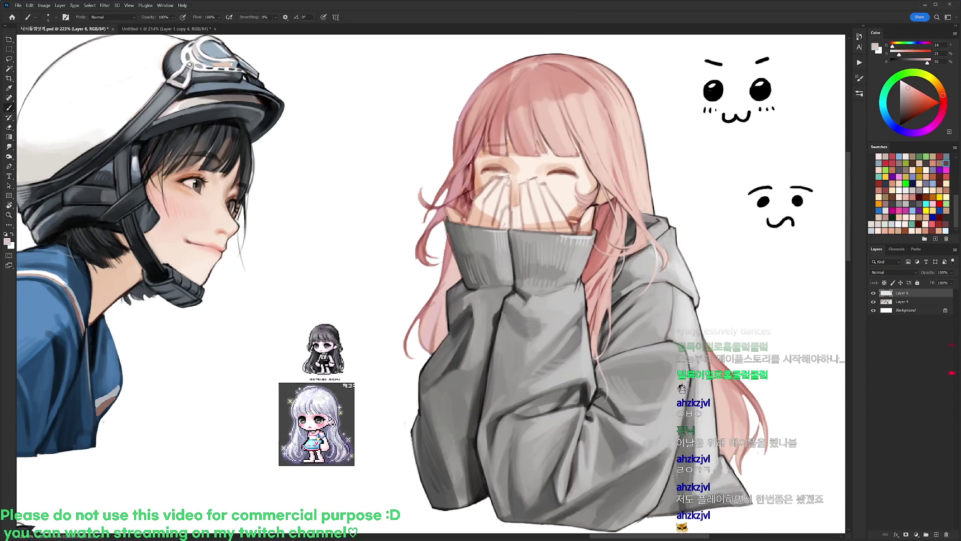
{"action": "key", "text": "d"}
{"action": "left_click", "coordinate": [580, 155], "text": "alt"}
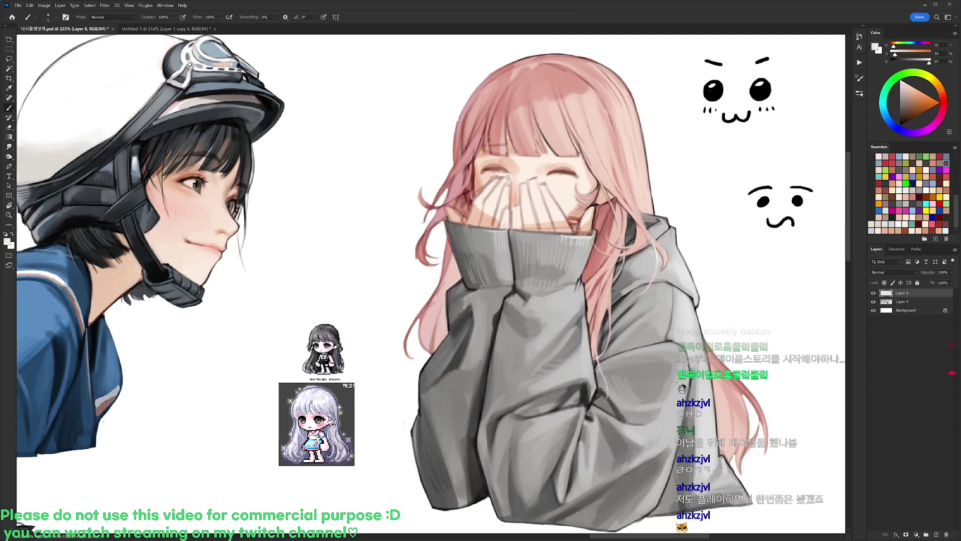
- Separate the central bang strands with black lines, blending them with sampled medium pink and pale skin tone
{"action": "key", "text": "d"}
{"action": "left_click", "coordinate": [561, 107], "text": "alt"}
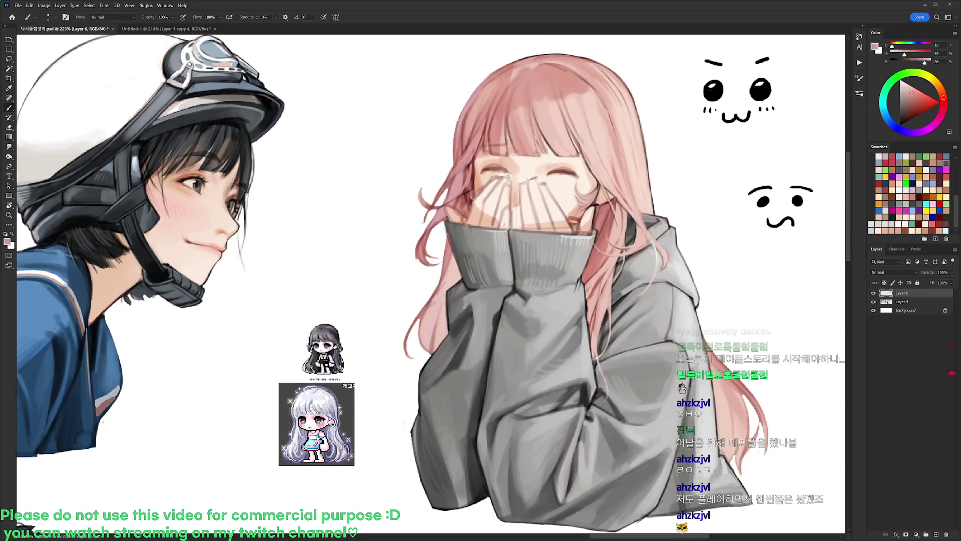
{"action": "left_click", "coordinate": [578, 145], "text": "alt"}
{"action": "key", "text": "d"}
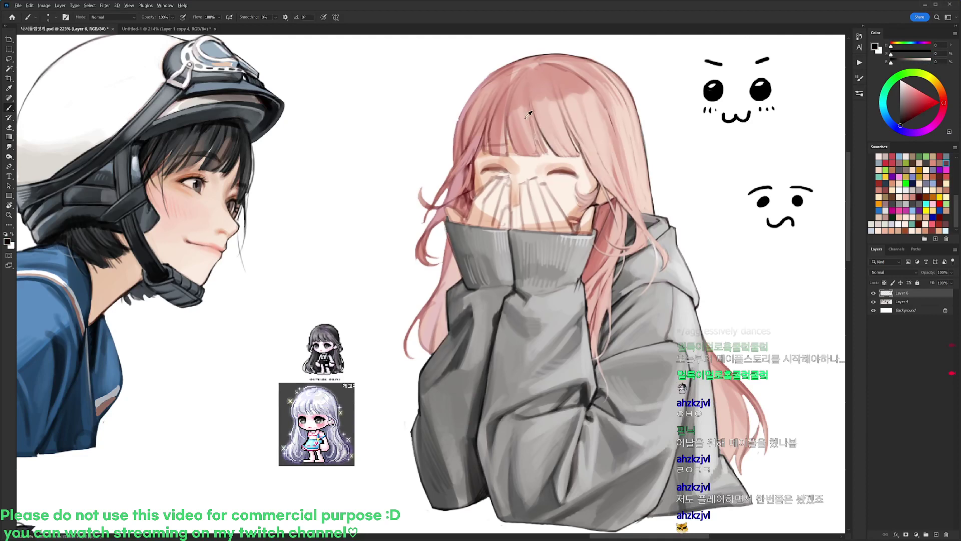
{"action": "left_click", "coordinate": [525, 118], "text": "alt"}
{"action": "key", "text": "d"}
{"action": "mouse_move", "coordinate": [532, 98]}
{"action": "left_mouse_down"}
{"action": "mouse_move", "coordinate": [545, 158]}
{"action": "mouse_move", "coordinate": [536, 134]}
{"action": "left_mouse_up"}
{"action": "left_click", "coordinate": [549, 164], "text": "alt"}
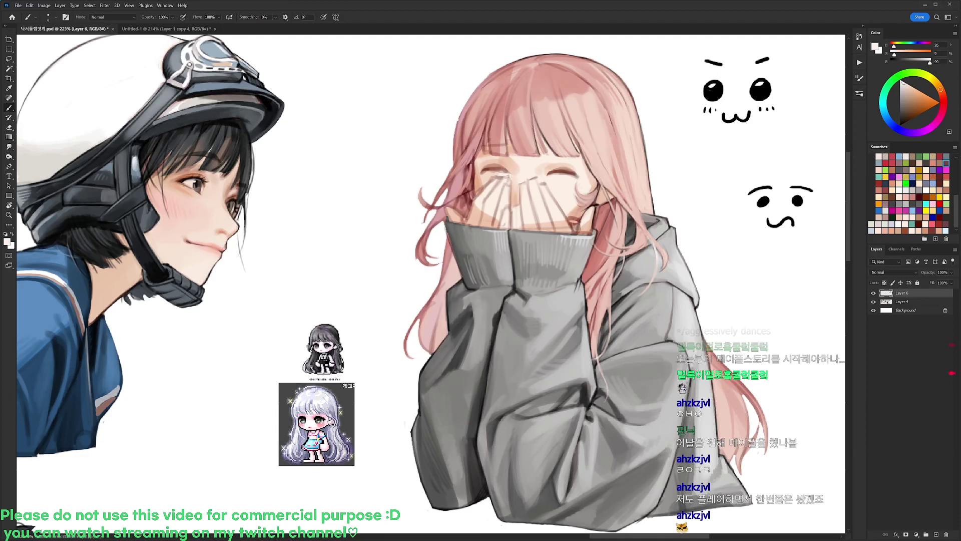
- Define the bang tips above the brow gap using sampled light and muted pinks, black and pale skin tone
{"action": "left_click", "coordinate": [539, 111], "text": "alt"}
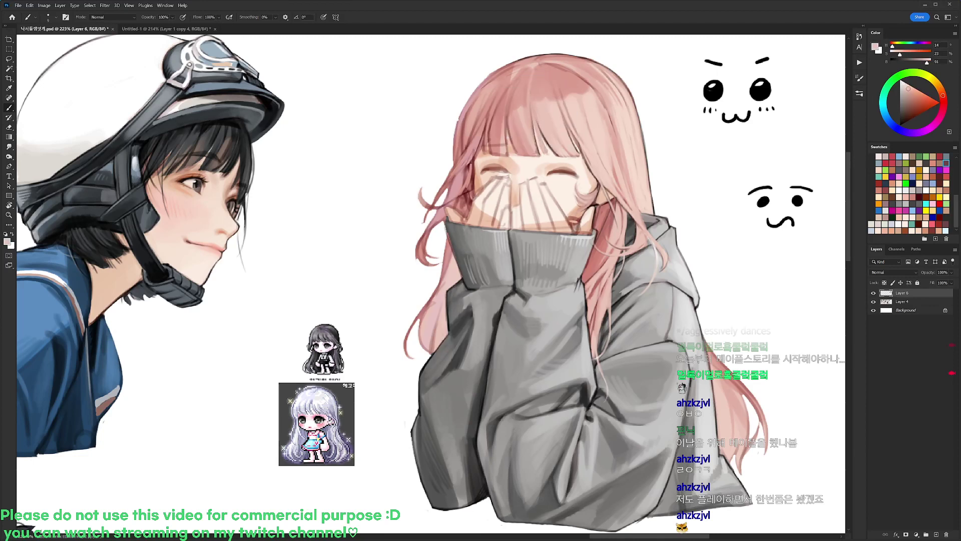
{"action": "left_click", "coordinate": [541, 88], "text": "alt"}
{"action": "key", "text": "d"}
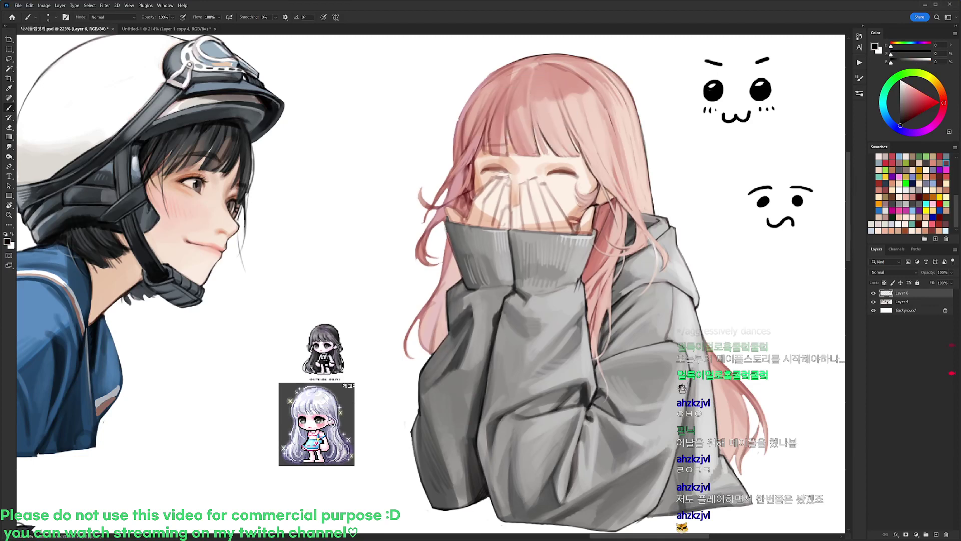
{"action": "left_click_drag", "start_coordinate": [534, 122], "coordinate": [544, 152]}
{"action": "left_click", "coordinate": [543, 140], "text": "alt"}
{"action": "left_click", "coordinate": [551, 157], "text": "alt"}
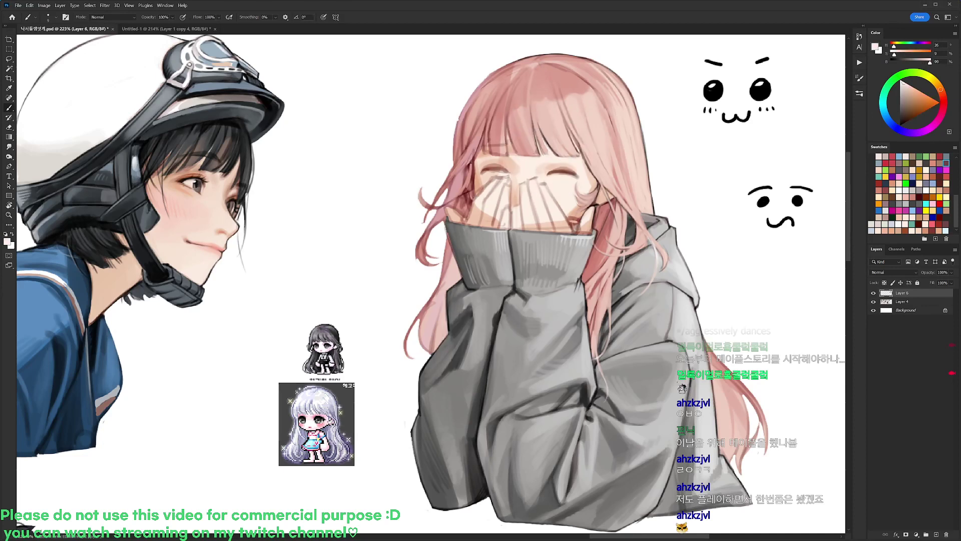
- Draw thin black strands through the lower bangs between the eyes, trimming their ends with sampled pink and skin tones
{"action": "key", "text": "d"}
{"action": "left_click", "coordinate": [547, 83], "text": "alt"}
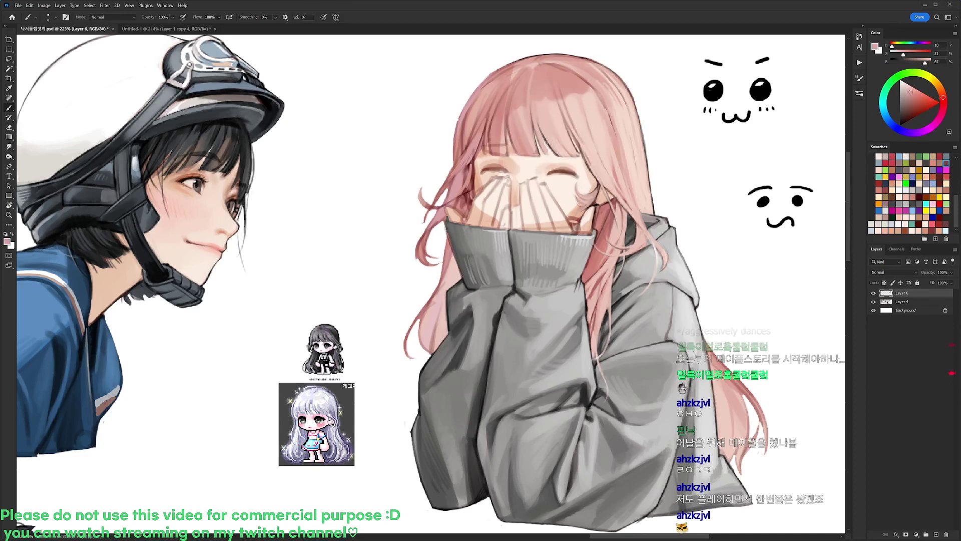
{"action": "key", "text": "d"}
{"action": "left_click_drag", "start_coordinate": [540, 126], "coordinate": [549, 154]}
{"action": "left_click_drag", "start_coordinate": [545, 141], "coordinate": [557, 153]}
{"action": "left_click", "coordinate": [551, 153], "text": "alt"}
{"action": "key", "text": "d"}
- Rotate the canvas and blend the highlight edge between crown and bangs with sampled light and medium pinks
{"action": "key", "text": "r"}
{"action": "left_click_drag", "start_coordinate": [566, 115], "coordinate": [415, 128]}
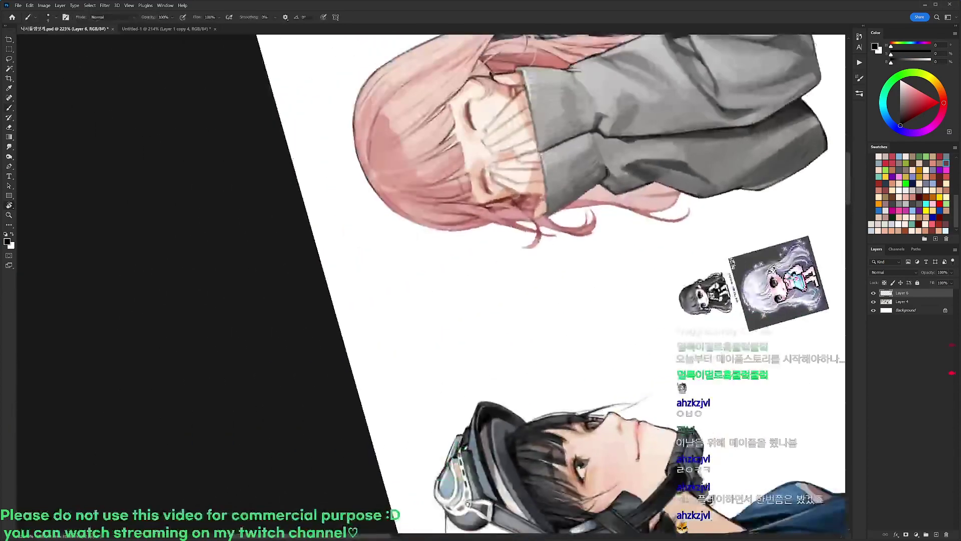
{"action": "left_click", "coordinate": [411, 130], "text": "alt"}
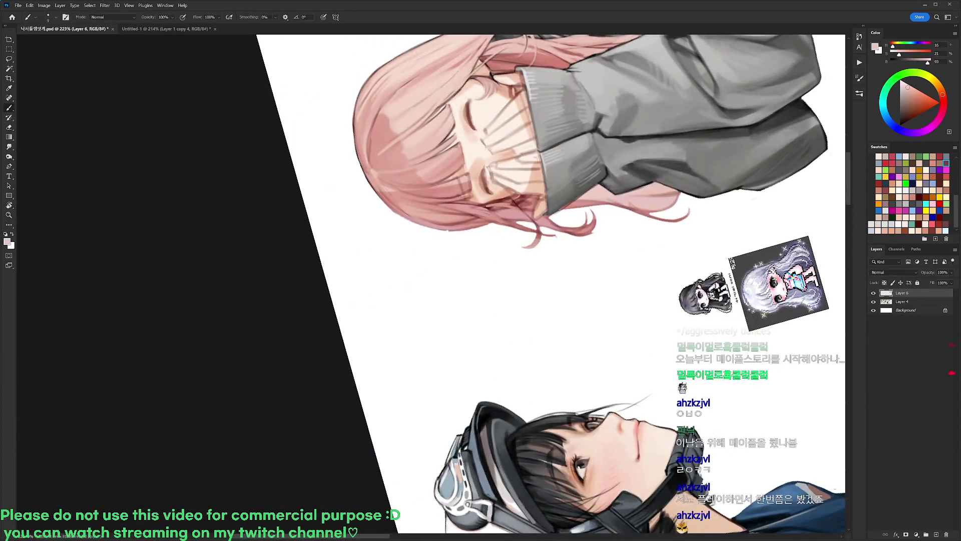
{"action": "left_click", "coordinate": [378, 152], "text": "alt"}
{"action": "left_click", "coordinate": [383, 148], "text": "alt"}
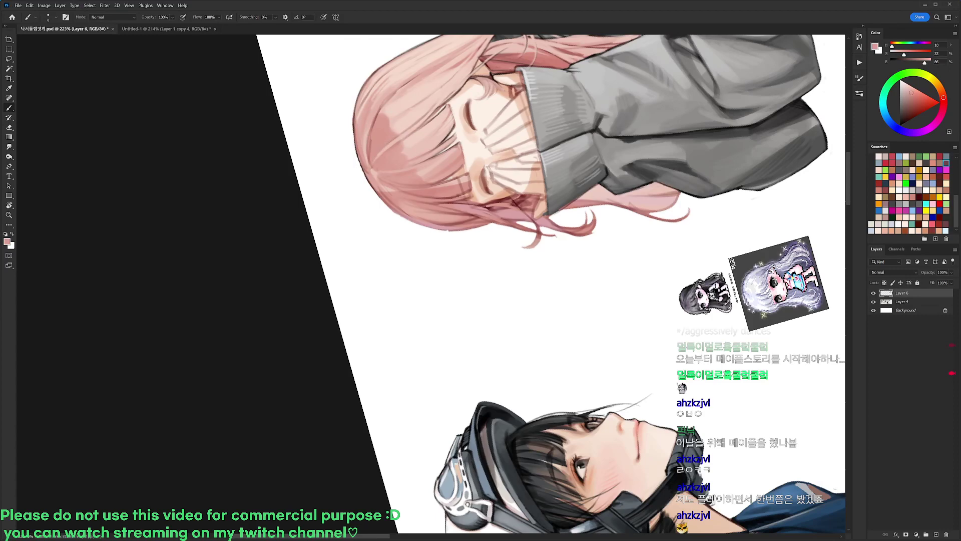
{"action": "left_click", "coordinate": [409, 118], "text": "alt"}
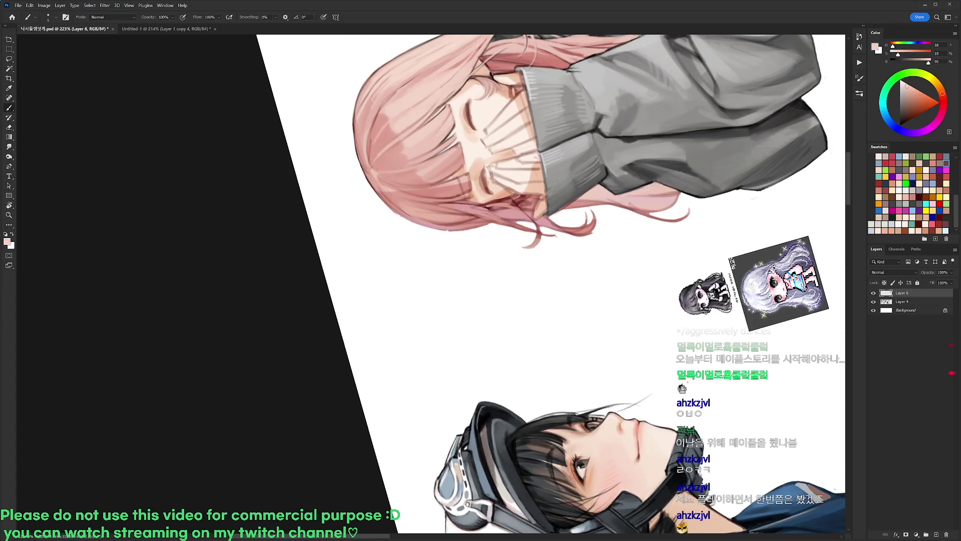
- Return the canvas to near upright and soften the bang highlight with sampled medium and light pinks
{"action": "key", "text": "r"}
{"action": "left_click_drag", "start_coordinate": [463, 88], "coordinate": [621, 299]}
{"action": "left_click_drag", "start_coordinate": [597, 221], "coordinate": [562, 216]}
{"action": "left_click", "coordinate": [535, 177], "text": "alt"}
{"action": "key", "text": "r"}
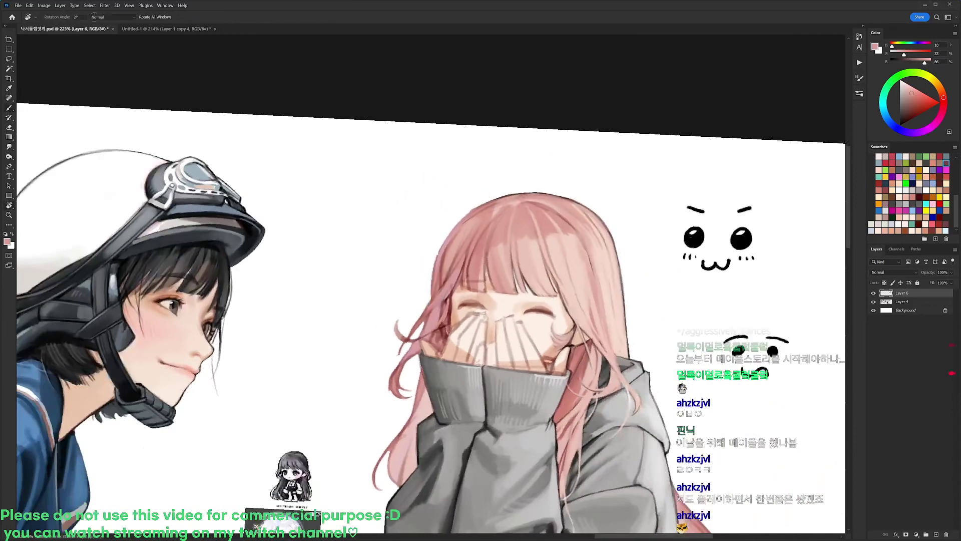
{"action": "left_click", "coordinate": [559, 218], "text": "alt"}
{"action": "left_click", "coordinate": [559, 229], "text": "alt"}
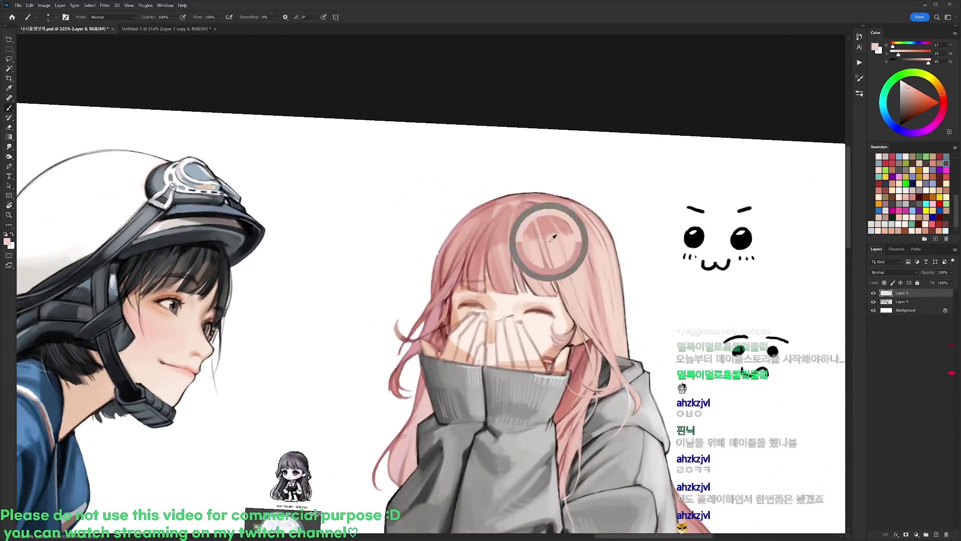
{"action": "left_click", "coordinate": [526, 236], "text": "alt"}
- Blend the highlight strands at the centre of the bangs using sampled muted and pale pinks
{"action": "left_click_drag", "start_coordinate": [521, 237], "coordinate": [553, 141]}
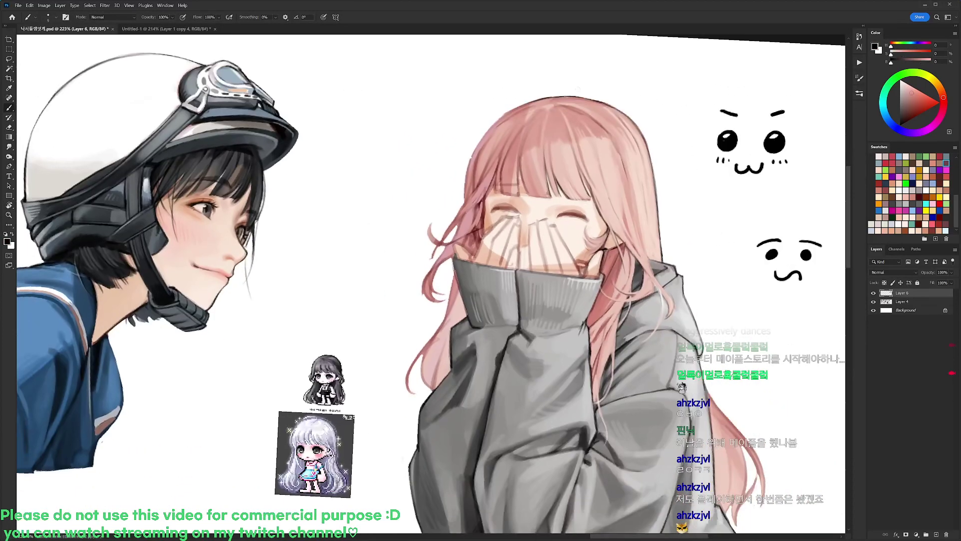
{"action": "left_click", "coordinate": [553, 142], "text": "alt"}
{"action": "left_click", "coordinate": [552, 141], "text": "alt"}
{"action": "left_click", "coordinate": [548, 148], "text": "alt"}
{"action": "left_click", "coordinate": [541, 151], "text": "alt"}
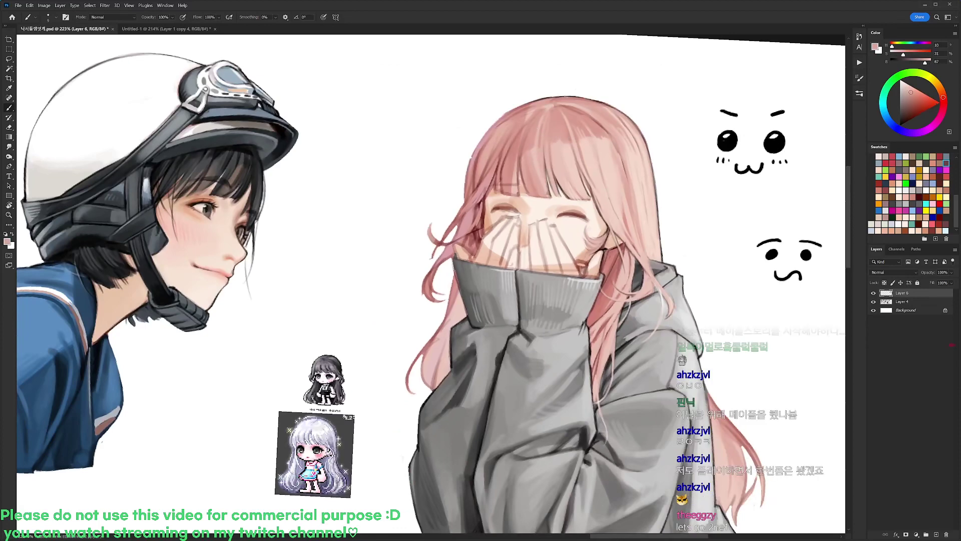
{"action": "left_click_drag", "start_coordinate": [535, 157], "coordinate": [547, 120]}
{"action": "left_click", "coordinate": [547, 120], "text": "alt"}
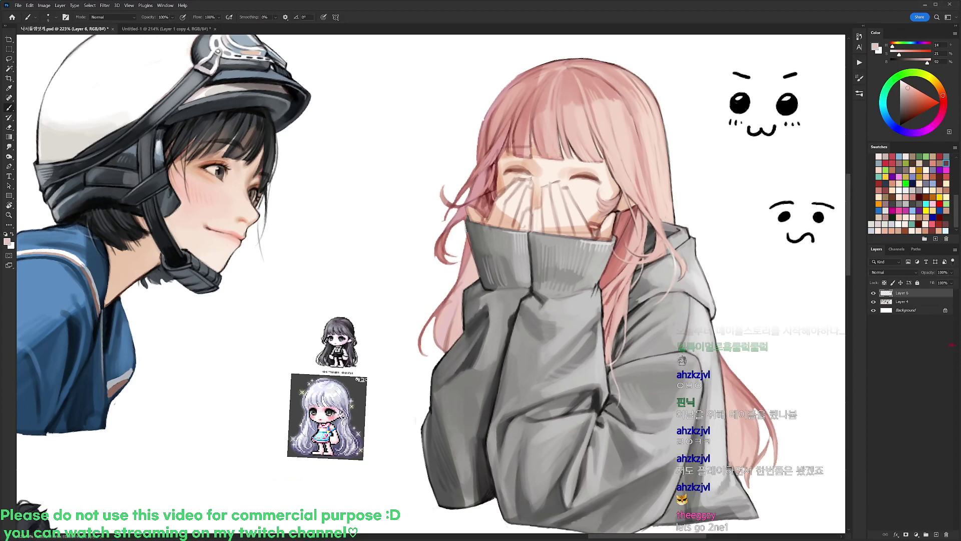
- Add fine black strand lines from the parting down the central bangs, softened with sampled pink
{"action": "key", "text": "d"}
{"action": "left_click", "coordinate": [536, 123], "text": "alt"}
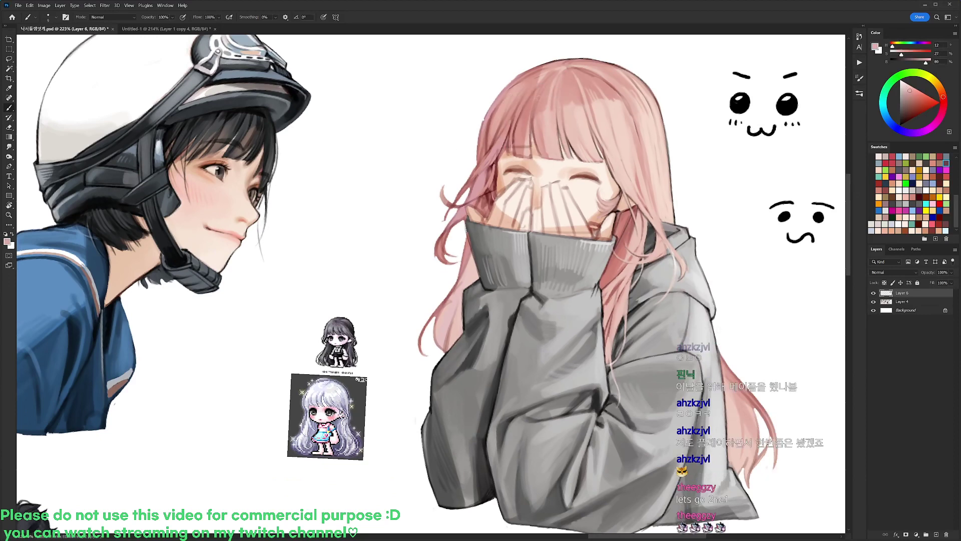
{"action": "key", "text": "d"}
{"action": "left_click_drag", "start_coordinate": [535, 125], "coordinate": [537, 156]}
{"action": "left_click", "coordinate": [537, 127], "text": "alt"}
{"action": "key", "text": "d"}
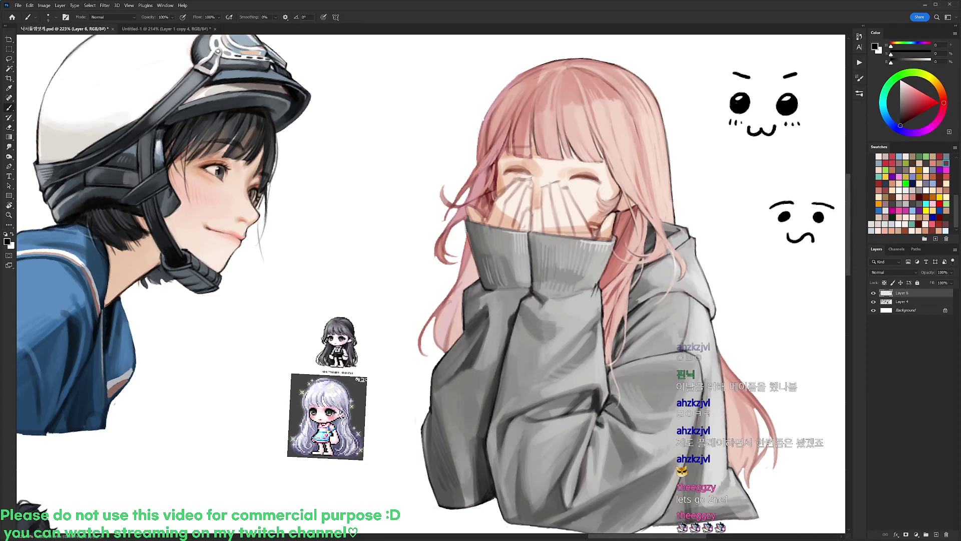
{"action": "left_click_drag", "start_coordinate": [546, 81], "coordinate": [529, 153]}
- Shape the bang strands above the eye on the shaded side of the face using sampled light and muted pinks
{"action": "left_click", "coordinate": [531, 131], "text": "alt"}
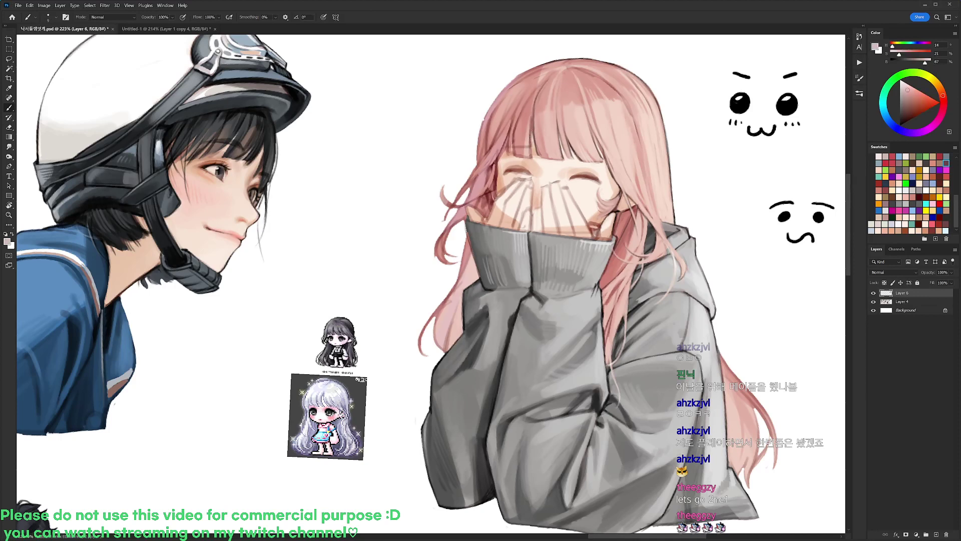
{"action": "left_click_drag", "start_coordinate": [531, 117], "coordinate": [522, 156]}
{"action": "left_click", "coordinate": [518, 114], "text": "alt"}
{"action": "left_click", "coordinate": [515, 126], "text": "alt"}
{"action": "mouse_move", "coordinate": [516, 122]}
{"action": "left_mouse_down"}
{"action": "mouse_move", "coordinate": [513, 156]}
{"action": "mouse_move", "coordinate": [499, 157]}
{"action": "mouse_move", "coordinate": [503, 144]}
{"action": "left_mouse_up"}
{"action": "left_click", "coordinate": [507, 141], "text": "alt"}
{"action": "left_click", "coordinate": [509, 129], "text": "alt"}
{"action": "left_click_drag", "start_coordinate": [506, 137], "coordinate": [495, 161]}
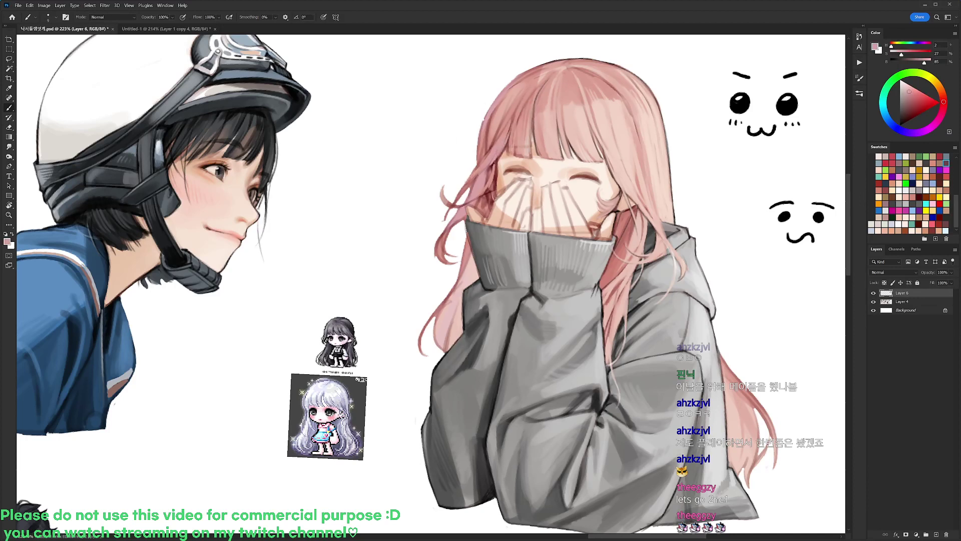
- Refine the curled side lock beside the sleeve cuff with sampled pink and black, cleaning its edges with the Eraser
{"action": "key", "text": "e"}
{"action": "key", "text": "d"}
{"action": "key", "text": "b"}
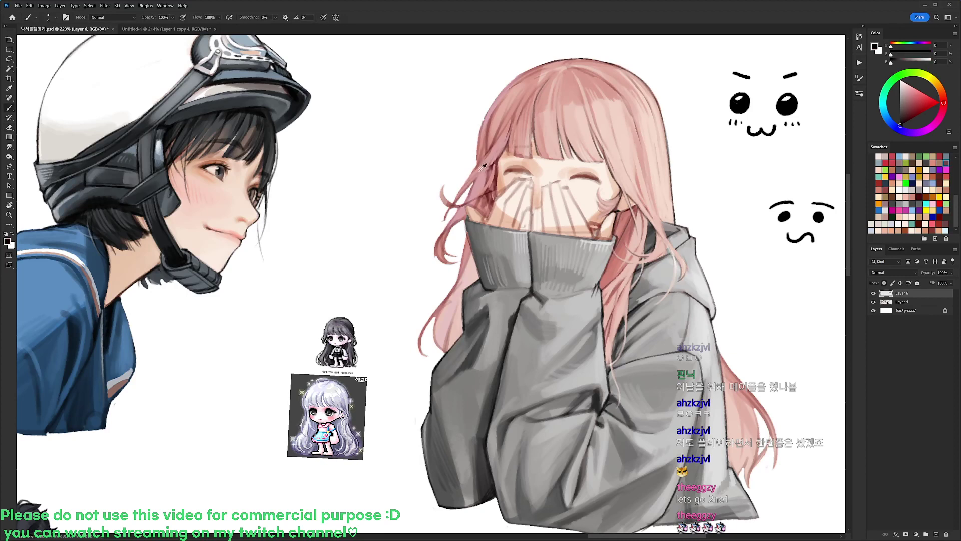
{"action": "left_click", "coordinate": [473, 177], "text": "alt"}
{"action": "mouse_move", "coordinate": [465, 183]}
{"action": "left_mouse_down"}
{"action": "mouse_move", "coordinate": [448, 200]}
{"action": "mouse_move", "coordinate": [425, 267]}
{"action": "left_mouse_up"}
{"action": "key", "text": "e"}
{"action": "key", "text": "b"}
{"action": "key", "text": "d"}
{"action": "left_click", "coordinate": [450, 227], "text": "alt"}
{"action": "key", "text": "e"}
{"action": "key", "text": "d"}
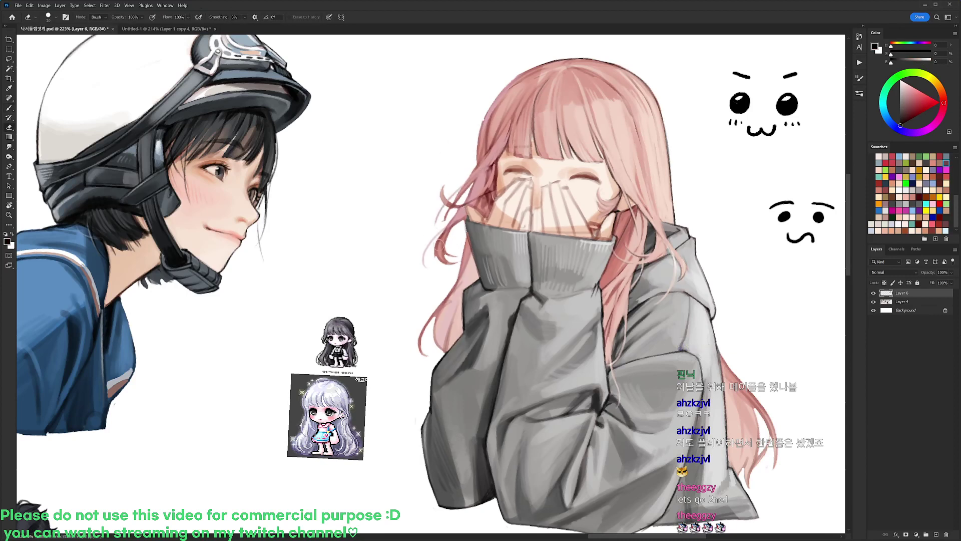
{"action": "key", "text": "b"}
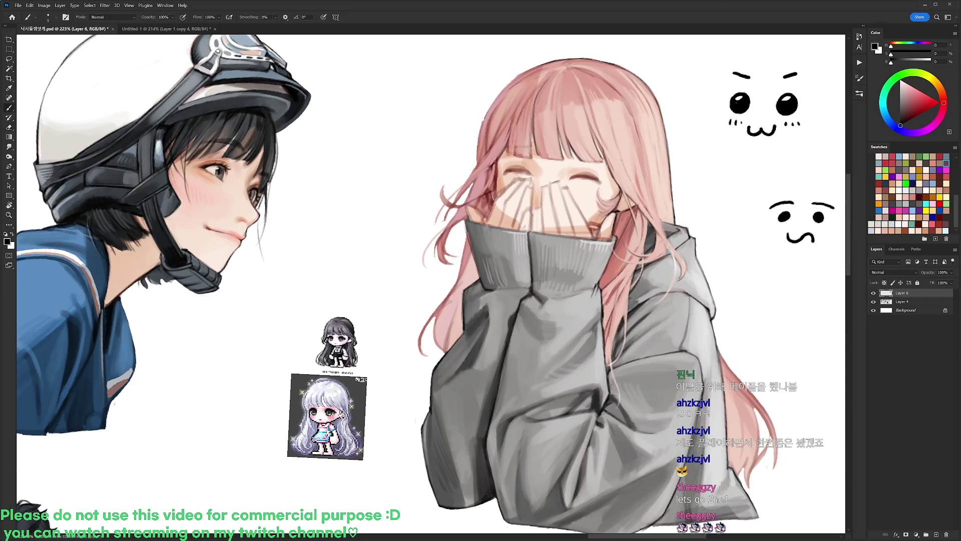
- Touch up the outer hair contour beside the crown with sampled muted pink, the Eraser and black
{"action": "left_click_drag", "start_coordinate": [555, 171], "coordinate": [551, 151]}
{"action": "left_click", "coordinate": [490, 100], "text": "alt"}
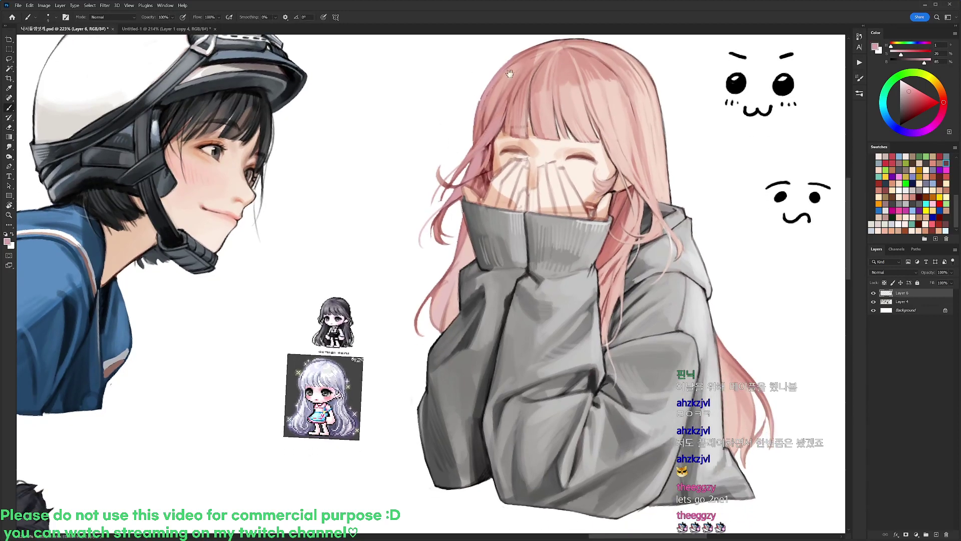
{"action": "left_click_drag", "start_coordinate": [509, 74], "coordinate": [490, 119]}
{"action": "key", "text": "e"}
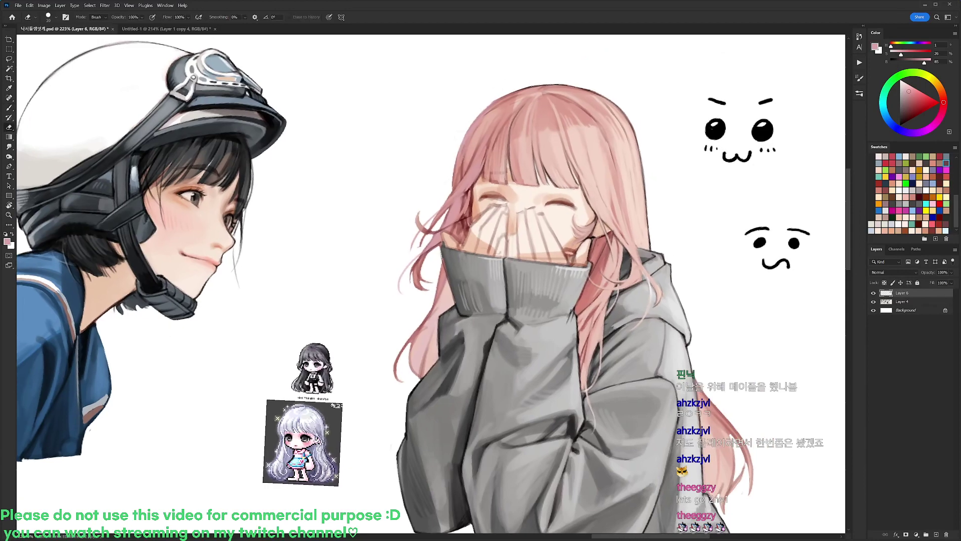
{"action": "key", "text": "b"}
{"action": "key", "text": "d"}
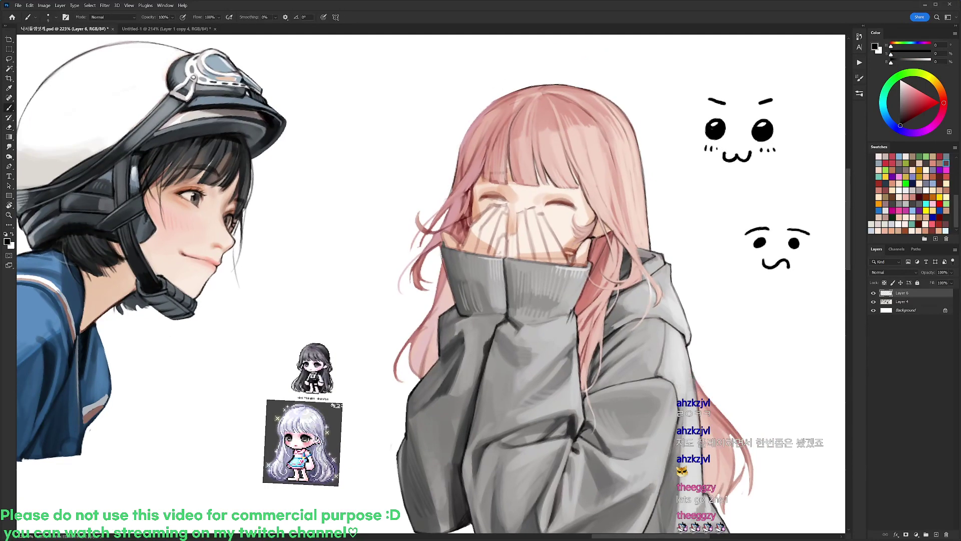
- Rotate the canvas and clean up the outer contour of the head with the Eraser and a black outline stroke
{"action": "key", "text": "r"}
{"action": "left_click_drag", "start_coordinate": [475, 124], "coordinate": [373, 130]}
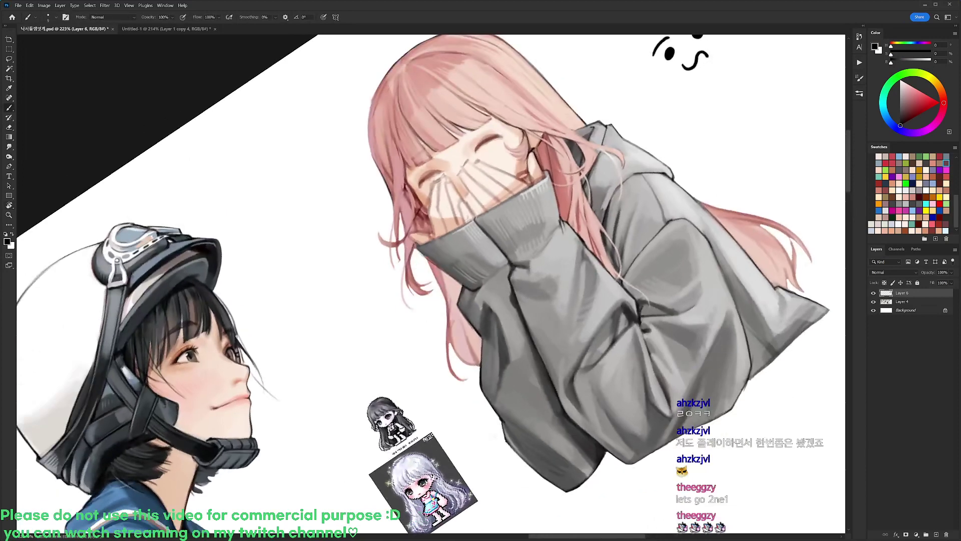
{"action": "key", "text": "e"}
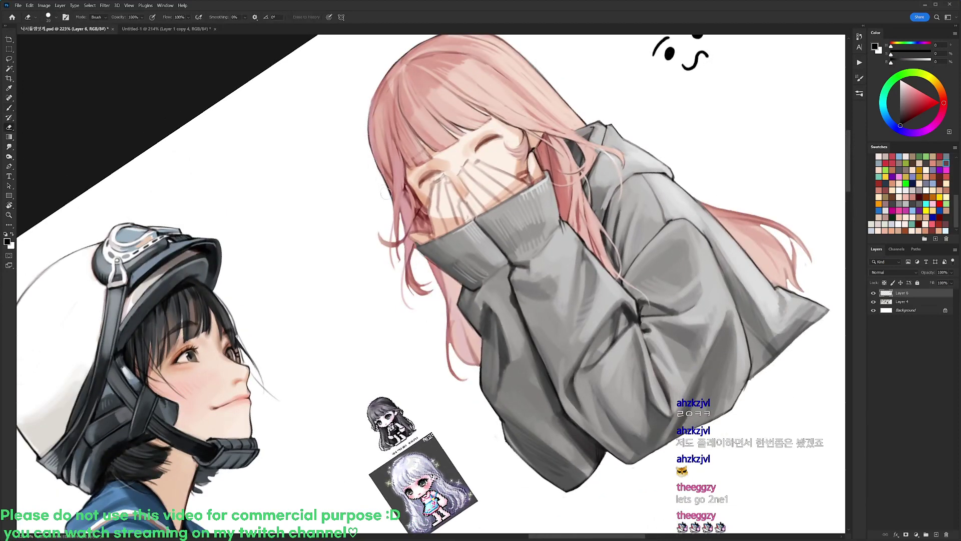
{"action": "left_click_drag", "start_coordinate": [499, 129], "coordinate": [520, 176]}
{"action": "key", "text": "b"}
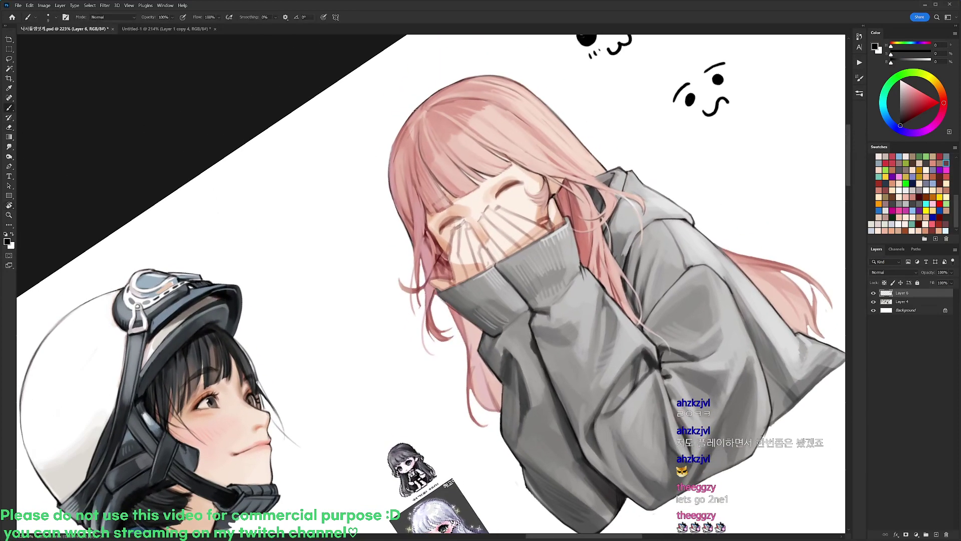
{"action": "left_click_drag", "start_coordinate": [416, 108], "coordinate": [391, 153]}
- Apply sampled light pink to the crown, straighten the canvas and deepen the side of the bangs with sampled darker pink
{"action": "left_click", "coordinate": [481, 118], "text": "alt"}
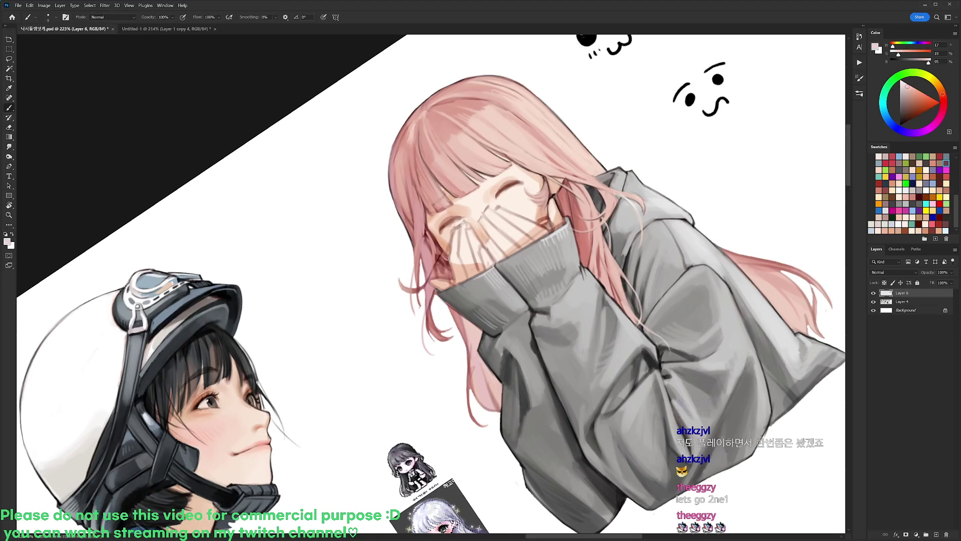
{"action": "key", "text": "r"}
{"action": "left_click_drag", "start_coordinate": [481, 118], "coordinate": [564, 175]}
{"action": "left_click_drag", "start_coordinate": [565, 174], "coordinate": [566, 130]}
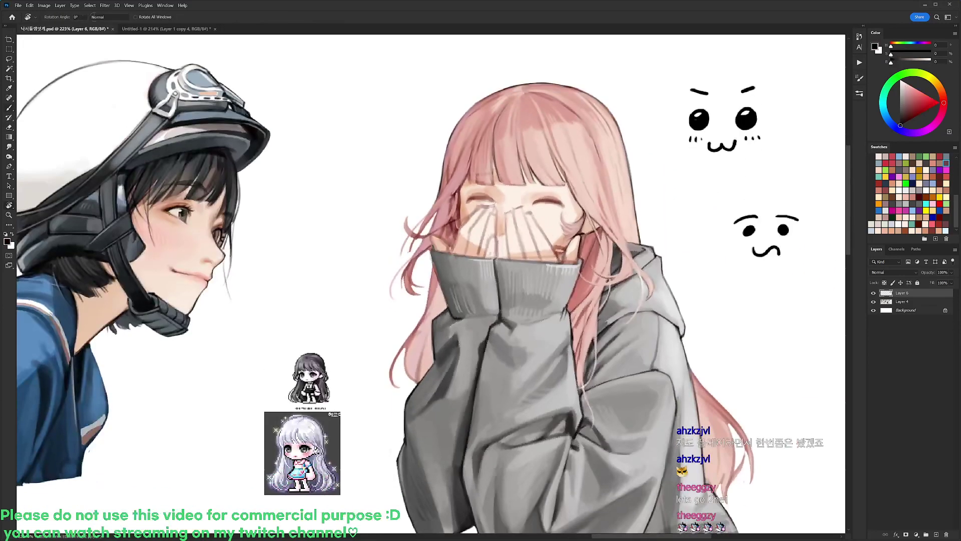
{"action": "left_click", "coordinate": [476, 145], "text": "alt"}
{"action": "left_click_drag", "start_coordinate": [480, 147], "coordinate": [476, 171]}
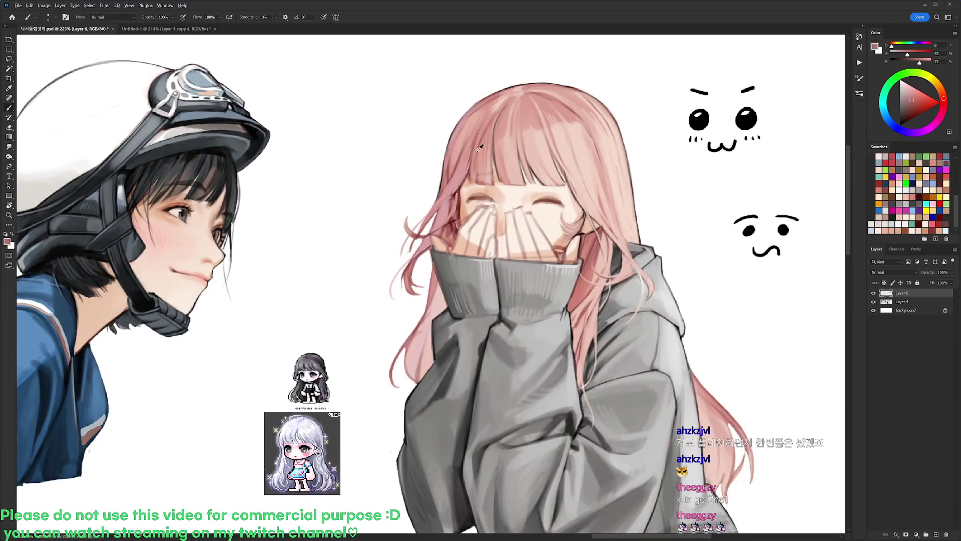
- Refine the side lock between the cheek and the sleeve cuff with black strokes and sampled pink tones
{"action": "left_click", "coordinate": [482, 172], "text": "alt"}
{"action": "left_click_drag", "start_coordinate": [494, 94], "coordinate": [477, 25]}
{"action": "key", "text": "d"}
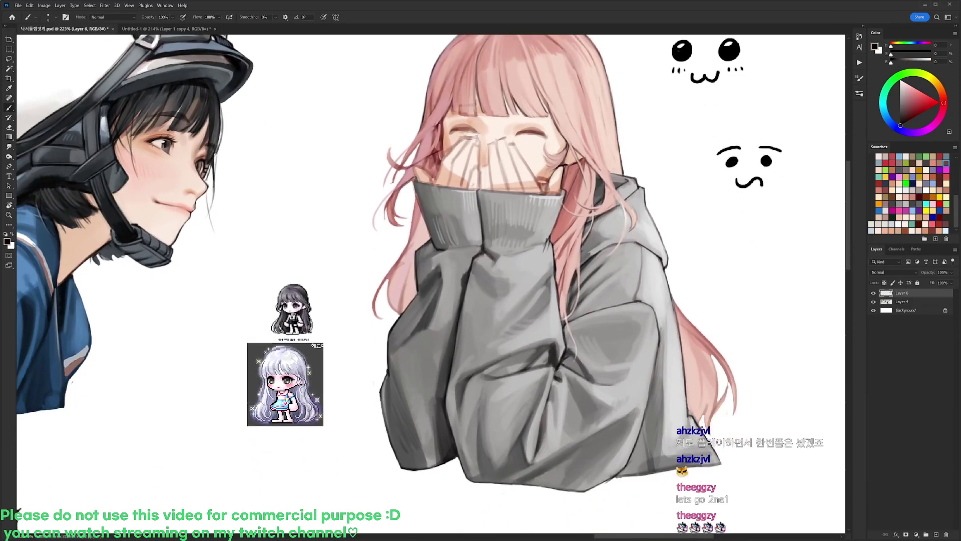
{"action": "mouse_move", "coordinate": [456, 127]}
{"action": "left_mouse_down"}
{"action": "mouse_move", "coordinate": [469, 126]}
{"action": "mouse_move", "coordinate": [420, 176]}
{"action": "left_mouse_up"}
{"action": "left_click", "coordinate": [439, 128], "text": "alt"}
{"action": "mouse_move", "coordinate": [421, 176]}
{"action": "left_mouse_down"}
{"action": "mouse_move", "coordinate": [440, 160]}
{"action": "mouse_move", "coordinate": [417, 173]}
{"action": "left_mouse_up"}
{"action": "left_click", "coordinate": [420, 155], "text": "alt"}
- Rotate the canvas and paint the strands just above the sleeve cuff with sampled light pinks
{"action": "key", "text": "r"}
{"action": "mouse_move", "coordinate": [466, 270]}
{"action": "left_mouse_down"}
{"action": "mouse_move", "coordinate": [471, 295]}
{"action": "mouse_move", "coordinate": [460, 310]}
{"action": "left_mouse_up"}
{"action": "left_click", "coordinate": [527, 218], "text": "alt"}
{"action": "mouse_move", "coordinate": [532, 222]}
{"action": "left_mouse_down"}
{"action": "mouse_move", "coordinate": [543, 227]}
{"action": "mouse_move", "coordinate": [431, 54]}
{"action": "mouse_move", "coordinate": [404, 56]}
{"action": "left_mouse_up"}
{"action": "key", "text": "r"}
{"action": "left_click", "coordinate": [434, 166], "text": "alt"}
{"action": "left_click_drag", "start_coordinate": [433, 162], "coordinate": [414, 175]}
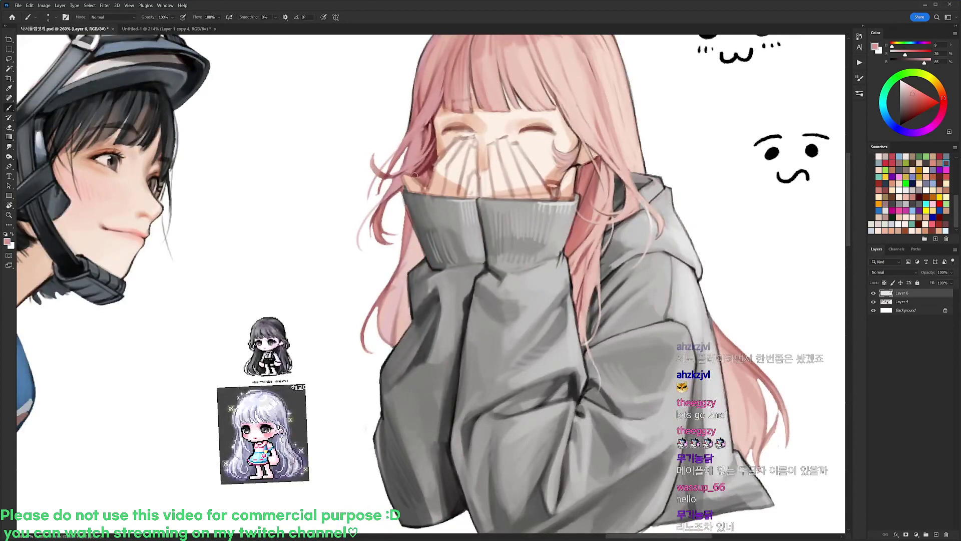
{"action": "left_click", "coordinate": [433, 157], "text": "alt"}
{"action": "left_click", "coordinate": [401, 178], "text": "alt"}
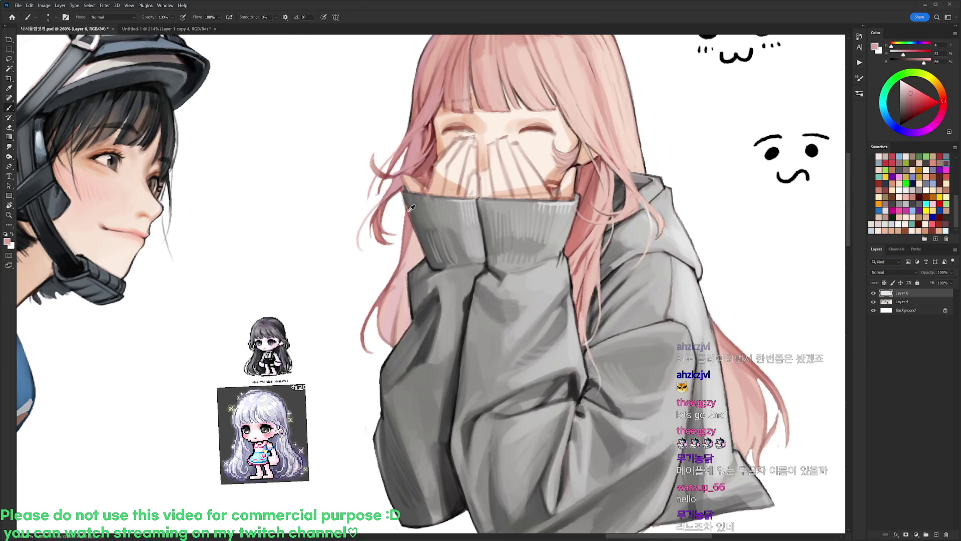
- Clean the lower lock beside the sleeve with the Eraser and extend its outer strands with sampled muted pink
{"action": "key", "text": "d"}
{"action": "key", "text": "e"}
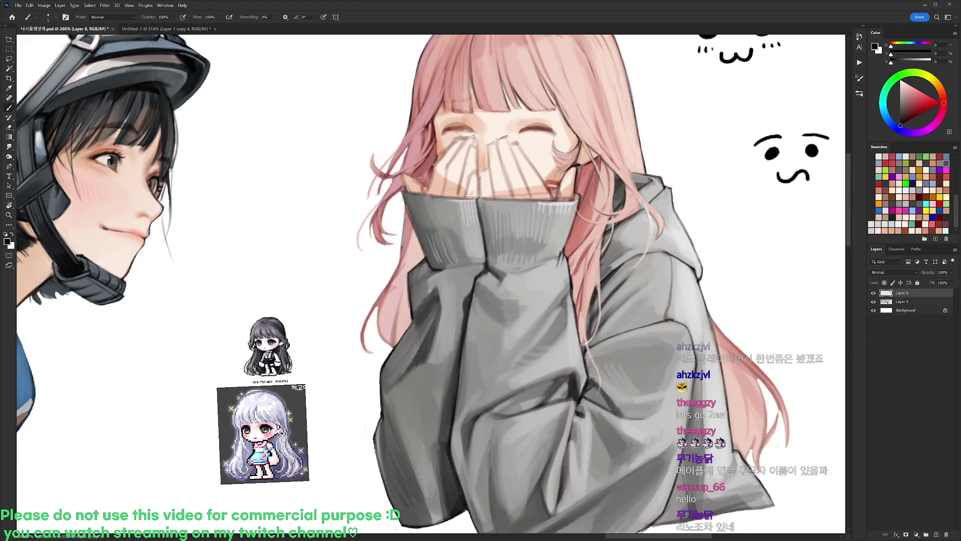
{"action": "left_click_drag", "start_coordinate": [401, 254], "coordinate": [407, 168]}
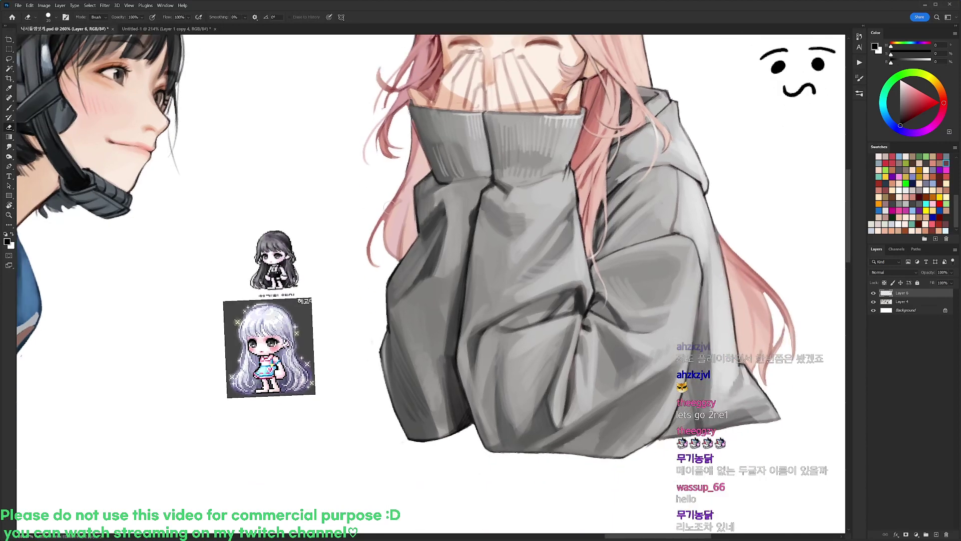
{"action": "mouse_move", "coordinate": [388, 207]}
{"action": "left_mouse_down"}
{"action": "mouse_move", "coordinate": [381, 234]}
{"action": "mouse_move", "coordinate": [402, 259]}
{"action": "mouse_move", "coordinate": [402, 239]}
{"action": "left_mouse_up"}
{"action": "key", "text": "b"}
{"action": "left_click", "coordinate": [401, 224], "text": "alt"}
{"action": "left_click", "coordinate": [405, 225], "text": "alt"}
{"action": "left_click", "coordinate": [404, 194], "text": "alt"}
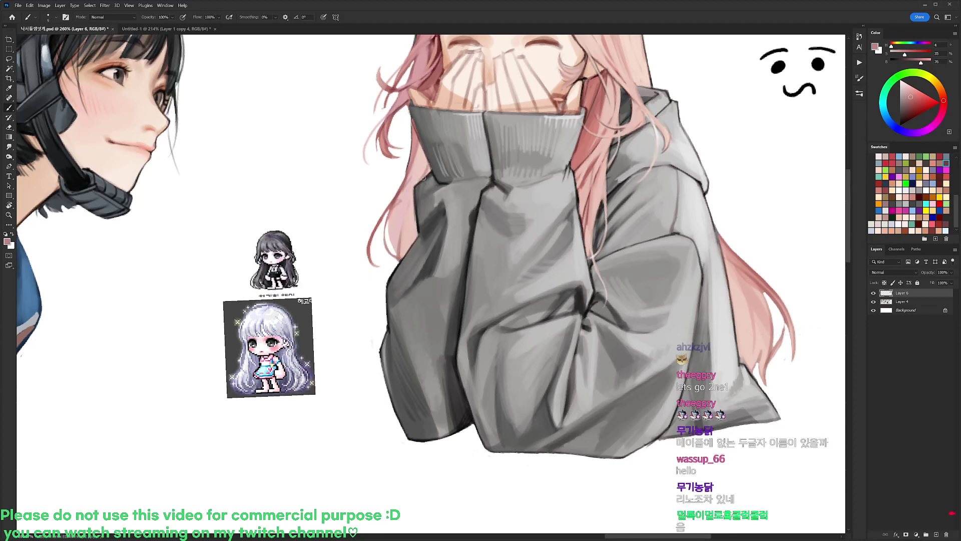
{"action": "left_click_drag", "start_coordinate": [379, 218], "coordinate": [368, 259]}
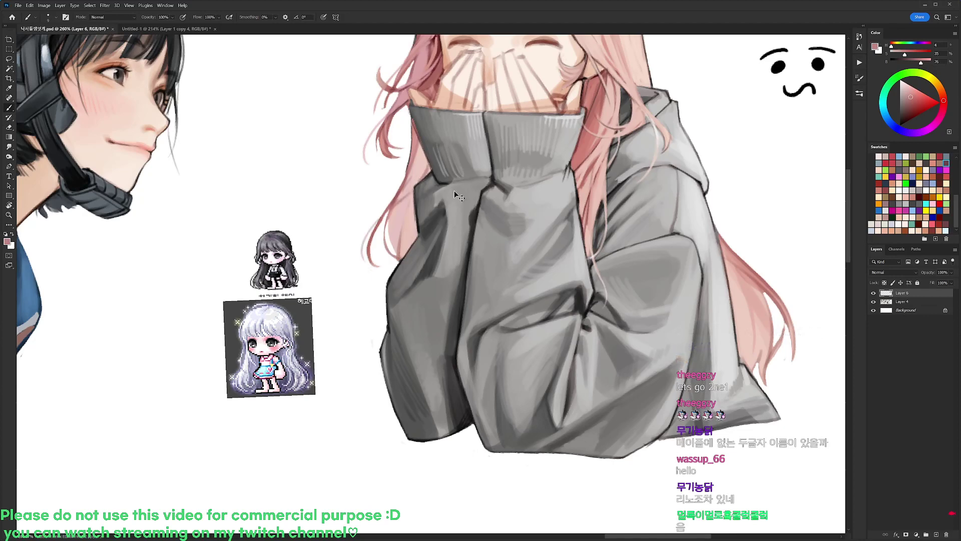
- Straighten the canvas and touch up the lock beside the cheek with the Eraser and sampled darker pink
{"action": "key", "text": "r"}
{"action": "left_click_drag", "start_coordinate": [462, 182], "coordinate": [425, 181]}
{"action": "key", "text": "e"}
{"action": "scroll", "coordinate": [432, 145], "scroll_direction": "up", "scroll_amount": 3}
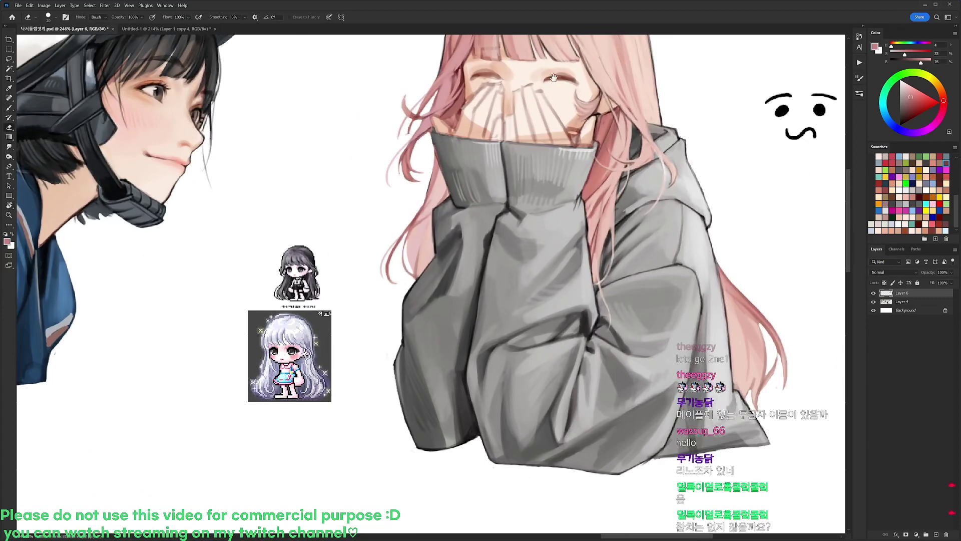
{"action": "left_click_drag", "start_coordinate": [554, 78], "coordinate": [533, 142]}
{"action": "key", "text": "b"}
{"action": "left_click", "coordinate": [416, 177], "text": "alt"}
{"action": "left_click_drag", "start_coordinate": [431, 162], "coordinate": [417, 182]}
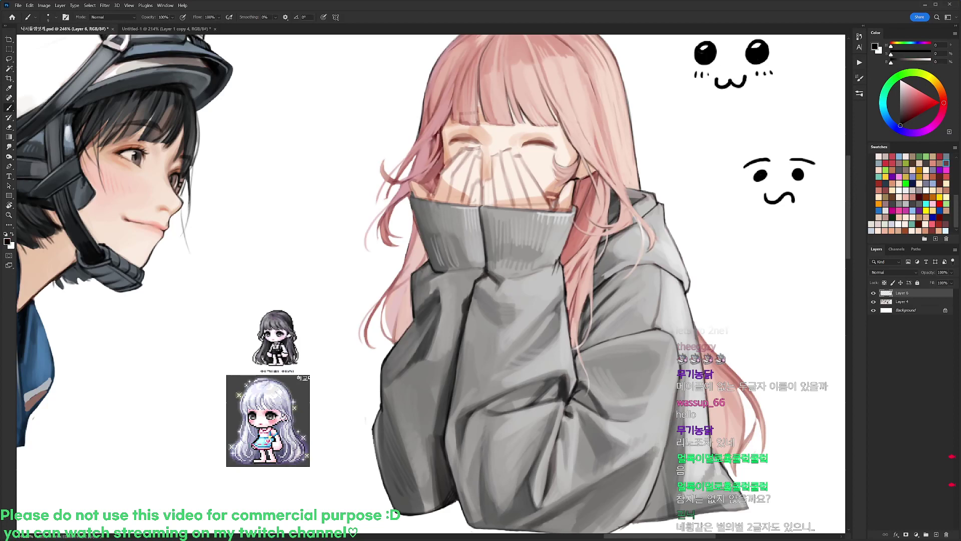
{"action": "left_click", "coordinate": [440, 161], "text": "alt"}
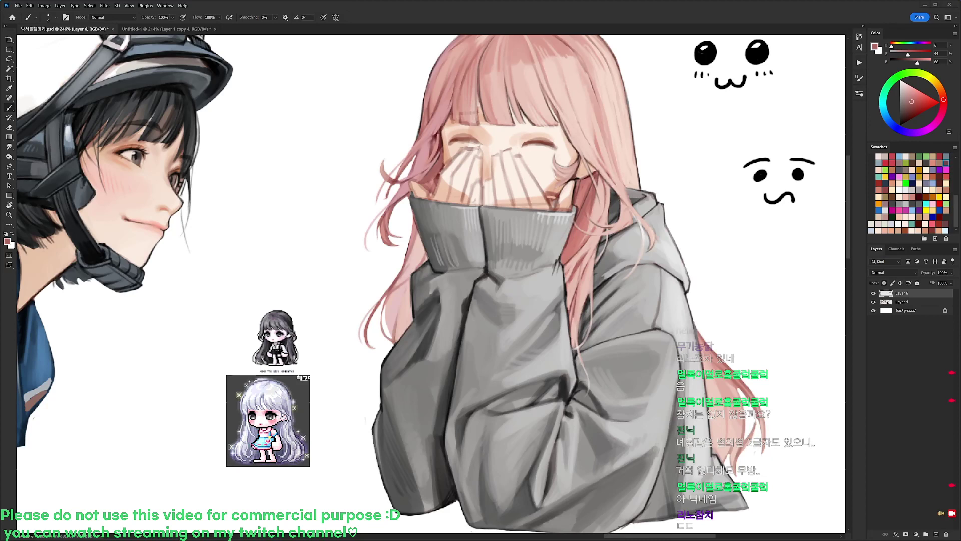
{"action": "left_click", "coordinate": [443, 147], "text": "alt"}
{"action": "key", "text": "d"}
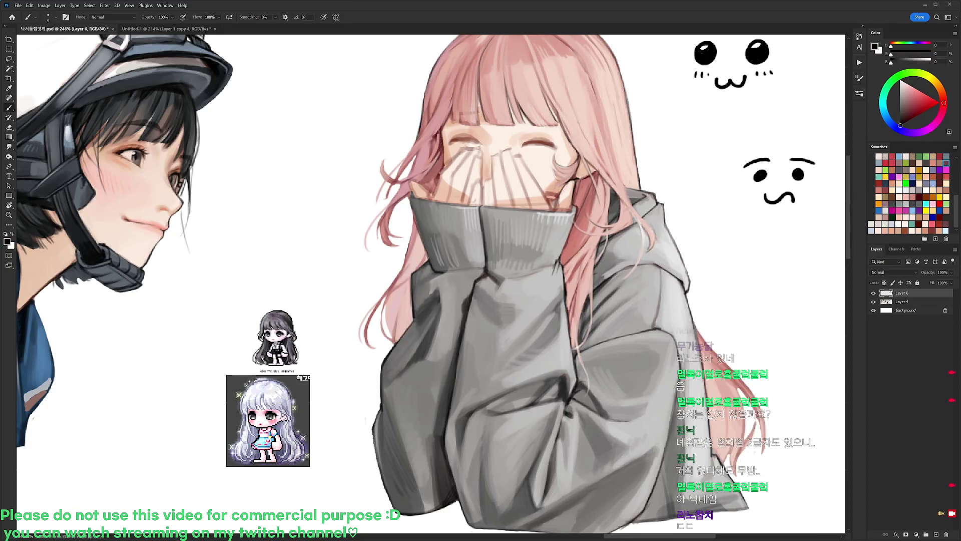
- Choose another brush, even out the skin around the closed eyes with sampled skin tones and add peach shading beneath one eye
{"action": "right_click", "coordinate": [576, 127]}
{"action": "left_click", "coordinate": [610, 192]}
{"action": "left_click", "coordinate": [522, 135], "text": "alt"}
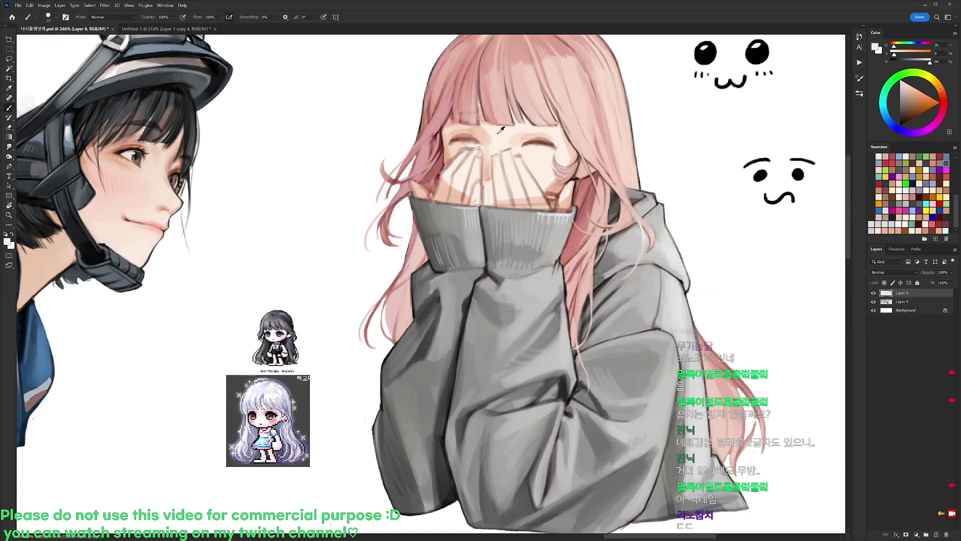
{"action": "key", "text": "d"}
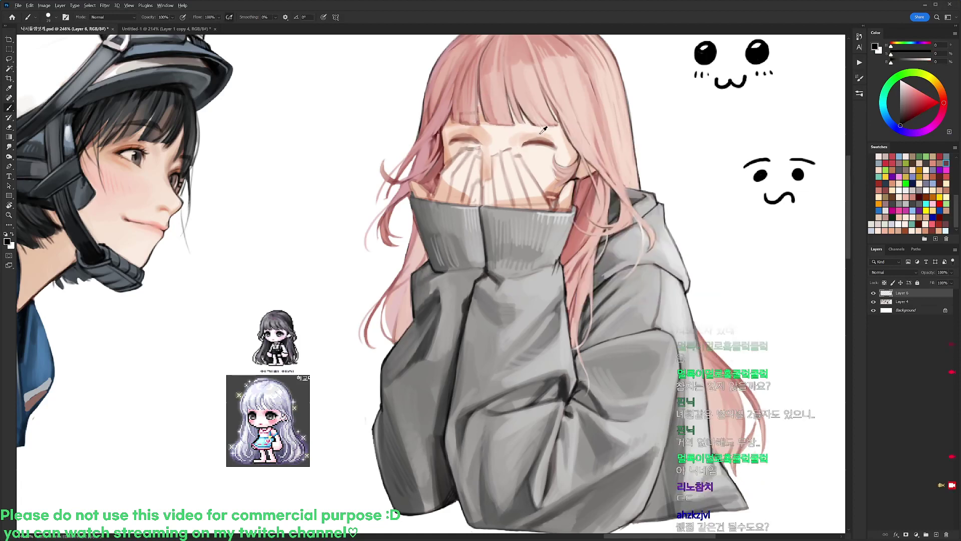
{"action": "left_click", "coordinate": [504, 139], "text": "alt"}
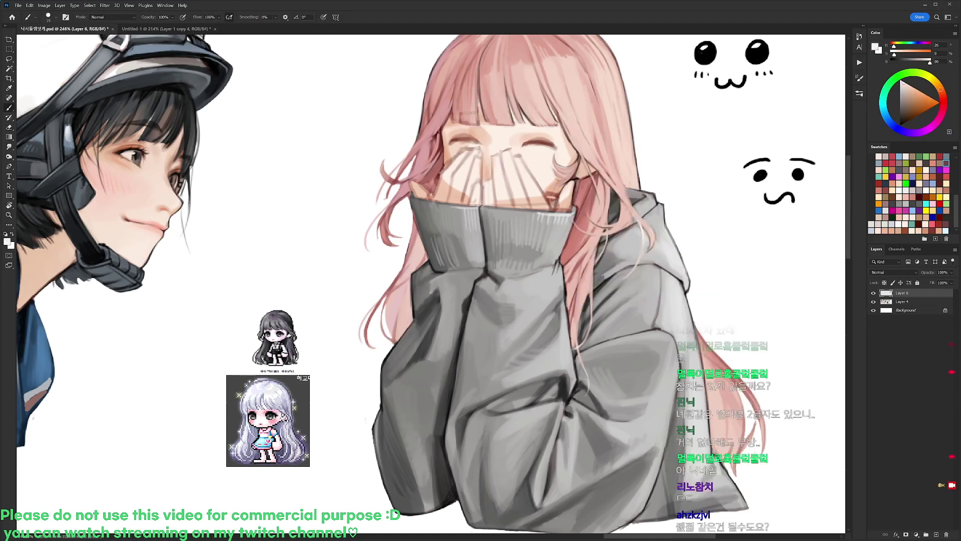
{"action": "left_click", "coordinate": [479, 131], "text": "alt"}
{"action": "left_click", "coordinate": [885, 231]}
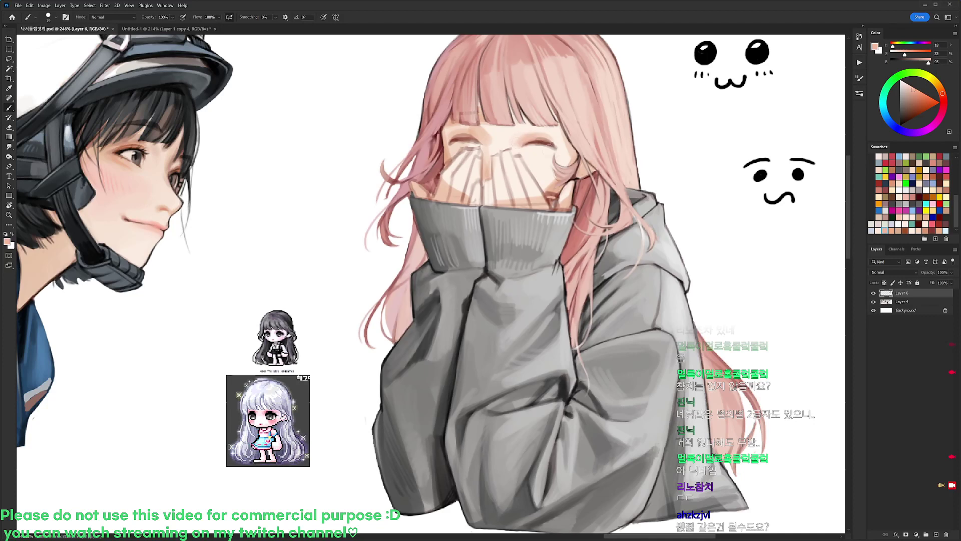
{"action": "left_click_drag", "start_coordinate": [526, 150], "coordinate": [535, 150]}
- Refine the closed eye's lid using a 20 px brush with black and a sampled skin tone
{"action": "key", "text": "d"}
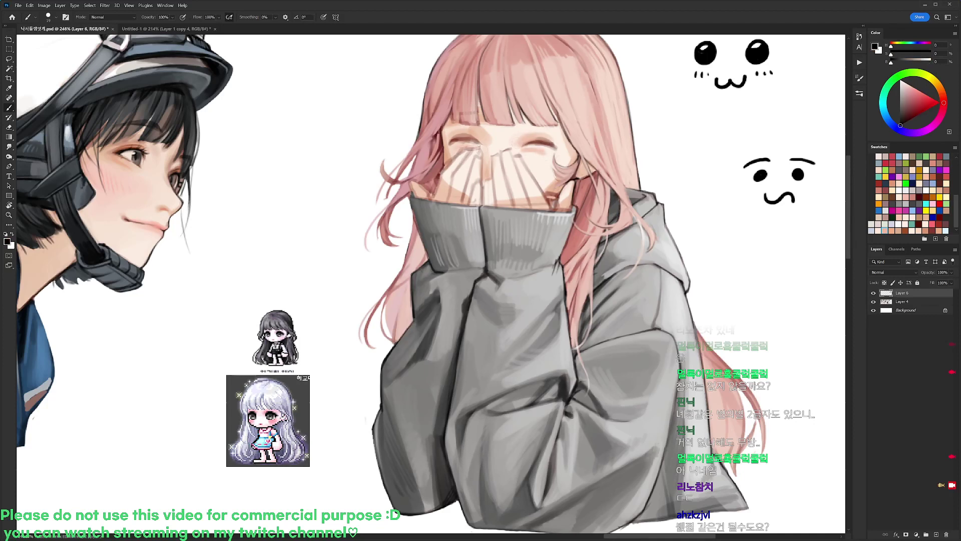
{"action": "right_click", "coordinate": [580, 129]}
{"action": "left_click", "coordinate": [633, 193]}
{"action": "left_click", "coordinate": [537, 137], "text": "alt"}
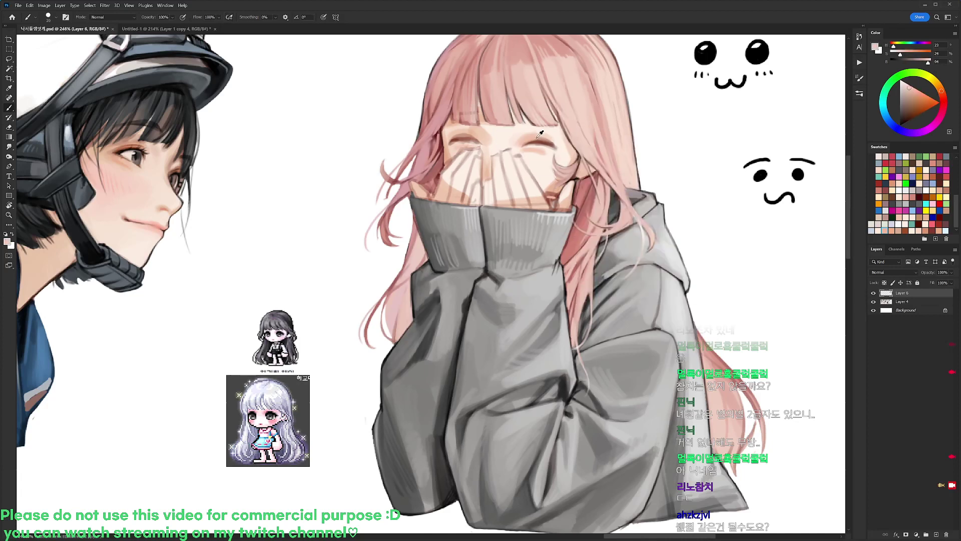
{"action": "key", "text": "d"}
- Paint a salmon-pink blush over the fingertips and the outer hand edge with the 44 px brush
{"action": "right_click", "coordinate": [526, 172]}
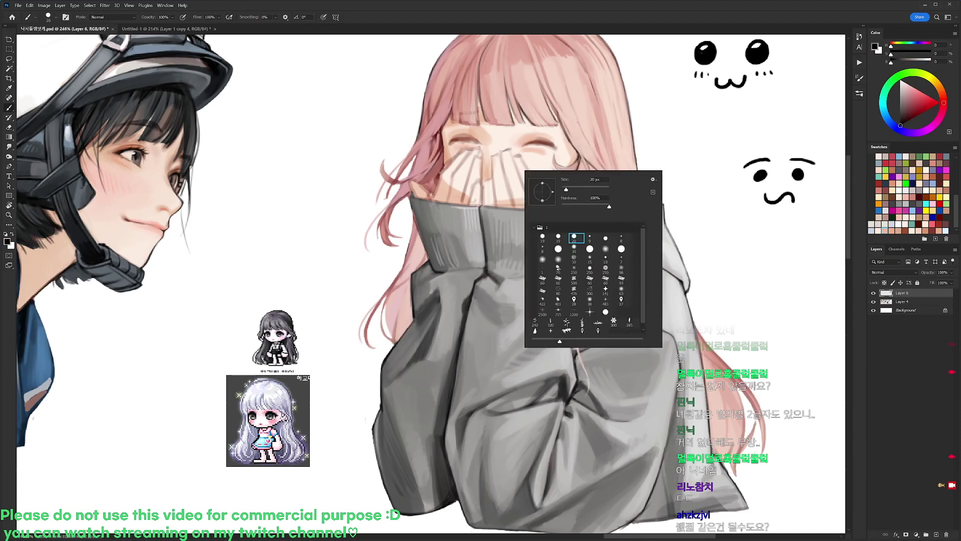
{"action": "left_click", "coordinate": [560, 237]}
{"action": "left_click", "coordinate": [544, 150], "text": "alt"}
{"action": "left_click", "coordinate": [540, 149], "text": "alt"}
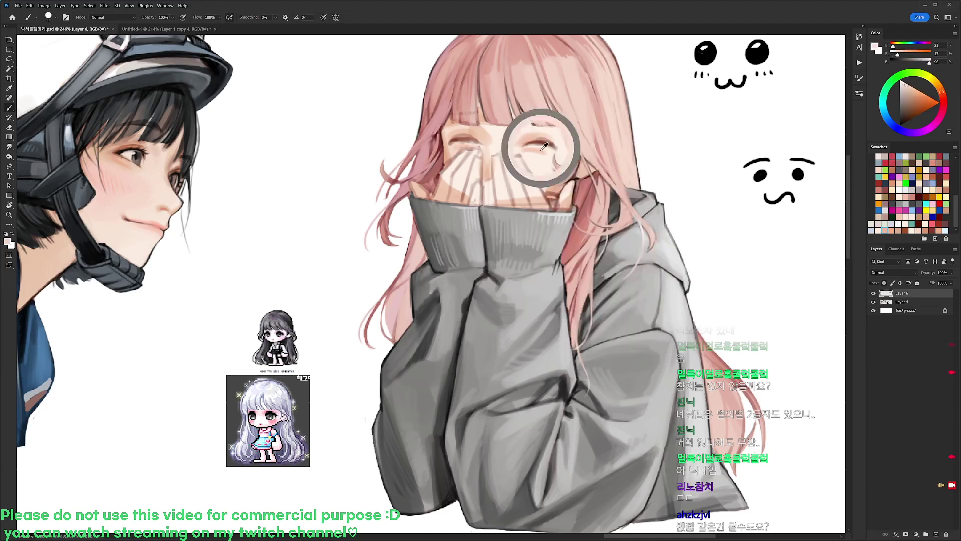
{"action": "left_click", "coordinate": [941, 97]}
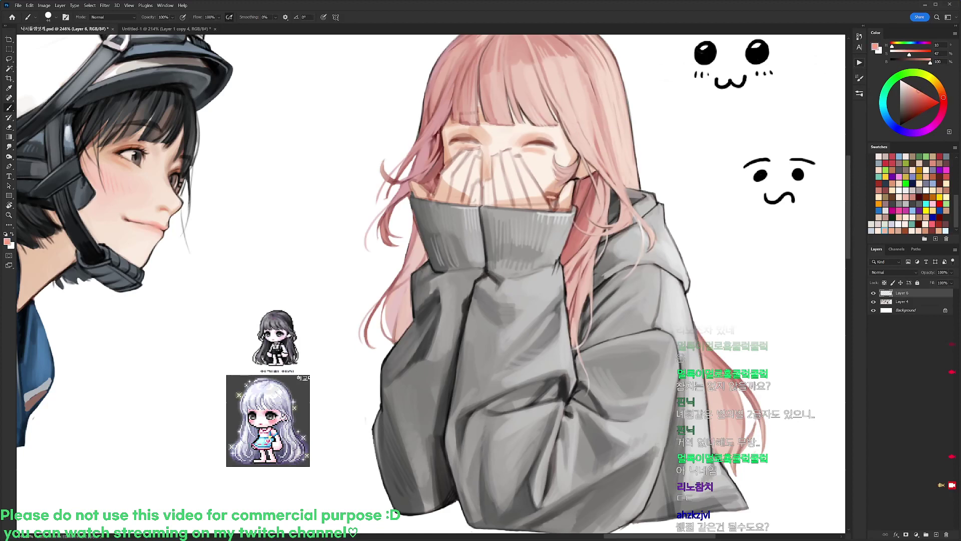
{"action": "left_click_drag", "start_coordinate": [509, 155], "coordinate": [505, 157]}
{"action": "left_click_drag", "start_coordinate": [572, 179], "coordinate": [566, 191]}
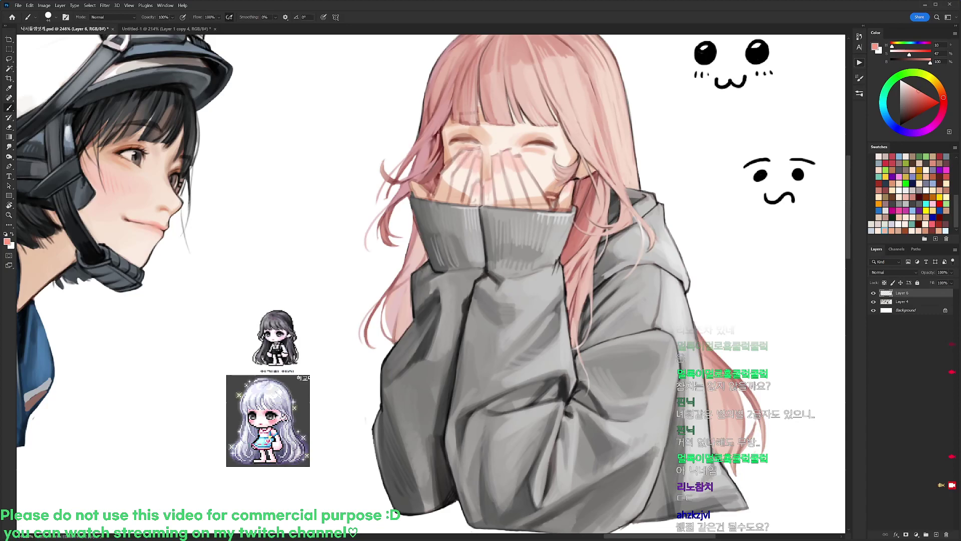
- Choose a thin brush and start outlining the outermost fingertip below the eye in black, correcting it with sampled skin tones
{"action": "scroll", "coordinate": [547, 144], "scroll_direction": "up", "scroll_amount": 3}
{"action": "key", "text": "d"}
{"action": "right_click", "coordinate": [536, 134]}
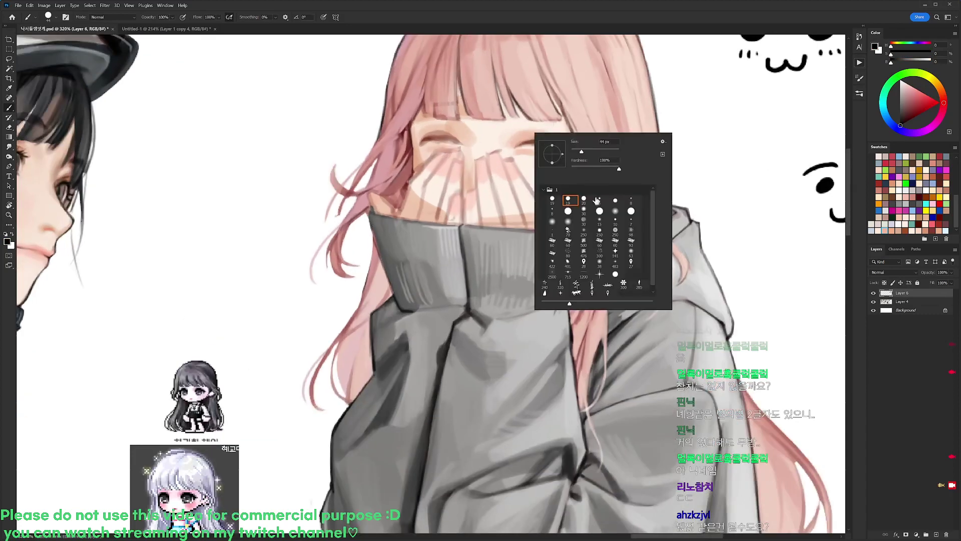
{"action": "left_click", "coordinate": [515, 161], "text": "alt"}
{"action": "left_click", "coordinate": [521, 184], "text": "alt"}
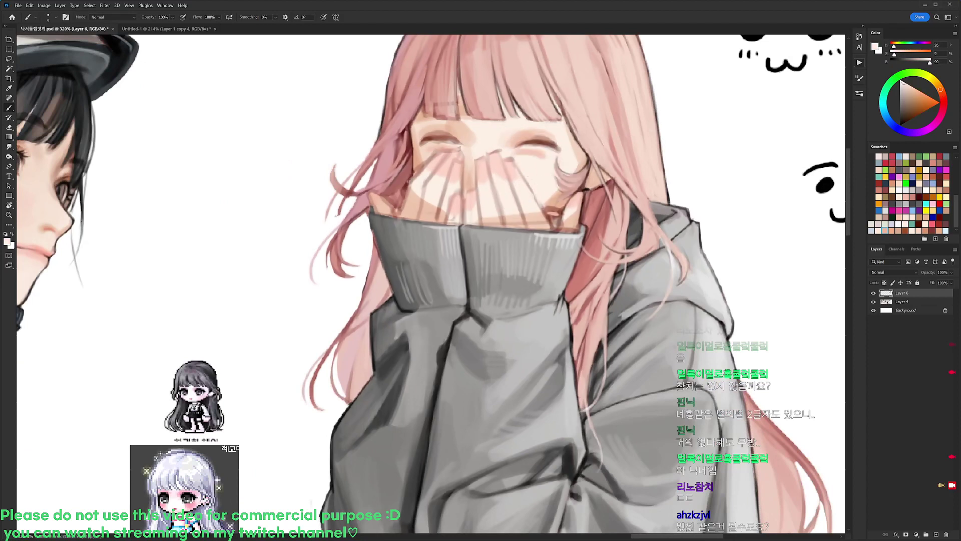
{"action": "key", "text": "d"}
{"action": "left_click", "coordinate": [511, 166], "text": "alt"}
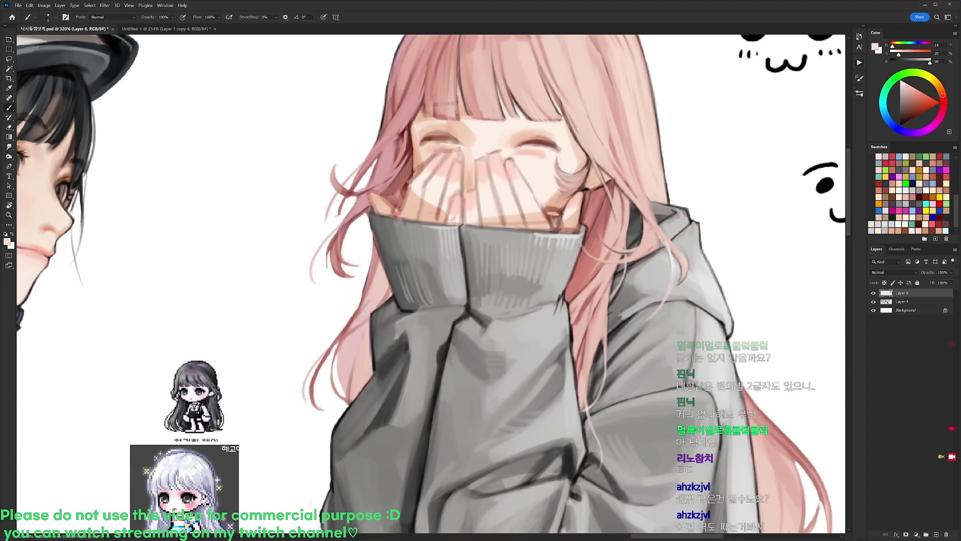
{"action": "key", "text": "d"}
{"action": "left_click_drag", "start_coordinate": [506, 163], "coordinate": [521, 173]}
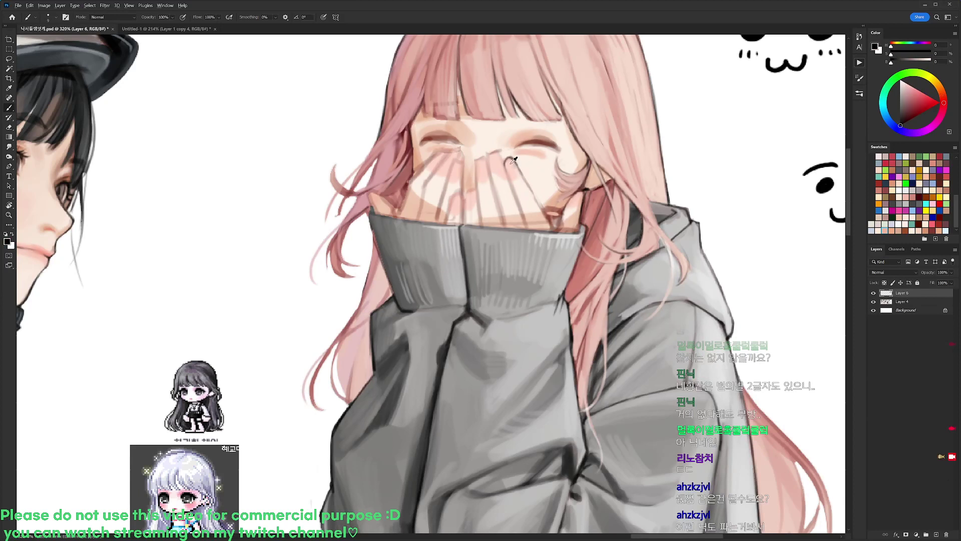
- Refine the outer finger's contour down toward the cuff with black and sampled skin colors
{"action": "left_click", "coordinate": [512, 166], "text": "alt"}
{"action": "left_click", "coordinate": [534, 188], "text": "alt"}
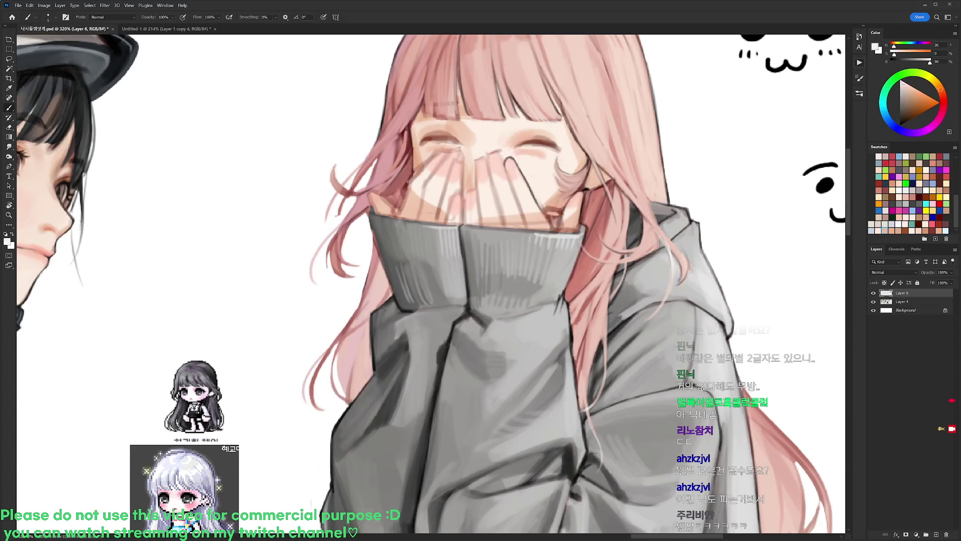
{"action": "left_click_drag", "start_coordinate": [531, 179], "coordinate": [523, 152]}
{"action": "key", "text": "d"}
{"action": "left_click", "coordinate": [510, 165], "text": "alt"}
{"action": "key", "text": "d"}
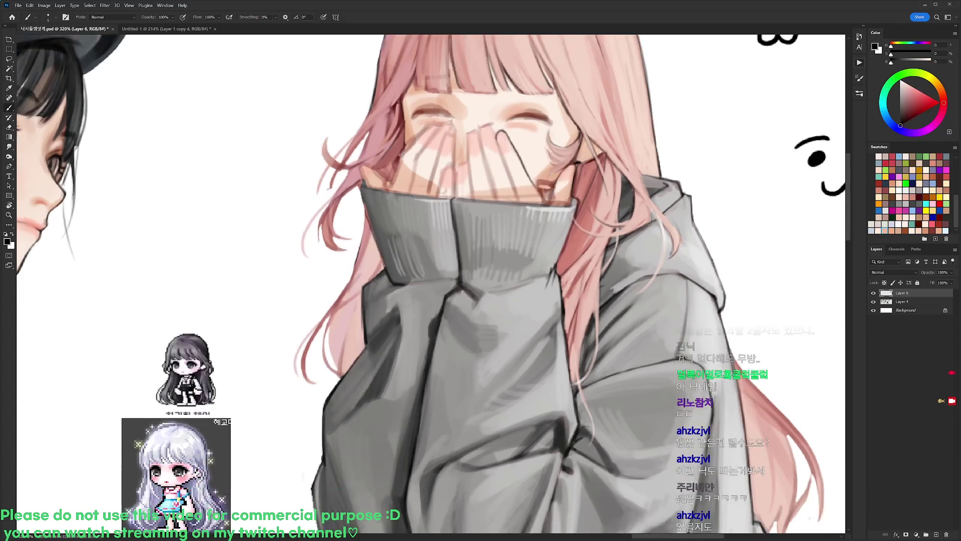
- Draw the black contour between the outer fingers and outline the neighboring fingertip, sampling skin tone for cleanup
{"action": "left_click_drag", "start_coordinate": [496, 136], "coordinate": [513, 185]}
{"action": "left_click", "coordinate": [517, 180], "text": "alt"}
{"action": "key", "text": "d"}
{"action": "mouse_move", "coordinate": [481, 140]}
{"action": "left_mouse_down"}
{"action": "mouse_move", "coordinate": [486, 159]}
{"action": "mouse_move", "coordinate": [494, 133]}
{"action": "mouse_move", "coordinate": [498, 147]}
{"action": "left_mouse_up"}
{"action": "left_click", "coordinate": [503, 158], "text": "alt"}
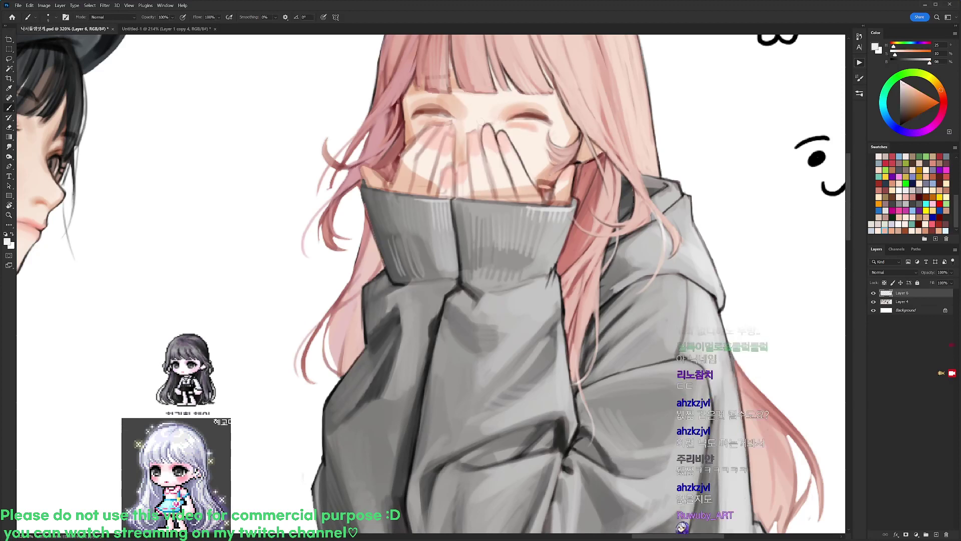
- Define the inner side of the second finger with black and touch up its edges with sampled pink and skin tones
{"action": "left_click", "coordinate": [465, 128], "text": "alt"}
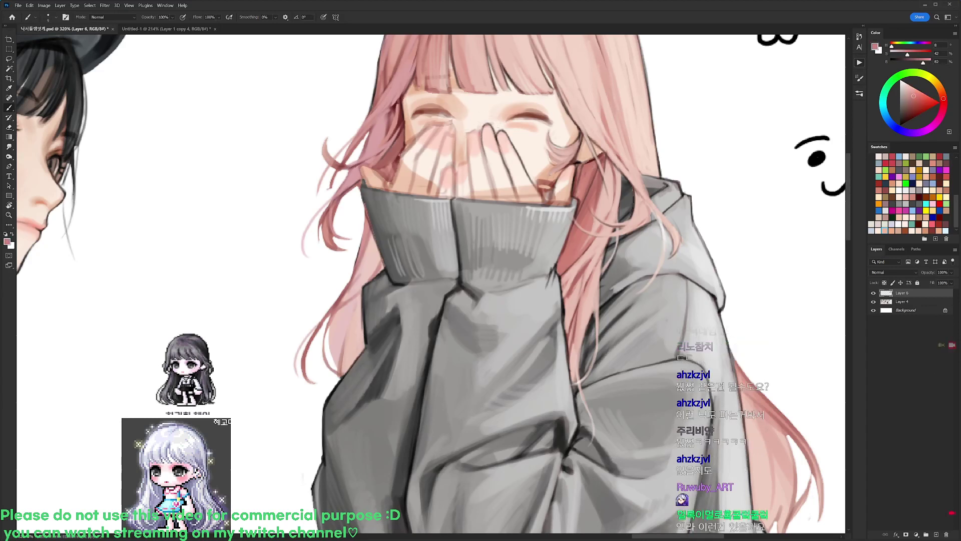
{"action": "key", "text": "d"}
{"action": "left_click_drag", "start_coordinate": [482, 126], "coordinate": [483, 148]}
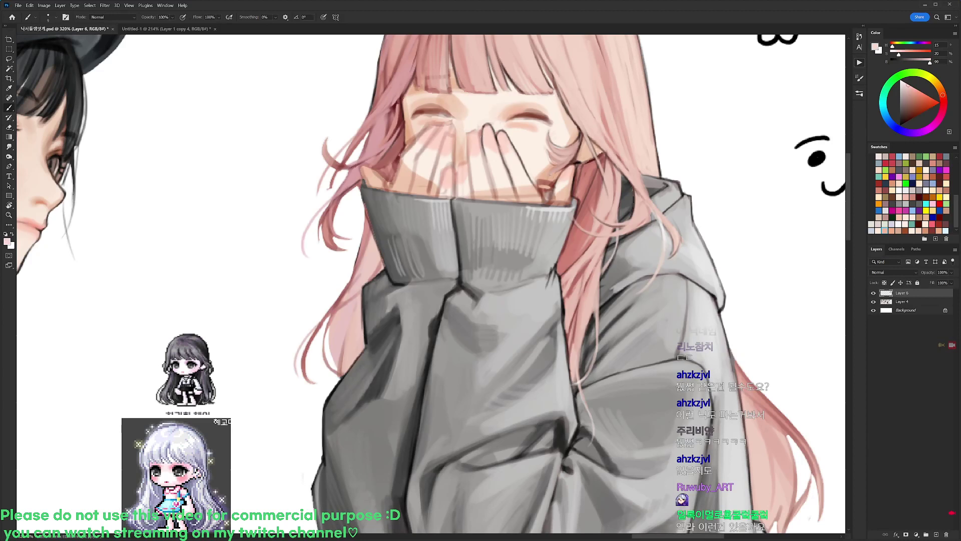
{"action": "left_click", "coordinate": [482, 171], "text": "alt"}
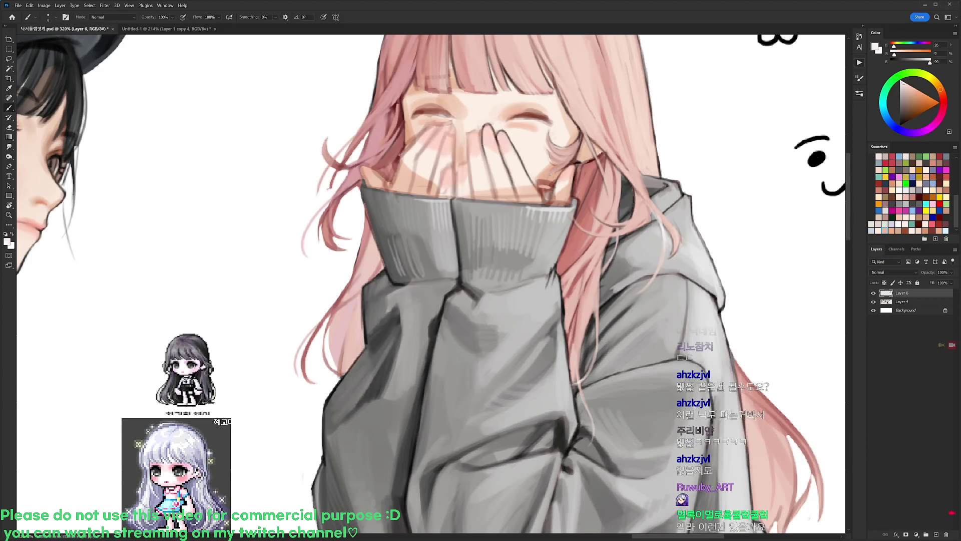
{"action": "left_click", "coordinate": [506, 192], "text": "alt"}
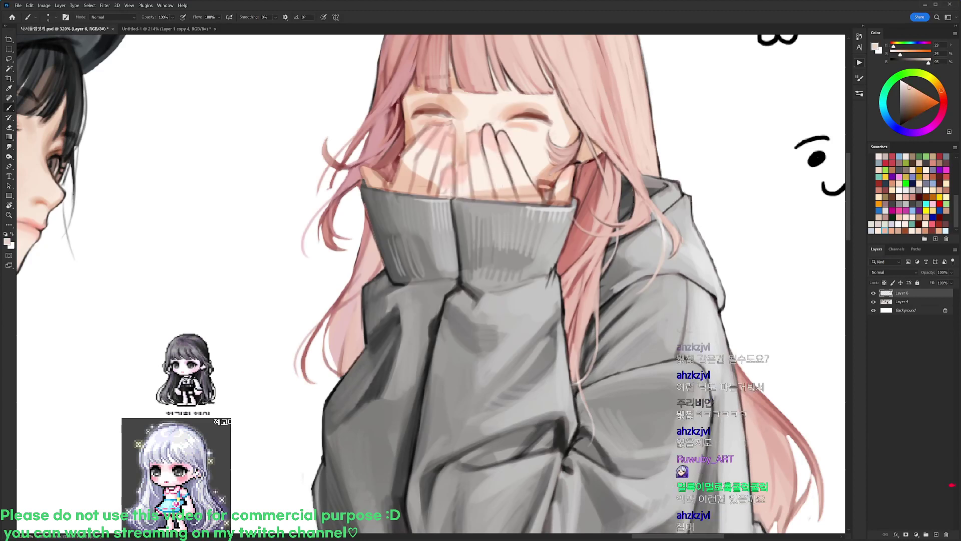
- Shade the lower fingers near the cuff using larger brush presets with sampled skin and peach tones
{"action": "right_click", "coordinate": [510, 100]}
{"action": "left_click", "coordinate": [548, 195]}
{"action": "left_click", "coordinate": [504, 176], "text": "alt"}
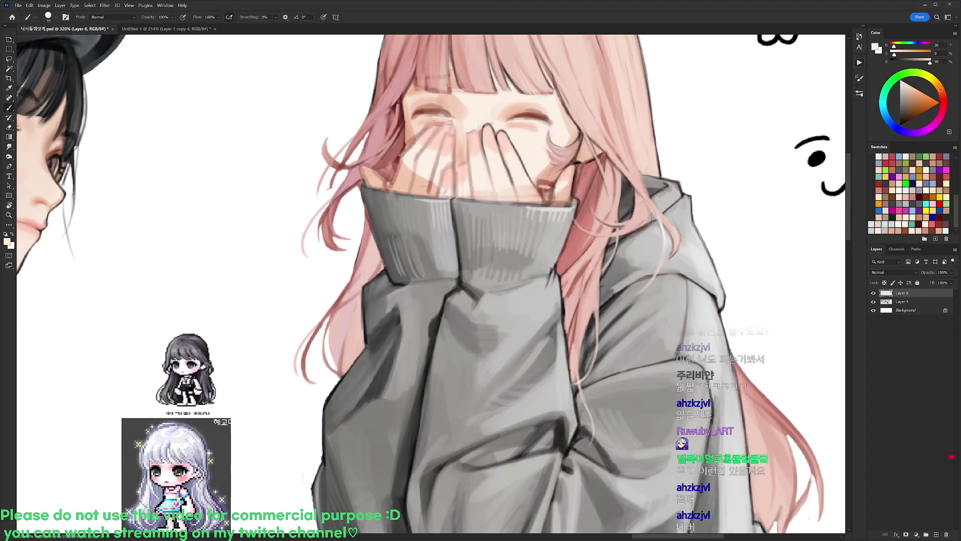
{"action": "right_click", "coordinate": [584, 147]}
{"action": "left_click", "coordinate": [633, 215]}
{"action": "left_click", "coordinate": [619, 214]}
{"action": "left_click", "coordinate": [501, 165], "text": "alt"}
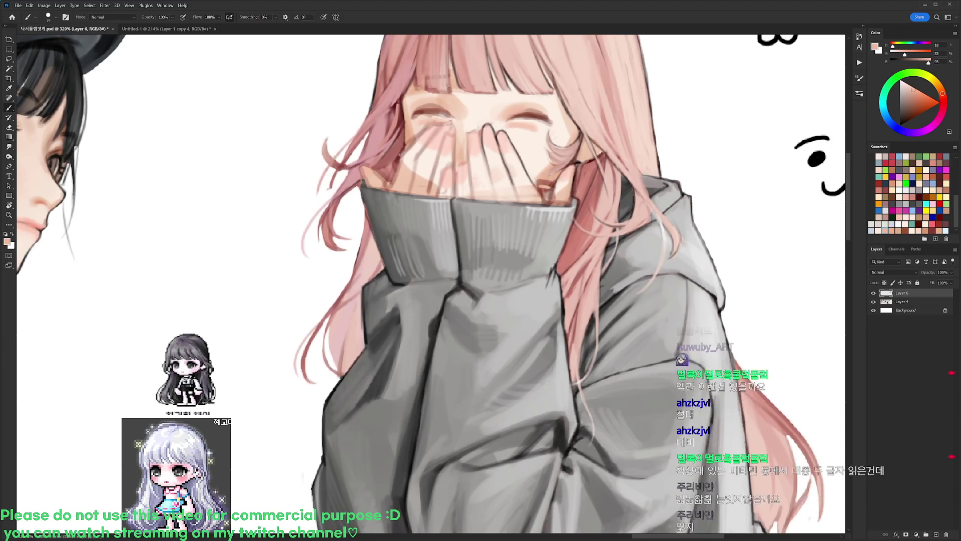
- Draw black contours down the neighboring middle fingers with the 9 px brush, cleaning up their edges with sampled pink skin tone
{"action": "key", "text": "d"}
{"action": "right_click", "coordinate": [543, 115]}
{"action": "left_click", "coordinate": [612, 187]}
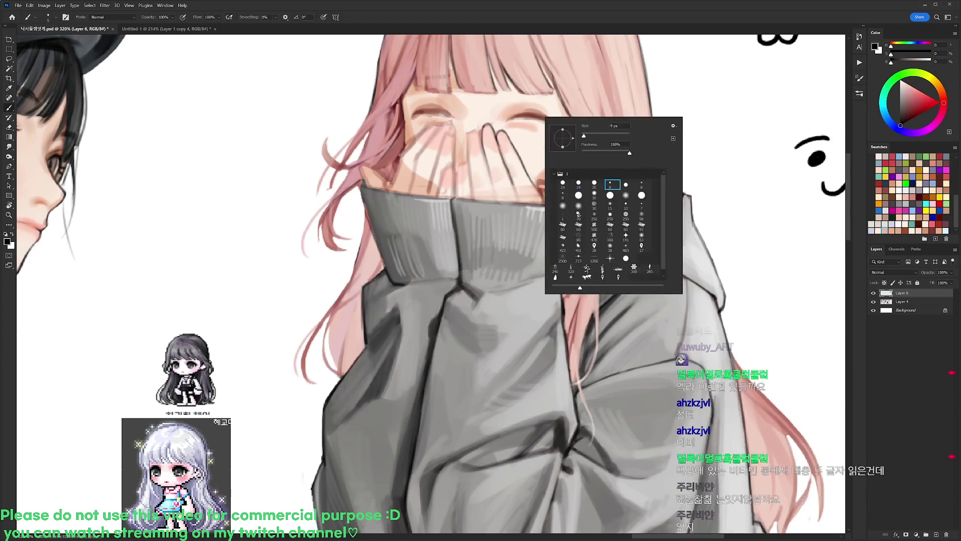
{"action": "key", "text": "Return"}
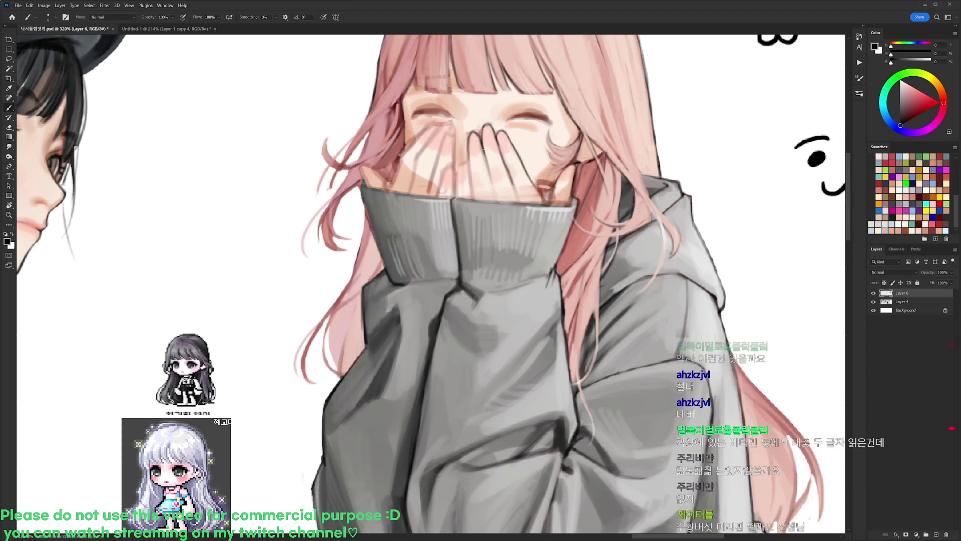
{"action": "left_click", "coordinate": [482, 144], "text": "alt"}
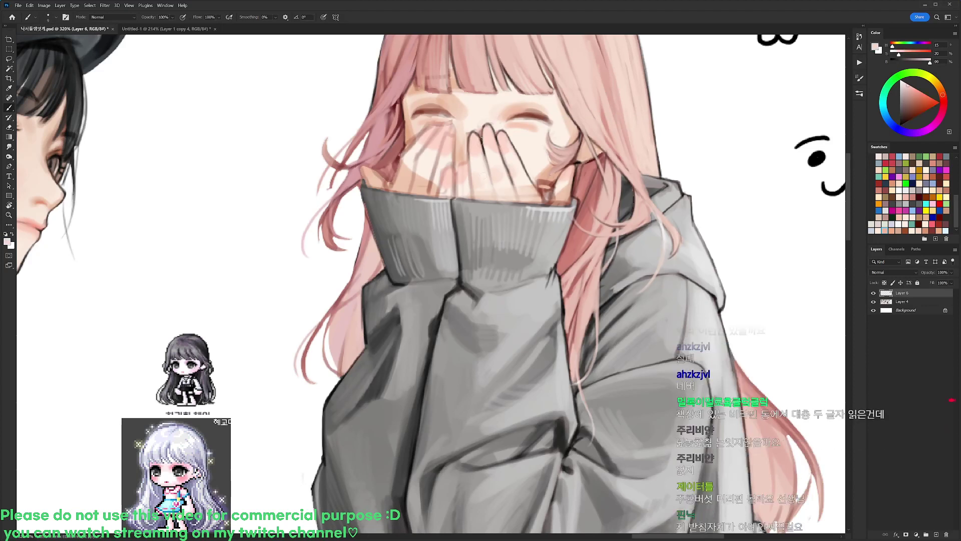
{"action": "key", "text": "d"}
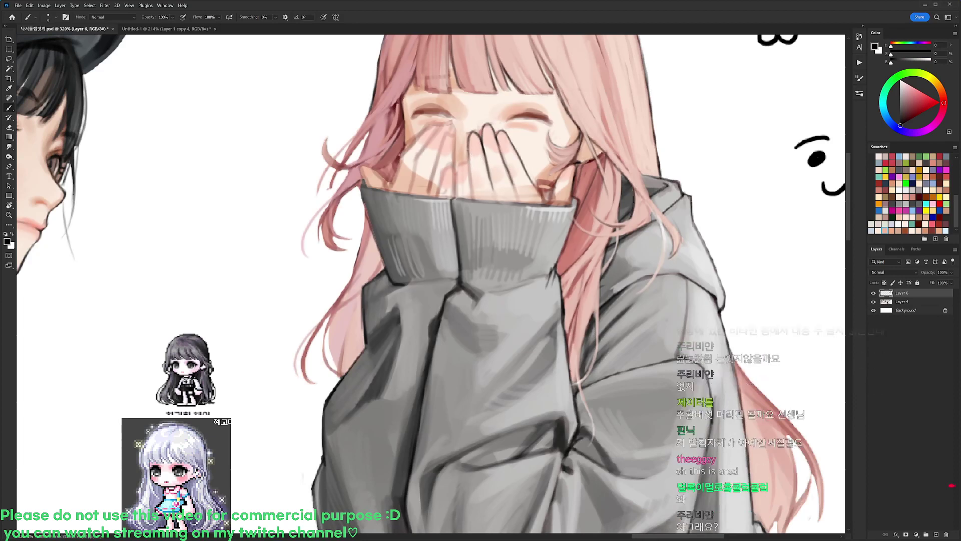
- Refine the black contour along the third finger's inner side, touching up its edge with sampled pale and pink skin tones
{"action": "left_click", "coordinate": [465, 130], "text": "alt"}
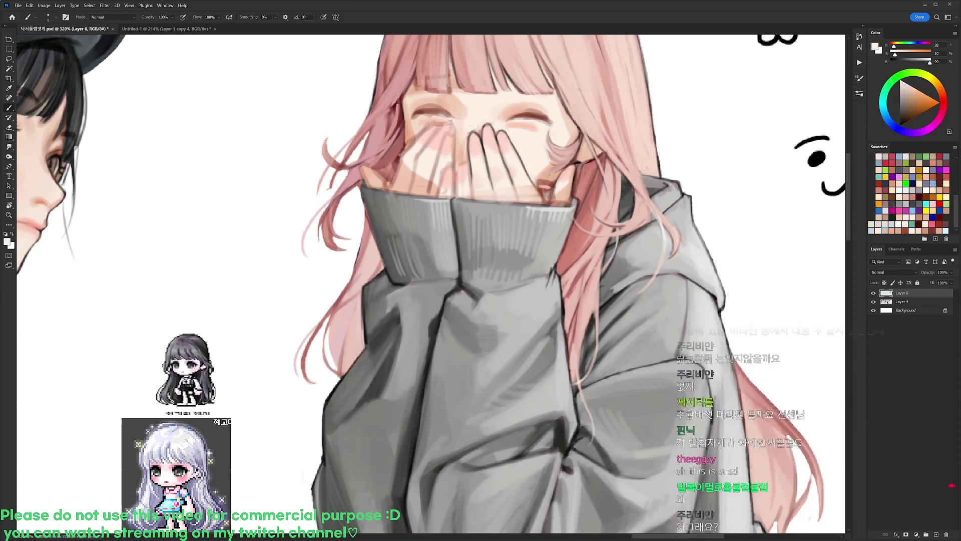
{"action": "key", "text": "d"}
{"action": "left_click_drag", "start_coordinate": [467, 150], "coordinate": [469, 172]}
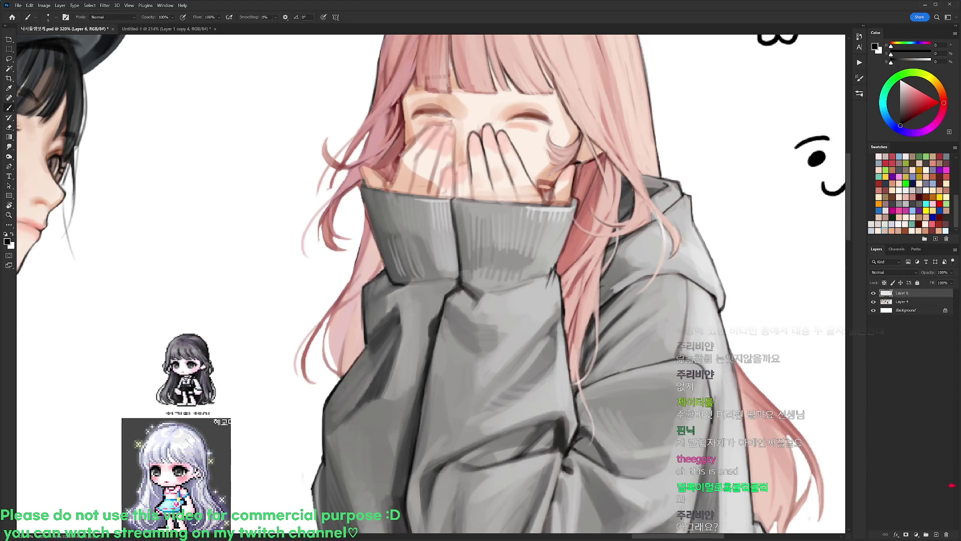
{"action": "left_click", "coordinate": [463, 171], "text": "alt"}
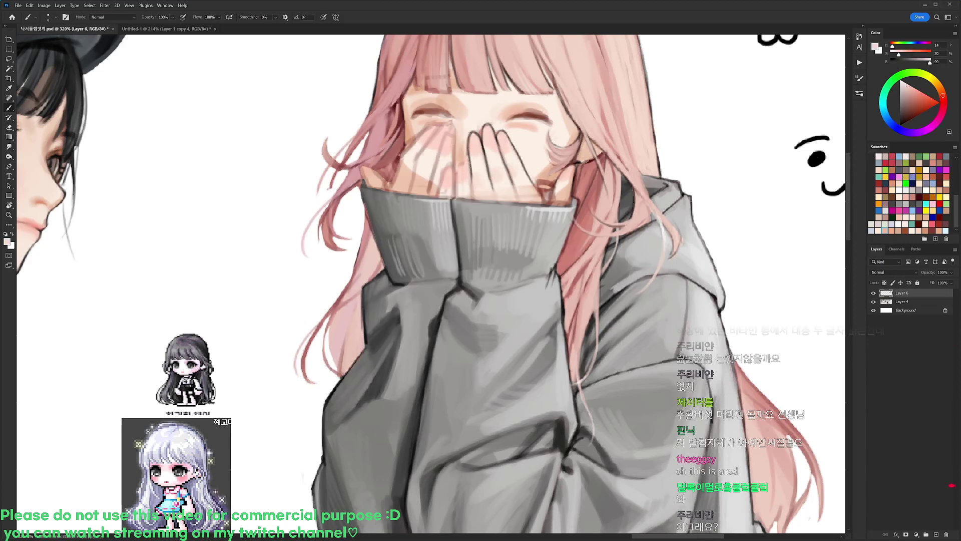
{"action": "left_click", "coordinate": [468, 185], "text": "alt"}
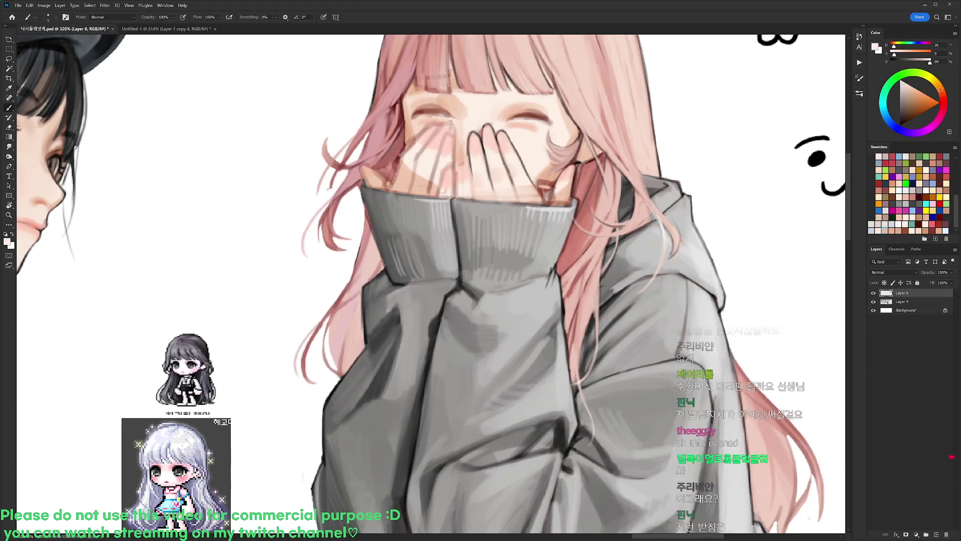
- Outline the little finger in black down to the cuff and clean its edge with sampled skin tones
{"action": "key", "text": "d"}
{"action": "mouse_move", "coordinate": [457, 198]}
{"action": "left_mouse_down"}
{"action": "mouse_move", "coordinate": [459, 164]}
{"action": "mouse_move", "coordinate": [457, 199]}
{"action": "mouse_move", "coordinate": [474, 201]}
{"action": "left_mouse_up"}
{"action": "left_click", "coordinate": [457, 168], "text": "alt"}
{"action": "left_click", "coordinate": [460, 173], "text": "alt"}
{"action": "left_click", "coordinate": [461, 182], "text": "alt"}
{"action": "key", "text": "d"}
{"action": "left_click", "coordinate": [456, 177], "text": "alt"}
{"action": "key", "text": "d"}
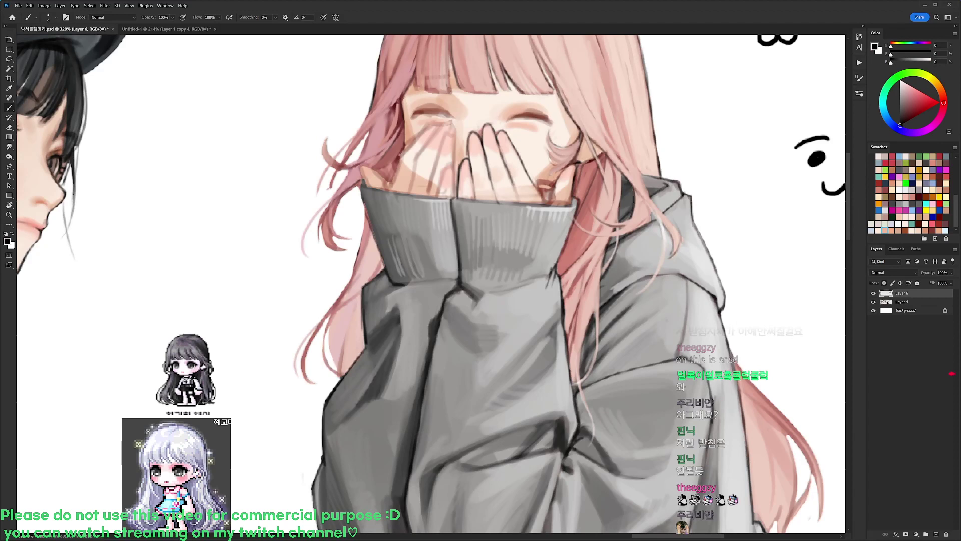
- Warm the lower finger lines with sampled reddish brown and paint sampled pink beside the little finger with a 20 px brush
{"action": "left_click", "coordinate": [545, 191], "text": "alt"}
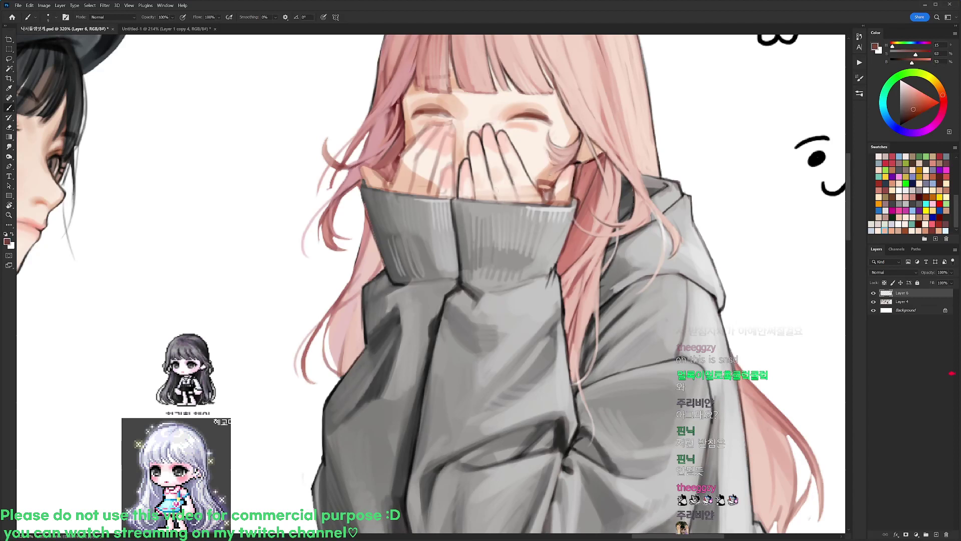
{"action": "mouse_move", "coordinate": [492, 186]}
{"action": "left_mouse_down"}
{"action": "mouse_move", "coordinate": [497, 202]}
{"action": "mouse_move", "coordinate": [520, 201]}
{"action": "mouse_move", "coordinate": [474, 200]}
{"action": "left_mouse_up"}
{"action": "key", "text": "d"}
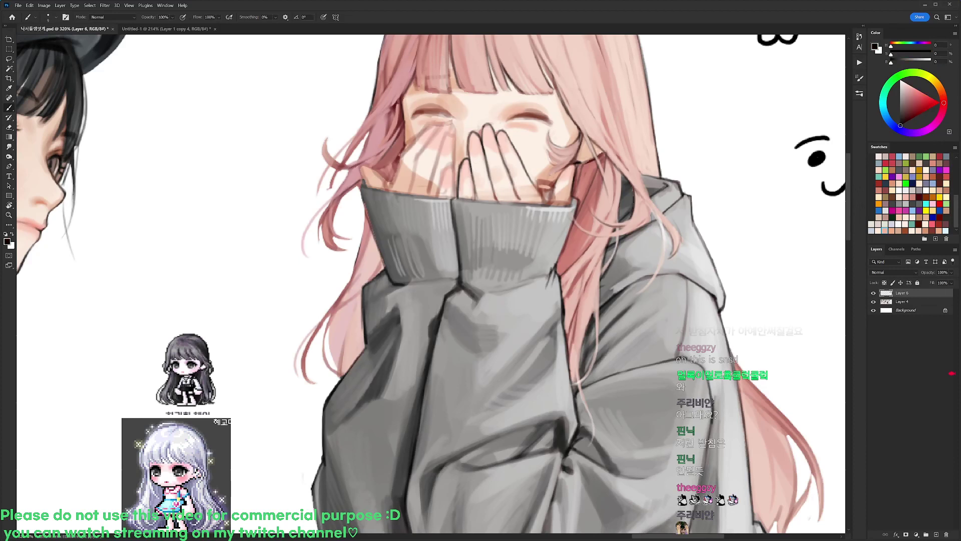
{"action": "left_click", "coordinate": [453, 188], "text": "alt"}
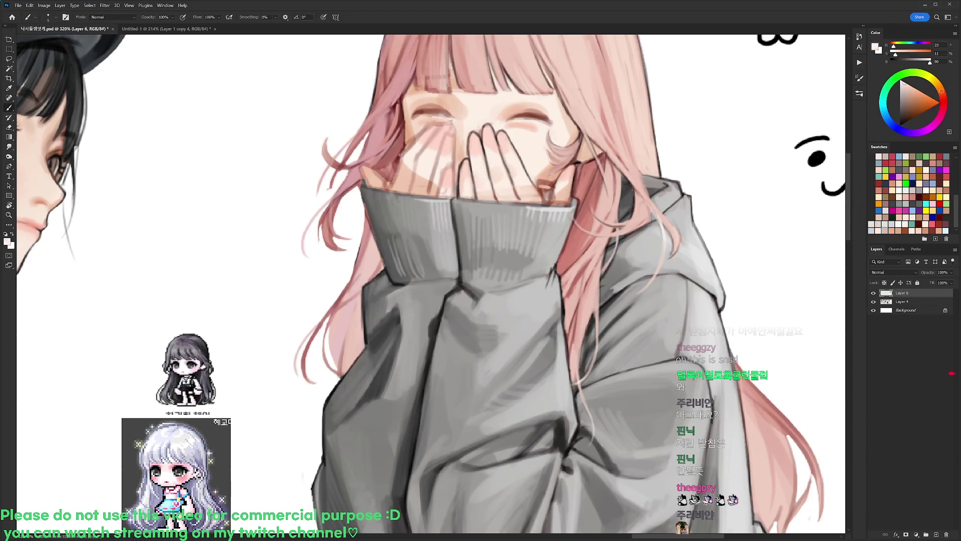
{"action": "right_click", "coordinate": [505, 125]}
{"action": "left_click", "coordinate": [561, 200]}
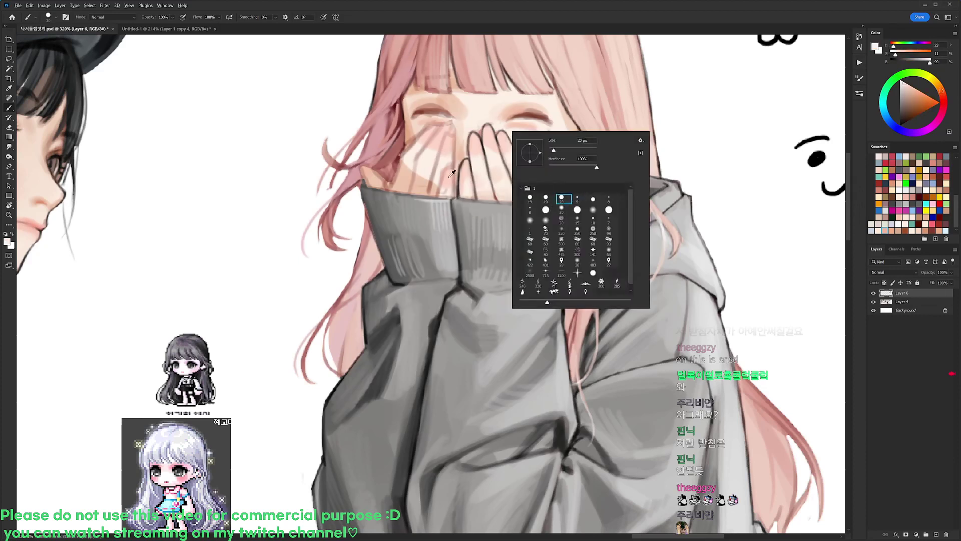
{"action": "left_click", "coordinate": [450, 173], "text": "alt"}
{"action": "left_click_drag", "start_coordinate": [452, 162], "coordinate": [454, 185]}
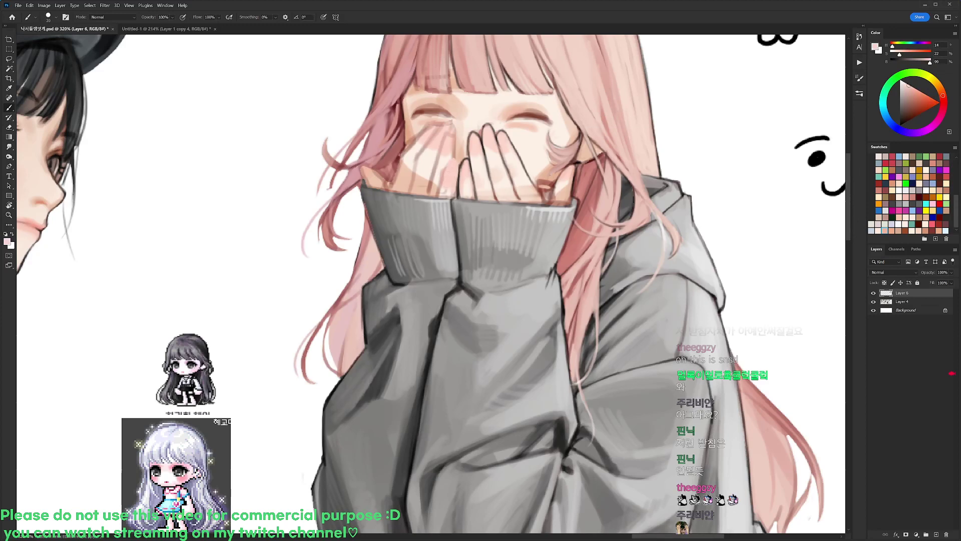
- Reinforce the little finger's contour in black with the 9 px brush, using sampled skin tone for cleanup between the hands
{"action": "key", "text": "d"}
{"action": "right_click", "coordinate": [493, 145]}
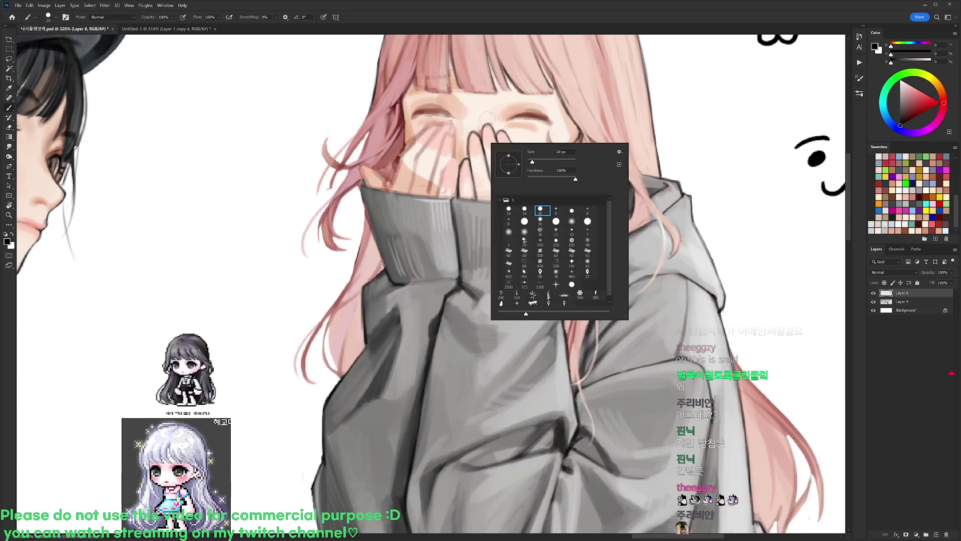
{"action": "left_click", "coordinate": [556, 210]}
{"action": "key", "text": "Return"}
{"action": "left_click_drag", "start_coordinate": [585, 125], "coordinate": [579, 125], "text": "ctrl"}
{"action": "left_click_drag", "start_coordinate": [717, 182], "coordinate": [625, 268]}
{"action": "mouse_move", "coordinate": [582, 139]}
{"action": "left_mouse_down"}
{"action": "mouse_move", "coordinate": [609, 164]}
{"action": "mouse_move", "coordinate": [595, 187]}
{"action": "mouse_move", "coordinate": [612, 170]}
{"action": "mouse_move", "coordinate": [558, 148]}
{"action": "mouse_move", "coordinate": [566, 156]}
{"action": "mouse_move", "coordinate": [538, 182]}
{"action": "left_mouse_up"}
{"action": "left_click", "coordinate": [496, 100], "text": "alt"}
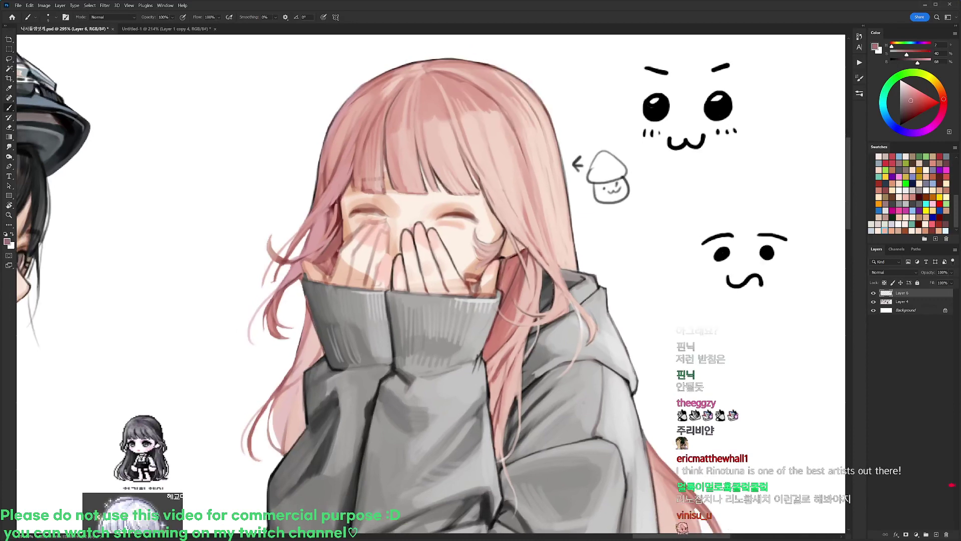
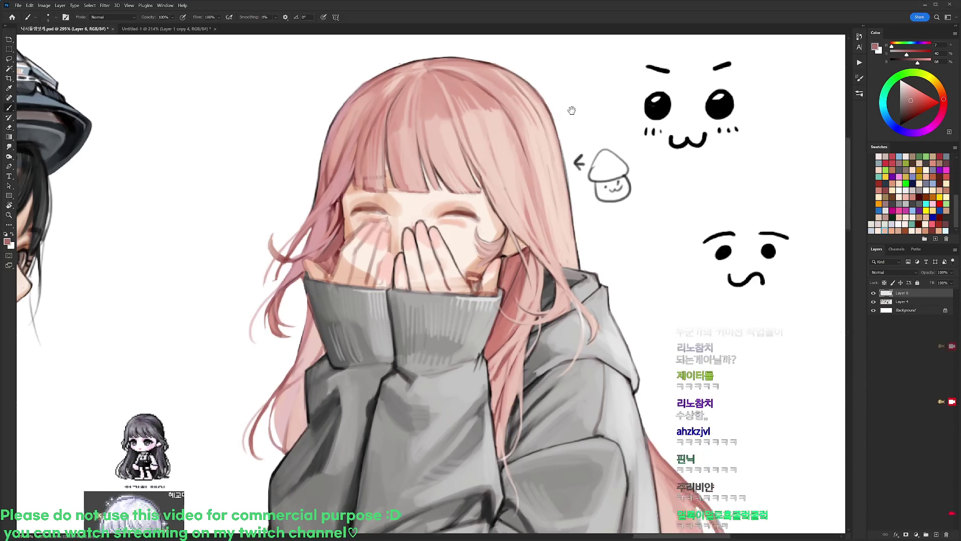
{"action": "left_click_drag", "start_coordinate": [570, 105], "coordinate": [632, 77]}
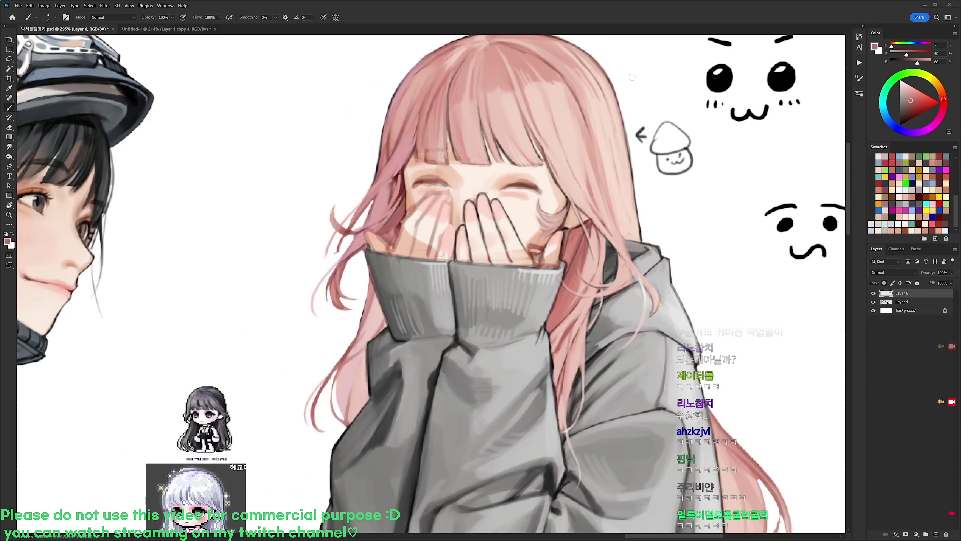
{"action": "left_click_drag", "start_coordinate": [572, 97], "coordinate": [606, 55]}
{"action": "key", "text": "d"}
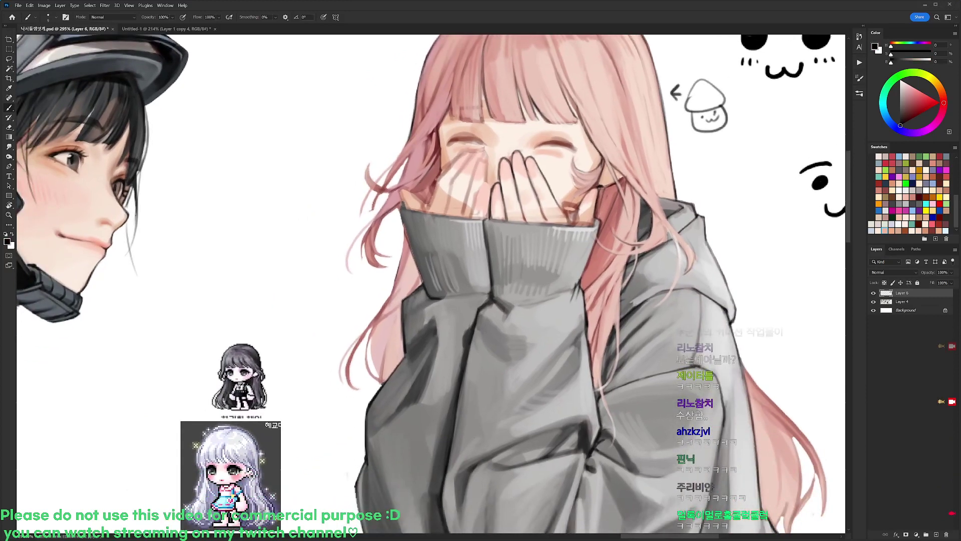
{"action": "left_click", "coordinate": [480, 204], "text": "alt"}
{"action": "key", "text": "d"}
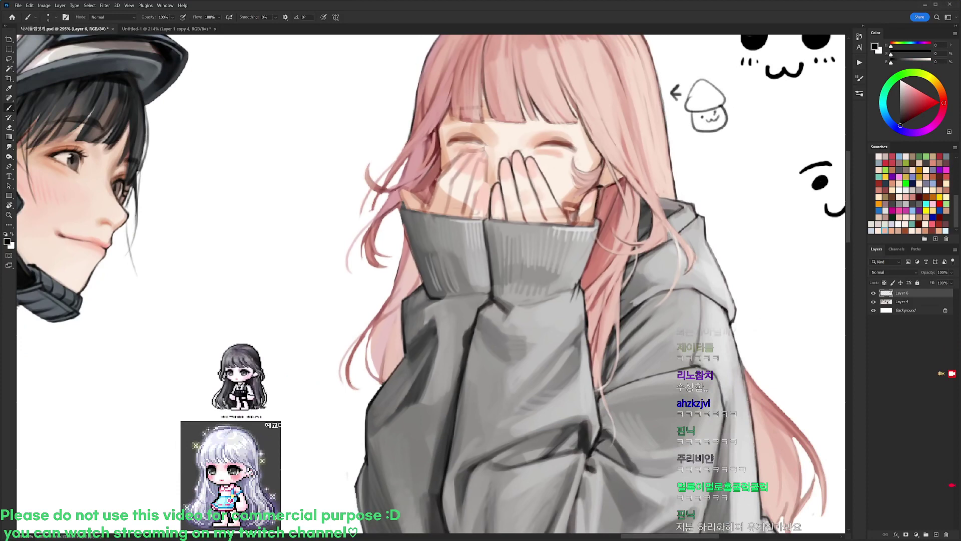
- Paint over the brown sketch marks between the outer finger and thumb with sampled skin and peach tones, using a larger brush
{"action": "left_click", "coordinate": [575, 209], "text": "alt"}
{"action": "key", "text": "d"}
{"action": "left_click", "coordinate": [575, 209], "text": "alt"}
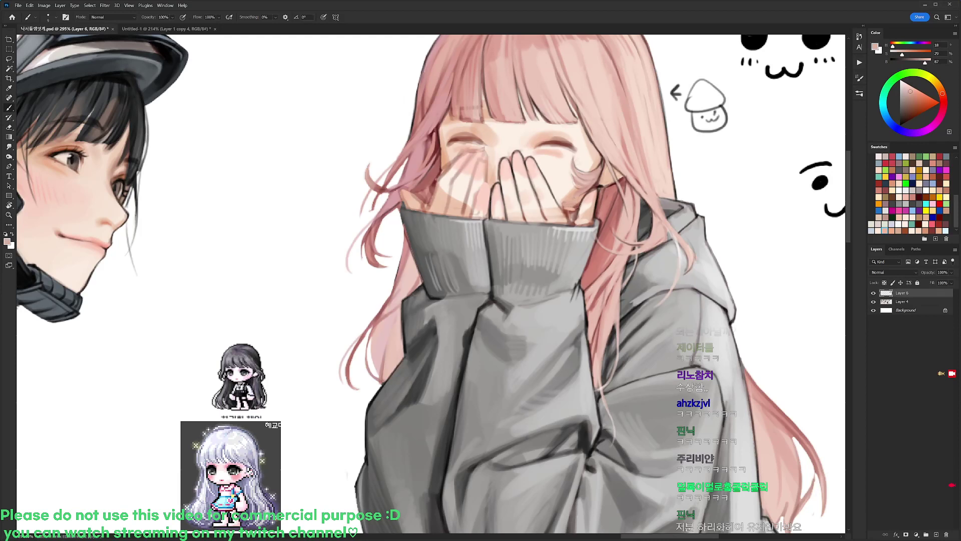
{"action": "right_click", "coordinate": [602, 162]}
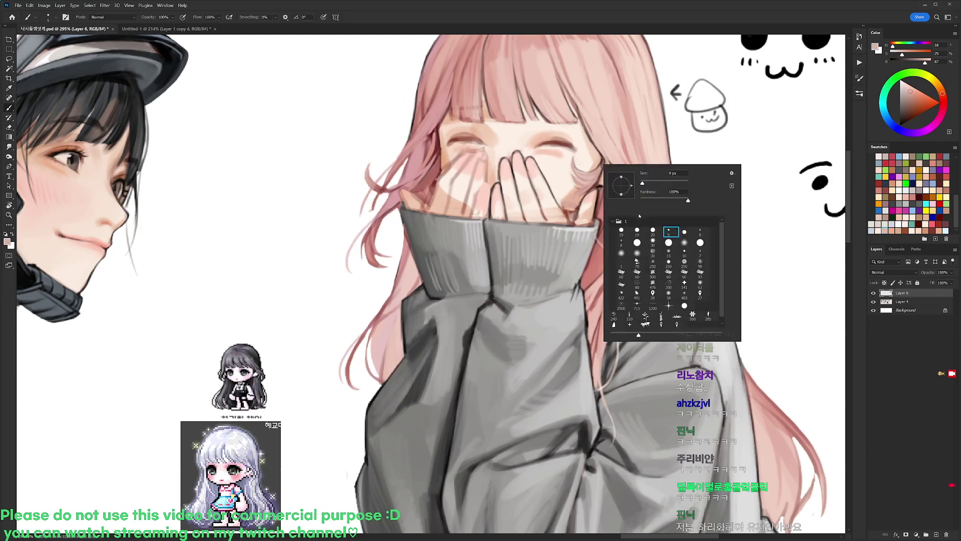
{"action": "left_click", "coordinate": [632, 223]}
{"action": "left_click", "coordinate": [568, 191], "text": "alt"}
{"action": "right_click", "coordinate": [595, 171]}
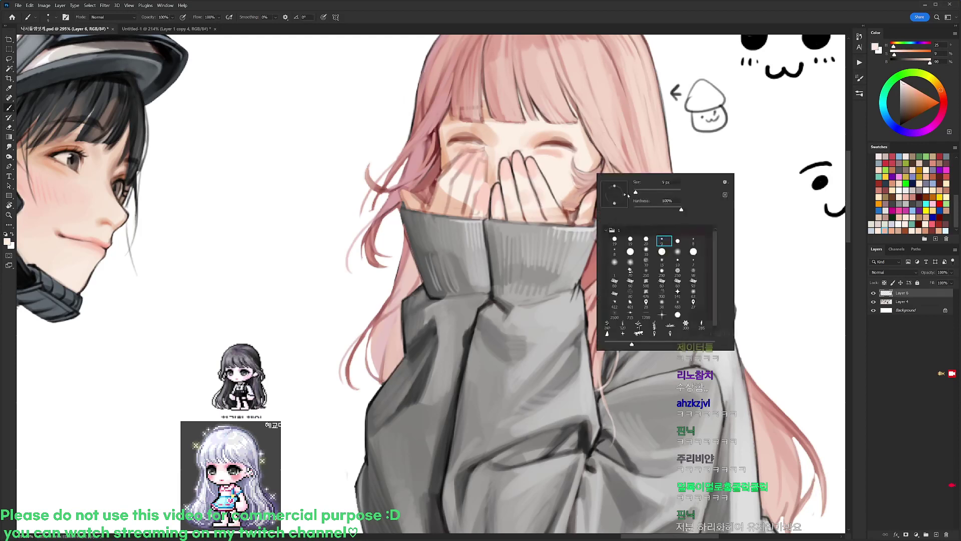
{"action": "left_click", "coordinate": [632, 241]}
{"action": "left_click", "coordinate": [641, 193]}
{"action": "left_click", "coordinate": [575, 210], "text": "alt"}
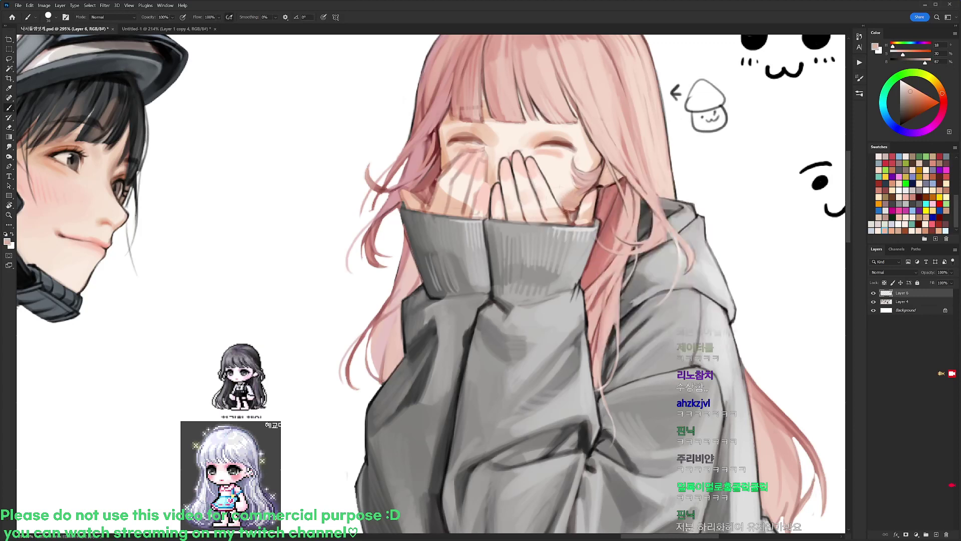
- Draw a small black crease between the outer finger's base and the thumb with a fine brush, softening it with sampled skin tones
{"action": "key", "text": "d"}
{"action": "right_click", "coordinate": [600, 187]}
{"action": "left_click", "coordinate": [667, 254]}
{"action": "left_click", "coordinate": [578, 232], "text": "alt"}
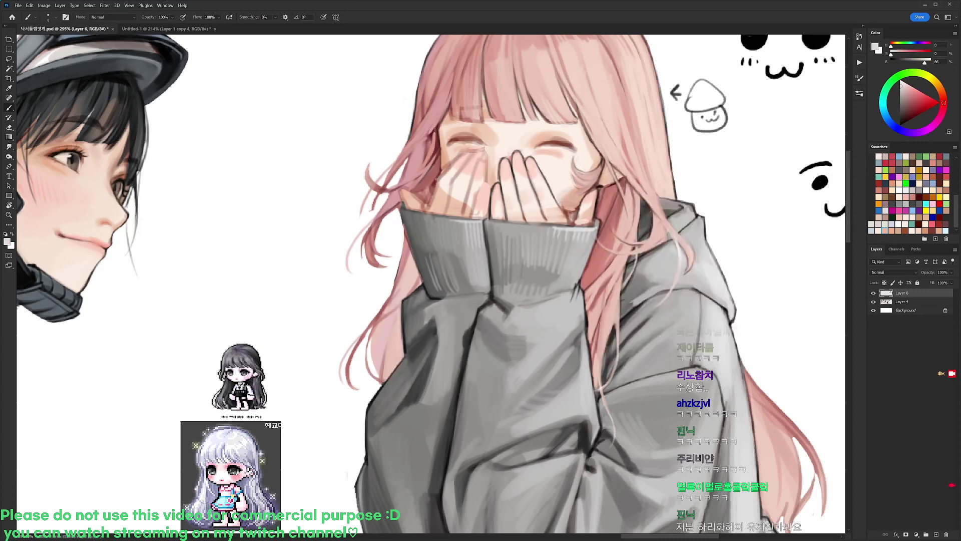
{"action": "left_click_drag", "start_coordinate": [565, 211], "coordinate": [576, 211]}
{"action": "key", "text": "d"}
{"action": "left_click", "coordinate": [567, 213], "text": "alt"}
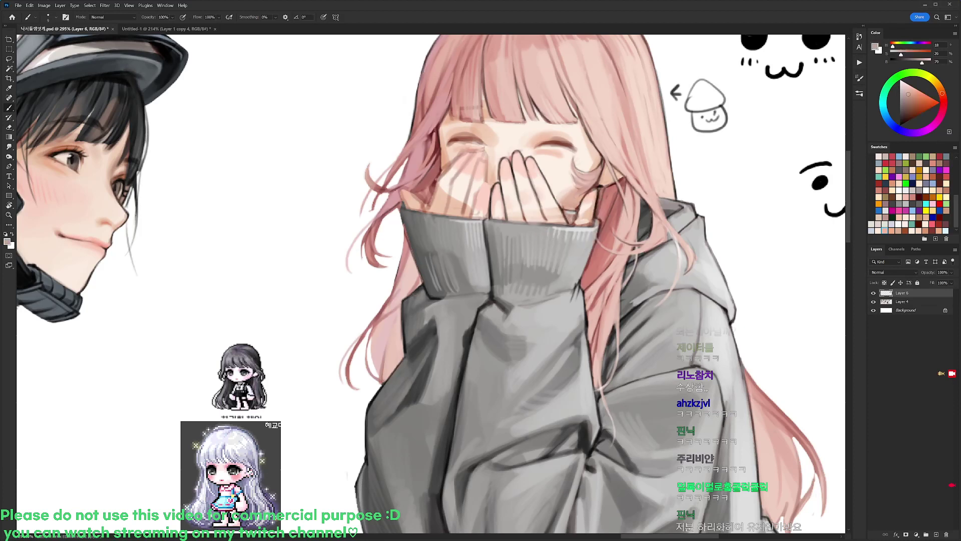
- Define the thumb's inner contour down to the cuff in black and clean its edges with sampled skin tones
{"action": "left_click", "coordinate": [565, 213], "text": "alt"}
{"action": "key", "text": "d"}
{"action": "left_click", "coordinate": [568, 212], "text": "alt"}
{"action": "mouse_move", "coordinate": [573, 199]}
{"action": "left_mouse_down"}
{"action": "mouse_move", "coordinate": [561, 210]}
{"action": "mouse_move", "coordinate": [595, 226]}
{"action": "mouse_move", "coordinate": [586, 205]}
{"action": "mouse_move", "coordinate": [577, 219]}
{"action": "left_mouse_up"}
{"action": "key", "text": "d"}
{"action": "left_click", "coordinate": [578, 210], "text": "alt"}
{"action": "key", "text": "d"}
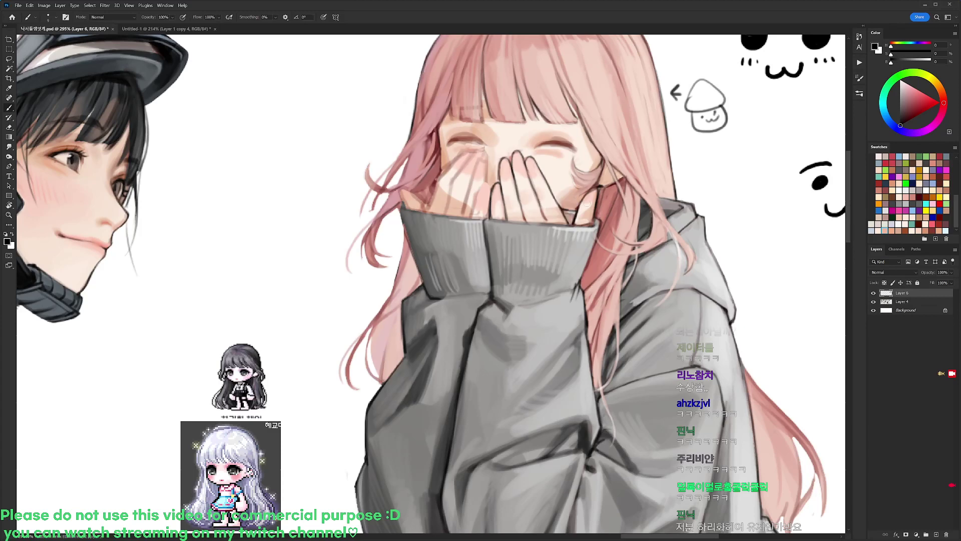
- Shade the other hand's fingers and the area above its cuff with a larger brush, using sampled skin and peach tones
{"action": "left_click_drag", "start_coordinate": [624, 249], "coordinate": [638, 236]}
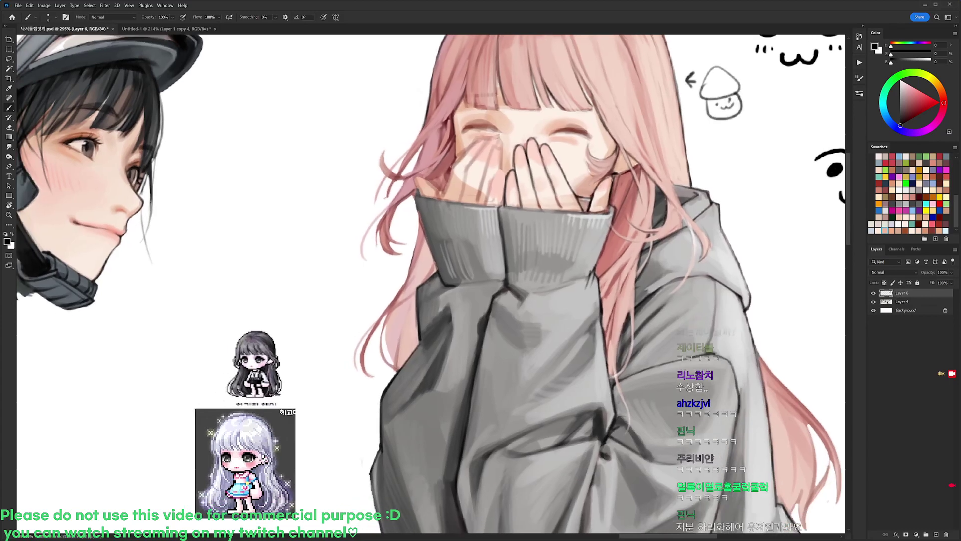
{"action": "left_click", "coordinate": [488, 187], "text": "alt"}
{"action": "right_click", "coordinate": [483, 184]}
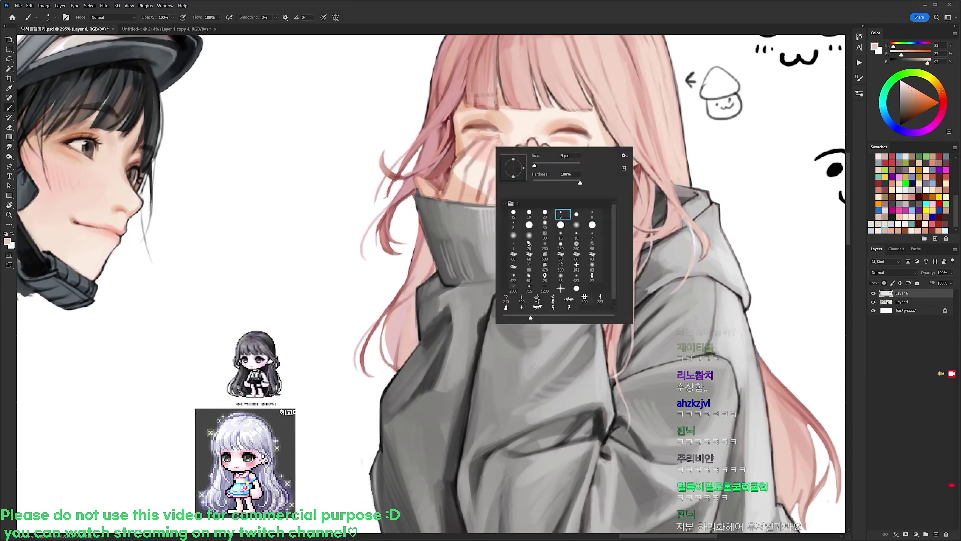
{"action": "left_click", "coordinate": [473, 185]}
{"action": "left_click", "coordinate": [470, 184], "text": "alt"}
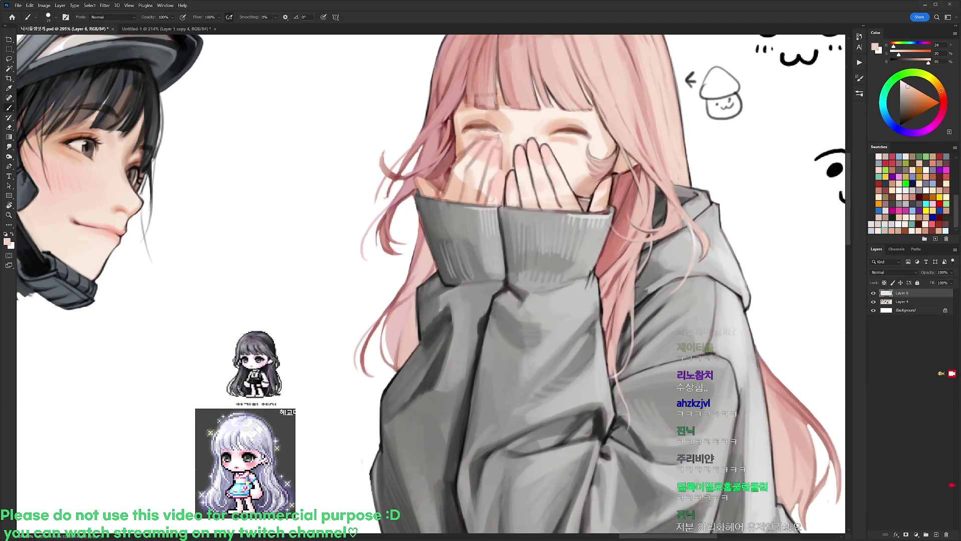
{"action": "left_click", "coordinate": [470, 180], "text": "alt"}
{"action": "left_click", "coordinate": [461, 190], "text": "alt"}
{"action": "left_click", "coordinate": [482, 197], "text": "alt"}
{"action": "left_click", "coordinate": [494, 198], "text": "alt"}
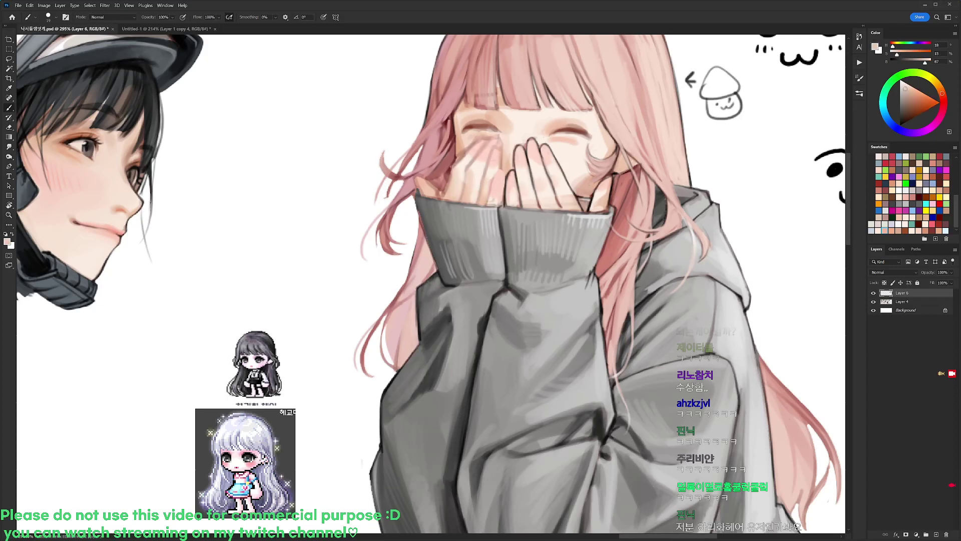
{"action": "left_click", "coordinate": [490, 165], "text": "alt"}
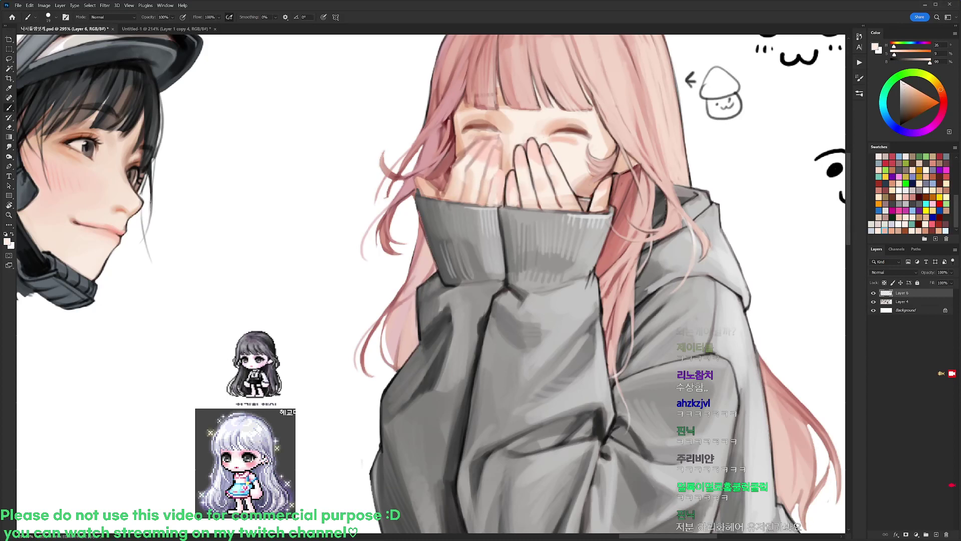
- Outline the other hand's little finger in black with the 9 px brush, cleaning its edges with sampled skin tones
{"action": "key", "text": "d"}
{"action": "right_click", "coordinate": [534, 166]}
{"action": "left_click", "coordinate": [603, 234]}
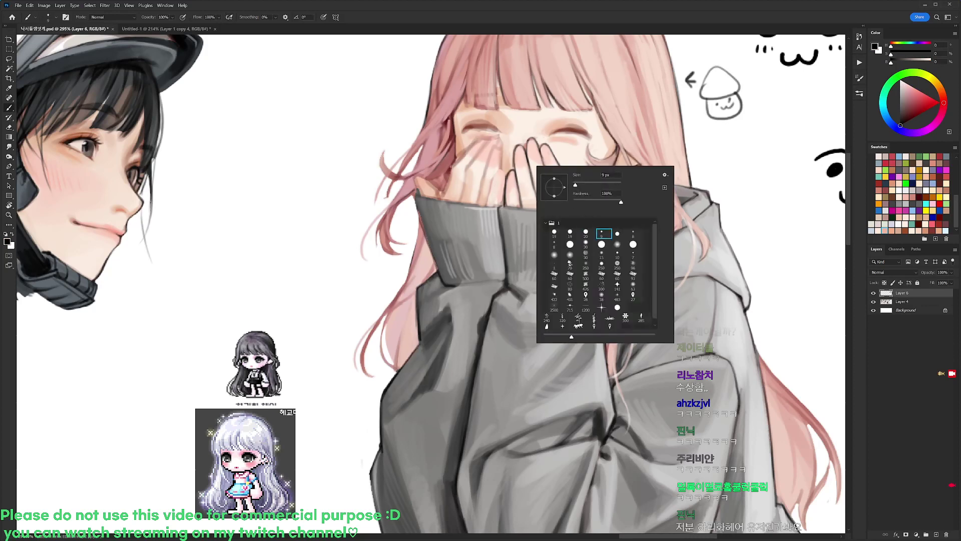
{"action": "key", "text": "Return"}
{"action": "mouse_move", "coordinate": [487, 204]}
{"action": "left_mouse_down"}
{"action": "mouse_move", "coordinate": [495, 173]}
{"action": "mouse_move", "coordinate": [501, 201]}
{"action": "left_mouse_up"}
{"action": "left_click", "coordinate": [498, 191], "text": "alt"}
{"action": "key", "text": "d"}
{"action": "left_click", "coordinate": [498, 191], "text": "alt"}
{"action": "left_click", "coordinate": [504, 168], "text": "alt"}
{"action": "key", "text": "d"}
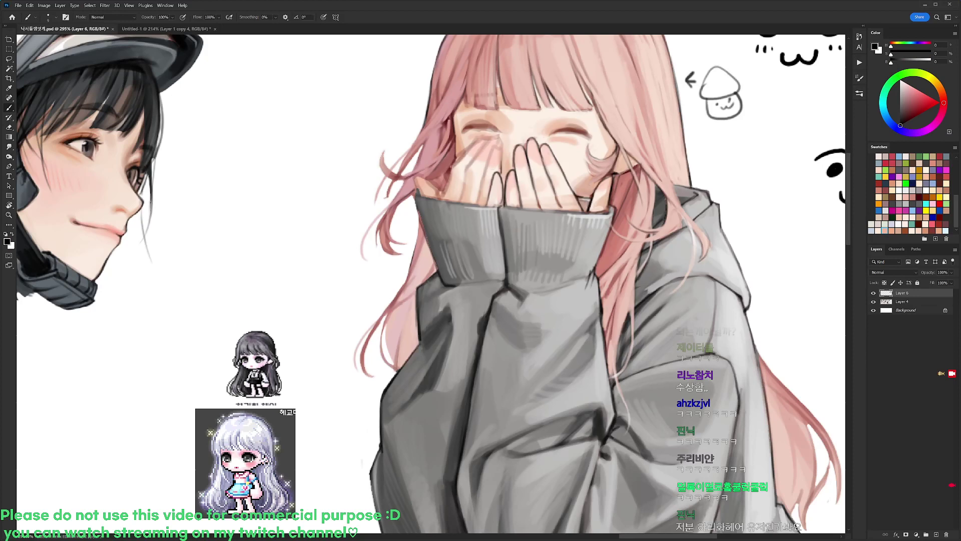
- Outline the ring fingertip of the viewer's-left hand in black and clean its edges with sampled skin and brown tones
{"action": "mouse_move", "coordinate": [488, 173]}
{"action": "left_mouse_down"}
{"action": "mouse_move", "coordinate": [500, 149]}
{"action": "mouse_move", "coordinate": [504, 175]}
{"action": "left_mouse_up"}
{"action": "left_click", "coordinate": [499, 158], "text": "alt"}
{"action": "key", "text": "d"}
{"action": "left_click", "coordinate": [507, 160], "text": "alt"}
{"action": "key", "text": "d"}
{"action": "left_click", "coordinate": [569, 127], "text": "alt"}
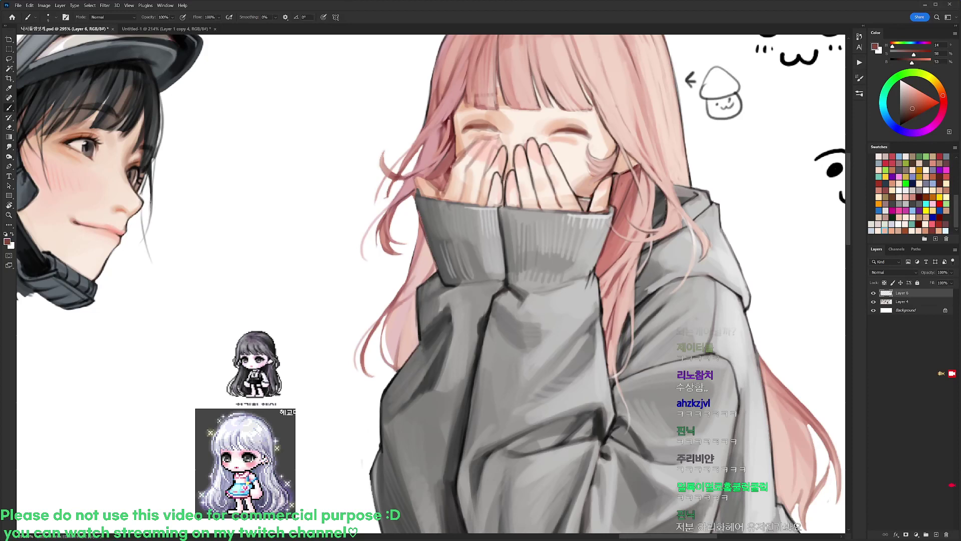
{"action": "key", "text": "d"}
{"action": "left_click", "coordinate": [502, 180], "text": "alt"}
- Lasso the little finger's outline on the viewer's-left hand, shift it slightly and deselect
{"action": "key", "text": "l"}
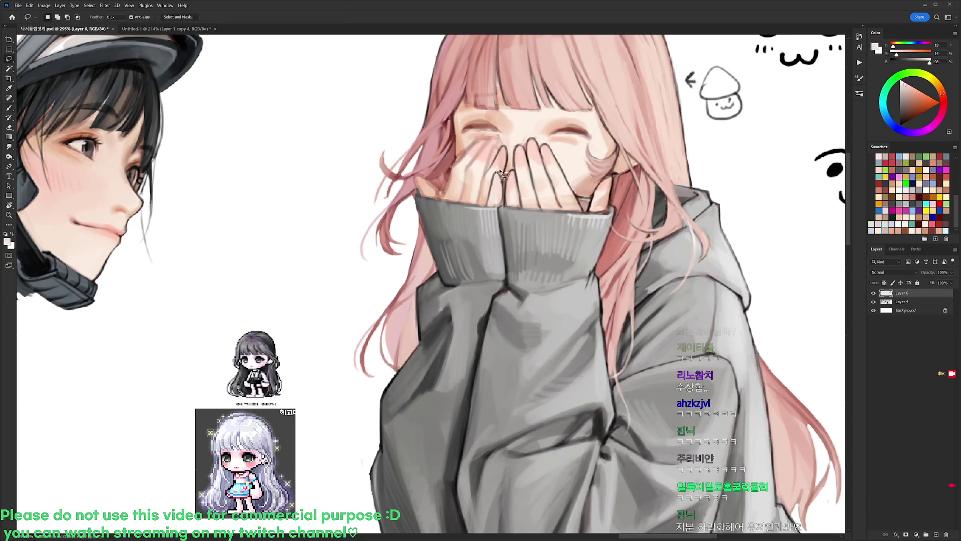
{"action": "left_click_drag", "start_coordinate": [495, 173], "coordinate": [498, 207]}
{"action": "left_click_drag", "start_coordinate": [499, 174], "coordinate": [502, 170]}
{"action": "key", "text": "ctrl+d"}
{"action": "key", "text": "b"}
{"action": "left_click", "coordinate": [499, 185], "text": "alt"}
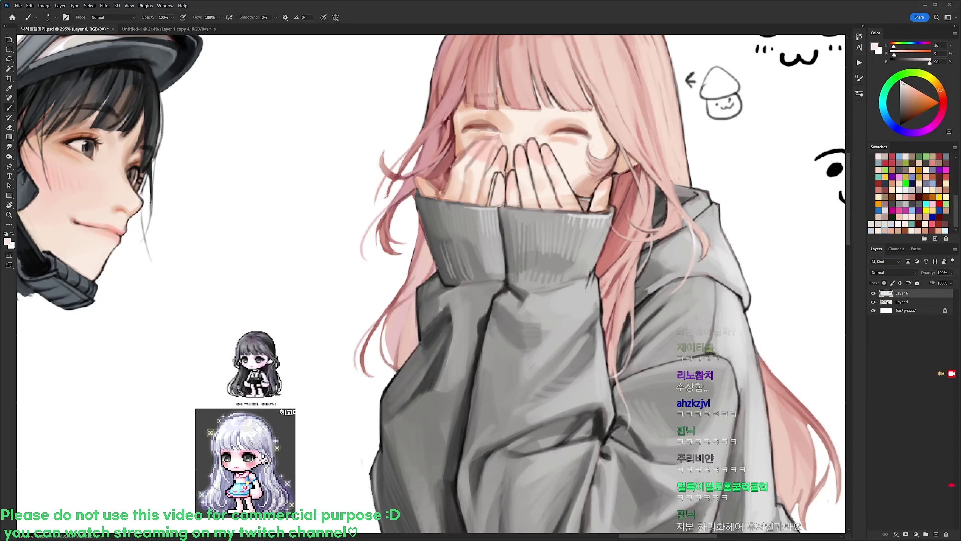
- Refine the shifted little finger's contours with thin black lines, painting over stray edges in sampled skin tones
{"action": "left_click_drag", "start_coordinate": [494, 173], "coordinate": [490, 192]}
{"action": "left_click", "coordinate": [492, 182], "text": "alt"}
{"action": "key", "text": "d"}
{"action": "left_click", "coordinate": [502, 168], "text": "alt"}
{"action": "key", "text": "d"}
{"action": "left_click_drag", "start_coordinate": [506, 165], "coordinate": [502, 176]}
{"action": "left_click", "coordinate": [505, 171], "text": "alt"}
{"action": "key", "text": "d"}
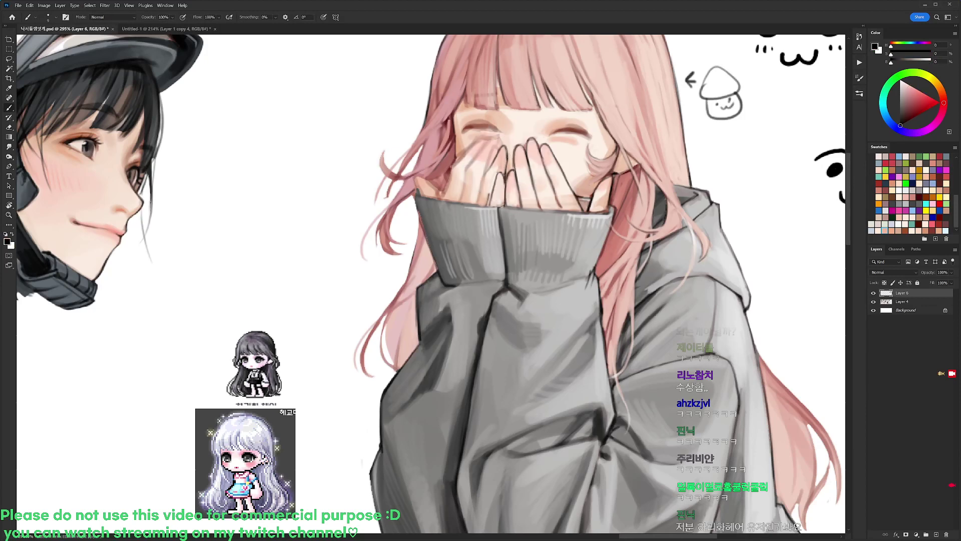
- Outline the ring and middle fingertips of the viewer's-right hand in black, cleaning the edges with sampled skin tones
{"action": "mouse_move", "coordinate": [509, 170]}
{"action": "left_mouse_down"}
{"action": "mouse_move", "coordinate": [507, 150]}
{"action": "mouse_move", "coordinate": [521, 153]}
{"action": "left_mouse_up"}
{"action": "left_click_drag", "start_coordinate": [556, 127], "coordinate": [598, 128]}
{"action": "left_click", "coordinate": [515, 161], "text": "alt"}
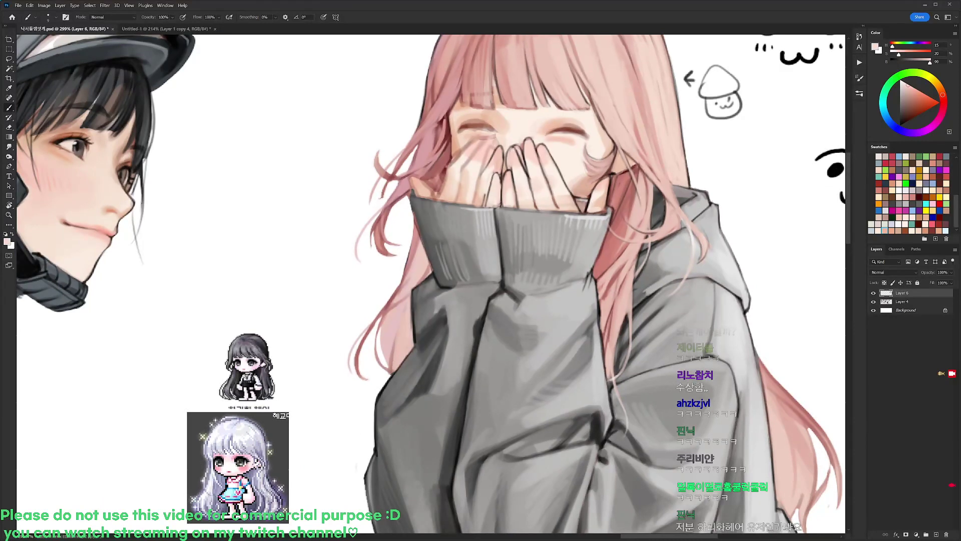
{"action": "left_click", "coordinate": [519, 138], "text": "alt"}
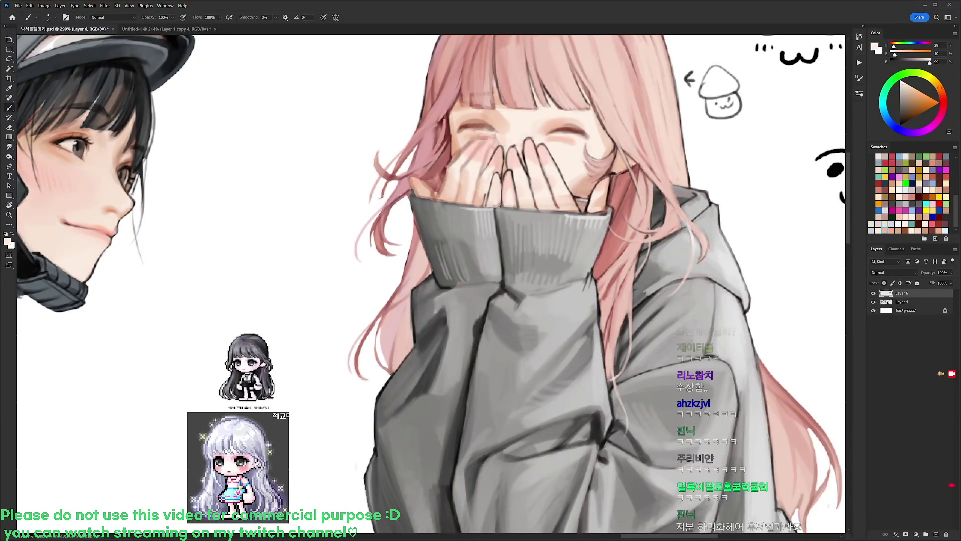
{"action": "key", "text": "d"}
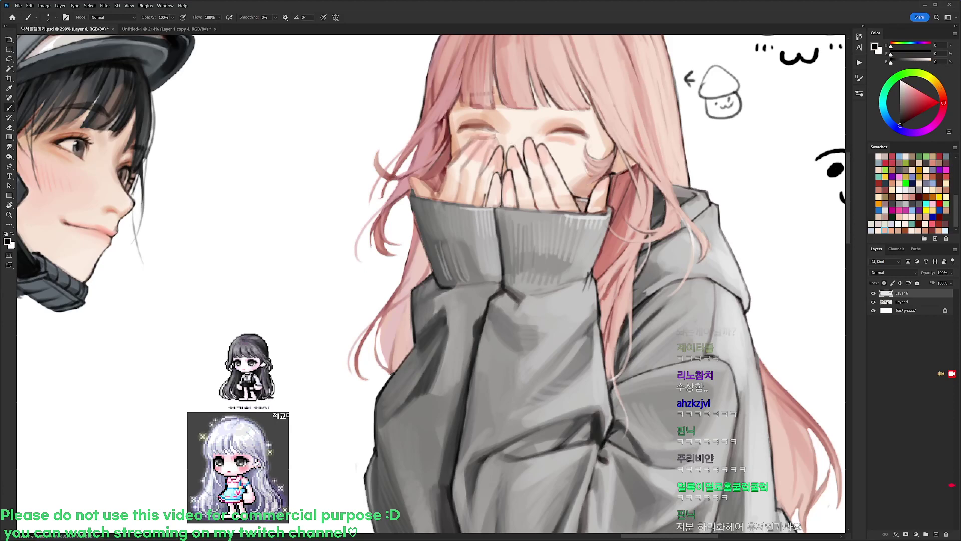
{"action": "left_click", "coordinate": [532, 174], "text": "alt"}
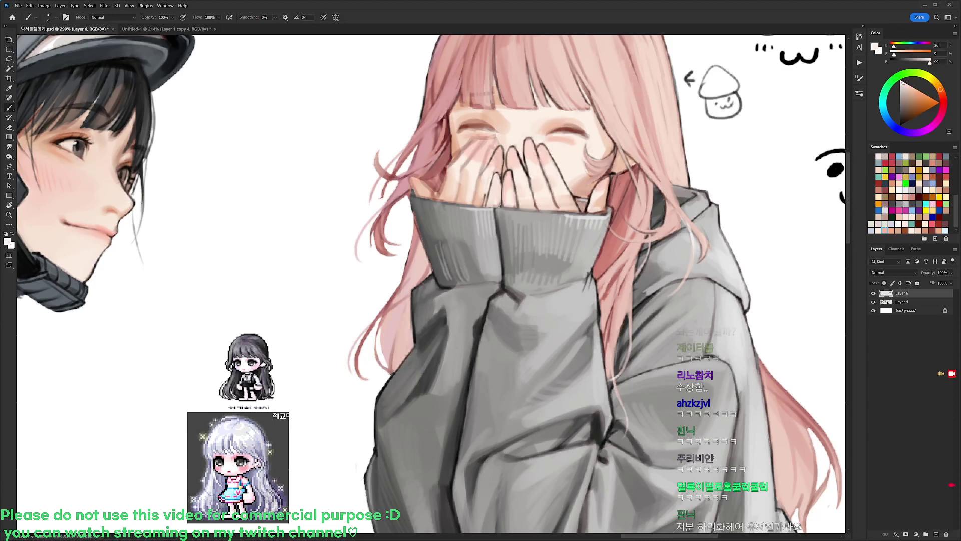
{"action": "scroll", "coordinate": [550, 173], "scroll_direction": "down", "scroll_amount": 3}
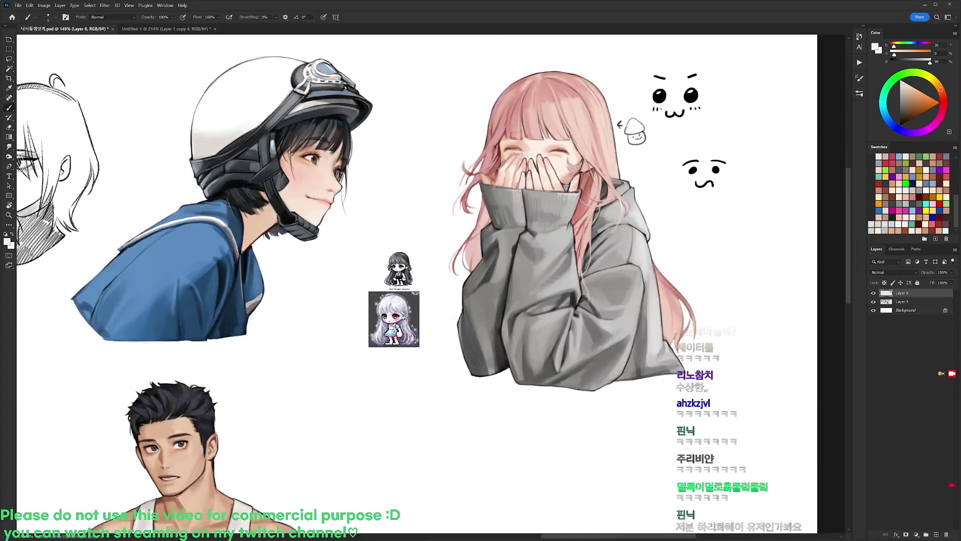
{"action": "scroll", "coordinate": [554, 149], "scroll_direction": "up", "scroll_amount": 4}
- Lasso the middle fingertip of the viewer's-right hand, then rotate, stretch and move it slightly with Free Transform
{"action": "key", "text": "l"}
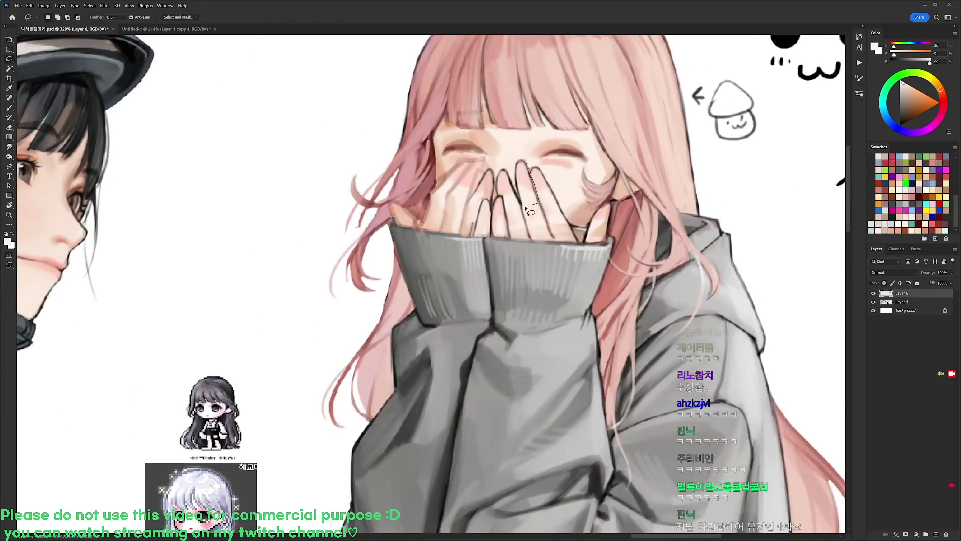
{"action": "mouse_move", "coordinate": [525, 208]}
{"action": "left_mouse_down"}
{"action": "mouse_move", "coordinate": [515, 186]}
{"action": "mouse_move", "coordinate": [520, 158]}
{"action": "mouse_move", "coordinate": [532, 180]}
{"action": "mouse_move", "coordinate": [541, 142]}
{"action": "left_mouse_up"}
{"action": "key", "text": "ctrl+t"}
{"action": "left_click_drag", "start_coordinate": [529, 168], "coordinate": [525, 172]}
{"action": "left_click_drag", "start_coordinate": [530, 157], "coordinate": [530, 154]}
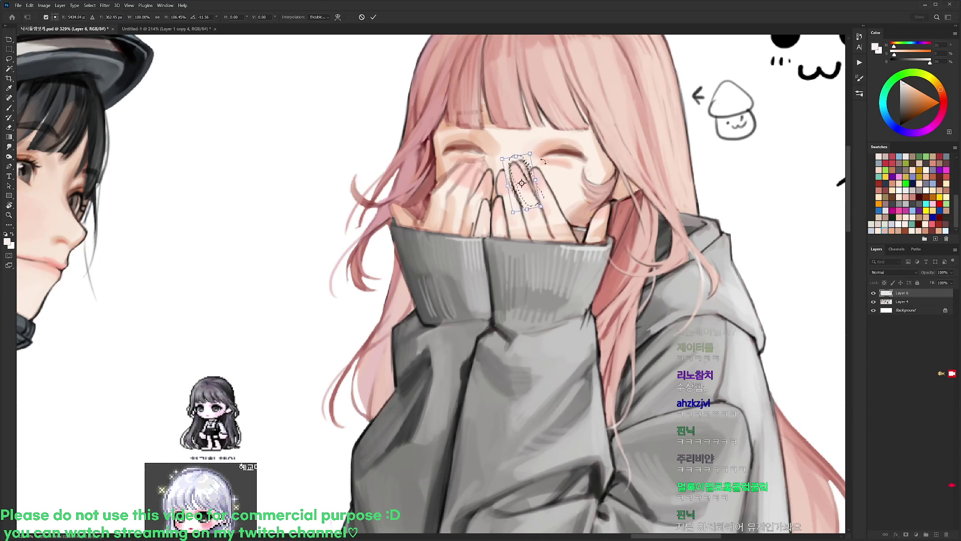
{"action": "key", "text": "Return"}
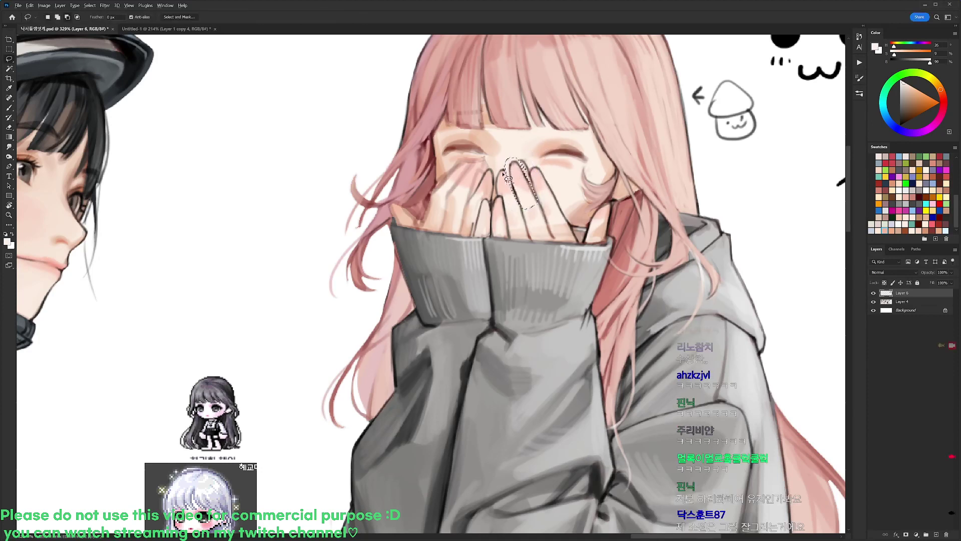
{"action": "key", "text": "ctrl+d"}
- Blend the transformed middle finger into the hand by painting its surface and edge with sampled skin tones
{"action": "key", "text": "b"}
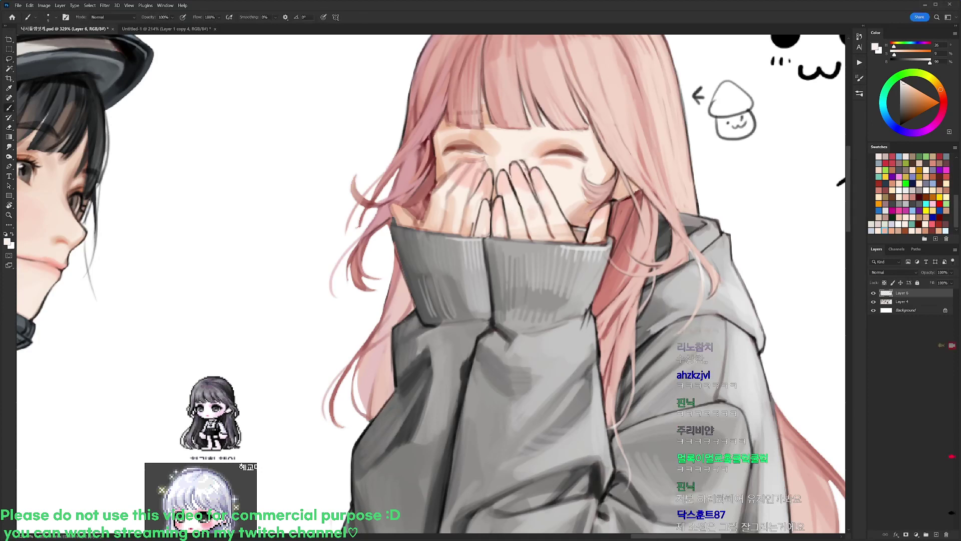
{"action": "left_click", "coordinate": [511, 175], "text": "alt"}
{"action": "left_click", "coordinate": [516, 184], "text": "alt"}
{"action": "left_click_drag", "start_coordinate": [510, 168], "coordinate": [517, 201]}
{"action": "left_click", "coordinate": [514, 200], "text": "alt"}
{"action": "left_click", "coordinate": [516, 197], "text": "alt"}
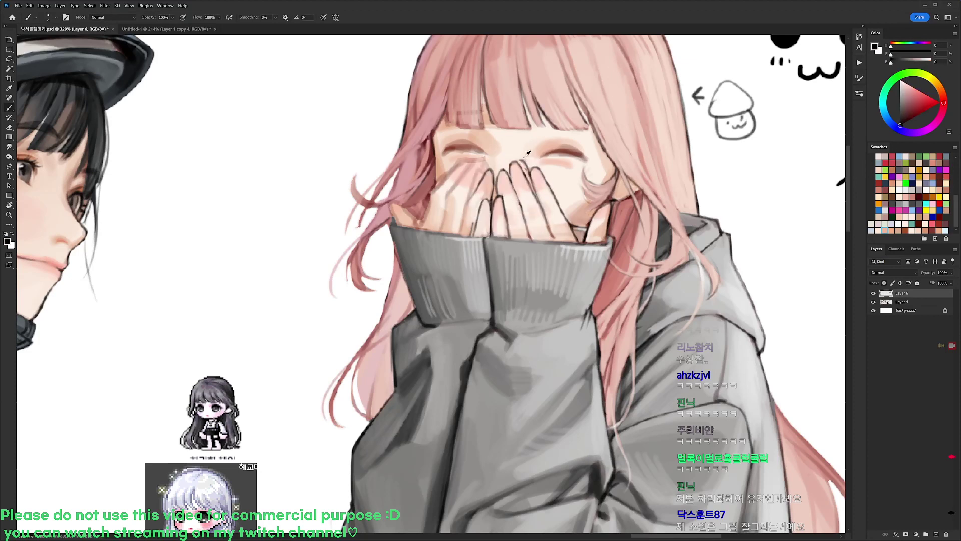
- Redraw the index fingertip's contour on the viewer's-right hand in black, cleaning around it with sampled skin tones
{"action": "left_click", "coordinate": [537, 179], "text": "alt"}
{"action": "key", "text": "d"}
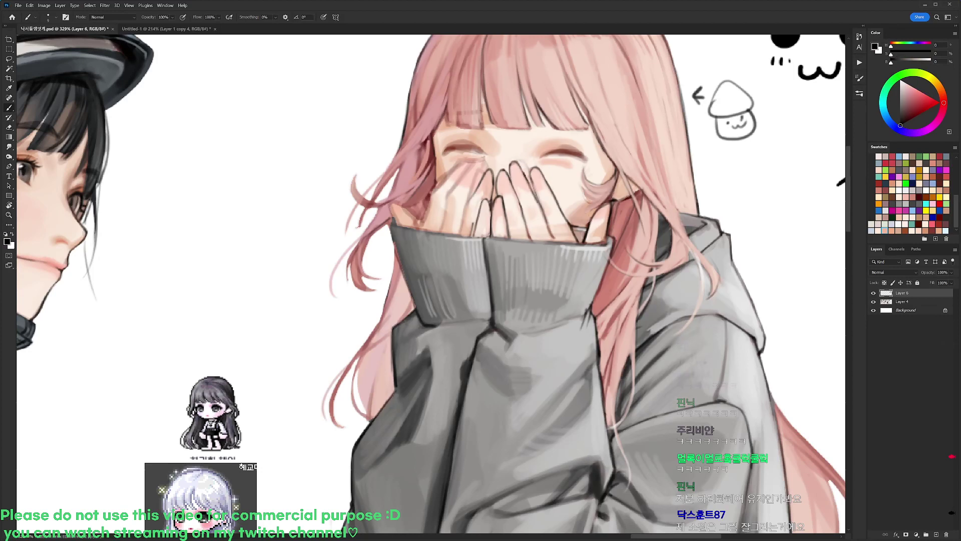
{"action": "left_click_drag", "start_coordinate": [526, 169], "coordinate": [525, 180]}
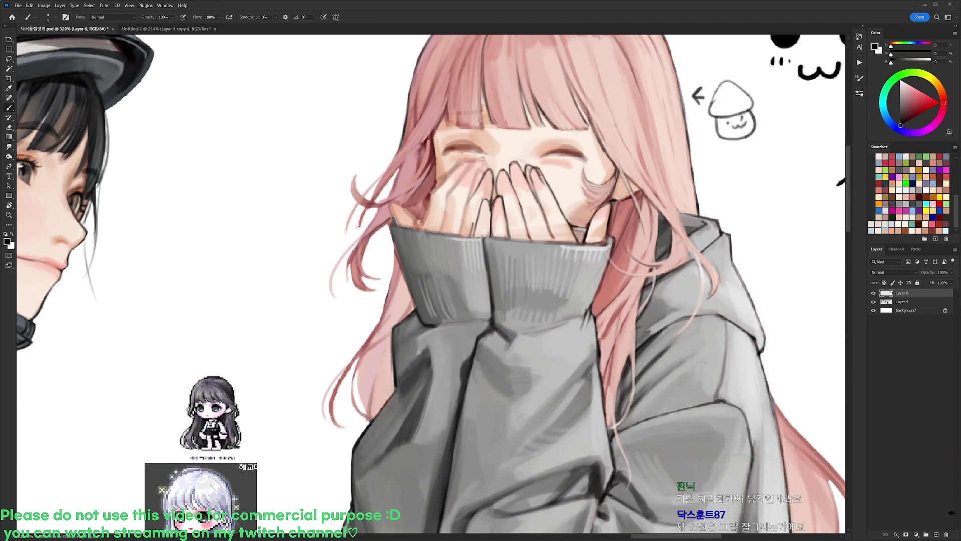
{"action": "left_click", "coordinate": [543, 180], "text": "alt"}
{"action": "left_click", "coordinate": [539, 161], "text": "alt"}
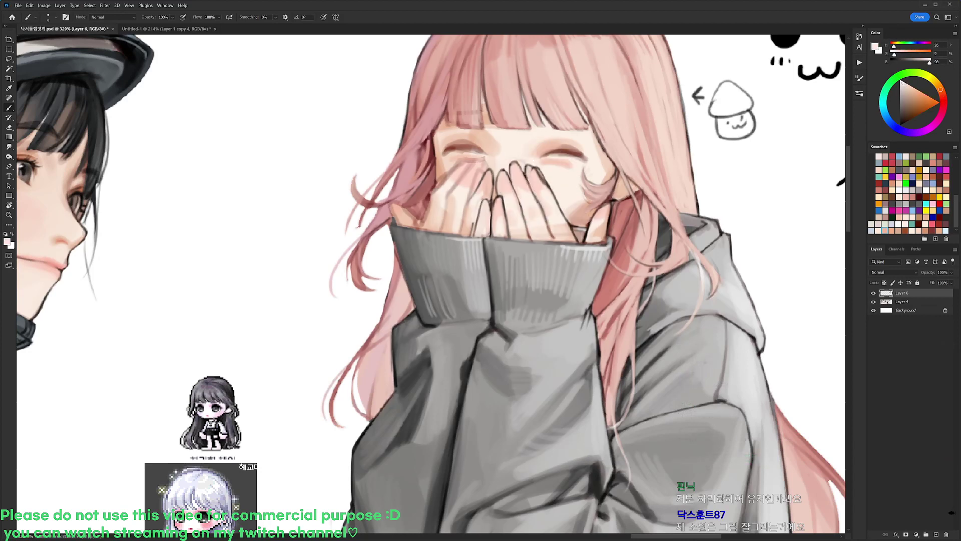
{"action": "left_click_drag", "start_coordinate": [530, 165], "coordinate": [549, 188]}
{"action": "key", "text": "d"}
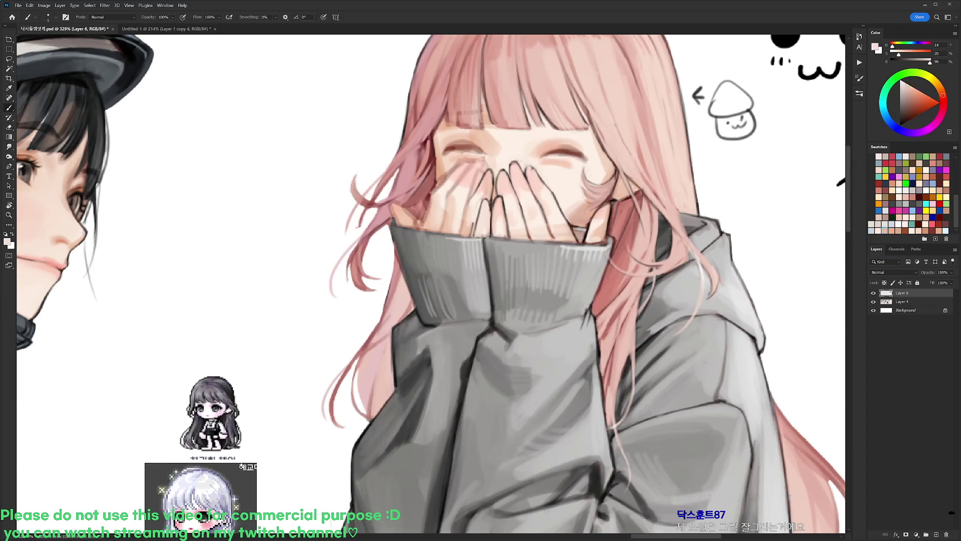
{"action": "left_click", "coordinate": [547, 172], "text": "alt"}
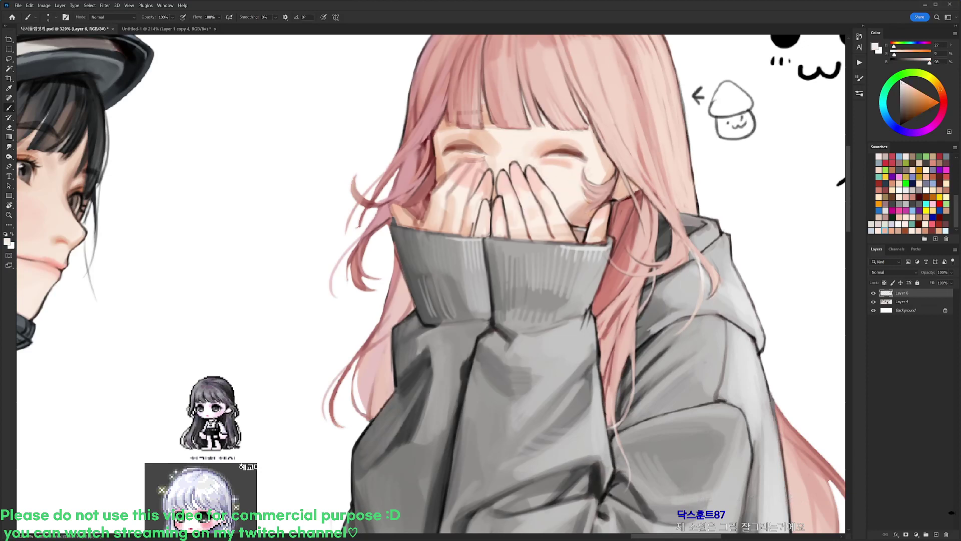
- Draw the middle finger's contour on the viewer's-left hand in black, from near the cuff to the fingertip
{"action": "scroll", "coordinate": [541, 165], "scroll_direction": "down", "scroll_amount": 5}
{"action": "scroll", "coordinate": [558, 176], "scroll_direction": "up", "scroll_amount": 5}
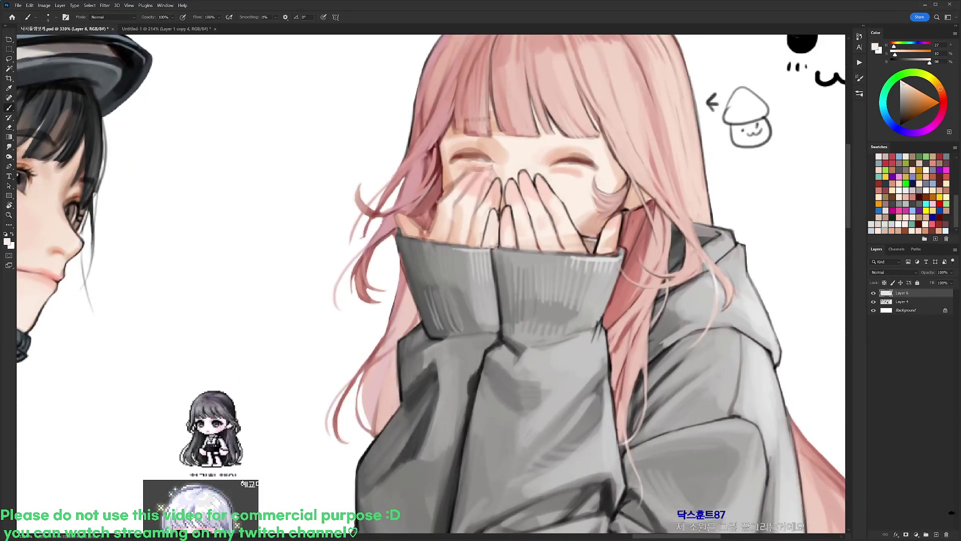
{"action": "key", "text": "d"}
{"action": "left_click", "coordinate": [485, 184], "text": "alt"}
{"action": "key", "text": "d"}
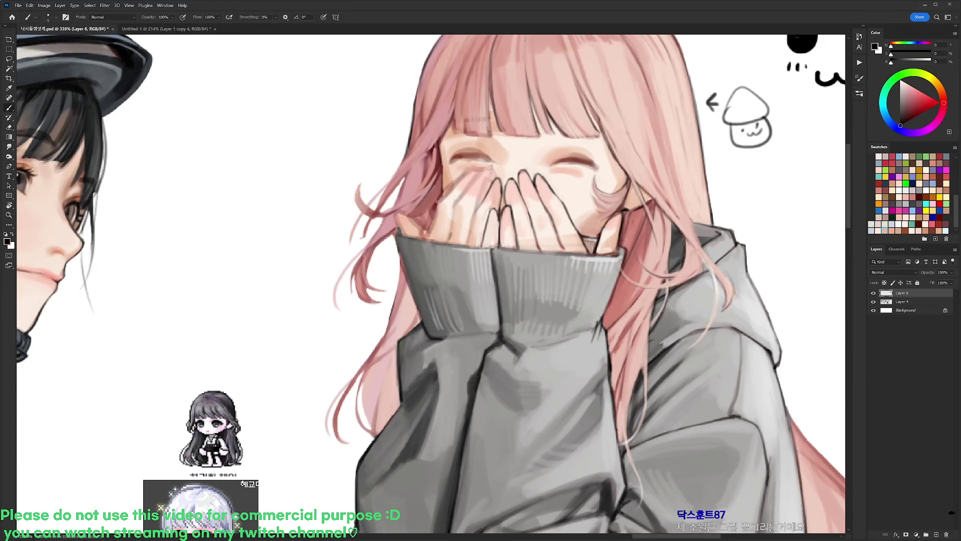
{"action": "mouse_move", "coordinate": [451, 233]}
{"action": "left_mouse_down"}
{"action": "mouse_move", "coordinate": [492, 167]}
{"action": "mouse_move", "coordinate": [493, 188]}
{"action": "left_mouse_up"}
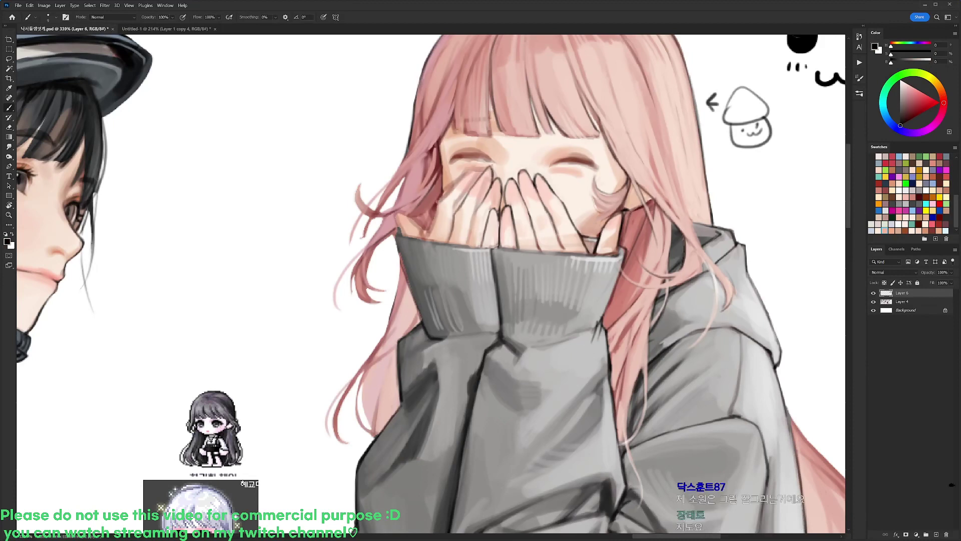
- Clean the middle and ring finger contours of the viewer's-left hand with sampled skin and pink tones
{"action": "left_click", "coordinate": [495, 166], "text": "alt"}
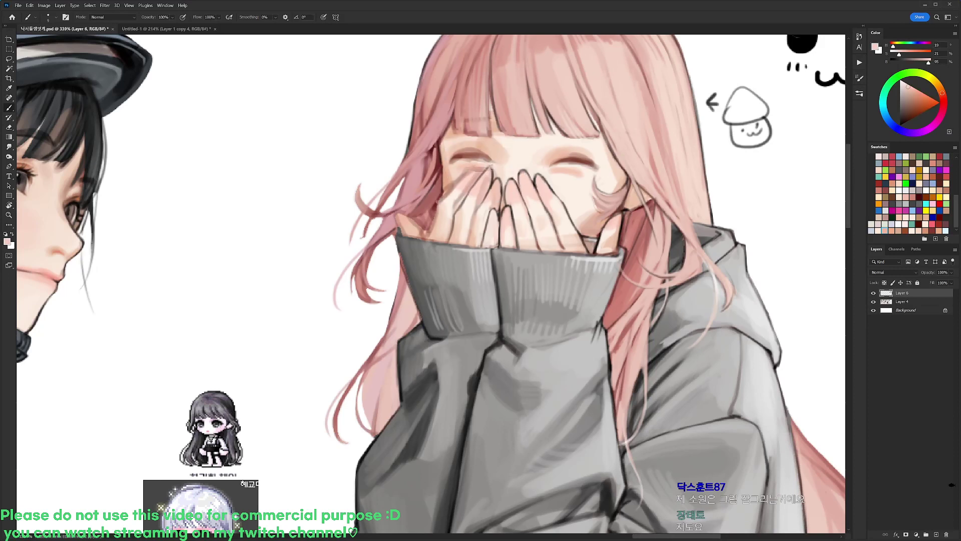
{"action": "key", "text": "d"}
{"action": "left_click", "coordinate": [488, 176], "text": "alt"}
{"action": "left_click", "coordinate": [500, 168], "text": "alt"}
{"action": "left_click", "coordinate": [475, 183], "text": "alt"}
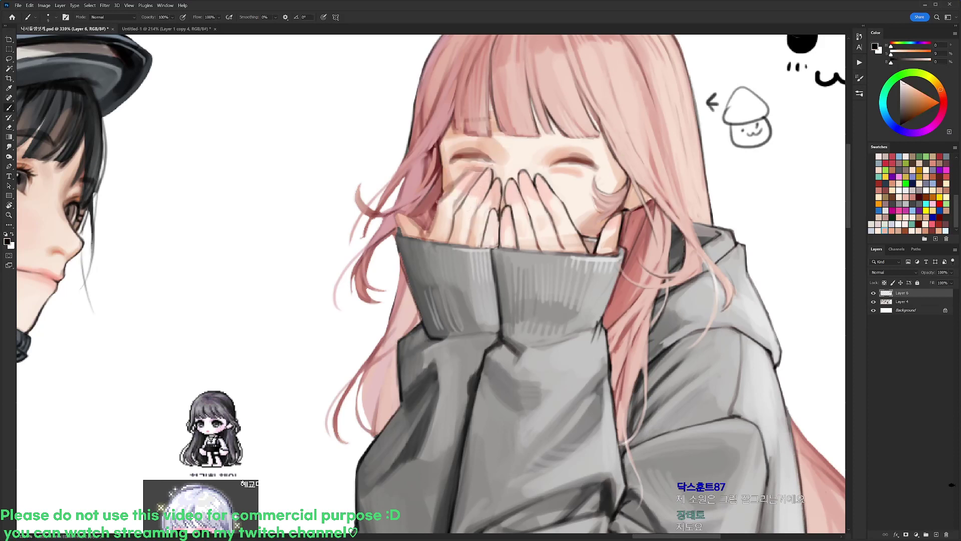
{"action": "left_click", "coordinate": [463, 203], "text": "alt"}
{"action": "mouse_move", "coordinate": [453, 207]}
{"action": "left_mouse_down"}
{"action": "mouse_move", "coordinate": [471, 182]}
{"action": "mouse_move", "coordinate": [457, 204]}
{"action": "left_mouse_up"}
{"action": "key", "text": "d"}
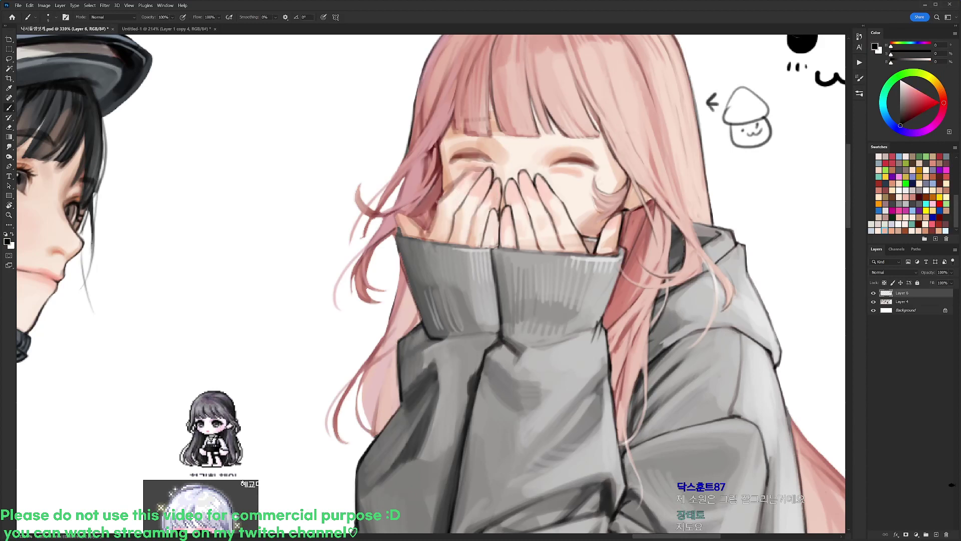
- Strengthen the black lines between the ring and little fingers above the cuff, softening them with sampled skin tones
{"action": "mouse_move", "coordinate": [476, 210]}
{"action": "left_mouse_down"}
{"action": "mouse_move", "coordinate": [470, 235]}
{"action": "mouse_move", "coordinate": [498, 221]}
{"action": "mouse_move", "coordinate": [499, 234]}
{"action": "left_mouse_up"}
{"action": "left_click", "coordinate": [469, 223], "text": "alt"}
{"action": "key", "text": "d"}
{"action": "left_click", "coordinate": [492, 228], "text": "alt"}
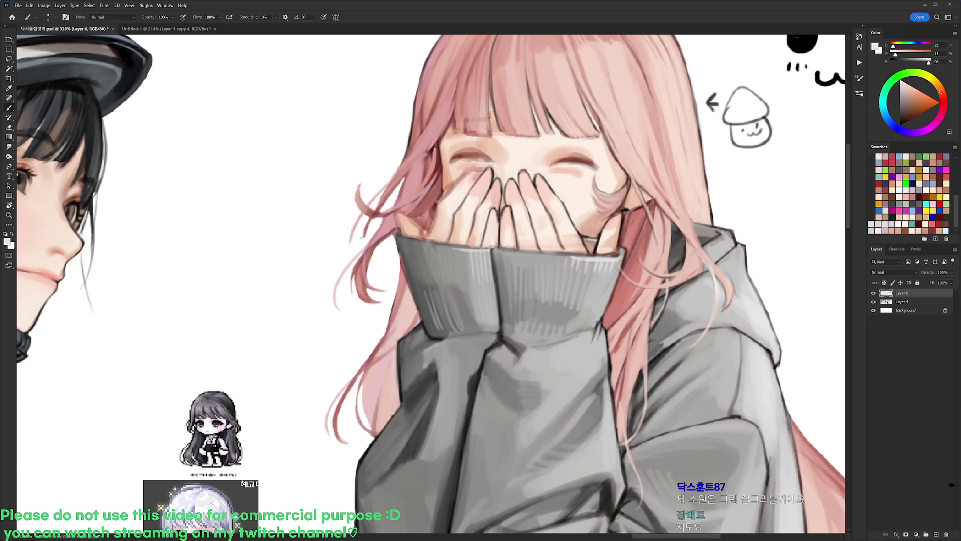
- Outline the index finger of the viewer's-left hand in black up to its tip, cleaning its edge with sampled skin tones
{"action": "key", "text": "d"}
{"action": "mouse_move", "coordinate": [431, 240]}
{"action": "left_mouse_down"}
{"action": "mouse_move", "coordinate": [441, 207]}
{"action": "mouse_move", "coordinate": [474, 168]}
{"action": "mouse_move", "coordinate": [485, 185]}
{"action": "mouse_move", "coordinate": [465, 179]}
{"action": "left_mouse_up"}
{"action": "key", "text": "ctrl+z"}
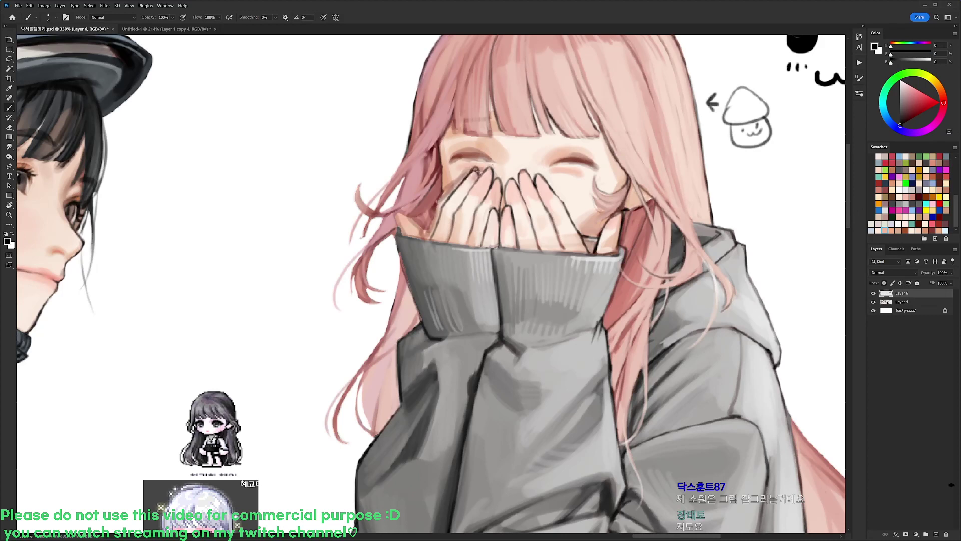
{"action": "left_click", "coordinate": [480, 164], "text": "alt"}
{"action": "left_click_drag", "start_coordinate": [470, 170], "coordinate": [451, 194]}
{"action": "left_click", "coordinate": [479, 161], "text": "alt"}
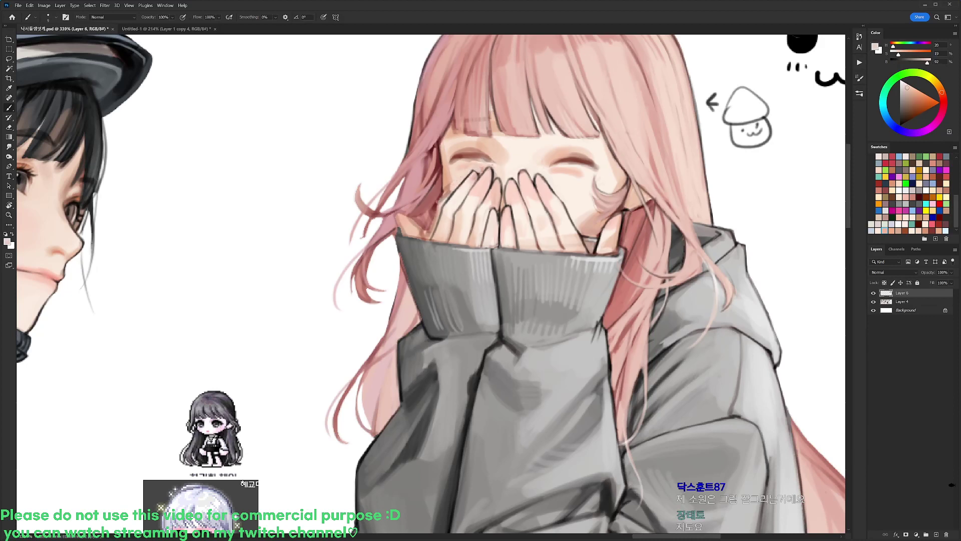
{"action": "left_click", "coordinate": [453, 170], "text": "alt"}
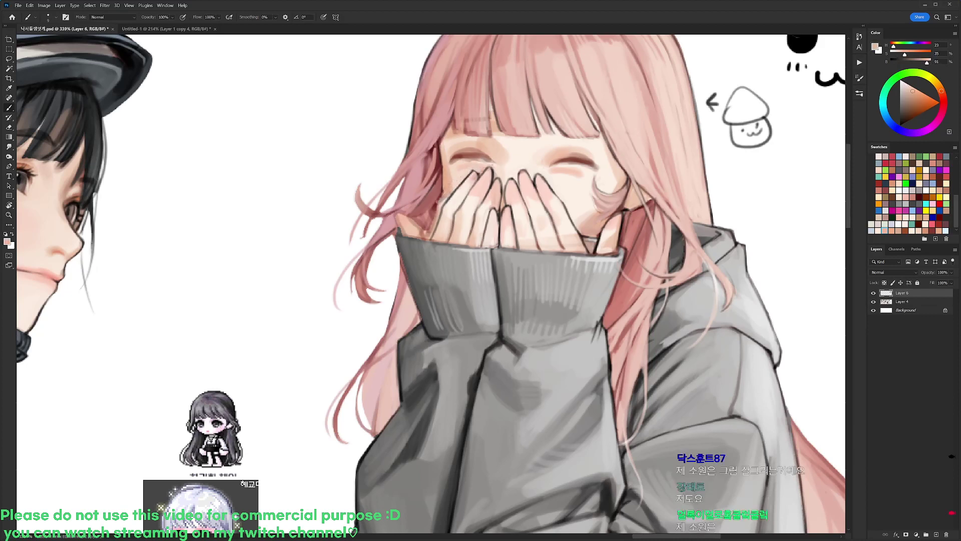
- Define the face edge beside the viewer's-left hand in black and repaint down to the thumb with sampled skin and hair tones
{"action": "key", "text": "d"}
{"action": "mouse_move", "coordinate": [439, 150]}
{"action": "left_mouse_down"}
{"action": "mouse_move", "coordinate": [446, 202]}
{"action": "mouse_move", "coordinate": [443, 172]}
{"action": "left_mouse_up"}
{"action": "left_click", "coordinate": [439, 188], "text": "alt"}
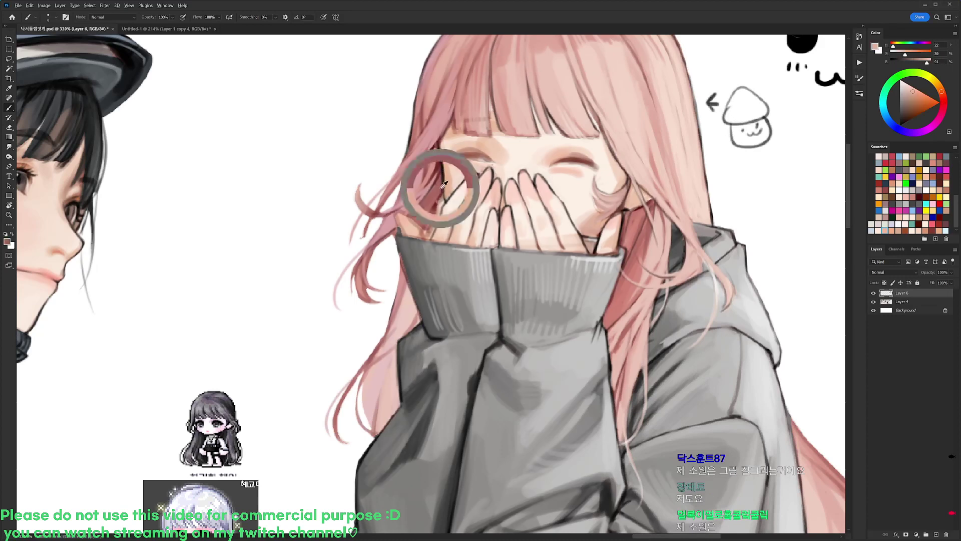
{"action": "mouse_move", "coordinate": [442, 205]}
{"action": "left_mouse_down"}
{"action": "mouse_move", "coordinate": [418, 220]}
{"action": "mouse_move", "coordinate": [431, 229]}
{"action": "mouse_move", "coordinate": [420, 219]}
{"action": "mouse_move", "coordinate": [402, 235]}
{"action": "left_mouse_up"}
{"action": "left_click", "coordinate": [406, 321], "text": "alt"}
{"action": "left_click", "coordinate": [416, 184], "text": "alt"}
- Outline the thumb of the viewer's-left hand in black and clean its edges with sampled skin tones
{"action": "key", "text": "d"}
{"action": "mouse_move", "coordinate": [398, 217]}
{"action": "left_mouse_down"}
{"action": "mouse_move", "coordinate": [410, 236]}
{"action": "mouse_move", "coordinate": [396, 222]}
{"action": "mouse_move", "coordinate": [369, 251]}
{"action": "left_mouse_up"}
{"action": "left_click", "coordinate": [408, 228], "text": "alt"}
{"action": "key", "text": "d"}
{"action": "left_click", "coordinate": [421, 228], "text": "alt"}
- Paint the upper edge of the cuff beside the thumb with sampled grey using the 20 px brush, rotating the canvas as needed
{"action": "key", "text": "r"}
{"action": "key", "text": "d"}
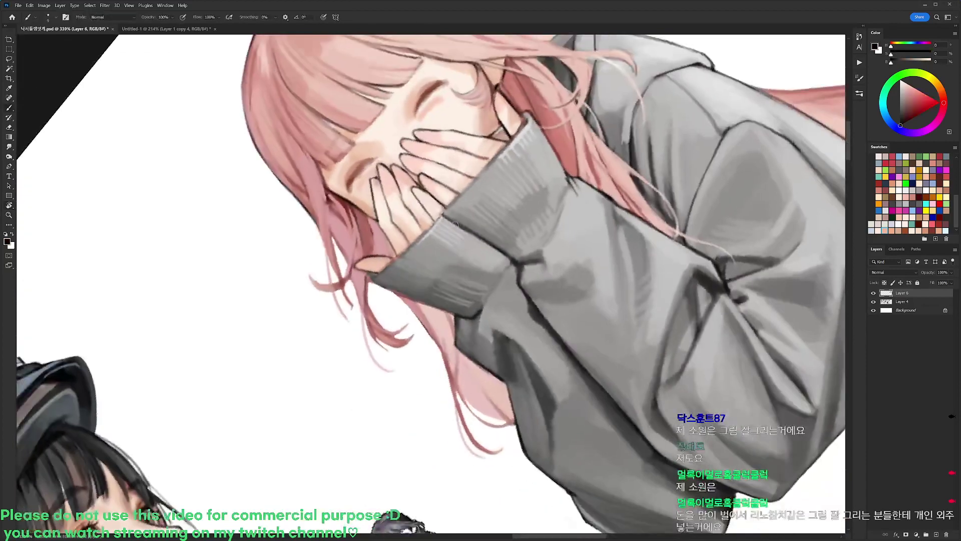
{"action": "right_click", "coordinate": [456, 224]}
{"action": "left_click", "coordinate": [507, 293]}
{"action": "left_click", "coordinate": [424, 252]}
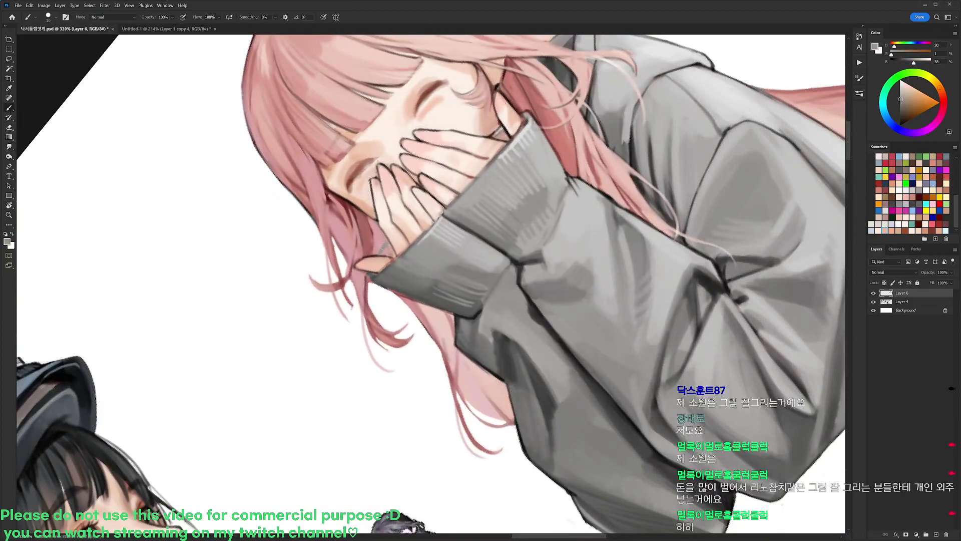
{"action": "left_click_drag", "start_coordinate": [403, 258], "coordinate": [390, 266]}
{"action": "key", "text": "r"}
{"action": "left_click_drag", "start_coordinate": [497, 187], "coordinate": [557, 191]}
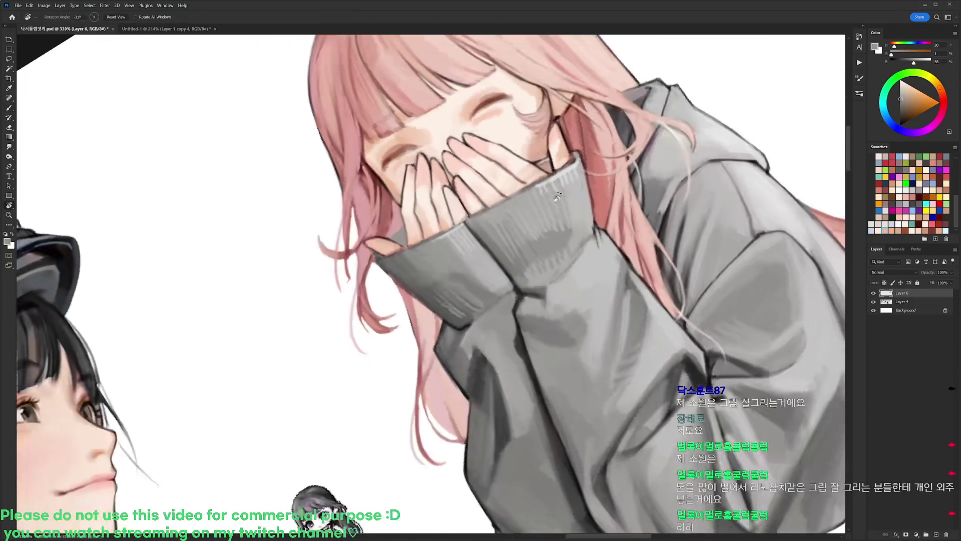
- Draw the outer edge of the viewer's-left cuff in black below the thumb with a small brush
{"action": "key", "text": "d"}
{"action": "right_click", "coordinate": [470, 181]}
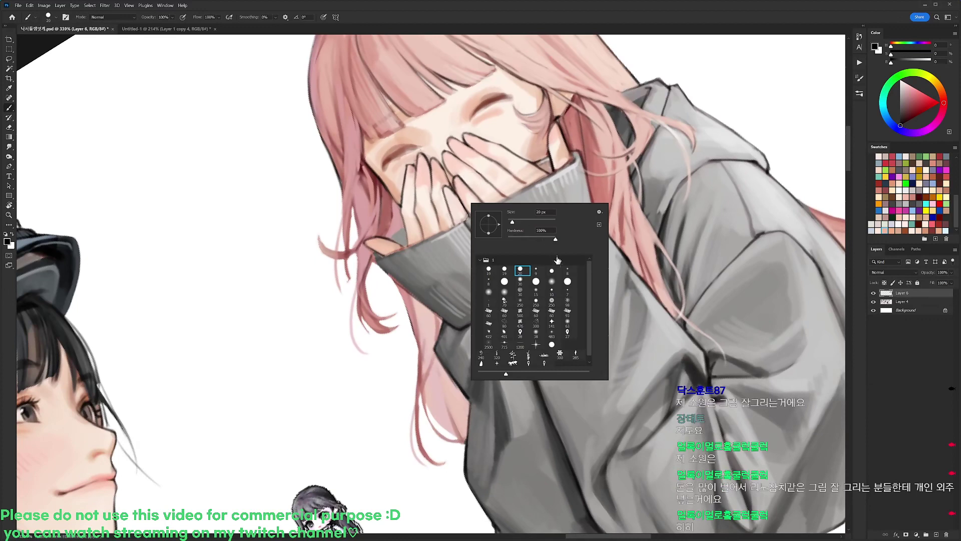
{"action": "left_click", "coordinate": [536, 269]}
{"action": "left_click", "coordinate": [415, 259], "text": "alt"}
{"action": "key", "text": "d"}
{"action": "left_click_drag", "start_coordinate": [378, 265], "coordinate": [415, 300]}
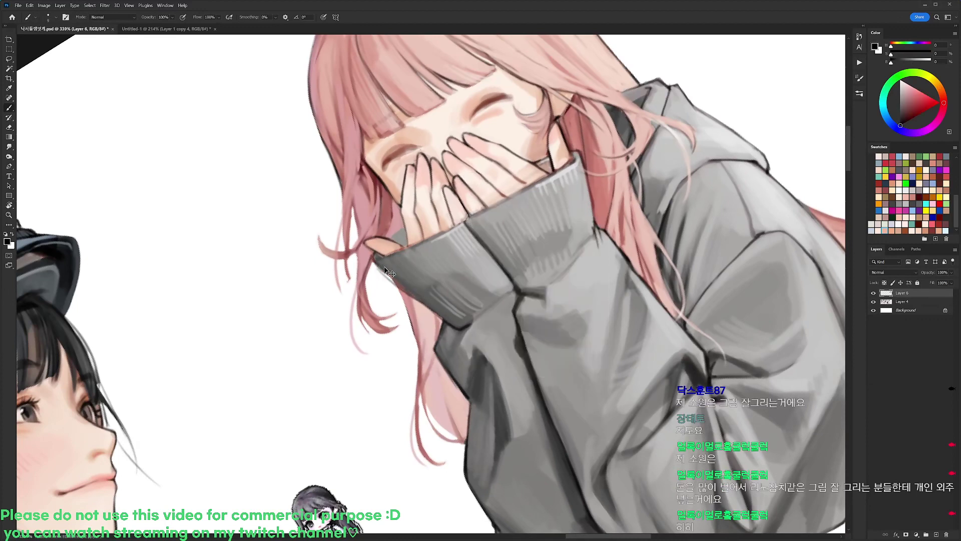
- Undo the last cuff stroke and redraw the outer contour of the viewer's-left cuff down to the sleeve in black, sampling grey for touch-ups
{"action": "key", "text": "ctrl+z"}
{"action": "left_click_drag", "start_coordinate": [379, 263], "coordinate": [443, 319]}
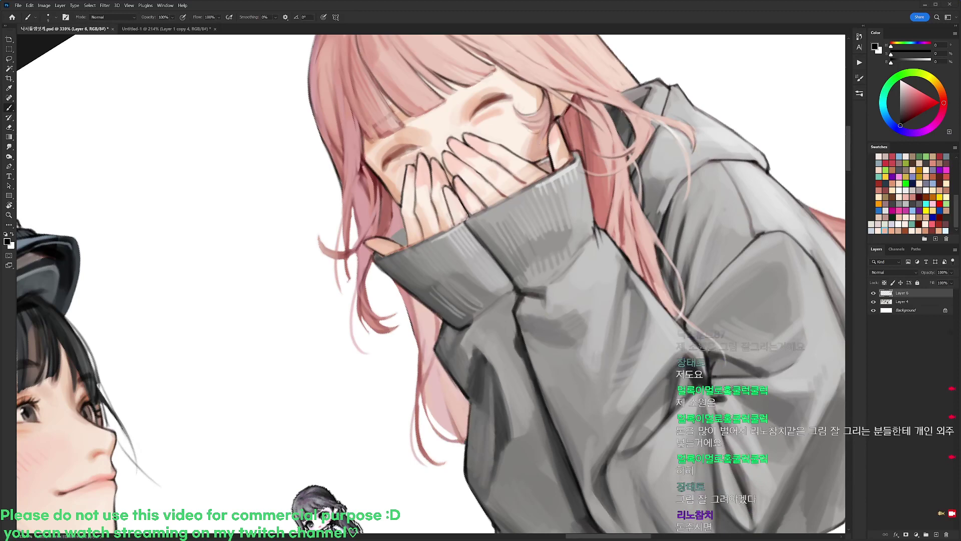
{"action": "key", "text": "r"}
{"action": "mouse_move", "coordinate": [375, 253]}
{"action": "left_mouse_down"}
{"action": "mouse_move", "coordinate": [368, 291]}
{"action": "mouse_move", "coordinate": [377, 293]}
{"action": "left_mouse_up"}
{"action": "left_click", "coordinate": [399, 267], "text": "alt"}
{"action": "key", "text": "d"}
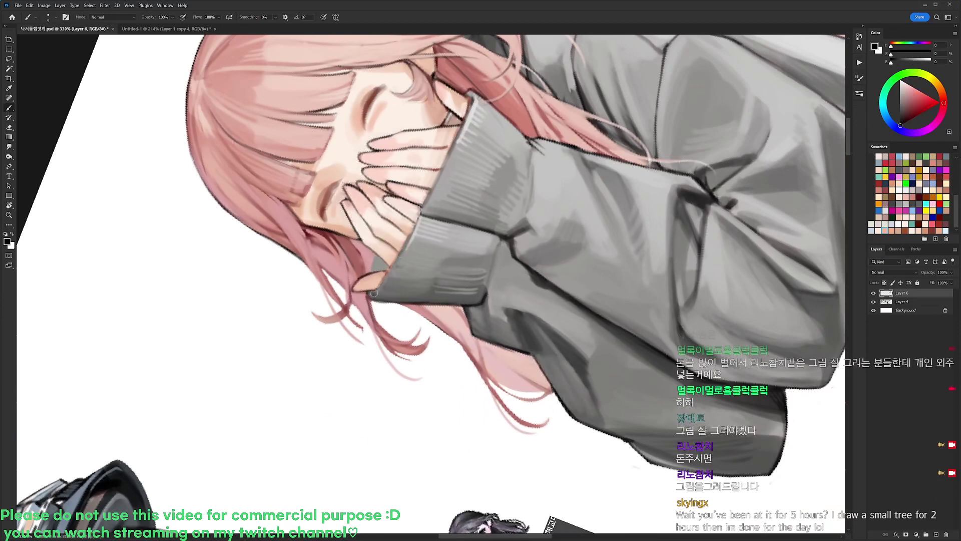
{"action": "mouse_move", "coordinate": [397, 256]}
{"action": "left_mouse_down"}
{"action": "mouse_move", "coordinate": [373, 295]}
{"action": "mouse_move", "coordinate": [563, 348]}
{"action": "mouse_move", "coordinate": [554, 365]}
{"action": "left_mouse_up"}
- Touch up the hair beside the viewer's-left hand with sampled dark pink and refine the adjoining face edge in black
{"action": "key", "text": "r"}
{"action": "left_click", "coordinate": [399, 210], "text": "alt"}
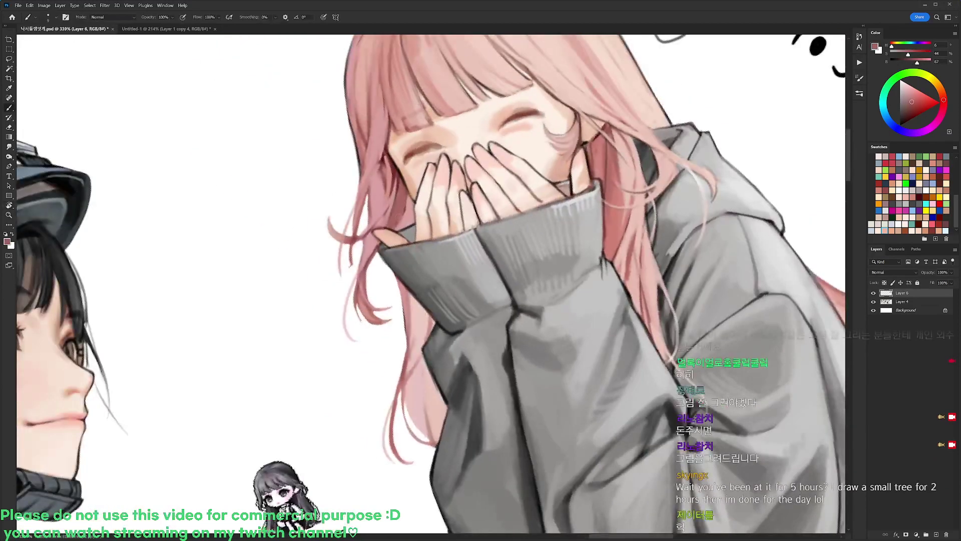
{"action": "key", "text": "d"}
{"action": "mouse_move", "coordinate": [394, 197]}
{"action": "left_mouse_down"}
{"action": "mouse_move", "coordinate": [384, 228]}
{"action": "mouse_move", "coordinate": [434, 196]}
{"action": "left_mouse_up"}
{"action": "key", "text": "r"}
{"action": "left_click", "coordinate": [422, 204], "text": "alt"}
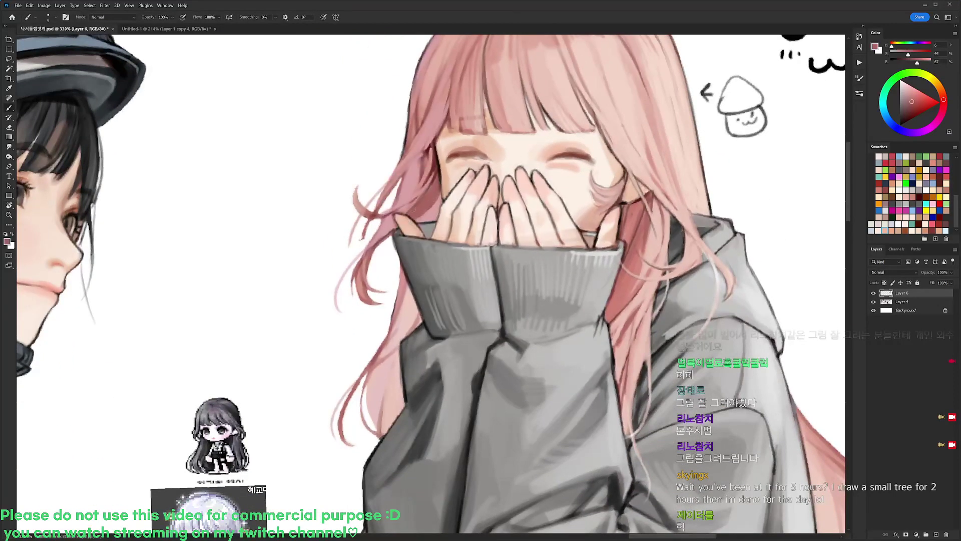
{"action": "left_click_drag", "start_coordinate": [438, 165], "coordinate": [437, 177]}
{"action": "key", "text": "d"}
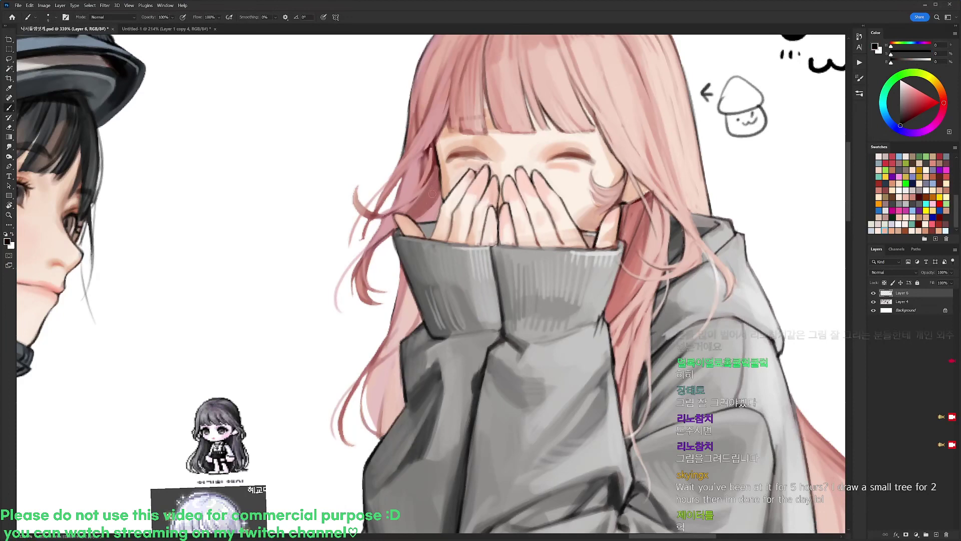
{"action": "left_click", "coordinate": [431, 197], "text": "alt"}
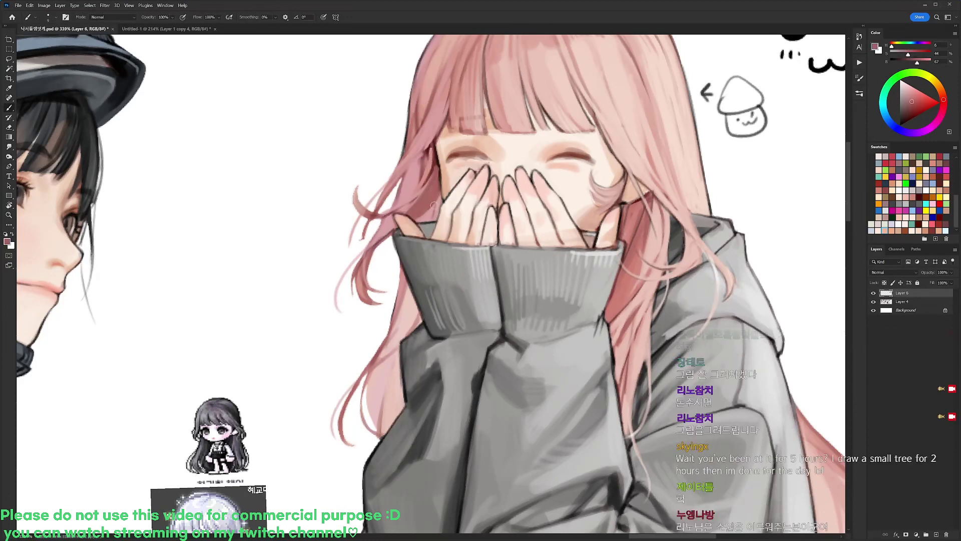
{"action": "left_click", "coordinate": [434, 194], "text": "alt"}
- Refine the upper outer corner of the viewer's-left cuff below the thumb in black and prepare the Eraser for cleaning it
{"action": "key", "text": "d"}
{"action": "left_click_drag", "start_coordinate": [394, 225], "coordinate": [400, 253]}
{"action": "key", "text": "e"}
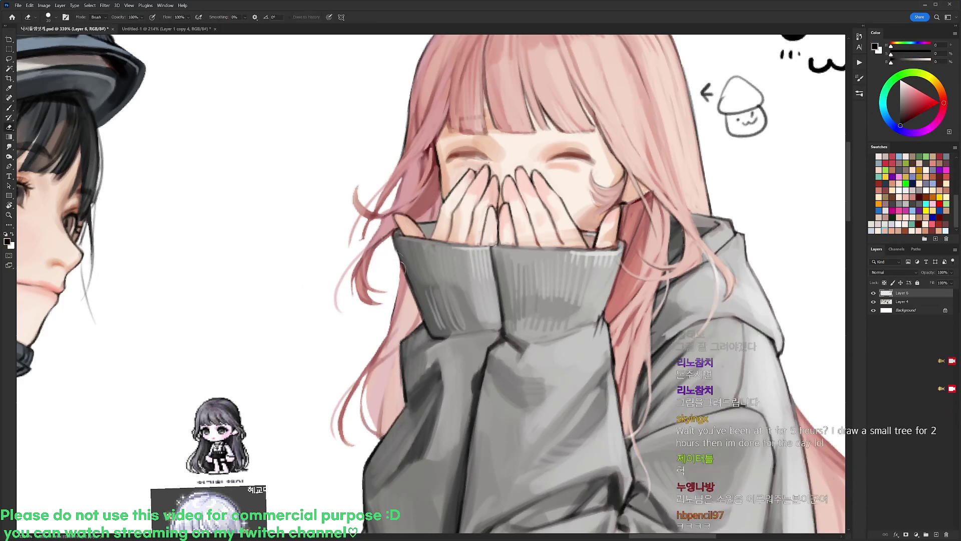
- Retouch the outer strands of the pink-haired girl's bangs with pink tones sampled from the hair
{"action": "left_click_drag", "start_coordinate": [449, 201], "coordinate": [417, 210]}
{"action": "left_click_drag", "start_coordinate": [491, 172], "coordinate": [582, 167]}
{"action": "key", "text": "r"}
{"action": "key", "text": "b"}
{"action": "key", "text": "b"}
{"action": "left_click", "coordinate": [379, 197], "text": "alt"}
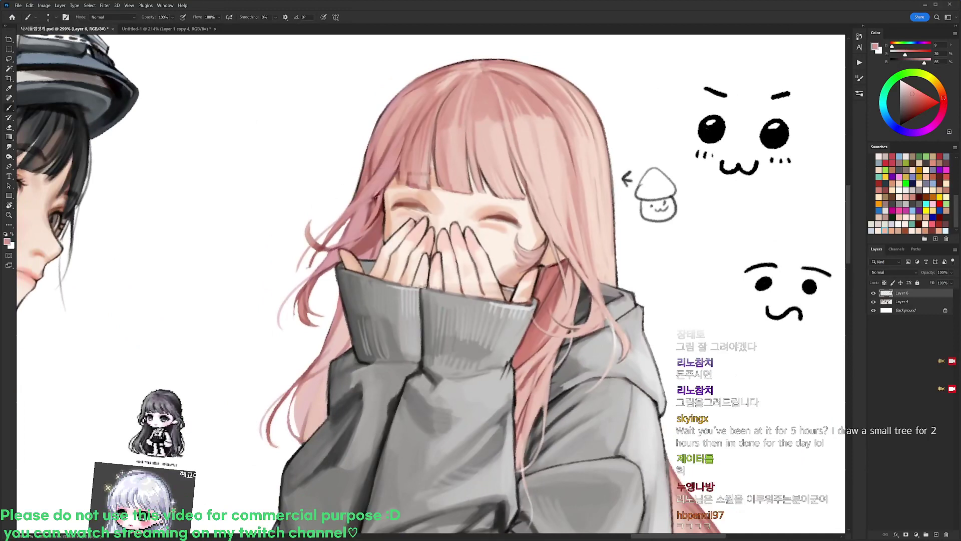
{"action": "left_click", "coordinate": [376, 195], "text": "alt"}
{"action": "left_click", "coordinate": [386, 186], "text": "alt"}
{"action": "left_click", "coordinate": [386, 186], "text": "alt"}
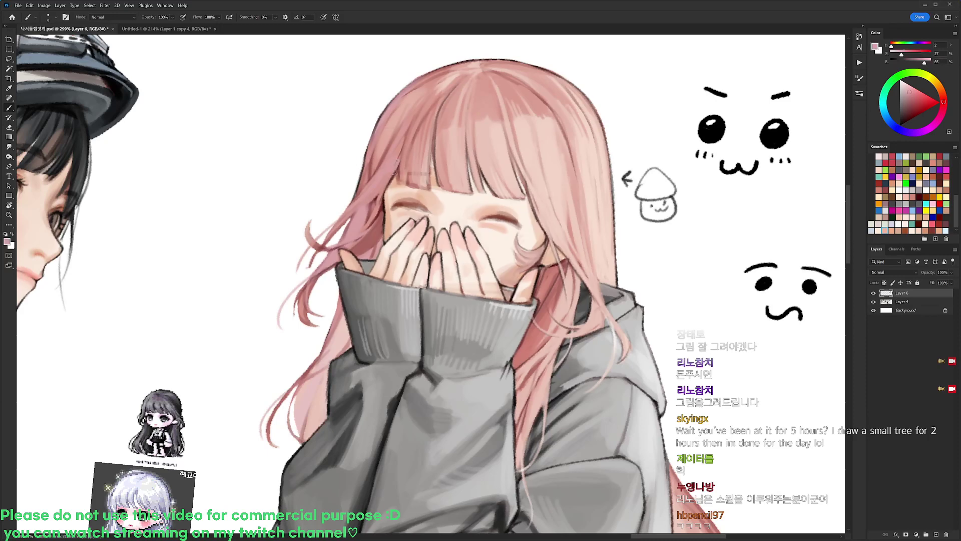
{"action": "key", "text": "d"}
{"action": "key", "text": "r"}
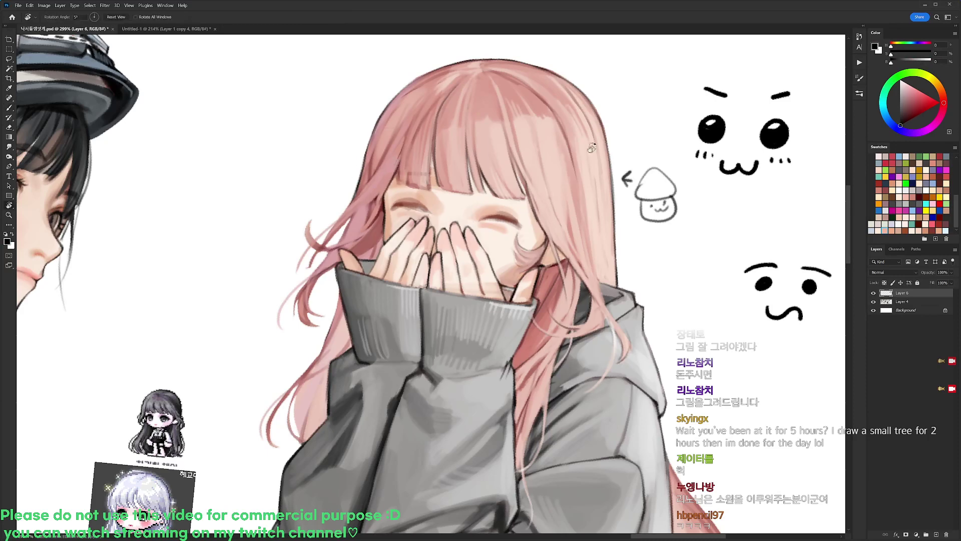
- Paint downward strands through the left part of the girl's bangs using sampled pink hair tones
{"action": "left_click_drag", "start_coordinate": [386, 190], "coordinate": [376, 196]}
{"action": "key", "text": "b"}
{"action": "left_click", "coordinate": [394, 153], "text": "alt"}
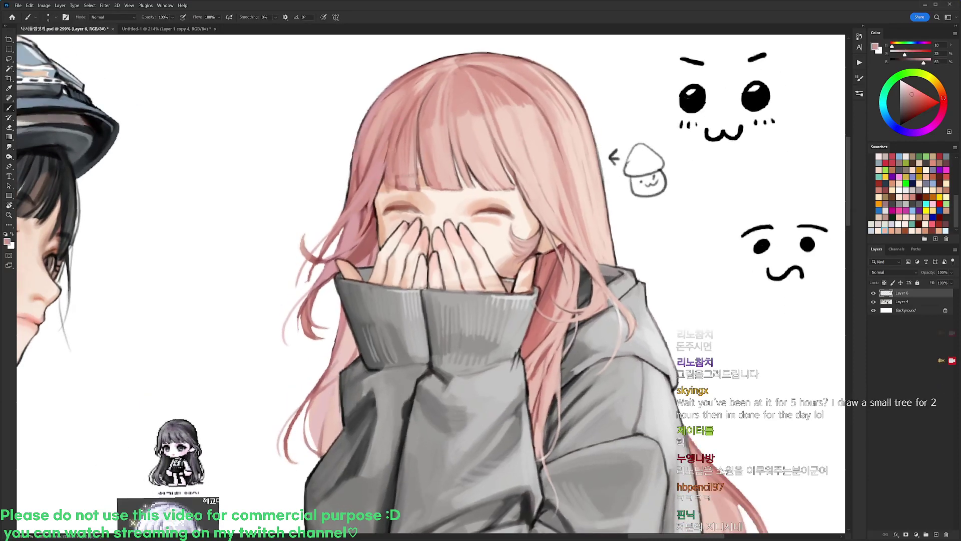
{"action": "key", "text": "d"}
{"action": "left_click_drag", "start_coordinate": [386, 146], "coordinate": [384, 190]}
{"action": "left_click", "coordinate": [391, 171], "text": "alt"}
{"action": "left_click", "coordinate": [384, 172], "text": "alt"}
- Blend the leftover sketch marks into the lower left bangs with sampled skin and hair tones
{"action": "mouse_move", "coordinate": [389, 132]}
{"action": "left_mouse_down"}
{"action": "mouse_move", "coordinate": [387, 158]}
{"action": "mouse_move", "coordinate": [404, 192]}
{"action": "left_mouse_up"}
{"action": "key", "text": "d"}
{"action": "left_click", "coordinate": [401, 193], "text": "alt"}
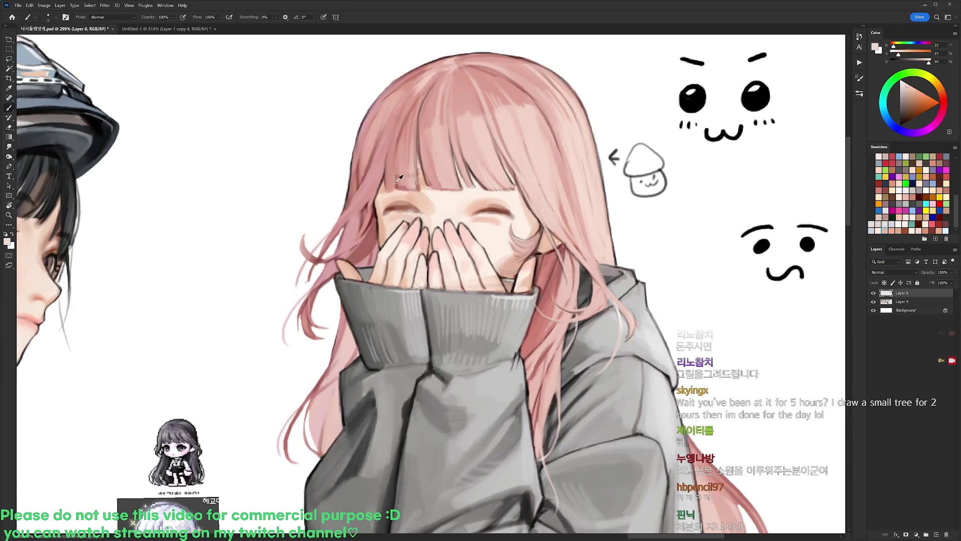
{"action": "left_click_drag", "start_coordinate": [396, 151], "coordinate": [394, 188]}
{"action": "left_click", "coordinate": [396, 176], "text": "alt"}
{"action": "left_click", "coordinate": [399, 182], "text": "alt"}
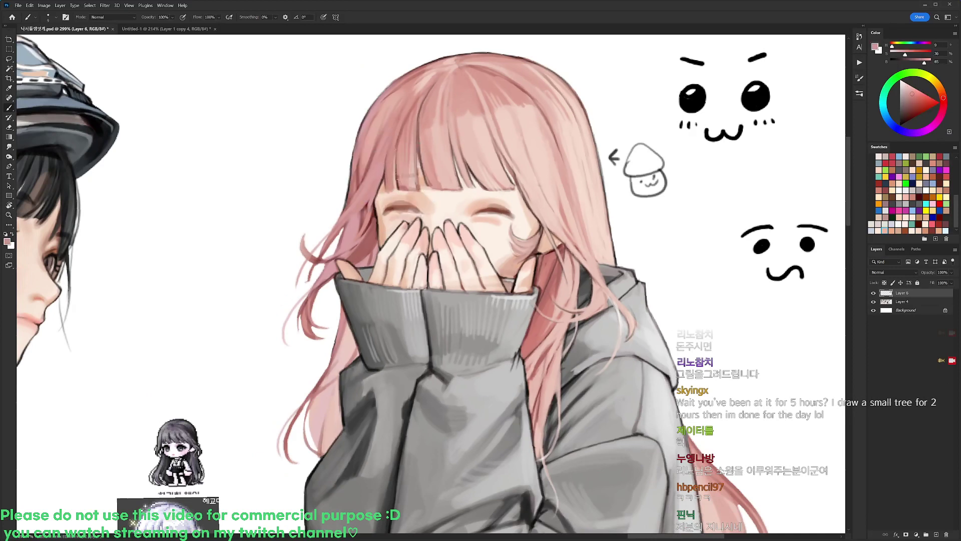
- Switch to a larger hard round brush and retouch the forehead below the bangs with a sampled pale skin tone
{"action": "key", "text": "r"}
{"action": "left_click_drag", "start_coordinate": [499, 136], "coordinate": [508, 166]}
{"action": "key", "text": "Escape"}
{"action": "key", "text": "b"}
{"action": "key", "text": "d"}
{"action": "right_click", "coordinate": [462, 170]}
{"action": "left_click", "coordinate": [499, 240]}
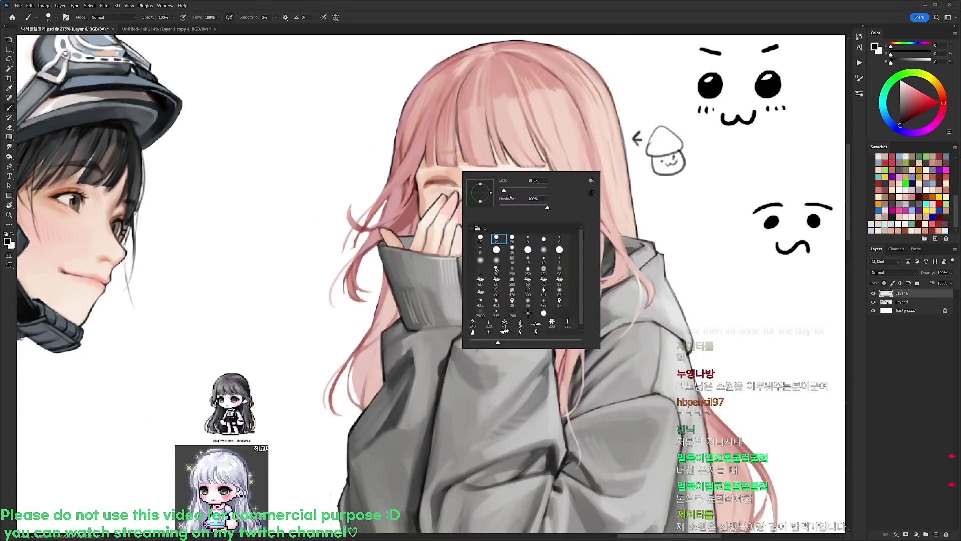
{"action": "left_click", "coordinate": [432, 190], "text": "alt"}
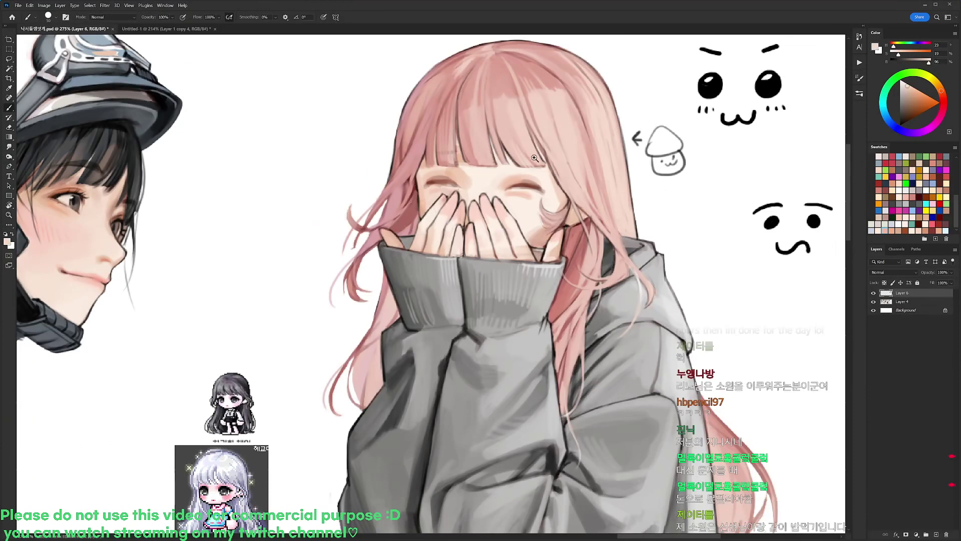
{"action": "left_click_drag", "start_coordinate": [534, 158], "coordinate": [519, 193]}
- Touch up the bangs' lower edge with a sampled colour, then reset the paint colour to black
{"action": "key", "text": "r"}
{"action": "left_click_drag", "start_coordinate": [573, 220], "coordinate": [459, 150]}
{"action": "key", "text": "b"}
{"action": "key", "text": "d"}
{"action": "right_click", "coordinate": [460, 158]}
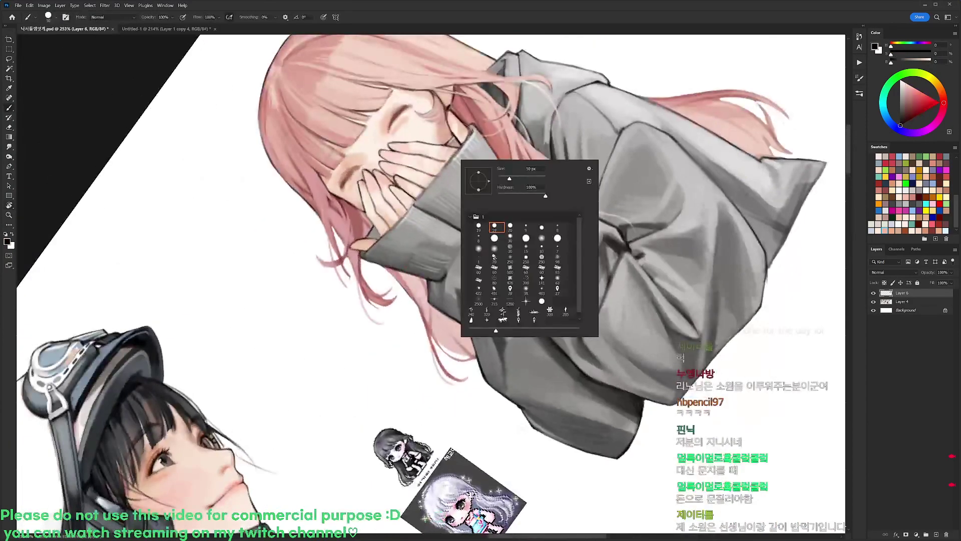
{"action": "left_click", "coordinate": [497, 227]}
{"action": "left_click", "coordinate": [444, 187], "text": "alt"}
{"action": "key", "text": "d"}
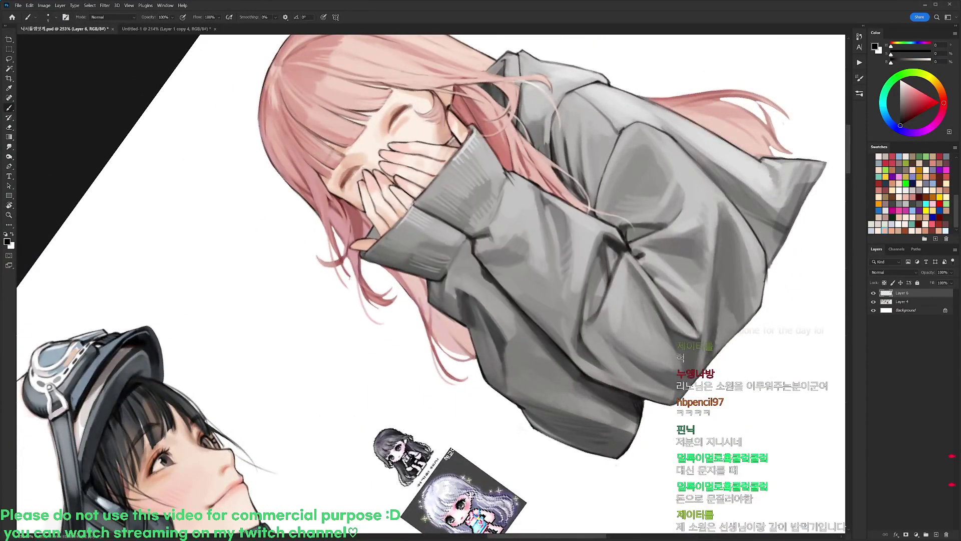
- Blend the forehead between the closed eyes with a larger hard round brush and sampled light skin tones
{"action": "key", "text": "r"}
{"action": "left_click_drag", "start_coordinate": [585, 76], "coordinate": [555, 506]}
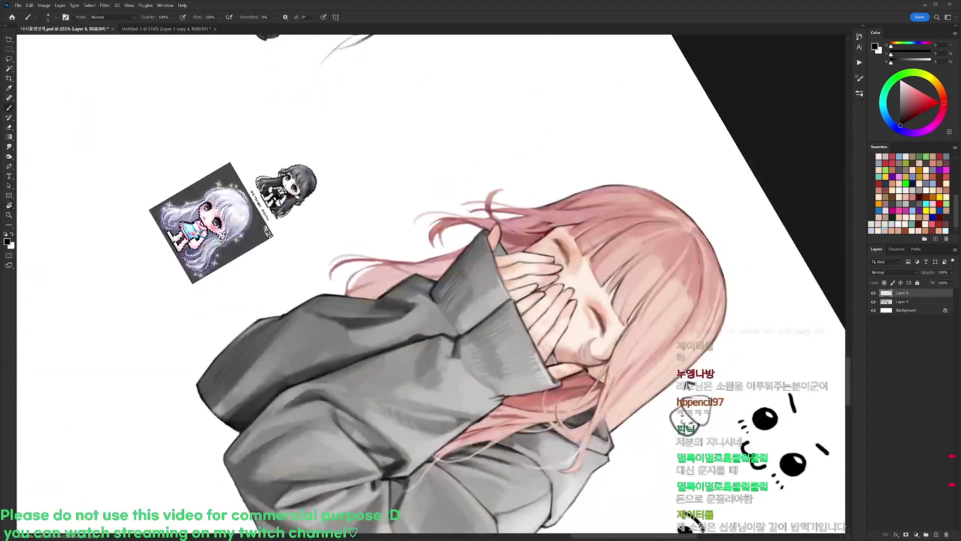
{"action": "key", "text": "r"}
{"action": "left_click_drag", "start_coordinate": [658, 412], "coordinate": [638, 124]}
{"action": "right_click", "coordinate": [606, 153]}
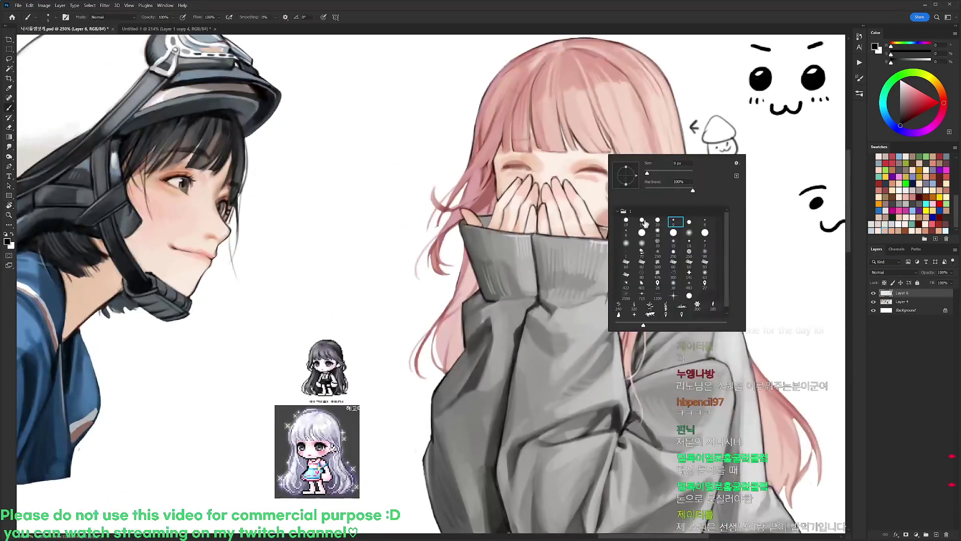
{"action": "left_click", "coordinate": [644, 221]}
{"action": "left_click", "coordinate": [555, 161], "text": "alt"}
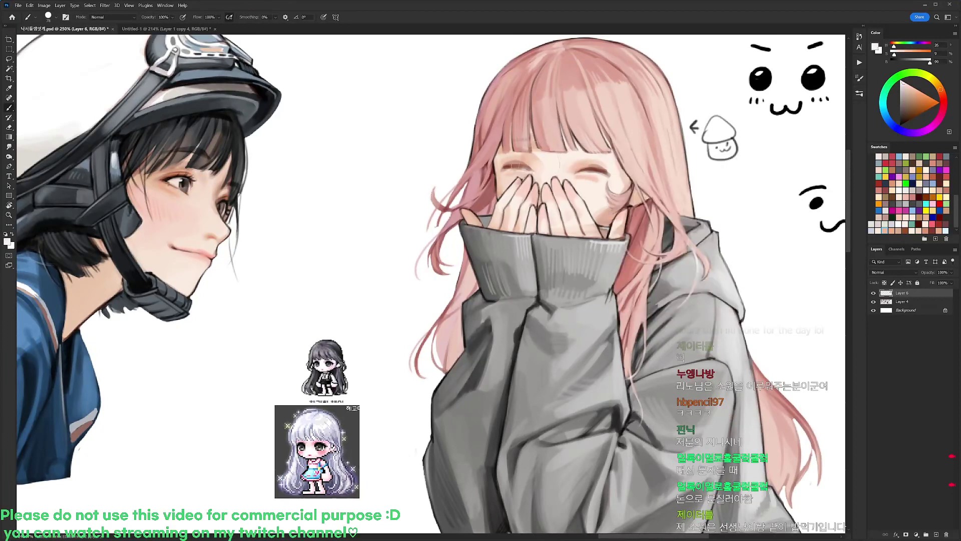
{"action": "right_click", "coordinate": [609, 147]}
{"action": "left_click", "coordinate": [647, 215]}
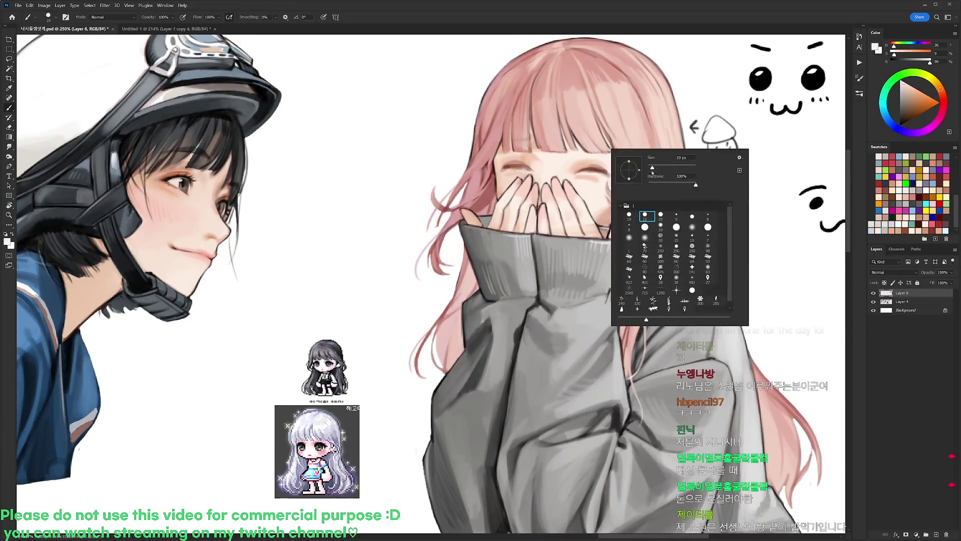
{"action": "left_click", "coordinate": [542, 157], "text": "alt"}
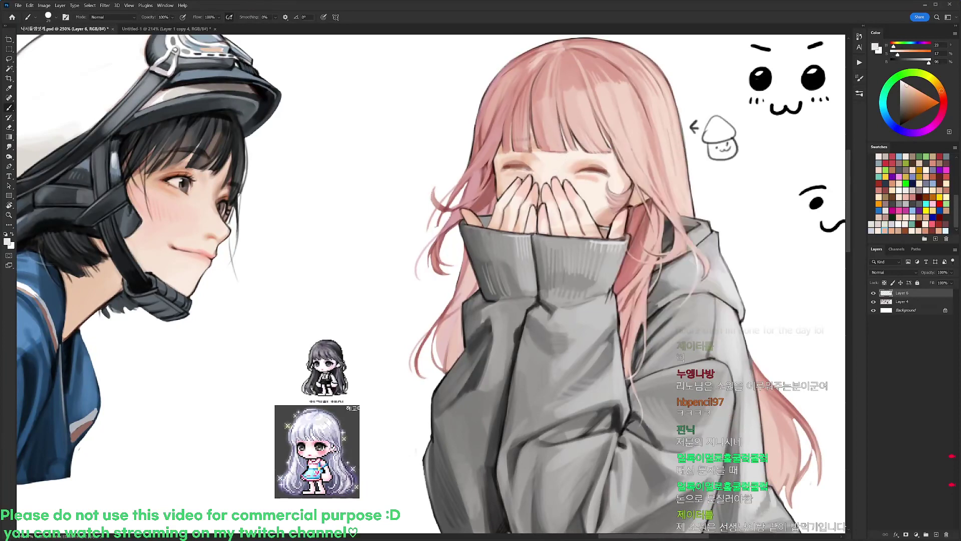
{"action": "left_click", "coordinate": [547, 151], "text": "alt"}
{"action": "left_click", "coordinate": [536, 163], "text": "alt"}
- Tint both closed eyelids with a saturated reddish brown and undo the last stroke
{"action": "key", "text": "r"}
{"action": "left_click_drag", "start_coordinate": [574, 181], "coordinate": [548, 135]}
{"action": "left_click", "coordinate": [544, 120], "text": "alt"}
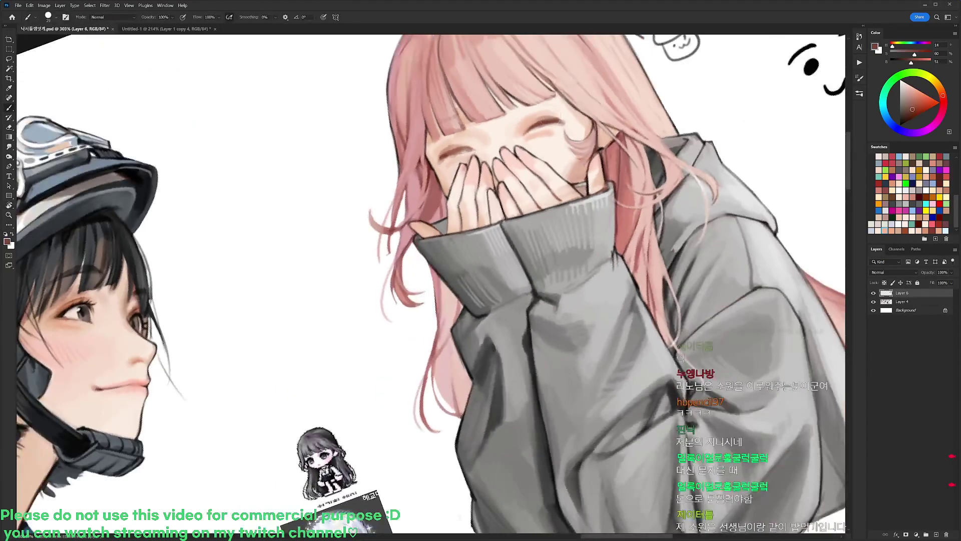
{"action": "left_click_drag", "start_coordinate": [917, 107], "coordinate": [922, 109]}
{"action": "mouse_move", "coordinate": [545, 121]}
{"action": "left_mouse_down"}
{"action": "mouse_move", "coordinate": [528, 131]}
{"action": "mouse_move", "coordinate": [559, 120]}
{"action": "left_mouse_up"}
{"action": "mouse_move", "coordinate": [452, 155]}
{"action": "left_mouse_down"}
{"action": "mouse_move", "coordinate": [442, 162]}
{"action": "mouse_move", "coordinate": [479, 152]}
{"action": "left_mouse_up"}
{"action": "key", "text": "ctrl+z"}
- Draw dark lashes along the right closed eye with a small black brush
{"action": "right_click", "coordinate": [565, 121]}
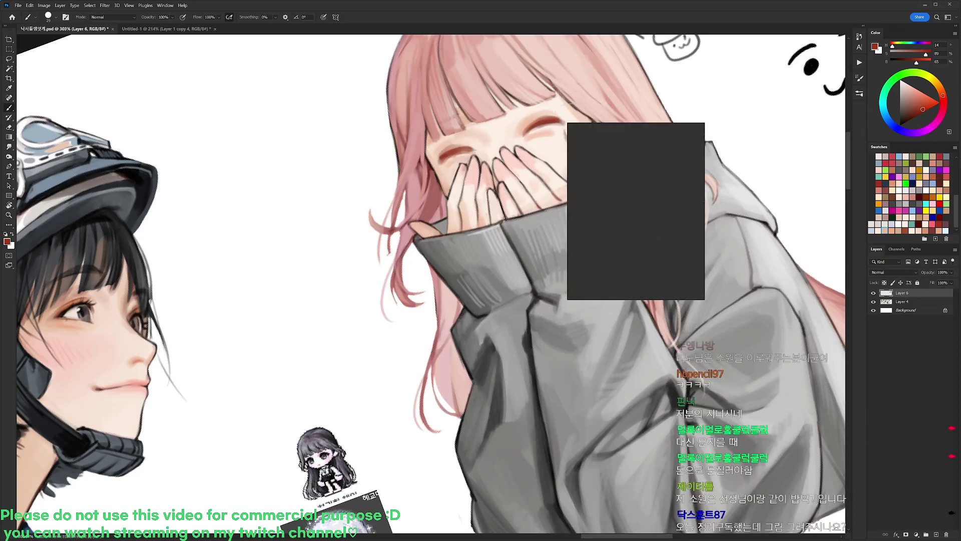
{"action": "double_click", "coordinate": [634, 190]}
{"action": "key", "text": "r"}
{"action": "mouse_move", "coordinate": [579, 110]}
{"action": "left_mouse_down"}
{"action": "mouse_move", "coordinate": [570, 102]}
{"action": "mouse_move", "coordinate": [517, 128]}
{"action": "mouse_move", "coordinate": [545, 112]}
{"action": "left_mouse_up"}
{"action": "key", "text": "b"}
{"action": "key", "text": "d"}
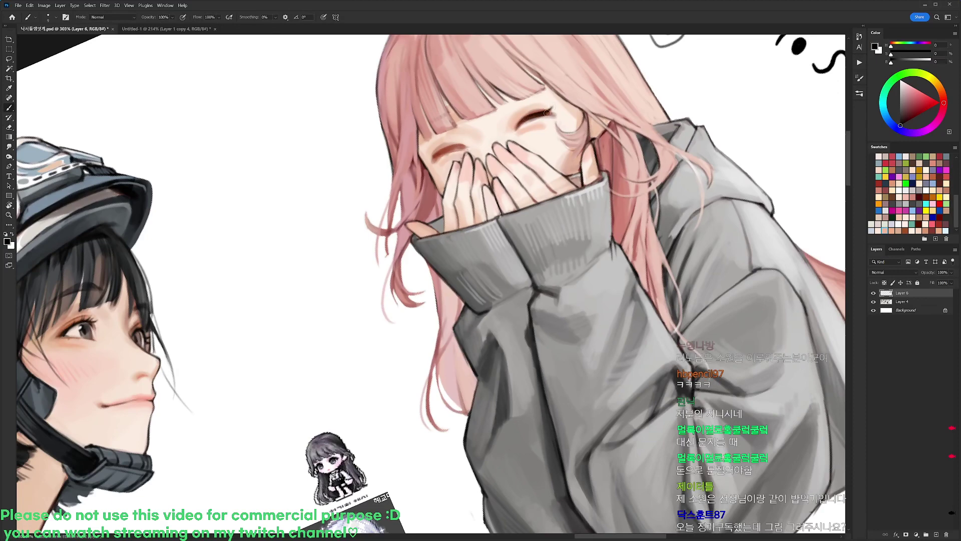
- Refine the skin around the right eye's outer lashes with sampled pale skin tones
{"action": "key", "text": "r"}
{"action": "left_click_drag", "start_coordinate": [598, 88], "coordinate": [605, 154]}
{"action": "key", "text": "b"}
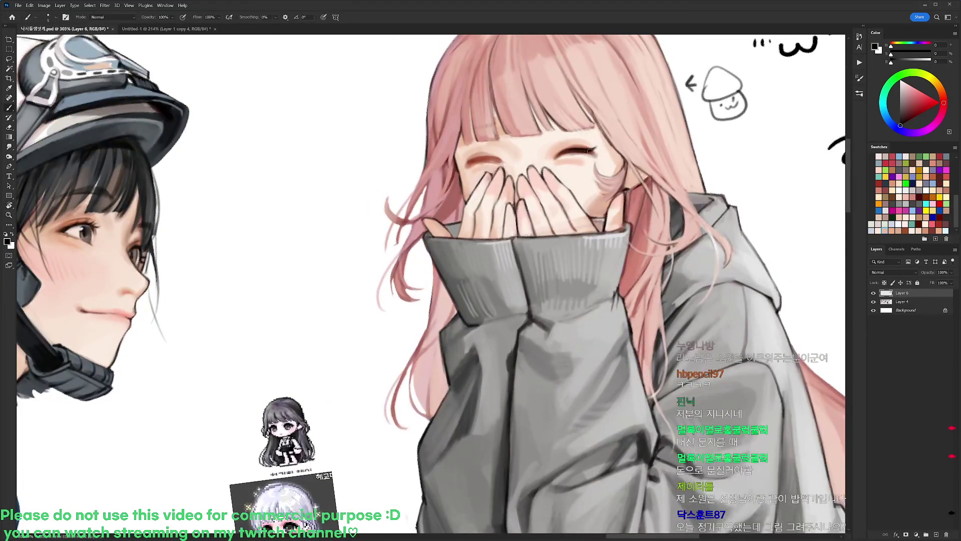
{"action": "left_click", "coordinate": [604, 152], "text": "alt"}
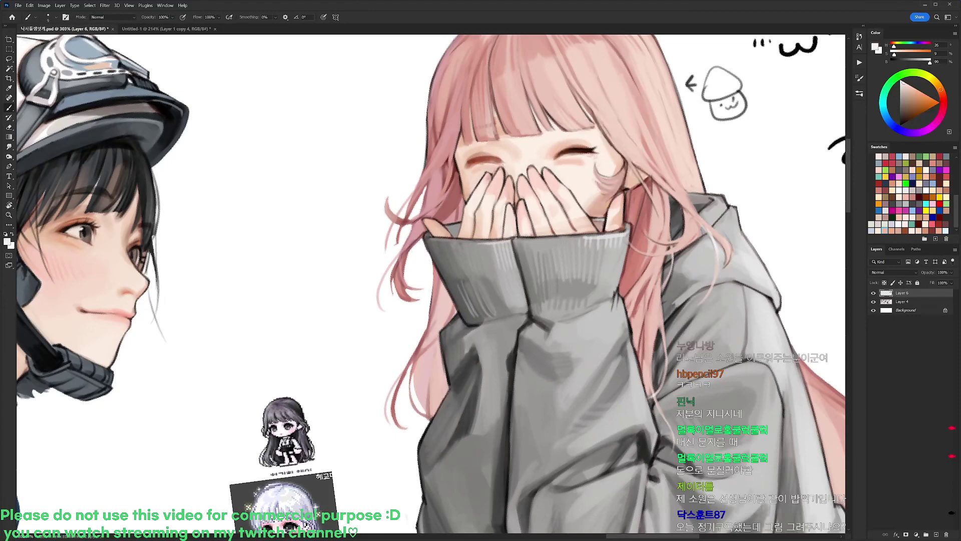
{"action": "key", "text": "r"}
{"action": "left_click_drag", "start_coordinate": [591, 153], "coordinate": [509, 90]}
{"action": "left_click", "coordinate": [509, 88], "text": "alt"}
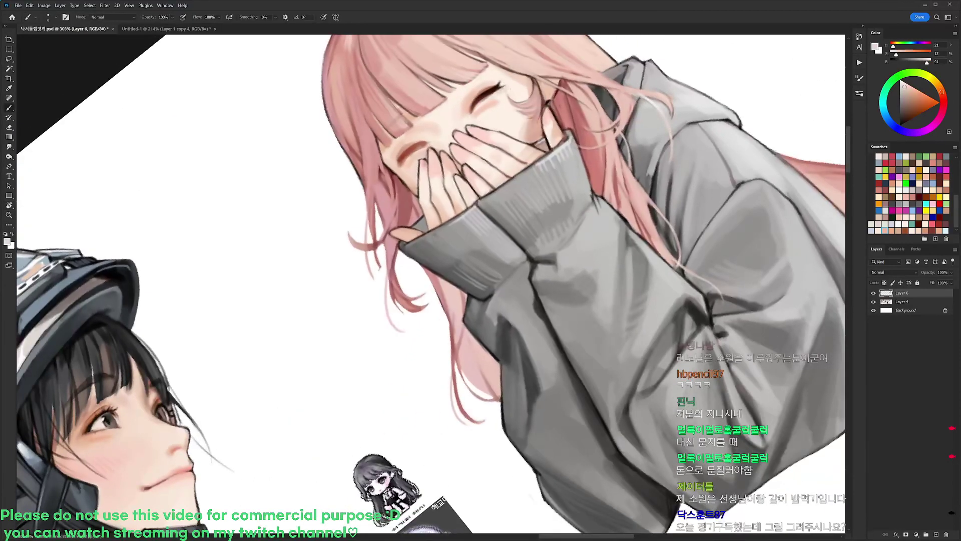
- Soften the skin around the right closed eye with a larger hard round brush and sampled light skin tones
{"action": "key", "text": "d"}
{"action": "right_click", "coordinate": [526, 101]}
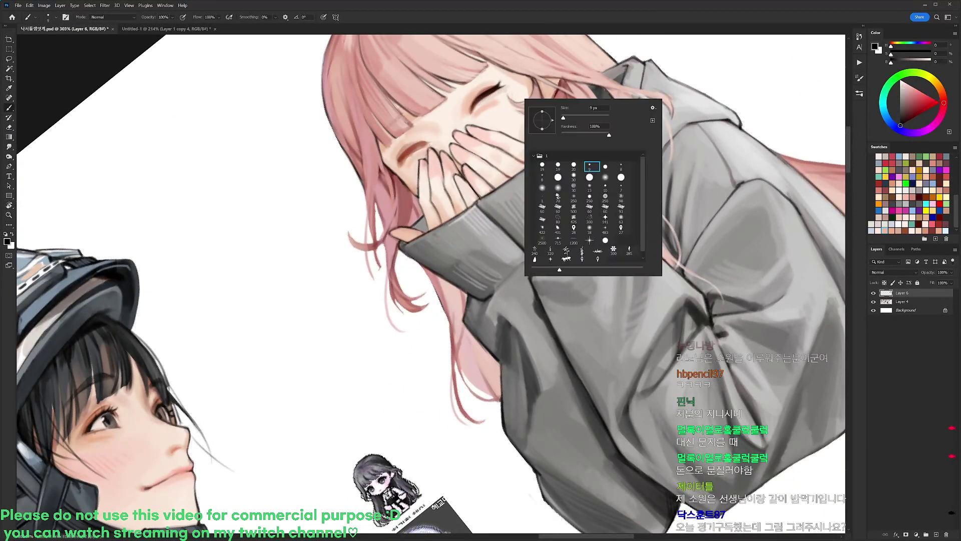
{"action": "left_click", "coordinate": [558, 166]}
{"action": "left_click", "coordinate": [574, 118]}
{"action": "left_click", "coordinate": [489, 104], "text": "alt"}
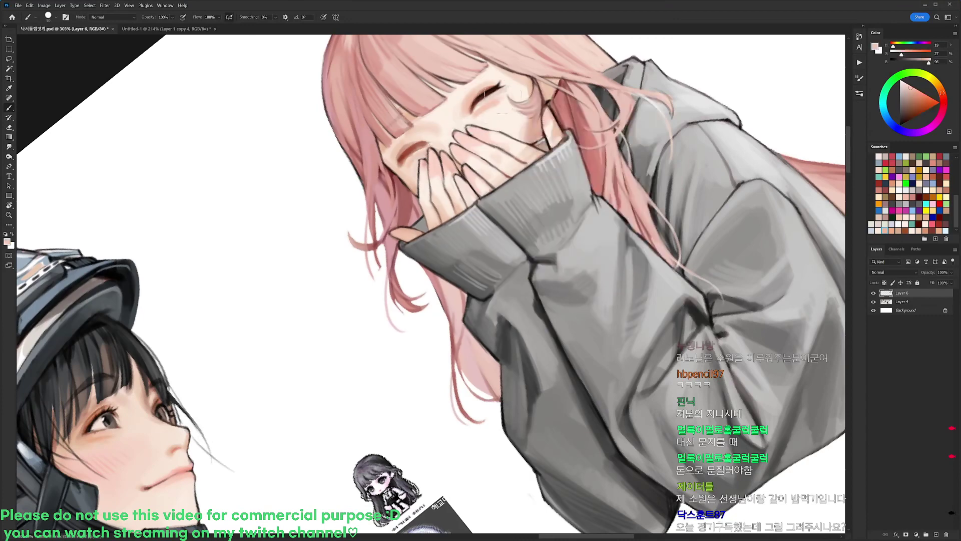
{"action": "left_click", "coordinate": [504, 101], "text": "alt"}
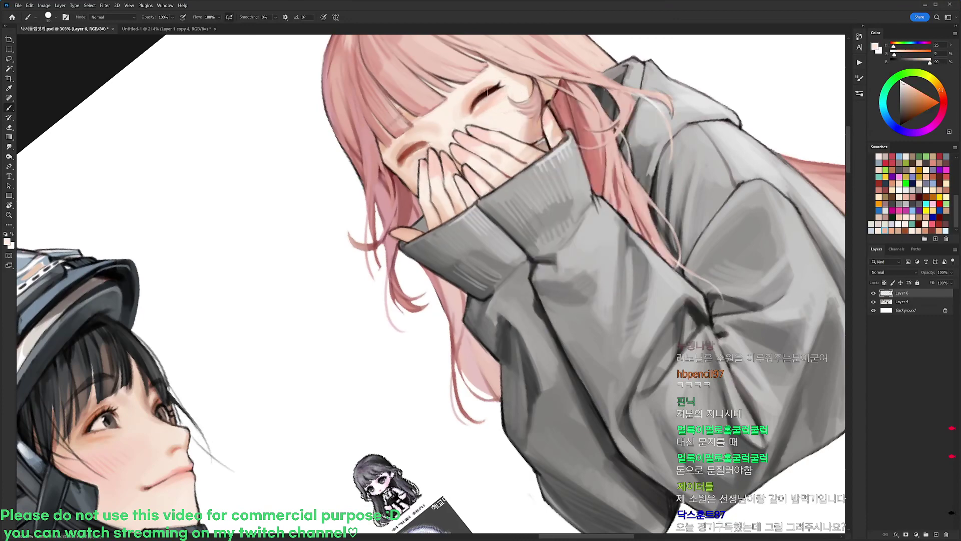
{"action": "key", "text": "r"}
{"action": "mouse_move", "coordinate": [501, 93]}
{"action": "left_mouse_down"}
{"action": "mouse_move", "coordinate": [596, 151]}
{"action": "mouse_move", "coordinate": [619, 130]}
{"action": "mouse_move", "coordinate": [478, 90]}
{"action": "left_mouse_up"}
{"action": "left_click", "coordinate": [594, 146], "text": "alt"}
{"action": "key", "text": "r"}
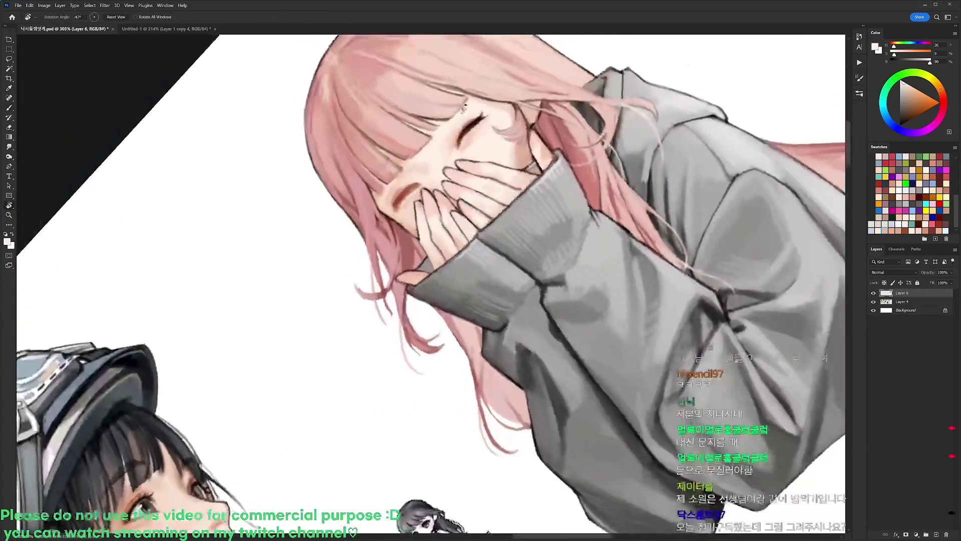
- Refine the right eye's lid line with a small hard round brush in a sampled brownish pink
{"action": "key", "text": "d"}
{"action": "right_click", "coordinate": [478, 118]}
{"action": "left_click", "coordinate": [541, 181]}
{"action": "left_click", "coordinate": [457, 139], "text": "alt"}
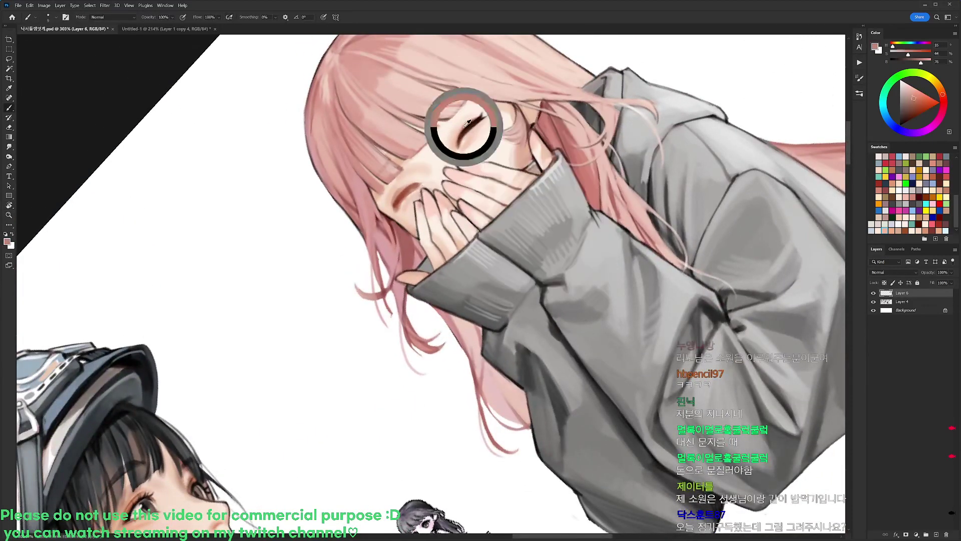
{"action": "mouse_move", "coordinate": [457, 142]}
{"action": "left_mouse_down"}
{"action": "mouse_move", "coordinate": [467, 120]}
{"action": "mouse_move", "coordinate": [559, 185]}
{"action": "mouse_move", "coordinate": [502, 129]}
{"action": "left_mouse_up"}
{"action": "key", "text": "d"}
{"action": "key", "text": "r"}
- Paint the left closed eyelid with a larger hard round brush in sampled reddish-brown tones
{"action": "key", "text": "r"}
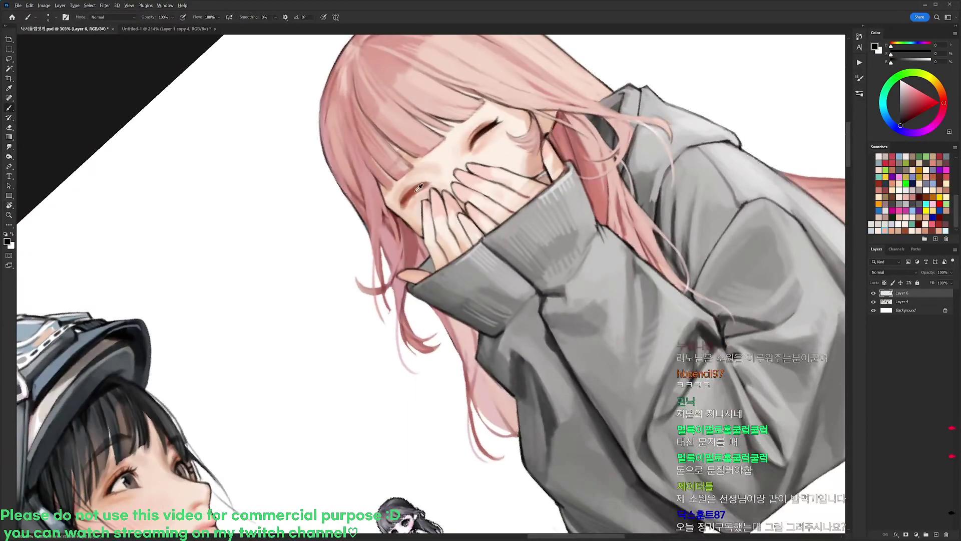
{"action": "left_click", "coordinate": [419, 186], "text": "alt"}
{"action": "right_click", "coordinate": [449, 225]}
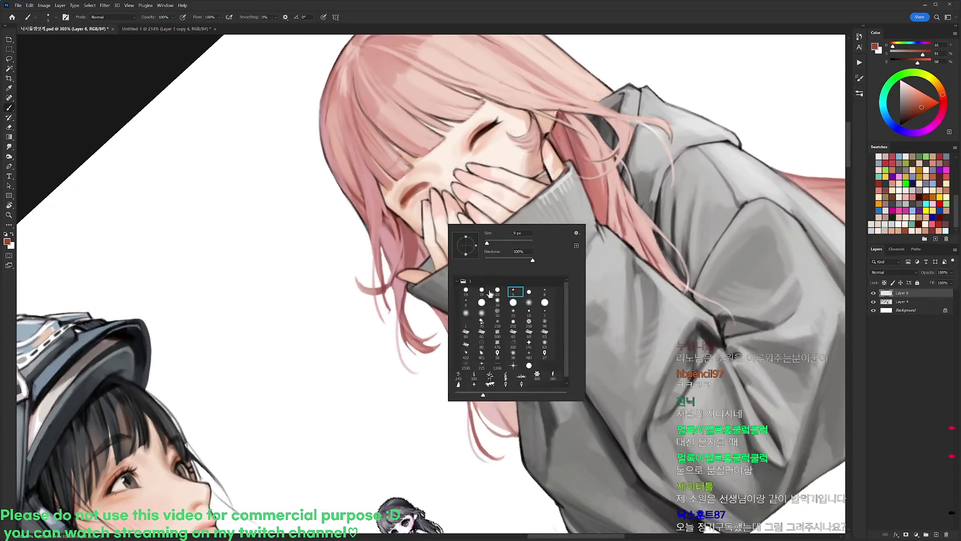
{"action": "left_click", "coordinate": [482, 291]}
{"action": "key", "text": "Return"}
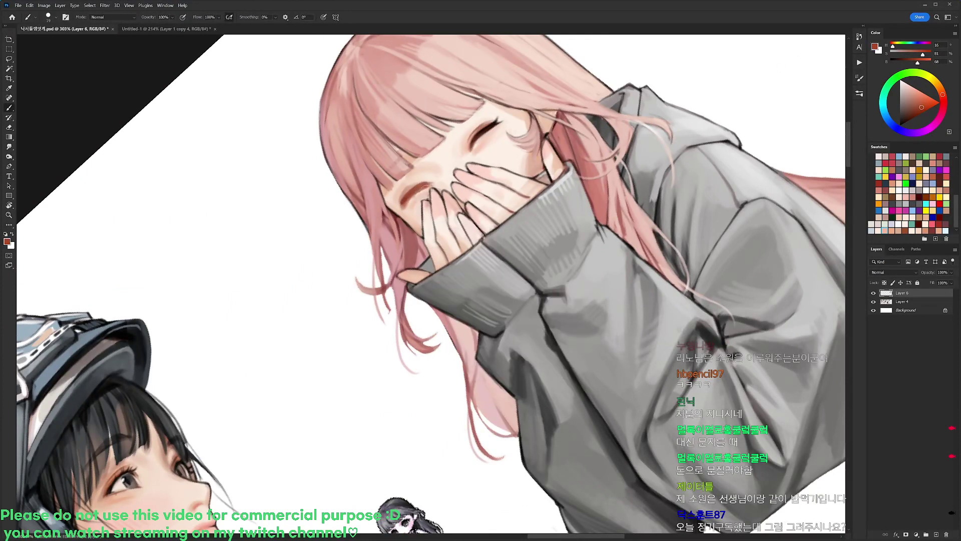
{"action": "left_click", "coordinate": [412, 200], "text": "alt"}
{"action": "left_click_drag", "start_coordinate": [405, 197], "coordinate": [428, 189]}
{"action": "left_click", "coordinate": [423, 190], "text": "alt"}
- Touch up the area under the left closed eye with a colour sampled beside the eyelid
{"action": "key", "text": "r"}
{"action": "left_click_drag", "start_coordinate": [540, 233], "coordinate": [551, 294]}
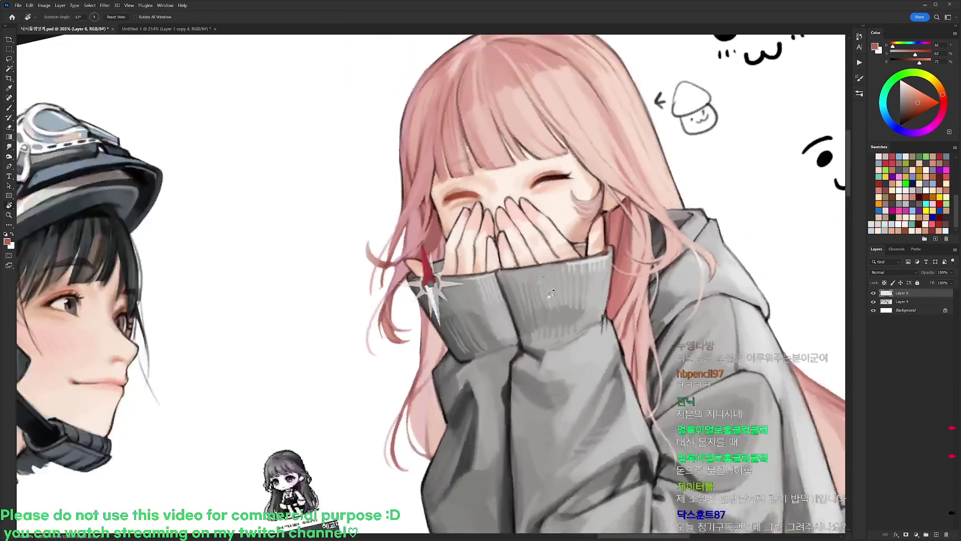
{"action": "key", "text": "b"}
{"action": "key", "text": "d"}
{"action": "right_click", "coordinate": [534, 204]}
{"action": "left_click", "coordinate": [459, 202]}
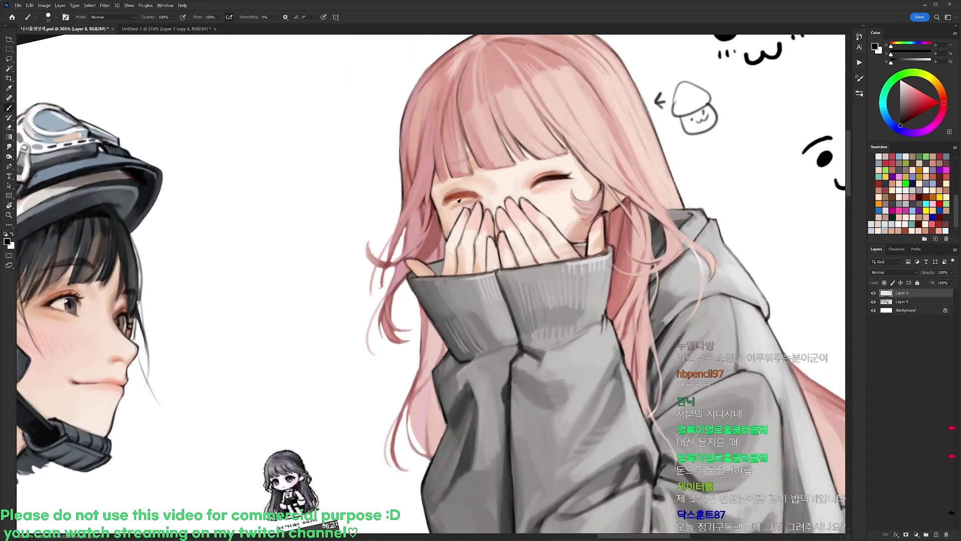
{"action": "left_click", "coordinate": [455, 205], "text": "alt"}
- Add a pink blush to the cheek below the right eye with an enlarged soft round brush
{"action": "key", "text": "r"}
{"action": "left_click_drag", "start_coordinate": [591, 191], "coordinate": [602, 215]}
{"action": "key", "text": "b"}
{"action": "key", "text": "d"}
{"action": "right_click", "coordinate": [603, 216]}
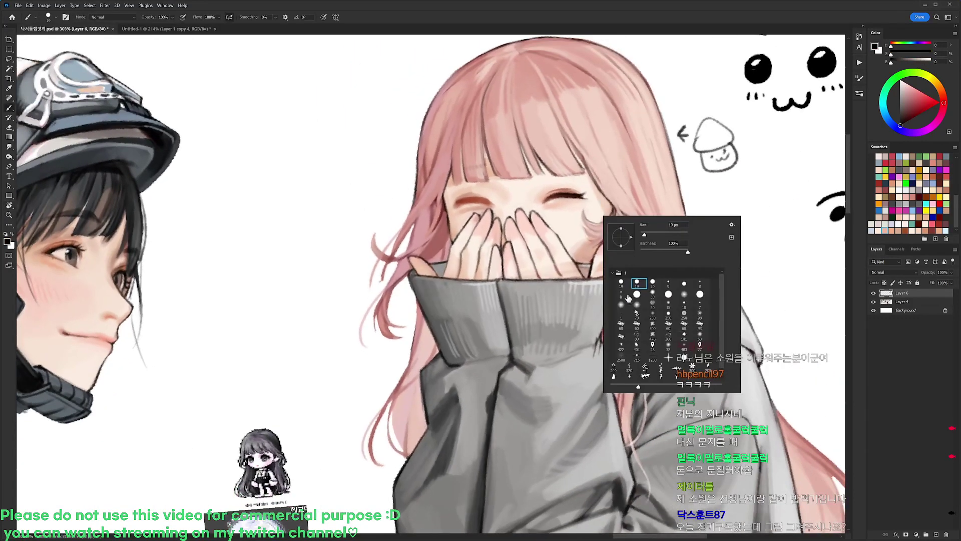
{"action": "left_click", "coordinate": [622, 305]}
{"action": "left_click", "coordinate": [652, 234]}
{"action": "left_click", "coordinate": [625, 171], "text": "alt"}
{"action": "left_click_drag", "start_coordinate": [921, 93], "coordinate": [943, 100]}
{"action": "left_click", "coordinate": [578, 225]}
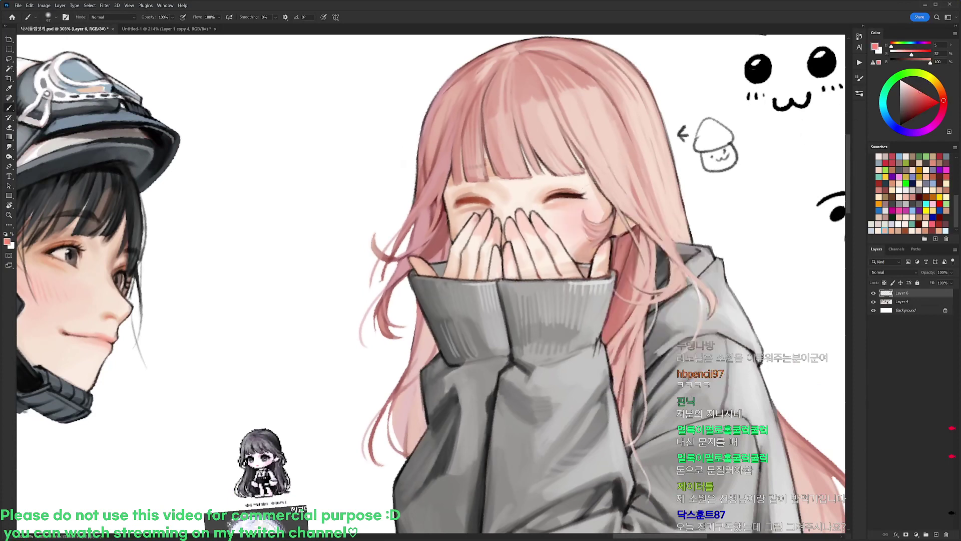
- Darken the lash line of the left closed eye with a small hard round brush in black and sampled dark brown
{"action": "key", "text": "d"}
{"action": "right_click", "coordinate": [578, 211]}
{"action": "left_click", "coordinate": [647, 279]}
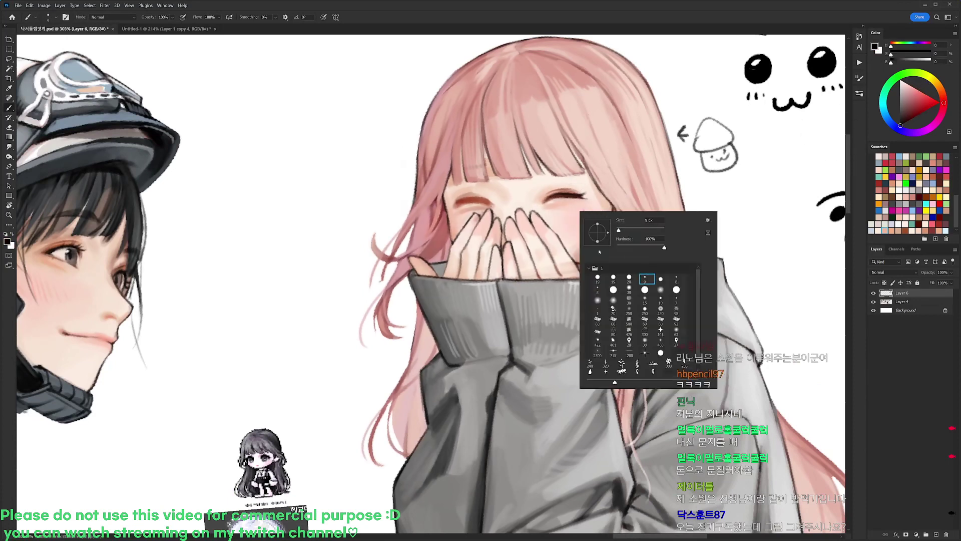
{"action": "key", "text": "Return"}
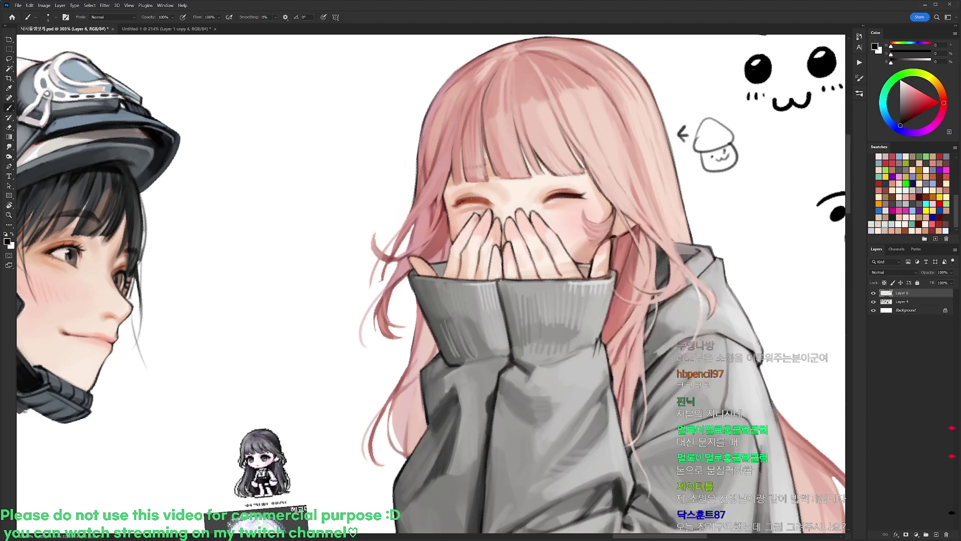
{"action": "mouse_move", "coordinate": [457, 204]}
{"action": "left_mouse_down"}
{"action": "mouse_move", "coordinate": [481, 202]}
{"action": "mouse_move", "coordinate": [385, 211]}
{"action": "mouse_move", "coordinate": [406, 186]}
{"action": "mouse_move", "coordinate": [439, 196]}
{"action": "mouse_move", "coordinate": [400, 210]}
{"action": "left_mouse_up"}
{"action": "key", "text": "r"}
{"action": "key", "text": "r"}
{"action": "key", "text": "r"}
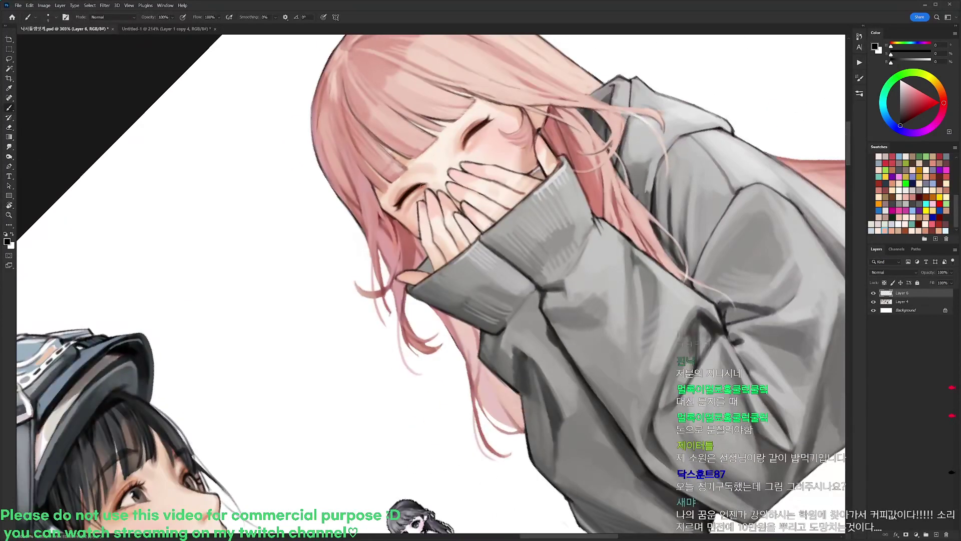
{"action": "left_click", "coordinate": [473, 131], "text": "alt"}
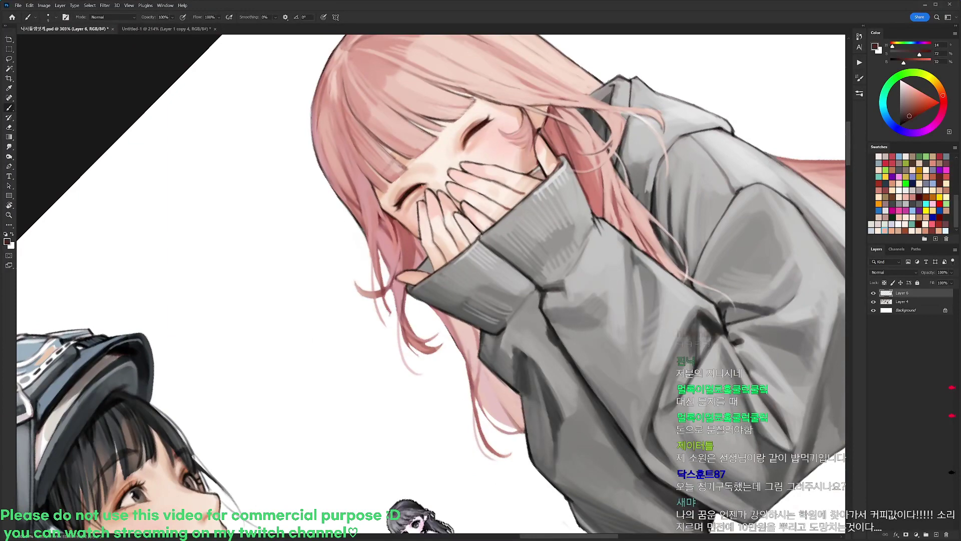
{"action": "key", "text": "d"}
- Add fine dark lashes at the outer corners of both closed eyes with the small hard round brush
{"action": "key", "text": "r"}
{"action": "left_click_drag", "start_coordinate": [479, 154], "coordinate": [525, 236]}
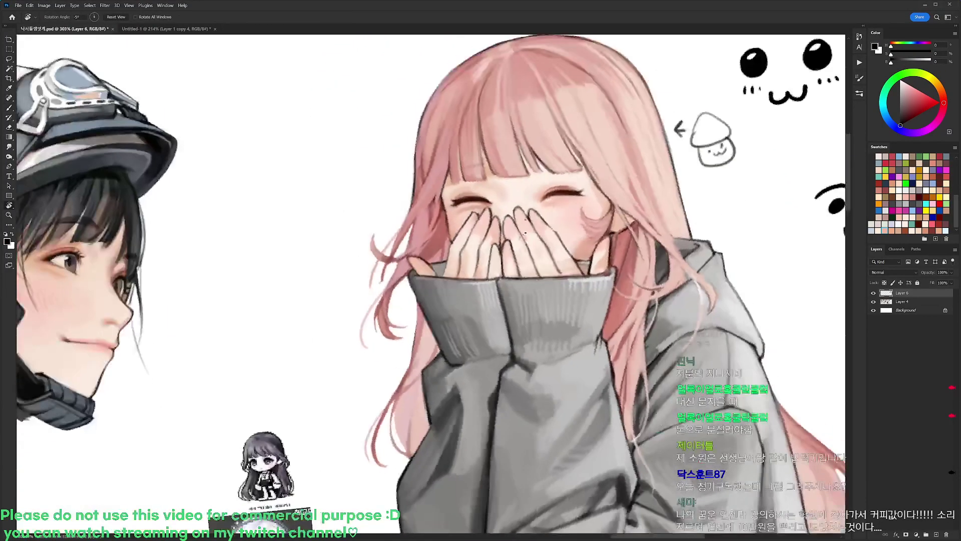
{"action": "left_click_drag", "start_coordinate": [580, 202], "coordinate": [471, 65]}
{"action": "left_click", "coordinate": [525, 100], "text": "alt"}
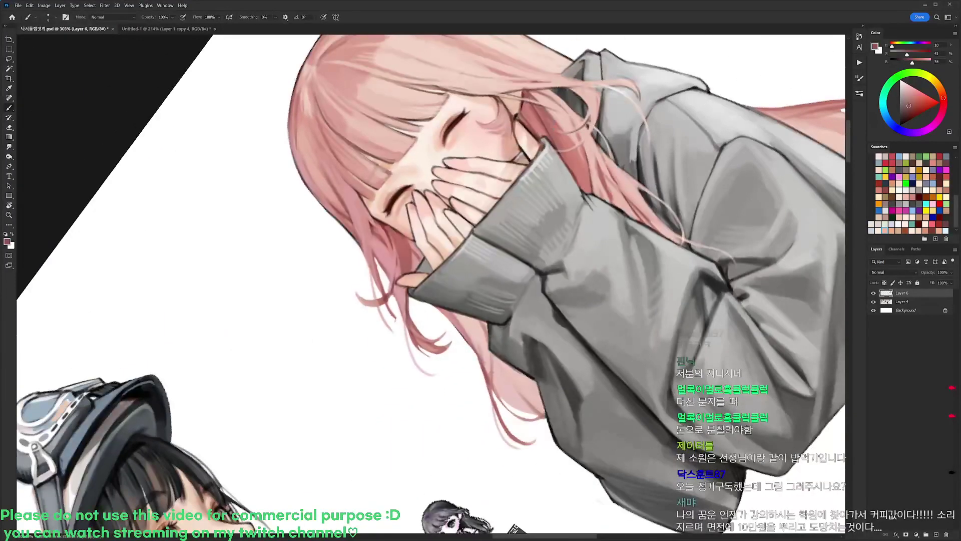
{"action": "key", "text": "r"}
{"action": "left_click_drag", "start_coordinate": [523, 95], "coordinate": [616, 185]}
{"action": "key", "text": "d"}
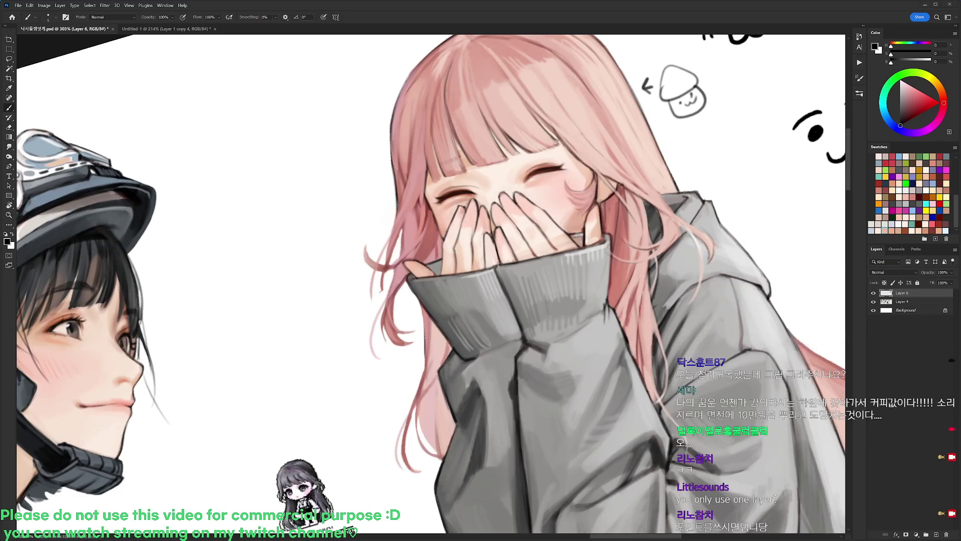
- Retouch the hair strands beside the right cheek with a sampled pale pink
{"action": "key", "text": "r"}
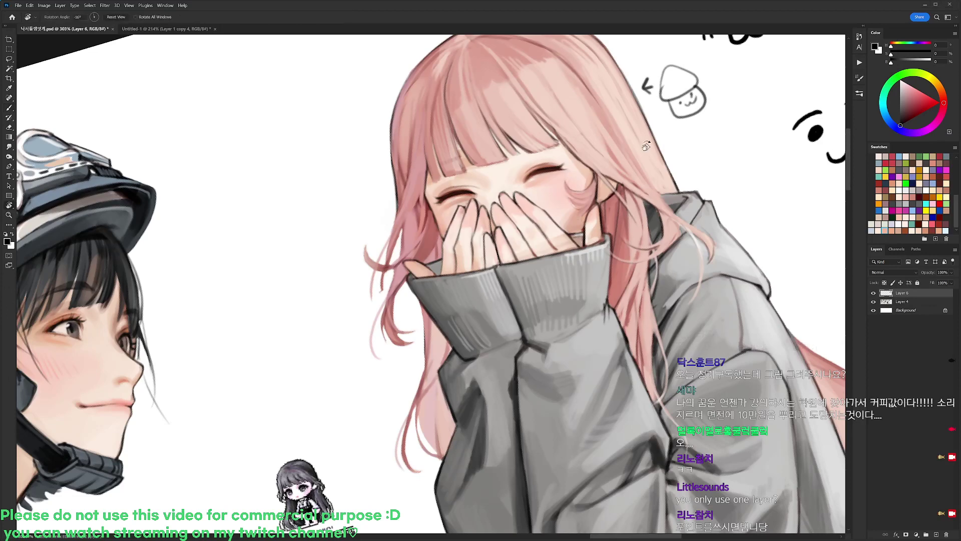
{"action": "left_click_drag", "start_coordinate": [647, 145], "coordinate": [684, 237]}
{"action": "left_click", "coordinate": [611, 193], "text": "alt"}
{"action": "left_click_drag", "start_coordinate": [602, 185], "coordinate": [616, 229]}
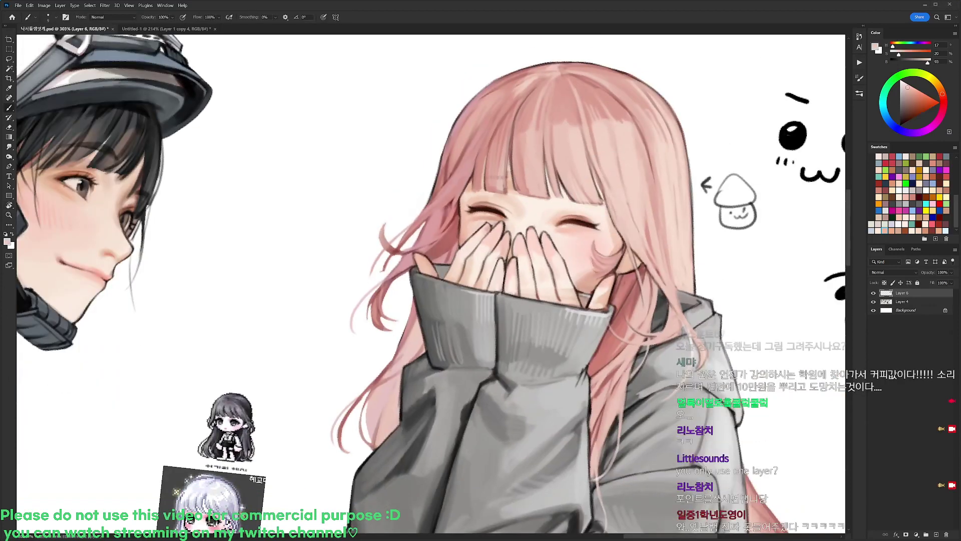
{"action": "key", "text": "d"}
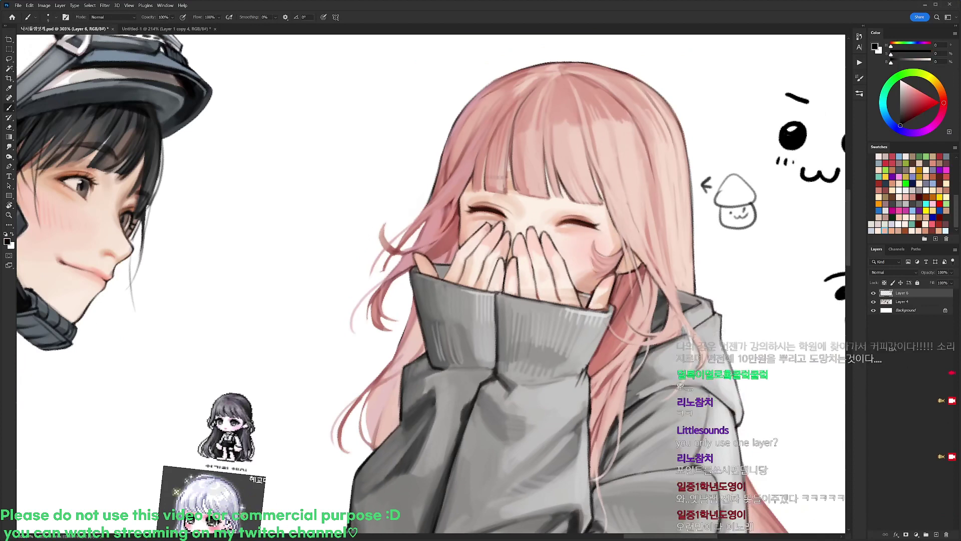
{"action": "left_click", "coordinate": [639, 311], "text": "alt"}
{"action": "mouse_move", "coordinate": [631, 284]}
{"action": "left_mouse_down"}
{"action": "mouse_move", "coordinate": [632, 311]}
{"action": "mouse_move", "coordinate": [568, 305]}
{"action": "left_mouse_up"}
{"action": "key", "text": "d"}
{"action": "key", "text": "r"}
{"action": "key", "text": "Escape"}
{"action": "left_click_drag", "start_coordinate": [644, 208], "coordinate": [636, 176]}
{"action": "key", "text": "b"}
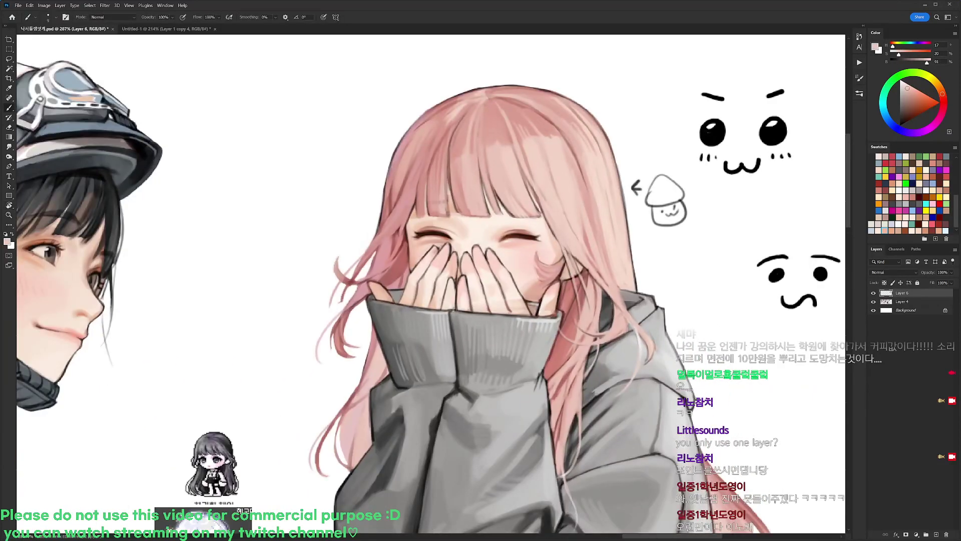
- Try to paint over the left closed eyelid with a larger hard round brush in a sampled skin tone
{"action": "key", "text": "d"}
{"action": "scroll", "coordinate": [576, 236], "scroll_direction": "down", "scroll_amount": 3}
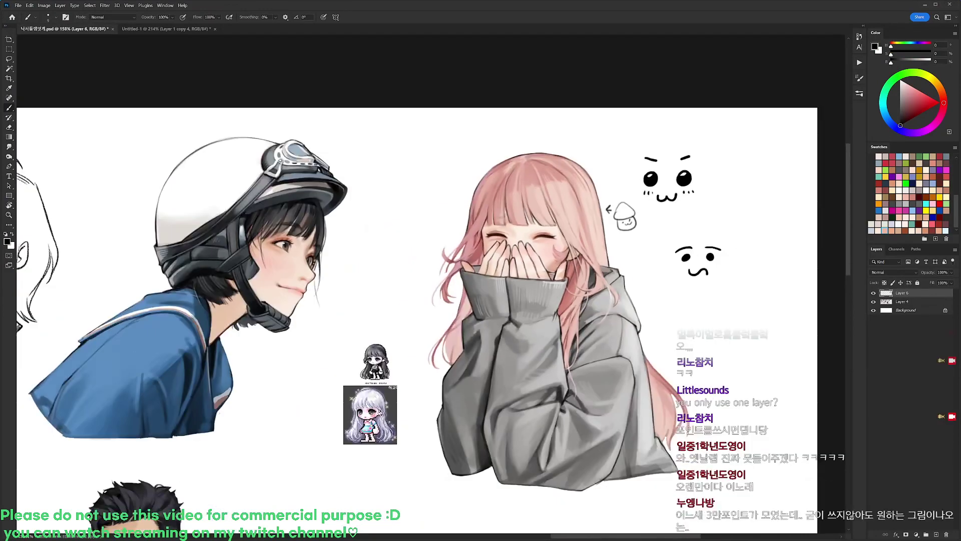
{"action": "scroll", "coordinate": [551, 240], "scroll_direction": "up", "scroll_amount": 4}
{"action": "right_click", "coordinate": [543, 237]}
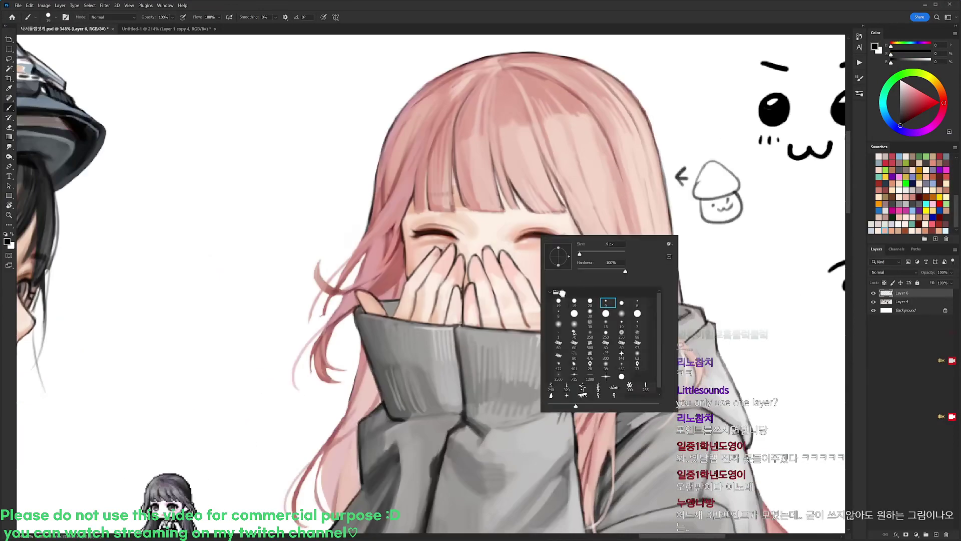
{"action": "left_click", "coordinate": [575, 302]}
{"action": "left_click", "coordinate": [423, 225], "text": "alt"}
{"action": "left_click_drag", "start_coordinate": [413, 229], "coordinate": [453, 235]}
{"action": "key", "text": "ctrl+z"}
{"action": "key", "text": "ctrl+z"}
- Touch up the face contour beside the left closed eye with a small hard round brush
{"action": "scroll", "coordinate": [634, 221], "scroll_direction": "down", "scroll_amount": 4}
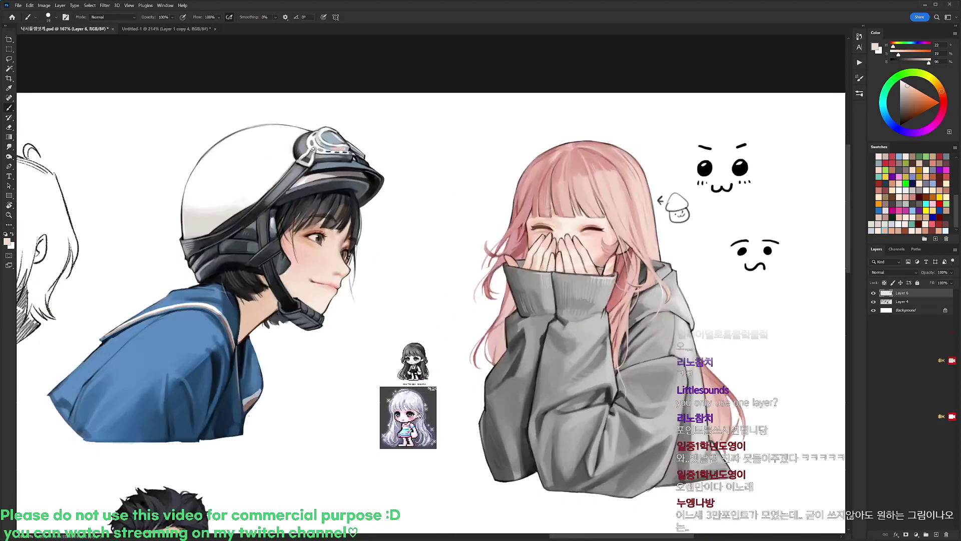
{"action": "scroll", "coordinate": [609, 235], "scroll_direction": "up", "scroll_amount": 3}
{"action": "key", "text": "d"}
{"action": "right_click", "coordinate": [612, 211]}
{"action": "left_click", "coordinate": [679, 278]}
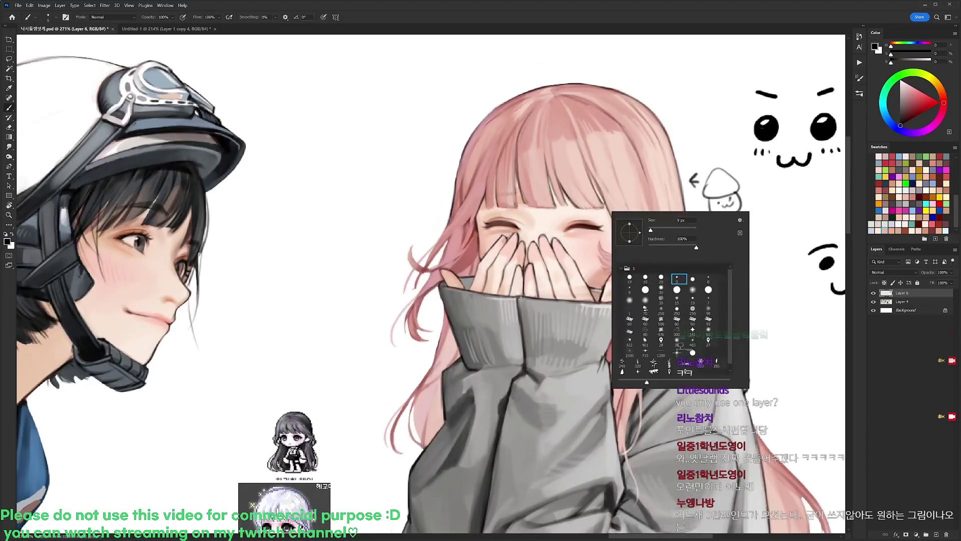
{"action": "key", "text": "Return"}
{"action": "left_click_drag", "start_coordinate": [478, 229], "coordinate": [471, 289]}
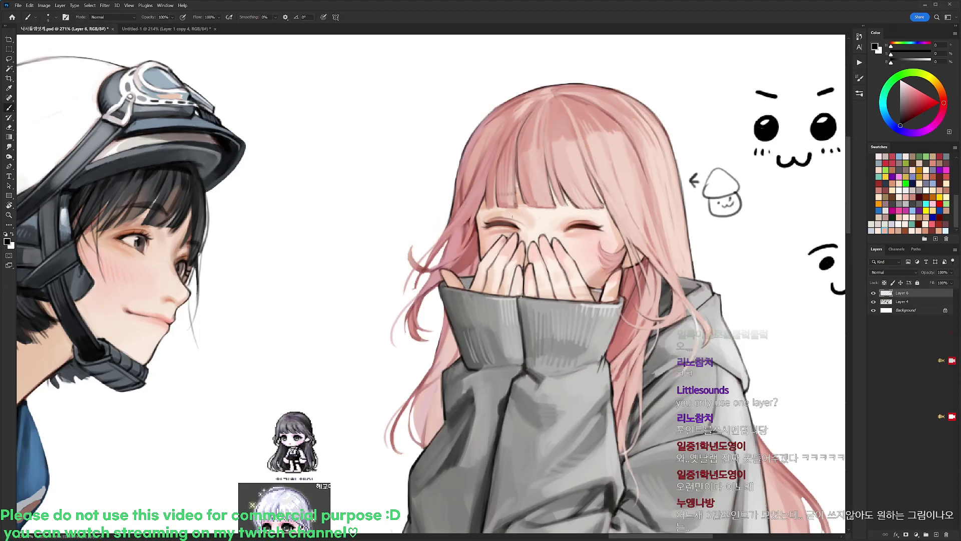
{"action": "scroll", "coordinate": [513, 215], "scroll_direction": "up", "scroll_amount": 1}
{"action": "left_click", "coordinate": [514, 214], "text": "alt"}
- Flip the pink-haired girl's layer horizontally with Free Transform
{"action": "scroll", "coordinate": [516, 207], "scroll_direction": "down", "scroll_amount": 4}
{"action": "left_click_drag", "start_coordinate": [551, 249], "coordinate": [435, 213]}
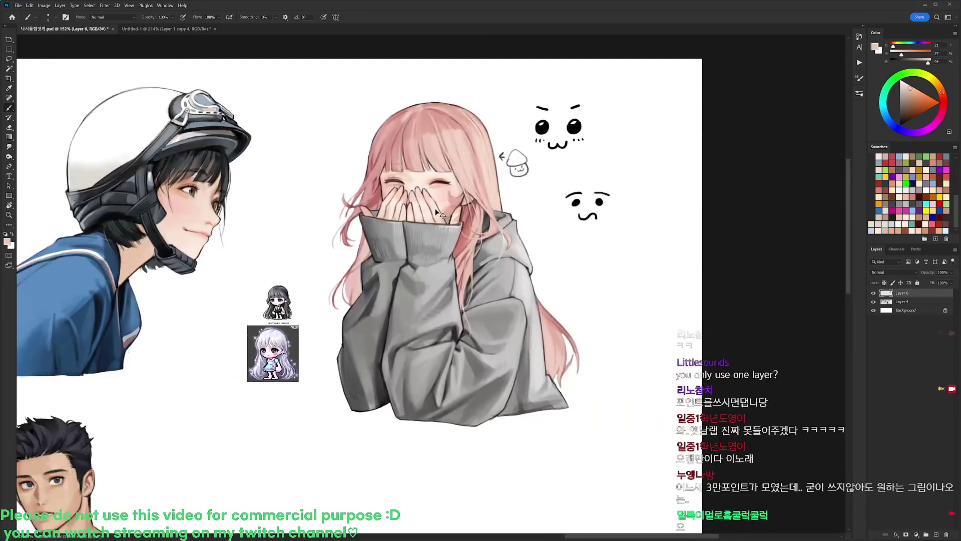
{"action": "key", "text": "ctrl+t"}
{"action": "right_click", "coordinate": [503, 257]}
{"action": "left_click", "coordinate": [528, 425]}
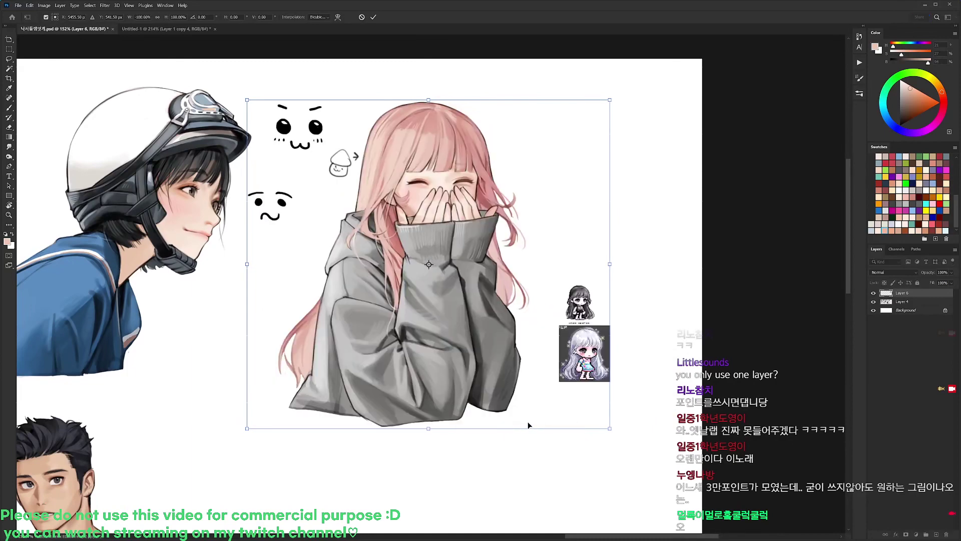
{"action": "key", "text": "Return"}
- Remove the right closed eye by lassoing it and filling the selection with a sampled skin tone
{"action": "scroll", "coordinate": [481, 182], "scroll_direction": "up", "scroll_amount": 3}
{"action": "key", "text": "l"}
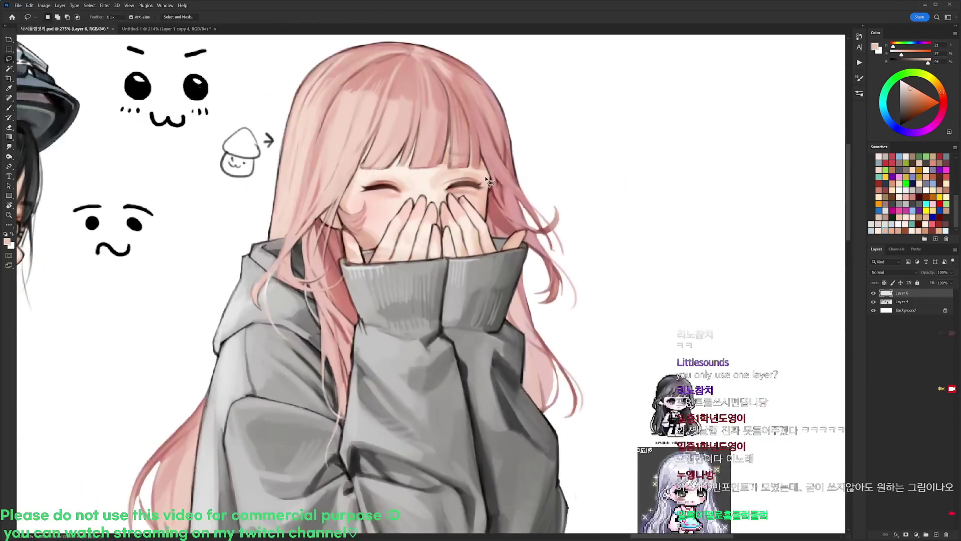
{"action": "mouse_move", "coordinate": [486, 178]}
{"action": "left_mouse_down"}
{"action": "mouse_move", "coordinate": [488, 194]}
{"action": "mouse_move", "coordinate": [474, 198]}
{"action": "mouse_move", "coordinate": [445, 193]}
{"action": "mouse_move", "coordinate": [447, 179]}
{"action": "left_mouse_up"}
{"action": "key", "text": "b"}
{"action": "left_click", "coordinate": [454, 172], "text": "alt"}
{"action": "key", "text": "alt+Delete"}
{"action": "key", "text": "ctrl+d"}
- Retouch the face edge beside the removed eye with a small brush in black and sampled hair pinks
{"action": "key", "text": "d"}
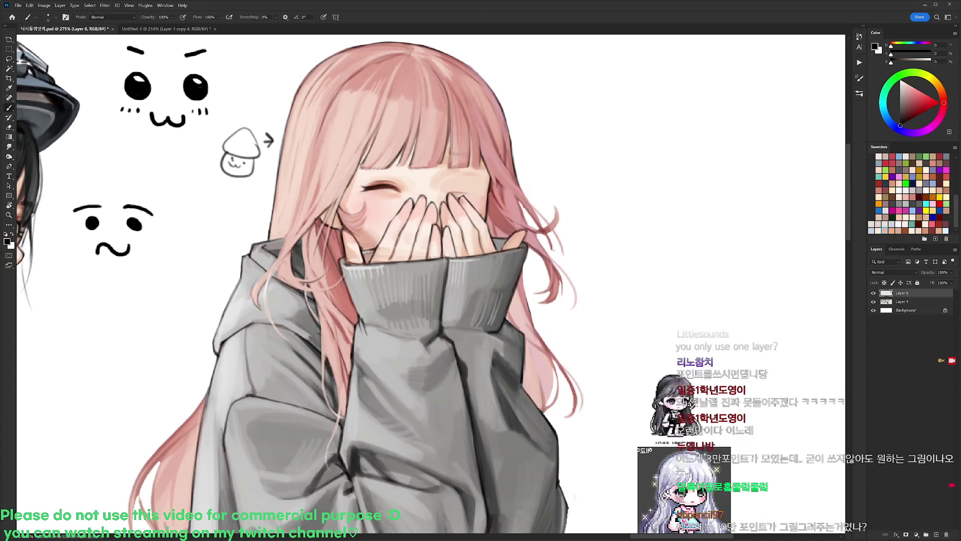
{"action": "right_click", "coordinate": [490, 183]}
{"action": "key", "text": "Escape"}
{"action": "left_click", "coordinate": [489, 205], "text": "alt"}
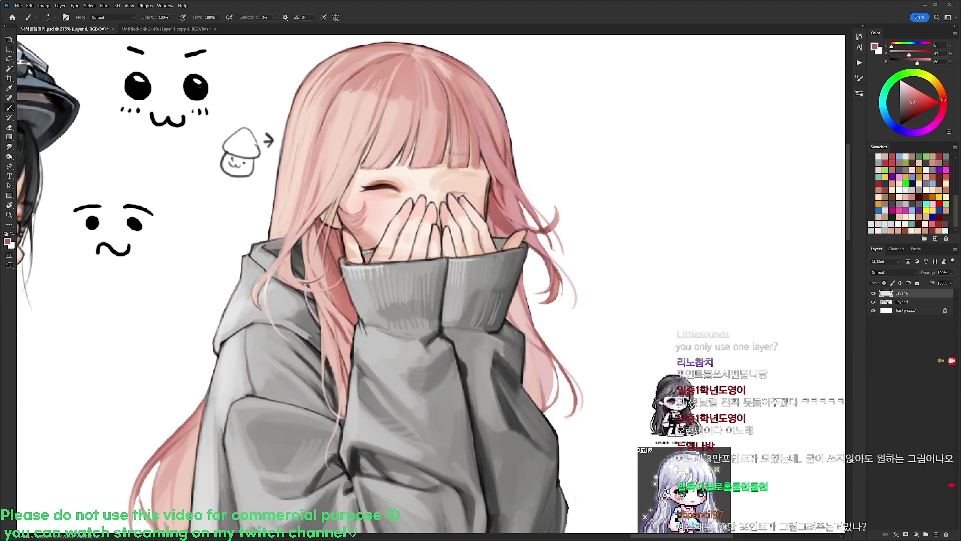
{"action": "key", "text": "d"}
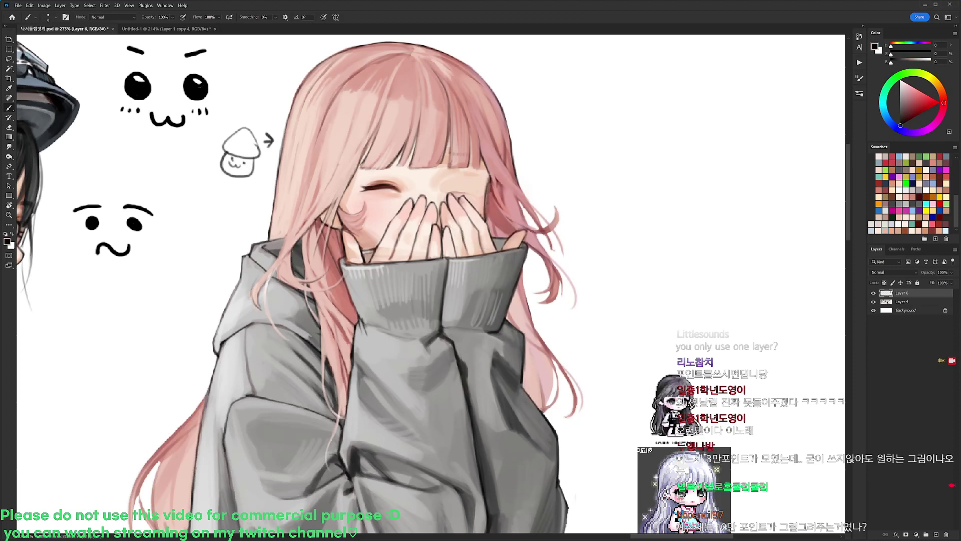
{"action": "left_click", "coordinate": [491, 172], "text": "alt"}
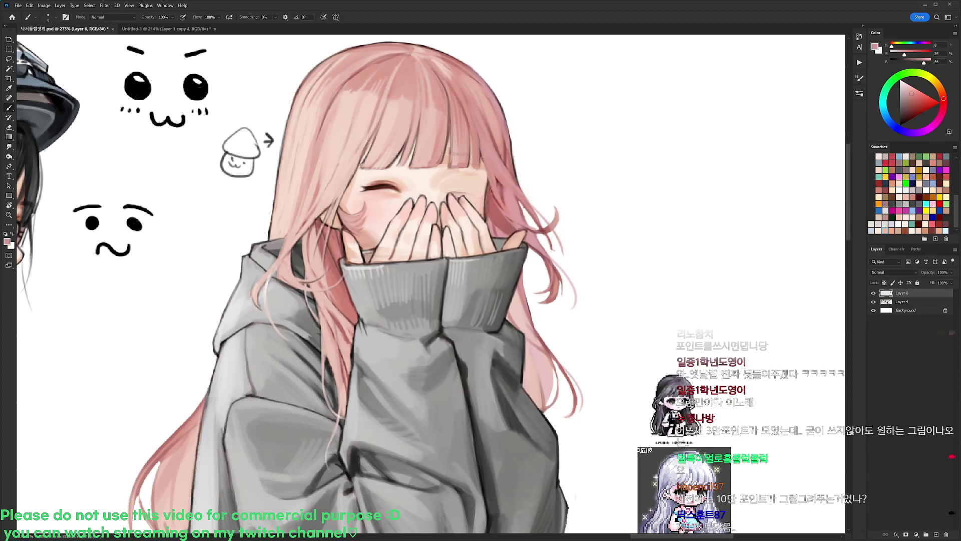
- Erase the hair's outer edge on the right side of the head and redraw its outline in black
{"action": "key", "text": "e"}
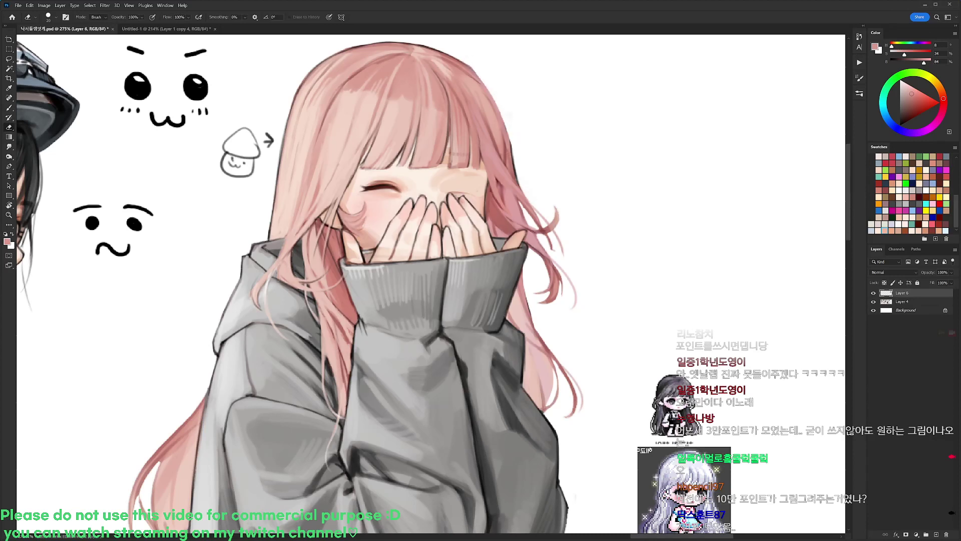
{"action": "mouse_move", "coordinate": [512, 117]}
{"action": "left_mouse_down"}
{"action": "mouse_move", "coordinate": [532, 189]}
{"action": "mouse_move", "coordinate": [512, 145]}
{"action": "mouse_move", "coordinate": [512, 211]}
{"action": "left_mouse_up"}
{"action": "key", "text": "d"}
{"action": "key", "text": "b"}
{"action": "key", "text": "e"}
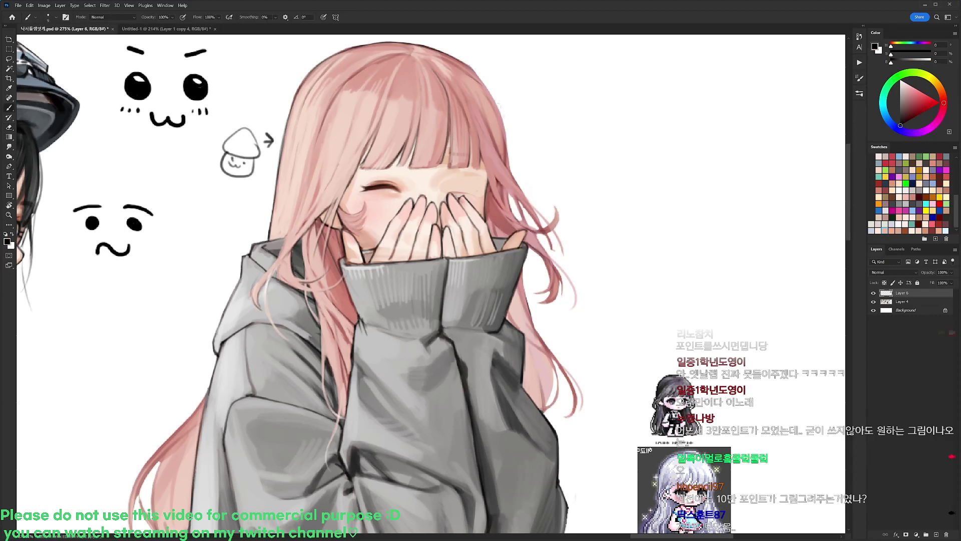
{"action": "key", "text": "b"}
{"action": "left_click_drag", "start_coordinate": [489, 91], "coordinate": [505, 130]}
{"action": "key", "text": "e"}
{"action": "key", "text": "b"}
- Paint a new closed right eyelid in saturated reddish orange with a larger hard round brush
{"action": "left_click_drag", "start_coordinate": [461, 174], "coordinate": [470, 175]}
{"action": "left_click", "coordinate": [455, 185], "text": "alt"}
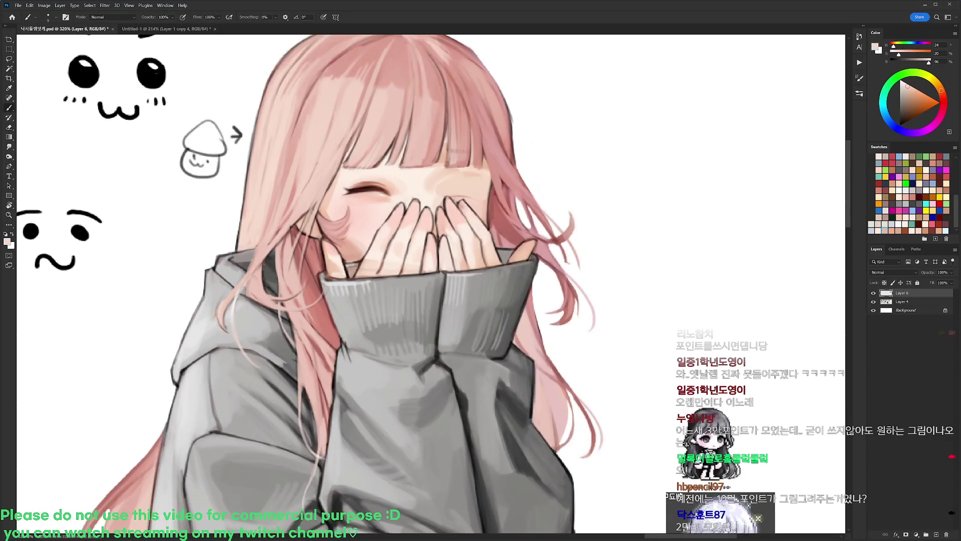
{"action": "left_click", "coordinate": [463, 201], "text": "alt"}
{"action": "right_click", "coordinate": [472, 176]}
{"action": "double_click", "coordinate": [506, 245]}
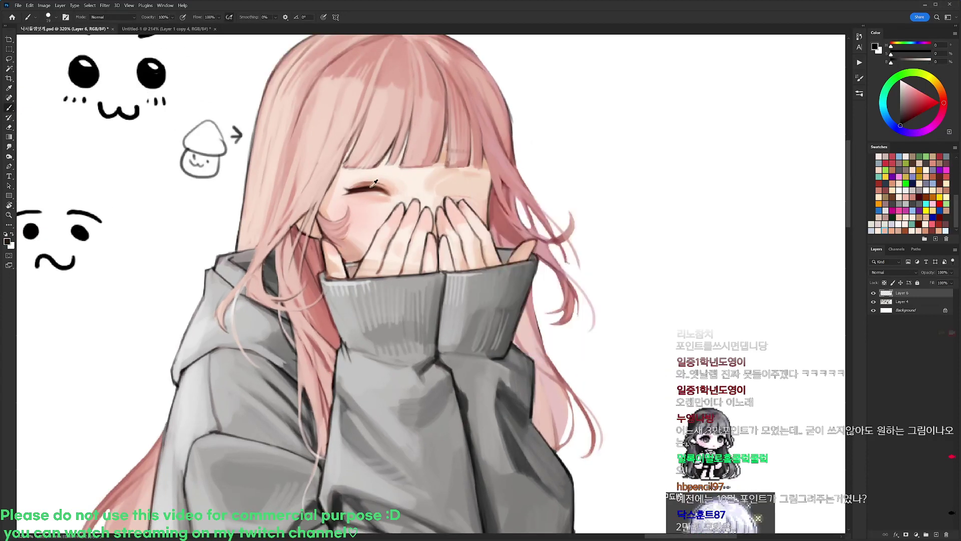
{"action": "left_click", "coordinate": [371, 187], "text": "alt"}
{"action": "left_click_drag", "start_coordinate": [923, 109], "coordinate": [925, 103]}
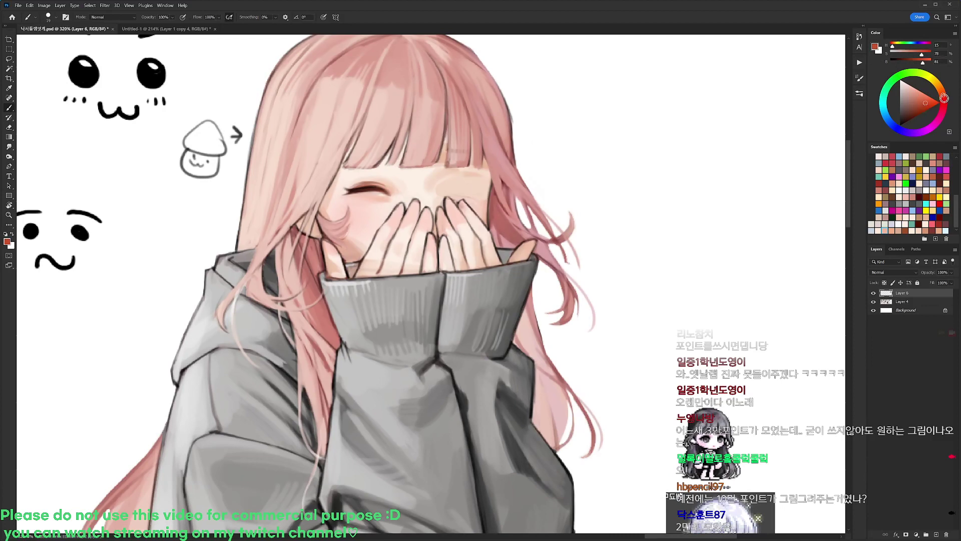
{"action": "left_click_drag", "start_coordinate": [442, 194], "coordinate": [478, 187]}
{"action": "left_click", "coordinate": [369, 190], "text": "alt"}
- Define the new right eyelid's curve with a small hard round brush in sampled and darker reds
{"action": "right_click", "coordinate": [488, 173]}
{"action": "left_click", "coordinate": [557, 243]}
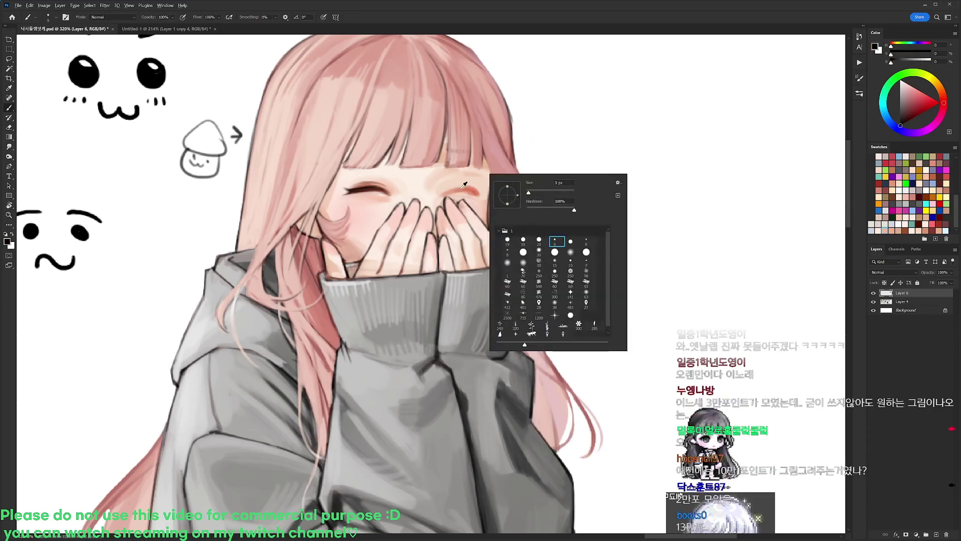
{"action": "left_click", "coordinate": [457, 189], "text": "alt"}
{"action": "left_click_drag", "start_coordinate": [443, 192], "coordinate": [465, 185]}
{"action": "key", "text": "r"}
{"action": "left_click_drag", "start_coordinate": [545, 187], "coordinate": [473, 140]}
{"action": "left_click", "coordinate": [415, 183], "text": "alt"}
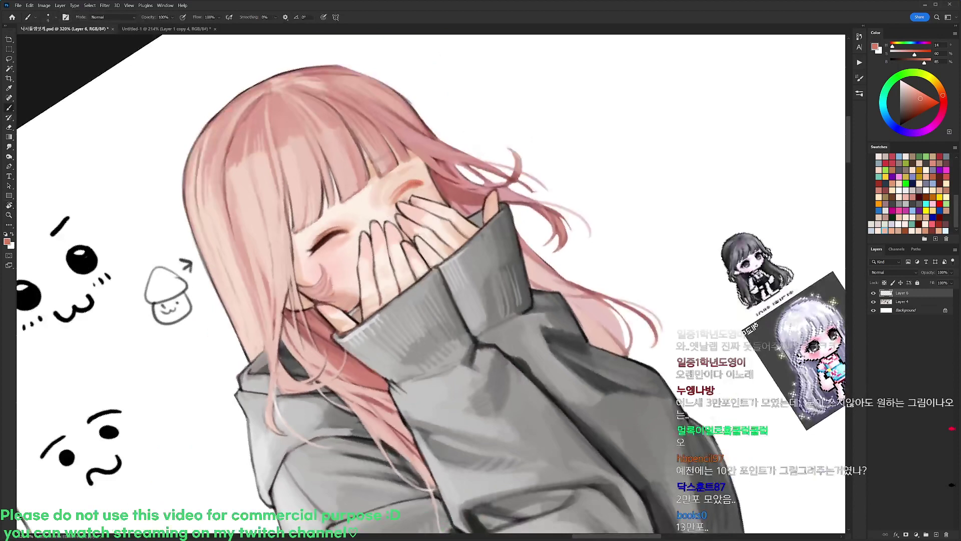
{"action": "mouse_move", "coordinate": [405, 199]}
{"action": "left_mouse_down"}
{"action": "mouse_move", "coordinate": [422, 181]}
{"action": "mouse_move", "coordinate": [447, 185]}
{"action": "left_mouse_up"}
{"action": "left_click", "coordinate": [922, 109]}
- Draw the right closed eye's dark lash line and outer lash with the small brush in black
{"action": "key", "text": "r"}
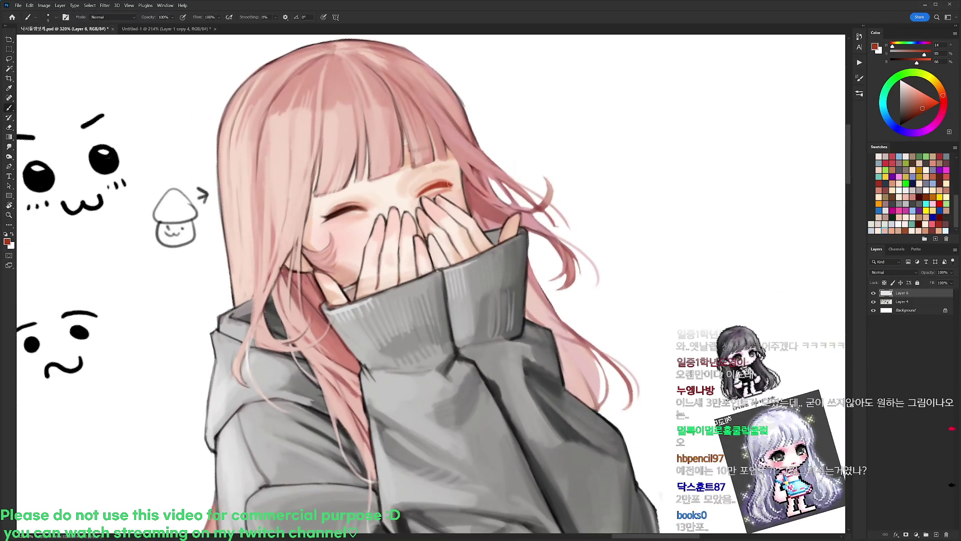
{"action": "key", "text": "d"}
{"action": "left_click_drag", "start_coordinate": [420, 193], "coordinate": [449, 186]}
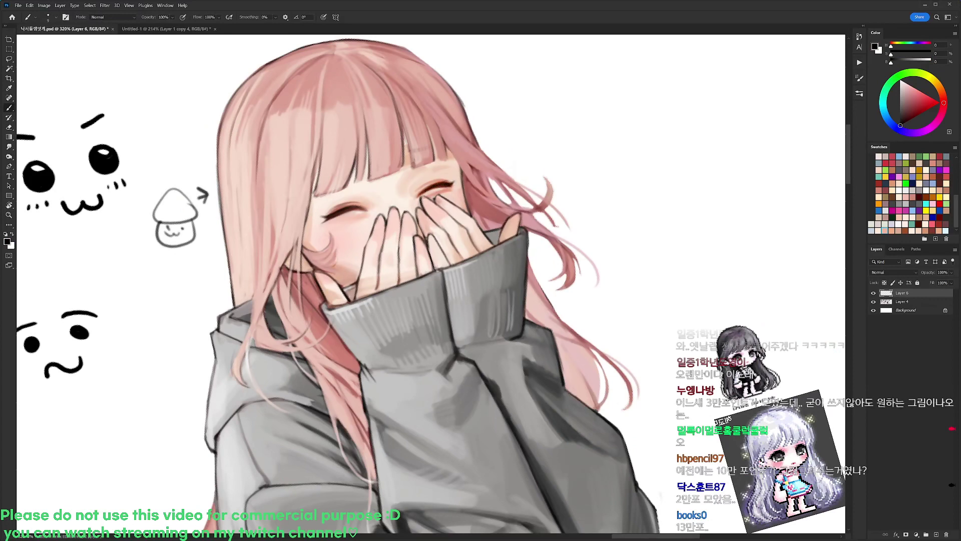
{"action": "mouse_move", "coordinate": [460, 173]}
{"action": "left_mouse_down"}
{"action": "mouse_move", "coordinate": [469, 212]}
{"action": "mouse_move", "coordinate": [505, 203]}
{"action": "mouse_move", "coordinate": [474, 157]}
{"action": "left_mouse_up"}
{"action": "left_click", "coordinate": [472, 198], "text": "alt"}
{"action": "key", "text": "r"}
{"action": "key", "text": "d"}
{"action": "key", "text": "r"}
{"action": "left_click_drag", "start_coordinate": [441, 98], "coordinate": [473, 100]}
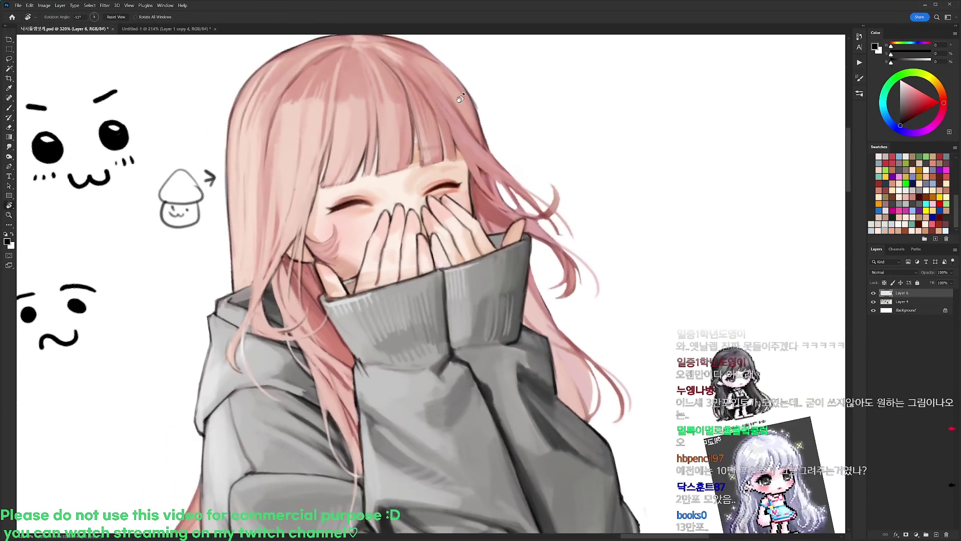
{"action": "key", "text": "Escape"}
{"action": "key", "text": "b"}
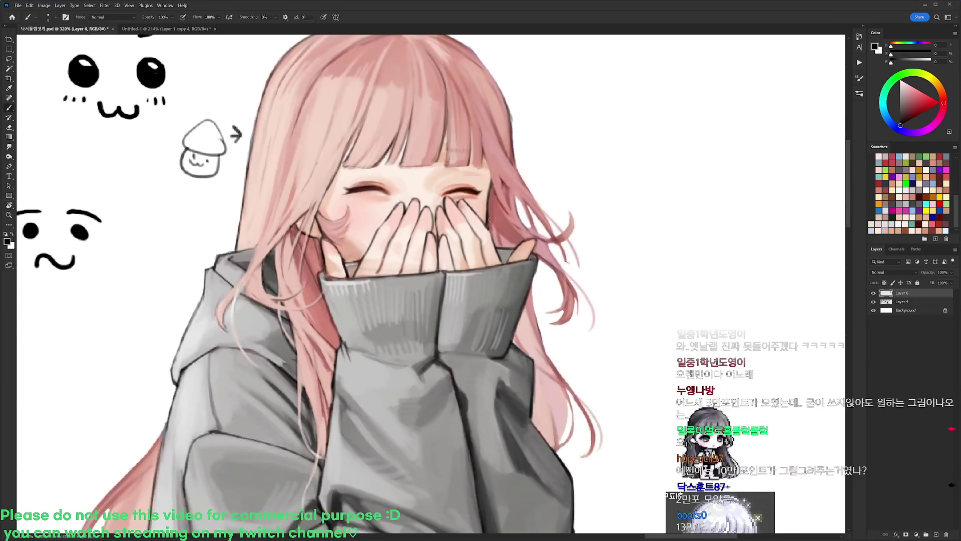
- Flip the painting layer horizontally to view the figure mirrored
{"action": "left_click", "coordinate": [489, 221], "text": "alt"}
{"action": "key", "text": "ctrl+t"}
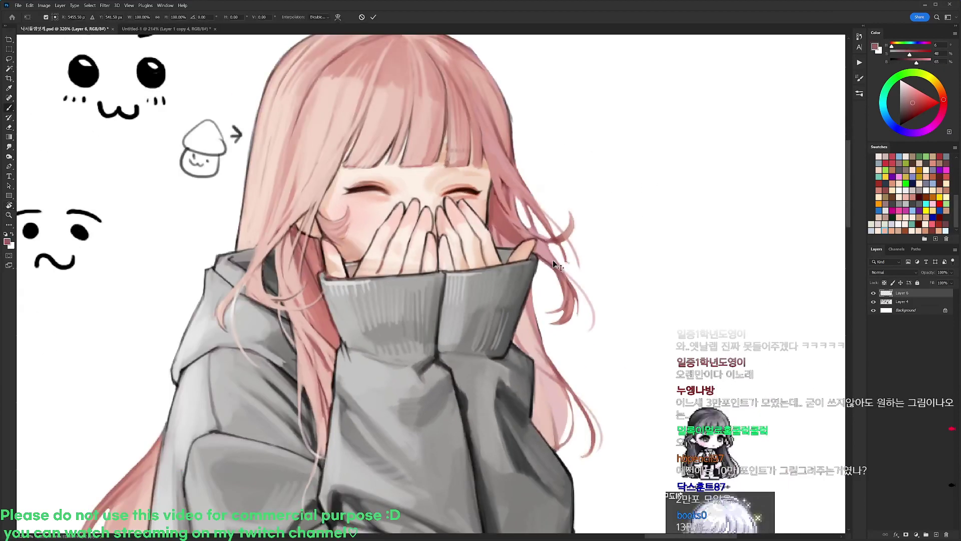
{"action": "right_click", "coordinate": [539, 268]}
{"action": "left_click", "coordinate": [561, 433]}
{"action": "key", "text": "Return"}
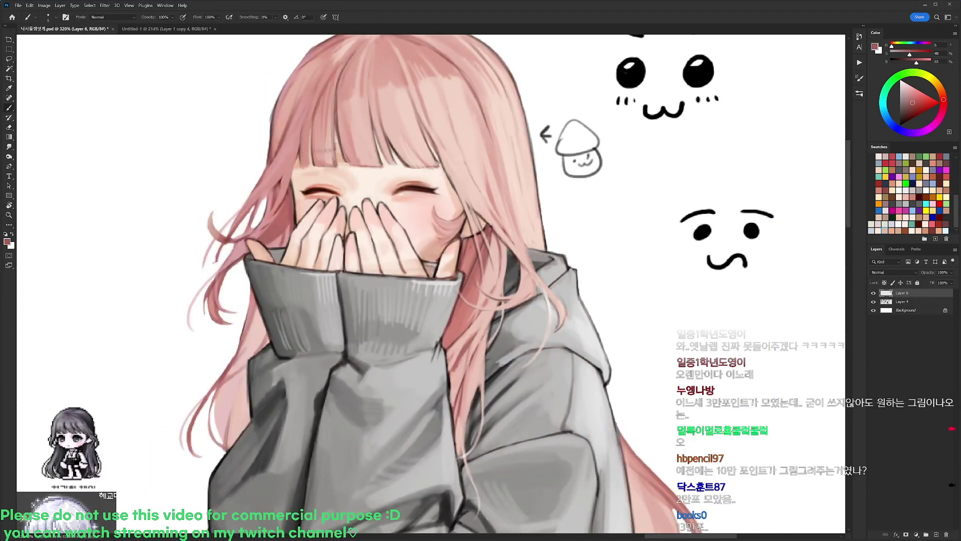
{"action": "key", "text": "d"}
{"action": "key", "text": "l"}
{"action": "mouse_move", "coordinate": [436, 201]}
{"action": "left_mouse_down"}
{"action": "mouse_move", "coordinate": [431, 178]}
{"action": "mouse_move", "coordinate": [436, 201]}
{"action": "left_mouse_up"}
{"action": "key", "text": "ctrl+d"}
{"action": "key", "text": "b"}
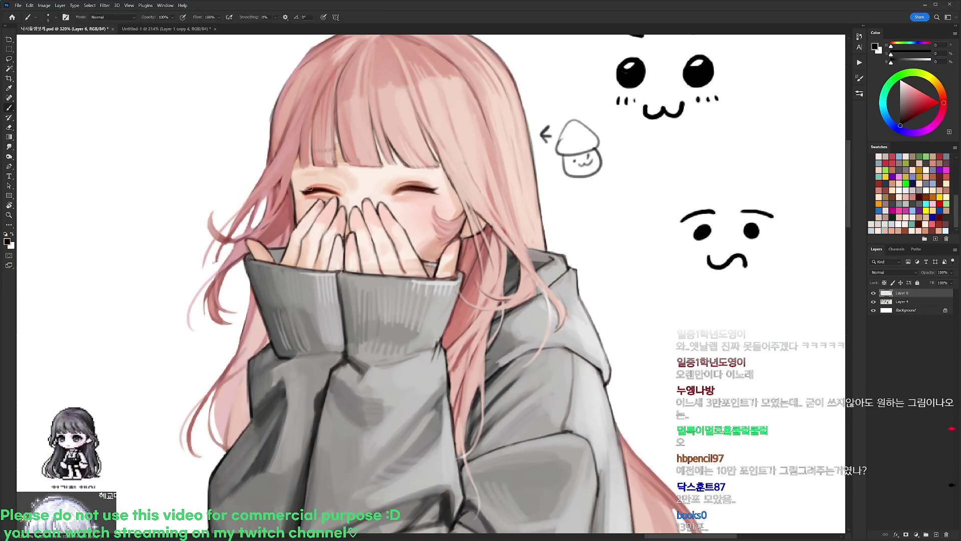
- Retouch the outer corner of the left closed eye with a hard round brush in sampled reddish and skin tones
{"action": "right_click", "coordinate": [453, 172]}
{"action": "left_click", "coordinate": [484, 239]}
{"action": "key", "text": "Return"}
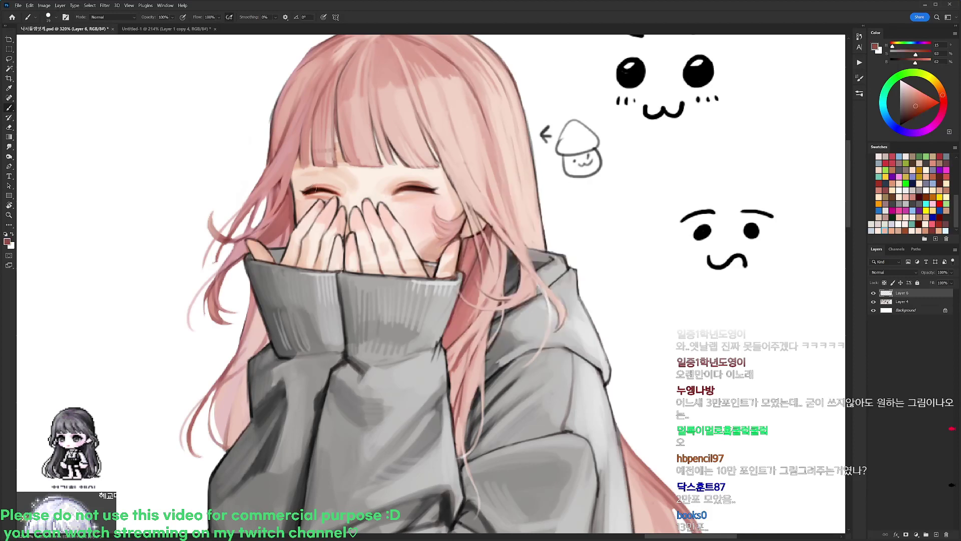
{"action": "left_click", "coordinate": [310, 188], "text": "alt"}
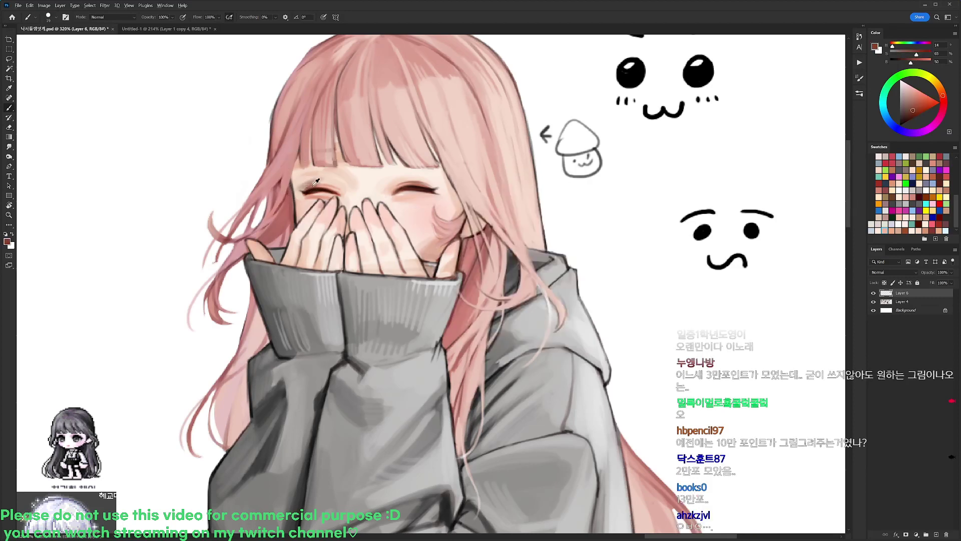
{"action": "left_click", "coordinate": [331, 178], "text": "alt"}
{"action": "left_click", "coordinate": [316, 181], "text": "alt"}
{"action": "left_click", "coordinate": [316, 186], "text": "alt"}
{"action": "left_click_drag", "start_coordinate": [295, 192], "coordinate": [310, 182]}
{"action": "mouse_move", "coordinate": [297, 184]}
{"action": "left_mouse_down"}
{"action": "mouse_move", "coordinate": [319, 175]}
{"action": "mouse_move", "coordinate": [309, 193]}
{"action": "left_mouse_up"}
- Blend the skin around the left closed eyelid with a larger brush in sampled peach and reddish tones
{"action": "right_click", "coordinate": [376, 183]}
{"action": "left_click", "coordinate": [425, 200]}
{"action": "left_click", "coordinate": [337, 174], "text": "alt"}
{"action": "left_click", "coordinate": [320, 191], "text": "alt"}
{"action": "left_click", "coordinate": [321, 189], "text": "alt"}
{"action": "left_click", "coordinate": [317, 189], "text": "alt"}
{"action": "left_click", "coordinate": [305, 184], "text": "alt"}
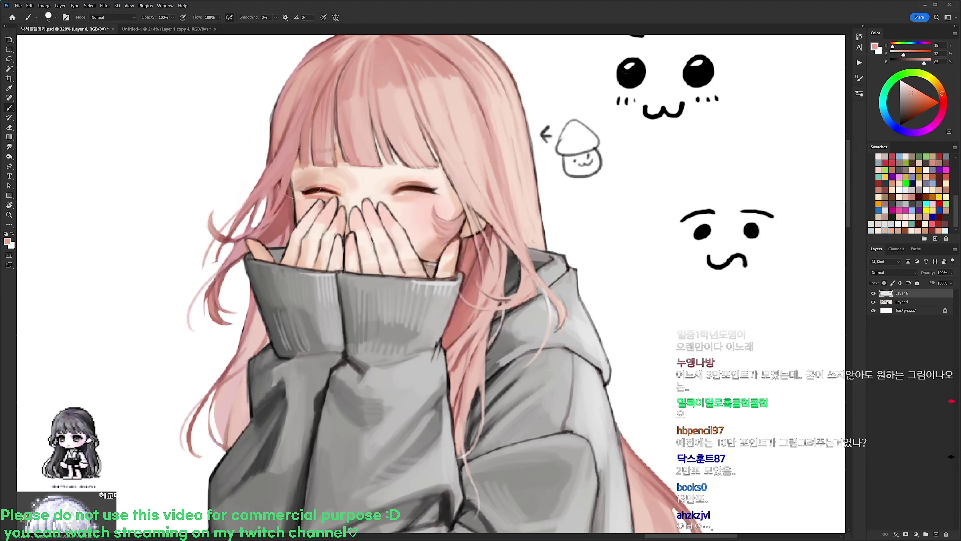
- Repaint the hair edge along the left side of the face and temple in sampled pinks and dark line color
{"action": "right_click", "coordinate": [391, 178]}
{"action": "left_click", "coordinate": [458, 245]}
{"action": "left_click", "coordinate": [294, 198]}
{"action": "left_click", "coordinate": [289, 165], "text": "alt"}
{"action": "left_click_drag", "start_coordinate": [293, 171], "coordinate": [286, 195]}
{"action": "left_click", "coordinate": [301, 147], "text": "alt"}
{"action": "left_click_drag", "start_coordinate": [300, 146], "coordinate": [292, 183]}
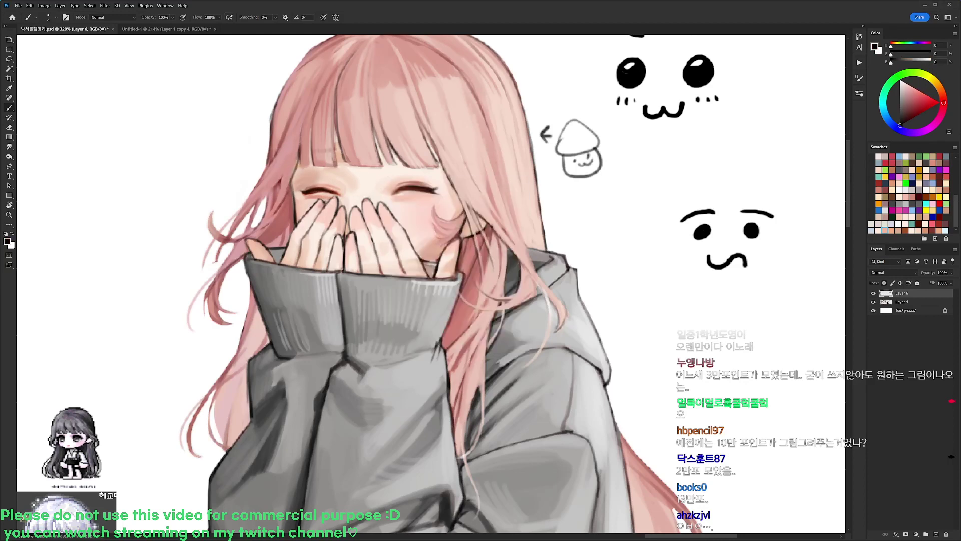
{"action": "left_click", "coordinate": [291, 161], "text": "alt"}
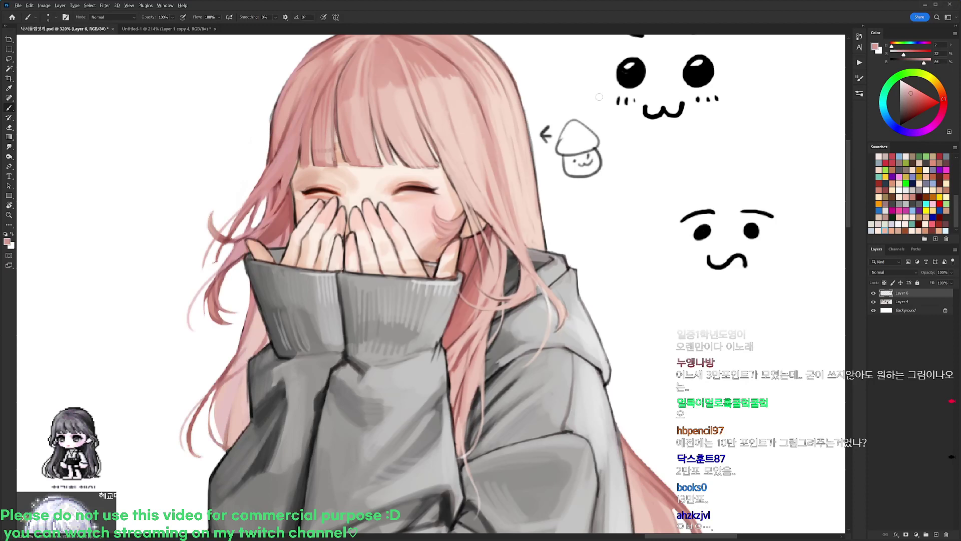
- Draw two thin, worried slanted eyebrows in black over the bangs with the 9 px hard brush, undoing unwanted strokes
{"action": "key", "text": "d"}
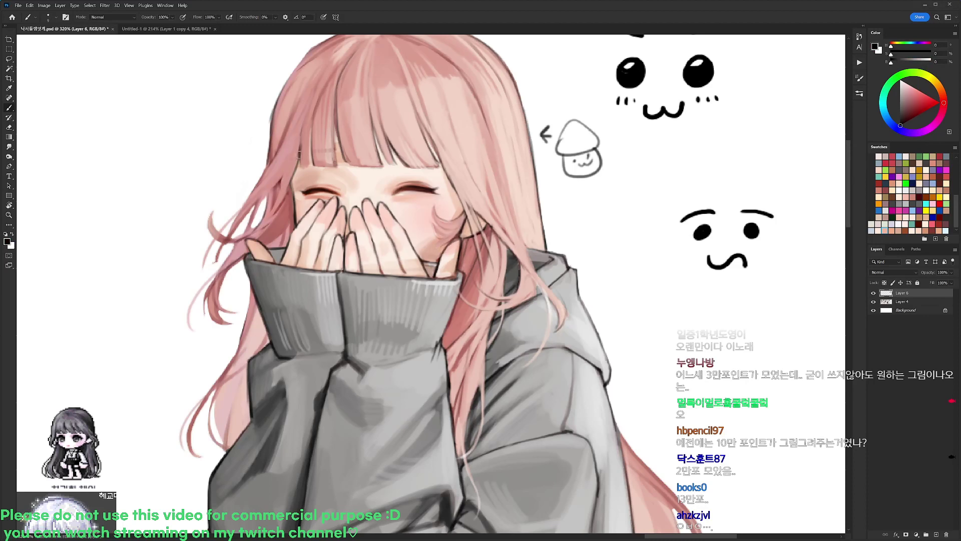
{"action": "left_click_drag", "start_coordinate": [300, 153], "coordinate": [343, 158]}
{"action": "key", "text": "ctrl+z"}
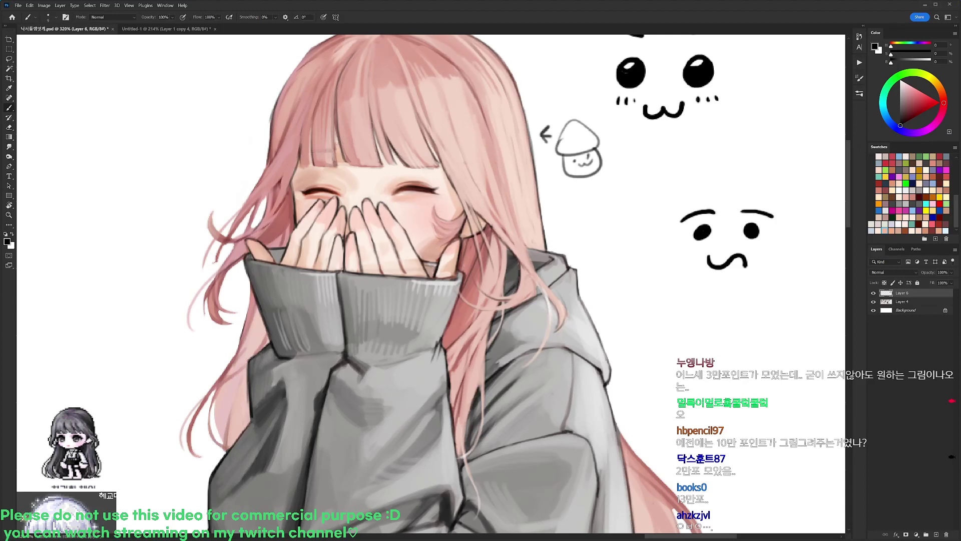
{"action": "mouse_move", "coordinate": [293, 160]}
{"action": "left_mouse_down"}
{"action": "mouse_move", "coordinate": [341, 150]}
{"action": "mouse_move", "coordinate": [304, 158]}
{"action": "mouse_move", "coordinate": [340, 141]}
{"action": "mouse_move", "coordinate": [432, 154]}
{"action": "left_mouse_up"}
{"action": "key", "text": "ctrl+z"}
{"action": "key", "text": "ctrl+z"}
{"action": "key", "text": "ctrl+z"}
{"action": "right_click", "coordinate": [545, 217]}
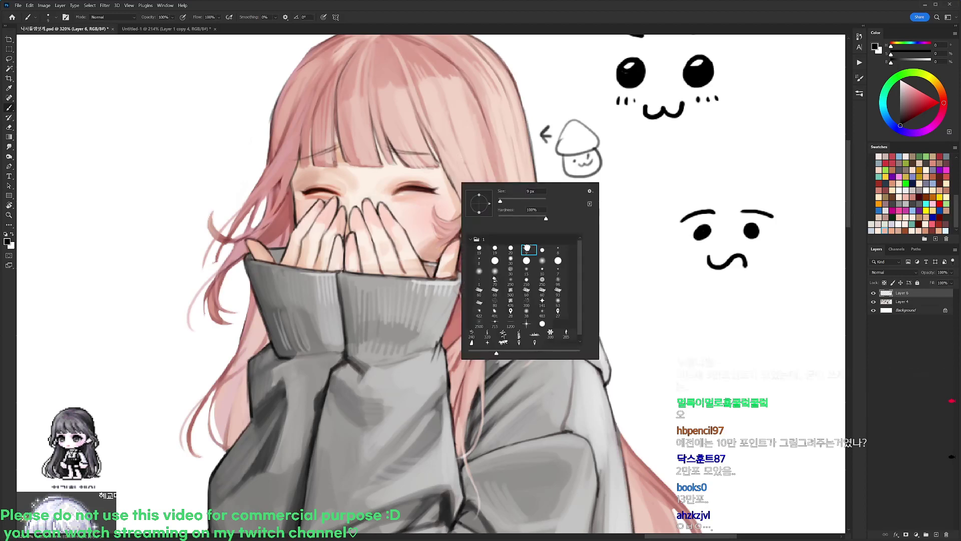
{"action": "left_click", "coordinate": [293, 179]}
{"action": "left_click_drag", "start_coordinate": [319, 174], "coordinate": [255, 179]}
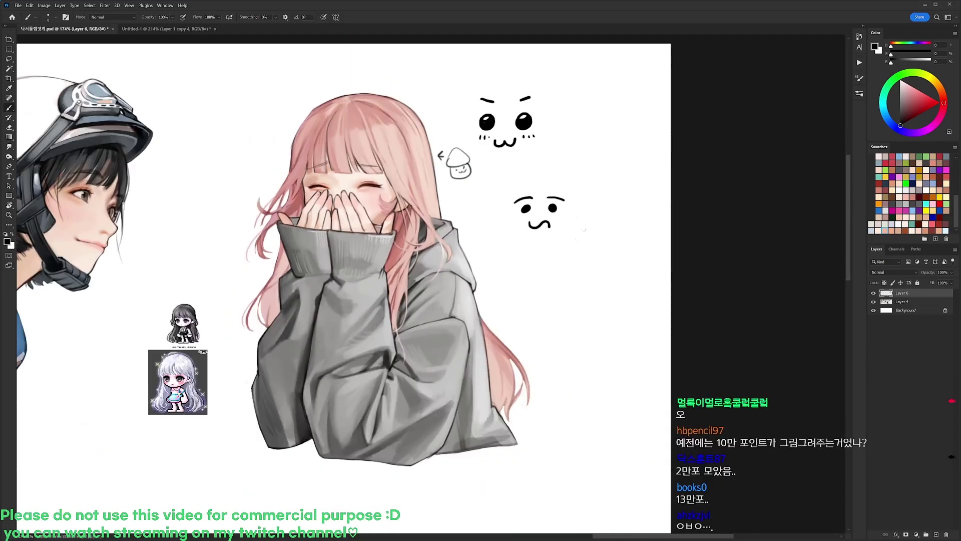
{"action": "left_click_drag", "start_coordinate": [489, 255], "coordinate": [556, 247]}
{"action": "scroll", "coordinate": [418, 158], "scroll_direction": "up", "scroll_amount": 4}
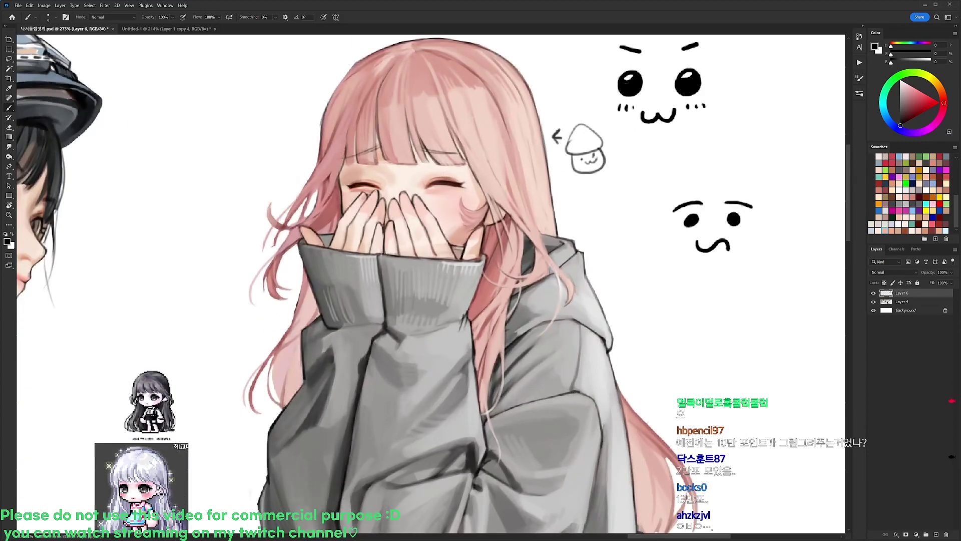
{"action": "key", "text": "l"}
{"action": "mouse_move", "coordinate": [384, 186]}
{"action": "left_mouse_down"}
{"action": "mouse_move", "coordinate": [345, 173]}
{"action": "mouse_move", "coordinate": [379, 189]}
{"action": "mouse_move", "coordinate": [372, 180]}
{"action": "left_mouse_up"}
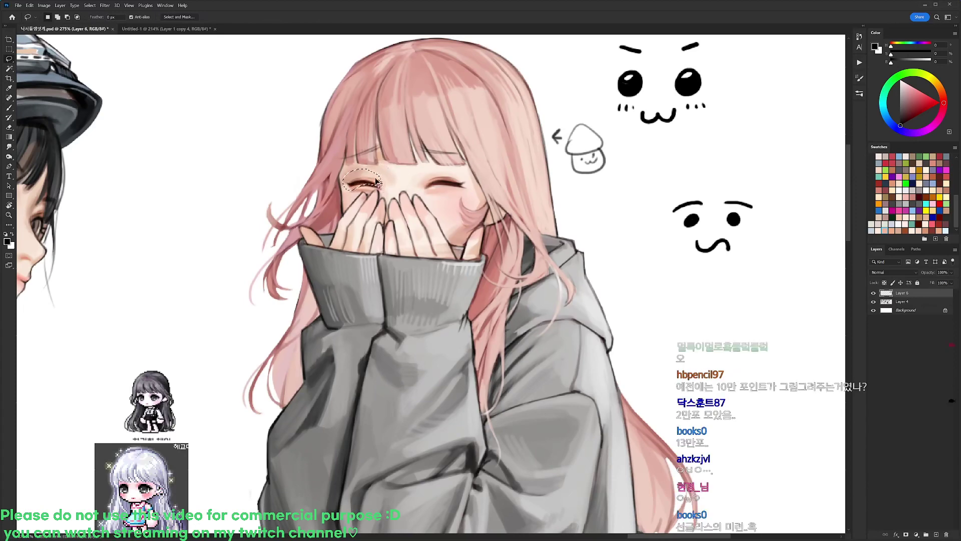
{"action": "key", "text": "ctrl+d"}
{"action": "scroll", "coordinate": [527, 168], "scroll_direction": "down", "scroll_amount": 7}
{"action": "scroll", "coordinate": [472, 172], "scroll_direction": "up", "scroll_amount": 8}
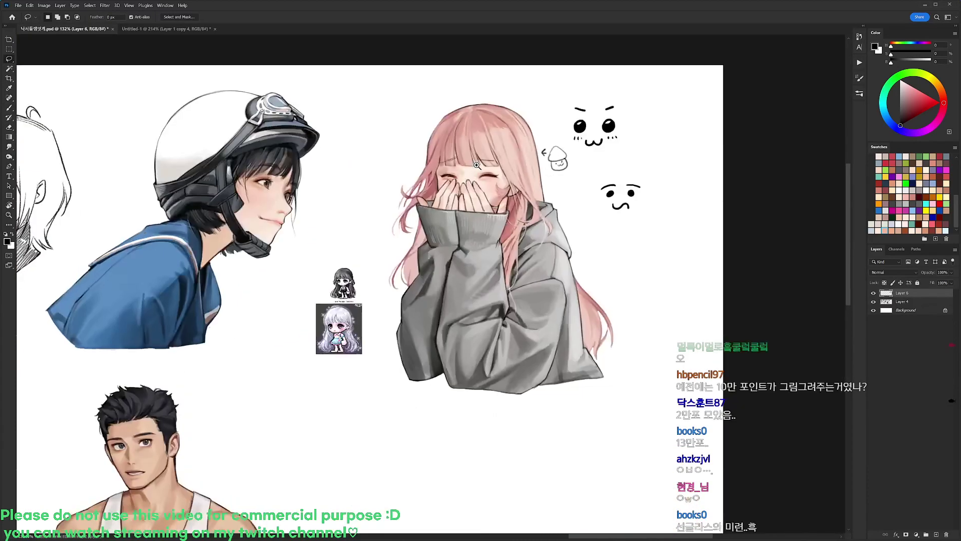
- Darken the lash lines of both closed eyes with the small brush in dark reds sampled from the eyes
{"action": "key", "text": "b"}
{"action": "left_click", "coordinate": [427, 189], "text": "alt"}
{"action": "left_click_drag", "start_coordinate": [435, 191], "coordinate": [416, 194]}
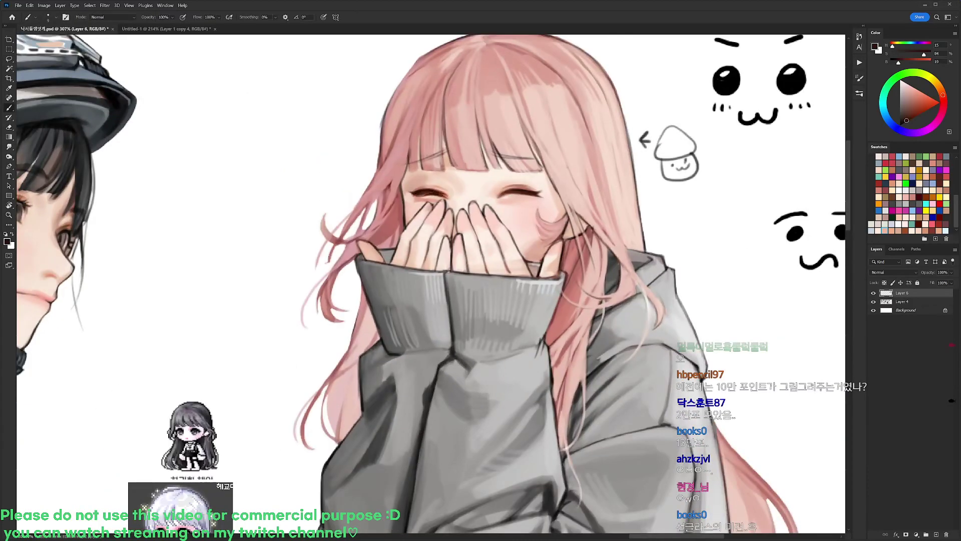
{"action": "left_click", "coordinate": [512, 190], "text": "alt"}
{"action": "left_click_drag", "start_coordinate": [520, 190], "coordinate": [531, 193]}
{"action": "left_click", "coordinate": [430, 192], "text": "alt"}
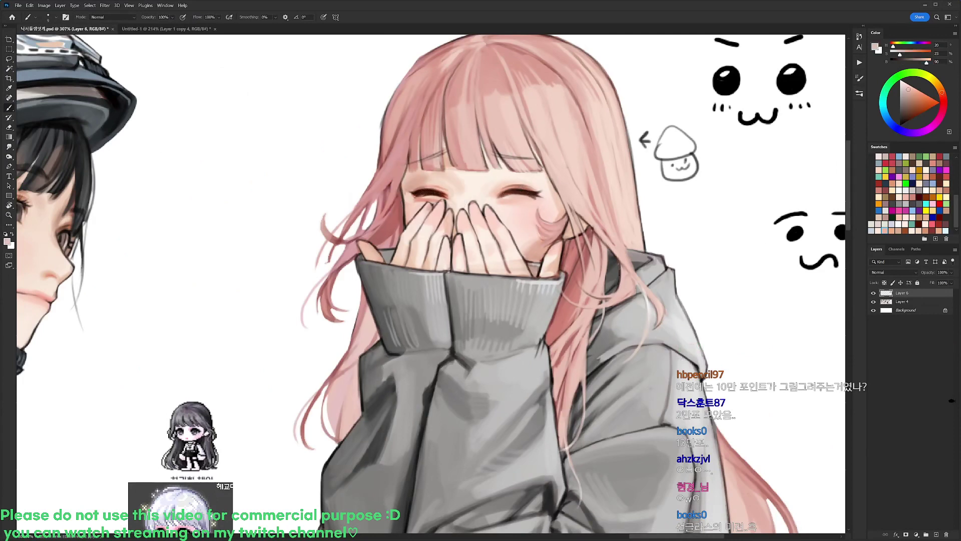
- Reshape the left closed eye with a 19 px hard brush, using sampled skin pinks and the right eye's dark browns
{"action": "right_click", "coordinate": [505, 199]}
{"action": "left_click", "coordinate": [544, 269]}
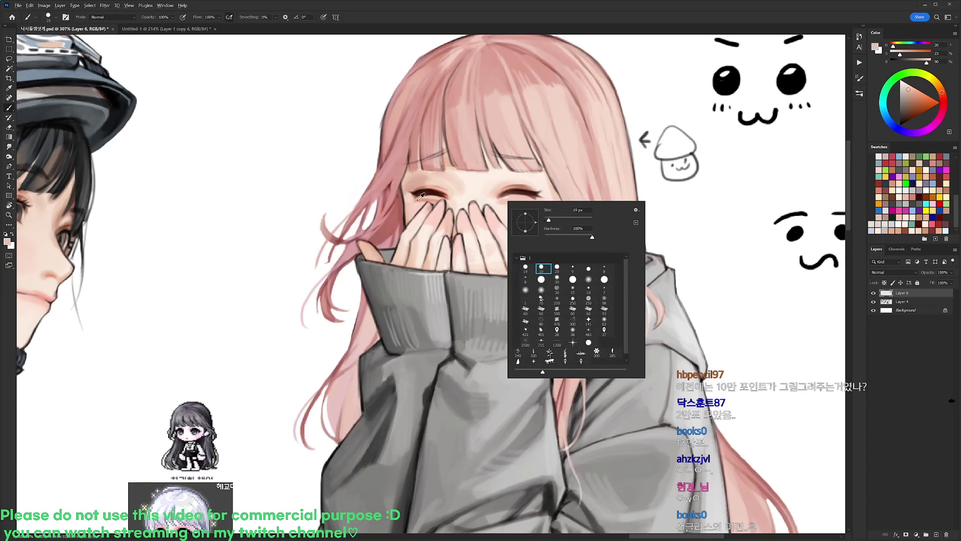
{"action": "left_click", "coordinate": [420, 200], "text": "alt"}
{"action": "left_click", "coordinate": [428, 199], "text": "alt"}
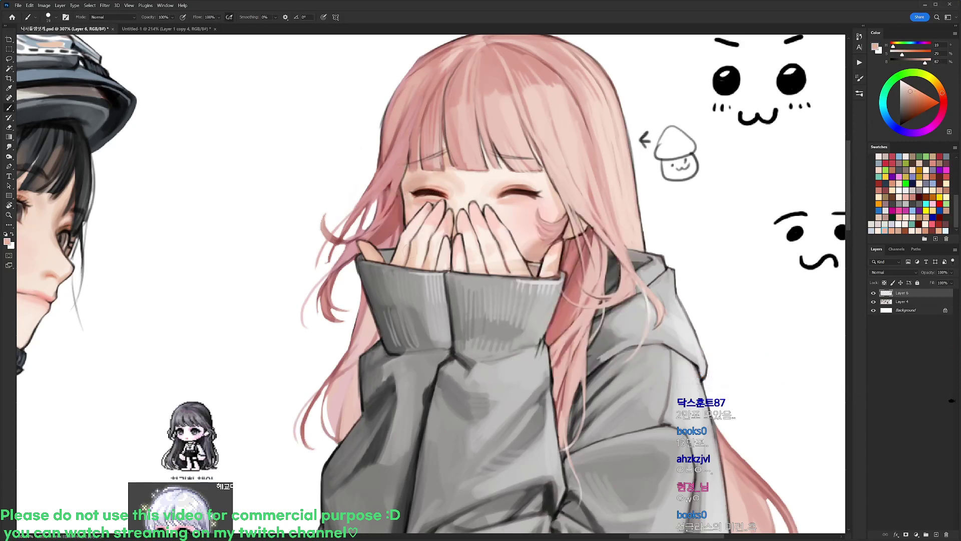
{"action": "left_click", "coordinate": [515, 190], "text": "alt"}
{"action": "left_click", "coordinate": [524, 189], "text": "alt"}
{"action": "left_click", "coordinate": [527, 190], "text": "alt"}
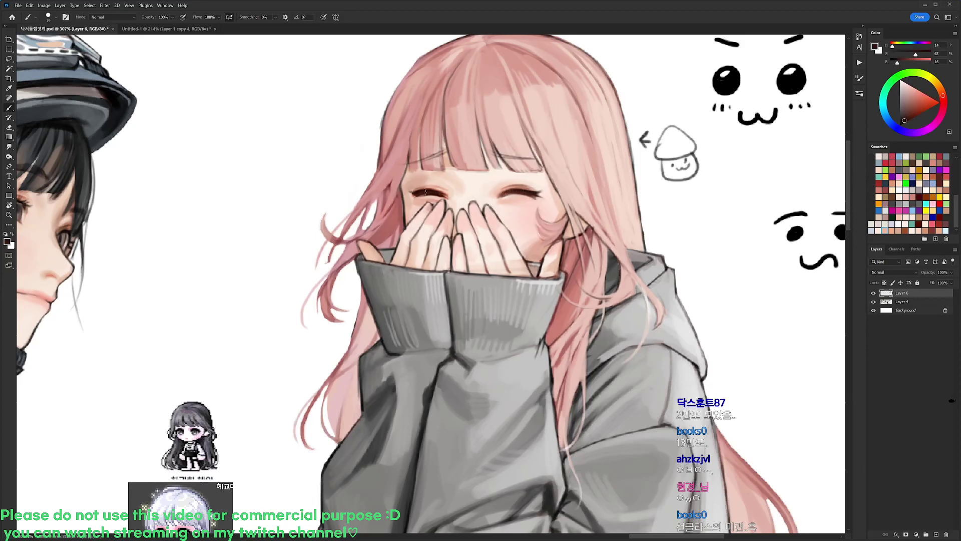
{"action": "left_click_drag", "start_coordinate": [475, 184], "coordinate": [528, 174]}
{"action": "left_click", "coordinate": [431, 206], "text": "alt"}
{"action": "left_click", "coordinate": [523, 210], "text": "alt"}
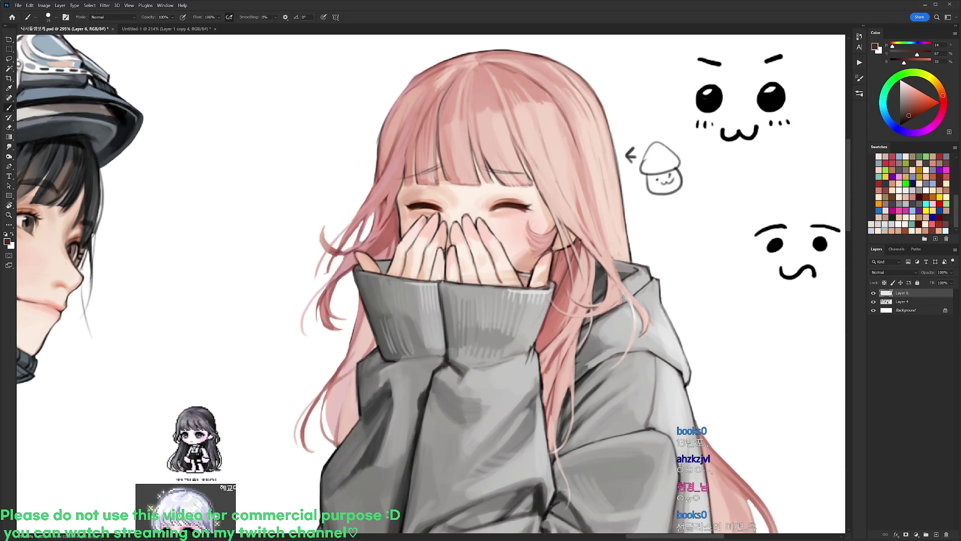
- Clean up the lower edge of the left closed eye with light skin color sampled from the nose bridge
{"action": "key", "text": "d"}
{"action": "right_click", "coordinate": [590, 134]}
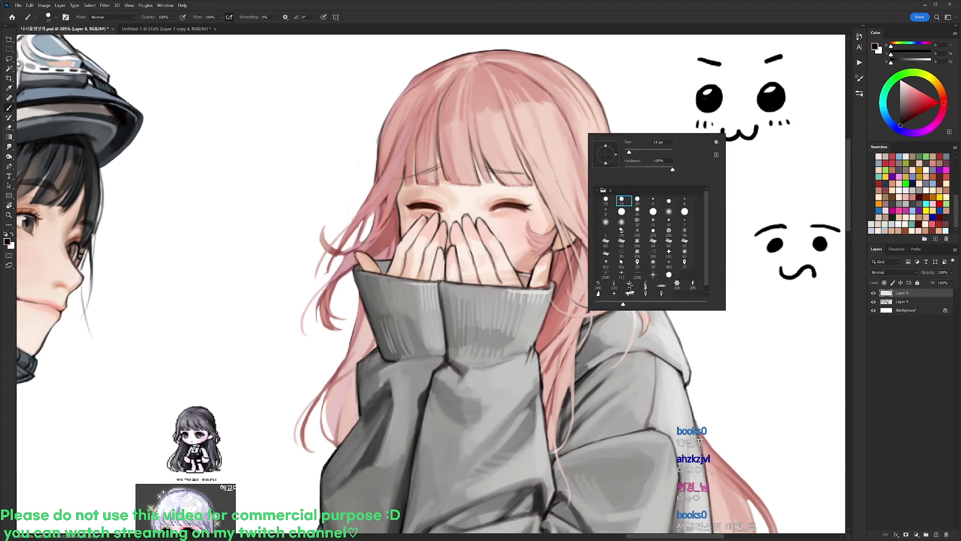
{"action": "left_click", "coordinate": [631, 200]}
{"action": "left_click", "coordinate": [446, 201], "text": "alt"}
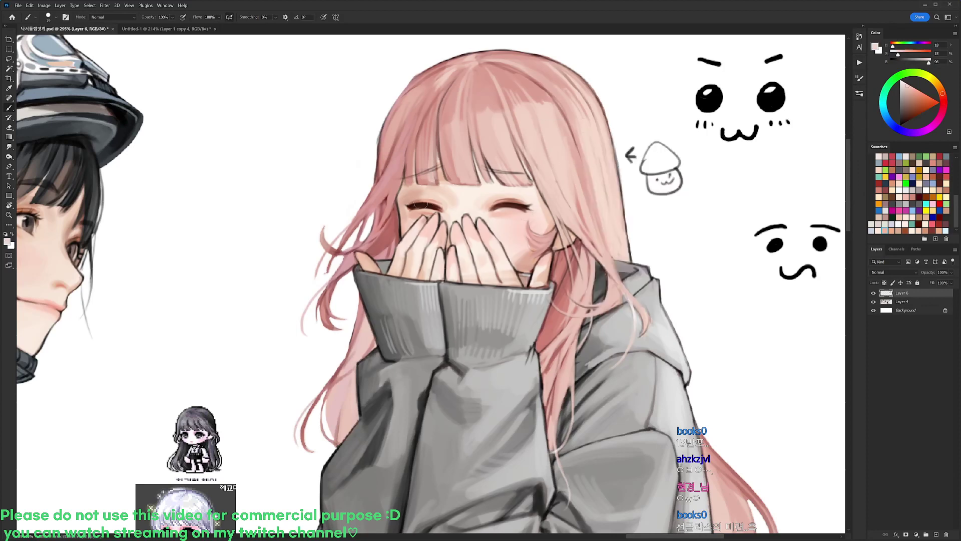
{"action": "left_click_drag", "start_coordinate": [414, 207], "coordinate": [439, 209]}
{"action": "scroll", "coordinate": [463, 199], "scroll_direction": "down", "scroll_amount": 5}
{"action": "scroll", "coordinate": [496, 204], "scroll_direction": "up", "scroll_amount": 5}
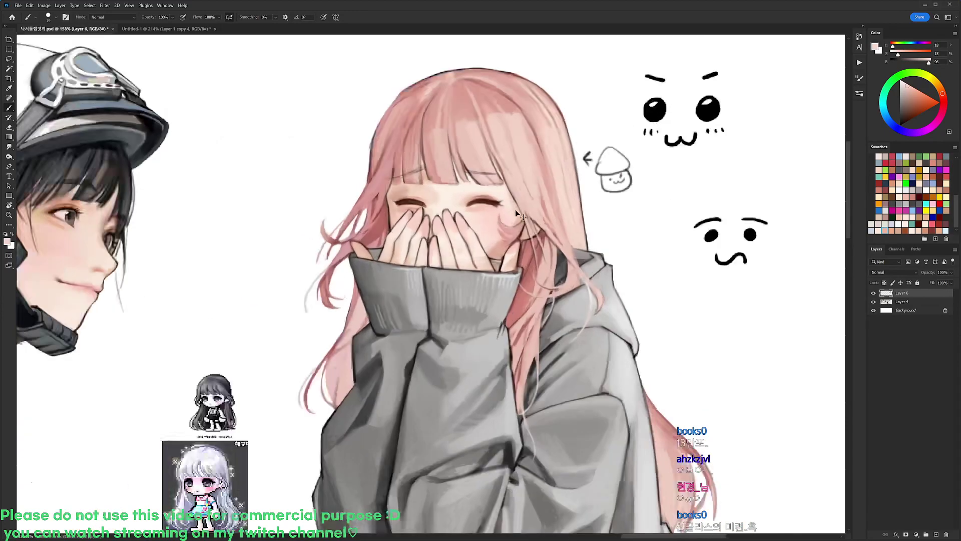
- Touch up the undersides of both closed eyes with sampled eyelid and skin tones
{"action": "left_click", "coordinate": [483, 204], "text": "alt"}
{"action": "left_click", "coordinate": [483, 206], "text": "alt"}
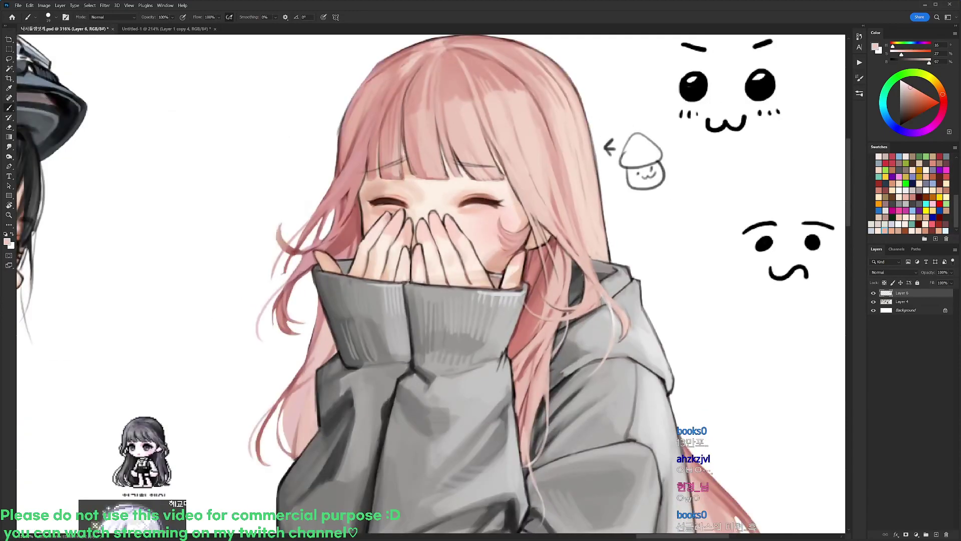
{"action": "left_click", "coordinate": [402, 208], "text": "alt"}
{"action": "key", "text": "d"}
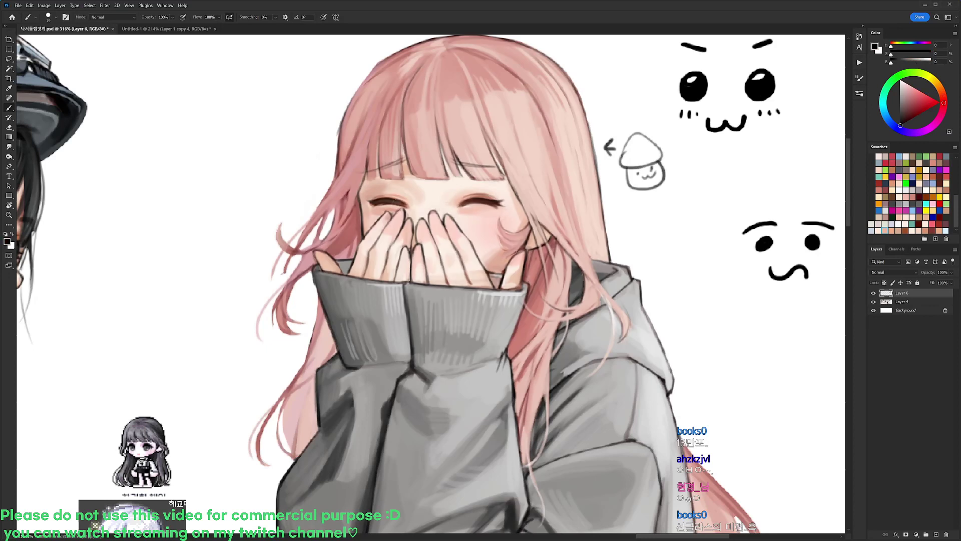
- Blend the shading on the right cheek between the fingers and the curled hair lock with a larger hard brush in sampled pinks
{"action": "right_click", "coordinate": [531, 228]}
{"action": "left_click", "coordinate": [592, 294]}
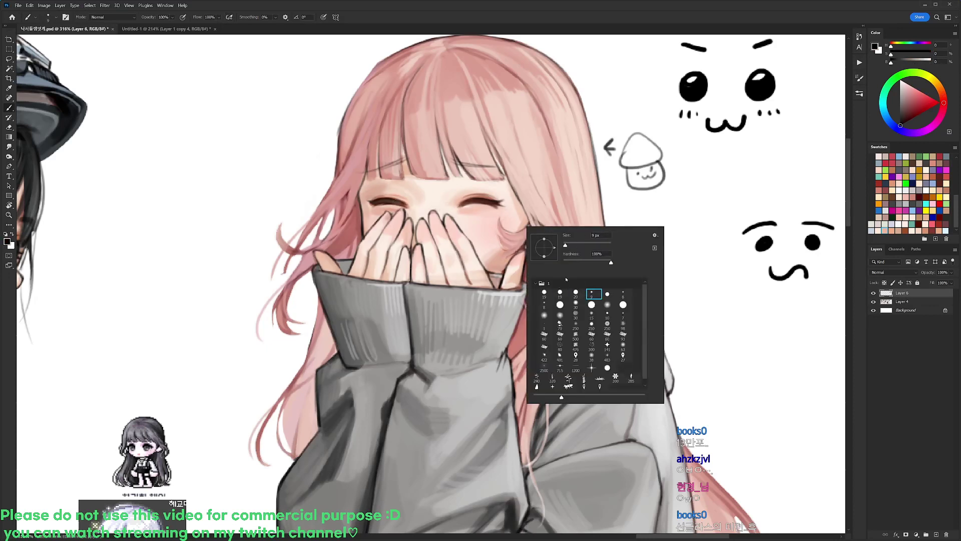
{"action": "left_click", "coordinate": [560, 293]}
{"action": "left_click", "coordinate": [546, 213], "text": "alt"}
{"action": "left_click_drag", "start_coordinate": [475, 244], "coordinate": [492, 249]}
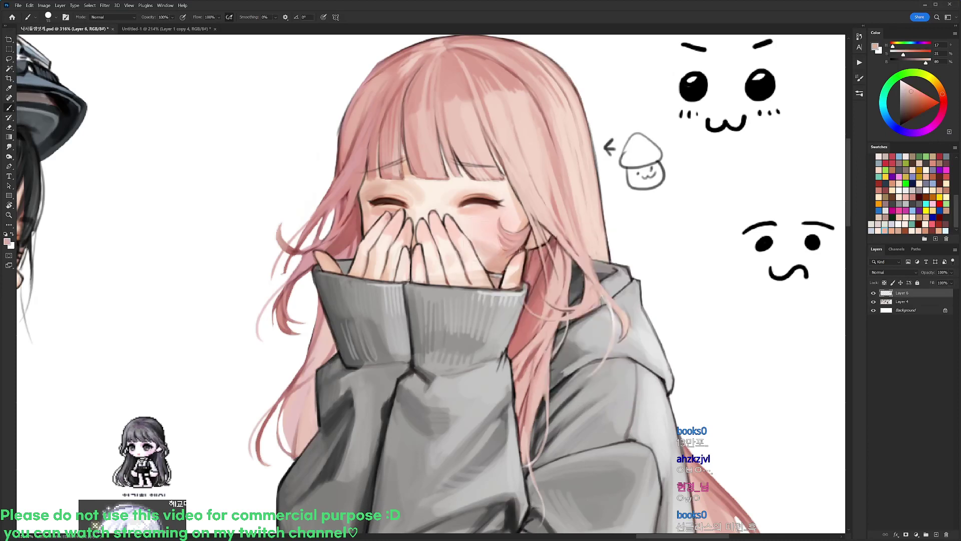
{"action": "left_click", "coordinate": [489, 232], "text": "alt"}
{"action": "left_click", "coordinate": [490, 247], "text": "alt"}
{"action": "left_click_drag", "start_coordinate": [493, 243], "coordinate": [496, 237]}
{"action": "left_click", "coordinate": [491, 235], "text": "alt"}
{"action": "left_click", "coordinate": [482, 247], "text": "alt"}
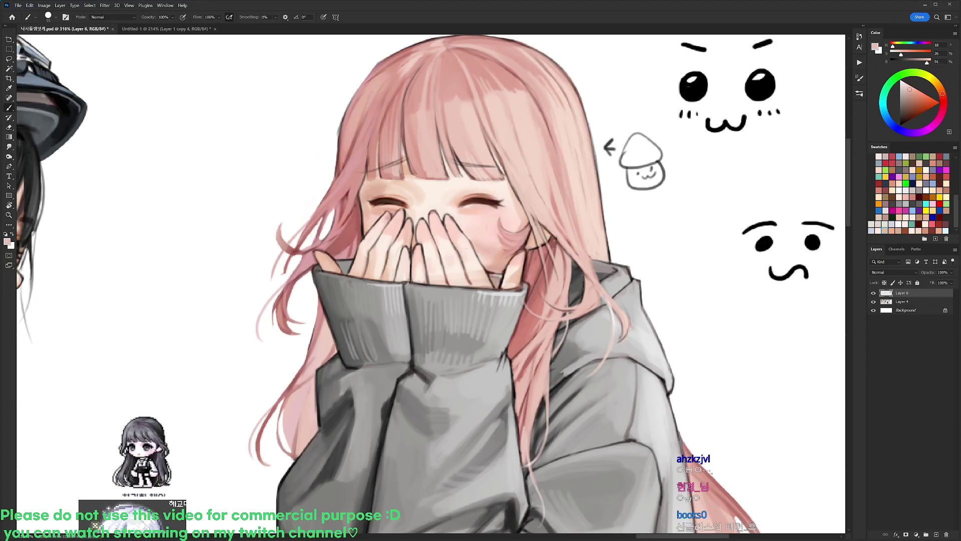
- Lighten the lower cheek beside the fingers with pale skin tones sampled from under the right eye
{"action": "left_click", "coordinate": [473, 216], "text": "alt"}
{"action": "left_click", "coordinate": [465, 216], "text": "alt"}
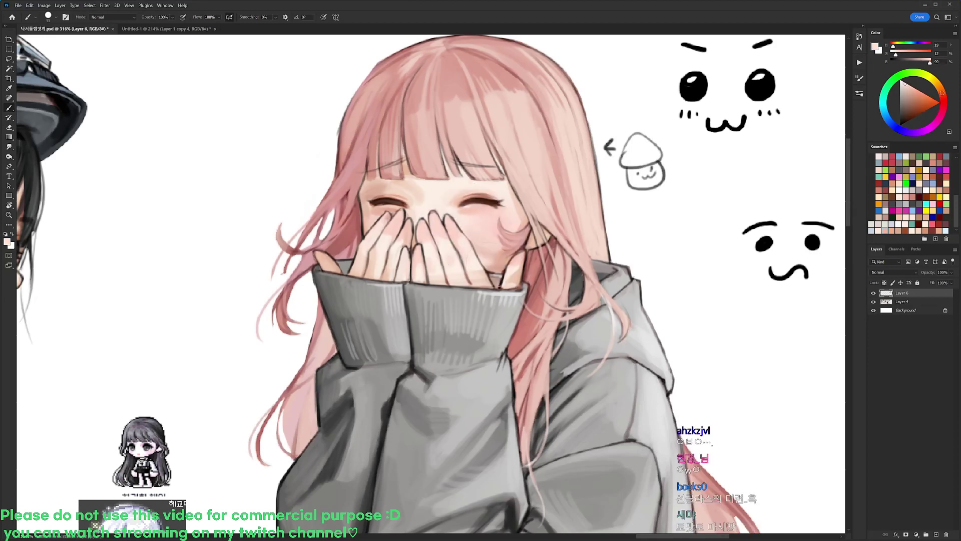
{"action": "left_click_drag", "start_coordinate": [485, 263], "coordinate": [492, 269]}
{"action": "left_click", "coordinate": [492, 250], "text": "alt"}
- Redraw the dark finger edge and jawline above the right cuff with the 9 px hard brush, cleaning up with sampled skin color
{"action": "key", "text": "d"}
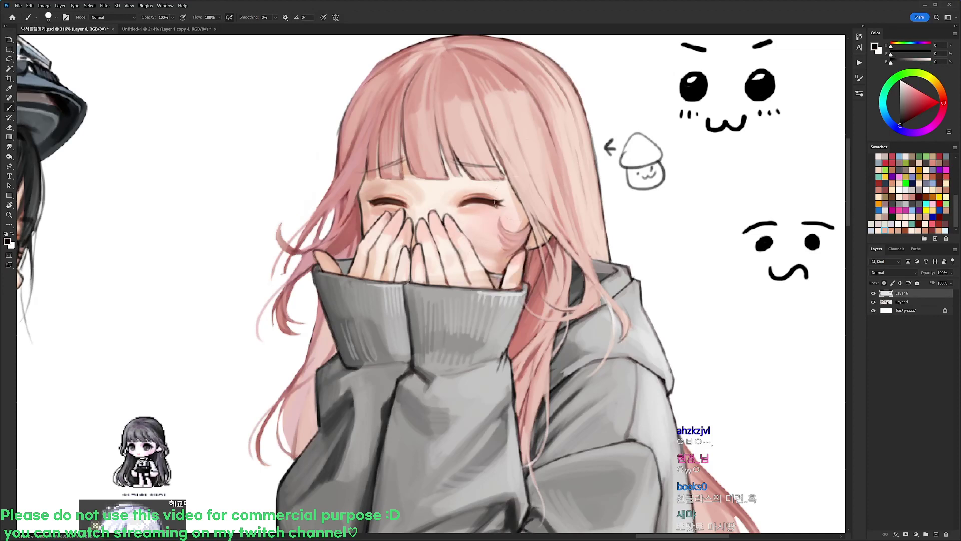
{"action": "right_click", "coordinate": [527, 231]}
{"action": "left_click", "coordinate": [594, 300]}
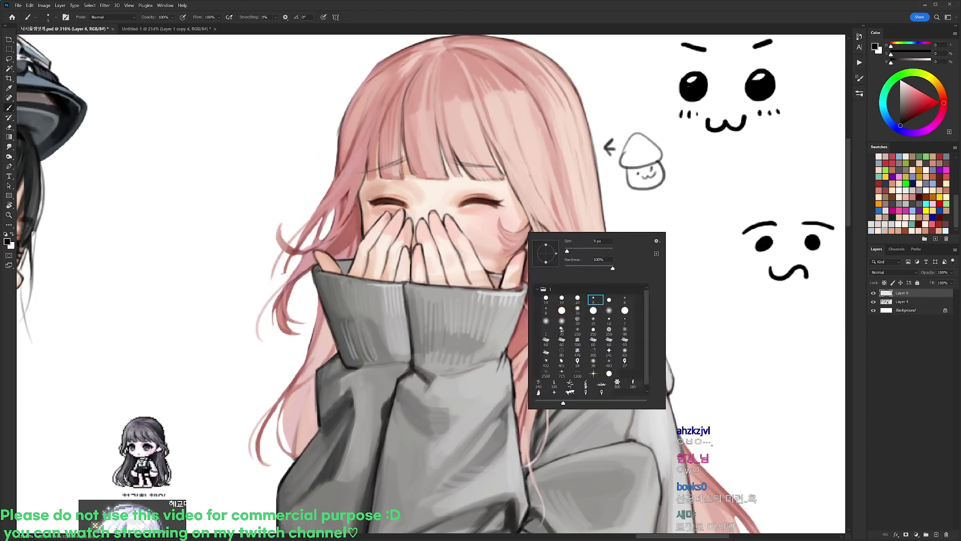
{"action": "left_click_drag", "start_coordinate": [473, 245], "coordinate": [484, 269]}
{"action": "left_click", "coordinate": [483, 266], "text": "alt"}
{"action": "key", "text": "d"}
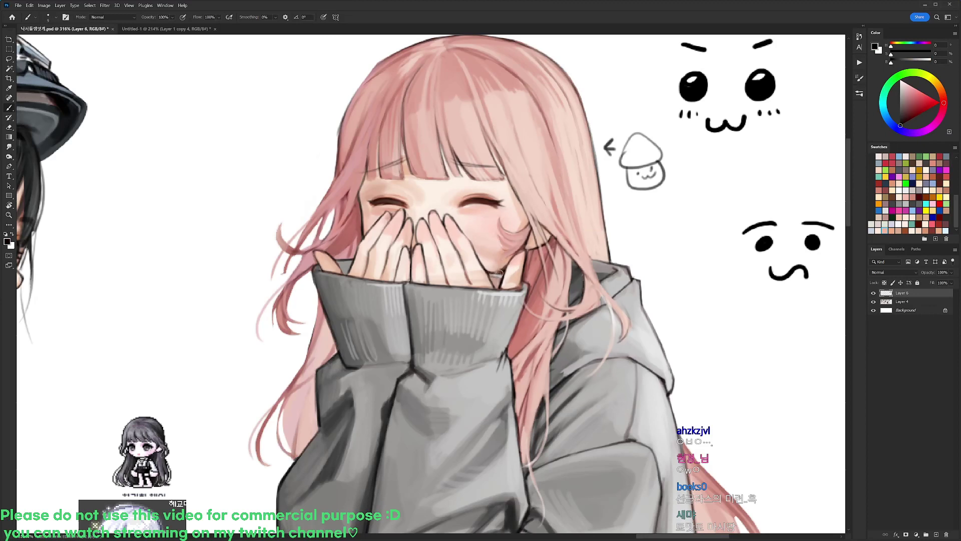
{"action": "left_click", "coordinate": [497, 273], "text": "alt"}
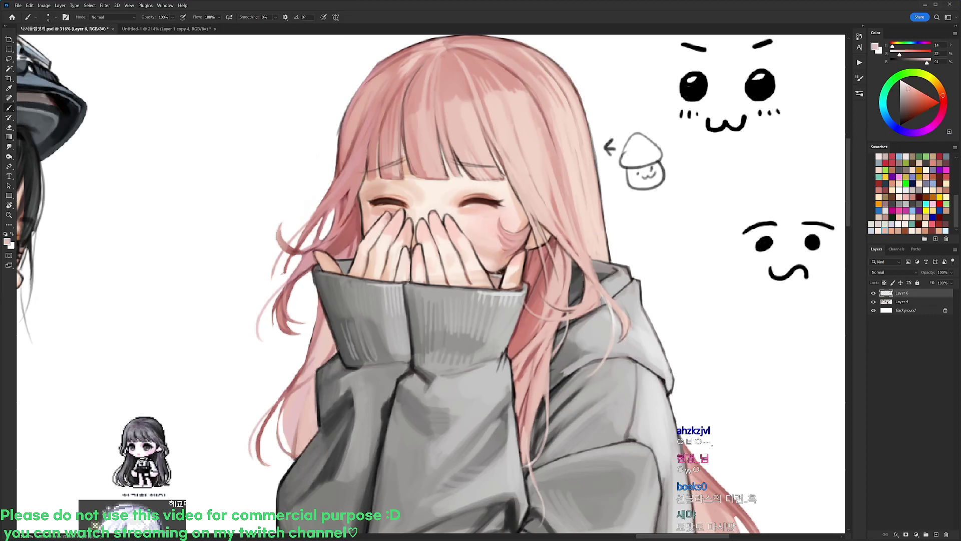
{"action": "mouse_move", "coordinate": [506, 269]}
{"action": "left_mouse_down"}
{"action": "mouse_move", "coordinate": [486, 273]}
{"action": "mouse_move", "coordinate": [494, 273]}
{"action": "left_mouse_up"}
{"action": "key", "text": "d"}
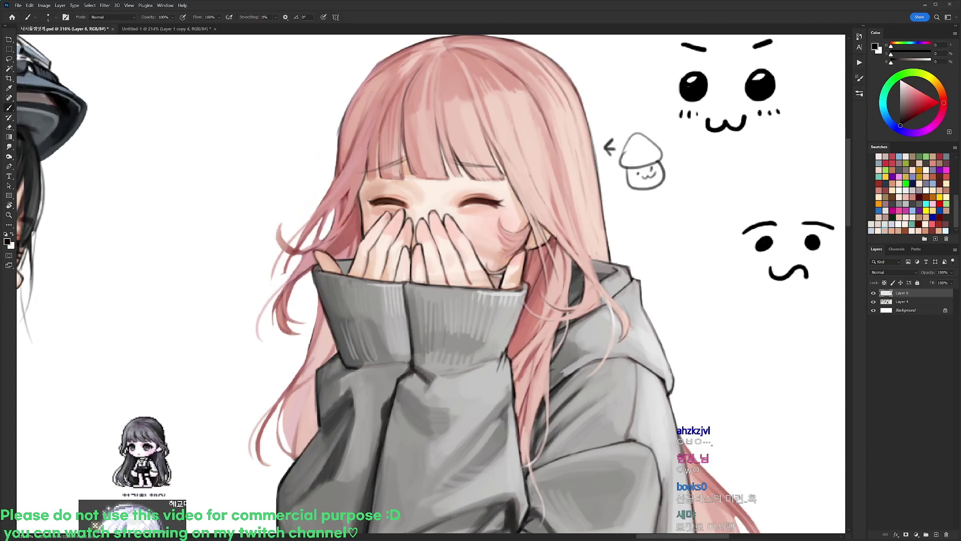
- Touch up the hair beside the right thumb and cuff with deep pink tones sampled from the surrounding strands
{"action": "left_click_drag", "start_coordinate": [544, 244], "coordinate": [551, 178]}
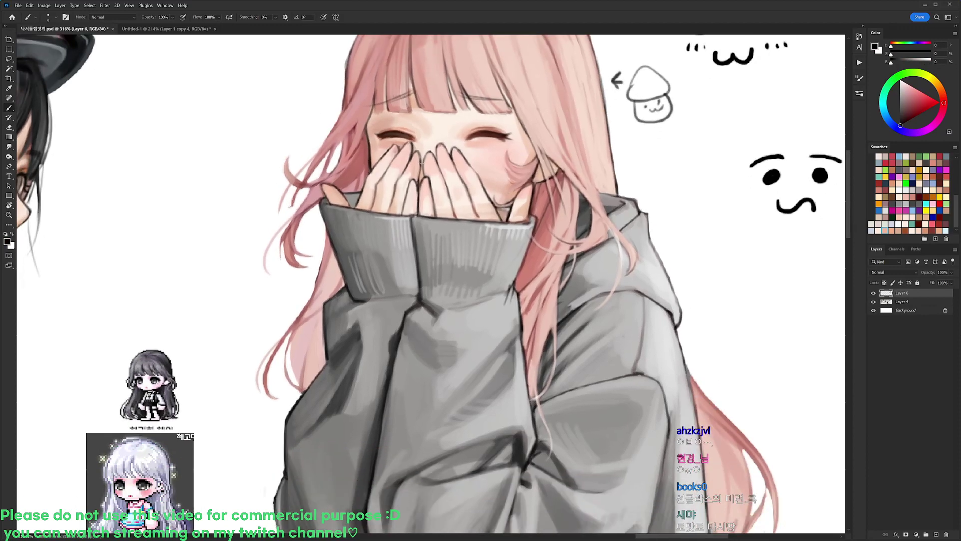
{"action": "key", "text": "ctrl+0"}
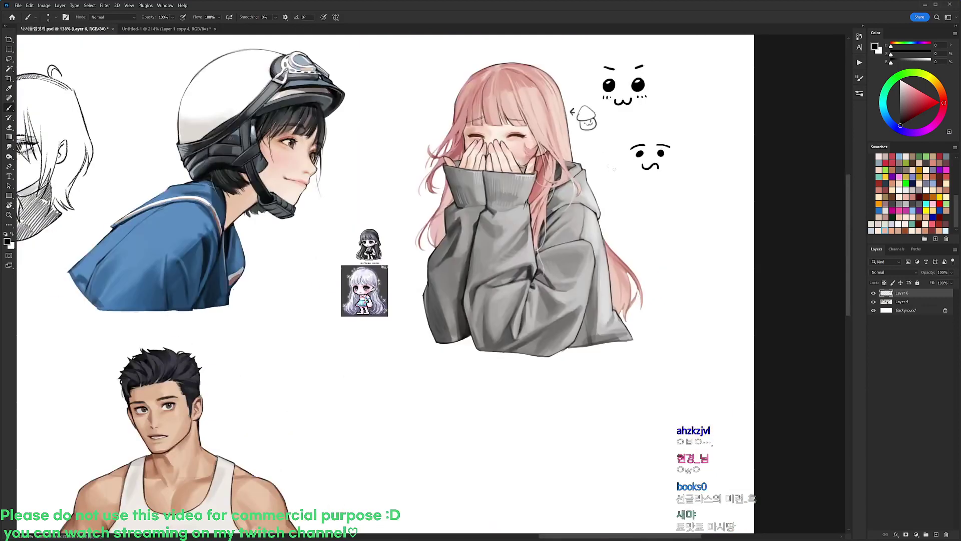
{"action": "scroll", "coordinate": [488, 95], "scroll_direction": "up", "scroll_amount": 3}
{"action": "key", "text": "e"}
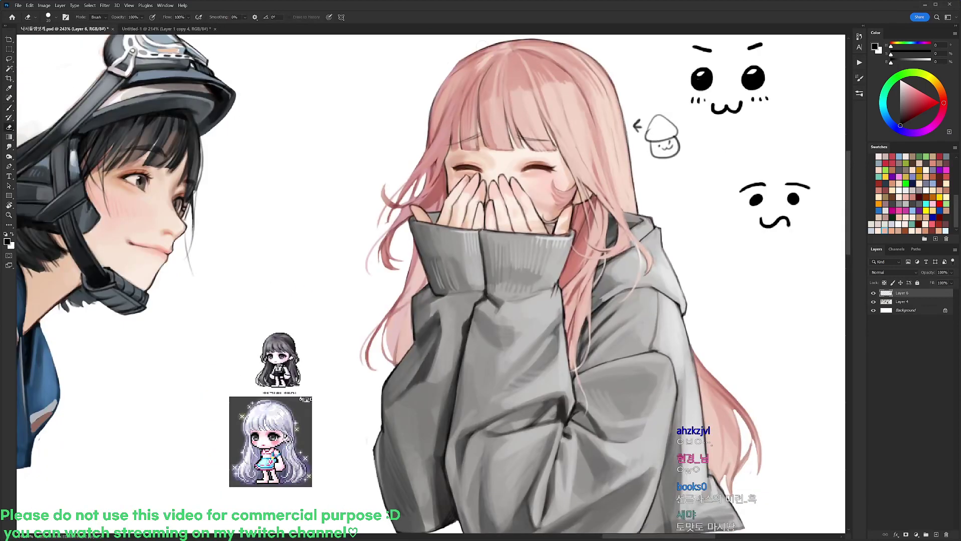
{"action": "scroll", "coordinate": [567, 158], "scroll_direction": "up", "scroll_amount": 2}
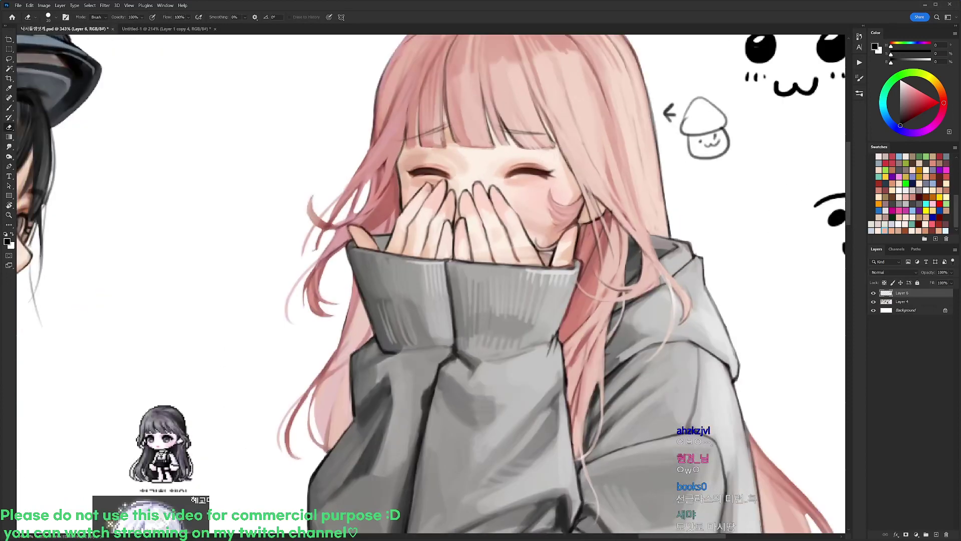
{"action": "key", "text": "b"}
{"action": "key", "text": "r"}
{"action": "mouse_move", "coordinate": [431, 174]}
{"action": "left_mouse_down"}
{"action": "mouse_move", "coordinate": [390, 182]}
{"action": "mouse_move", "coordinate": [354, 206]}
{"action": "left_mouse_up"}
{"action": "key", "text": "b"}
{"action": "left_click", "coordinate": [510, 150], "text": "alt"}
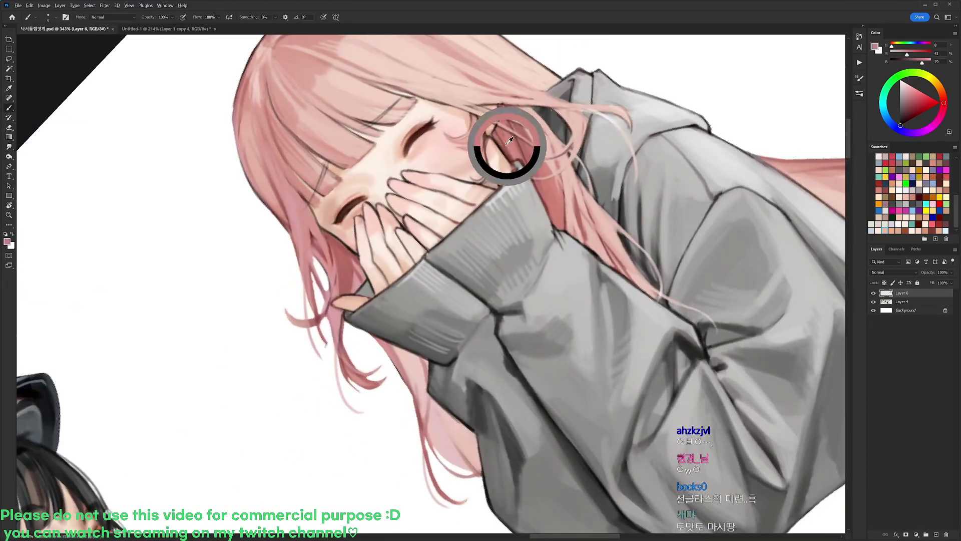
{"action": "mouse_move", "coordinate": [338, 207]}
{"action": "left_mouse_down"}
{"action": "mouse_move", "coordinate": [392, 175]}
{"action": "mouse_move", "coordinate": [431, 168]}
{"action": "left_mouse_up"}
{"action": "key", "text": "r"}
{"action": "key", "text": "b"}
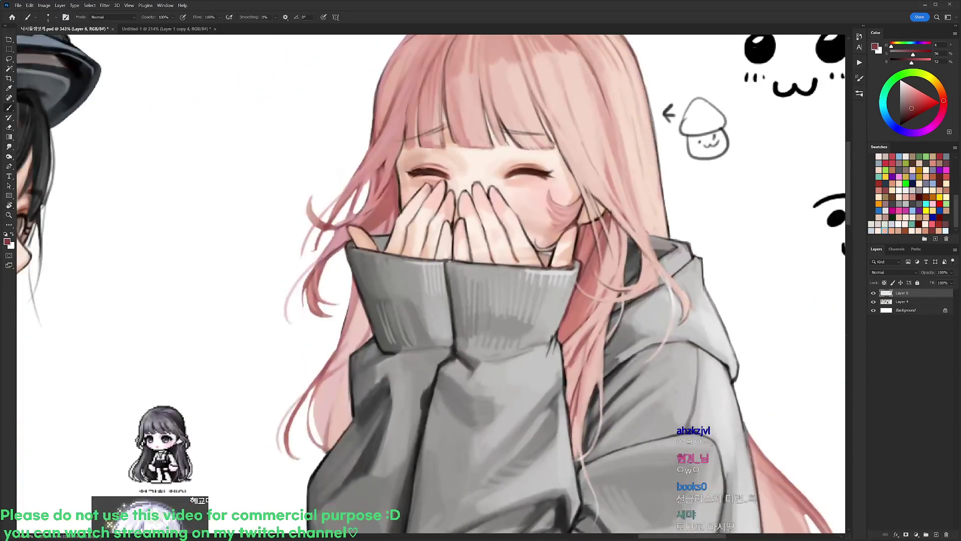
- Touch up the skin around the left closed eye with a larger brush in sampled skin and reddish eyelid tones
{"action": "right_click", "coordinate": [456, 148]}
{"action": "left_click", "coordinate": [493, 217]}
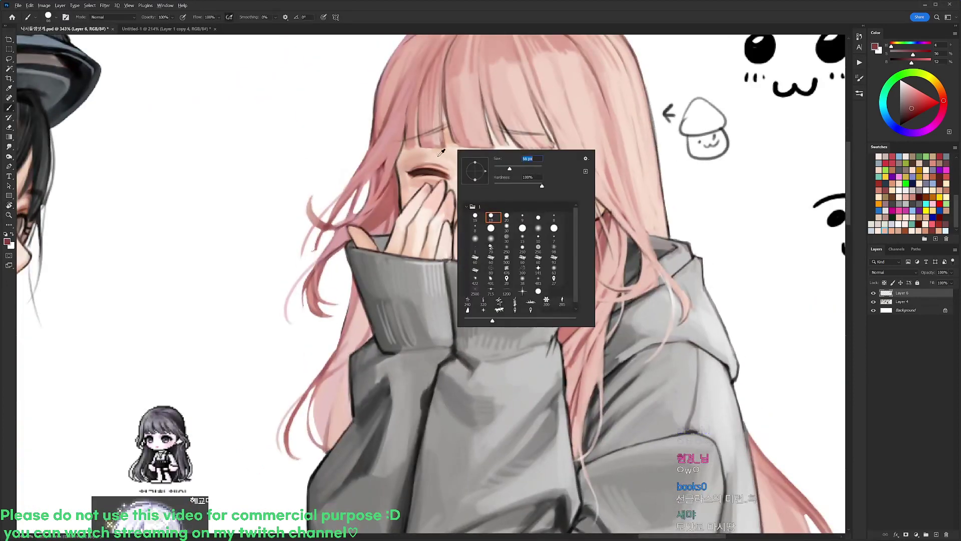
{"action": "left_click", "coordinate": [466, 178], "text": "alt"}
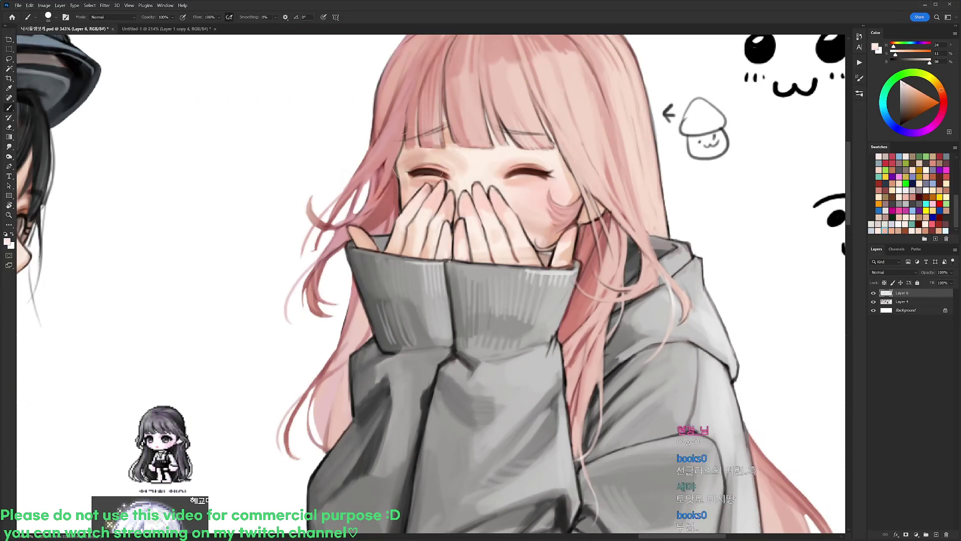
{"action": "left_click", "coordinate": [417, 171], "text": "alt"}
{"action": "left_click", "coordinate": [416, 172], "text": "alt"}
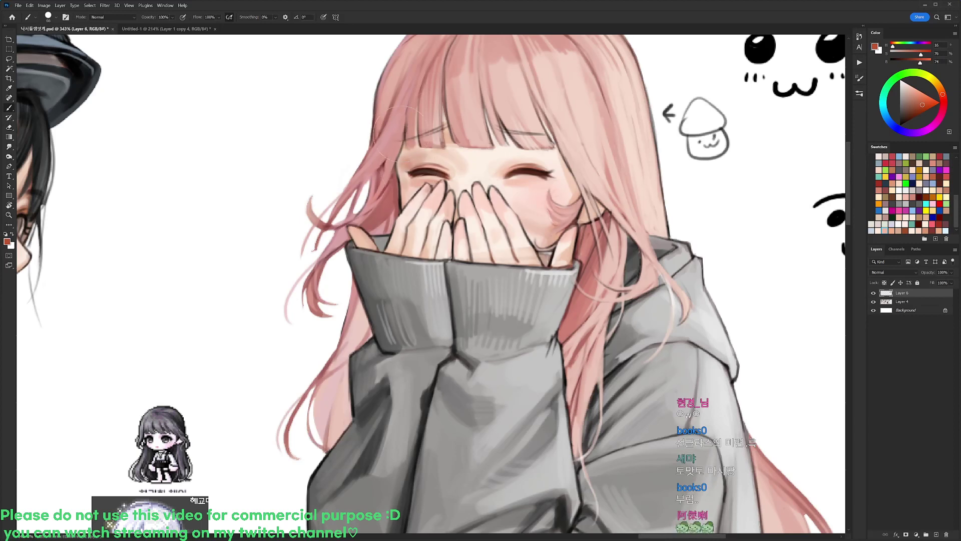
- Refine the fringe edge and nearby strands with a small hard brush in black and sampled hair tones
{"action": "key", "text": "d"}
{"action": "right_click", "coordinate": [496, 142]}
{"action": "left_click", "coordinate": [565, 213]}
{"action": "left_click", "coordinate": [402, 145], "text": "alt"}
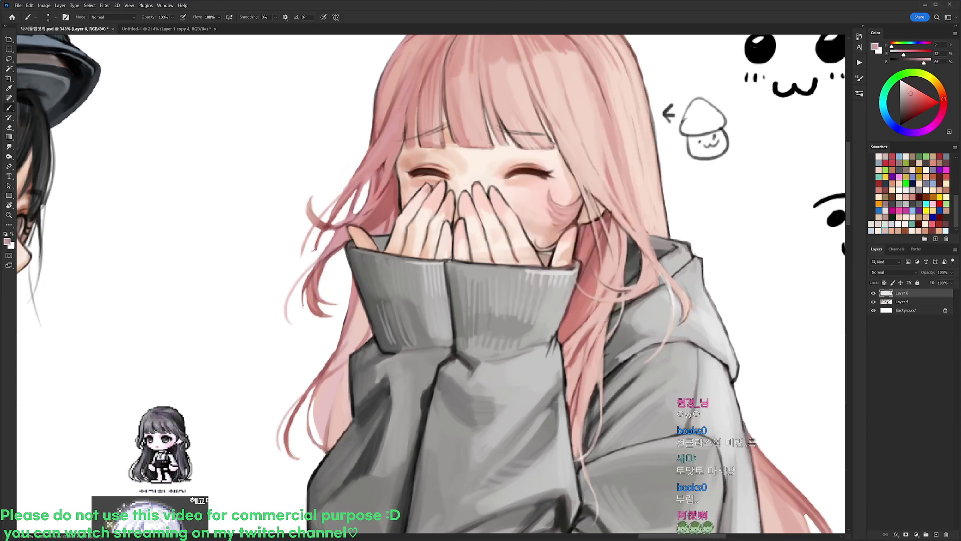
{"action": "key", "text": "d"}
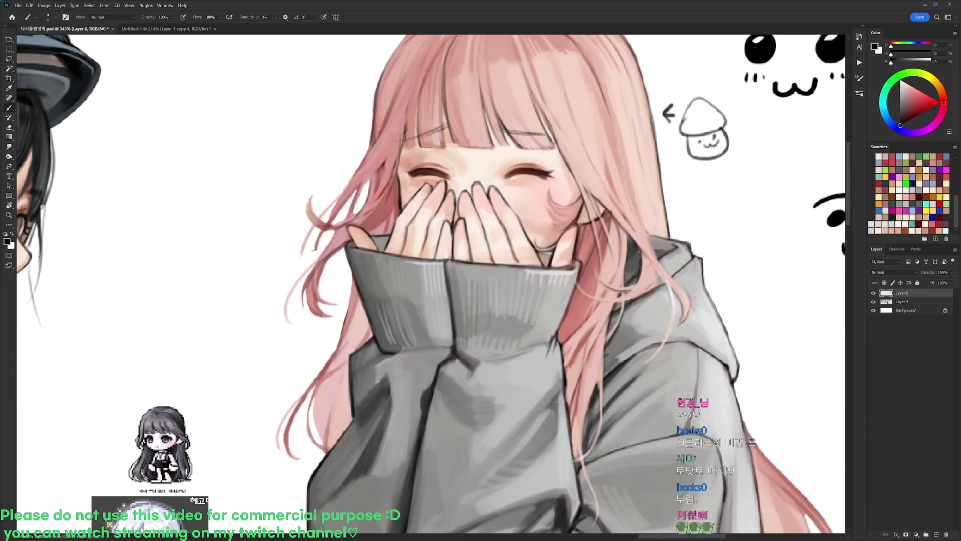
{"action": "left_click", "coordinate": [551, 118], "text": "alt"}
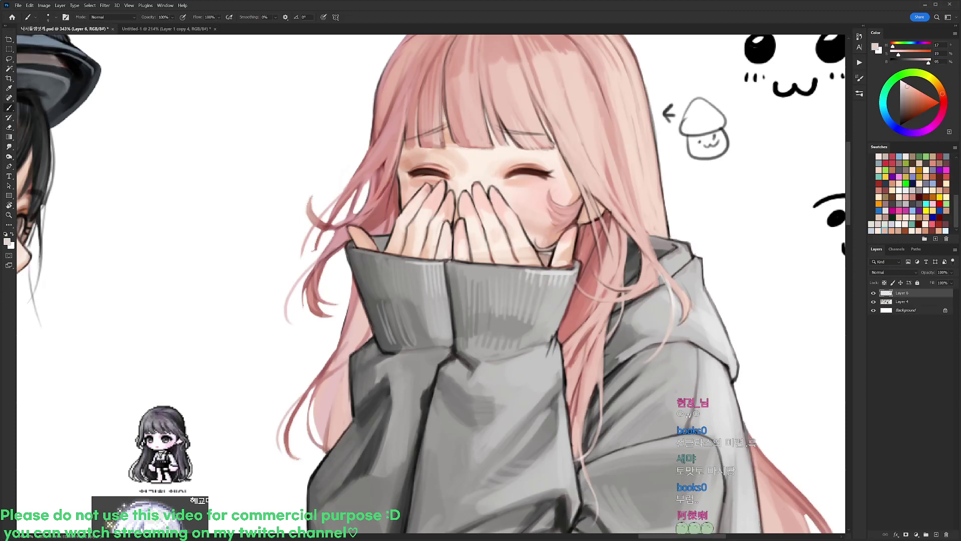
- Touch up the face edge beside the left eye with a sampled tone and black
{"action": "scroll", "coordinate": [446, 85], "scroll_direction": "down", "scroll_amount": 3}
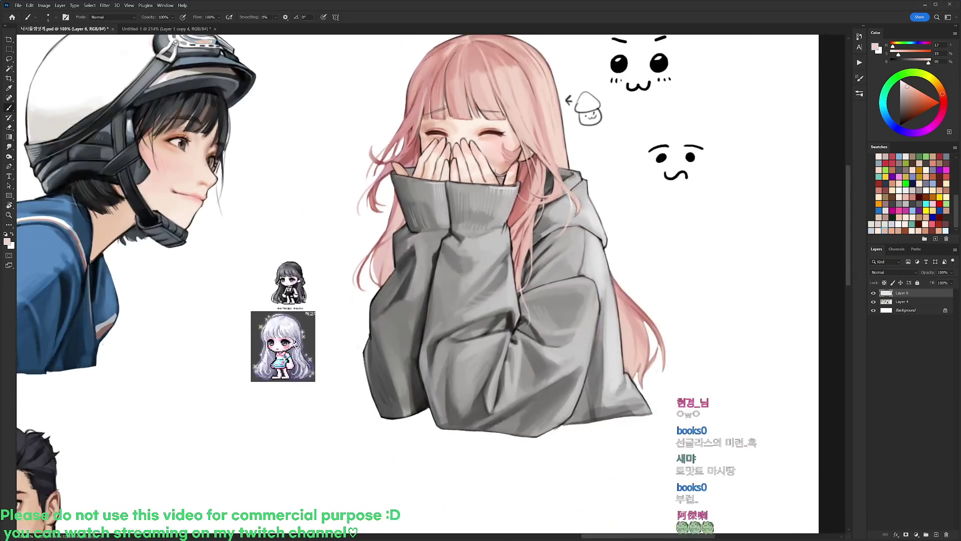
{"action": "scroll", "coordinate": [520, 150], "scroll_direction": "up", "scroll_amount": 2}
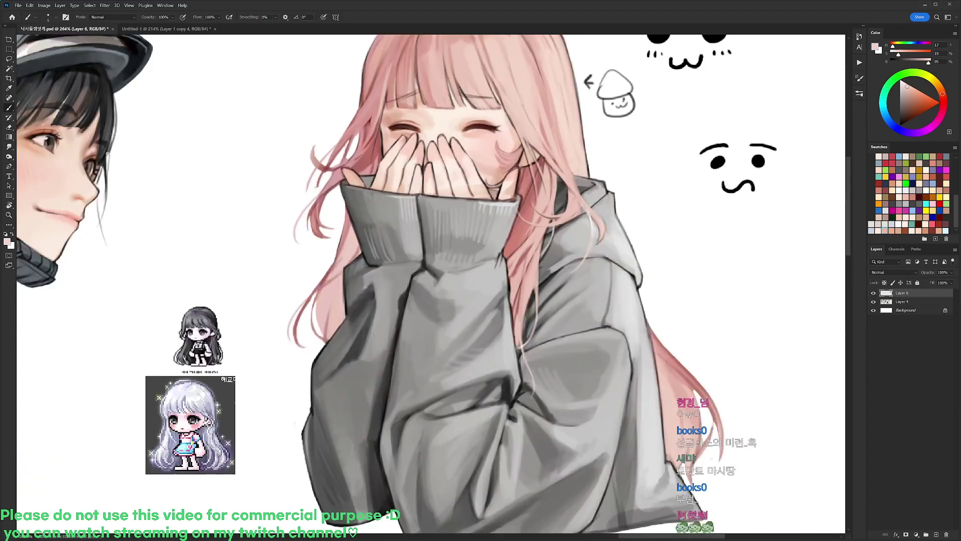
{"action": "key", "text": "d"}
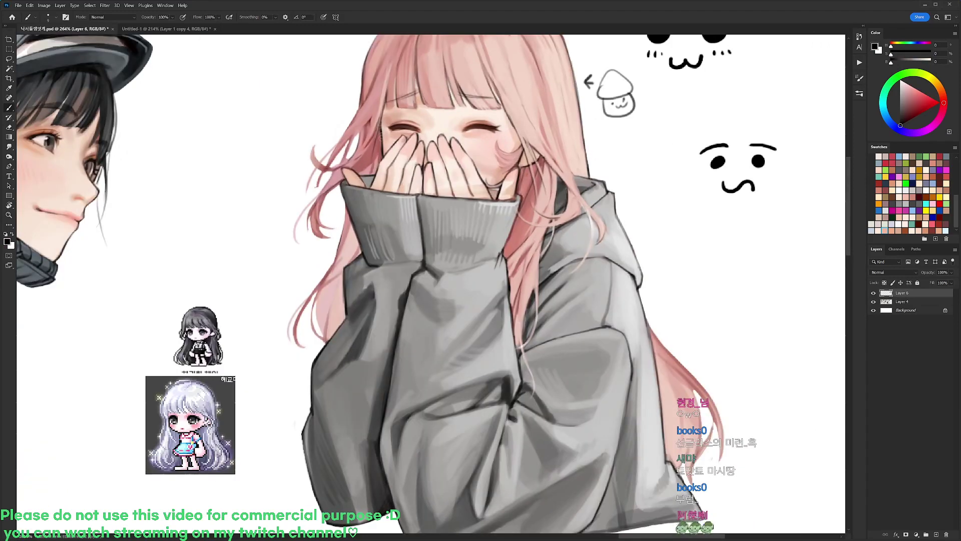
{"action": "left_click", "coordinate": [382, 140], "text": "alt"}
{"action": "key", "text": "d"}
{"action": "left_click_drag", "start_coordinate": [536, 153], "coordinate": [519, 188]}
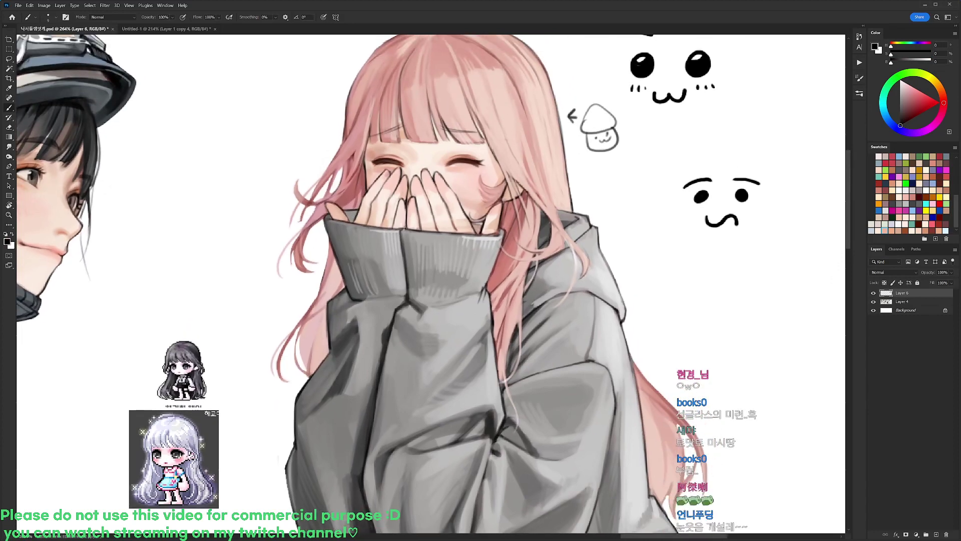
- Lasso the small mushroom sketch with its arrow and move it slightly away from the hair
{"action": "left_click_drag", "start_coordinate": [631, 145], "coordinate": [609, 193]}
{"action": "key", "text": "l"}
{"action": "mouse_move", "coordinate": [551, 156]}
{"action": "left_mouse_down"}
{"action": "mouse_move", "coordinate": [597, 211]}
{"action": "mouse_move", "coordinate": [560, 201]}
{"action": "left_mouse_up"}
{"action": "left_click_drag", "start_coordinate": [593, 188], "coordinate": [606, 188]}
{"action": "key", "text": "ctrl+d"}
- Try painting a pink mushroom shape on the hair at the side of the head with the 20 px hard brush
{"action": "key", "text": "b"}
{"action": "right_click", "coordinate": [547, 148]}
{"action": "left_click", "coordinate": [597, 217]}
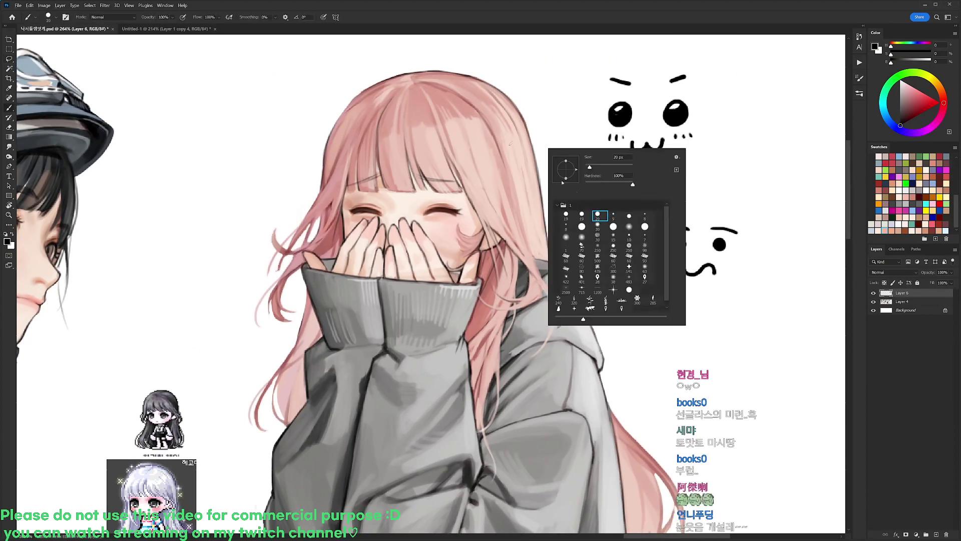
{"action": "left_click", "coordinate": [476, 96], "text": "alt"}
{"action": "left_click", "coordinate": [916, 99]}
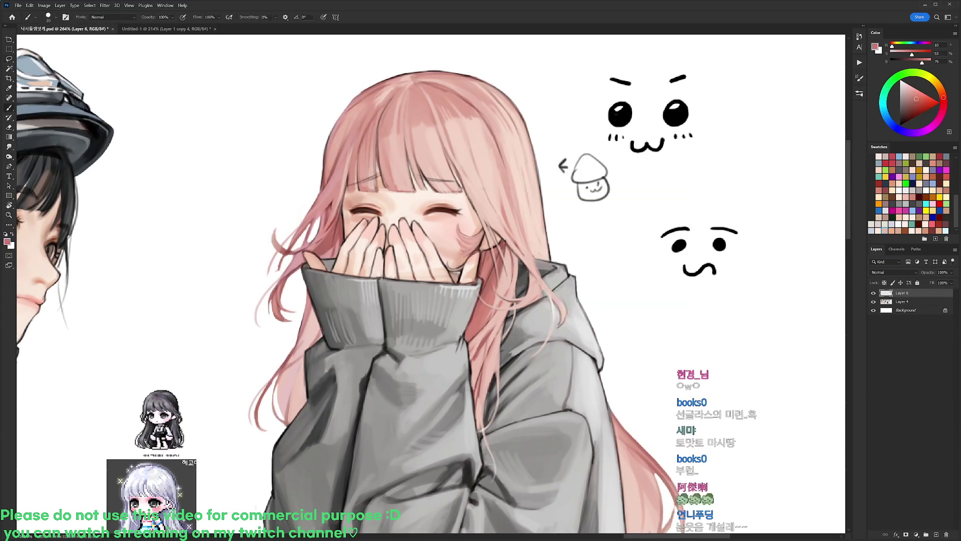
{"action": "mouse_move", "coordinate": [486, 129]}
{"action": "left_mouse_down"}
{"action": "mouse_move", "coordinate": [475, 151]}
{"action": "mouse_move", "coordinate": [481, 164]}
{"action": "mouse_move", "coordinate": [498, 163]}
{"action": "mouse_move", "coordinate": [478, 138]}
{"action": "mouse_move", "coordinate": [488, 159]}
{"action": "left_mouse_up"}
{"action": "key", "text": "ctrl+z"}
{"action": "key", "text": "ctrl+z"}
{"action": "key", "text": "ctrl+z"}
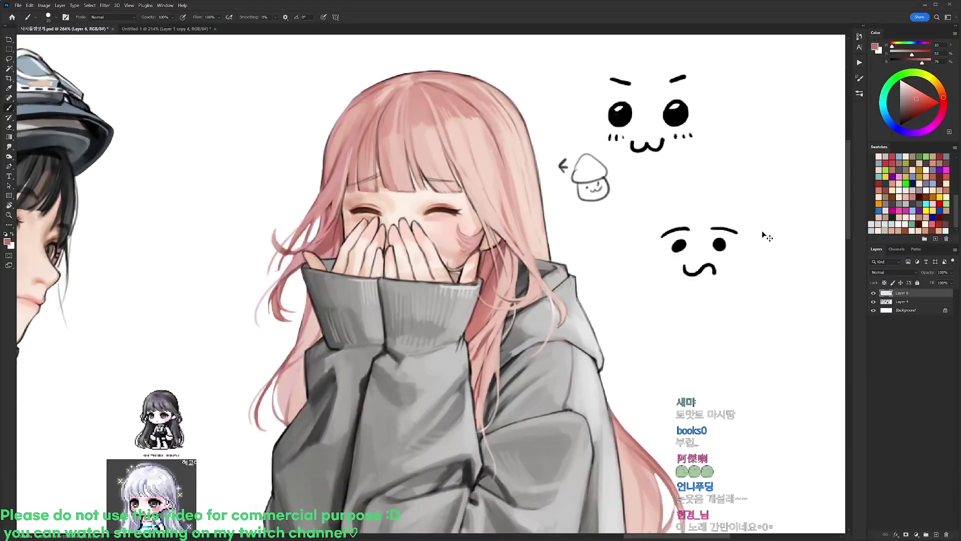
- Paste the orange mushroom reference image, scale and place it beside the cartoon faces, and merge it into Layer 6
{"action": "key", "text": "ctrl+v"}
{"action": "left_click_drag", "start_coordinate": [557, 237], "coordinate": [684, 224]}
{"action": "key", "text": "ctrl+t"}
{"action": "left_click_drag", "start_coordinate": [690, 142], "coordinate": [622, 210]}
{"action": "left_click_drag", "start_coordinate": [580, 264], "coordinate": [800, 147]}
{"action": "key", "text": "Return"}
{"action": "key", "text": "b"}
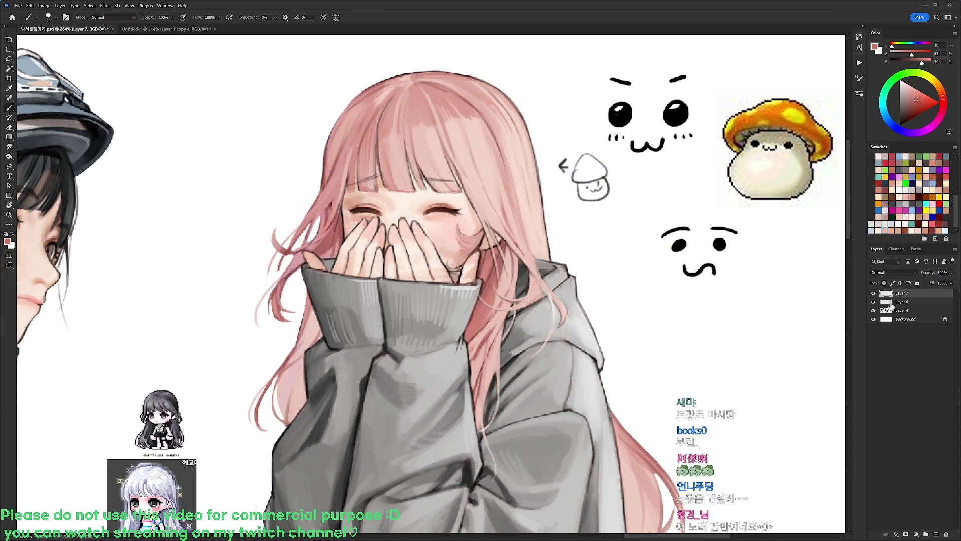
{"action": "key", "text": "ctrl+e"}
- Paint a darker pink mushroom silhouette on the hair beside the fringe with the 20 px hard brush and sampled hair color
{"action": "key", "text": "d"}
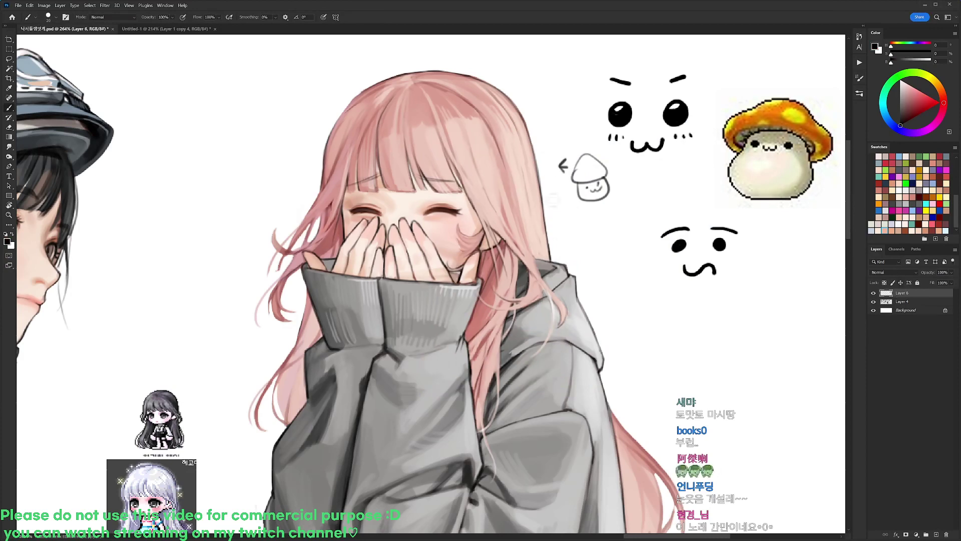
{"action": "right_click", "coordinate": [654, 204]}
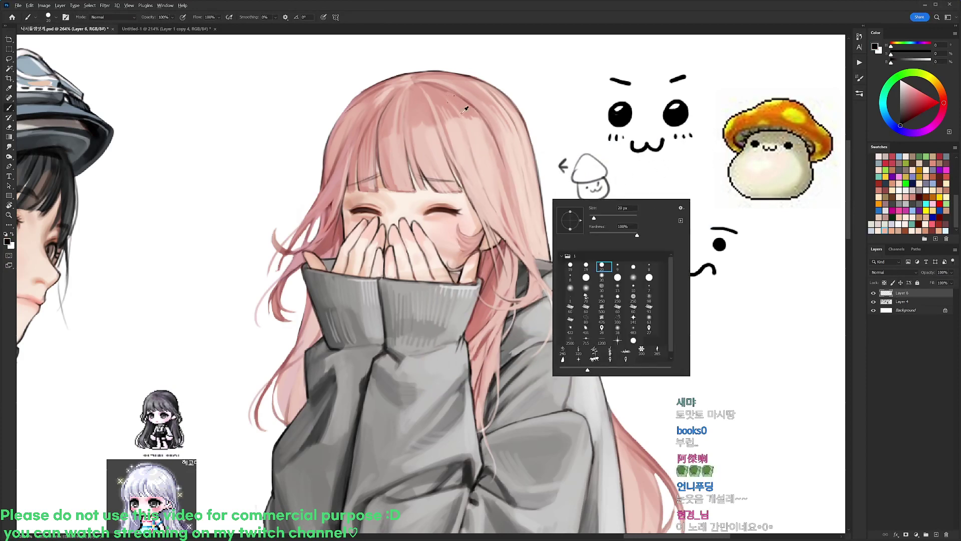
{"action": "left_click", "coordinate": [445, 86], "text": "alt"}
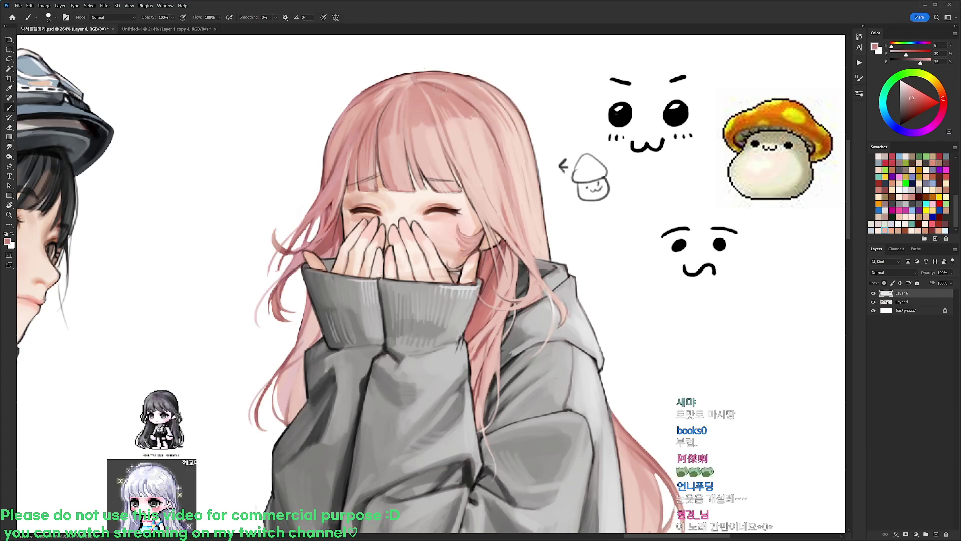
{"action": "mouse_move", "coordinate": [491, 133]}
{"action": "left_mouse_down"}
{"action": "mouse_move", "coordinate": [481, 155]}
{"action": "mouse_move", "coordinate": [497, 155]}
{"action": "mouse_move", "coordinate": [495, 176]}
{"action": "mouse_move", "coordinate": [498, 165]}
{"action": "left_mouse_up"}
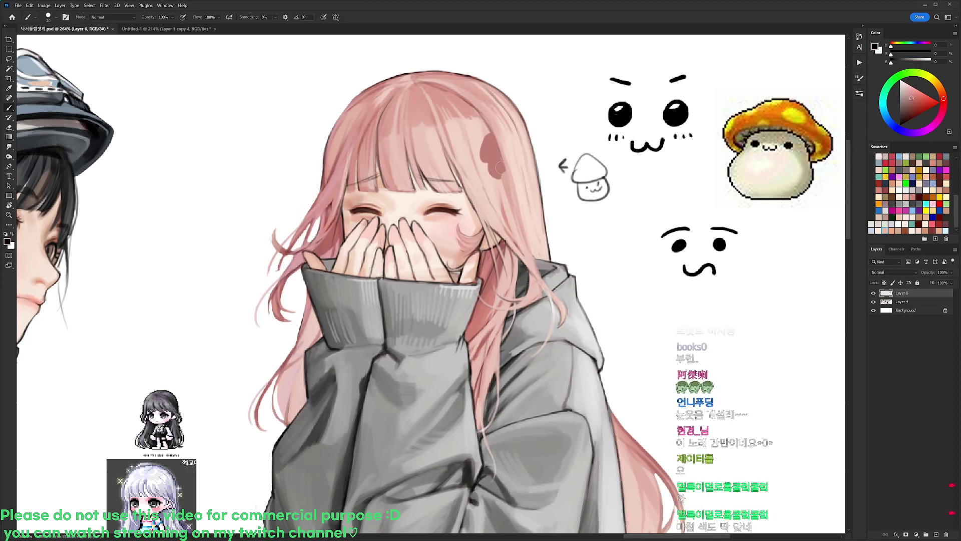
- Paint the cap of the mushroom hairpin in orange sampled from the reference mushroom
{"action": "key", "text": "d"}
{"action": "right_click", "coordinate": [510, 162]}
{"action": "left_click", "coordinate": [575, 229]}
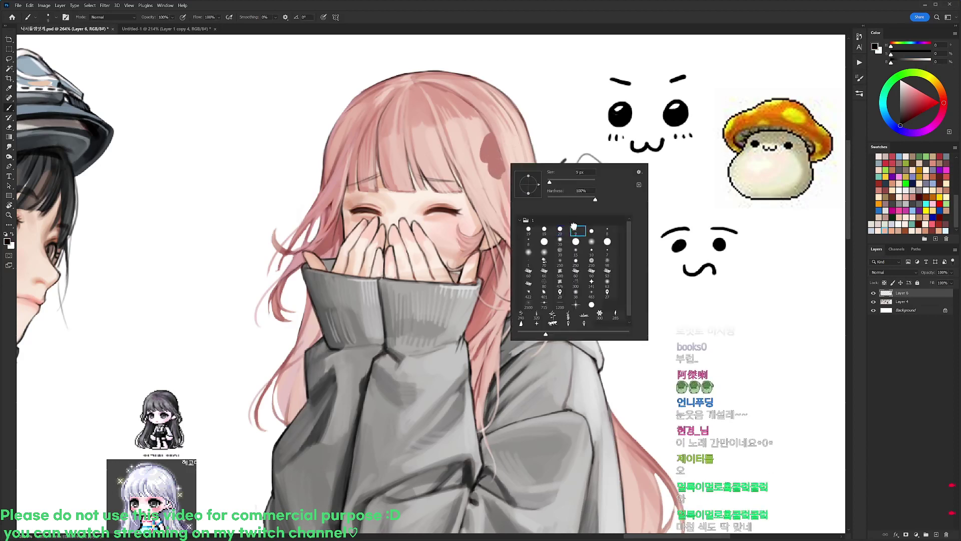
{"action": "left_click", "coordinate": [778, 106], "text": "alt"}
{"action": "mouse_move", "coordinate": [485, 153]}
{"action": "left_mouse_down"}
{"action": "mouse_move", "coordinate": [510, 136]}
{"action": "mouse_move", "coordinate": [496, 157]}
{"action": "mouse_move", "coordinate": [512, 149]}
{"action": "mouse_move", "coordinate": [506, 138]}
{"action": "left_mouse_up"}
{"action": "key", "text": "ctrl+z"}
{"action": "left_click_drag", "start_coordinate": [564, 141], "coordinate": [539, 117]}
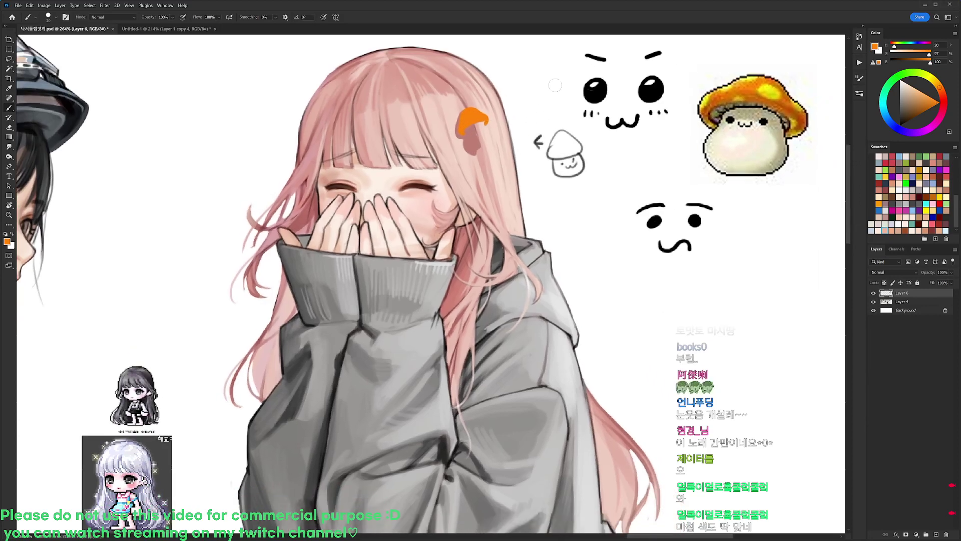
- Paint the hairpin's round stem in beige sampled from the reference mushroom and reshape the cap edge in orange
{"action": "left_click", "coordinate": [778, 151], "text": "alt"}
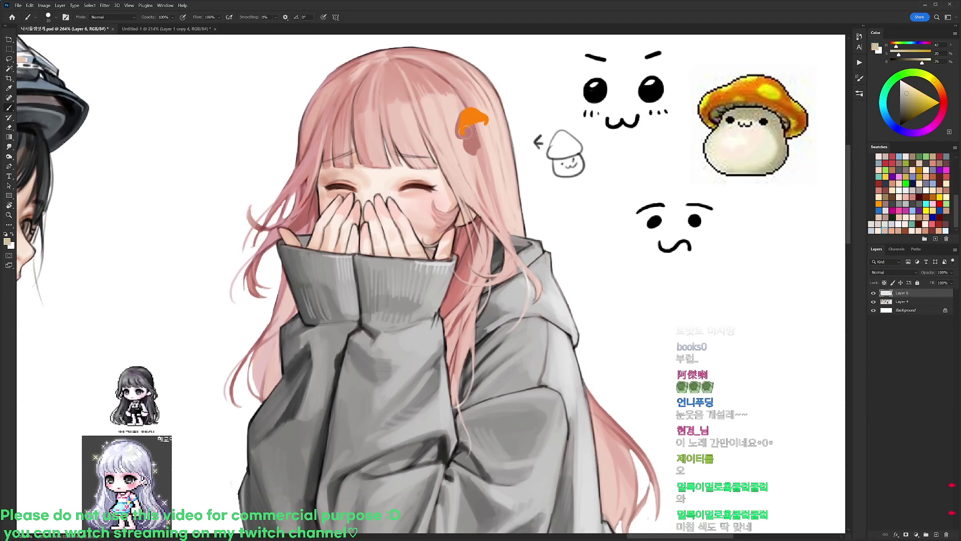
{"action": "mouse_move", "coordinate": [467, 131]}
{"action": "left_mouse_down"}
{"action": "mouse_move", "coordinate": [478, 124]}
{"action": "mouse_move", "coordinate": [467, 140]}
{"action": "mouse_move", "coordinate": [487, 144]}
{"action": "mouse_move", "coordinate": [475, 133]}
{"action": "mouse_move", "coordinate": [483, 128]}
{"action": "left_mouse_up"}
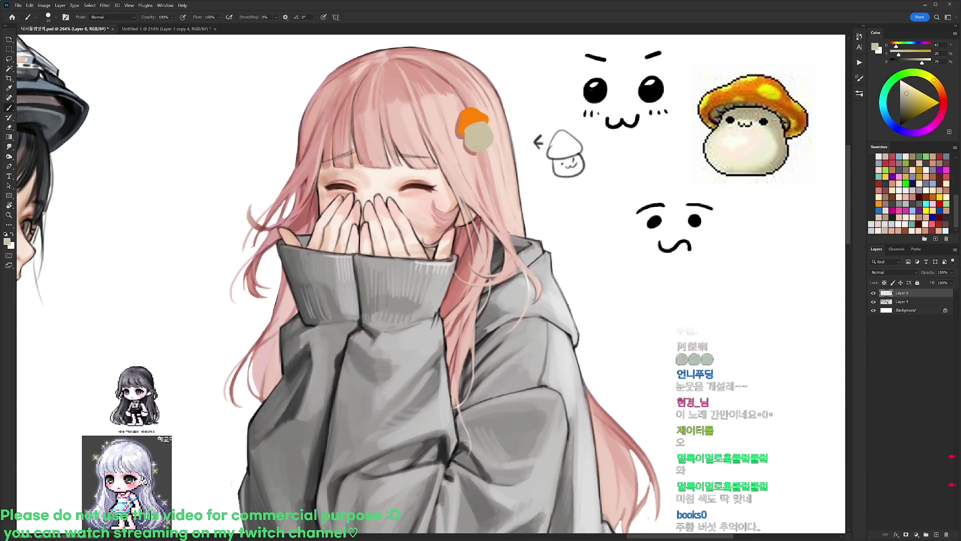
{"action": "left_click", "coordinate": [464, 123], "text": "alt"}
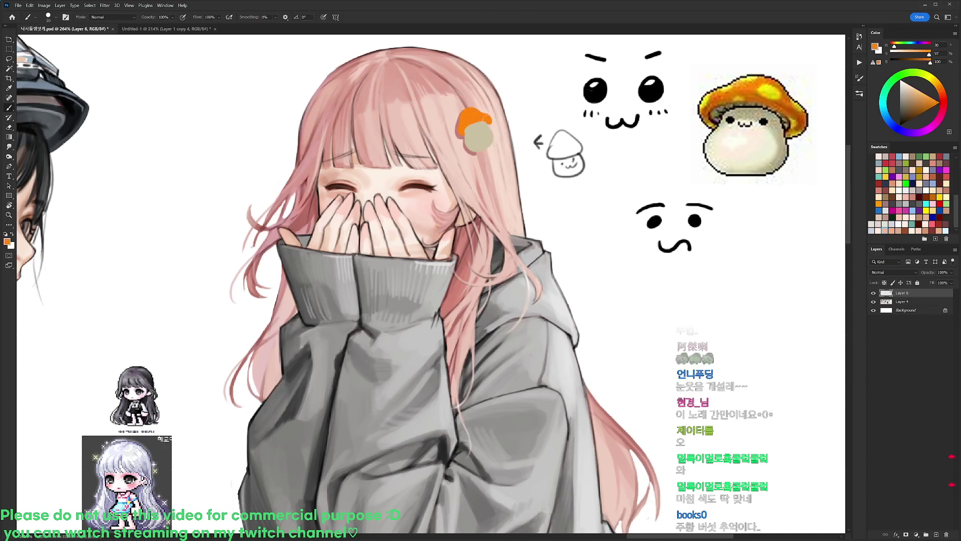
{"action": "left_click", "coordinate": [478, 127], "text": "alt"}
{"action": "left_click_drag", "start_coordinate": [460, 129], "coordinate": [482, 118]}
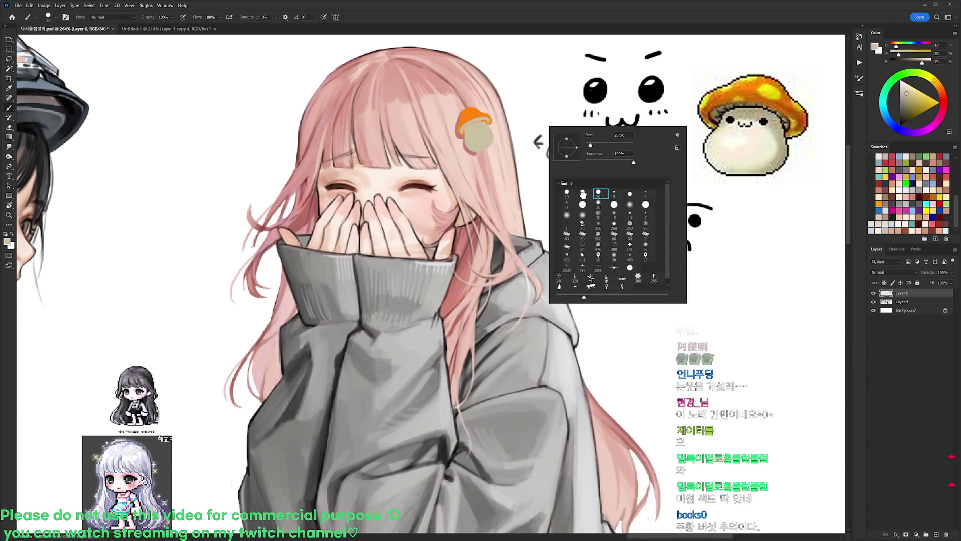
- Add soft white highlights to the hairpin's cap and stem with the 19 px brush
{"action": "left_click", "coordinate": [585, 194]}
{"action": "left_click", "coordinate": [779, 51], "text": "alt"}
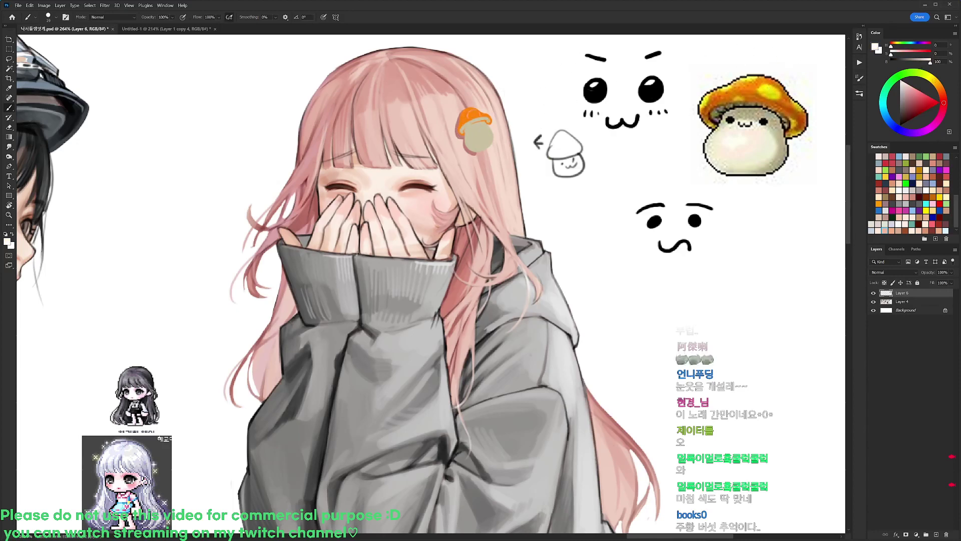
{"action": "left_click_drag", "start_coordinate": [471, 115], "coordinate": [475, 112]}
{"action": "left_click", "coordinate": [528, 88], "text": "alt"}
{"action": "mouse_move", "coordinate": [472, 129]}
{"action": "left_mouse_down"}
{"action": "mouse_move", "coordinate": [489, 131]}
{"action": "mouse_move", "coordinate": [470, 141]}
{"action": "left_mouse_up"}
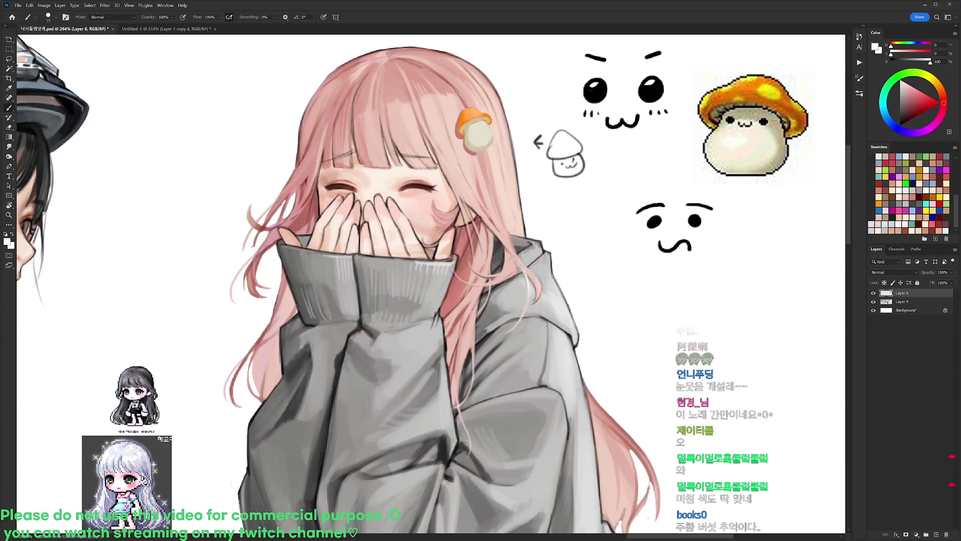
- Darken the edge of the mushroom hairpin along its cap and stem with a small hard brush in sampled pink and black
{"action": "key", "text": "d"}
{"action": "scroll", "coordinate": [484, 119], "scroll_direction": "up", "scroll_amount": 2}
{"action": "right_click", "coordinate": [484, 120]}
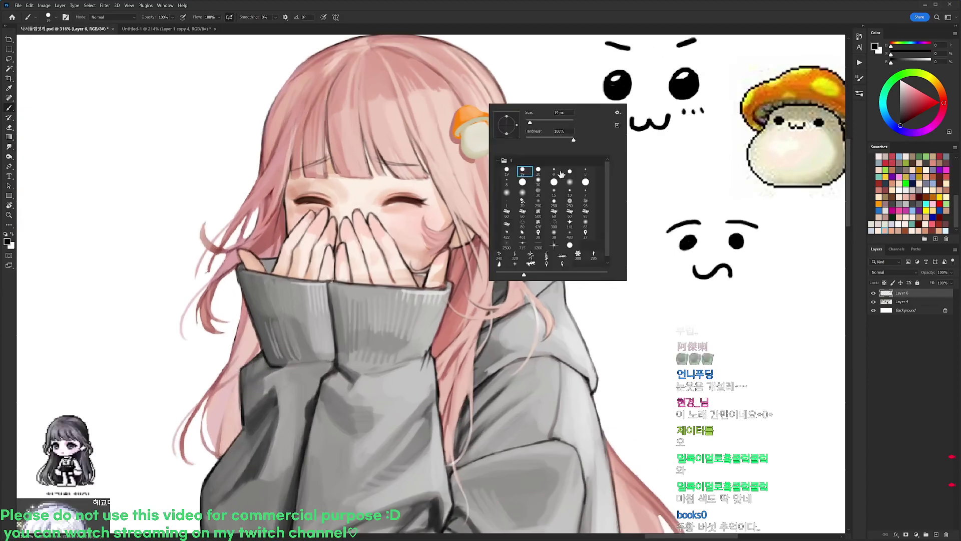
{"action": "left_click", "coordinate": [557, 172]}
{"action": "left_click", "coordinate": [471, 160], "text": "alt"}
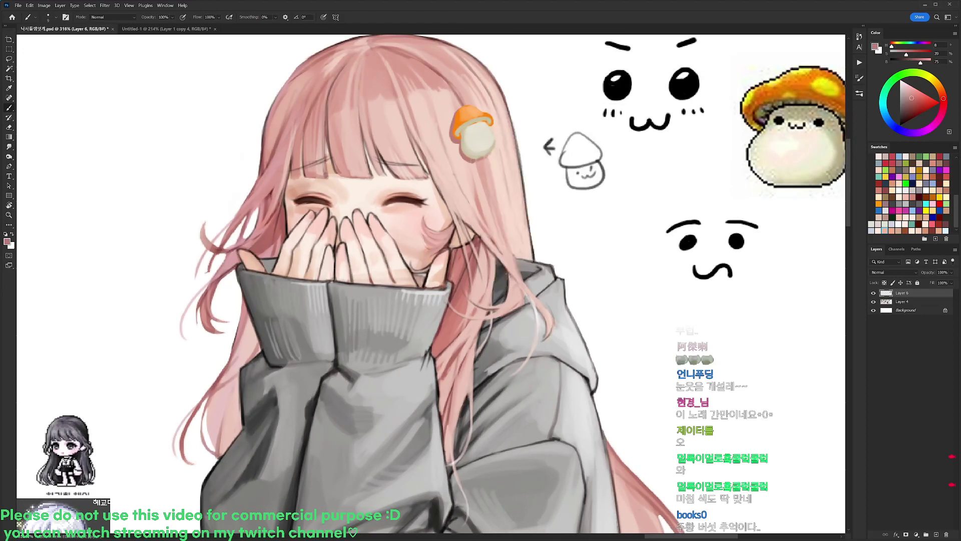
{"action": "key", "text": "d"}
{"action": "left_click_drag", "start_coordinate": [461, 138], "coordinate": [472, 159]}
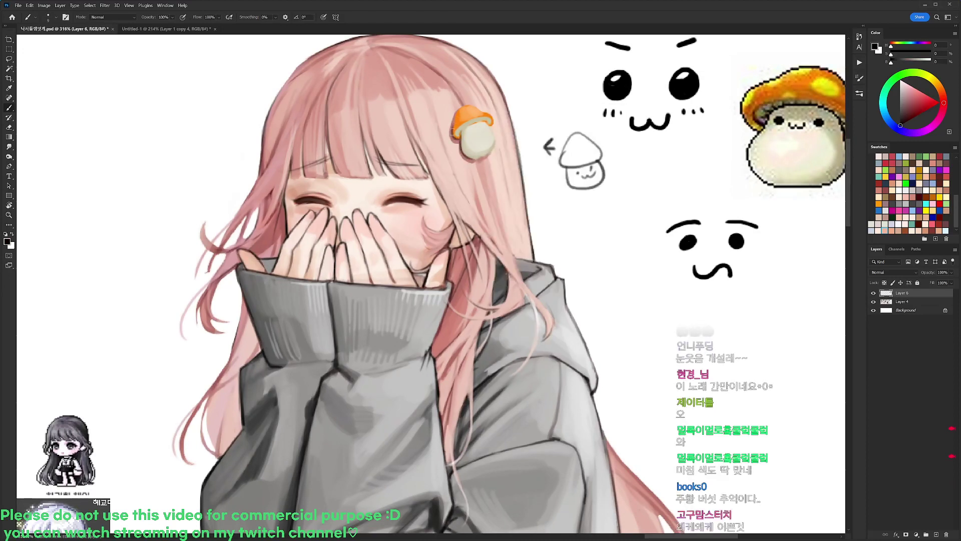
- Outline the cap and stem of the mushroom hairpin in black with the small hard brush
{"action": "key", "text": "r"}
{"action": "mouse_move", "coordinate": [521, 57]}
{"action": "left_mouse_down"}
{"action": "mouse_move", "coordinate": [431, 39]}
{"action": "mouse_move", "coordinate": [204, 193]}
{"action": "left_mouse_up"}
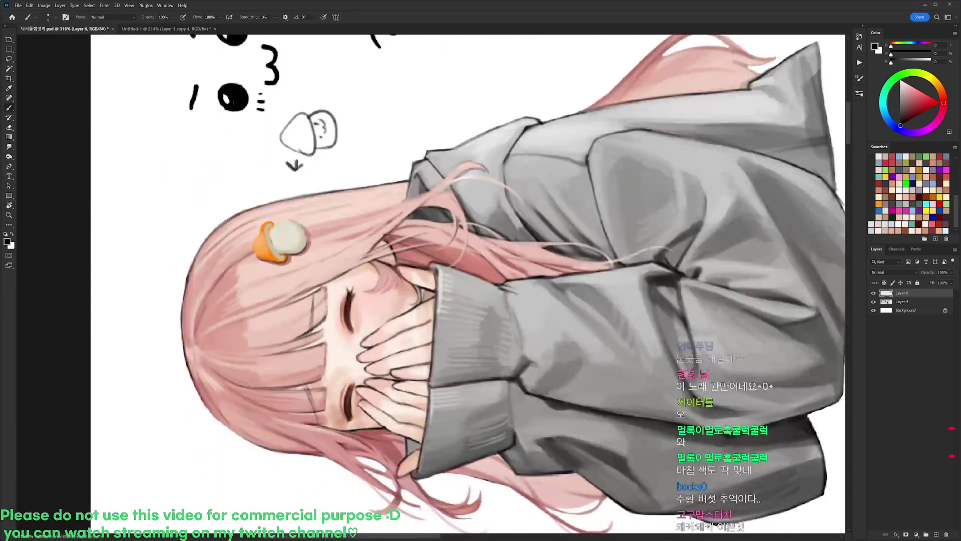
{"action": "mouse_move", "coordinate": [268, 240]}
{"action": "left_mouse_down"}
{"action": "mouse_move", "coordinate": [286, 261]}
{"action": "mouse_move", "coordinate": [259, 260]}
{"action": "left_mouse_up"}
{"action": "mouse_move", "coordinate": [270, 221]}
{"action": "left_mouse_down"}
{"action": "mouse_move", "coordinate": [260, 233]}
{"action": "mouse_move", "coordinate": [440, 110]}
{"action": "mouse_move", "coordinate": [454, 140]}
{"action": "mouse_move", "coordinate": [435, 152]}
{"action": "left_mouse_up"}
{"action": "key", "text": "r"}
{"action": "key", "text": "x"}
{"action": "key", "text": "x"}
{"action": "mouse_move", "coordinate": [424, 118]}
{"action": "left_mouse_down"}
{"action": "mouse_move", "coordinate": [451, 111]}
{"action": "mouse_move", "coordinate": [468, 145]}
{"action": "mouse_move", "coordinate": [472, 116]}
{"action": "left_mouse_up"}
{"action": "key", "text": "x"}
{"action": "key", "text": "x"}
{"action": "key", "text": "r"}
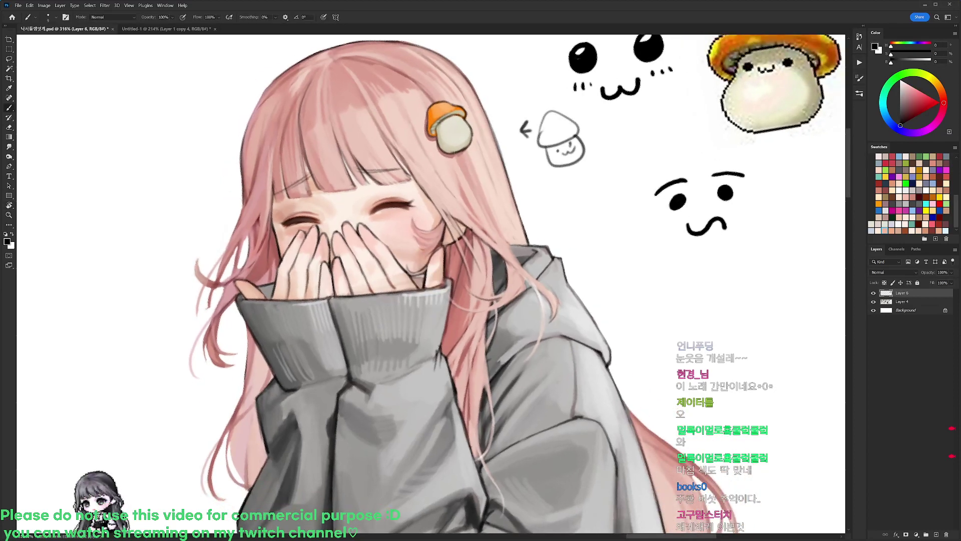
- Select small spots on the hairpin's orange cap, shift their hue towards yellow with Hue/Saturation, and deselect them
{"action": "key", "text": "l"}
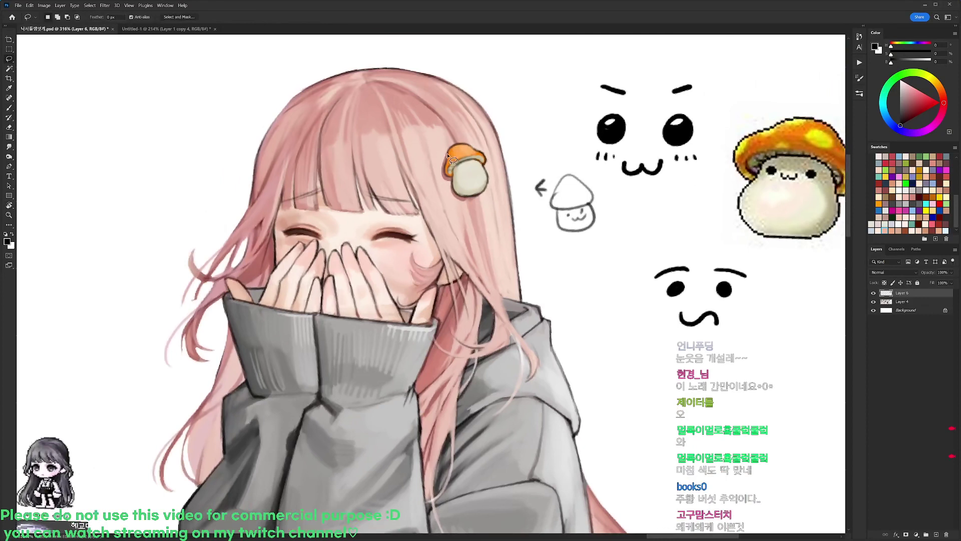
{"action": "mouse_move", "coordinate": [452, 159]}
{"action": "left_mouse_down"}
{"action": "mouse_move", "coordinate": [468, 145]}
{"action": "mouse_move", "coordinate": [478, 153]}
{"action": "mouse_move", "coordinate": [460, 163]}
{"action": "left_mouse_up"}
{"action": "key", "text": "ctrl+u"}
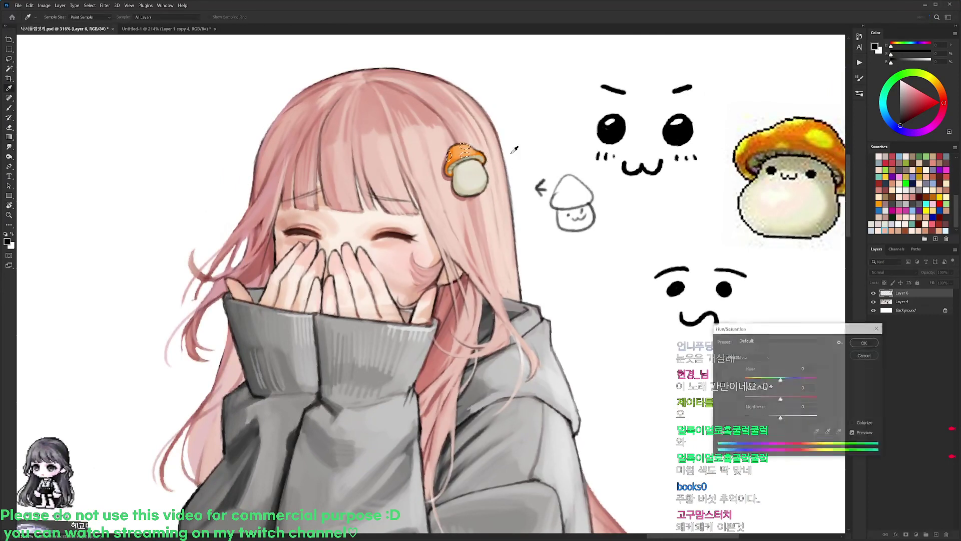
{"action": "left_click_drag", "start_coordinate": [780, 379], "coordinate": [787, 380]}
{"action": "left_click", "coordinate": [863, 343]}
{"action": "key", "text": "ctrl+d"}
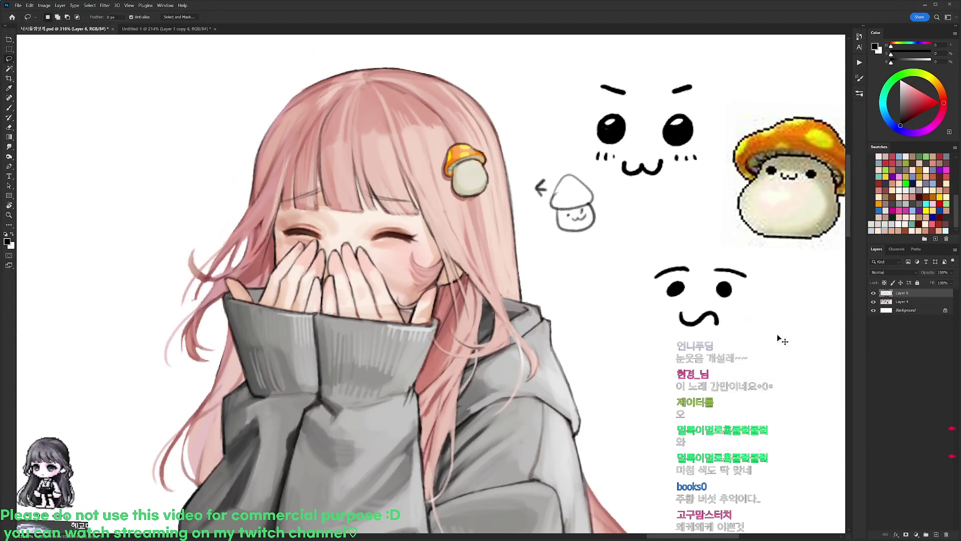
{"action": "scroll", "coordinate": [430, 284], "scroll_direction": "down", "scroll_amount": 4}
{"action": "key", "text": "r"}
{"action": "key", "text": "Escape"}
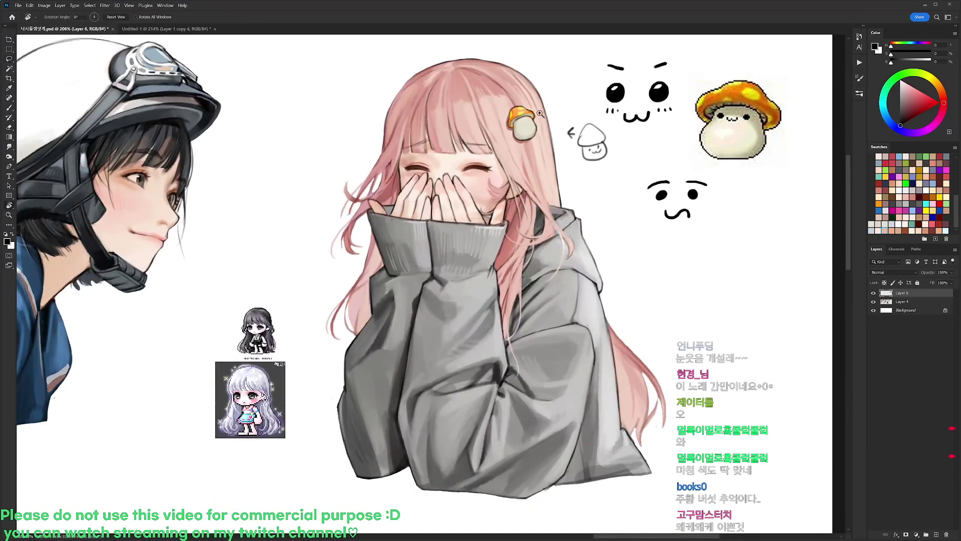
- Touch up the lower edge of the hairpin's stem with beige sampled from the stem and its surroundings
{"action": "scroll", "coordinate": [540, 113], "scroll_direction": "up", "scroll_amount": 3}
{"action": "key", "text": "b"}
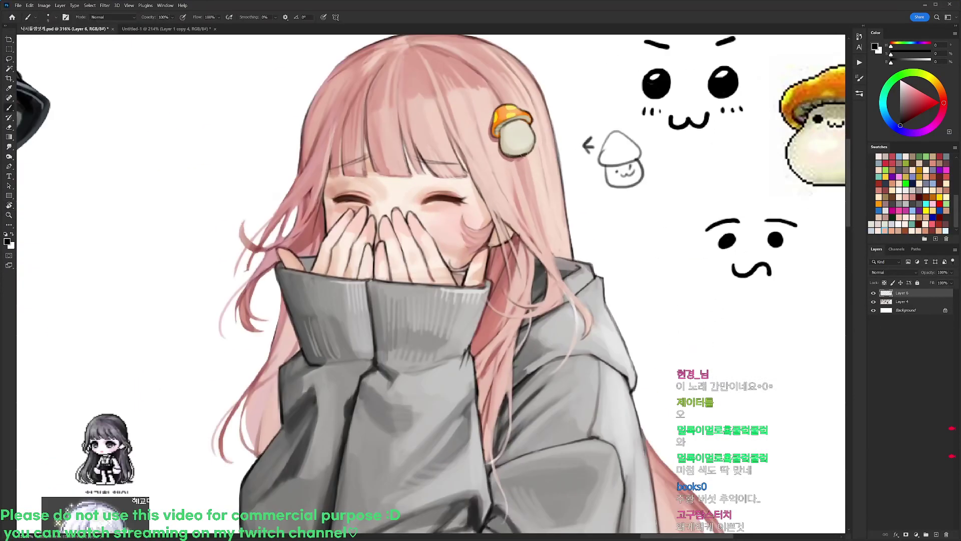
{"action": "left_click", "coordinate": [530, 125], "text": "alt"}
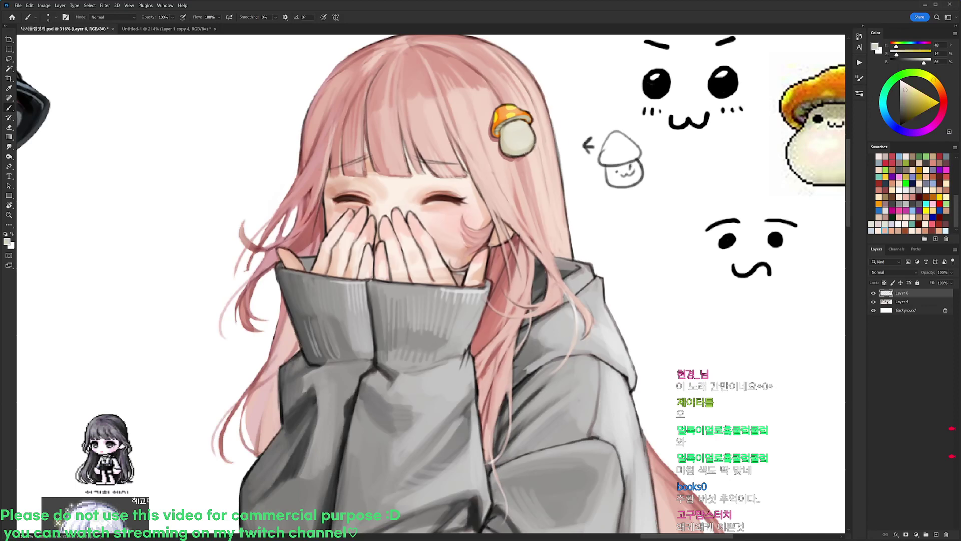
{"action": "left_click_drag", "start_coordinate": [530, 152], "coordinate": [511, 156]}
{"action": "left_click", "coordinate": [505, 154], "text": "alt"}
{"action": "left_click", "coordinate": [514, 151], "text": "alt"}
- Draw two dot eyes and a small cat-like mouth in black on the hairpin's stem, following the reference mushroom
{"action": "key", "text": "d"}
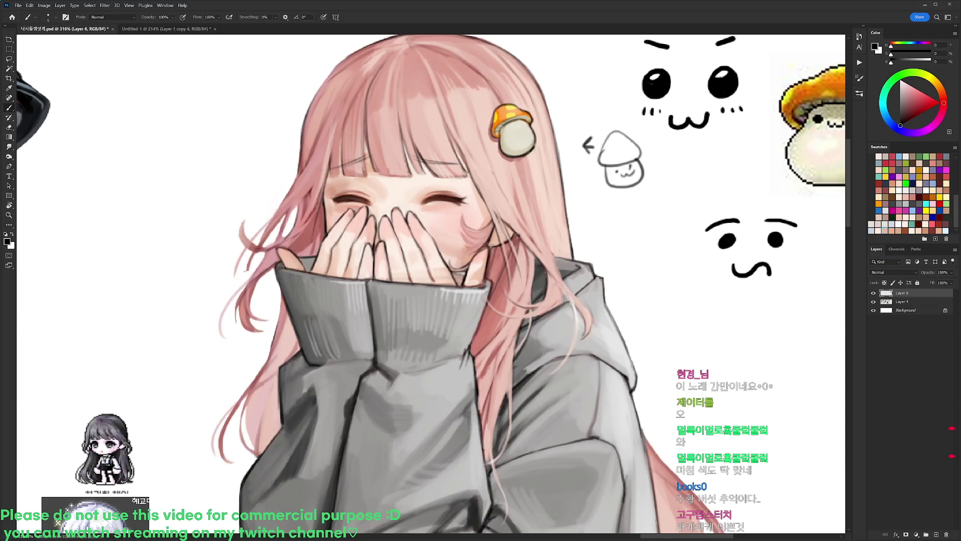
{"action": "mouse_move", "coordinate": [520, 109]}
{"action": "left_mouse_down"}
{"action": "mouse_move", "coordinate": [532, 117]}
{"action": "mouse_move", "coordinate": [440, 144]}
{"action": "left_mouse_up"}
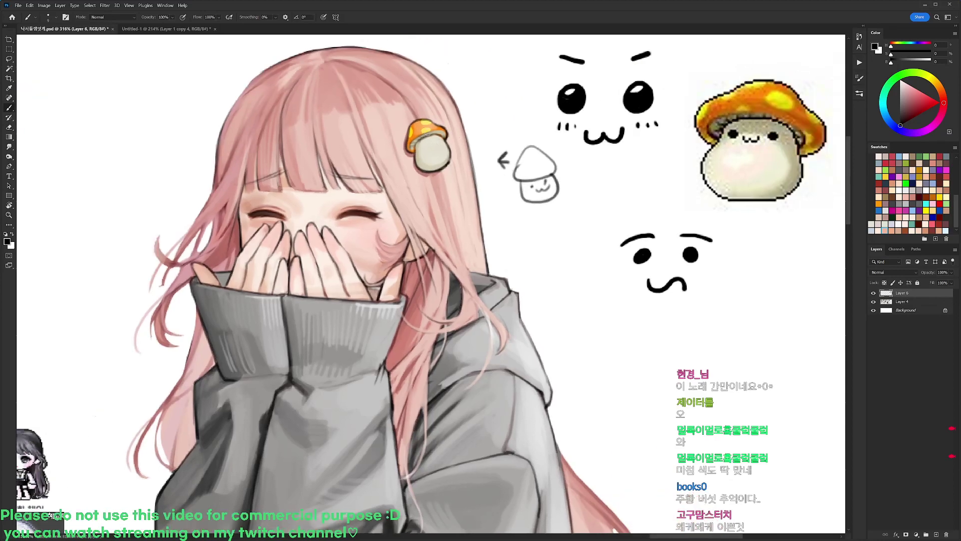
{"action": "left_click", "coordinate": [423, 145]}
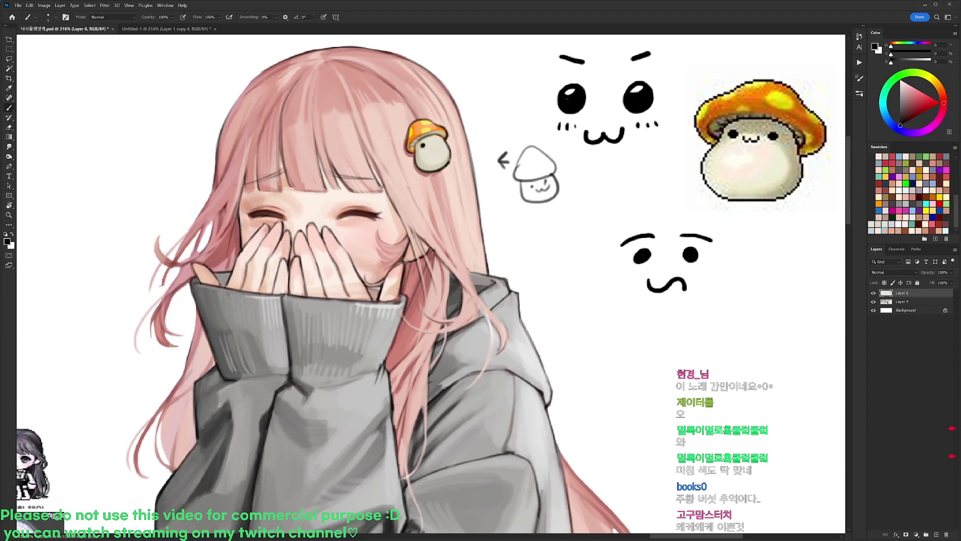
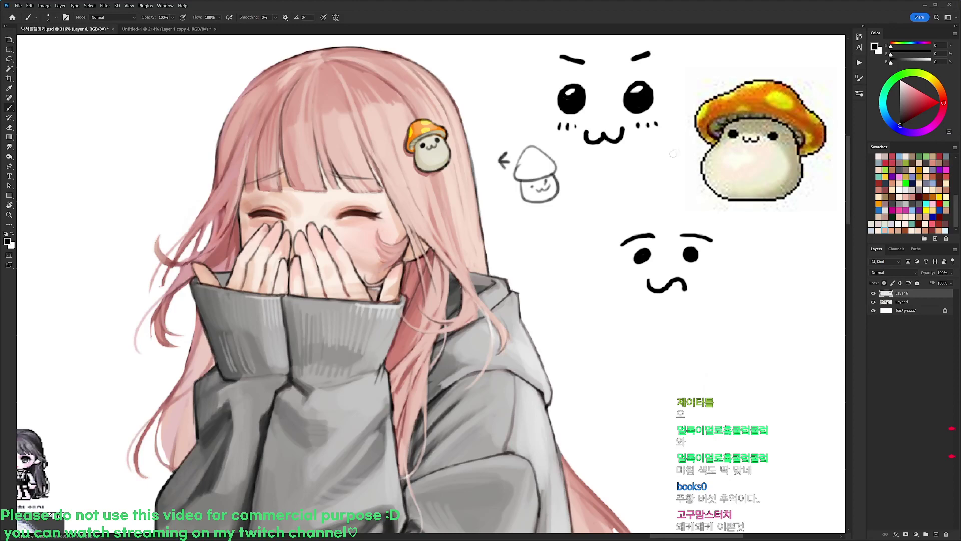
{"action": "left_click_drag", "start_coordinate": [685, 149], "coordinate": [648, 150]}
{"action": "left_click_drag", "start_coordinate": [391, 180], "coordinate": [403, 179]}
- Retouch the outer corners and lashes of both closed eyes with colours sampled around them
{"action": "key", "text": "r"}
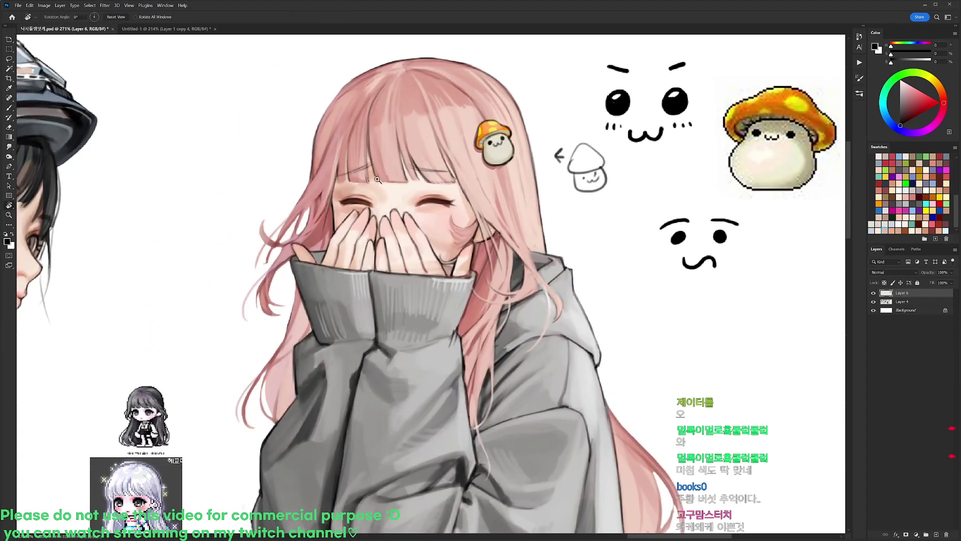
{"action": "scroll", "coordinate": [378, 179], "scroll_direction": "up", "scroll_amount": 1}
{"action": "left_click", "coordinate": [347, 203], "text": "alt"}
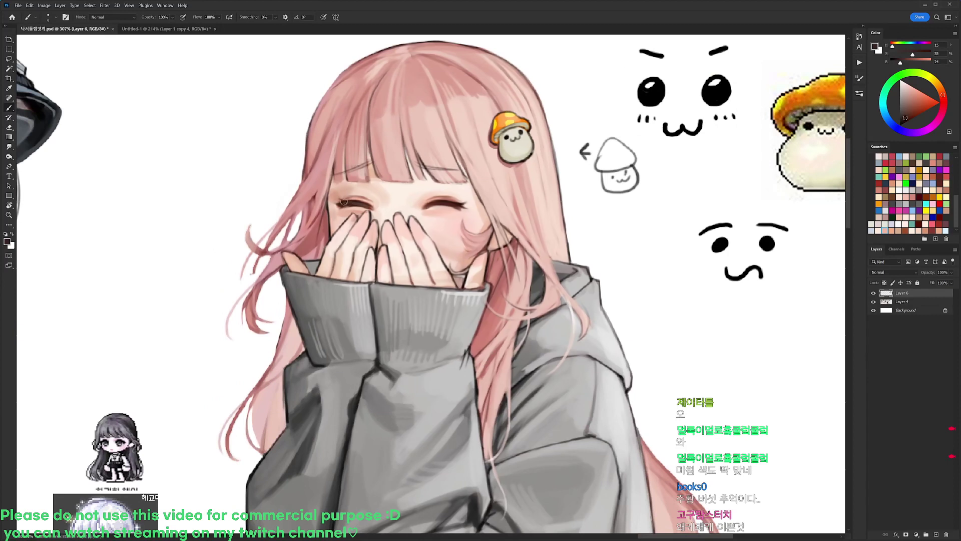
{"action": "left_click", "coordinate": [338, 200], "text": "alt"}
{"action": "left_click", "coordinate": [343, 202], "text": "alt"}
{"action": "scroll", "coordinate": [536, 140], "scroll_direction": "down", "scroll_amount": 4}
{"action": "scroll", "coordinate": [502, 165], "scroll_direction": "up", "scroll_amount": 4}
{"action": "left_click", "coordinate": [489, 177], "text": "alt"}
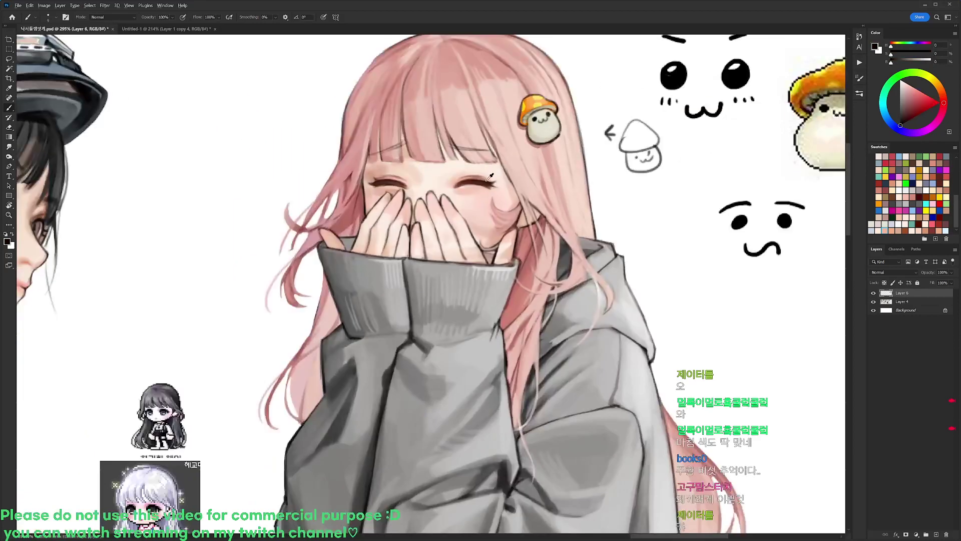
{"action": "left_click", "coordinate": [480, 185], "text": "alt"}
- Draw fine blush lines on the girl's cheek in a more saturated salmon pink, and reset the brush colours
{"action": "left_click", "coordinate": [490, 204], "text": "alt"}
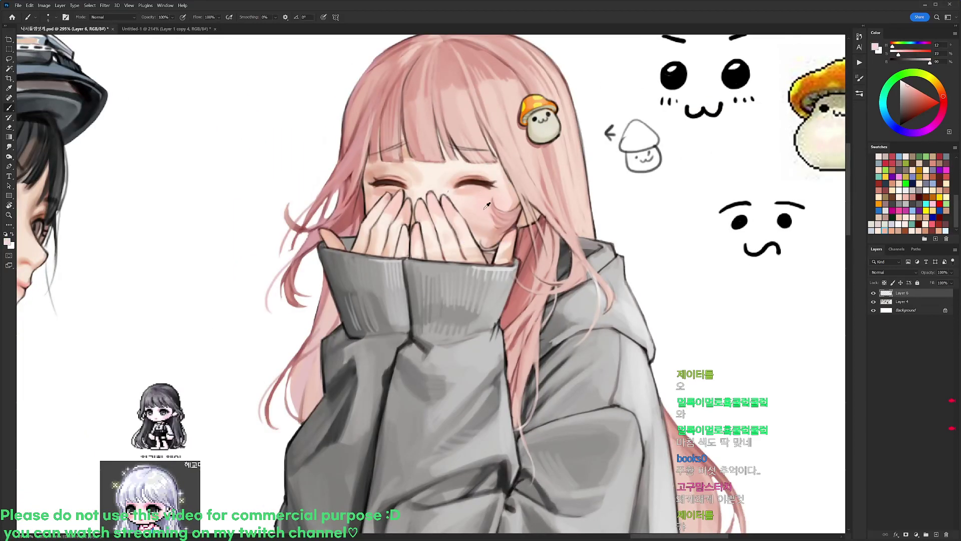
{"action": "left_click", "coordinate": [924, 92]}
{"action": "left_click_drag", "start_coordinate": [941, 99], "coordinate": [943, 100]}
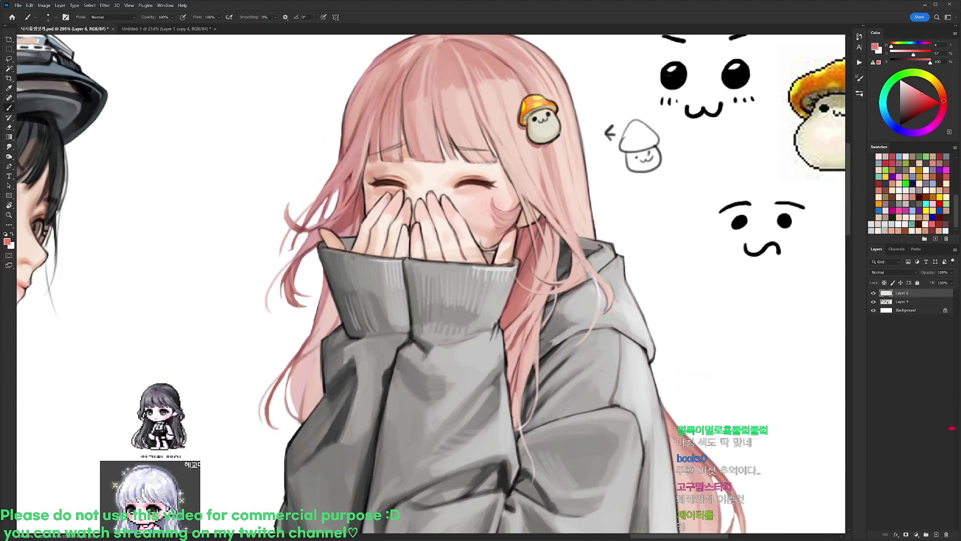
{"action": "left_click_drag", "start_coordinate": [527, 177], "coordinate": [537, 227]}
{"action": "key", "text": "e"}
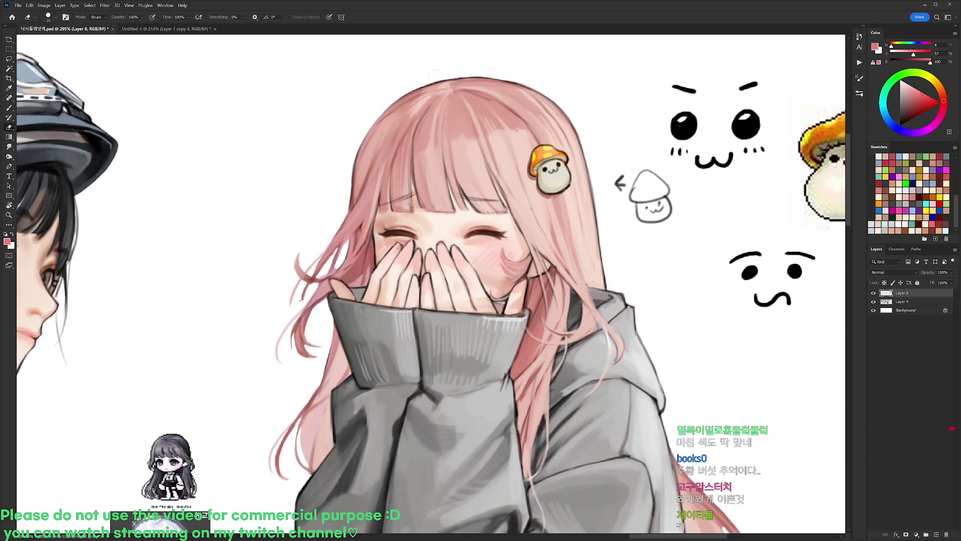
{"action": "key", "text": "d"}
{"action": "key", "text": "b"}
- Retouch the outer hair strands beside the bangs with light and dark pinks sampled from the hair
{"action": "scroll", "coordinate": [470, 88], "scroll_direction": "down", "scroll_amount": 2}
{"action": "scroll", "coordinate": [471, 87], "scroll_direction": "down", "scroll_amount": 3}
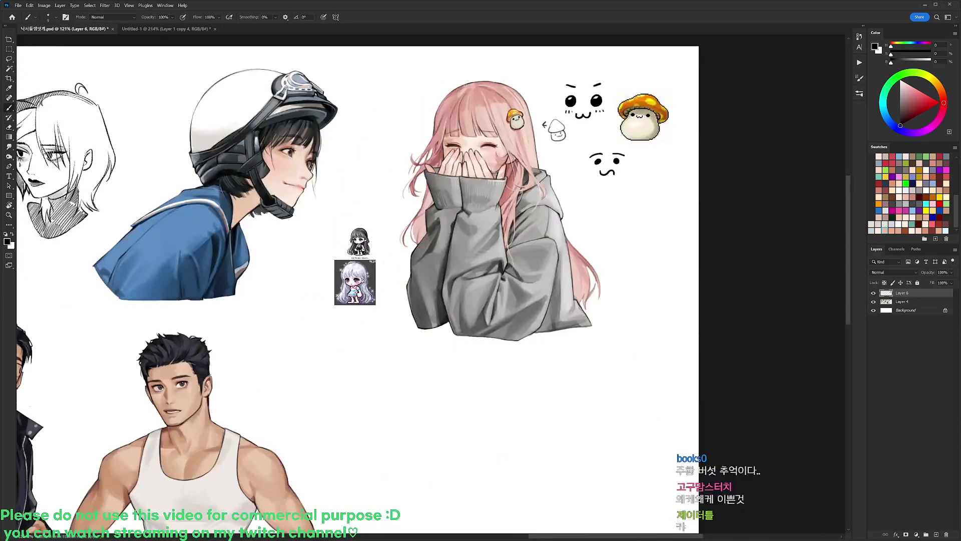
{"action": "scroll", "coordinate": [471, 96], "scroll_direction": "up", "scroll_amount": 3}
{"action": "left_click", "coordinate": [419, 154], "text": "alt"}
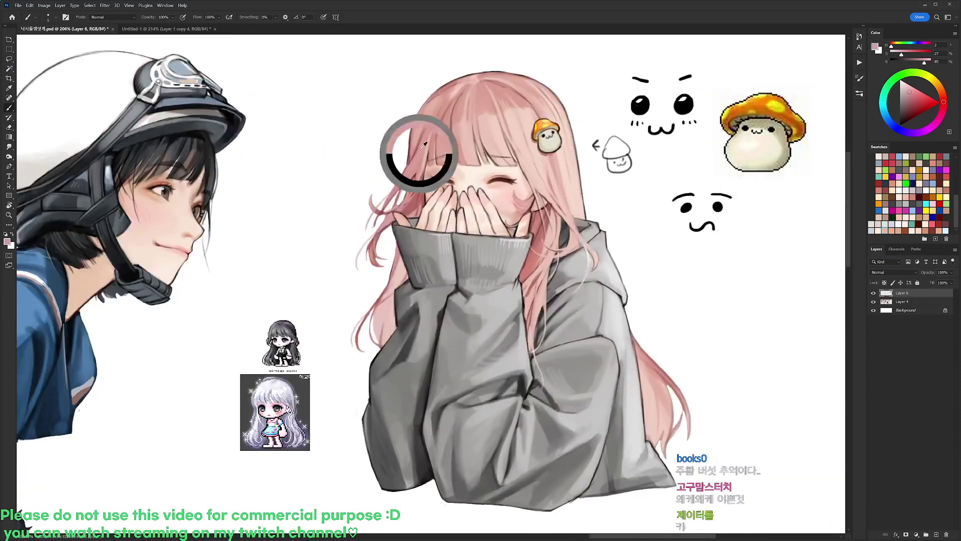
{"action": "left_click", "coordinate": [412, 159], "text": "alt"}
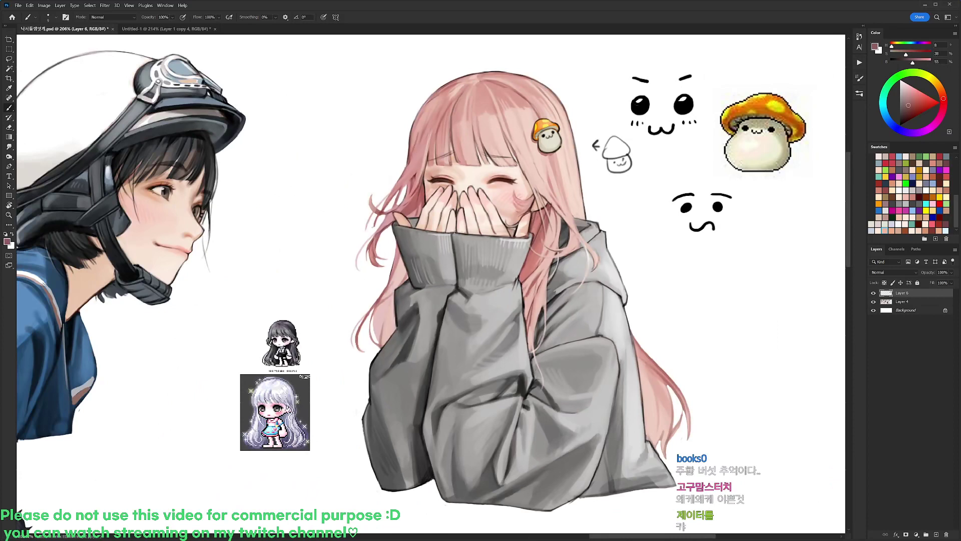
{"action": "left_click", "coordinate": [420, 126], "text": "alt"}
{"action": "left_click", "coordinate": [417, 135], "text": "alt"}
{"action": "scroll", "coordinate": [521, 86], "scroll_direction": "down", "scroll_amount": 3}
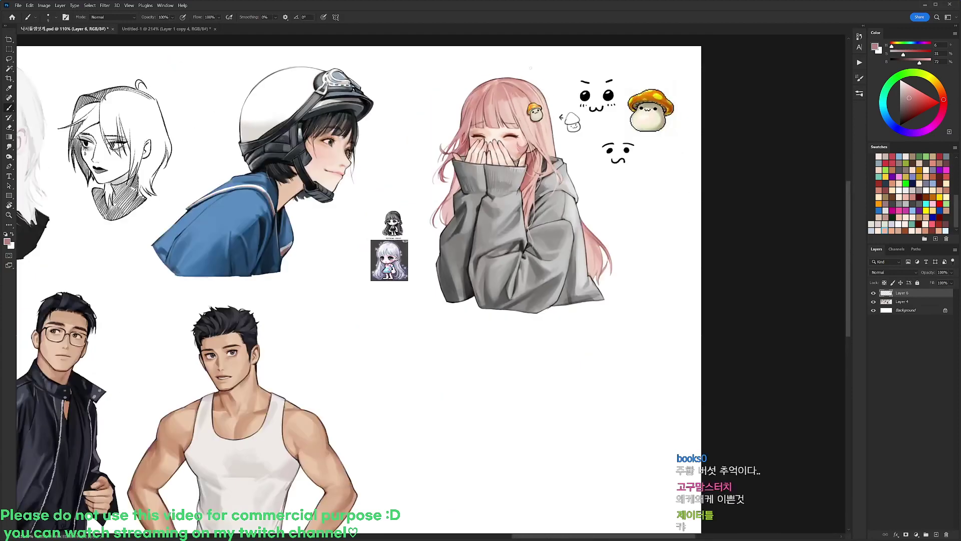
{"action": "scroll", "coordinate": [540, 102], "scroll_direction": "up", "scroll_amount": 4}
- Switch to a larger brush and clean up the outer hair edge near the hairpin with white sampled from the background
{"action": "left_click", "coordinate": [556, 95], "text": "alt"}
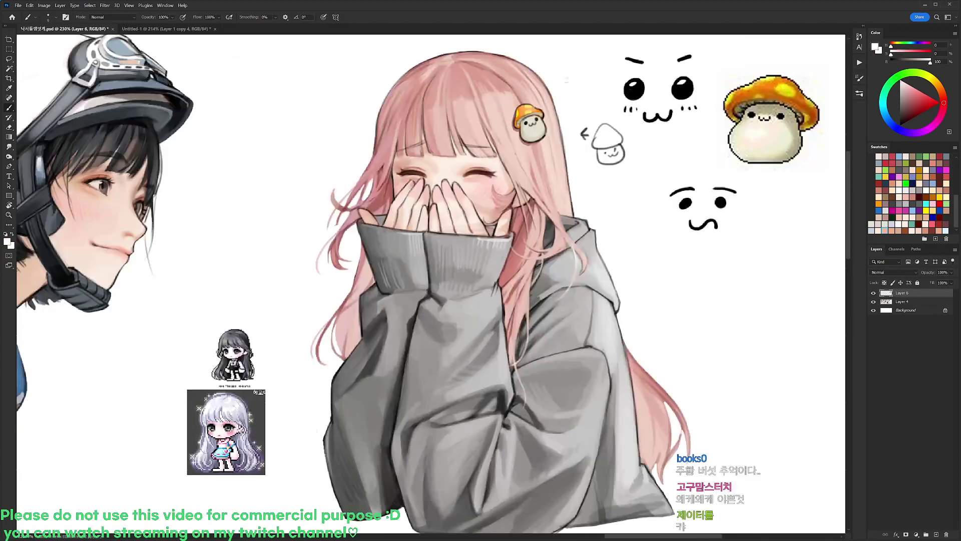
{"action": "right_click", "coordinate": [557, 91]}
{"action": "double_click", "coordinate": [599, 194]}
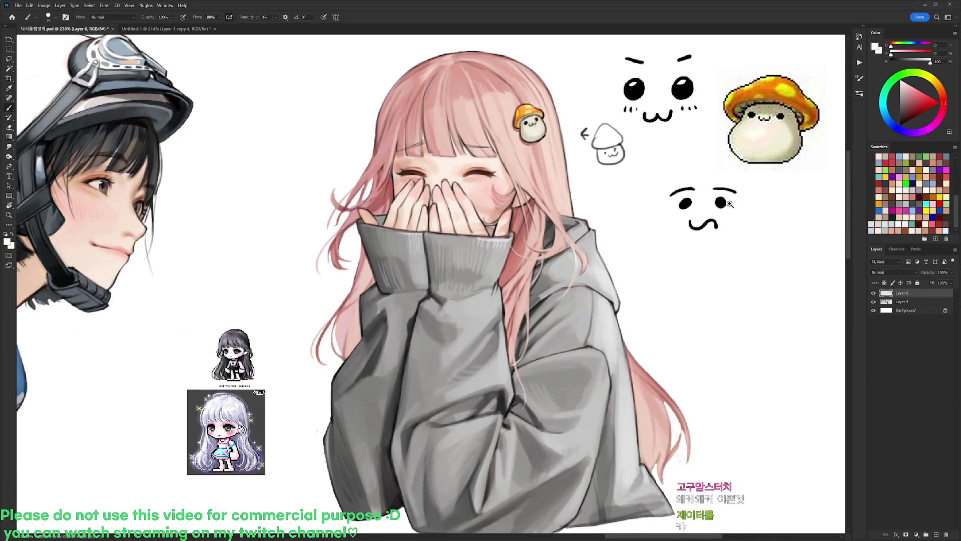
{"action": "scroll", "coordinate": [730, 220], "scroll_direction": "down", "scroll_amount": 3}
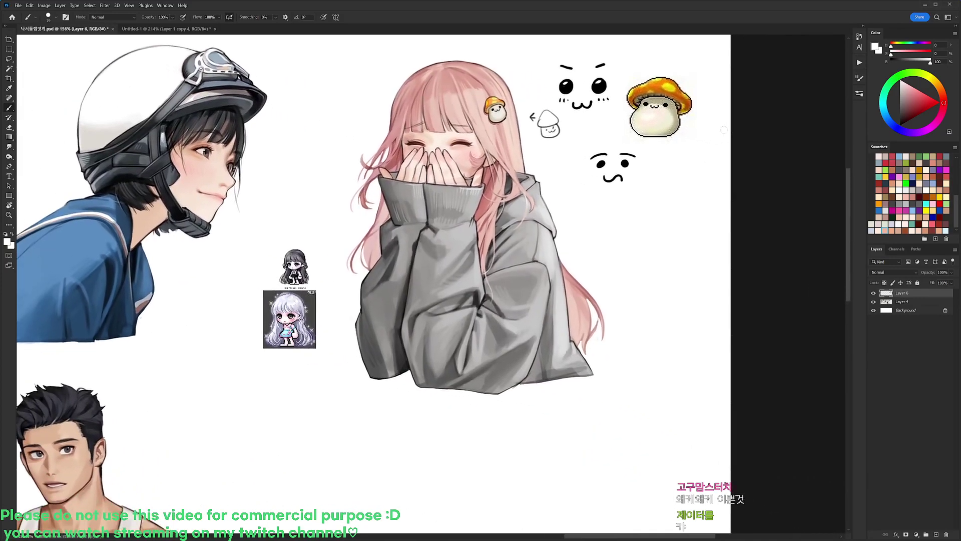
{"action": "key", "text": "l"}
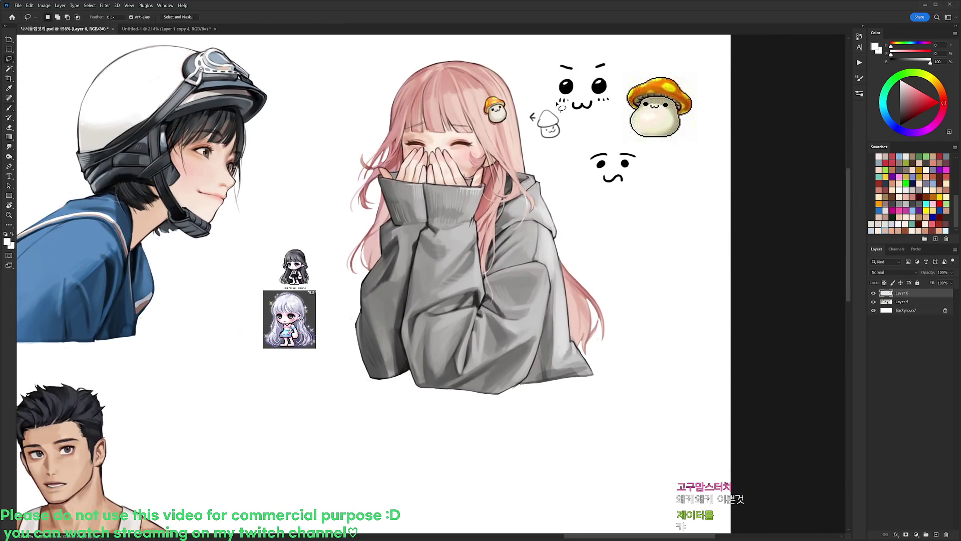
{"action": "scroll", "coordinate": [532, 116], "scroll_direction": "up", "scroll_amount": 3}
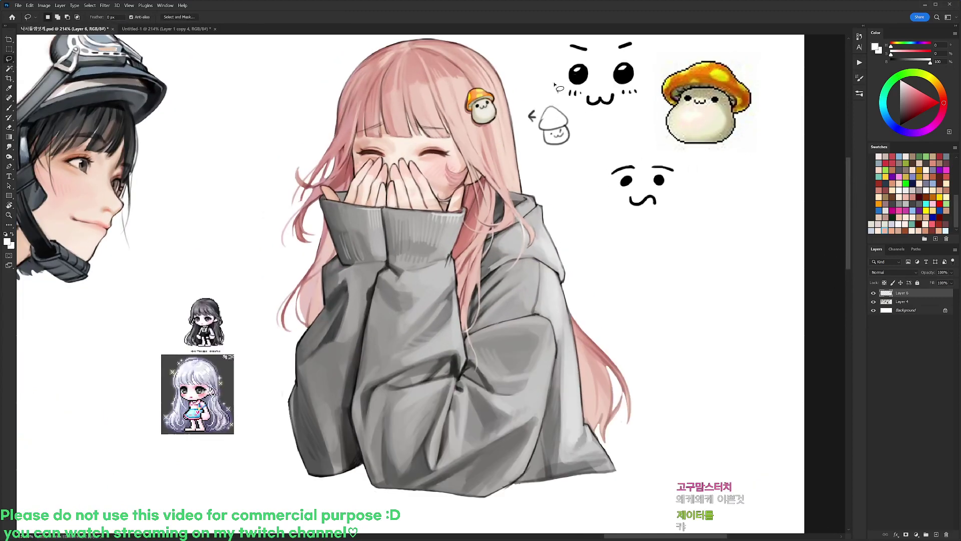
- Choose the 20 px brush at 100% hardness and retouch the hoodie with a light grey sampled from it
{"action": "key", "text": "b"}
{"action": "key", "text": "d"}
{"action": "right_click", "coordinate": [559, 128]}
{"action": "left_click", "coordinate": [609, 195]}
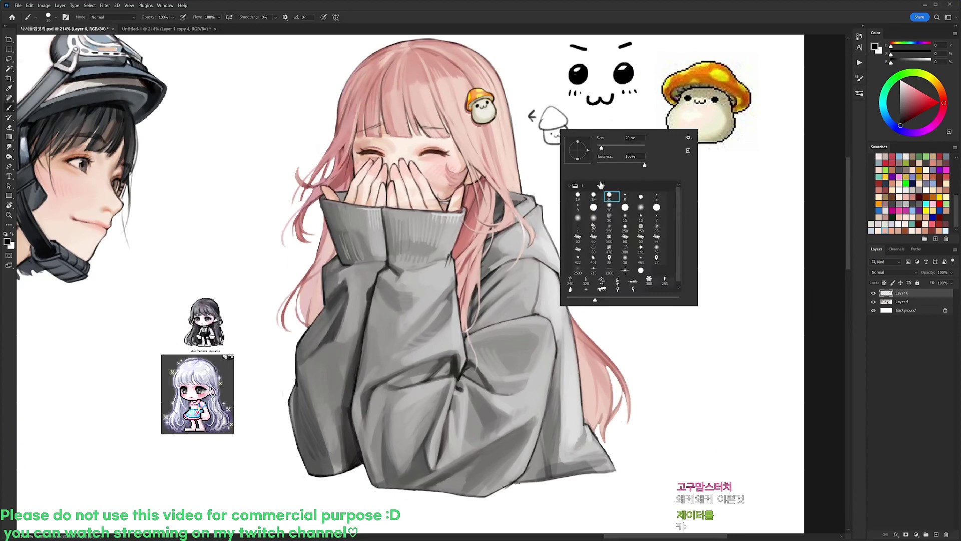
{"action": "left_click", "coordinate": [625, 113], "text": "alt"}
{"action": "left_click_drag", "start_coordinate": [566, 240], "coordinate": [593, 155]}
{"action": "left_click", "coordinate": [552, 279], "text": "alt"}
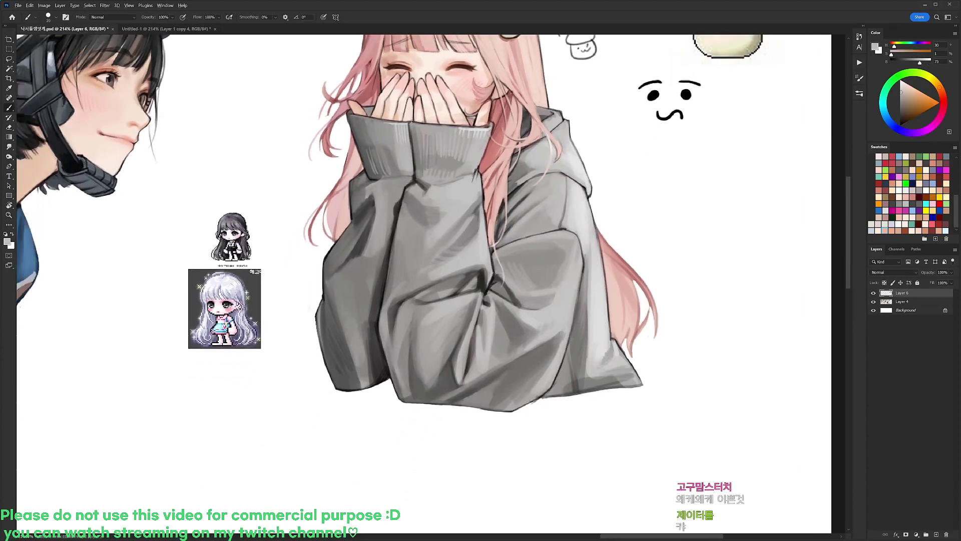
- Reset the brush colour to black and switch back to the small hard brush preset
{"action": "key", "text": "l"}
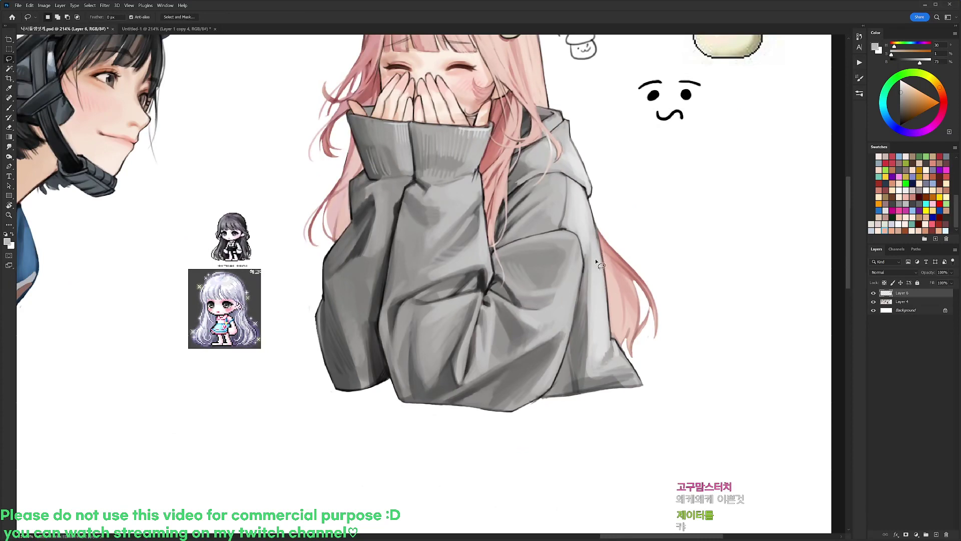
{"action": "key", "text": "d"}
{"action": "key", "text": "b"}
{"action": "right_click", "coordinate": [582, 197]}
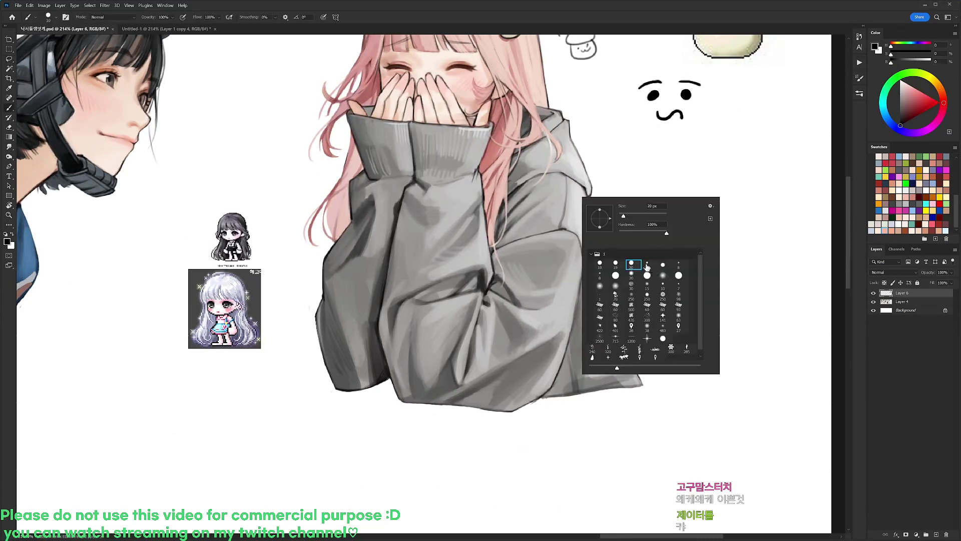
{"action": "left_click", "coordinate": [650, 266]}
{"action": "left_click", "coordinate": [516, 190]}
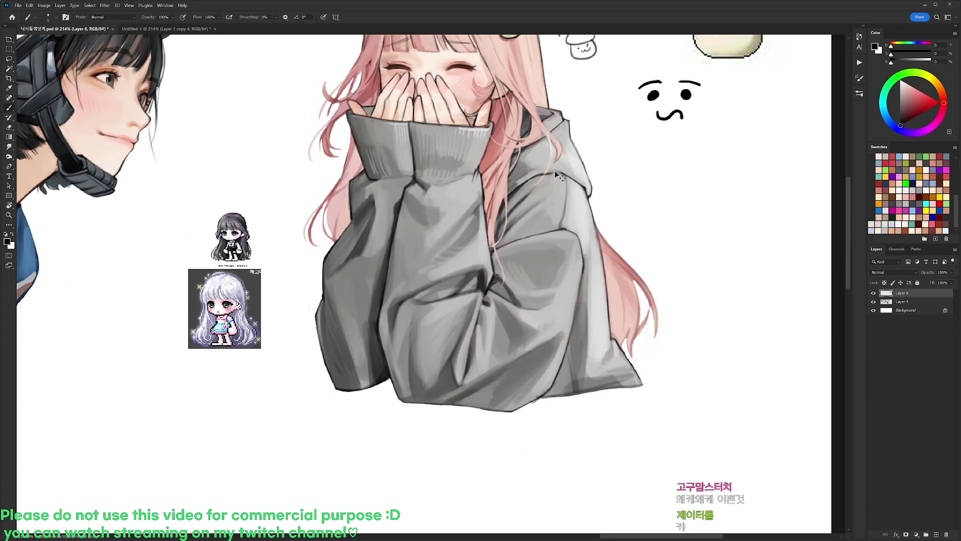
{"action": "scroll", "coordinate": [583, 176], "scroll_direction": "down", "scroll_amount": 4}
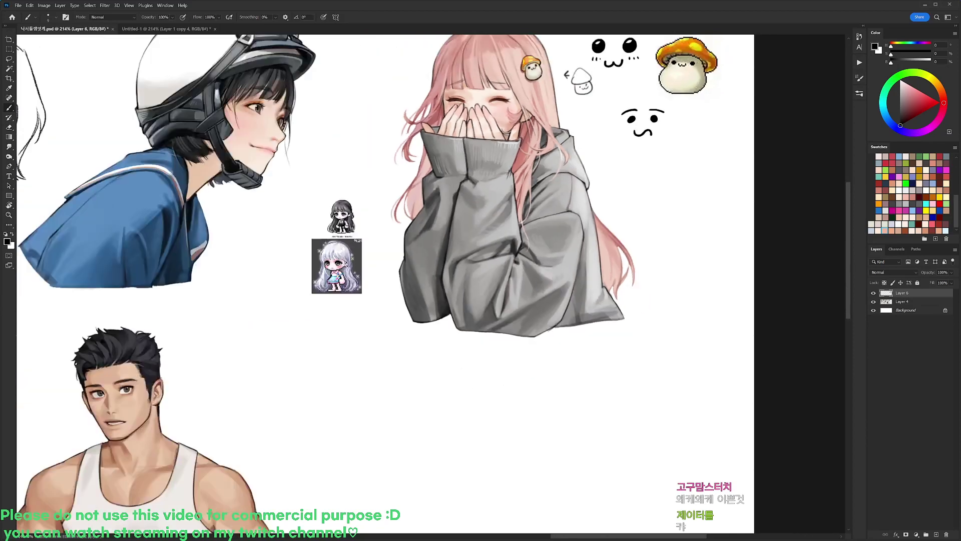
{"action": "left_click_drag", "start_coordinate": [769, 283], "coordinate": [755, 323]}
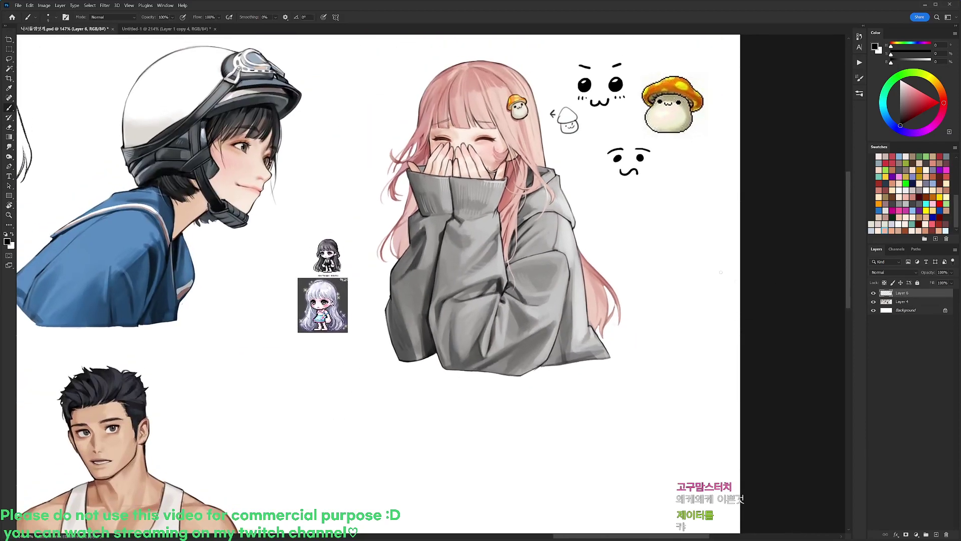
{"action": "scroll", "coordinate": [443, 126], "scroll_direction": "up", "scroll_amount": 4}
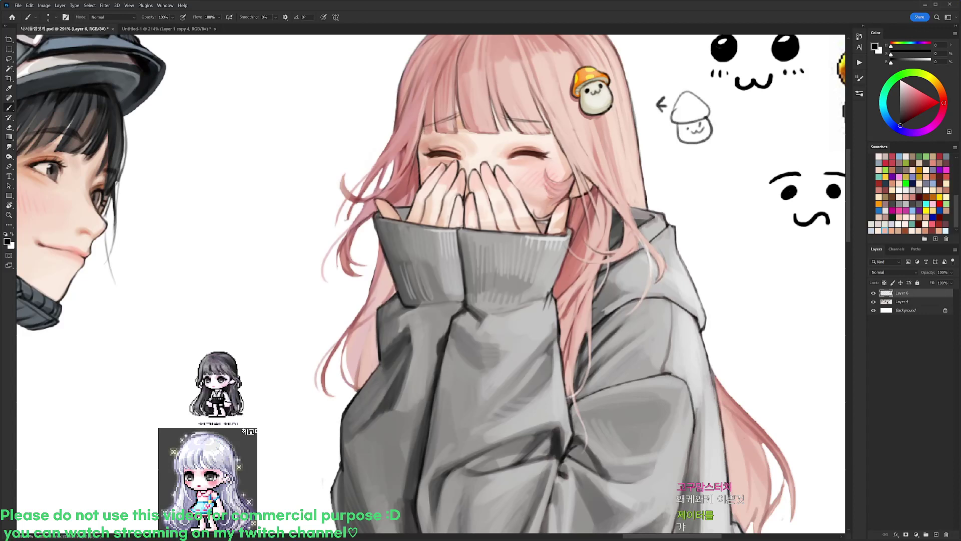
- Retouch the bangs and the crown of the hair with light and mid pinks sampled from the hair
{"action": "left_click", "coordinate": [434, 122], "text": "alt"}
{"action": "left_click", "coordinate": [498, 86], "text": "alt"}
{"action": "mouse_move", "coordinate": [441, 69]}
{"action": "left_mouse_down"}
{"action": "mouse_move", "coordinate": [429, 125]}
{"action": "mouse_move", "coordinate": [428, 113]}
{"action": "left_mouse_up"}
{"action": "mouse_move", "coordinate": [455, 46]}
{"action": "left_mouse_down"}
{"action": "mouse_move", "coordinate": [443, 64]}
{"action": "mouse_move", "coordinate": [446, 131]}
{"action": "left_mouse_up"}
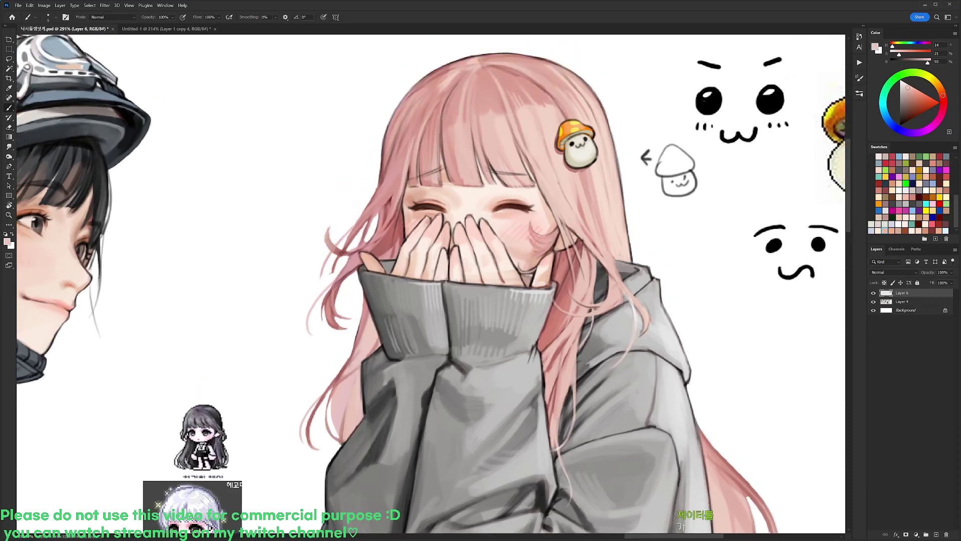
{"action": "left_click", "coordinate": [504, 54], "text": "alt"}
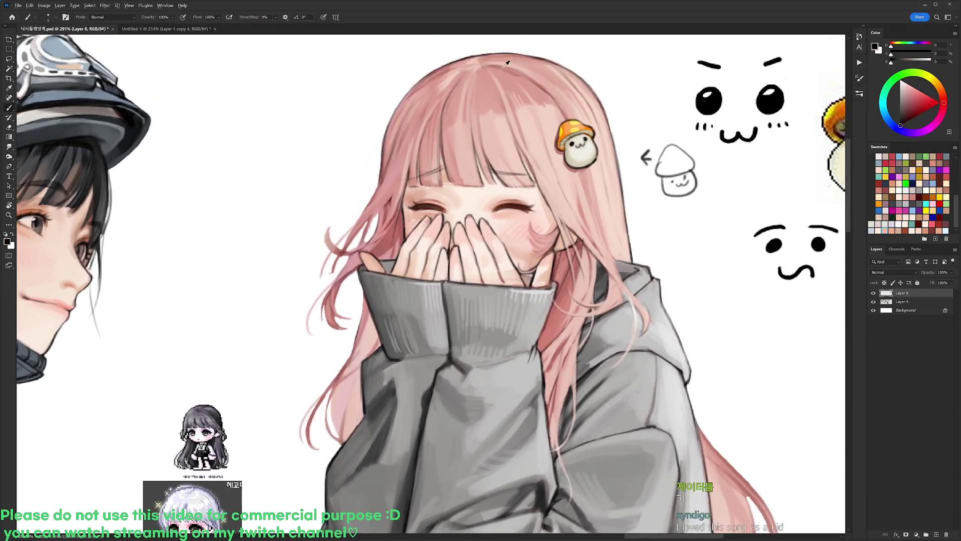
{"action": "left_click", "coordinate": [503, 66], "text": "alt"}
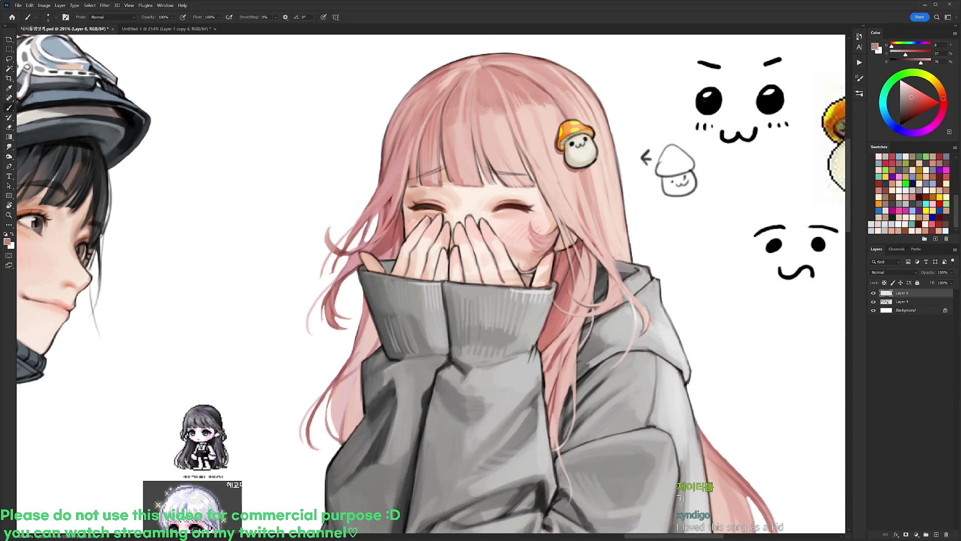
- Try a black stroke along the face edge beside the covering hand
{"action": "scroll", "coordinate": [555, 76], "scroll_direction": "down", "scroll_amount": 4}
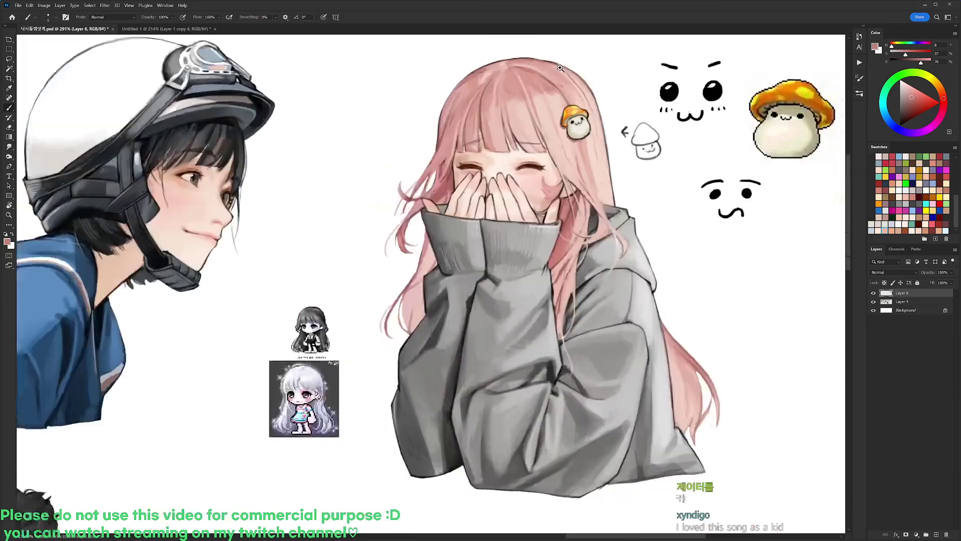
{"action": "left_click_drag", "start_coordinate": [556, 78], "coordinate": [486, 70]}
{"action": "scroll", "coordinate": [668, 116], "scroll_direction": "down", "scroll_amount": 1}
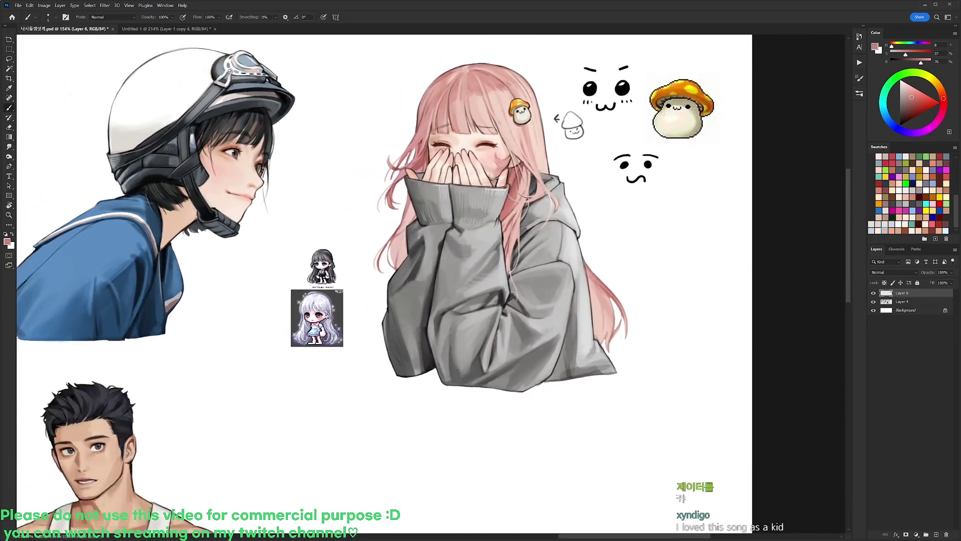
{"action": "scroll", "coordinate": [441, 132], "scroll_direction": "up", "scroll_amount": 5}
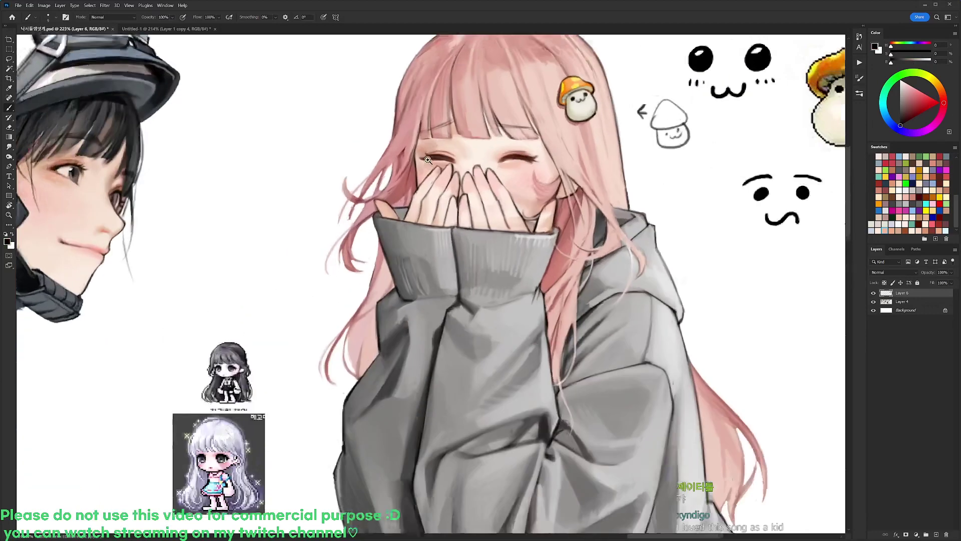
{"action": "key", "text": "d"}
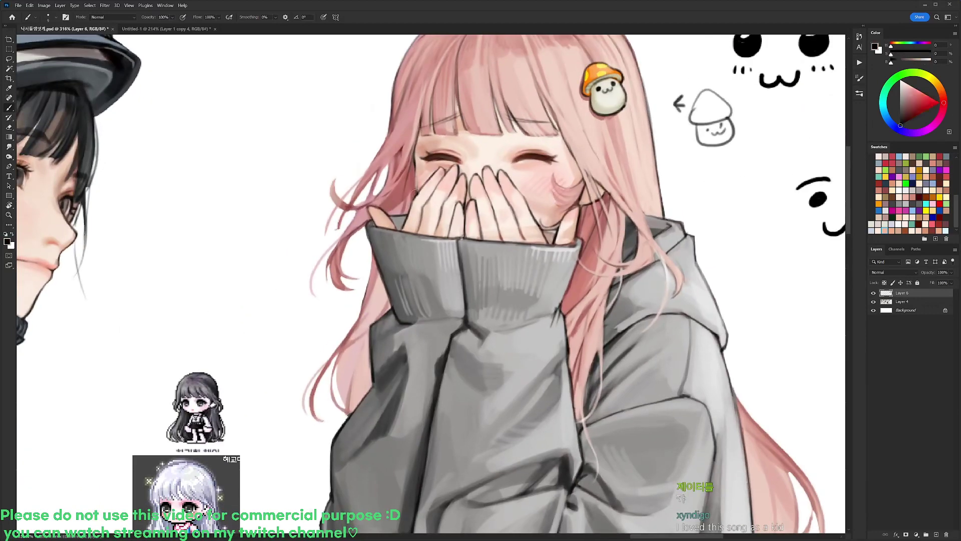
{"action": "left_click_drag", "start_coordinate": [416, 168], "coordinate": [417, 228]}
{"action": "left_click", "coordinate": [420, 198], "text": "alt"}
{"action": "key", "text": "d"}
{"action": "key", "text": "ctrl+z"}
- Add a new layer above Layer 6 and lasso the closed eye on the hairpin side on Layer 6
{"action": "key", "text": "ctrl+alt+shift+n"}
{"action": "left_click_drag", "start_coordinate": [608, 190], "coordinate": [606, 217]}
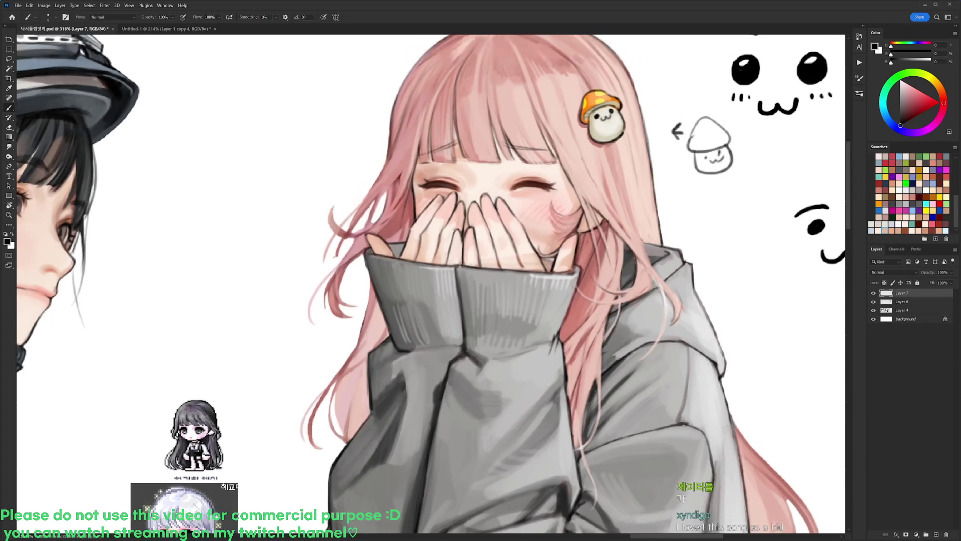
{"action": "left_click", "coordinate": [898, 303]}
{"action": "key", "text": "l"}
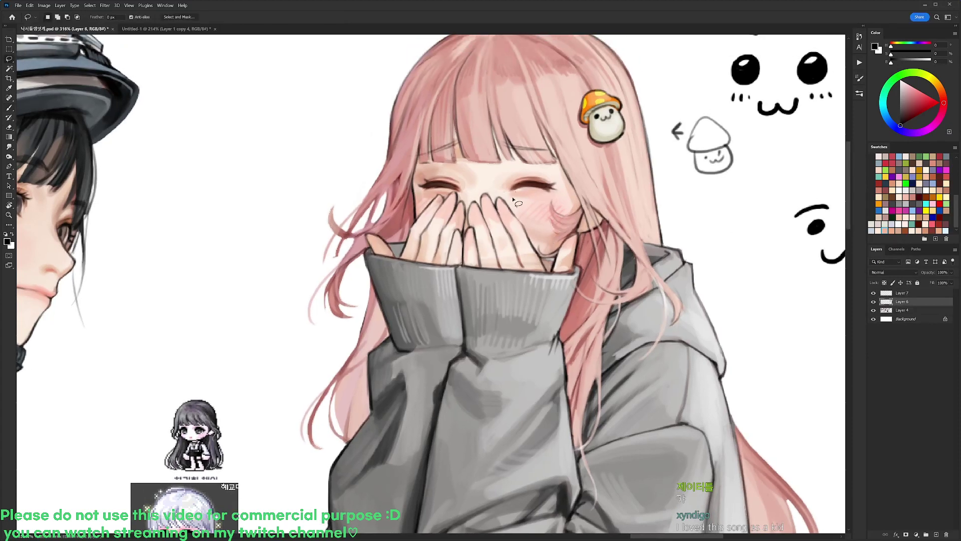
{"action": "mouse_move", "coordinate": [522, 171]}
{"action": "left_mouse_down"}
{"action": "mouse_move", "coordinate": [552, 202]}
{"action": "mouse_move", "coordinate": [509, 199]}
{"action": "left_mouse_up"}
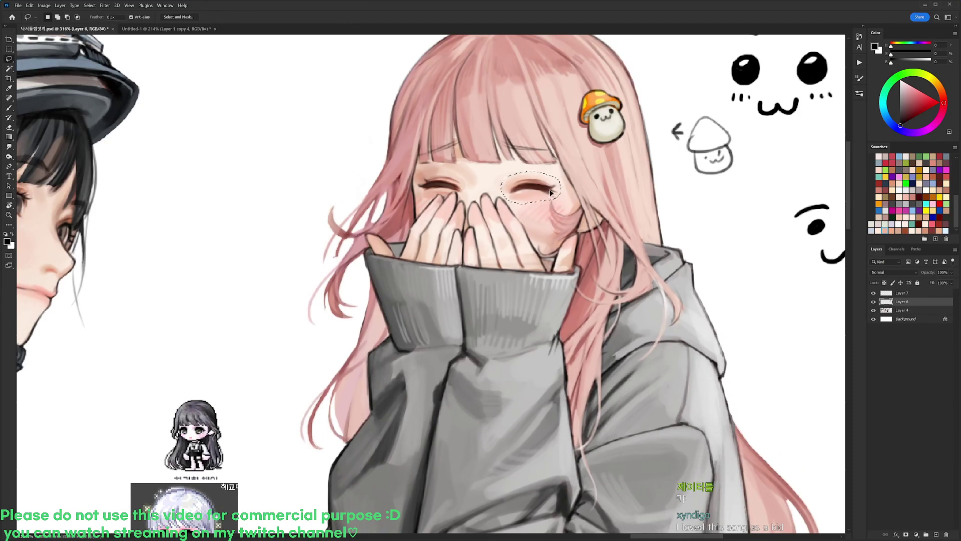
{"action": "key", "text": "ctrl+d"}
{"action": "left_click", "coordinate": [901, 293]}
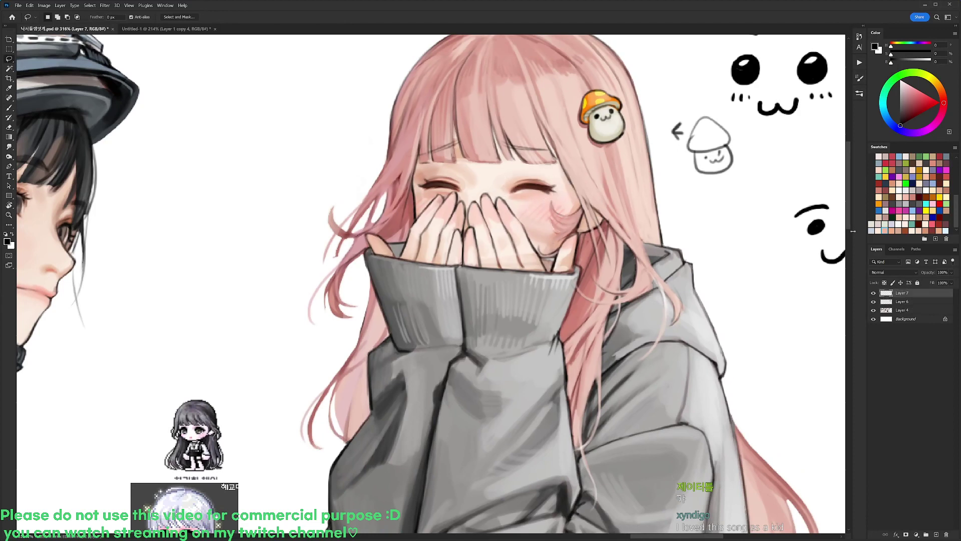
- Sketch the hidden face contour in black on Layer 7, from the hairline over the hands to the chin
{"action": "key", "text": "b"}
{"action": "mouse_move", "coordinate": [433, 59]}
{"action": "left_mouse_down"}
{"action": "mouse_move", "coordinate": [406, 160]}
{"action": "mouse_move", "coordinate": [415, 201]}
{"action": "left_mouse_up"}
{"action": "key", "text": "ctrl+z"}
{"action": "mouse_move", "coordinate": [407, 150]}
{"action": "left_mouse_down"}
{"action": "mouse_move", "coordinate": [414, 196]}
{"action": "mouse_move", "coordinate": [457, 286]}
{"action": "mouse_move", "coordinate": [517, 276]}
{"action": "mouse_move", "coordinate": [565, 248]}
{"action": "left_mouse_up"}
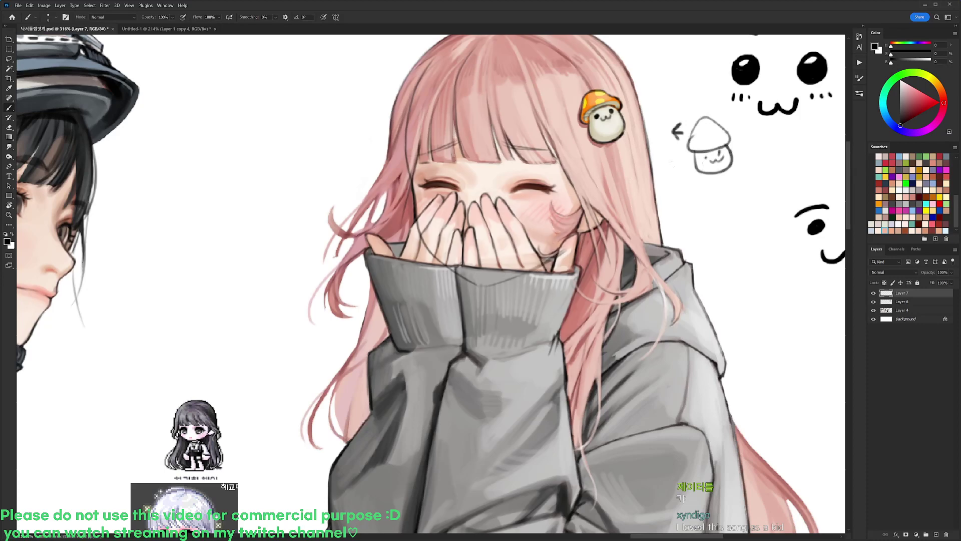
{"action": "left_click_drag", "start_coordinate": [731, 253], "coordinate": [698, 253]}
{"action": "left_click_drag", "start_coordinate": [710, 245], "coordinate": [602, 208]}
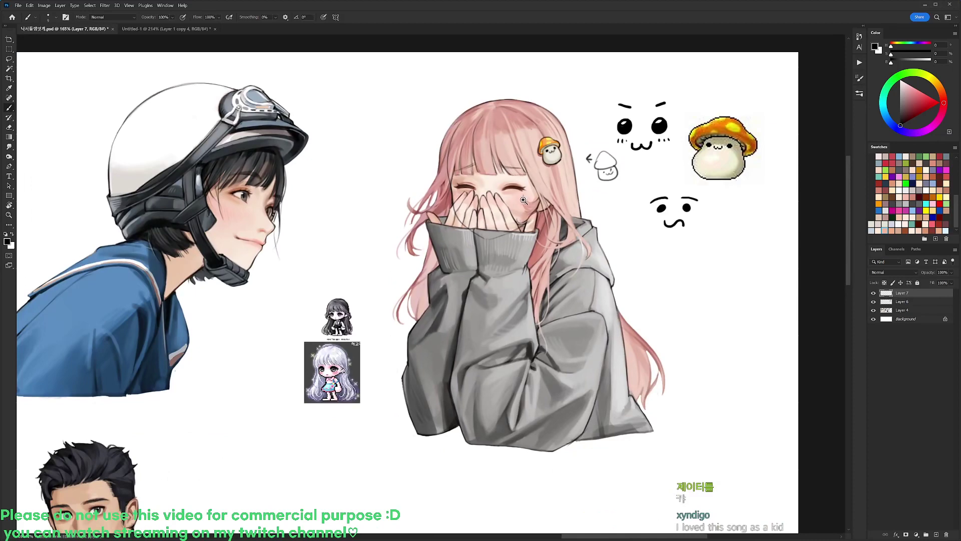
{"action": "scroll", "coordinate": [524, 200], "scroll_direction": "up", "scroll_amount": 4}
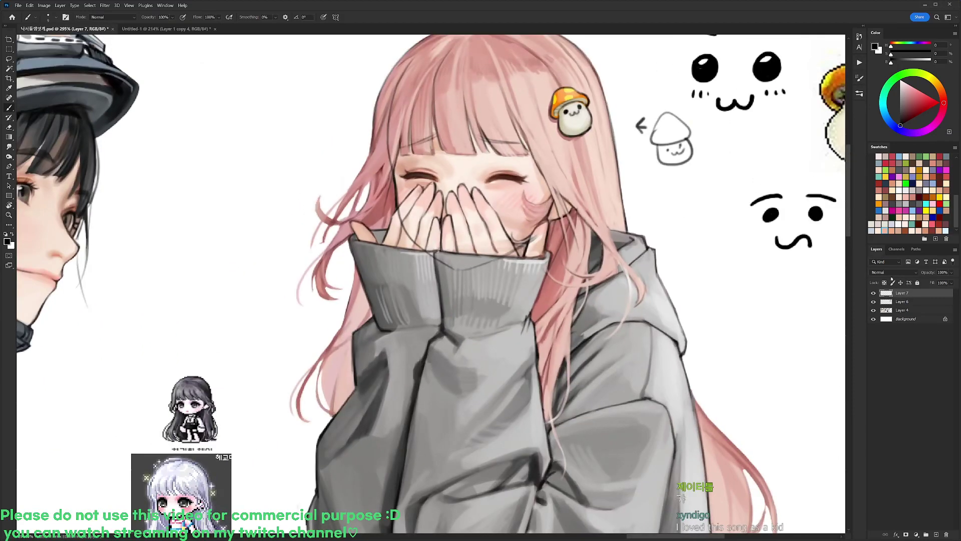
- On Layer 6, lasso the closed eye on the hairpin side and shift it slightly outward, then lasso the other eye's lid
{"action": "left_click", "coordinate": [899, 311]}
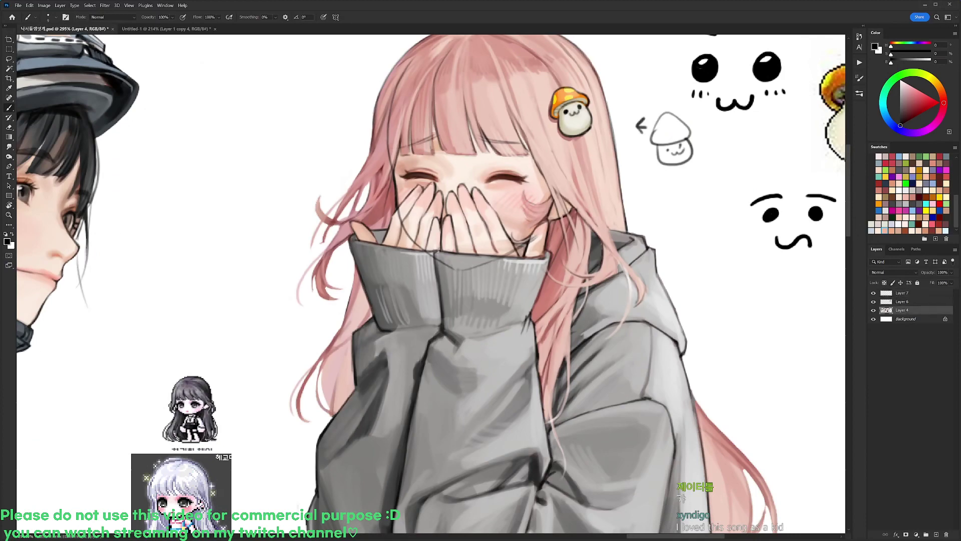
{"action": "scroll", "coordinate": [448, 158], "scroll_direction": "up", "scroll_amount": 3}
{"action": "left_click", "coordinate": [896, 302]}
{"action": "key", "text": "l"}
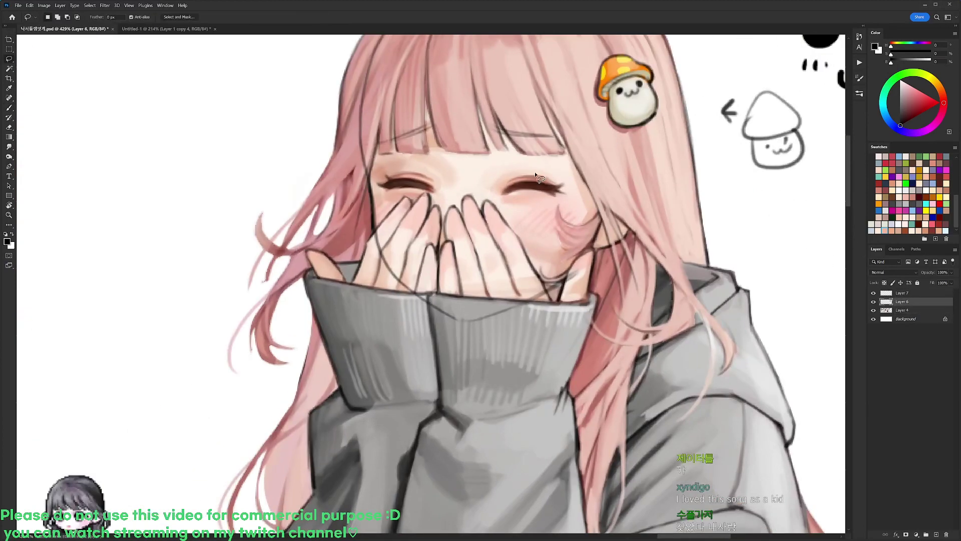
{"action": "mouse_move", "coordinate": [536, 176]}
{"action": "left_mouse_down"}
{"action": "mouse_move", "coordinate": [539, 198]}
{"action": "mouse_move", "coordinate": [564, 193]}
{"action": "left_mouse_up"}
{"action": "left_click_drag", "start_coordinate": [570, 192], "coordinate": [570, 193]}
{"action": "key", "text": "ctrl+d"}
{"action": "mouse_move", "coordinate": [392, 167]}
{"action": "left_mouse_down"}
{"action": "mouse_move", "coordinate": [379, 201]}
{"action": "mouse_move", "coordinate": [375, 177]}
{"action": "left_mouse_up"}
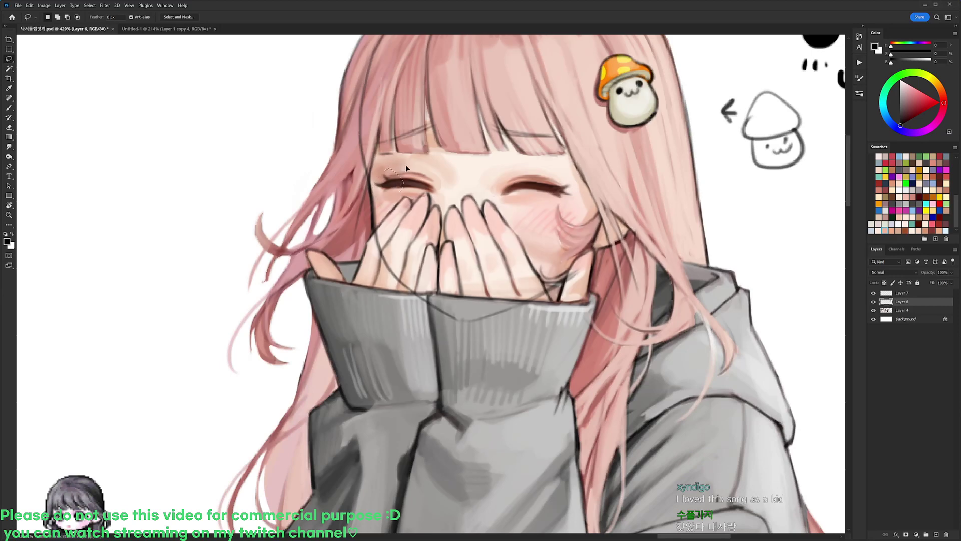
- Toggle the face contour sketch on Layer 7 to compare, and leave the layer hidden
{"action": "scroll", "coordinate": [546, 140], "scroll_direction": "down", "scroll_amount": 3}
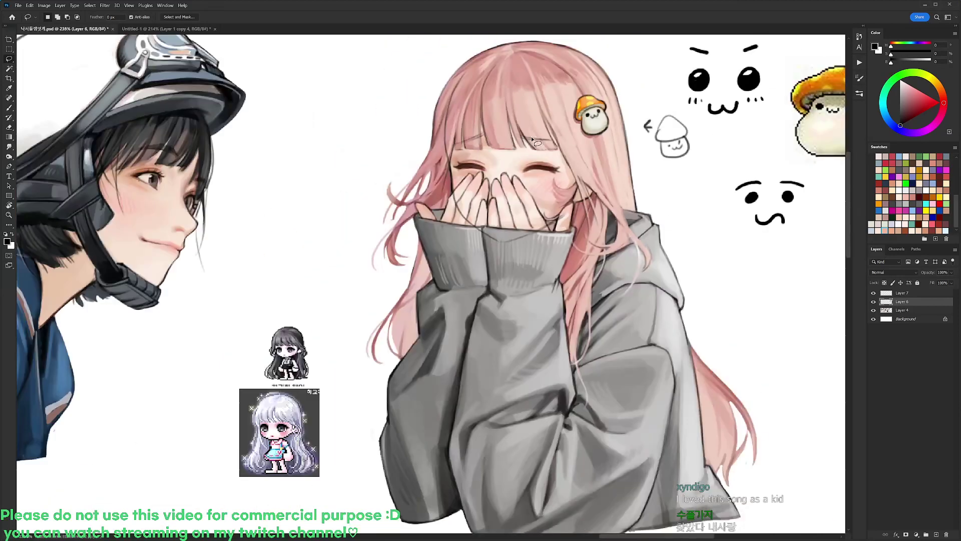
{"action": "left_click", "coordinate": [873, 294]}
{"action": "left_click", "coordinate": [873, 294]}
{"action": "left_click", "coordinate": [873, 293]}
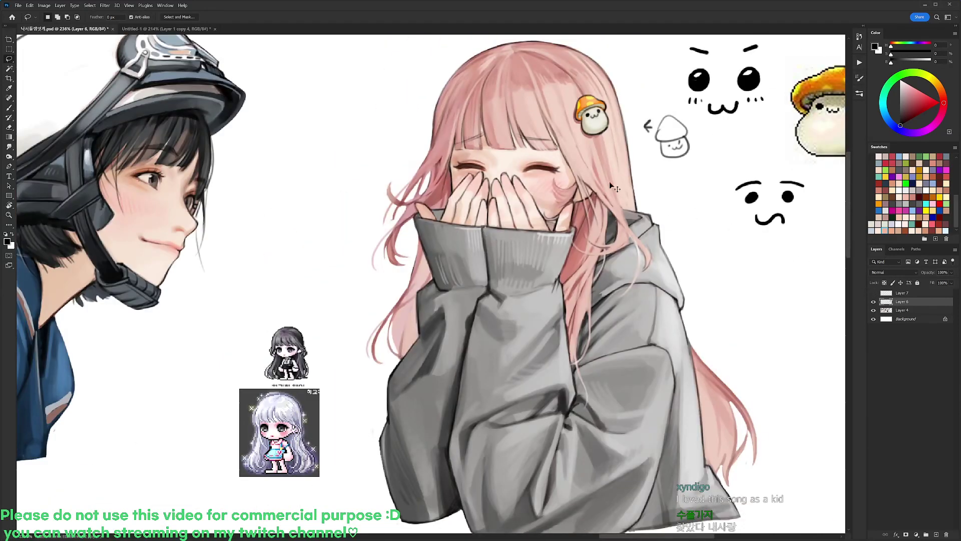
- Rotate the canvas to touch up the outer lashes of the eye opposite the hairpin in black, and return the canvas to upright
{"action": "scroll", "coordinate": [533, 153], "scroll_direction": "up", "scroll_amount": 2}
{"action": "key", "text": "r"}
{"action": "key", "text": "b"}
{"action": "mouse_move", "coordinate": [533, 165]}
{"action": "left_mouse_down"}
{"action": "mouse_move", "coordinate": [398, 143]}
{"action": "mouse_move", "coordinate": [423, 116]}
{"action": "left_mouse_up"}
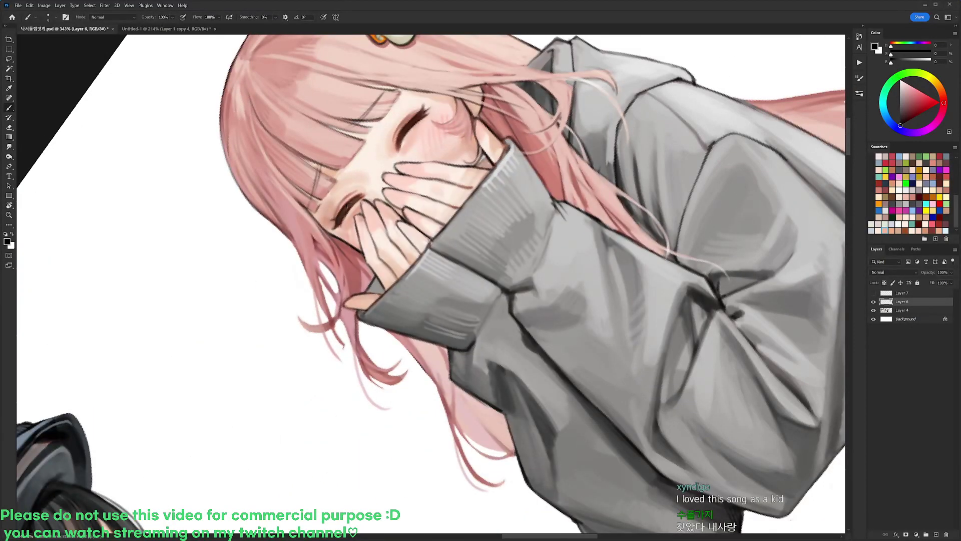
{"action": "left_click_drag", "start_coordinate": [340, 221], "coordinate": [338, 226]}
{"action": "key", "text": "r"}
{"action": "left_click_drag", "start_coordinate": [601, 75], "coordinate": [697, 236]}
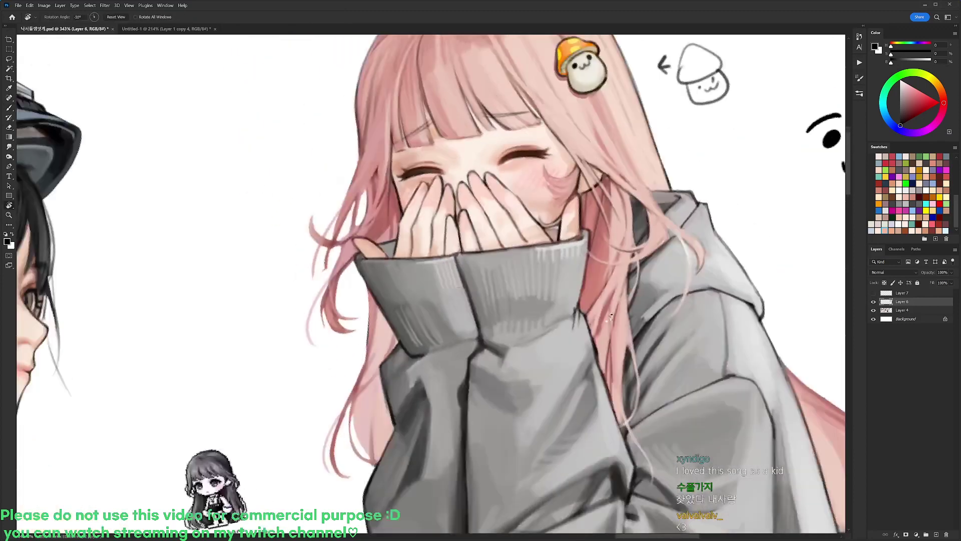
{"action": "scroll", "coordinate": [697, 235], "scroll_direction": "down", "scroll_amount": 2}
{"action": "left_click_drag", "start_coordinate": [686, 196], "coordinate": [690, 254]}
{"action": "scroll", "coordinate": [620, 207], "scroll_direction": "up", "scroll_amount": 2}
{"action": "key", "text": "b"}
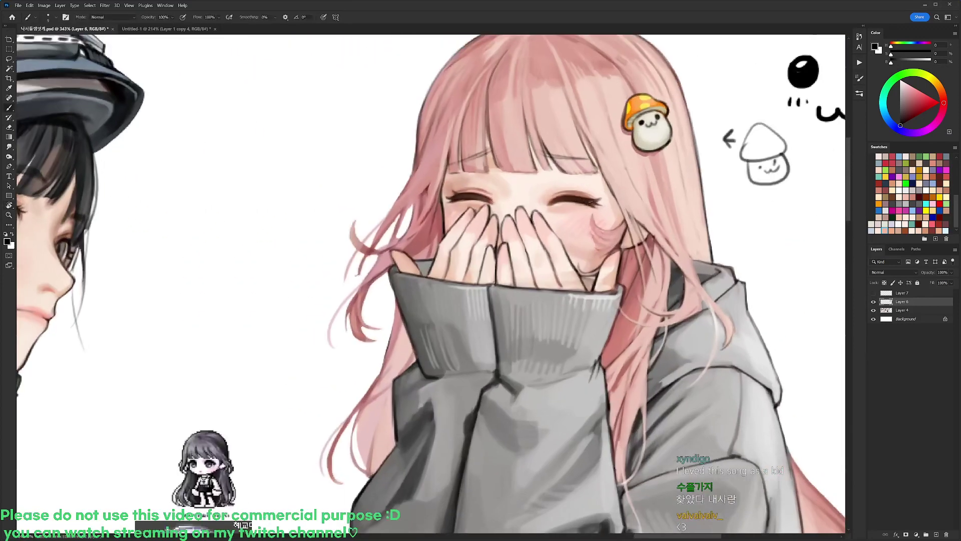
{"action": "scroll", "coordinate": [616, 203], "scroll_direction": "down", "scroll_amount": 2}
{"action": "left_click_drag", "start_coordinate": [697, 244], "coordinate": [671, 218]}
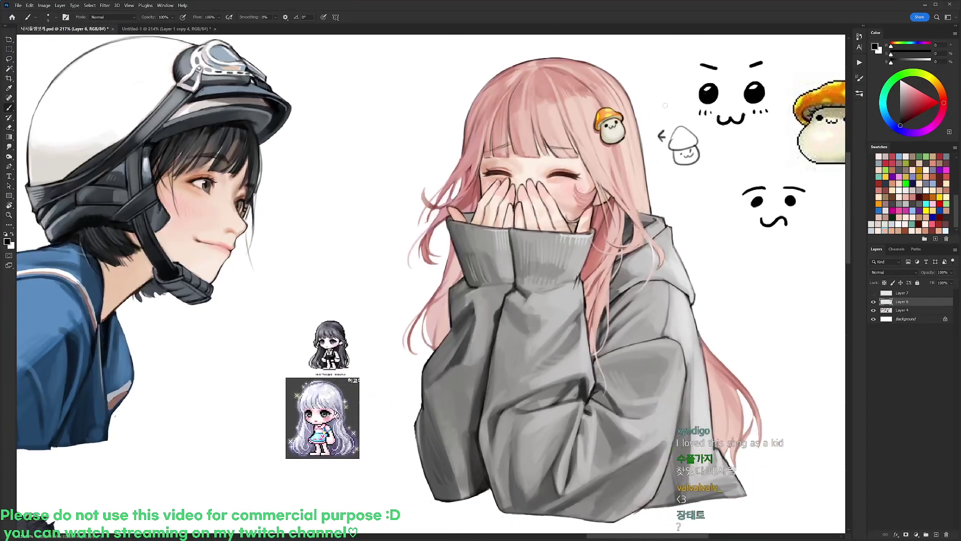
- Sample yellow from the mushroom reference, shift it towards orange, and draw small burst lines beside the girl's head opposite the hairpin
{"action": "left_click", "coordinate": [801, 101], "text": "alt"}
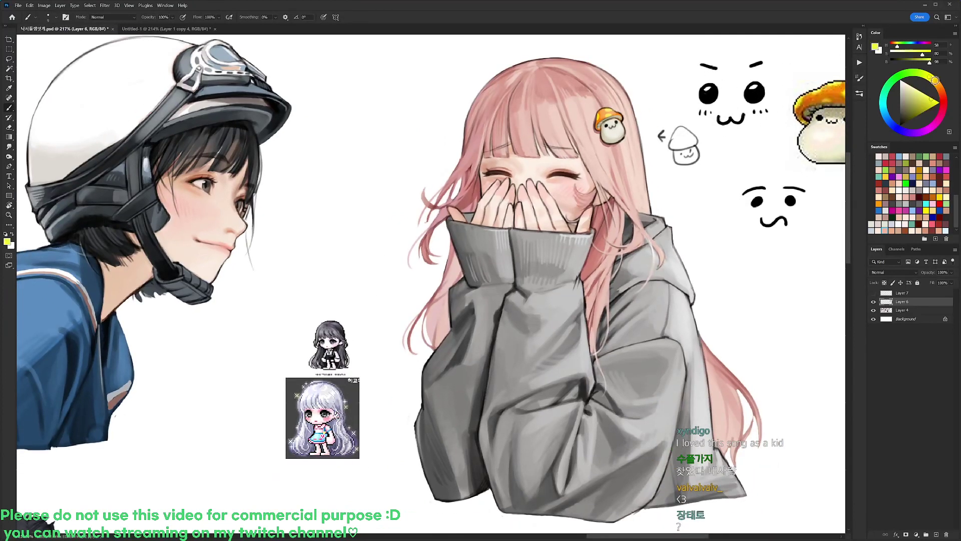
{"action": "left_click", "coordinate": [934, 80]}
{"action": "left_click", "coordinate": [928, 96]}
{"action": "left_click_drag", "start_coordinate": [438, 95], "coordinate": [454, 82]}
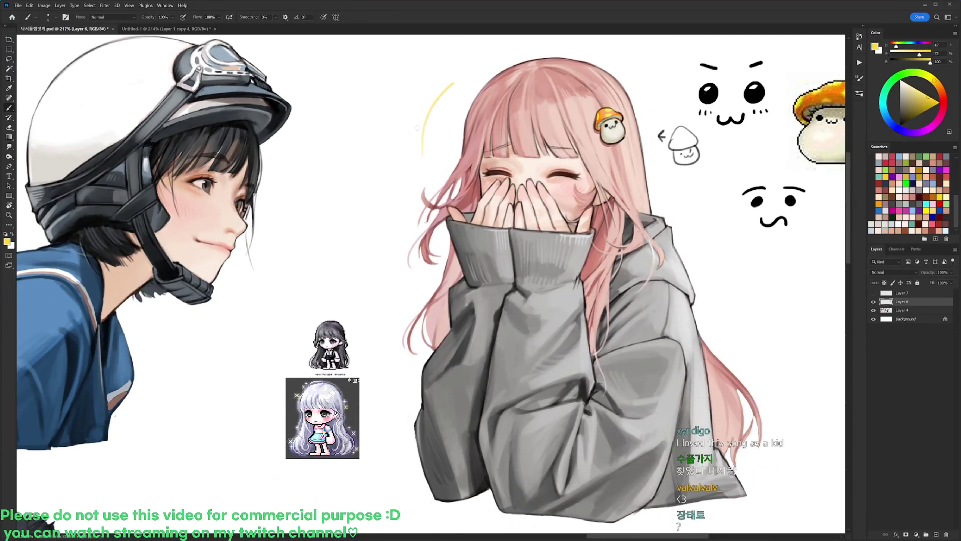
{"action": "left_click_drag", "start_coordinate": [403, 136], "coordinate": [435, 131]}
{"action": "scroll", "coordinate": [625, 109], "scroll_direction": "down", "scroll_amount": 3}
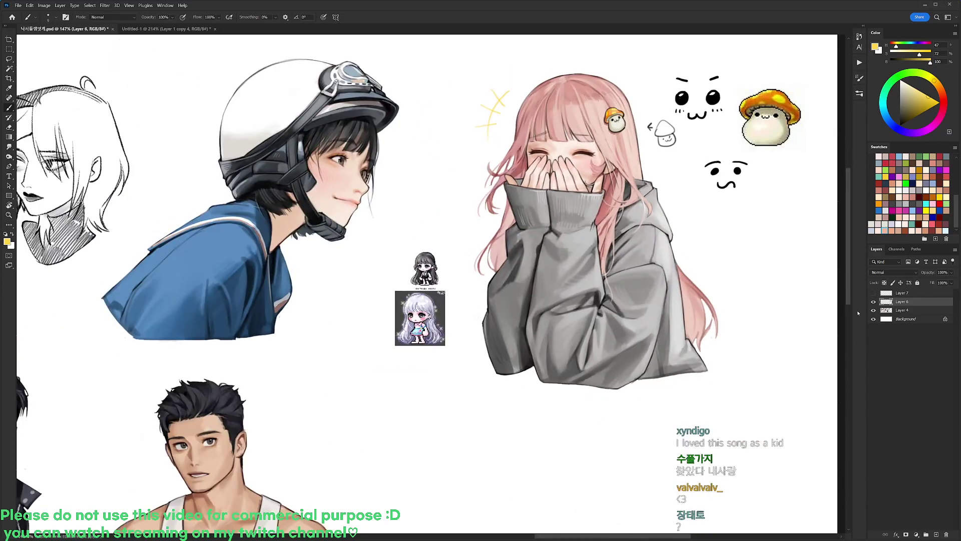
{"action": "left_click_drag", "start_coordinate": [781, 306], "coordinate": [676, 299]}
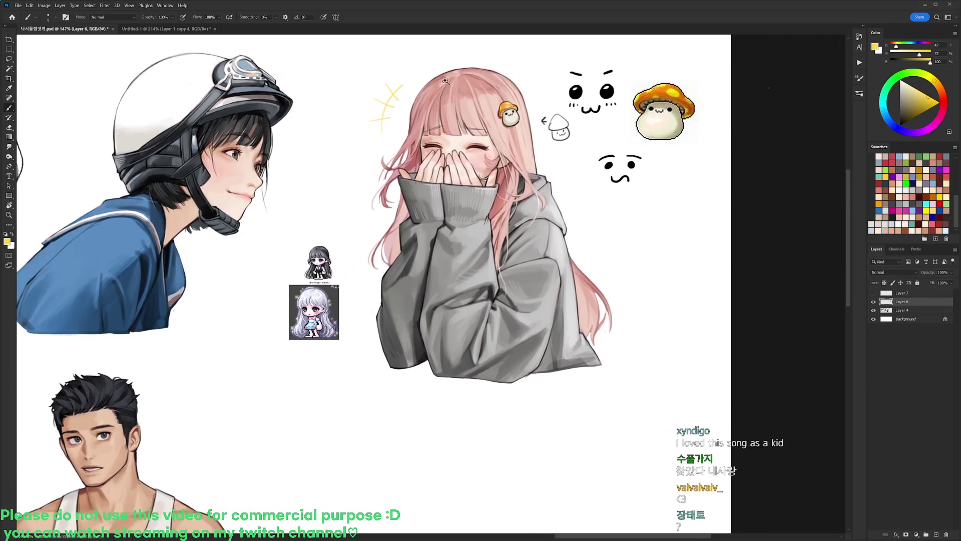
- Erase along the outer hair edge beside the yellow burst lines
{"action": "scroll", "coordinate": [442, 81], "scroll_direction": "up", "scroll_amount": 3}
{"action": "key", "text": "e"}
{"action": "left_click_drag", "start_coordinate": [396, 122], "coordinate": [392, 142]}
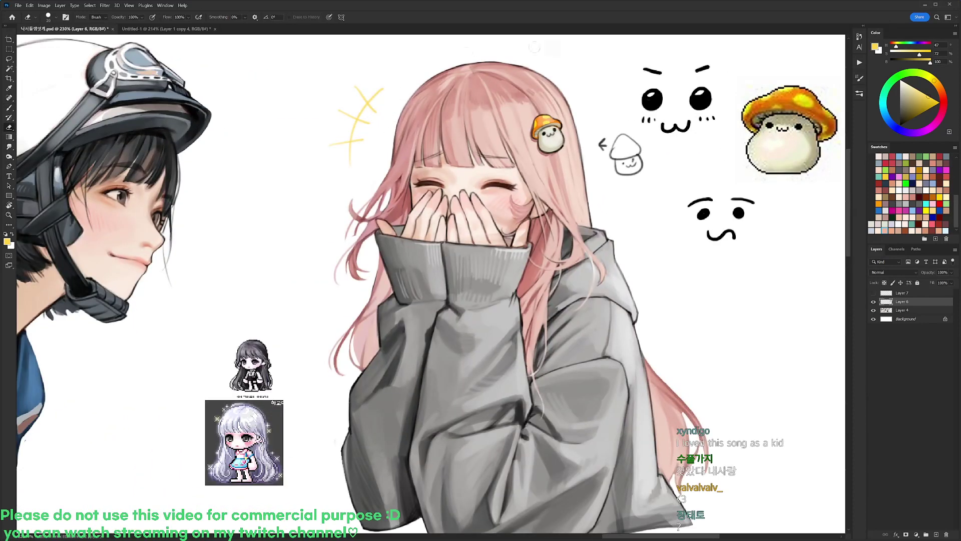
- Retouch the loose hair strands beside the raised cuff with black and pinks sampled from the hair
{"action": "key", "text": "b"}
{"action": "key", "text": "d"}
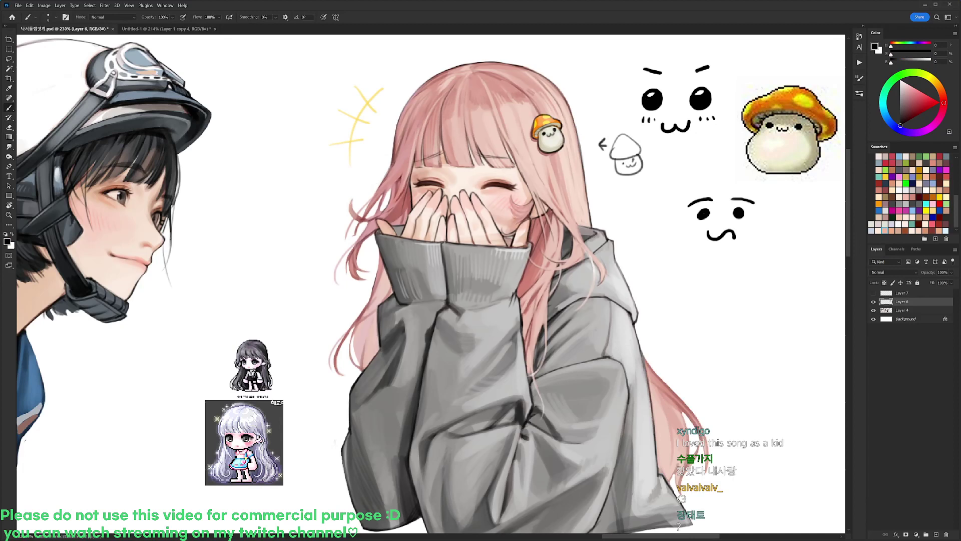
{"action": "left_click", "coordinate": [357, 228], "text": "alt"}
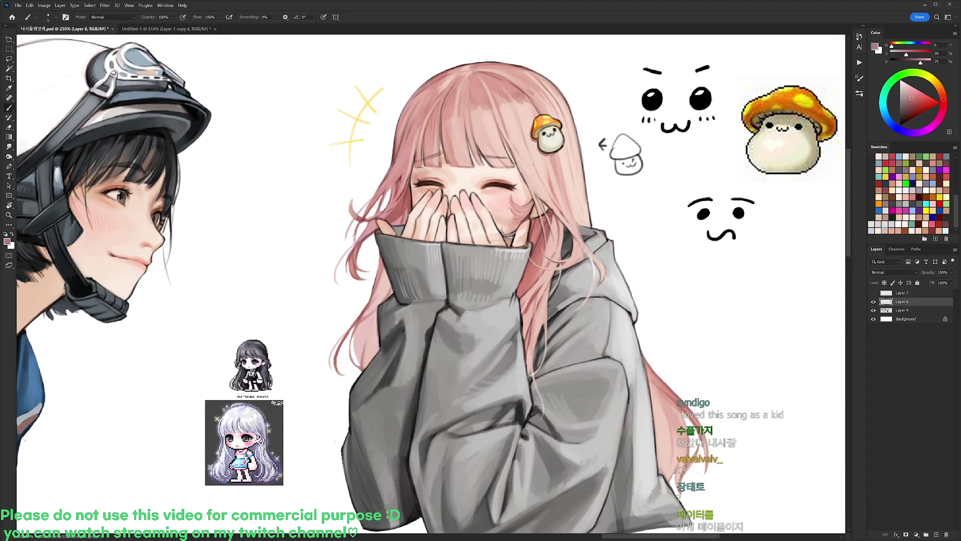
{"action": "key", "text": "d"}
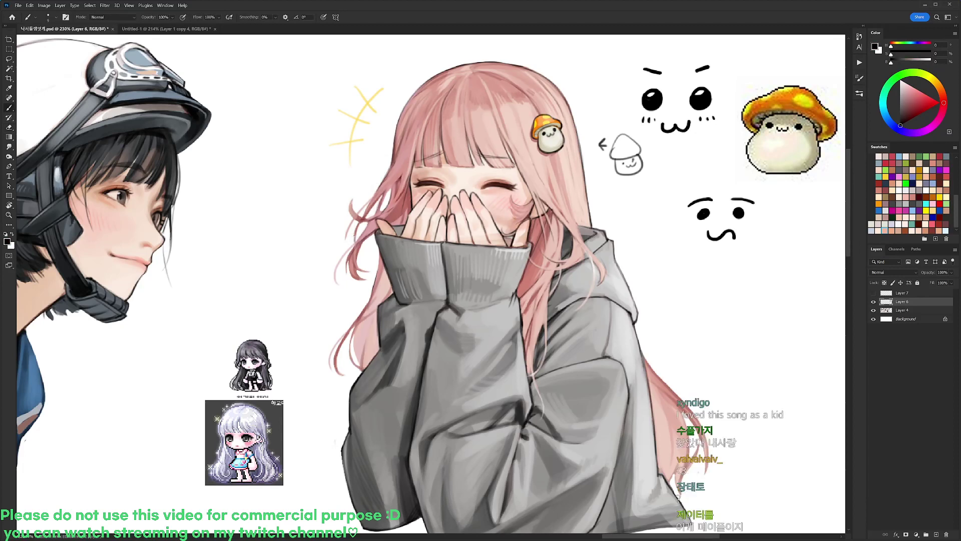
{"action": "left_click_drag", "start_coordinate": [378, 230], "coordinate": [376, 273]}
{"action": "left_click", "coordinate": [385, 275], "text": "alt"}
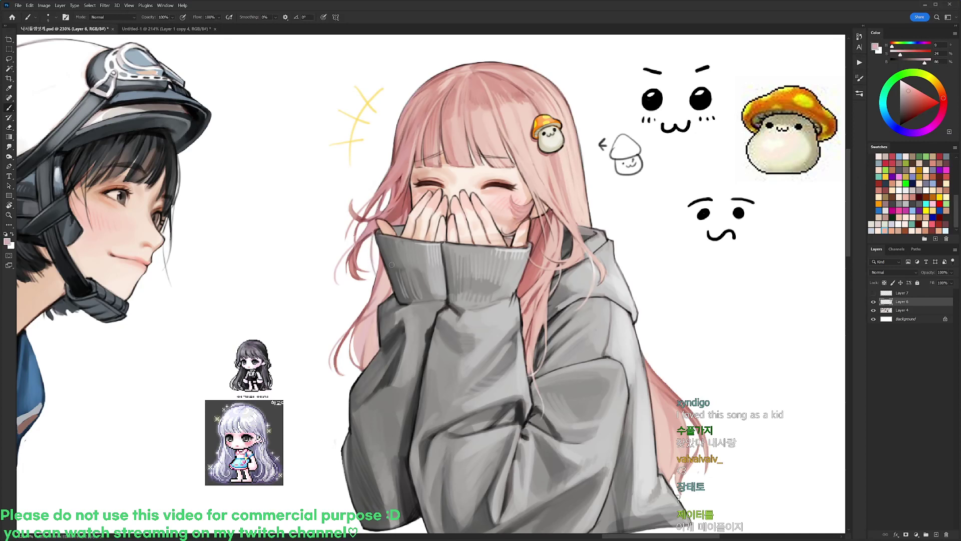
- Redraw the outer hair edge below the hairpin down to the hood with thin strands in black and sampled pink
{"action": "key", "text": "d"}
{"action": "left_click_drag", "start_coordinate": [582, 165], "coordinate": [597, 226]}
{"action": "left_click", "coordinate": [579, 180], "text": "alt"}
{"action": "key", "text": "d"}
{"action": "left_click_drag", "start_coordinate": [588, 193], "coordinate": [598, 228]}
{"action": "left_click", "coordinate": [581, 173], "text": "alt"}
{"action": "left_click_drag", "start_coordinate": [585, 177], "coordinate": [591, 210]}
{"action": "left_click_drag", "start_coordinate": [586, 184], "coordinate": [600, 229]}
{"action": "key", "text": "d"}
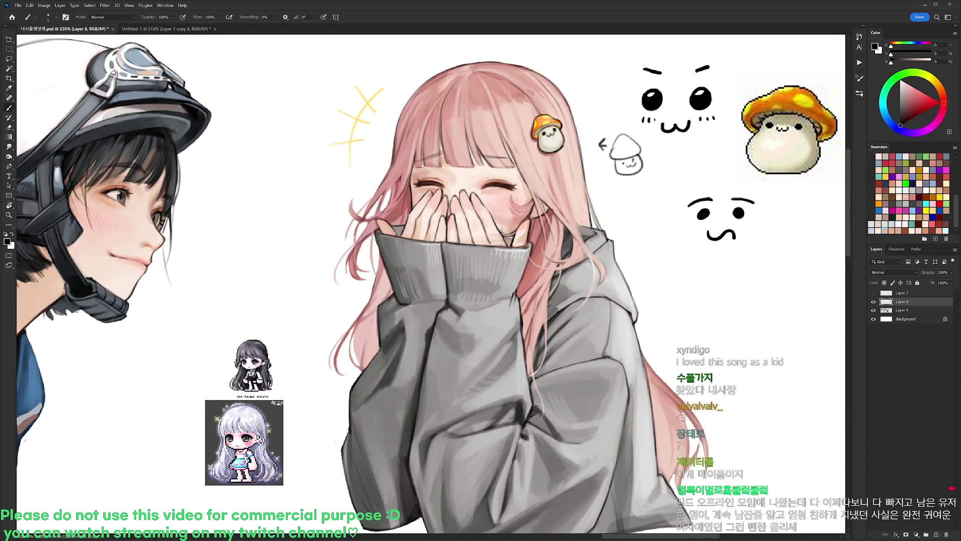
- Retouch the long hair lock behind the hoodie's back with pinks sampled from it, erasing to shape its strands
{"action": "key", "text": "e"}
{"action": "key", "text": "b"}
{"action": "left_click_drag", "start_coordinate": [640, 313], "coordinate": [544, 193]}
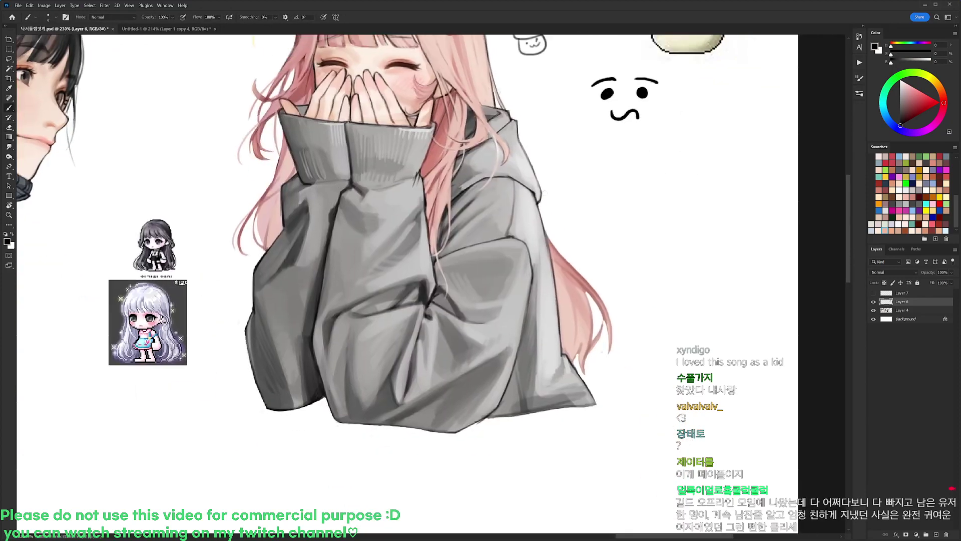
{"action": "left_click", "coordinate": [569, 271], "text": "alt"}
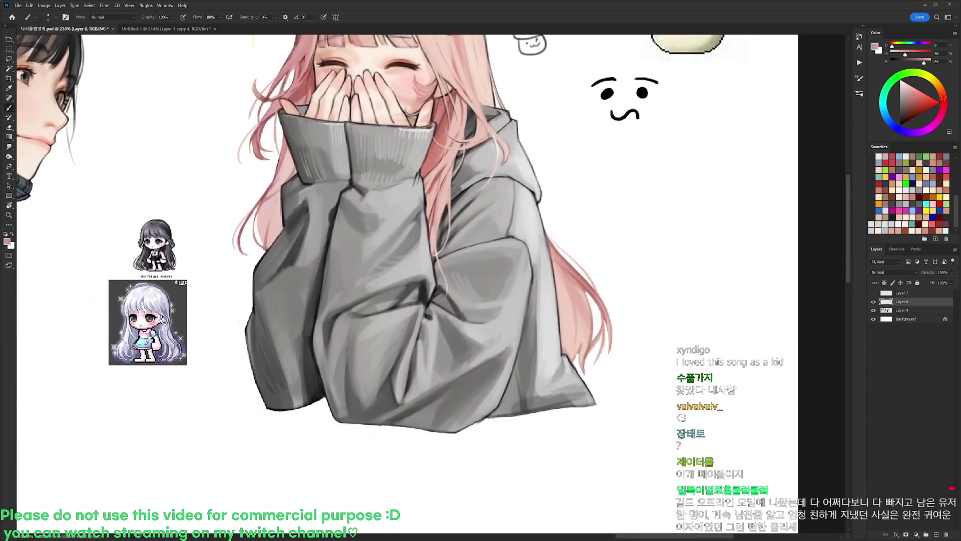
{"action": "key", "text": "e"}
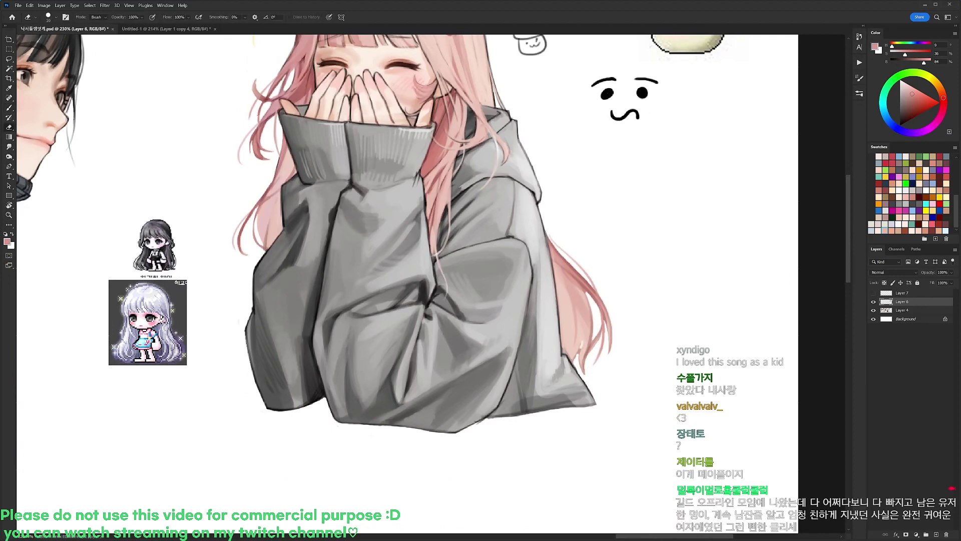
{"action": "key", "text": "d"}
{"action": "key", "text": "b"}
{"action": "key", "text": "e"}
{"action": "left_click_drag", "start_coordinate": [580, 285], "coordinate": [590, 324]}
{"action": "key", "text": "b"}
{"action": "left_click", "coordinate": [584, 288], "text": "alt"}
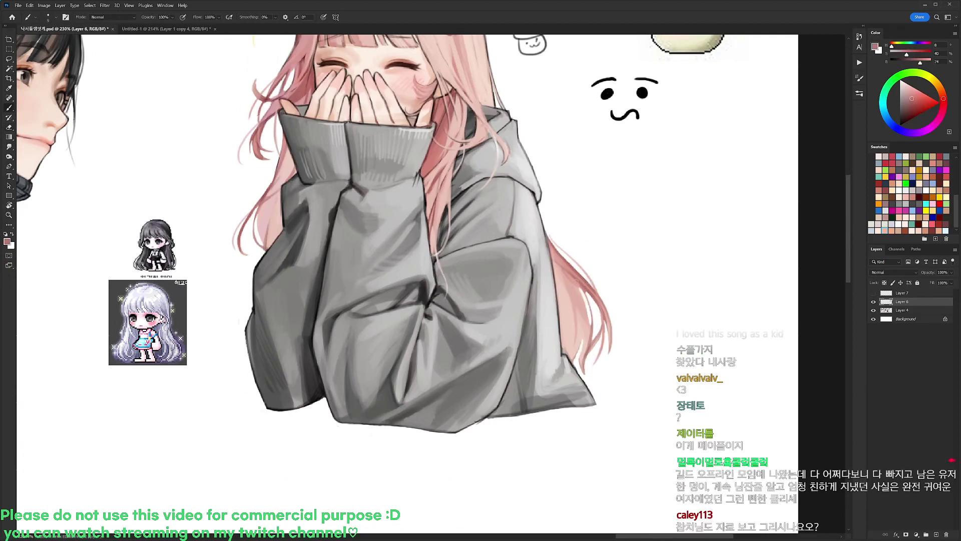
- Refine the outer edge of the back hair lock just below the hood with thin sampled-pink strands and erasing
{"action": "key", "text": "d"}
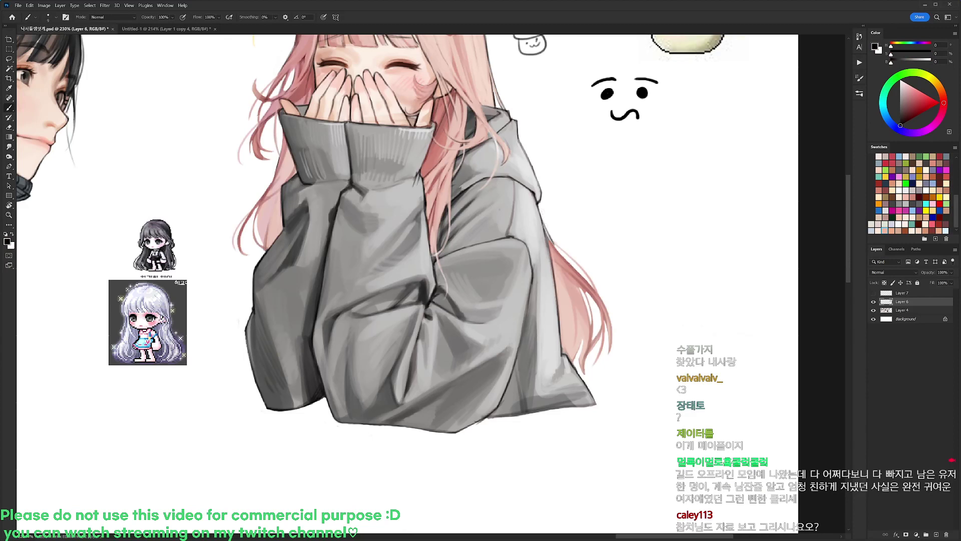
{"action": "left_click", "coordinate": [554, 239], "text": "alt"}
{"action": "left_click_drag", "start_coordinate": [545, 228], "coordinate": [574, 258]}
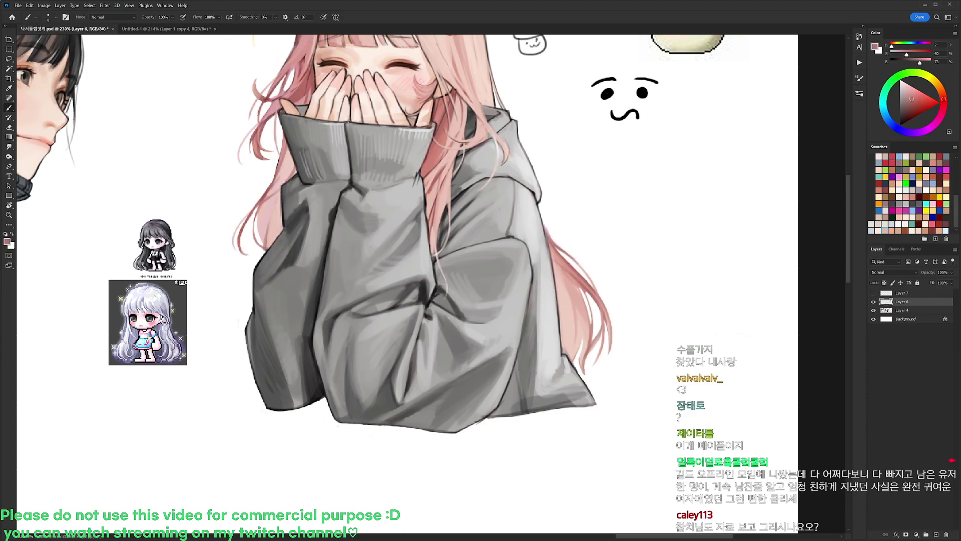
{"action": "key", "text": "e"}
{"action": "left_click_drag", "start_coordinate": [546, 223], "coordinate": [575, 260]}
{"action": "key", "text": "b"}
{"action": "left_click", "coordinate": [581, 302], "text": "alt"}
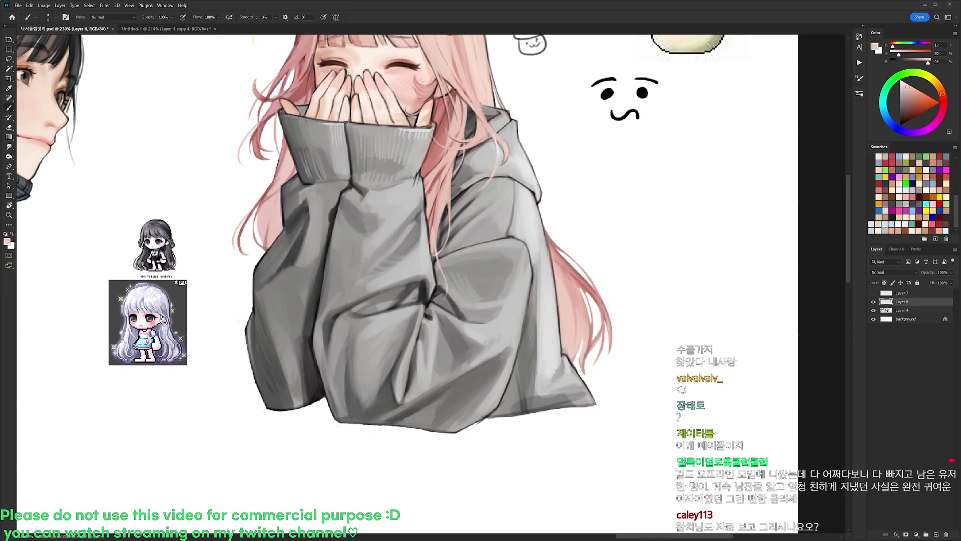
{"action": "scroll", "coordinate": [596, 255], "scroll_direction": "down", "scroll_amount": 3}
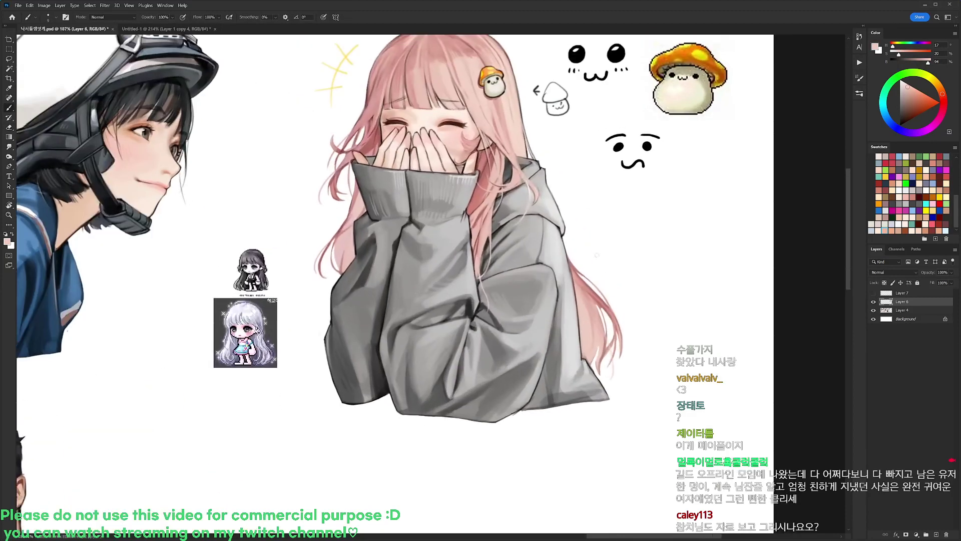
- Clean up the hair strands hanging beside the far sleeve by erasing and repainting with sampled pinks
{"action": "left_click_drag", "start_coordinate": [596, 255], "coordinate": [614, 270]}
{"action": "scroll", "coordinate": [355, 239], "scroll_direction": "up", "scroll_amount": 2}
{"action": "left_click", "coordinate": [358, 265], "text": "alt"}
{"action": "key", "text": "e"}
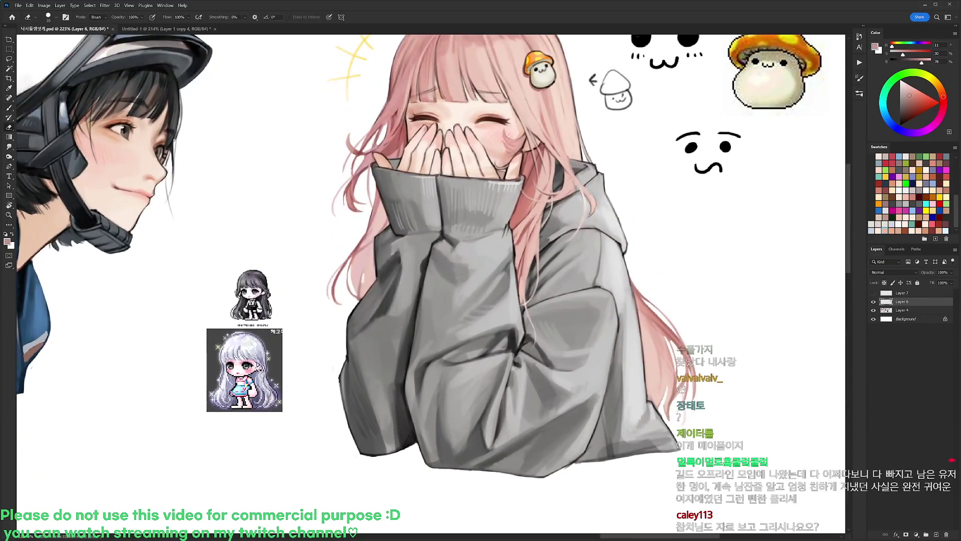
{"action": "left_click_drag", "start_coordinate": [366, 280], "coordinate": [361, 294]}
{"action": "key", "text": "b"}
{"action": "left_click", "coordinate": [362, 278], "text": "alt"}
{"action": "scroll", "coordinate": [375, 270], "scroll_direction": "down", "scroll_amount": 2}
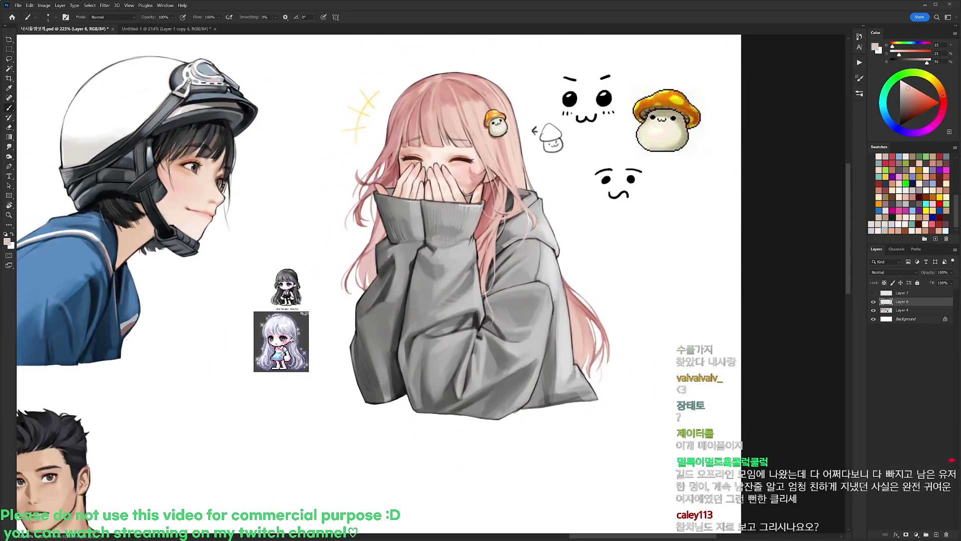
- Flip the layer with the girl and her references horizontally
{"action": "key", "text": "l"}
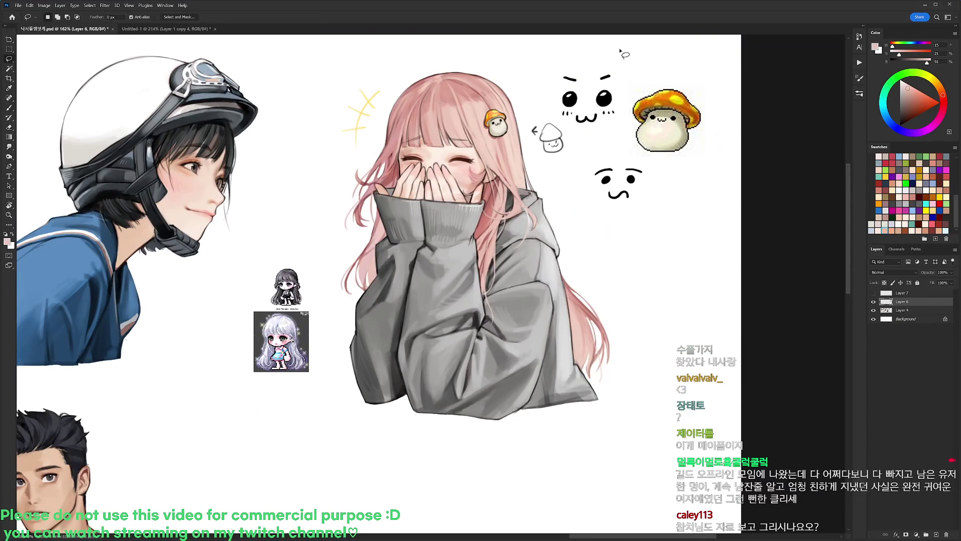
{"action": "scroll", "coordinate": [401, 100], "scroll_direction": "up", "scroll_amount": 1}
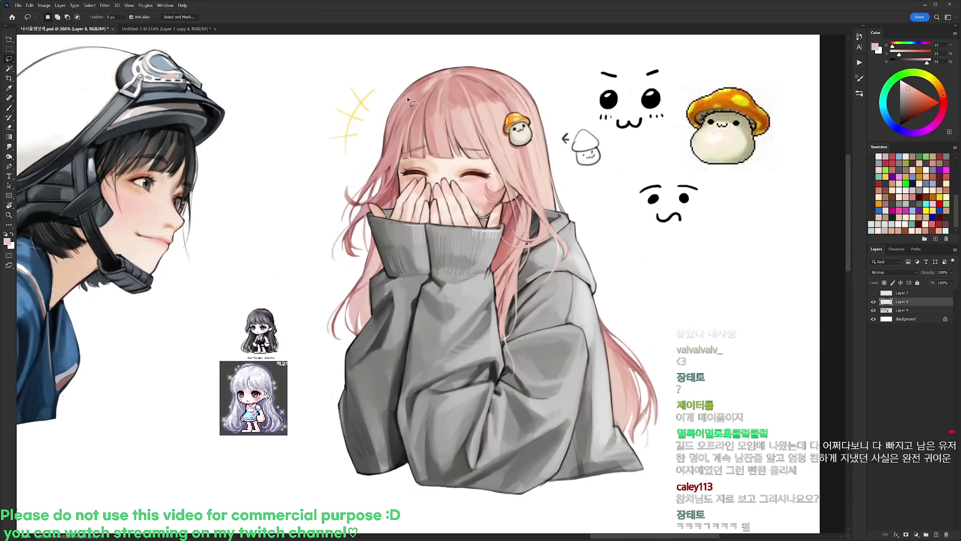
{"action": "key", "text": "e"}
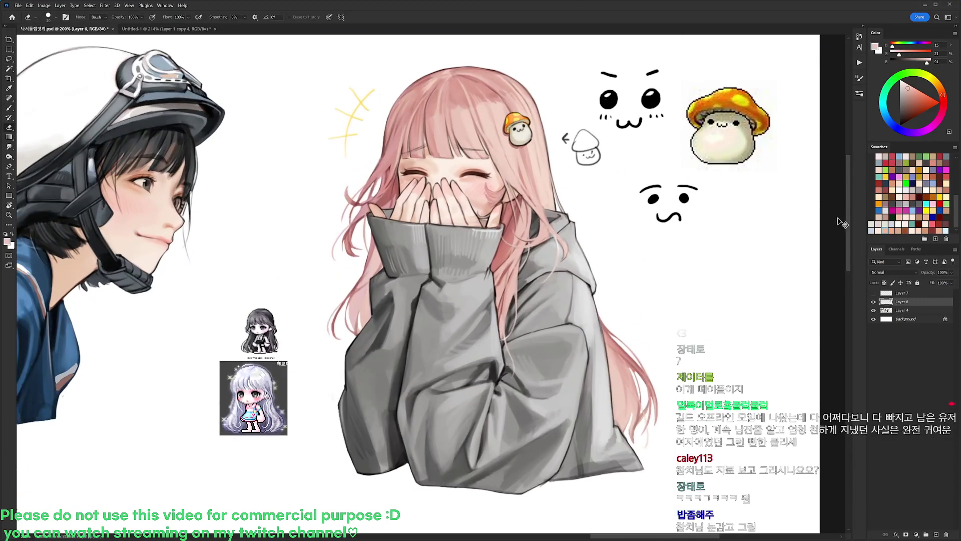
{"action": "key", "text": "ctrl+t"}
{"action": "right_click", "coordinate": [568, 257]}
{"action": "left_click", "coordinate": [593, 423]}
{"action": "key", "text": "Return"}
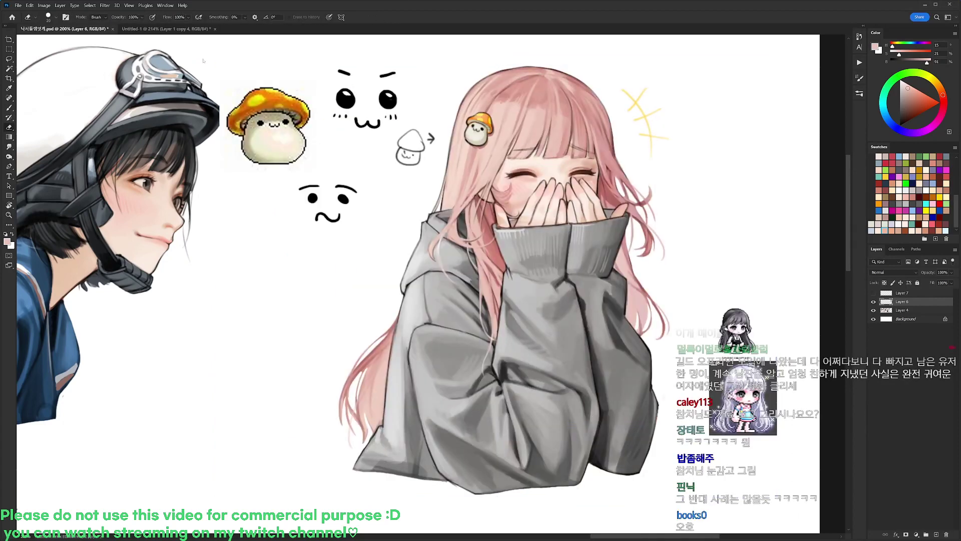
- Liquify the hair edge beside the yellow burst lines and the nearby cuff slightly inward, using Forward Warp with brush sizes down to 150
{"action": "key", "text": "ctrl+shift+x"}
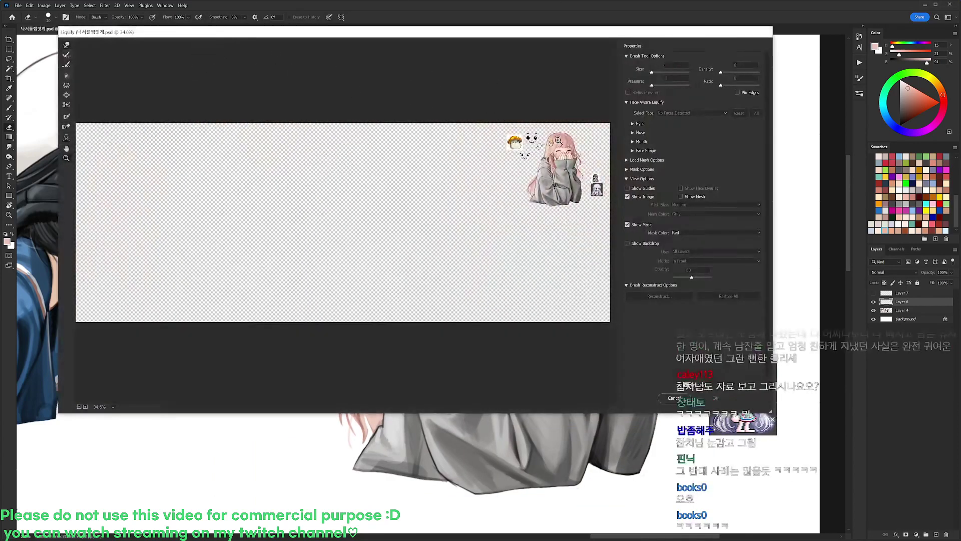
{"action": "left_click", "coordinate": [567, 146]}
{"action": "left_click", "coordinate": [568, 146]}
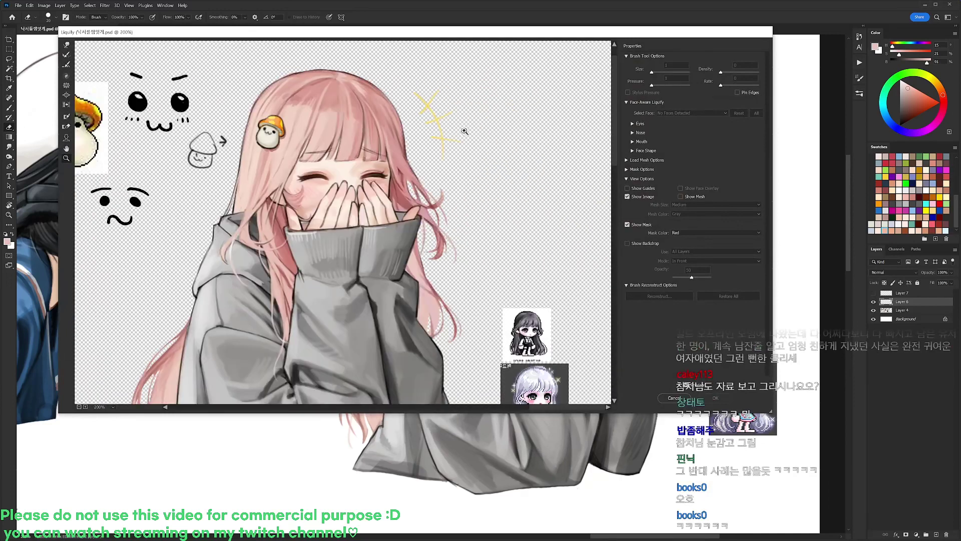
{"action": "left_click", "coordinate": [67, 45]}
{"action": "key", "text": "bracketleft"}
{"action": "key", "text": "bracketleft"}
{"action": "key", "text": "bracketleft"}
{"action": "key", "text": "bracketleft"}
{"action": "key", "text": "bracketleft"}
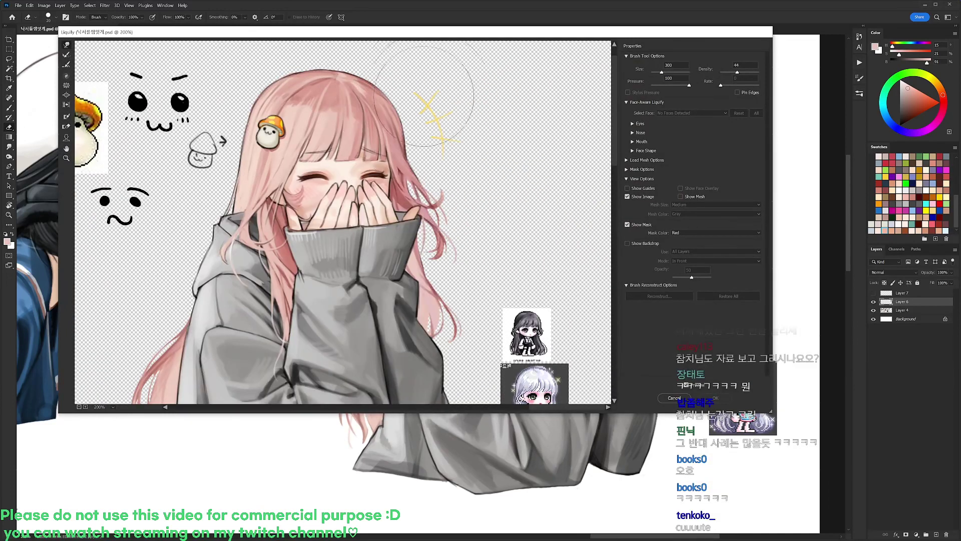
{"action": "left_click_drag", "start_coordinate": [404, 110], "coordinate": [401, 114]}
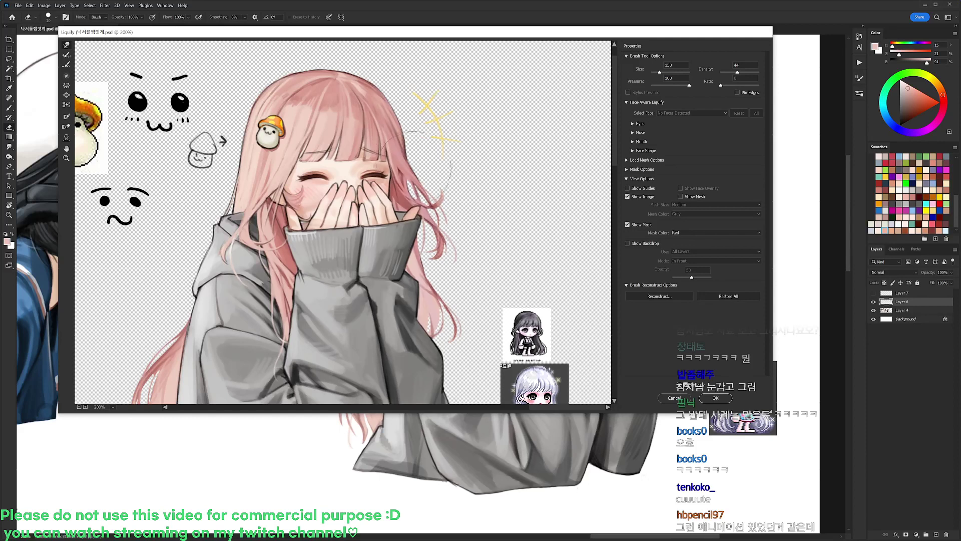
{"action": "left_click_drag", "start_coordinate": [412, 179], "coordinate": [408, 181]}
{"action": "left_click_drag", "start_coordinate": [421, 230], "coordinate": [416, 230]}
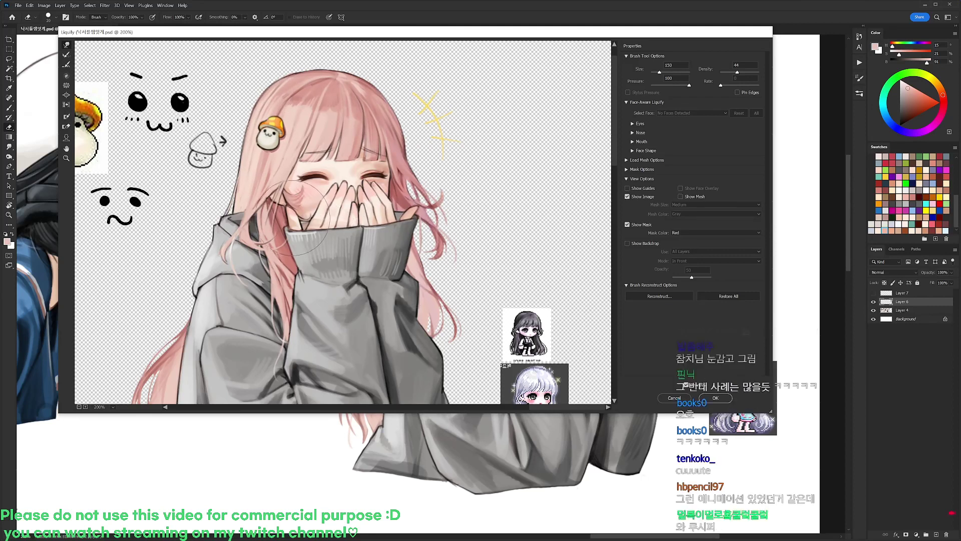
{"action": "left_click", "coordinate": [717, 397]}
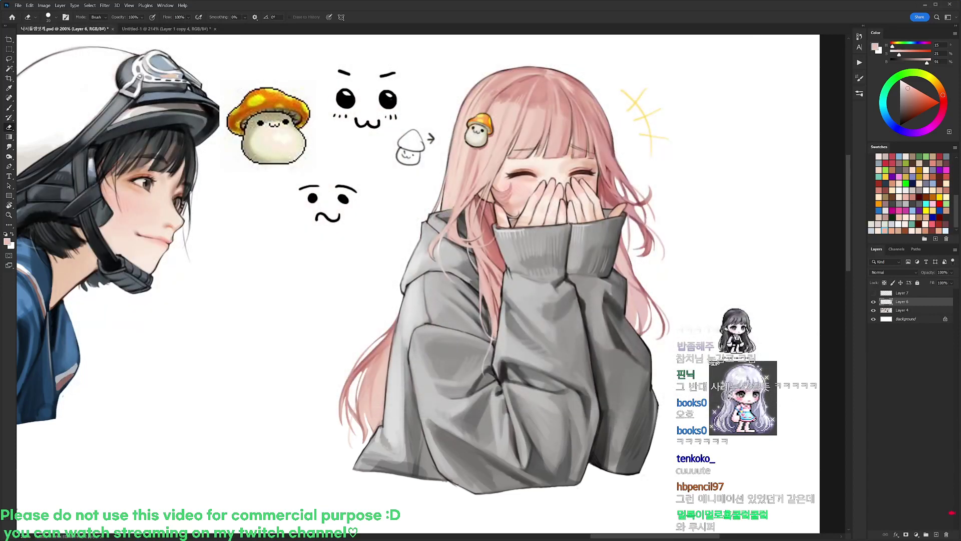
- Choose another brush tip and retouch the gap between the palm and cuff below the cheek with black and sampled skin tone
{"action": "key", "text": "d"}
{"action": "key", "text": "b"}
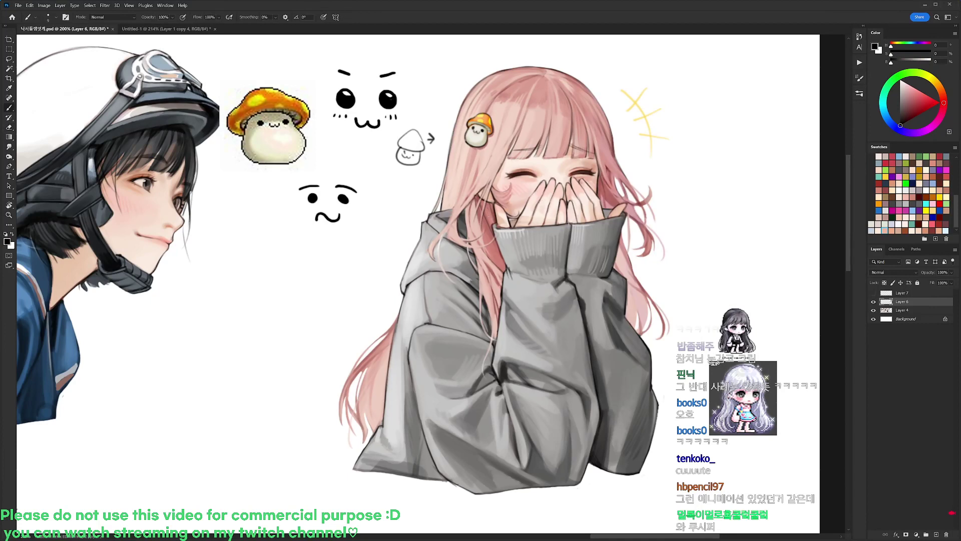
{"action": "right_click", "coordinate": [548, 203]}
{"action": "double_click", "coordinate": [581, 268]}
{"action": "right_click", "coordinate": [562, 185]}
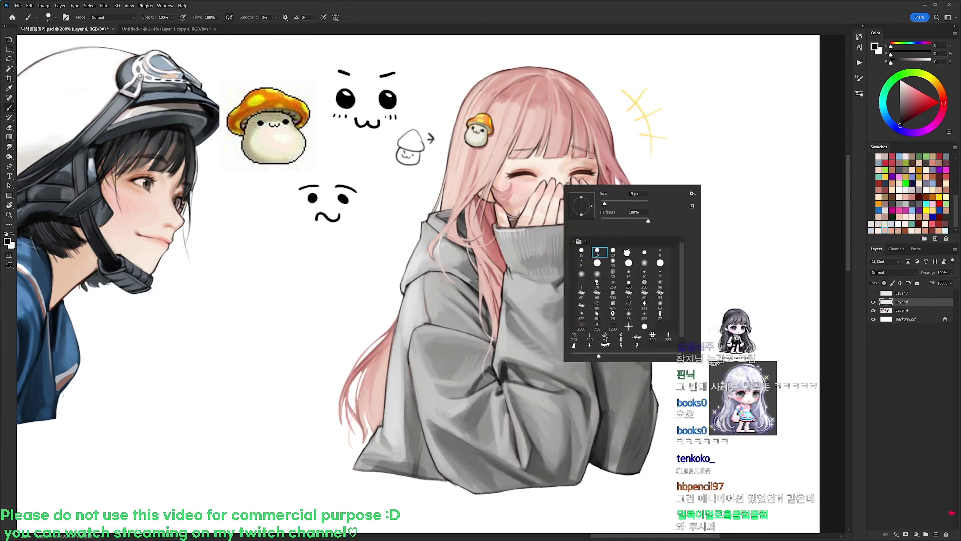
{"action": "left_click", "coordinate": [631, 252]}
{"action": "left_click", "coordinate": [514, 212], "text": "alt"}
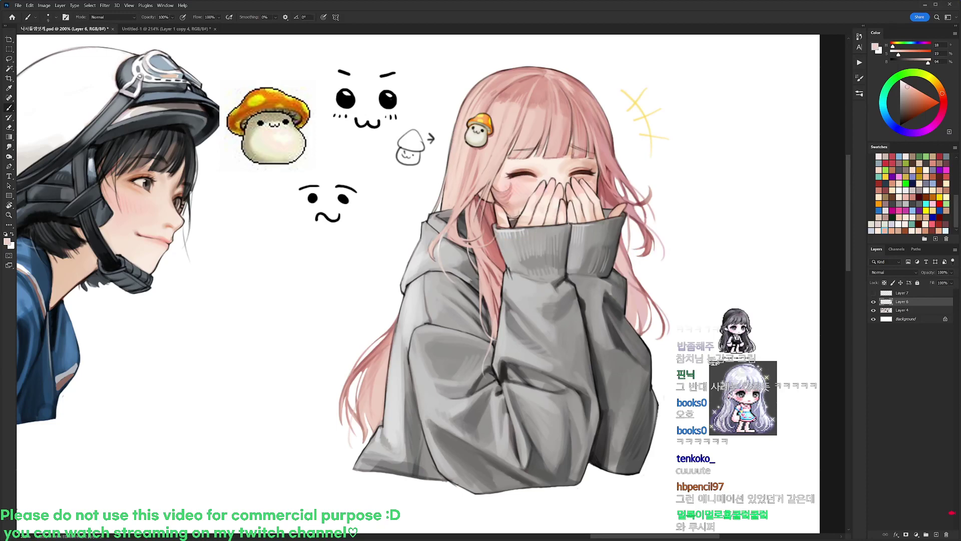
- Refine the cuff opening and hand outline below the cheek with sampled skin and grey tones and black
{"action": "key", "text": "r"}
{"action": "left_click_drag", "start_coordinate": [557, 201], "coordinate": [474, 135]}
{"action": "left_click", "coordinate": [461, 205], "text": "alt"}
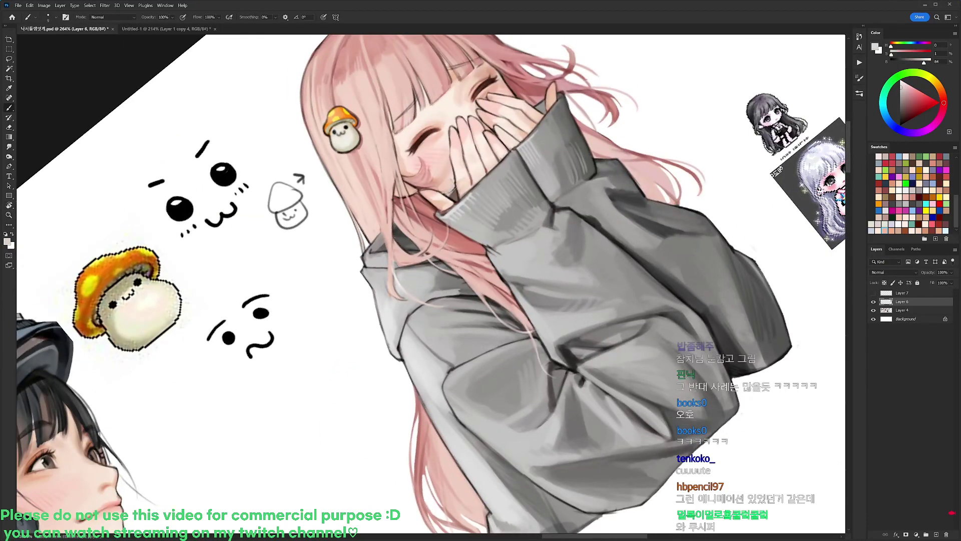
{"action": "left_click", "coordinate": [452, 192], "text": "alt"}
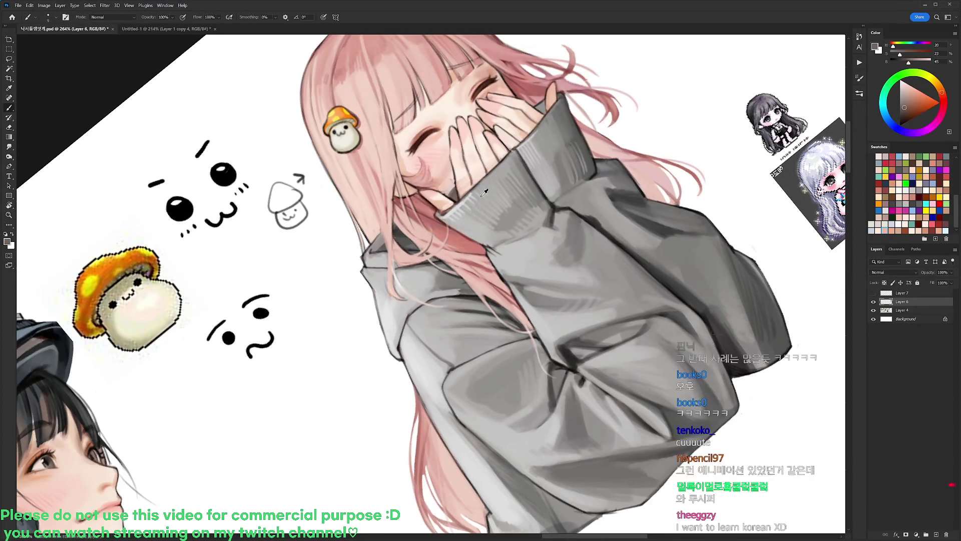
{"action": "key", "text": "d"}
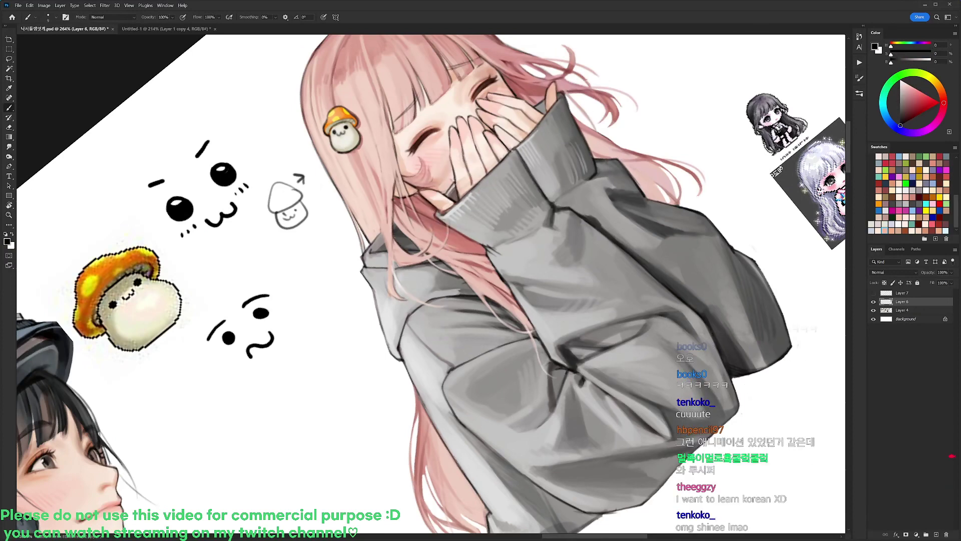
{"action": "left_click", "coordinate": [451, 179], "text": "alt"}
{"action": "key", "text": "r"}
{"action": "left_click_drag", "start_coordinate": [461, 181], "coordinate": [573, 233]}
{"action": "key", "text": "d"}
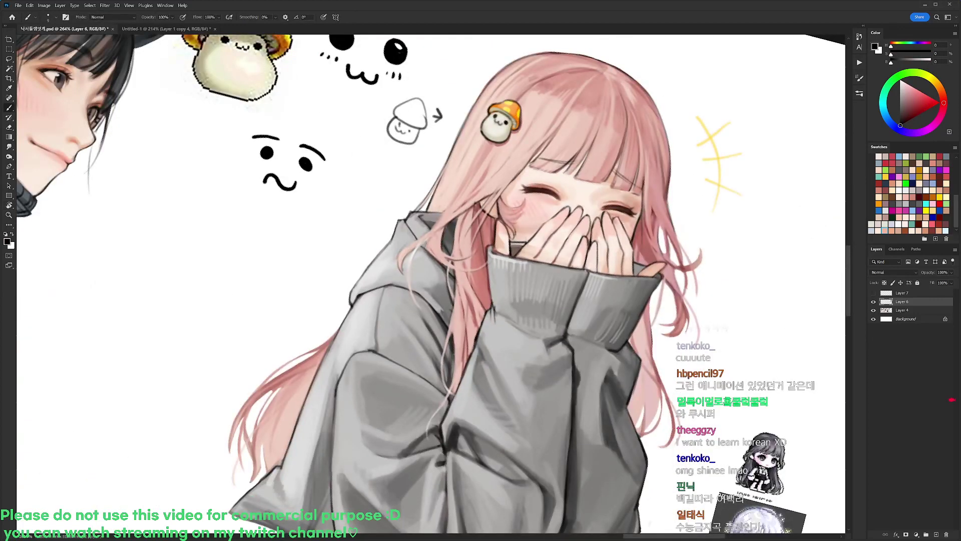
- Reset the canvas rotation and touch up the head's hair contour beside the burst lines with sampled white
{"action": "left_click_drag", "start_coordinate": [542, 186], "coordinate": [493, 186]}
{"action": "key", "text": "r"}
{"action": "key", "text": "Escape"}
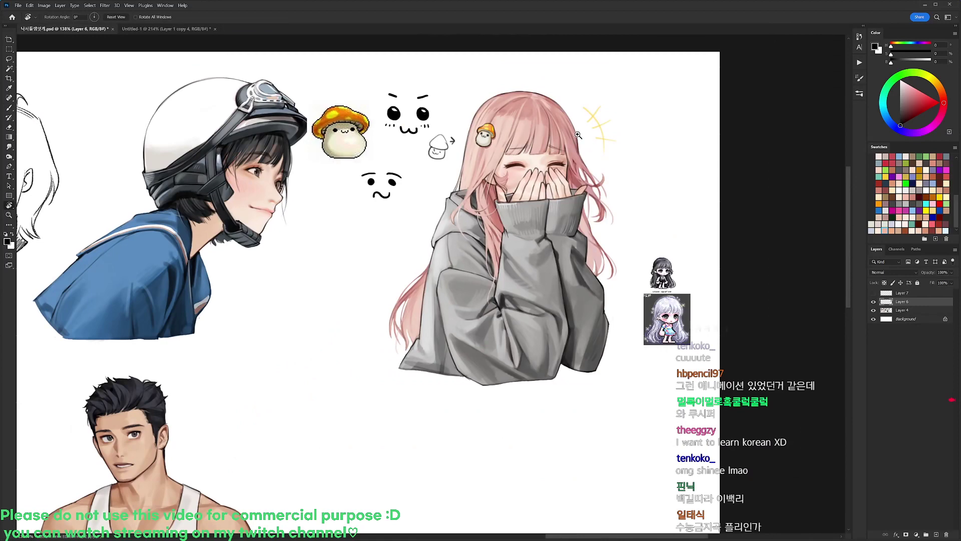
{"action": "scroll", "coordinate": [523, 143], "scroll_direction": "up", "scroll_amount": 2}
{"action": "key", "text": "b"}
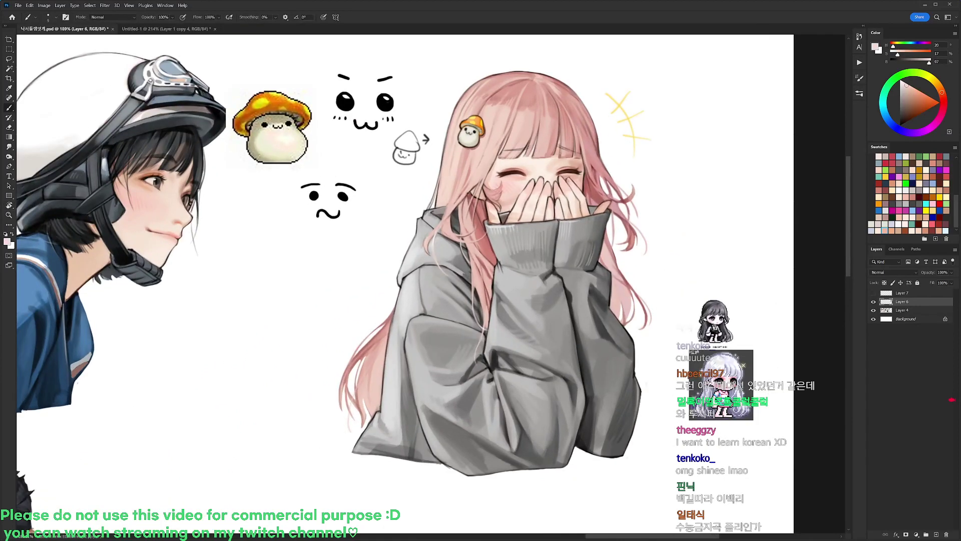
{"action": "left_click", "coordinate": [600, 97], "text": "alt"}
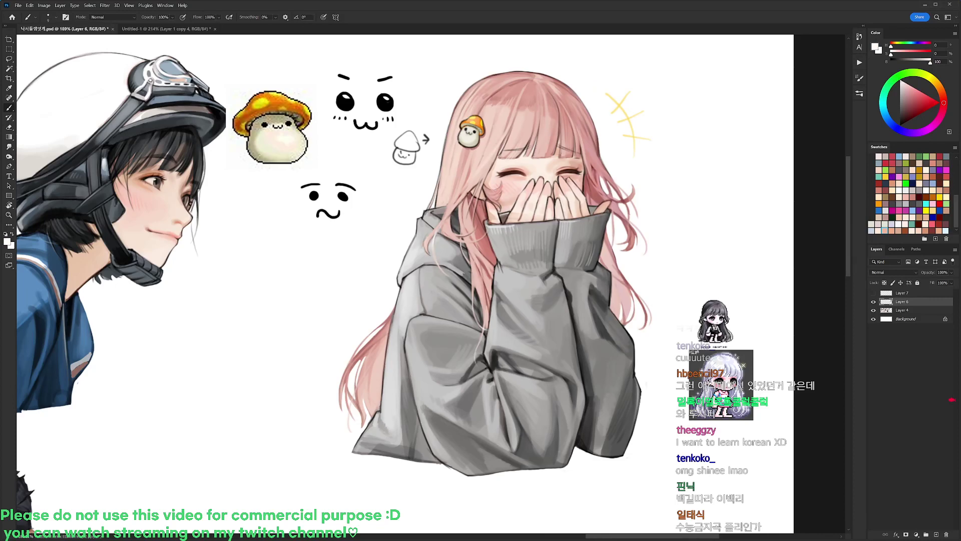
{"action": "scroll", "coordinate": [591, 94], "scroll_direction": "down", "scroll_amount": 3}
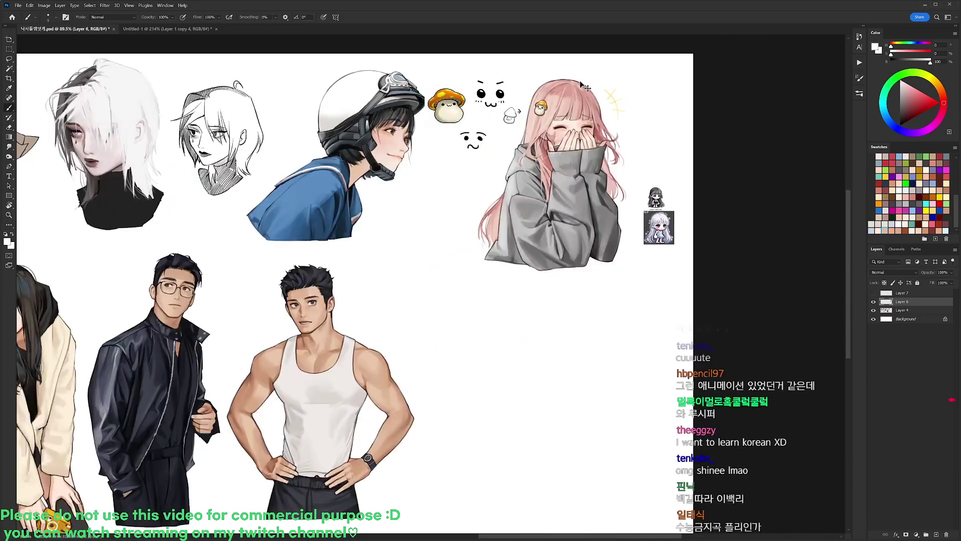
{"action": "scroll", "coordinate": [584, 104], "scroll_direction": "up", "scroll_amount": 4}
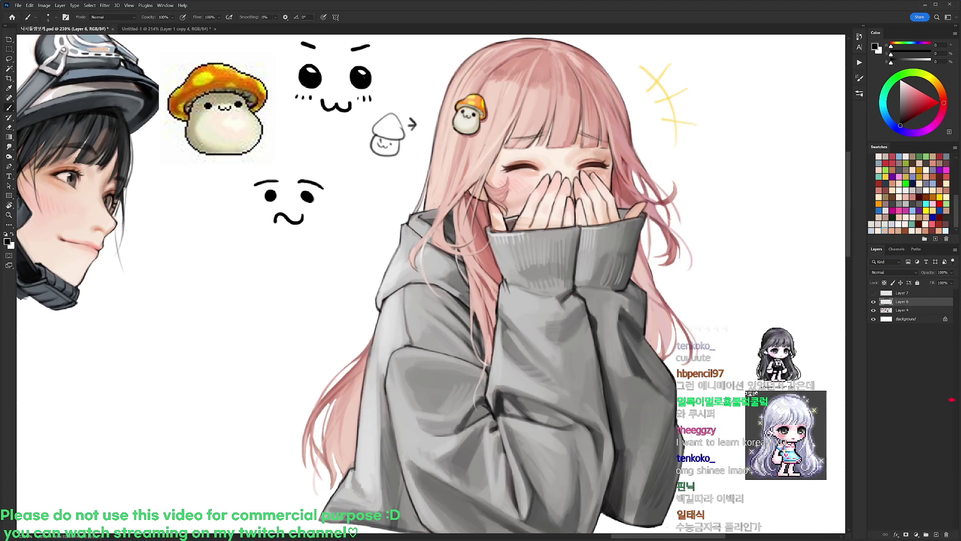
- Retouch the fringe ends above the eye with sampled light pink, and sample a deeper pink from the hair beside the other eye
{"action": "left_click", "coordinate": [529, 131], "text": "alt"}
{"action": "left_click_drag", "start_coordinate": [516, 137], "coordinate": [537, 134]}
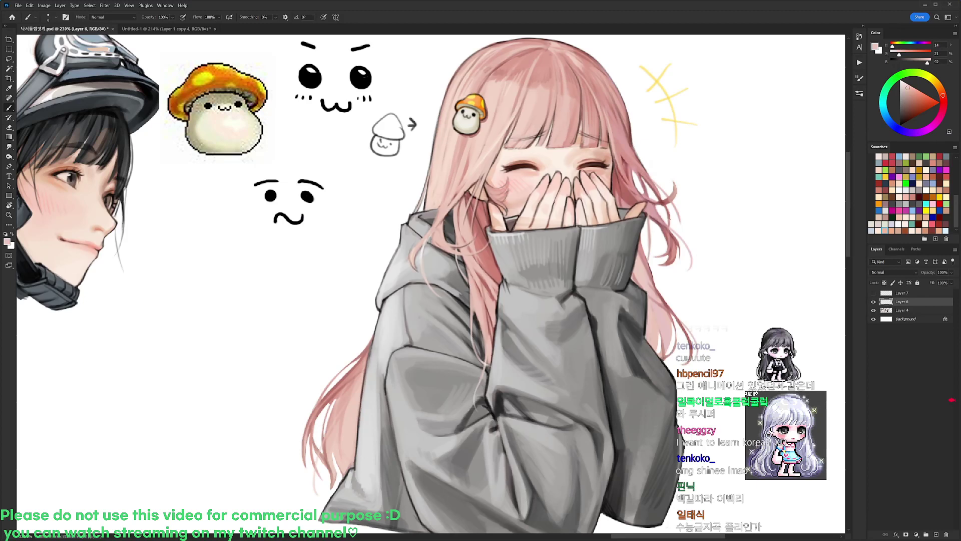
{"action": "left_click", "coordinate": [614, 174], "text": "alt"}
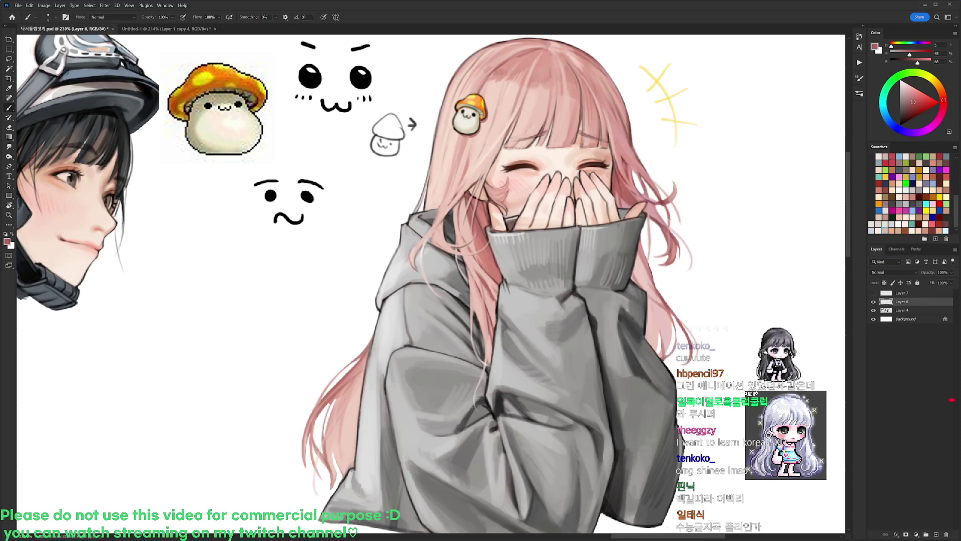
{"action": "scroll", "coordinate": [685, 155], "scroll_direction": "down", "scroll_amount": 1}
{"action": "scroll", "coordinate": [585, 186], "scroll_direction": "up", "scroll_amount": 1}
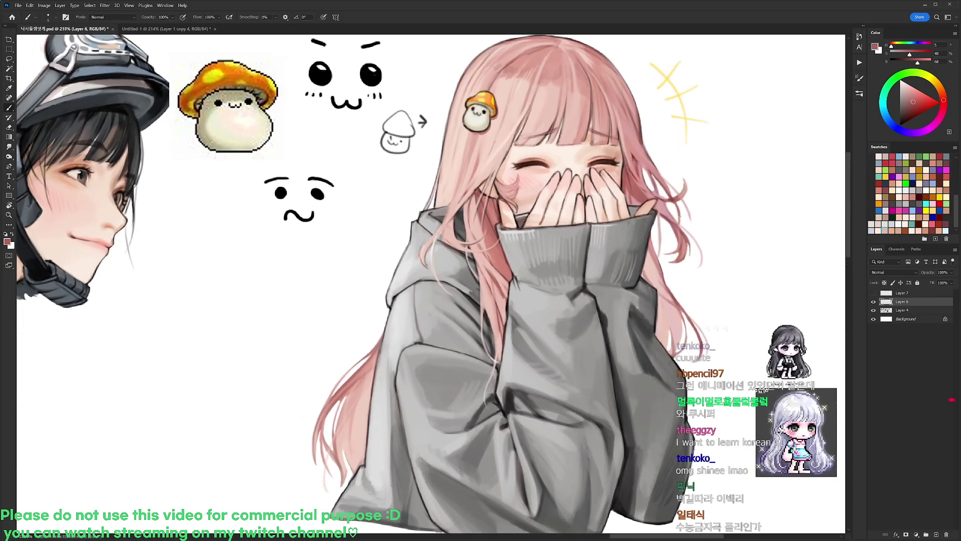
- Paint over the ear area beside the cheek curl with sampled light pink using a 20 px brush, and draw a small black earring
{"action": "key", "text": "d"}
{"action": "scroll", "coordinate": [570, 145], "scroll_direction": "down", "scroll_amount": 6}
{"action": "scroll", "coordinate": [551, 170], "scroll_direction": "up", "scroll_amount": 6}
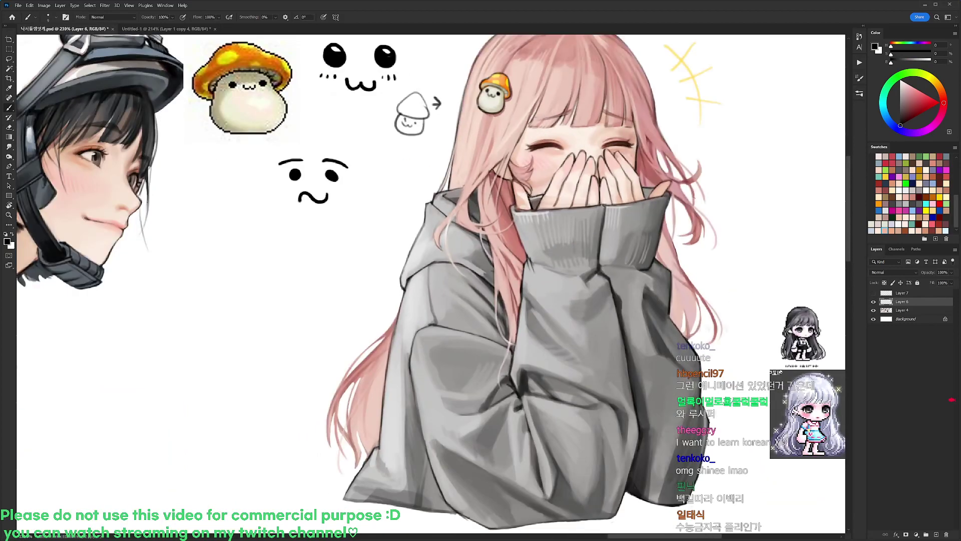
{"action": "left_click", "coordinate": [511, 173], "text": "alt"}
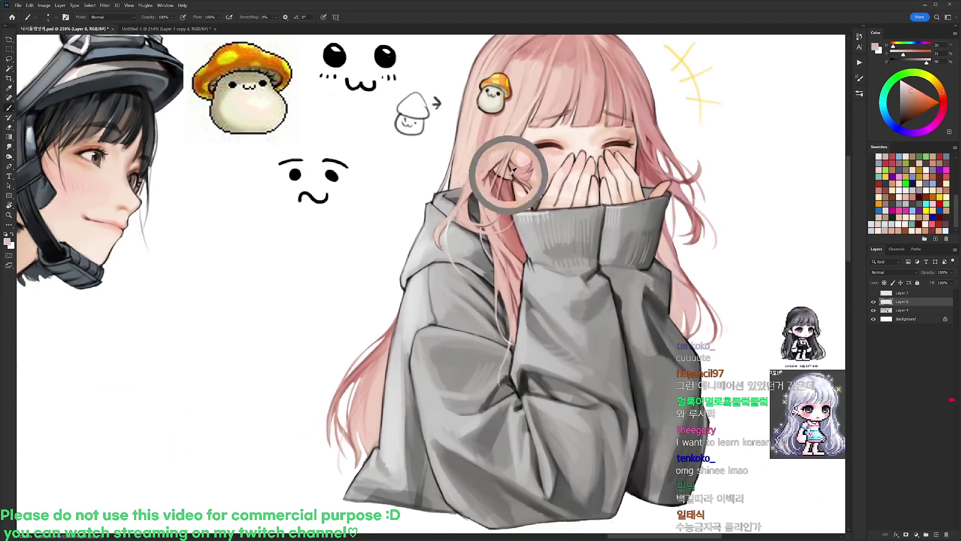
{"action": "right_click", "coordinate": [607, 210]}
{"action": "left_click", "coordinate": [605, 208]}
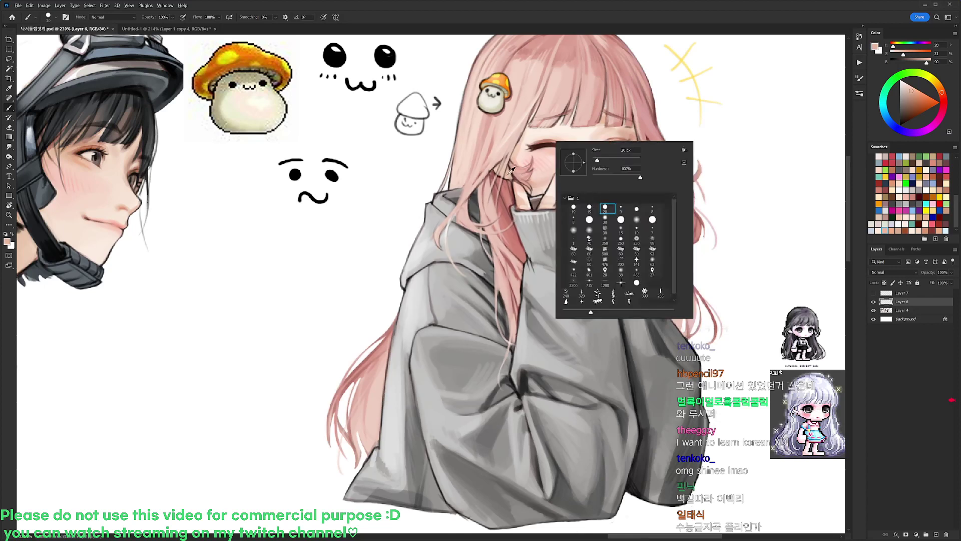
{"action": "left_click", "coordinate": [512, 171]}
{"action": "key", "text": "d"}
{"action": "left_click_drag", "start_coordinate": [509, 175], "coordinate": [509, 184]}
- Add small white and grey highlights to the black earring with a finer brush tip
{"action": "right_click", "coordinate": [554, 143]}
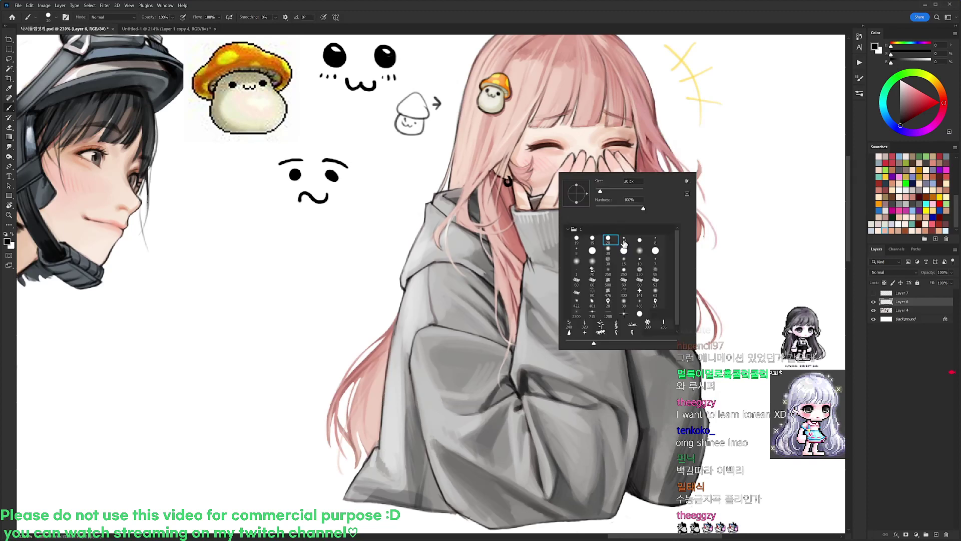
{"action": "left_click", "coordinate": [621, 241]}
{"action": "left_click", "coordinate": [722, 138], "text": "alt"}
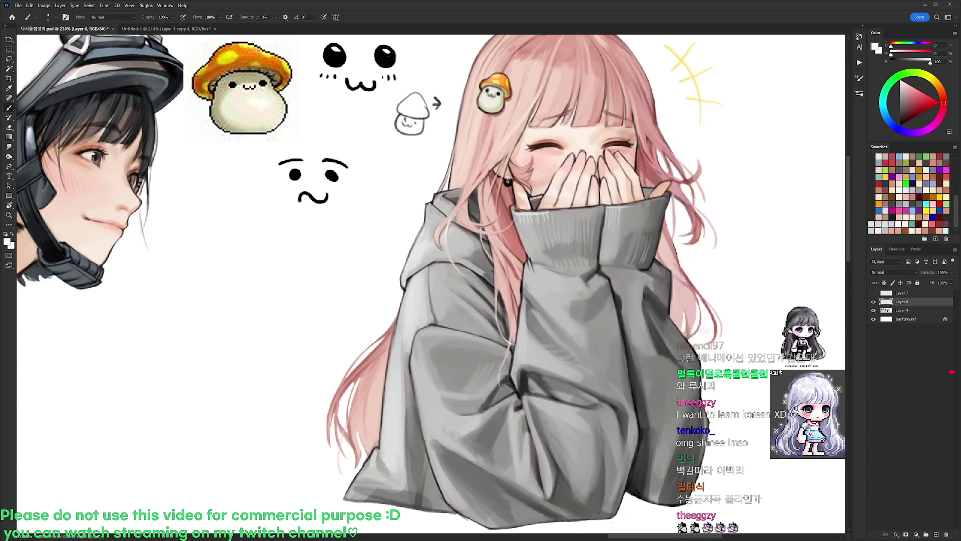
{"action": "key", "text": "x"}
{"action": "key", "text": "x"}
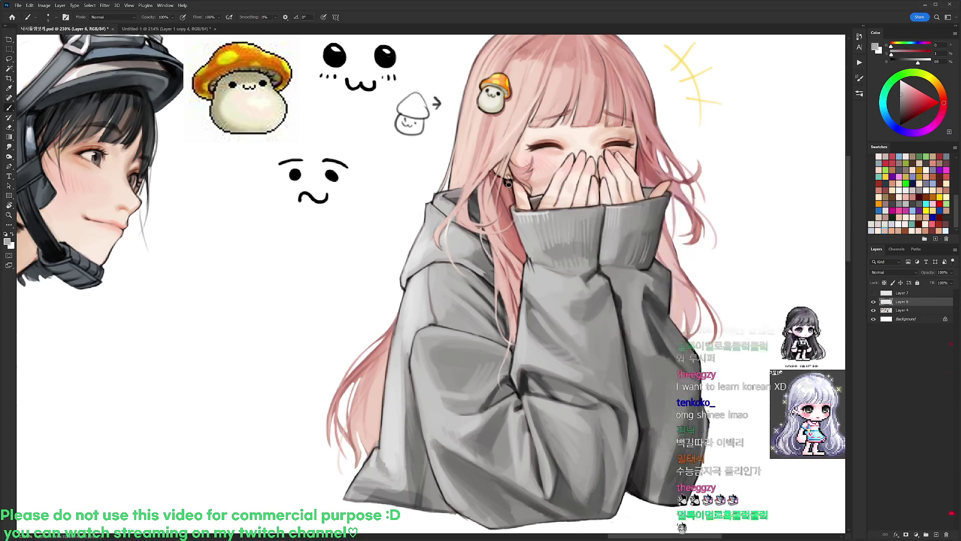
{"action": "left_click_drag", "start_coordinate": [505, 180], "coordinate": [509, 182]}
{"action": "key", "text": "x"}
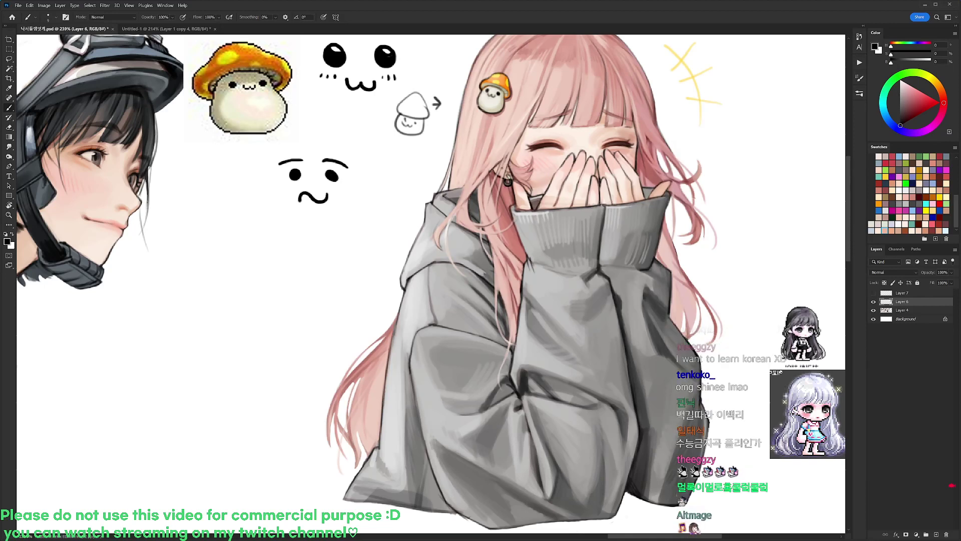
- Refine the hair and ear around the earring with pinks sampled from the nearby strands and black
{"action": "left_click", "coordinate": [512, 167], "text": "alt"}
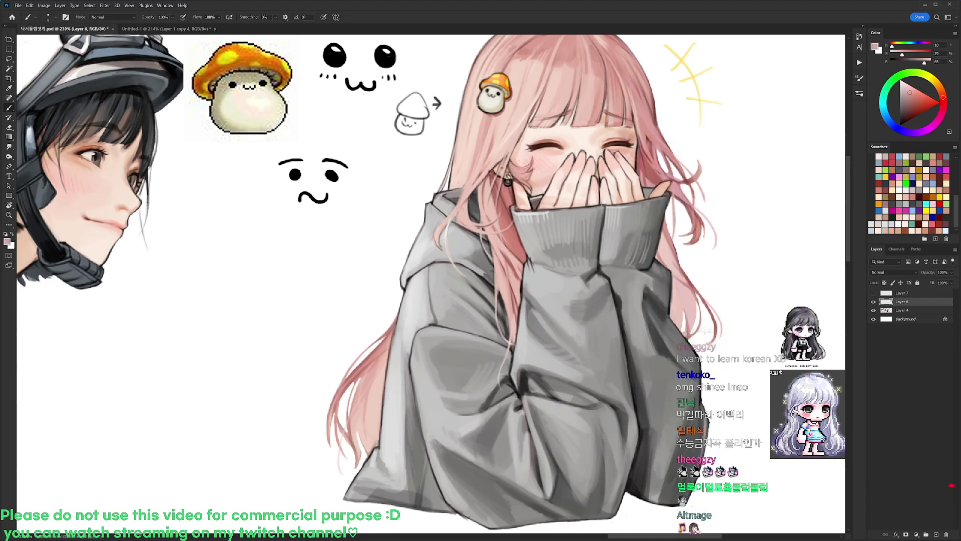
{"action": "left_click", "coordinate": [515, 167], "text": "alt"}
{"action": "left_click", "coordinate": [516, 149], "text": "alt"}
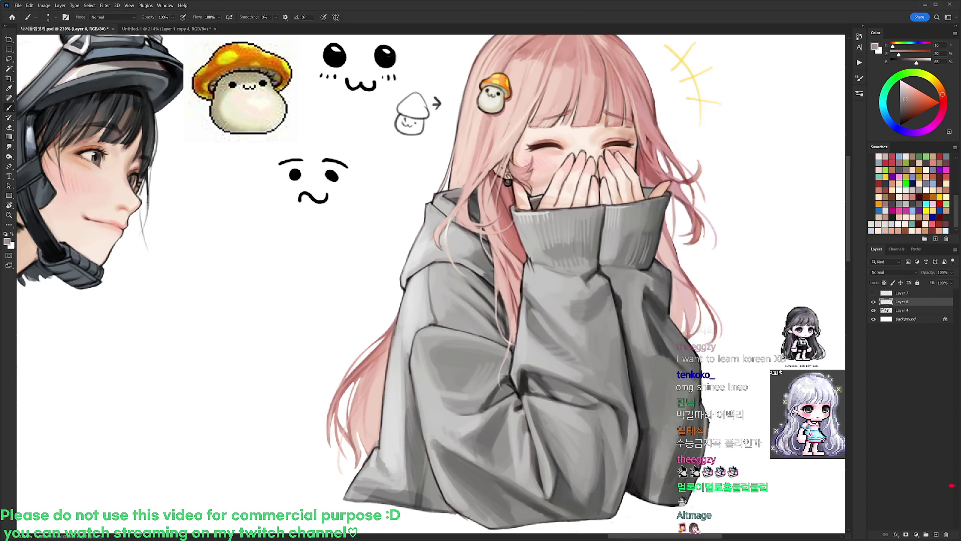
{"action": "key", "text": "d"}
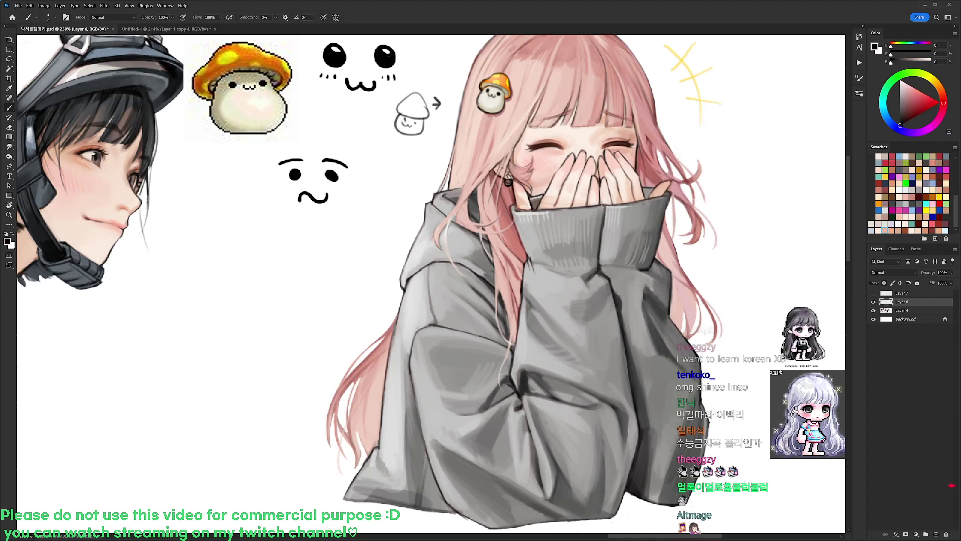
{"action": "left_click", "coordinate": [522, 127], "text": "alt"}
{"action": "key", "text": "d"}
- Retouch the fingers and the hair beside the face with black and colours sampled from the hair and hands
{"action": "scroll", "coordinate": [721, 285], "scroll_direction": "down", "scroll_amount": 1}
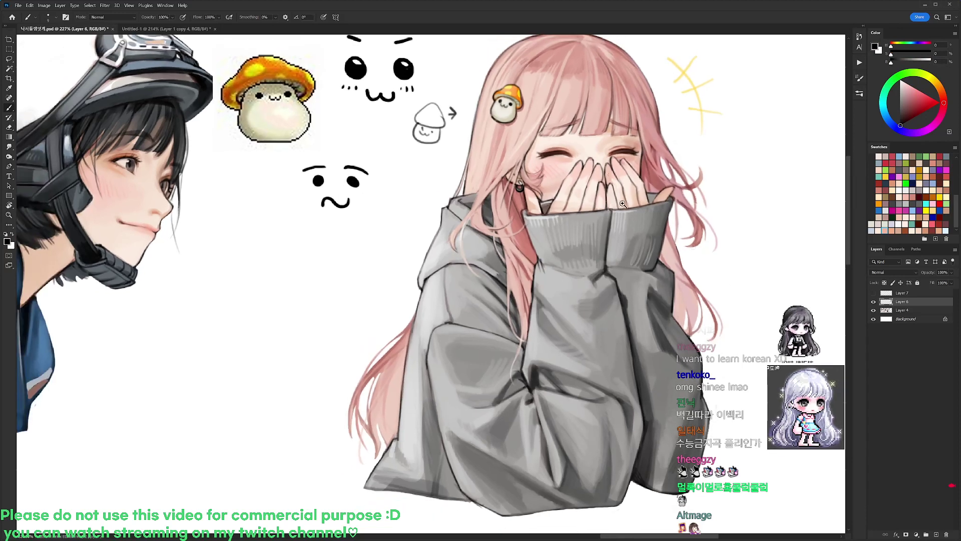
{"action": "scroll", "coordinate": [615, 173], "scroll_direction": "up", "scroll_amount": 2}
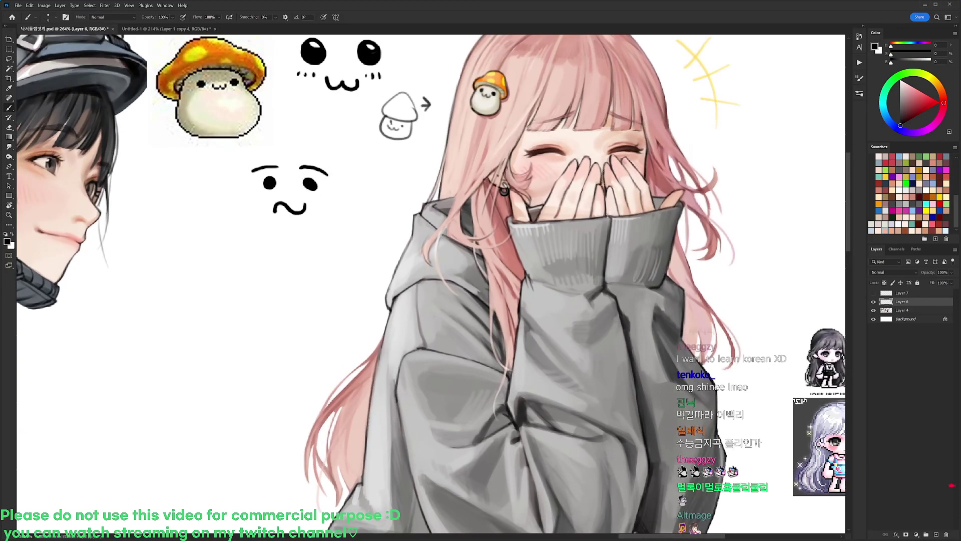
{"action": "left_click", "coordinate": [656, 162], "text": "alt"}
{"action": "key", "text": "d"}
{"action": "left_click", "coordinate": [602, 192], "text": "alt"}
{"action": "left_click", "coordinate": [544, 199], "text": "alt"}
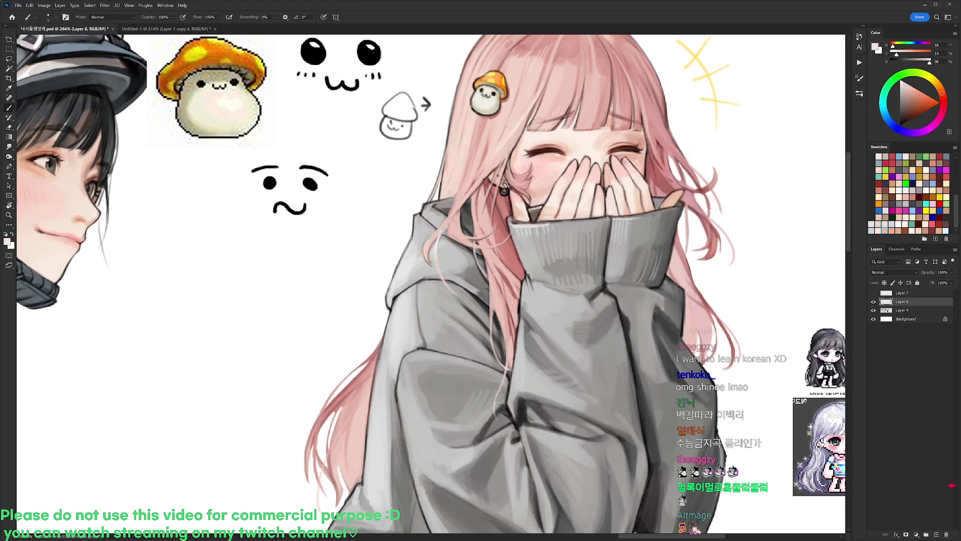
- Refine the hand below the cheek with sampled skin tones and black, switch to a 19 px brush, and sample dark brown from the closed eye
{"action": "right_click", "coordinate": [584, 161]}
{"action": "left_click", "coordinate": [624, 233]}
{"action": "left_click", "coordinate": [544, 188], "text": "alt"}
{"action": "left_click", "coordinate": [542, 184], "text": "alt"}
{"action": "key", "text": "d"}
{"action": "right_click", "coordinate": [586, 178]}
{"action": "left_click", "coordinate": [620, 245]}
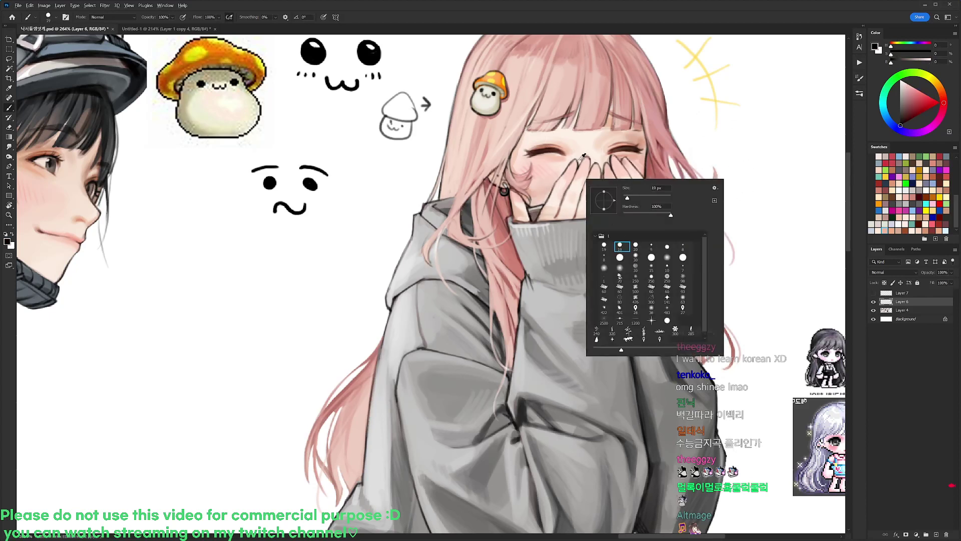
{"action": "left_click", "coordinate": [555, 151], "text": "alt"}
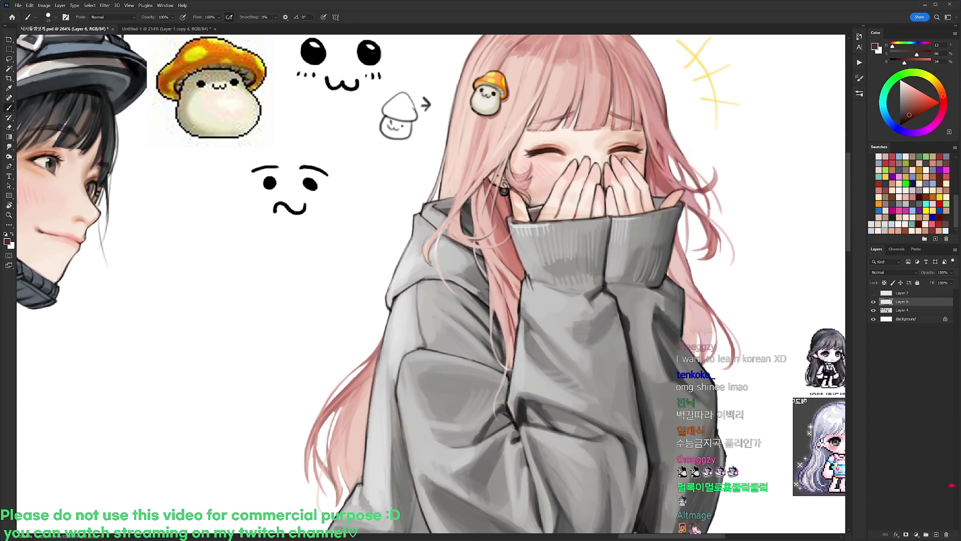
- Flip the pink-haired girl's layer, Layer 6, horizontally
{"action": "scroll", "coordinate": [666, 150], "scroll_direction": "down", "scroll_amount": 5}
{"action": "key", "text": "ctrl+t"}
{"action": "right_click", "coordinate": [674, 201]}
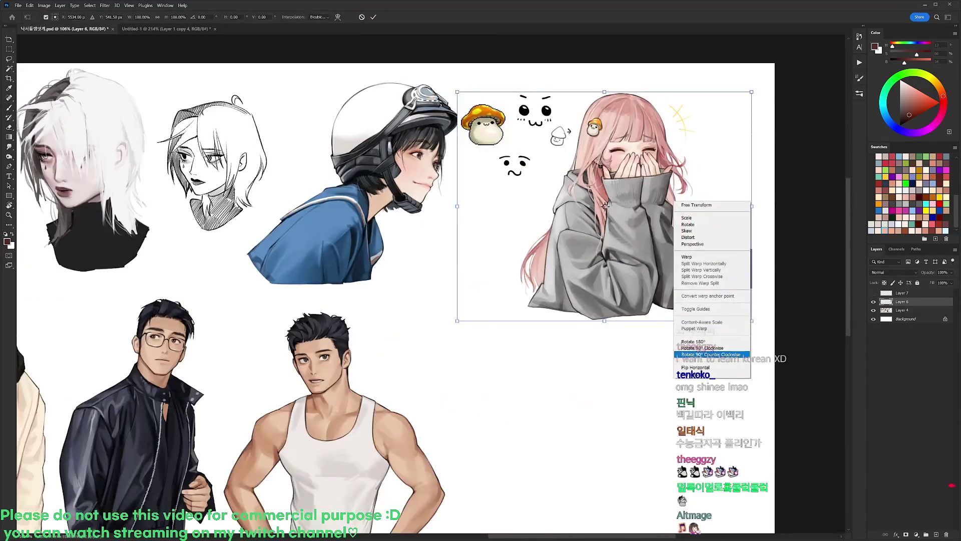
{"action": "left_click", "coordinate": [695, 368]}
{"action": "key", "text": "Return"}
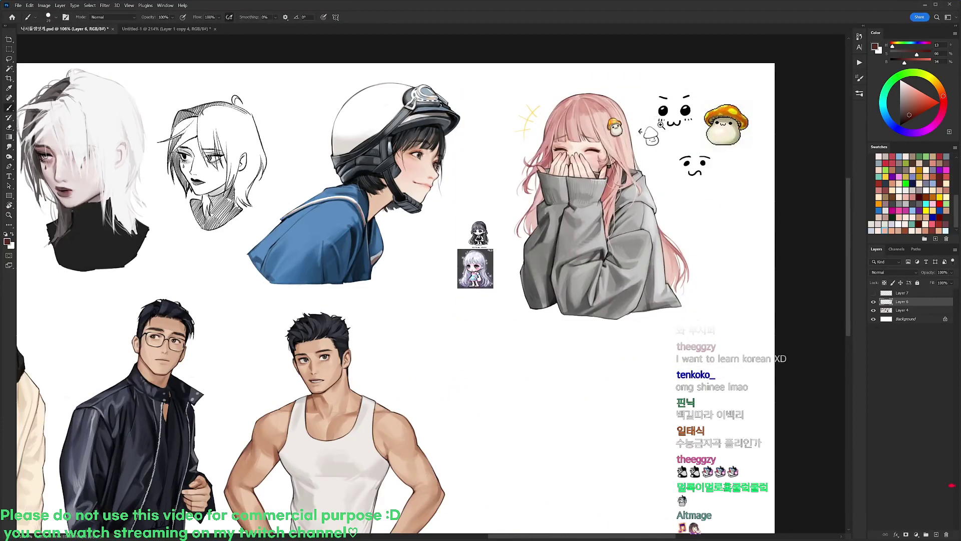
- Delete the mushroom references and the small face sketches beside the girl's head
{"action": "scroll", "coordinate": [661, 124], "scroll_direction": "up", "scroll_amount": 2}
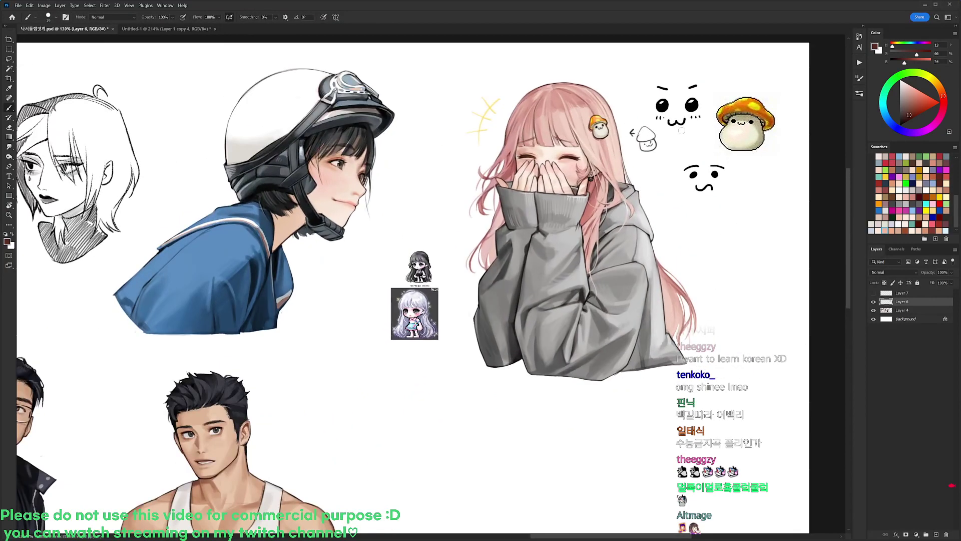
{"action": "key", "text": "l"}
{"action": "mouse_move", "coordinate": [646, 165]}
{"action": "left_mouse_down"}
{"action": "mouse_move", "coordinate": [627, 128]}
{"action": "mouse_move", "coordinate": [644, 161]}
{"action": "left_mouse_up"}
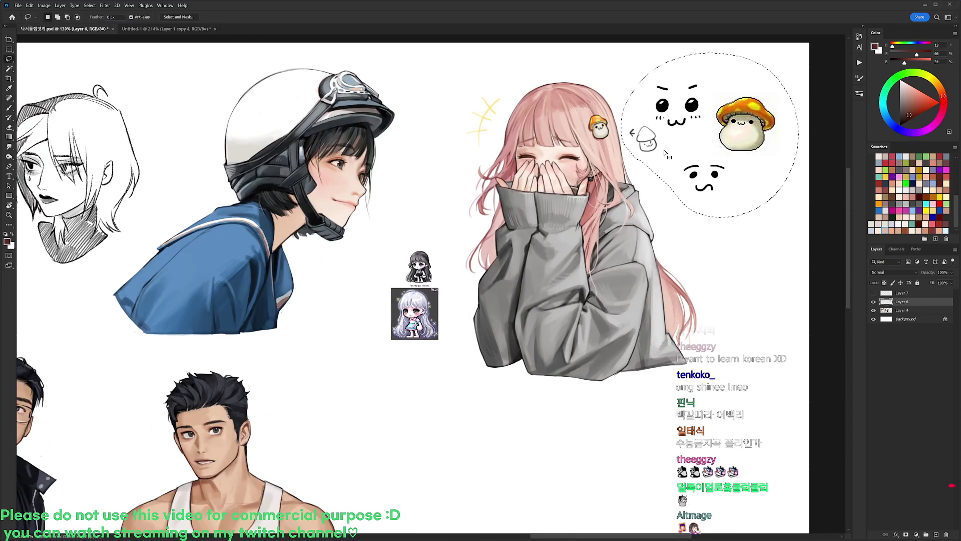
{"action": "key", "text": "Delete"}
{"action": "key", "text": "ctrl+d"}
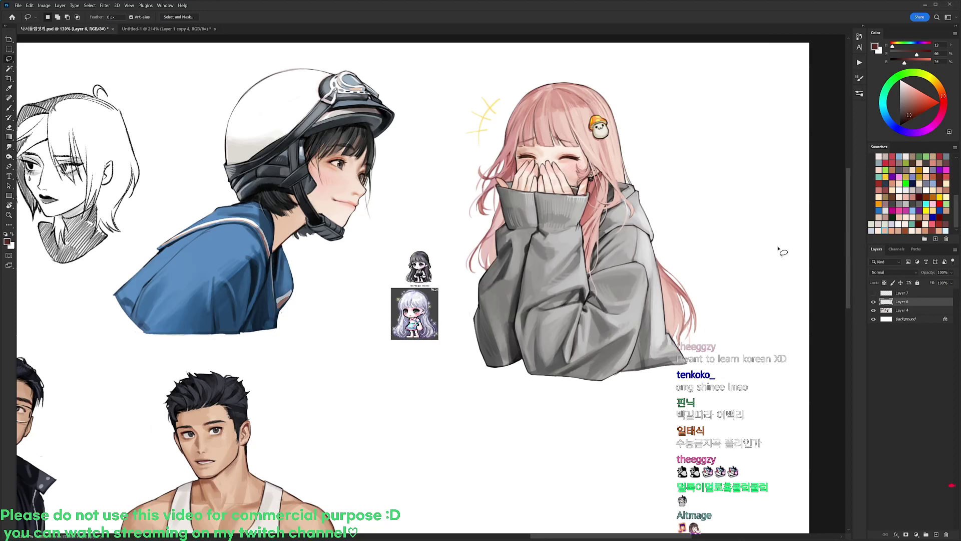
- Clean up the lower edge of the hoodie sleeve by erasing stray paint and touching up the outline with black
{"action": "key", "text": "e"}
{"action": "left_click_drag", "start_coordinate": [478, 342], "coordinate": [488, 365]}
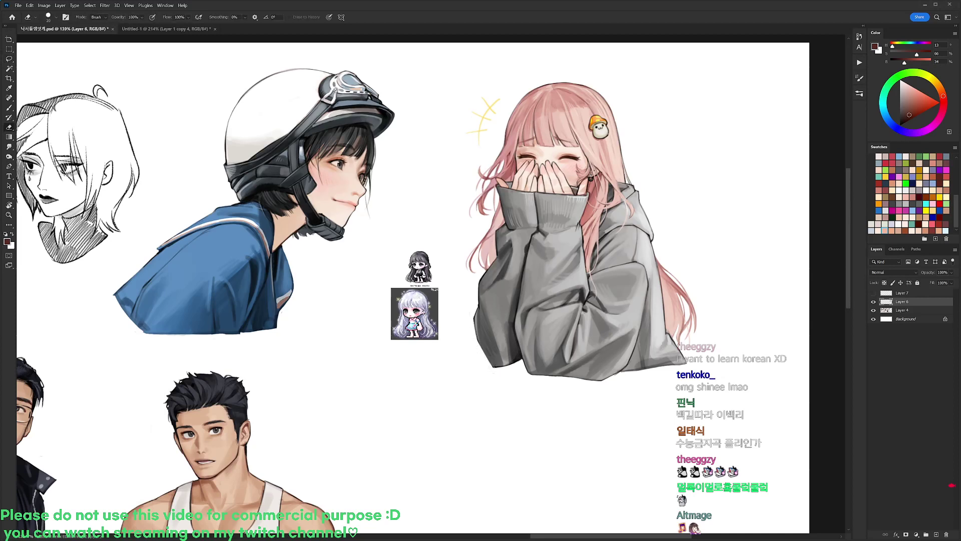
{"action": "key", "text": "d"}
{"action": "key", "text": "b"}
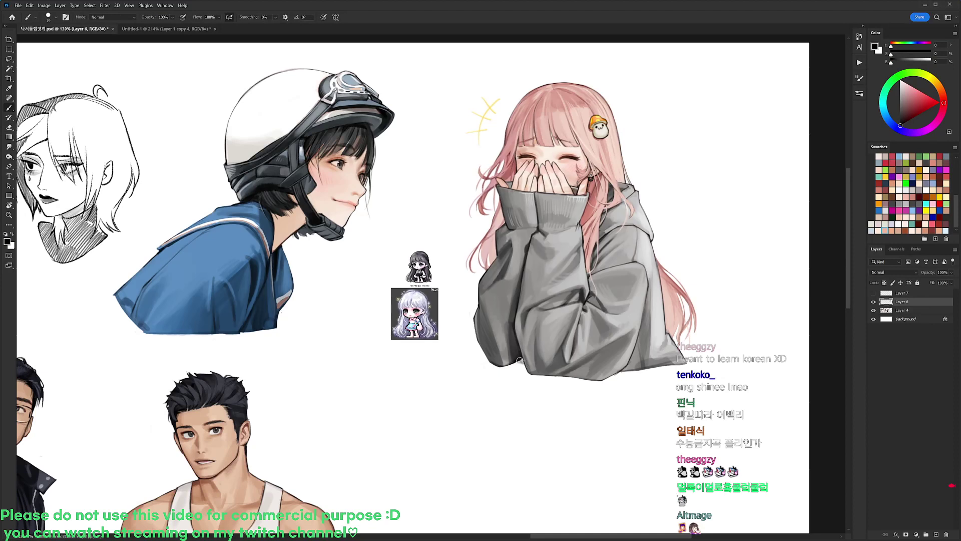
{"action": "key", "text": "e"}
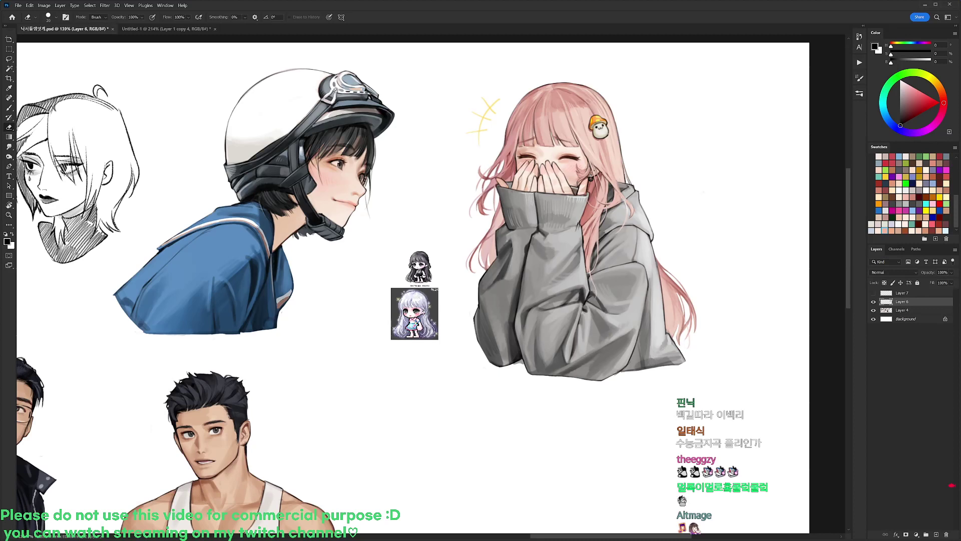
- Create a new layer above Layer 4 and paint sampled light pink hair along the back edge of the hoodie
{"action": "scroll", "coordinate": [701, 202], "scroll_direction": "up", "scroll_amount": 1}
{"action": "left_click", "coordinate": [901, 310]}
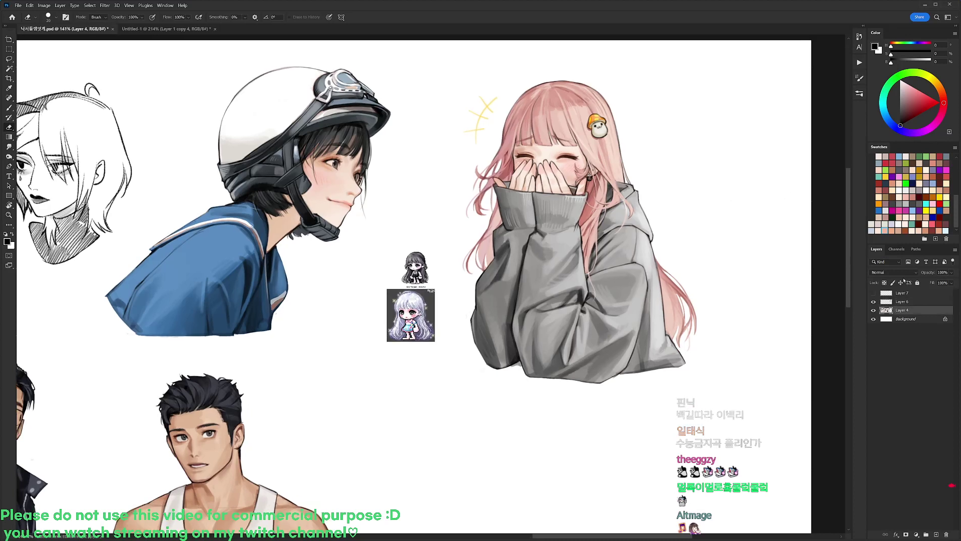
{"action": "key", "text": "ctrl+shift+alt+n"}
{"action": "key", "text": "b"}
{"action": "right_click", "coordinate": [655, 207]}
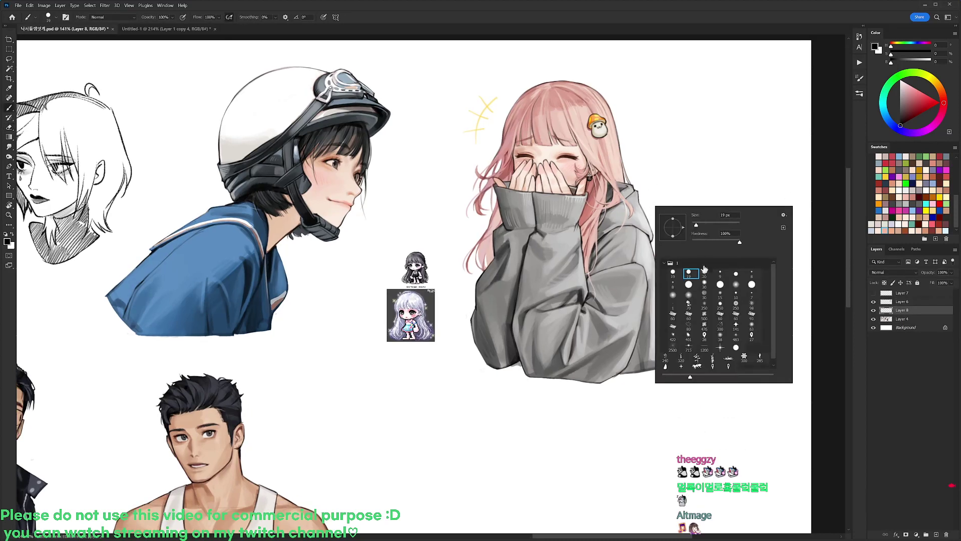
{"action": "left_click", "coordinate": [704, 270]}
{"action": "left_click", "coordinate": [607, 142], "text": "alt"}
{"action": "left_click_drag", "start_coordinate": [654, 232], "coordinate": [665, 270]}
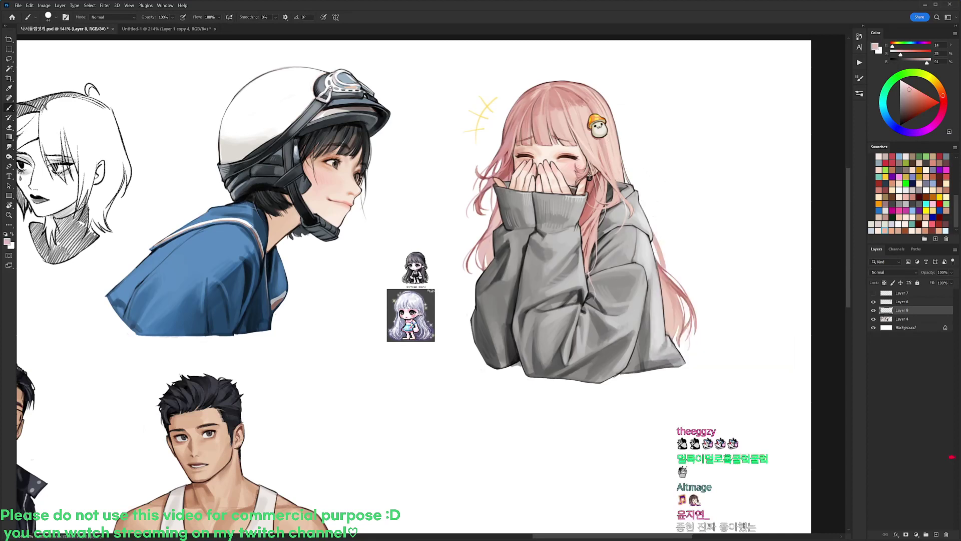
- Refine the new hair behind the hoodie with erasing and deeper pink strands, and merge Layer 6 into the new layer
{"action": "key", "text": "e"}
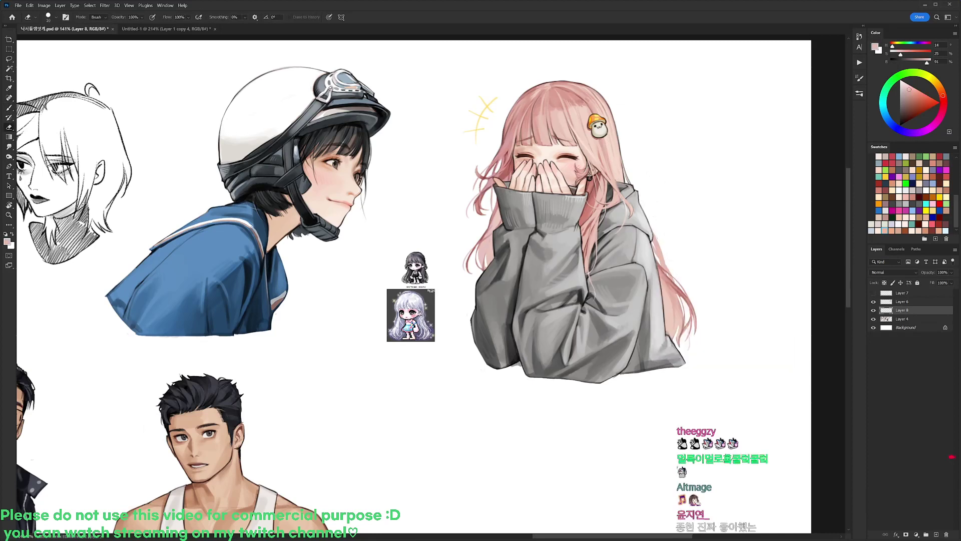
{"action": "key", "text": "b"}
{"action": "right_click", "coordinate": [668, 257]}
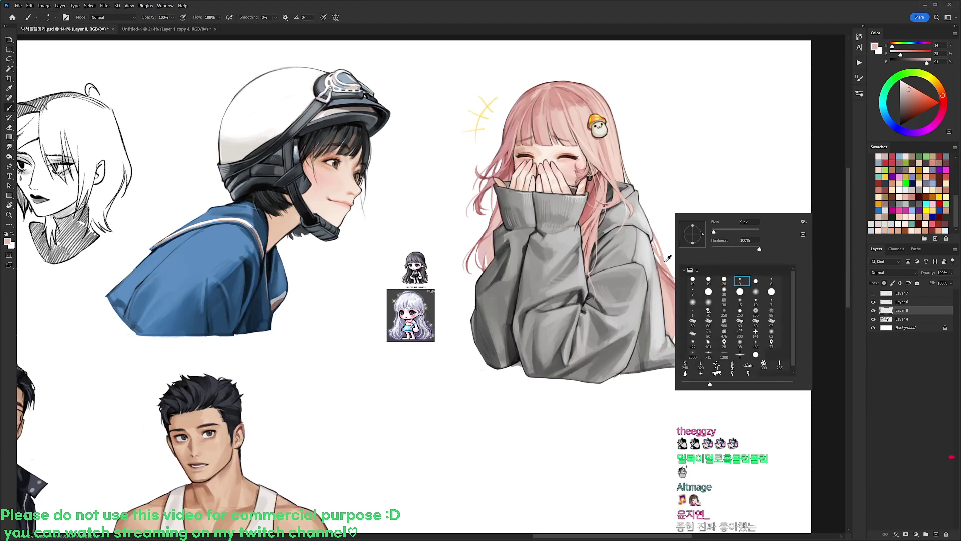
{"action": "left_click", "coordinate": [664, 262], "text": "alt"}
{"action": "left_click", "coordinate": [664, 266], "text": "alt"}
{"action": "left_click_drag", "start_coordinate": [658, 238], "coordinate": [665, 269]}
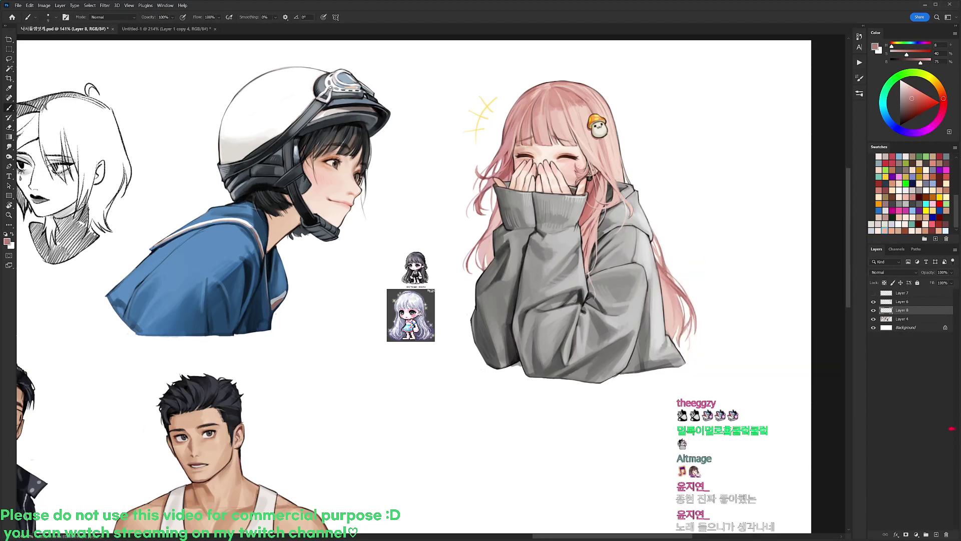
{"action": "key", "text": "e"}
{"action": "key", "text": "b"}
{"action": "left_click_drag", "start_coordinate": [663, 253], "coordinate": [673, 282]}
{"action": "left_click", "coordinate": [899, 303]}
{"action": "key", "text": "ctrl+e"}
- Touch up the hair edge above the hood with sampled light pink and erase stray marks around the head
{"action": "left_click_drag", "start_coordinate": [646, 220], "coordinate": [688, 224]}
{"action": "left_click", "coordinate": [611, 150], "text": "alt"}
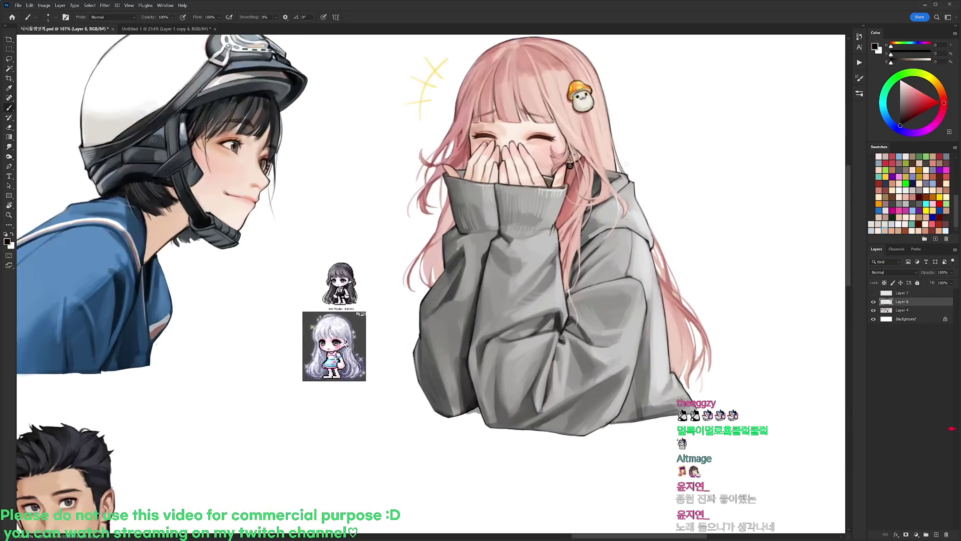
{"action": "left_click", "coordinate": [610, 153], "text": "alt"}
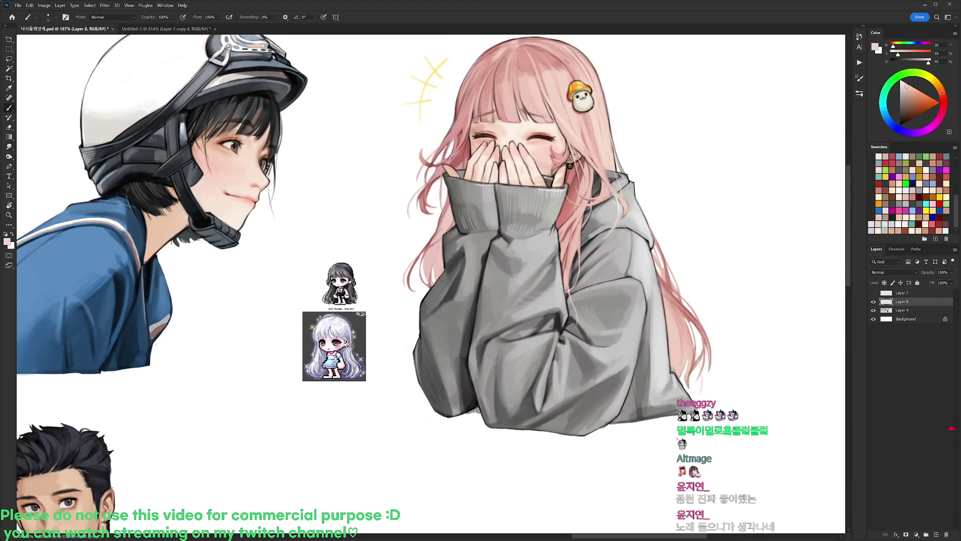
{"action": "key", "text": "e"}
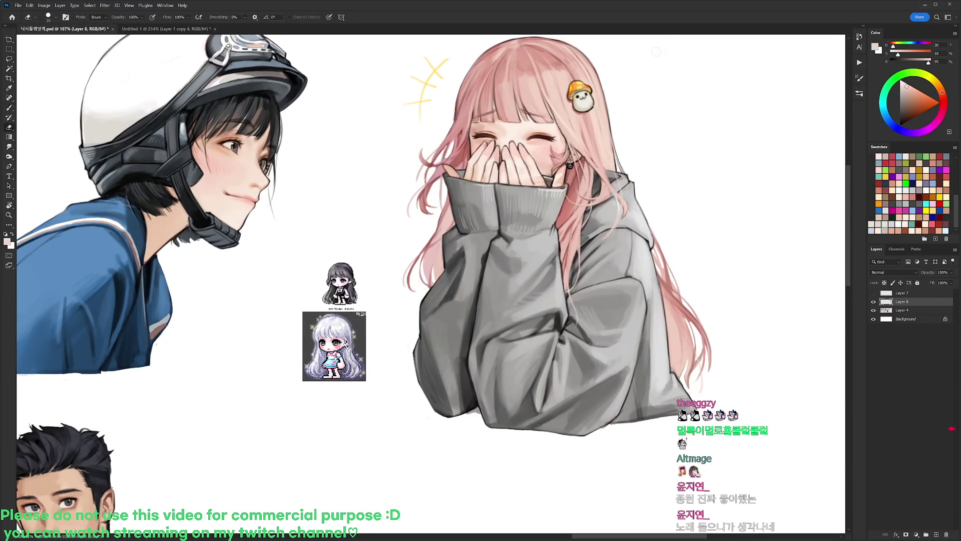
{"action": "scroll", "coordinate": [640, 80], "scroll_direction": "down", "scroll_amount": 4}
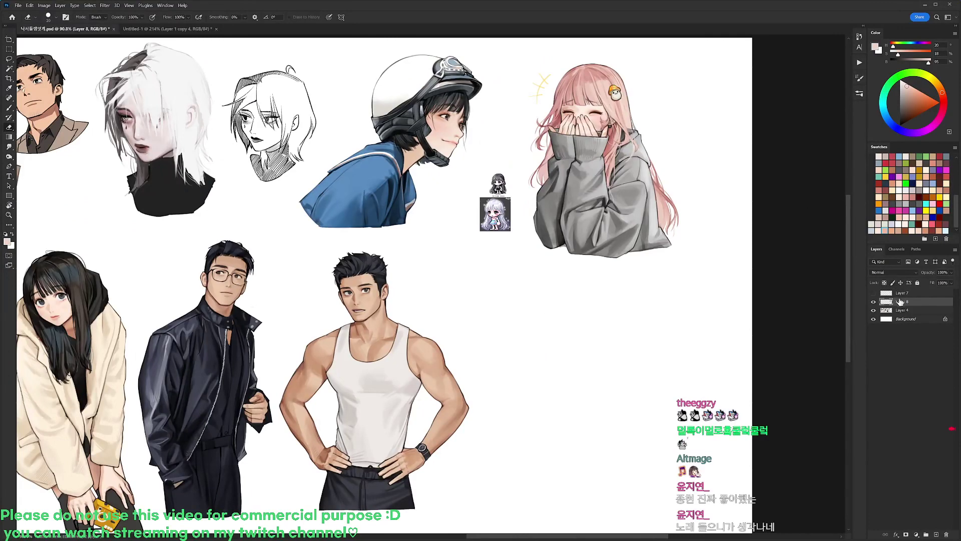
- Rotate the canvas for a close view of the covered face, and lasso the closed eye nearest the earring before deselecting it
{"action": "scroll", "coordinate": [604, 112], "scroll_direction": "up", "scroll_amount": 5}
{"action": "mouse_move", "coordinate": [605, 113]}
{"action": "left_mouse_down"}
{"action": "mouse_move", "coordinate": [599, 182]}
{"action": "mouse_move", "coordinate": [520, 100]}
{"action": "mouse_move", "coordinate": [478, 98]}
{"action": "left_mouse_up"}
{"action": "key", "text": "r"}
{"action": "scroll", "coordinate": [470, 99], "scroll_direction": "up", "scroll_amount": 2}
{"action": "key", "text": "b"}
{"action": "key", "text": "d"}
{"action": "right_click", "coordinate": [483, 112]}
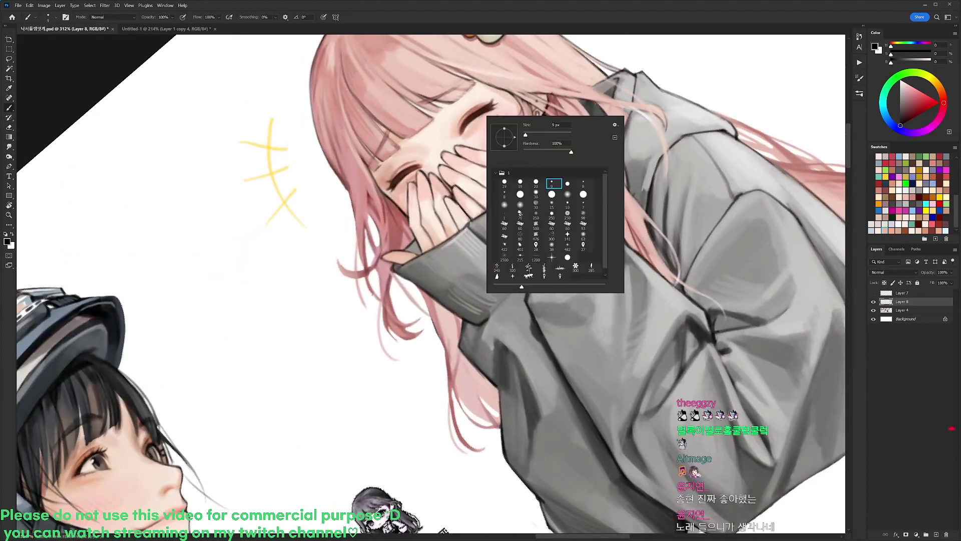
{"action": "key", "text": "Escape"}
{"action": "key", "text": "l"}
{"action": "mouse_move", "coordinate": [465, 134]}
{"action": "left_mouse_down"}
{"action": "mouse_move", "coordinate": [501, 106]}
{"action": "mouse_move", "coordinate": [464, 111]}
{"action": "mouse_move", "coordinate": [455, 136]}
{"action": "mouse_move", "coordinate": [480, 107]}
{"action": "left_mouse_up"}
{"action": "key", "text": "ctrl+d"}
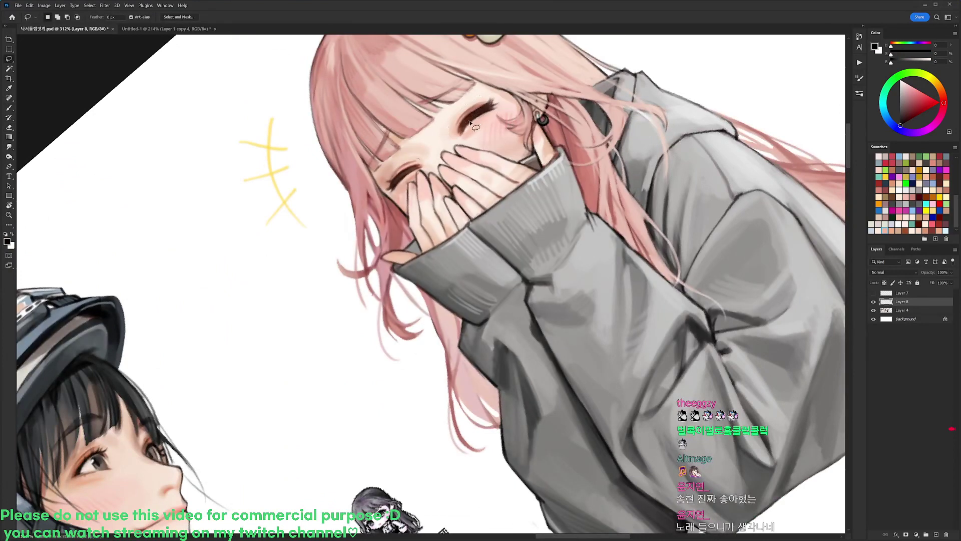
- Lasso the closed eye farther from the earring and nudge it slightly, then deselect and return the canvas to upright
{"action": "mouse_move", "coordinate": [423, 166]}
{"action": "left_mouse_down"}
{"action": "mouse_move", "coordinate": [396, 193]}
{"action": "mouse_move", "coordinate": [414, 157]}
{"action": "mouse_move", "coordinate": [421, 163]}
{"action": "left_mouse_up"}
{"action": "left_click_drag", "start_coordinate": [409, 172], "coordinate": [412, 166]}
{"action": "key", "text": "ctrl+d"}
{"action": "key", "text": "r"}
{"action": "mouse_move", "coordinate": [587, 93]}
{"action": "left_mouse_down"}
{"action": "mouse_move", "coordinate": [635, 147]}
{"action": "mouse_move", "coordinate": [668, 219]}
{"action": "mouse_move", "coordinate": [626, 230]}
{"action": "left_mouse_up"}
{"action": "left_click_drag", "start_coordinate": [633, 232], "coordinate": [697, 236]}
{"action": "left_click_drag", "start_coordinate": [807, 291], "coordinate": [656, 276]}
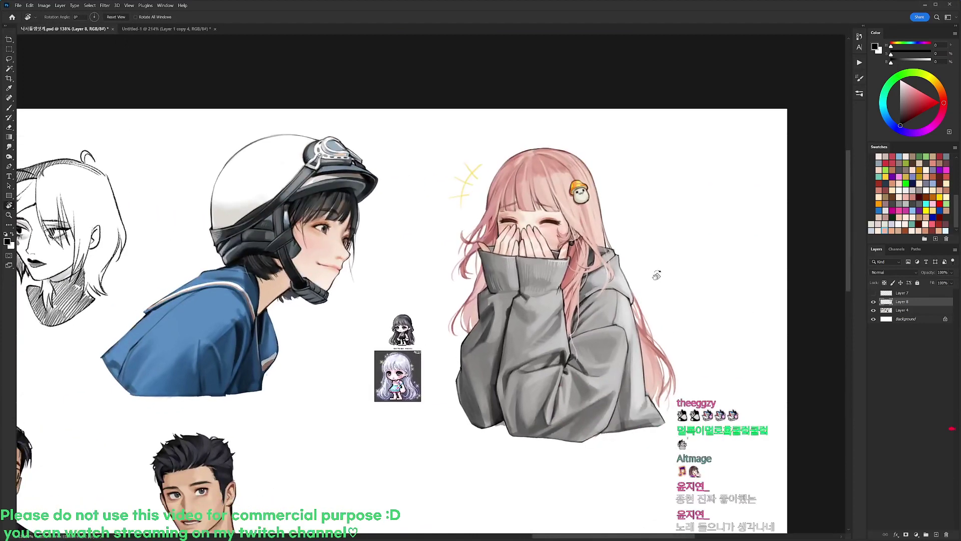
- Toggle Layer 7's visibility repeatedly to compare the pink-haired girl with and without it
{"action": "left_click", "coordinate": [873, 293]}
{"action": "left_click", "coordinate": [873, 293]}
{"action": "left_click", "coordinate": [873, 293]}
{"action": "left_click", "coordinate": [874, 294]}
{"action": "left_click", "coordinate": [873, 293]}
{"action": "left_click_drag", "start_coordinate": [518, 239], "coordinate": [561, 240]}
{"action": "left_click", "coordinate": [873, 293]}
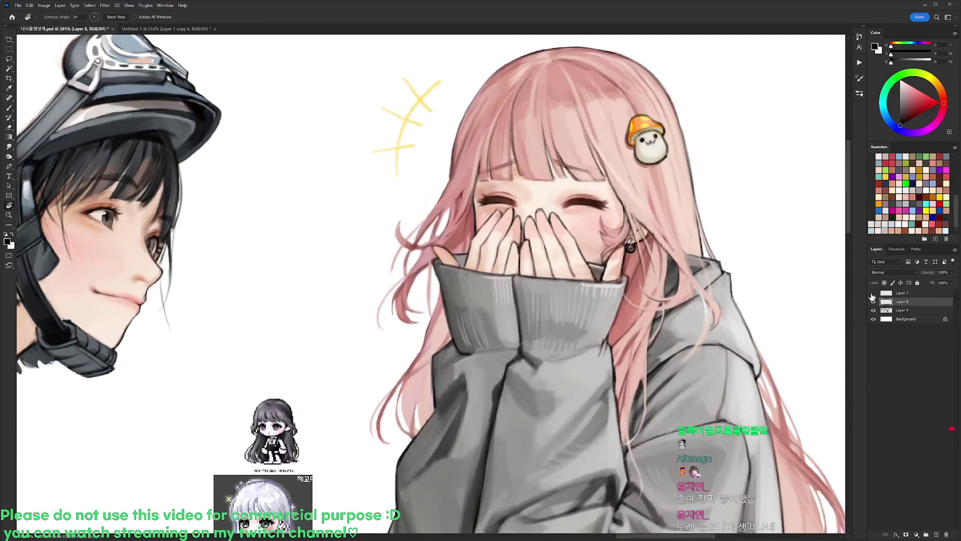
{"action": "left_click", "coordinate": [874, 294]}
{"action": "left_click", "coordinate": [874, 294]}
{"action": "key", "text": "b"}
{"action": "left_click", "coordinate": [474, 220], "text": "alt"}
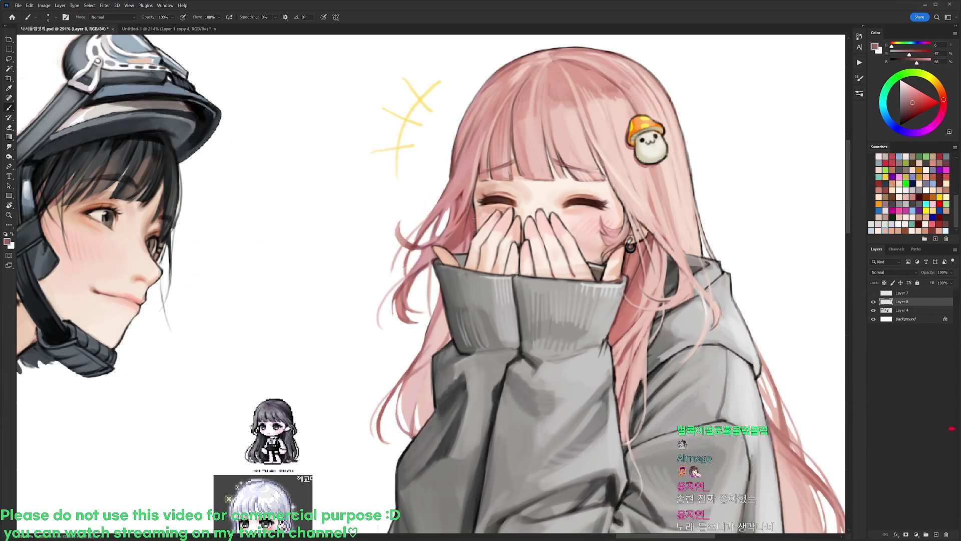
{"action": "key", "text": "d"}
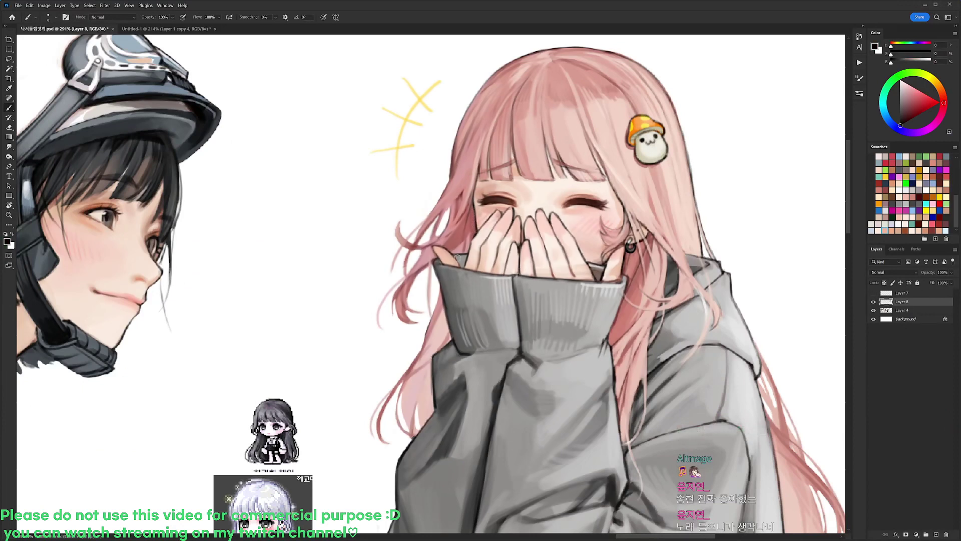
{"action": "left_click", "coordinate": [873, 293]}
{"action": "left_click", "coordinate": [874, 294]}
- Delete Layer 7 and merge Layer 8 into Layer 4
{"action": "scroll", "coordinate": [568, 170], "scroll_direction": "down", "scroll_amount": 5}
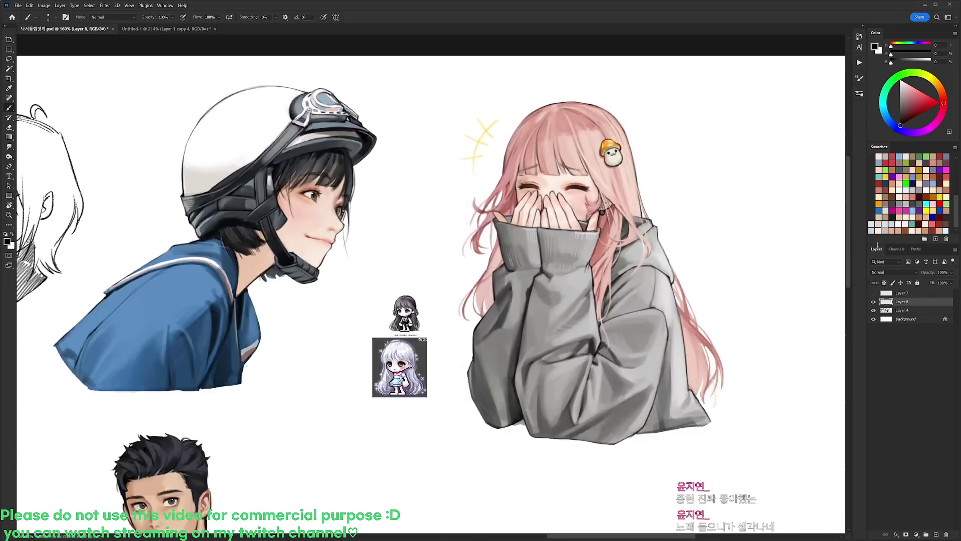
{"action": "left_click", "coordinate": [874, 293]}
{"action": "left_click", "coordinate": [873, 293]}
{"action": "left_click", "coordinate": [907, 293]}
{"action": "key", "text": "Delete"}
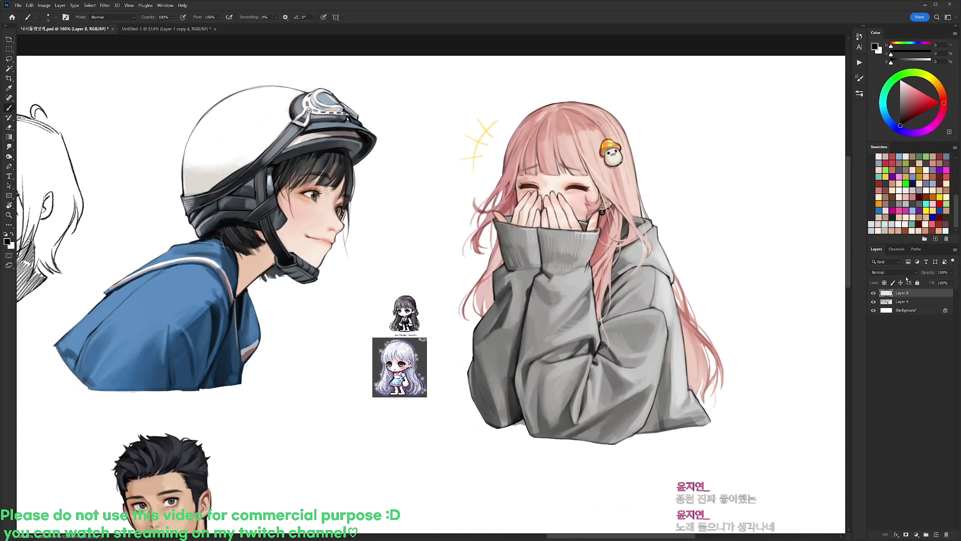
{"action": "key", "text": "Delete"}
- Lasso the whole pink-haired girl with her yellow accent marks and move her slightly toward the helmeted figure
{"action": "key", "text": "l"}
{"action": "mouse_move", "coordinate": [421, 216]}
{"action": "left_mouse_down"}
{"action": "mouse_move", "coordinate": [461, 94]}
{"action": "mouse_move", "coordinate": [751, 448]}
{"action": "mouse_move", "coordinate": [461, 416]}
{"action": "mouse_move", "coordinate": [453, 401]}
{"action": "left_mouse_up"}
{"action": "left_click_drag", "start_coordinate": [710, 359], "coordinate": [692, 336]}
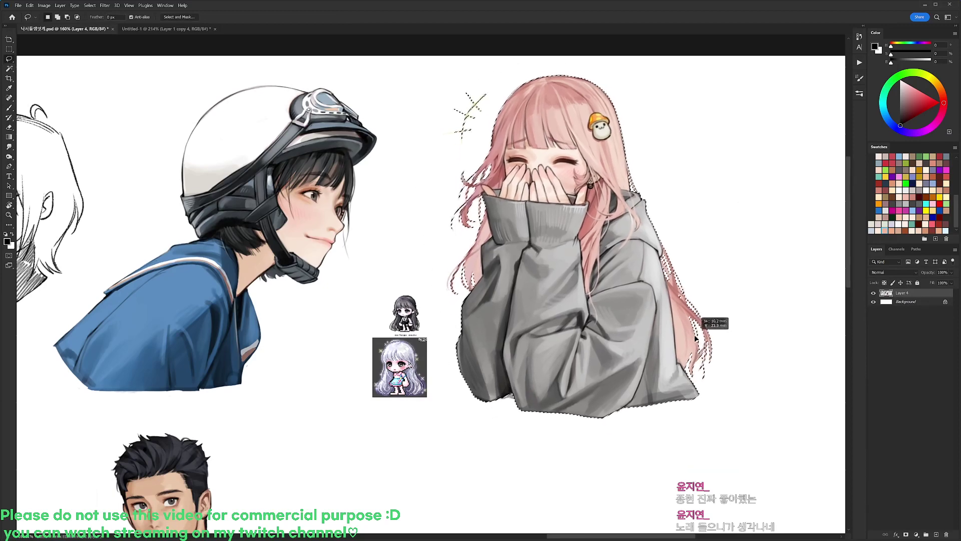
- Apply Curves to the selected girl with points at input 54, output 49 and input 156, output 155, and deselect
{"action": "key", "text": "ctrl+m"}
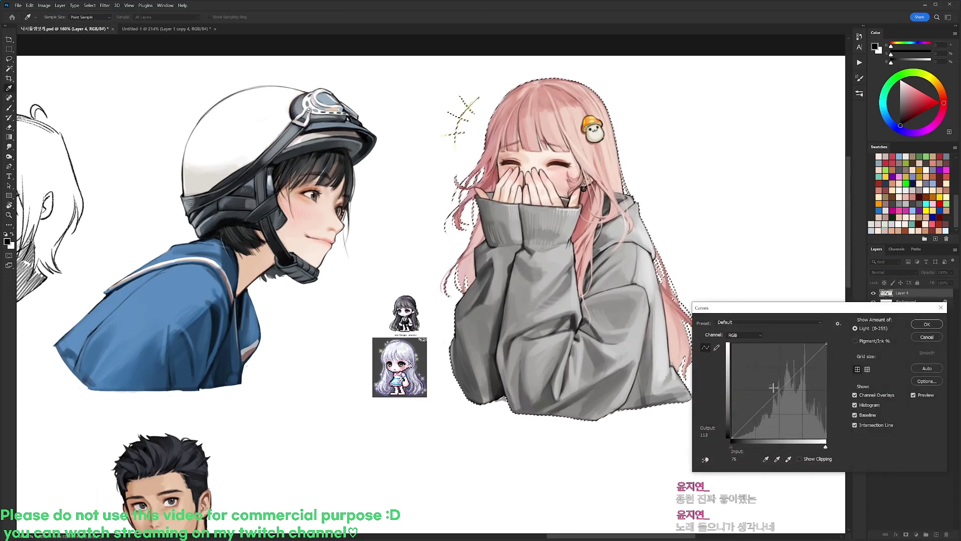
{"action": "left_click_drag", "start_coordinate": [755, 413], "coordinate": [752, 420]}
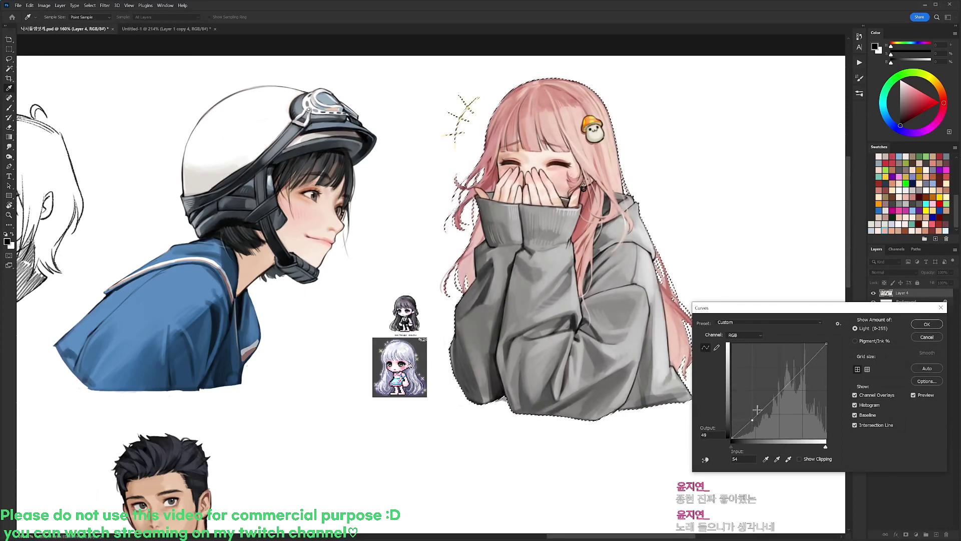
{"action": "left_click", "coordinate": [790, 380]}
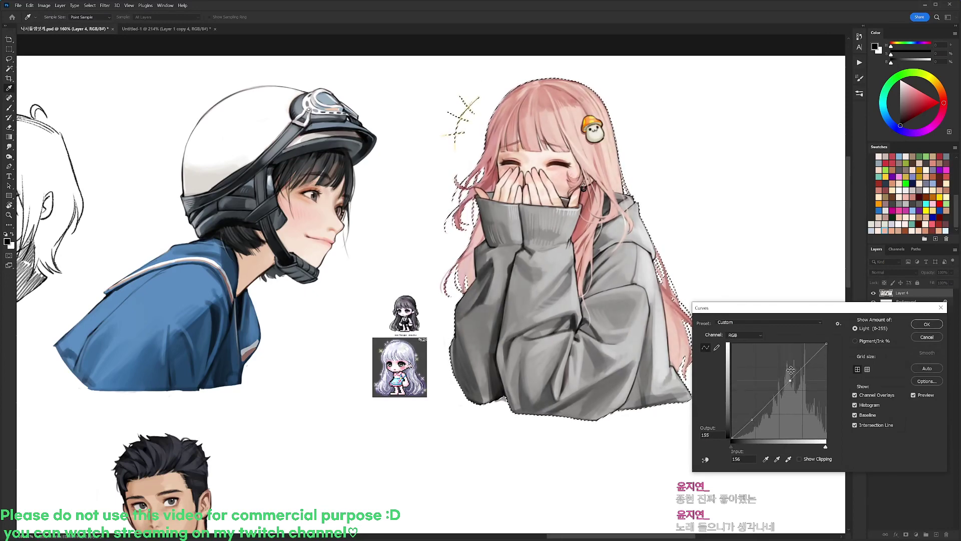
{"action": "left_click", "coordinate": [926, 324]}
{"action": "key", "text": "ctrl+d"}
- Choose another brush preset and sample the light skin tones between the girl's closed eyes
{"action": "scroll", "coordinate": [538, 150], "scroll_direction": "up", "scroll_amount": 2}
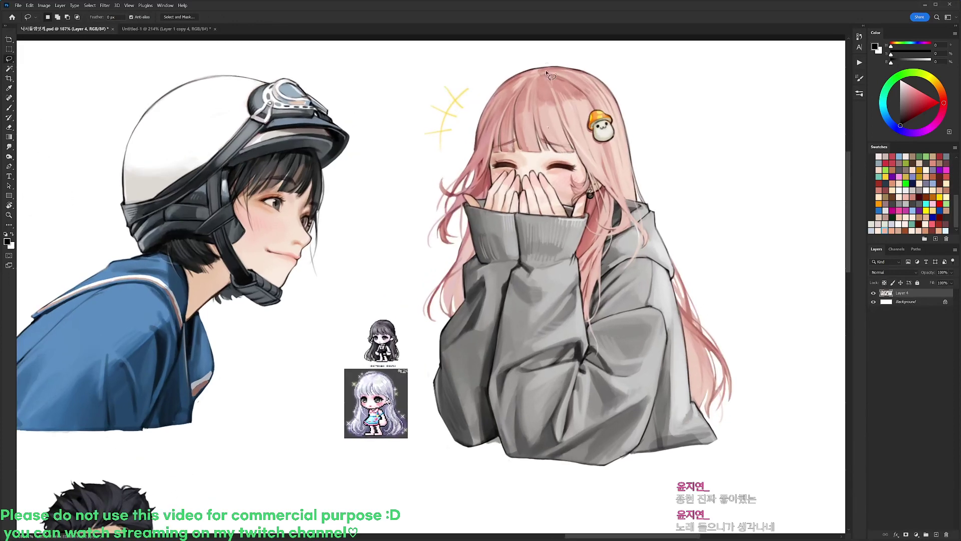
{"action": "key", "text": "b"}
{"action": "right_click", "coordinate": [566, 151]}
{"action": "left_click", "coordinate": [604, 220]}
{"action": "left_click", "coordinate": [539, 151], "text": "alt"}
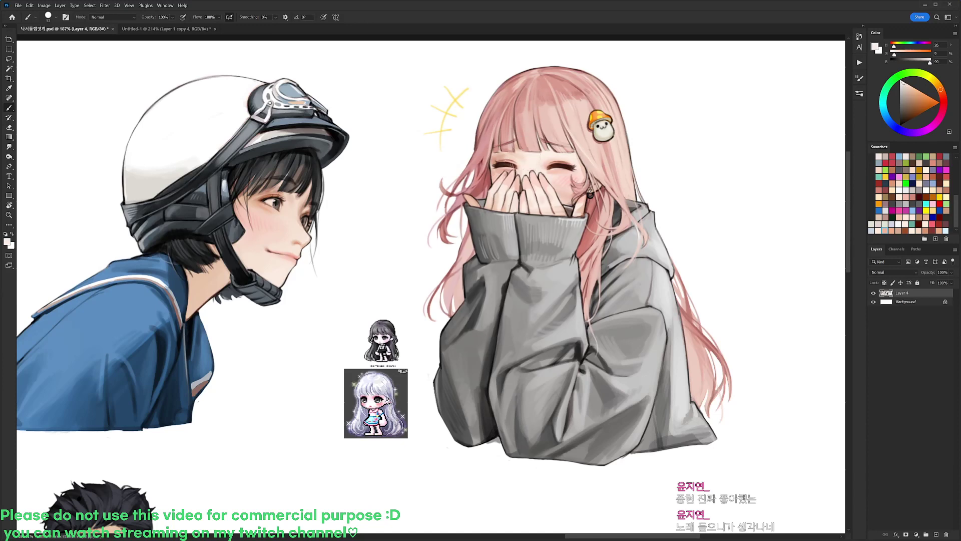
{"action": "left_click", "coordinate": [550, 157], "text": "alt"}
{"action": "left_click", "coordinate": [551, 157], "text": "alt"}
- Raise Layer 4's saturation to +8 with a Hue/Saturation adjustment
{"action": "key", "text": "ctrl+u"}
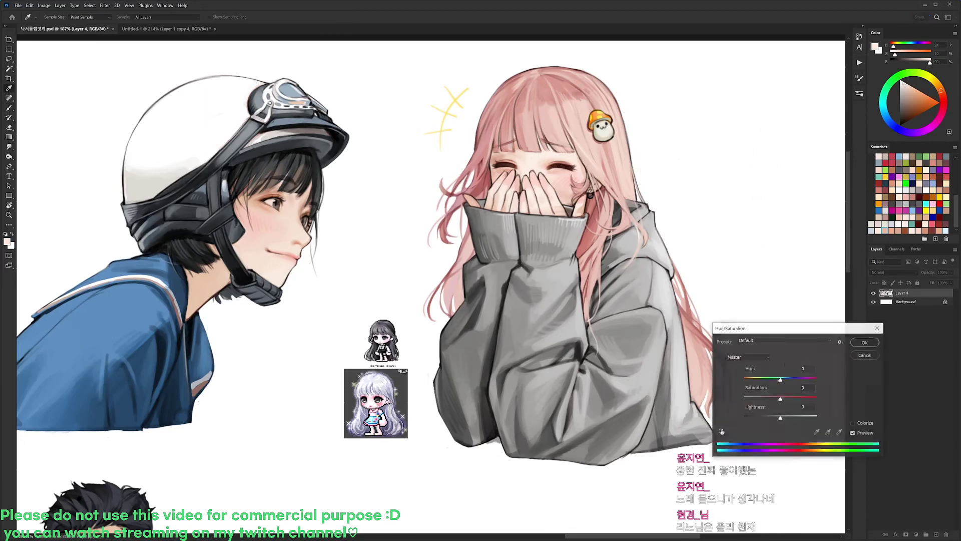
{"action": "left_click_drag", "start_coordinate": [787, 395], "coordinate": [784, 399]}
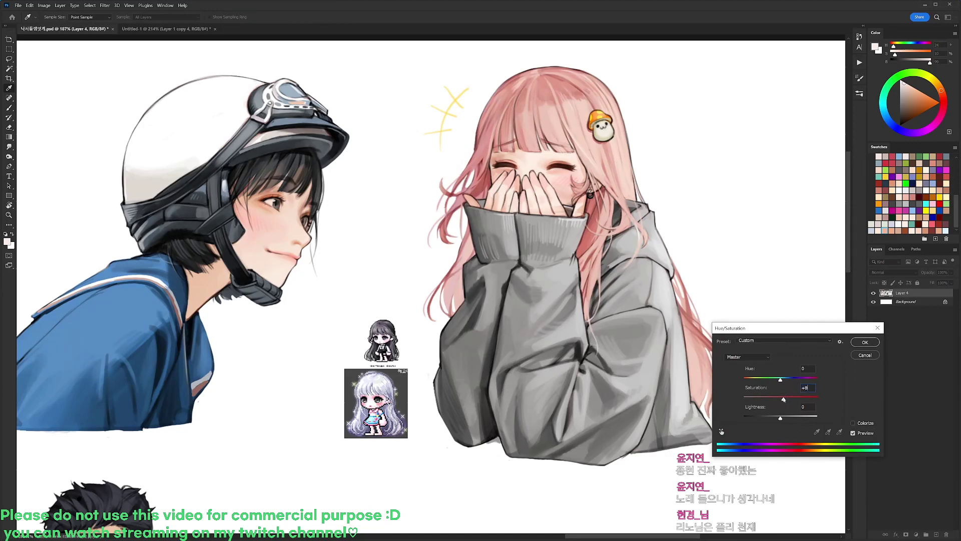
{"action": "left_click", "coordinate": [865, 342]}
{"action": "scroll", "coordinate": [759, 316], "scroll_direction": "down", "scroll_amount": 3}
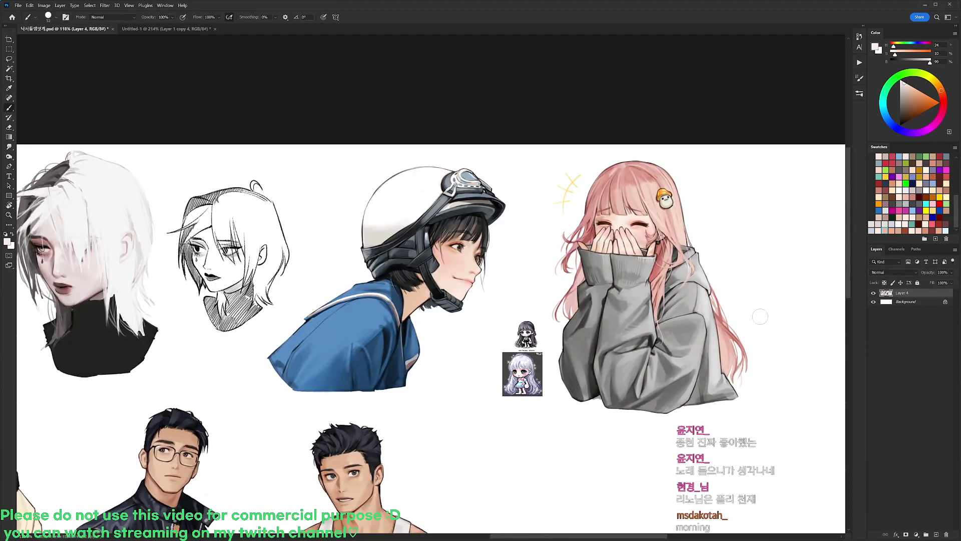
{"action": "scroll", "coordinate": [600, 203], "scroll_direction": "up", "scroll_amount": 3}
{"action": "key", "text": "e"}
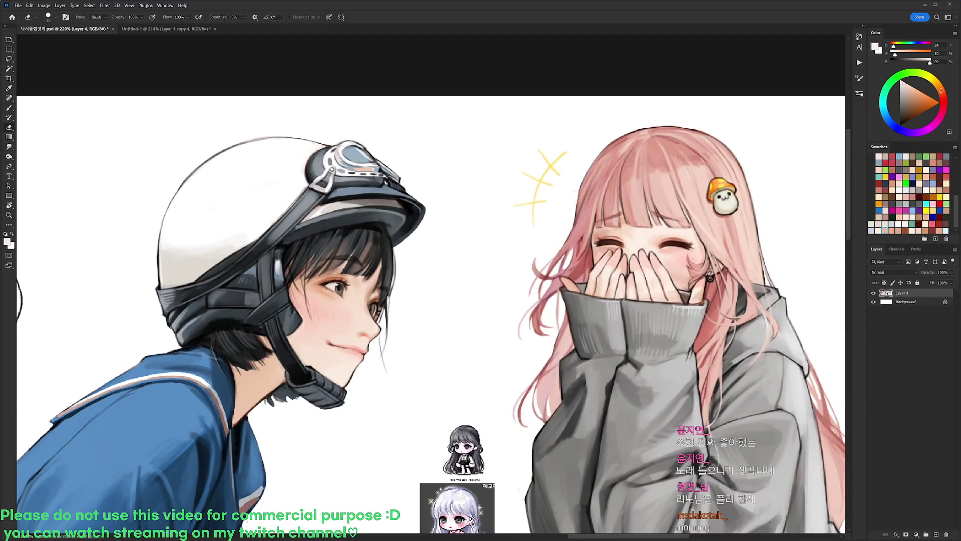
{"action": "scroll", "coordinate": [739, 215], "scroll_direction": "down", "scroll_amount": 4}
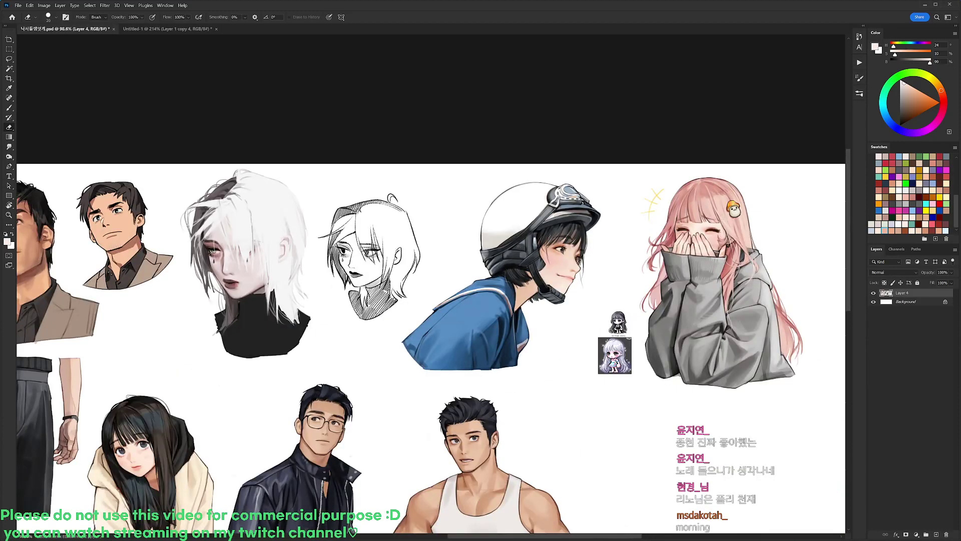
- Choose a different brush preset and paint sampled light pink down the hair strands falling over the hoodie beside the sleeve
{"action": "scroll", "coordinate": [671, 259], "scroll_direction": "up", "scroll_amount": 4}
{"action": "key", "text": "b"}
{"action": "left_click", "coordinate": [672, 258], "text": "alt"}
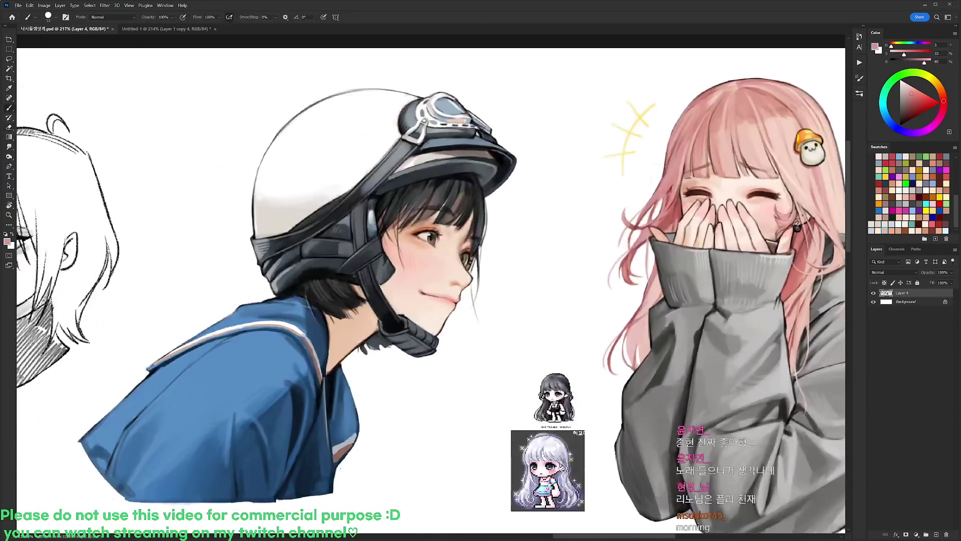
{"action": "right_click", "coordinate": [673, 257]}
{"action": "left_click", "coordinate": [734, 296]}
{"action": "key", "text": "Return"}
{"action": "left_click_drag", "start_coordinate": [716, 259], "coordinate": [567, 205]}
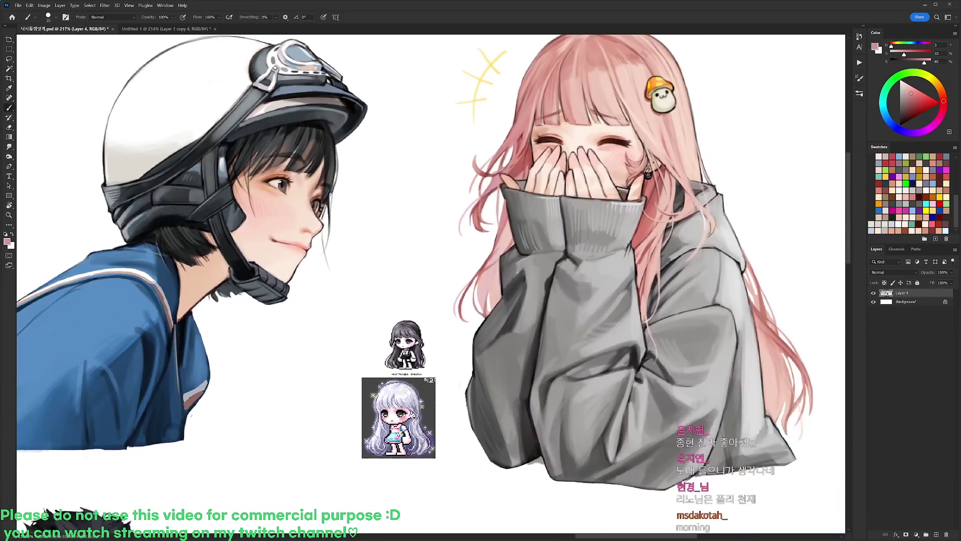
{"action": "left_click", "coordinate": [666, 226], "text": "alt"}
{"action": "left_click_drag", "start_coordinate": [661, 248], "coordinate": [660, 275]}
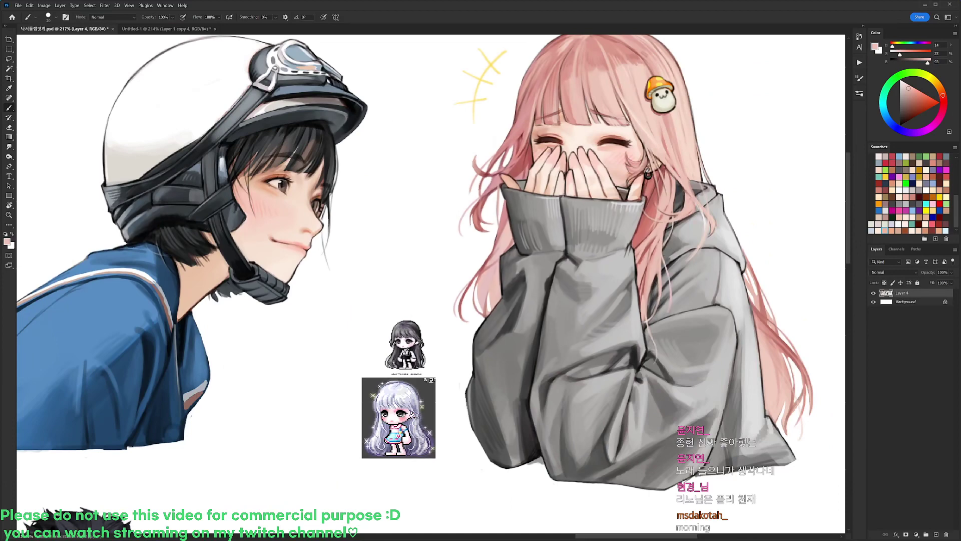
- Check the girl alongside the other figures on the sheet and save the document
{"action": "scroll", "coordinate": [710, 265], "scroll_direction": "down", "scroll_amount": 4}
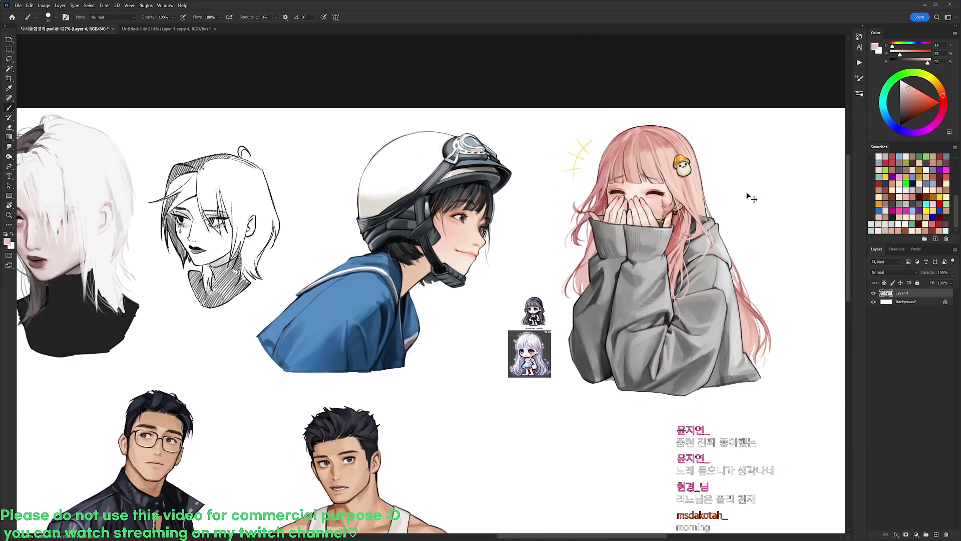
{"action": "left_click_drag", "start_coordinate": [683, 188], "coordinate": [651, 192]}
{"action": "left_click_drag", "start_coordinate": [697, 263], "coordinate": [624, 185]}
{"action": "key", "text": "ctrl+s"}
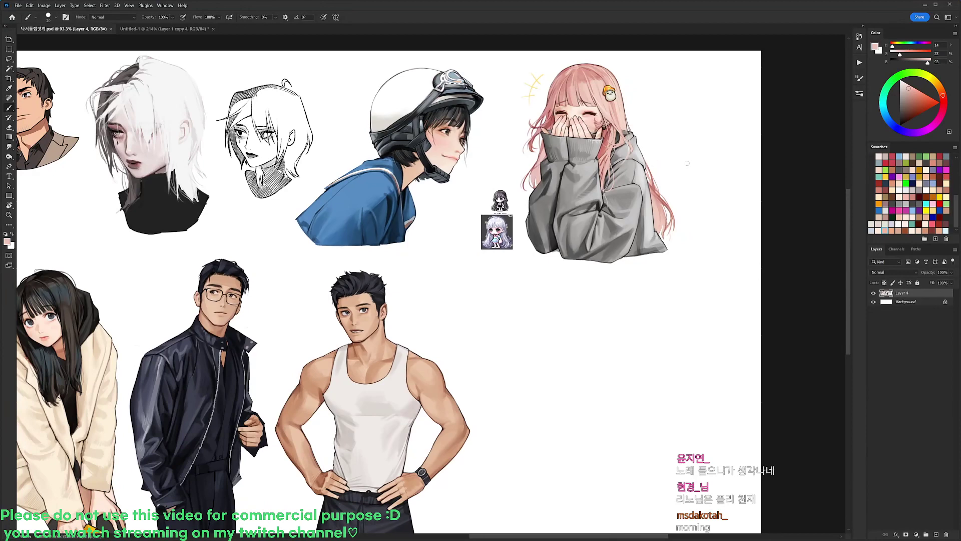
- Touch up the skin between the girl's fingertips with a small brush and sampled skin tones, and restore the default colours
{"action": "scroll", "coordinate": [691, 168], "scroll_direction": "up", "scroll_amount": 5}
{"action": "right_click", "coordinate": [653, 204]}
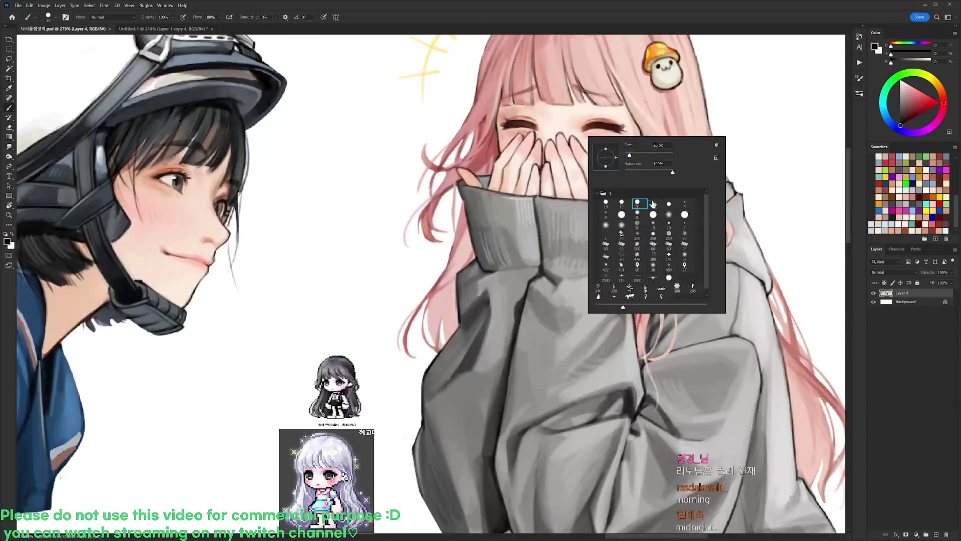
{"action": "left_click", "coordinate": [653, 204]}
{"action": "left_click", "coordinate": [561, 140], "text": "alt"}
{"action": "left_click", "coordinate": [536, 136], "text": "alt"}
{"action": "left_click_drag", "start_coordinate": [531, 134], "coordinate": [537, 131]}
{"action": "left_click", "coordinate": [532, 136], "text": "alt"}
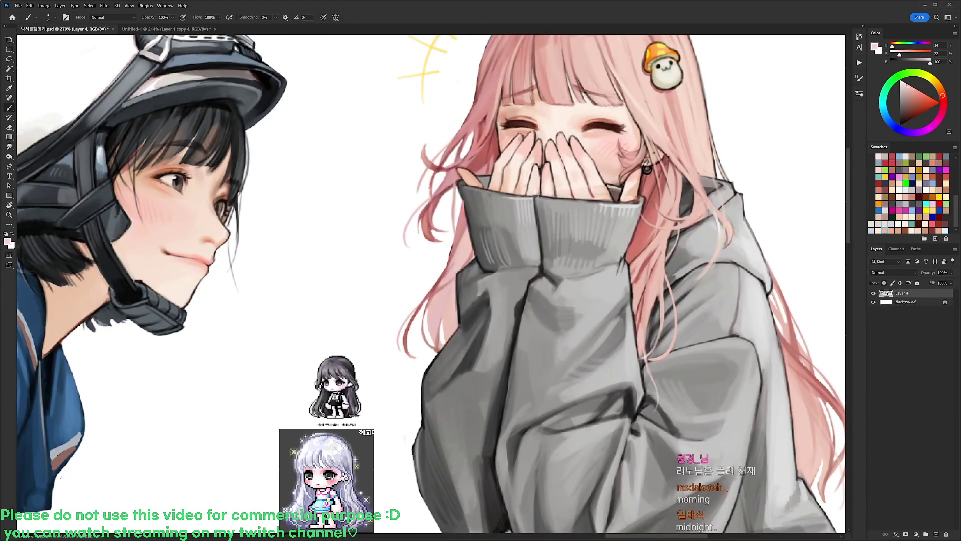
{"action": "key", "text": "d"}
- Paint sampled light skin tone at the inner corner of the closed eye farther from the earring
{"action": "scroll", "coordinate": [617, 106], "scroll_direction": "down", "scroll_amount": 4}
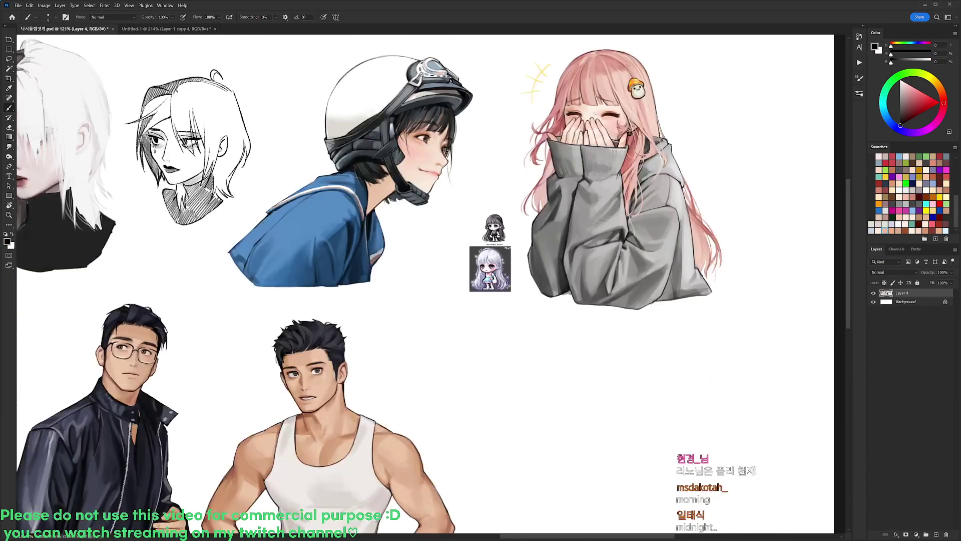
{"action": "left_click_drag", "start_coordinate": [726, 142], "coordinate": [695, 150]}
{"action": "scroll", "coordinate": [708, 135], "scroll_direction": "down", "scroll_amount": 3}
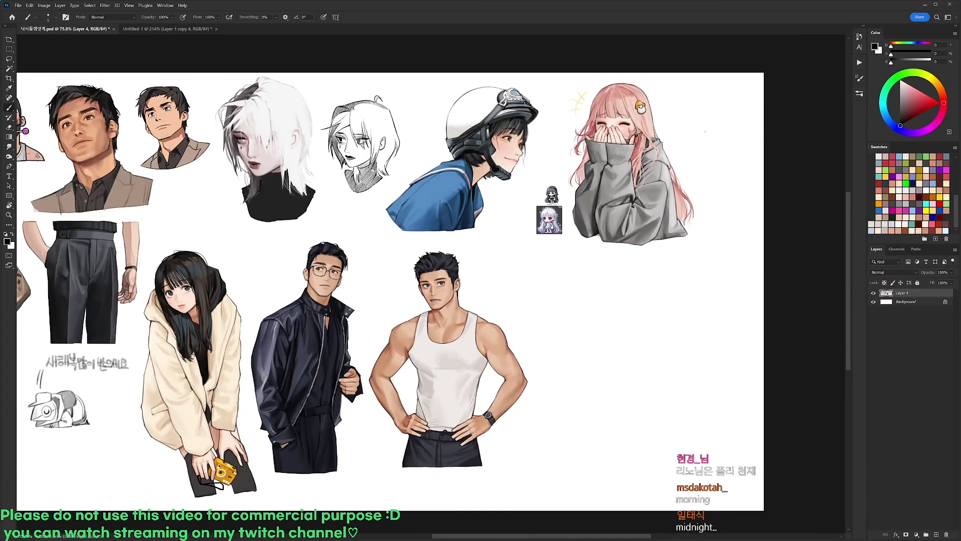
{"action": "scroll", "coordinate": [629, 117], "scroll_direction": "up", "scroll_amount": 6}
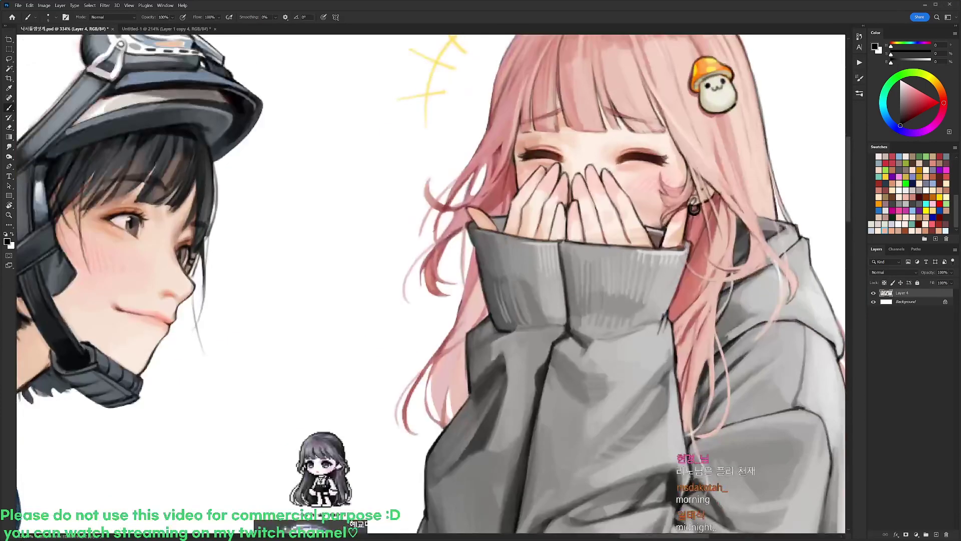
{"action": "right_click", "coordinate": [645, 146]}
{"action": "left_click", "coordinate": [645, 146], "text": "alt"}
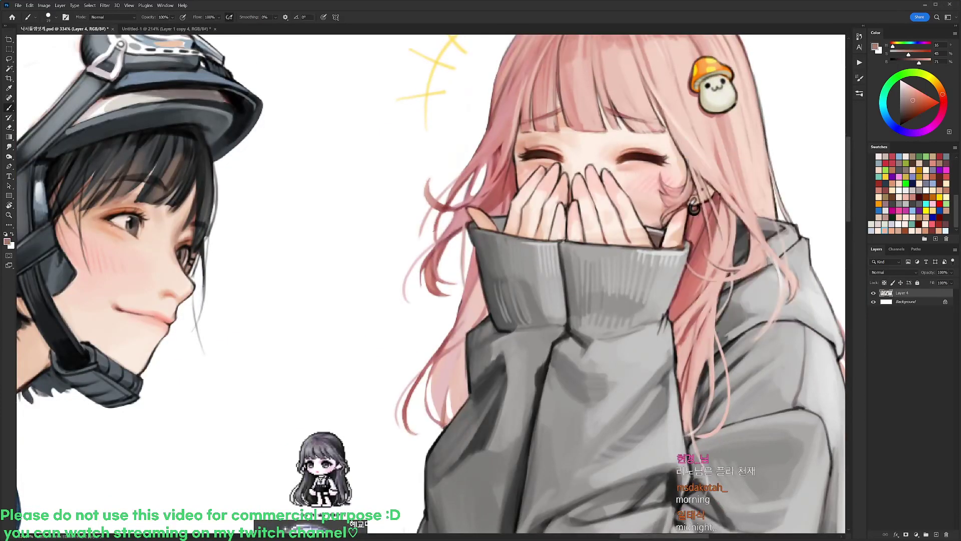
{"action": "left_click", "coordinate": [589, 154], "text": "alt"}
{"action": "left_click_drag", "start_coordinate": [544, 154], "coordinate": [557, 159]}
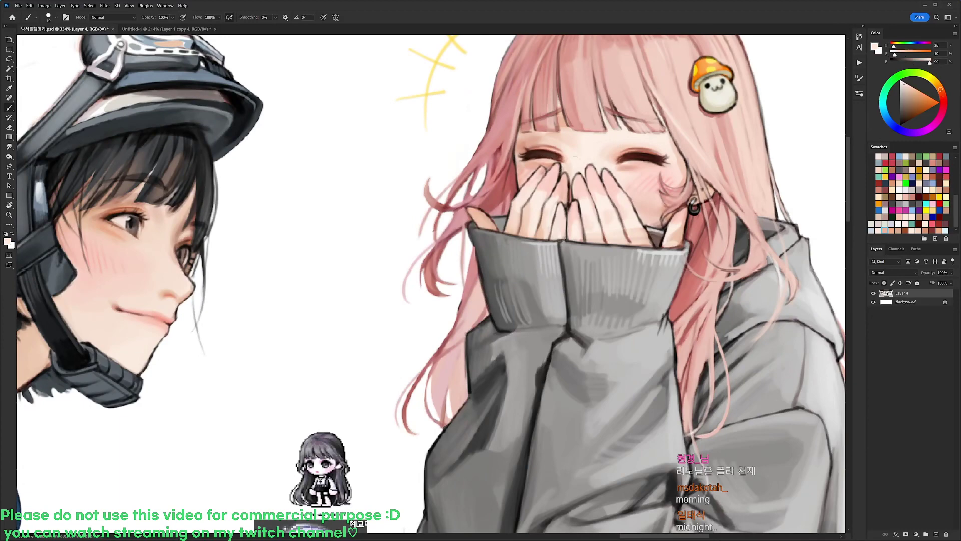
- Sample the warm pink beside the closed eye farther from the earring and save the document
{"action": "scroll", "coordinate": [656, 140], "scroll_direction": "down", "scroll_amount": 5}
{"action": "scroll", "coordinate": [647, 144], "scroll_direction": "up", "scroll_amount": 2}
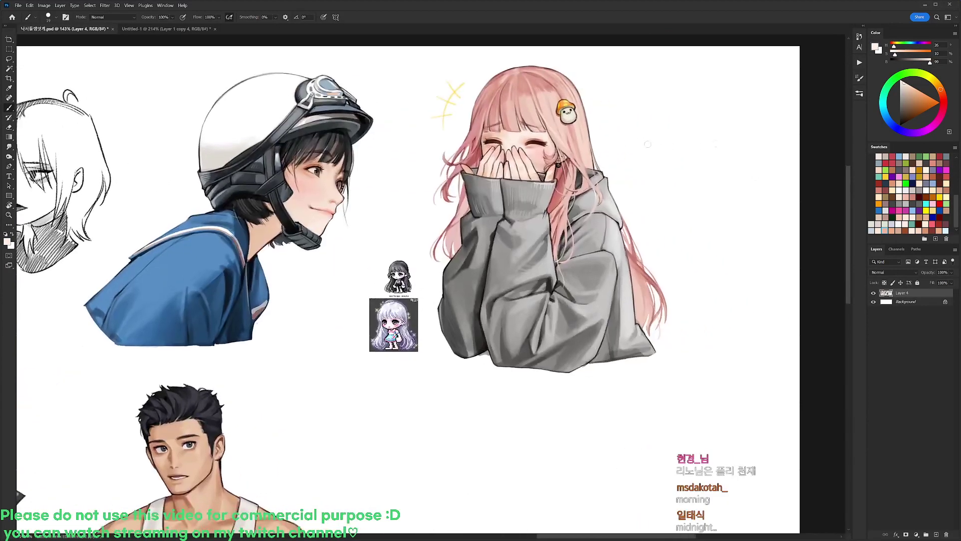
{"action": "scroll", "coordinate": [497, 134], "scroll_direction": "up", "scroll_amount": 3}
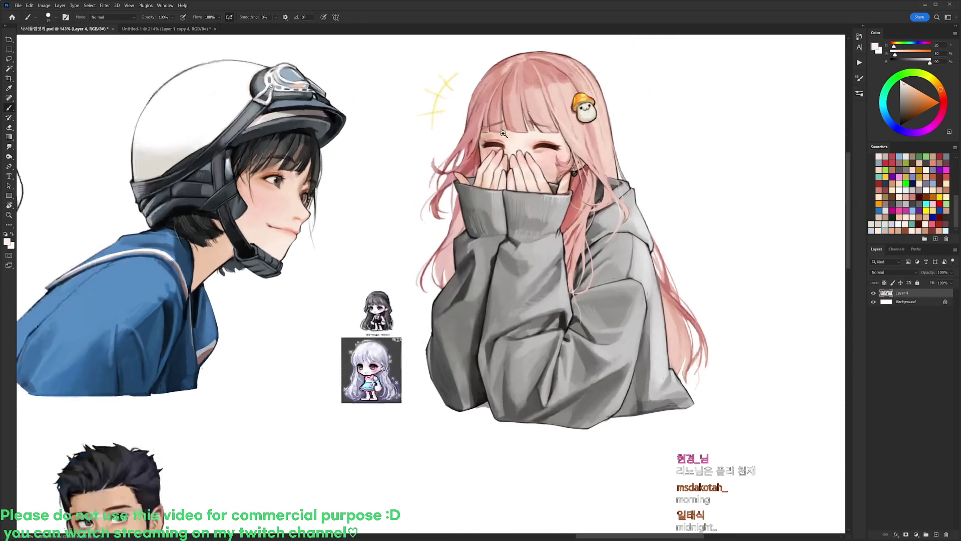
{"action": "left_click", "coordinate": [484, 148], "text": "alt"}
{"action": "scroll", "coordinate": [569, 112], "scroll_direction": "down", "scroll_amount": 4}
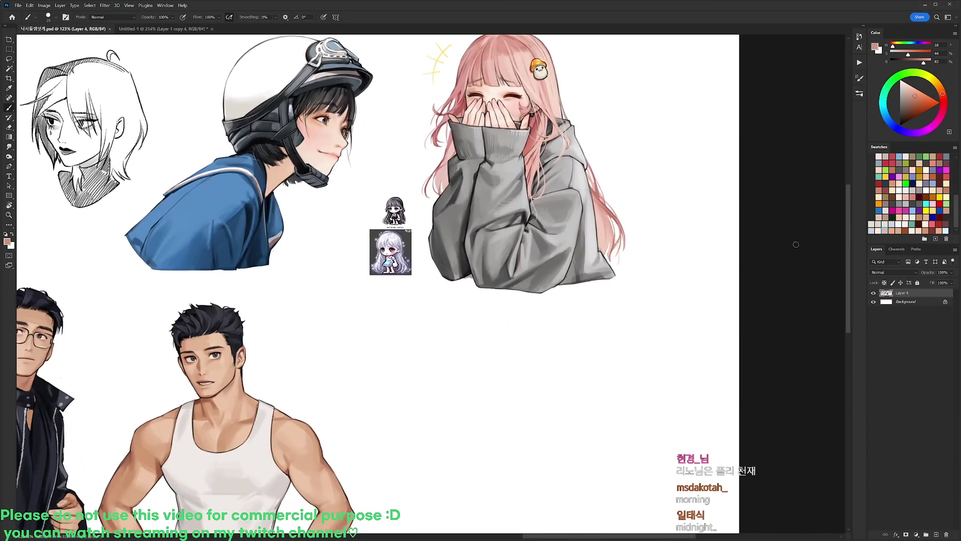
- Shrink the girl's head slightly by applying the Spherize filter at -15% to a rectangular selection around her head and cuffs
{"action": "scroll", "coordinate": [527, 90], "scroll_direction": "up", "scroll_amount": 3}
{"action": "scroll", "coordinate": [527, 121], "scroll_direction": "up", "scroll_amount": 2}
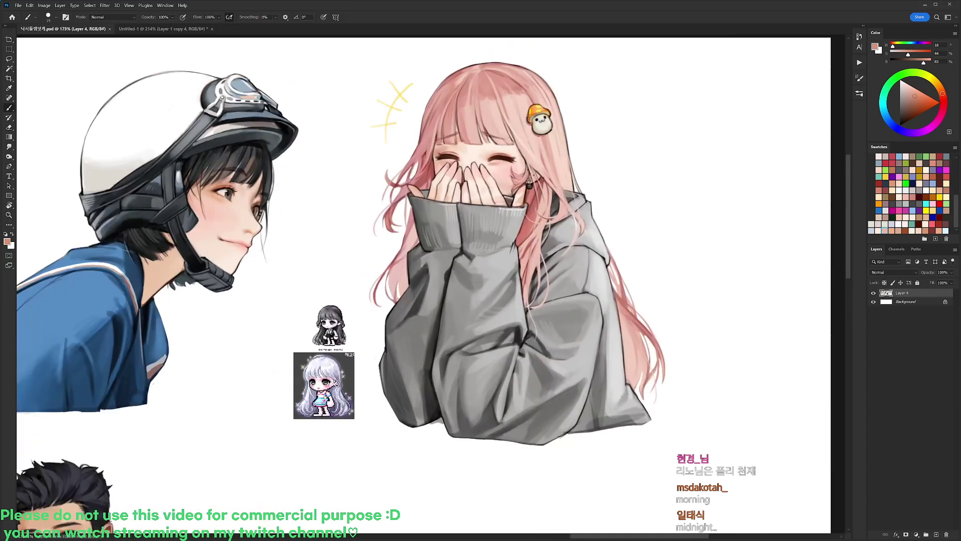
{"action": "key", "text": "m"}
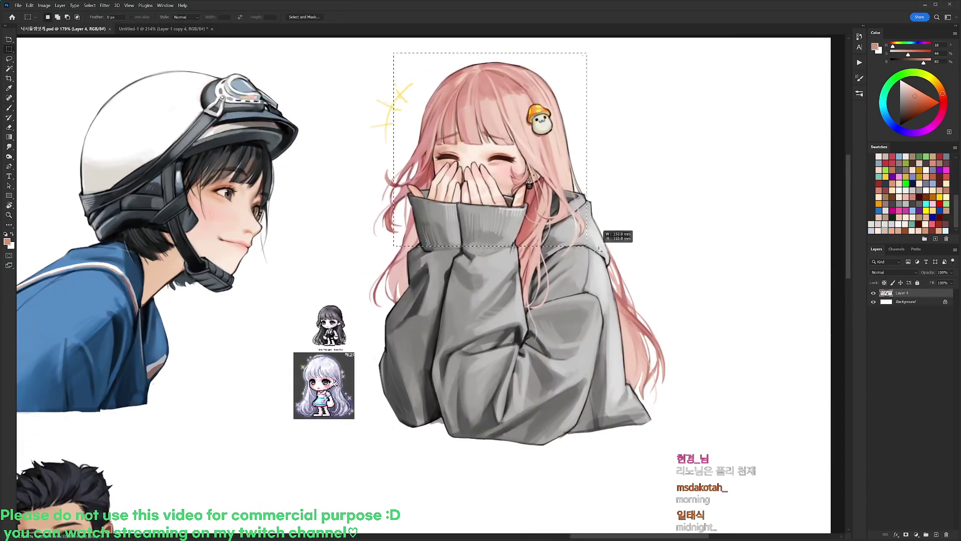
{"action": "left_click_drag", "start_coordinate": [593, 246], "coordinate": [389, 42]}
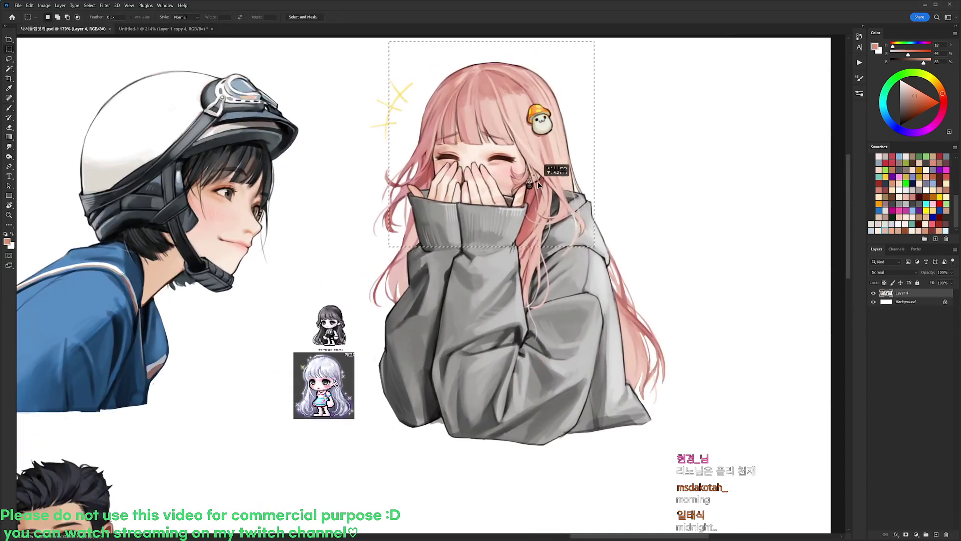
{"action": "left_click", "coordinate": [104, 5]}
{"action": "mouse_move", "coordinate": [165, 115]}
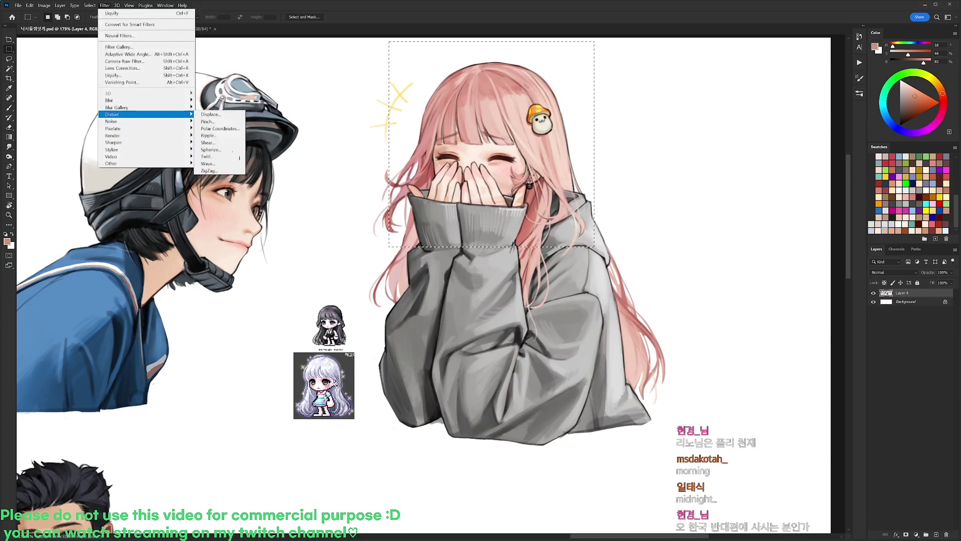
{"action": "left_click", "coordinate": [241, 151]}
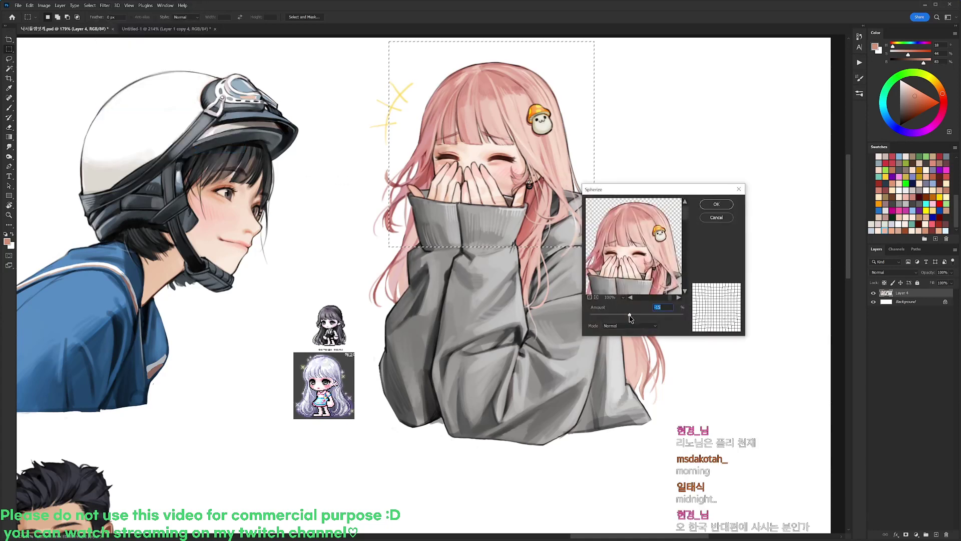
{"action": "left_click", "coordinate": [715, 206]}
{"action": "key", "text": "ctrl+d"}
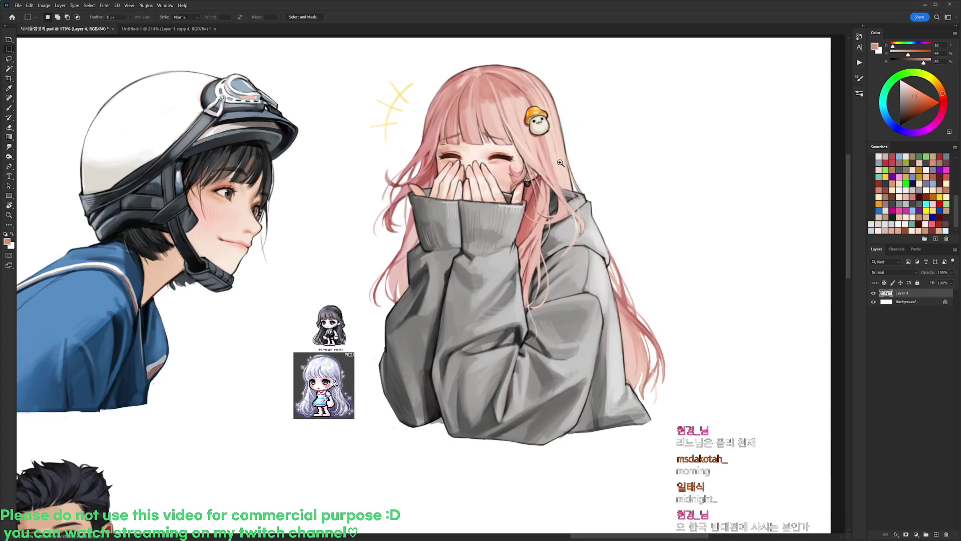
- Select the girl's body below the cuffs, scale it down slightly to about 96%, move it up a little and deselect
{"action": "scroll", "coordinate": [559, 162], "scroll_direction": "down", "scroll_amount": 3}
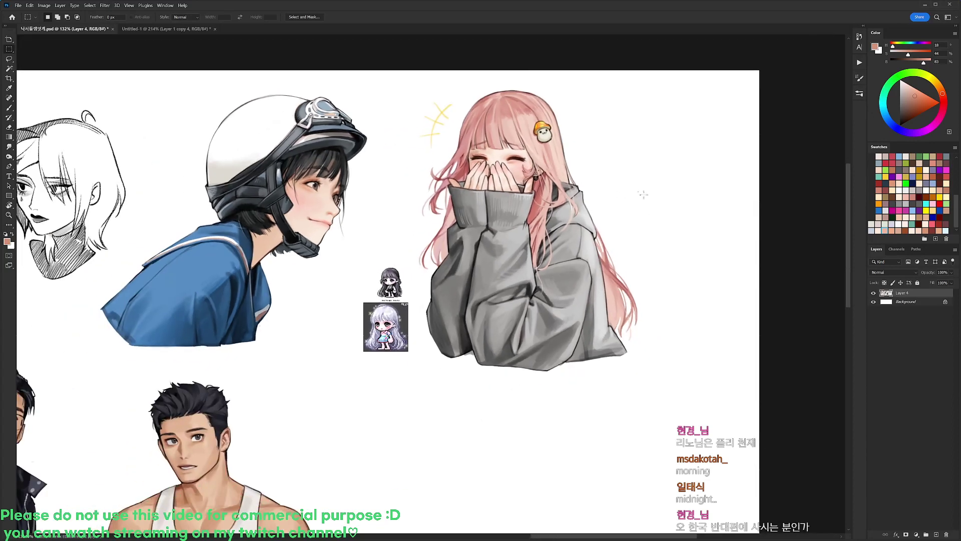
{"action": "left_click_drag", "start_coordinate": [411, 234], "coordinate": [652, 398]}
{"action": "key", "text": "ctrl+t"}
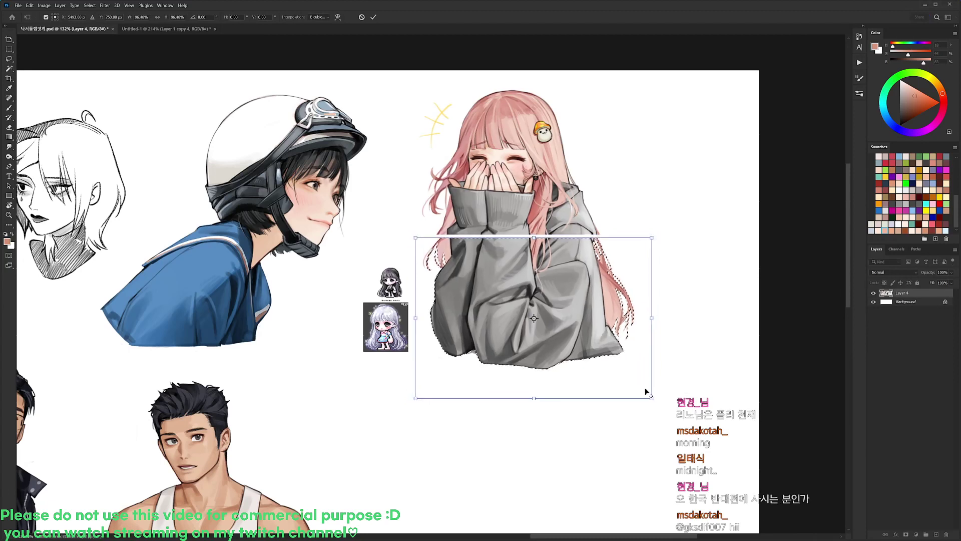
{"action": "left_click_drag", "start_coordinate": [625, 354], "coordinate": [624, 349]}
{"action": "key", "text": "Return"}
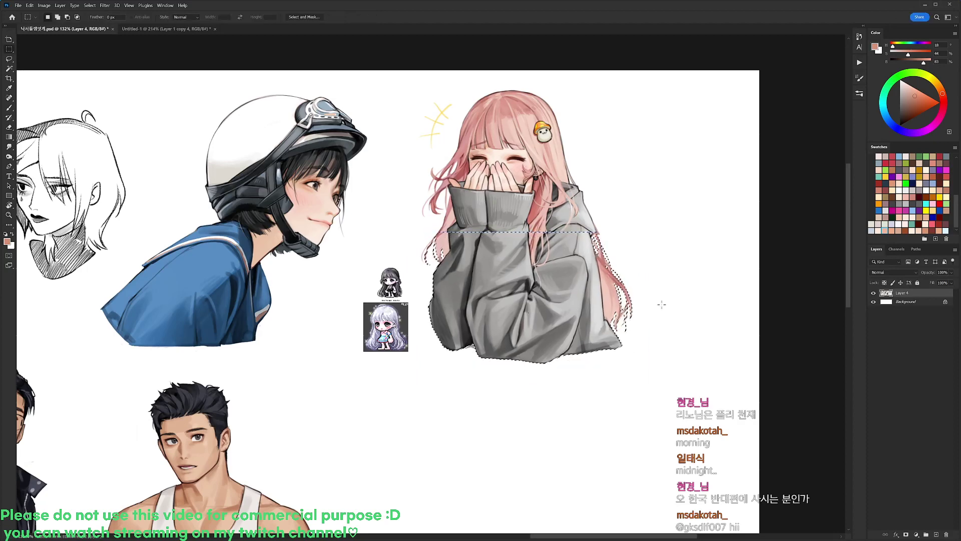
{"action": "key", "text": "ctrl+d"}
{"action": "left_click_drag", "start_coordinate": [497, 241], "coordinate": [553, 242]}
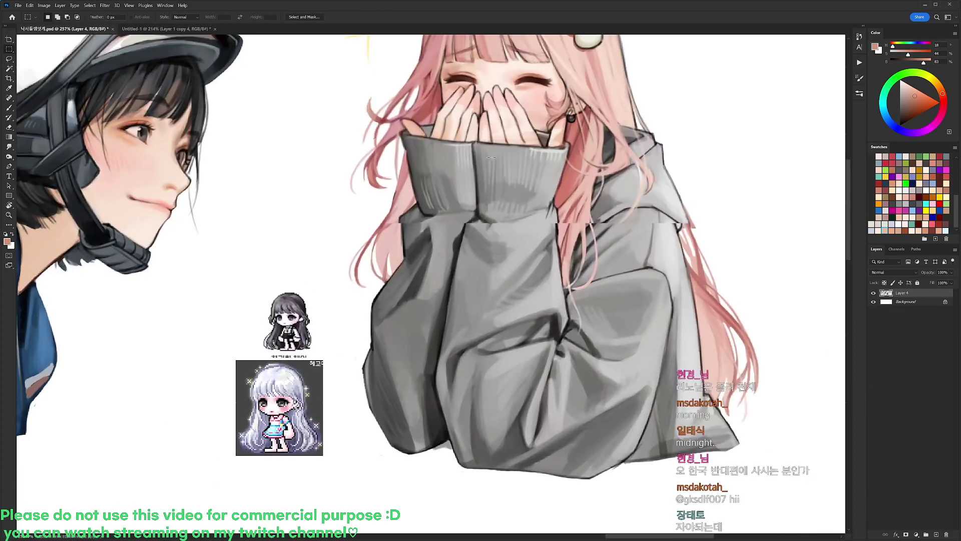
- Reconnect the dark sleeve outlines just below both cuffs using a small black brush
{"action": "key", "text": "b"}
{"action": "right_click", "coordinate": [500, 214]}
{"action": "left_click", "coordinate": [568, 283]}
{"action": "left_click", "coordinate": [473, 222], "text": "alt"}
{"action": "key", "text": "d"}
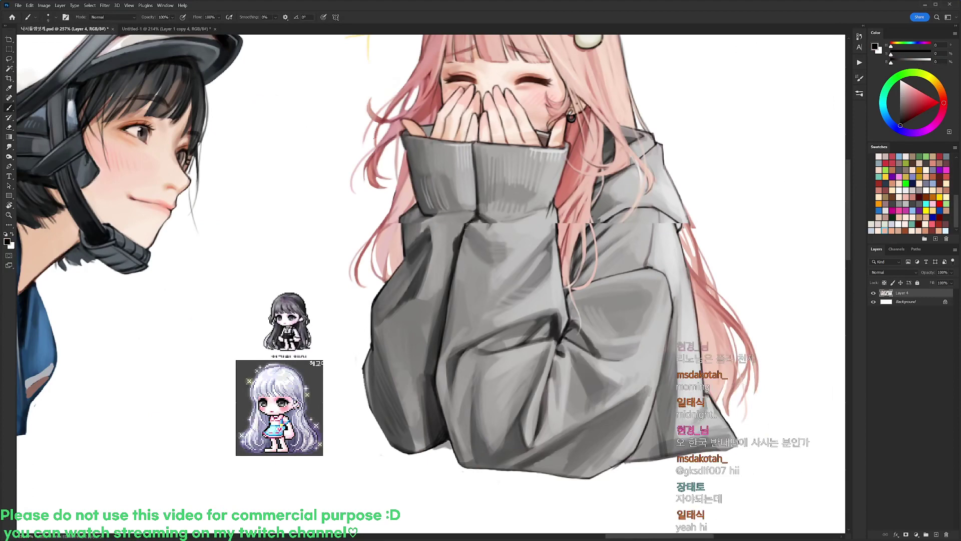
{"action": "left_click_drag", "start_coordinate": [474, 217], "coordinate": [465, 226]}
{"action": "key", "text": "x"}
{"action": "left_click_drag", "start_coordinate": [401, 222], "coordinate": [403, 231]}
{"action": "key", "text": "x"}
{"action": "key", "text": "x"}
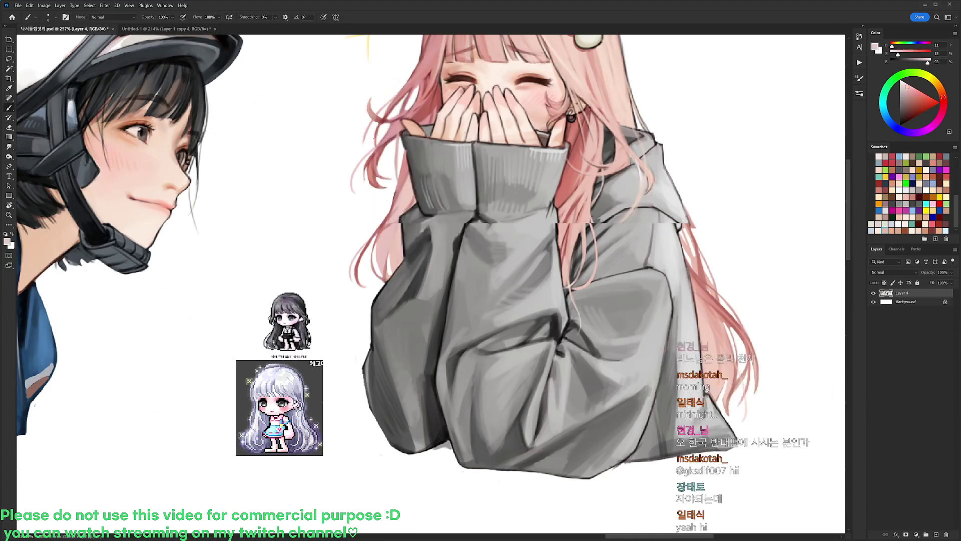
{"action": "key", "text": "x"}
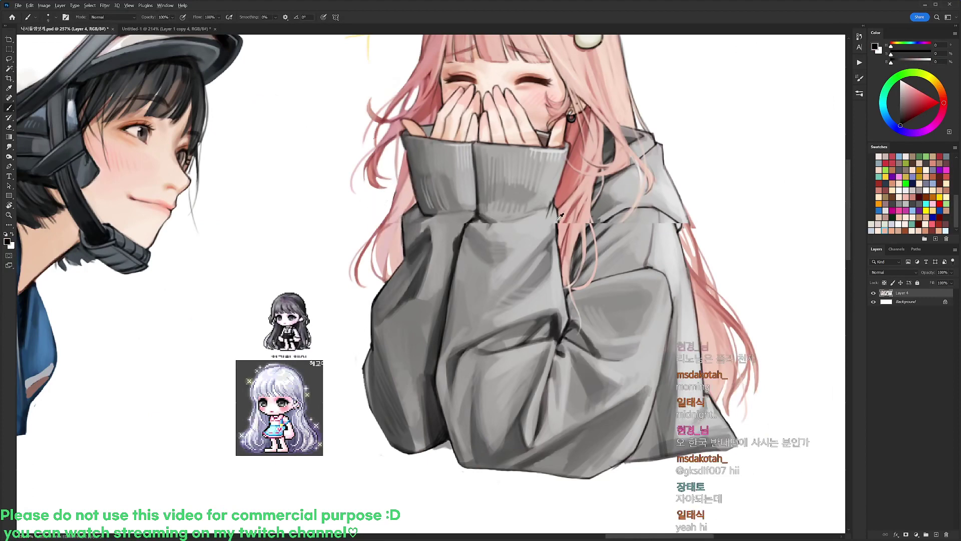
{"action": "key", "text": "x"}
{"action": "key", "text": "x"}
- Cover the transform seam on the sleeves just below the cuffs with sampled greys and restored black creases
{"action": "left_click", "coordinate": [486, 218], "text": "alt"}
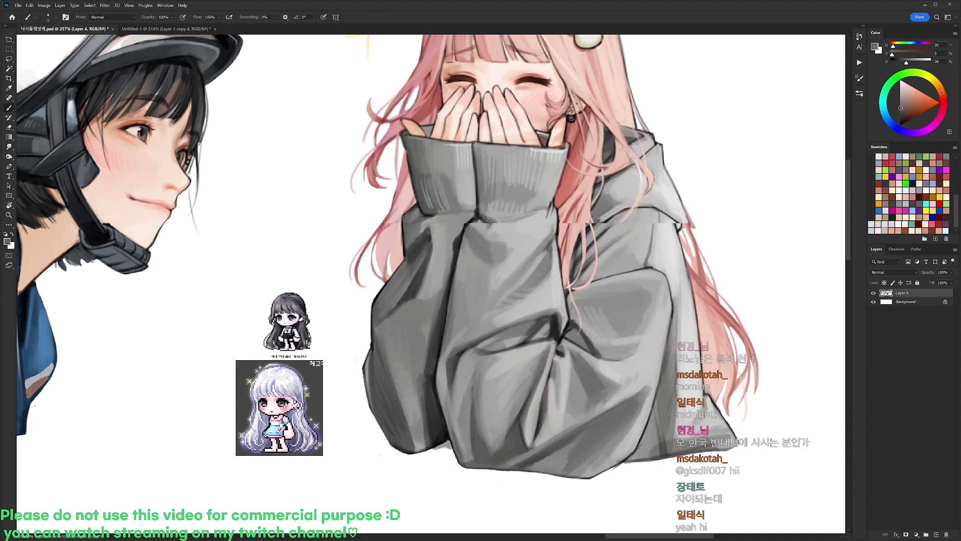
{"action": "left_click", "coordinate": [484, 221], "text": "alt"}
{"action": "mouse_move", "coordinate": [484, 215]}
{"action": "left_mouse_down"}
{"action": "mouse_move", "coordinate": [495, 215]}
{"action": "mouse_move", "coordinate": [491, 228]}
{"action": "left_mouse_up"}
{"action": "left_click", "coordinate": [477, 216], "text": "alt"}
{"action": "left_click", "coordinate": [469, 222], "text": "alt"}
{"action": "key", "text": "d"}
{"action": "left_click", "coordinate": [484, 226], "text": "alt"}
{"action": "key", "text": "d"}
{"action": "left_click", "coordinate": [525, 217], "text": "alt"}
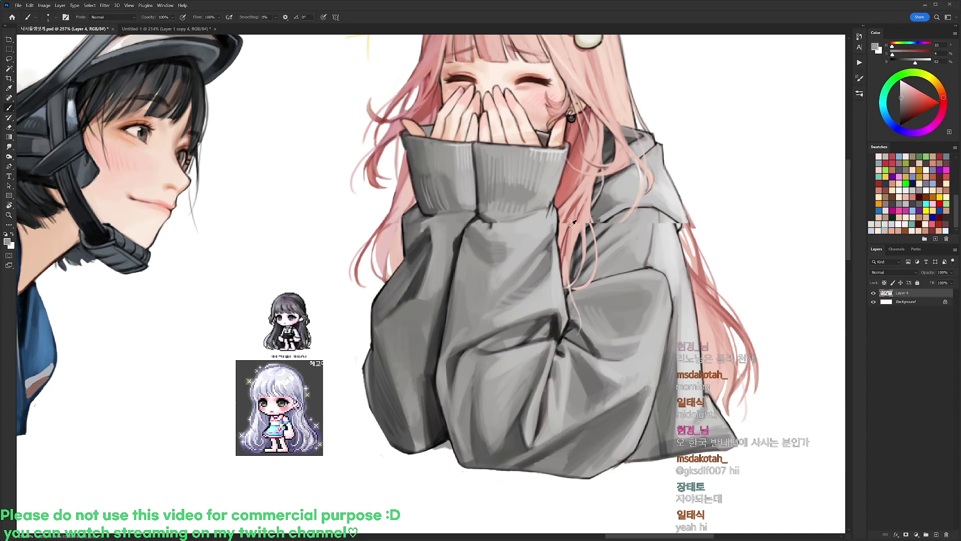
- Blend the break in the pink hair strands beside the earring-side cuff using sampled light and dark hair pinks
{"action": "left_click", "coordinate": [566, 219], "text": "alt"}
{"action": "left_click", "coordinate": [562, 234], "text": "alt"}
{"action": "mouse_move", "coordinate": [574, 202]}
{"action": "left_mouse_down"}
{"action": "mouse_move", "coordinate": [567, 223]}
{"action": "mouse_move", "coordinate": [577, 221]}
{"action": "left_mouse_up"}
{"action": "left_click", "coordinate": [577, 228], "text": "alt"}
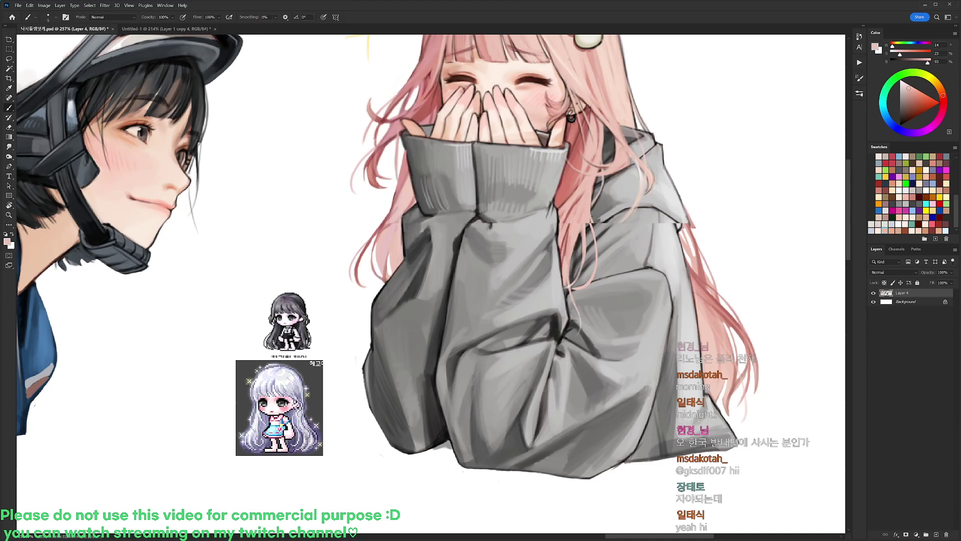
{"action": "left_click", "coordinate": [571, 204], "text": "alt"}
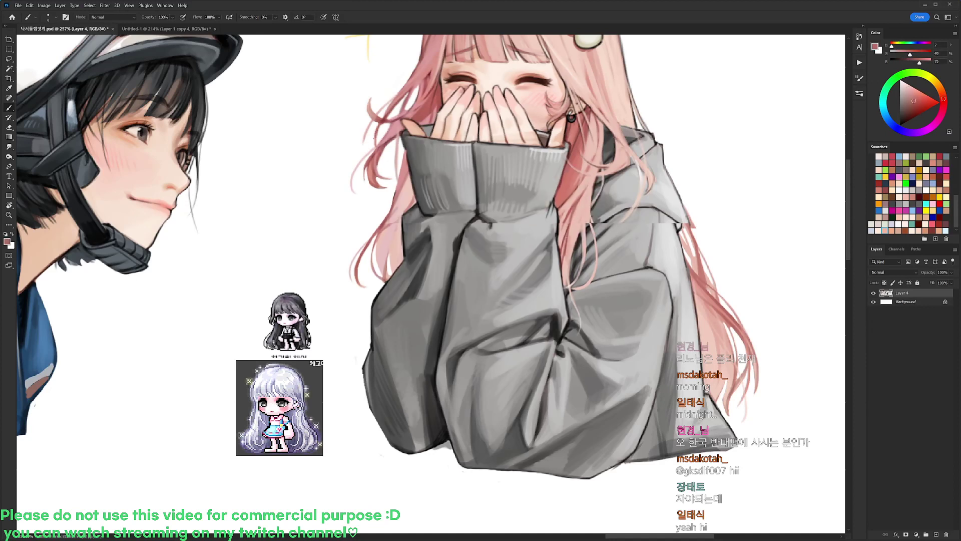
{"action": "left_click", "coordinate": [587, 196], "text": "alt"}
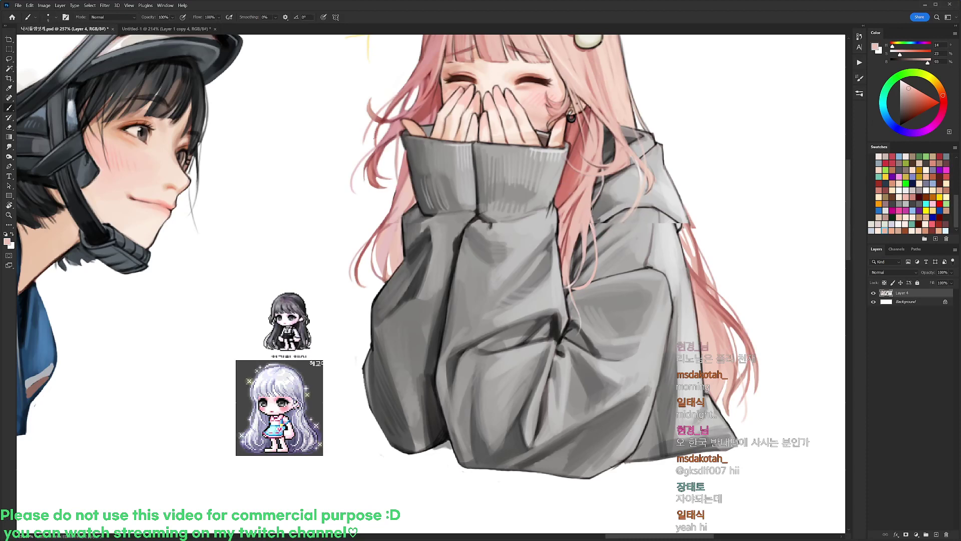
- Repair the hoodie fabric and outline behind the front hair strands with sampled greys and dark tones, and retouch the adjoining strands
{"action": "left_click", "coordinate": [607, 221], "text": "alt"}
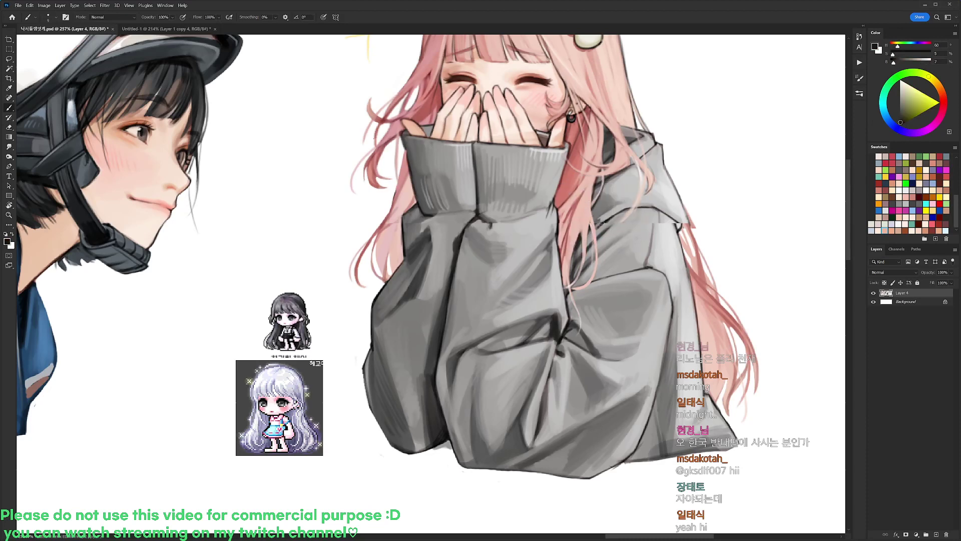
{"action": "left_click", "coordinate": [610, 221], "text": "alt"}
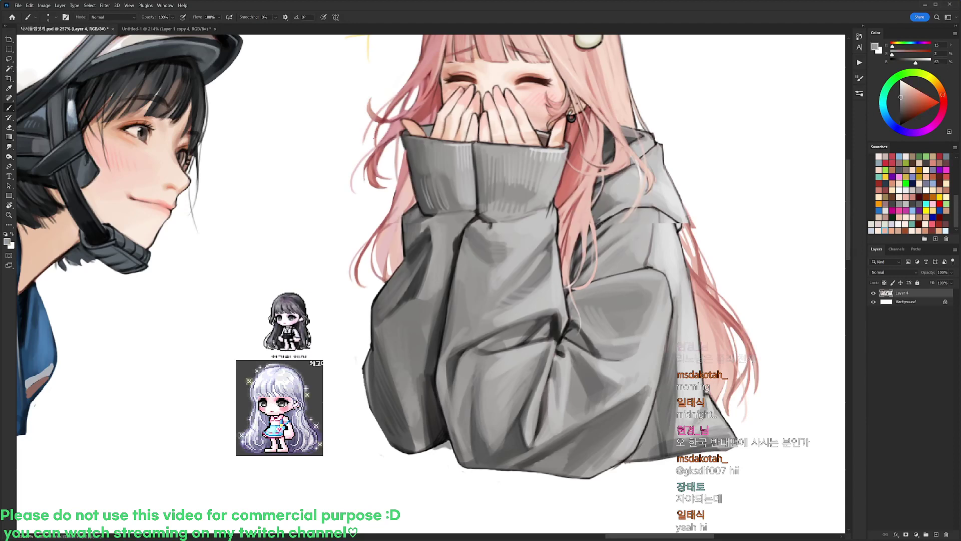
{"action": "left_click", "coordinate": [605, 223], "text": "alt"}
{"action": "left_click", "coordinate": [596, 219], "text": "alt"}
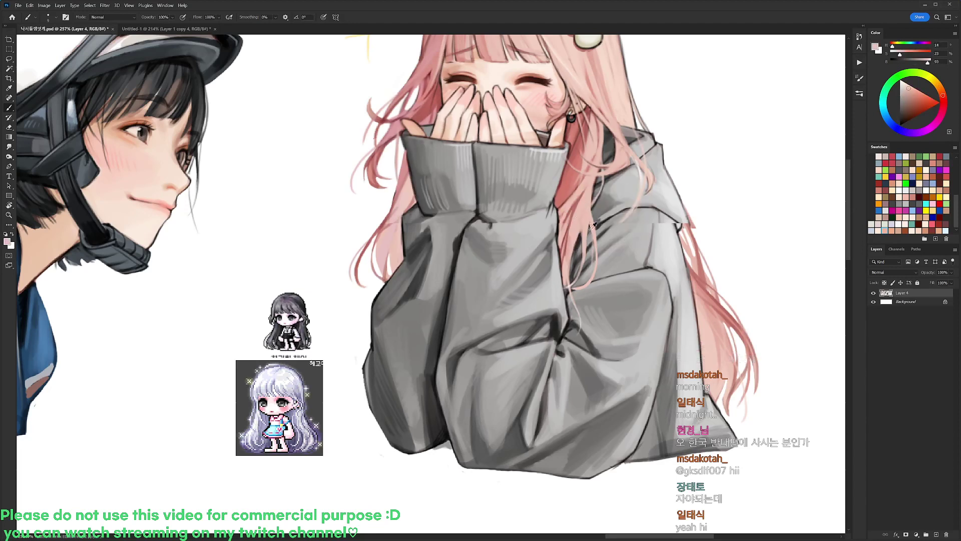
{"action": "left_click", "coordinate": [570, 212], "text": "alt"}
{"action": "left_click", "coordinate": [585, 216], "text": "alt"}
{"action": "left_click_drag", "start_coordinate": [572, 221], "coordinate": [508, 217]}
{"action": "left_click", "coordinate": [463, 223], "text": "alt"}
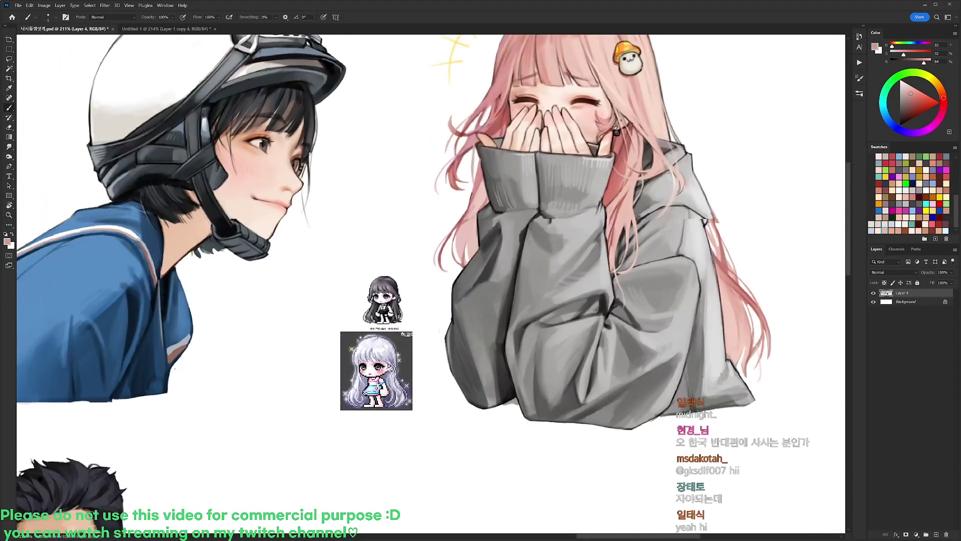
- Redraw the hoodie's shoulder seam below the hood with sampled light greys and black
{"action": "left_click", "coordinate": [590, 176], "text": "alt"}
{"action": "left_click_drag", "start_coordinate": [700, 220], "coordinate": [628, 236]}
{"action": "left_click", "coordinate": [623, 230], "text": "alt"}
{"action": "left_click", "coordinate": [613, 231], "text": "alt"}
{"action": "left_click", "coordinate": [617, 224], "text": "alt"}
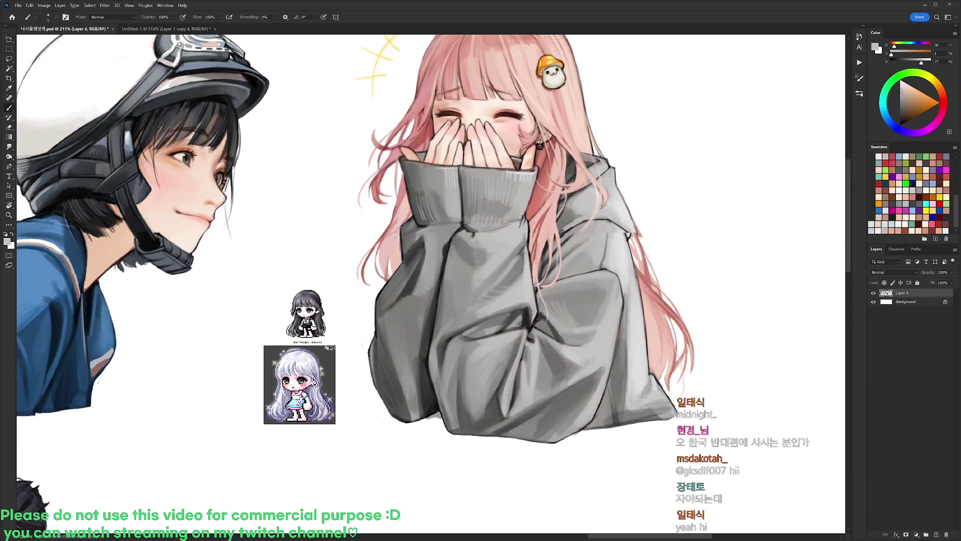
{"action": "key", "text": "d"}
{"action": "left_click_drag", "start_coordinate": [608, 226], "coordinate": [608, 243]}
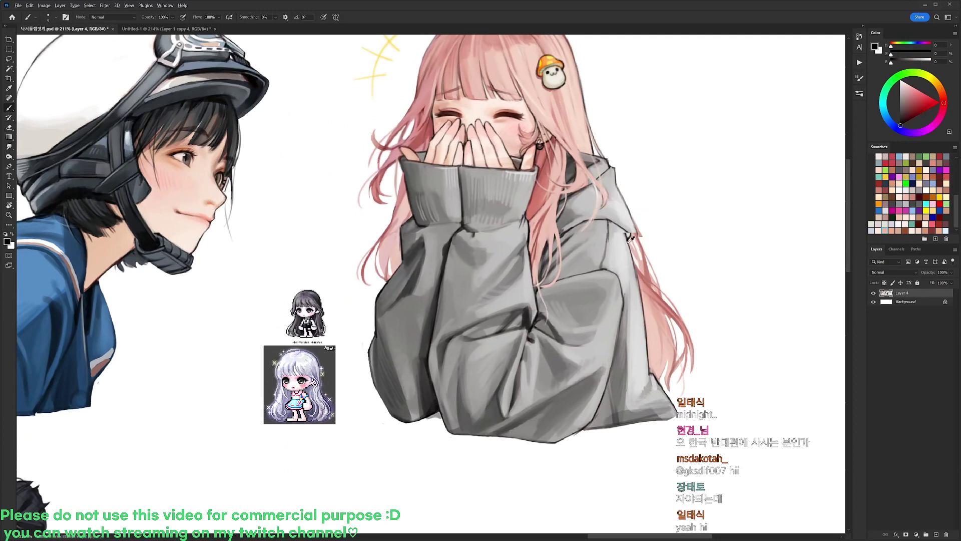
{"action": "left_click", "coordinate": [628, 242], "text": "alt"}
{"action": "key", "text": "d"}
- Clean up the outline where the hood's outer edge meets the shoulder and the back hair, using black and sampled greys
{"action": "mouse_move", "coordinate": [629, 209]}
{"action": "left_mouse_down"}
{"action": "mouse_move", "coordinate": [628, 239]}
{"action": "mouse_move", "coordinate": [640, 235]}
{"action": "left_mouse_up"}
{"action": "key", "text": "e"}
{"action": "left_click", "coordinate": [633, 236], "text": "alt"}
{"action": "key", "text": "b"}
{"action": "key", "text": "d"}
{"action": "left_click", "coordinate": [617, 238], "text": "alt"}
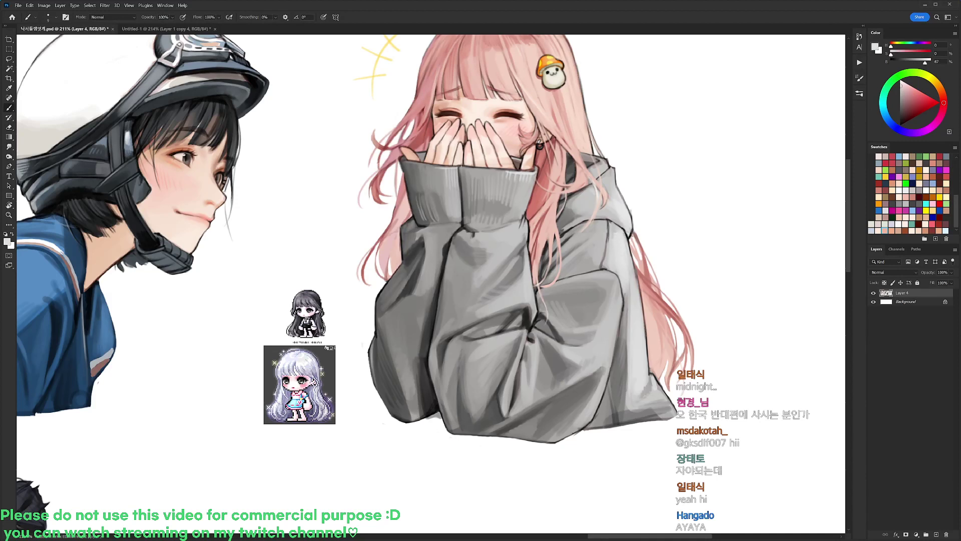
{"action": "left_click", "coordinate": [613, 225], "text": "alt"}
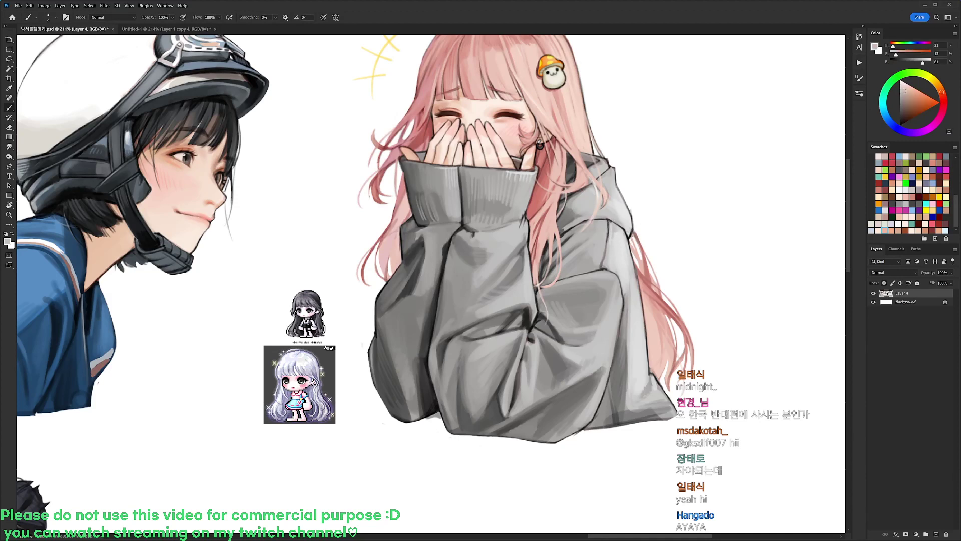
{"action": "key", "text": "d"}
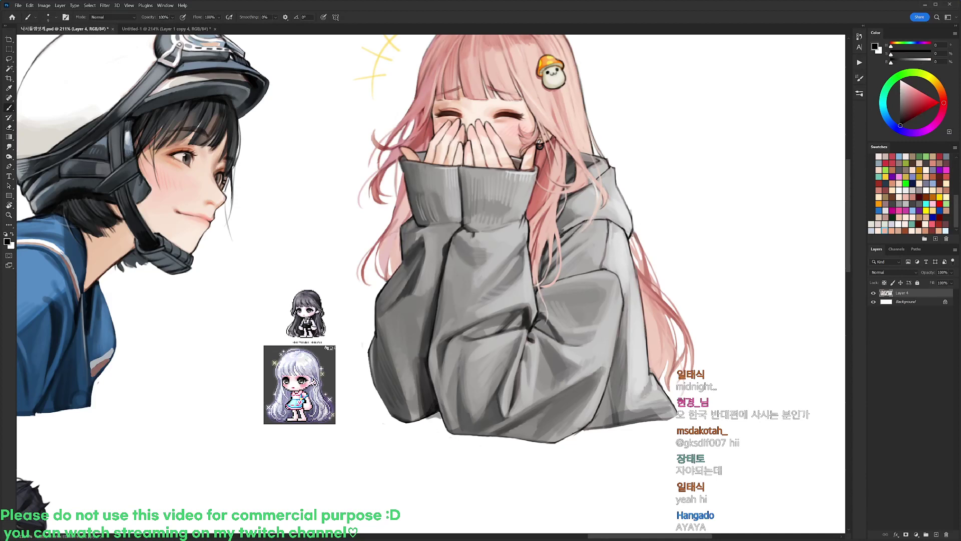
- Touch up the long front hair strands over the hoodie with black and sampled light pink
{"action": "left_click", "coordinate": [561, 236], "text": "alt"}
{"action": "key", "text": "d"}
{"action": "left_click_drag", "start_coordinate": [558, 205], "coordinate": [558, 241]}
{"action": "left_click", "coordinate": [554, 220], "text": "alt"}
- Compare the resized girl with the neighbouring figures on the sheet
{"action": "scroll", "coordinate": [572, 224], "scroll_direction": "down", "scroll_amount": 5}
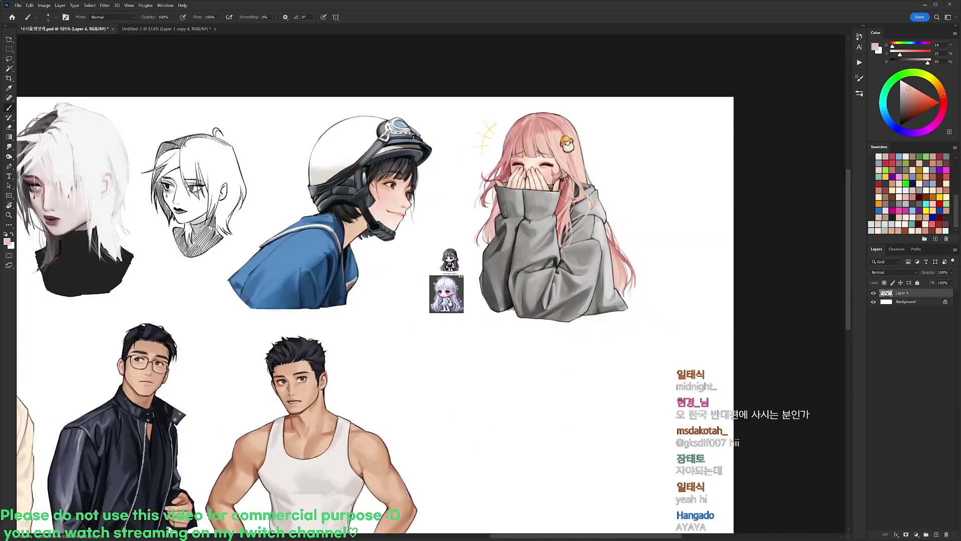
{"action": "scroll", "coordinate": [543, 144], "scroll_direction": "up", "scroll_amount": 3}
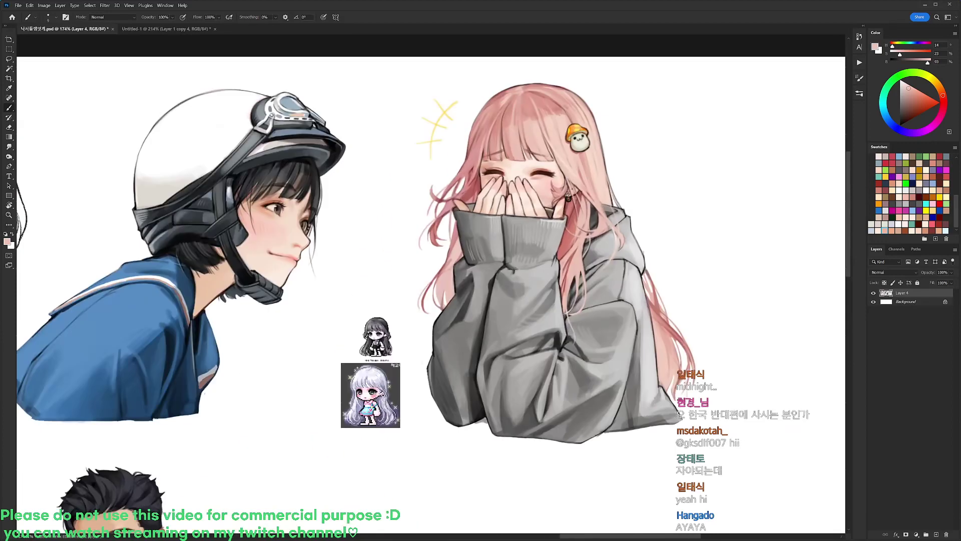
{"action": "left_click", "coordinate": [473, 162], "text": "alt"}
{"action": "key", "text": "e"}
{"action": "scroll", "coordinate": [691, 130], "scroll_direction": "down", "scroll_amount": 3}
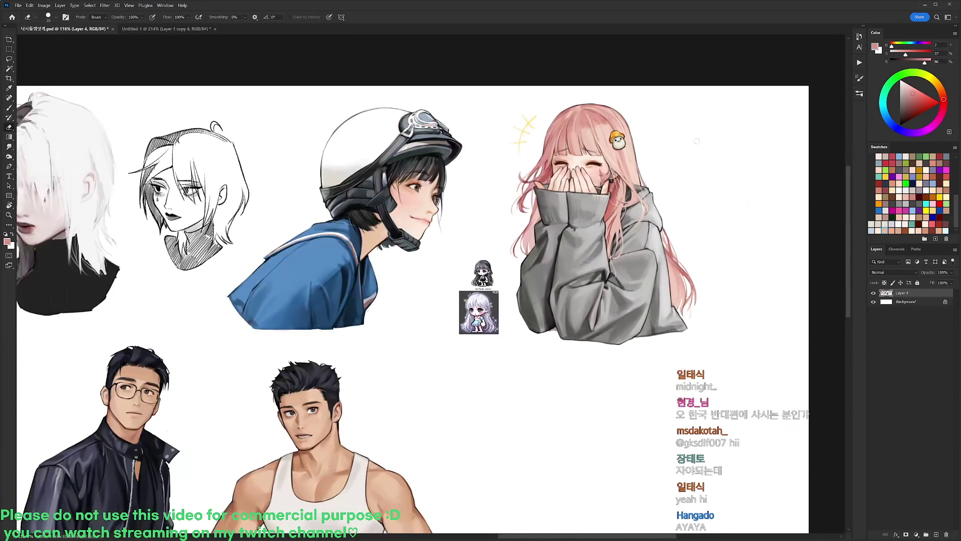
{"action": "scroll", "coordinate": [659, 220], "scroll_direction": "up", "scroll_amount": 2}
{"action": "scroll", "coordinate": [565, 100], "scroll_direction": "up", "scroll_amount": 2}
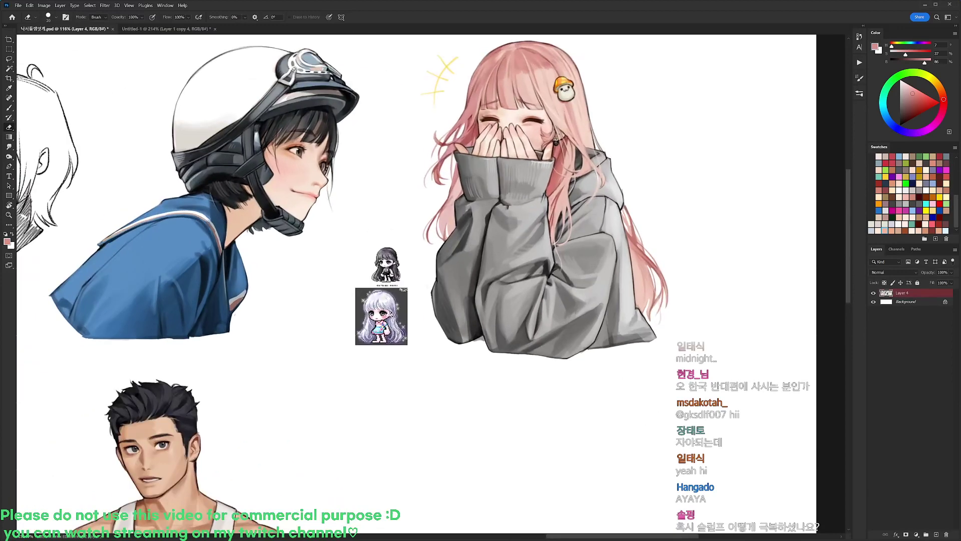
{"action": "key", "text": "g"}
{"action": "left_click_drag", "start_coordinate": [536, 99], "coordinate": [575, 148]}
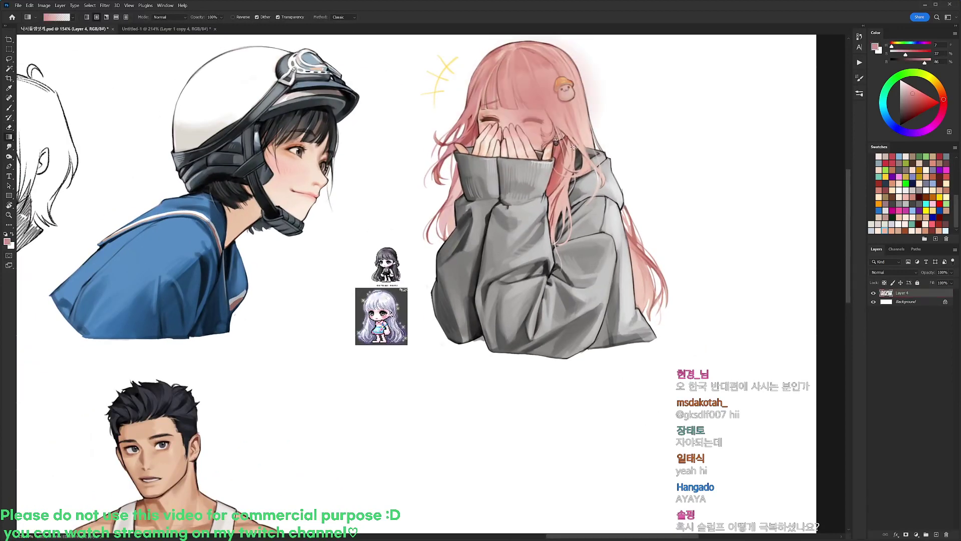
{"action": "key", "text": "q"}
{"action": "key", "text": "q"}
{"action": "key", "text": "ctrl+z"}
{"action": "key", "text": "q"}
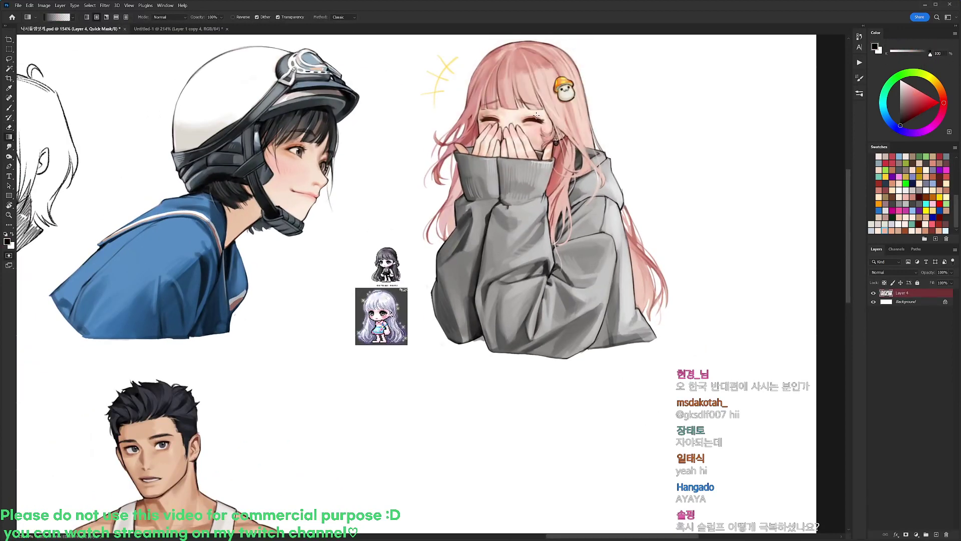
{"action": "left_click_drag", "start_coordinate": [536, 107], "coordinate": [581, 141]}
{"action": "key", "text": "q"}
{"action": "key", "text": "q"}
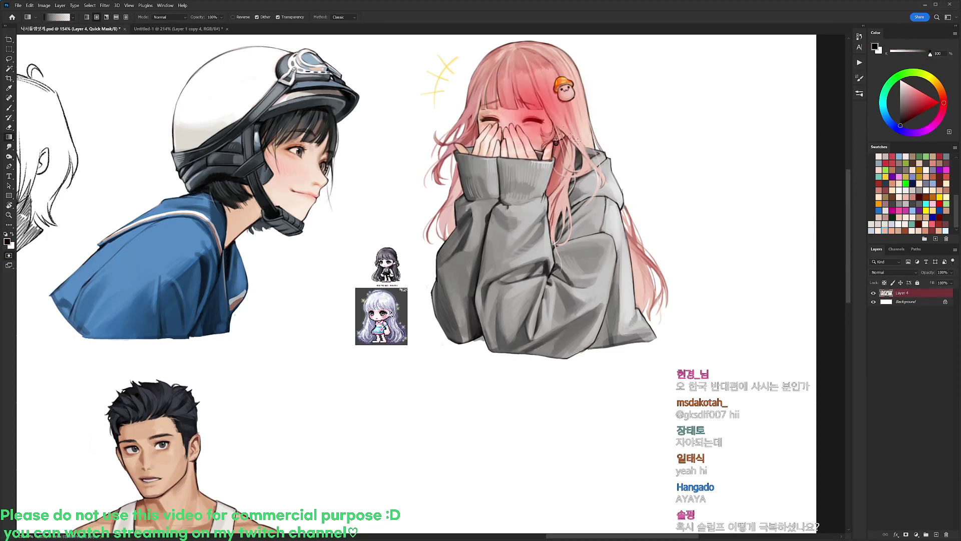
{"action": "key", "text": "q"}
{"action": "key", "text": "ctrl+d"}
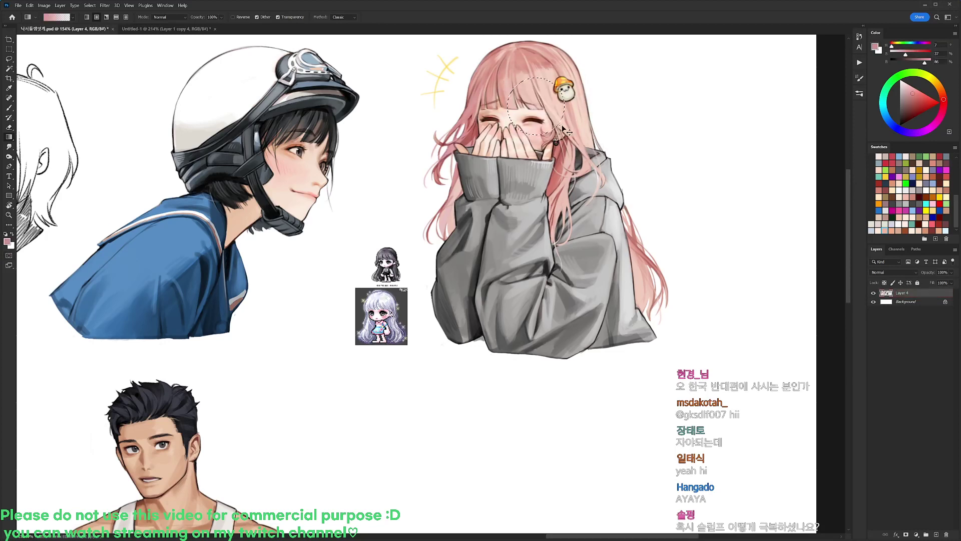
- Make a soft radial Quick Mask selection over the girl's fringe, the closed eye on the earring side and the mushroom hair clip
{"action": "key", "text": "q"}
{"action": "left_click_drag", "start_coordinate": [561, 165], "coordinate": [561, 164]}
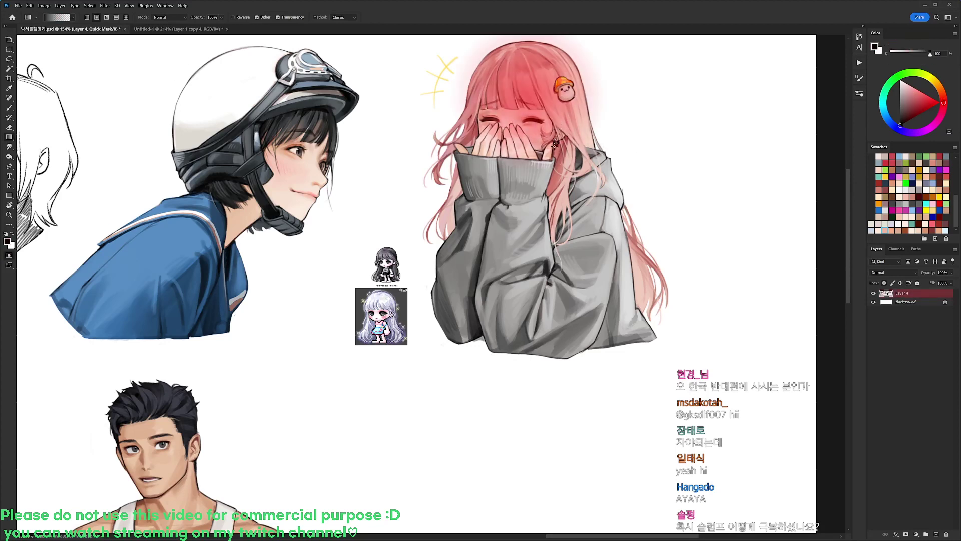
{"action": "key", "text": "ctrl+z"}
{"action": "left_click_drag", "start_coordinate": [545, 102], "coordinate": [568, 157]}
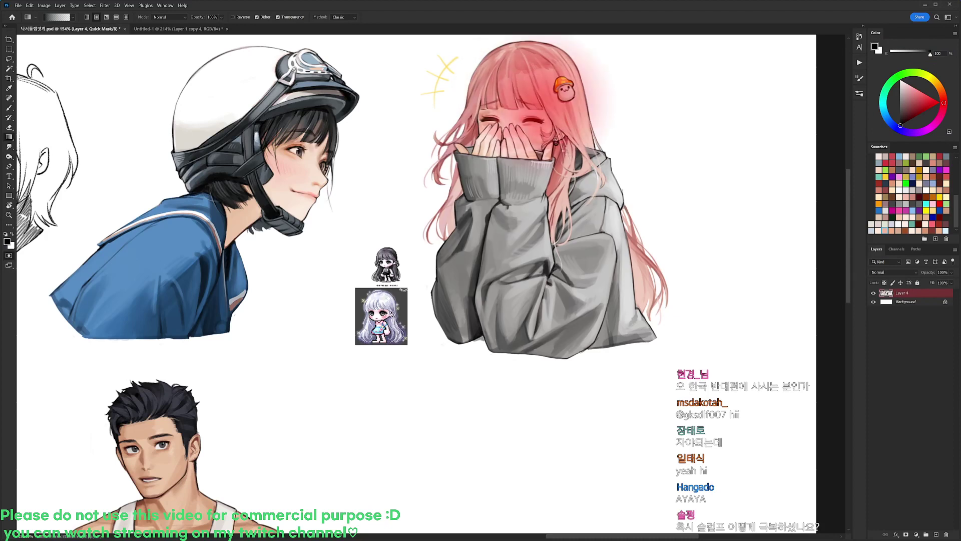
{"action": "key", "text": "q"}
- Brighten the selected area of the girl's head slightly with Curves, deselect and save the document
{"action": "key", "text": "ctrl+m"}
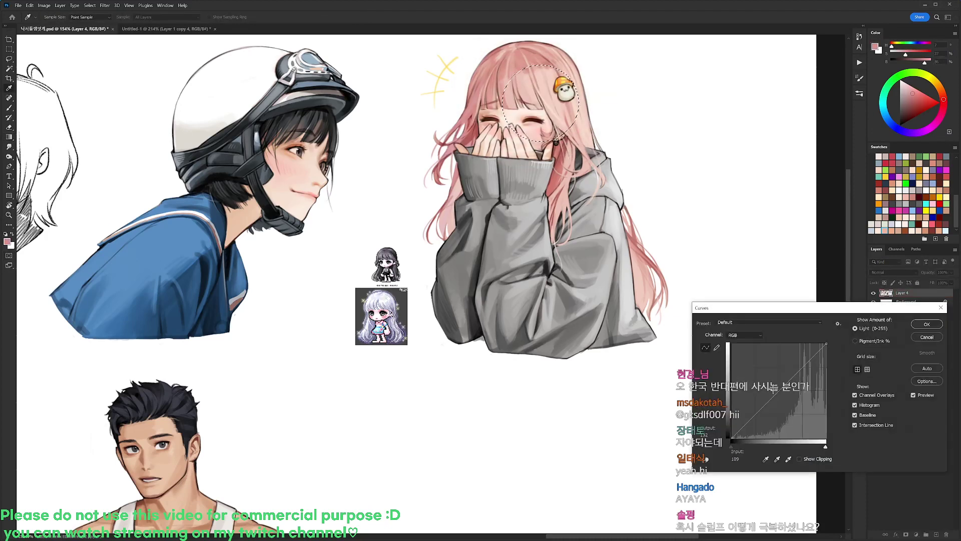
{"action": "left_click_drag", "start_coordinate": [773, 390], "coordinate": [731, 375]}
{"action": "left_click", "coordinate": [921, 325]}
{"action": "key", "text": "ctrl+d"}
{"action": "key", "text": "ctrl+s"}
{"action": "left_click_drag", "start_coordinate": [719, 423], "coordinate": [727, 328]}
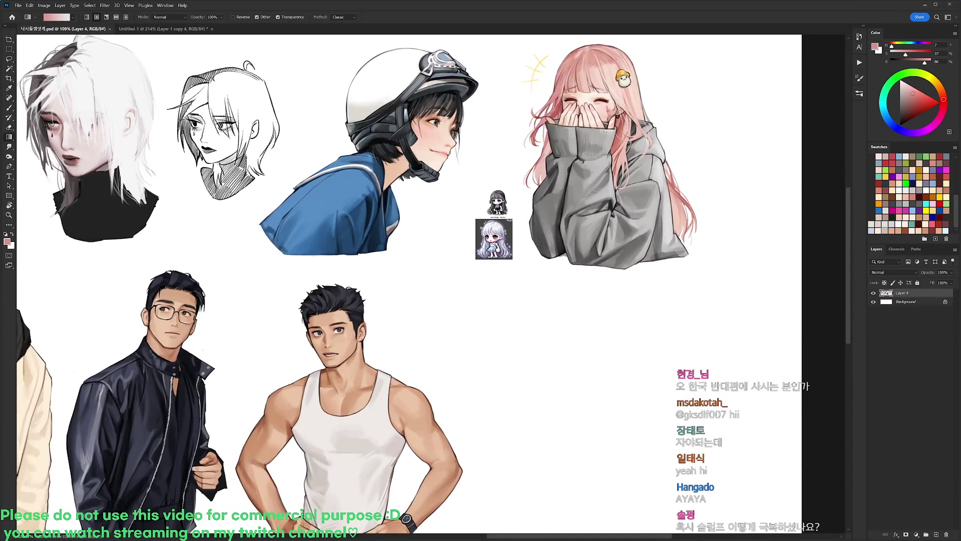